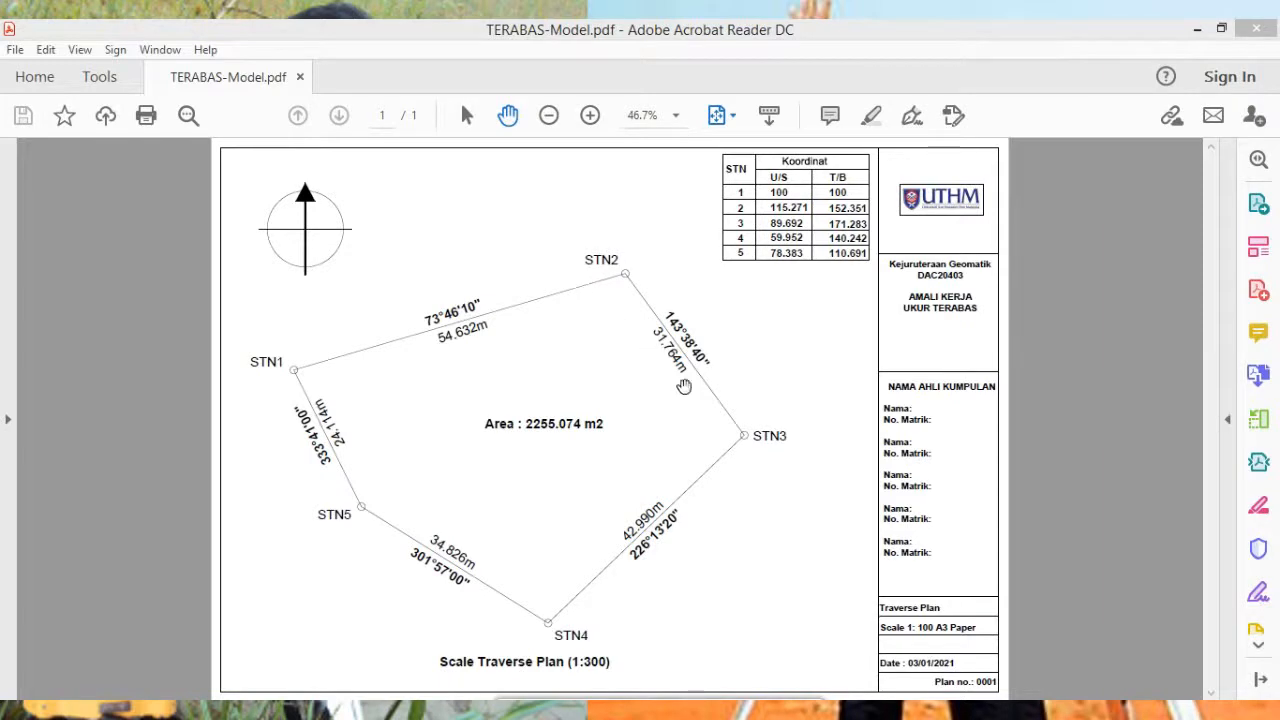
# Step: Switch to AutoCAD and draw a line 54.632 long at bearing 73d46'10" from a free point in the empty area beside the survey table
pyautogui.click(1197, 29)
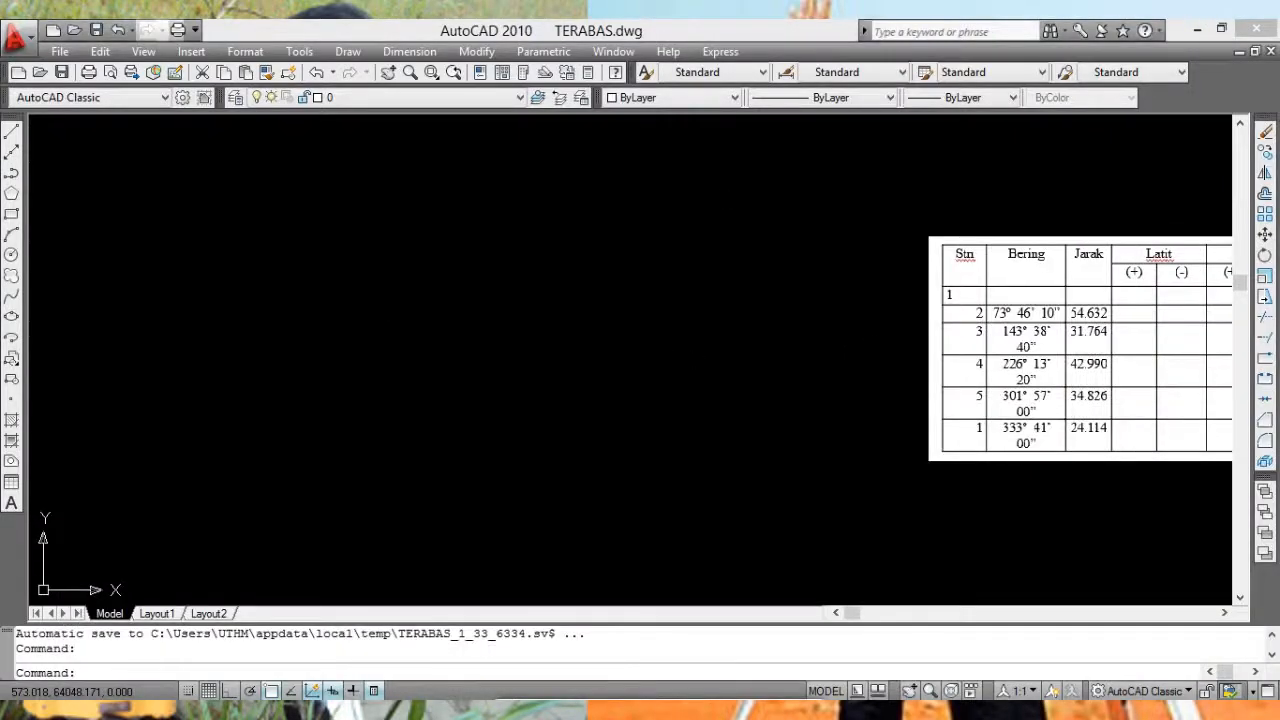
pyautogui.moveTo(900, 318)
pyautogui.mouseDown(button='middle')
pyautogui.moveTo(849, 323)
pyautogui.moveTo(681, 290)
pyautogui.moveTo(737, 280)
pyautogui.mouseUp(button='middle')
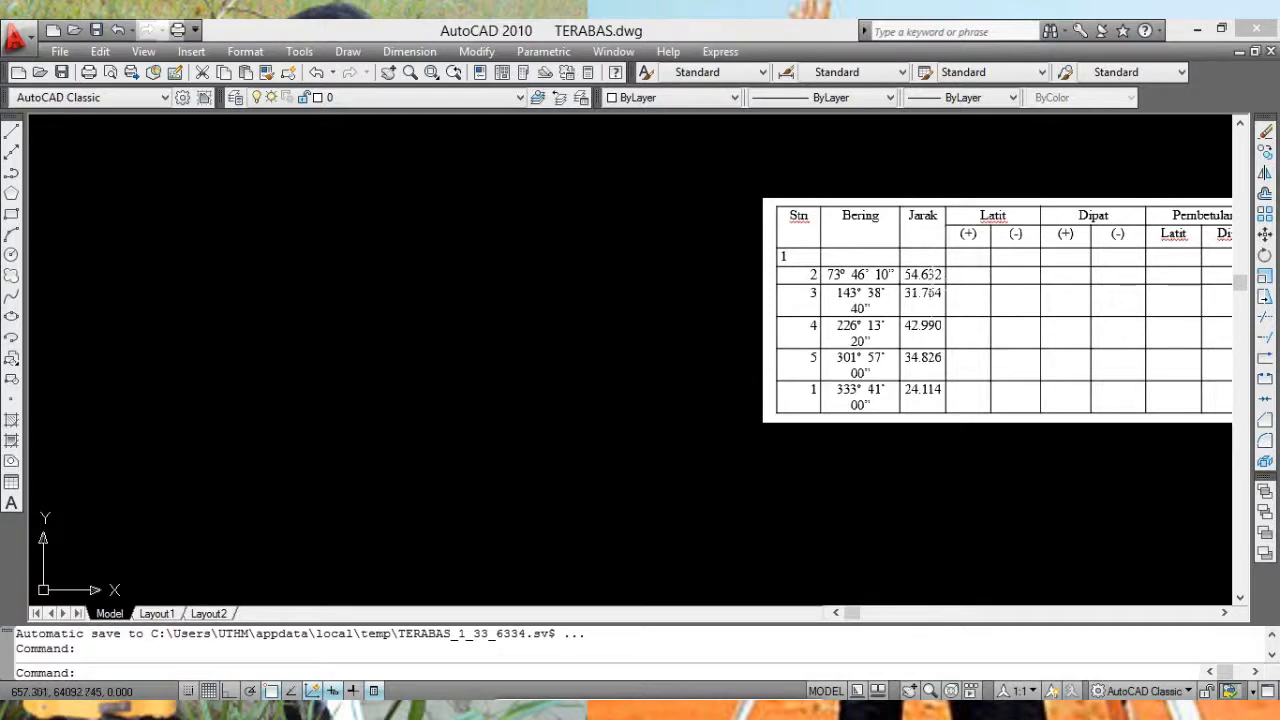
pyautogui.click(11, 130)
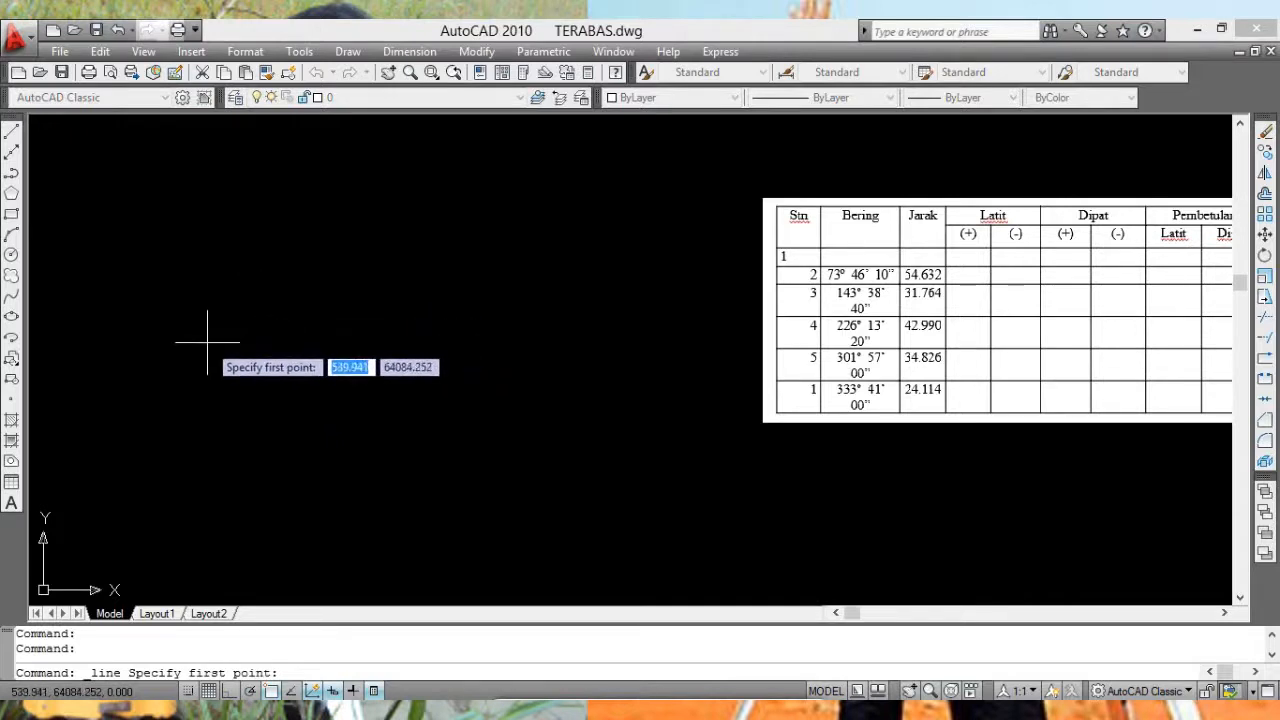
pyautogui.click(202, 311)
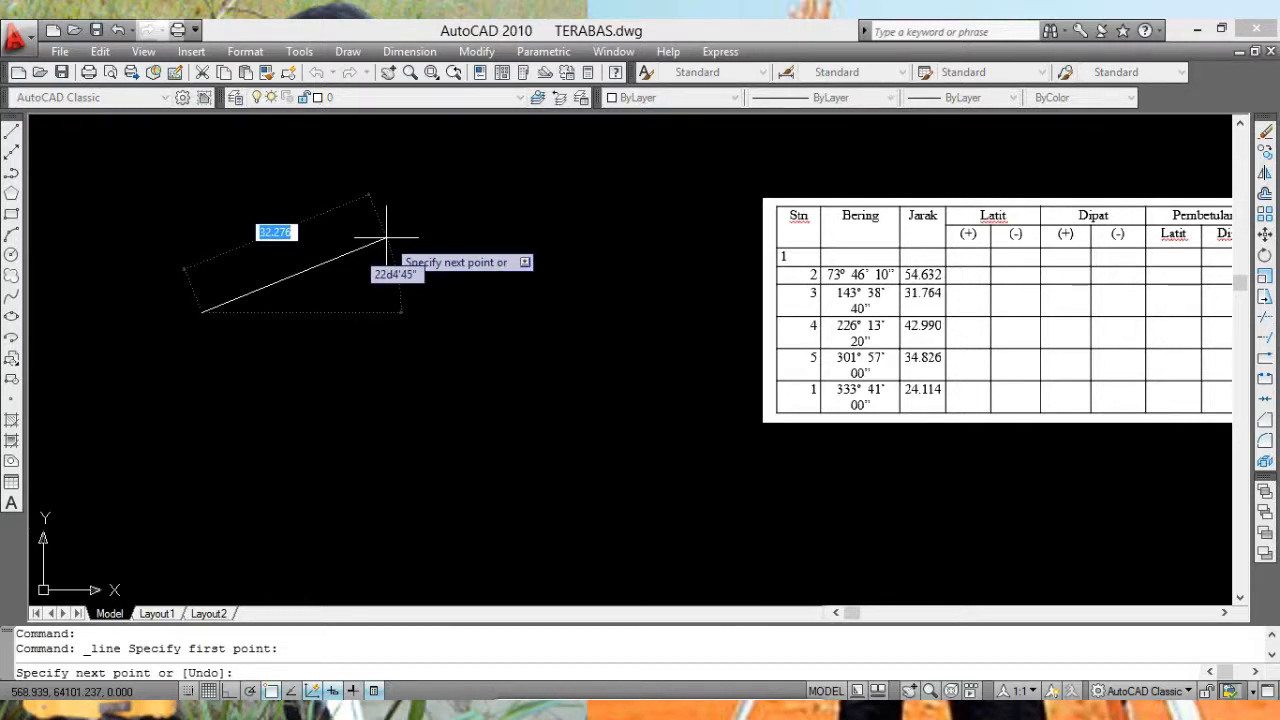
pyautogui.write('@')
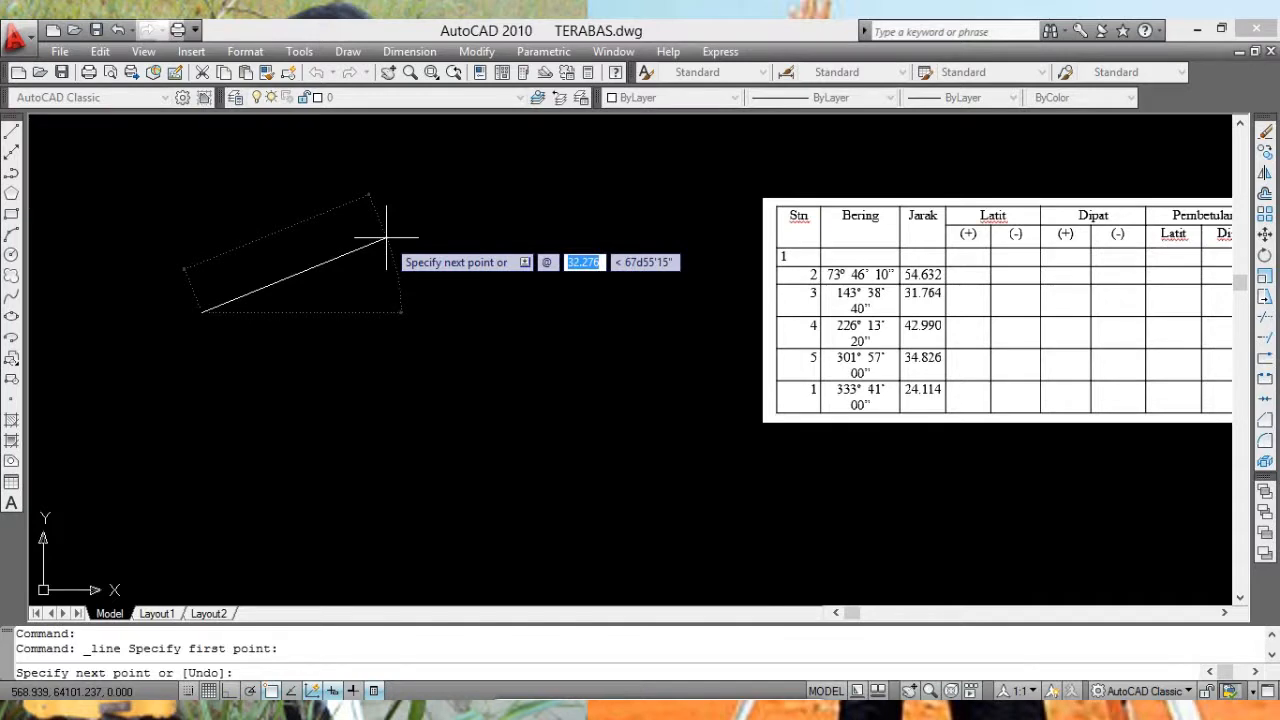
pyautogui.write('54')
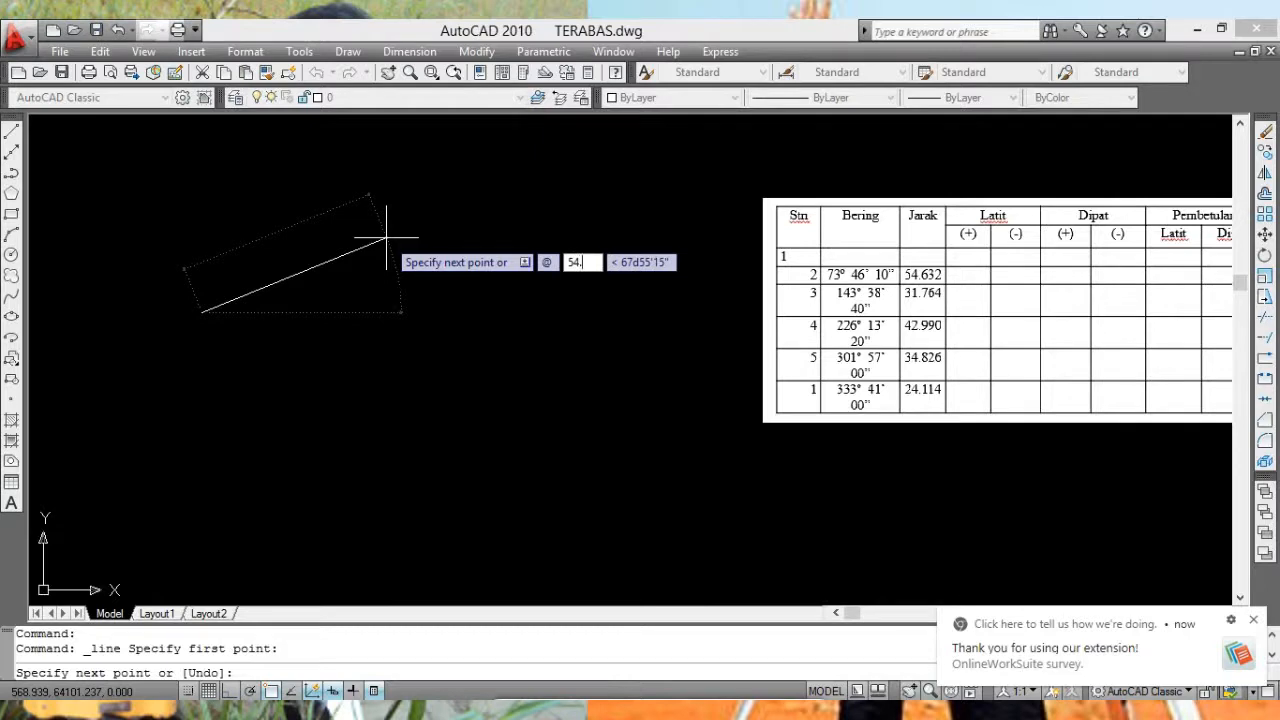
pyautogui.write('.632')
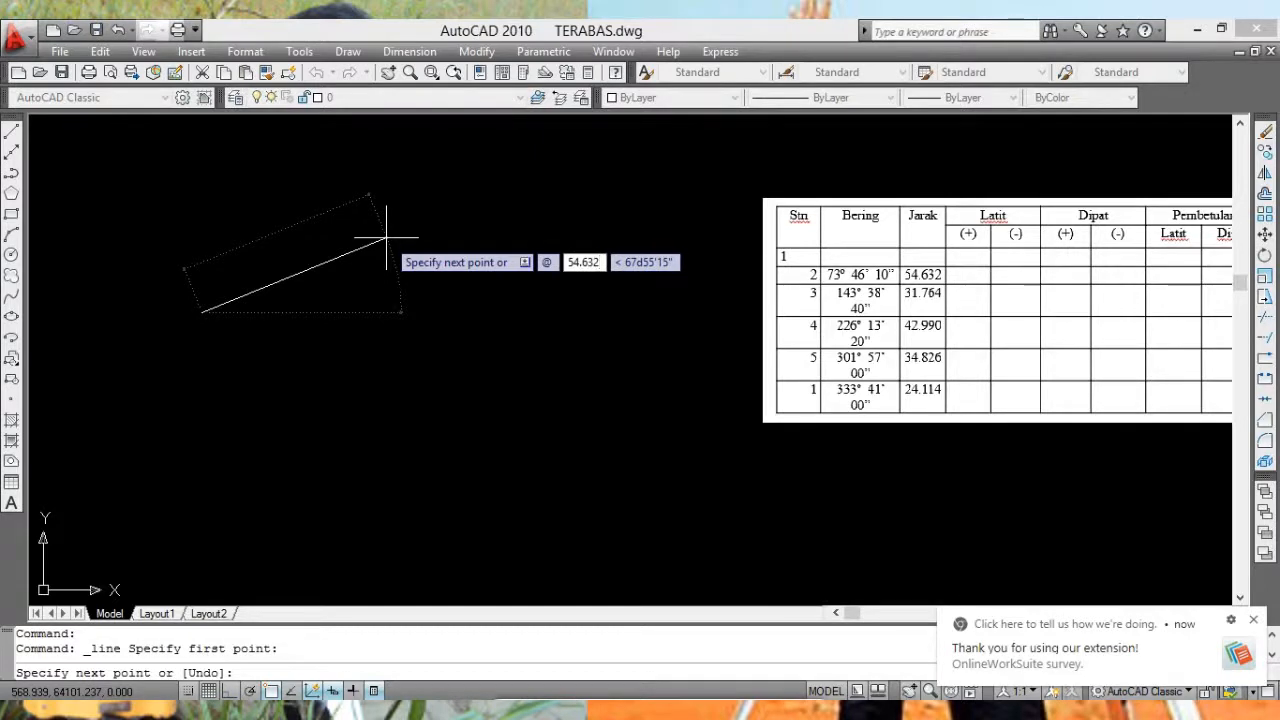
pyautogui.press('Tab')
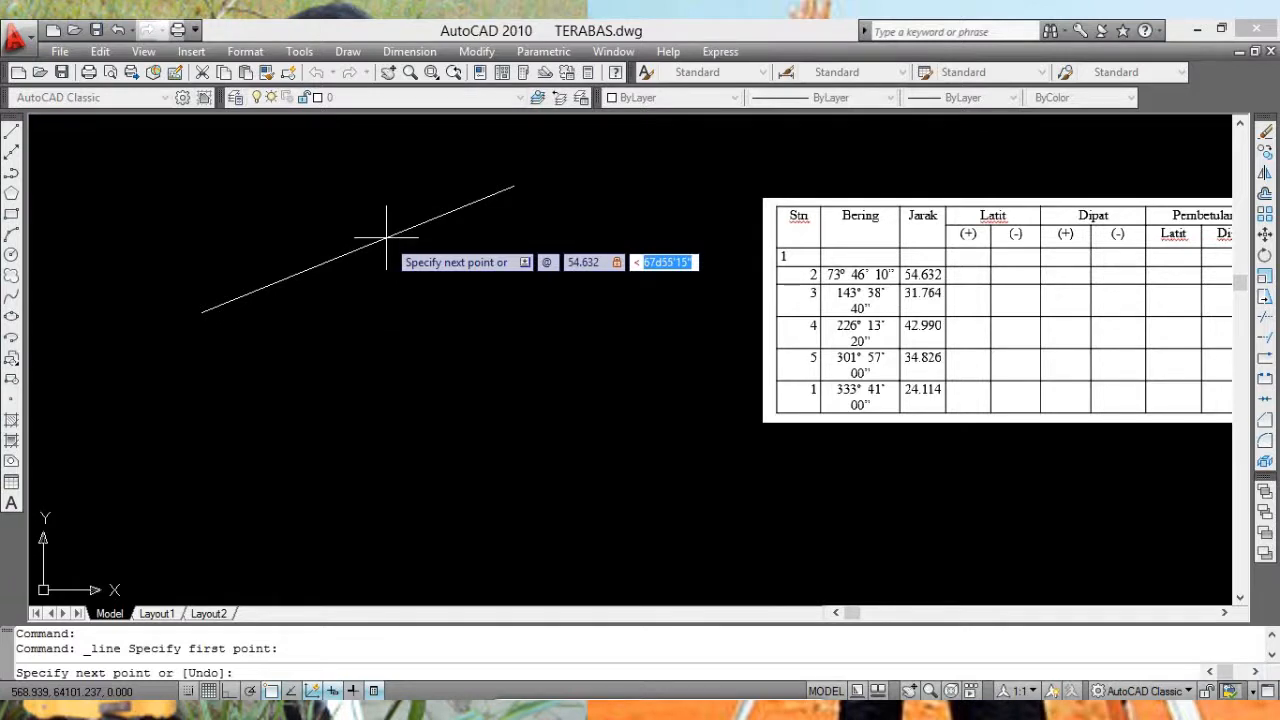
pyautogui.write("73d46'10")
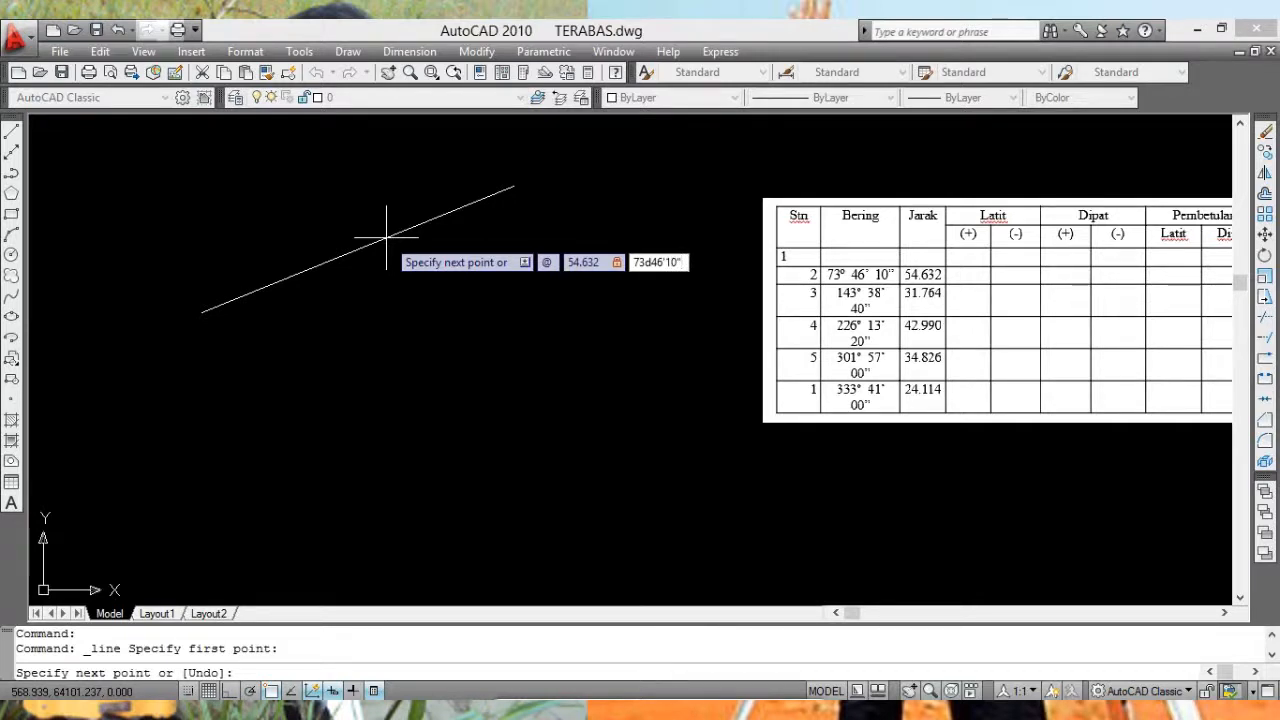
pyautogui.press('Return')
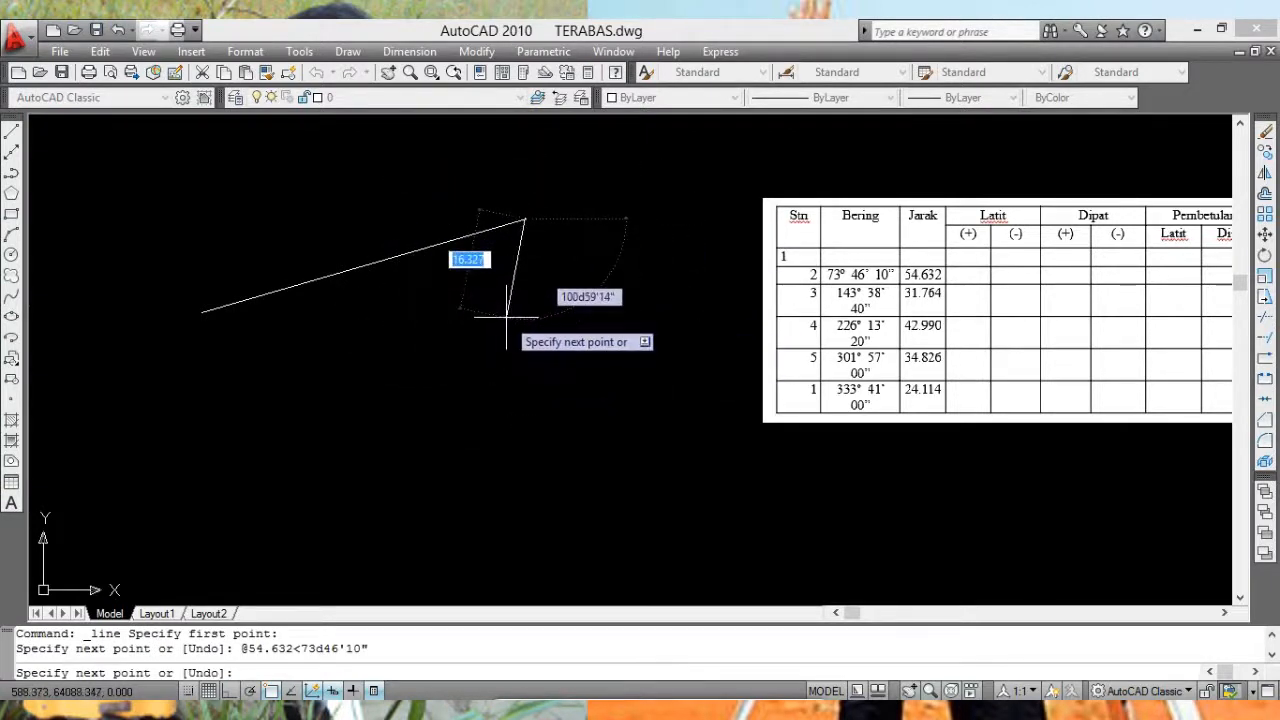
pyautogui.press('Return')
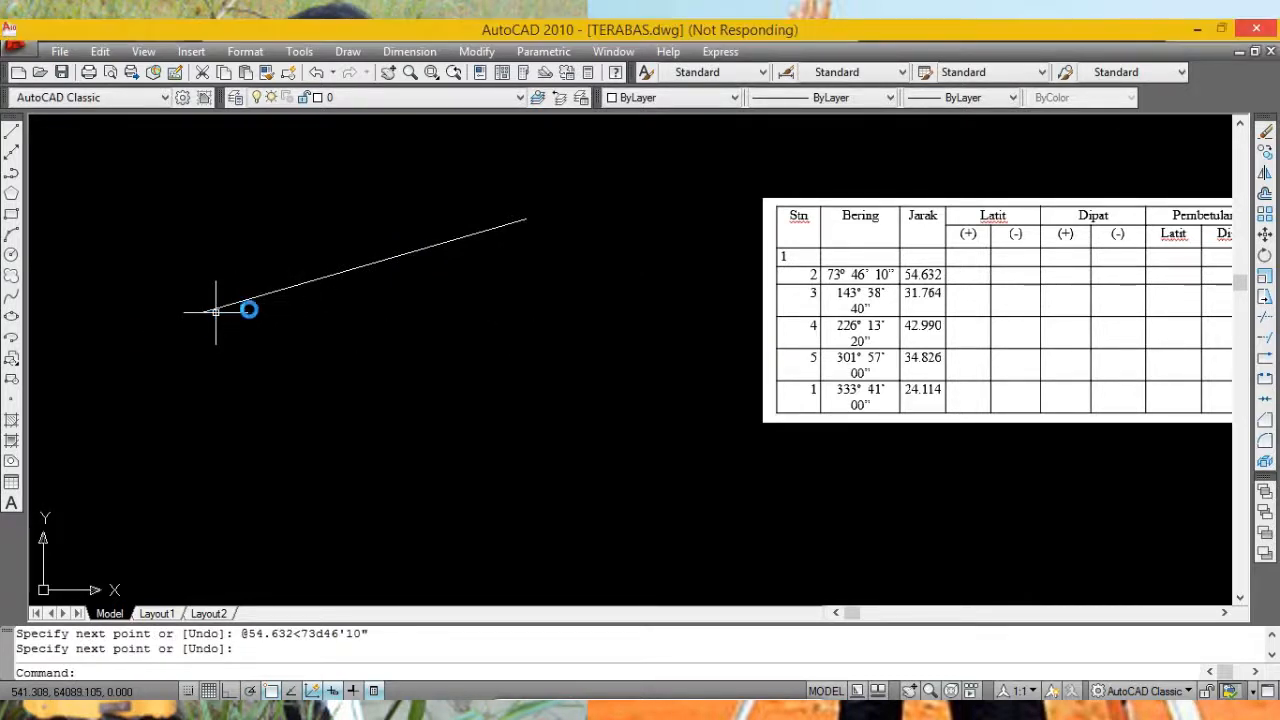
# Step: With Ortho on, draw a vertical line 10 units long straight down from the western end of the bearing line
pyautogui.moveTo(246, 331); pyautogui.dragTo(304, 333, button='middle')
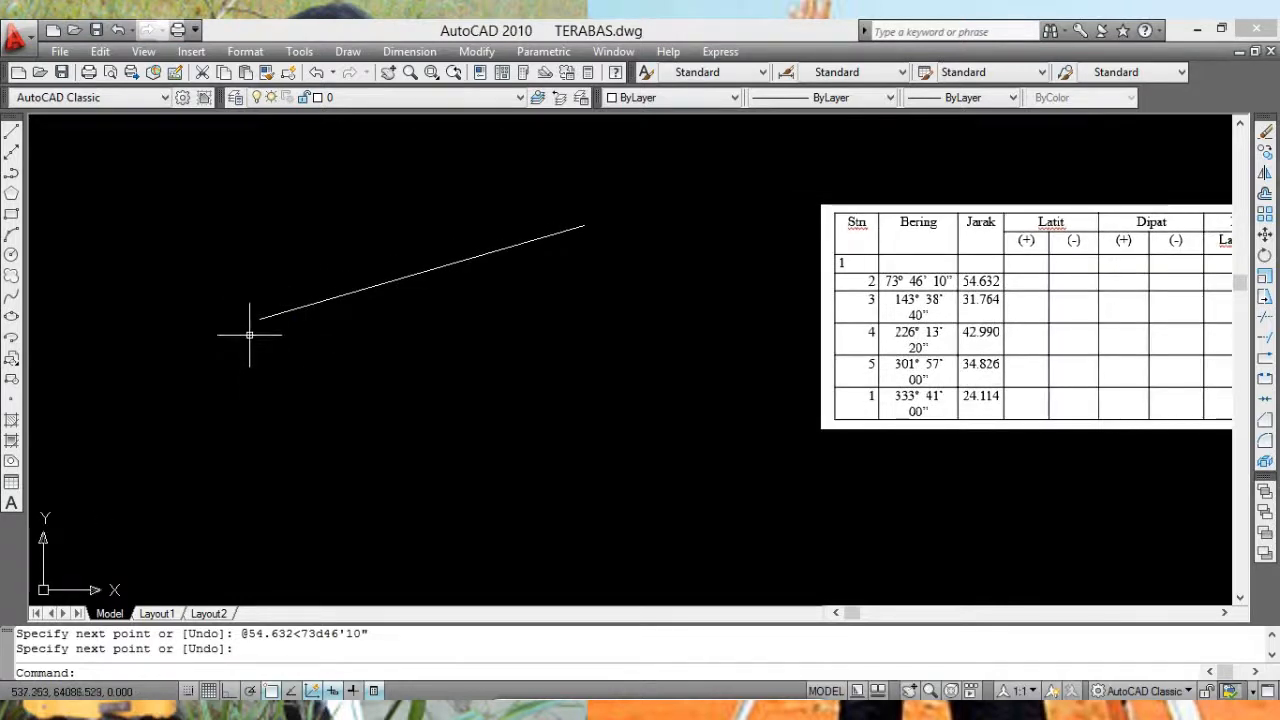
pyautogui.click(11, 131)
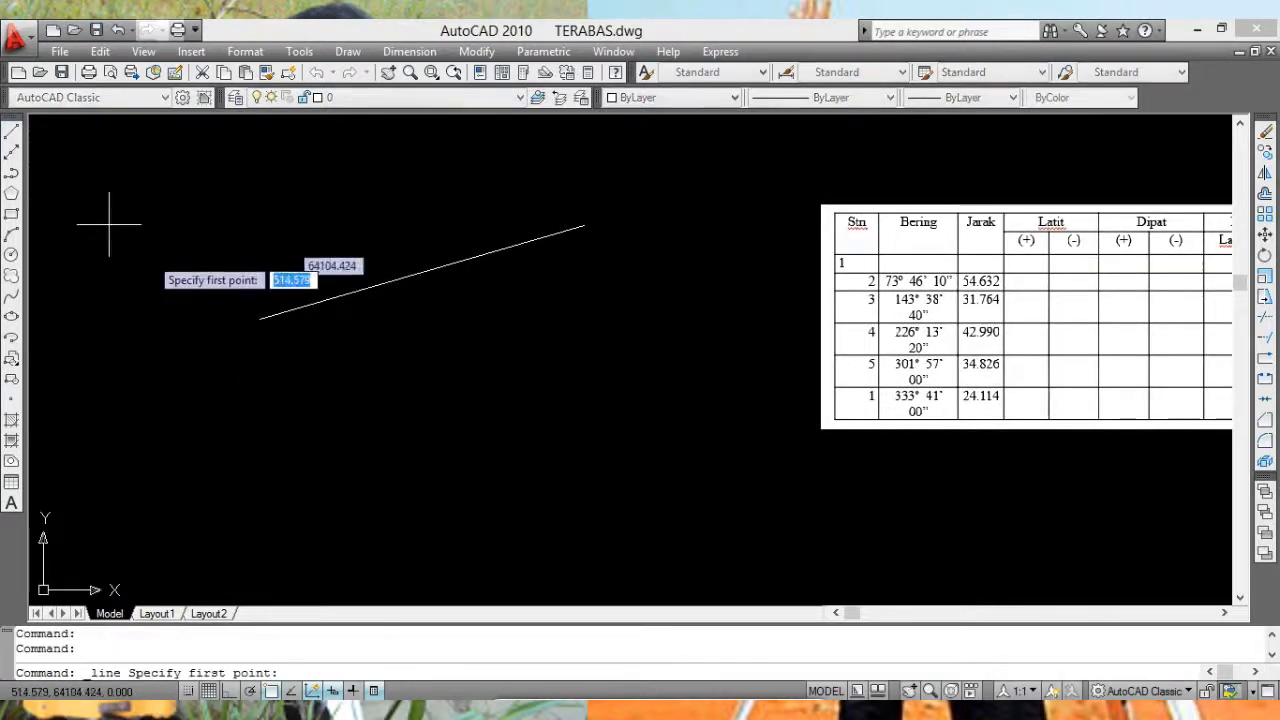
pyautogui.click(262, 319)
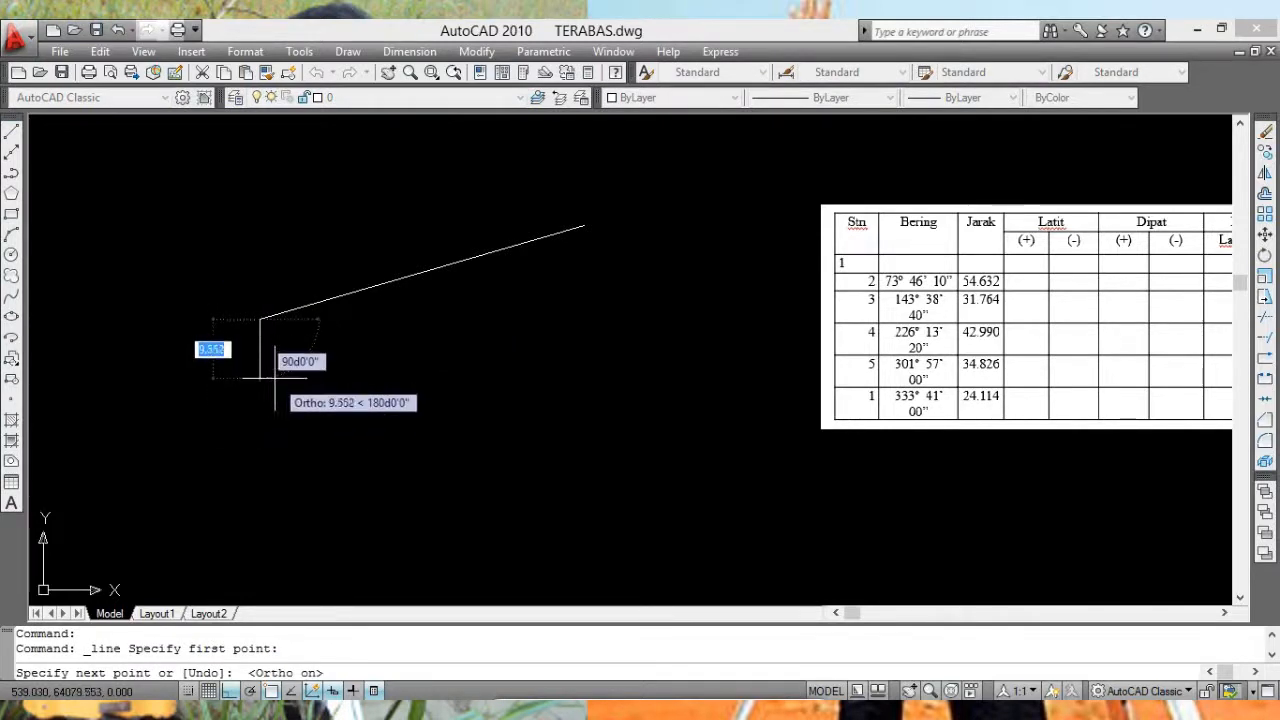
pyautogui.write('10')
pyautogui.press('Return')
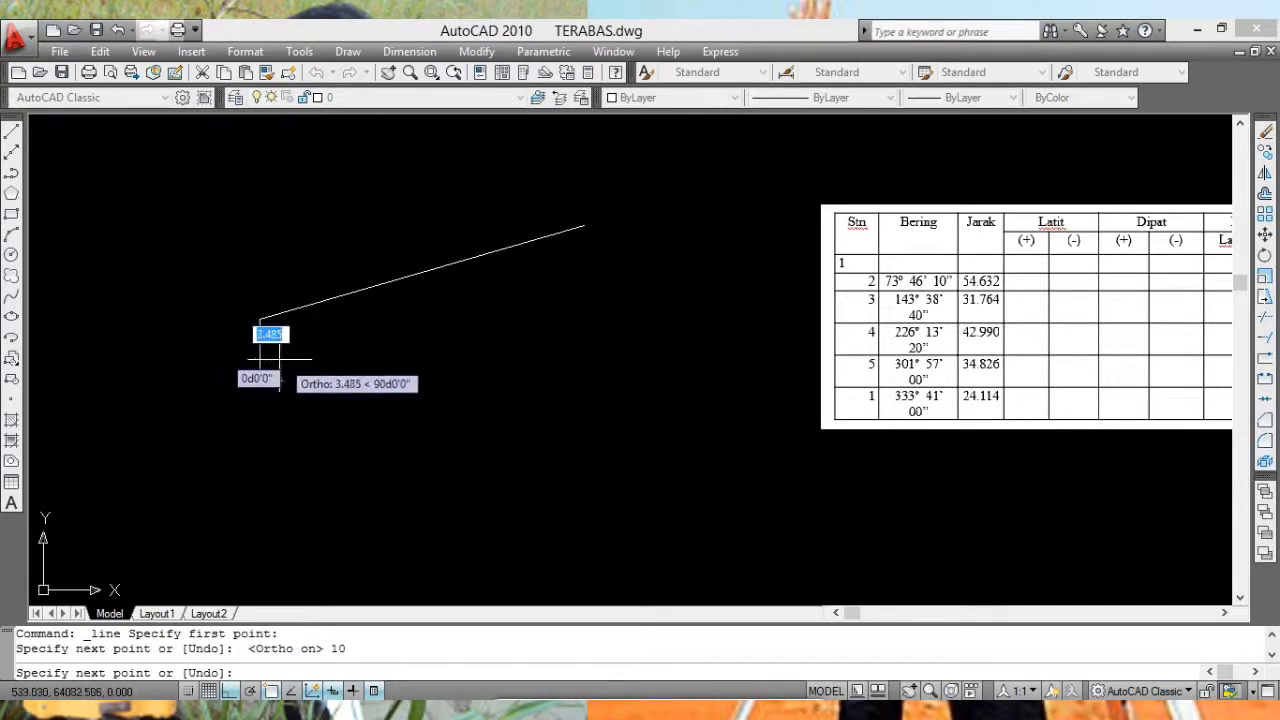
pyautogui.press('Return')
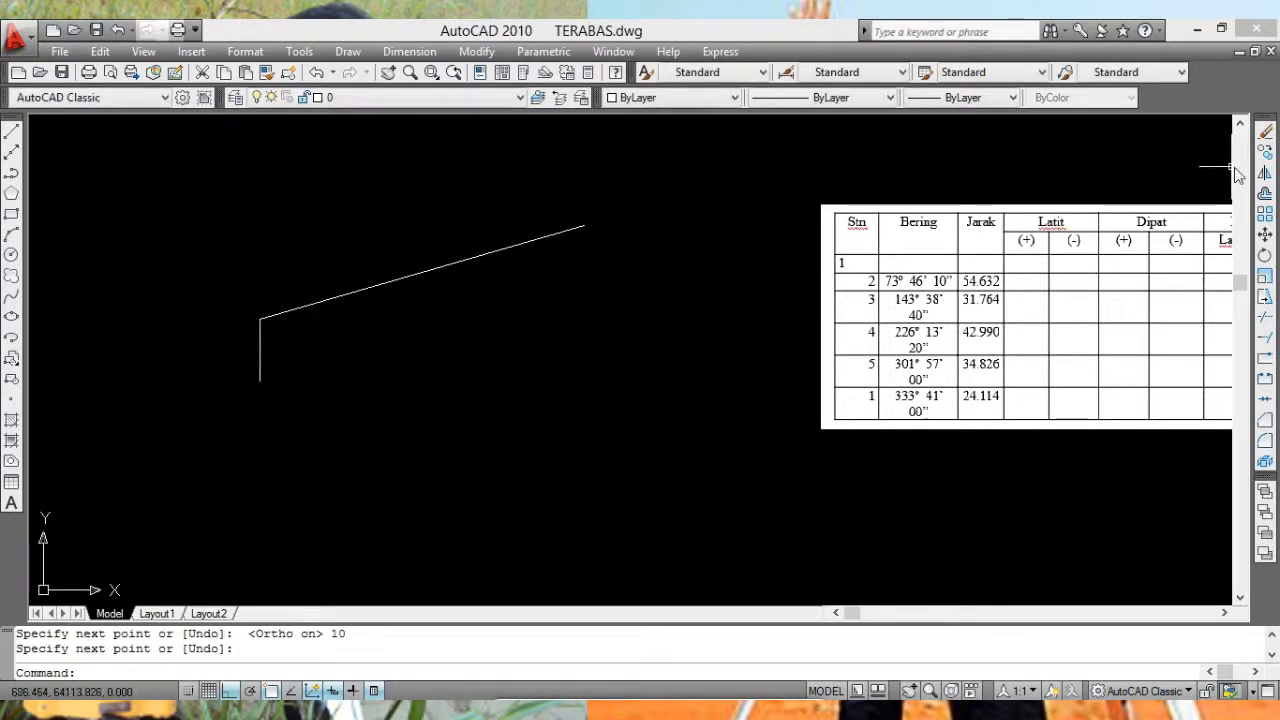
# Step: Copy the short vertical line upward so the copy's lower end meets the western end of the bearing line
pyautogui.click(1265, 151)
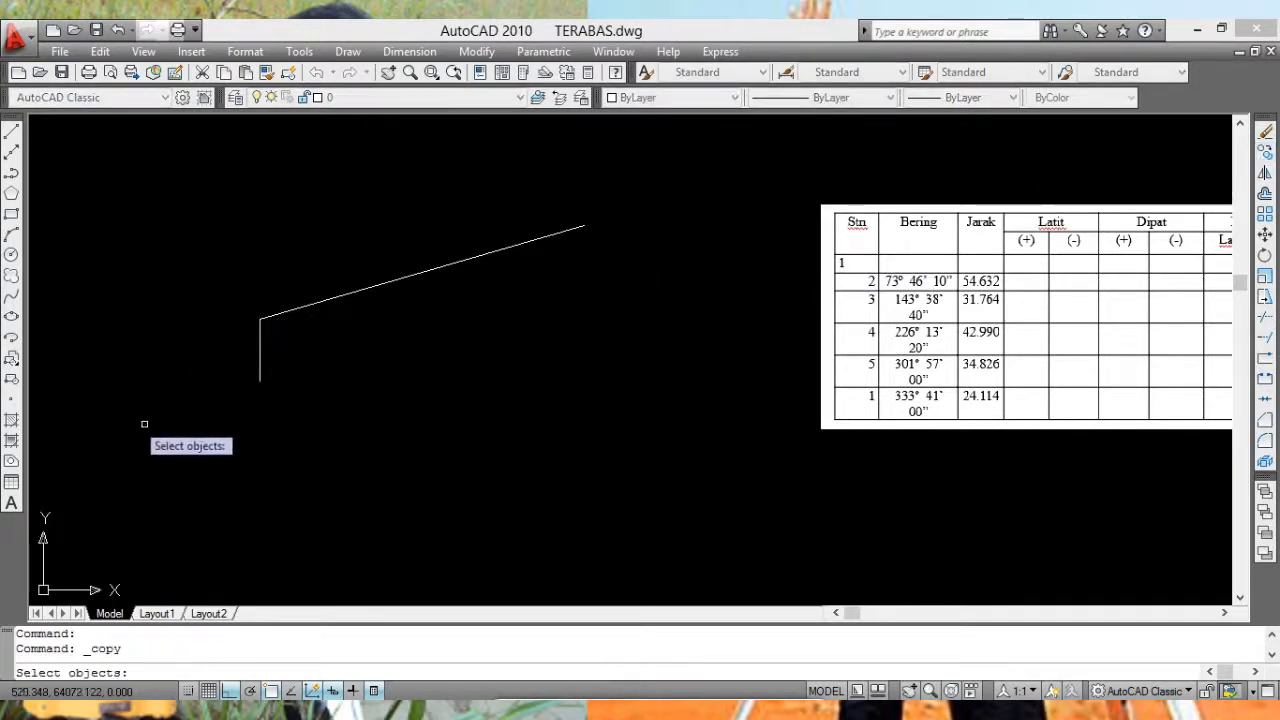
pyautogui.click(260, 366)
pyautogui.press('Return')
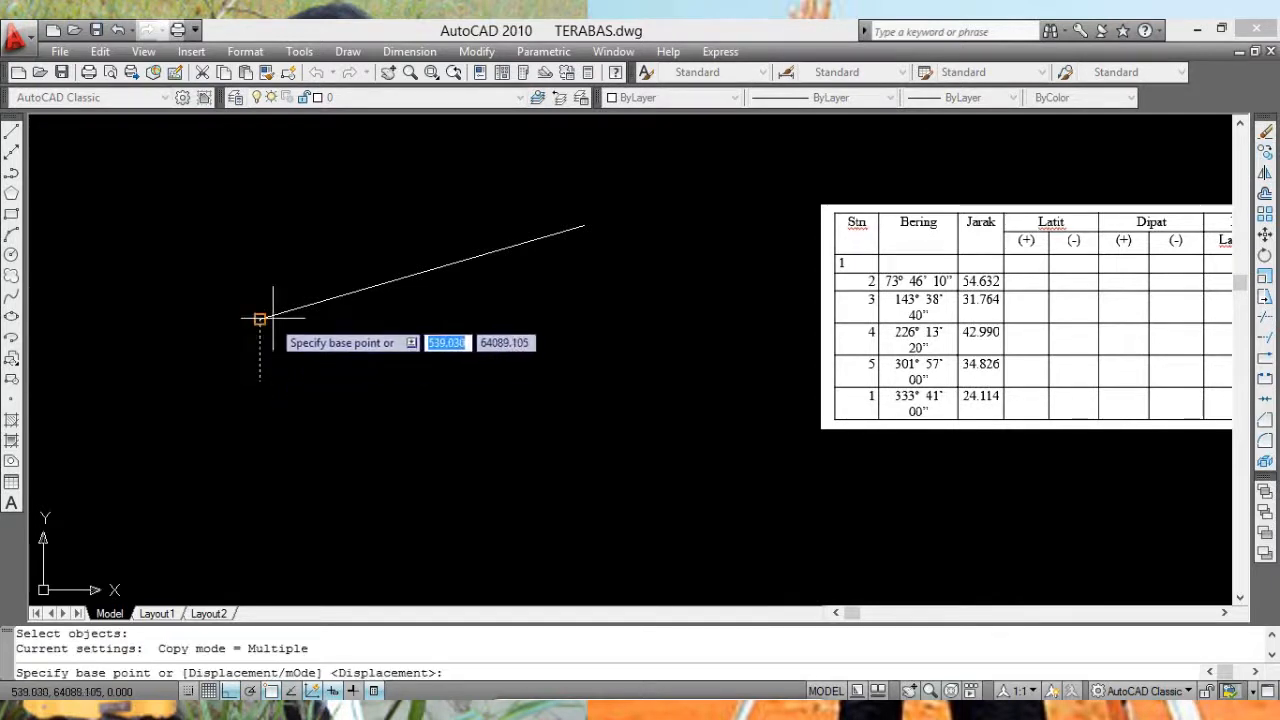
pyautogui.click(258, 375)
pyautogui.click(260, 318)
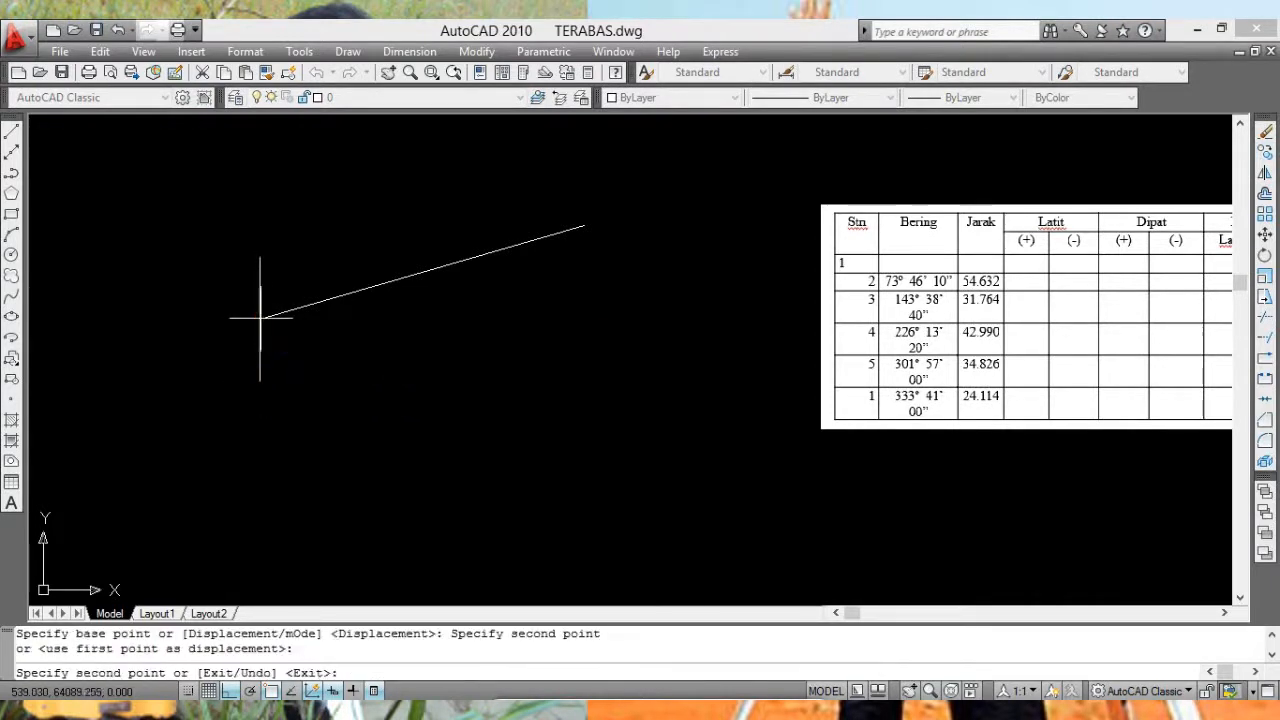
pyautogui.press('Return')
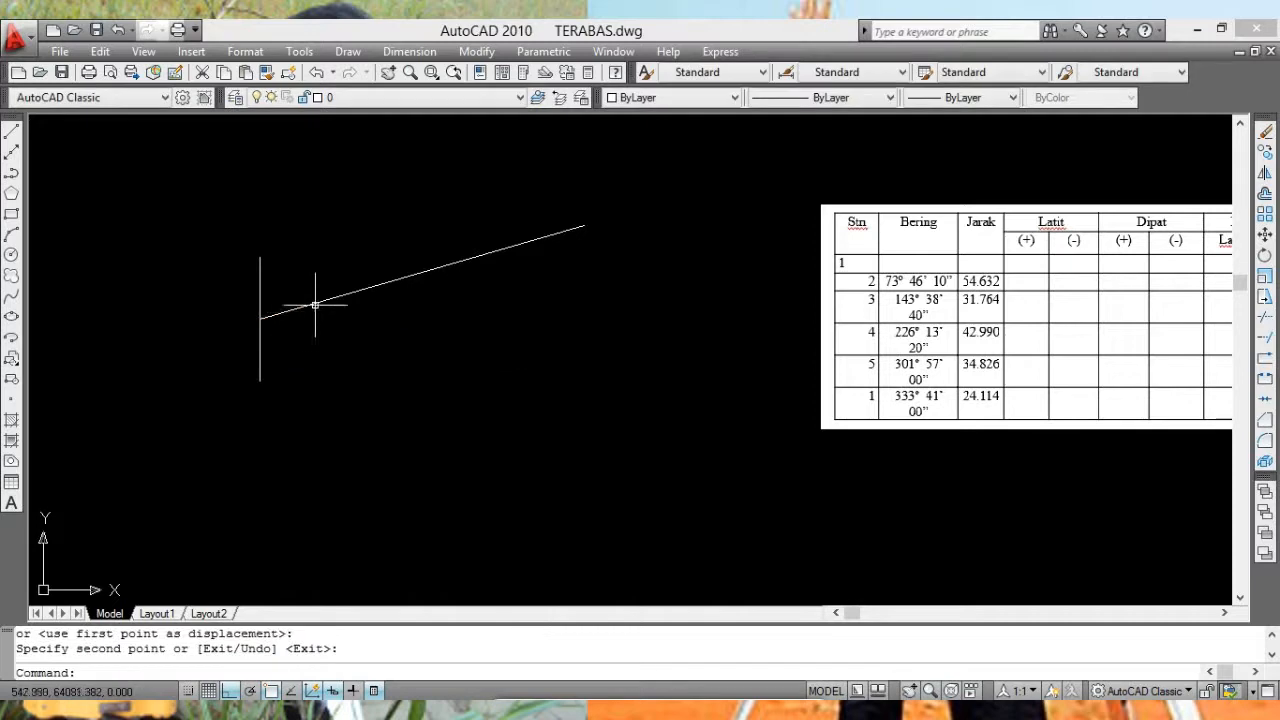
# Step: Draw a horizontal line 10 units long eastward from the western end of the bearing line
pyautogui.click(11, 131)
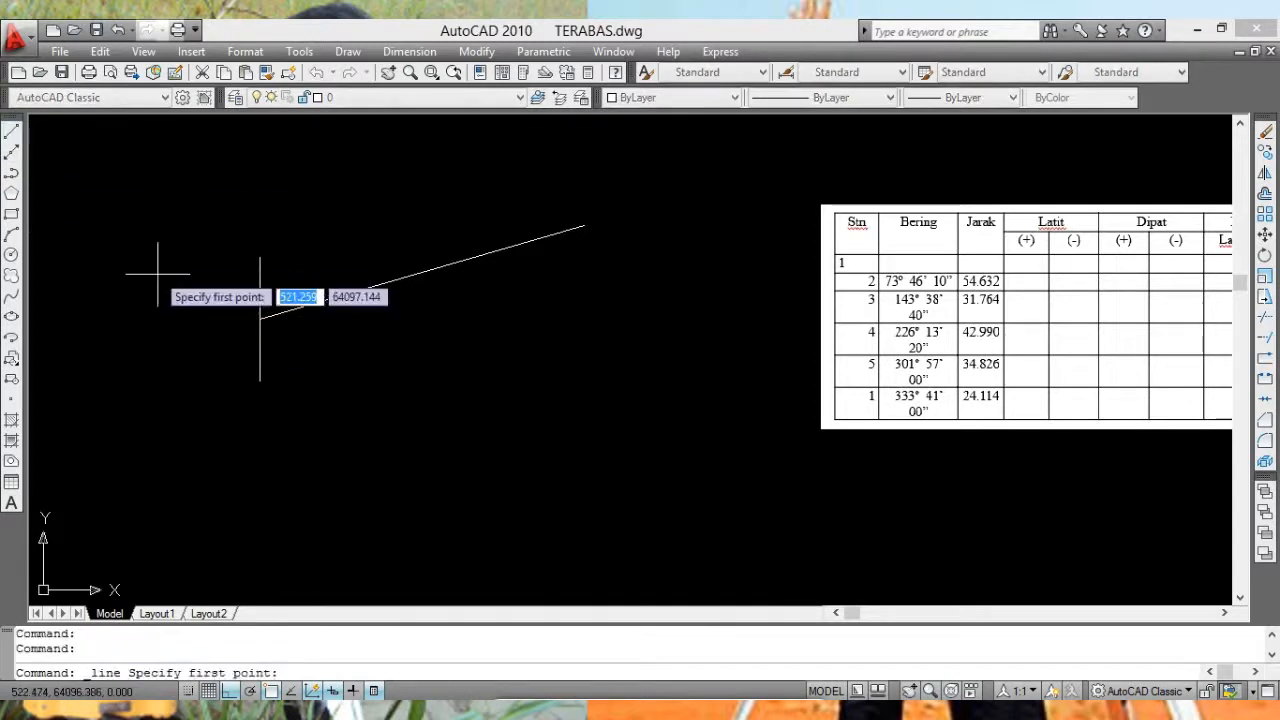
pyautogui.click(260, 318)
pyautogui.write('1')
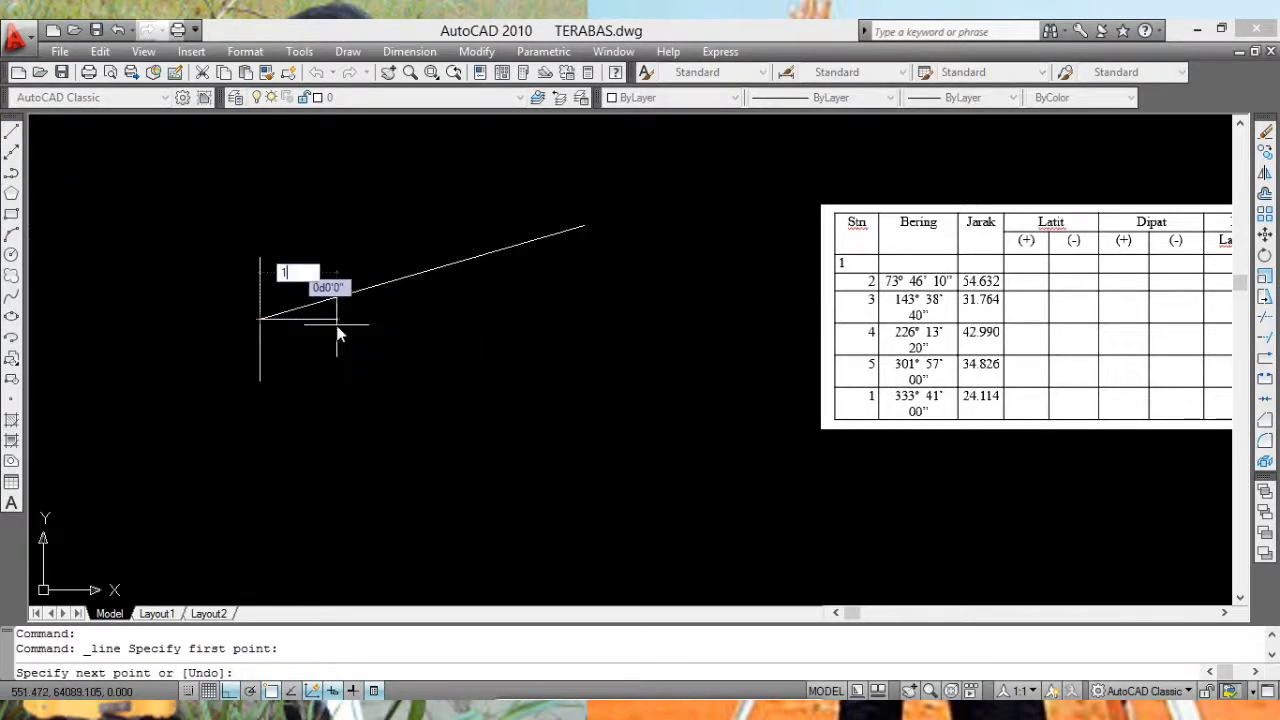
pyautogui.press('Return')
pyautogui.press('Return')
# Step: Draw a horizontal line 10 units long westward from the same point to complete the cross
pyautogui.press('Return')
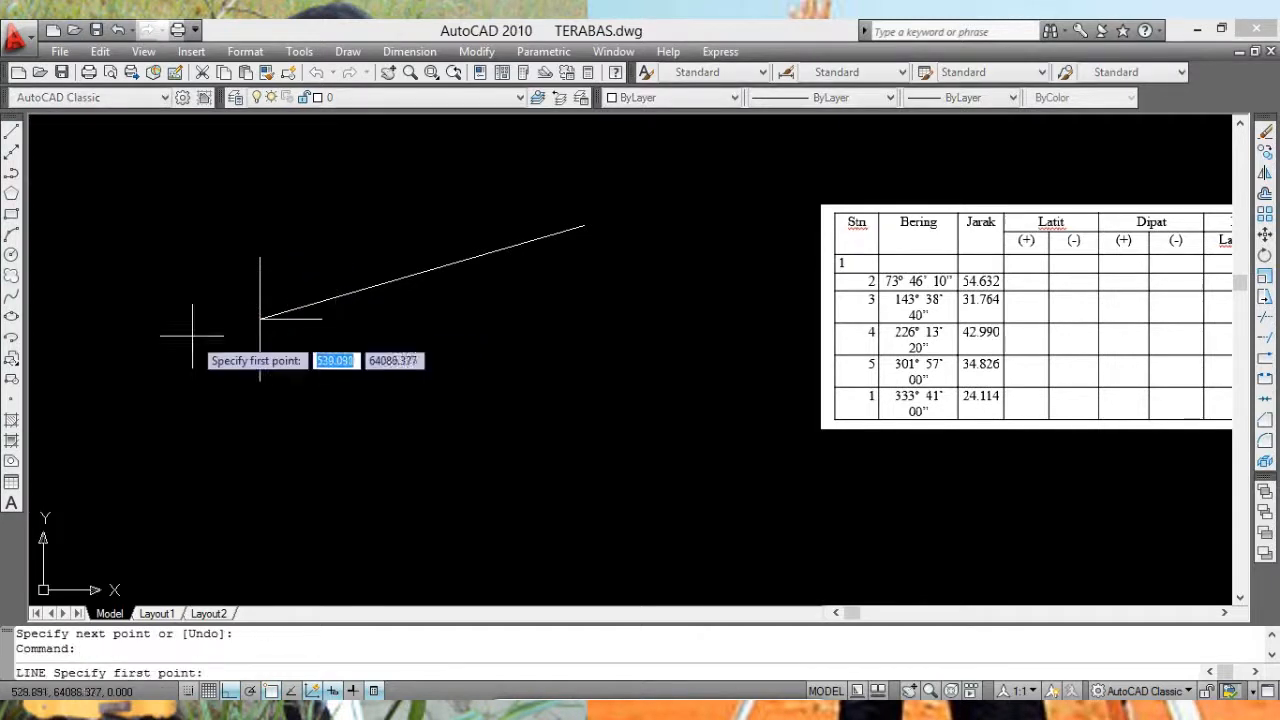
pyautogui.click(260, 318)
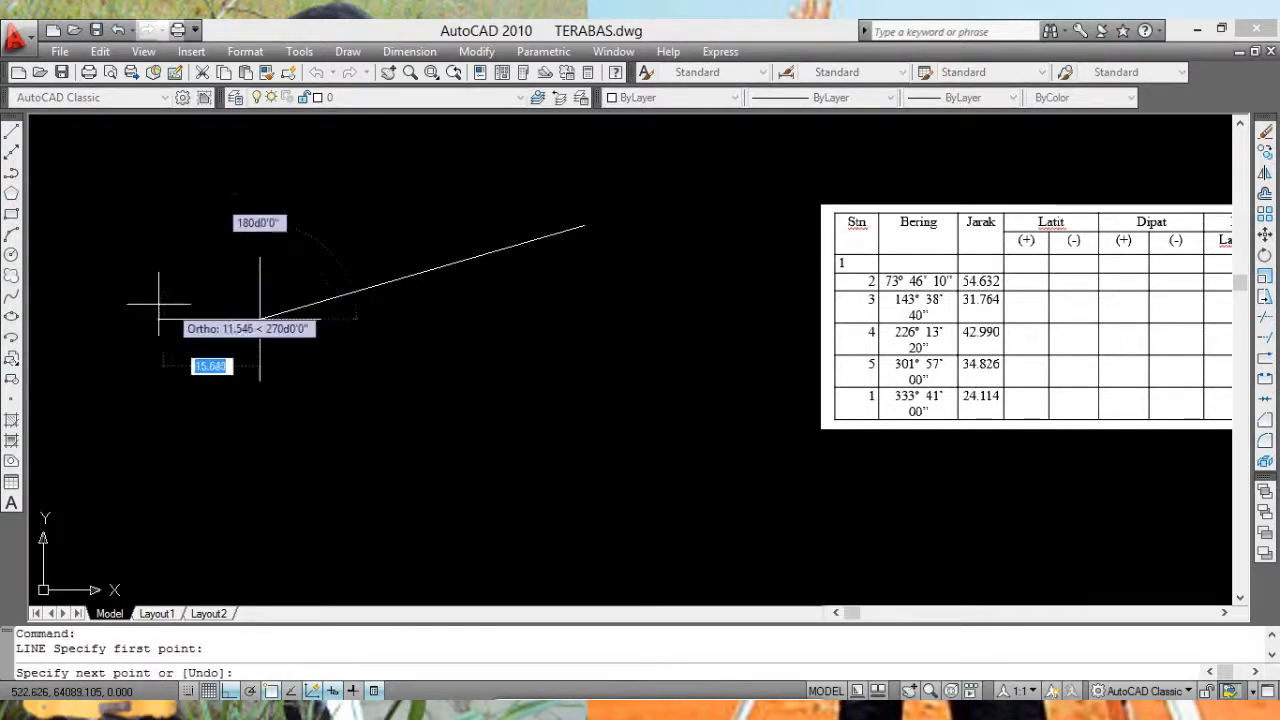
pyautogui.write('10')
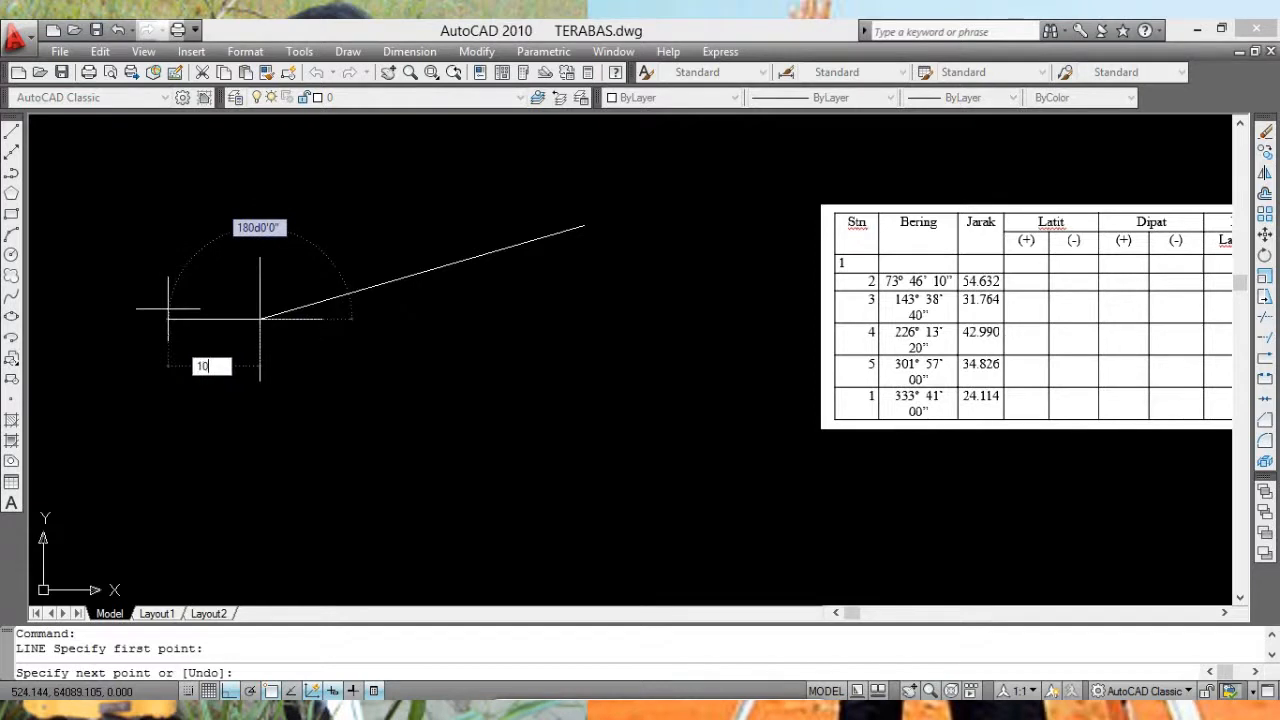
pyautogui.press('Return')
pyautogui.press('Return')
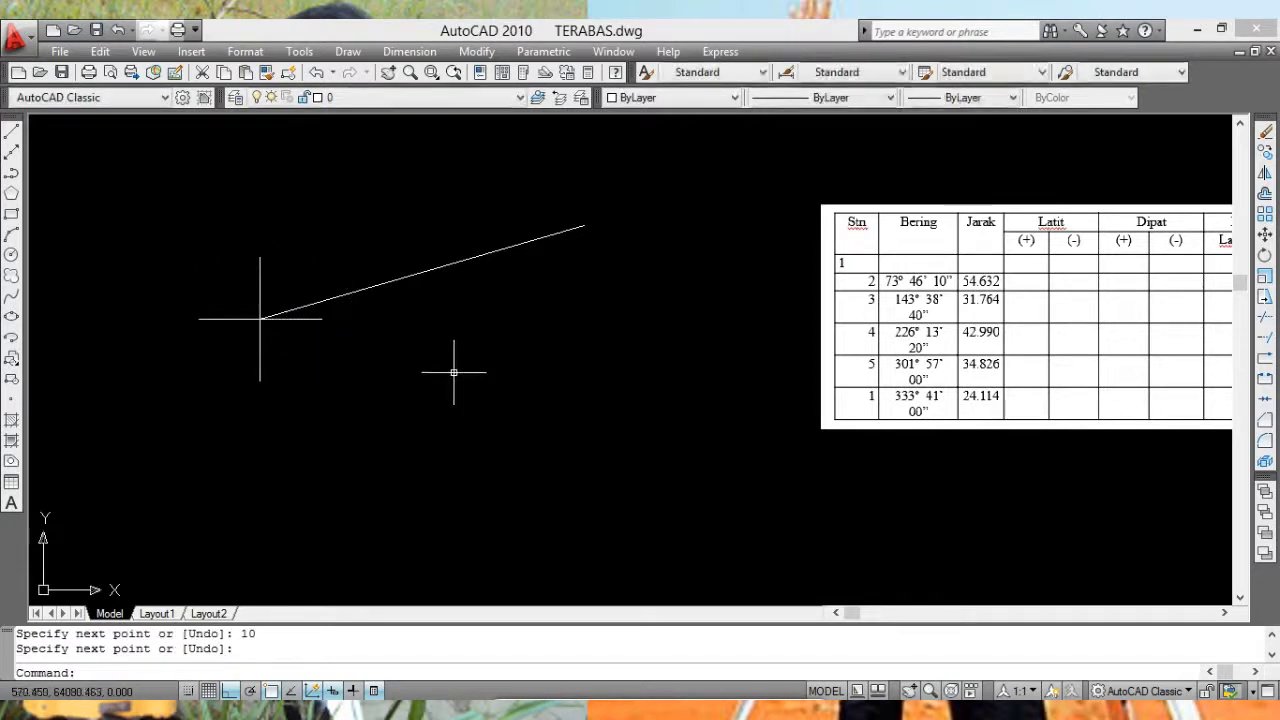
pyautogui.click(1265, 151)
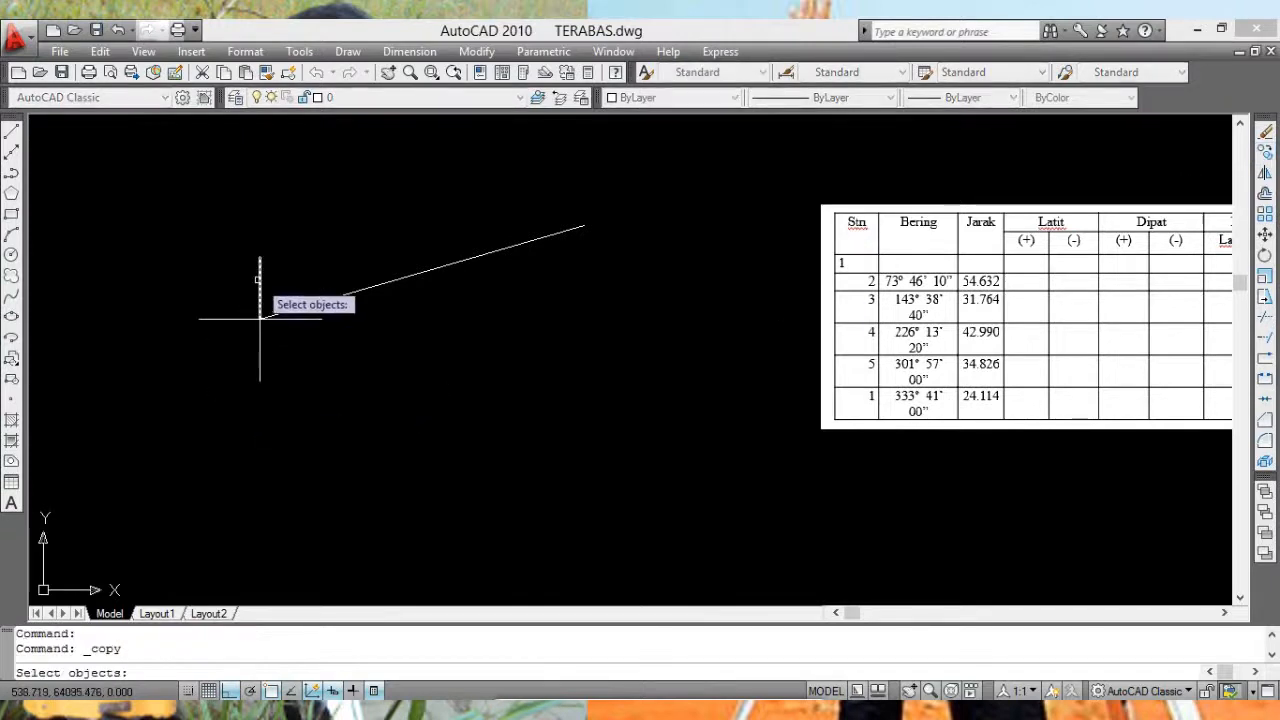
pyautogui.click(259, 282)
pyautogui.click(243, 319)
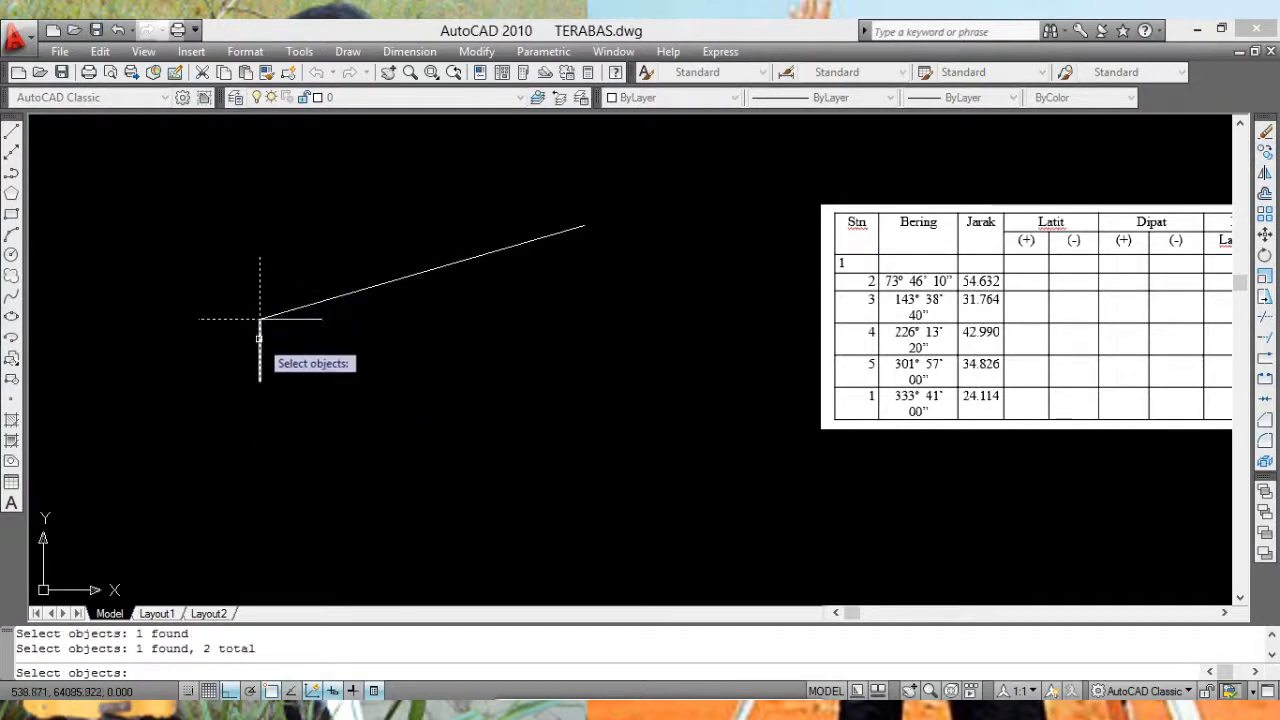
pyautogui.click(259, 340)
pyautogui.click(288, 320)
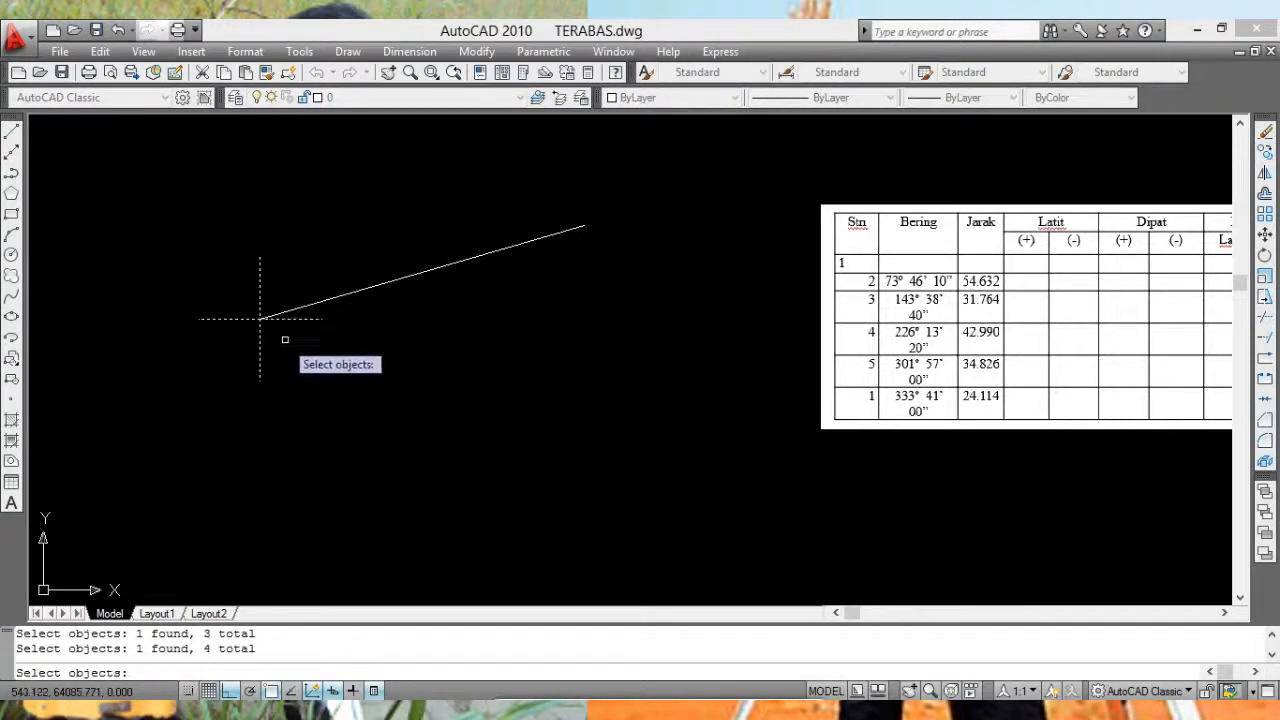
pyautogui.press('Return')
pyautogui.click(262, 320)
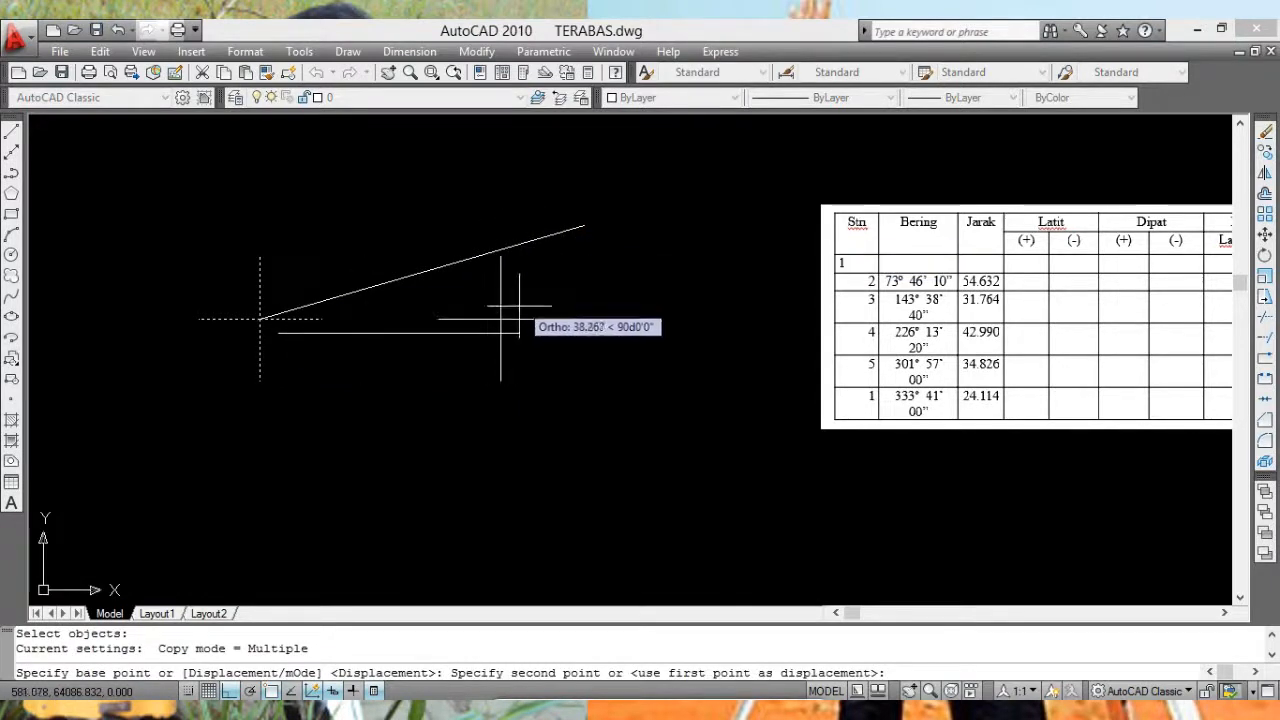
pyautogui.press('Escape')
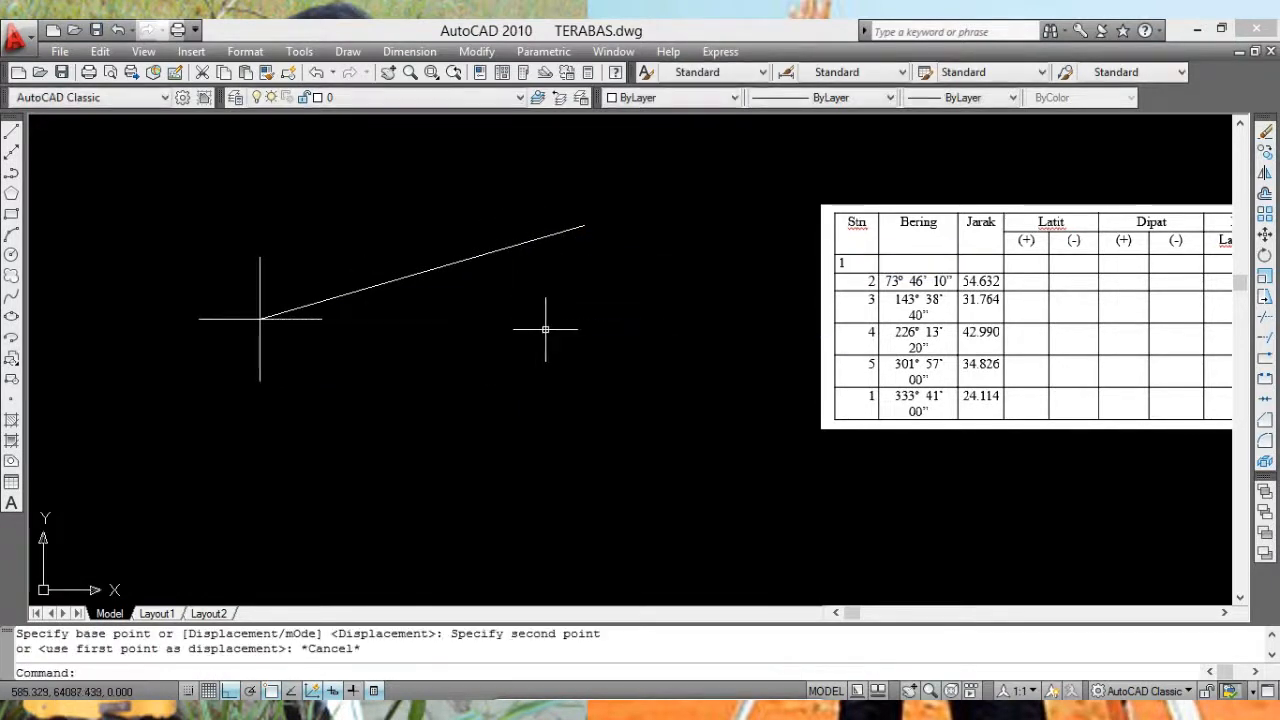
# Step: Copy the cross from the western end of the bearing line to its eastern end, with Ortho off
pyautogui.click(1265, 152)
pyautogui.click(259, 280)
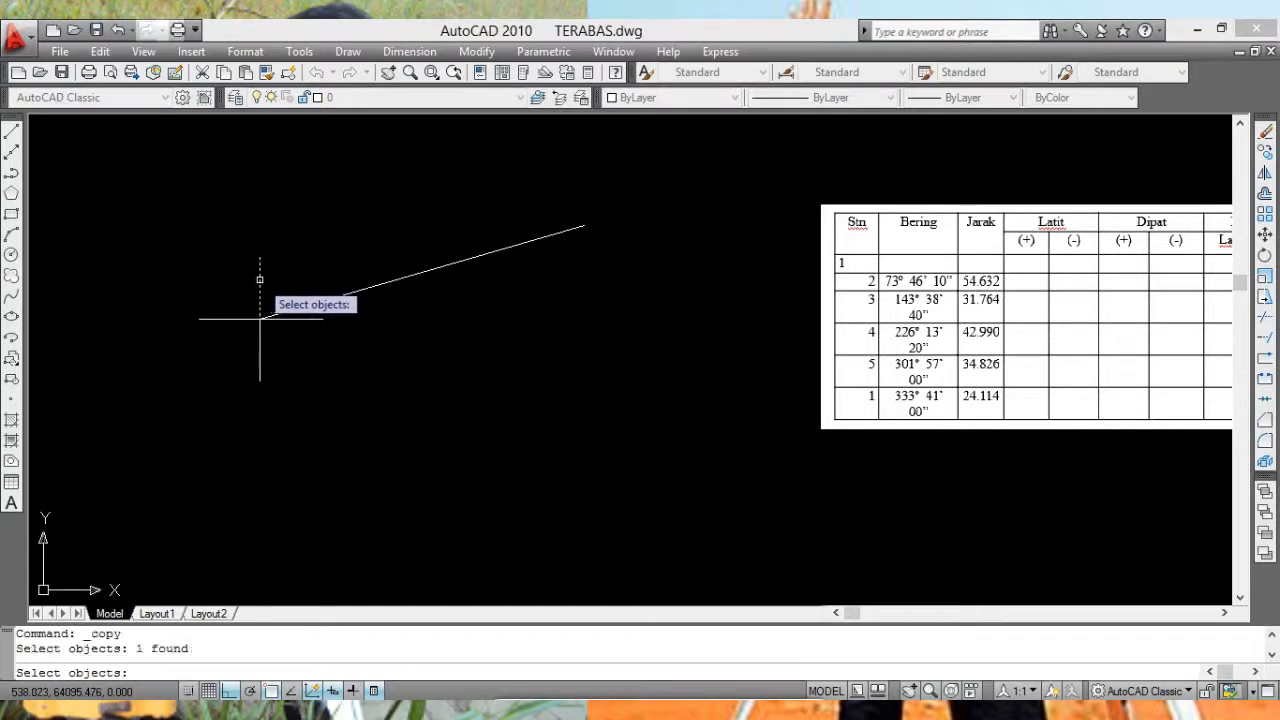
pyautogui.click(243, 319)
pyautogui.click(260, 345)
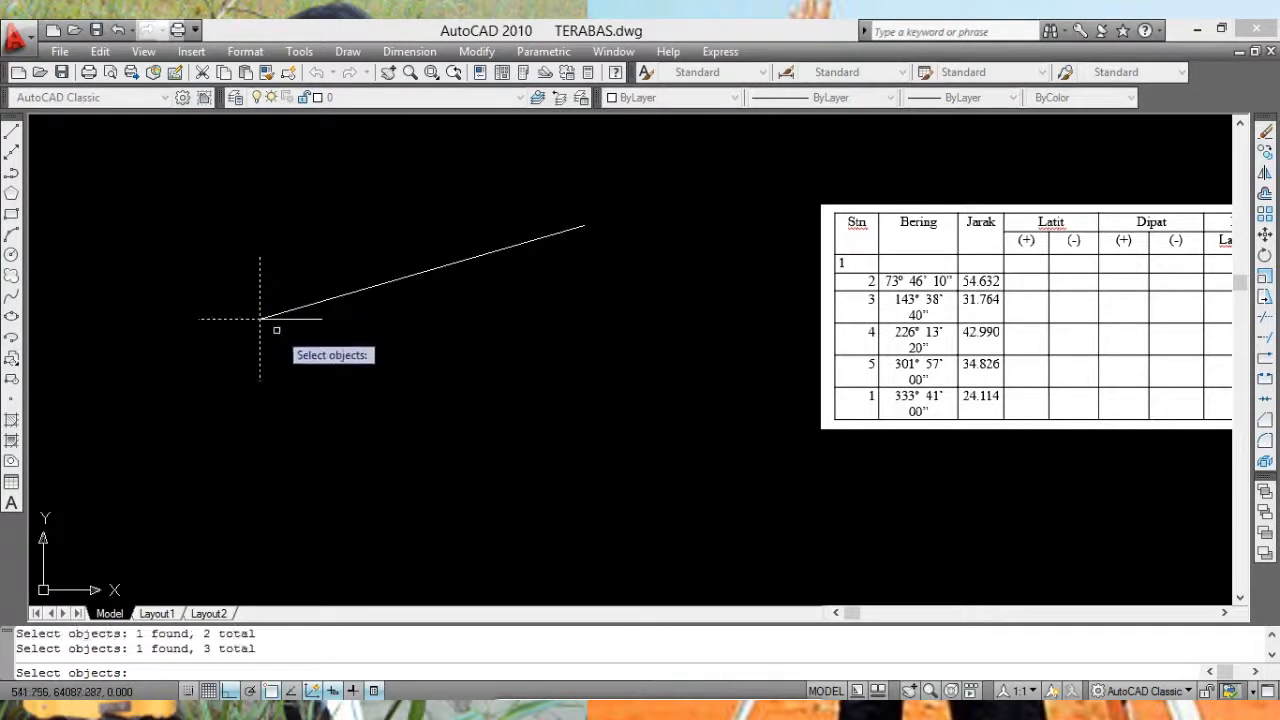
pyautogui.press('Return')
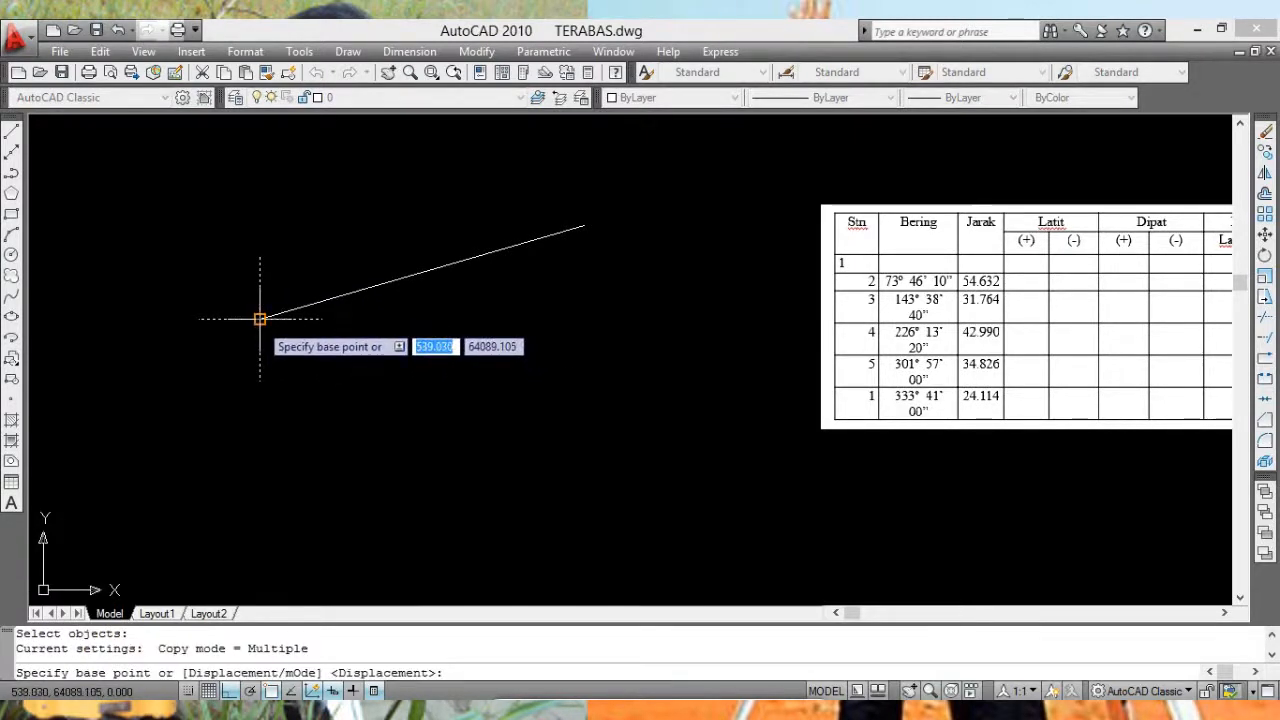
pyautogui.click(259, 319)
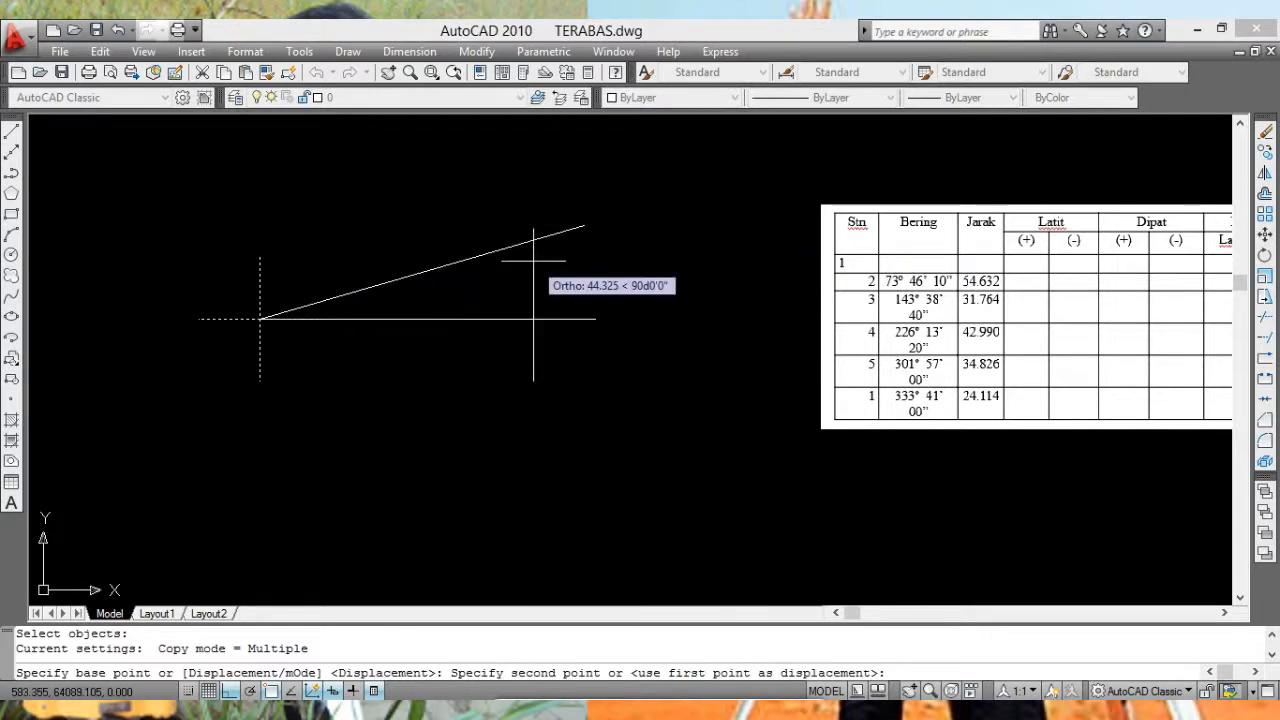
pyautogui.press('F8')
pyautogui.click(584, 224)
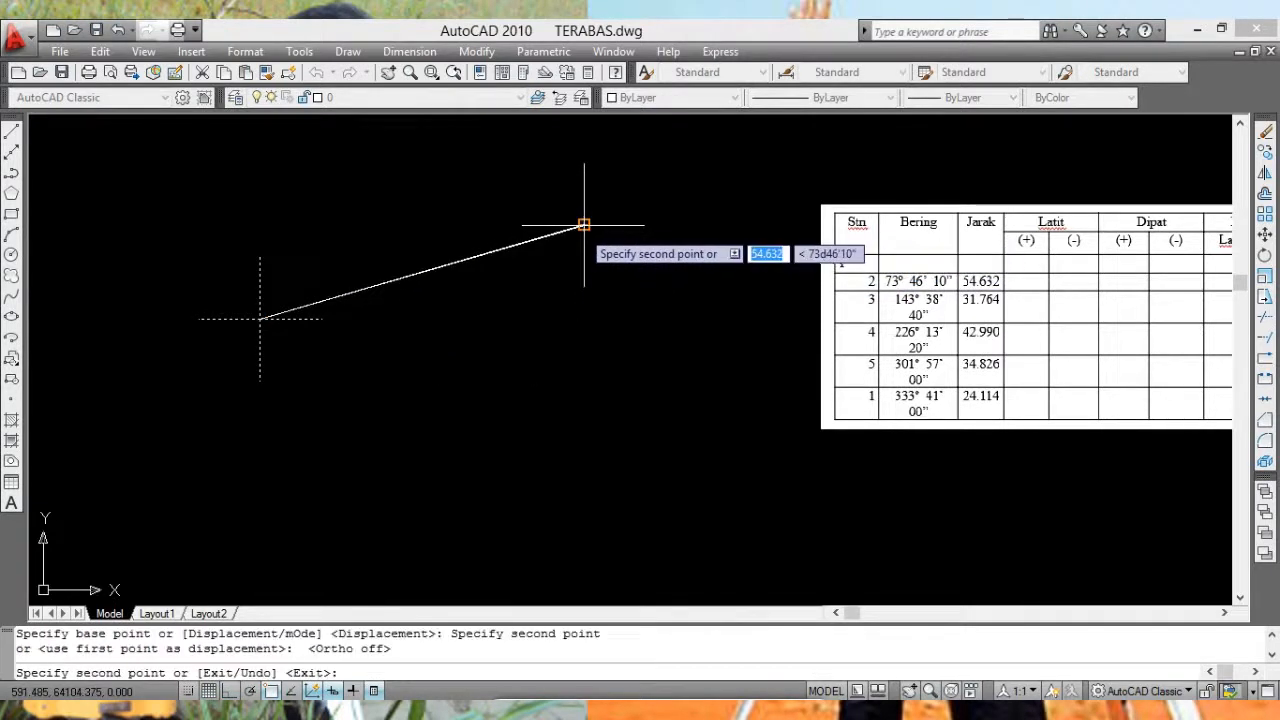
pyautogui.press('Escape')
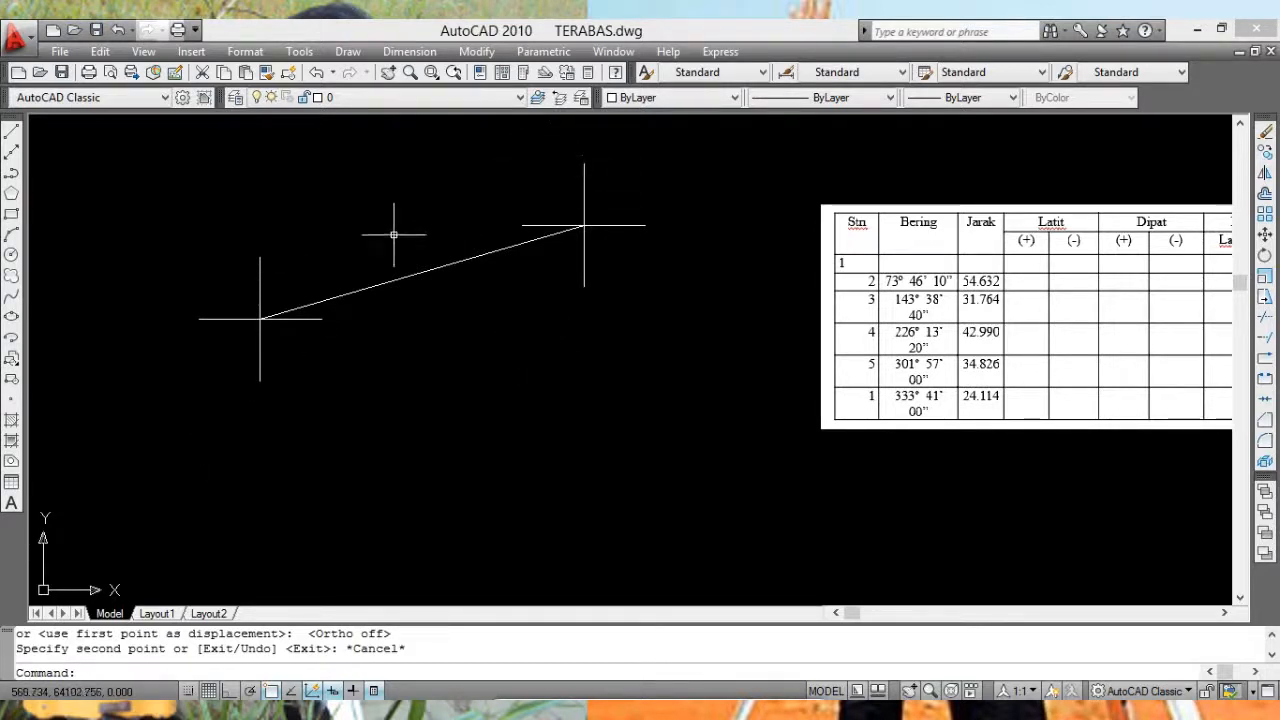
# Step: Review the drawing units, keeping angle precision at 0d00'00", and check the clockwise setting and the base angle direction
pyautogui.moveTo(304, 245); pyautogui.dragTo(397, 295, button='middle')
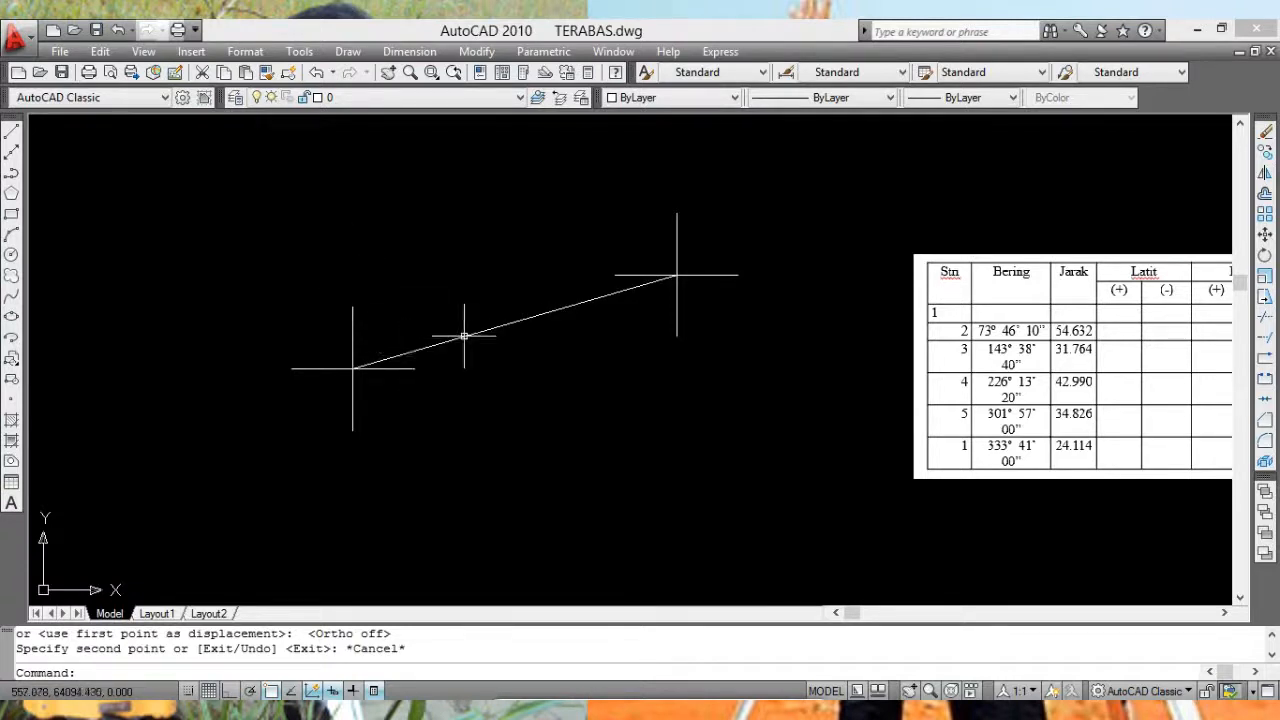
pyautogui.click(246, 55)
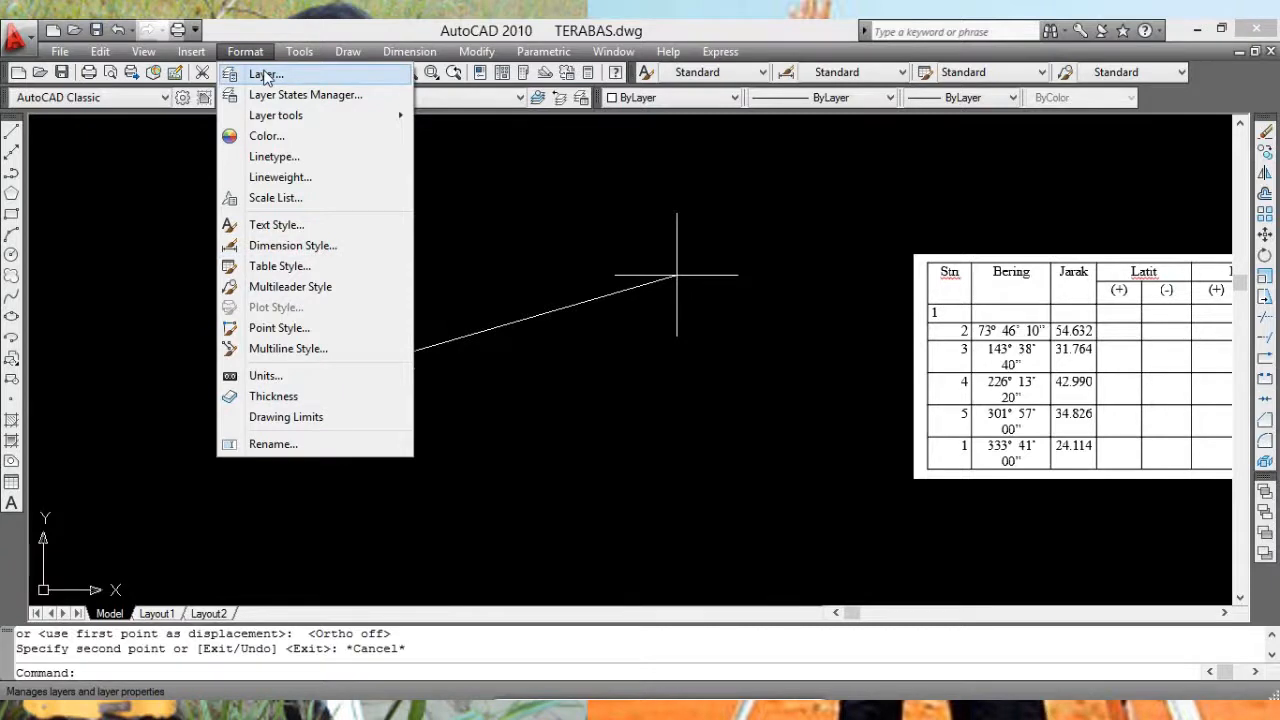
pyautogui.click(297, 375)
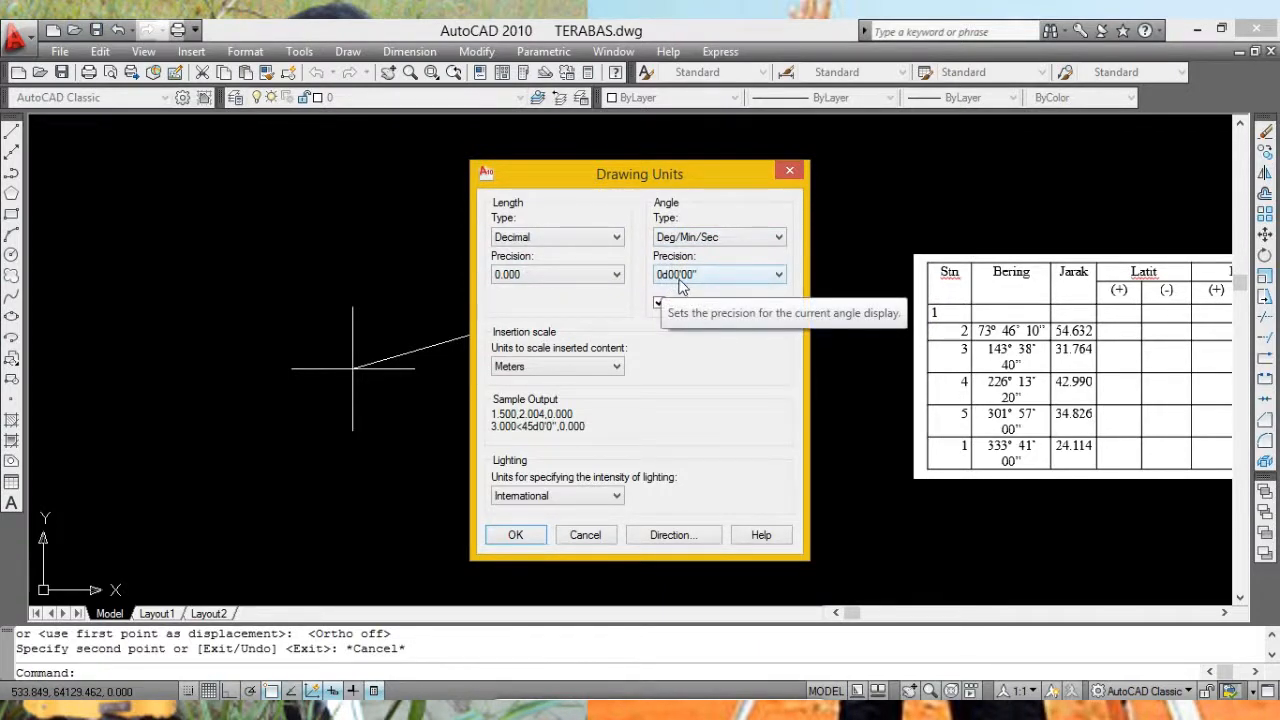
pyautogui.click(778, 276)
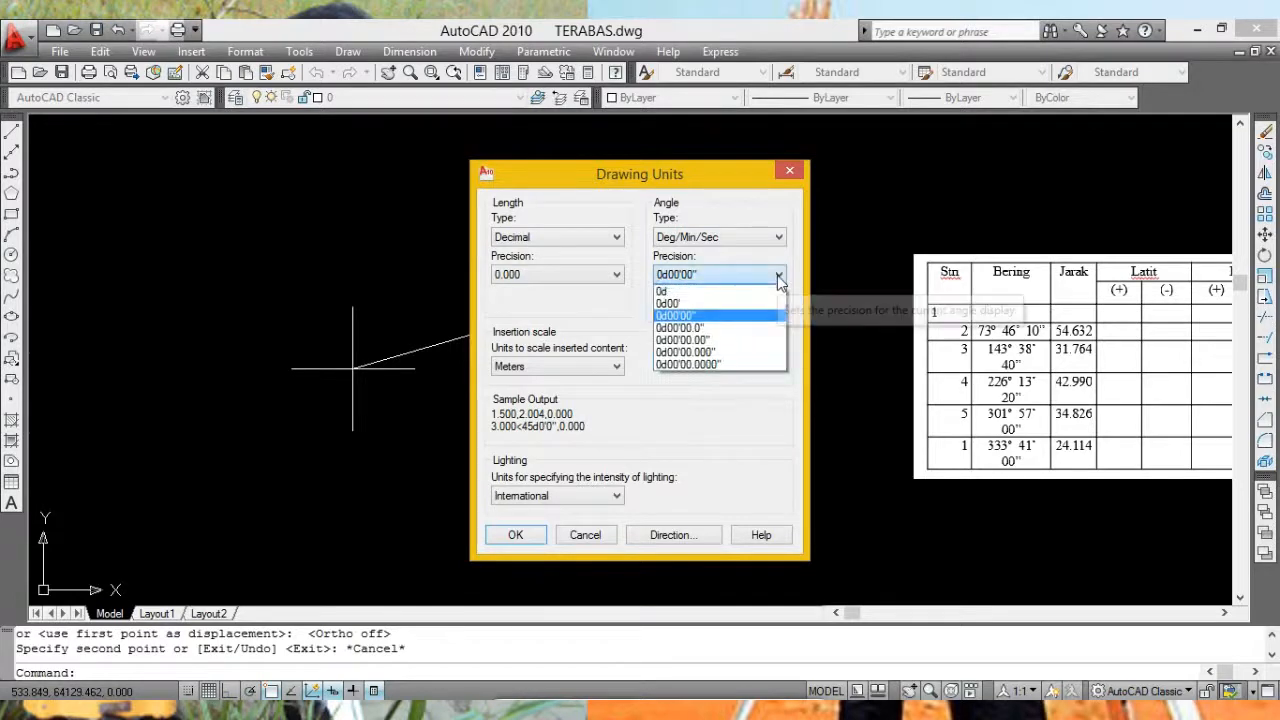
pyautogui.click(684, 316)
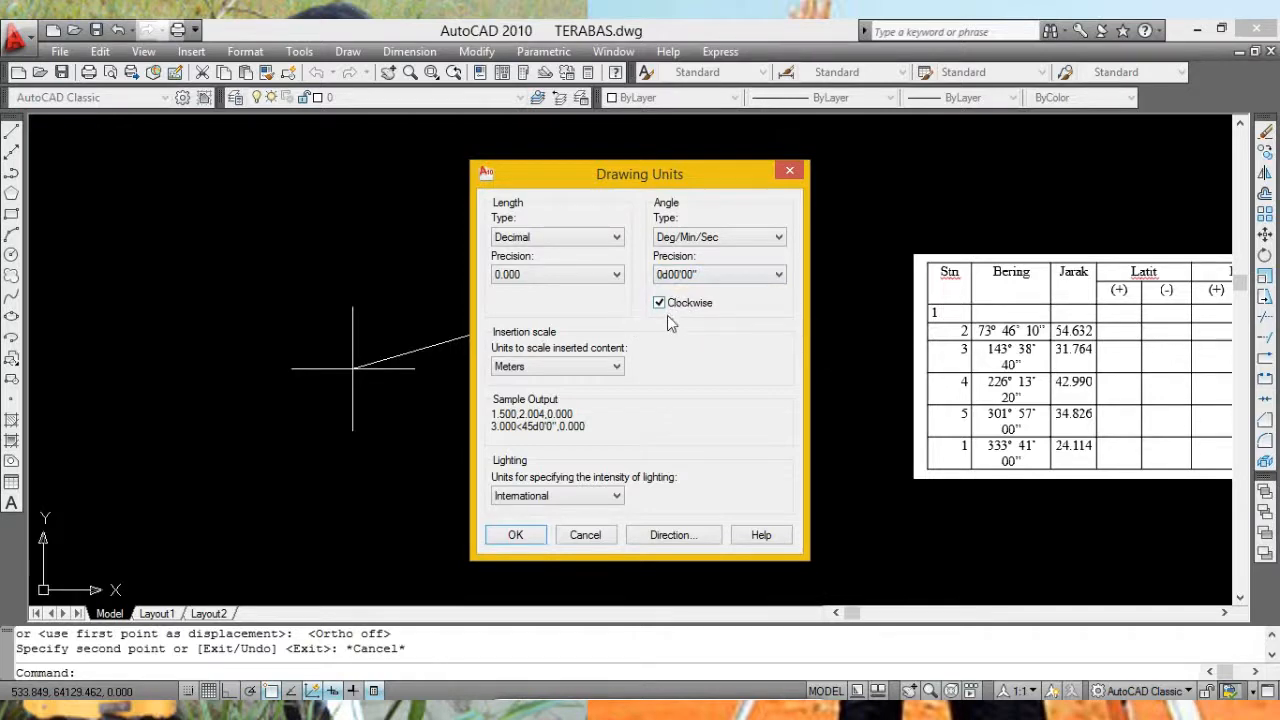
pyautogui.click(676, 530)
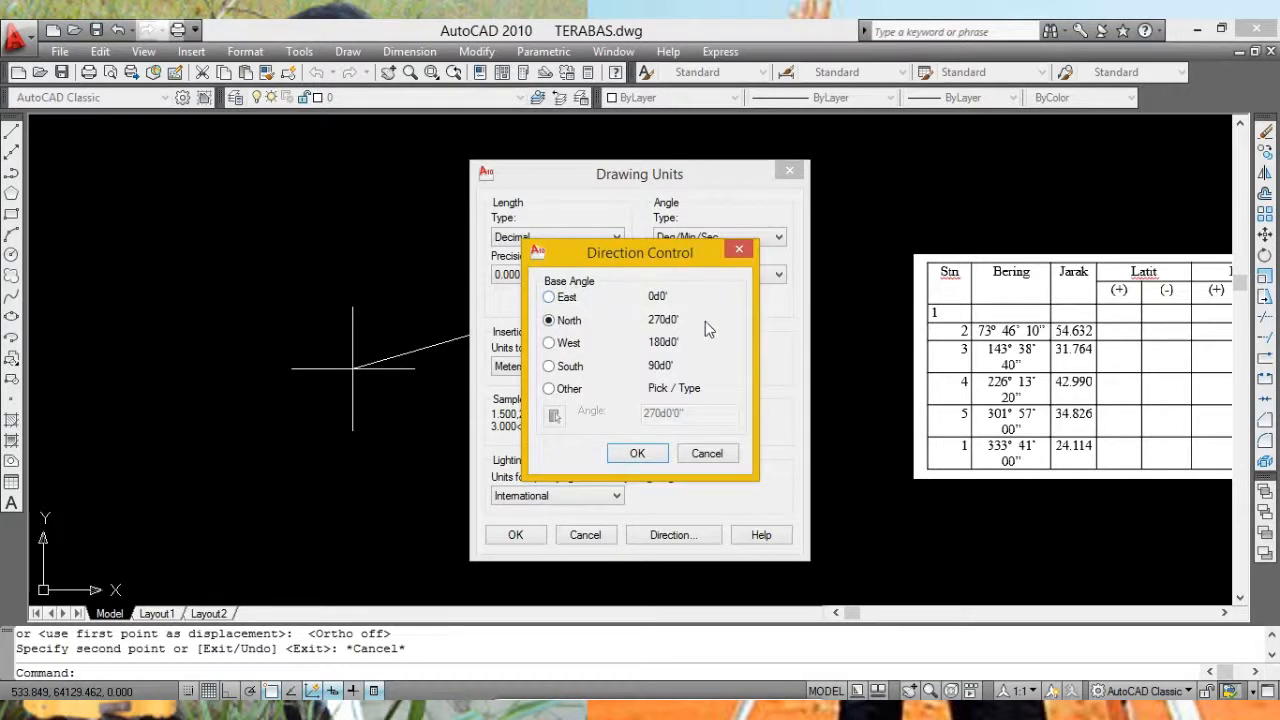
pyautogui.click(748, 252)
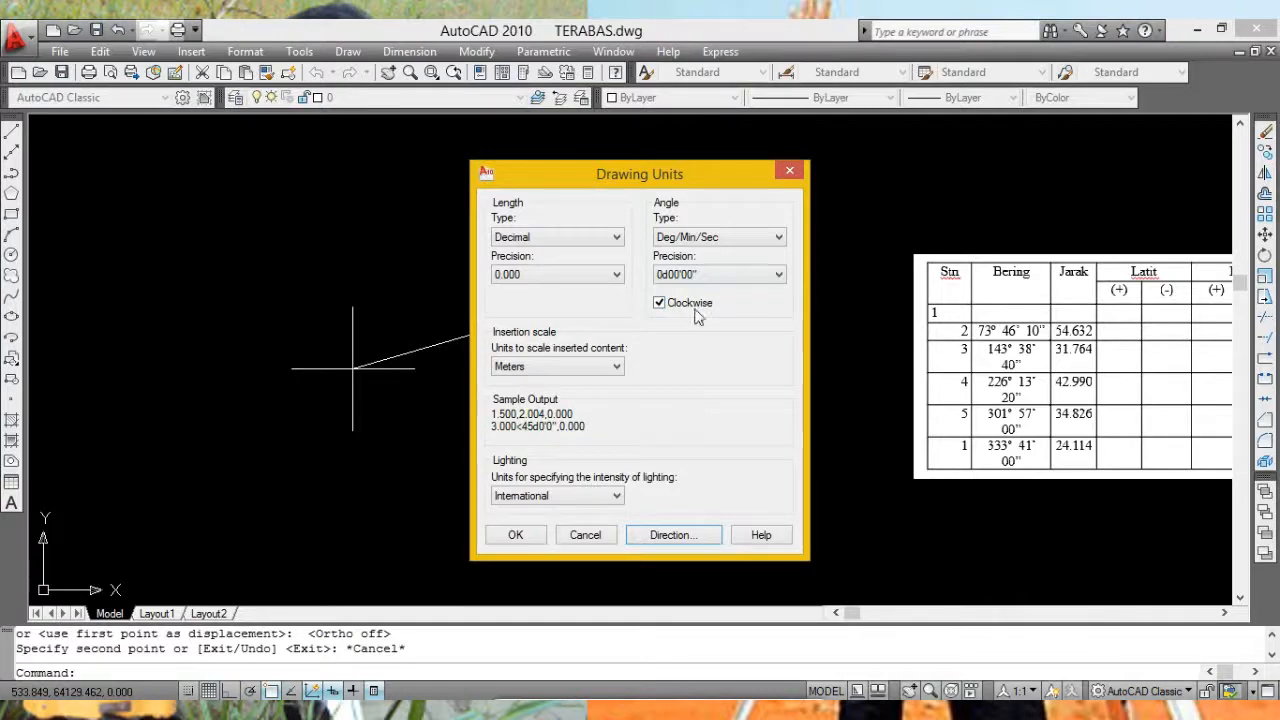
pyautogui.click(516, 535)
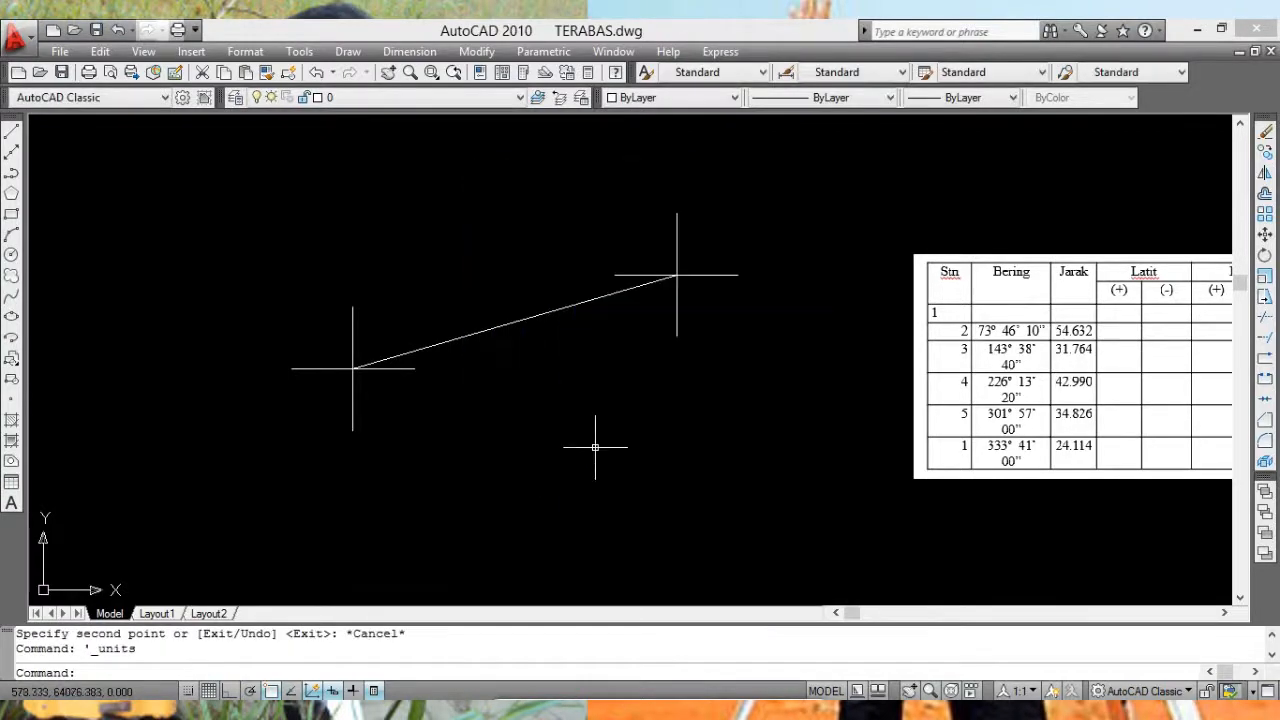
# Step: Add the multiline text "STN 1" with a height of 5 just above and west of the western cross
pyautogui.moveTo(599, 429)
pyautogui.mouseDown(button='middle')
pyautogui.moveTo(554, 383)
pyautogui.moveTo(606, 377)
pyautogui.mouseUp(button='middle')
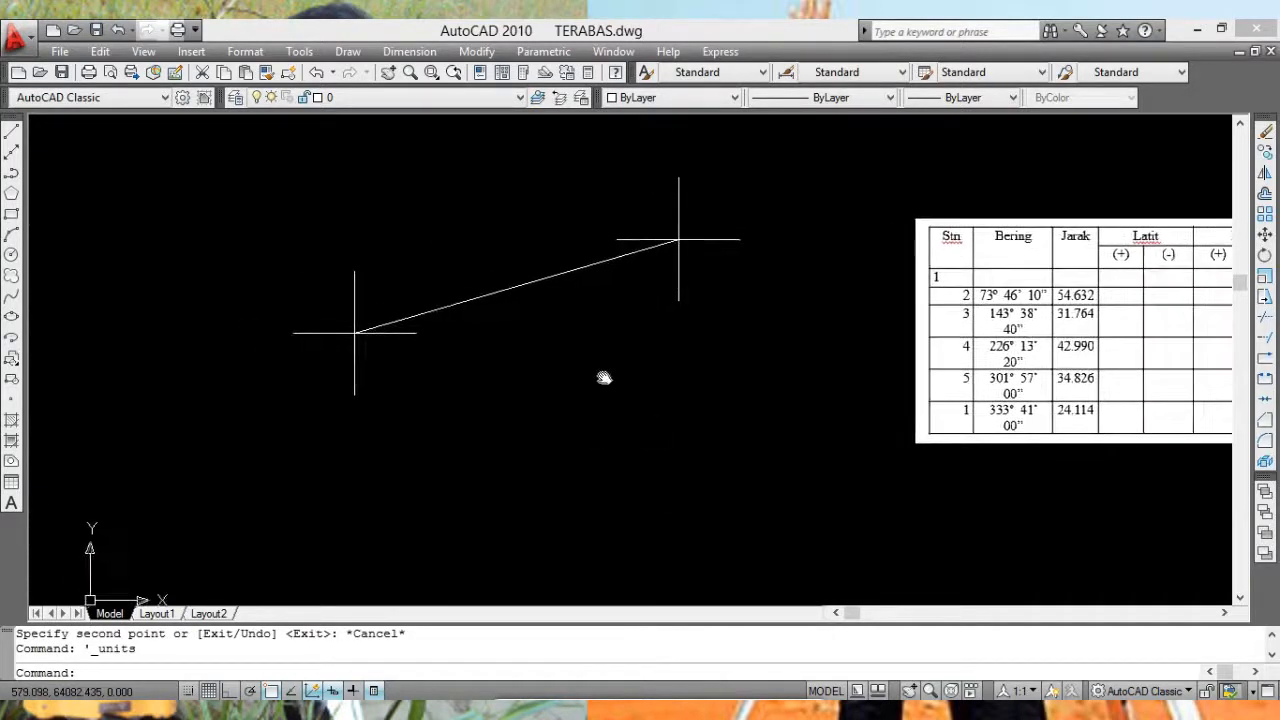
pyautogui.click(12, 505)
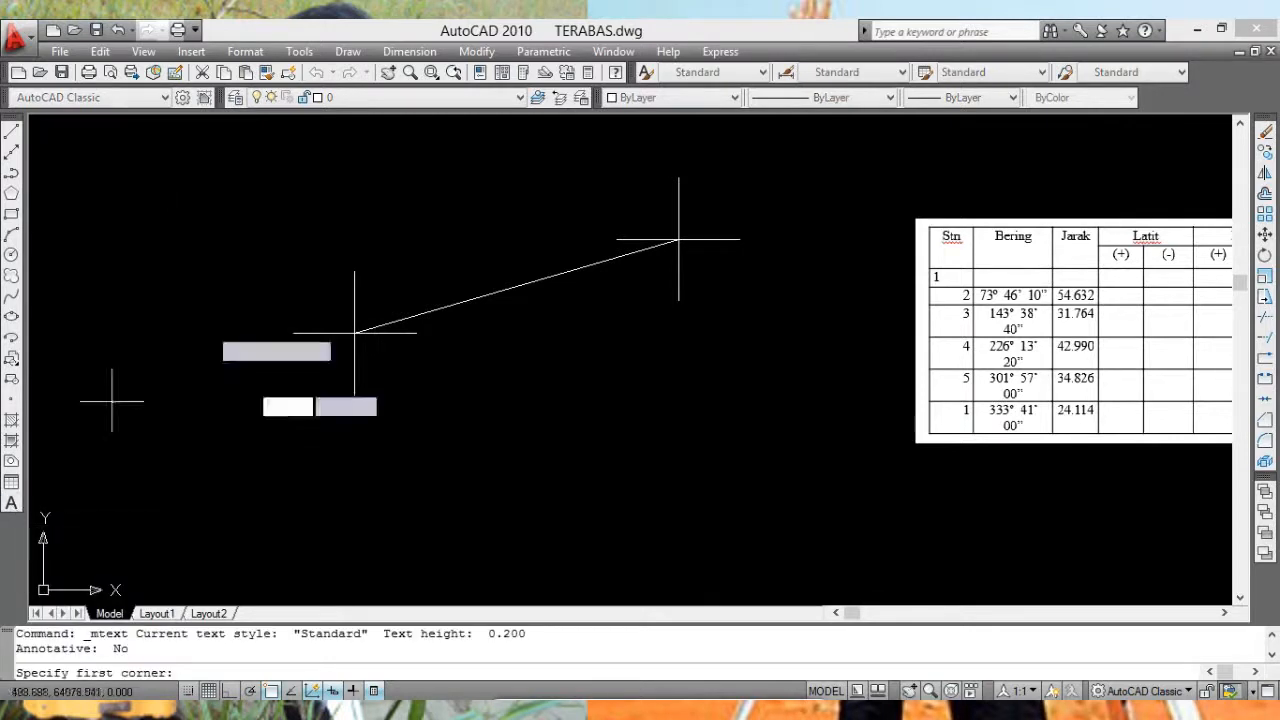
pyautogui.click(213, 231)
pyautogui.click(343, 273)
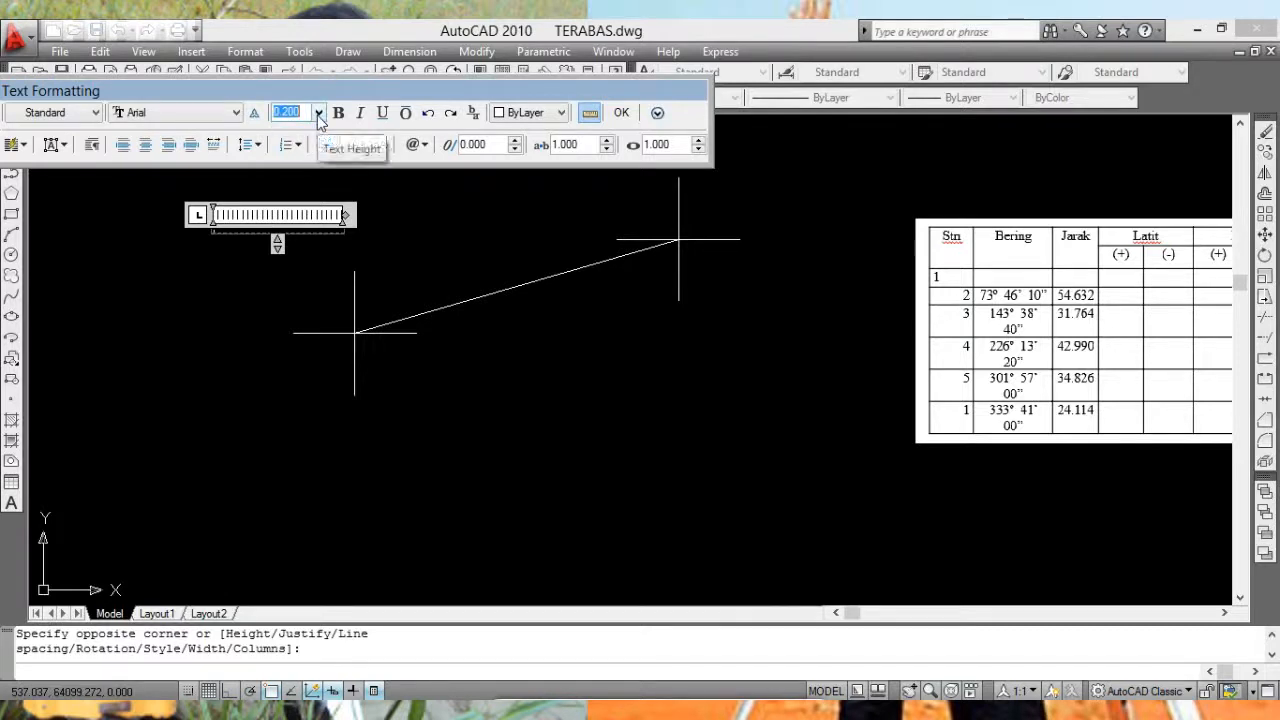
pyautogui.write('5')
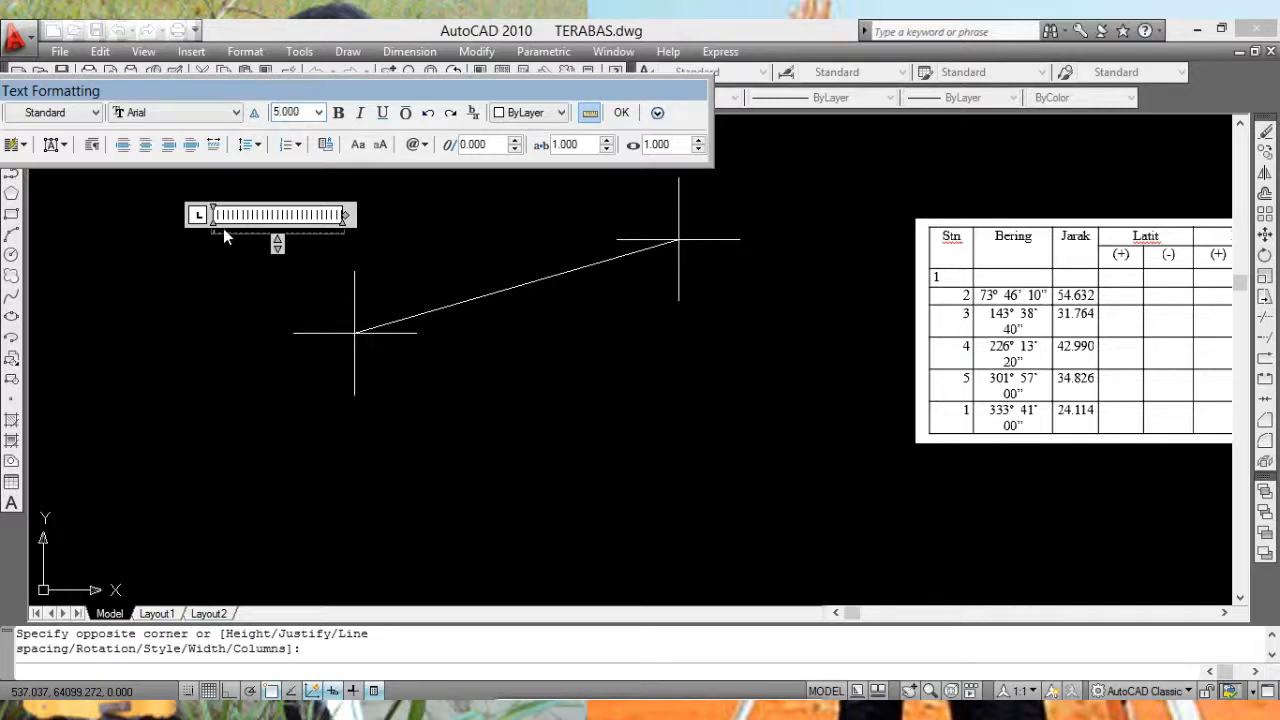
pyautogui.write('DD')
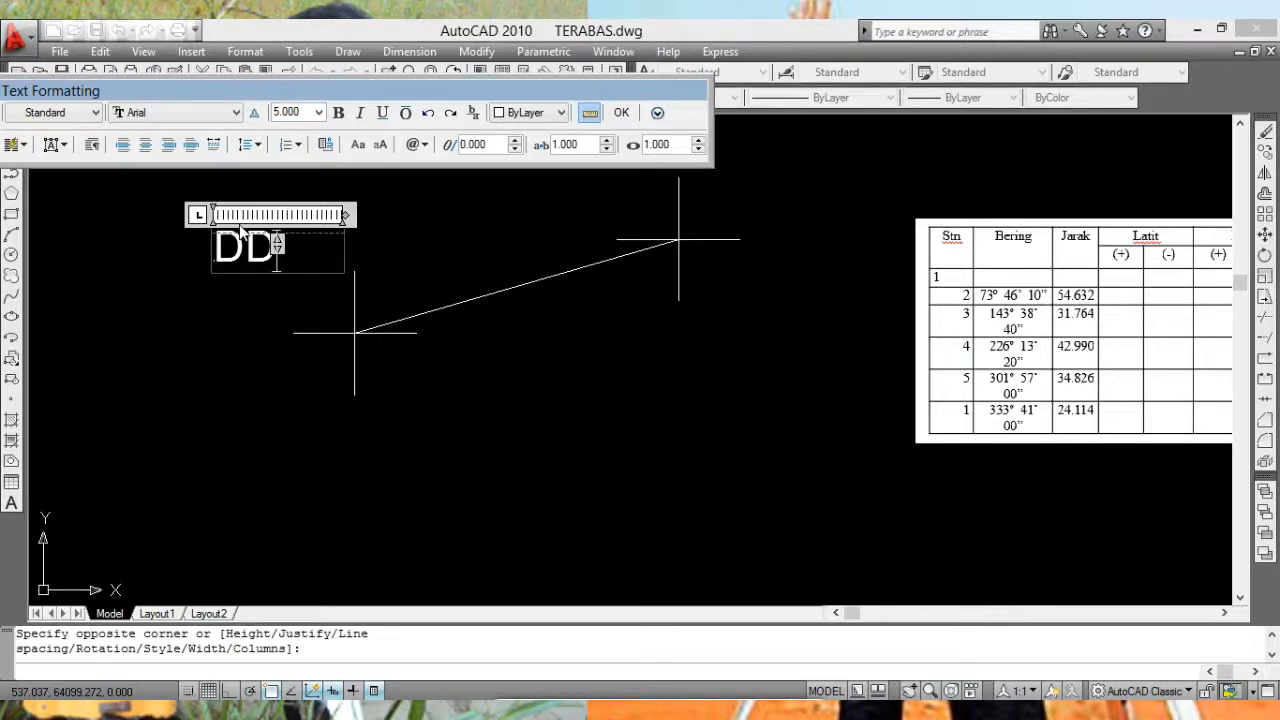
pyautogui.press('BackSpace')
pyautogui.press('BackSpace')
pyautogui.write('S')
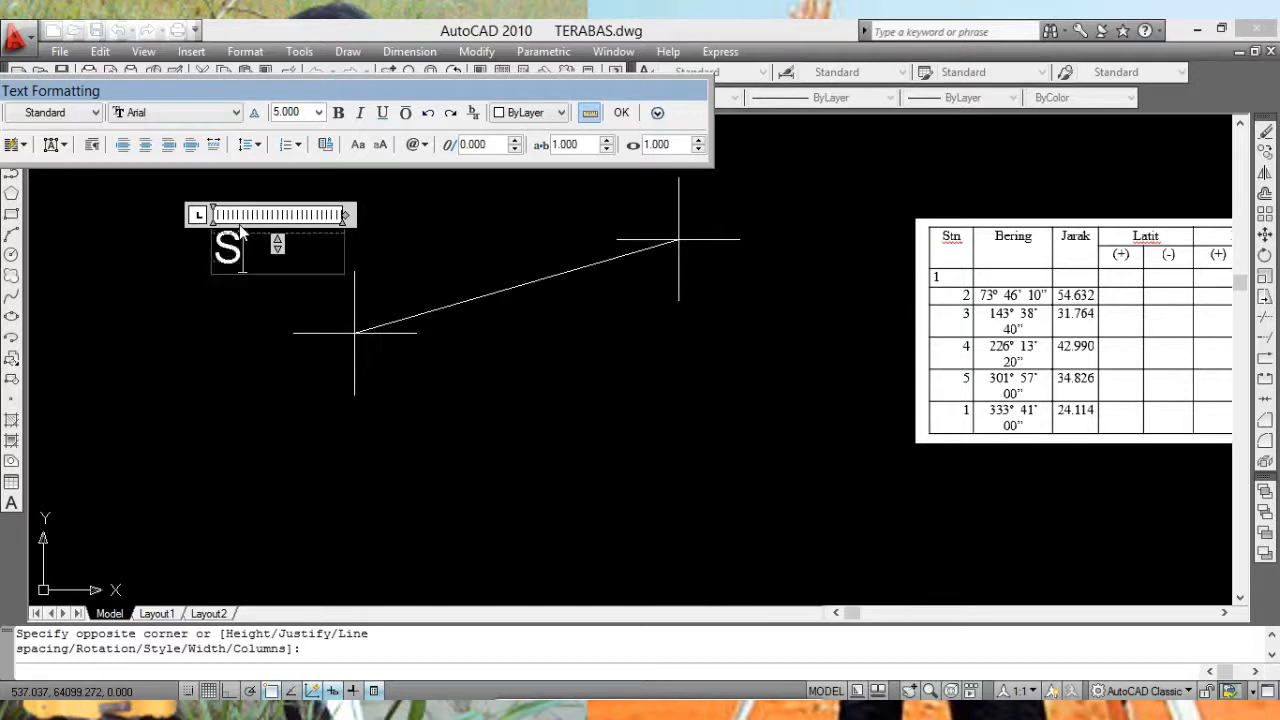
pyautogui.write('TN 1')
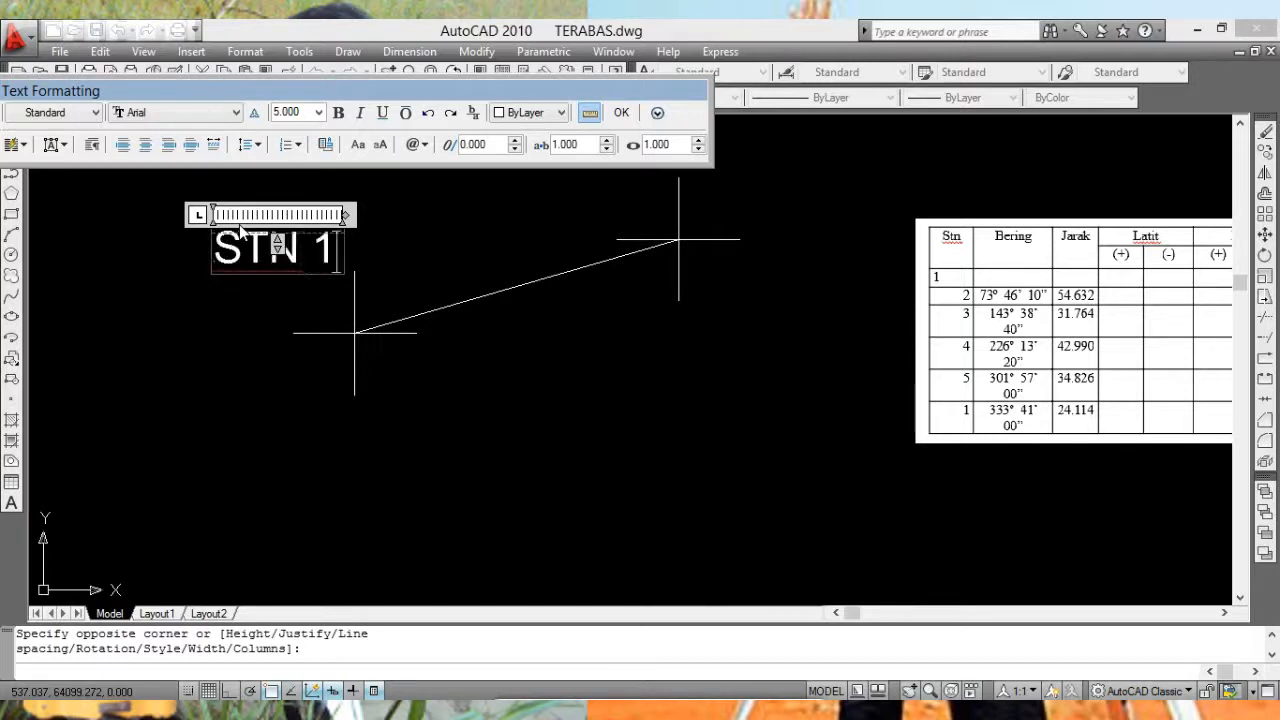
pyautogui.click(622, 113)
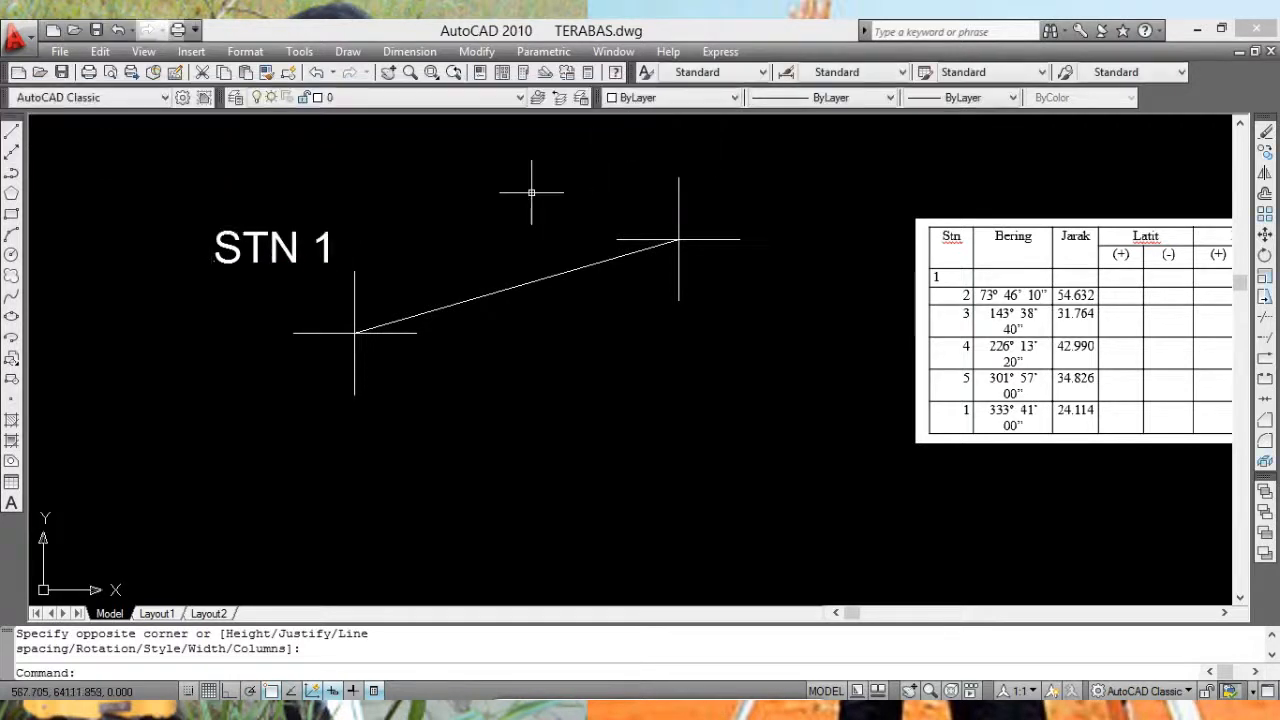
# Step: Copy the STN 1 label to a spot just above and east of the eastern cross
pyautogui.moveTo(594, 343); pyautogui.dragTo(486, 334, button='middle')
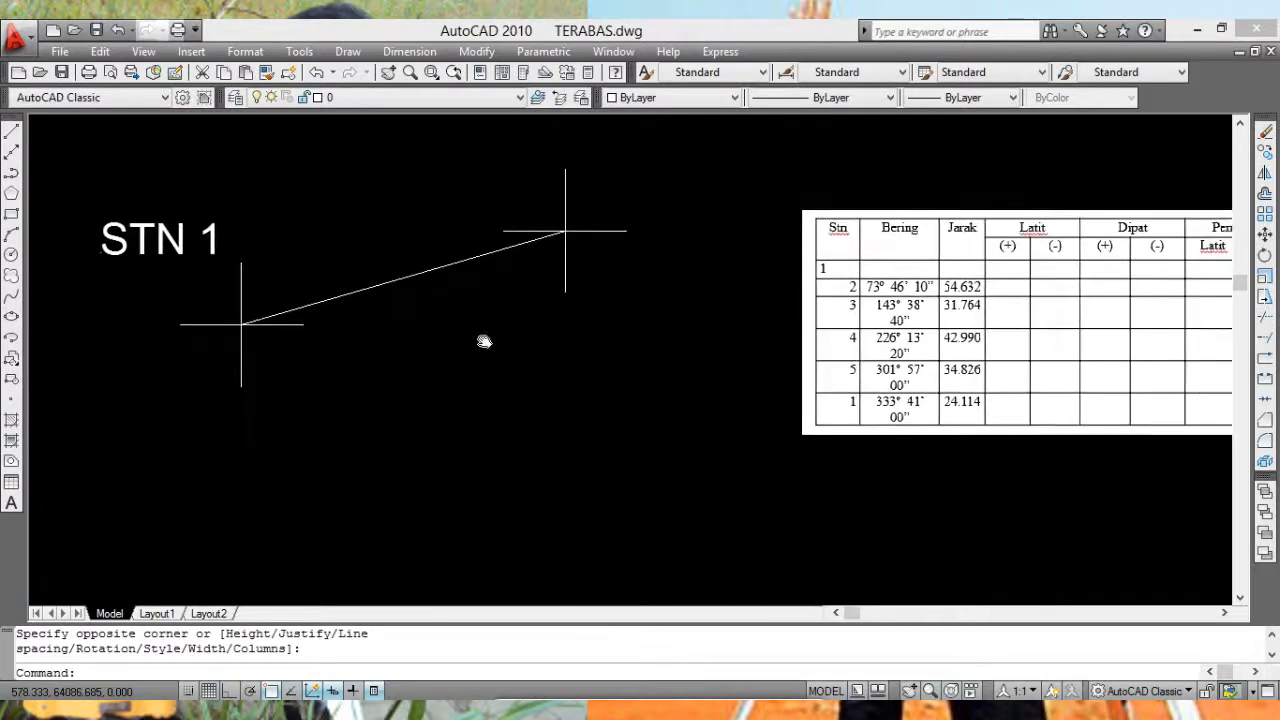
pyautogui.click(1265, 152)
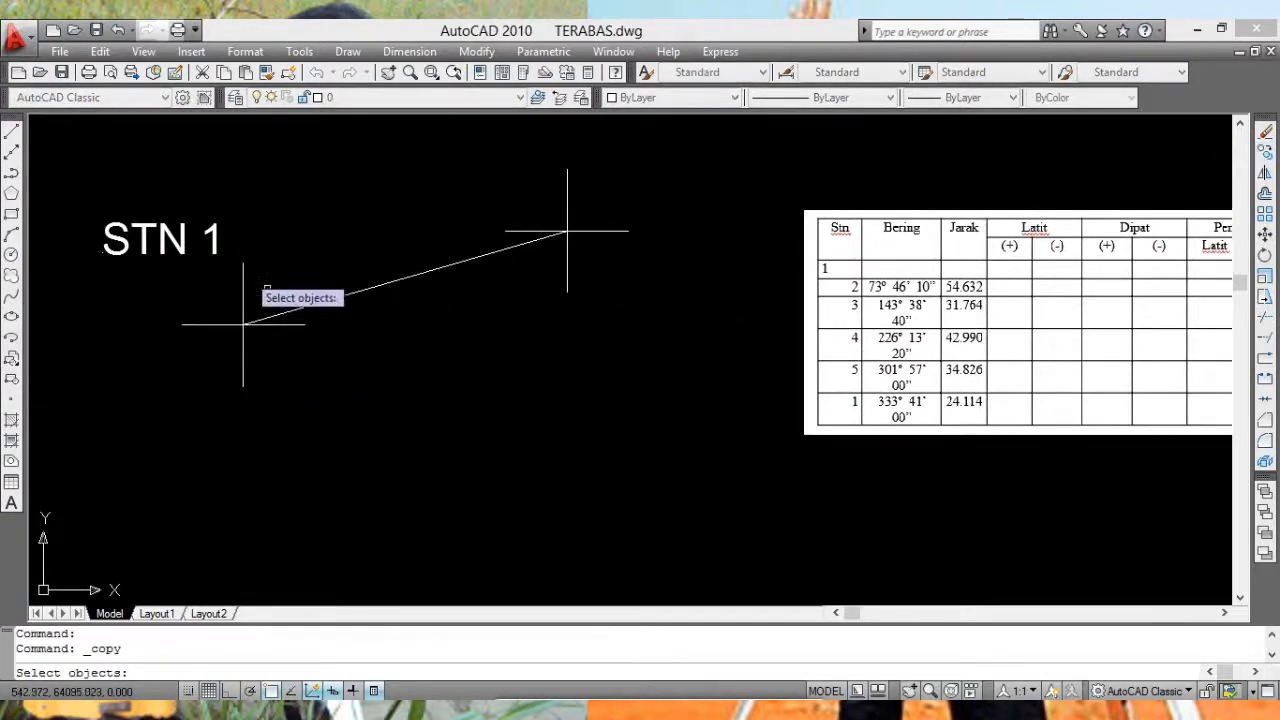
pyautogui.click(163, 250)
pyautogui.press('Return')
pyautogui.click(163, 282)
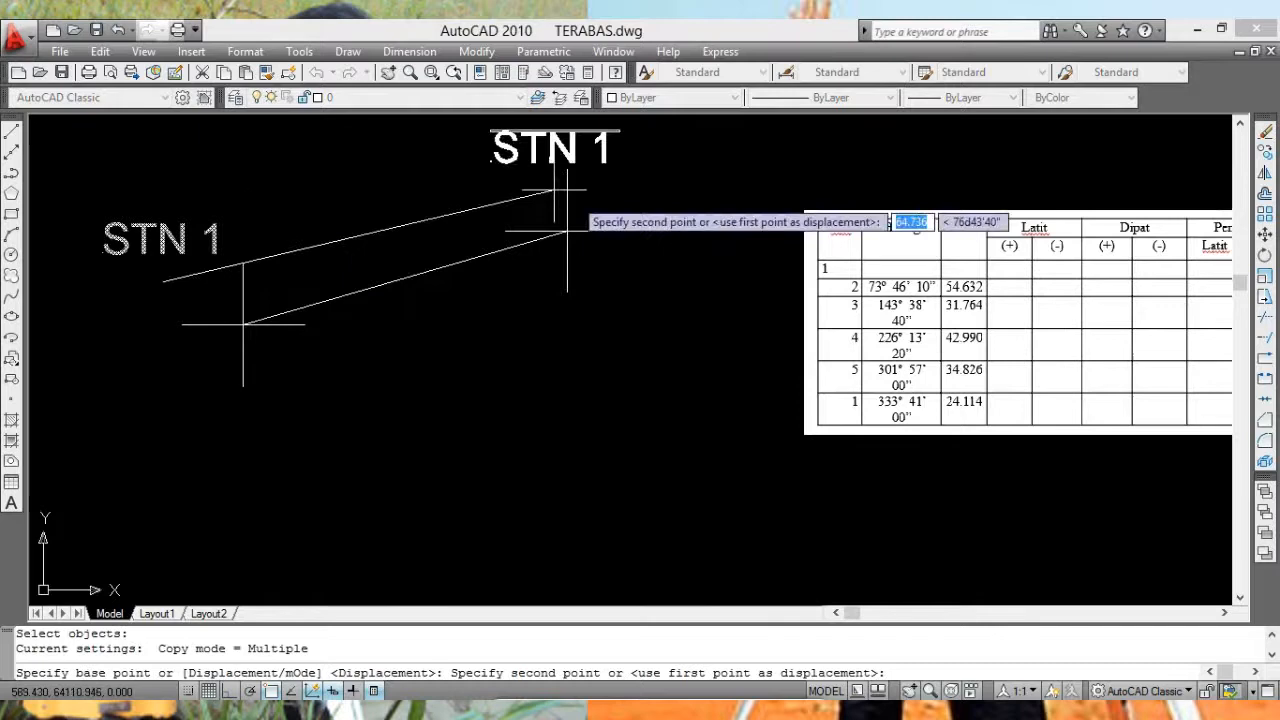
pyautogui.click(650, 212)
pyautogui.press('Escape')
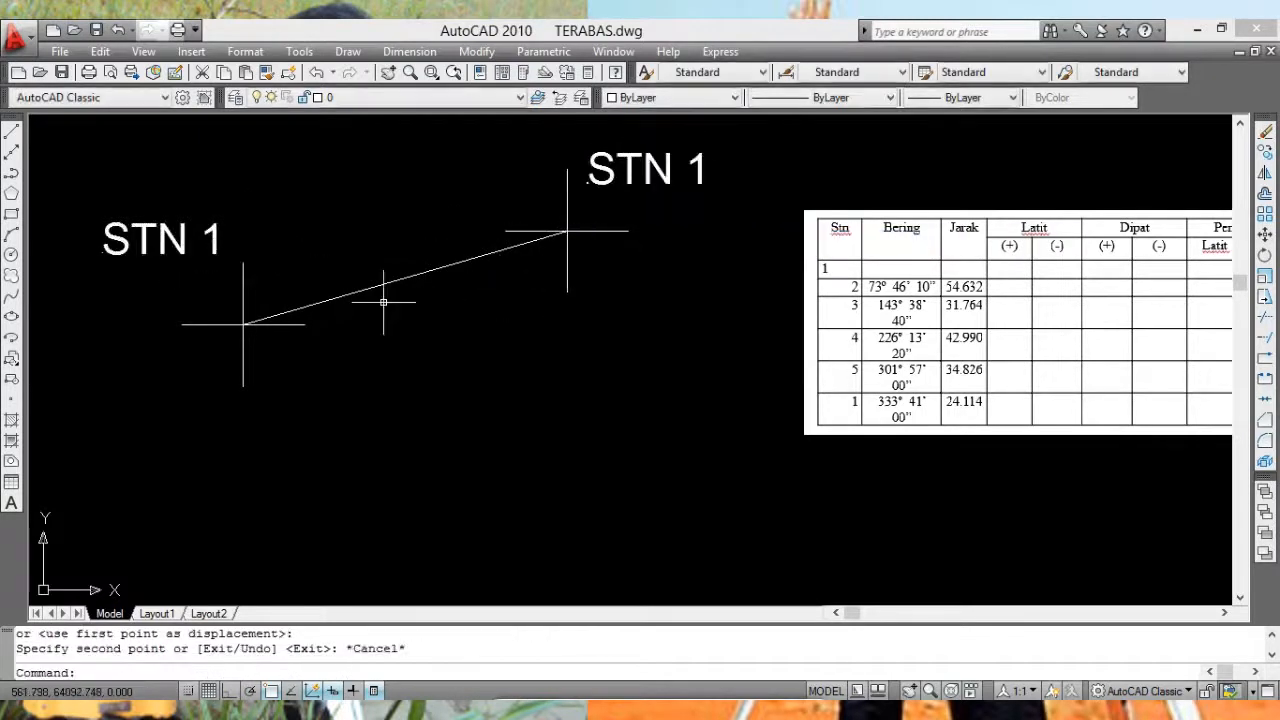
# Step: Edit the copied label at the eastern cross to read "STN 2"
pyautogui.write('ED')
pyautogui.press('Return')
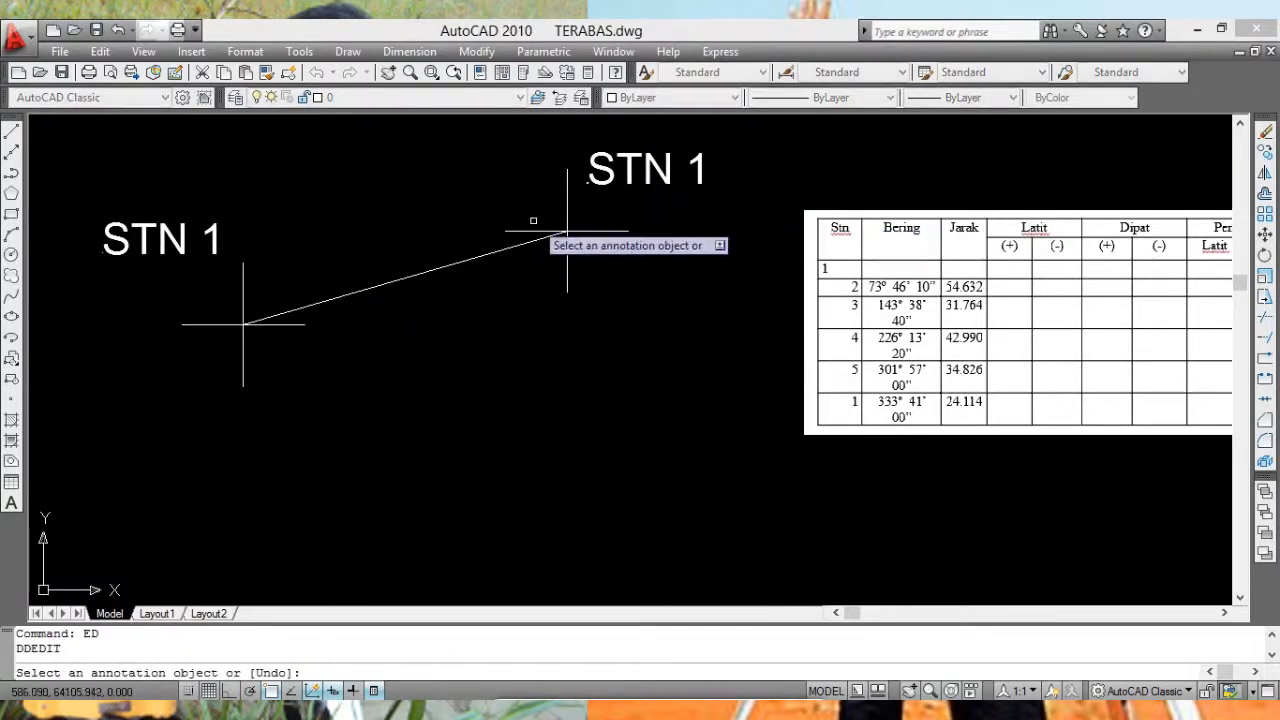
pyautogui.click(650, 170)
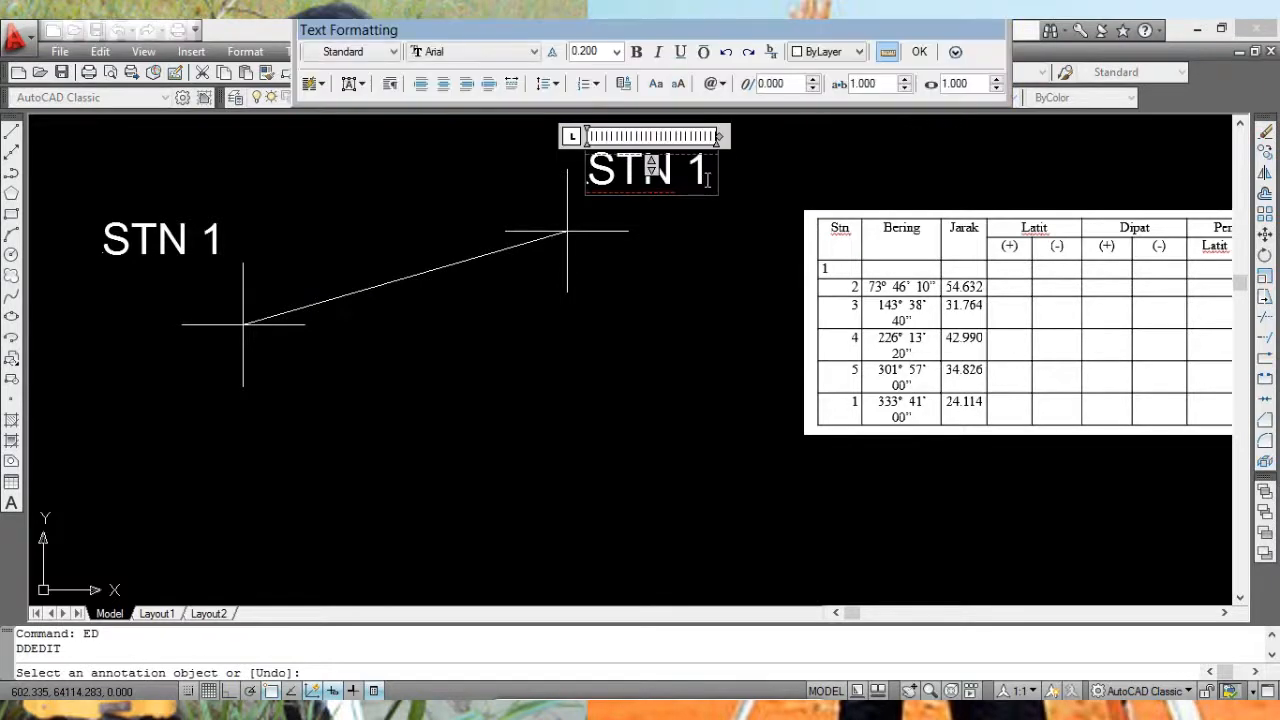
pyautogui.press('BackSpace')
pyautogui.write('2')
pyautogui.click(696, 262)
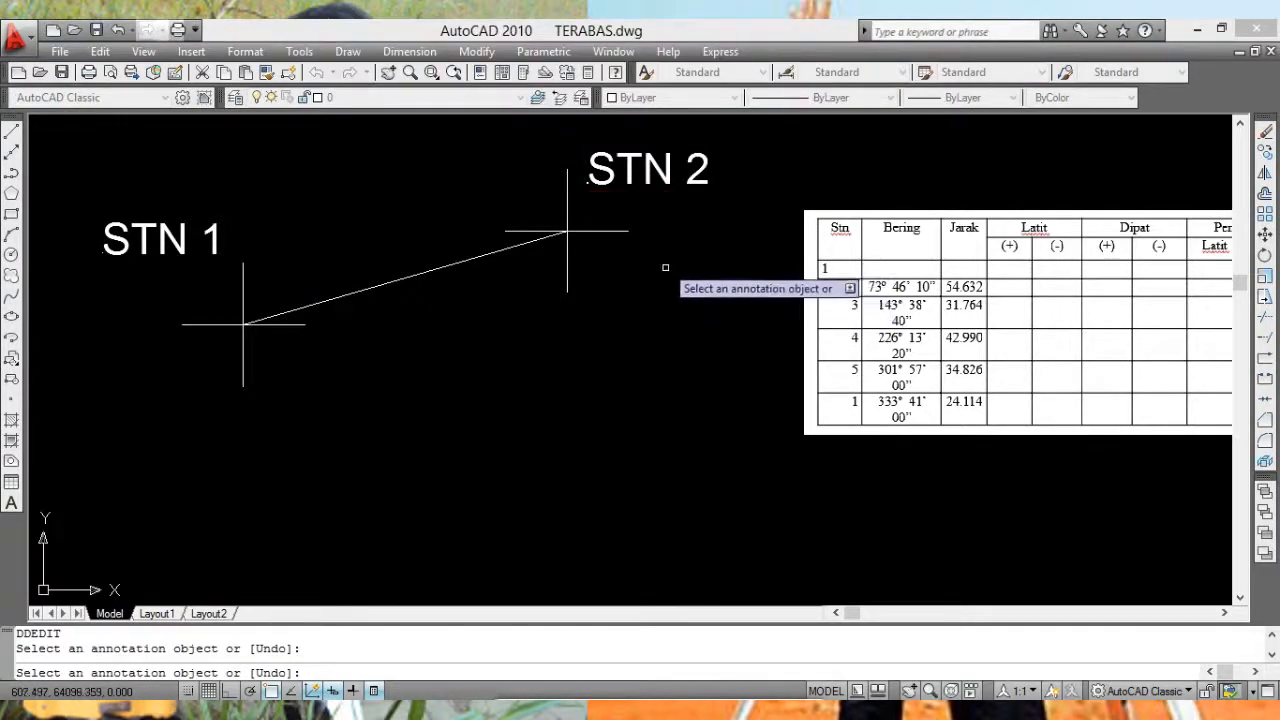
# Step: Delete the tiny stray character at the start of the STN 2 label
pyautogui.scroll(5, 645, 220)
pyautogui.moveTo(440, 130); pyautogui.dragTo(738, 366, button='middle')
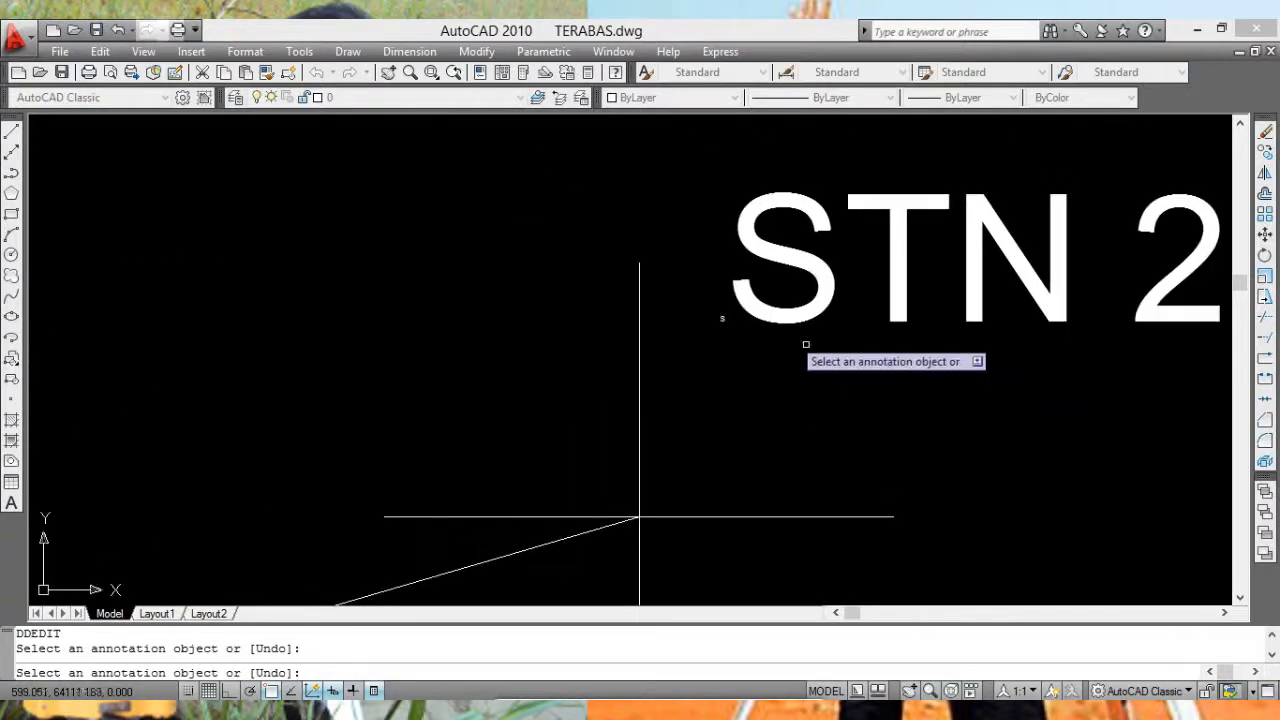
pyautogui.click(740, 316)
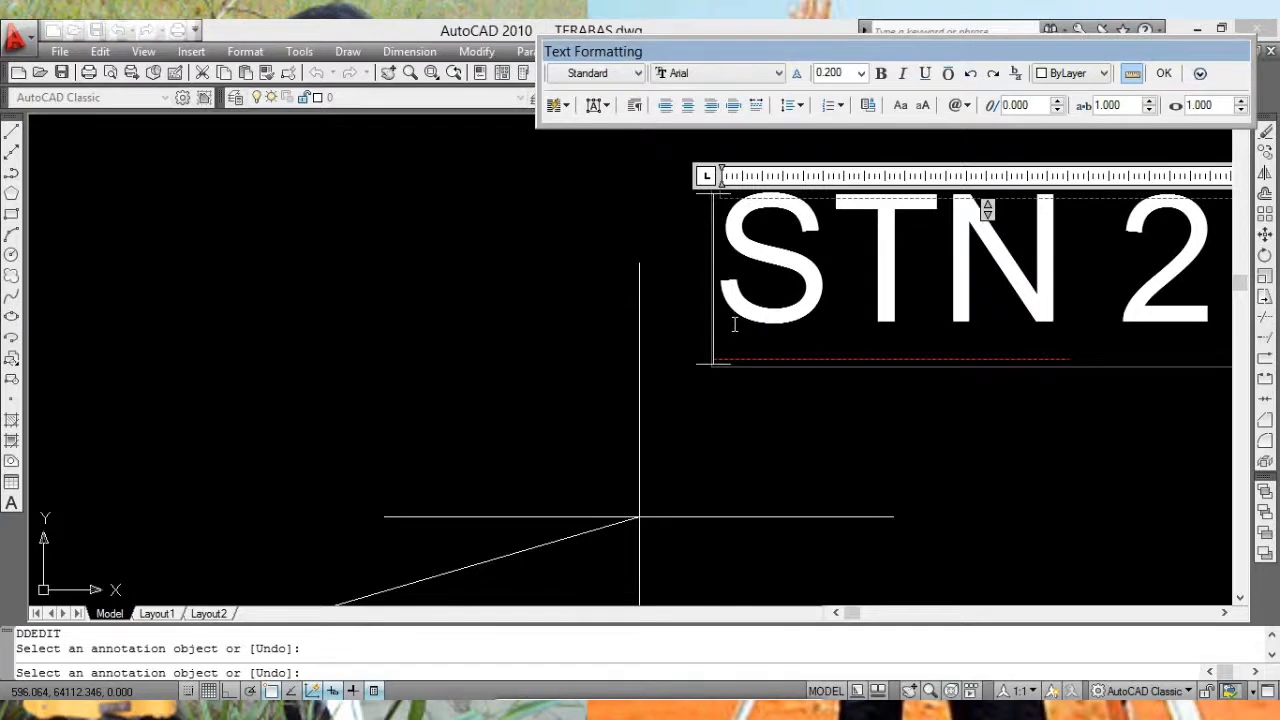
pyautogui.scroll(-5, 734, 323)
pyautogui.moveTo(632, 448); pyautogui.dragTo(829, 351, button='middle')
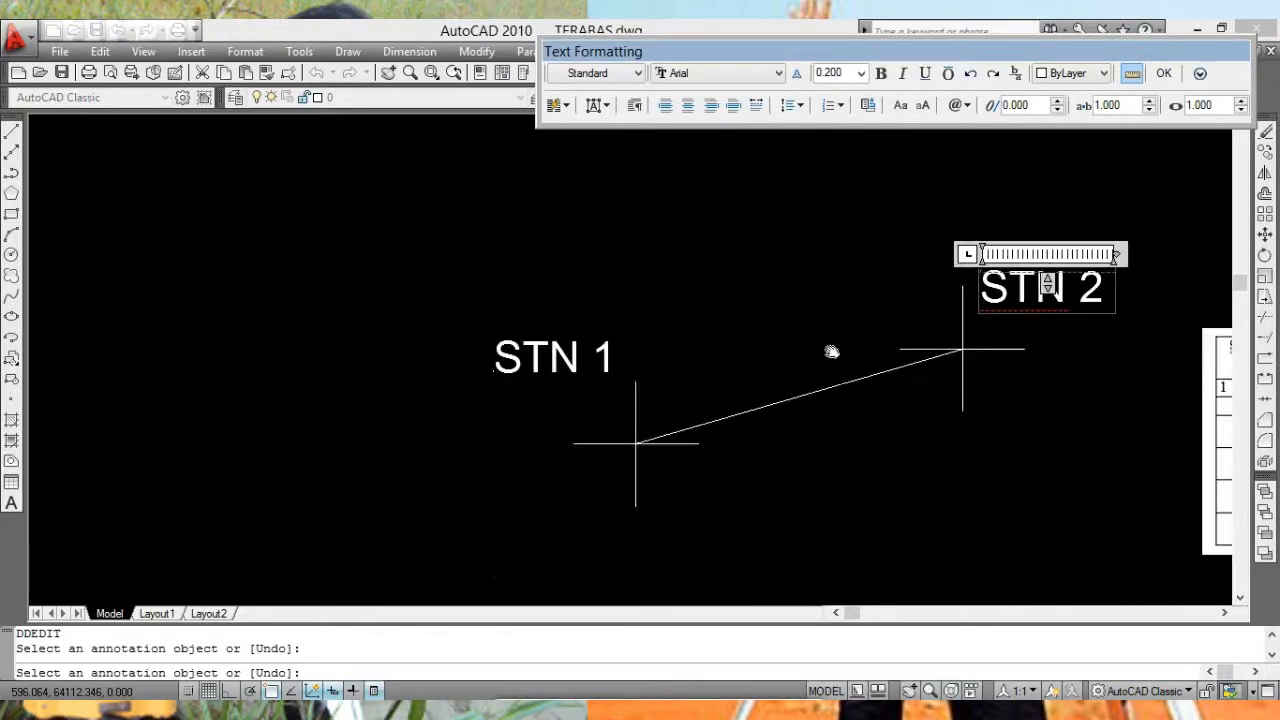
# Step: Clear the contents of the label at the western cross and re-enter it as "STN 1" with a text height of 5
pyautogui.click(507, 368)
pyautogui.click(494, 368)
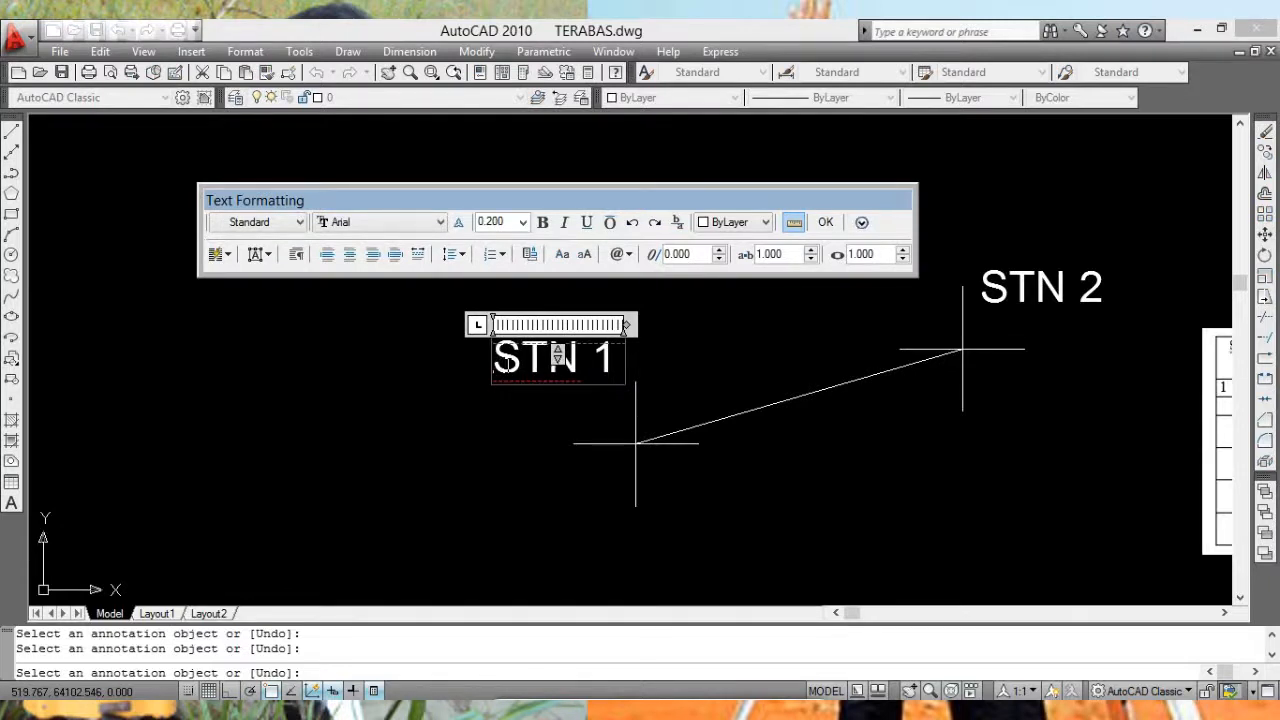
pyautogui.press('Delete')
pyautogui.press('Delete')
pyautogui.press('Delete')
pyautogui.press('Delete')
pyautogui.press('Delete')
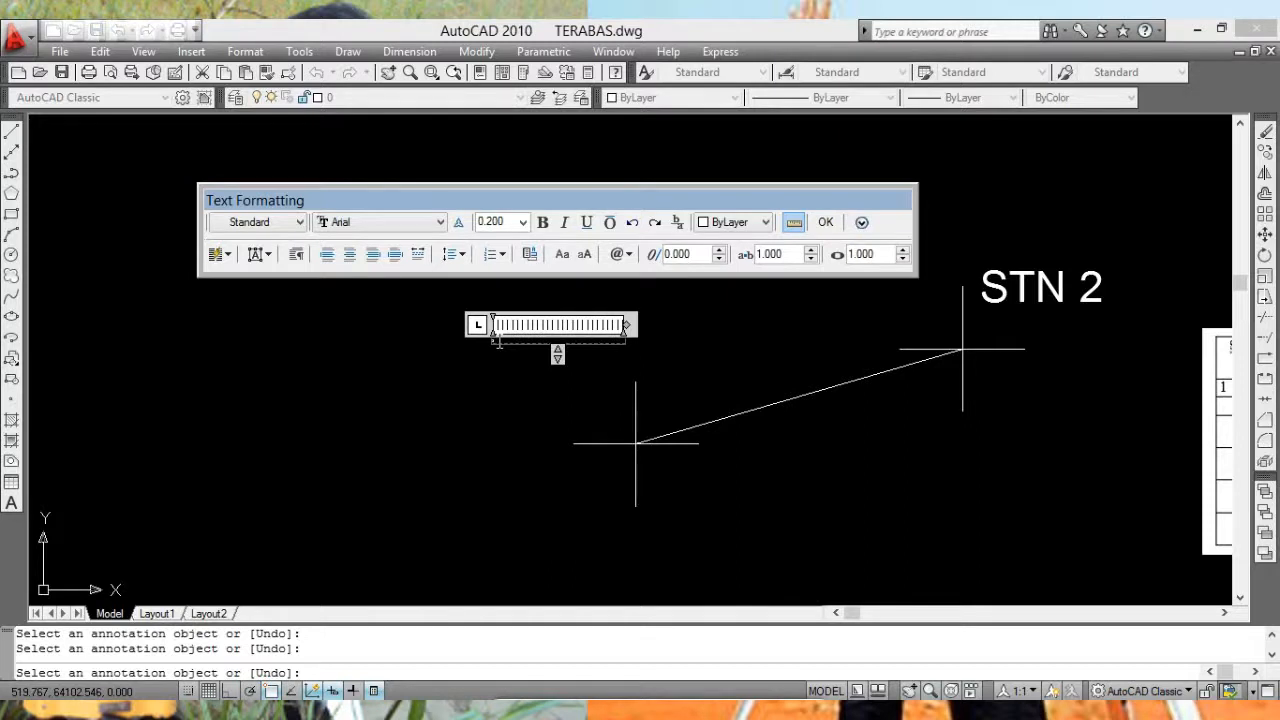
pyautogui.click(522, 222)
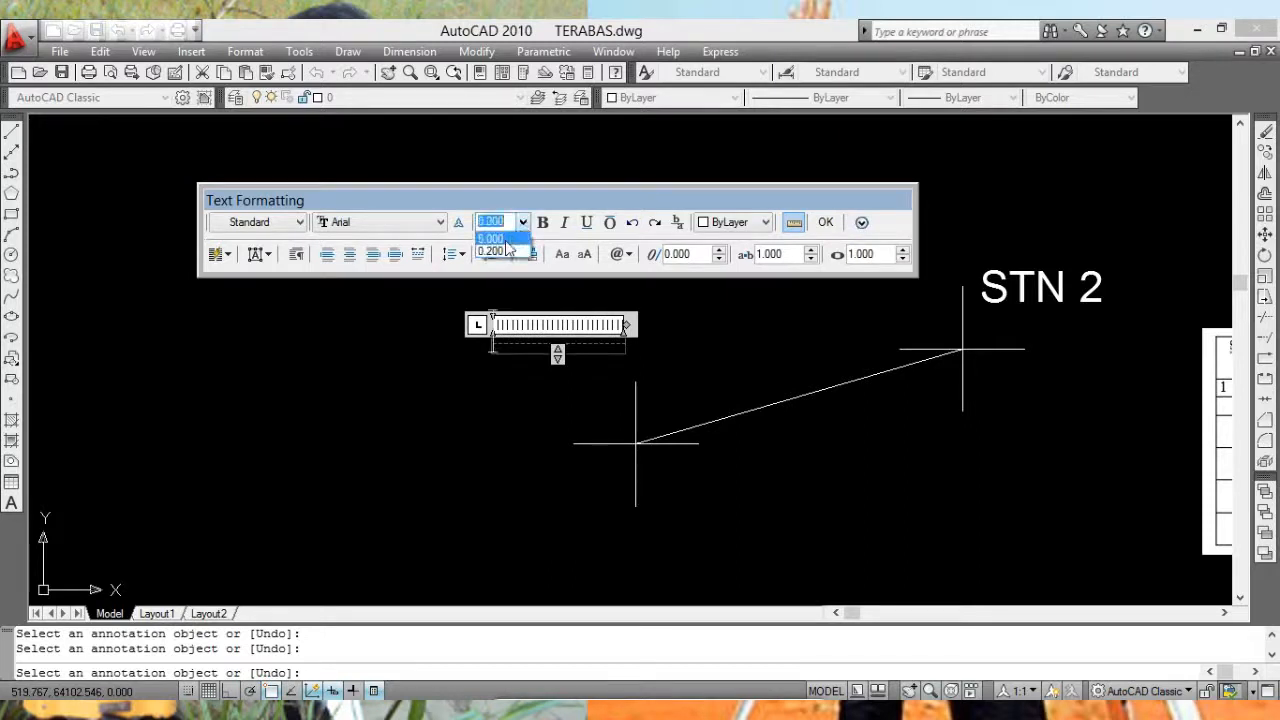
pyautogui.click(506, 241)
pyautogui.write('STN')
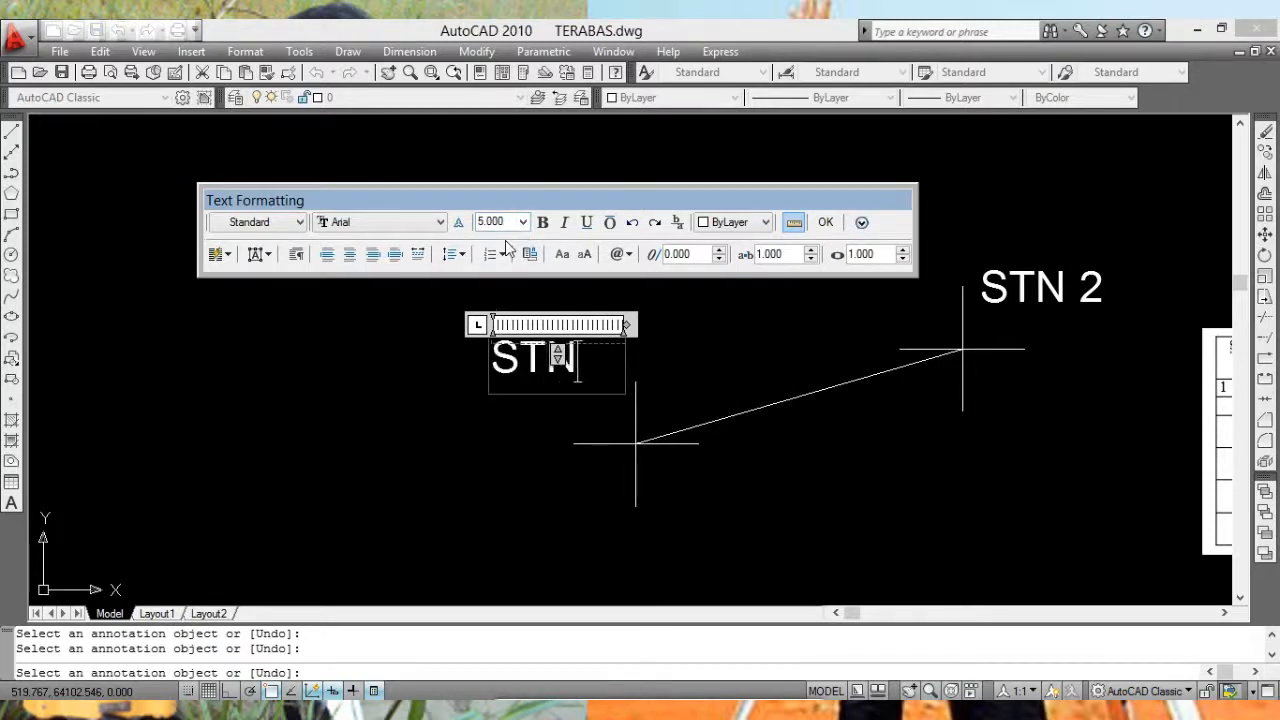
pyautogui.write(' 1')
pyautogui.click(826, 221)
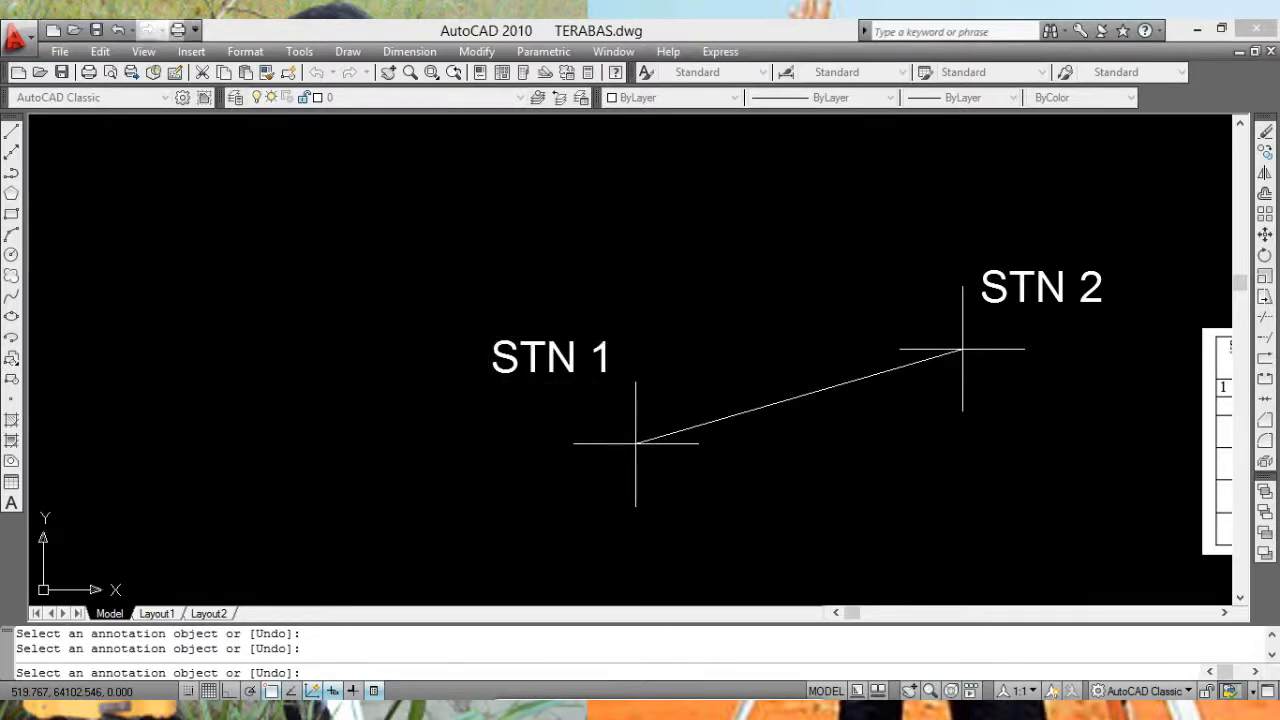
# Step: Move the traverse line with both crosses and station labels west, well away from the bearing and distance table
pyautogui.scroll(-5, 803, 325)
pyautogui.scroll(4, 680, 338)
pyautogui.scroll(2, 740, 400)
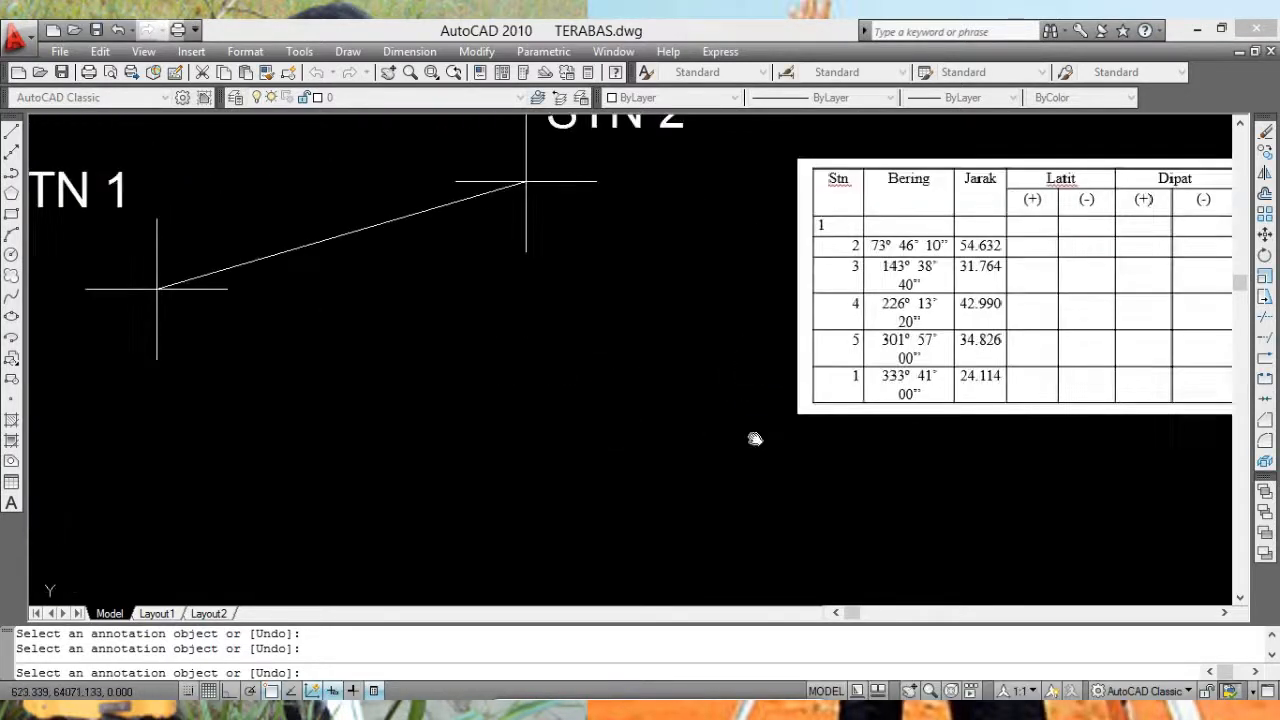
pyautogui.scroll(-4, 754, 437)
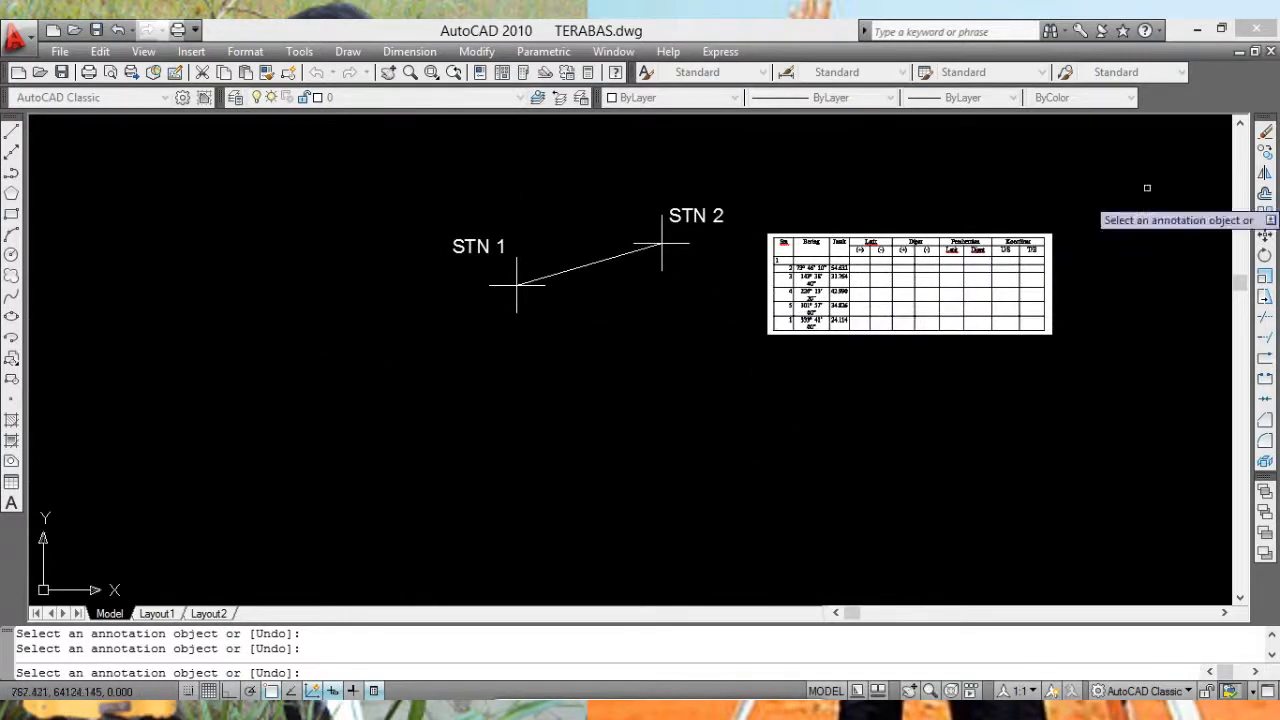
pyautogui.click(1265, 234)
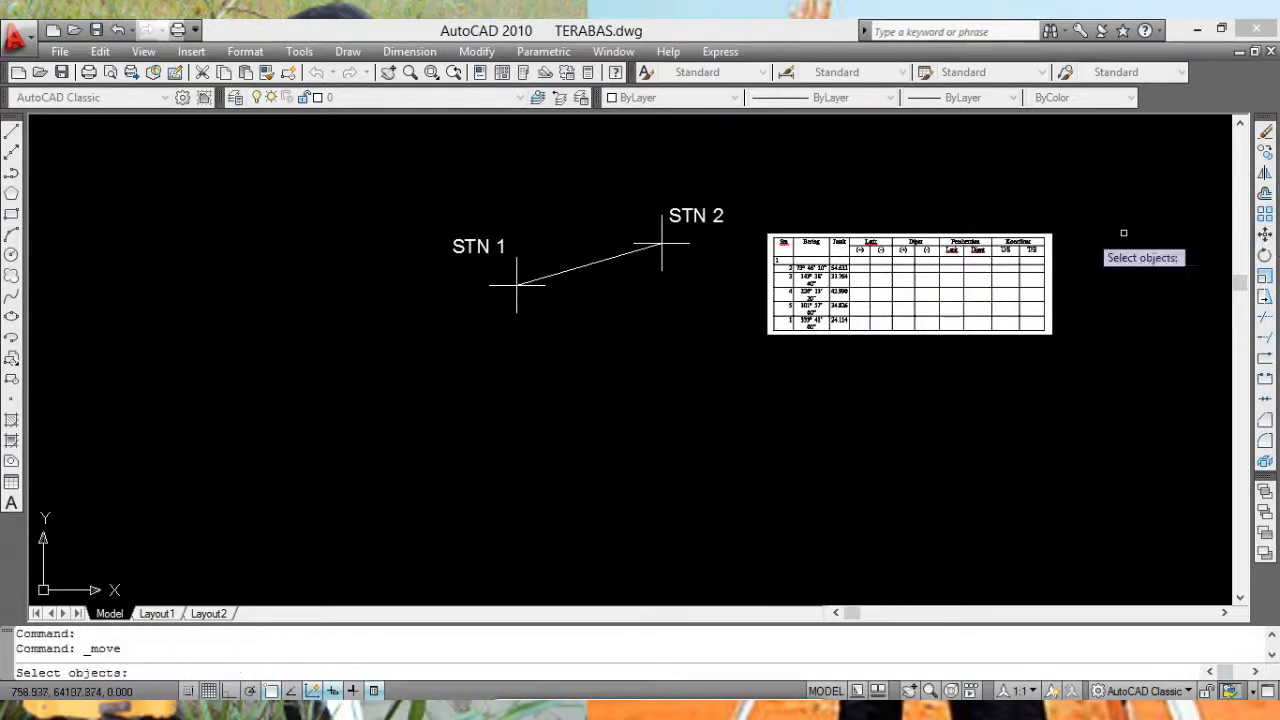
pyautogui.click(378, 150)
pyautogui.click(752, 372)
pyautogui.press('Return')
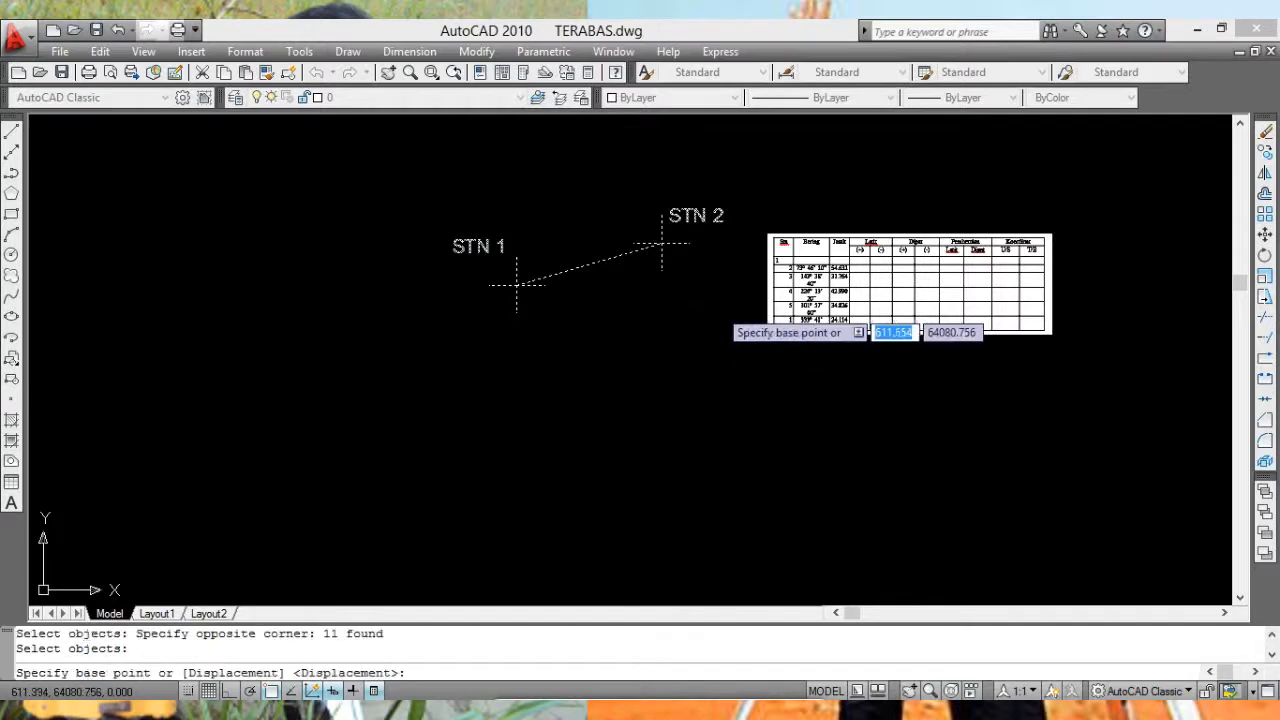
pyautogui.click(721, 320)
pyautogui.click(413, 314)
pyautogui.moveTo(413, 314); pyautogui.dragTo(554, 263, button='middle')
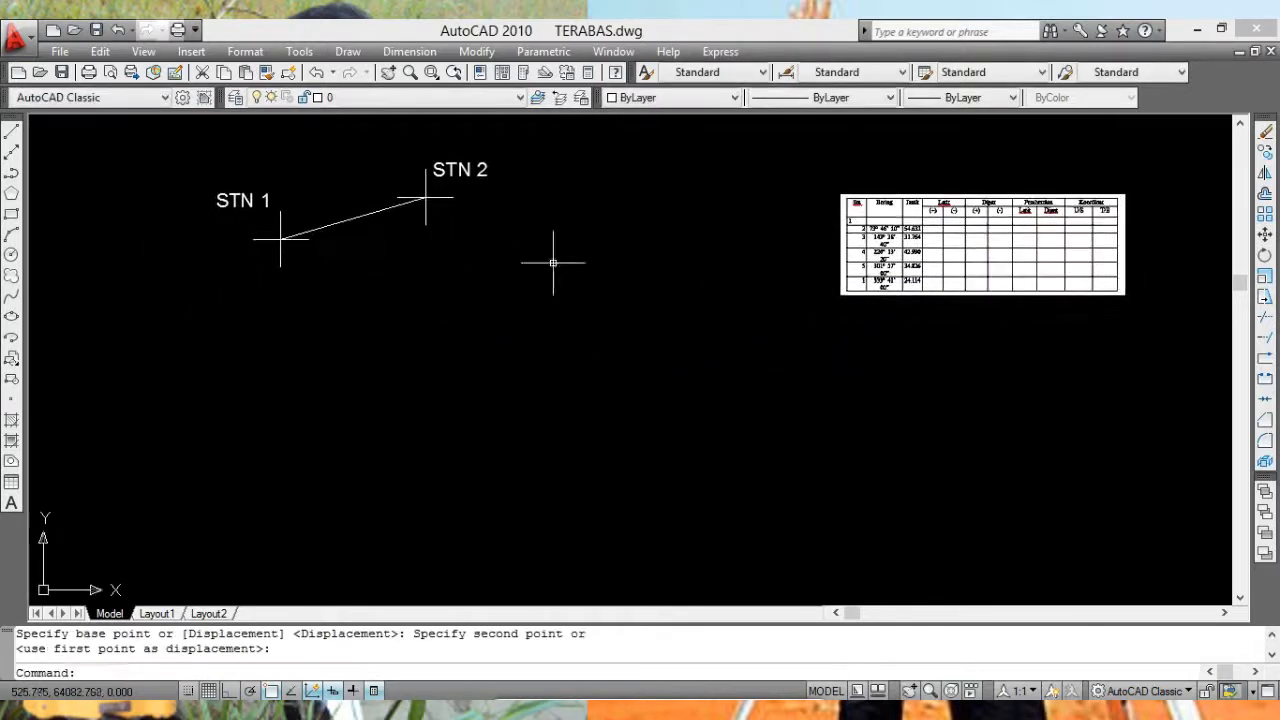
# Step: Move the traverse line with its crosses and labels back east, nearer the table, using the STN 2 cross center as base point
pyautogui.scroll(3, 791, 226)
pyautogui.scroll(-1, 849, 300)
pyautogui.moveTo(849, 300); pyautogui.dragTo(935, 275, button='middle')
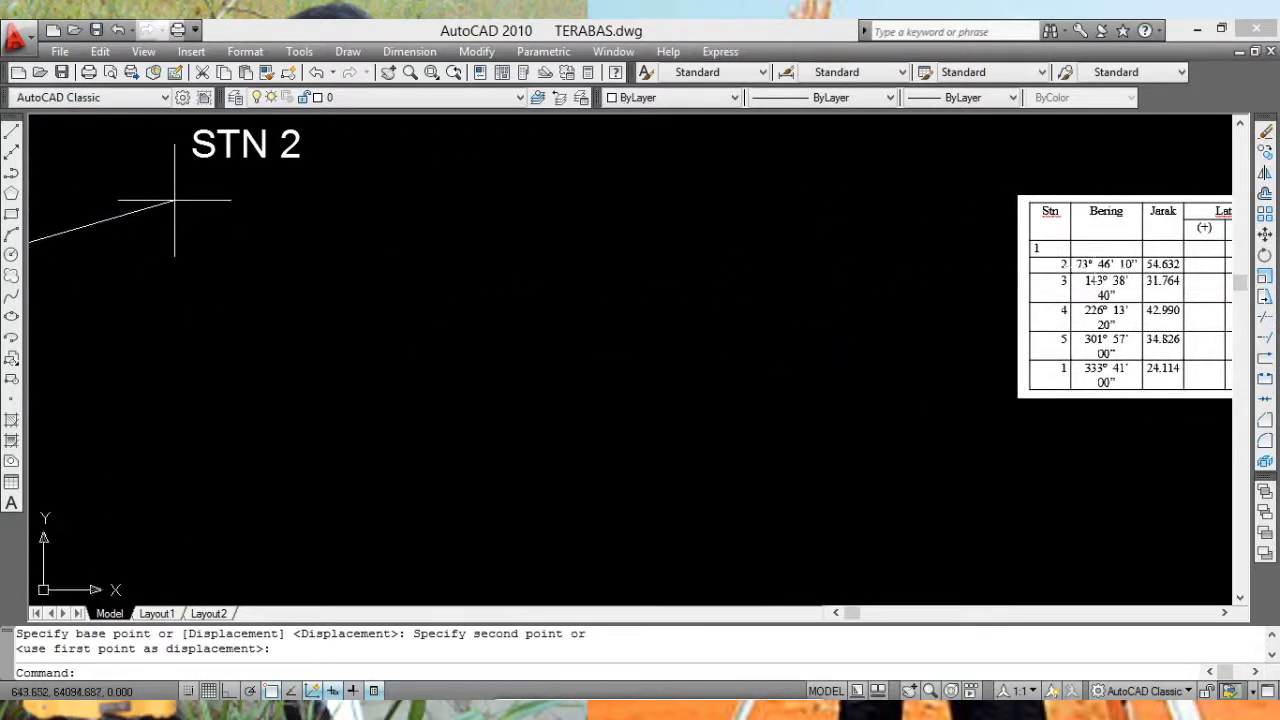
pyautogui.moveTo(853, 294); pyautogui.dragTo(900, 311, button='middle')
pyautogui.moveTo(1095, 304); pyautogui.dragTo(812, 338, button='middle')
pyautogui.scroll(-4, 641, 353)
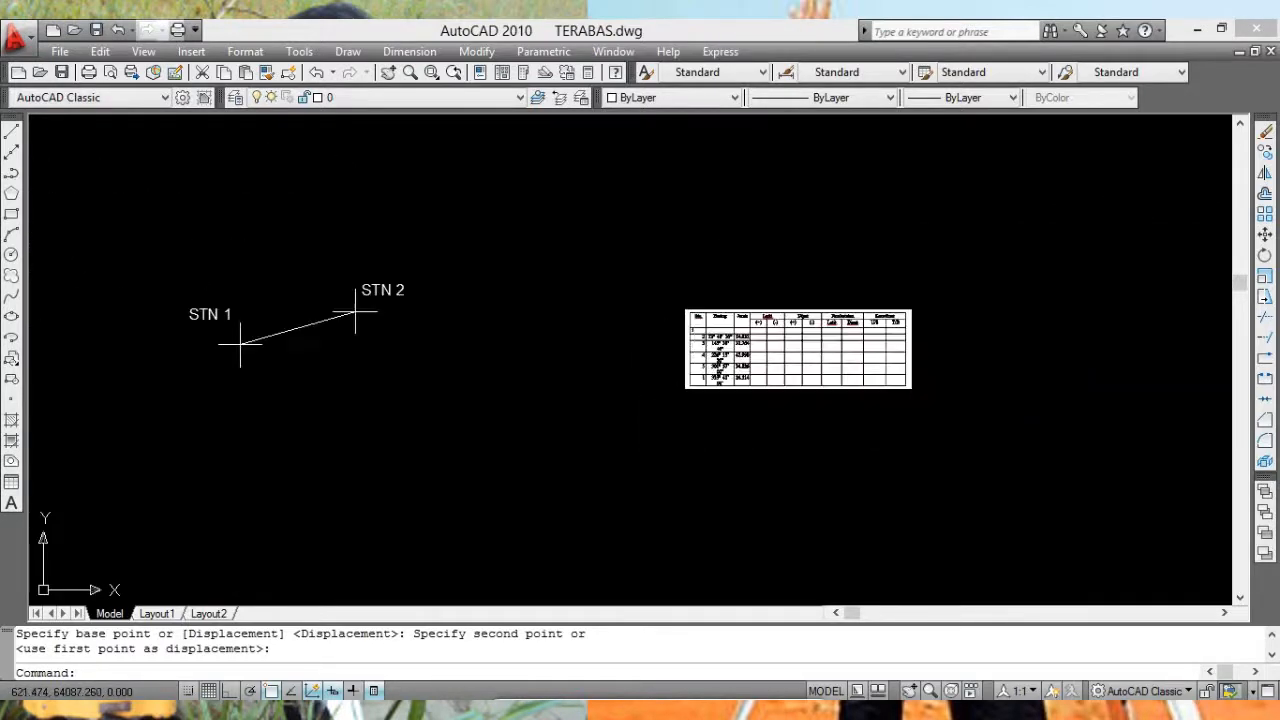
pyautogui.moveTo(636, 345); pyautogui.dragTo(803, 289, button='middle')
pyautogui.scroll(2, 803, 289)
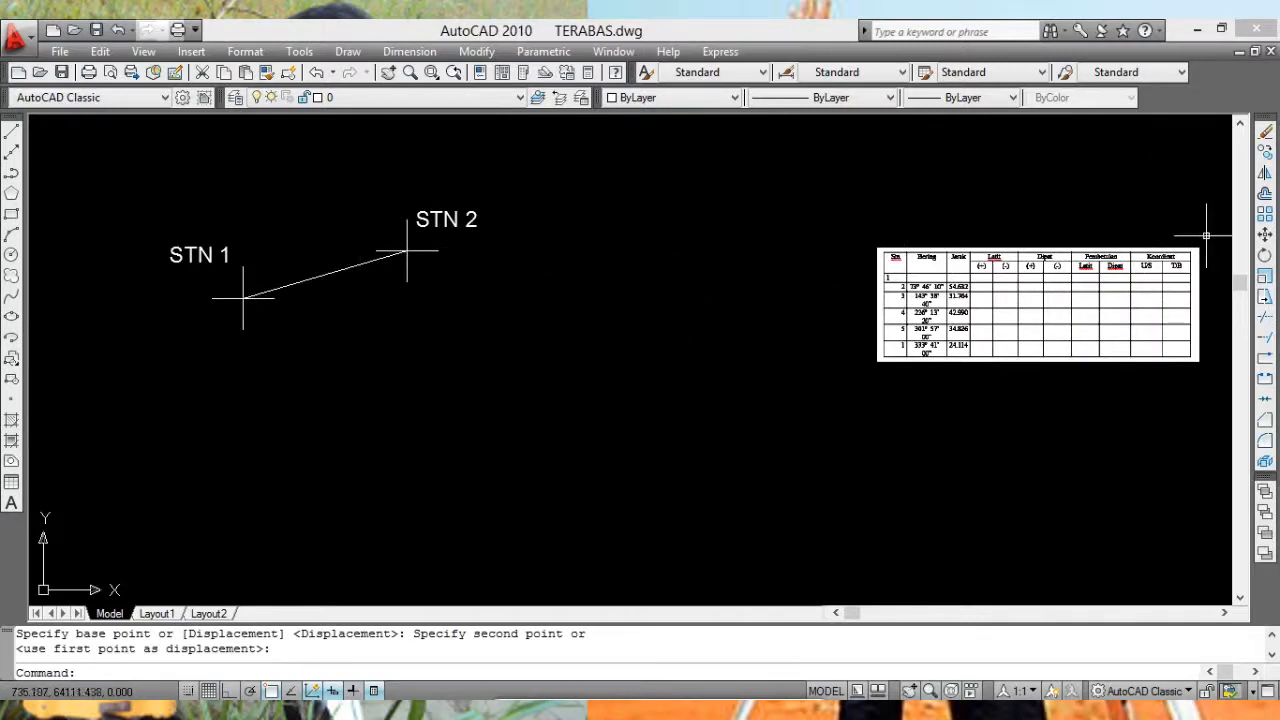
pyautogui.click(1265, 234)
pyautogui.click(122, 169)
pyautogui.click(456, 321)
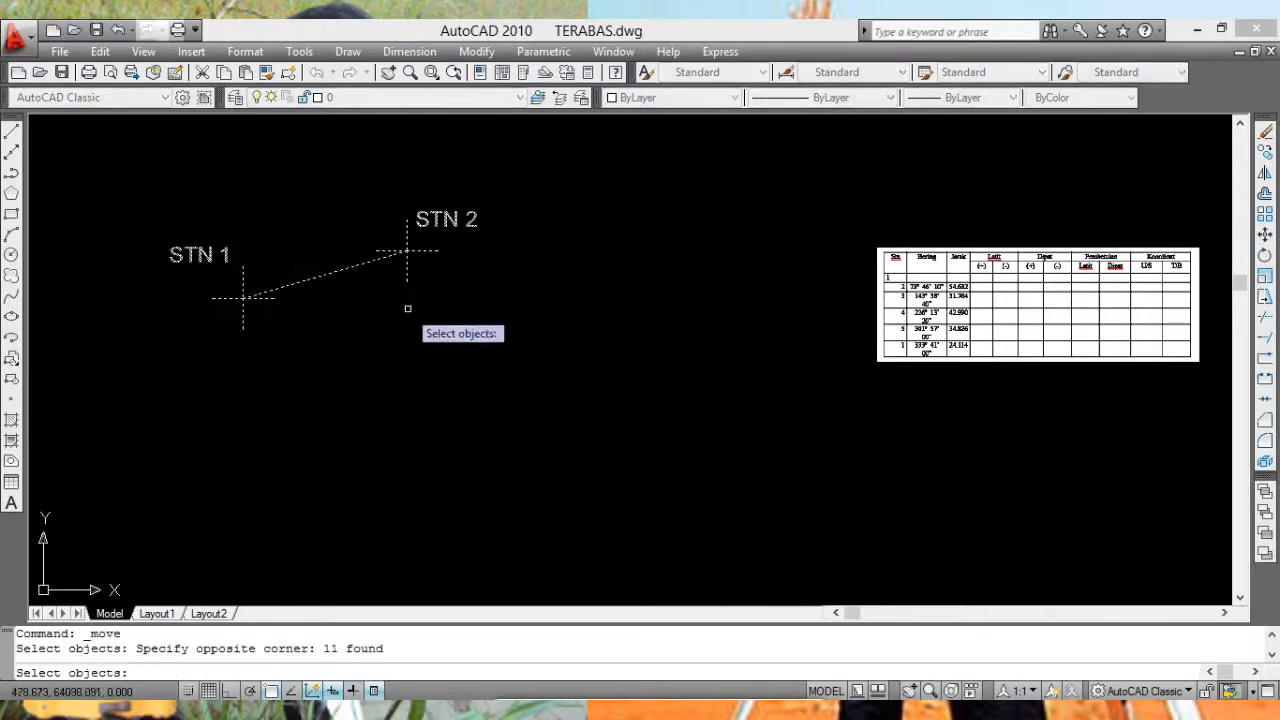
pyautogui.press('Return')
pyautogui.click(407, 250)
pyautogui.click(627, 290)
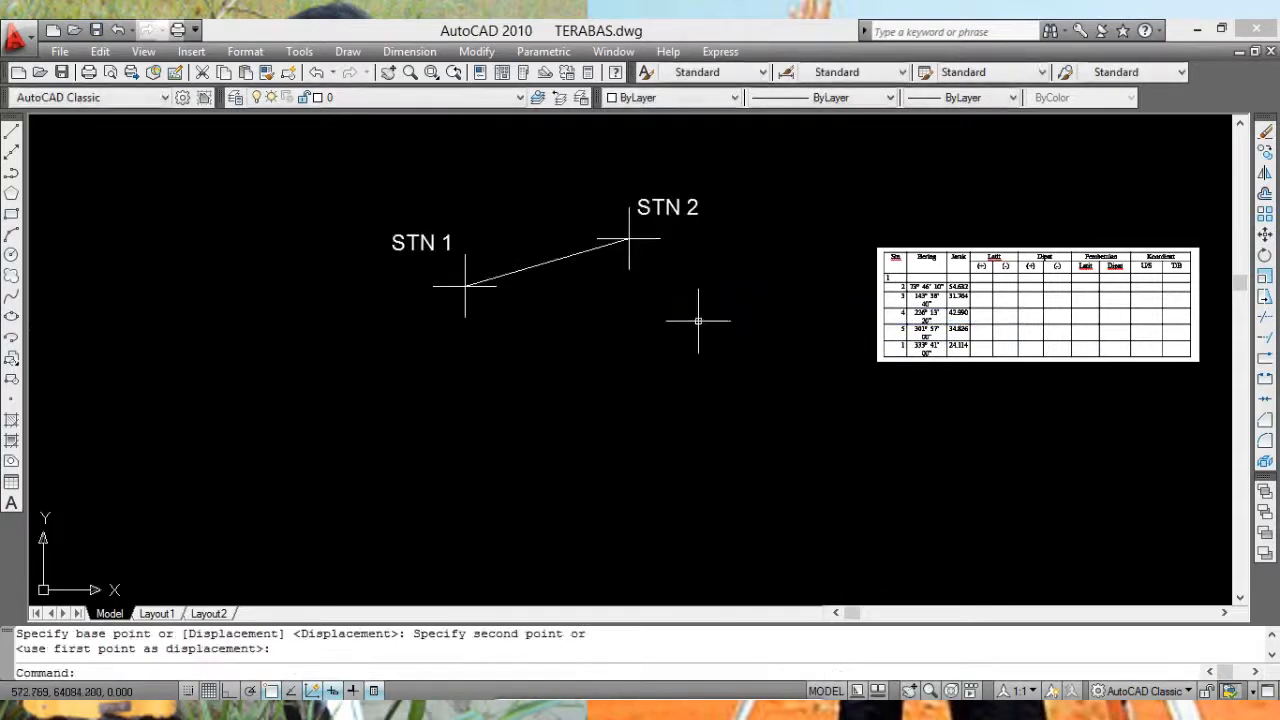
# Step: Draw the second traverse line from the STN 2 cross center with a relative distance of 31.764 and bearing 143D38'40"
pyautogui.scroll(9, 730, 318)
pyautogui.moveTo(738, 300); pyautogui.dragTo(693, 356, button='middle')
pyautogui.scroll(-4, 770, 419)
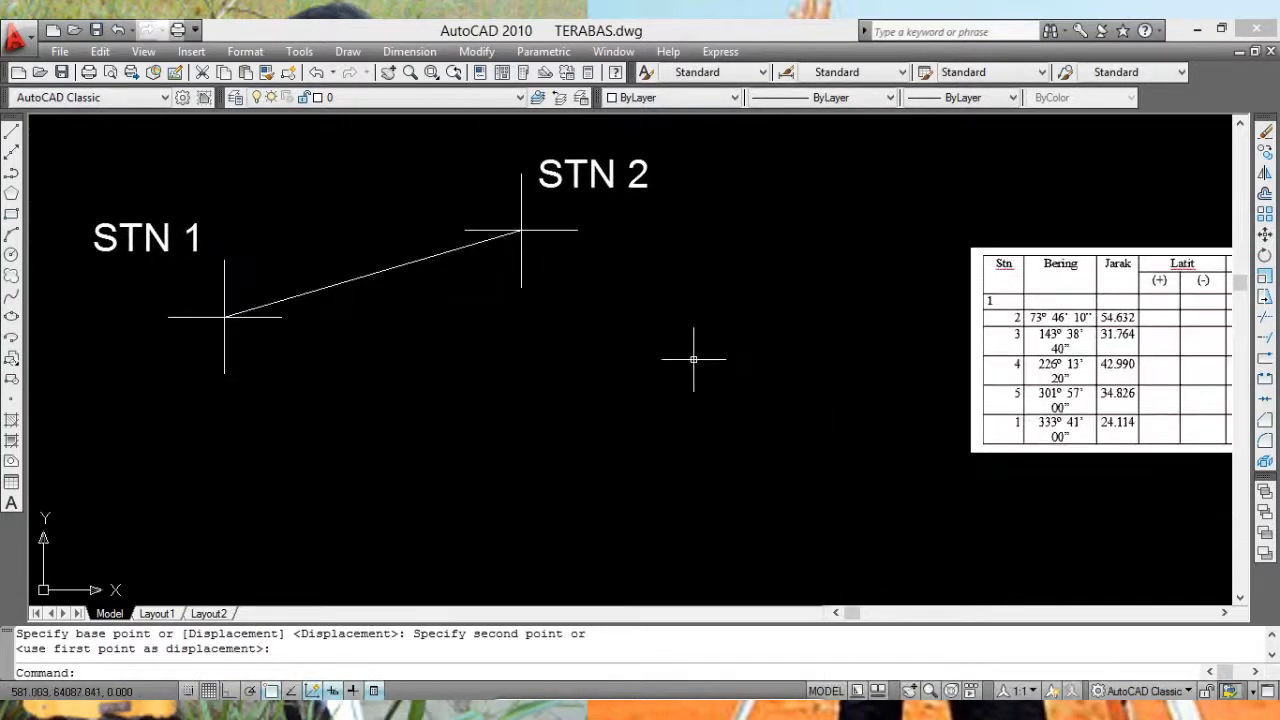
pyautogui.click(11, 132)
pyautogui.click(521, 230)
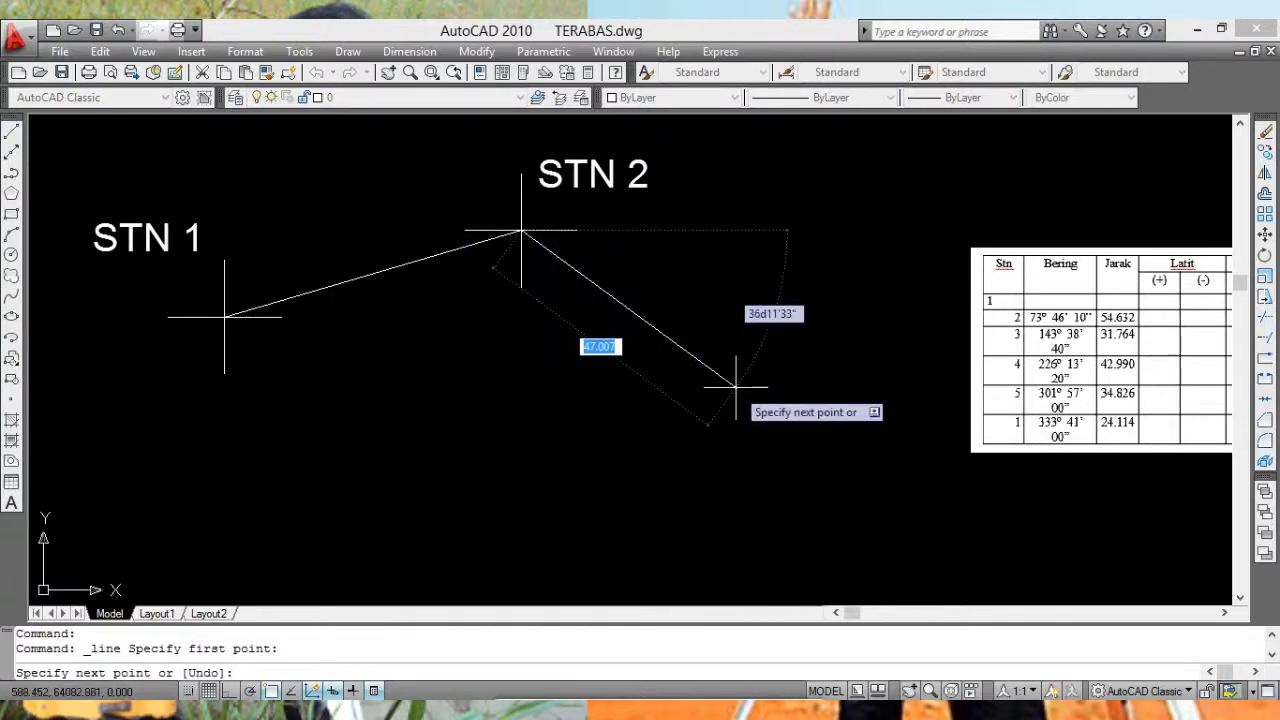
pyautogui.write('@')
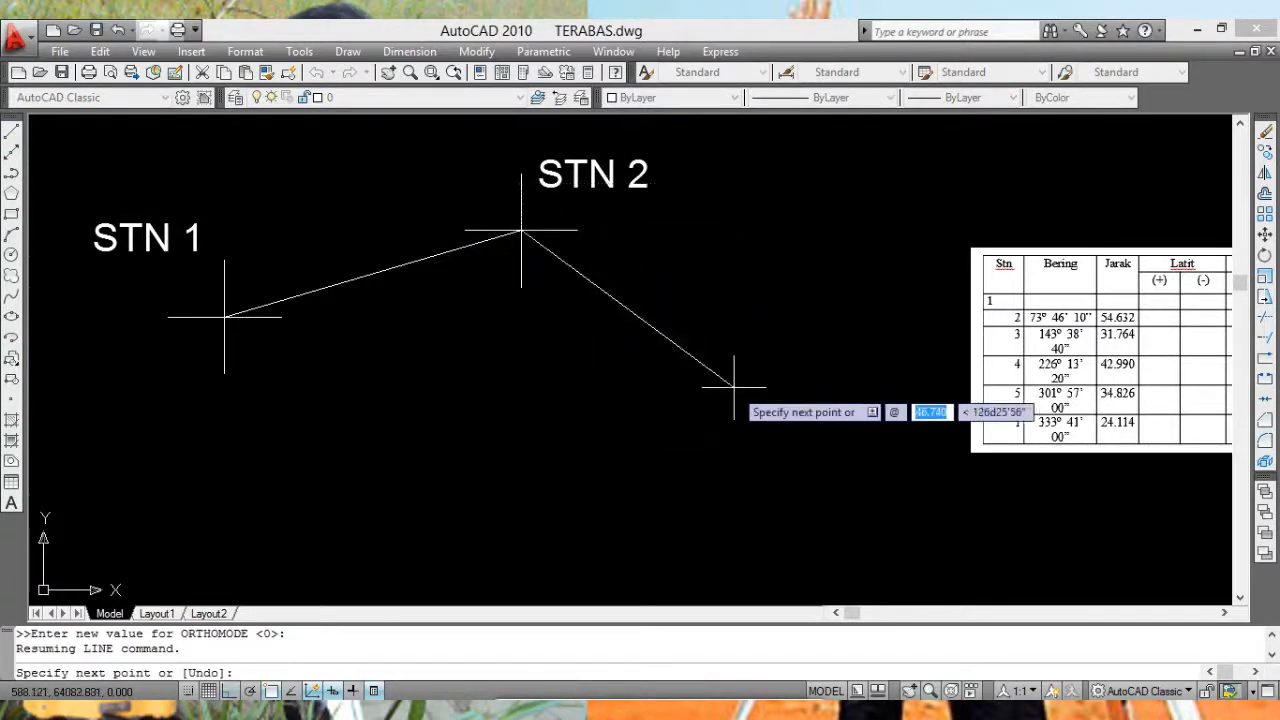
pyautogui.write('31')
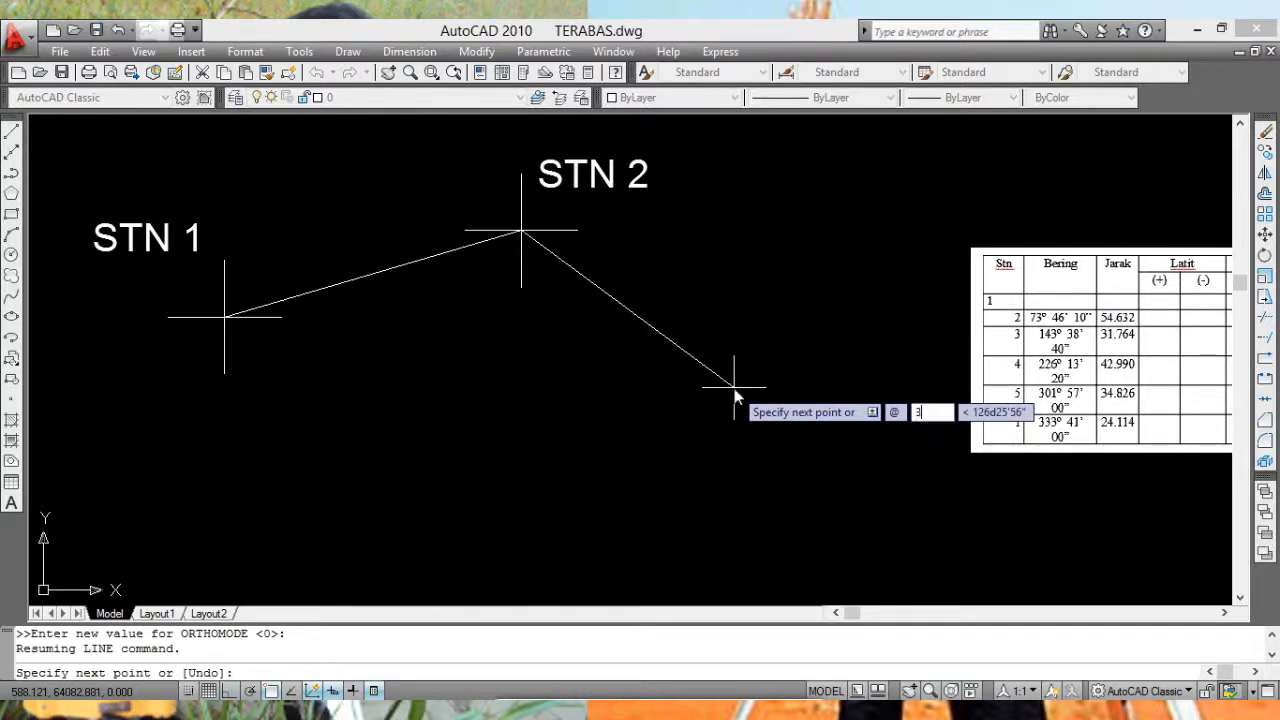
pyautogui.write('.')
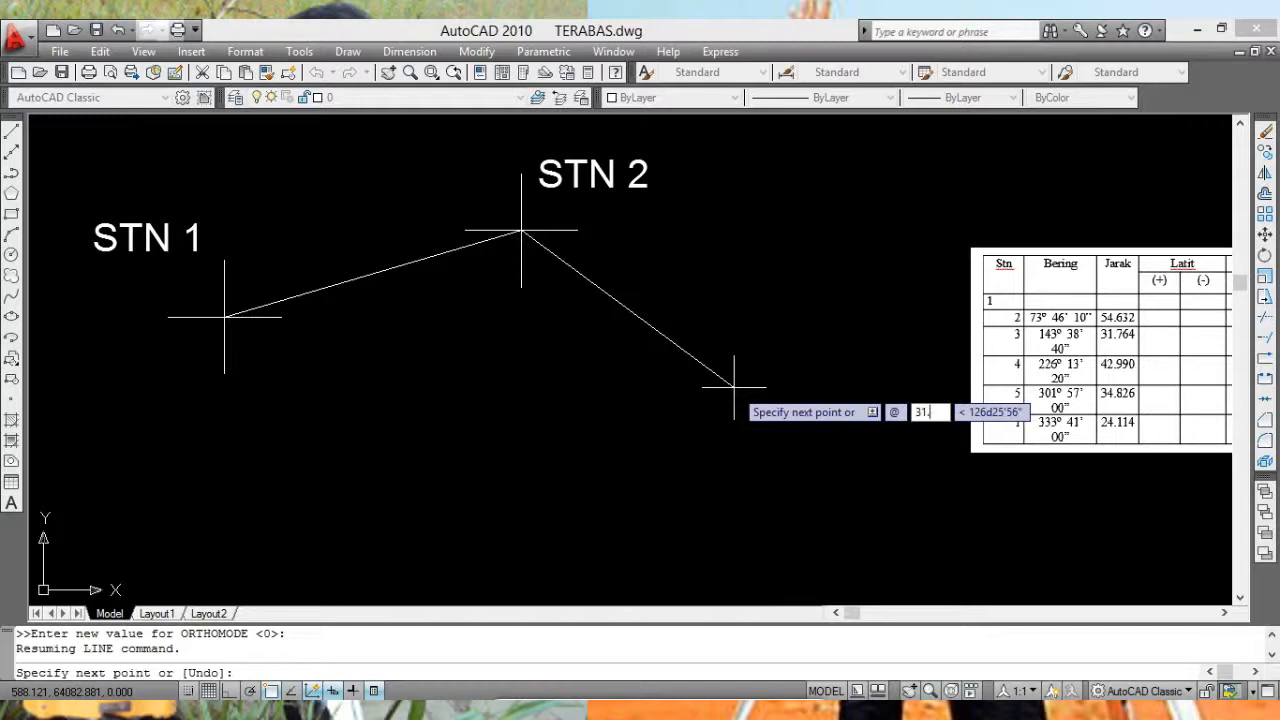
pyautogui.write('746')
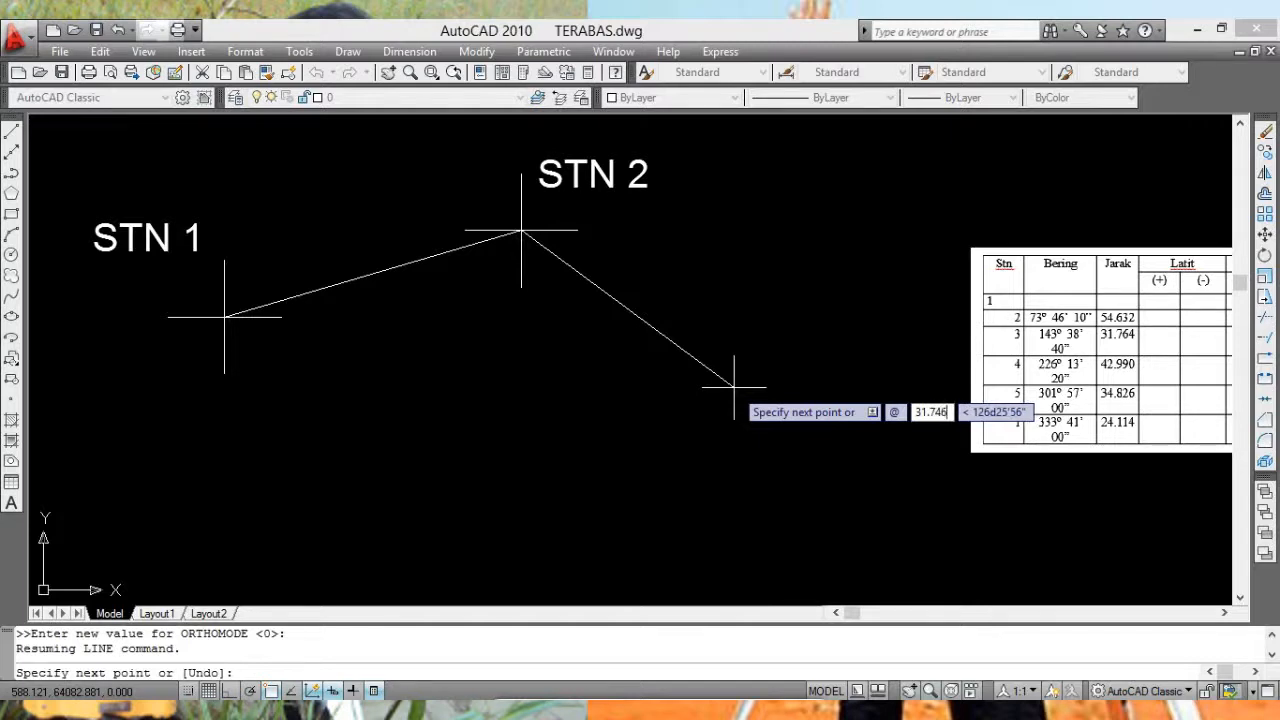
pyautogui.press('BackSpace')
pyautogui.press('BackSpace')
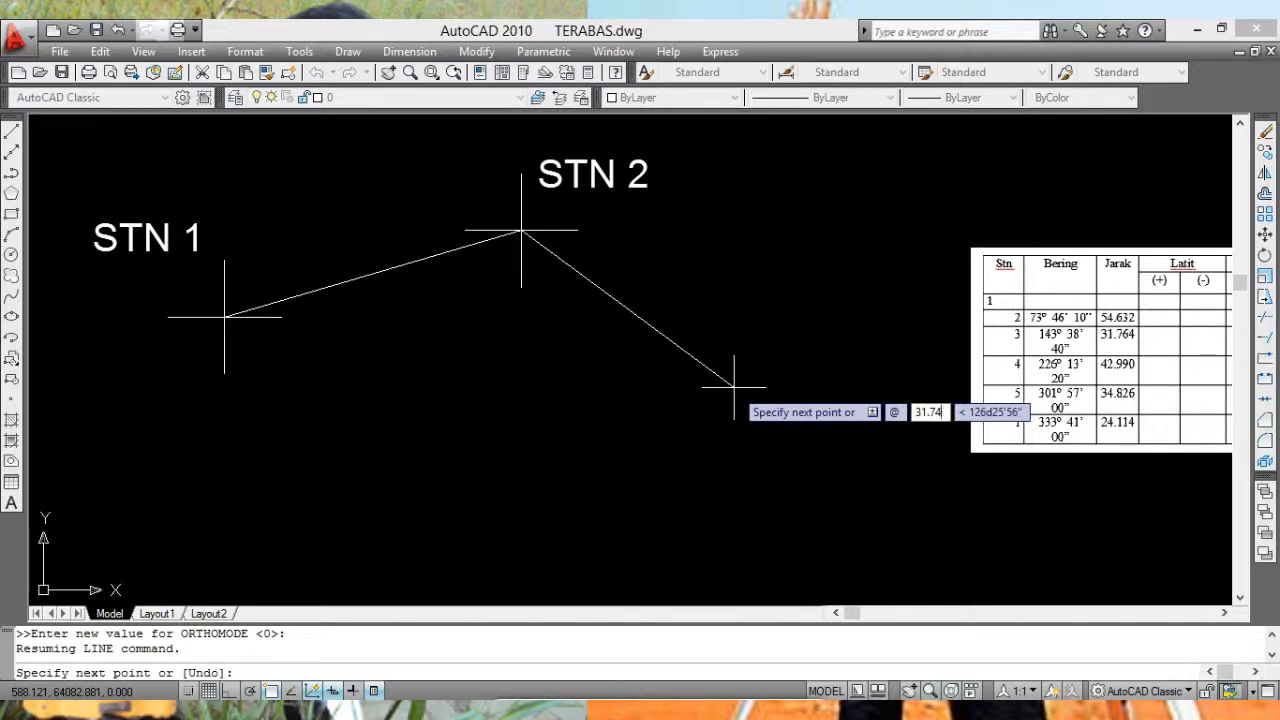
pyautogui.write('64')
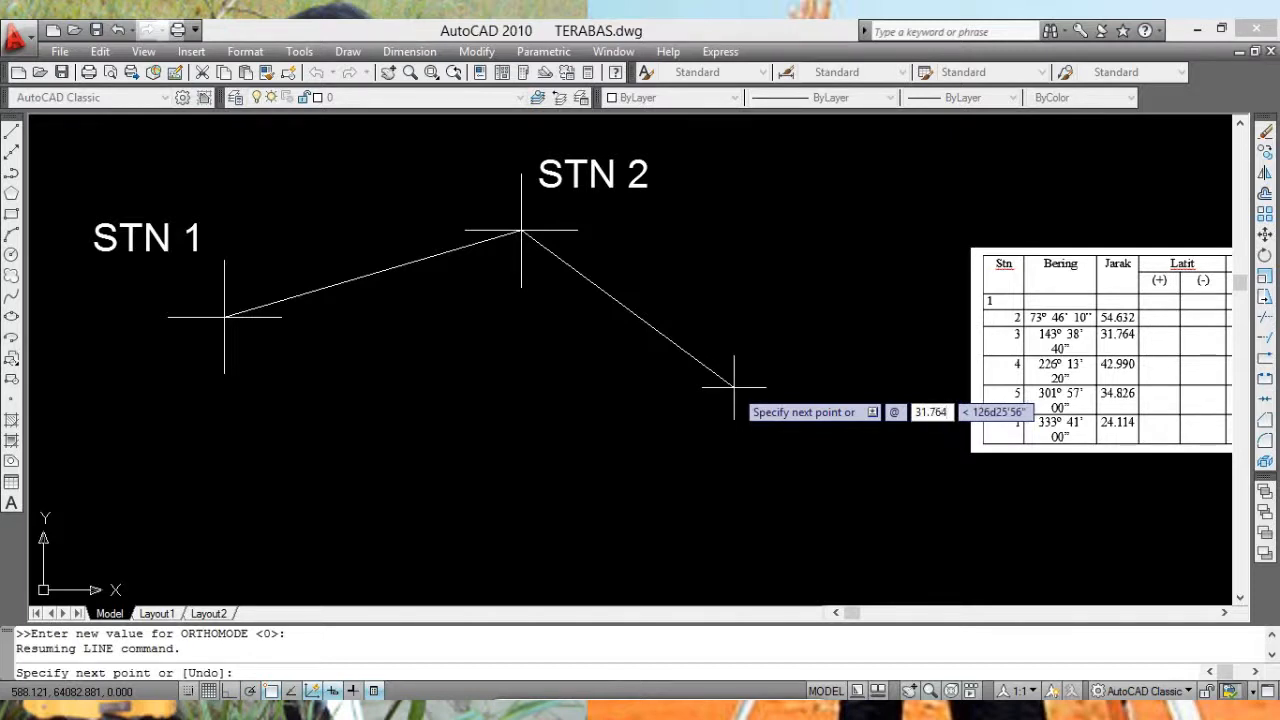
pyautogui.press('Tab')
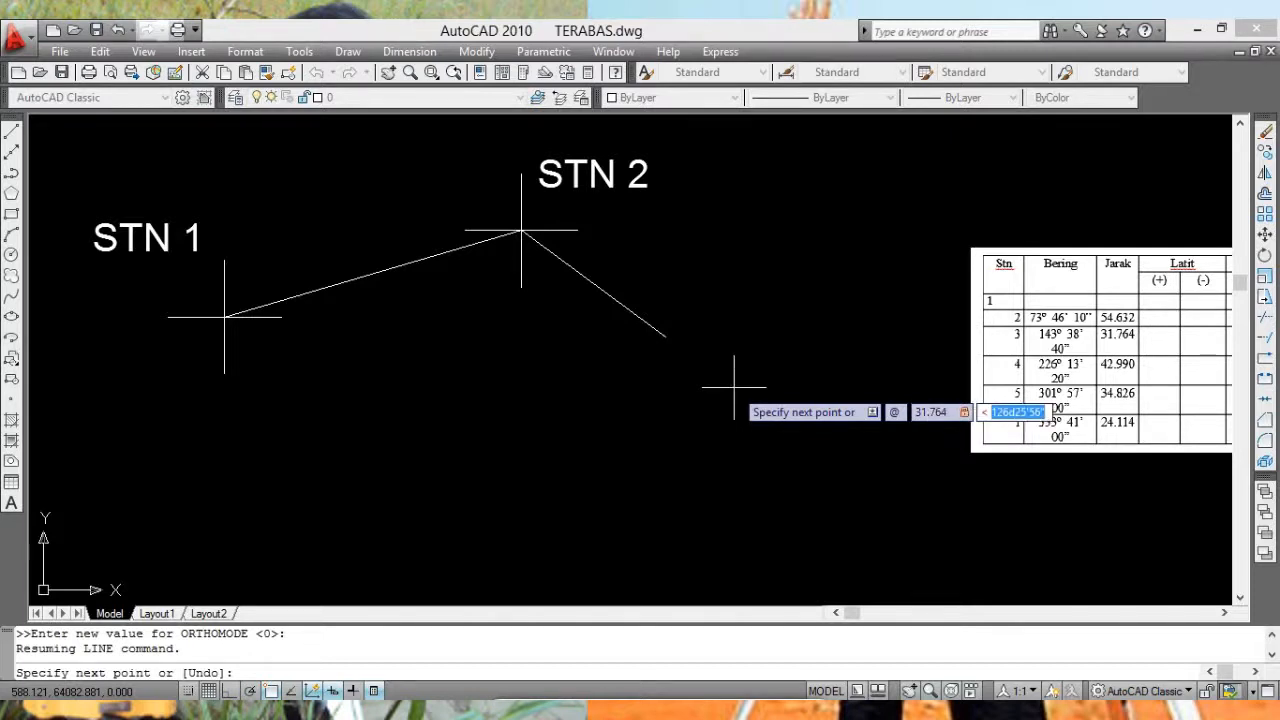
pyautogui.write('143D')
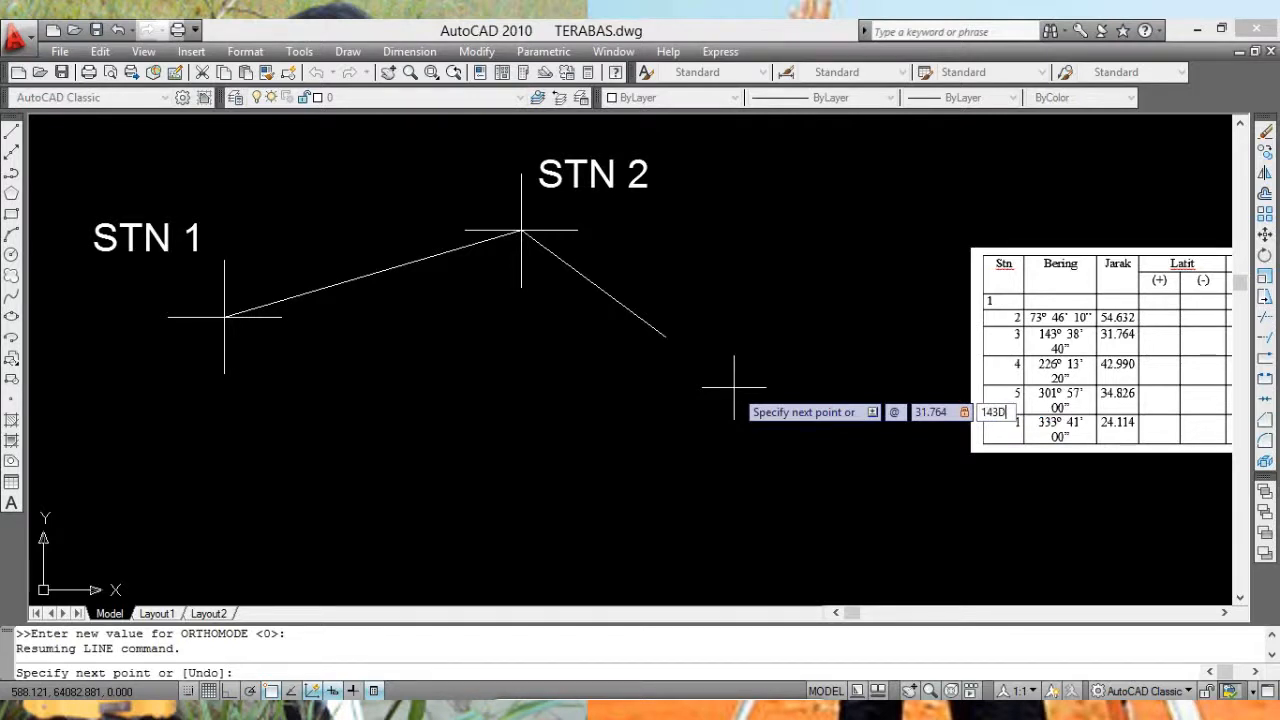
pyautogui.write('38\'40"')
pyautogui.press('Return')
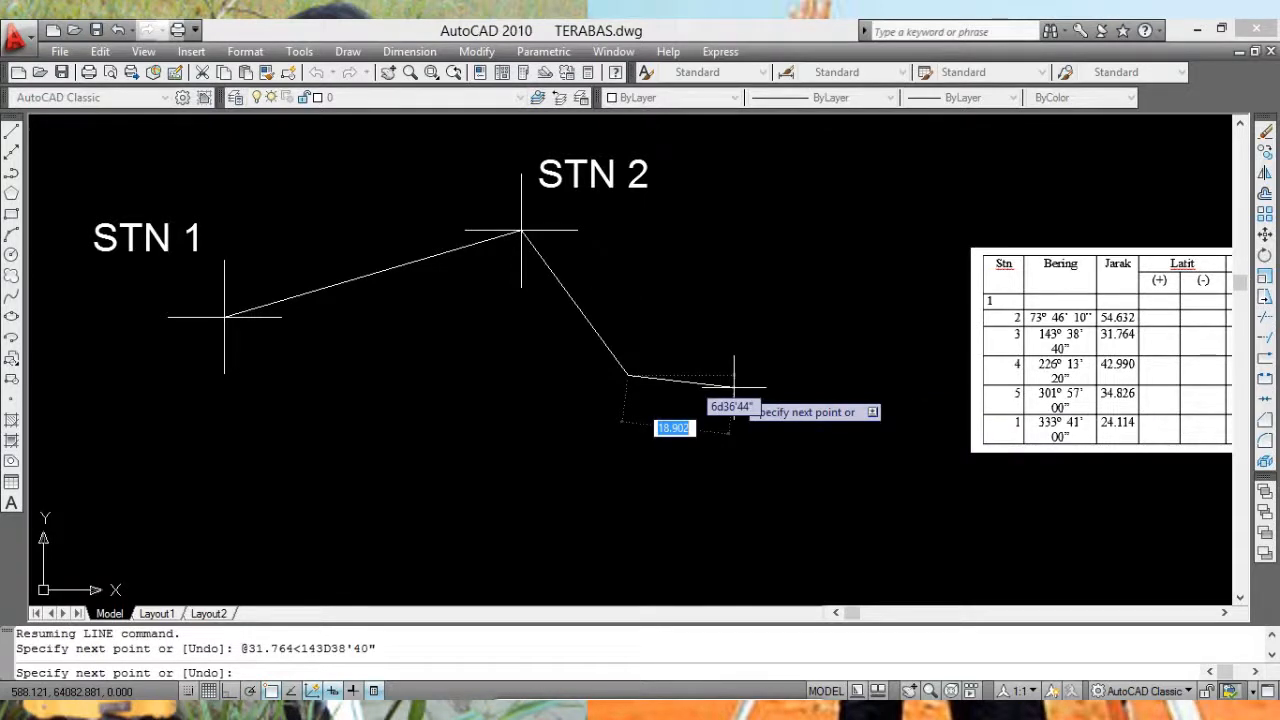
# Step: Continue the line from station 3 to station 4 with a relative distance of 42.99 and bearing 226D13'20"
pyautogui.moveTo(522, 445)
pyautogui.mouseDown(button='middle')
pyautogui.moveTo(571, 355)
pyautogui.moveTo(549, 455)
pyautogui.moveTo(565, 420)
pyautogui.mouseUp(button='middle')
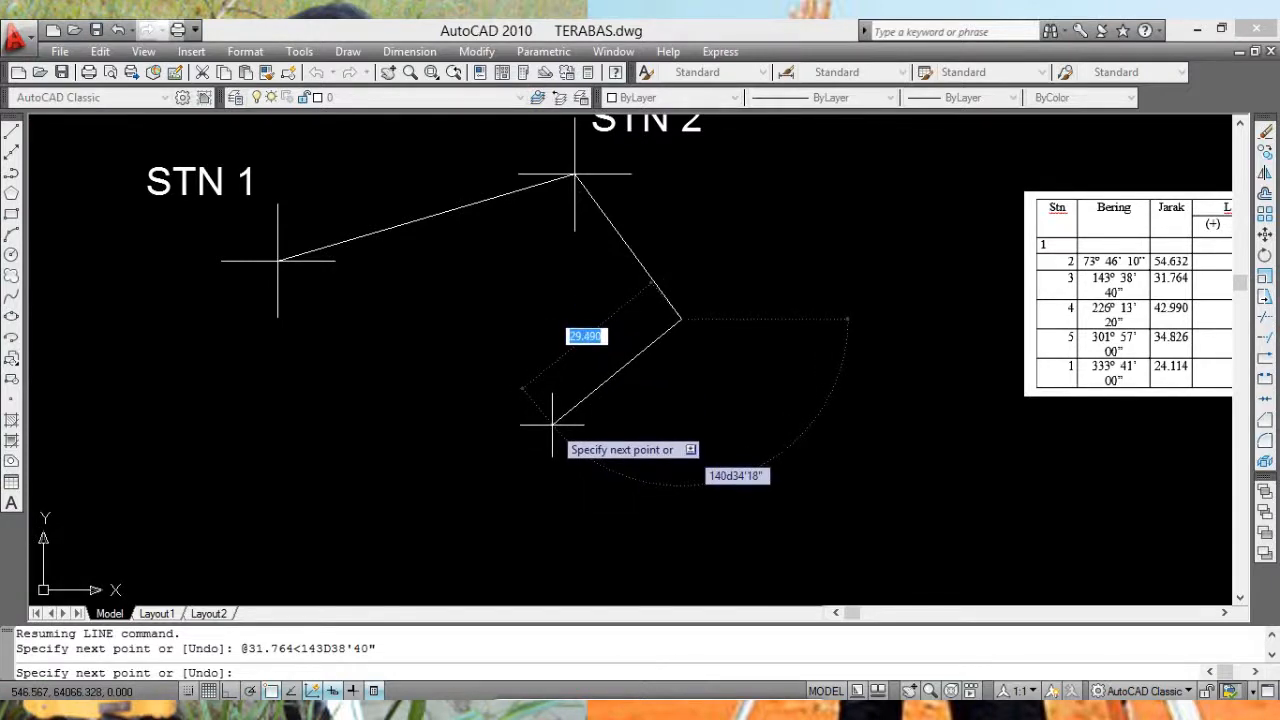
pyautogui.write('@')
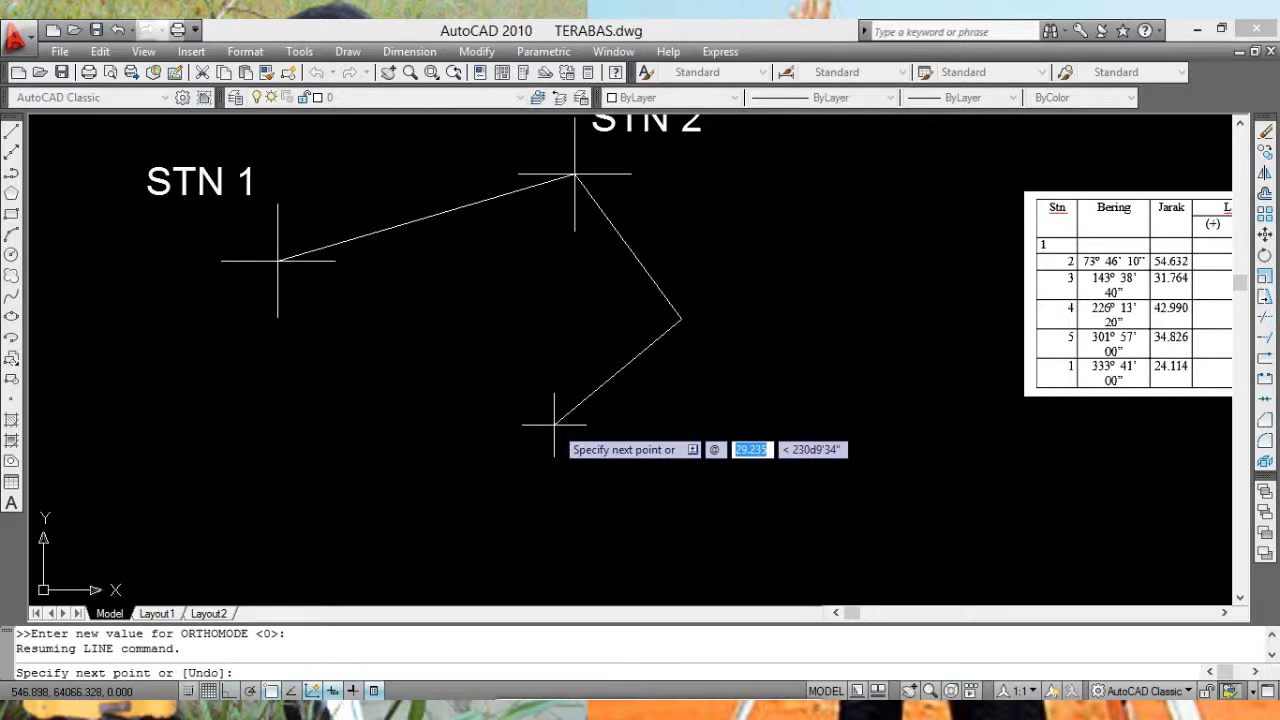
pyautogui.write('42')
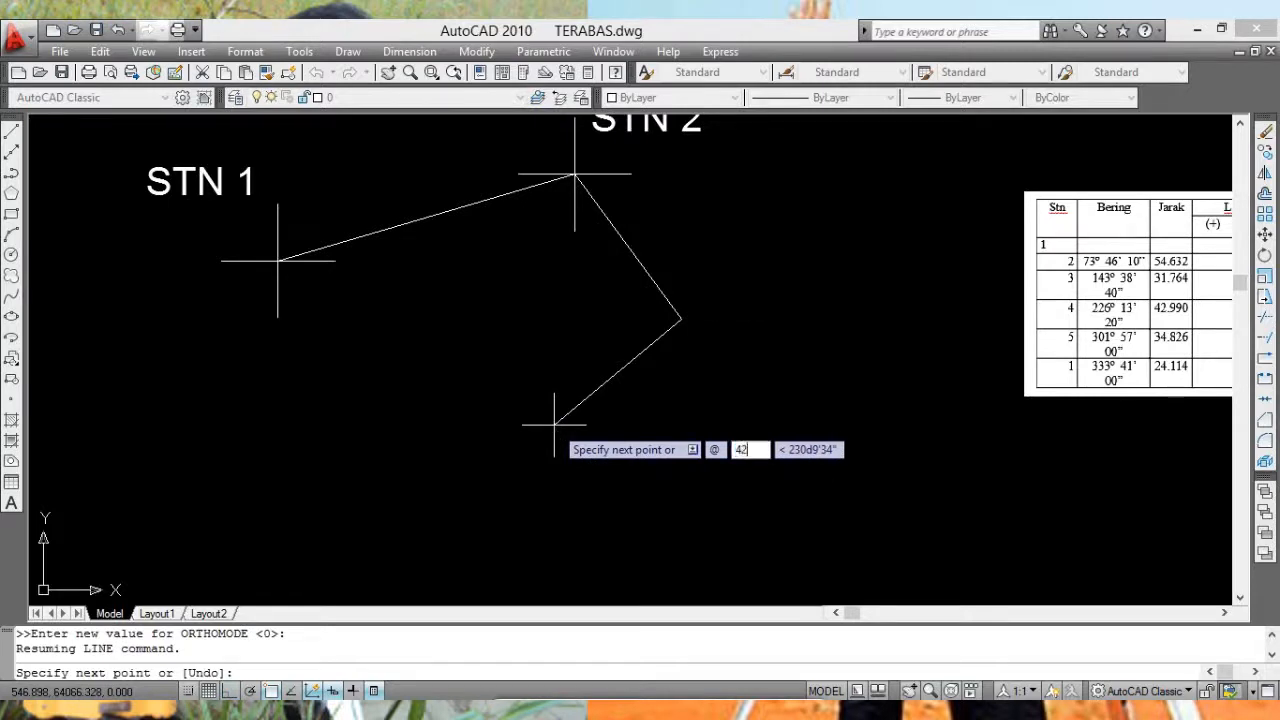
pyautogui.write('.99')
pyautogui.press('Tab')
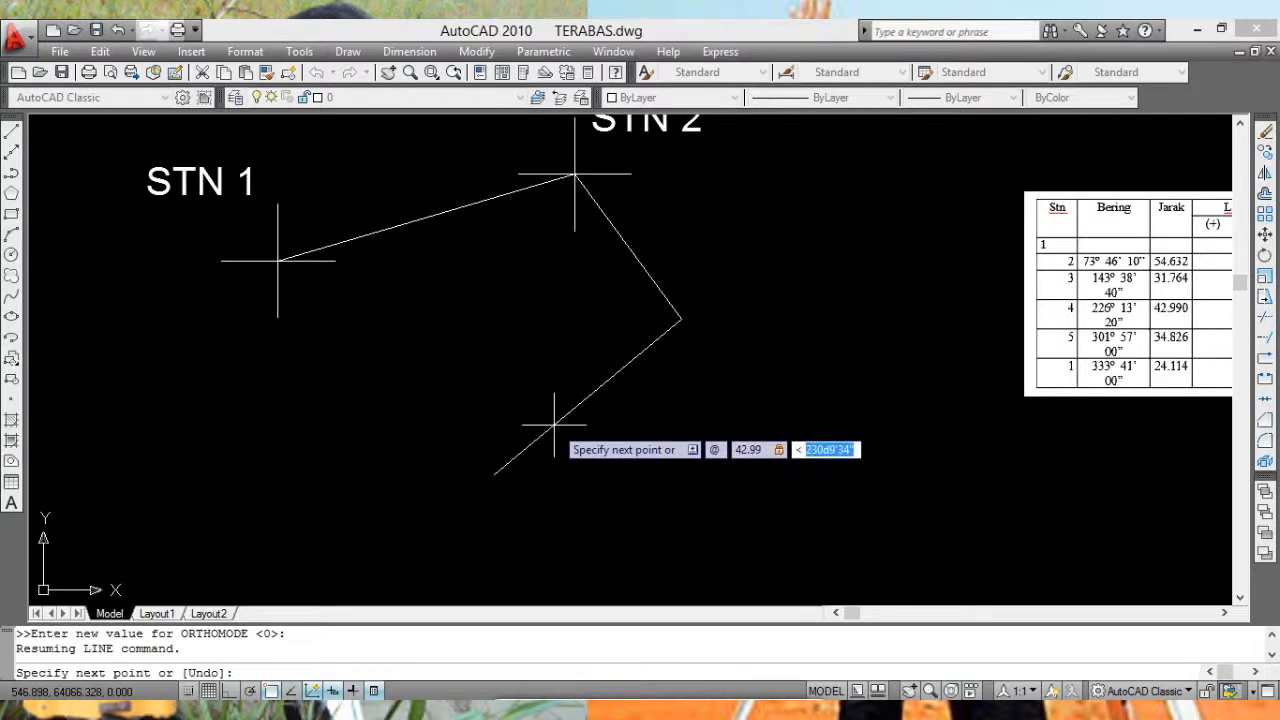
pyautogui.write('226')
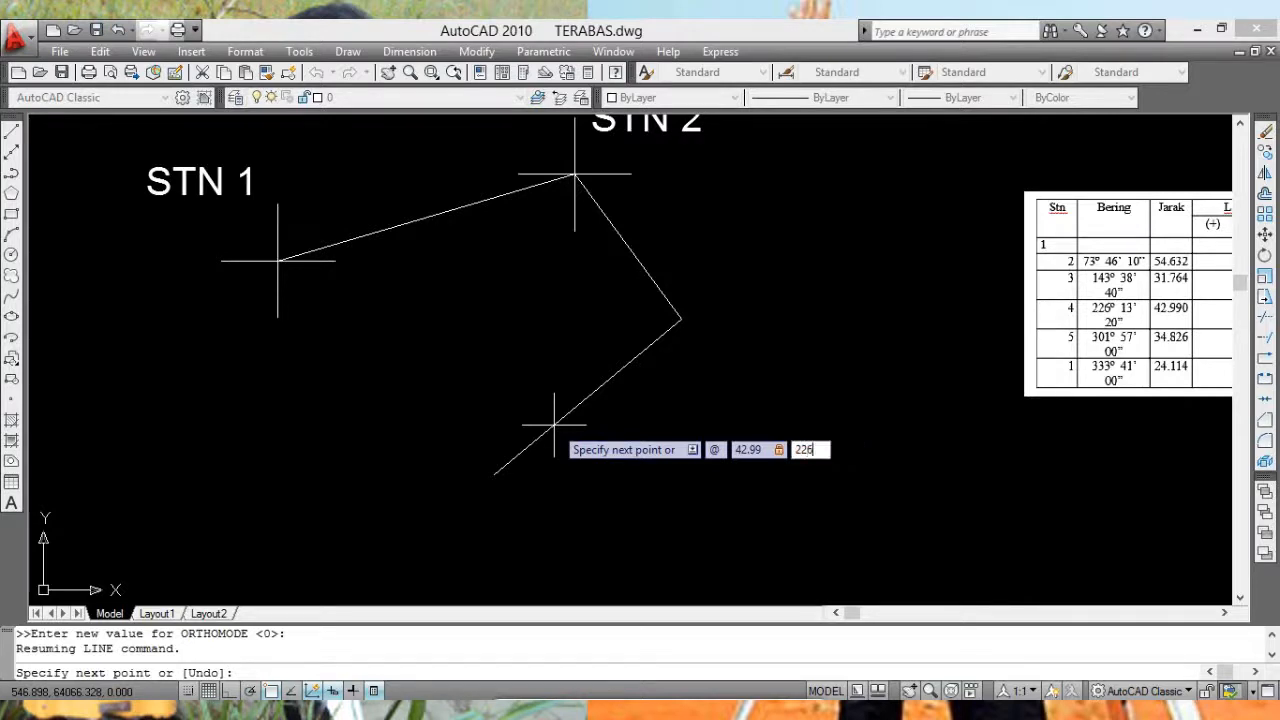
pyautogui.write('D13\'20"')
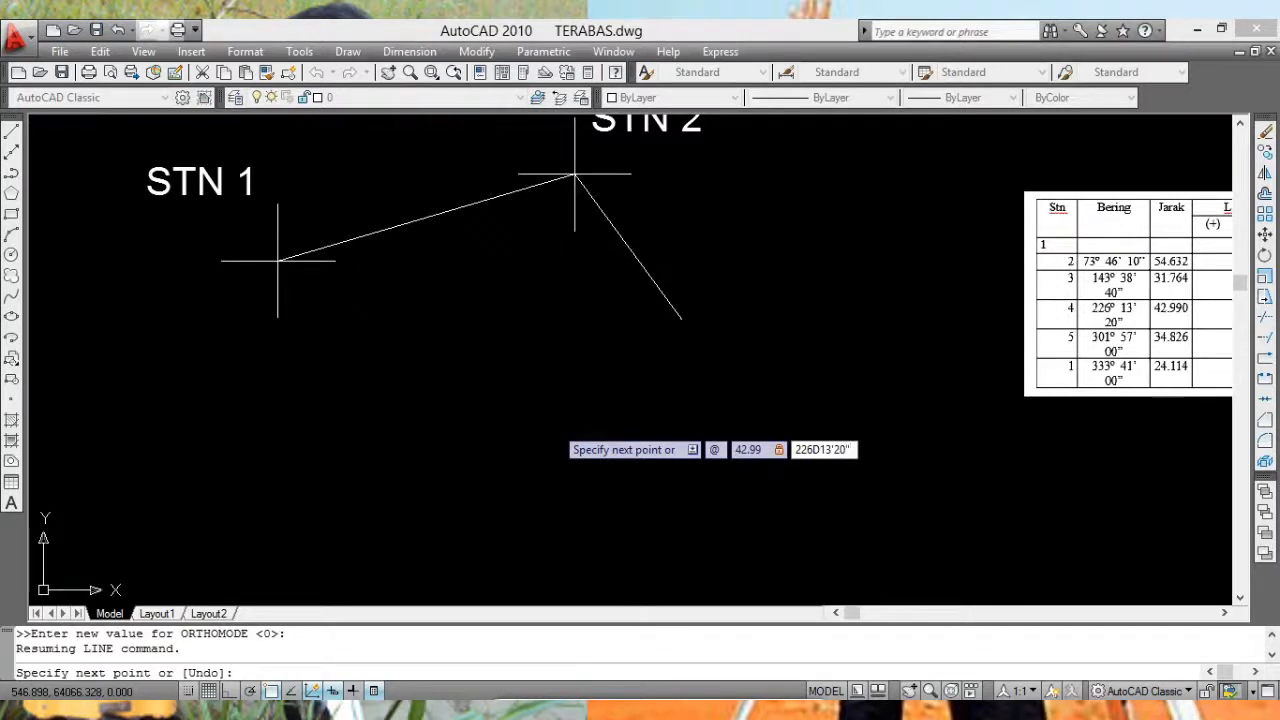
pyautogui.press('Return')
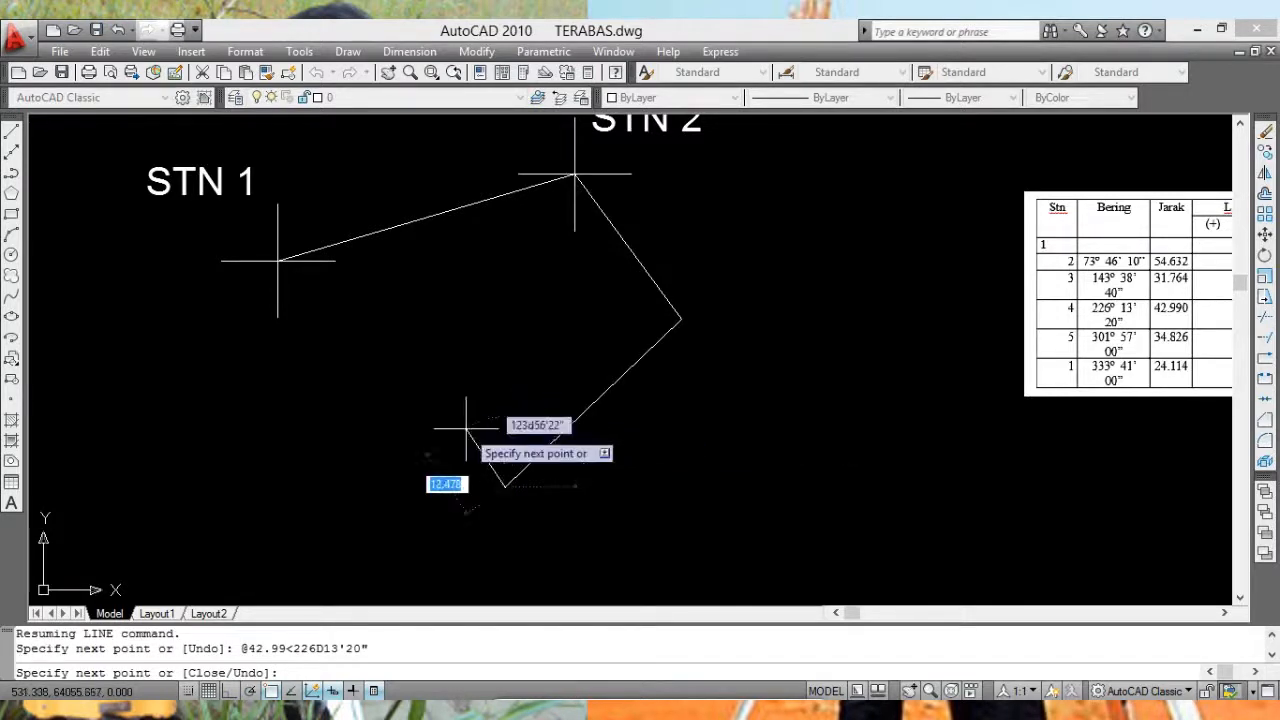
# Step: Continue the line from station 4 to station 5 with a relative distance of 34.826 and bearing 301D57'00"
pyautogui.press('F8')
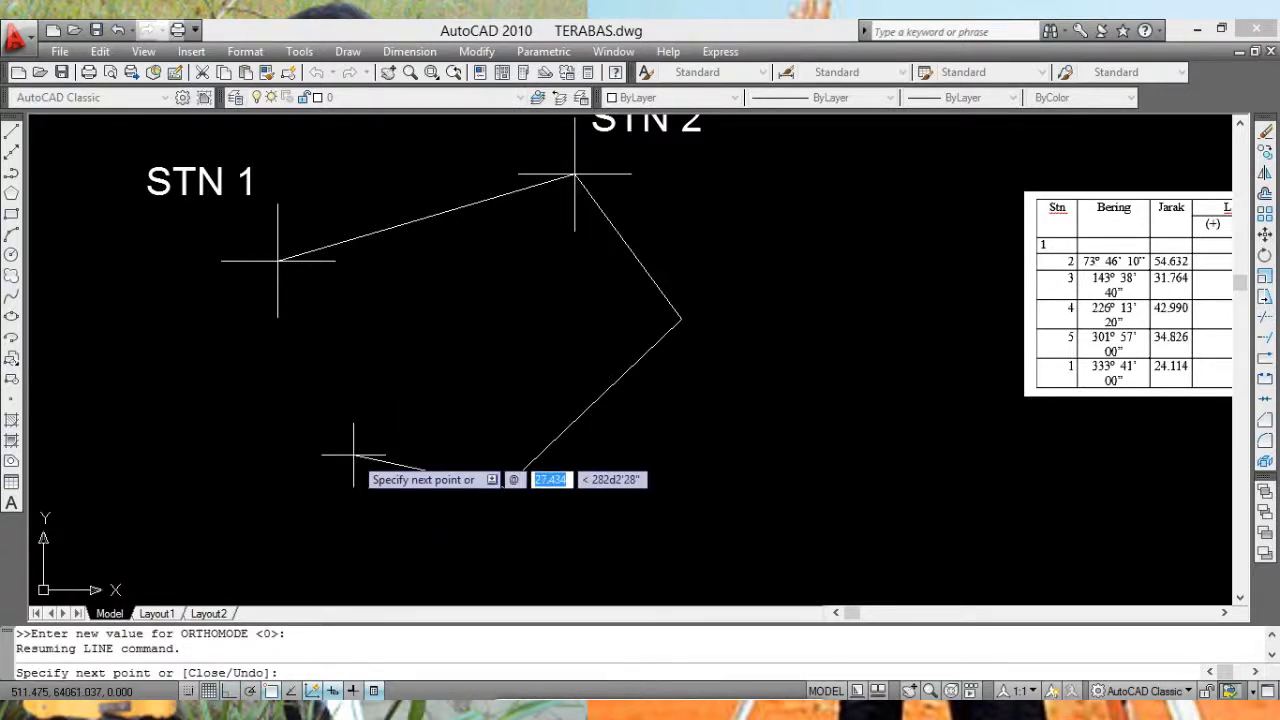
pyautogui.write('34')
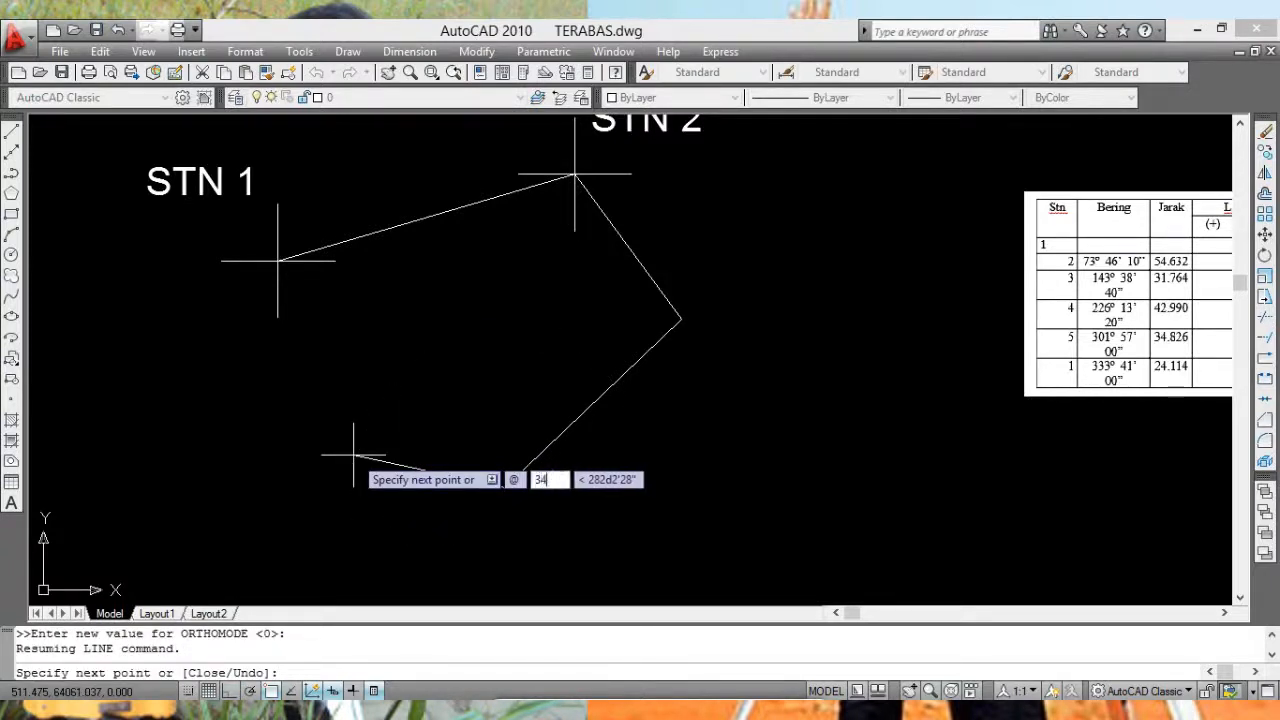
pyautogui.write('.826')
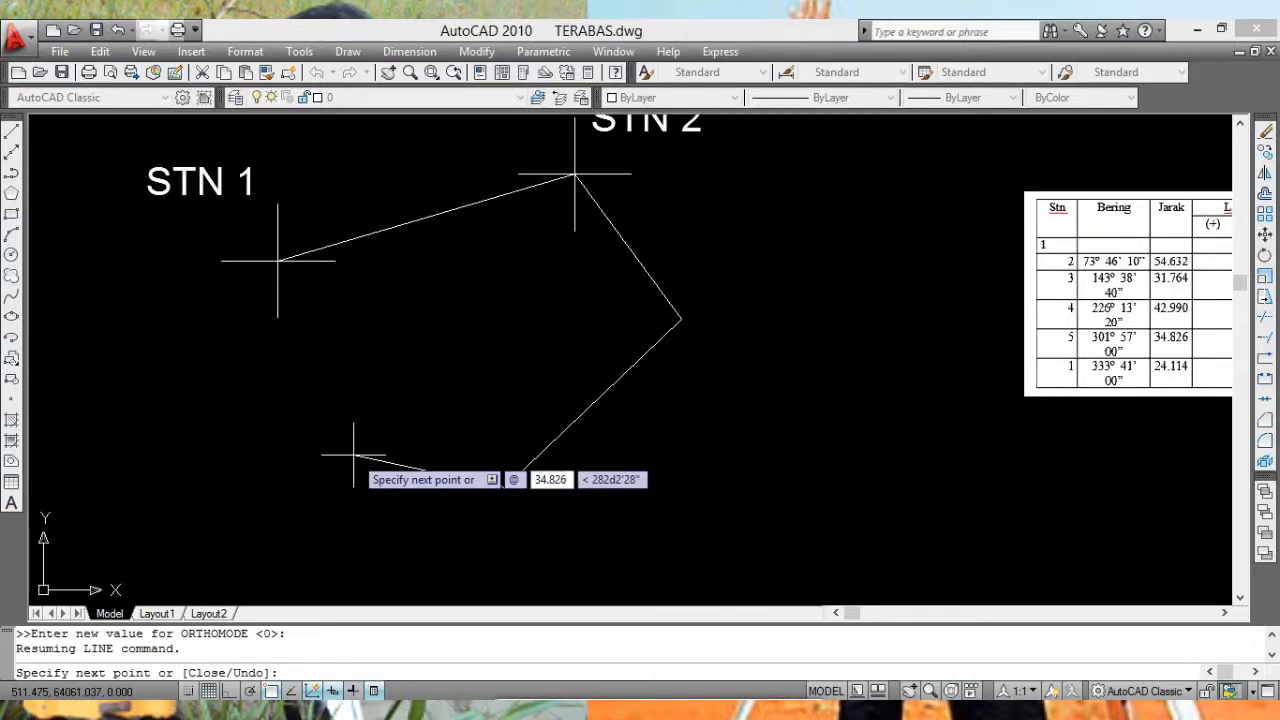
pyautogui.press('Tab')
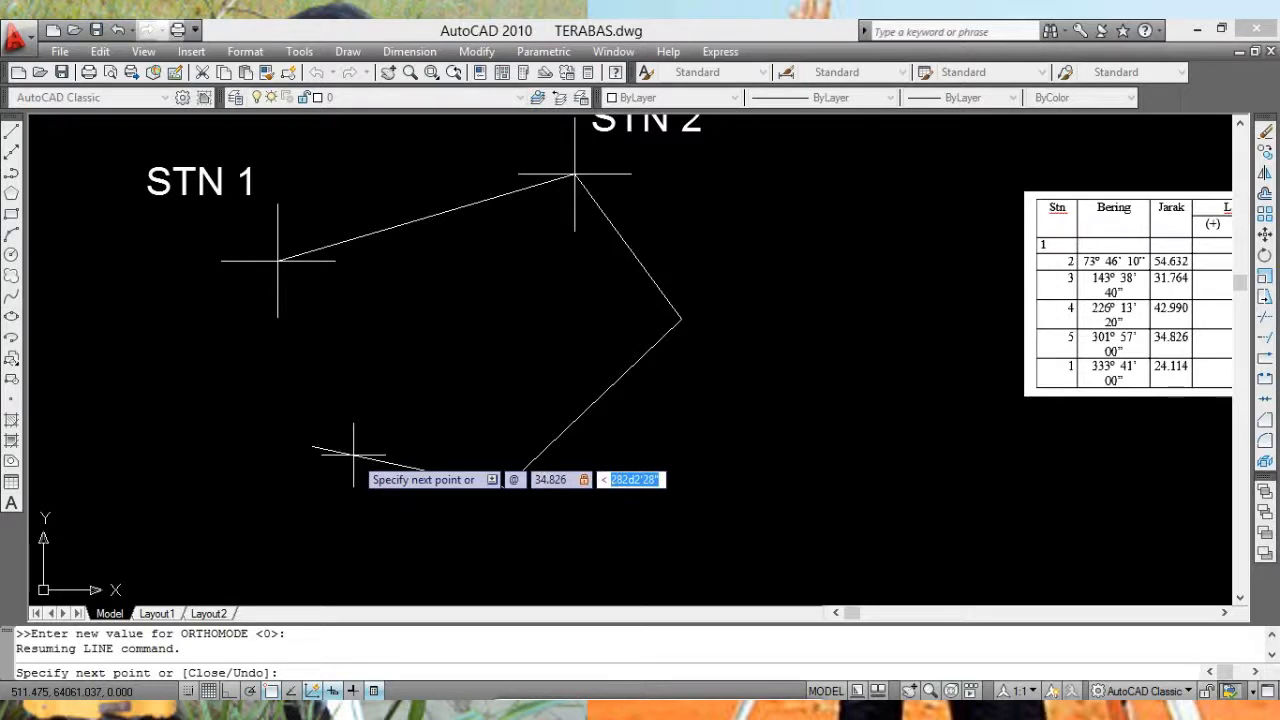
pyautogui.write('30')
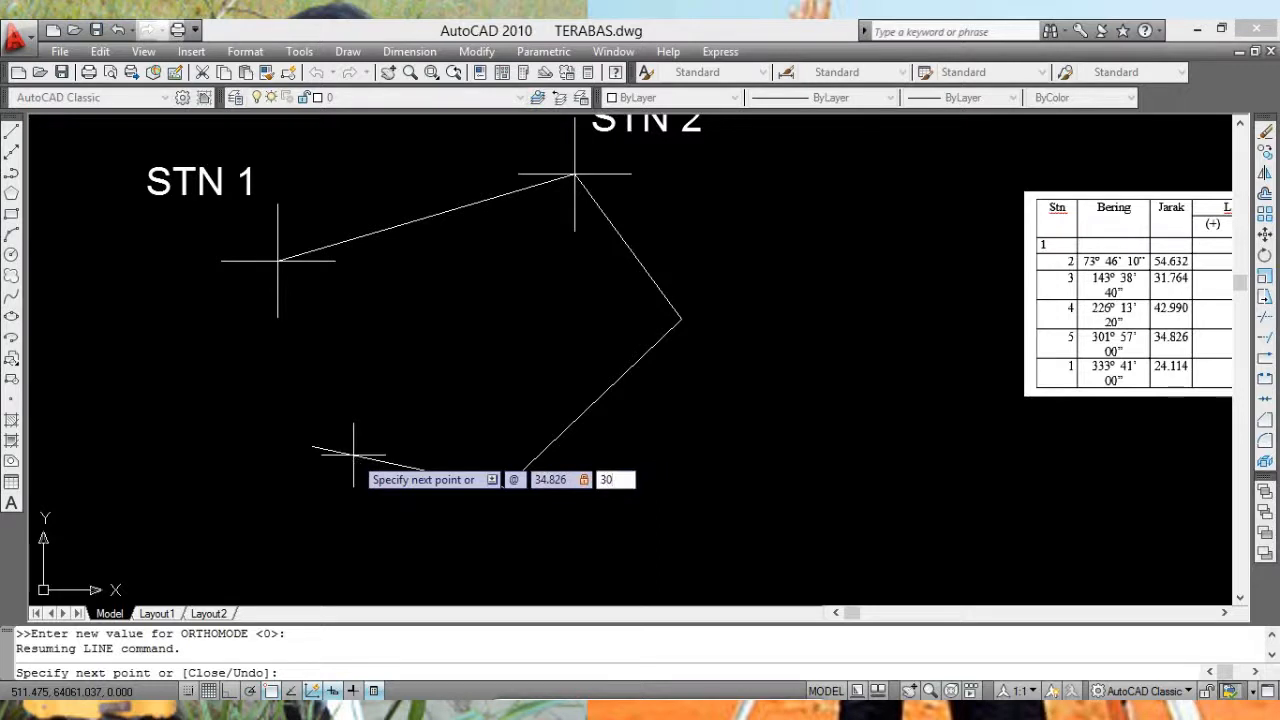
pyautogui.write('1D57\'00"')
pyautogui.press('Return')
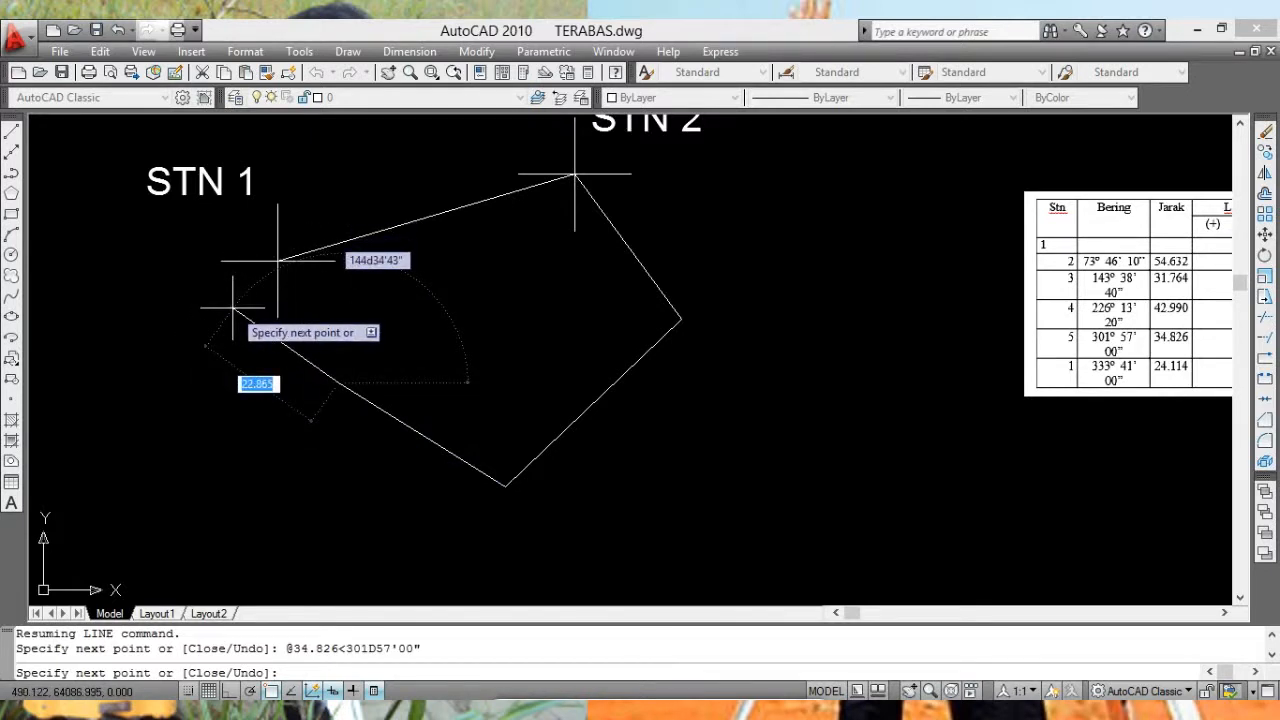
# Step: Close the traverse from station 5 to STN 1 with a relative distance of 24.114 and bearing 333D41'00", and end the line
pyautogui.write('@ ')
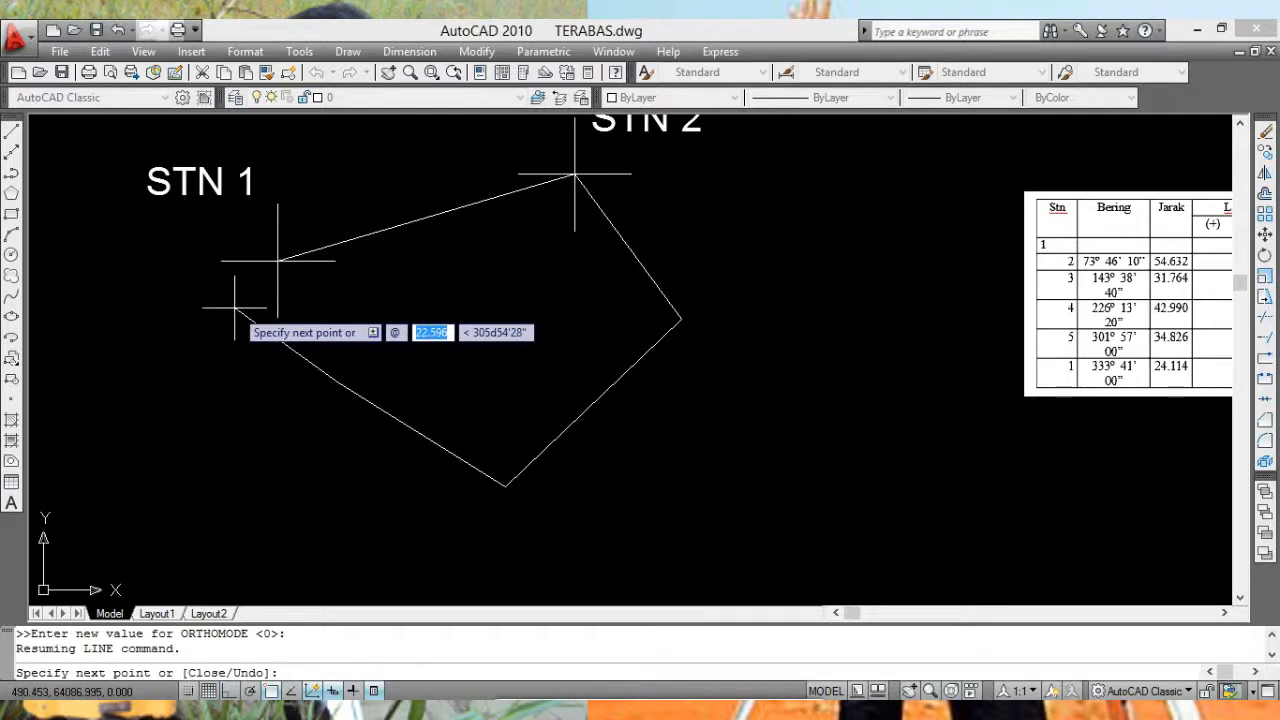
pyautogui.write('24')
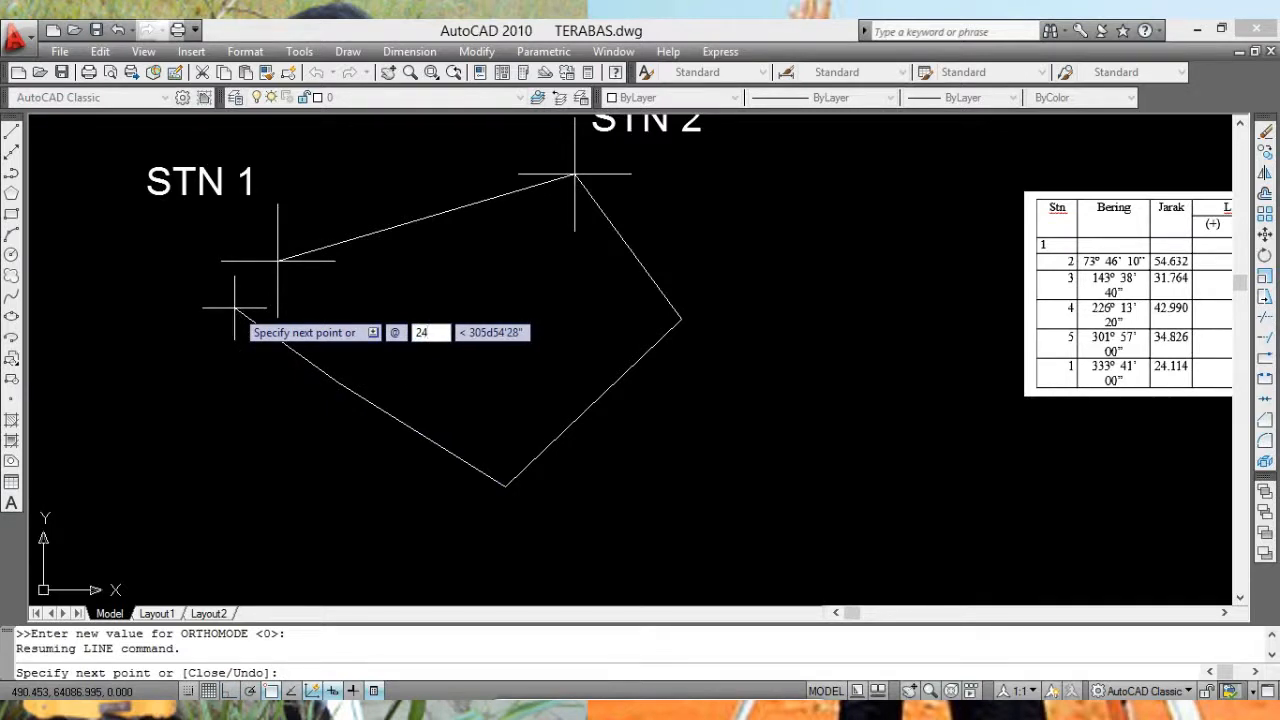
pyautogui.write('.114')
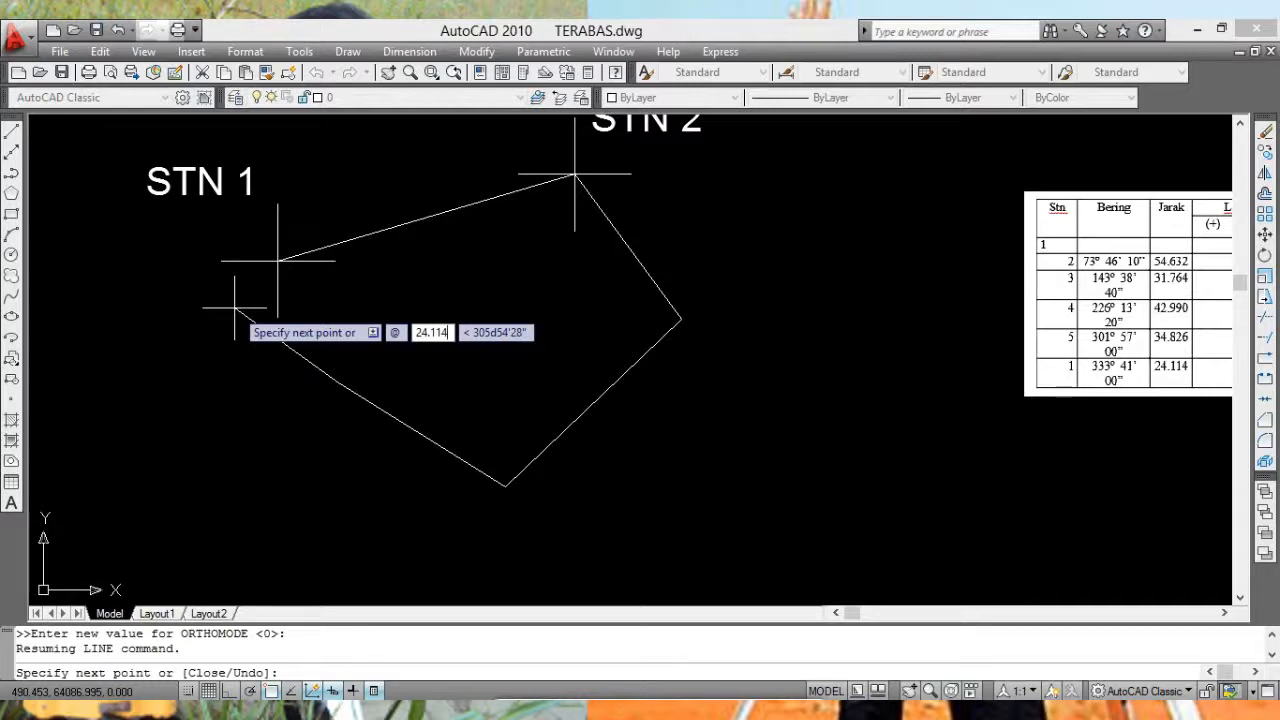
pyautogui.press('Tab')
pyautogui.write('333D')
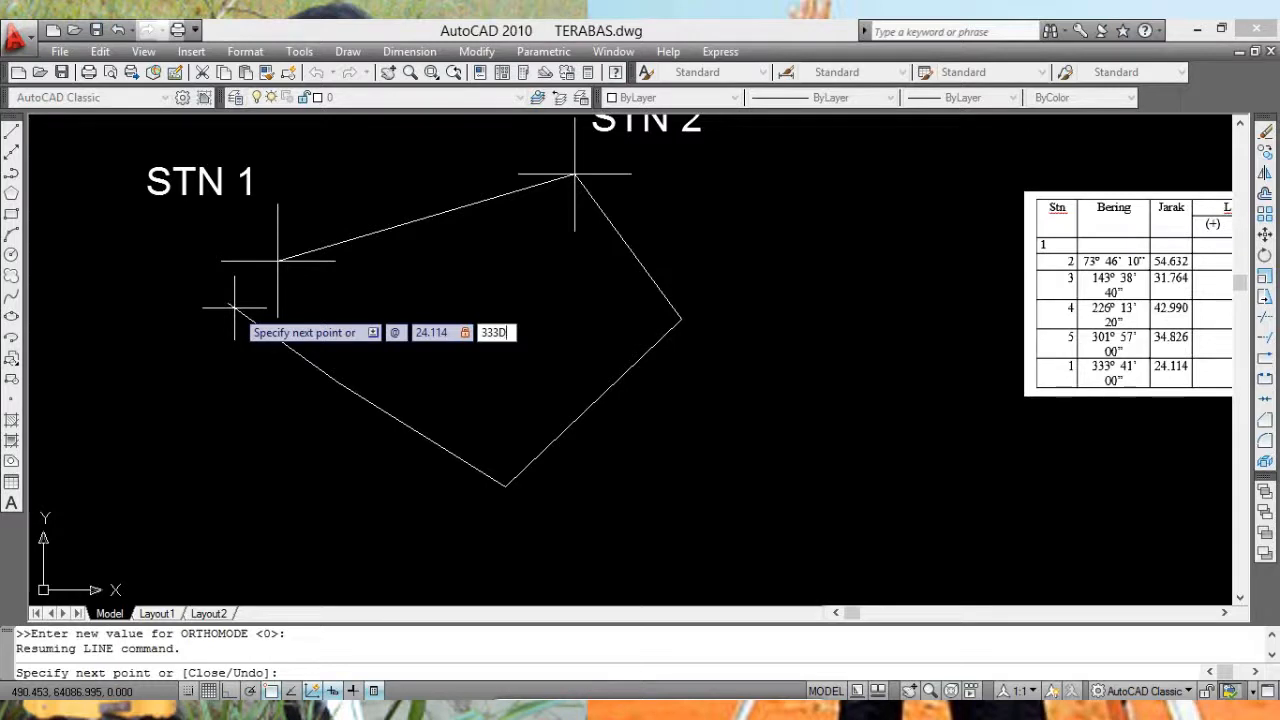
pyautogui.write("41'00")
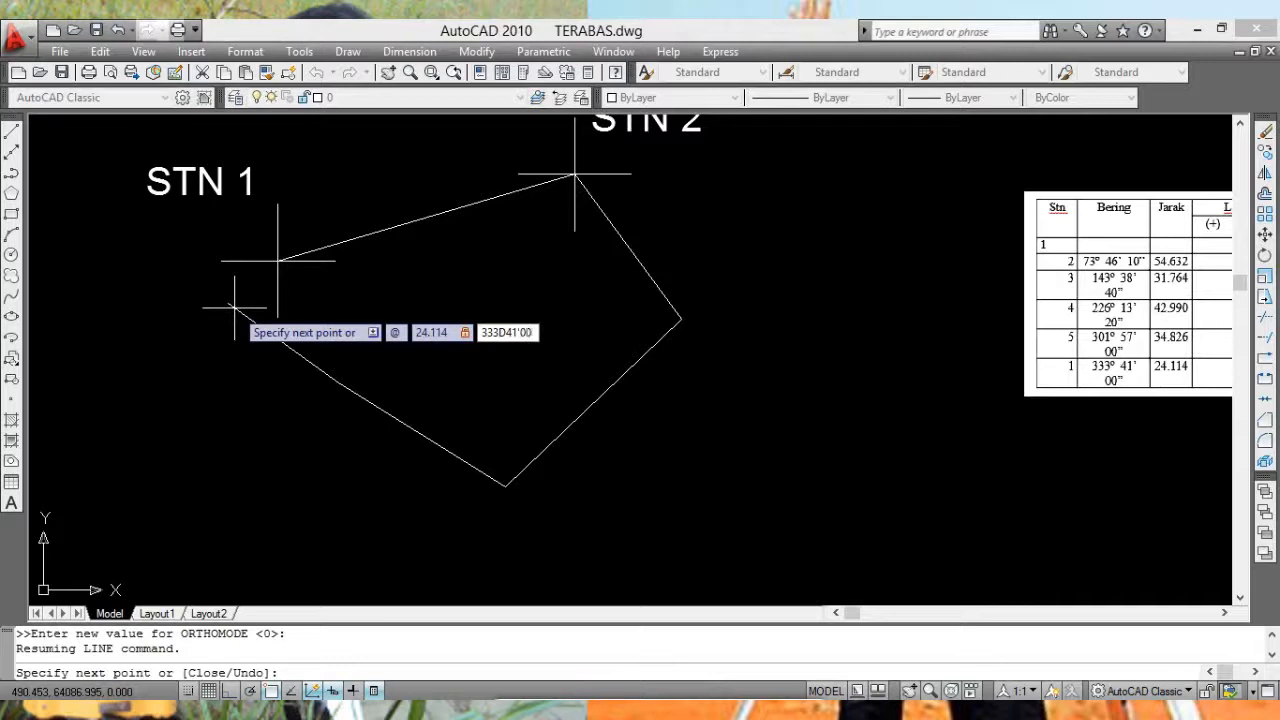
pyautogui.write('"')
pyautogui.press('Return')
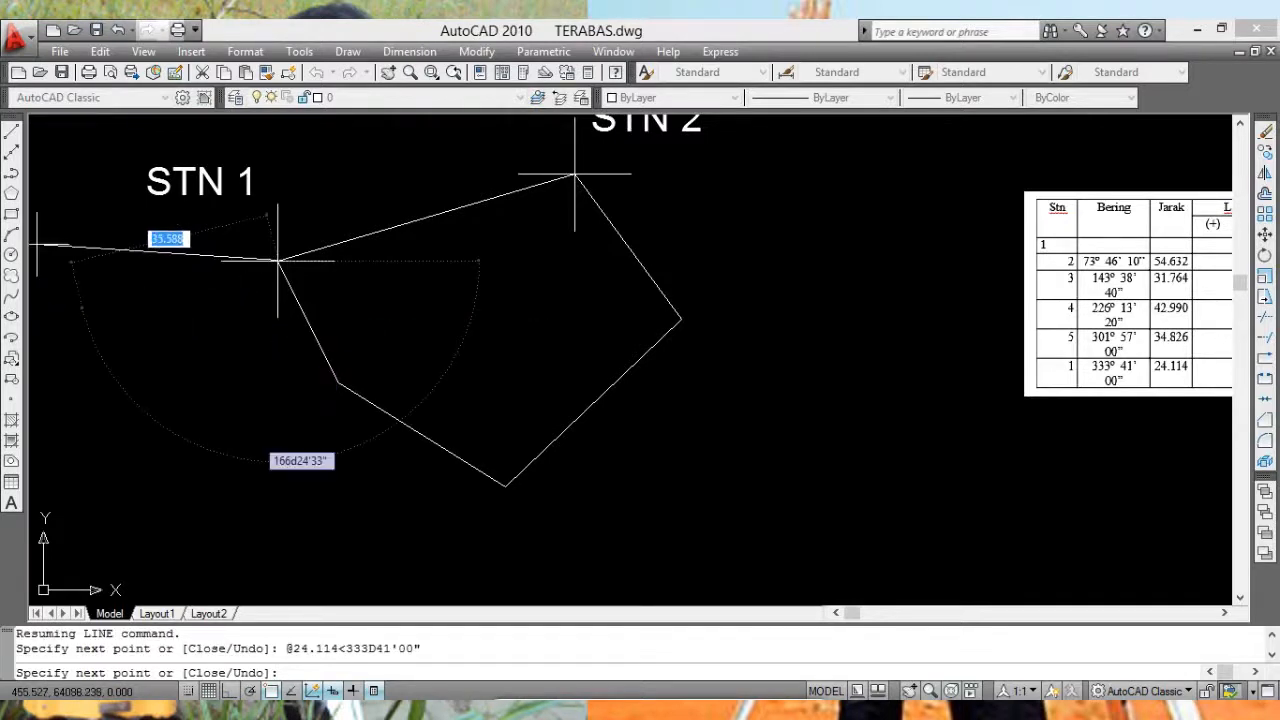
pyautogui.press('Return')
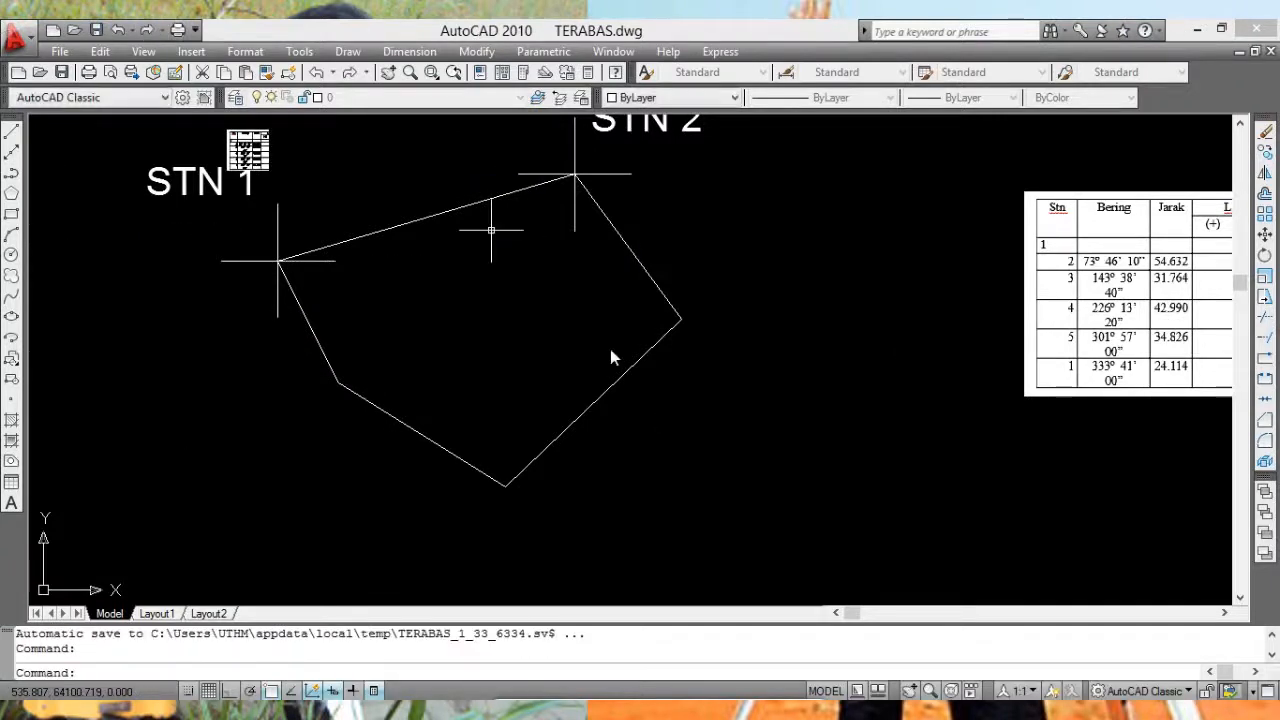
# Step: Copy the STN 2 cross from its center onto the three unmarked traverse corners at stations 3, 4 and 5
pyautogui.moveTo(491, 230); pyautogui.dragTo(687, 309, button='middle')
pyautogui.scroll(10, 522, 368)
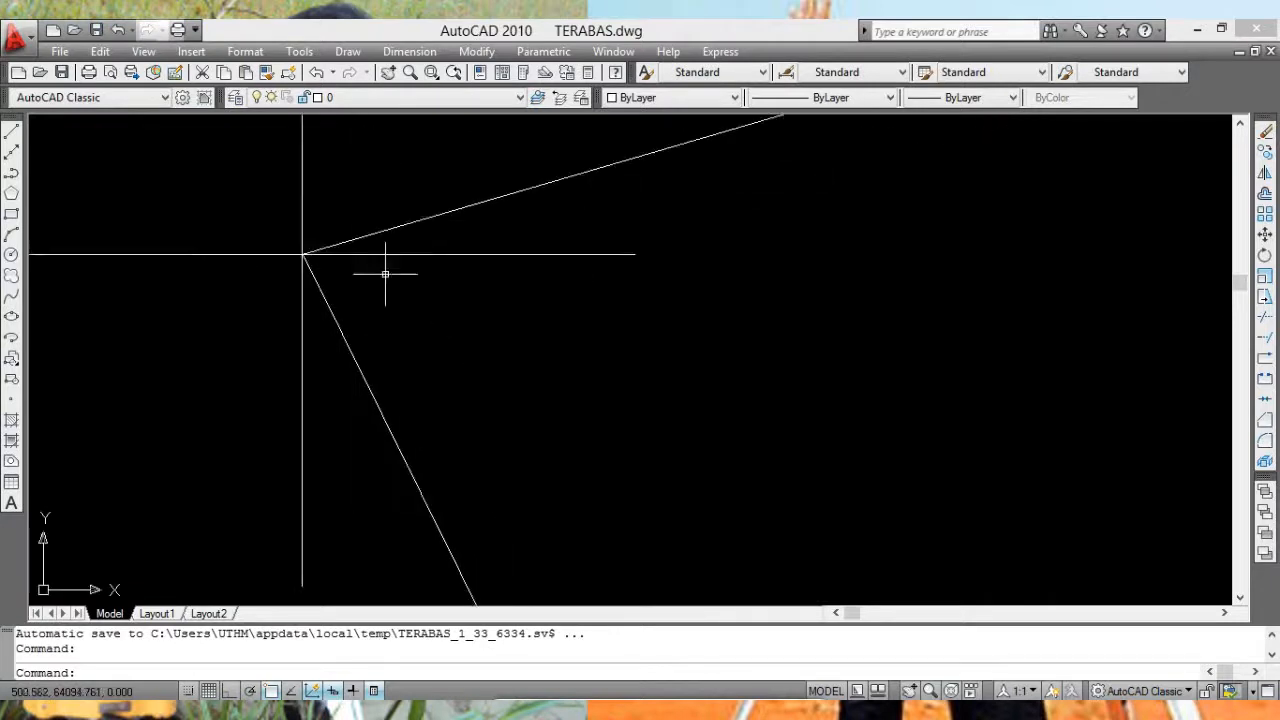
pyautogui.scroll(-3, 354, 263)
pyautogui.scroll(-8, 686, 354)
pyautogui.moveTo(796, 334)
pyautogui.mouseDown(button='middle')
pyautogui.moveTo(710, 333)
pyautogui.moveTo(637, 307)
pyautogui.mouseUp(button='middle')
pyautogui.scroll(3, 708, 332)
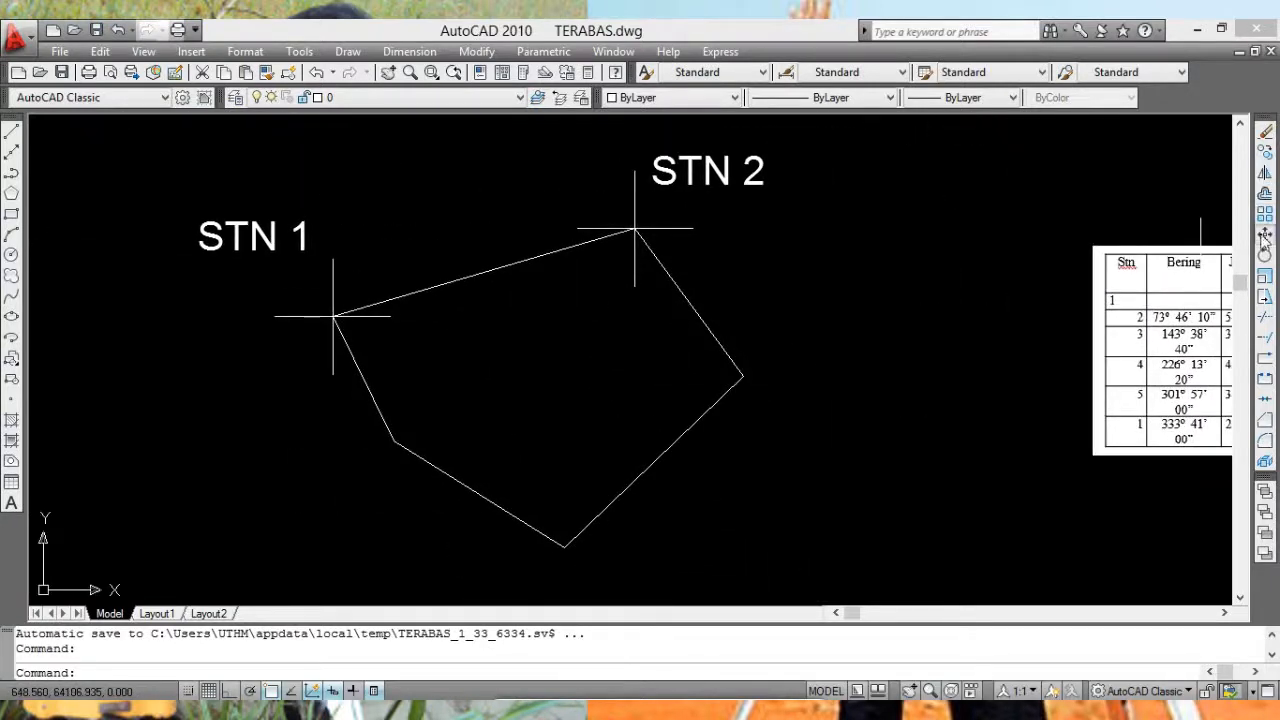
pyautogui.click(1265, 151)
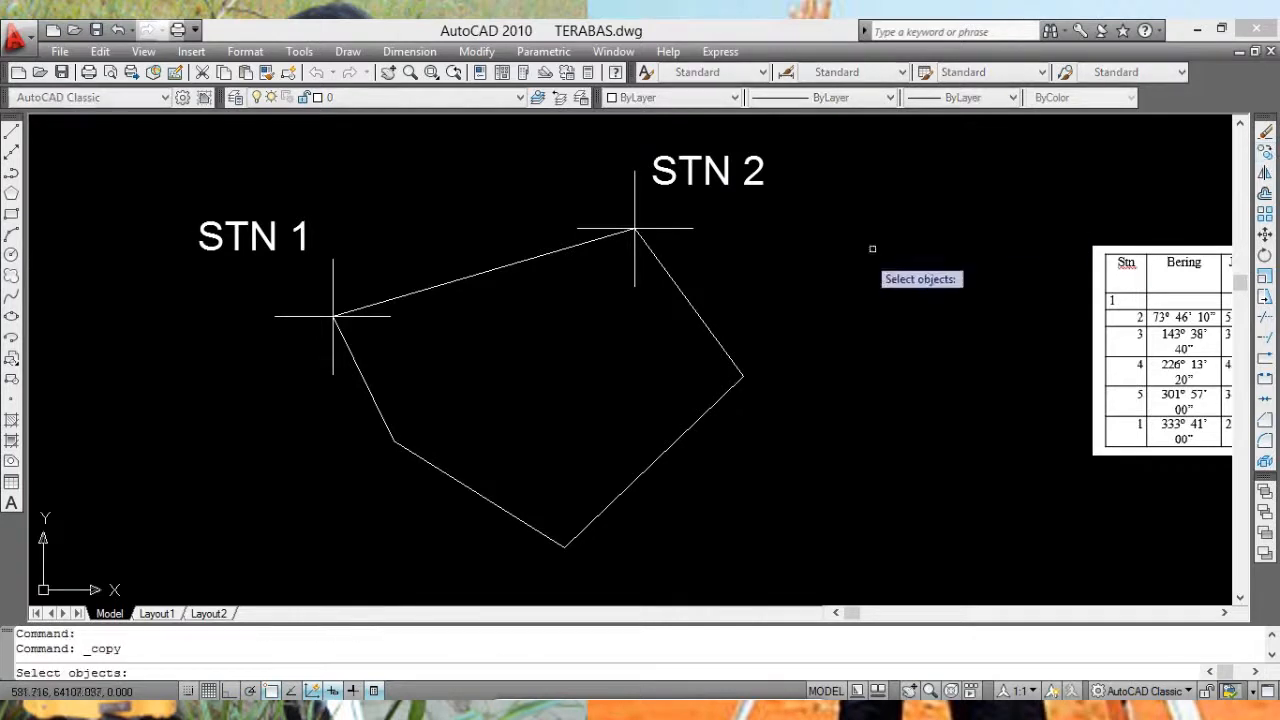
pyautogui.click(633, 206)
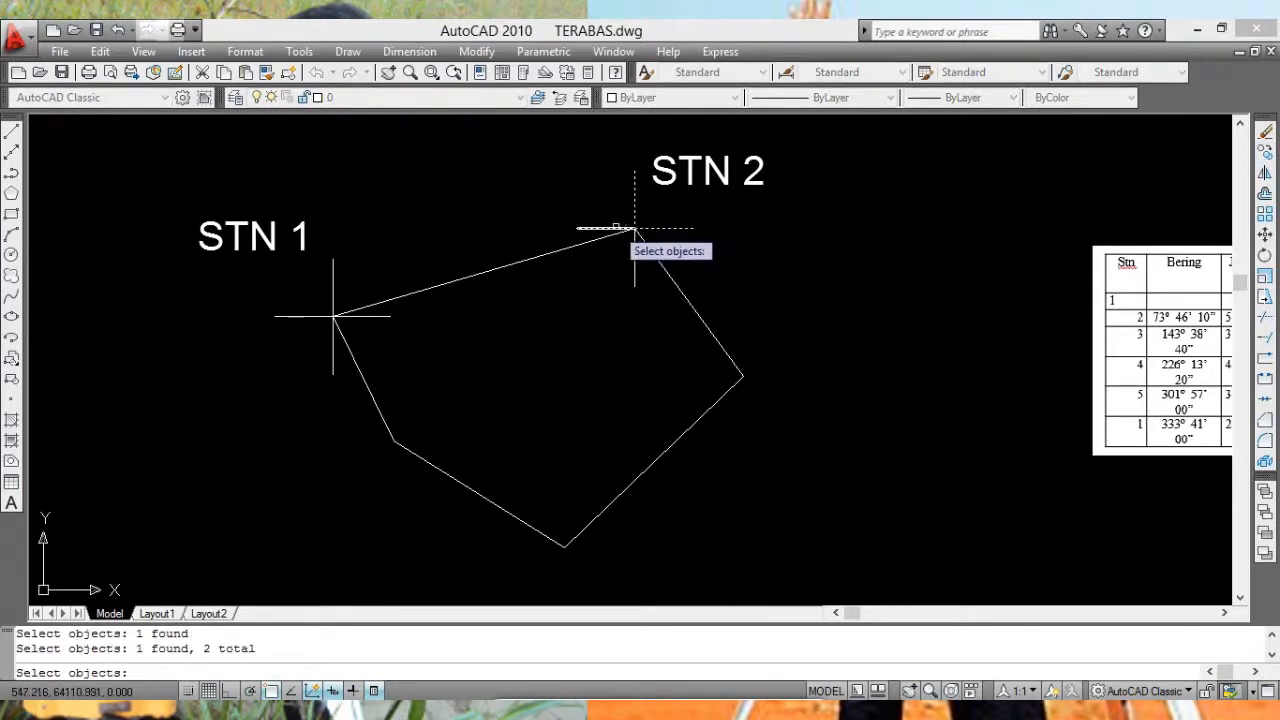
pyautogui.click(630, 229)
pyautogui.press('Return')
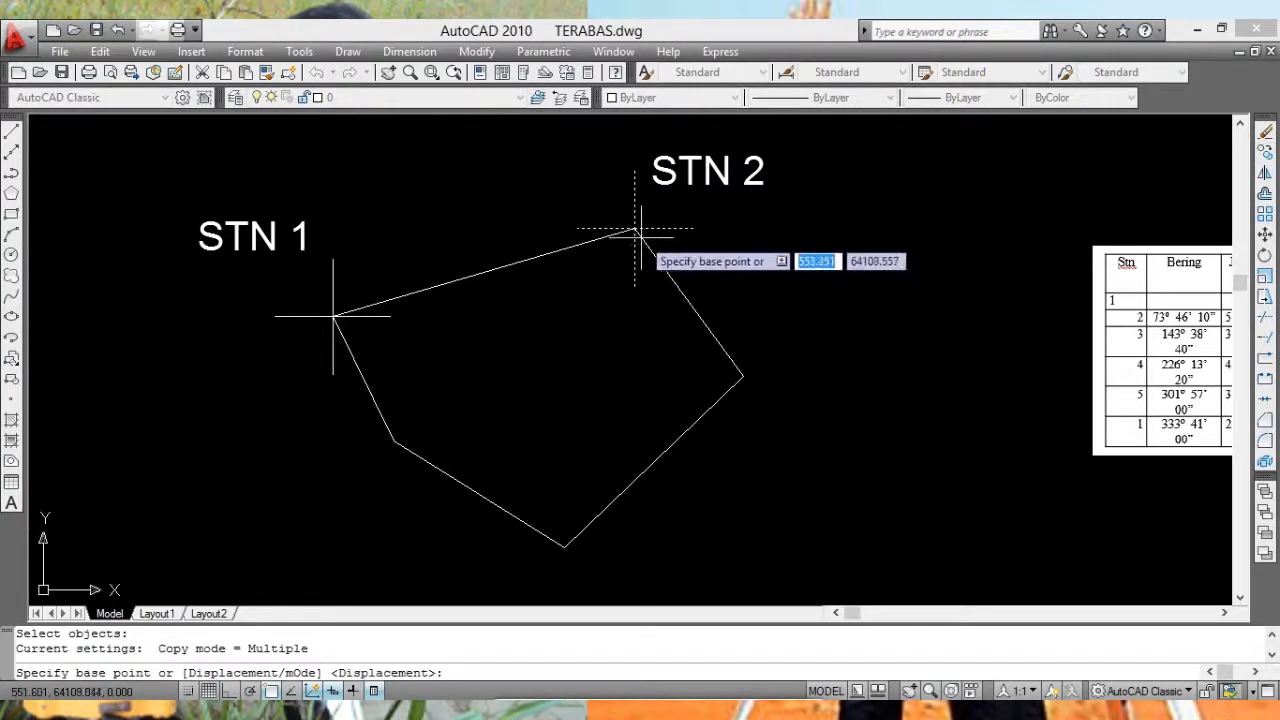
pyautogui.click(634, 230)
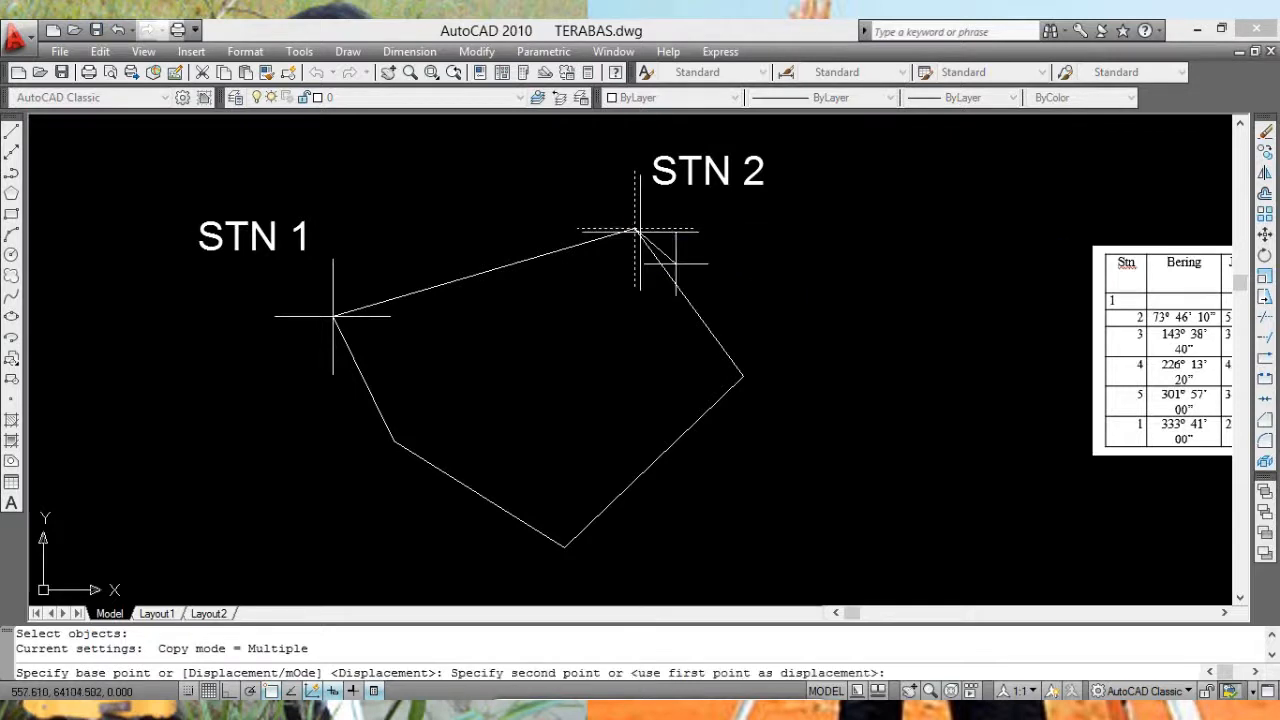
pyautogui.click(742, 376)
pyautogui.moveTo(526, 516); pyautogui.dragTo(541, 401, button='middle')
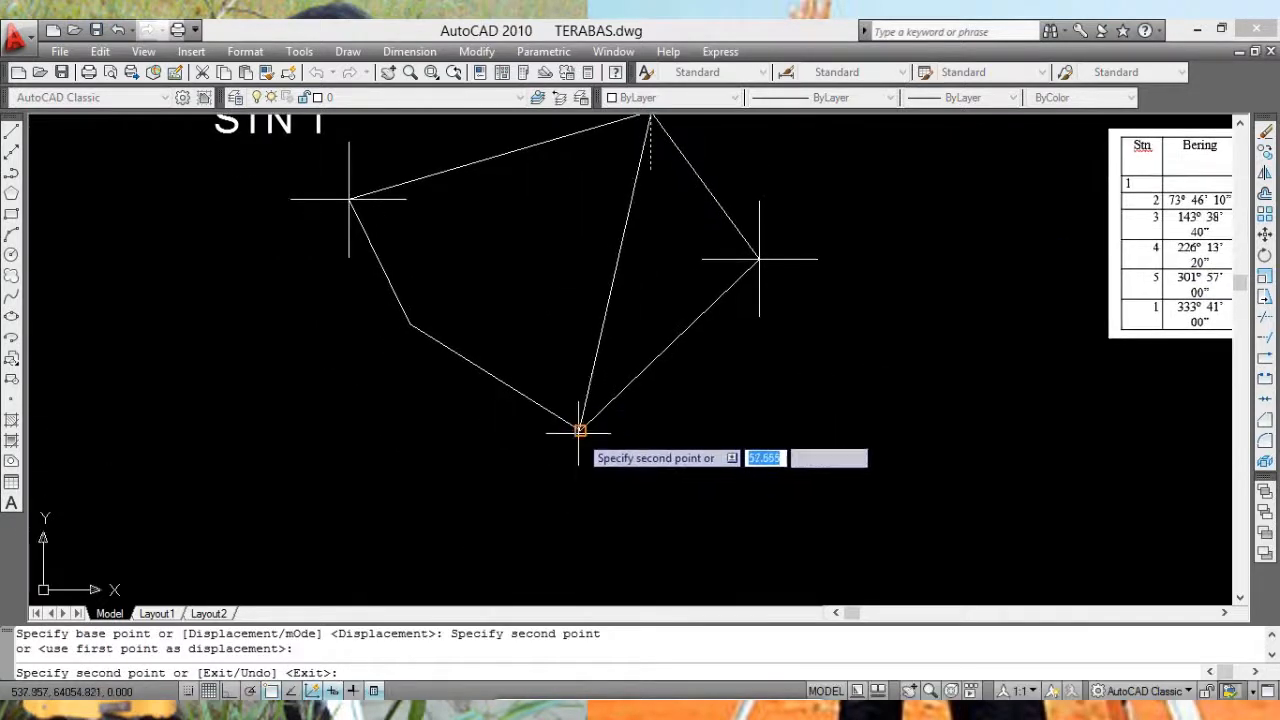
pyautogui.click(580, 430)
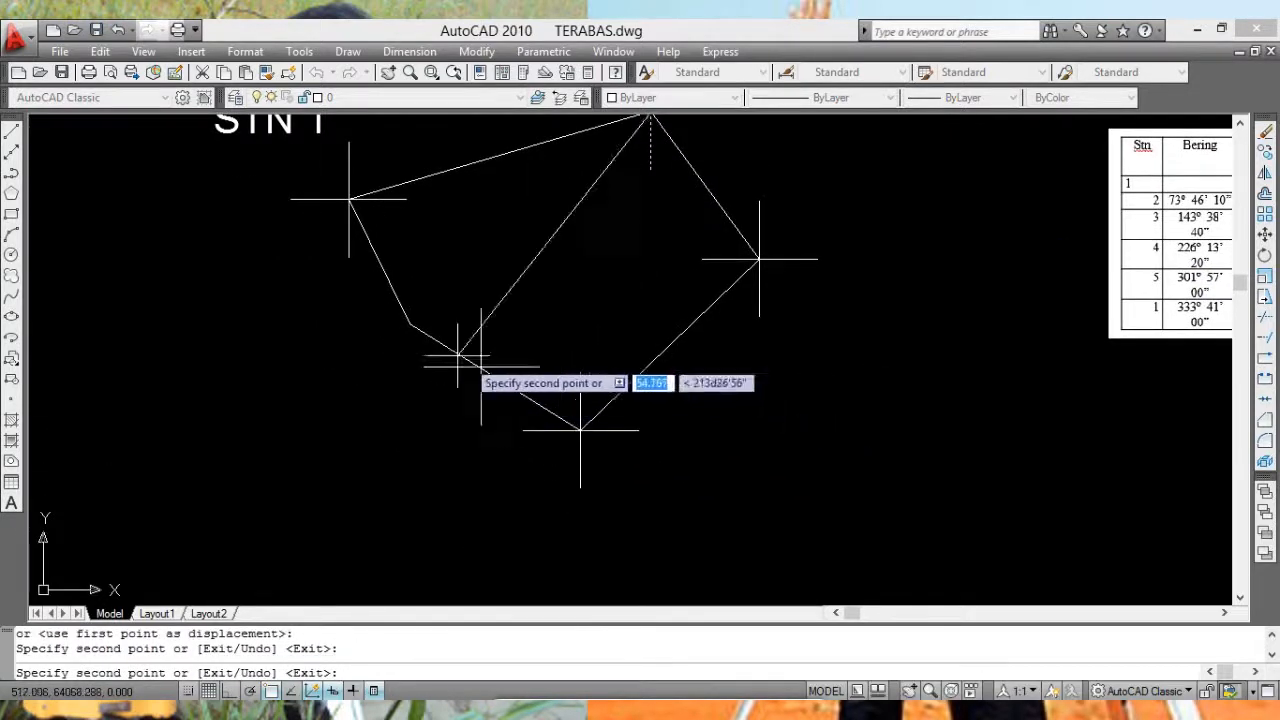
pyautogui.click(410, 323)
pyautogui.press('Escape')
# Step: Copy the STN 2 label beside the crosses of the third, fourth and fifth stations
pyautogui.scroll(-4, 535, 332)
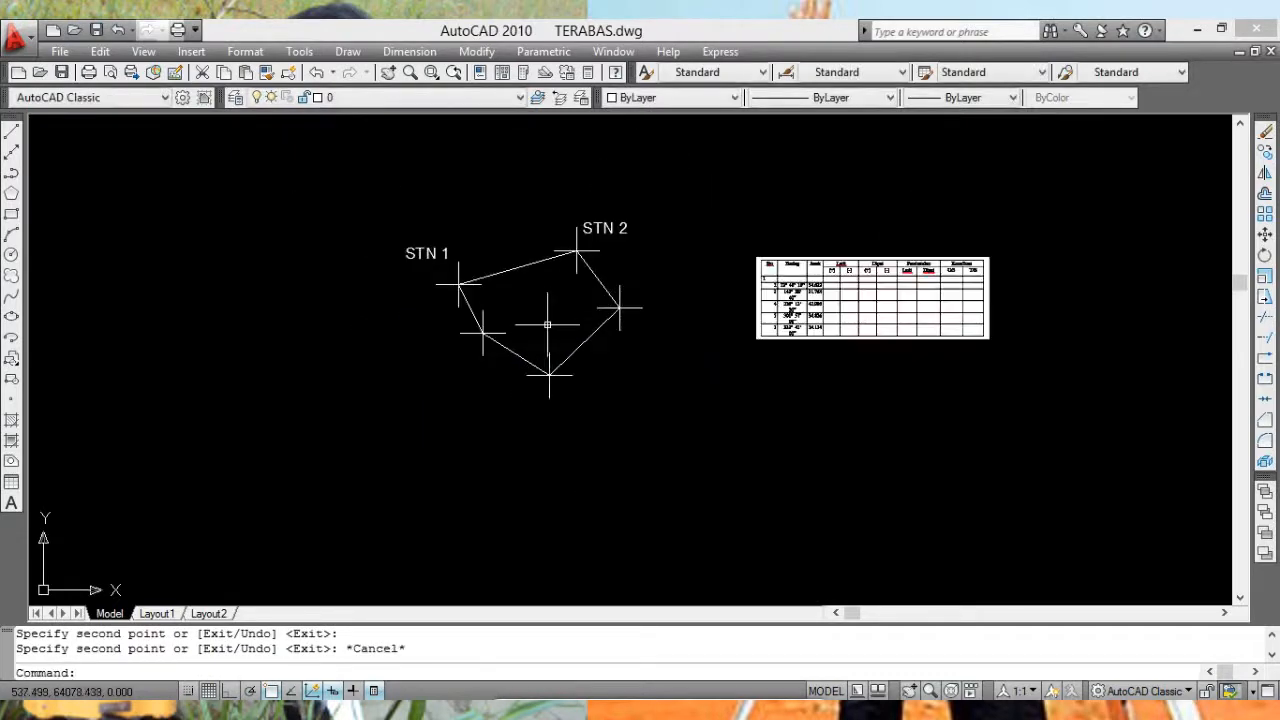
pyautogui.moveTo(542, 326)
pyautogui.mouseDown(button='middle')
pyautogui.moveTo(563, 368)
pyautogui.moveTo(563, 346)
pyautogui.mouseUp(button='middle')
pyautogui.scroll(3, 592, 367)
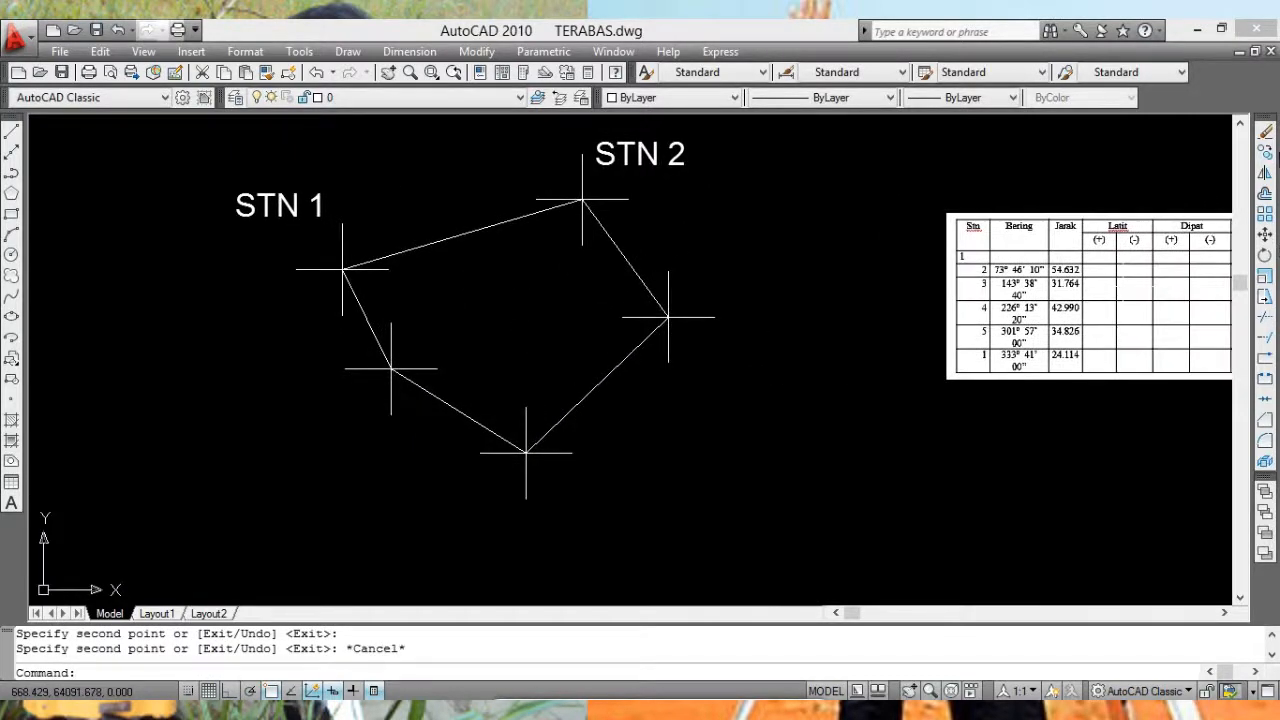
pyautogui.click(1265, 151)
pyautogui.click(682, 164)
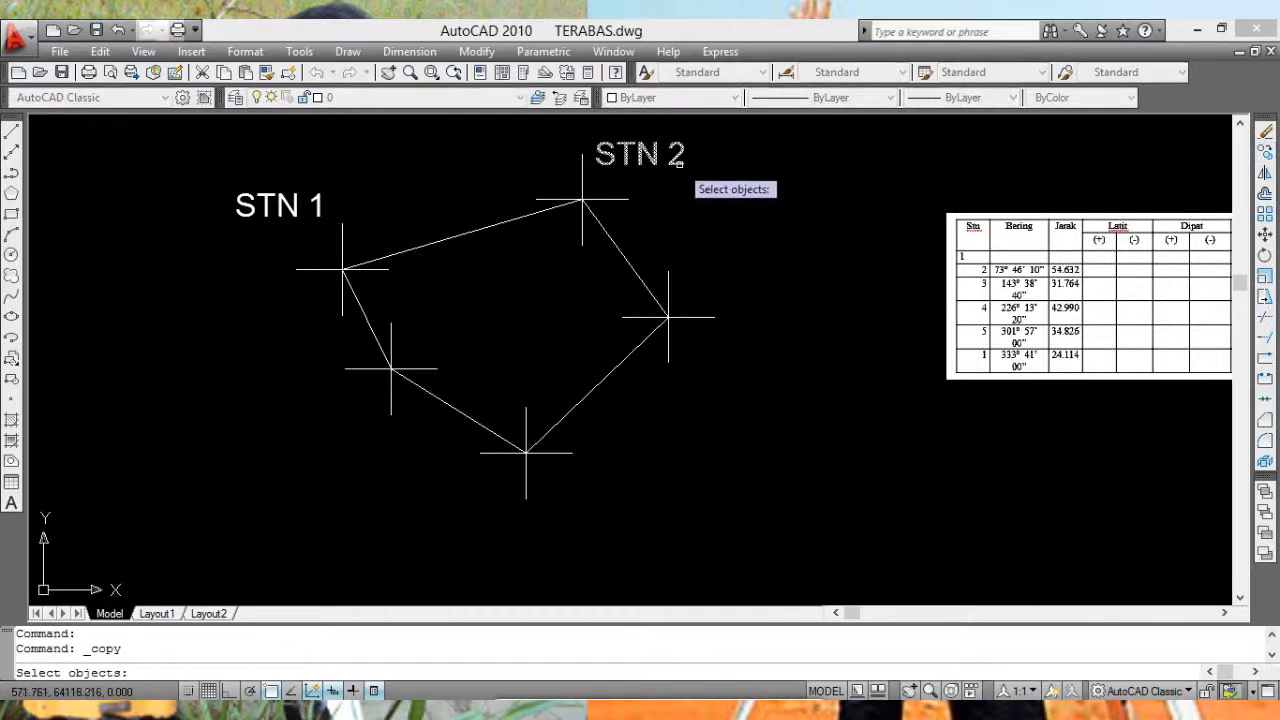
pyautogui.press('Return')
pyautogui.click(723, 166)
pyautogui.click(823, 352)
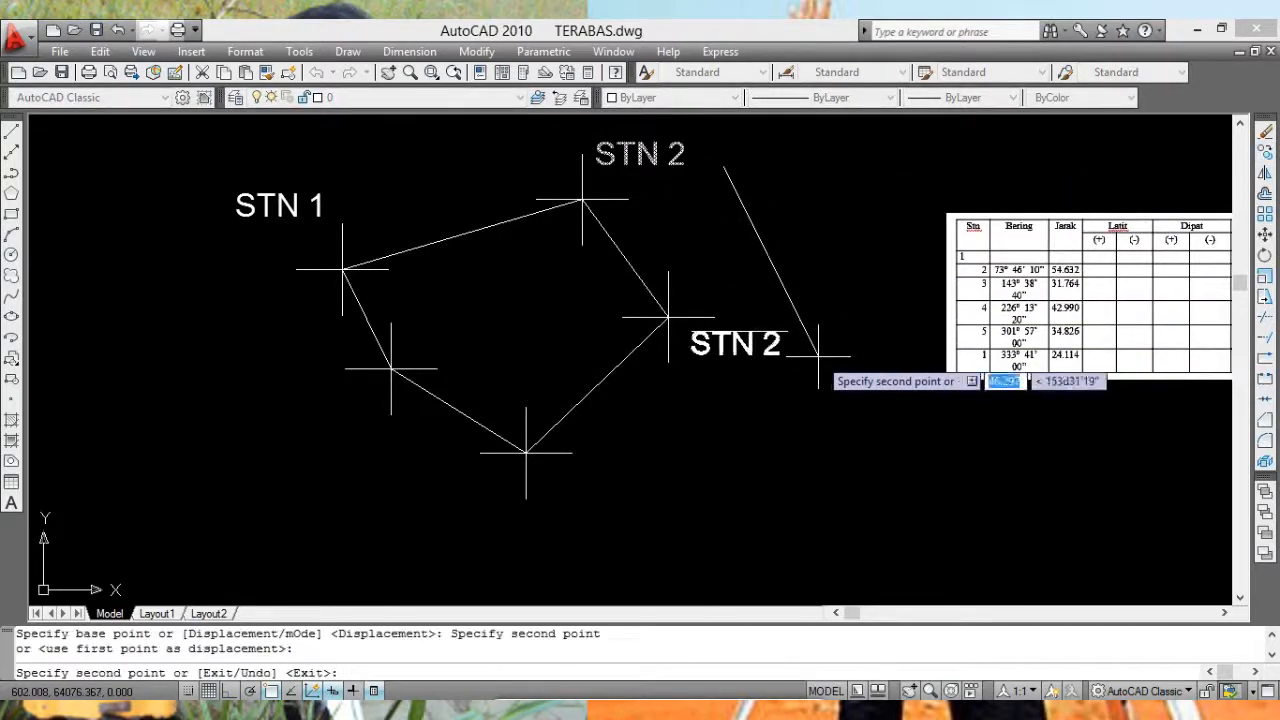
pyautogui.moveTo(736, 436); pyautogui.dragTo(804, 309, button='middle')
pyautogui.click(684, 410)
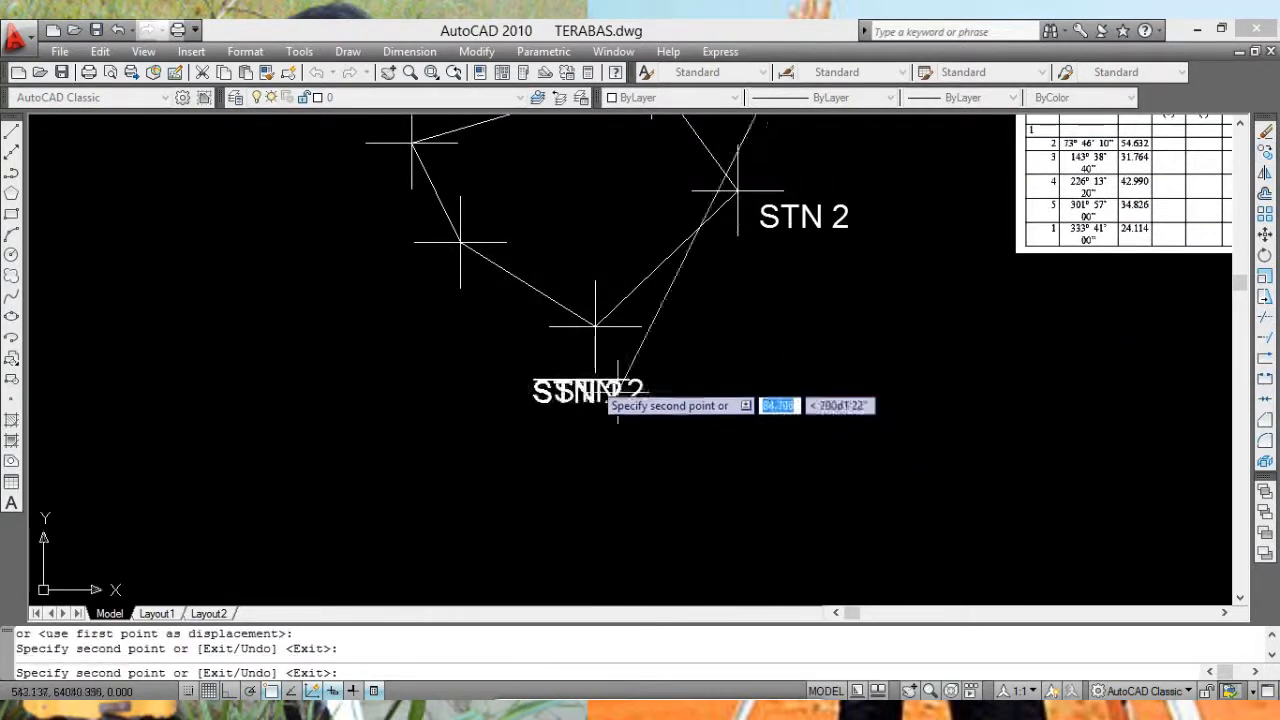
pyautogui.click(461, 287)
pyautogui.press('Escape')
# Step: Change the copied label at the eastern station to STN 3 and the one below the southern station to STN 4
pyautogui.moveTo(717, 257)
pyautogui.mouseDown(button='middle')
pyautogui.moveTo(717, 371)
pyautogui.moveTo(688, 410)
pyautogui.mouseUp(button='middle')
pyautogui.write('ED')
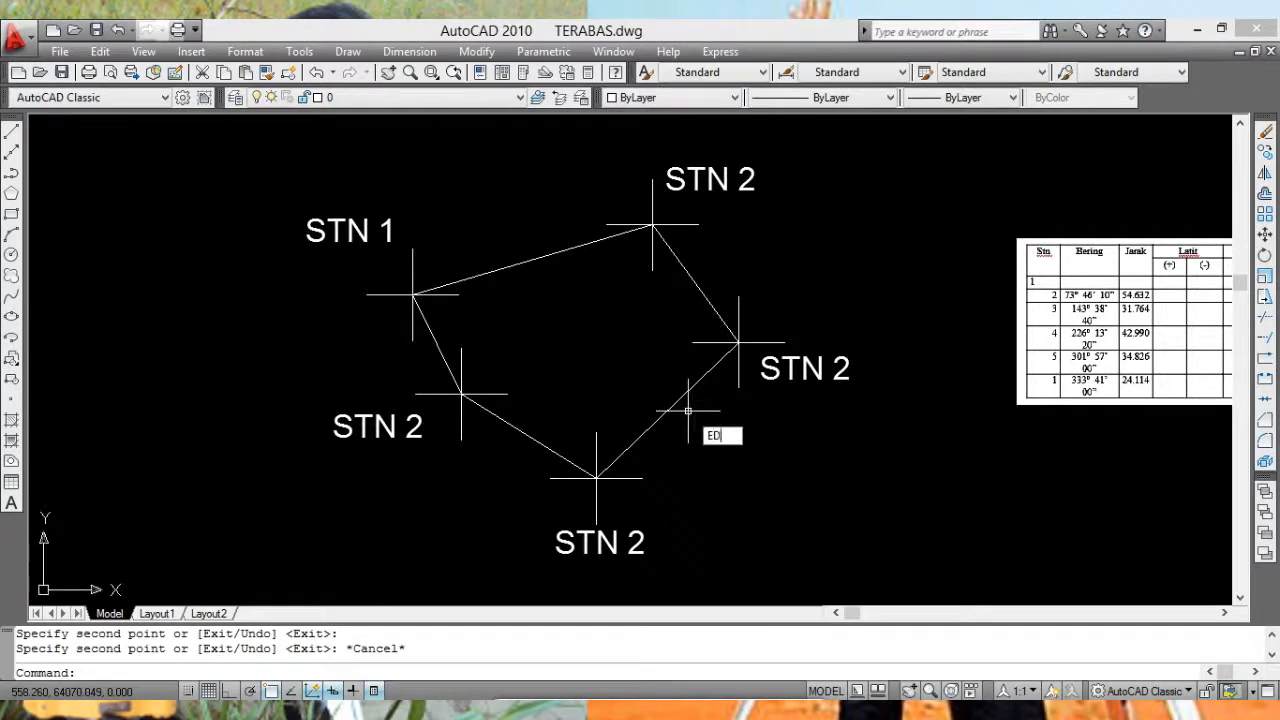
pyautogui.press('Return')
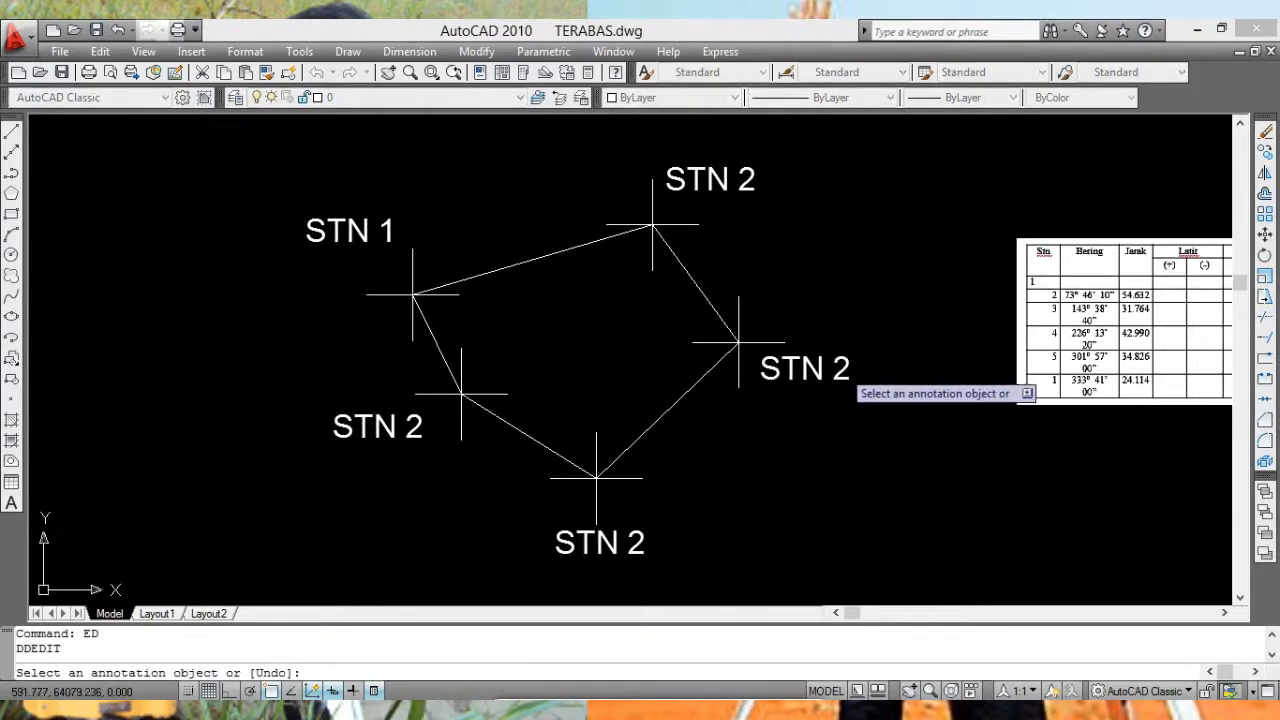
pyautogui.click(840, 370)
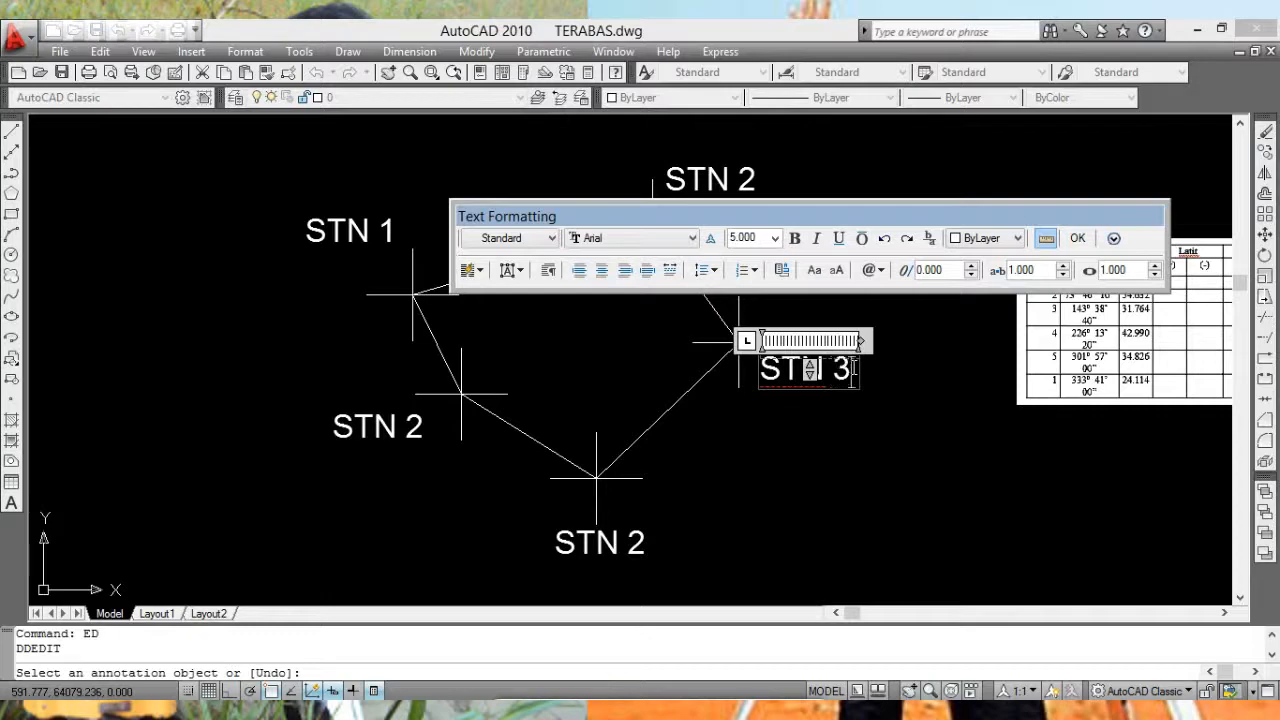
pyautogui.click(1076, 239)
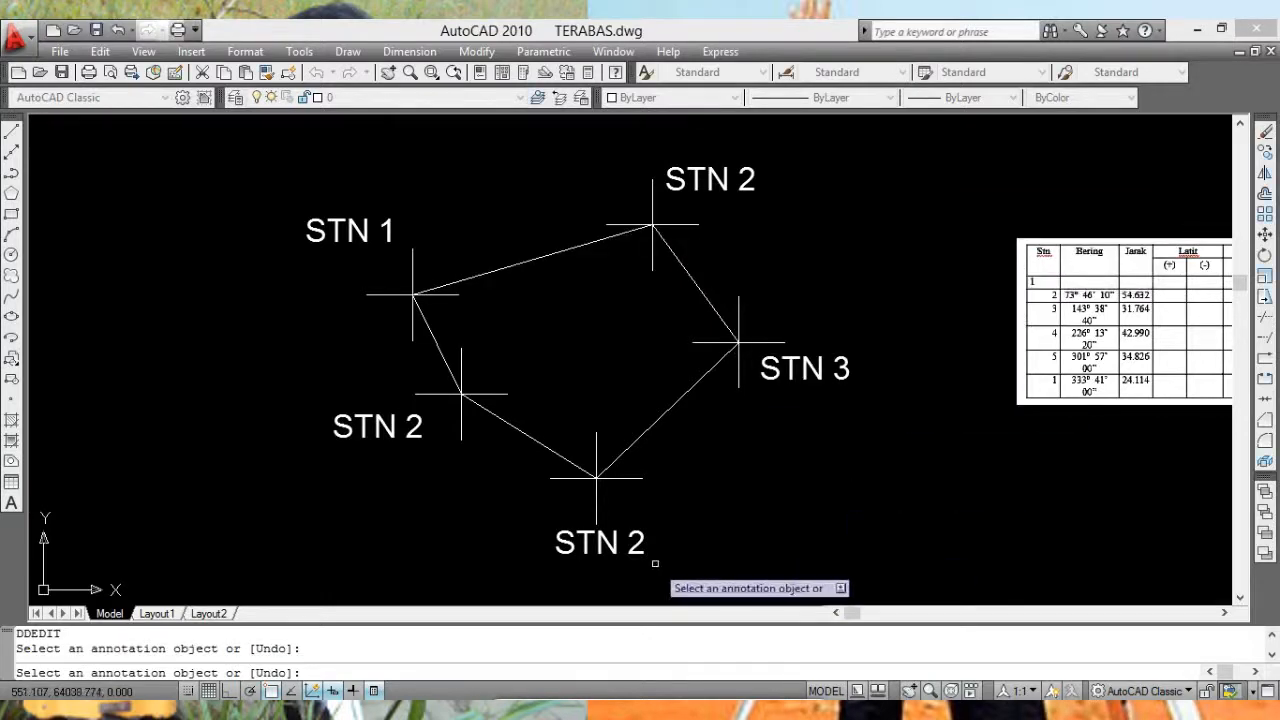
pyautogui.click(600, 543)
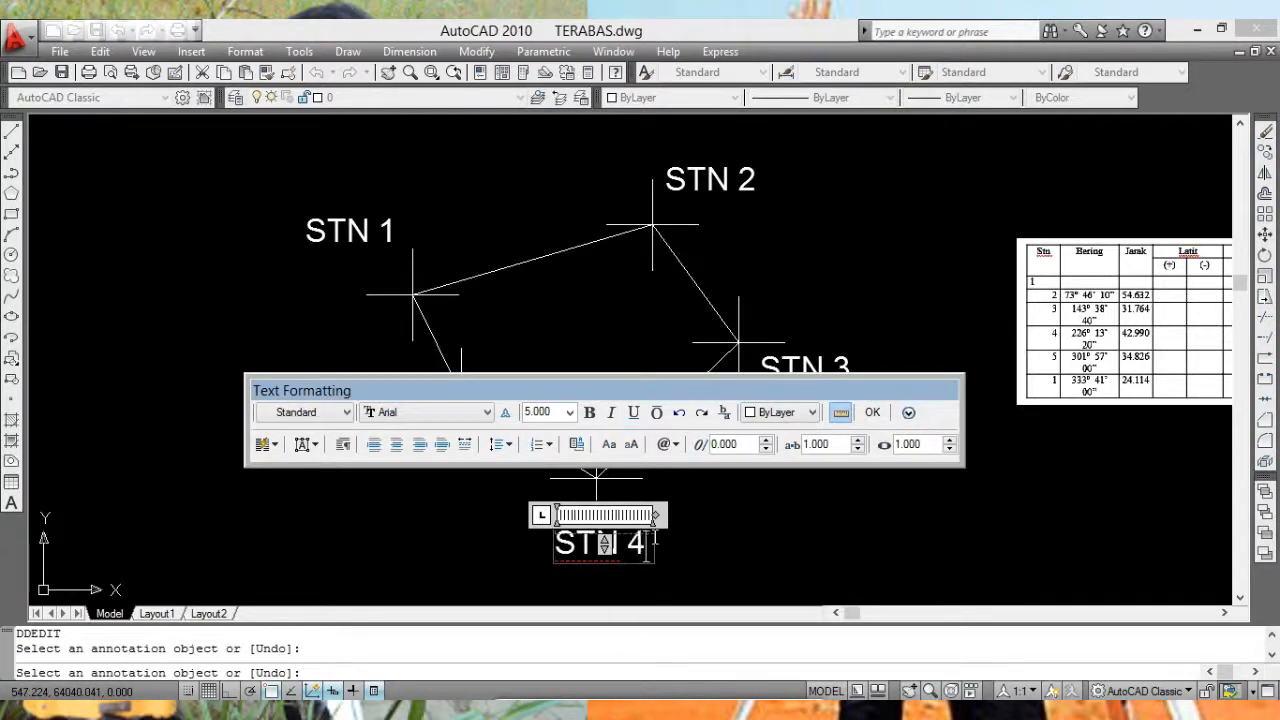
pyautogui.click(873, 414)
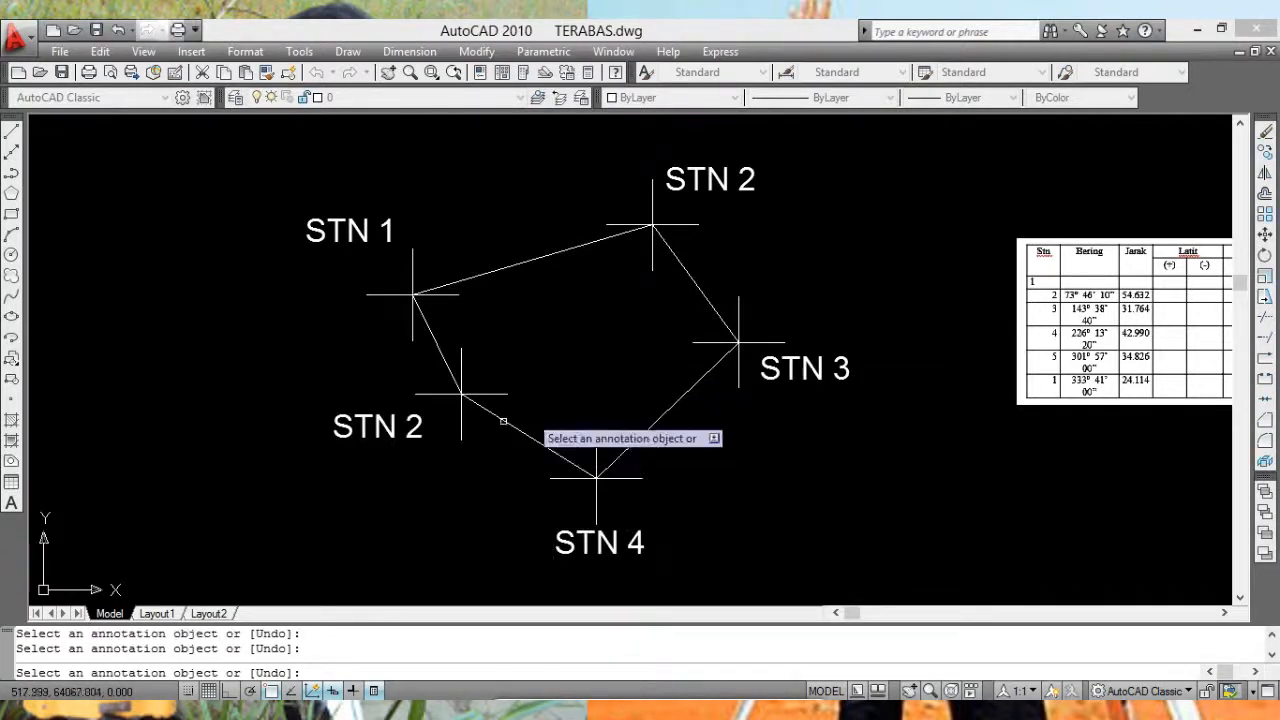
# Step: Change the copied label beside the station between STN 4 and STN 1 to STN 5 and set its text height to 3
pyautogui.click(428, 430)
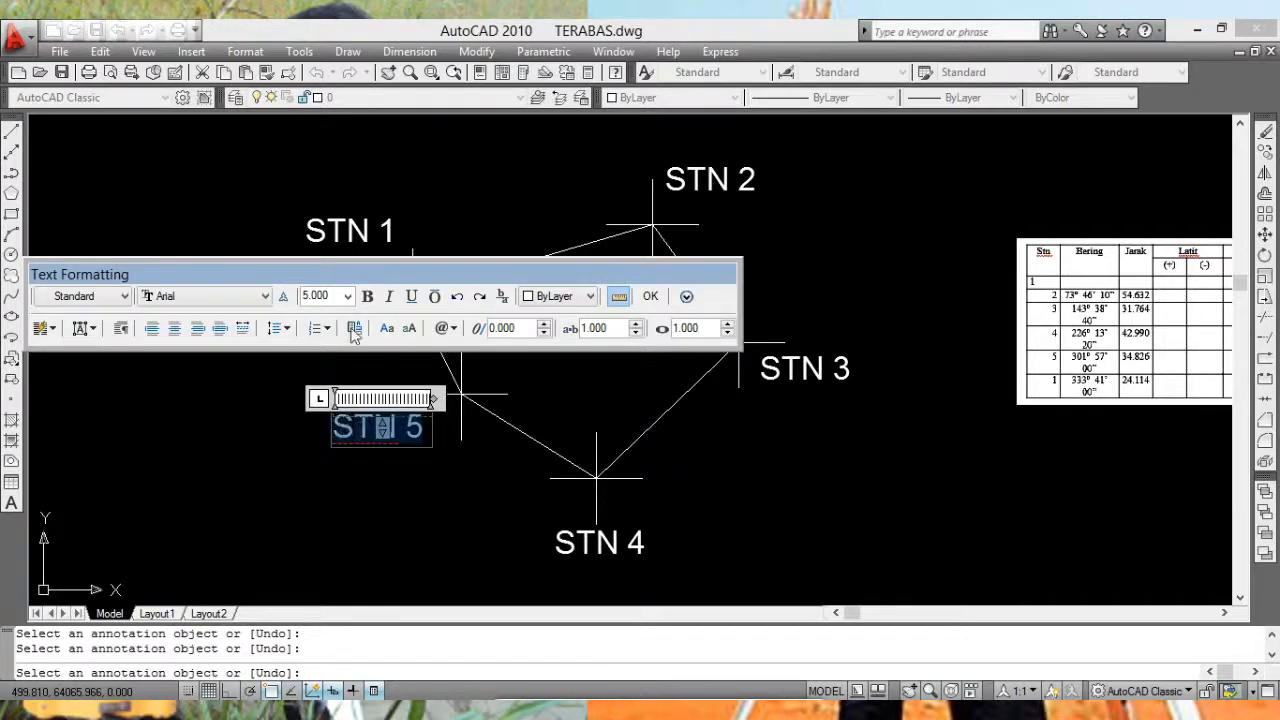
pyautogui.click(348, 296)
pyautogui.write('3')
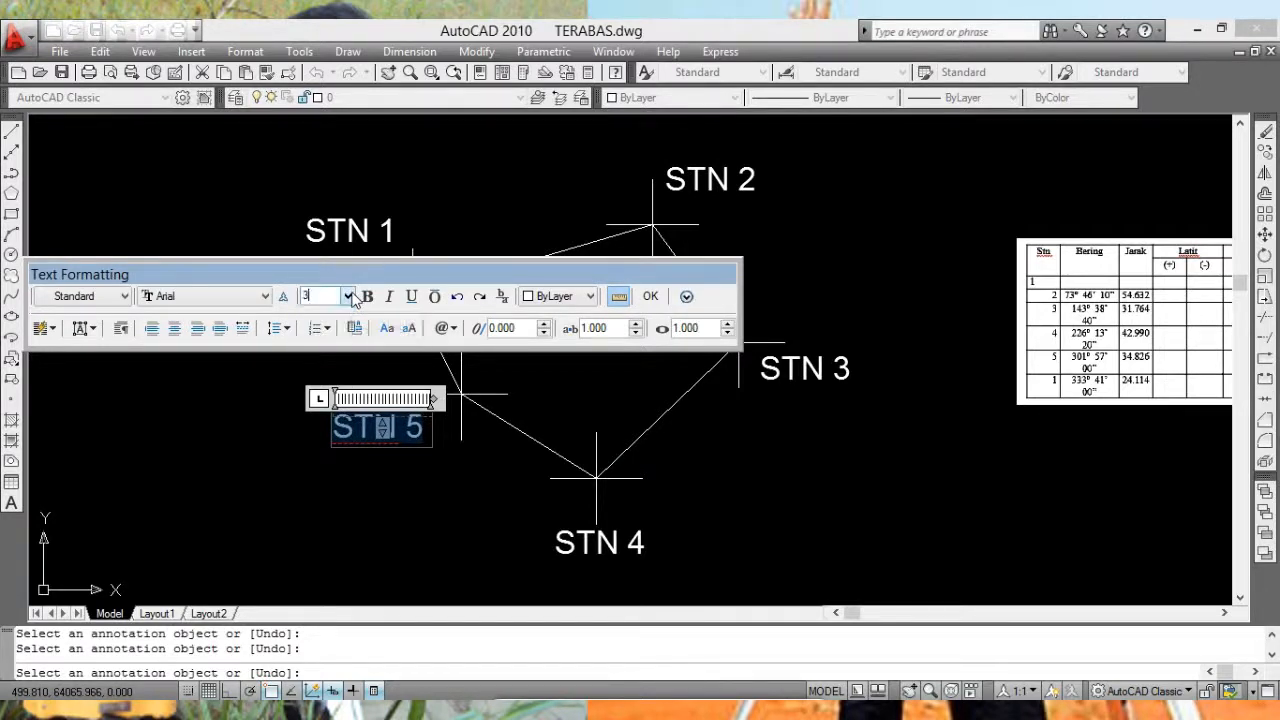
pyautogui.press('Return')
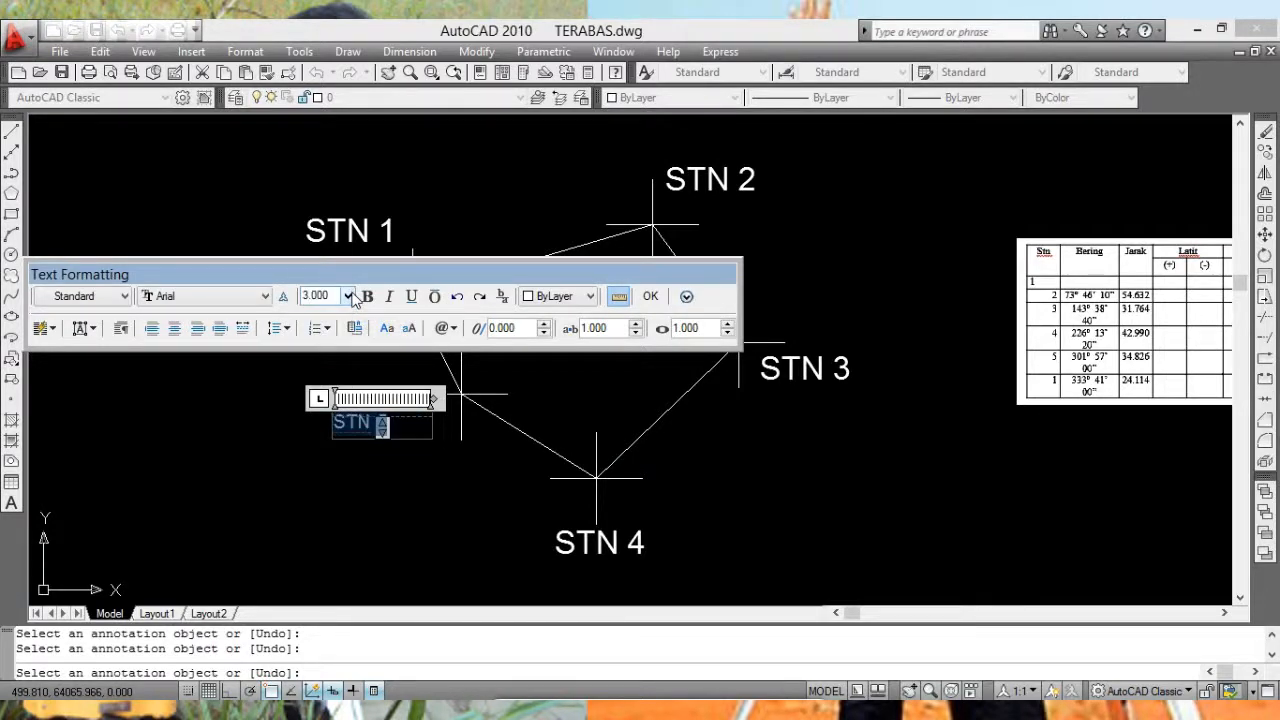
pyautogui.click(652, 296)
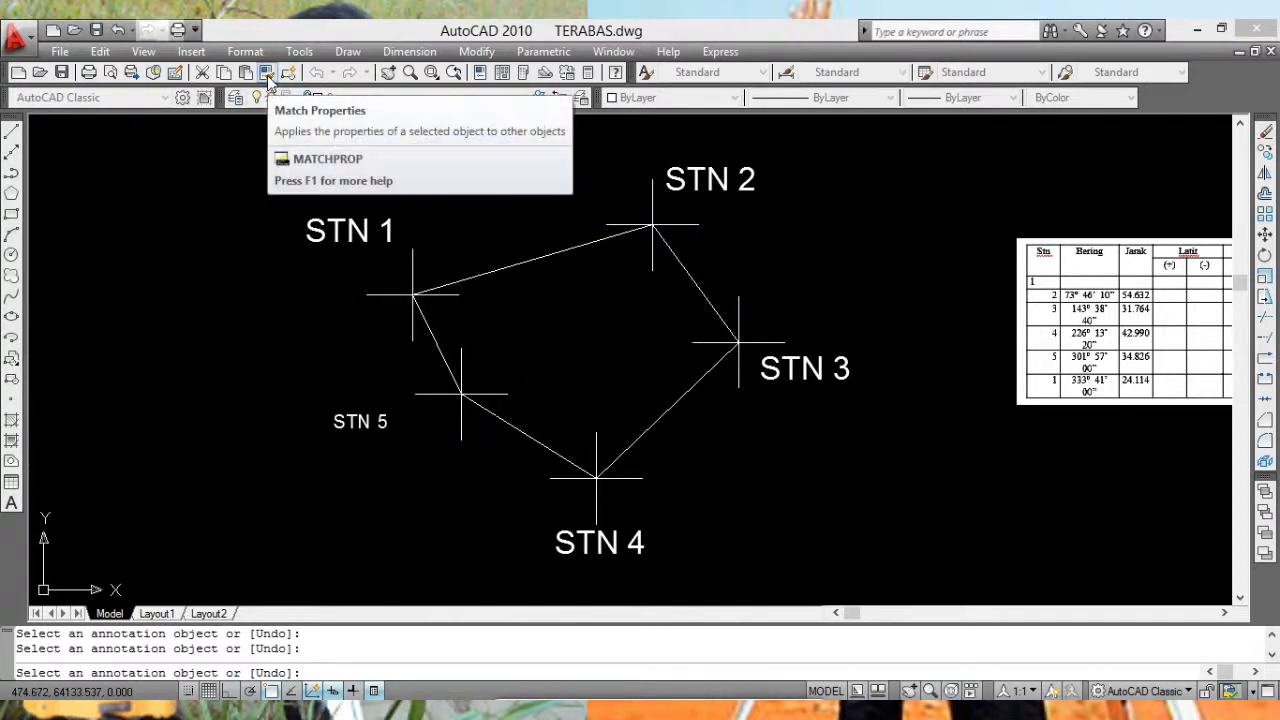
# Step: Try to match the STN 1 and STN 2 labels to the STN 5 label's properties, and undo the label edits
pyautogui.click(268, 78)
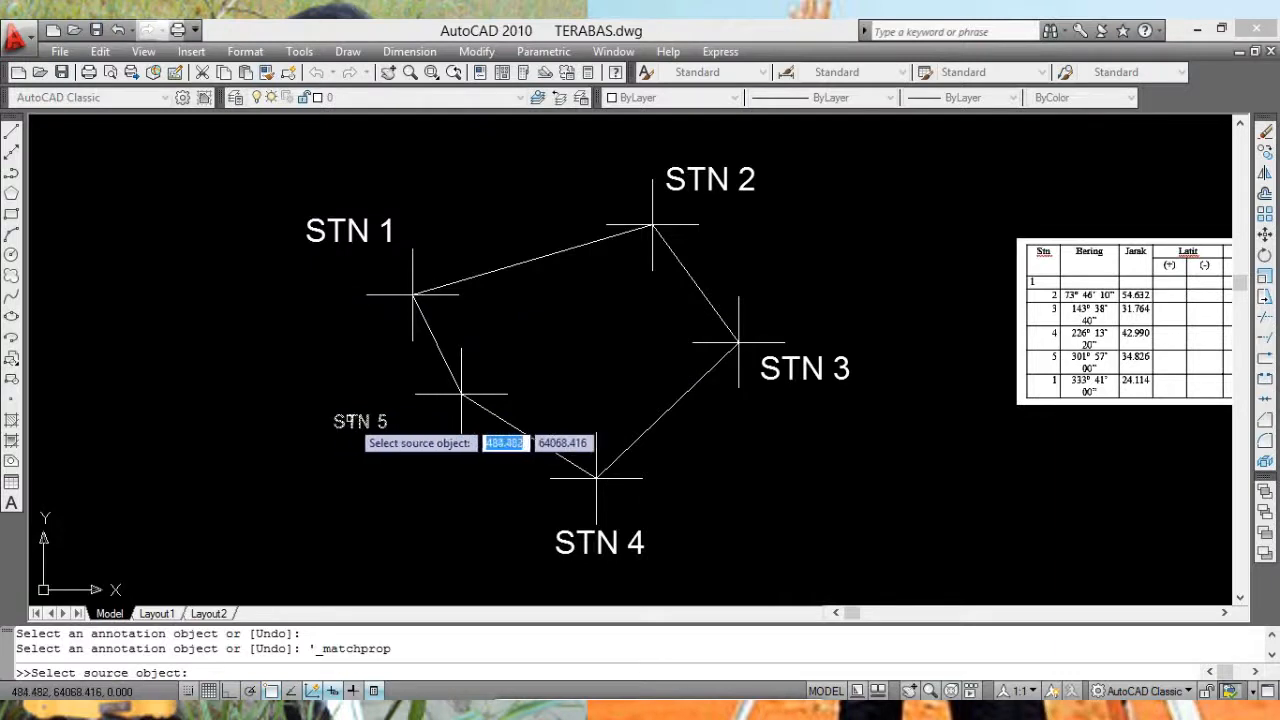
pyautogui.click(360, 422)
pyautogui.click(385, 238)
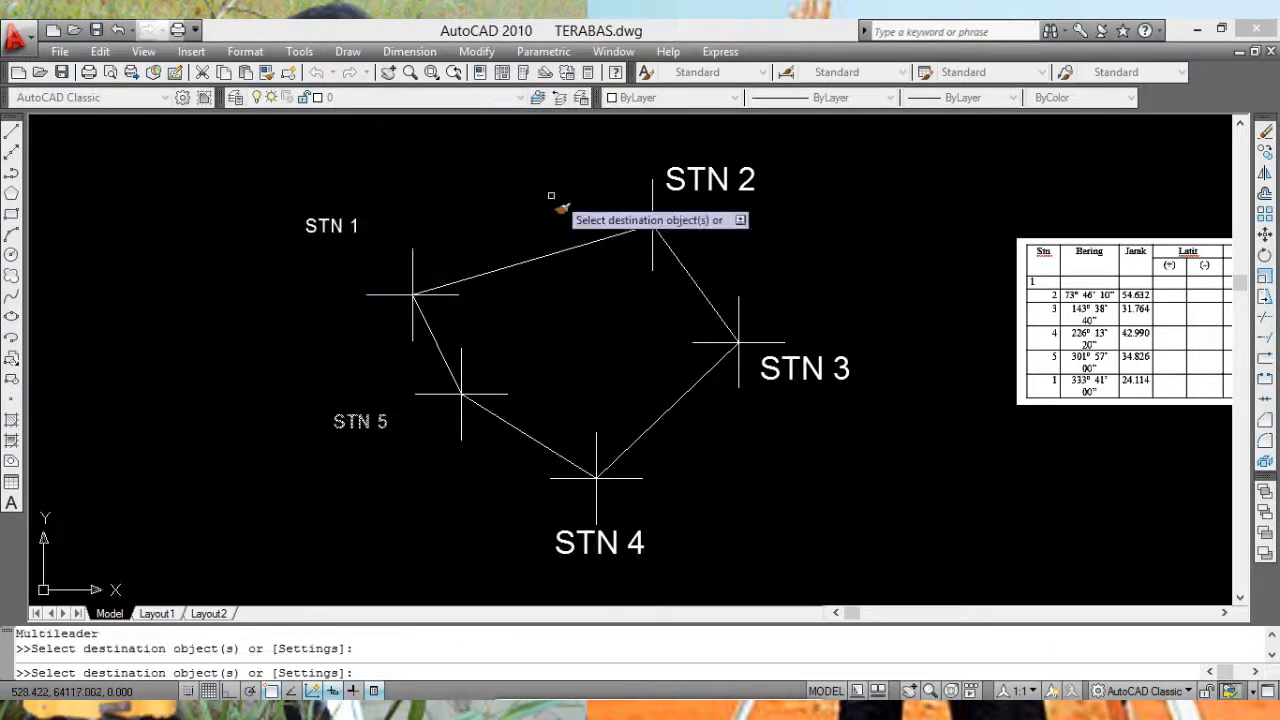
pyautogui.click(716, 208)
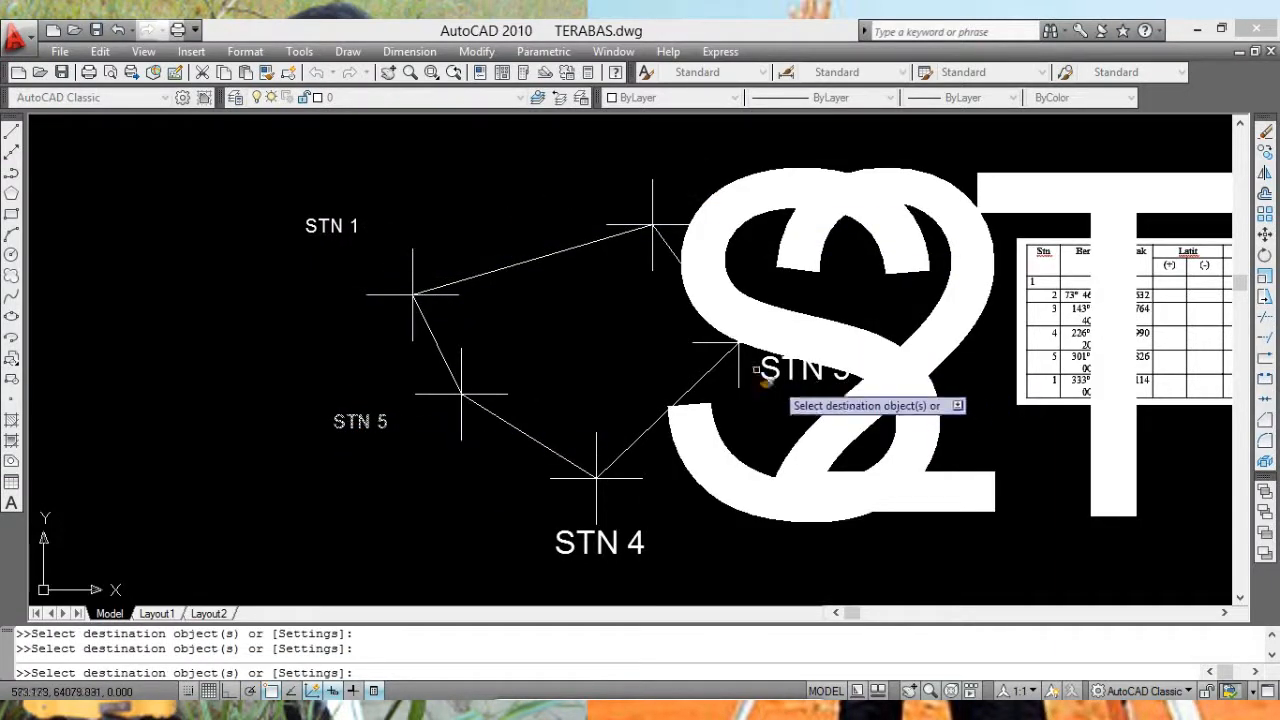
pyautogui.press('Escape')
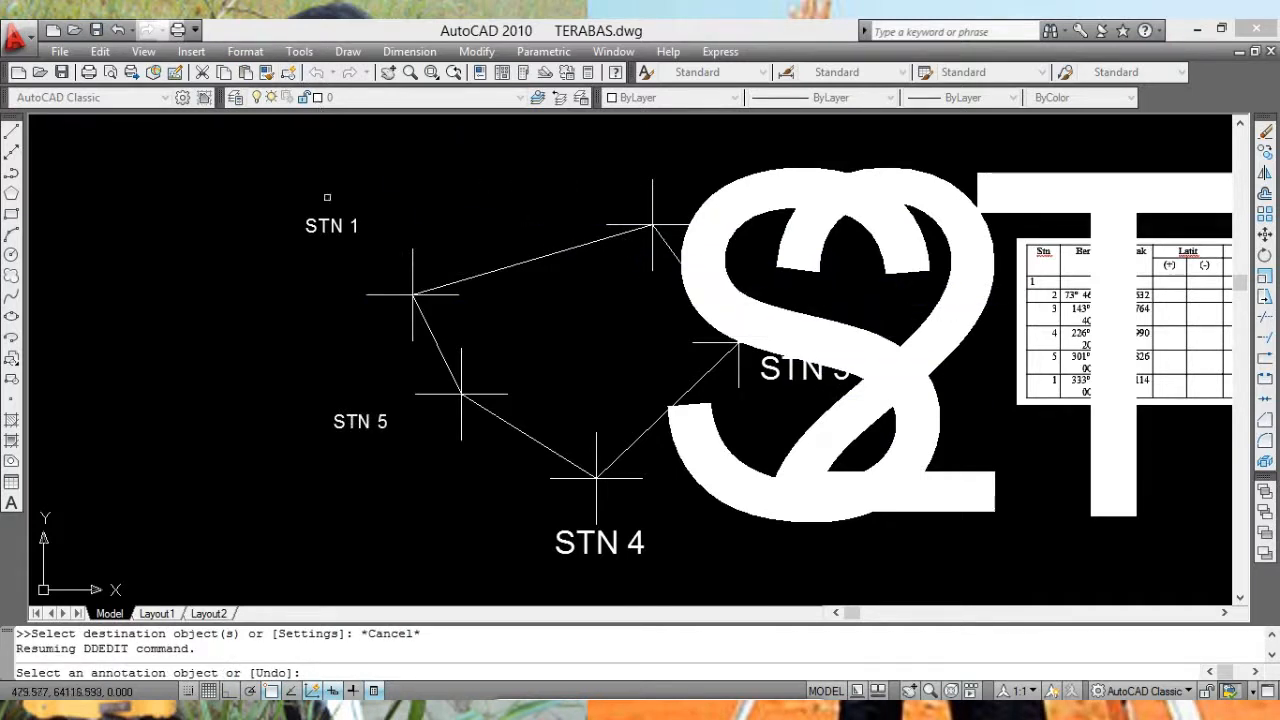
pyautogui.press('Escape')
pyautogui.click(315, 74)
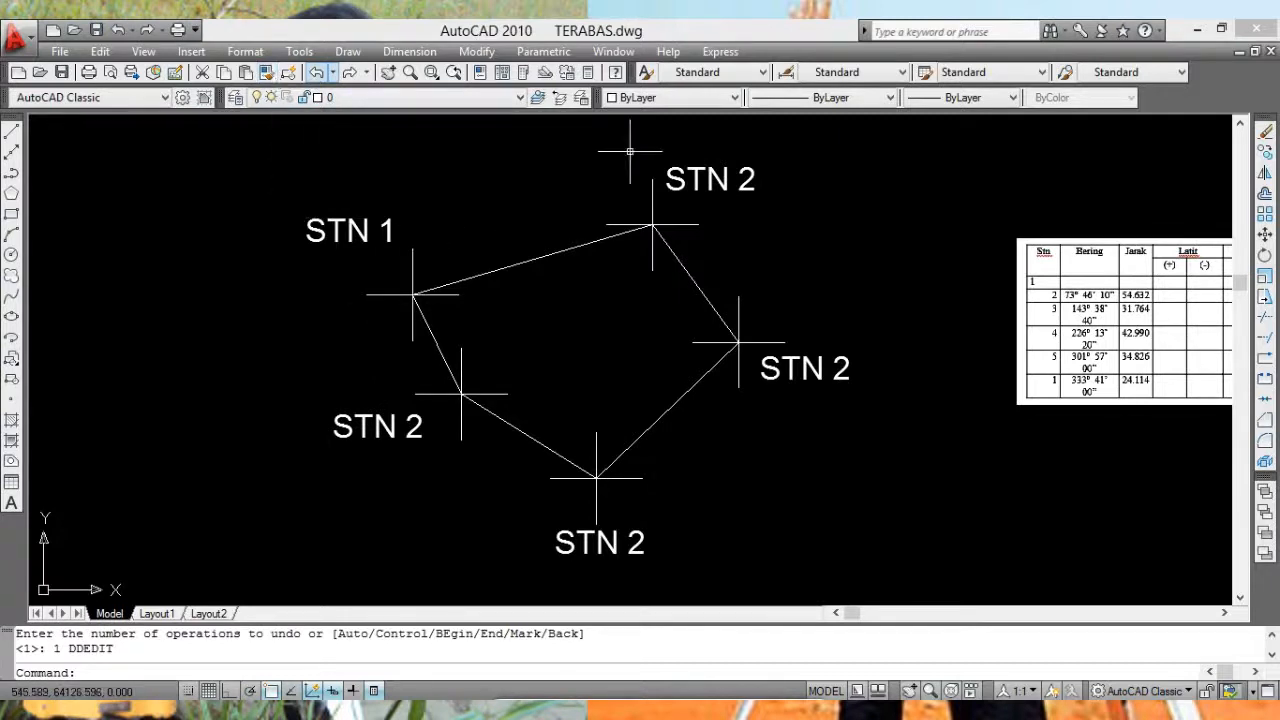
# Step: Set the text height of the STN 2 label at the uppermost station to 3
pyautogui.press('Return')
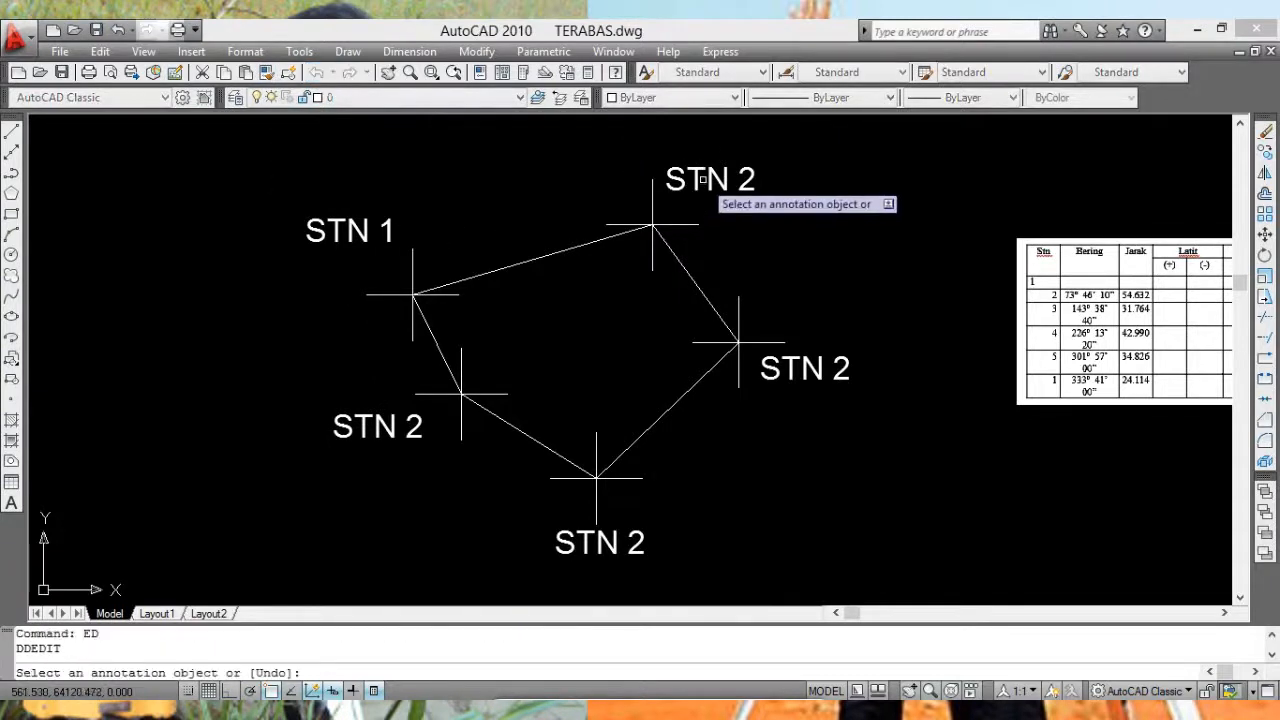
pyautogui.click(702, 183)
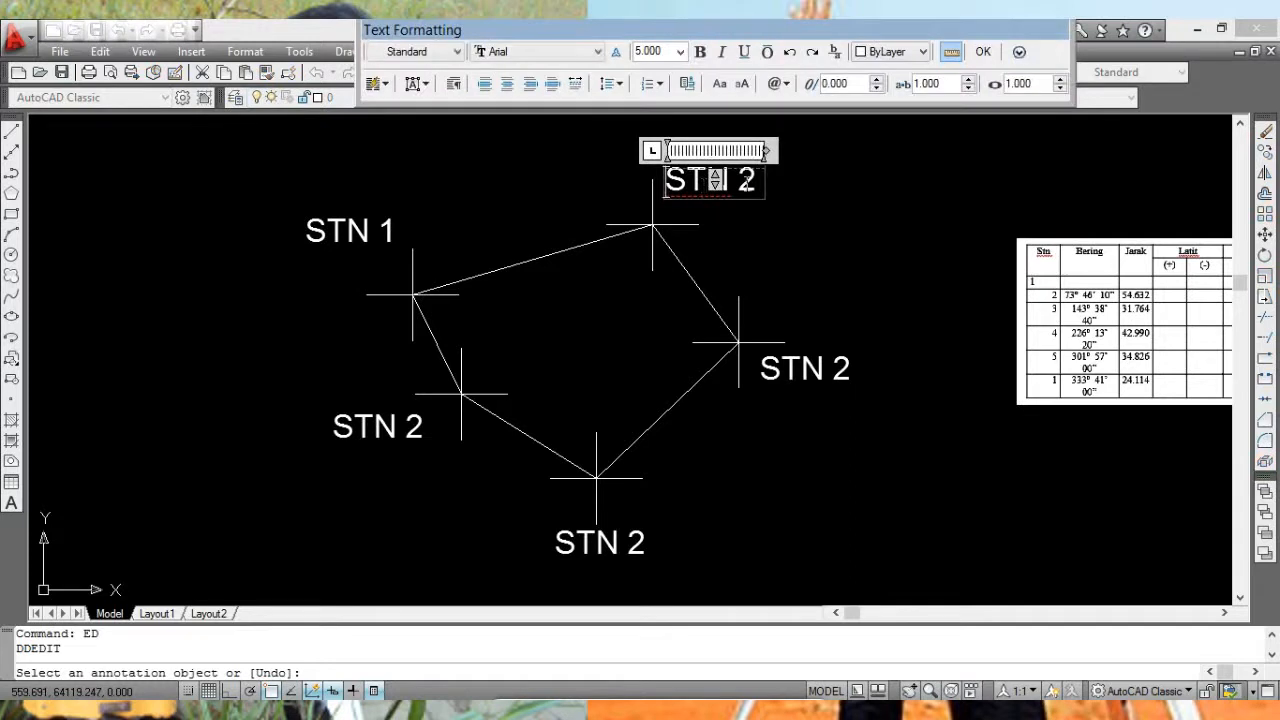
pyautogui.moveTo(757, 185); pyautogui.dragTo(667, 180)
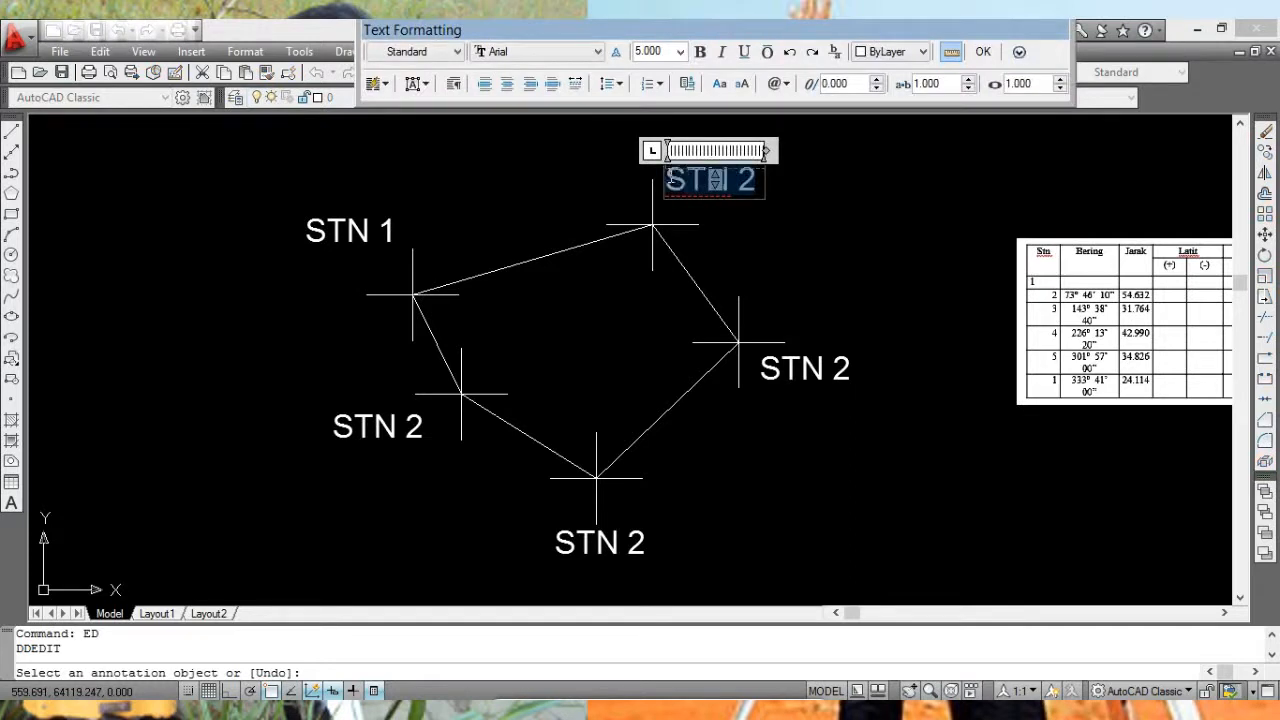
pyautogui.click(680, 52)
pyautogui.click(658, 68)
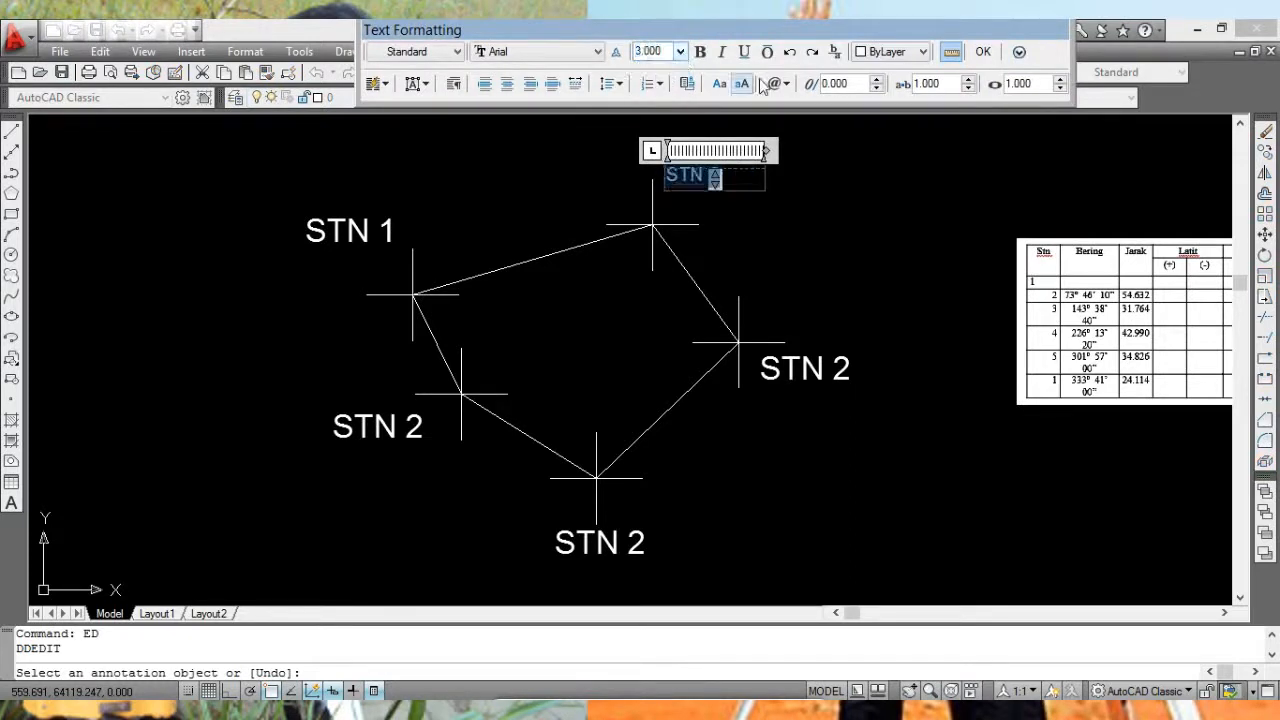
pyautogui.click(985, 52)
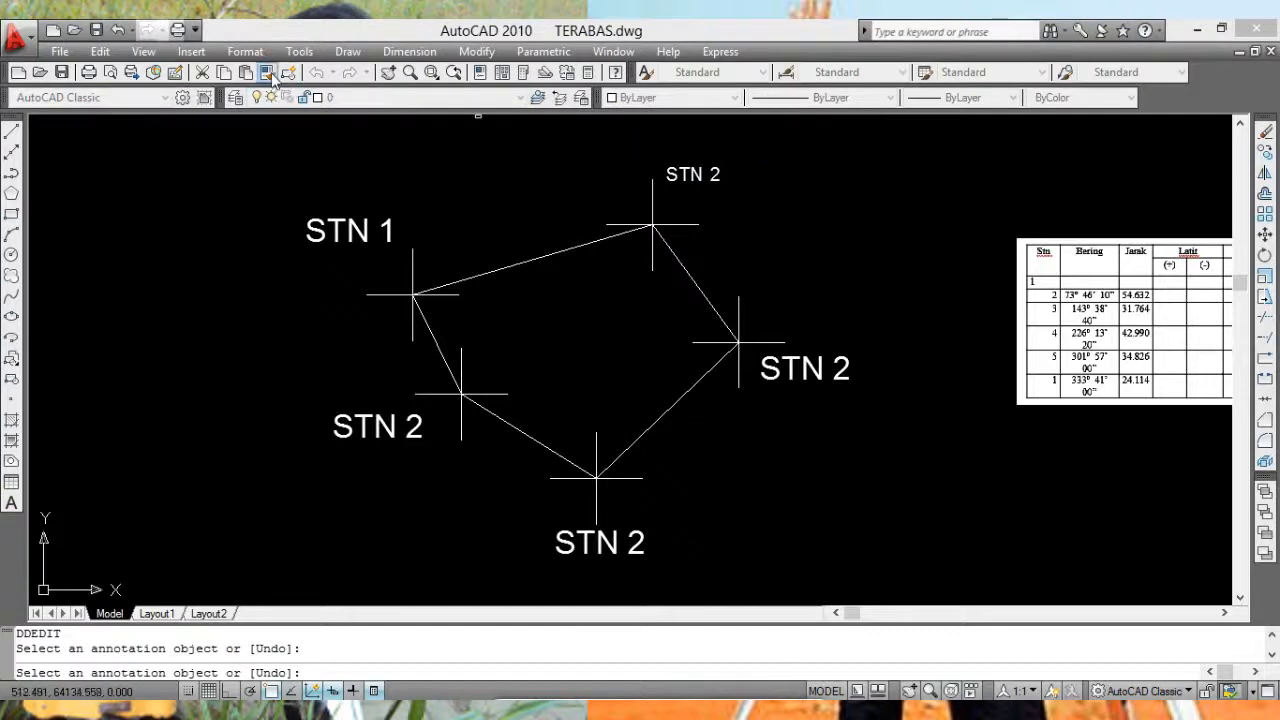
# Step: Try to match the three copied STN 2 labels to the resized original label's properties, and undo the label edits
pyautogui.click(267, 72)
pyautogui.click(688, 174)
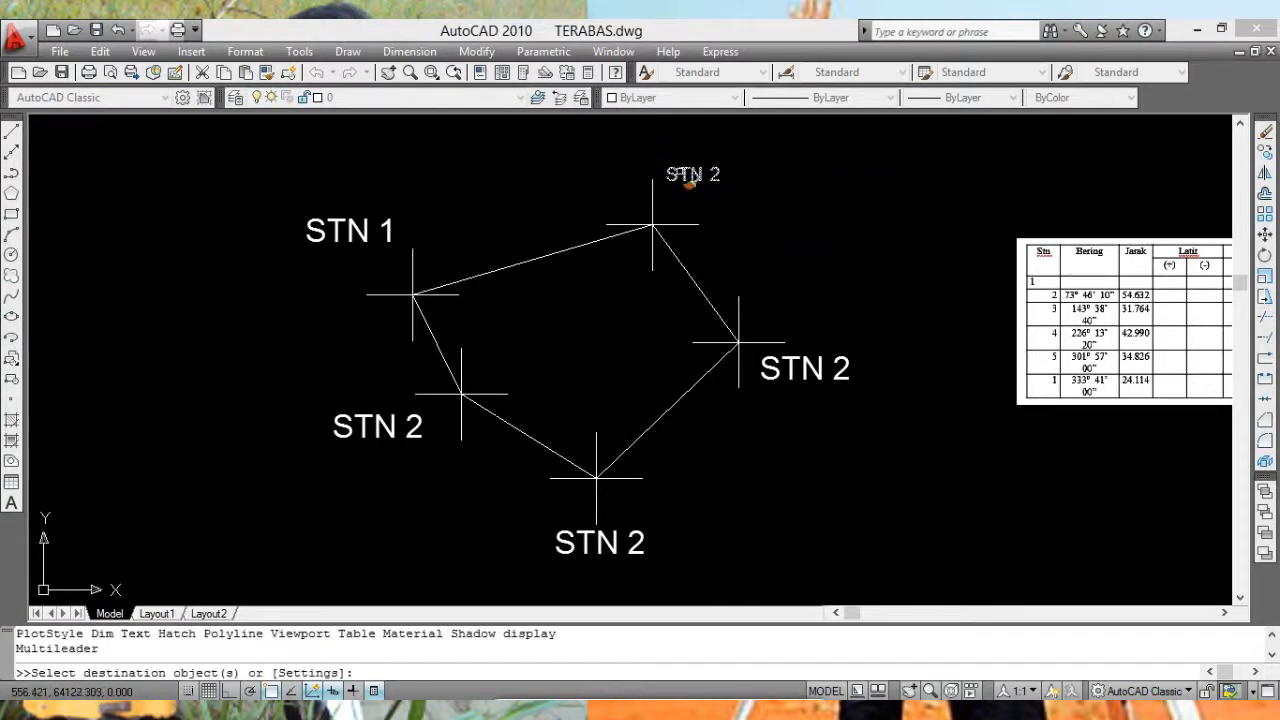
pyautogui.click(811, 371)
pyautogui.click(624, 546)
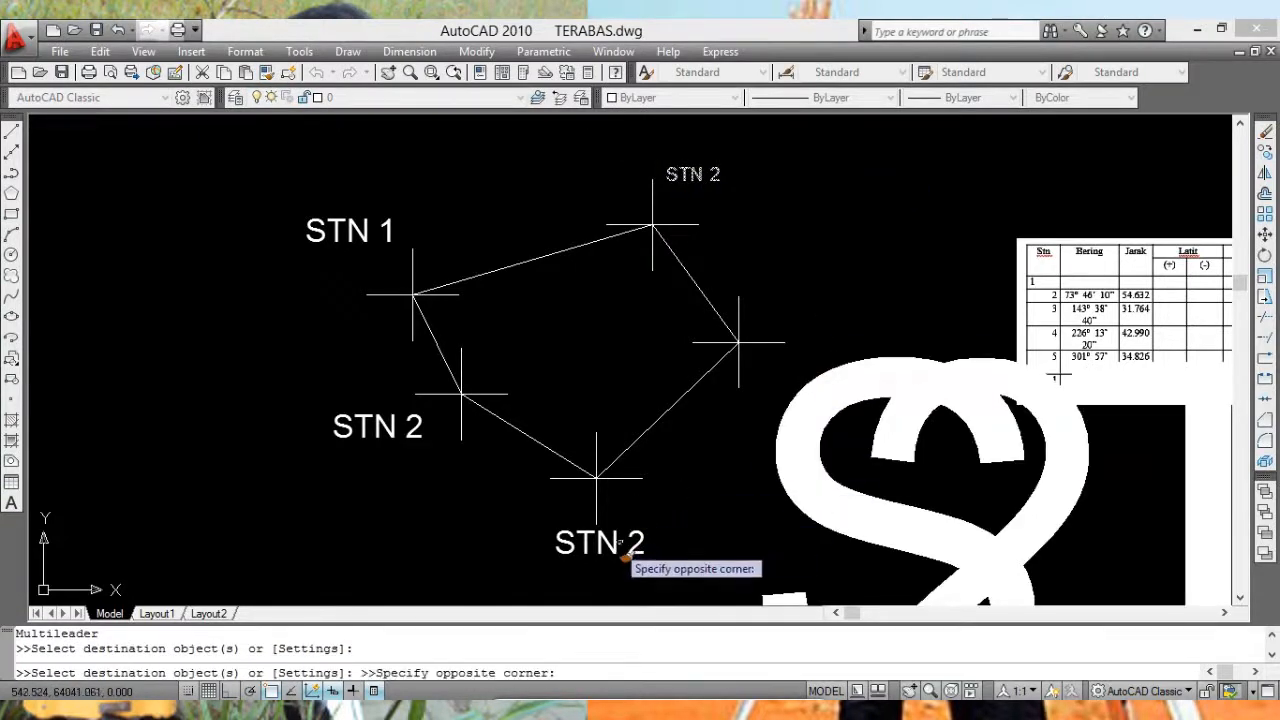
pyautogui.click(613, 549)
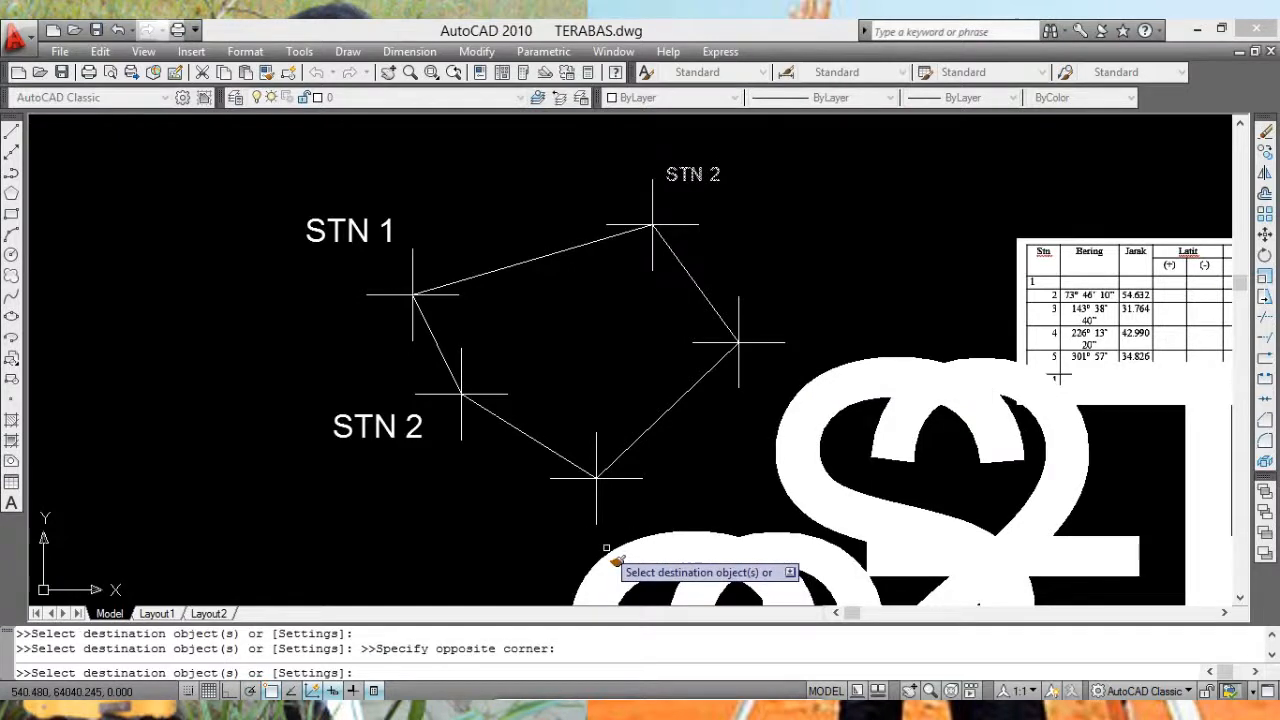
pyautogui.click(405, 432)
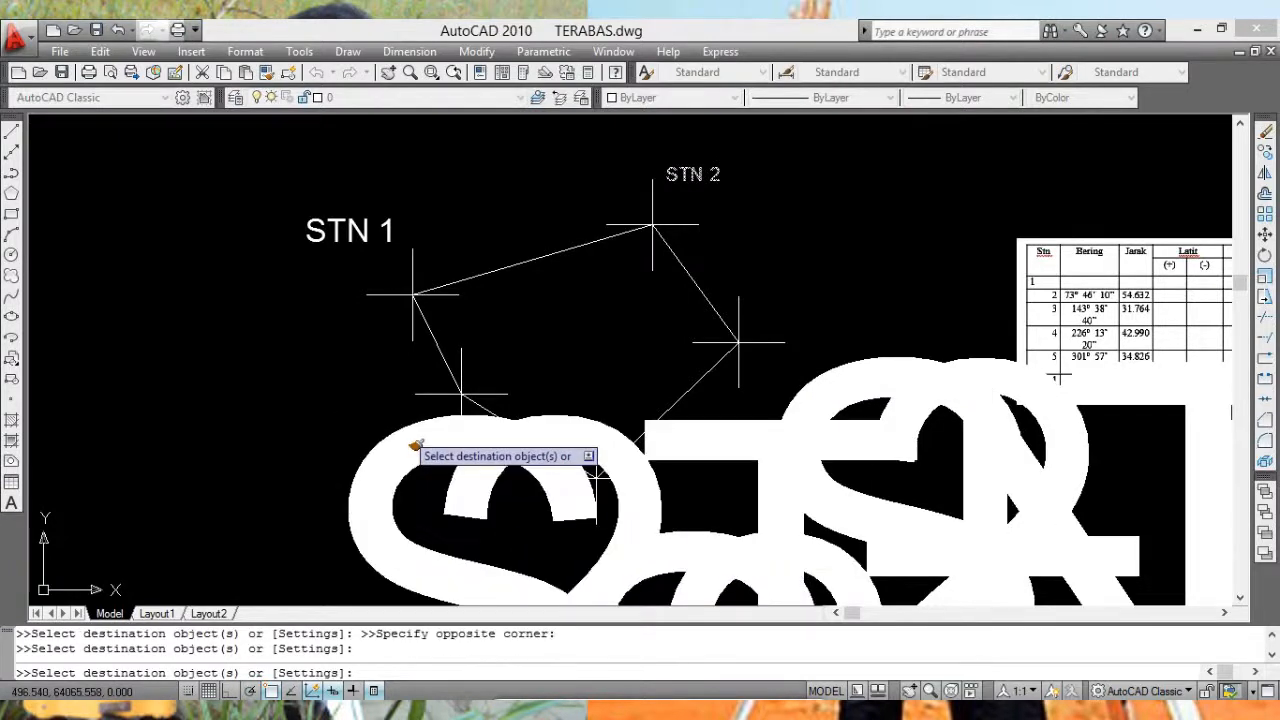
pyautogui.press('Escape')
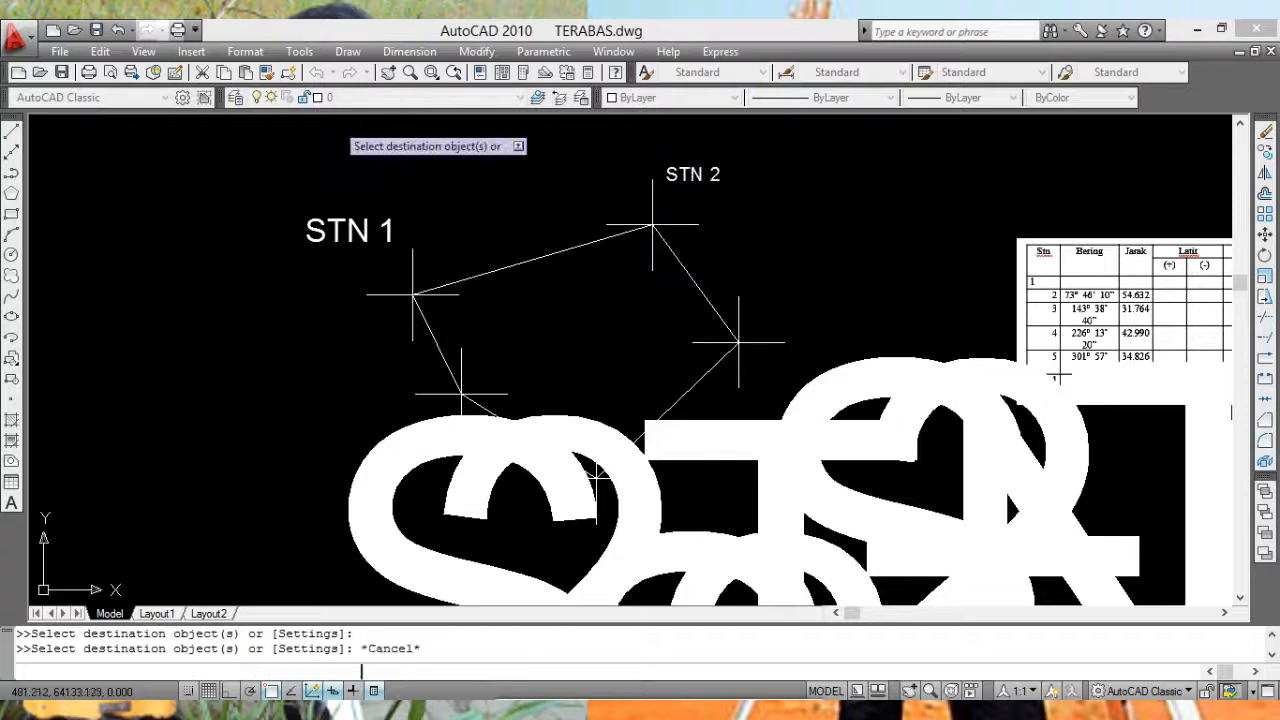
pyautogui.press('Escape')
pyautogui.click(316, 73)
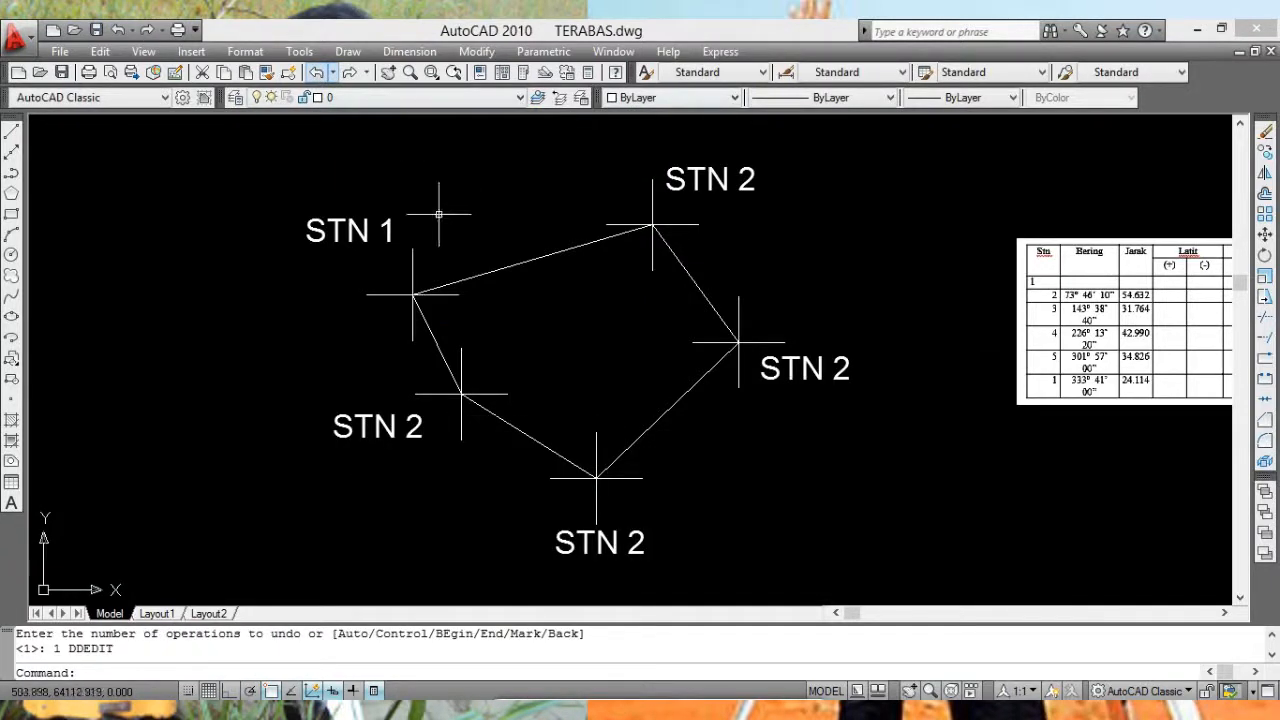
# Step: Reduce the text height of the whole STN 1 label to 3
pyautogui.press('Return')
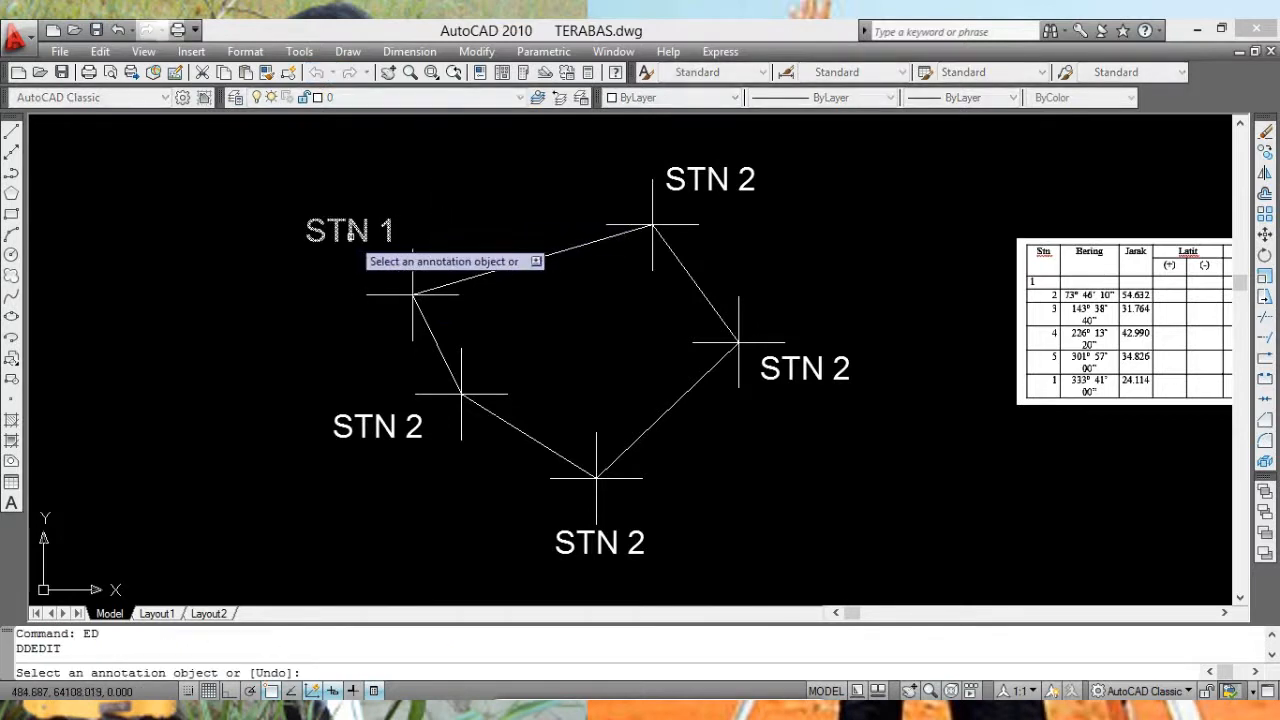
pyautogui.click(355, 240)
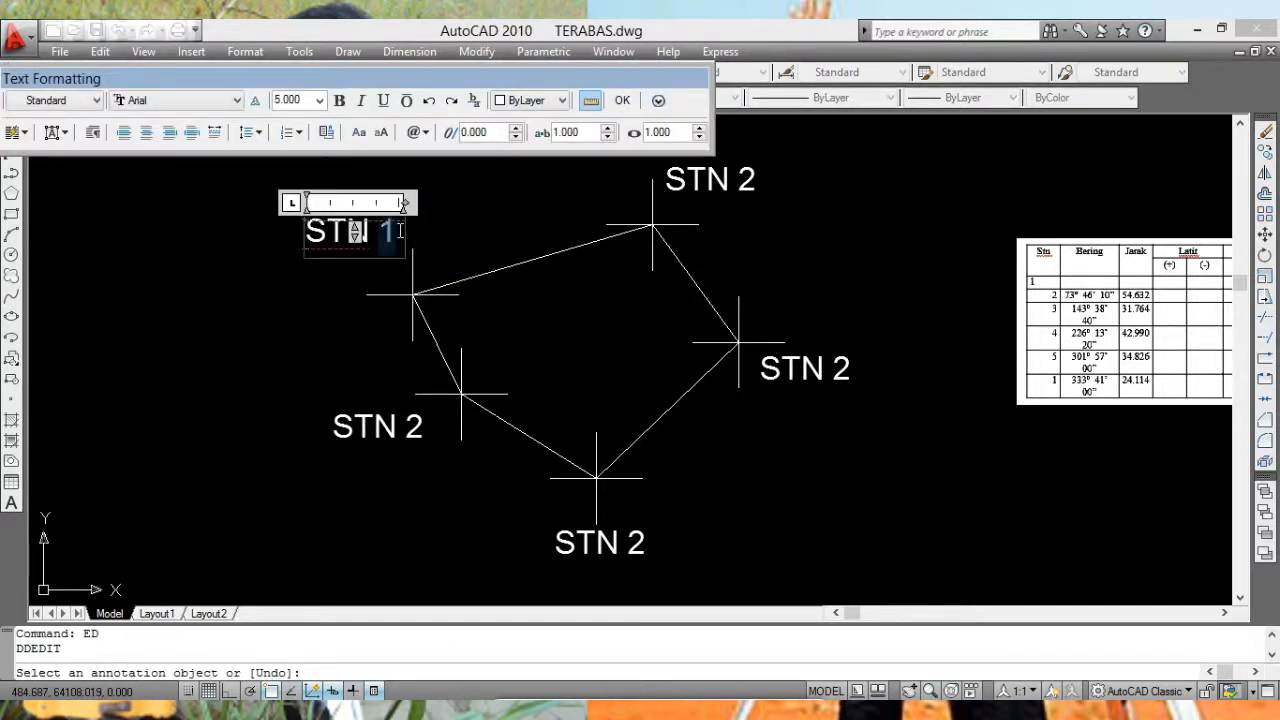
pyautogui.moveTo(398, 231); pyautogui.dragTo(306, 231)
pyautogui.click(319, 100)
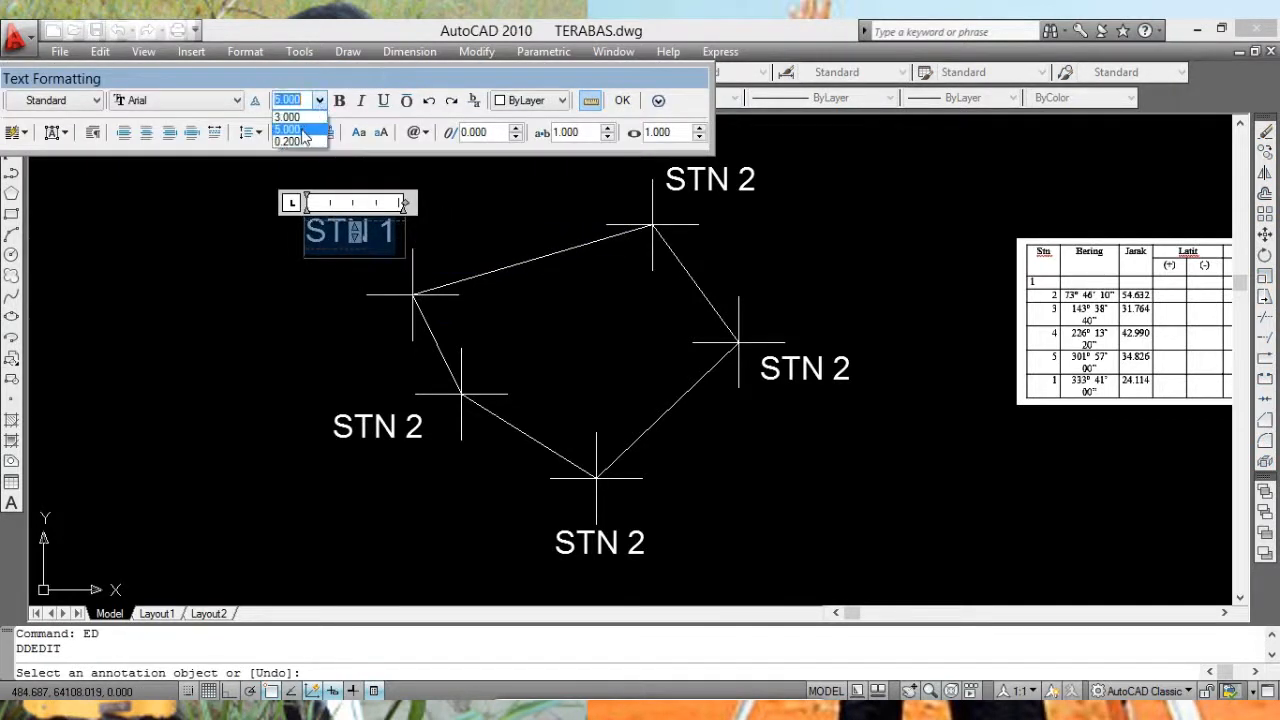
pyautogui.click(300, 128)
pyautogui.click(624, 101)
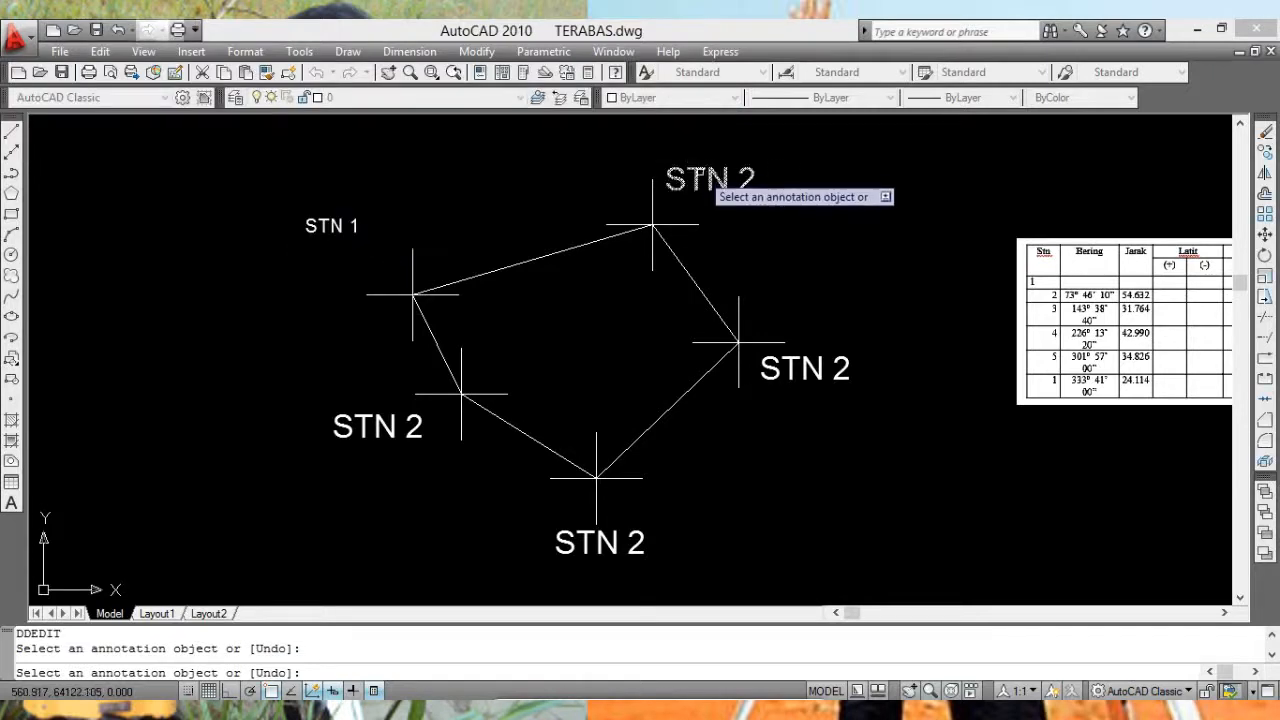
# Step: Set the text height of the original STN 2 label at the northern station to 3
pyautogui.click(710, 180)
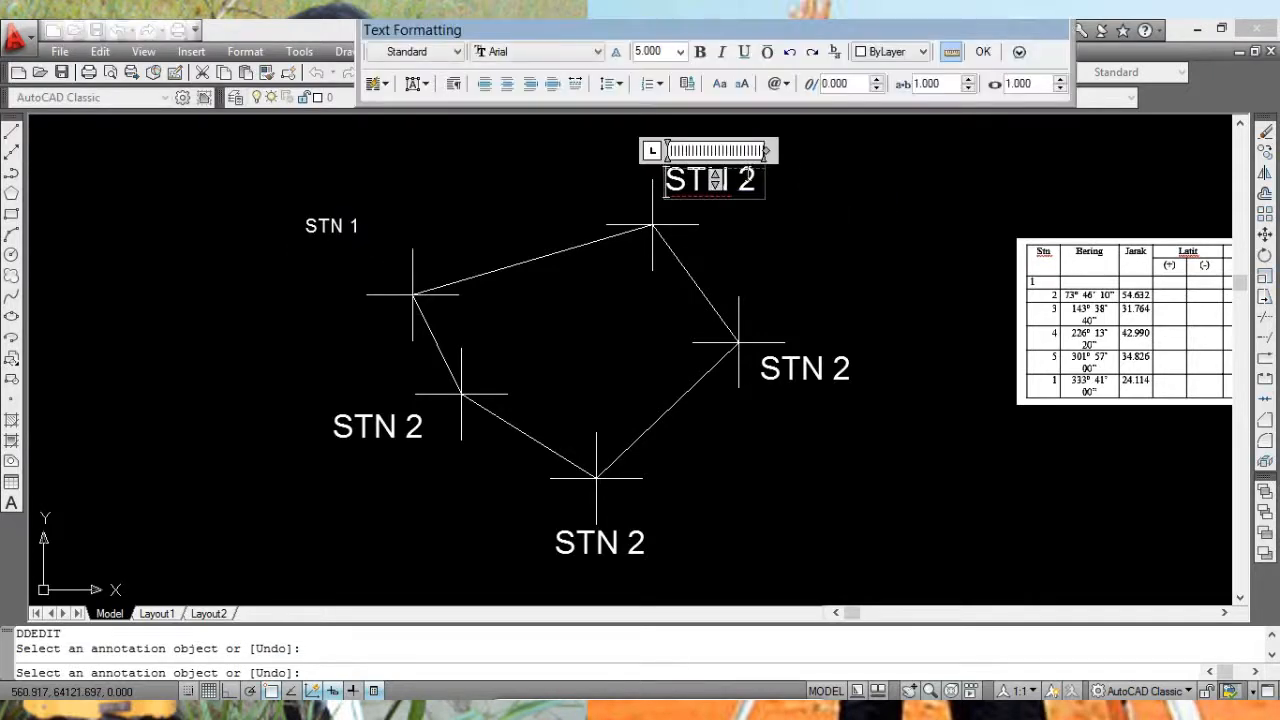
pyautogui.moveTo(757, 185); pyautogui.dragTo(668, 178)
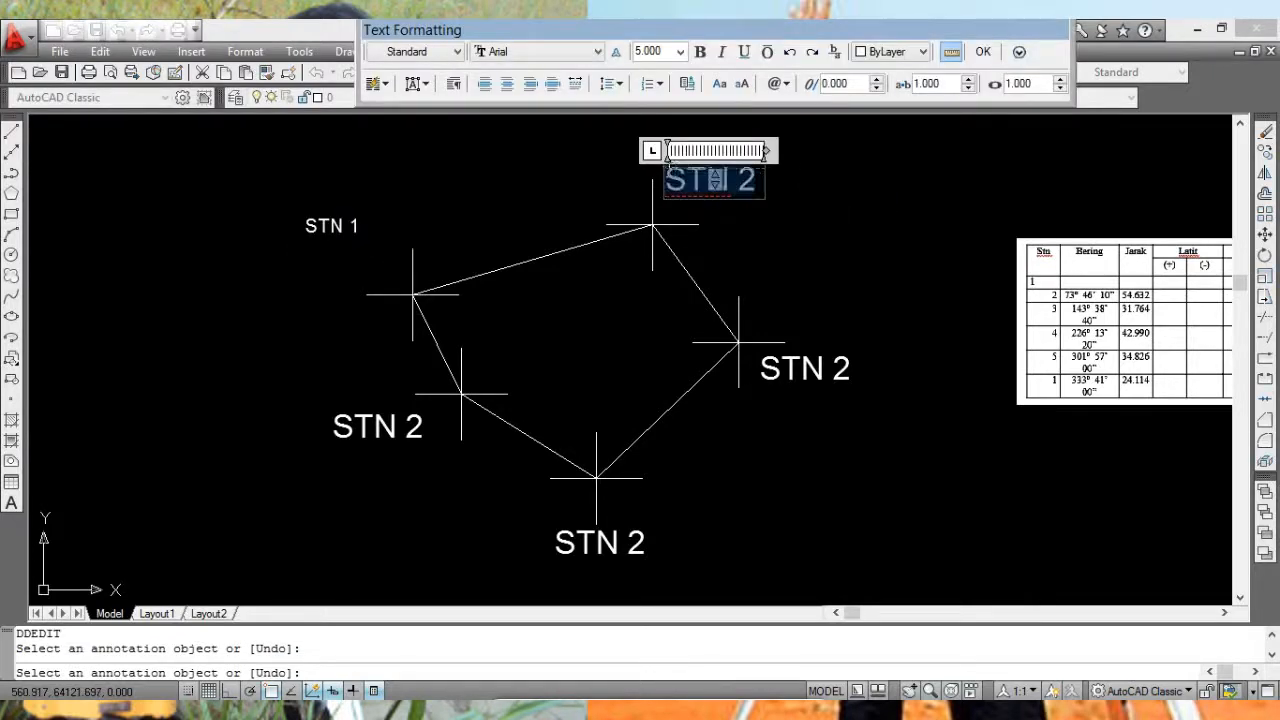
pyautogui.click(680, 52)
pyautogui.click(650, 68)
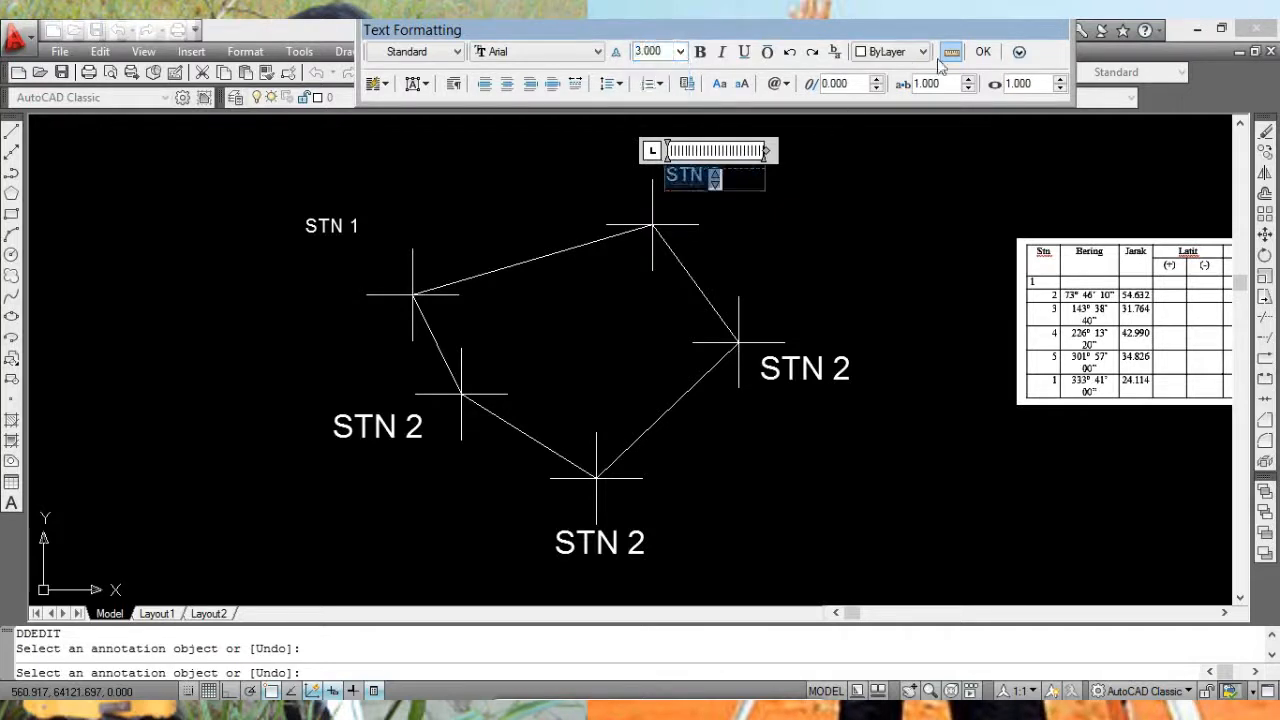
pyautogui.click(984, 52)
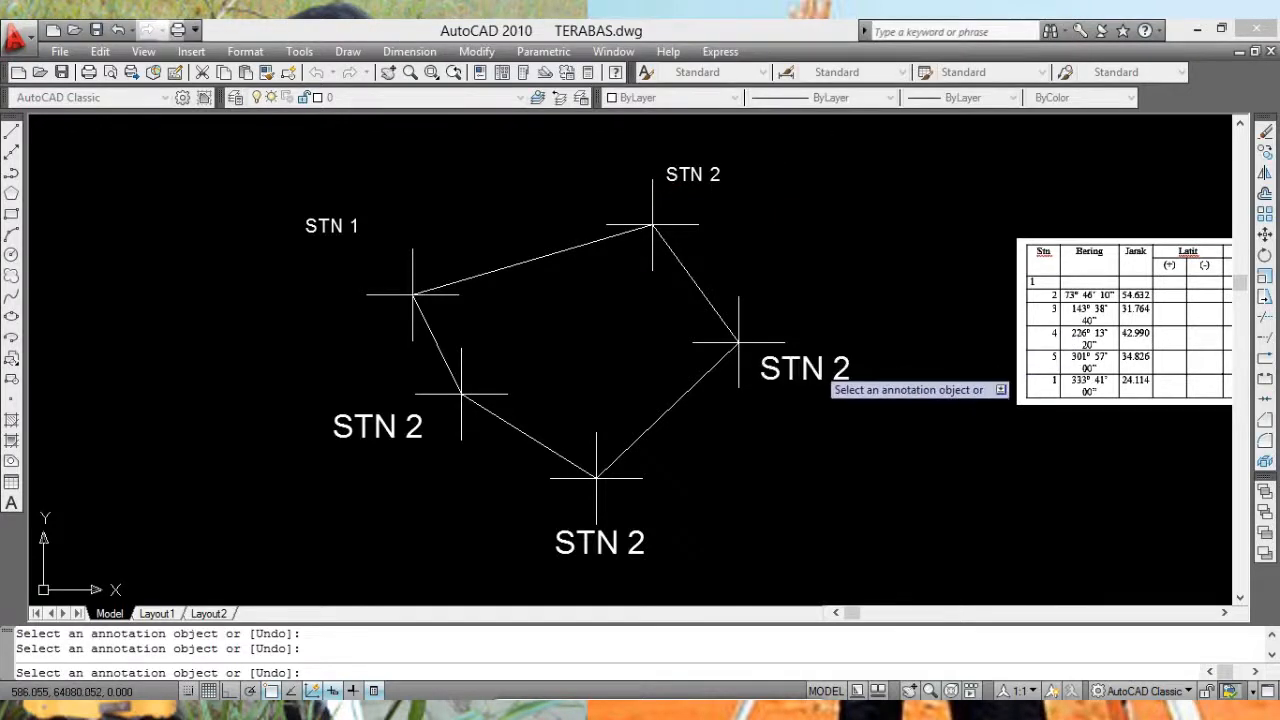
# Step: Set the text height of the copied label beside the eastern station to 3
pyautogui.click(830, 374)
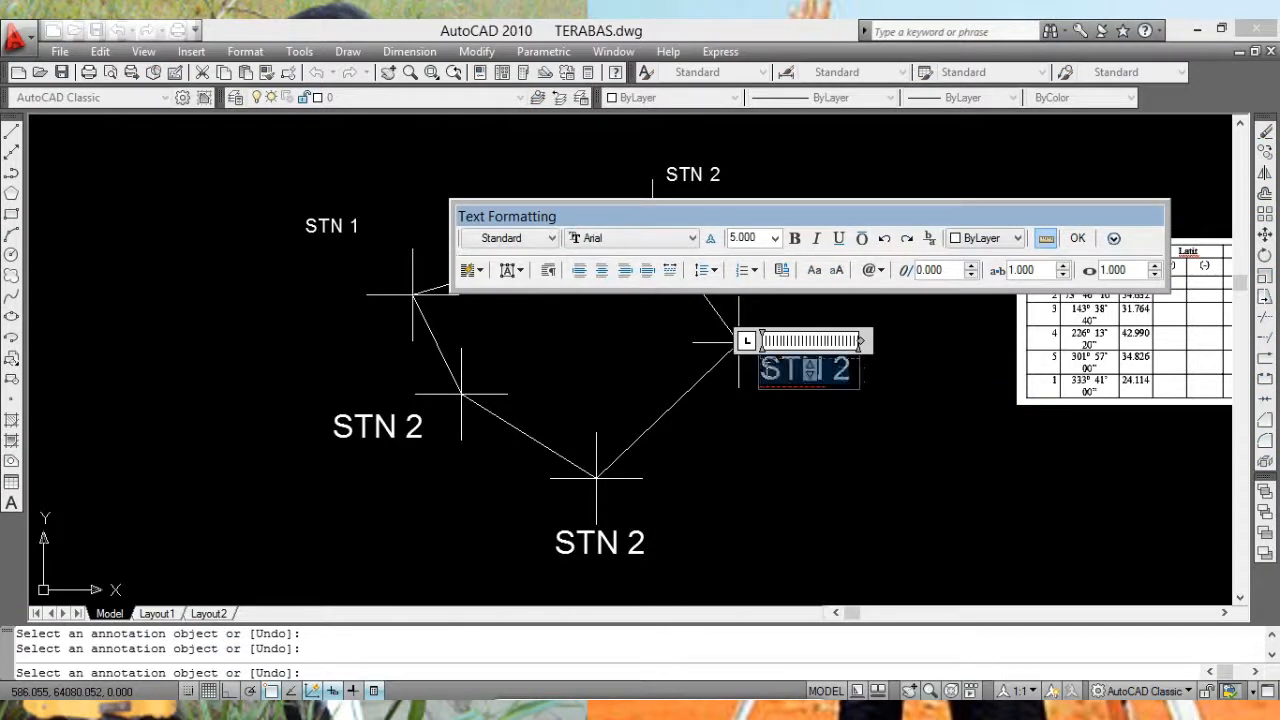
pyautogui.click(775, 239)
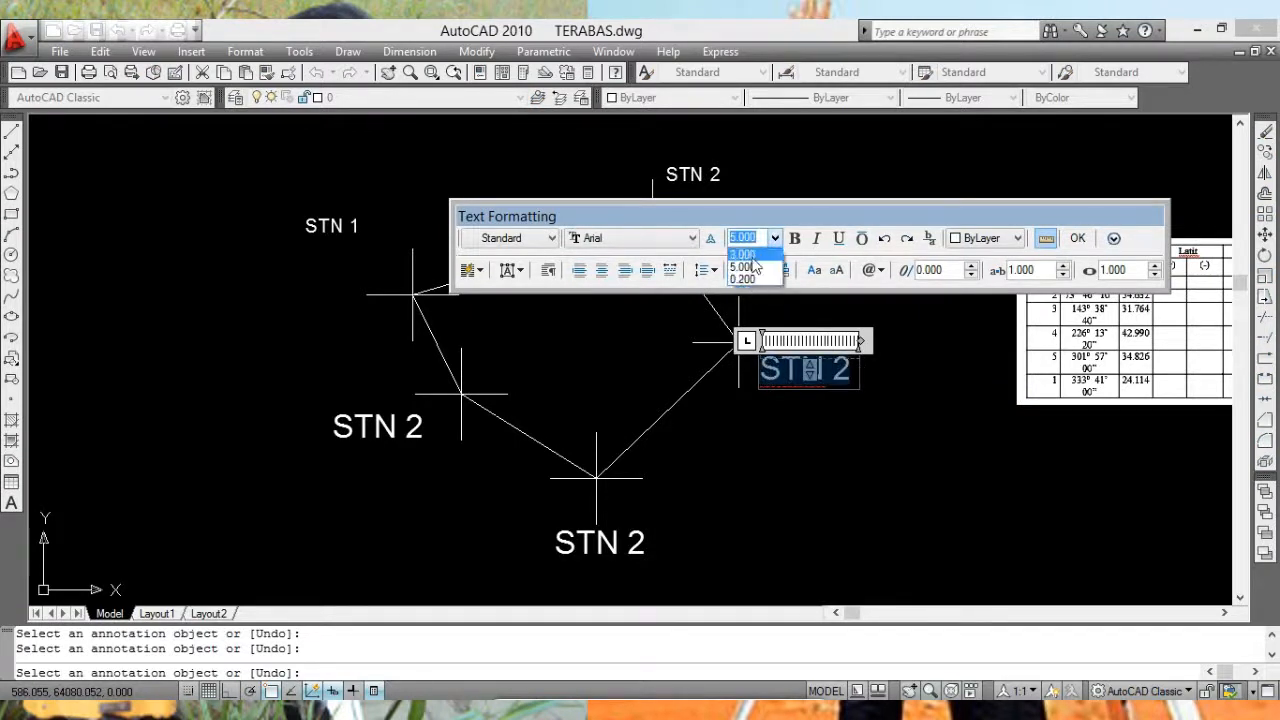
pyautogui.click(753, 257)
pyautogui.click(1077, 238)
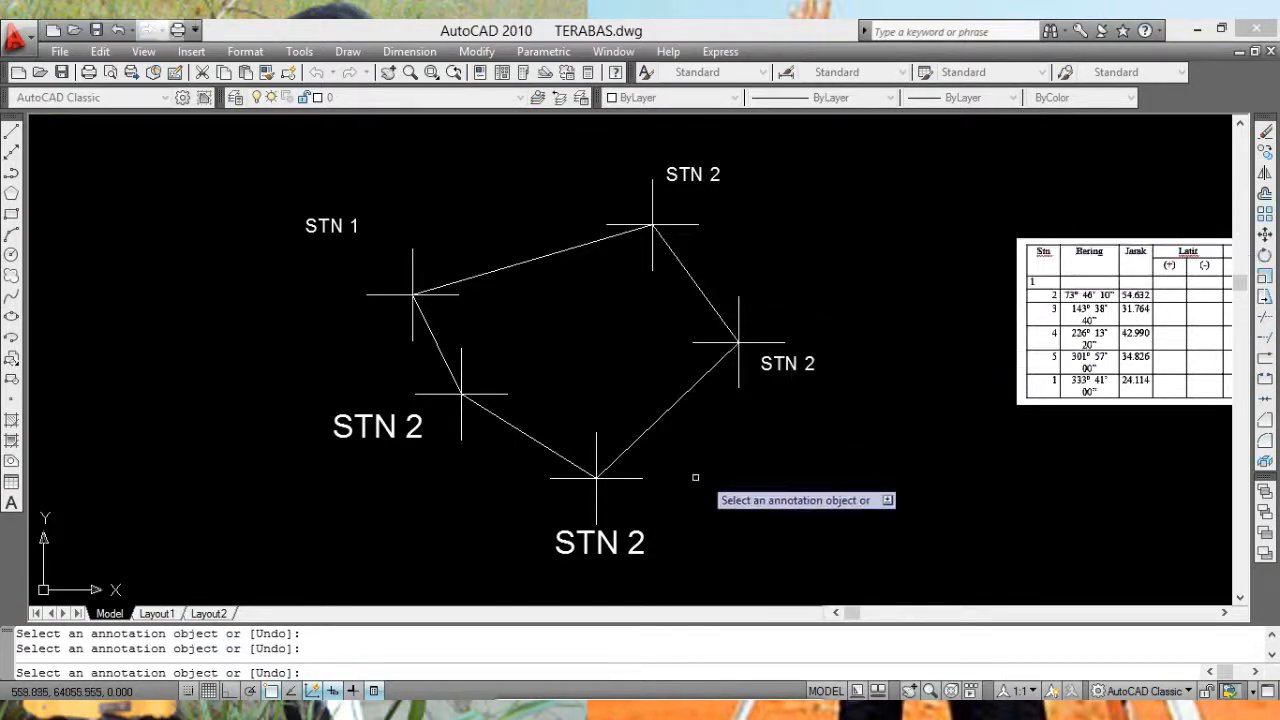
# Step: Set the text height of the copied label below the southern station to 3
pyautogui.click(598, 543)
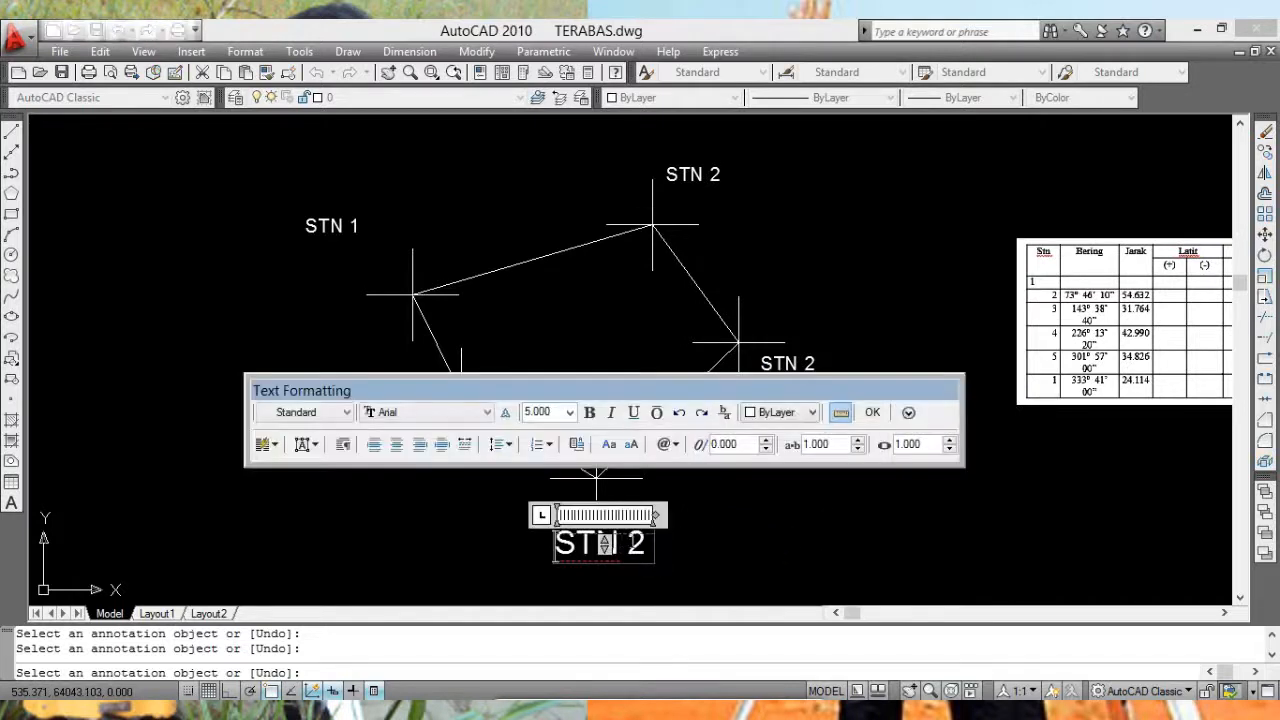
pyautogui.moveTo(646, 543); pyautogui.dragTo(556, 545)
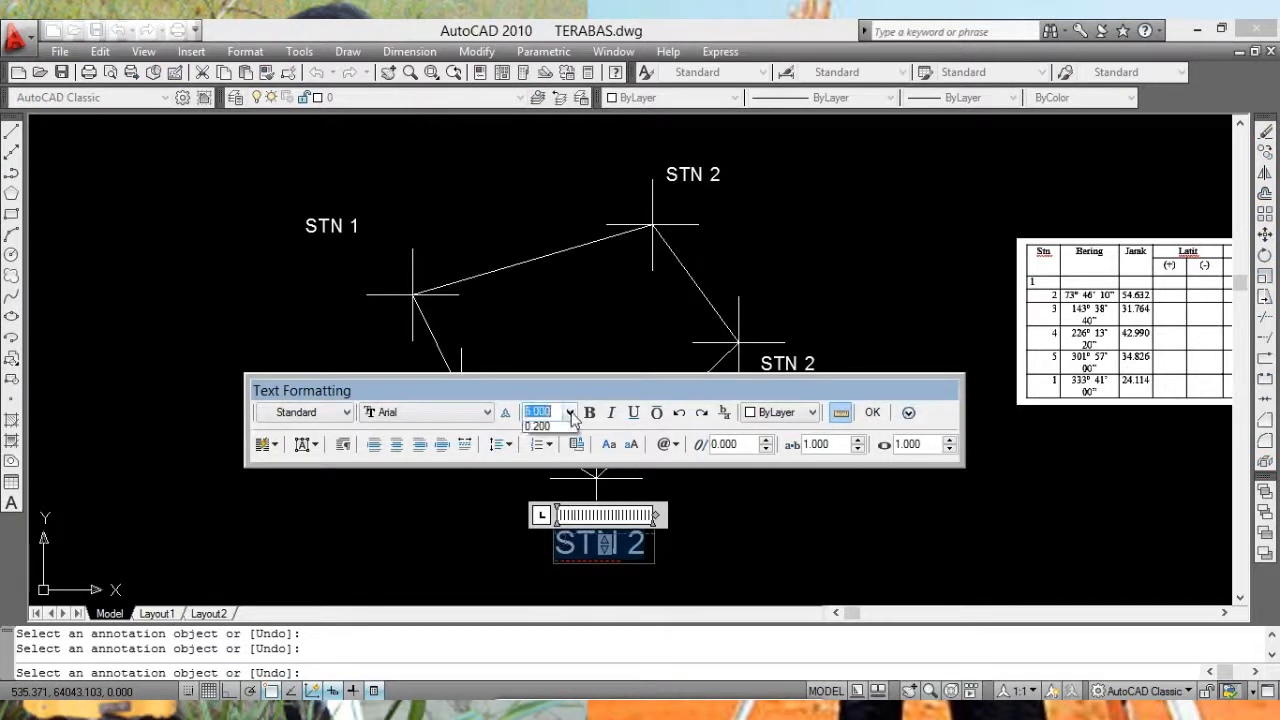
pyautogui.click(539, 429)
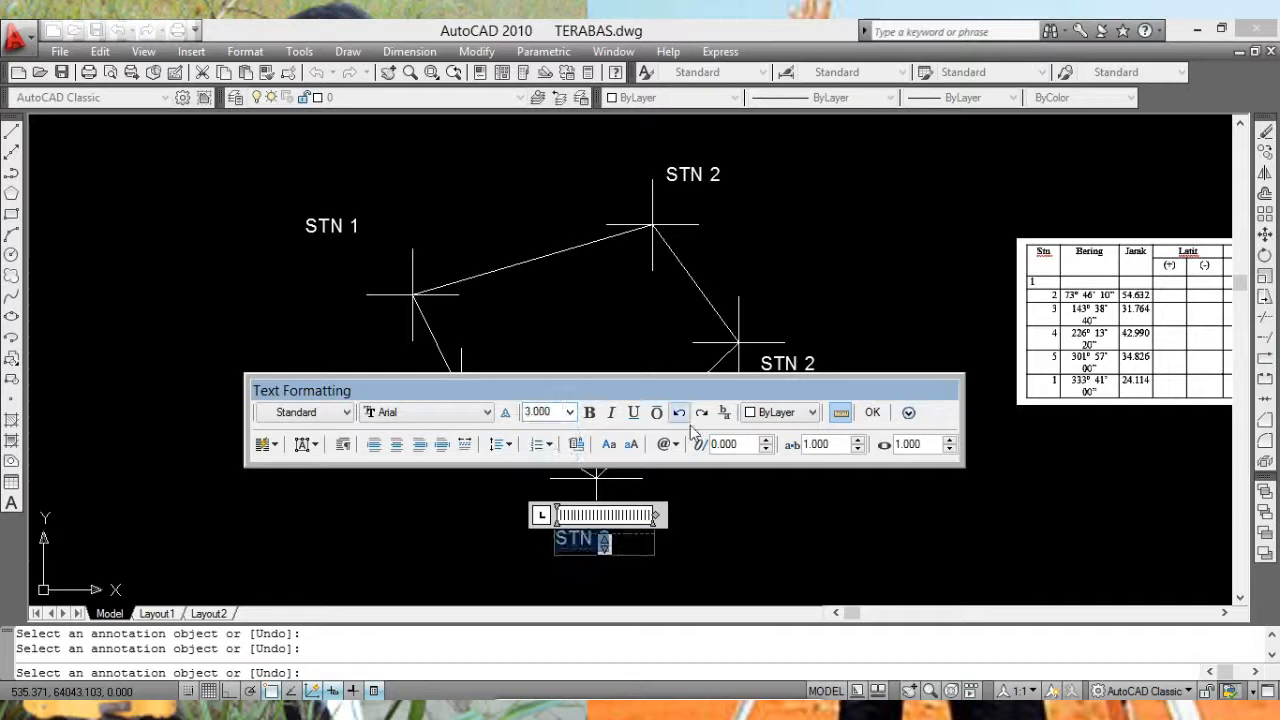
pyautogui.click(872, 412)
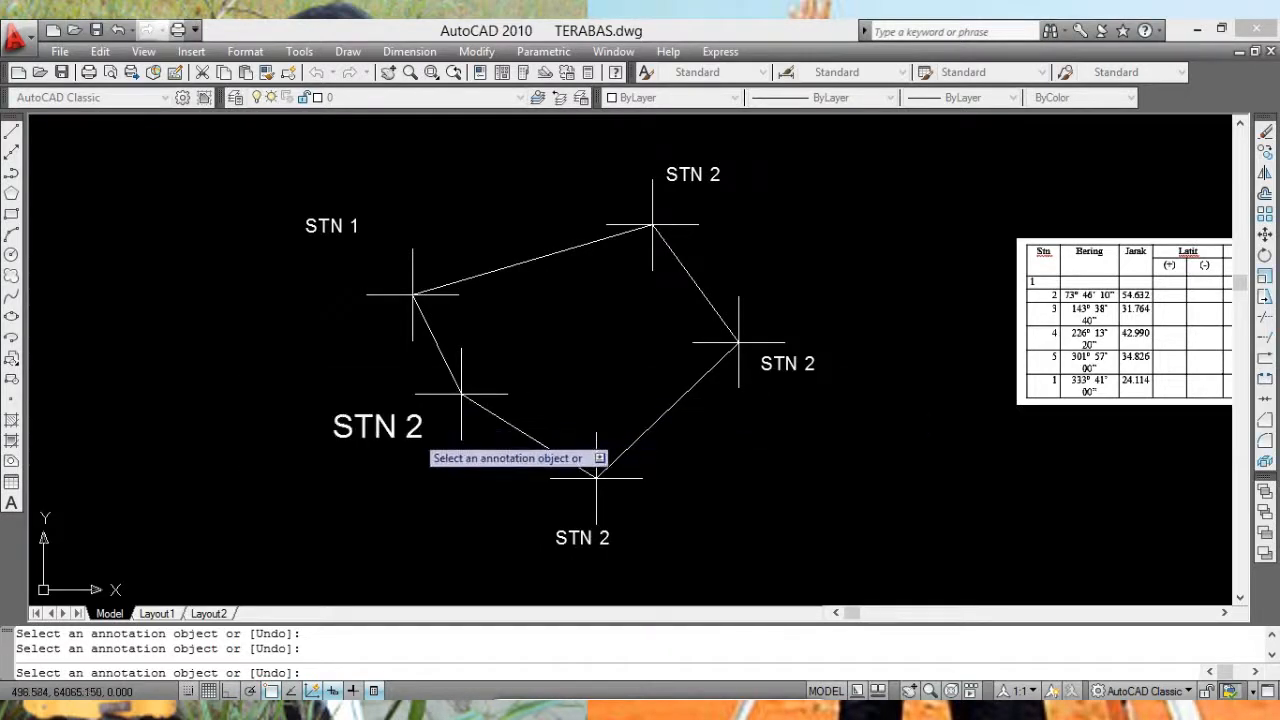
# Step: Set the text height of the copied label beside the southwestern station to 3
pyautogui.click(420, 430)
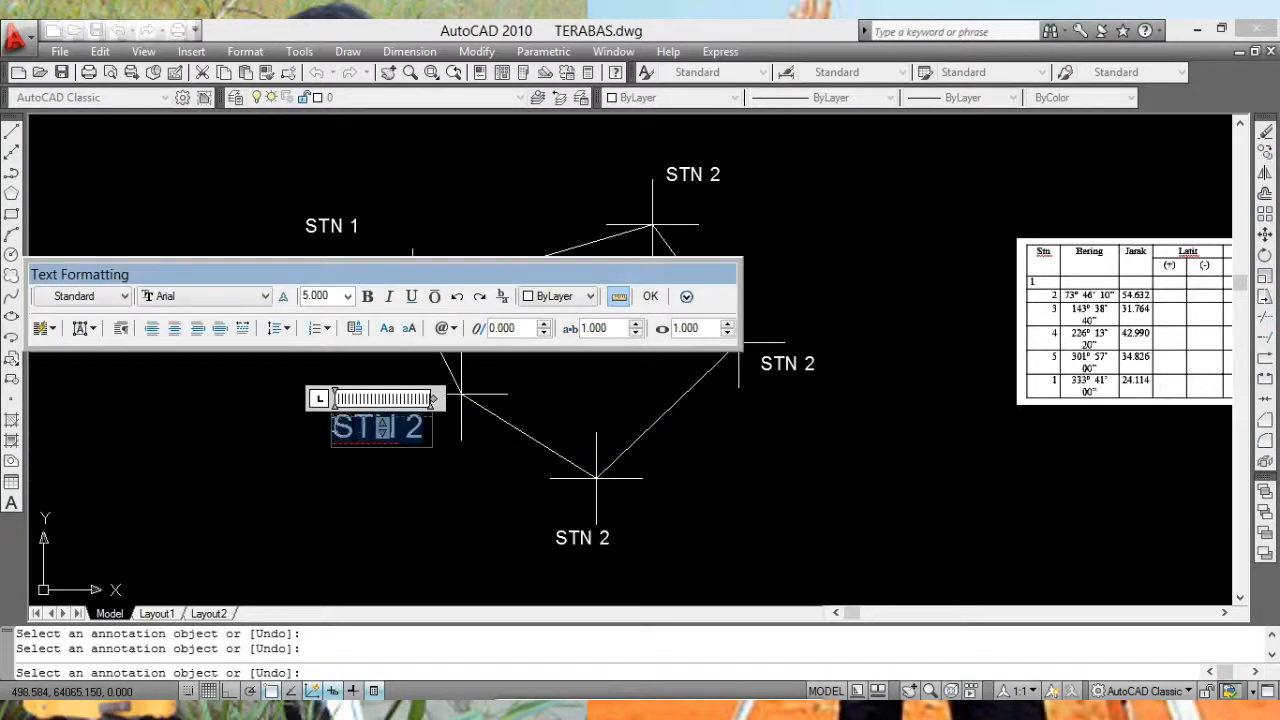
pyautogui.click(347, 297)
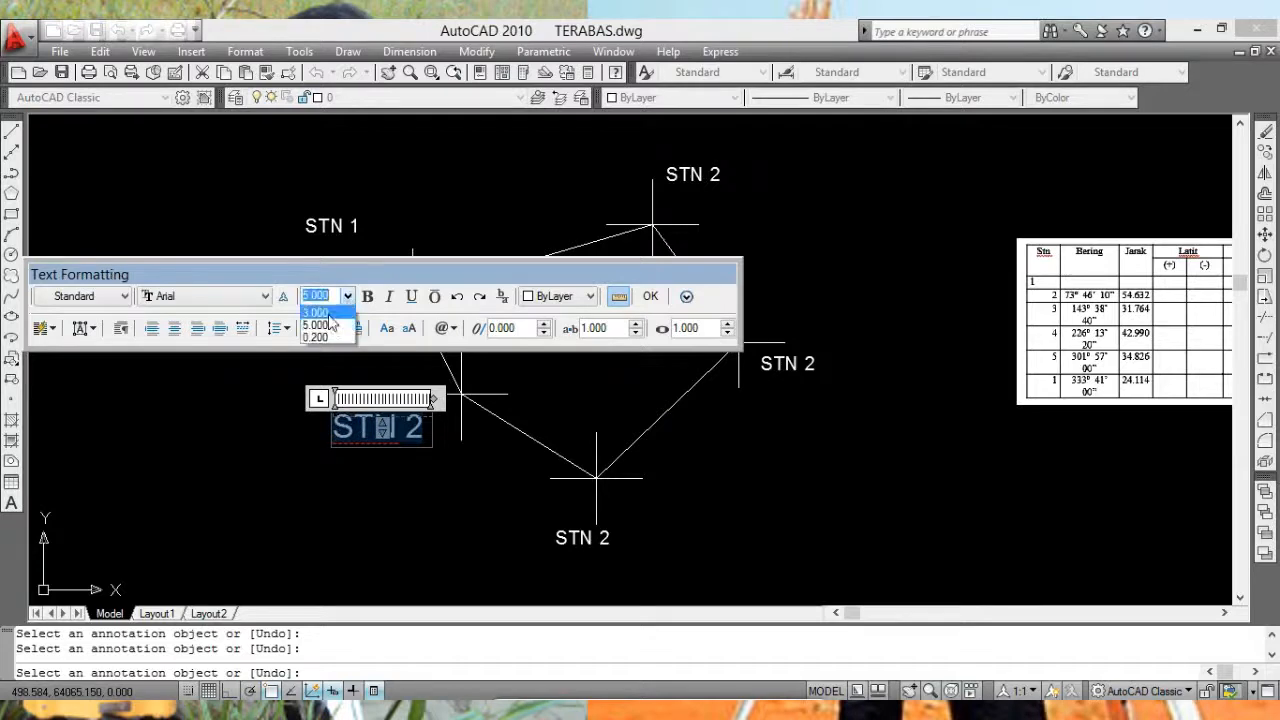
pyautogui.click(318, 312)
pyautogui.click(647, 299)
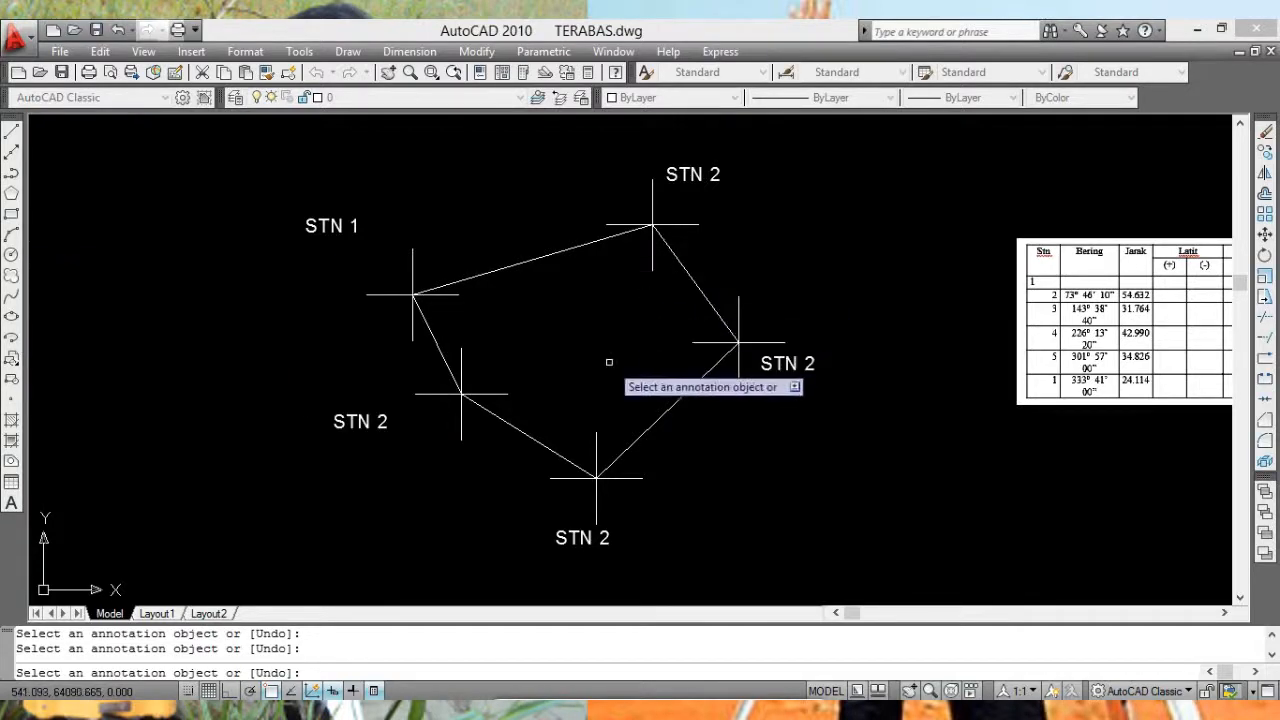
# Step: Move the northern station's STN 2 label down so it sits just above the eastern arm of its cross
pyautogui.moveTo(609, 364)
pyautogui.mouseDown(button='middle')
pyautogui.moveTo(667, 328)
pyautogui.moveTo(617, 378)
pyautogui.mouseUp(button='middle')
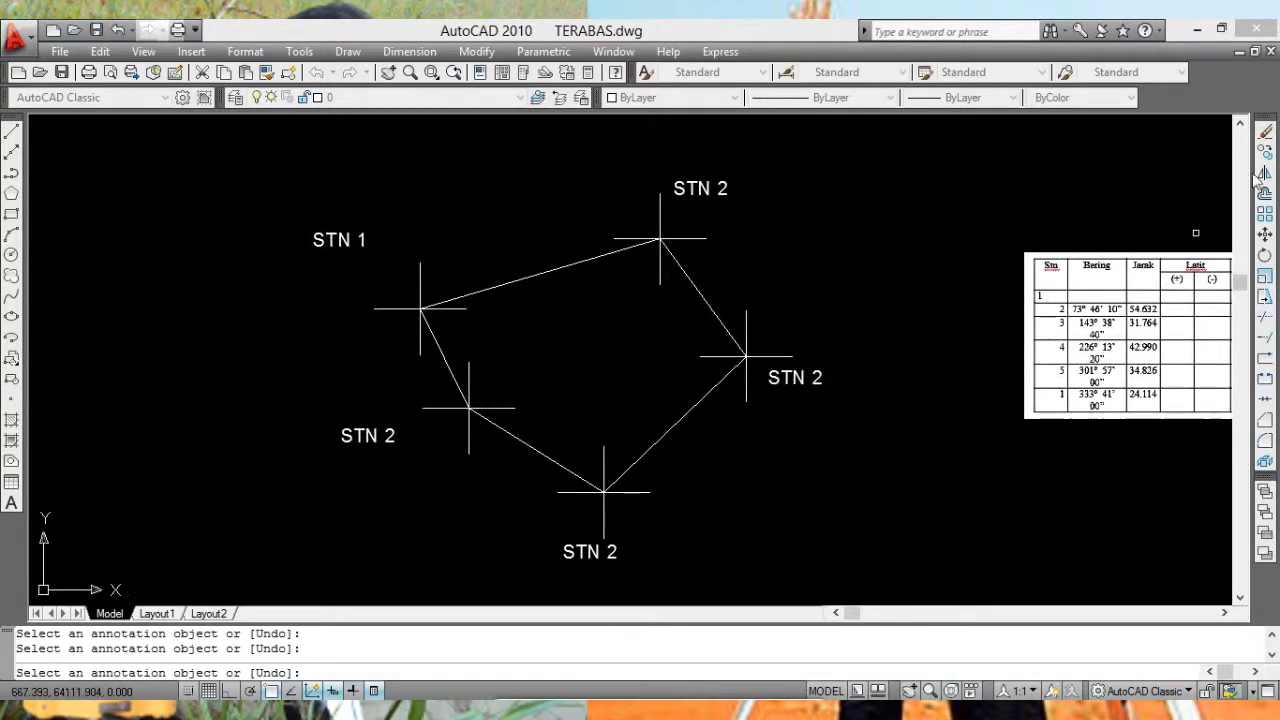
pyautogui.click(1265, 234)
pyautogui.click(700, 189)
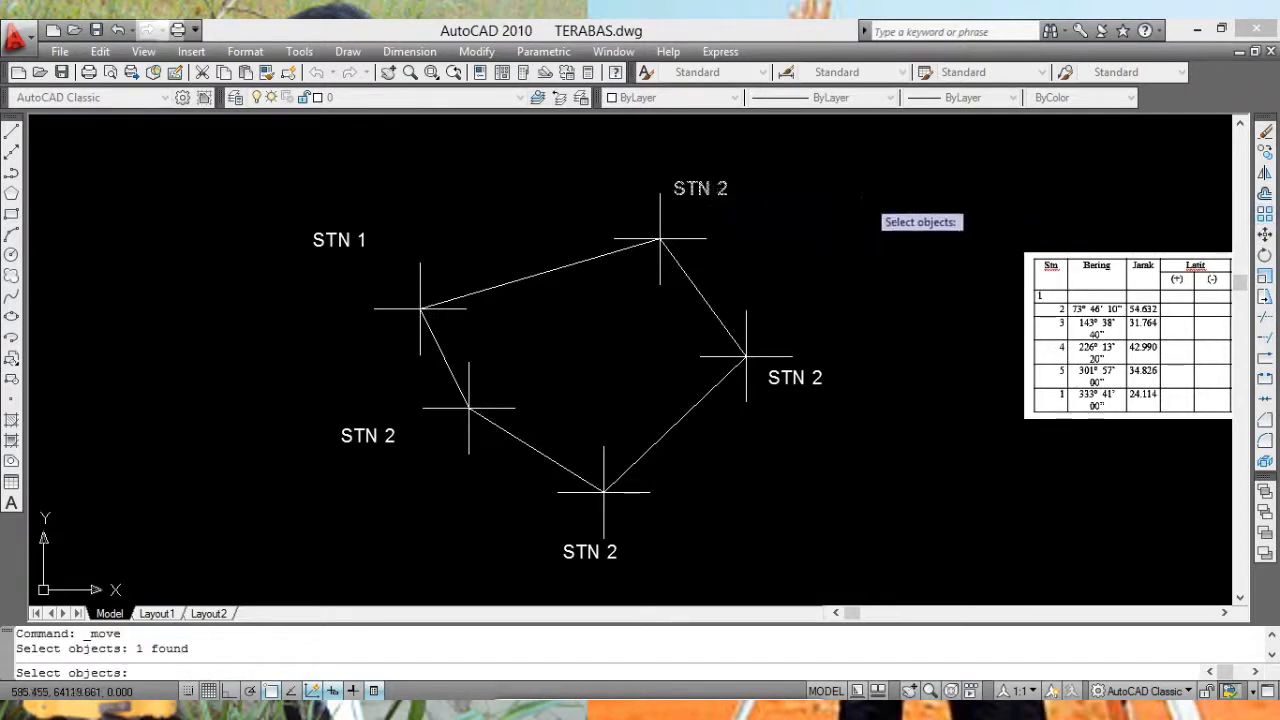
pyautogui.press('Return')
pyautogui.click(865, 200)
pyautogui.click(864, 228)
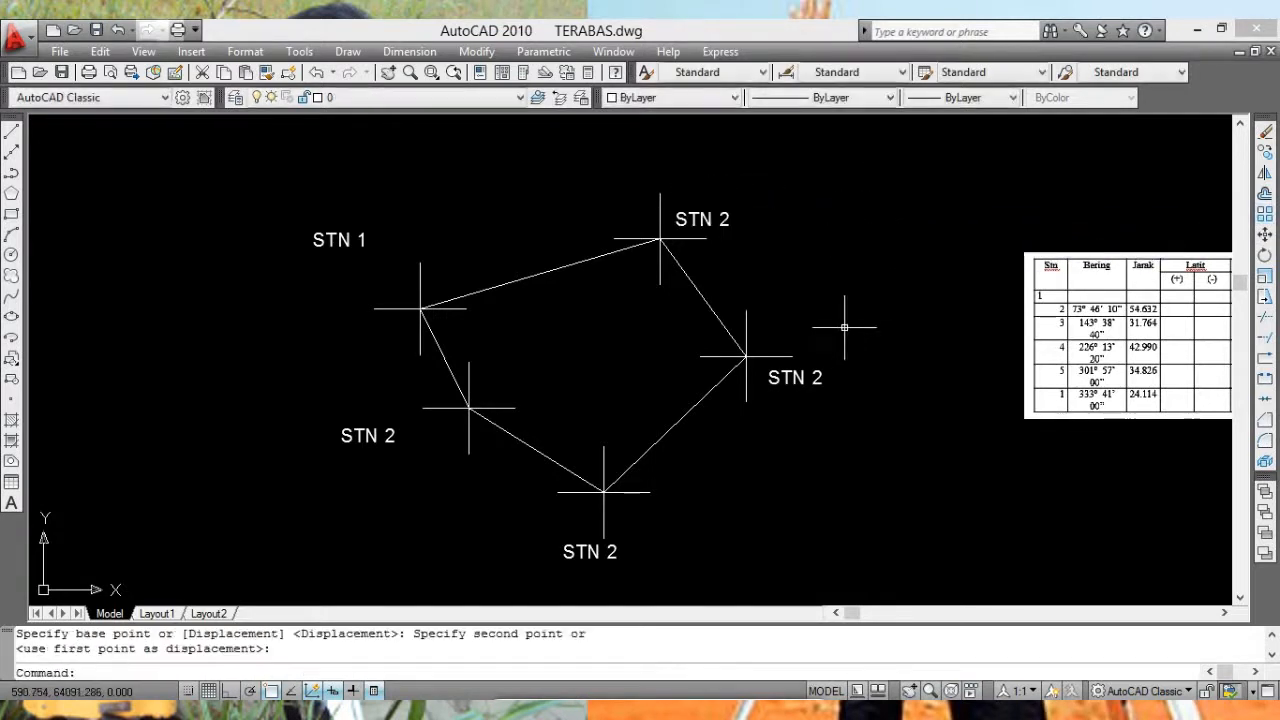
# Step: Move the eastern station's label slightly closer to its cross, just below the eastern arm
pyautogui.press('Return')
pyautogui.click(811, 374)
pyautogui.press('Return')
pyautogui.click(810, 436)
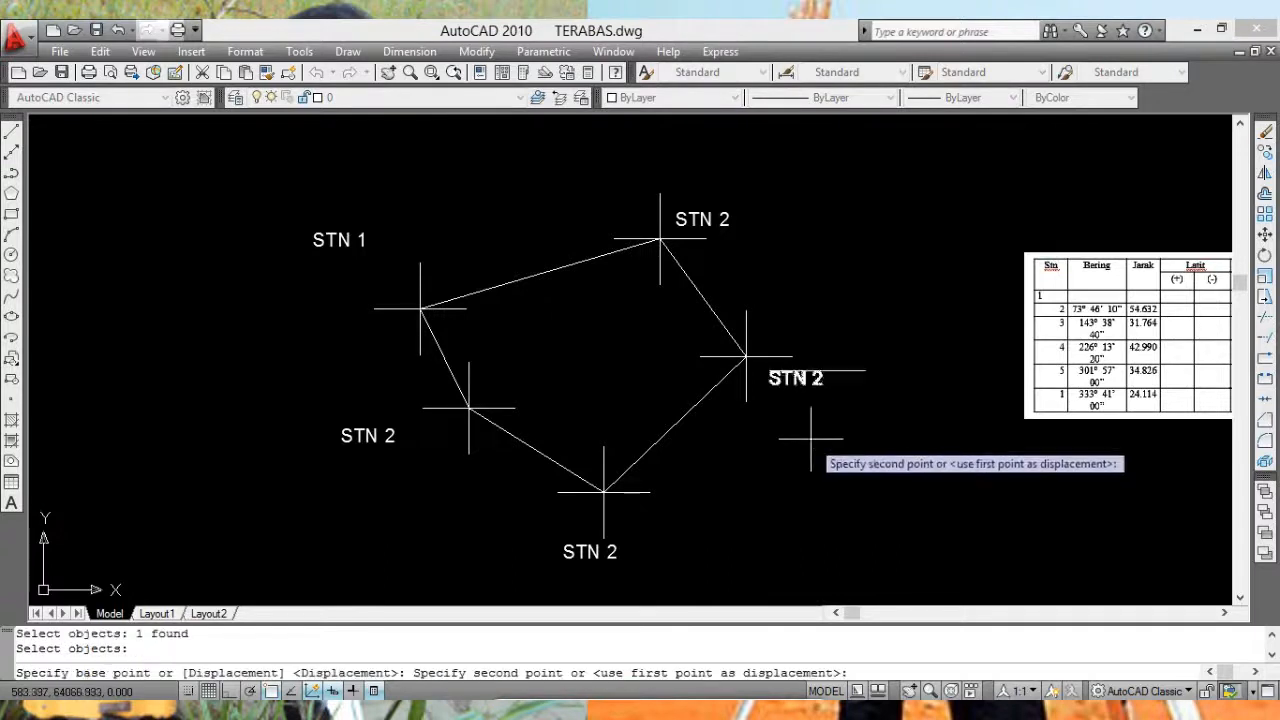
pyautogui.click(801, 433)
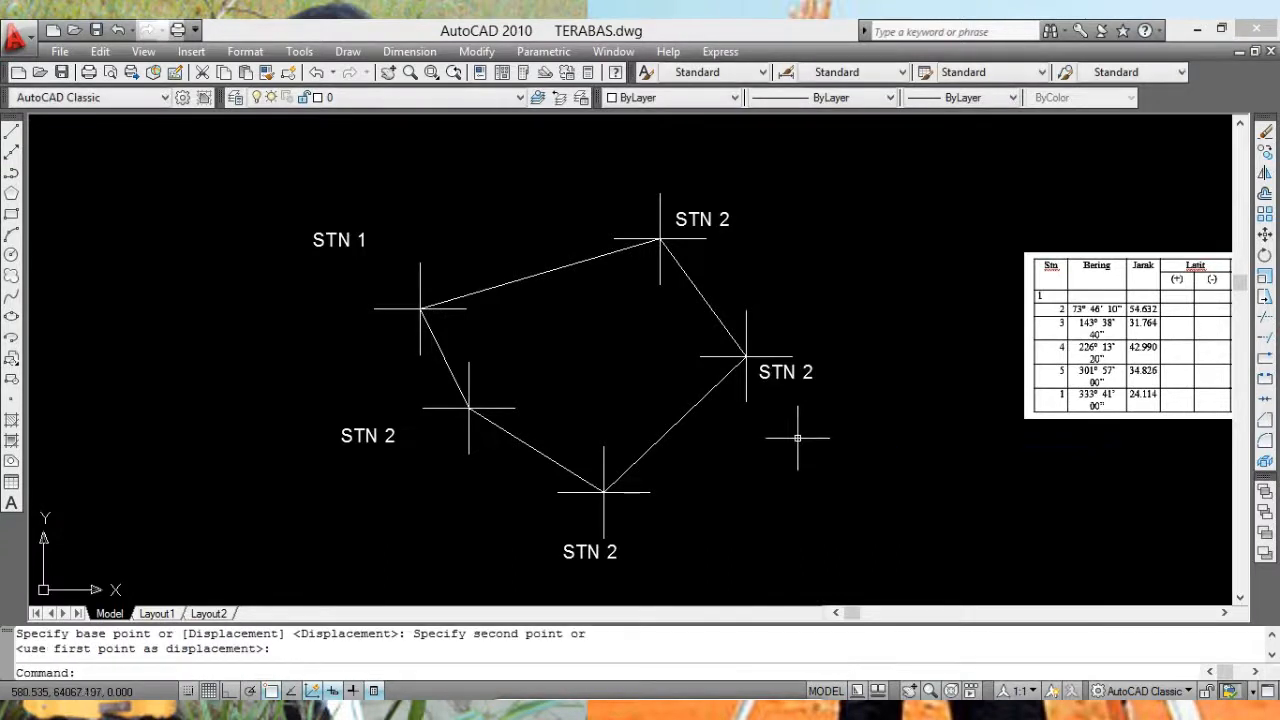
# Step: Move the southern station's label up and to the west, into the lower-left quadrant of its cross
pyautogui.press('Return')
pyautogui.moveTo(630, 502); pyautogui.dragTo(697, 417, button='middle')
pyautogui.click(656, 470)
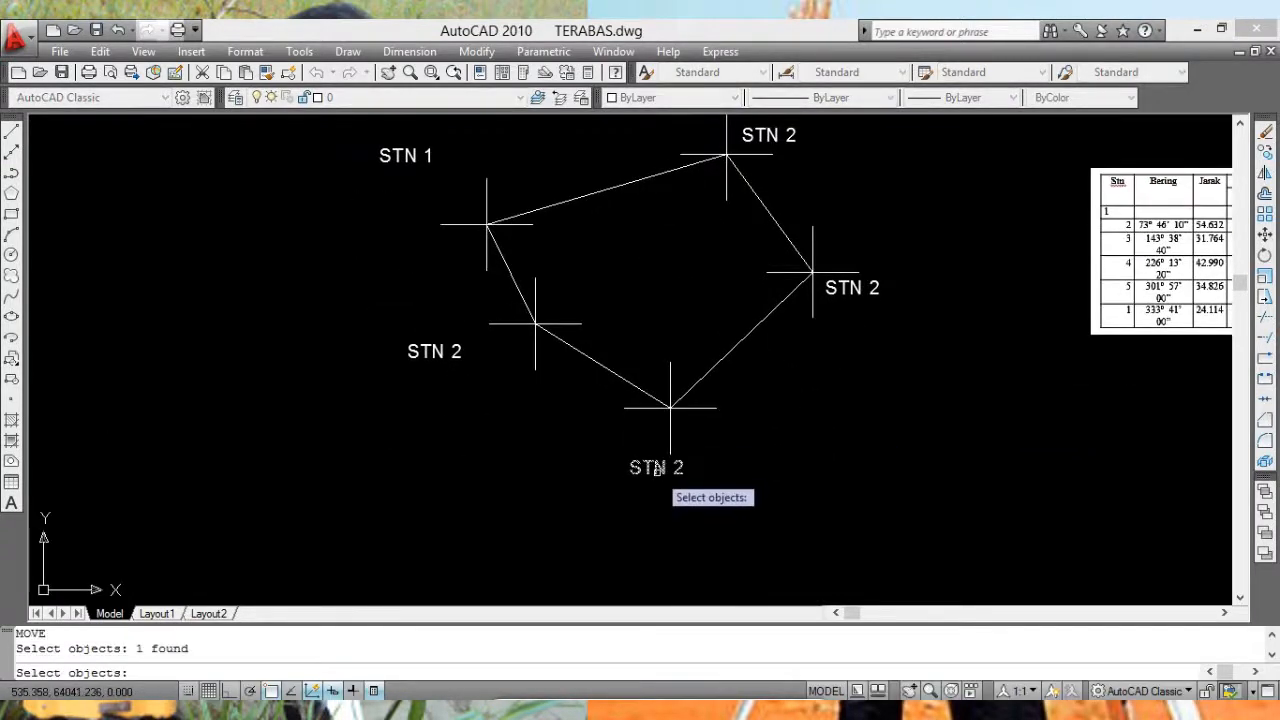
pyautogui.press('Return')
pyautogui.click(731, 469)
pyautogui.click(704, 437)
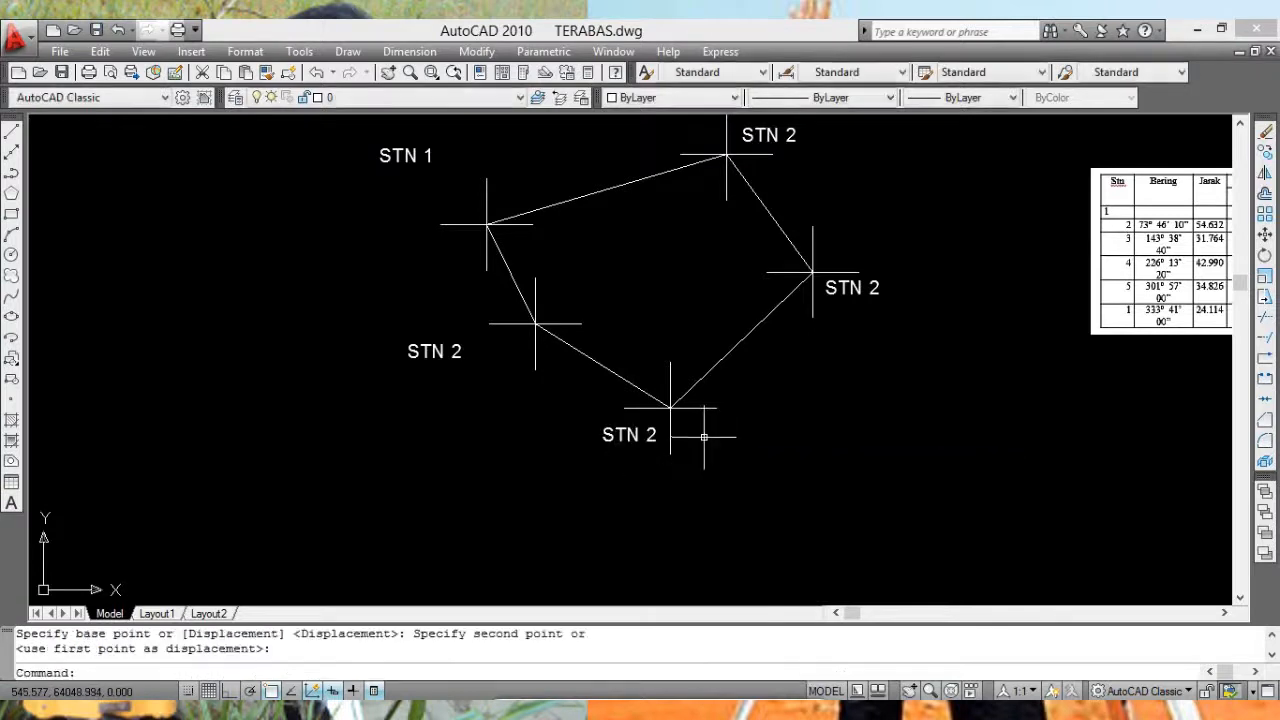
# Step: Move the southwestern station's label east, close under the western arm of its cross
pyautogui.press('Return')
pyautogui.click(425, 352)
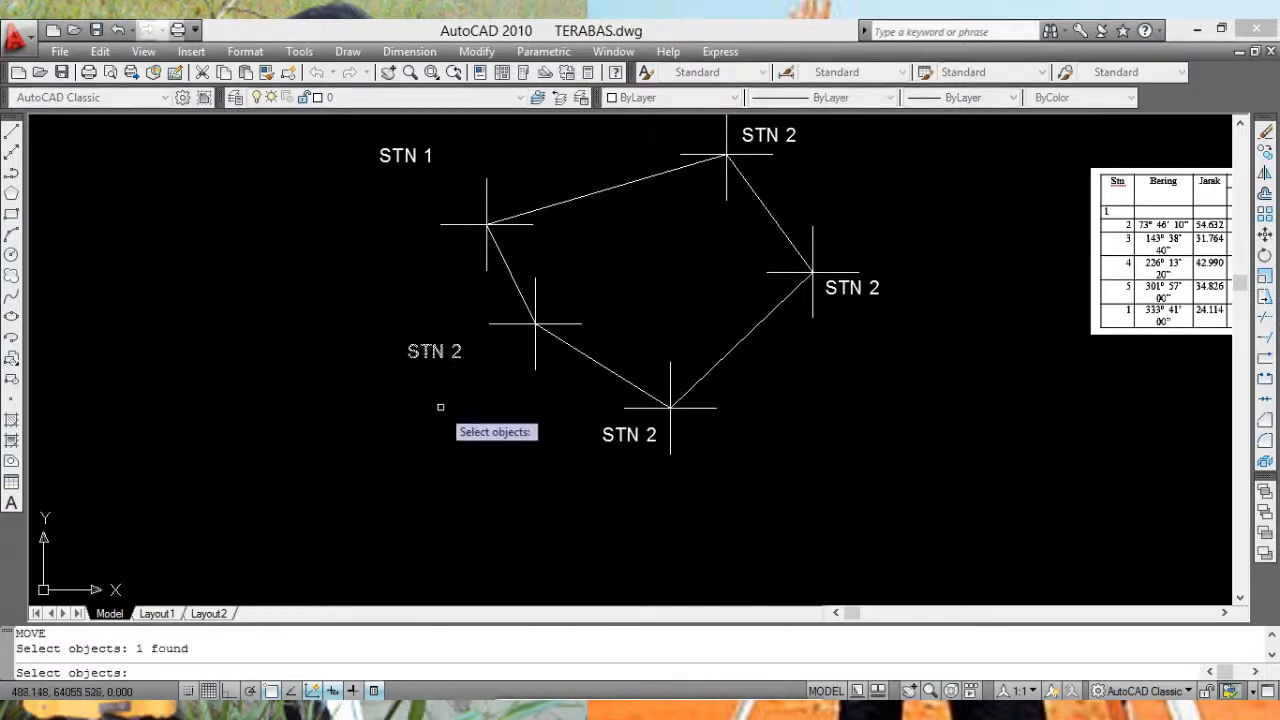
pyautogui.press('Return')
pyautogui.click(442, 407)
pyautogui.click(484, 398)
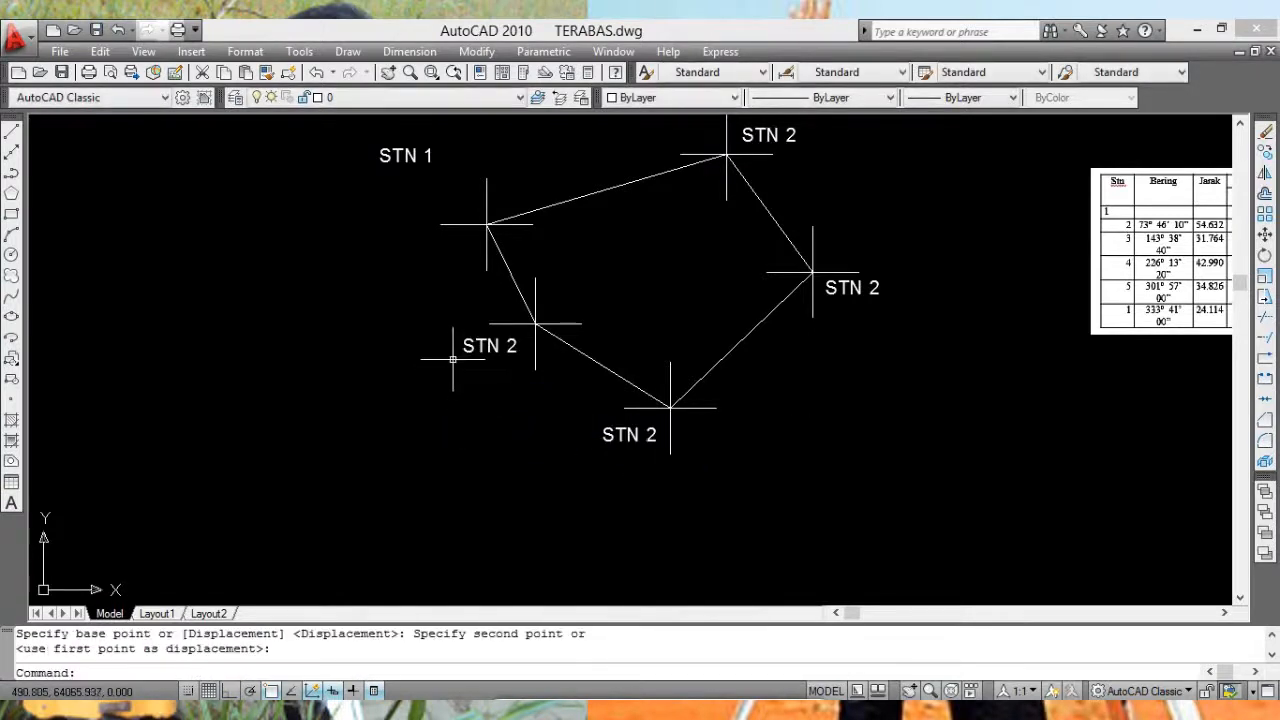
# Step: Move the STN 1 label down to just below the western arm of its station cross
pyautogui.press('Return')
pyautogui.click(380, 152)
pyautogui.press('Return')
pyautogui.click(381, 180)
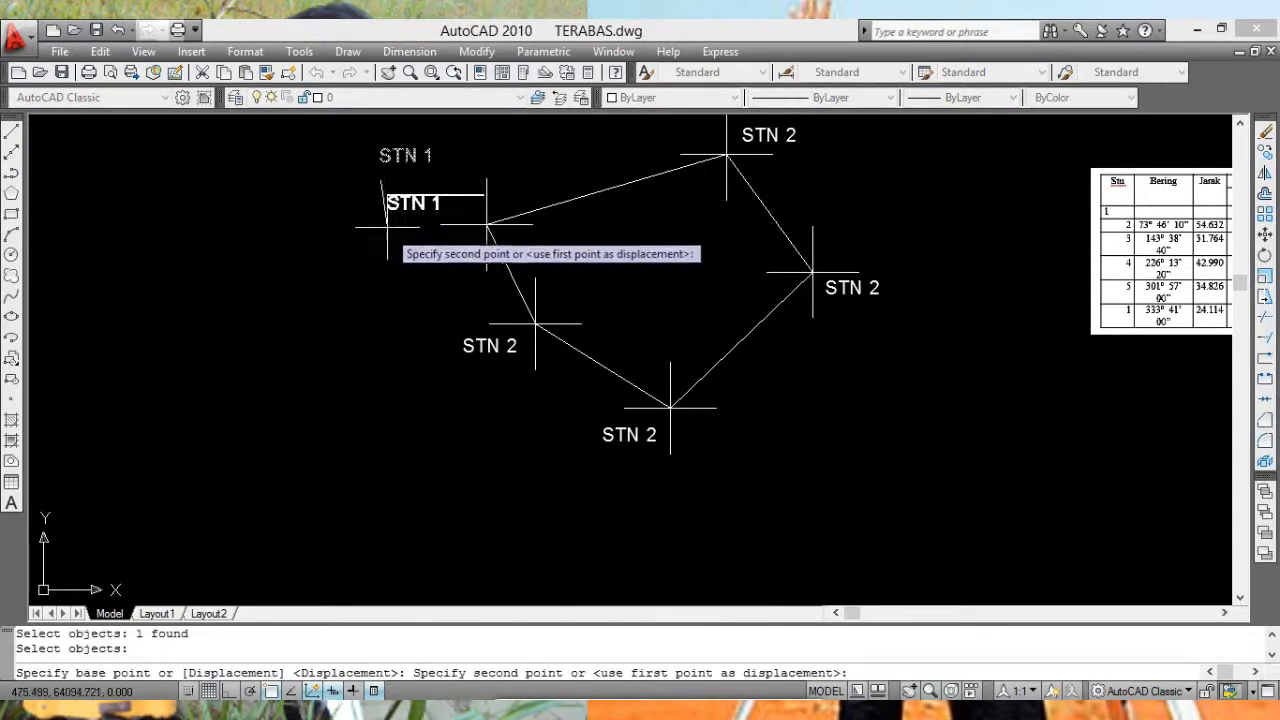
pyautogui.click(410, 267)
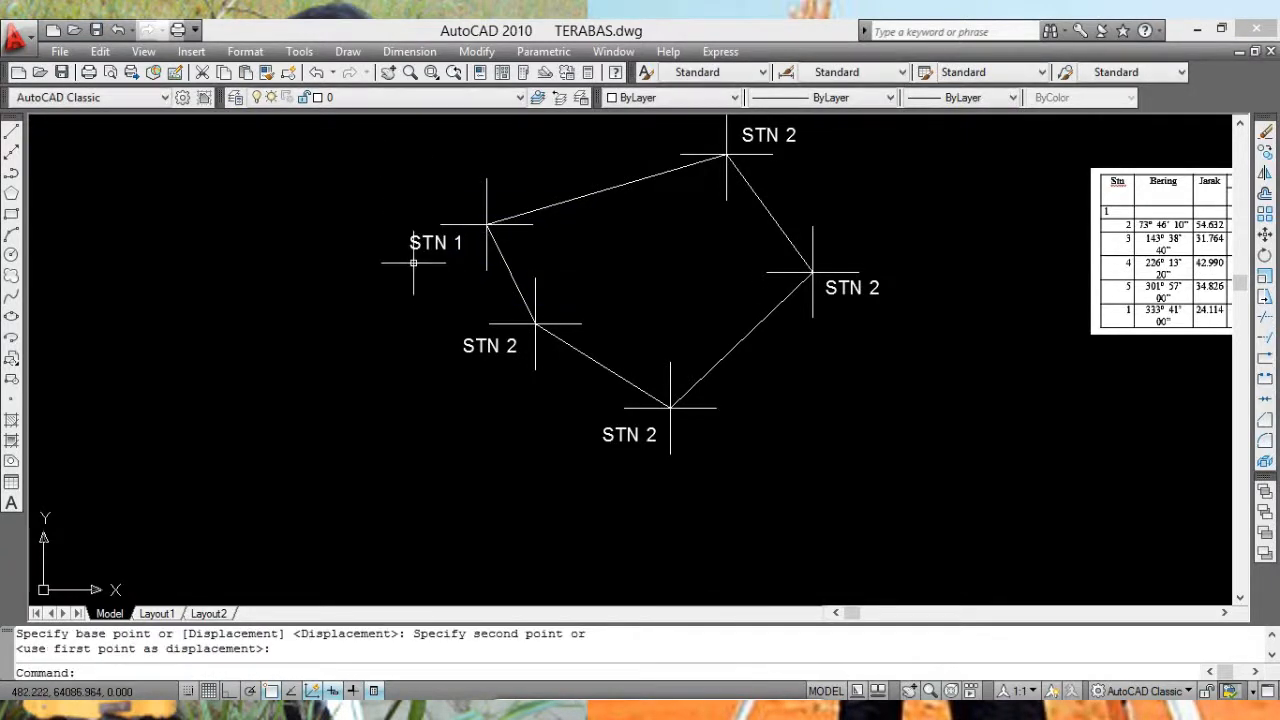
pyautogui.press('Escape')
# Step: Offset the eastern arm of the STN 1 cross by 5, once above and once below
pyautogui.moveTo(644, 249)
pyautogui.mouseDown(button='middle')
pyautogui.moveTo(940, 383)
pyautogui.moveTo(953, 425)
pyautogui.mouseUp(button='middle')
pyautogui.scroll(4, 666, 258)
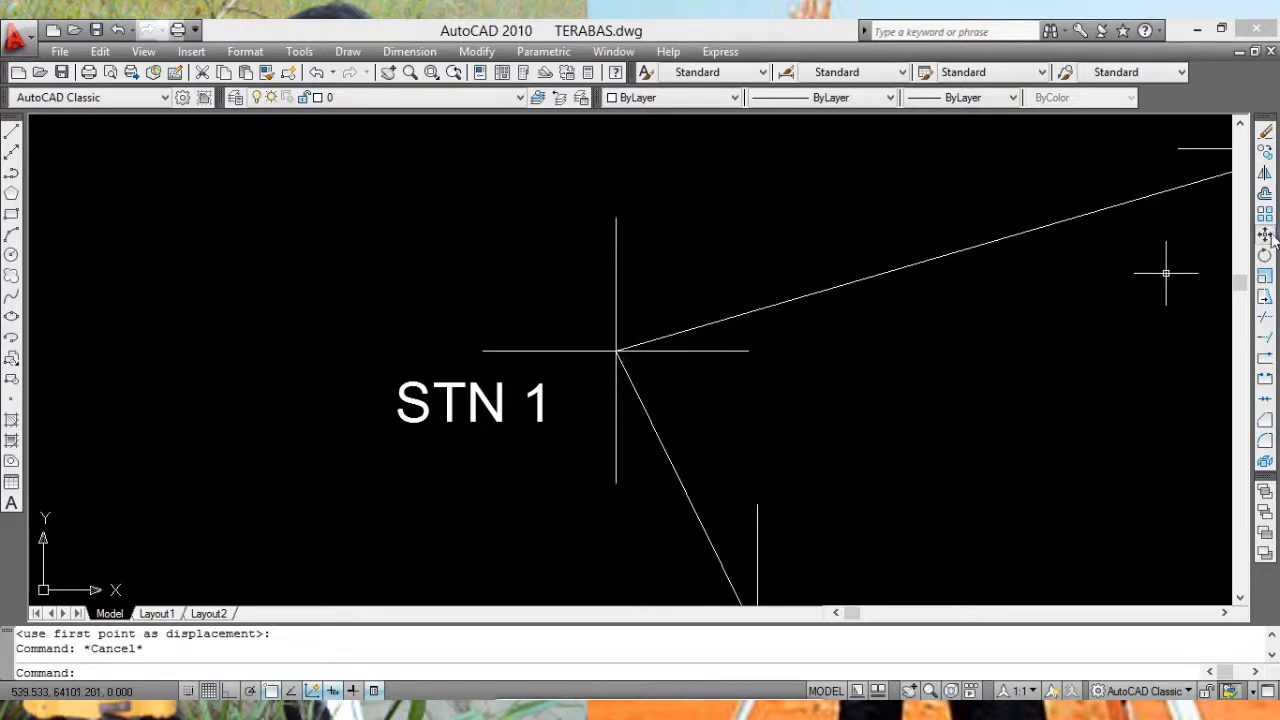
pyautogui.click(1265, 194)
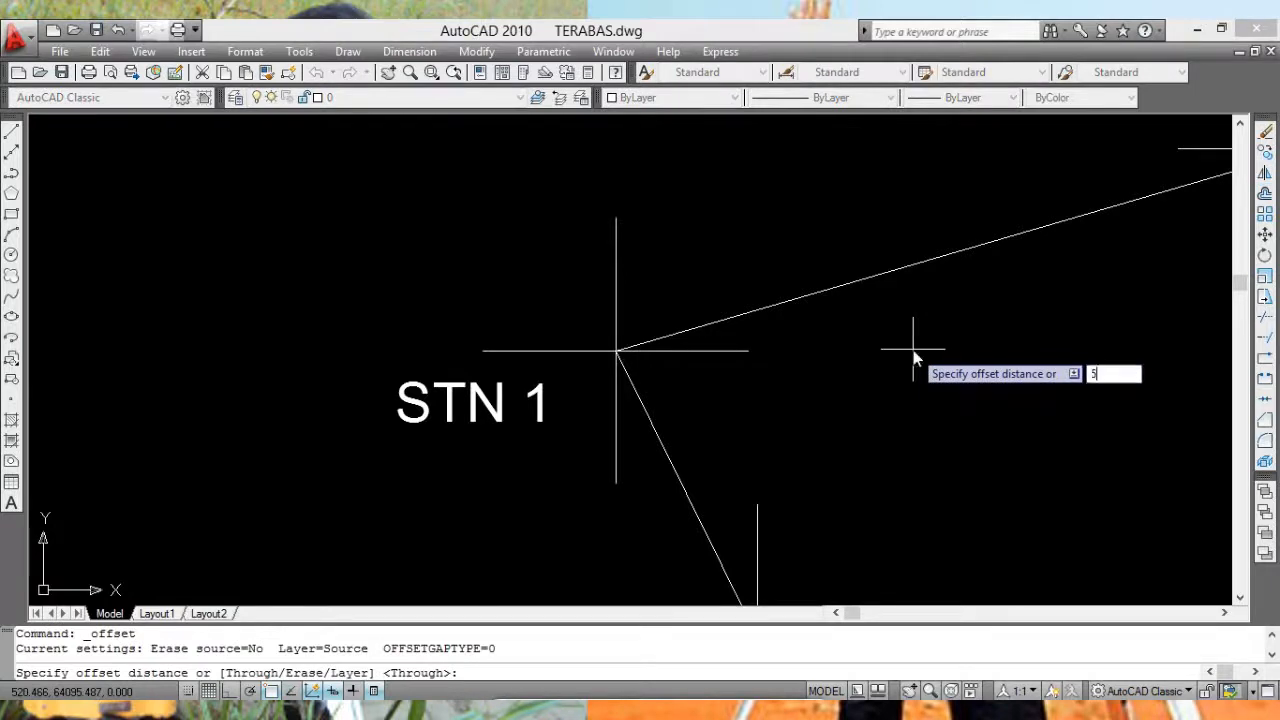
pyautogui.write('5')
pyautogui.press('Return')
pyautogui.click(674, 350)
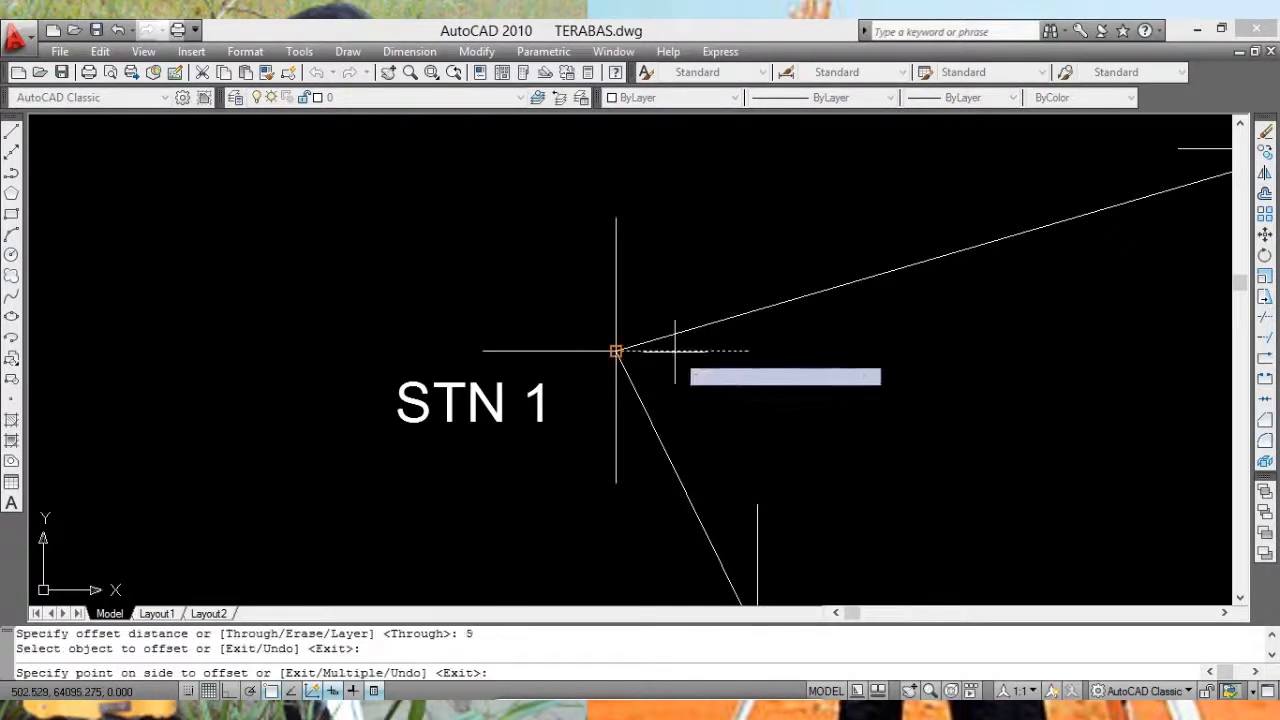
pyautogui.click(670, 303)
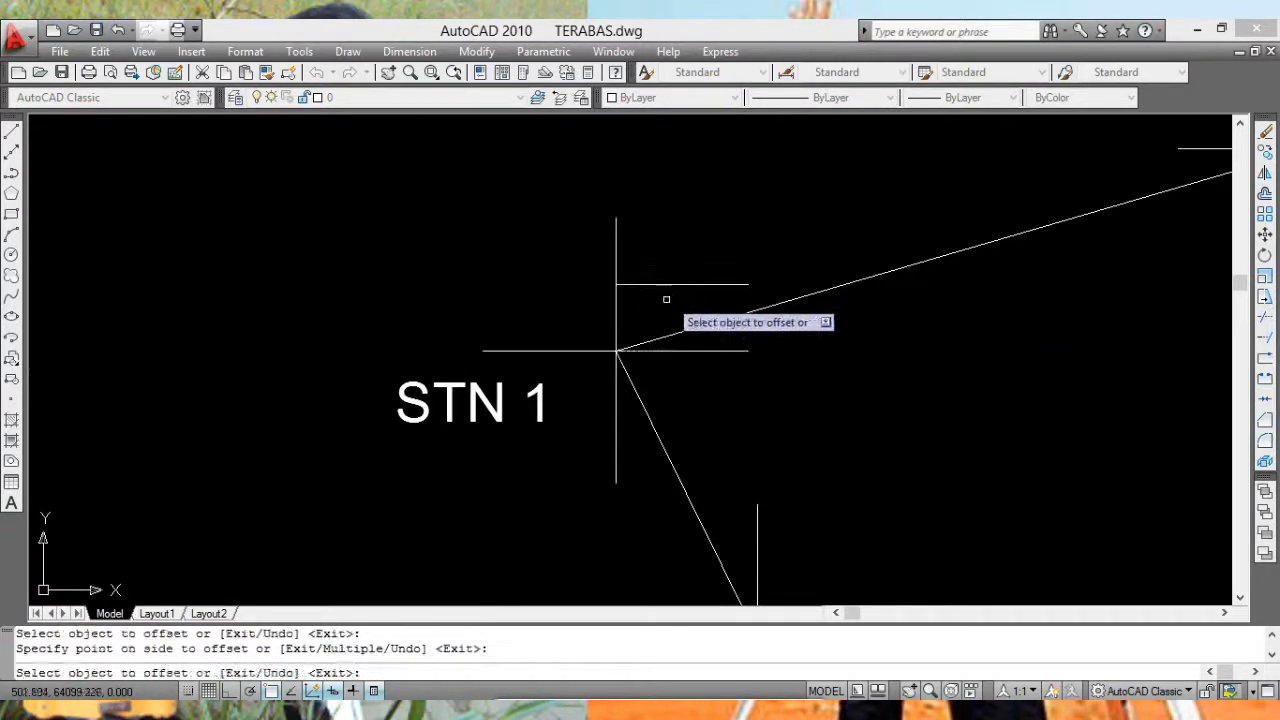
pyautogui.click(651, 351)
pyautogui.click(648, 427)
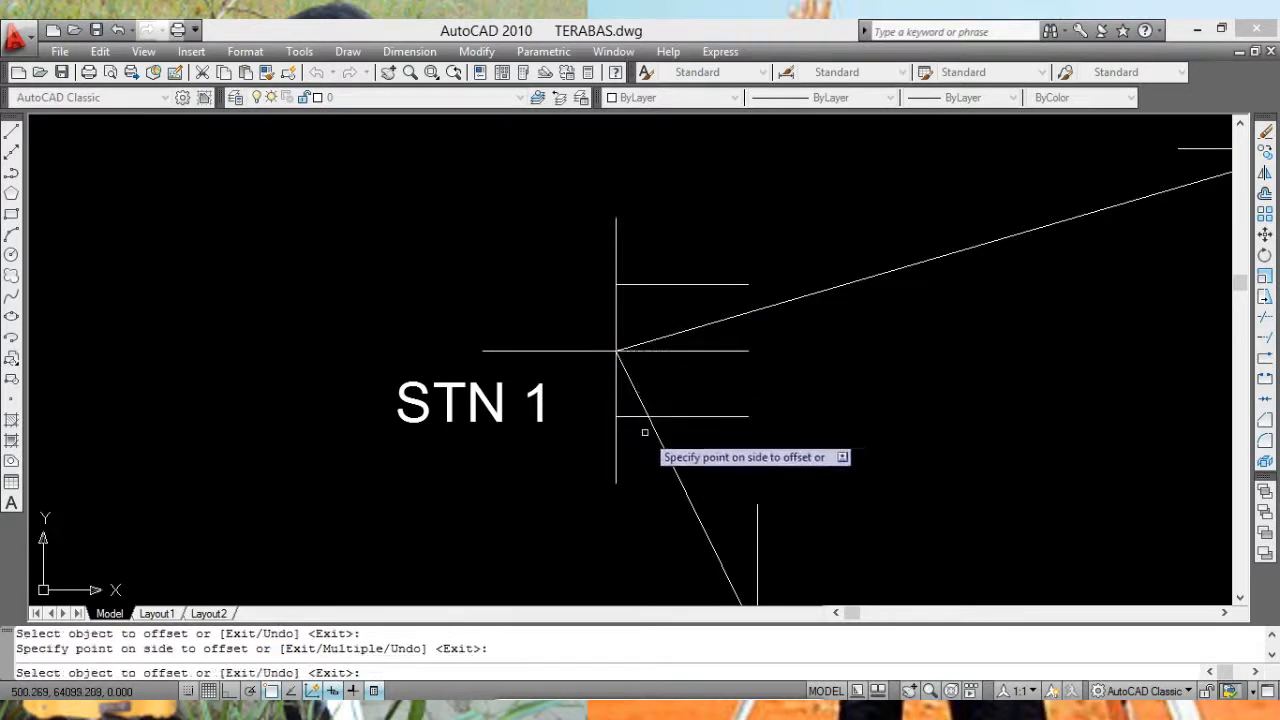
# Step: Offset the upper vertical arm of the STN 1 cross by 5 to both its east and west sides
pyautogui.click(616, 346)
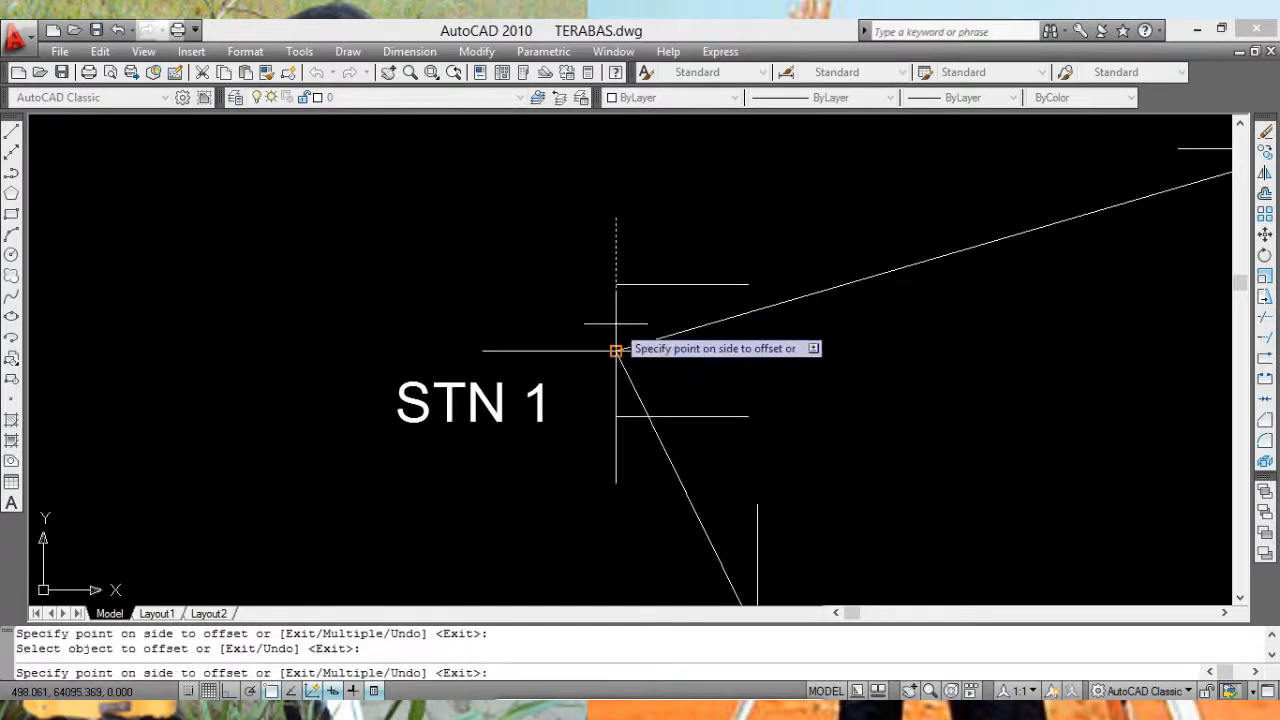
pyautogui.click(664, 319)
pyautogui.click(616, 312)
pyautogui.click(562, 310)
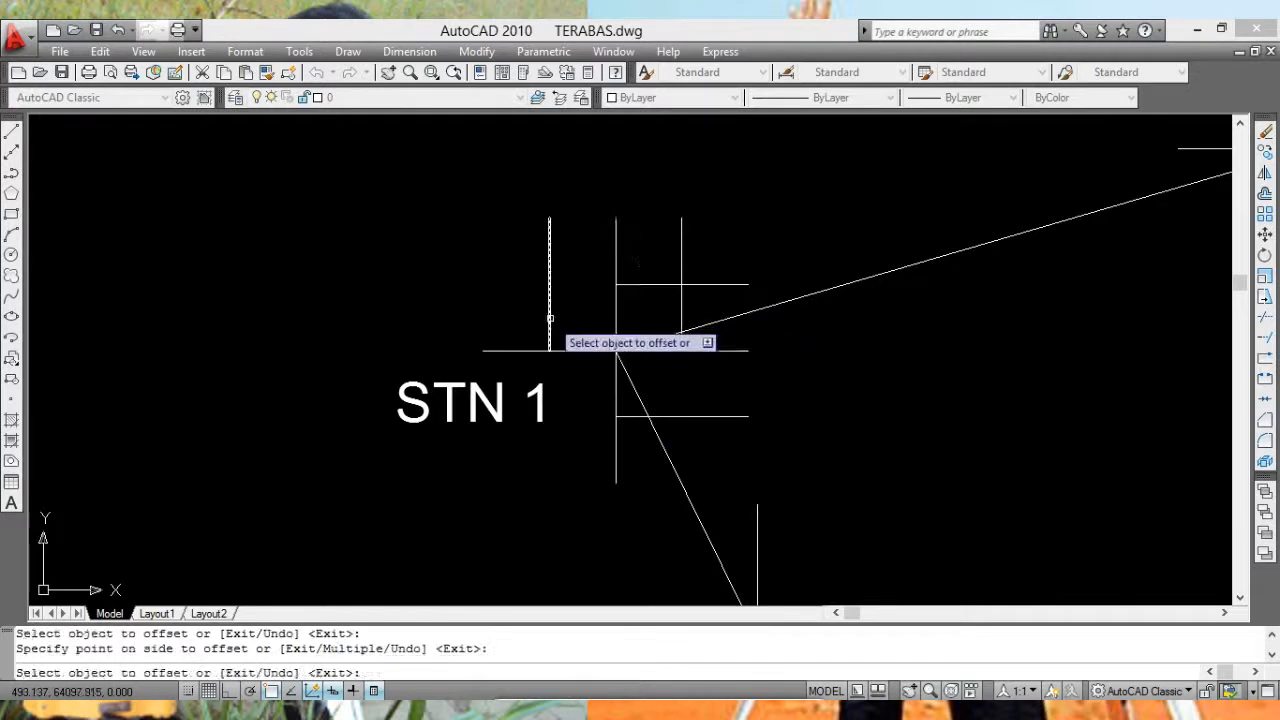
pyautogui.press('Escape')
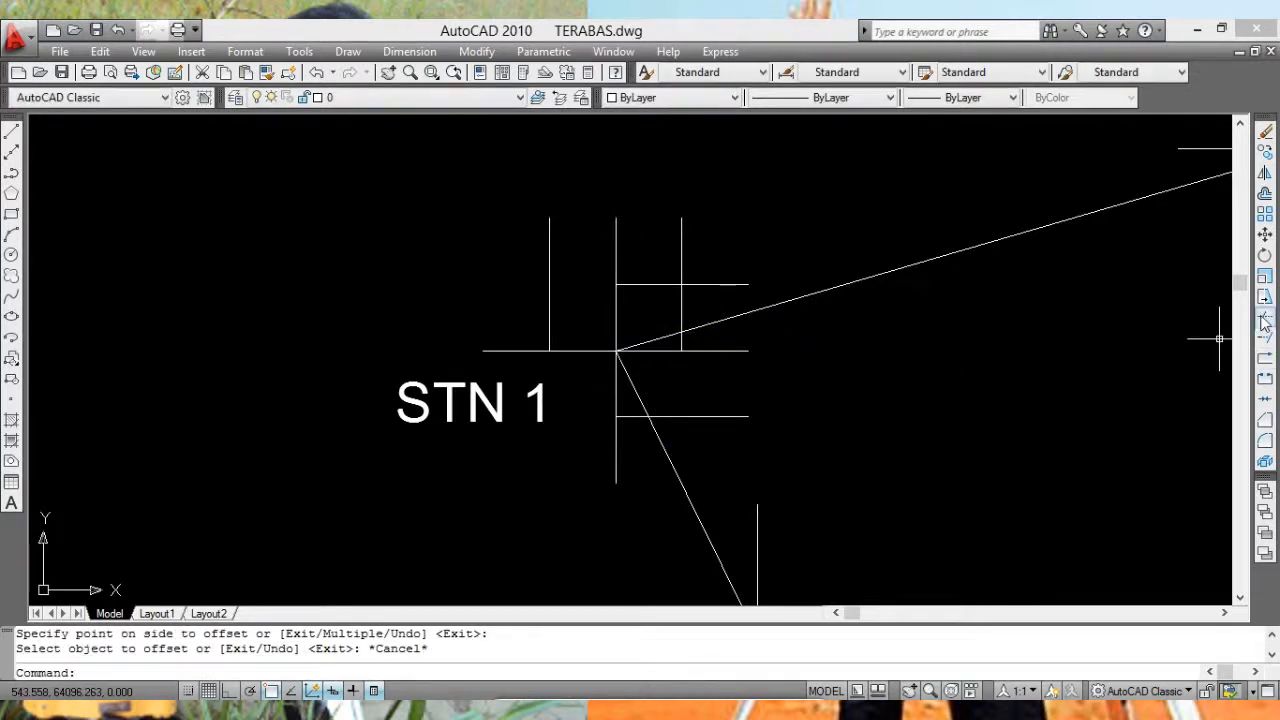
# Step: Trim the outer ends of all four STN 1 cross arms, using the four offset lines as cutting edges
pyautogui.click(1264, 318)
pyautogui.click(633, 282)
pyautogui.click(640, 286)
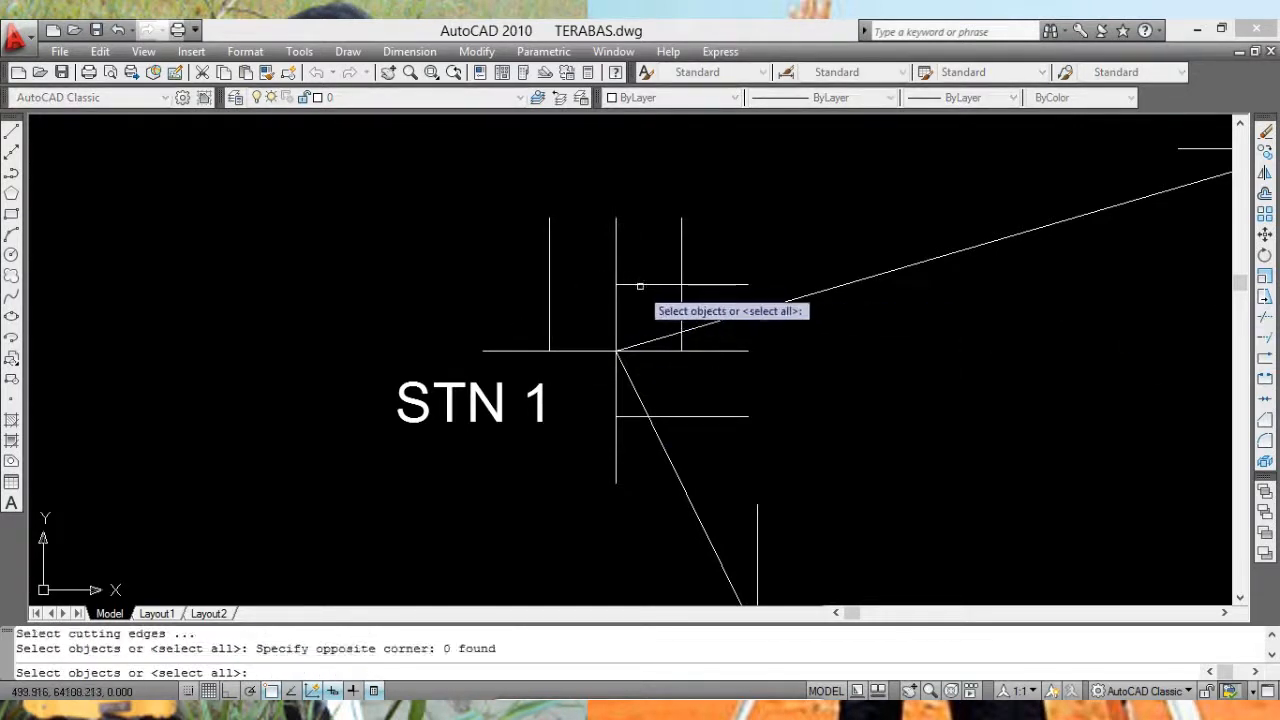
pyautogui.click(638, 285)
pyautogui.click(682, 296)
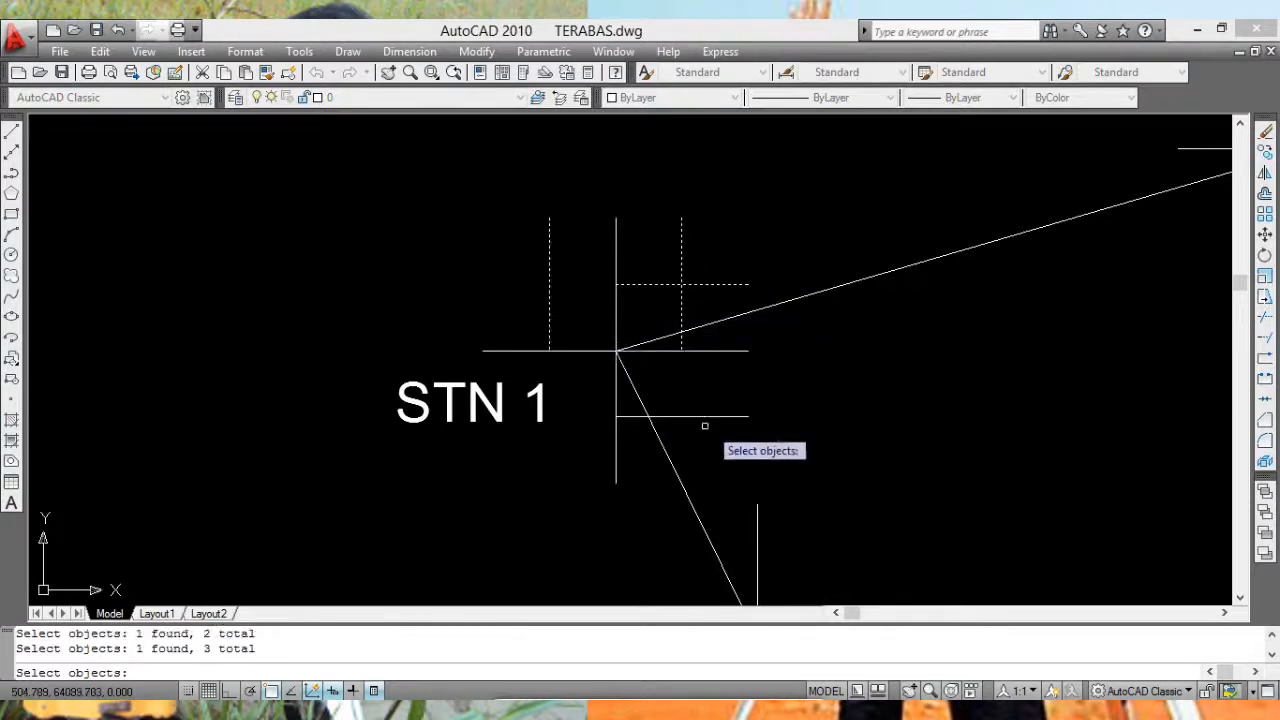
pyautogui.press('Return')
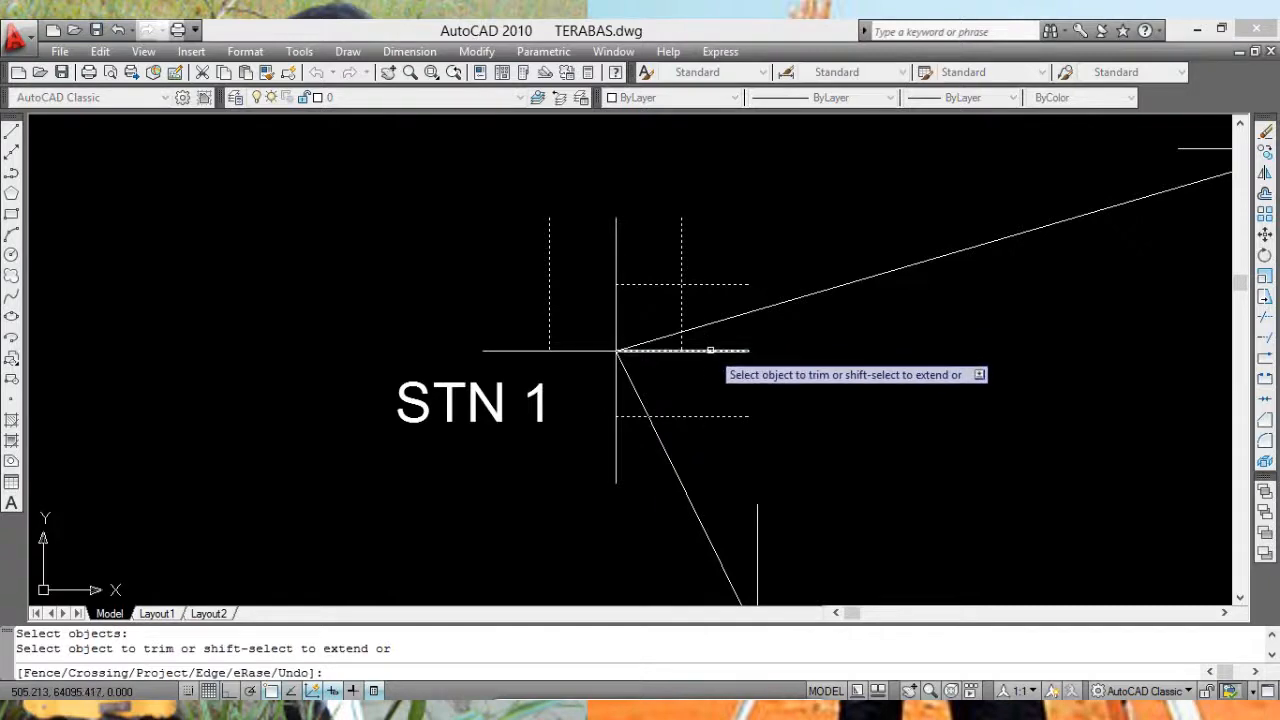
pyautogui.click(710, 350)
pyautogui.click(615, 265)
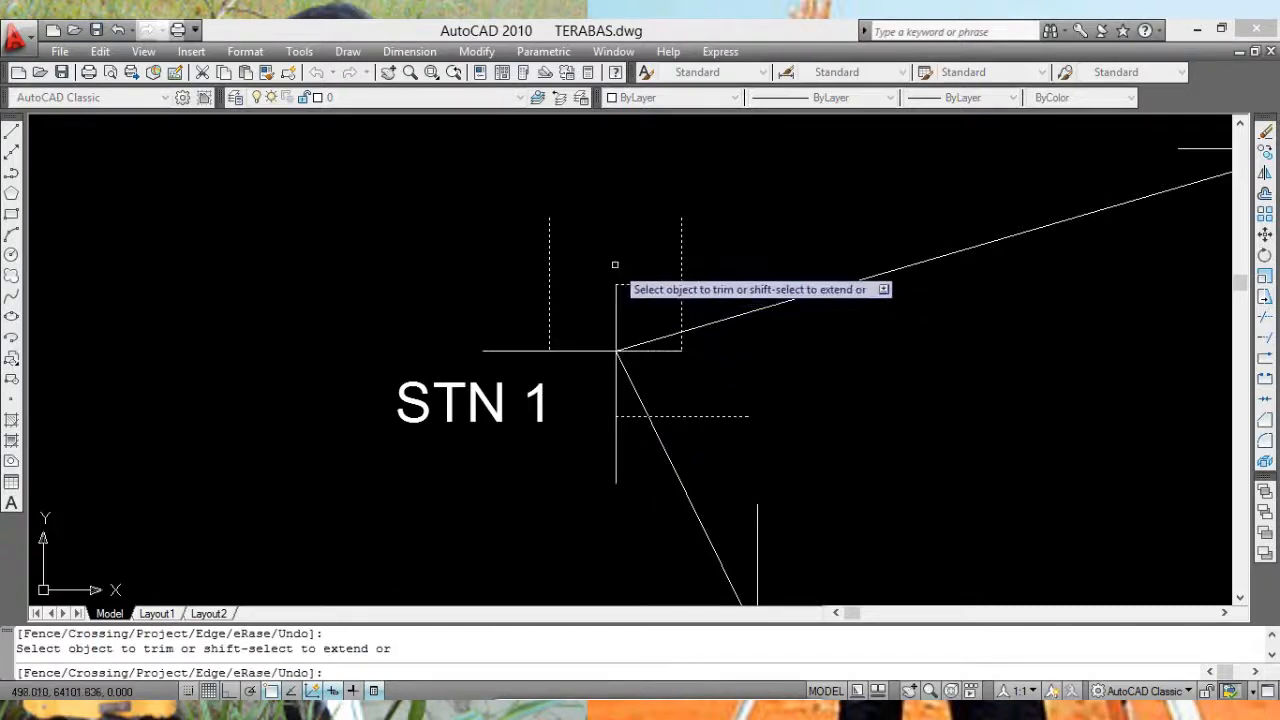
pyautogui.click(520, 349)
pyautogui.click(616, 455)
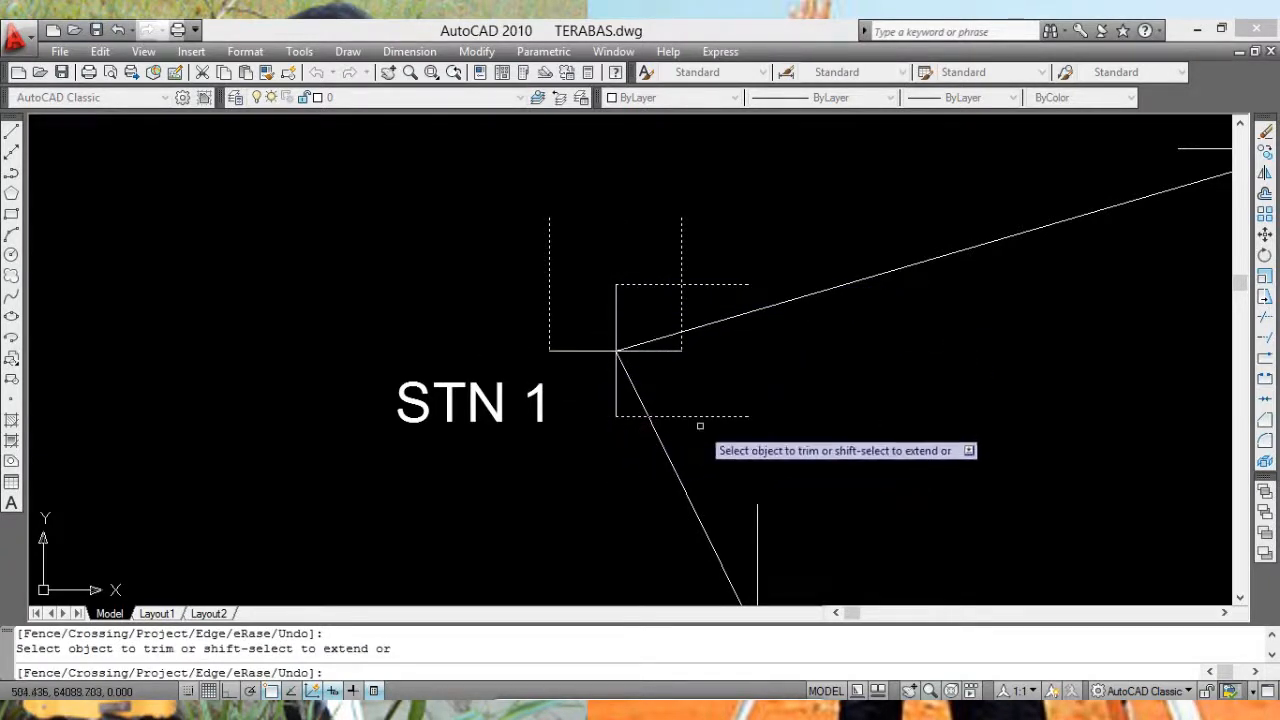
pyautogui.press('Escape')
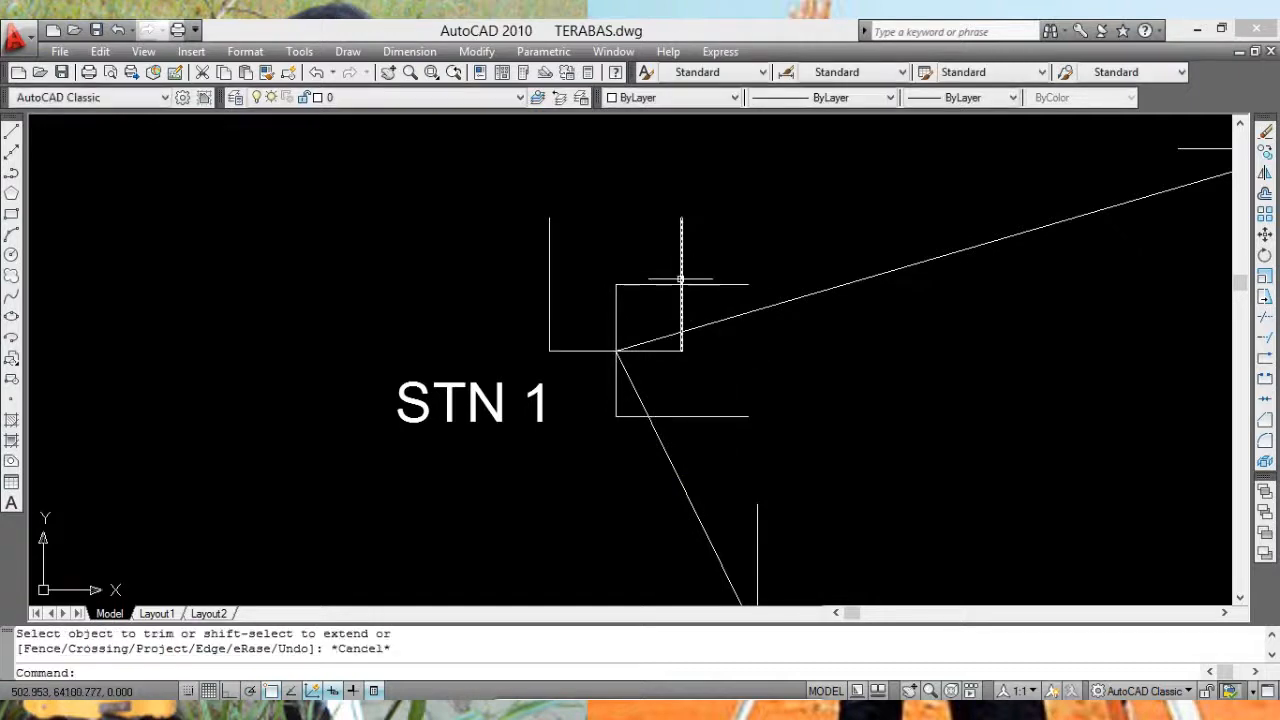
# Step: Erase the four offset construction lines around the STN 1 cross
pyautogui.click(691, 295)
pyautogui.click(687, 295)
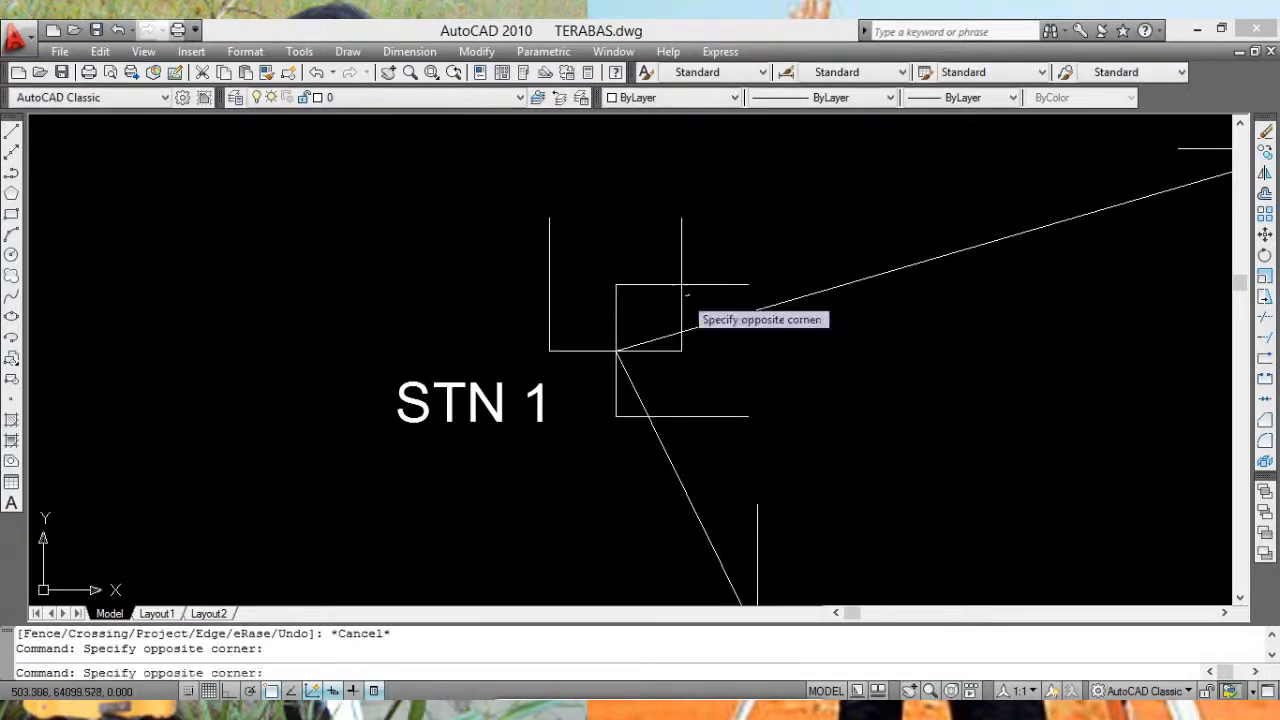
pyautogui.click(677, 294)
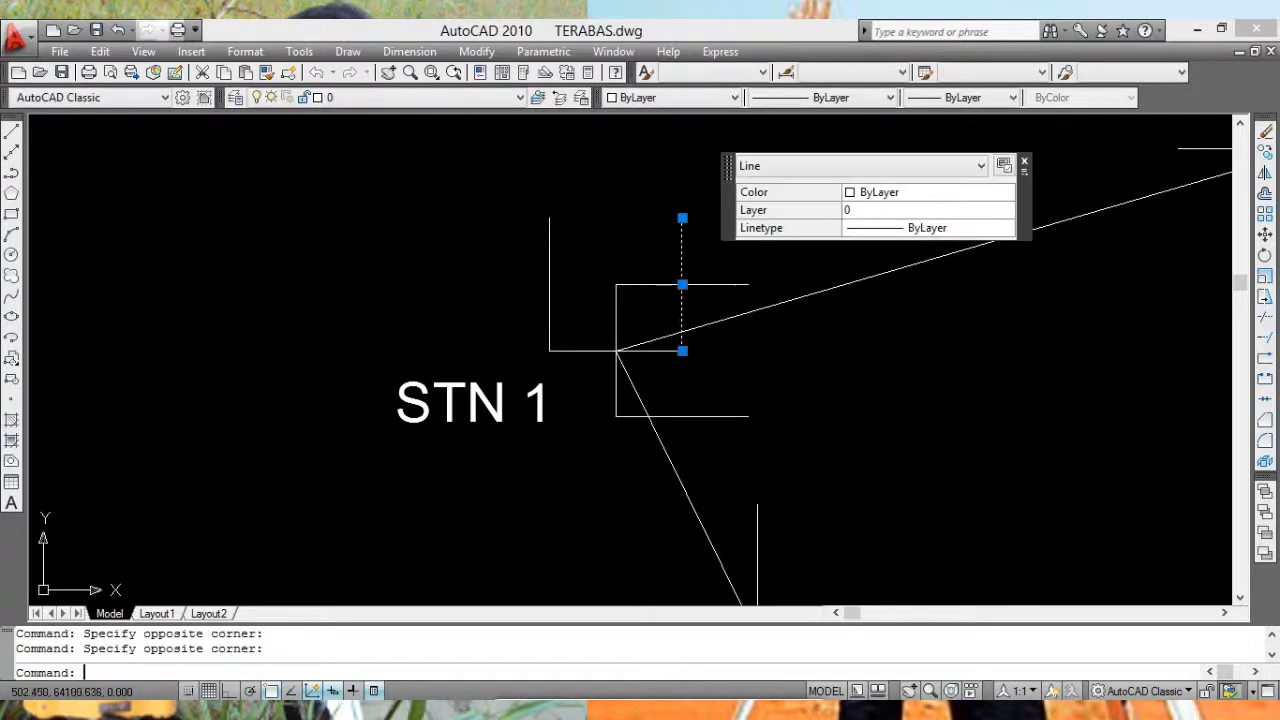
pyautogui.press('Delete')
pyautogui.click(697, 283)
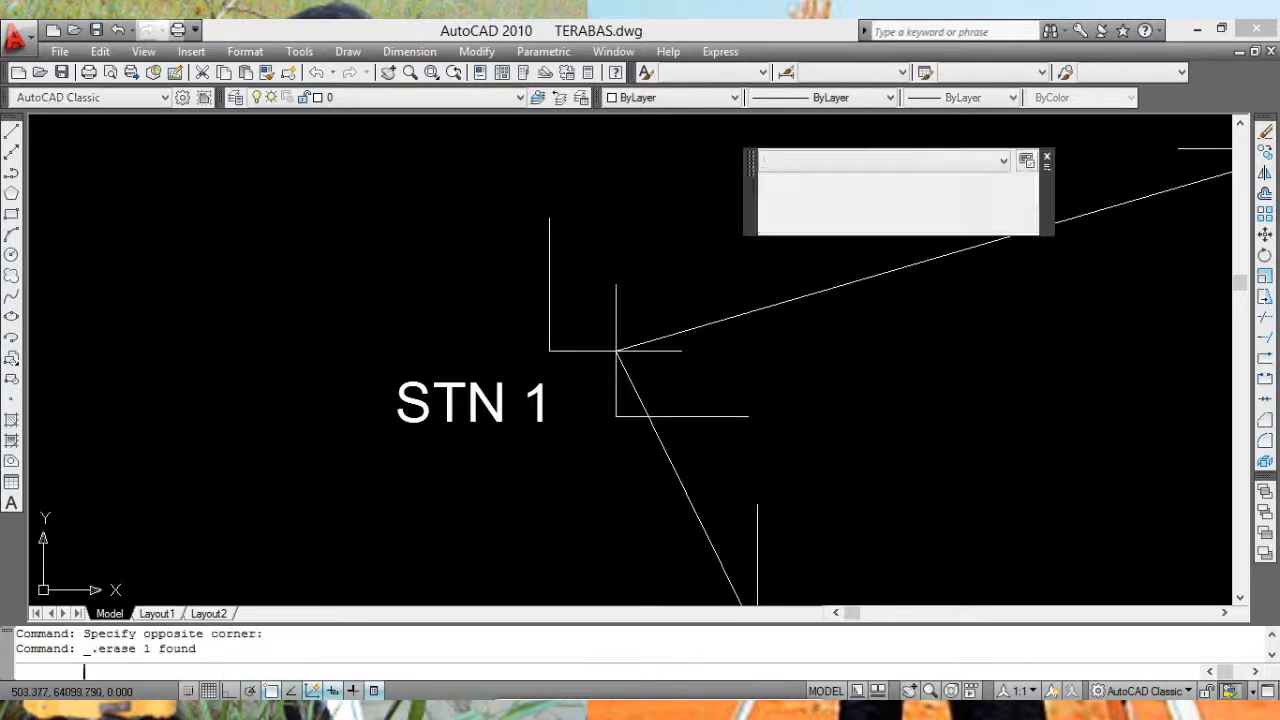
pyautogui.press('Delete')
pyautogui.click(547, 295)
pyautogui.press('Delete')
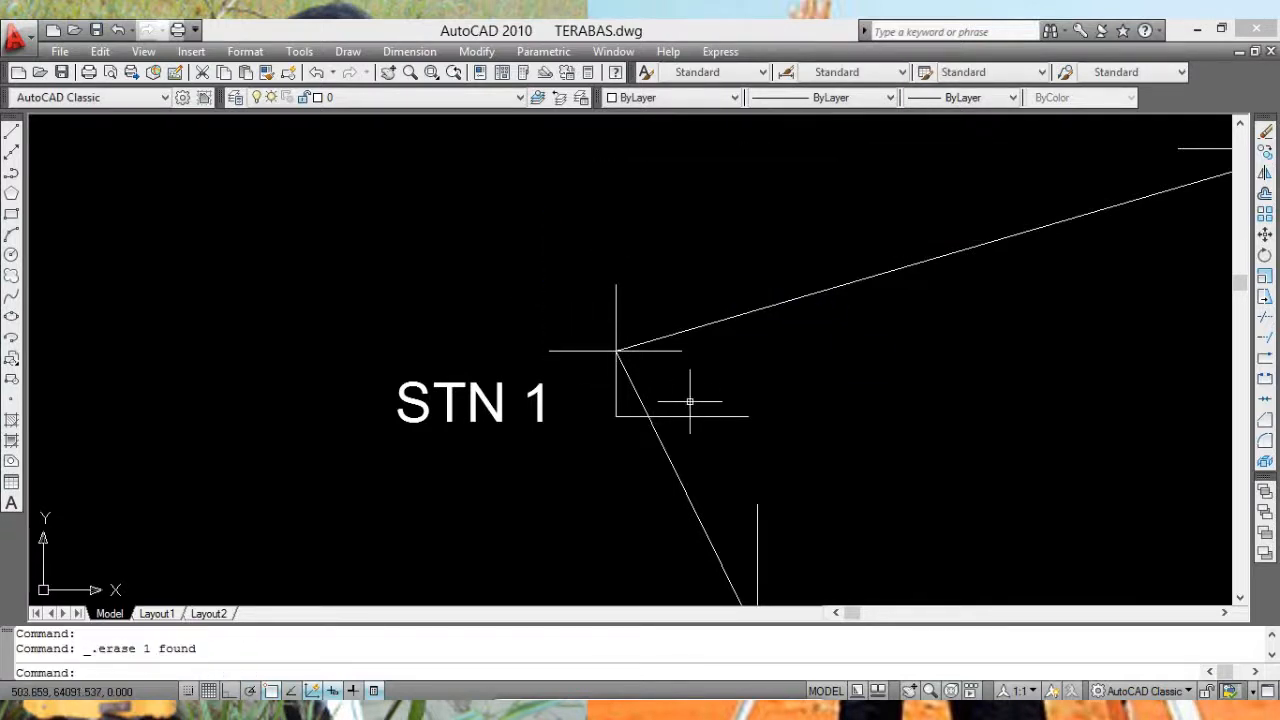
pyautogui.click(690, 415)
# Step: Erase the four cross arms at the northernmost station of the traverse
pyautogui.moveTo(949, 415); pyautogui.dragTo(777, 397, button='middle')
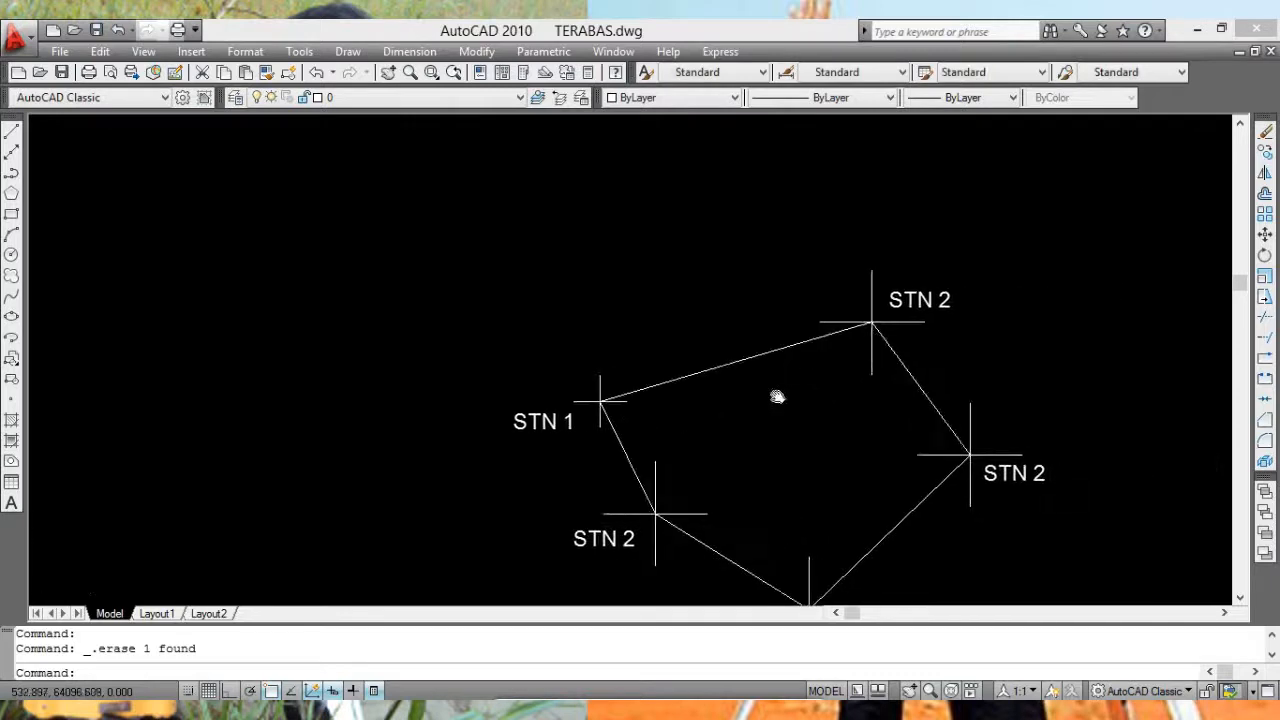
pyautogui.scroll(3, 870, 322)
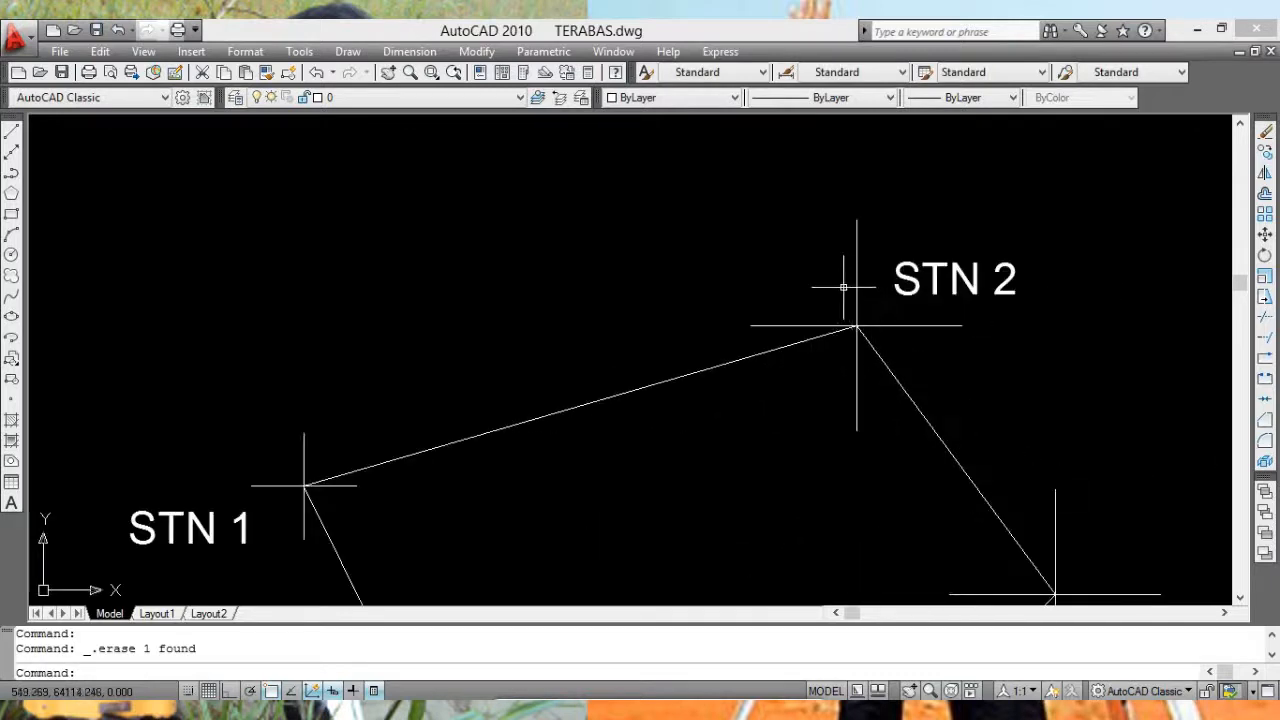
pyautogui.click(800, 214)
pyautogui.click(852, 287)
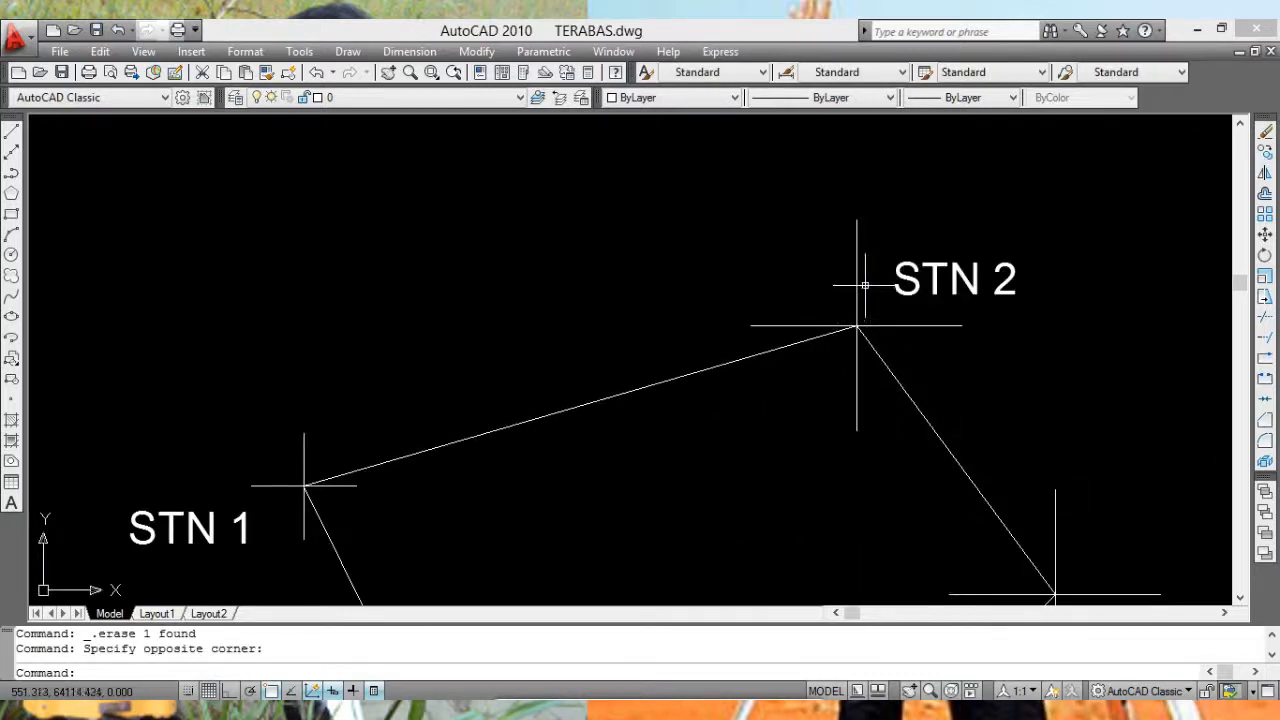
pyautogui.click(856, 287)
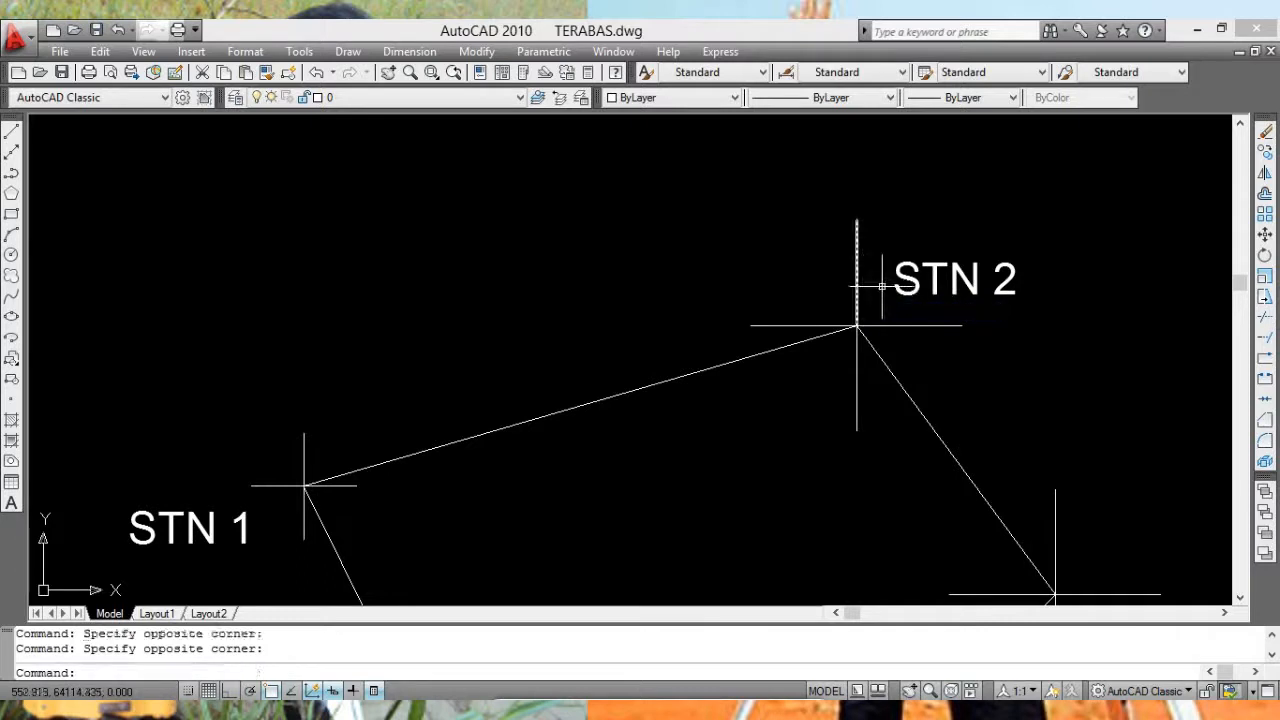
pyautogui.click(857, 280)
pyautogui.press('Delete')
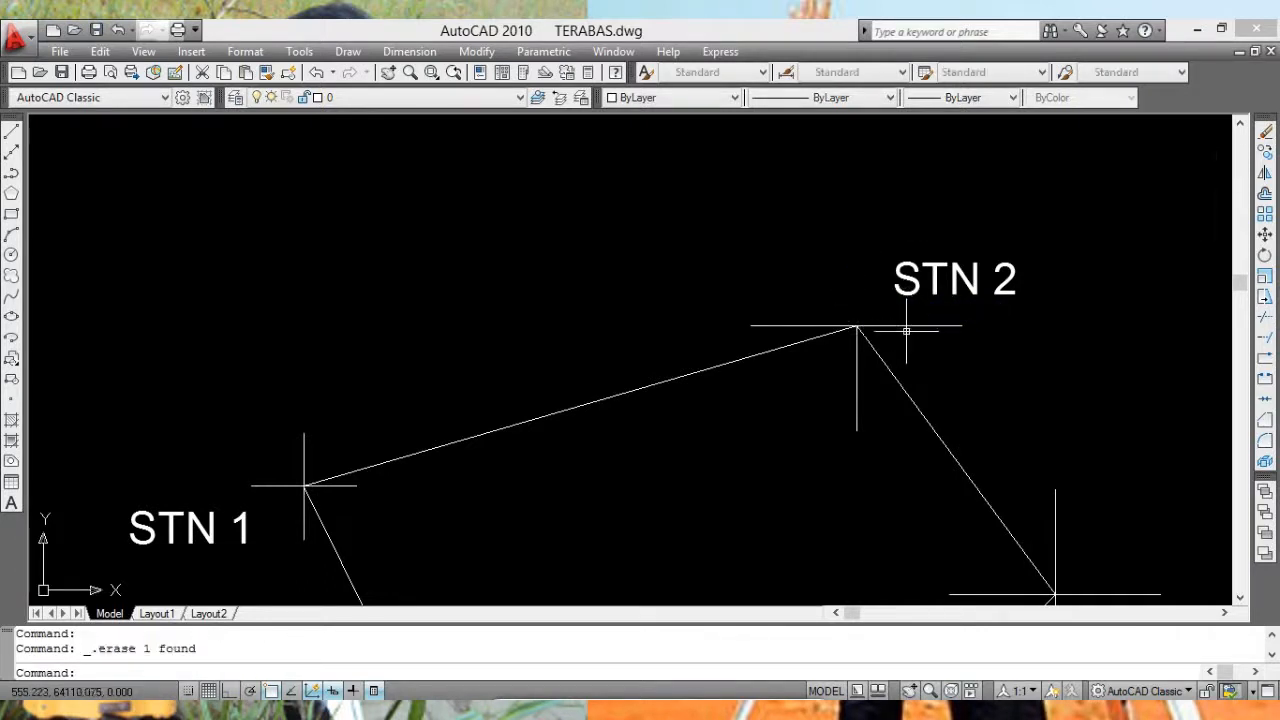
pyautogui.click(819, 324)
pyautogui.press('Delete')
pyautogui.click(857, 357)
pyautogui.press('Delete')
# Step: Erase the station cross arms at the traverse's easternmost corner
pyautogui.moveTo(997, 377); pyautogui.dragTo(807, 240, button='middle')
pyautogui.click(869, 365)
pyautogui.click(866, 363)
pyautogui.press('Delete')
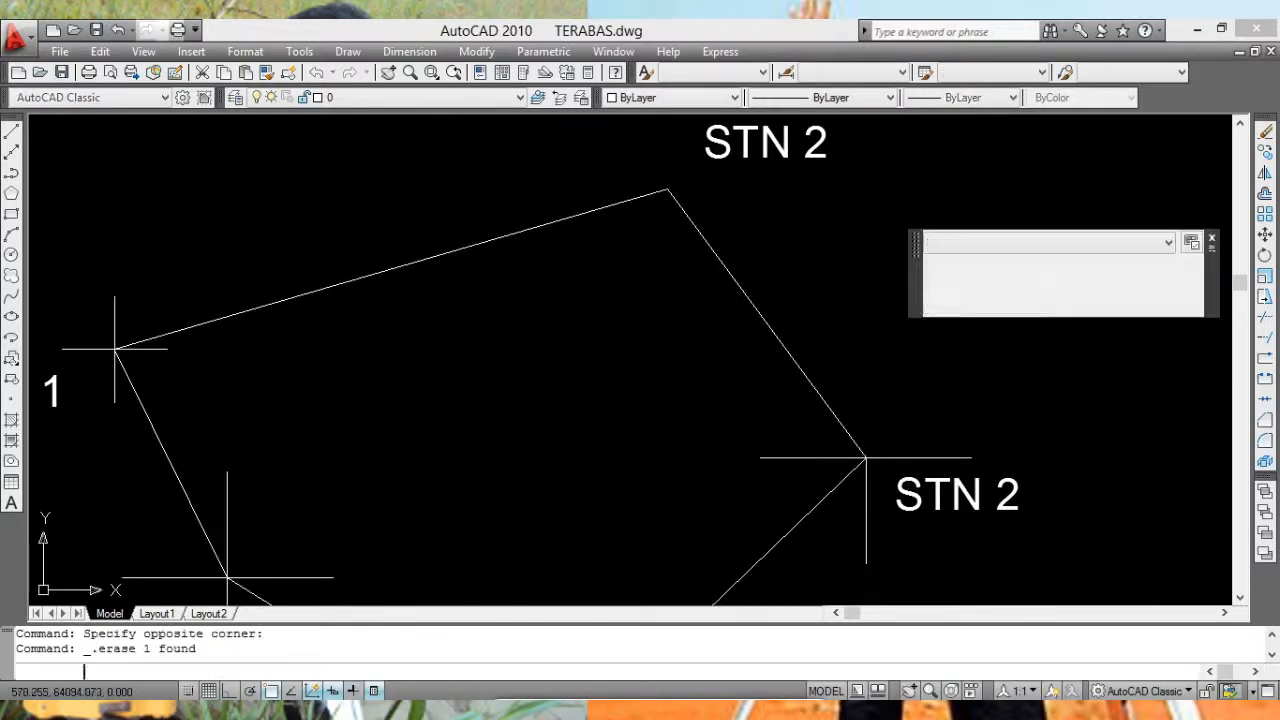
pyautogui.click(898, 458)
pyautogui.press('Delete')
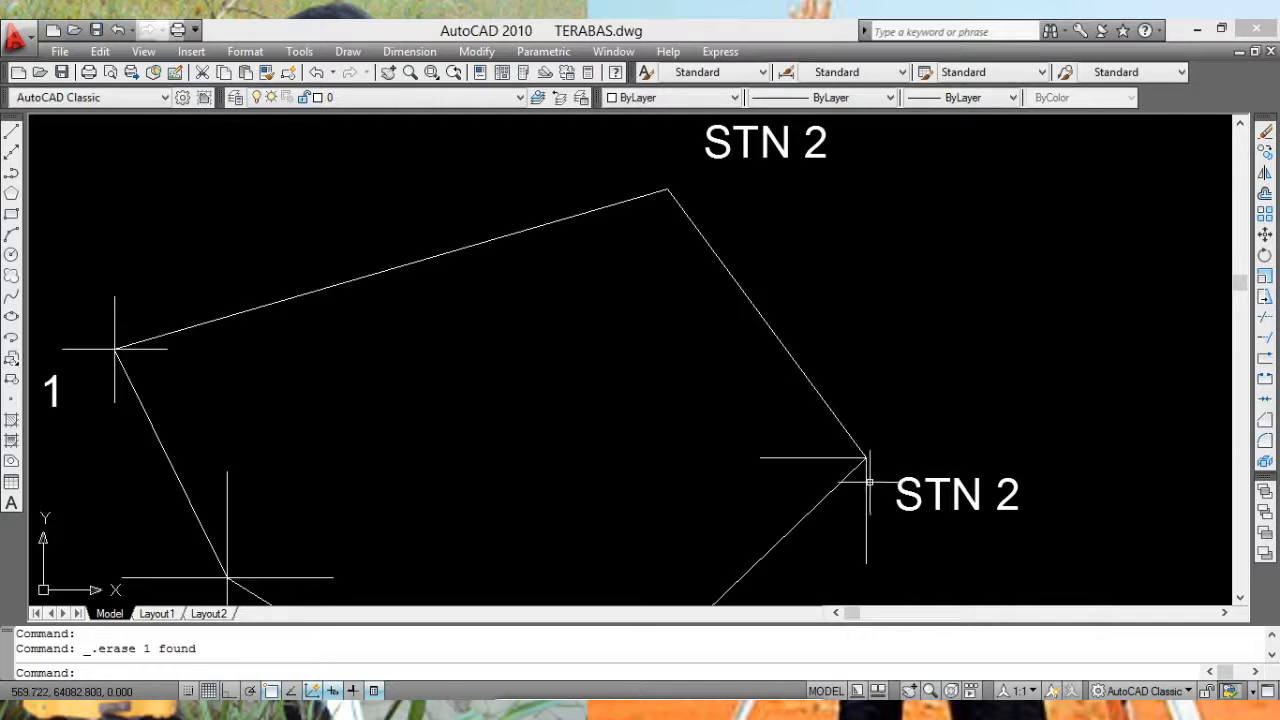
pyautogui.click(866, 495)
pyautogui.press('Delete')
# Step: Erase the four cross arms at the southwestern station, directly below STN 1
pyautogui.moveTo(711, 452); pyautogui.dragTo(946, 297, button='middle')
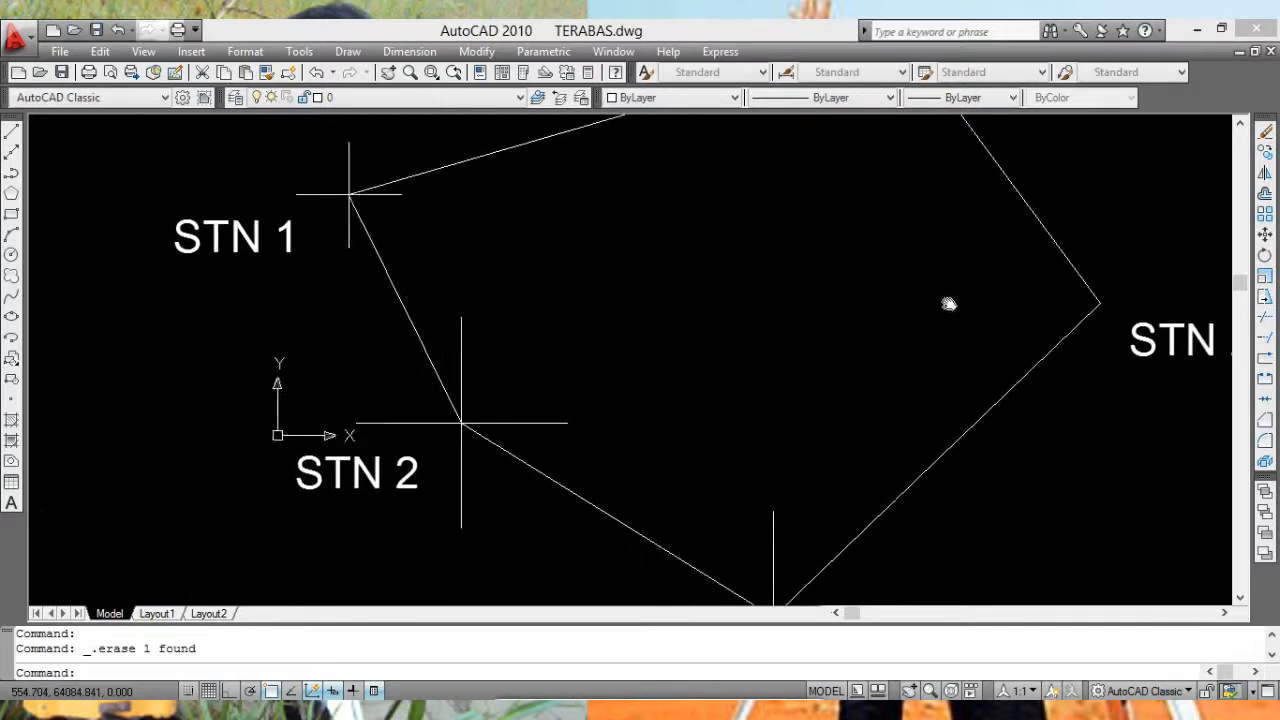
pyautogui.click(559, 422)
pyautogui.press('Delete')
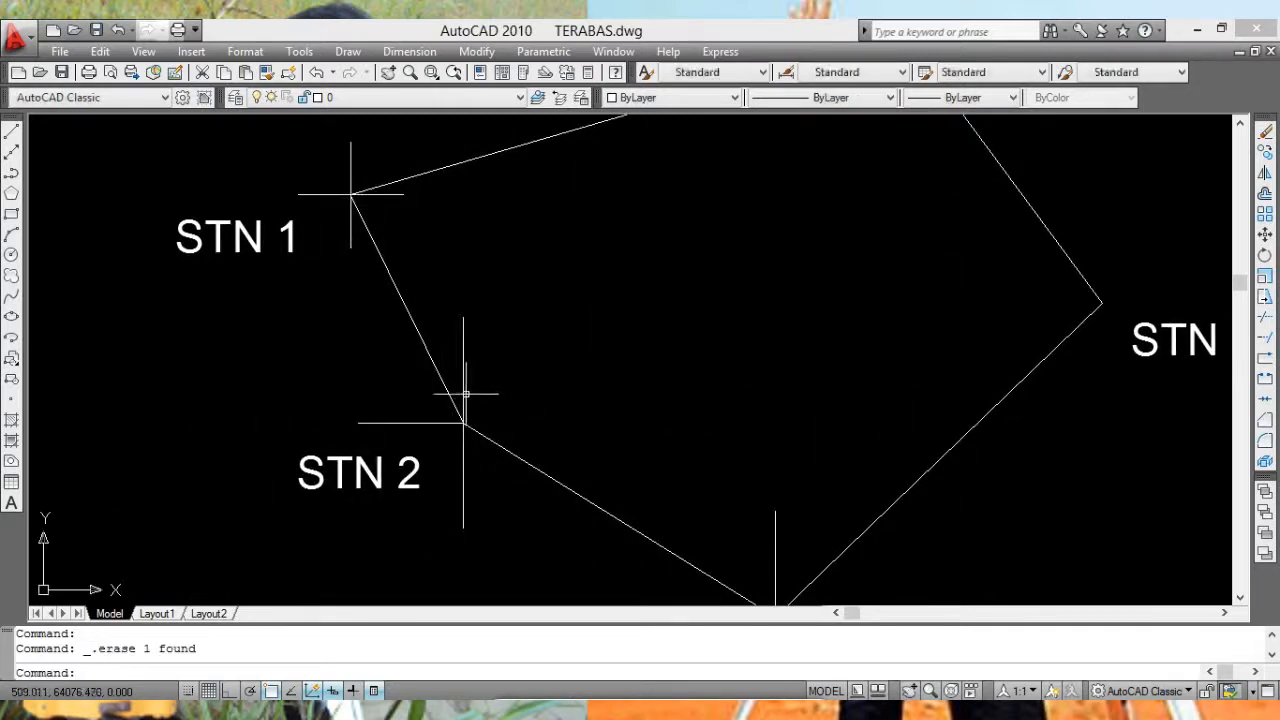
pyautogui.click(464, 398)
pyautogui.press('Delete')
pyautogui.click(437, 424)
pyautogui.press('Delete')
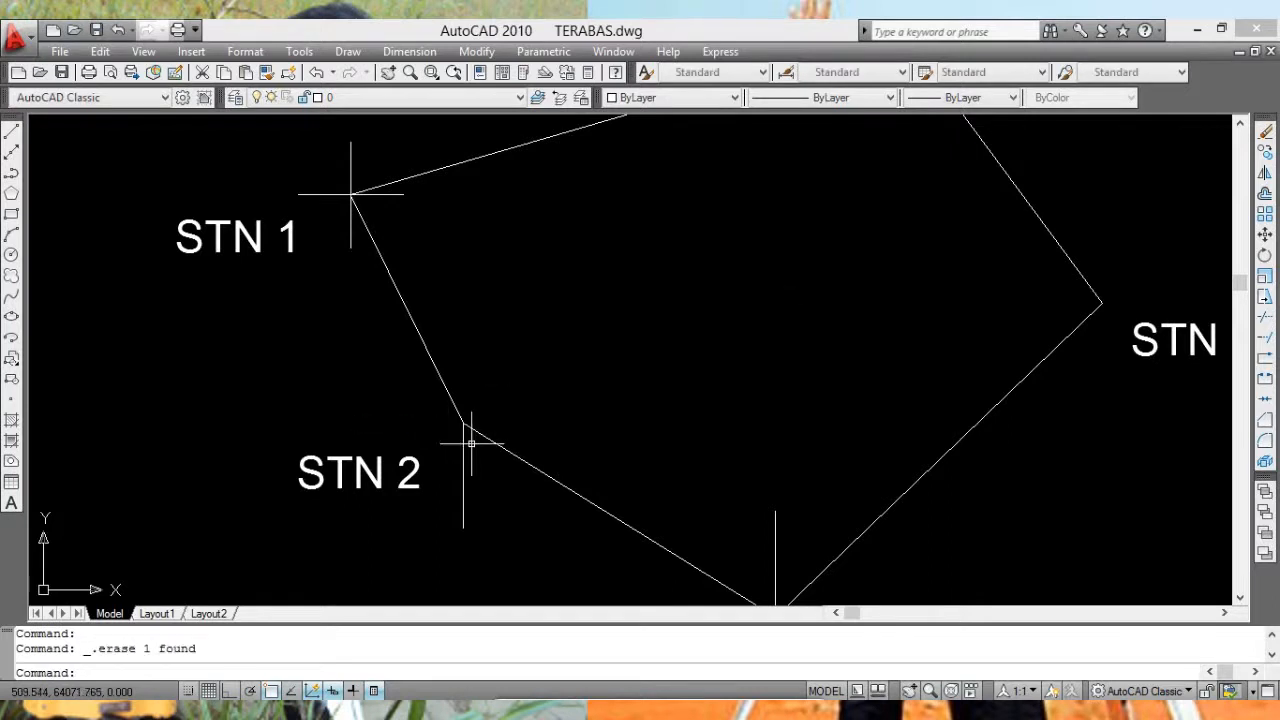
pyautogui.click(460, 436)
pyautogui.click(462, 445)
pyautogui.press('Delete')
# Step: Erase the four cross arms at the southernmost station of the traverse
pyautogui.moveTo(651, 421); pyautogui.dragTo(671, 281, button='middle')
pyautogui.click(796, 412)
pyautogui.press('Delete')
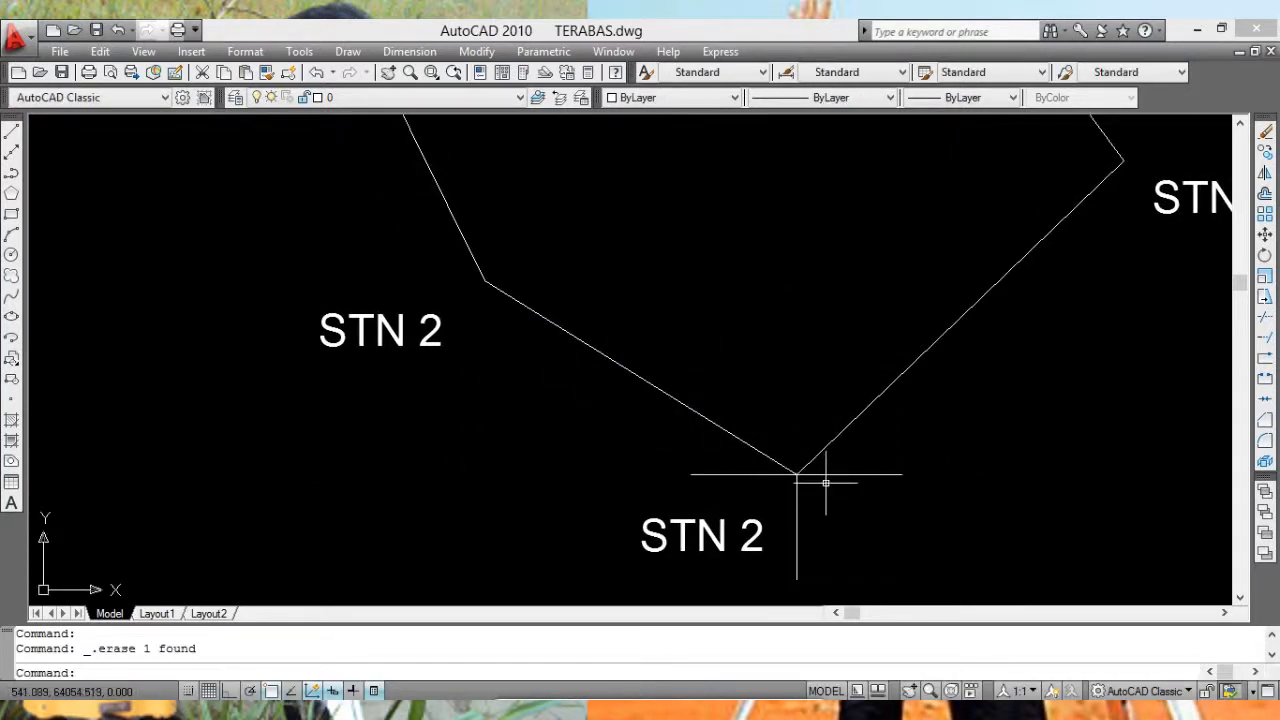
pyautogui.click(825, 475)
pyautogui.press('Delete')
pyautogui.click(798, 500)
pyautogui.press('Delete')
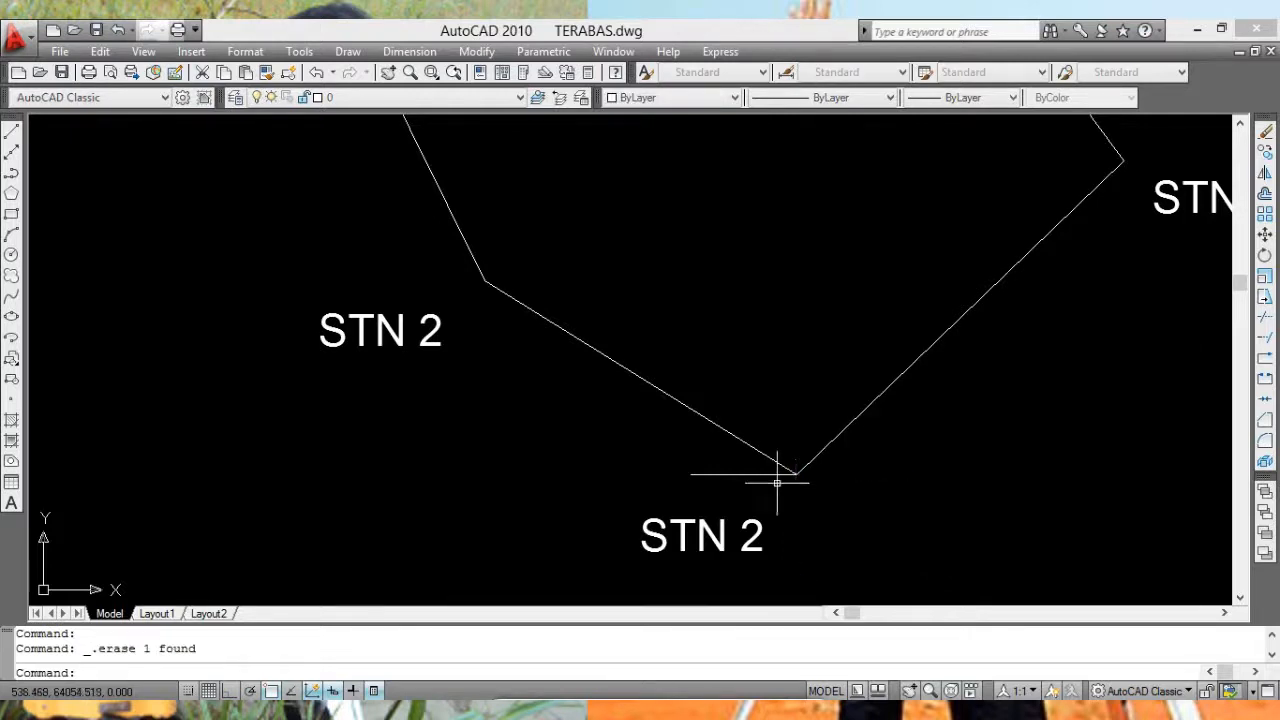
pyautogui.click(766, 474)
pyautogui.press('Delete')
# Step: Inspect the whole traverse outline, the bearing and distance table, and the remaining cross at STN 1
pyautogui.scroll(-3, 780, 440)
pyautogui.scroll(-1, 809, 297)
pyautogui.scroll(4, 746, 366)
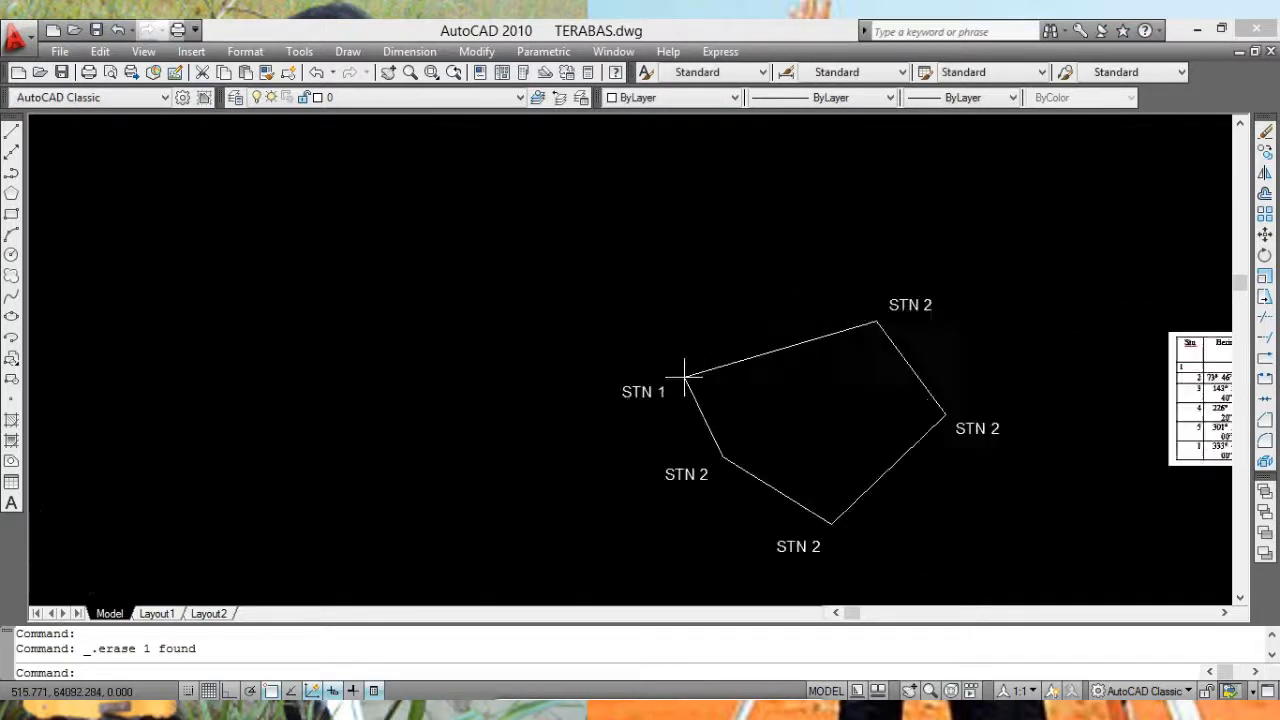
pyautogui.moveTo(811, 327)
pyautogui.mouseDown(button='middle')
pyautogui.moveTo(749, 297)
pyautogui.moveTo(663, 330)
pyautogui.mouseUp(button='middle')
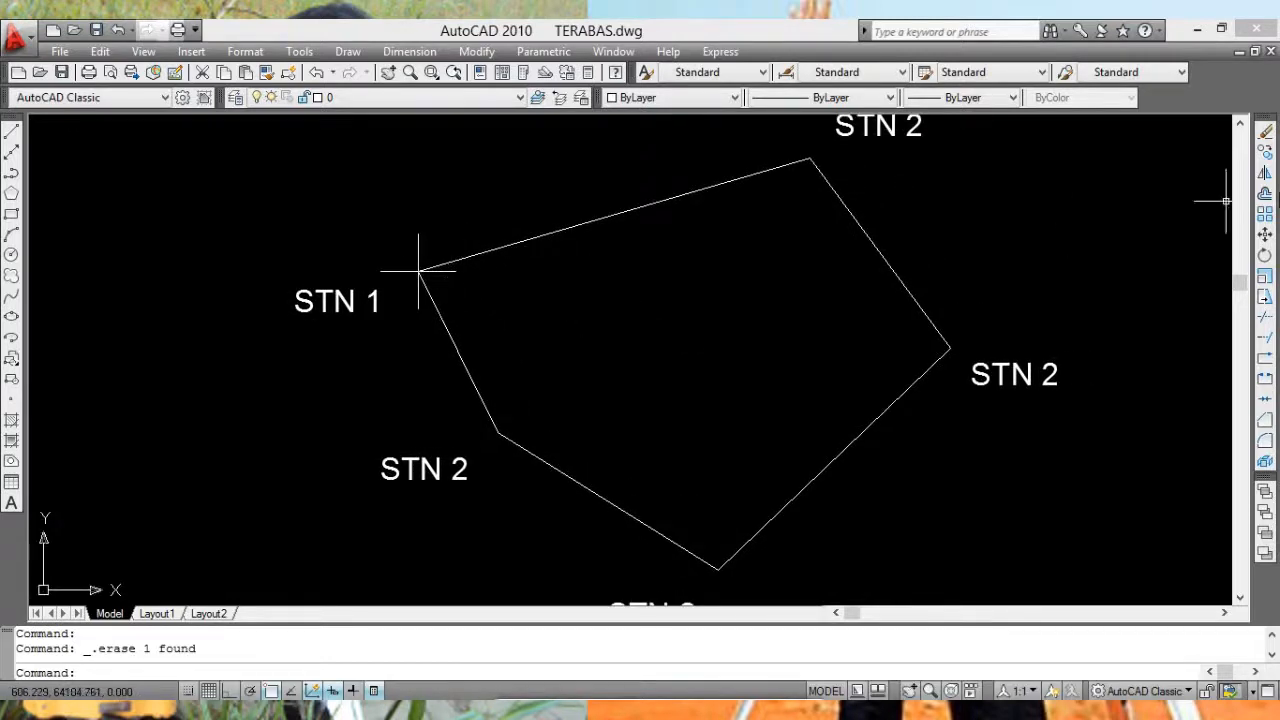
pyautogui.moveTo(505, 333); pyautogui.dragTo(481, 342, button='middle')
pyautogui.scroll(-3, 507, 334)
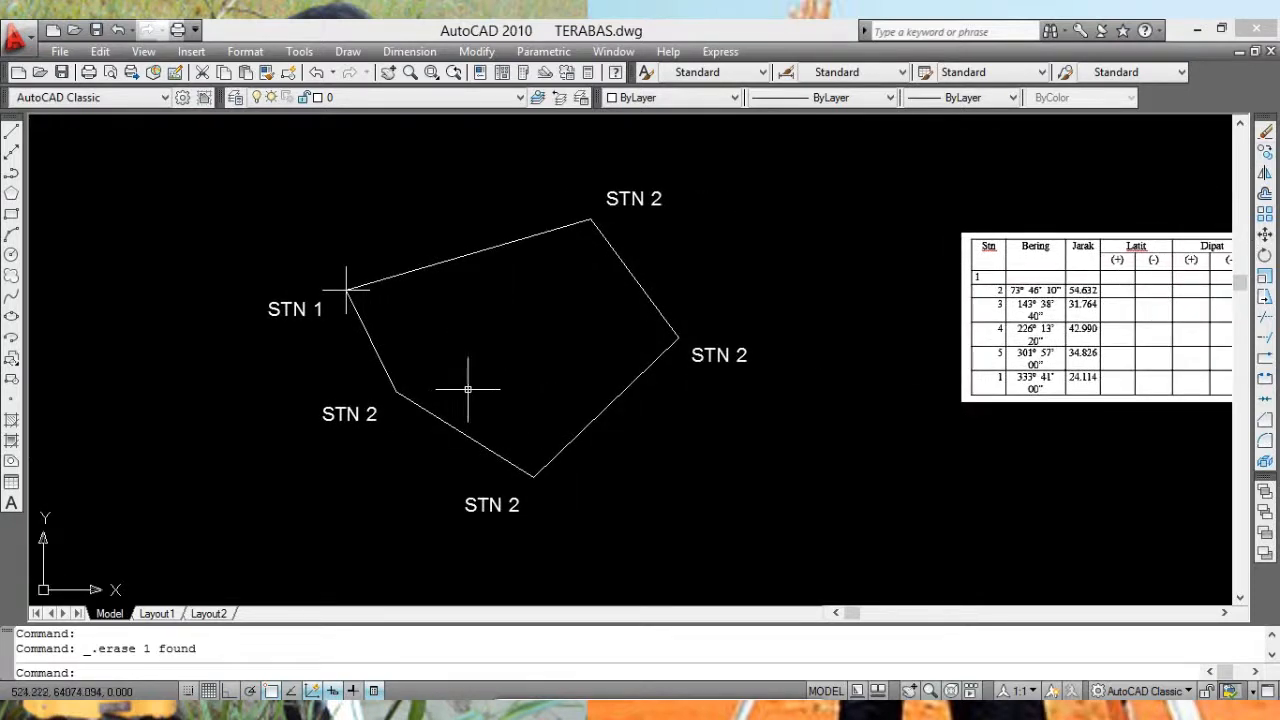
pyautogui.moveTo(466, 391); pyautogui.dragTo(580, 384, button='middle')
pyautogui.scroll(5, 511, 324)
pyautogui.moveTo(512, 321)
pyautogui.mouseDown(button='middle')
pyautogui.moveTo(666, 400)
pyautogui.moveTo(692, 437)
pyautogui.mouseUp(button='middle')
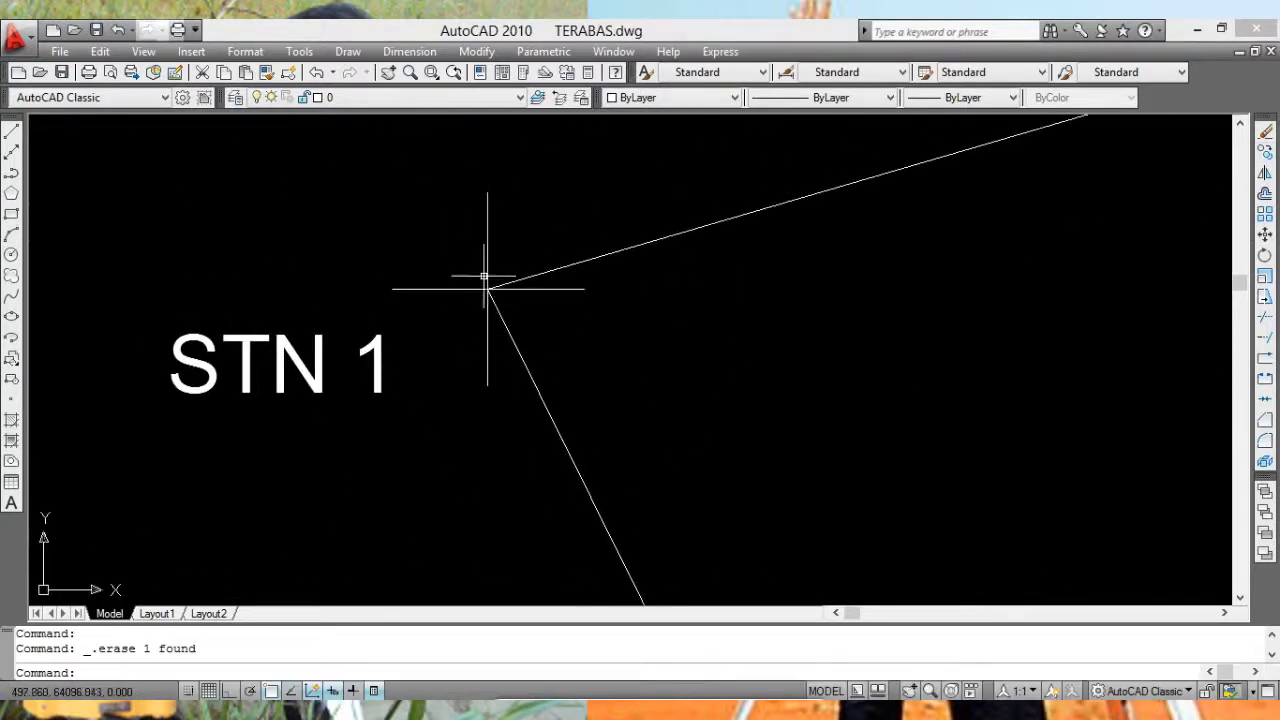
pyautogui.scroll(-2, 690, 355)
pyautogui.moveTo(791, 368); pyautogui.dragTo(592, 328, button='middle')
pyautogui.scroll(-1, 640, 357)
pyautogui.moveTo(644, 363); pyautogui.dragTo(578, 350, button='middle')
pyautogui.scroll(1, 540, 338)
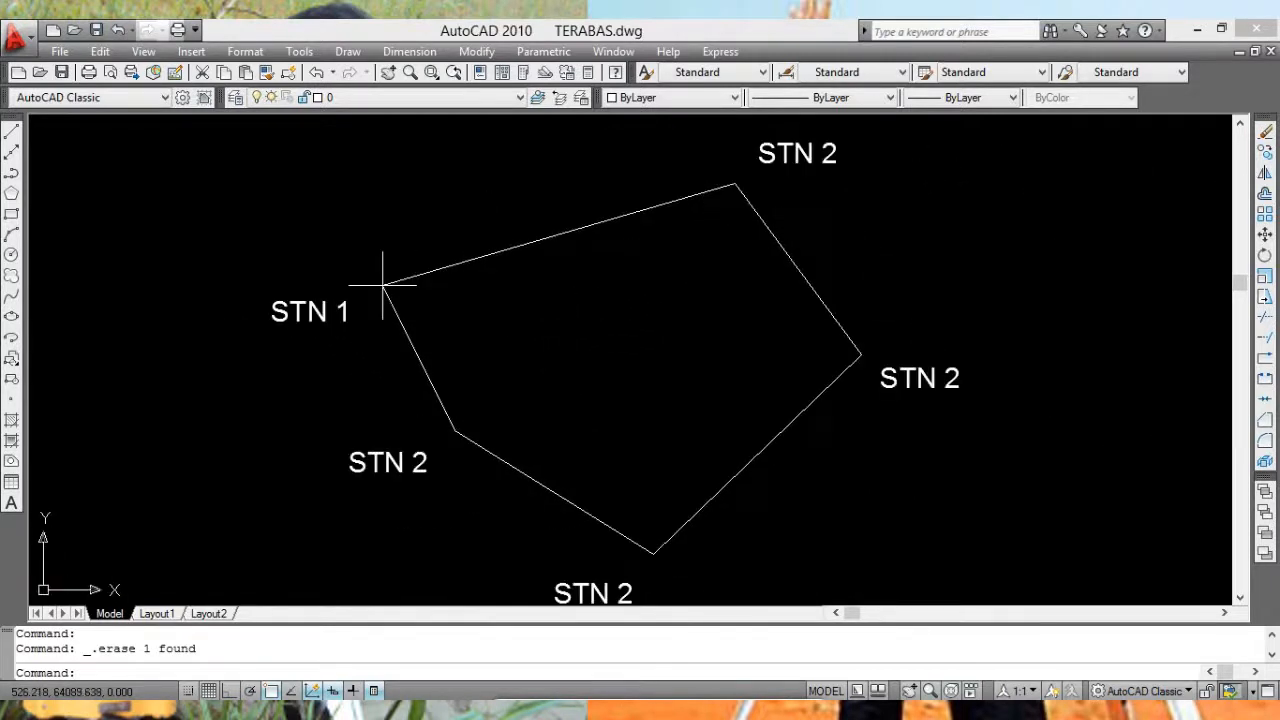
# Step: List the properties of the traverse line from STN 1 to the northern station to check its length and bearing
pyautogui.moveTo(566, 302)
pyautogui.mouseDown(button='middle')
pyautogui.moveTo(609, 360)
pyautogui.moveTo(572, 375)
pyautogui.mouseUp(button='middle')
pyautogui.scroll(2, 597, 343)
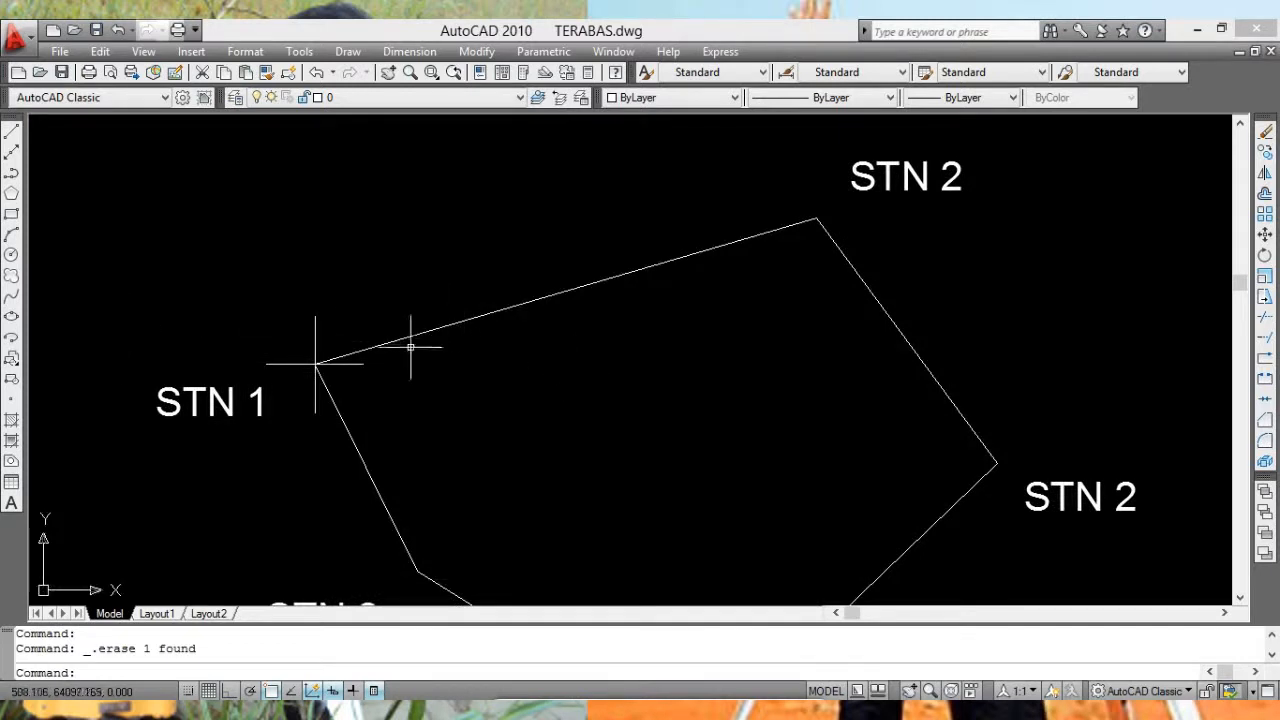
pyautogui.write('LIST')
pyautogui.press('Return')
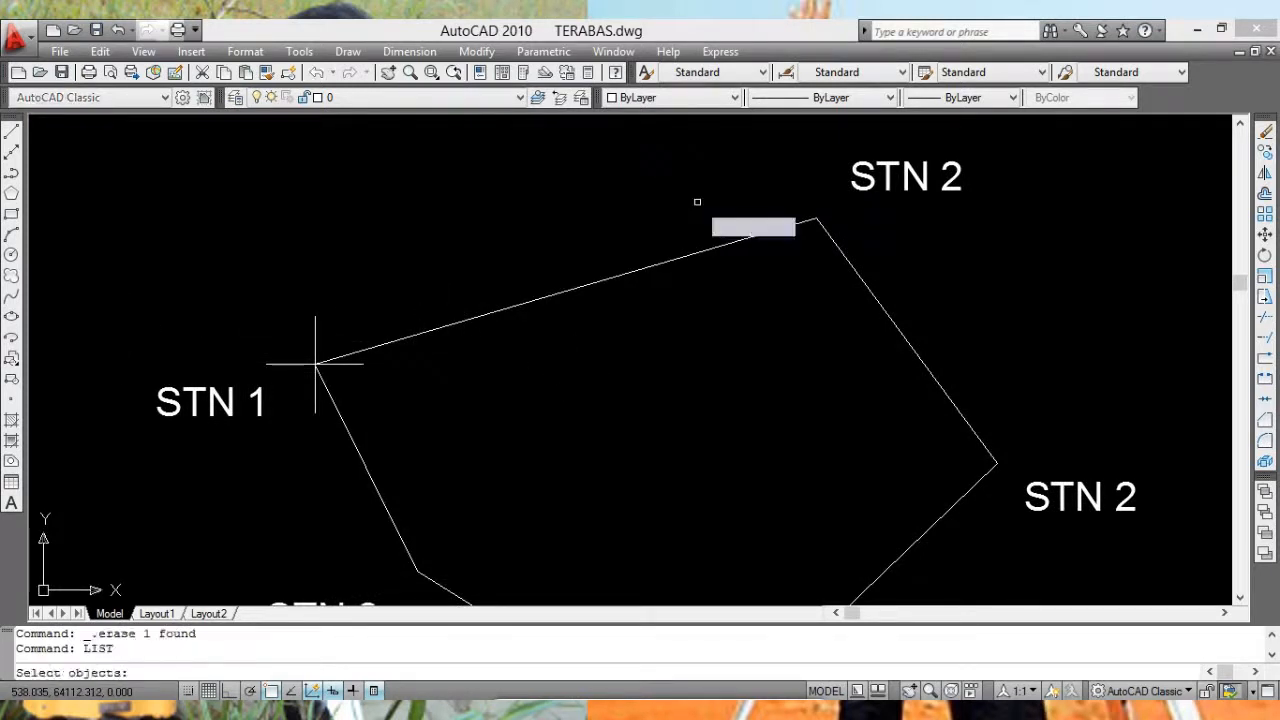
pyautogui.click(600, 289)
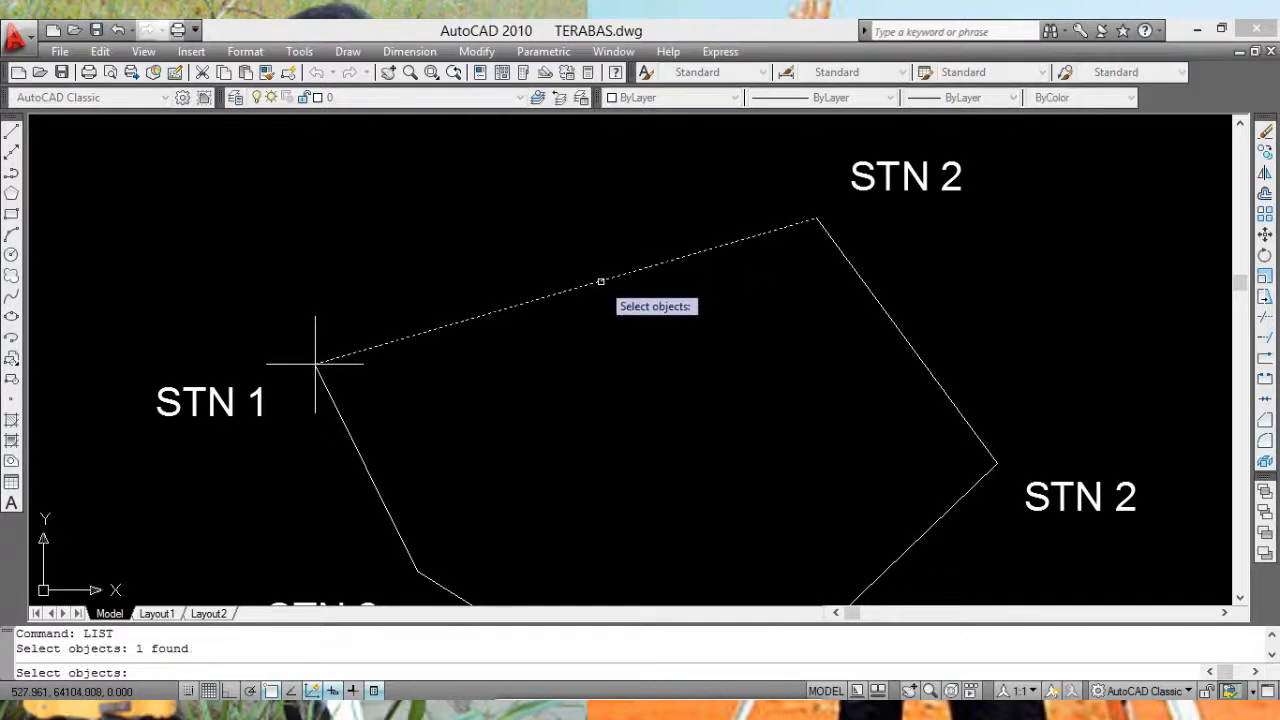
pyautogui.press('Return')
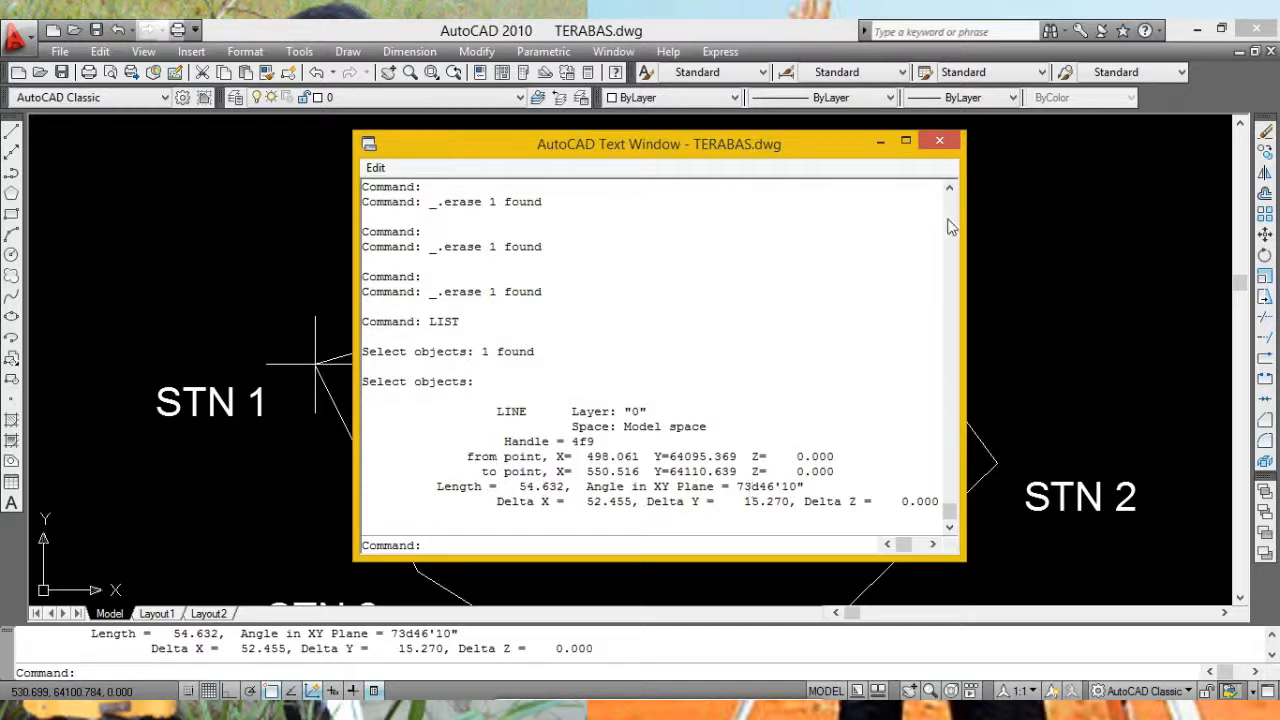
pyautogui.click(940, 142)
# Step: List the length and bearing of the line from the northern to the eastern station for comparison with the table
pyautogui.scroll(-3, 683, 221)
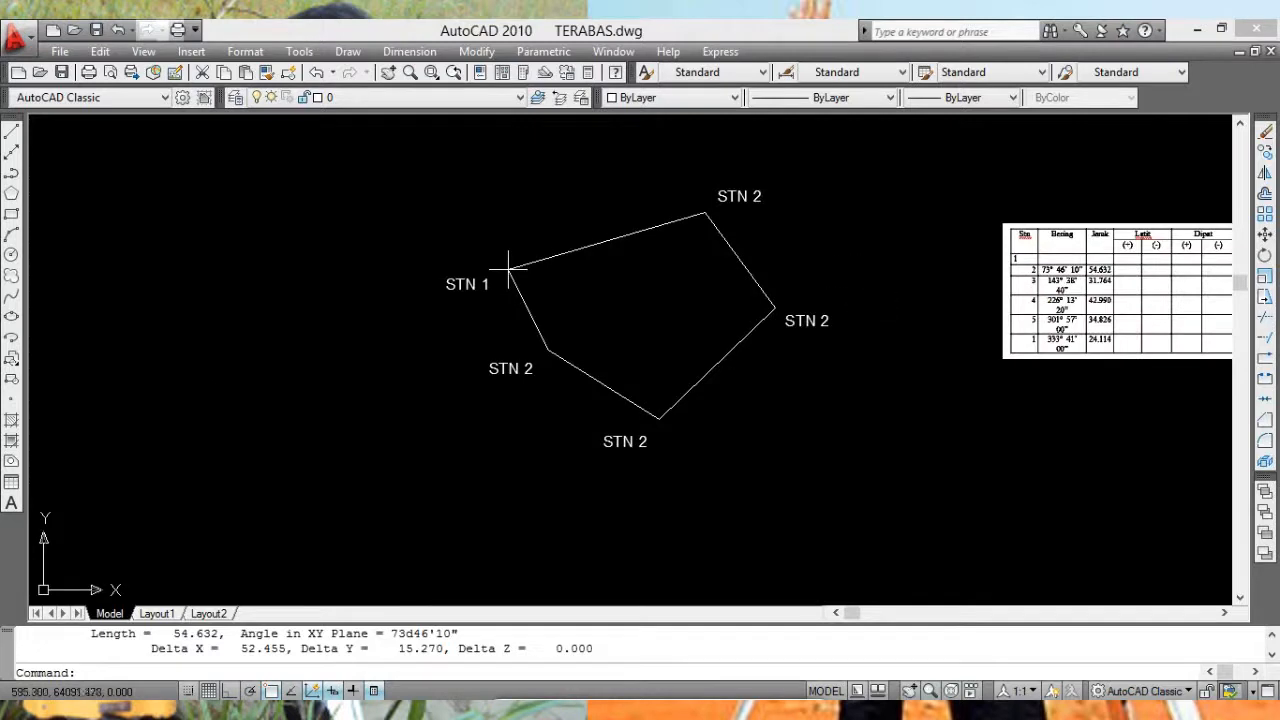
pyautogui.moveTo(738, 286); pyautogui.dragTo(607, 280, button='middle')
pyautogui.scroll(2, 781, 272)
pyautogui.moveTo(764, 263); pyautogui.dragTo(721, 298, button='middle')
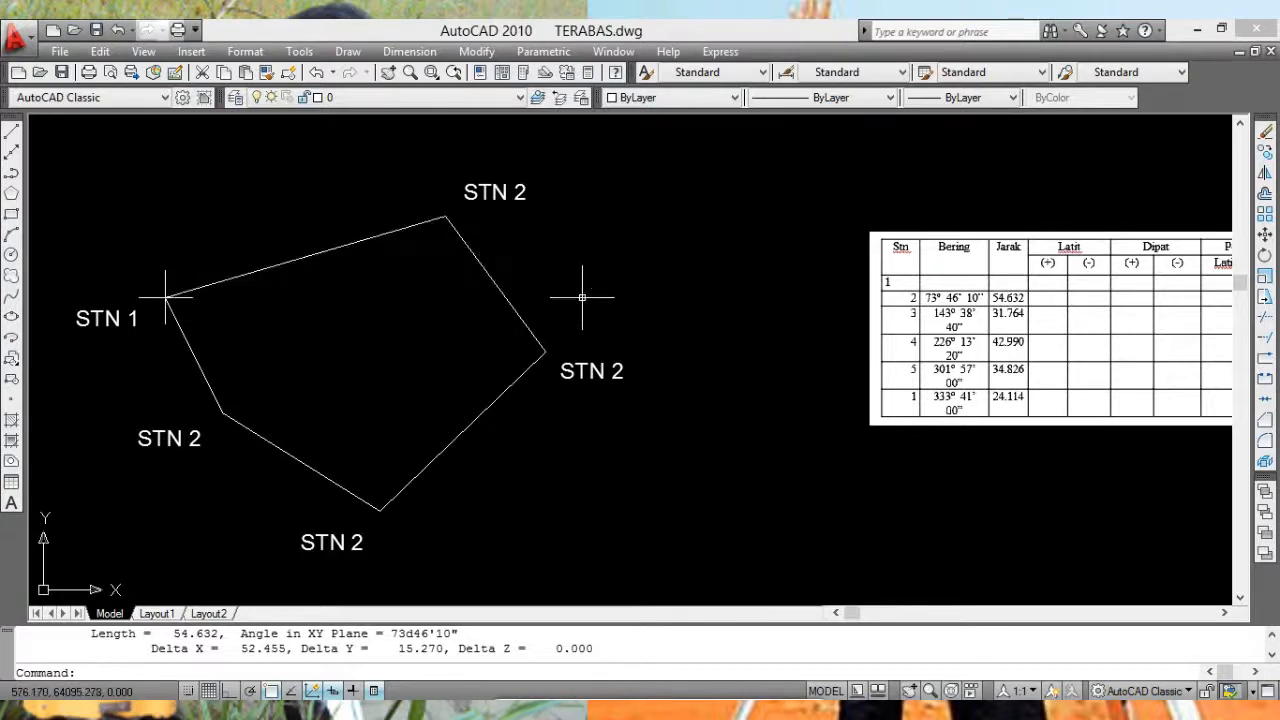
pyautogui.write('LIST')
pyautogui.press('Return')
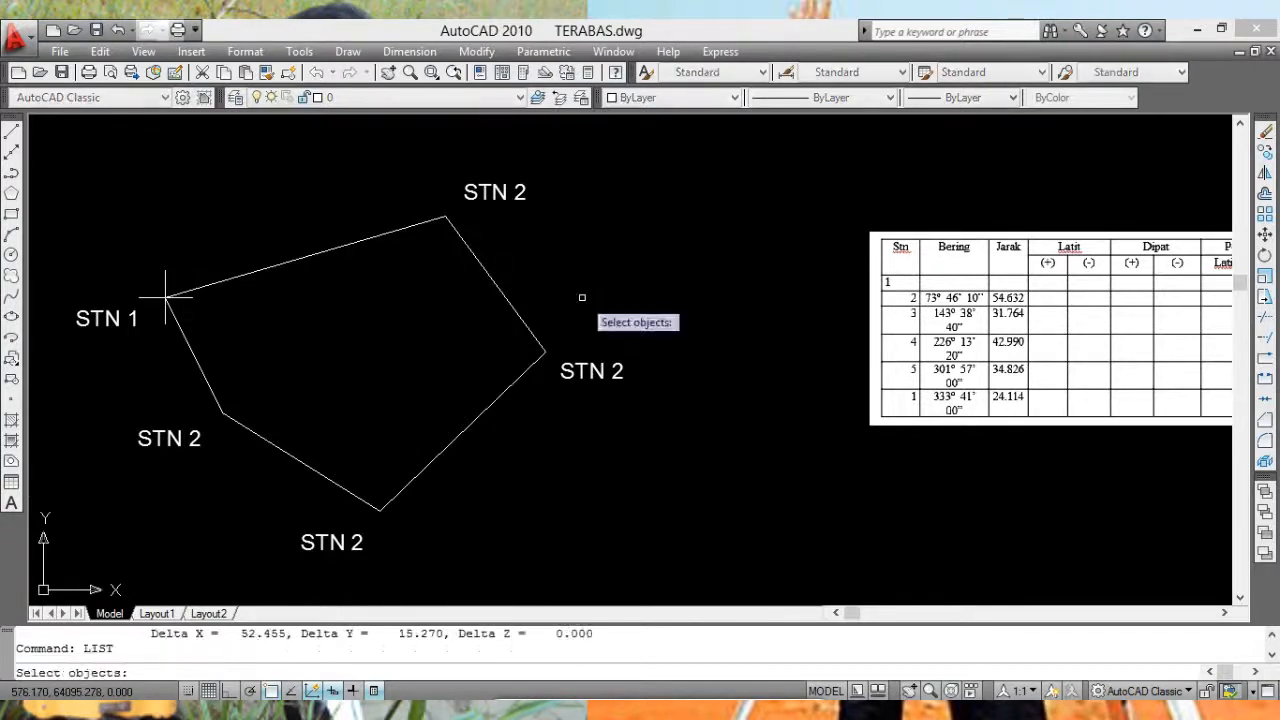
pyautogui.click(504, 297)
pyautogui.press('Return')
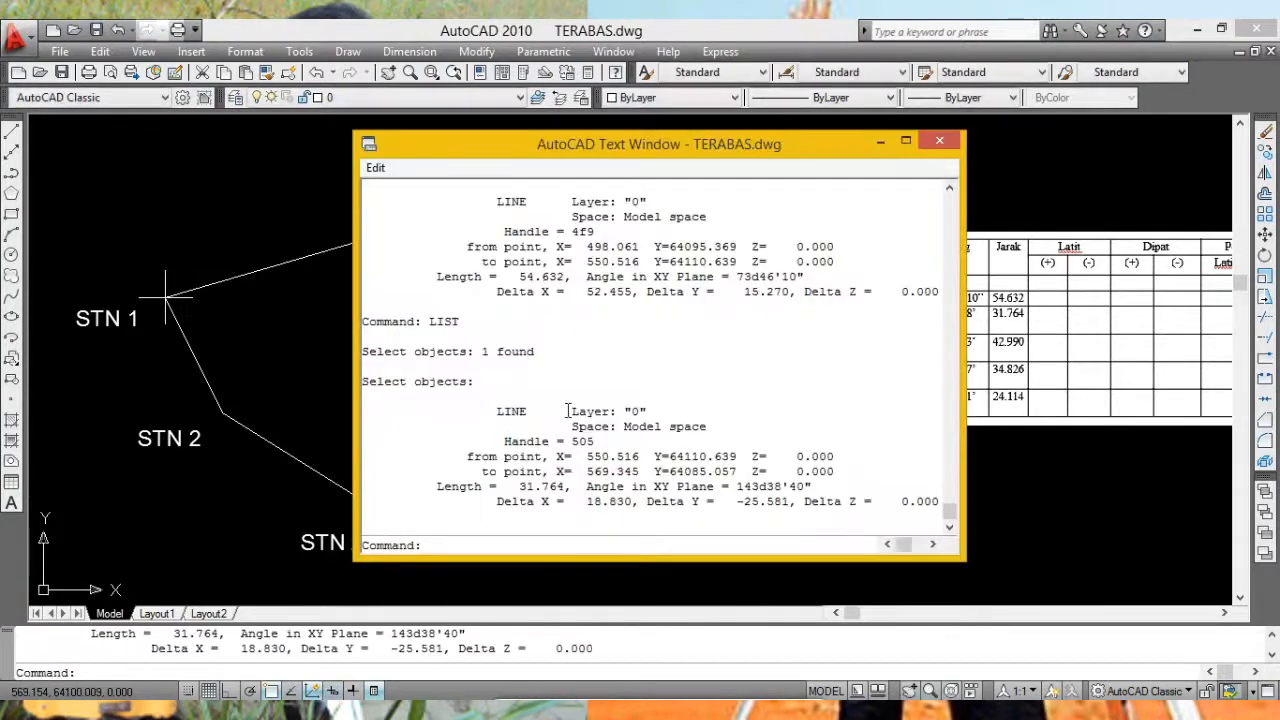
pyautogui.moveTo(604, 150); pyautogui.dragTo(540, 128)
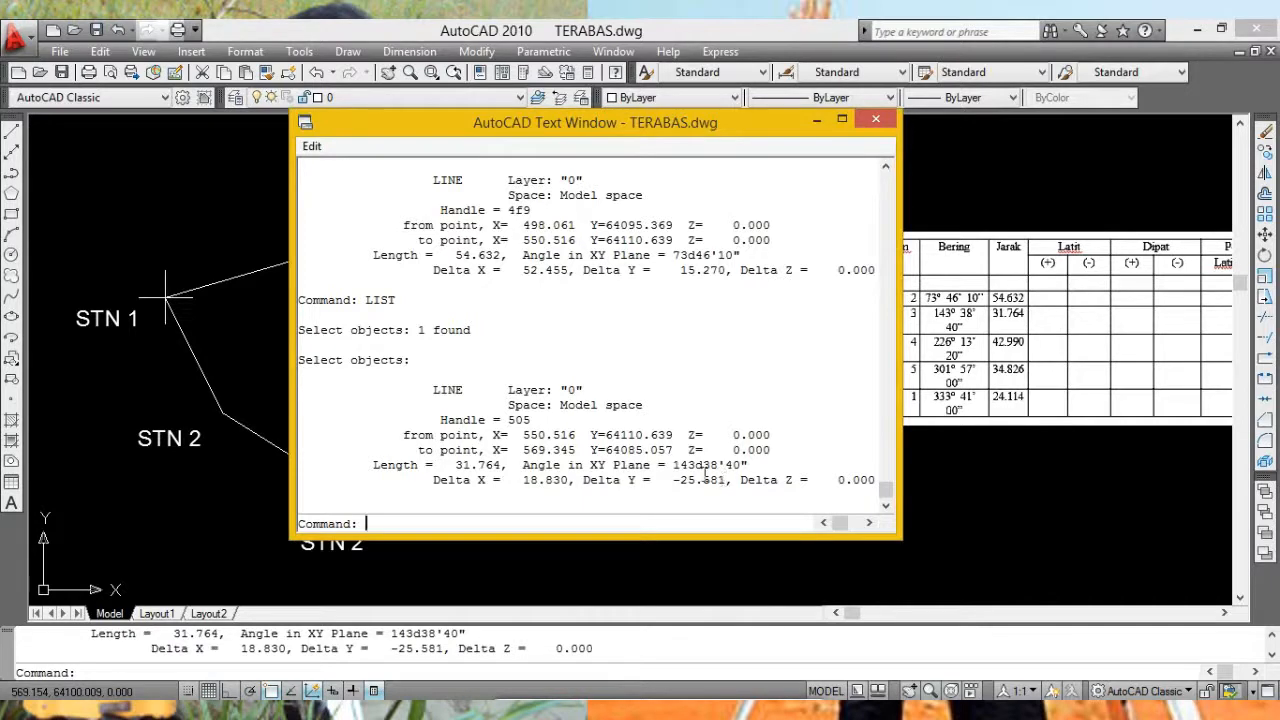
pyautogui.click(876, 121)
# Step: Add the bearing text 73°46'10" at height 3 above the line from STN 1 to the northern station
pyautogui.moveTo(606, 260)
pyautogui.mouseDown(button='middle')
pyautogui.moveTo(691, 283)
pyautogui.moveTo(735, 277)
pyautogui.mouseUp(button='middle')
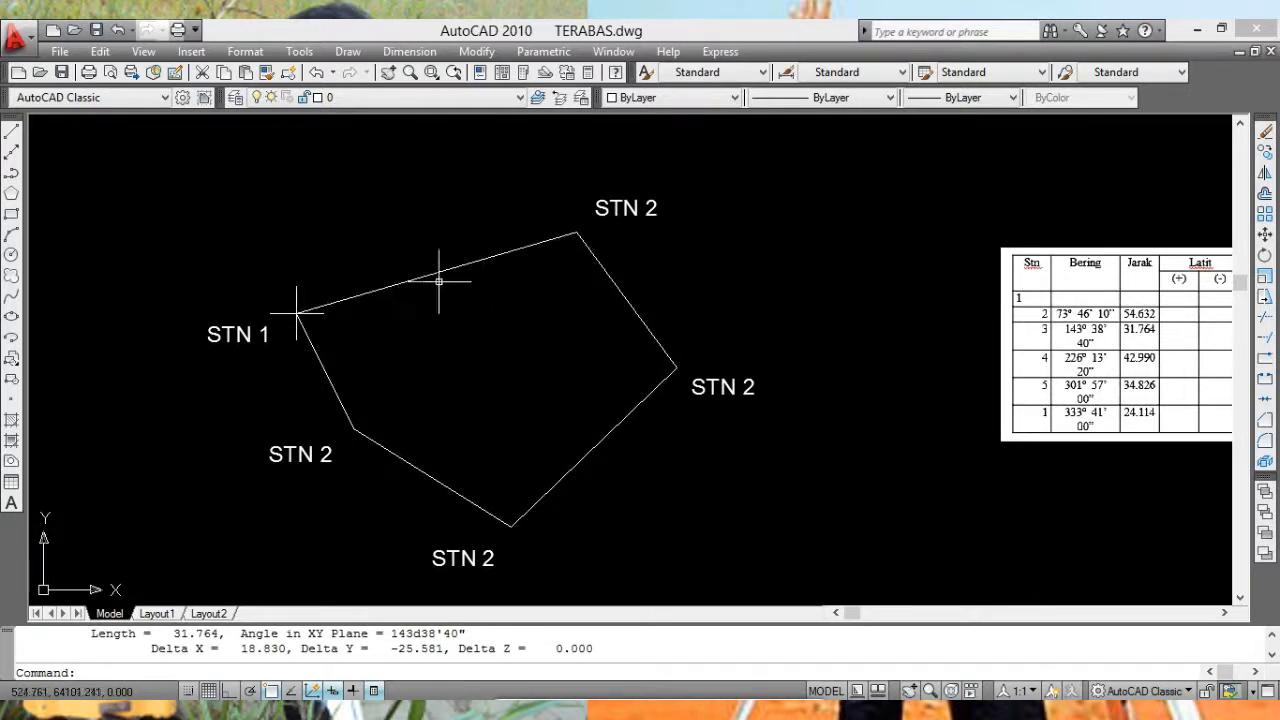
pyautogui.moveTo(454, 336); pyautogui.dragTo(458, 337, button='middle')
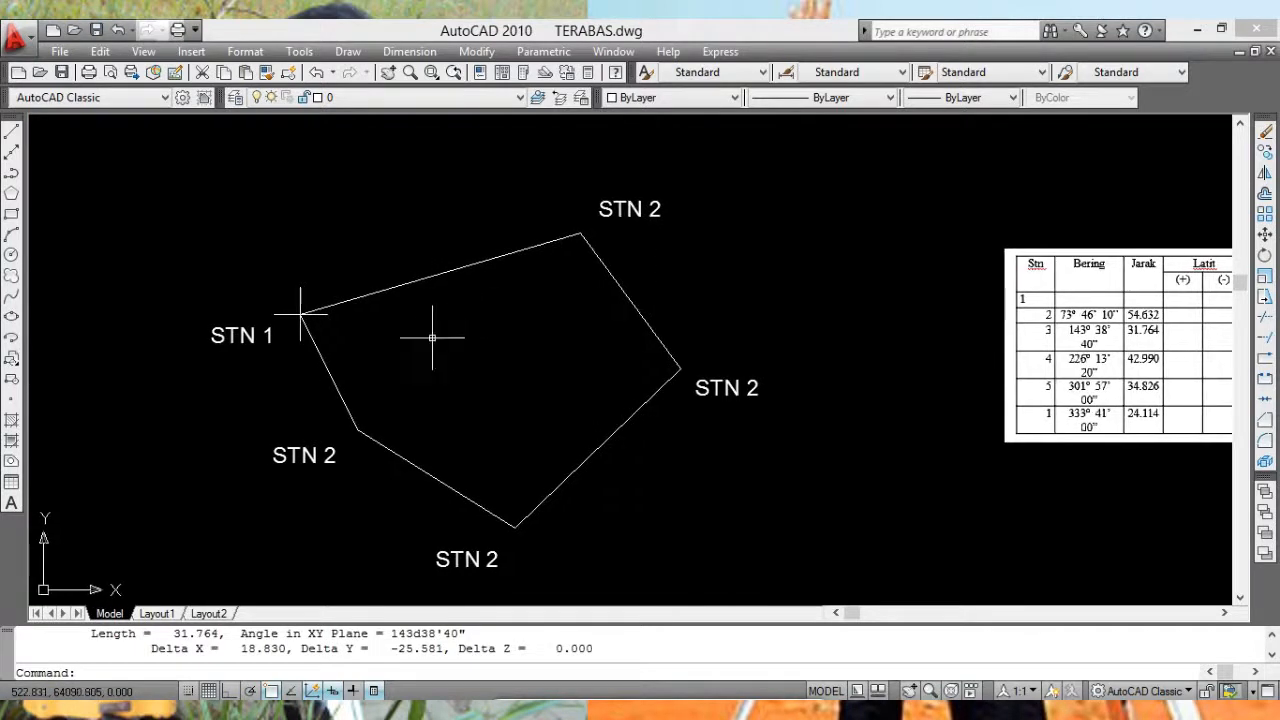
pyautogui.click(11, 503)
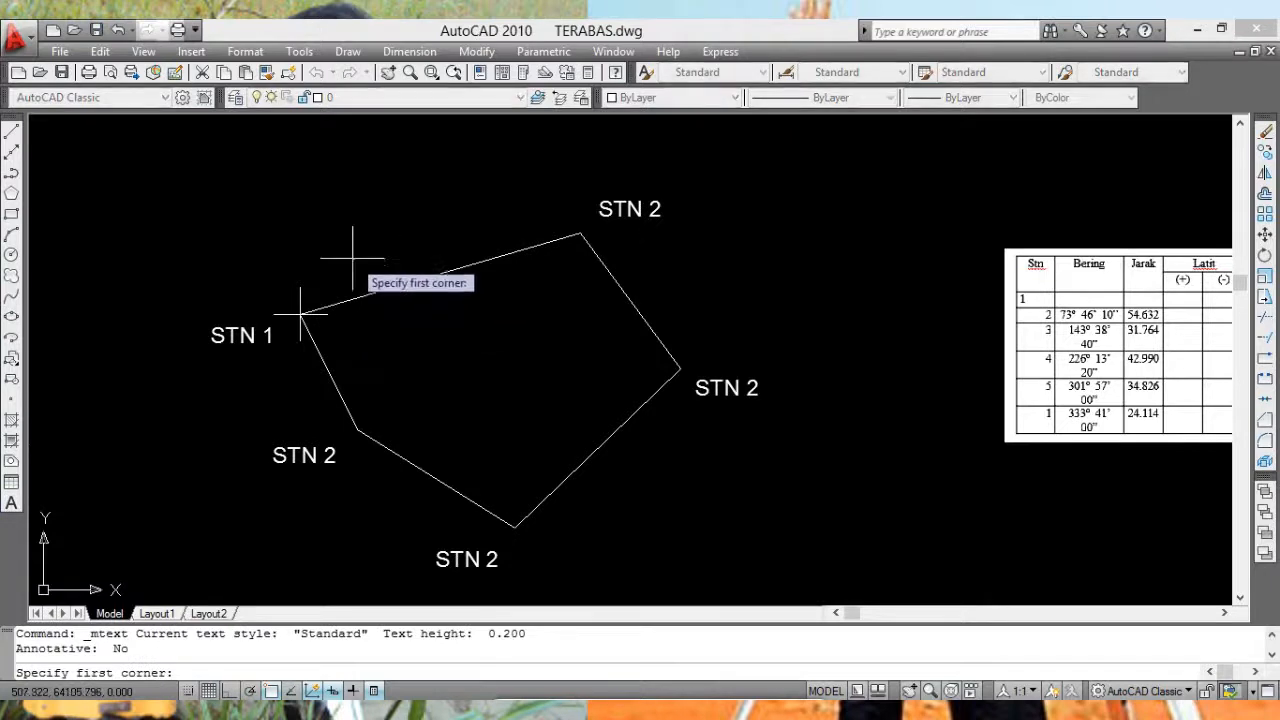
pyautogui.click(306, 246)
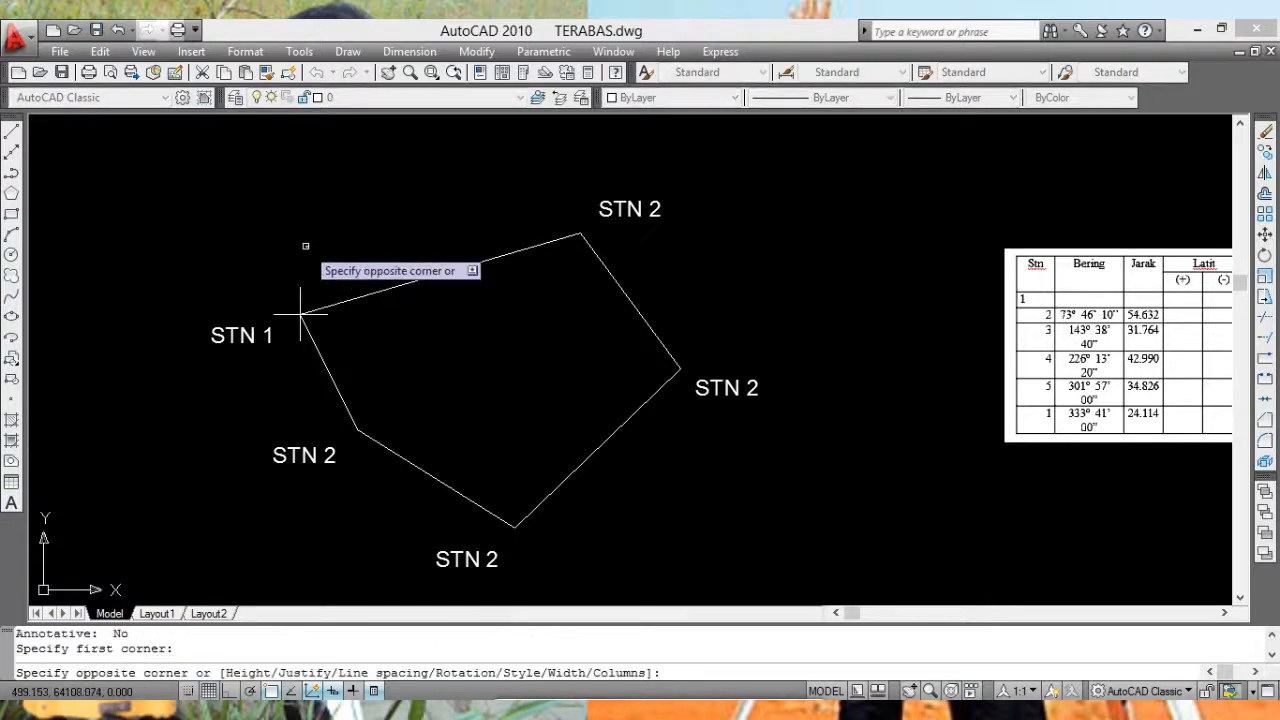
pyautogui.click(482, 192)
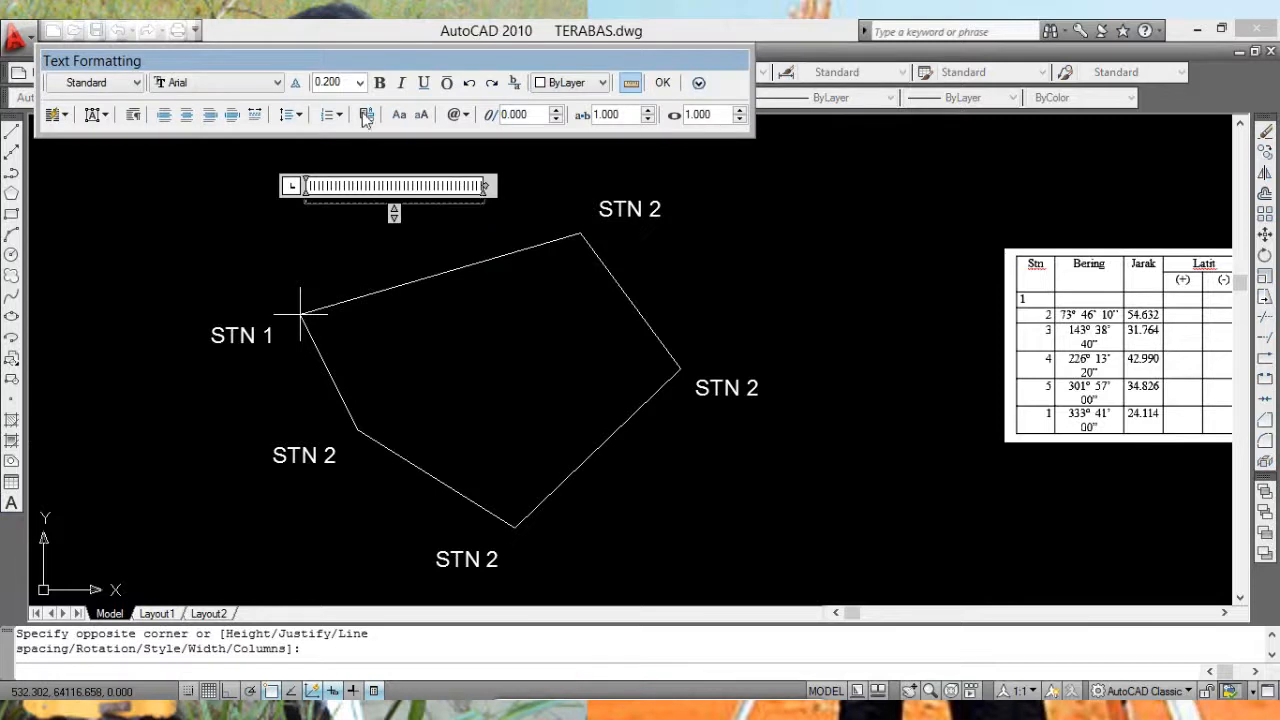
pyautogui.click(360, 82)
pyautogui.click(345, 99)
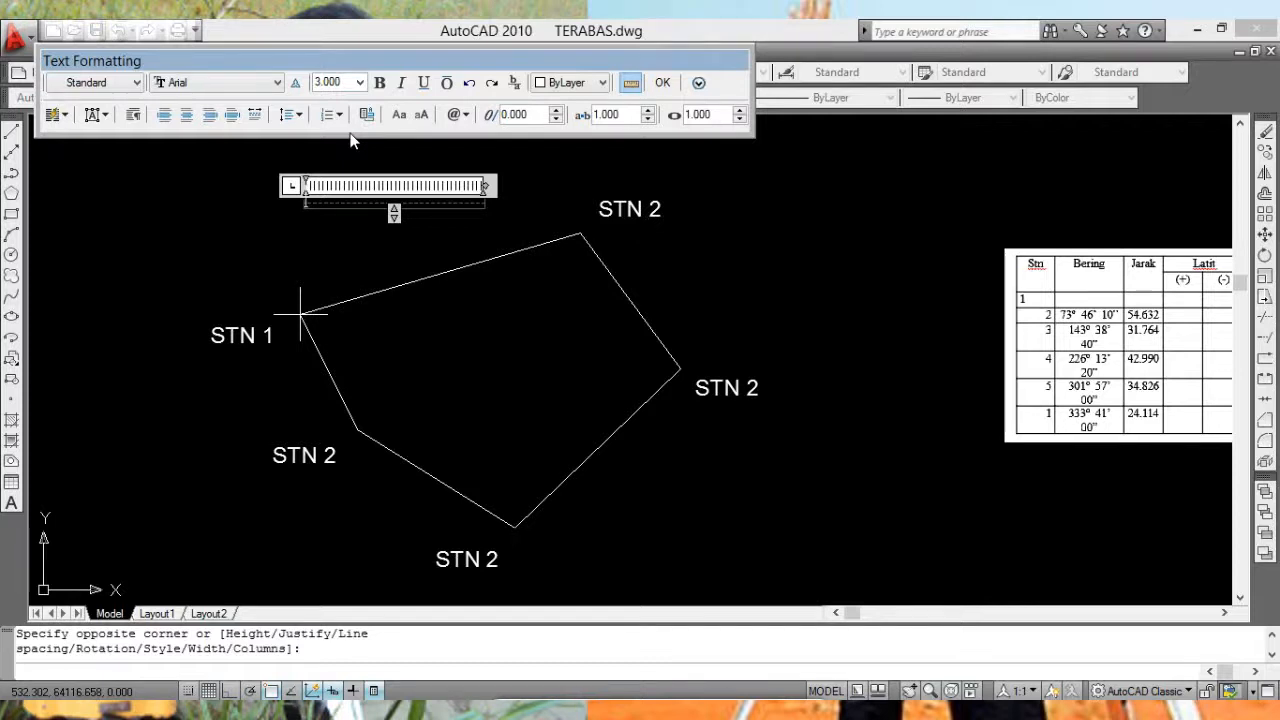
pyautogui.write('73')
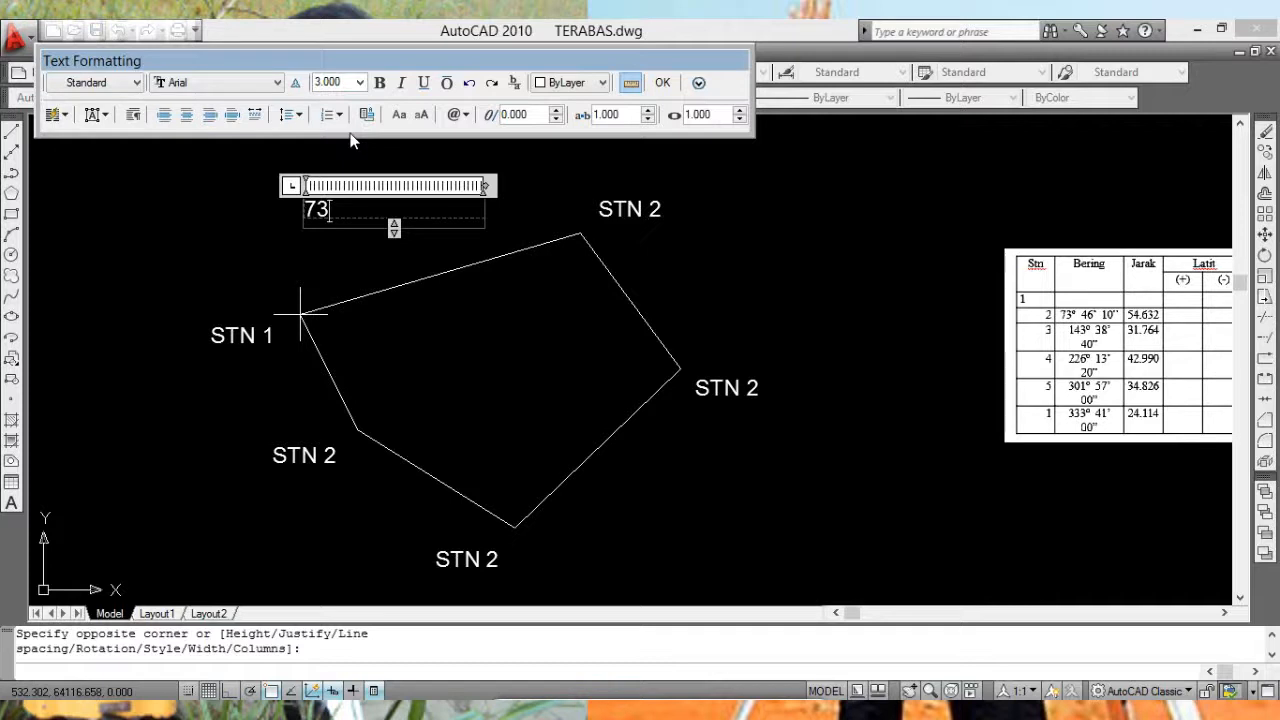
pyautogui.write('%%d')
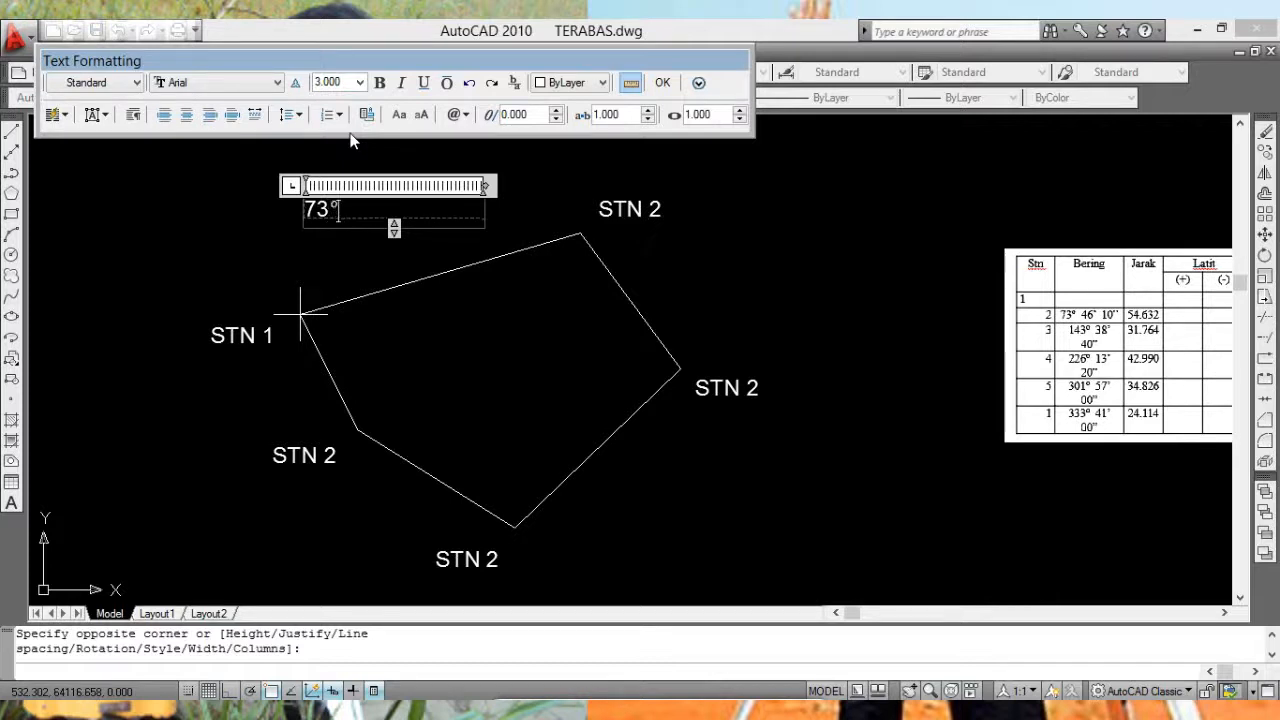
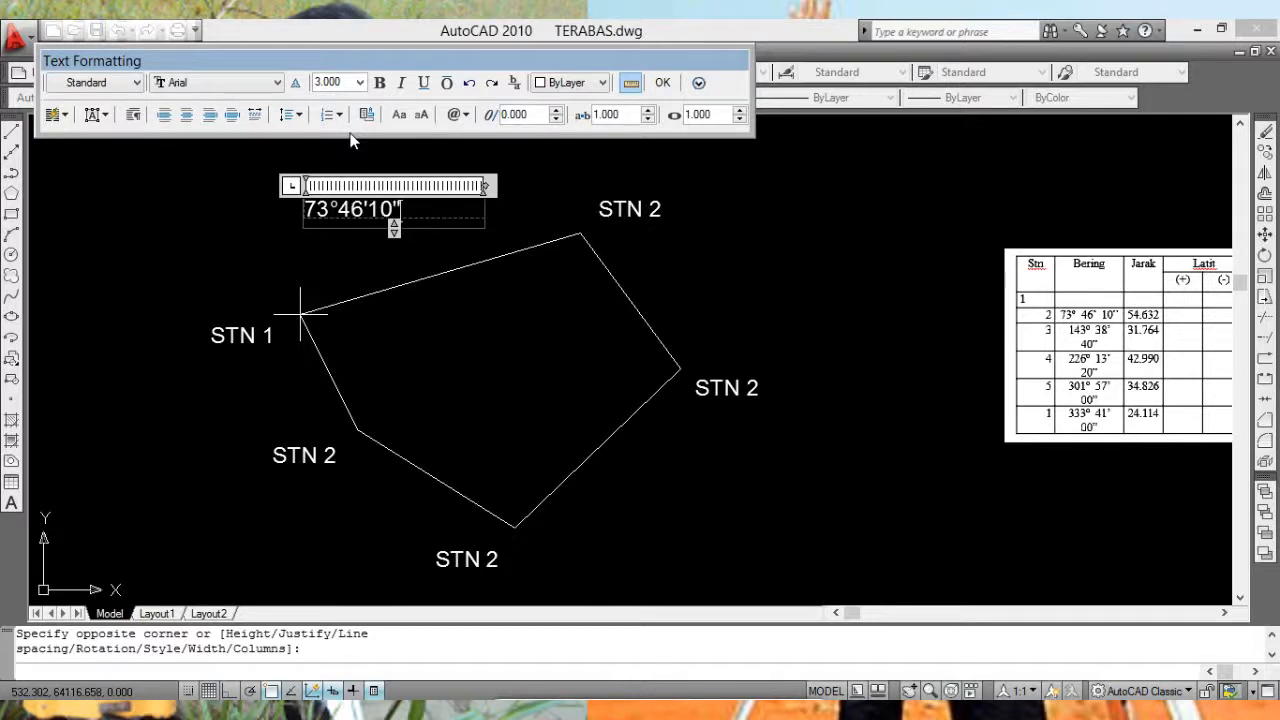
pyautogui.click(662, 83)
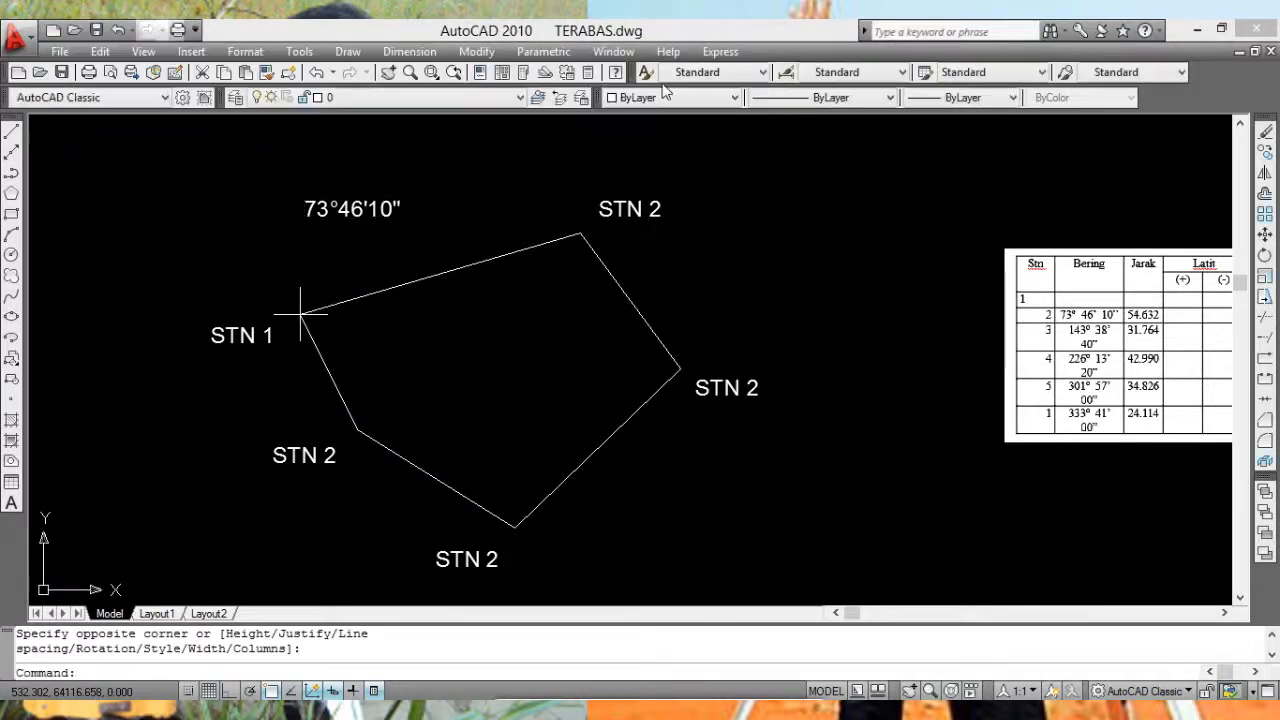
# Step: Copy the 73°46'10" bearing label to a spot directly below the original
pyautogui.click(1265, 150)
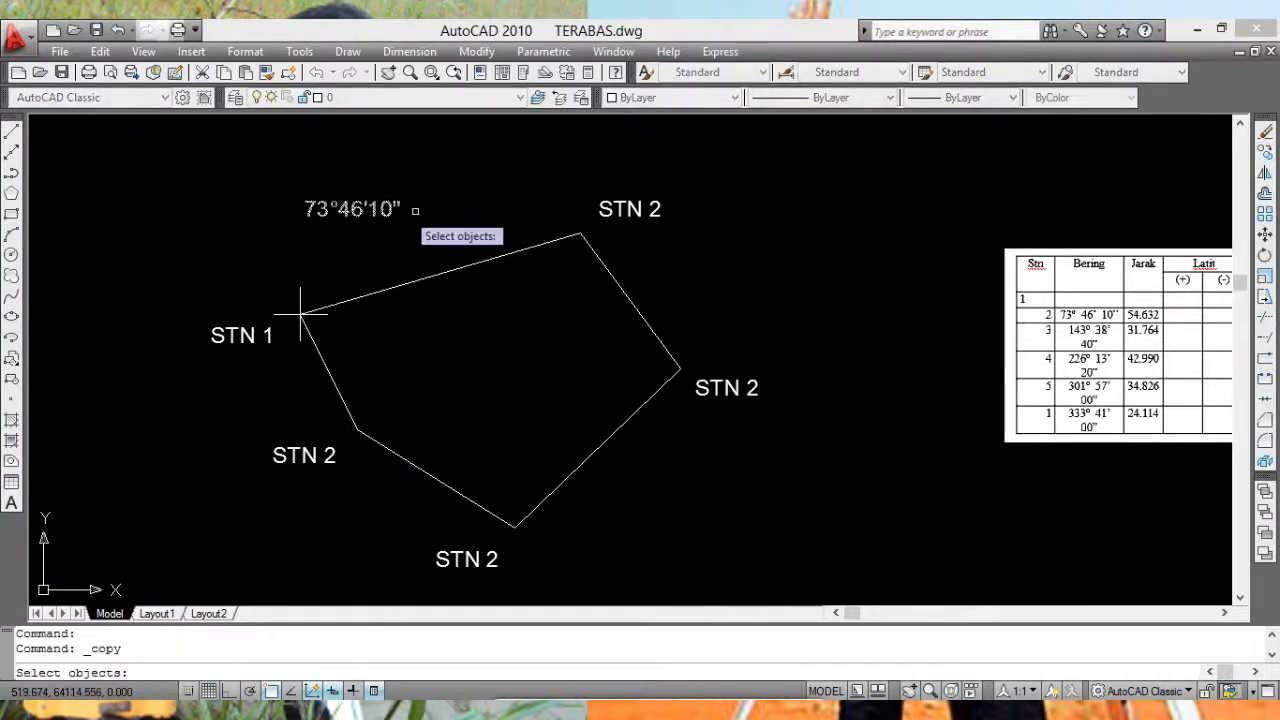
pyautogui.click(389, 210)
pyautogui.press('Return')
pyautogui.click(466, 206)
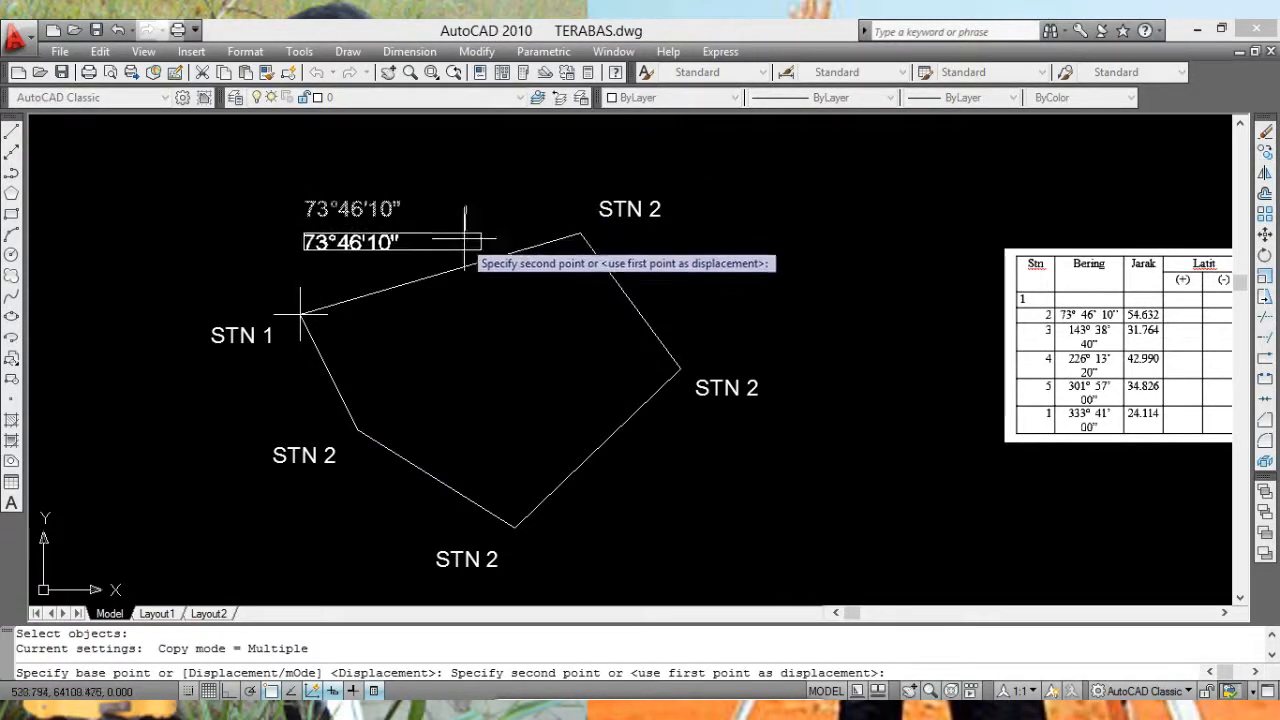
pyautogui.click(464, 239)
pyautogui.press('Escape')
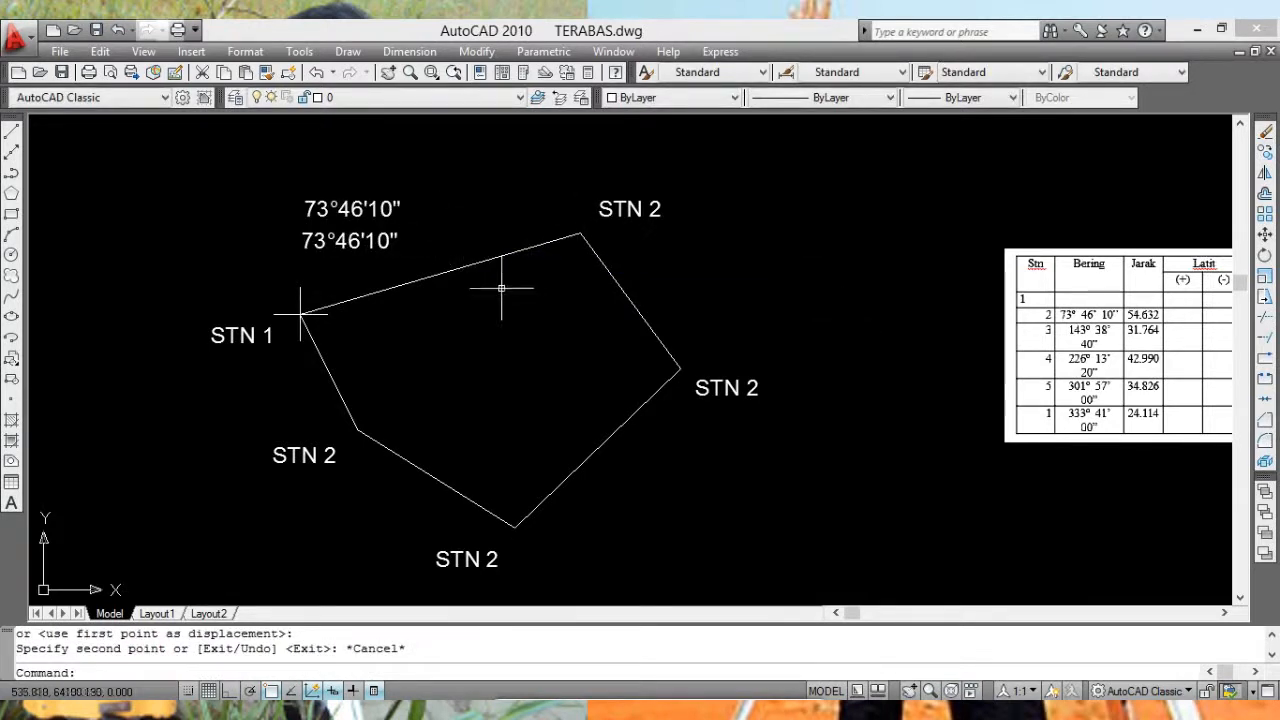
# Step: Change the lower copy of the bearing label to the distance text 54.632m
pyautogui.write('ed')
pyautogui.press('Return')
pyautogui.click(300, 251)
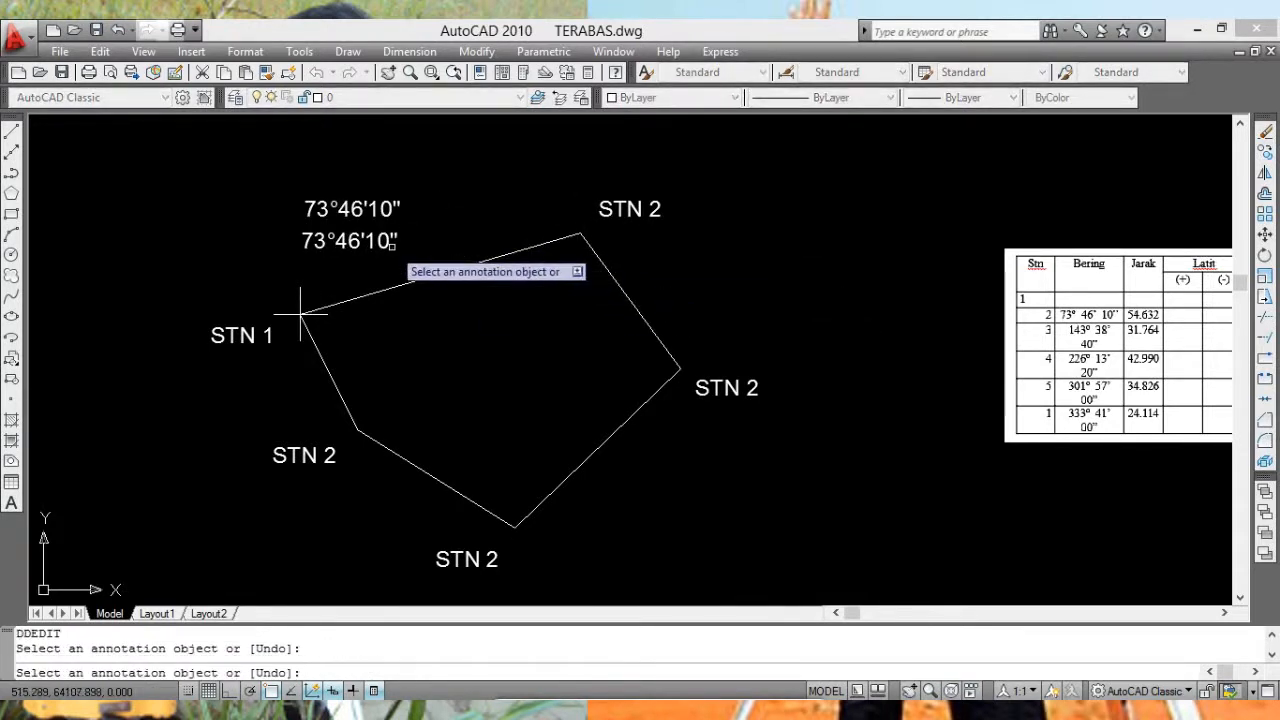
pyautogui.click(310, 244)
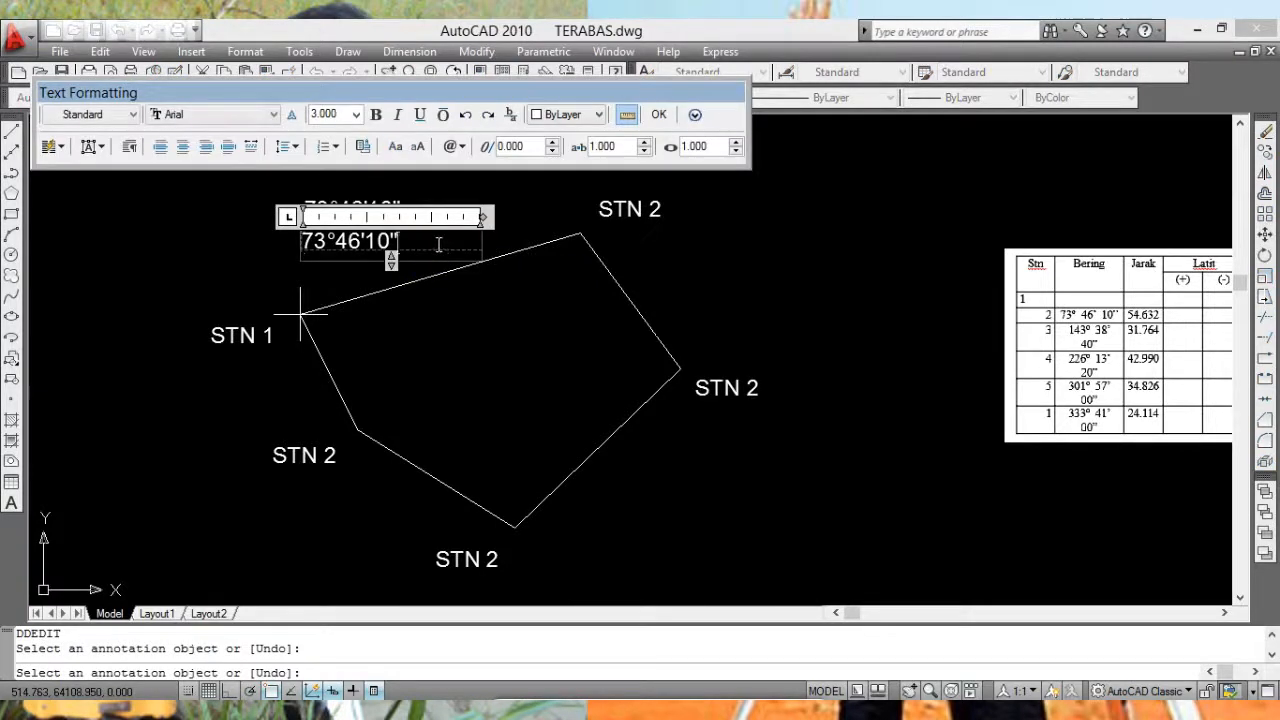
pyautogui.doubleClick(301, 241)
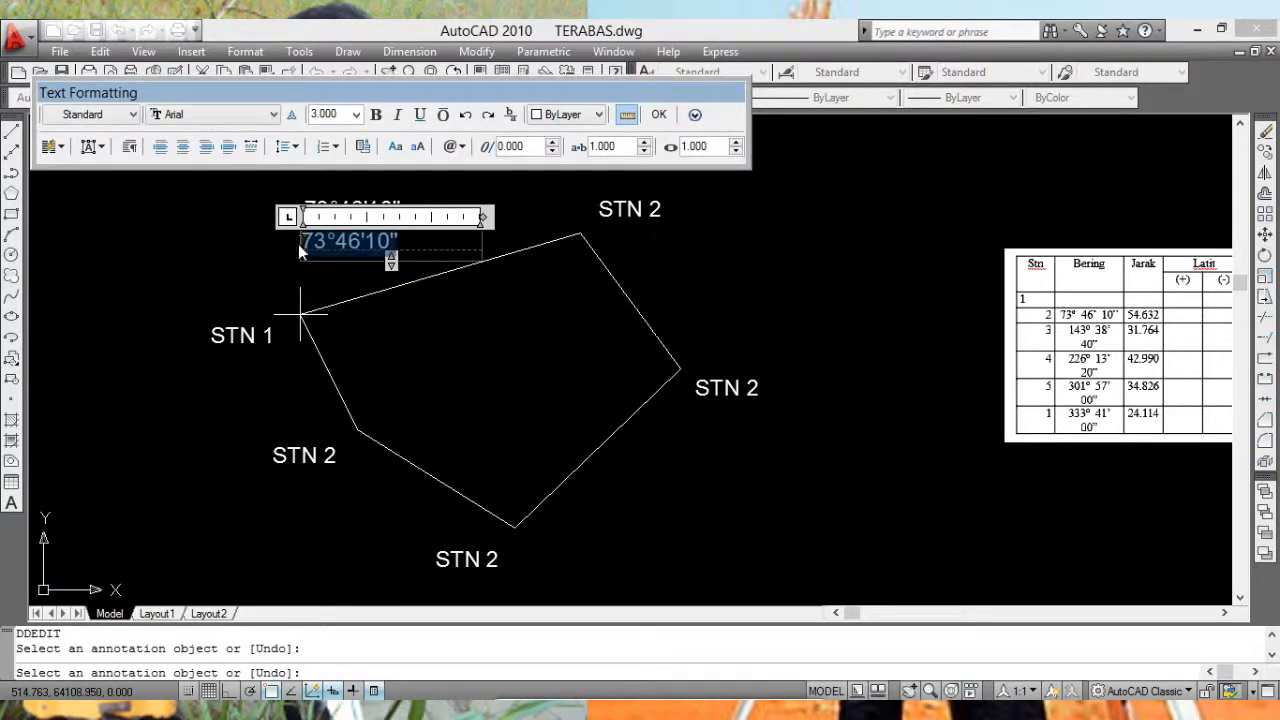
pyautogui.write('54')
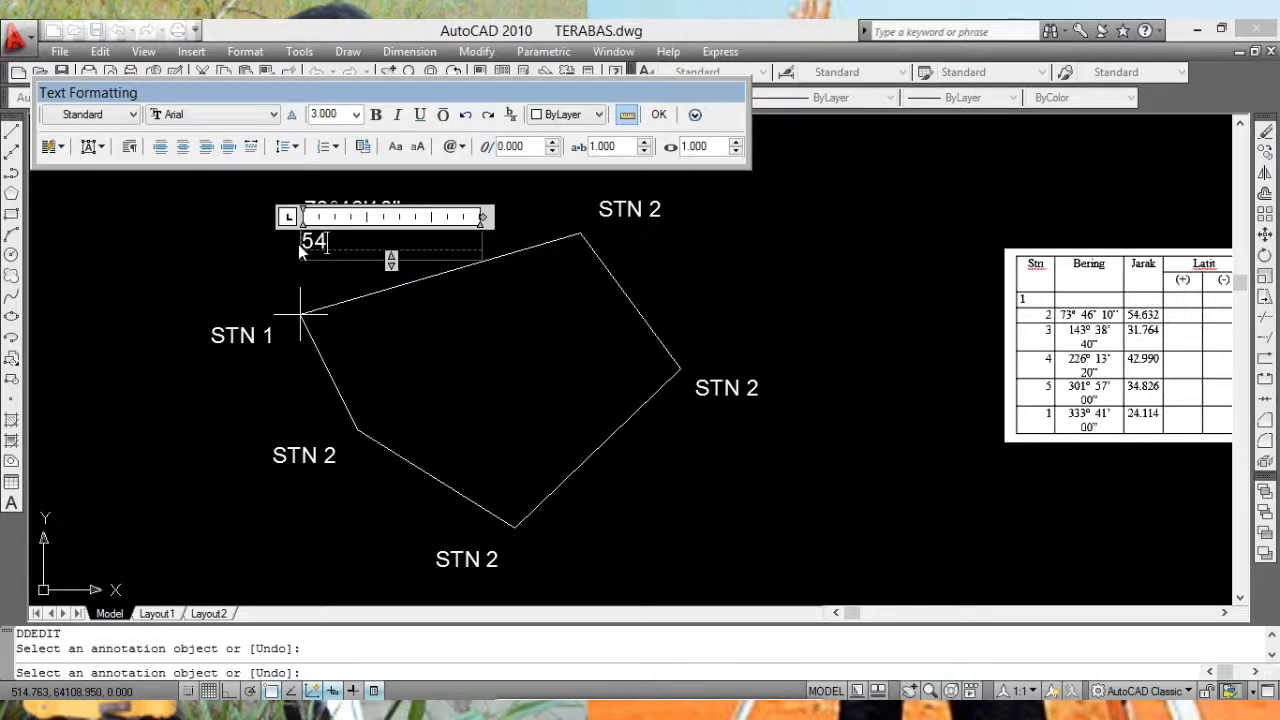
pyautogui.write('.632m')
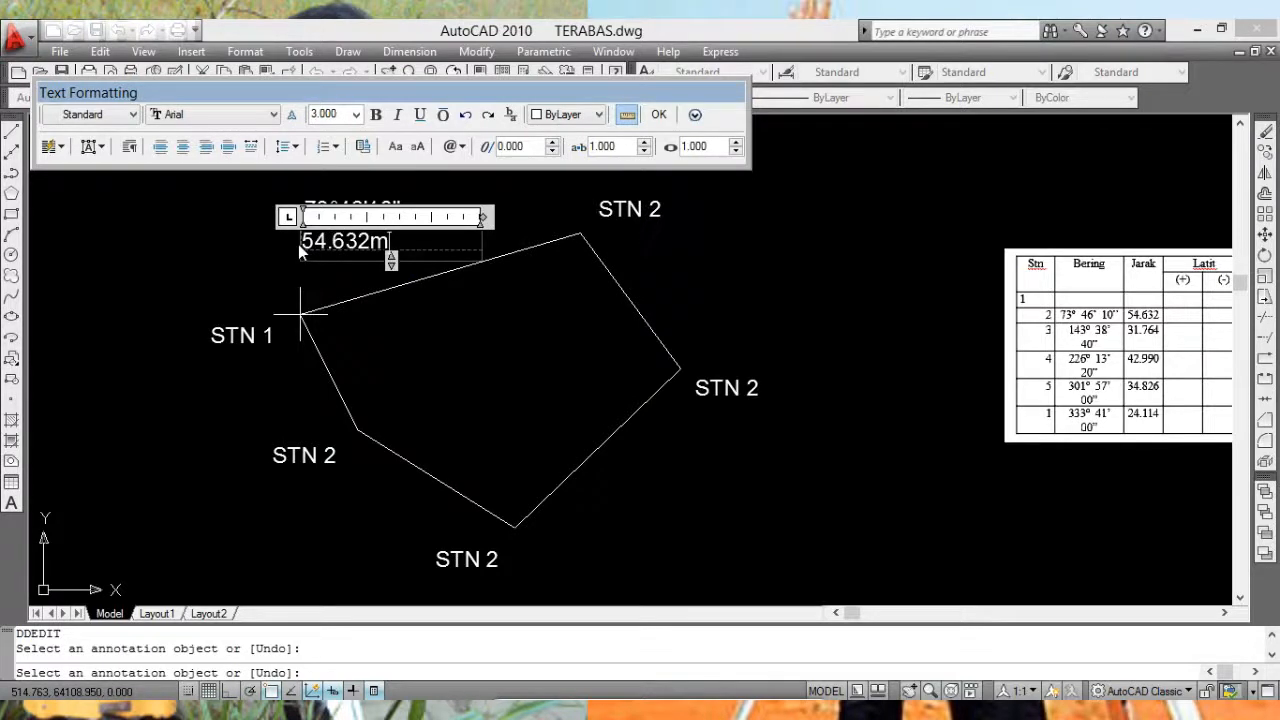
pyautogui.click(659, 117)
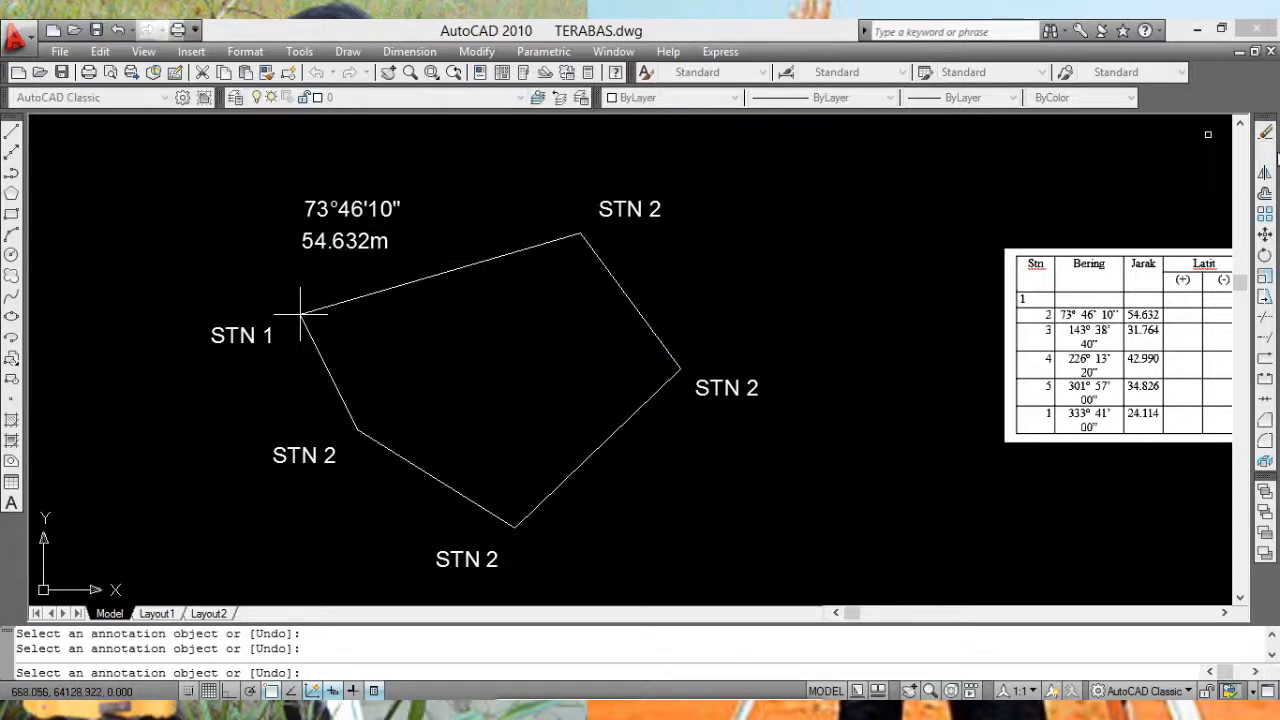
# Step: Rotate the bearing and distance labels together so they run parallel to the line from STN 1 to the northern station
pyautogui.click(1264, 255)
pyautogui.click(262, 188)
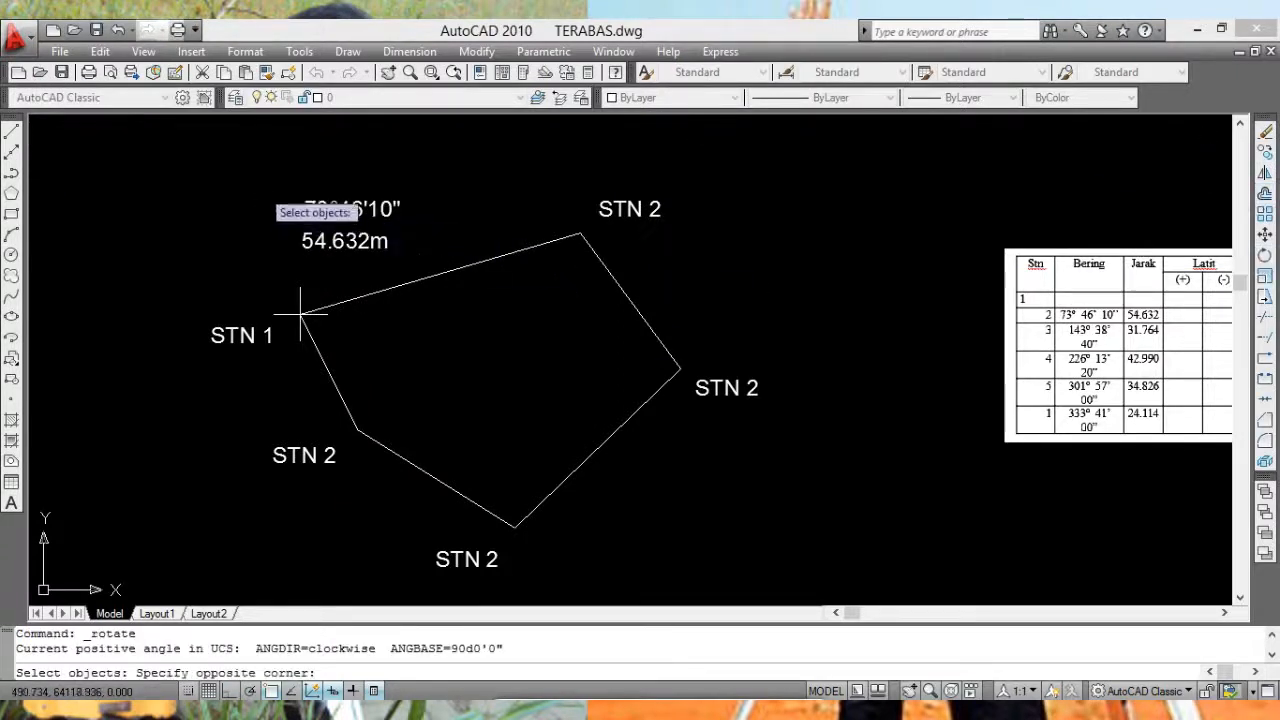
pyautogui.click(431, 261)
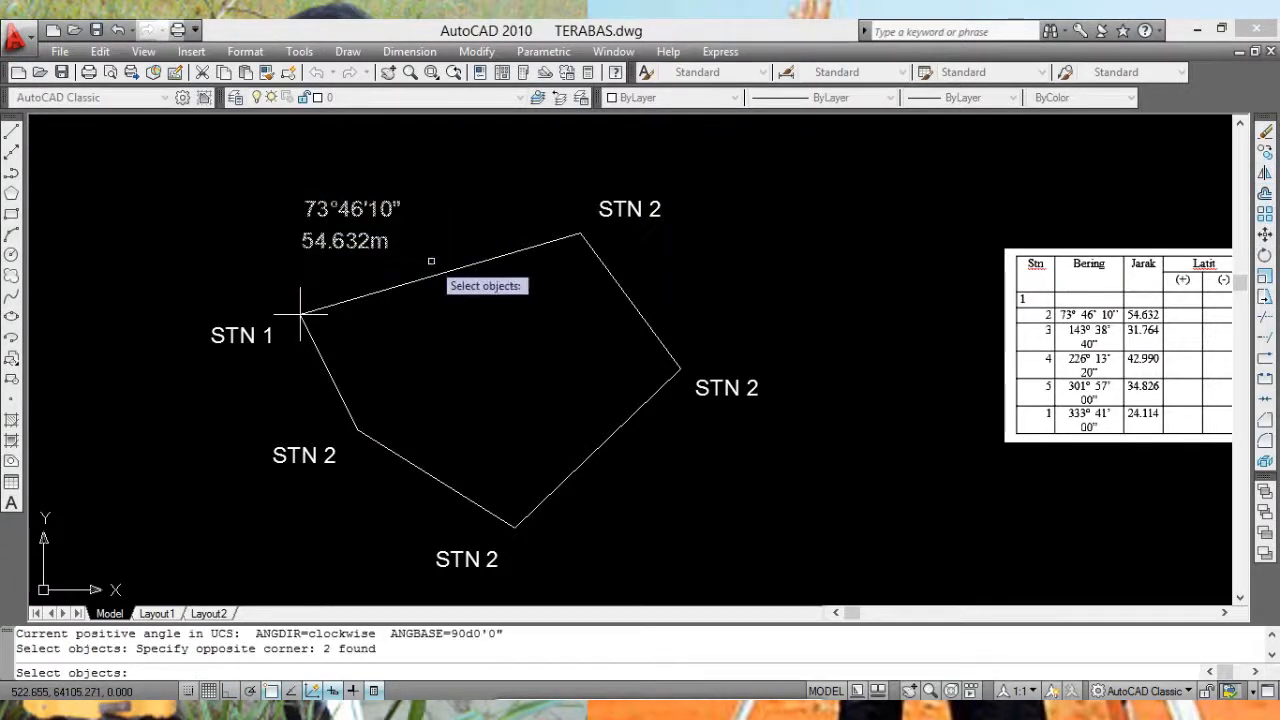
pyautogui.press('Return')
pyautogui.click(462, 214)
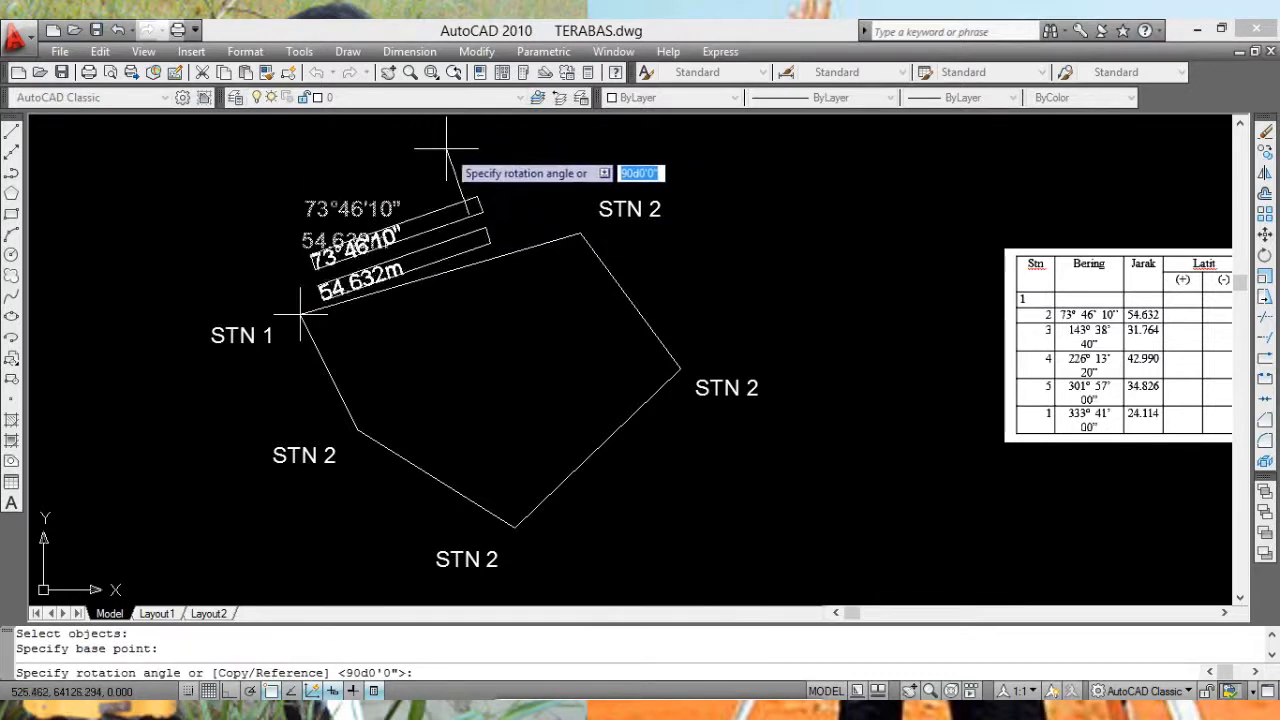
pyautogui.click(451, 152)
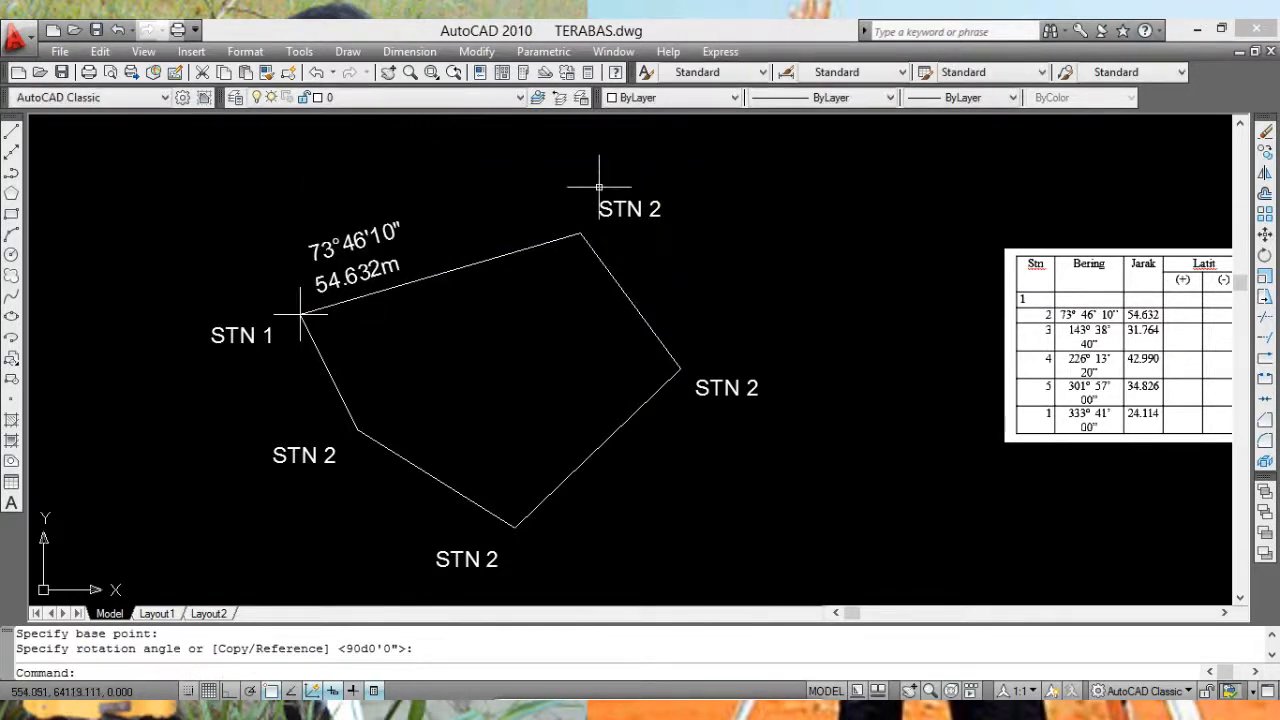
# Step: Move both labels to the middle of the line, with the bearing above it and the distance below it
pyautogui.click(1265, 232)
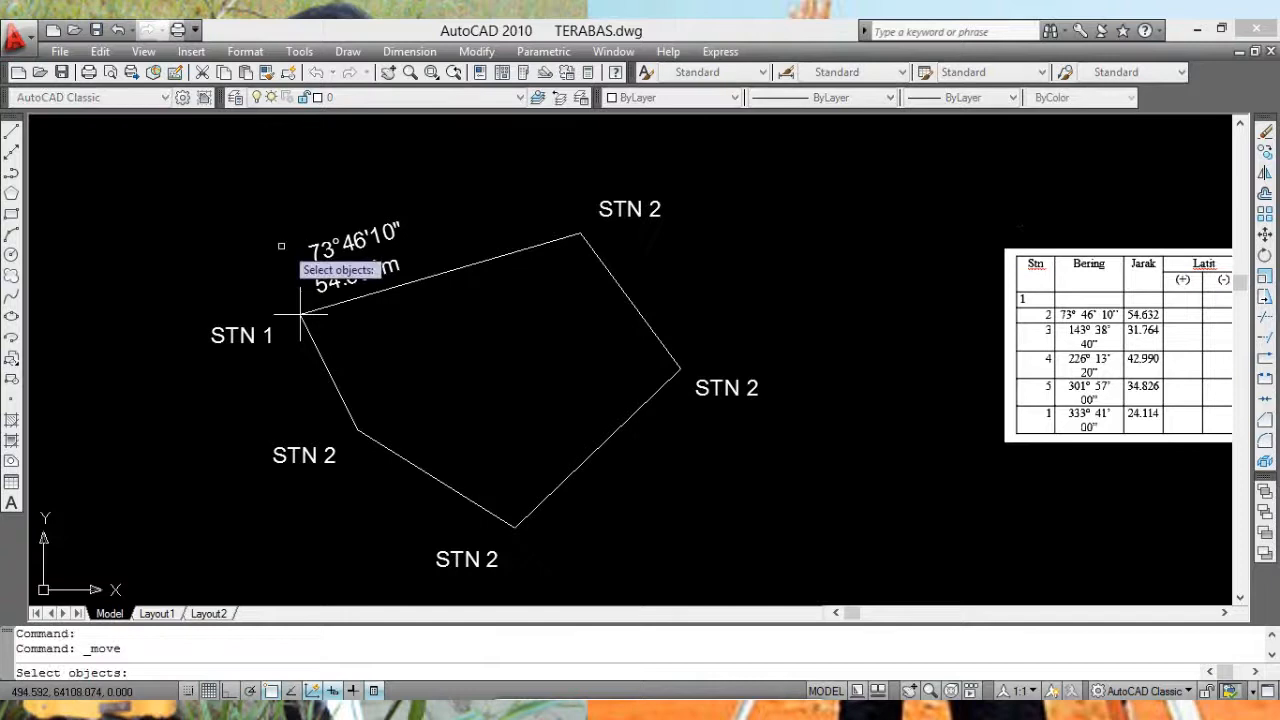
pyautogui.click(360, 272)
pyautogui.click(372, 248)
pyautogui.press('Return')
pyautogui.click(477, 239)
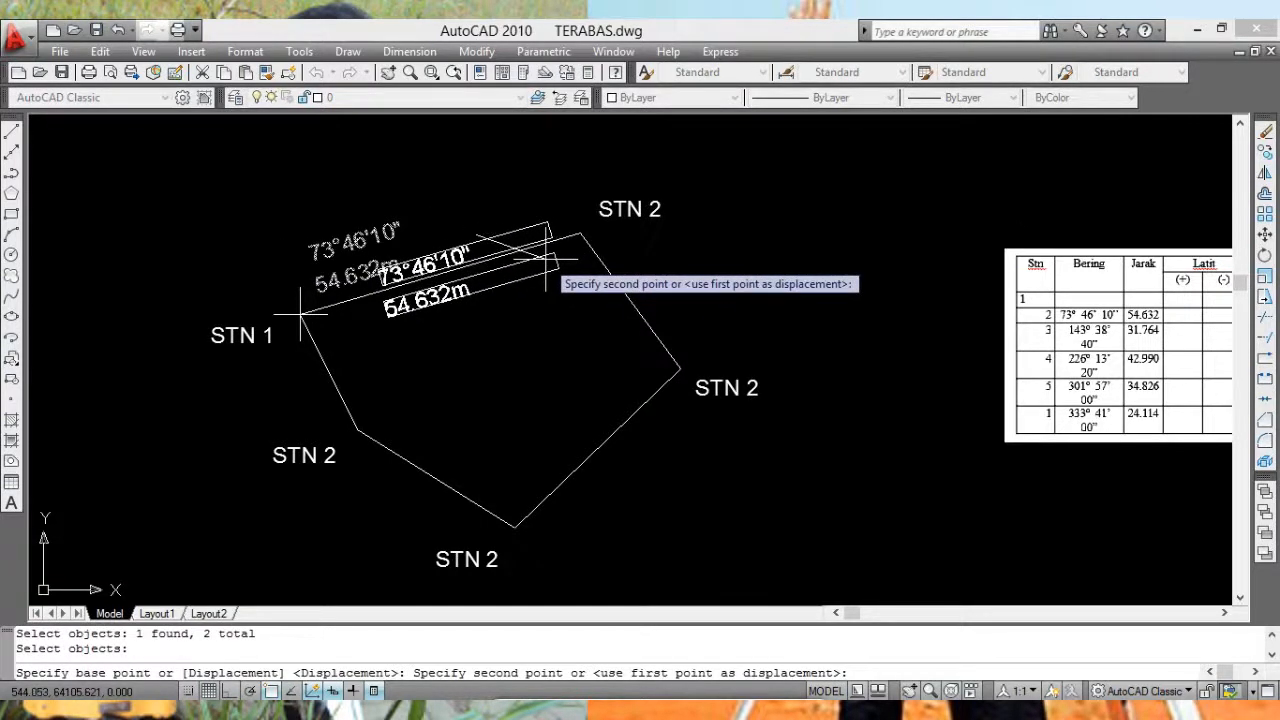
pyautogui.click(547, 258)
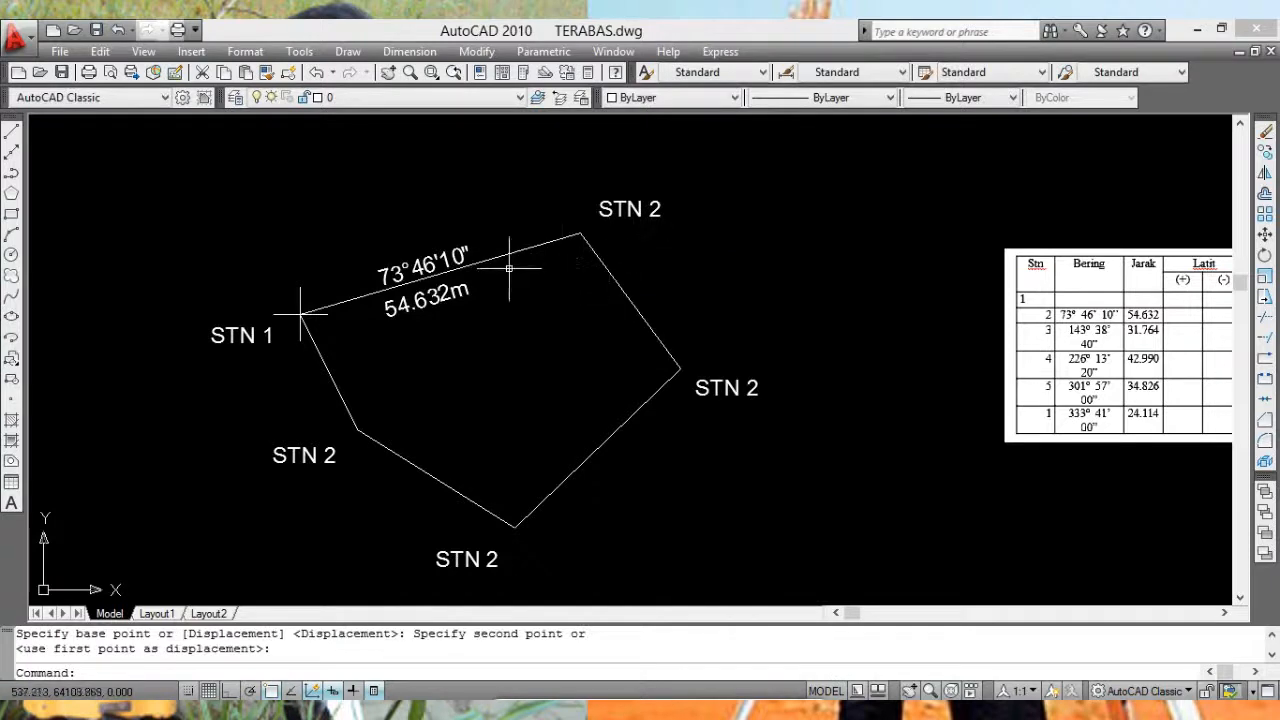
# Step: Move the 54.632m distance label slightly closer to the underside of the line, beneath the bearing
pyautogui.press('Return')
pyautogui.click(468, 310)
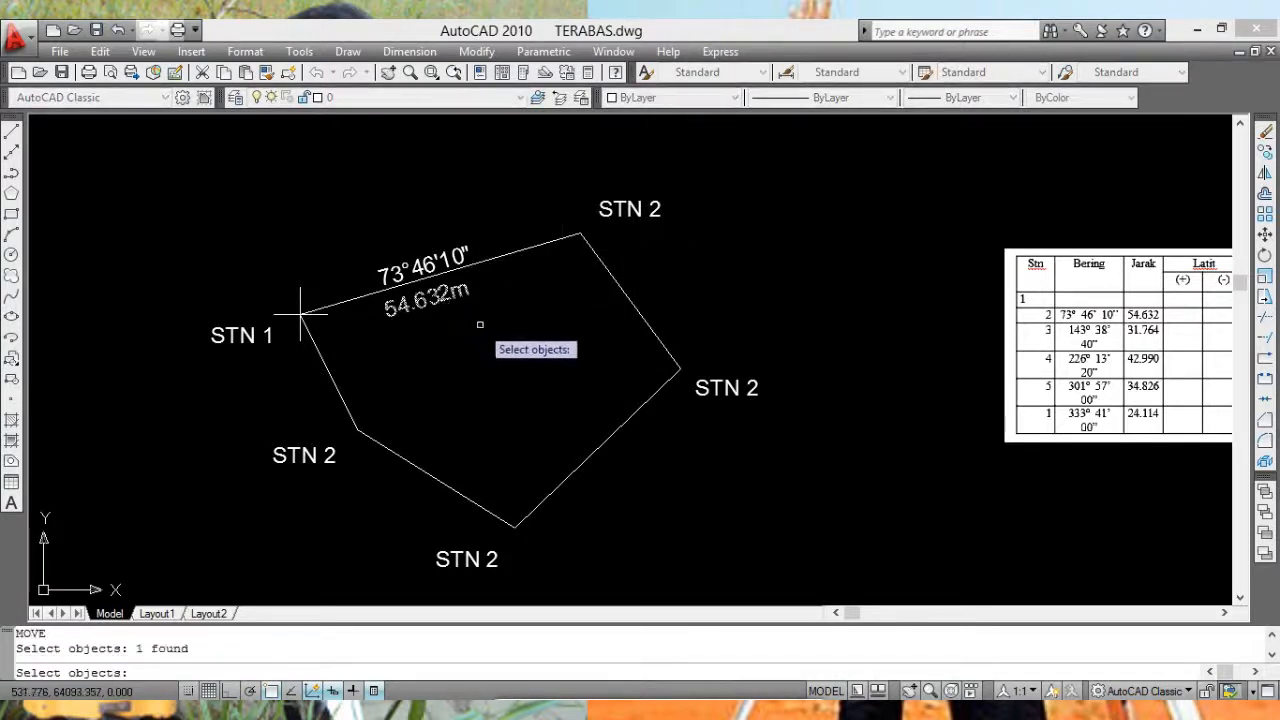
pyautogui.press('Return')
pyautogui.click(480, 321)
pyautogui.click(490, 314)
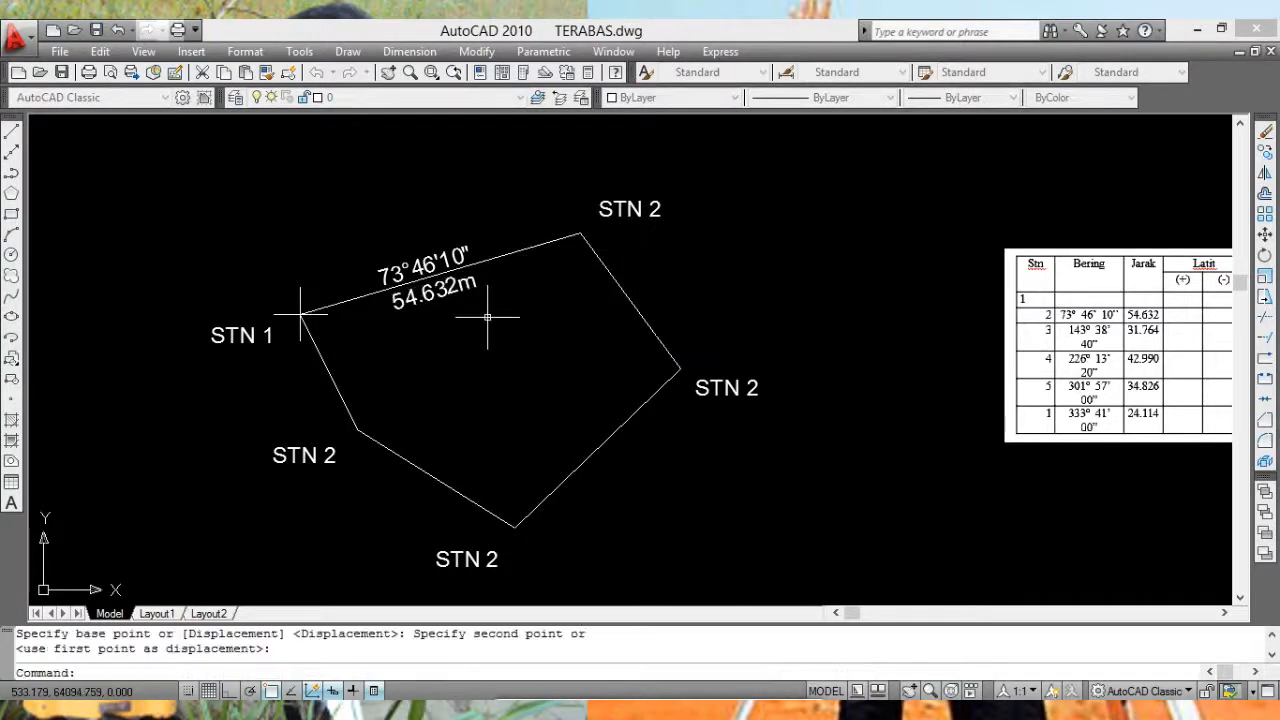
# Step: Reduce the text height of the 73°46'10" bearing label, trying 2.5 and settling on 2
pyautogui.moveTo(557, 306)
pyautogui.mouseDown(button='middle')
pyautogui.moveTo(620, 266)
pyautogui.moveTo(563, 274)
pyautogui.mouseUp(button='middle')
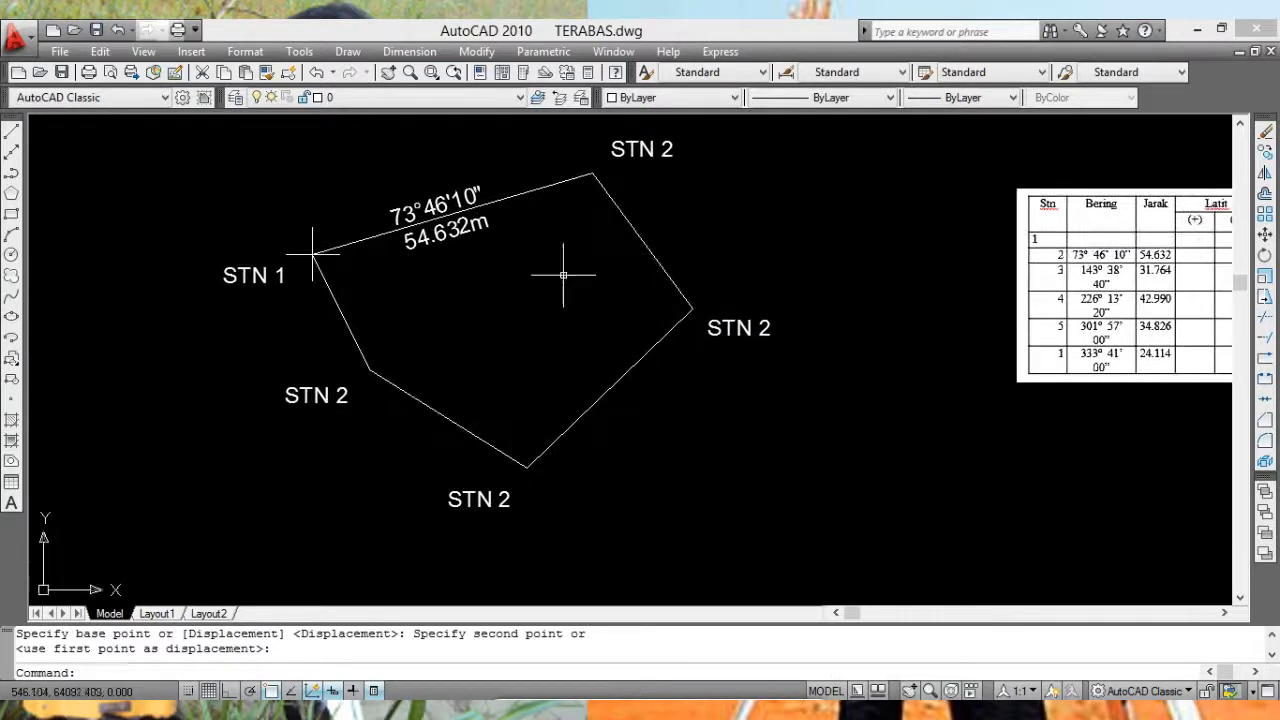
pyautogui.moveTo(486, 306)
pyautogui.mouseDown(button='middle')
pyautogui.moveTo(552, 333)
pyautogui.moveTo(580, 363)
pyautogui.moveTo(543, 334)
pyautogui.moveTo(551, 323)
pyautogui.mouseUp(button='middle')
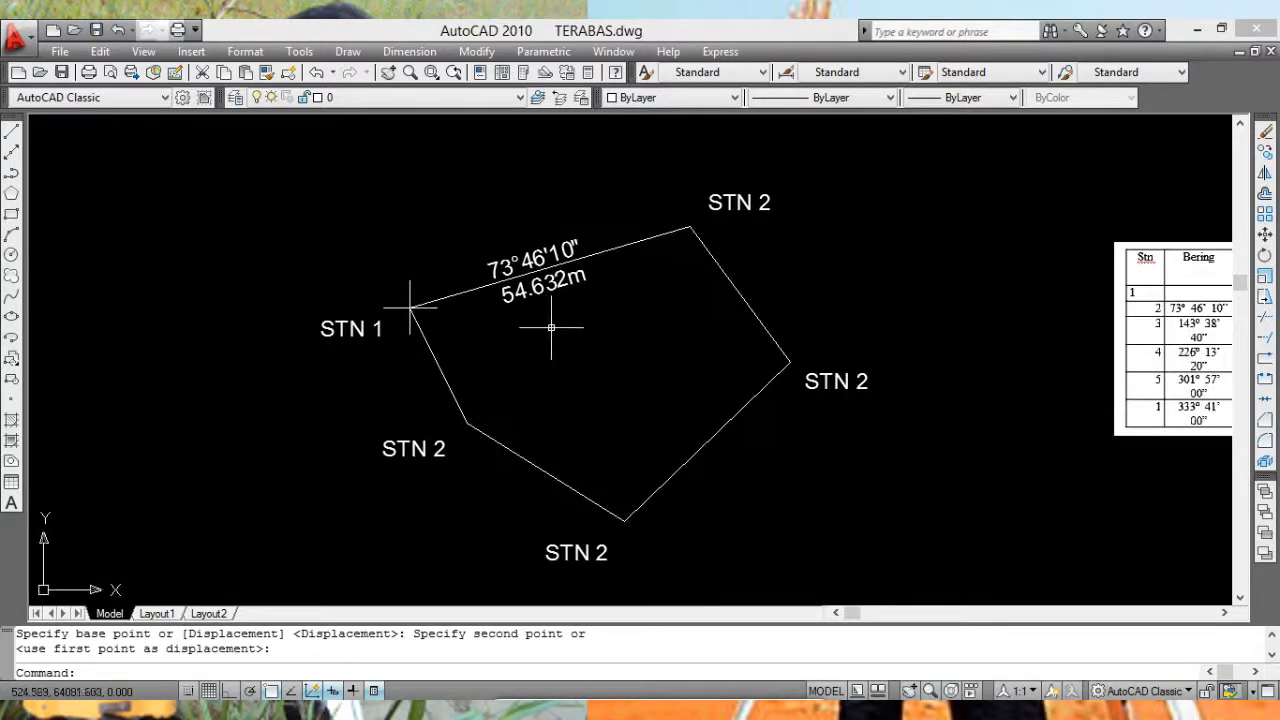
pyautogui.scroll(2, 549, 322)
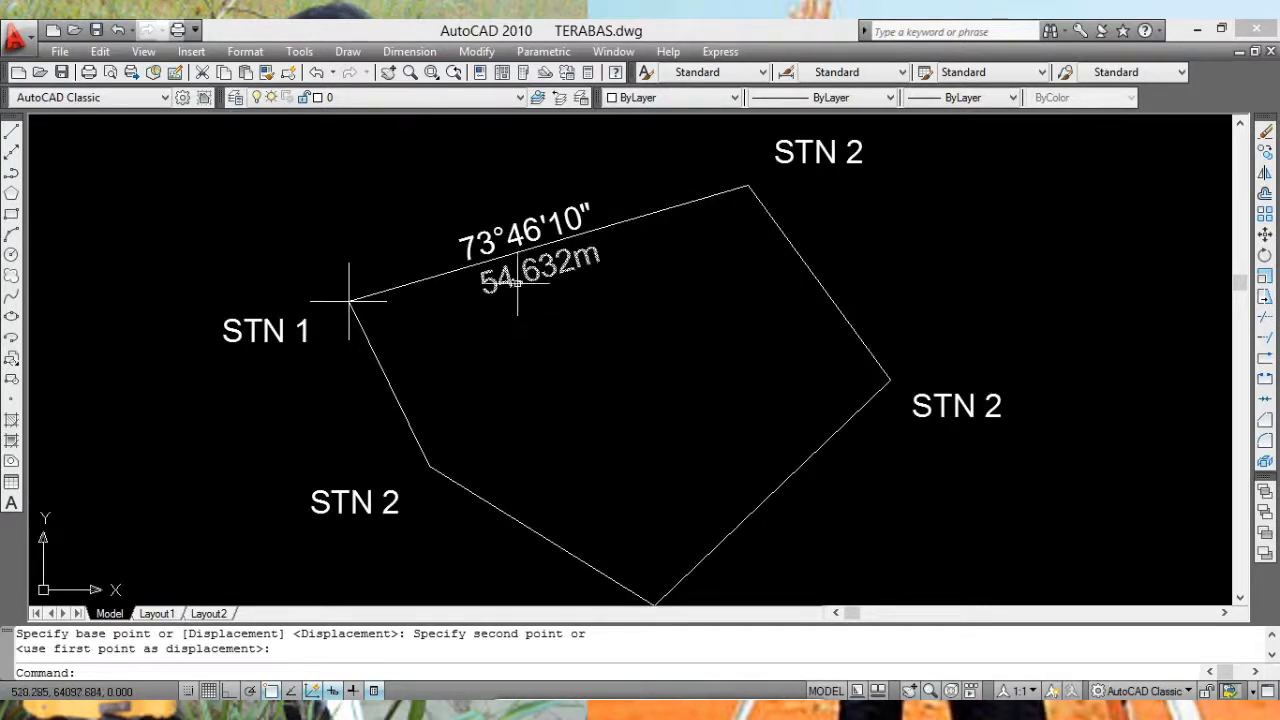
pyautogui.press('Return')
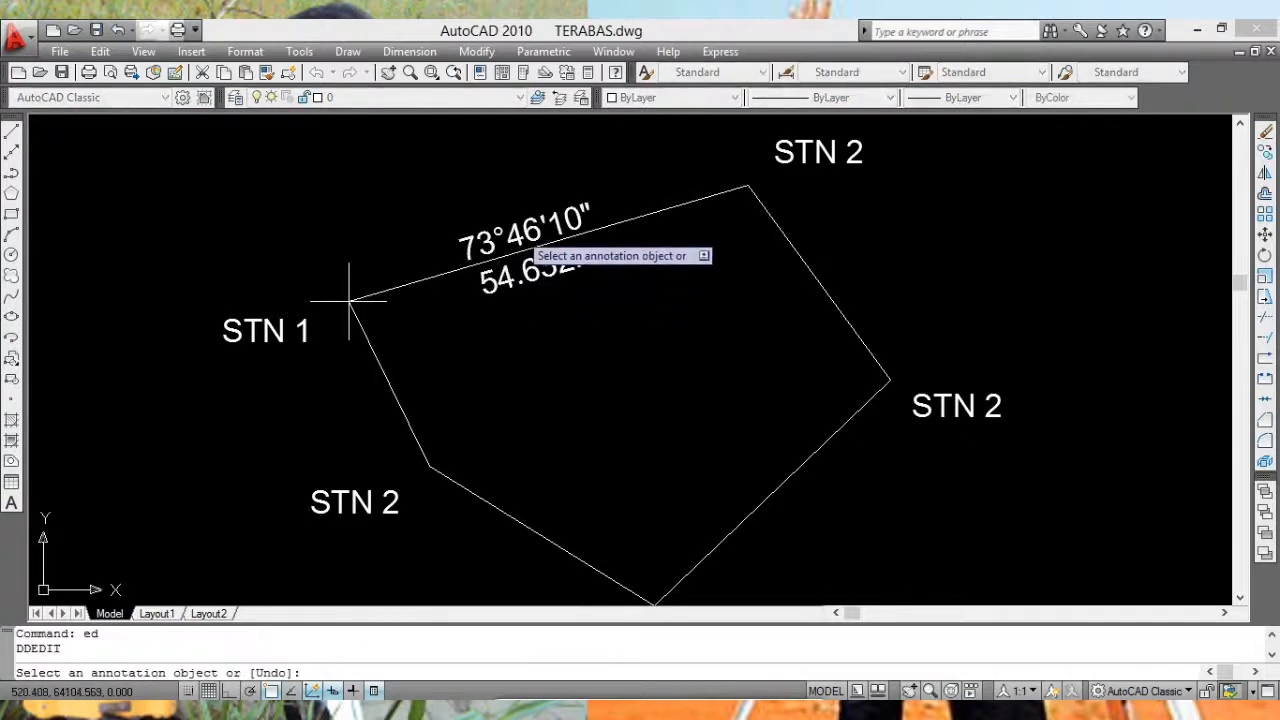
pyautogui.click(517, 283)
pyautogui.moveTo(600, 209); pyautogui.dragTo(467, 221)
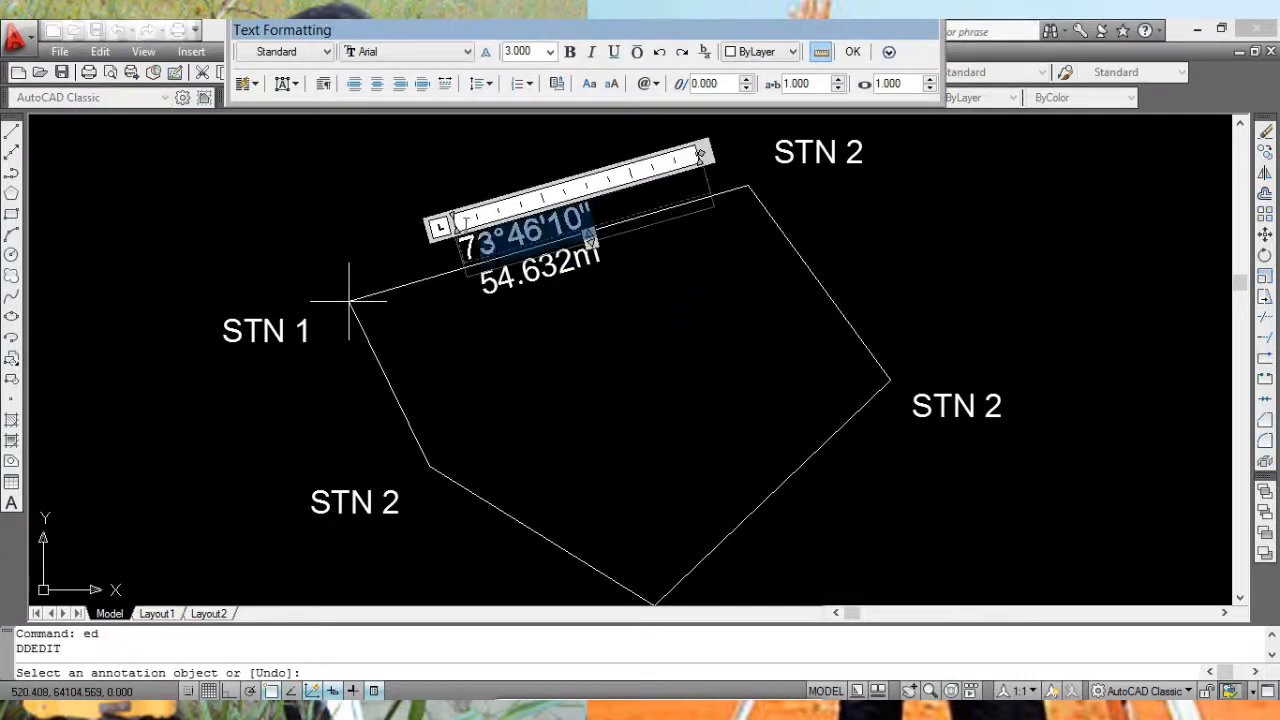
pyautogui.click(549, 52)
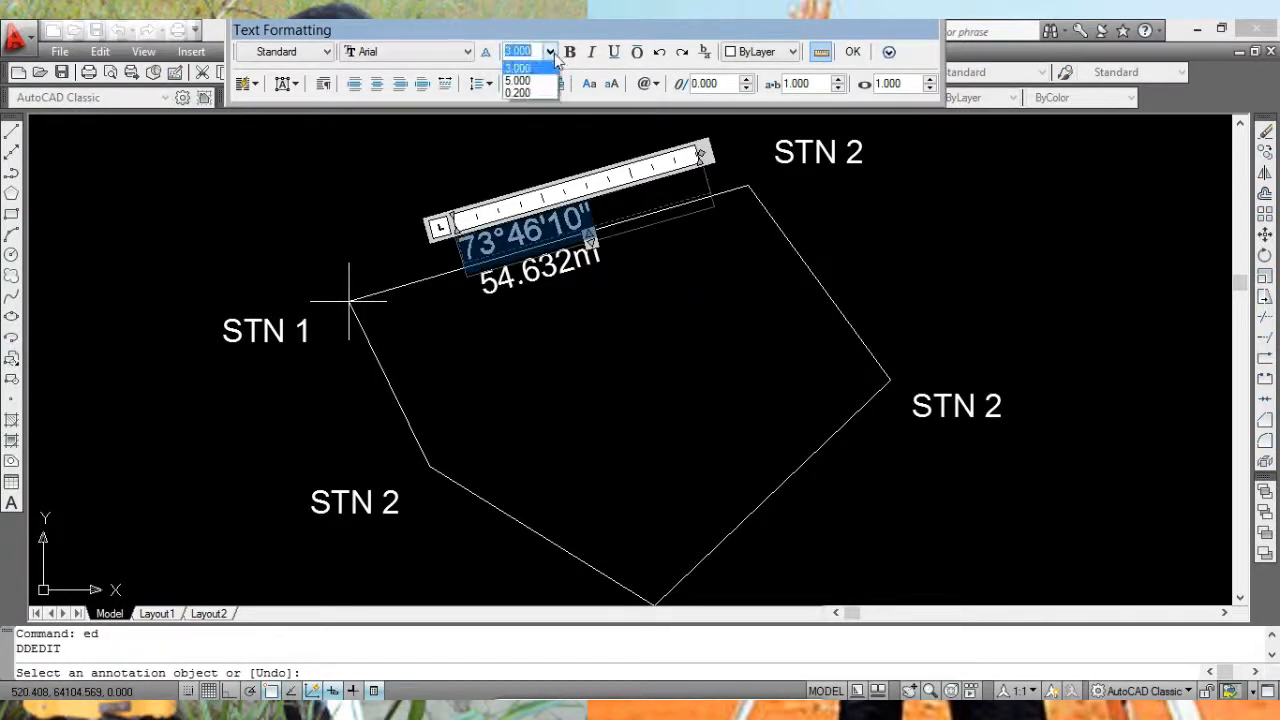
pyautogui.write('2.5')
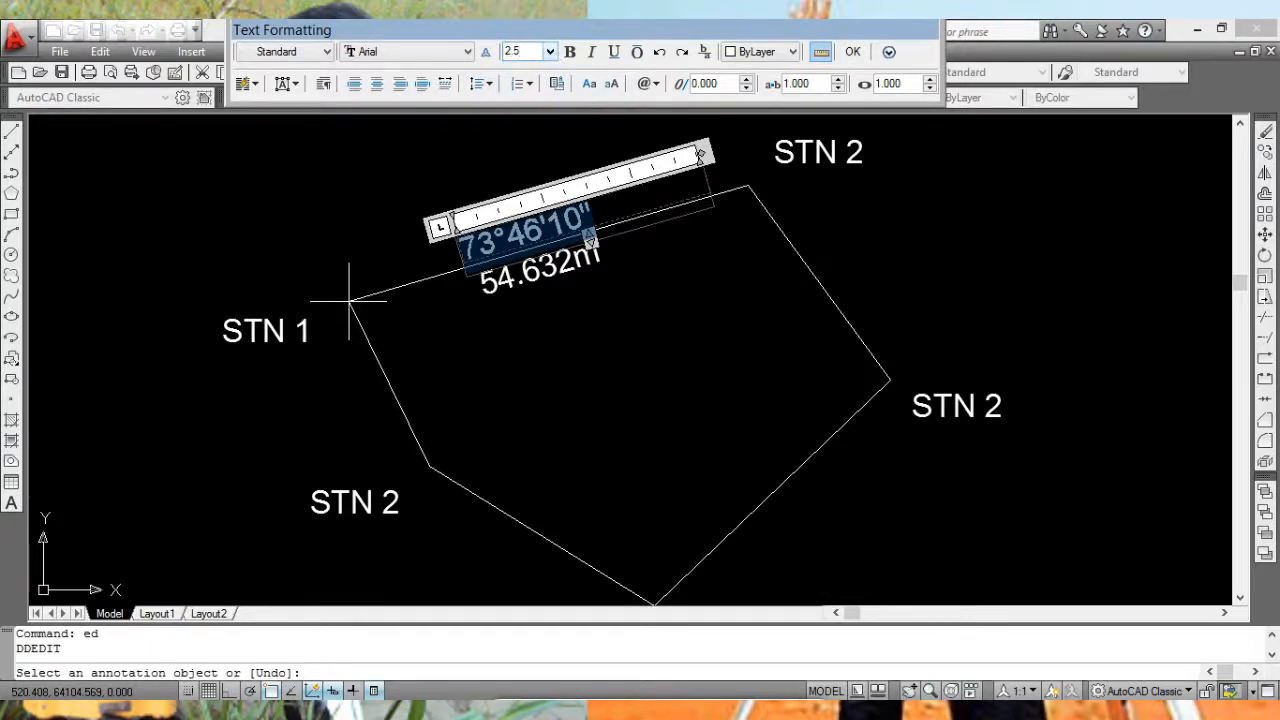
pyautogui.press('Return')
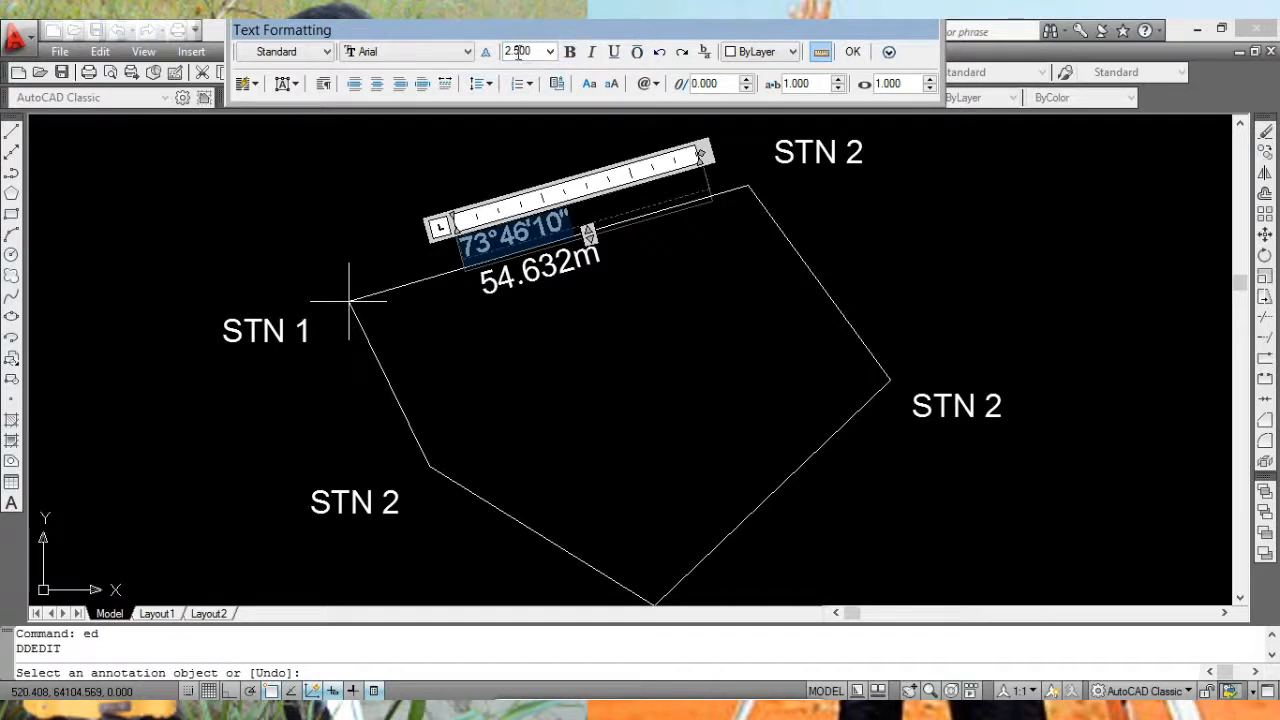
pyautogui.doubleClick(534, 52)
pyautogui.press('Return')
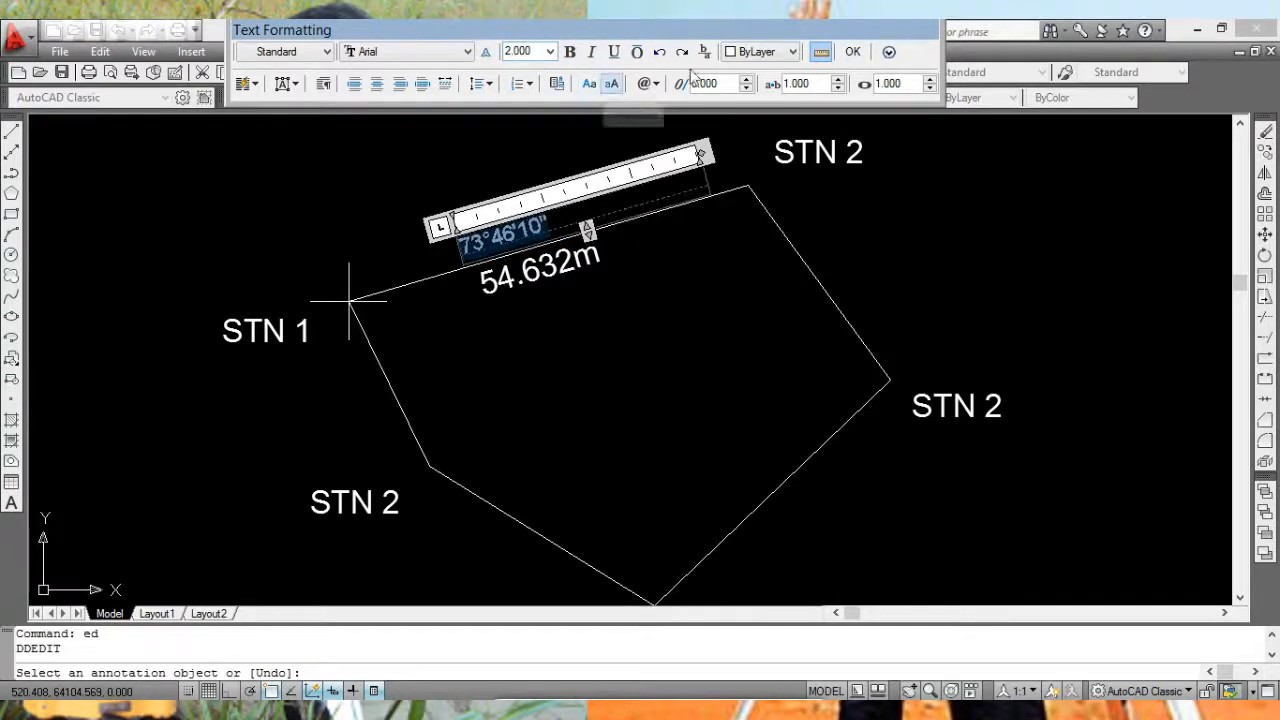
pyautogui.click(852, 52)
# Step: Set the text height of the 54.632m distance label below the line to 2
pyautogui.click(538, 268)
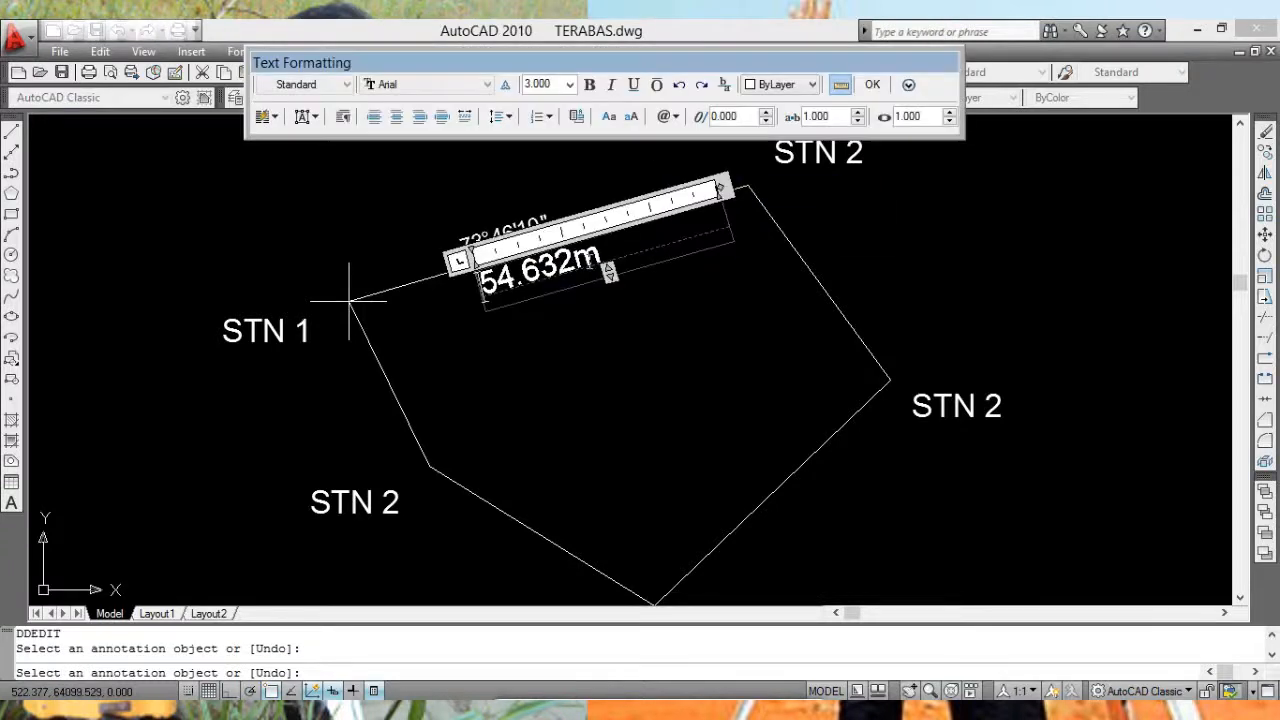
pyautogui.click(570, 85)
pyautogui.click(538, 103)
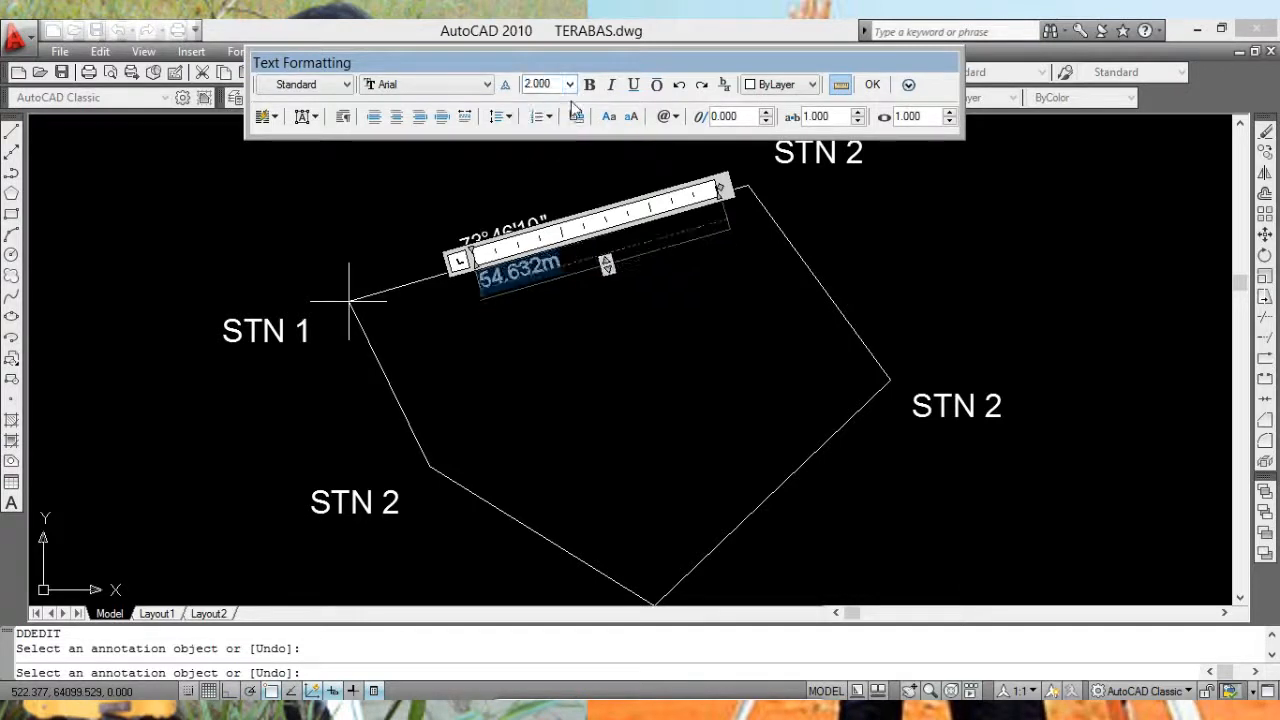
pyautogui.click(871, 86)
# Step: Try matching the STN 1 label to the bearing label's properties, and undo this together with the label height edits
pyautogui.moveTo(580, 314)
pyautogui.mouseDown(button='middle')
pyautogui.moveTo(583, 326)
pyautogui.moveTo(514, 331)
pyautogui.mouseUp(button='middle')
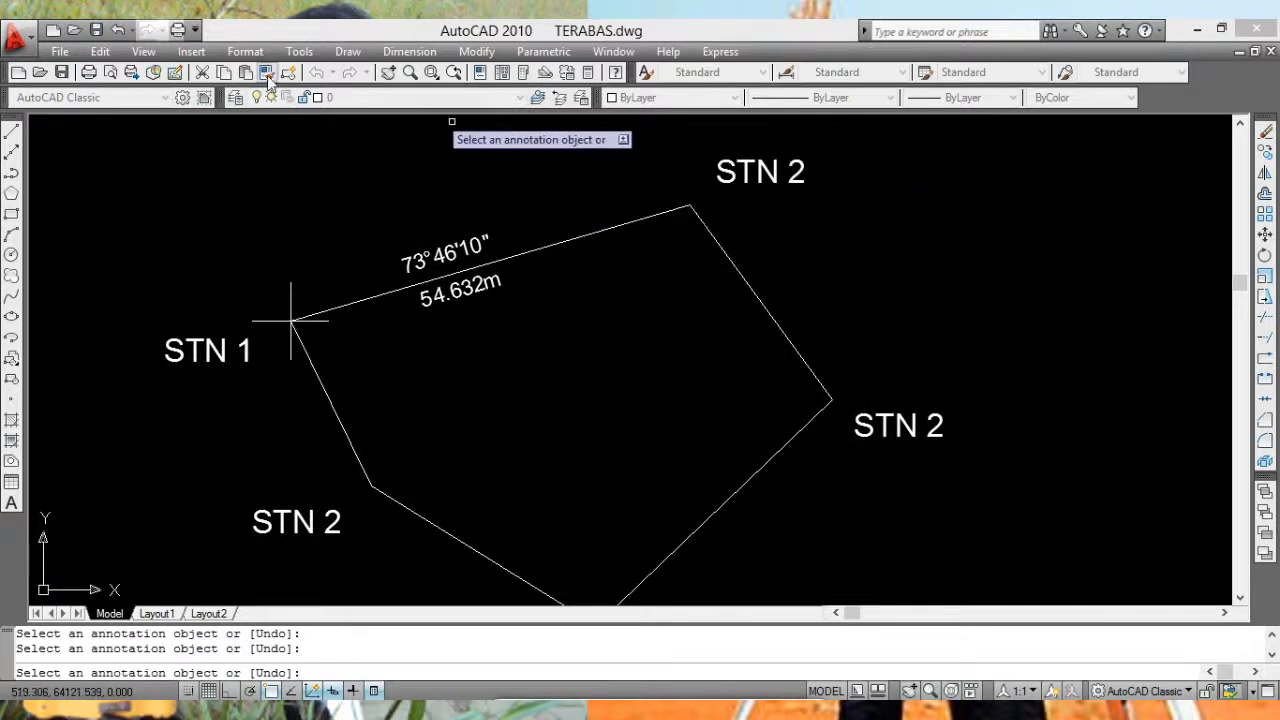
pyautogui.click(266, 72)
pyautogui.click(445, 262)
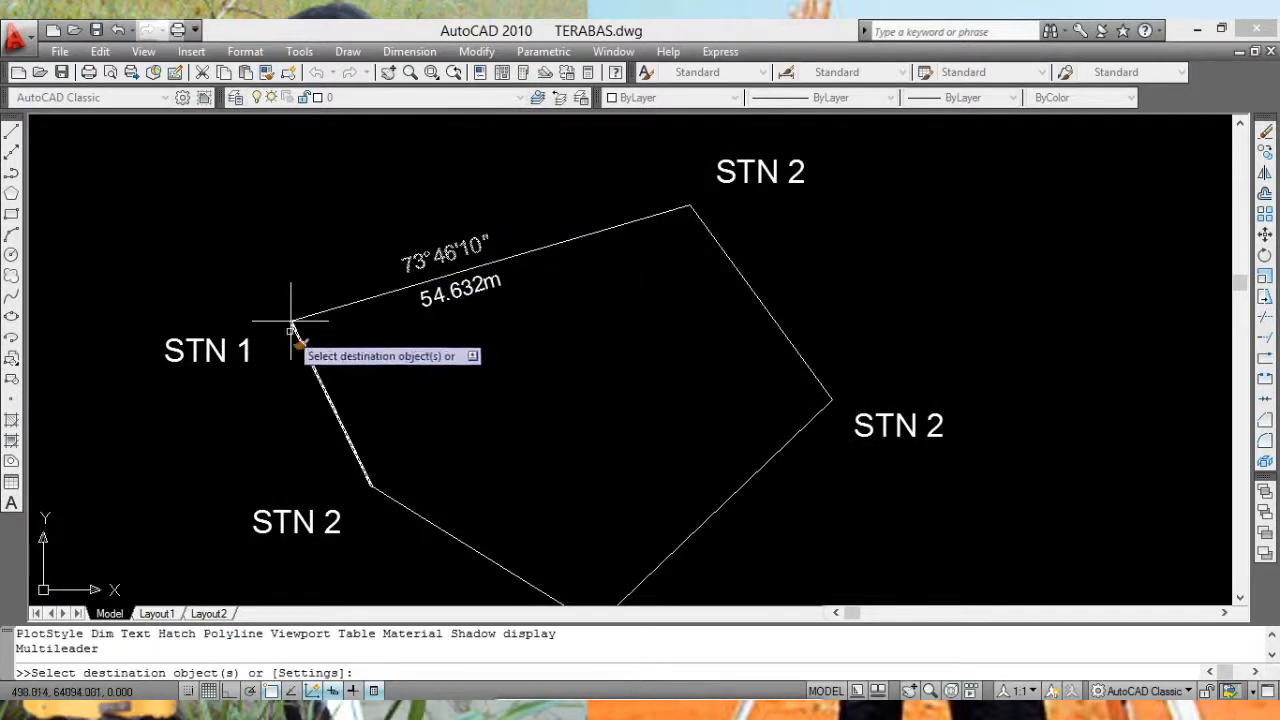
pyautogui.click(249, 352)
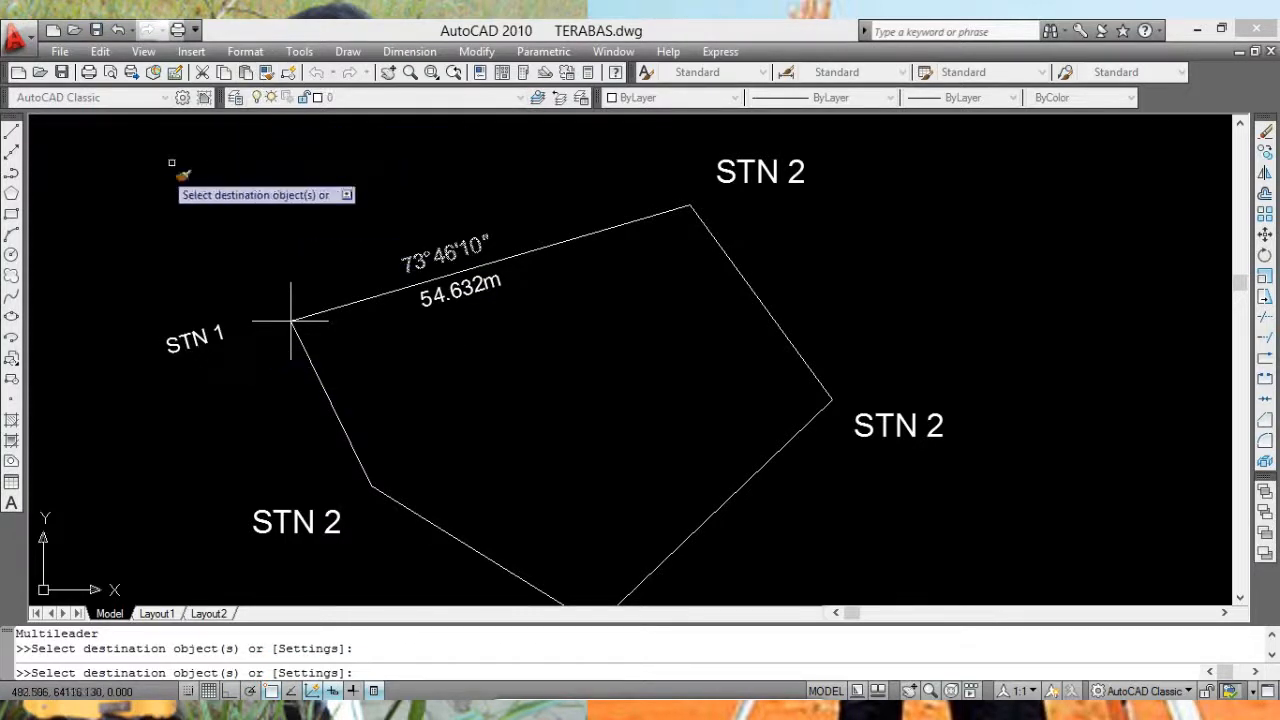
pyautogui.press('Escape')
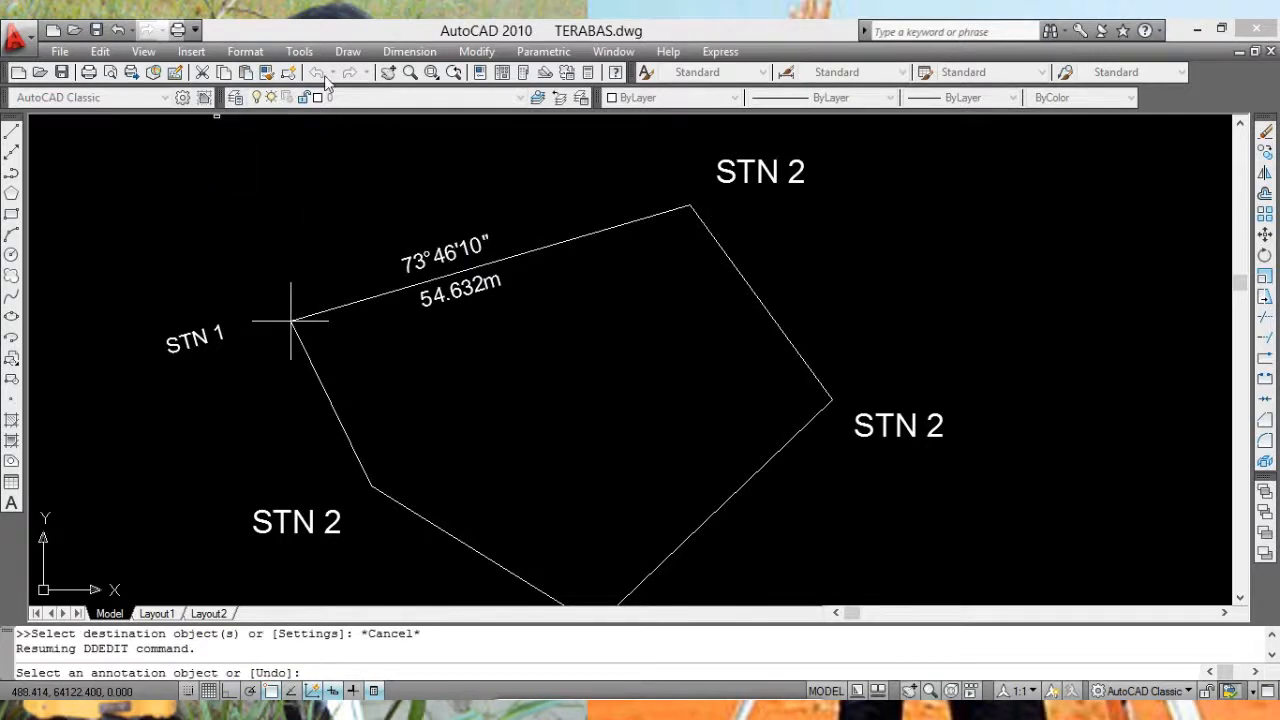
pyautogui.press('Escape')
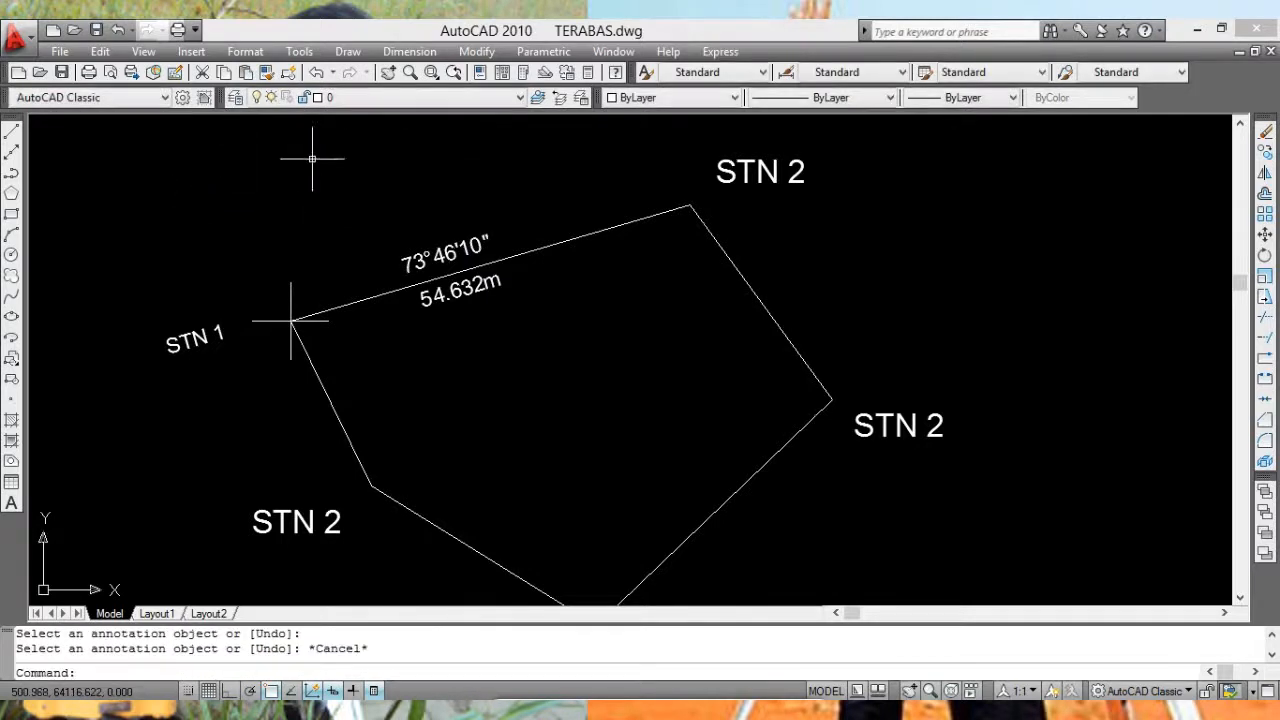
pyautogui.click(316, 73)
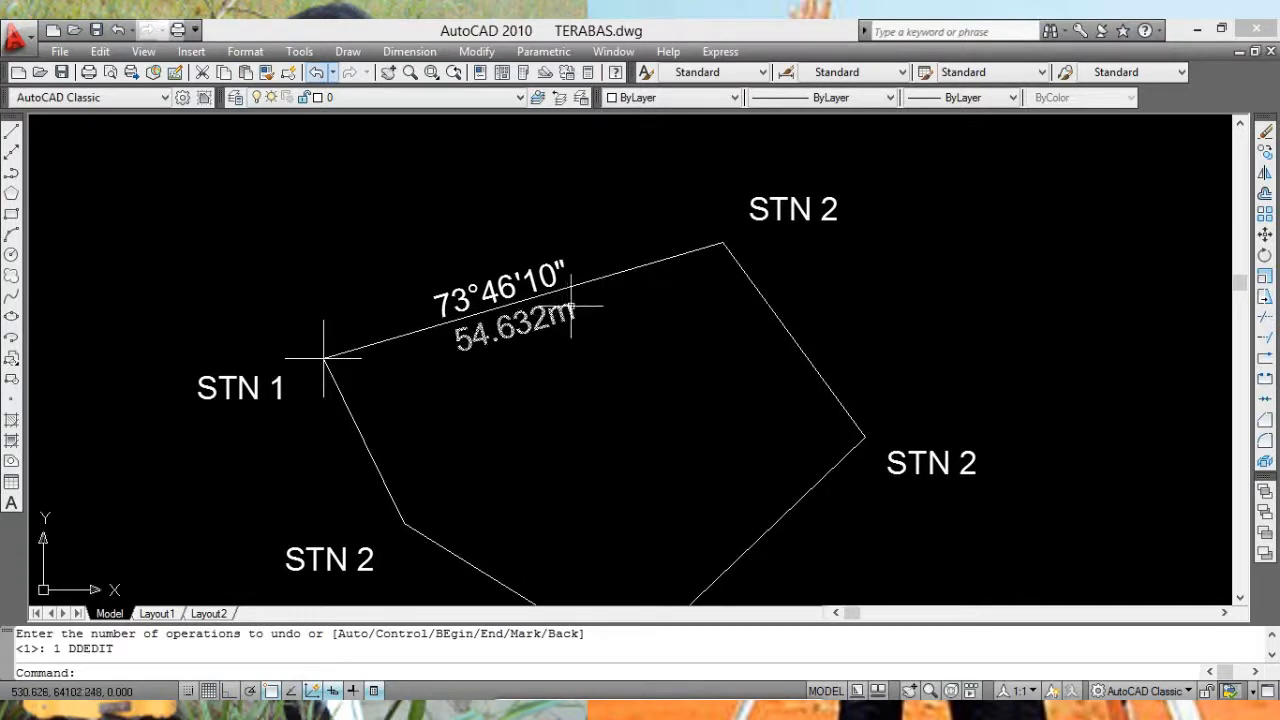
# Step: Set the text height of the 73°46'10" bearing label above the line to 2
pyautogui.write('ed')
pyautogui.press('Return')
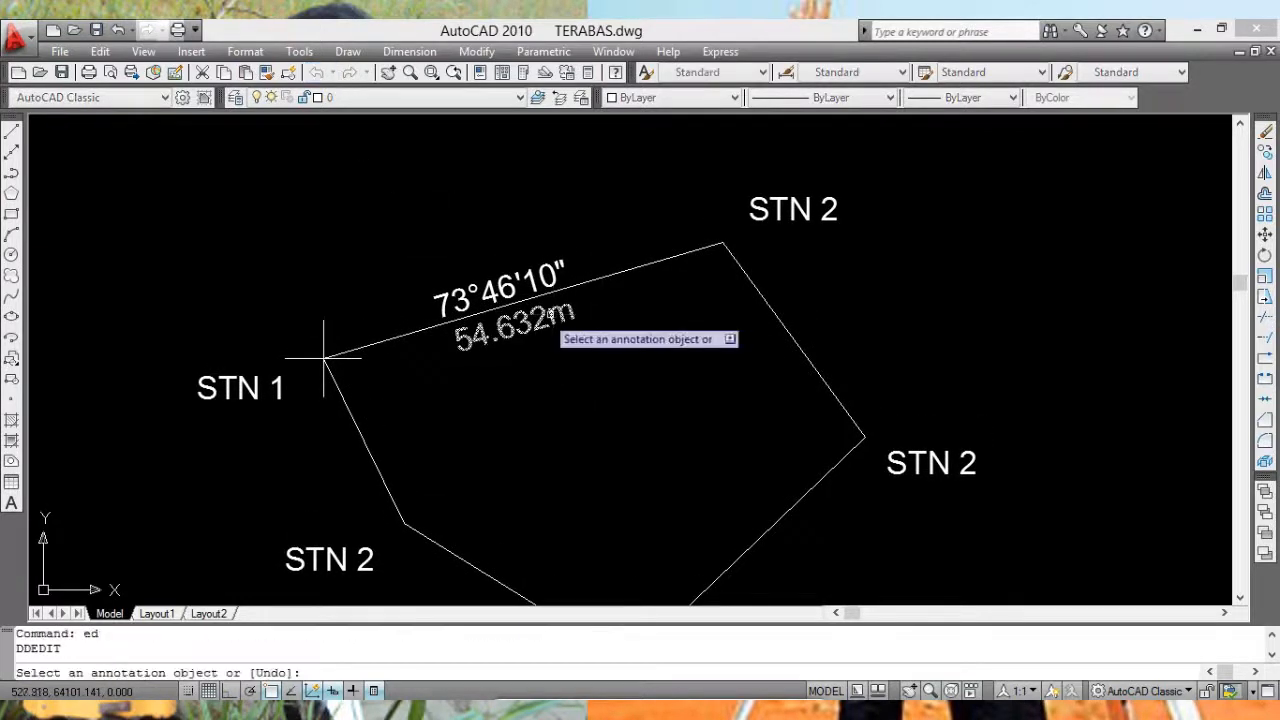
pyautogui.click(515, 287)
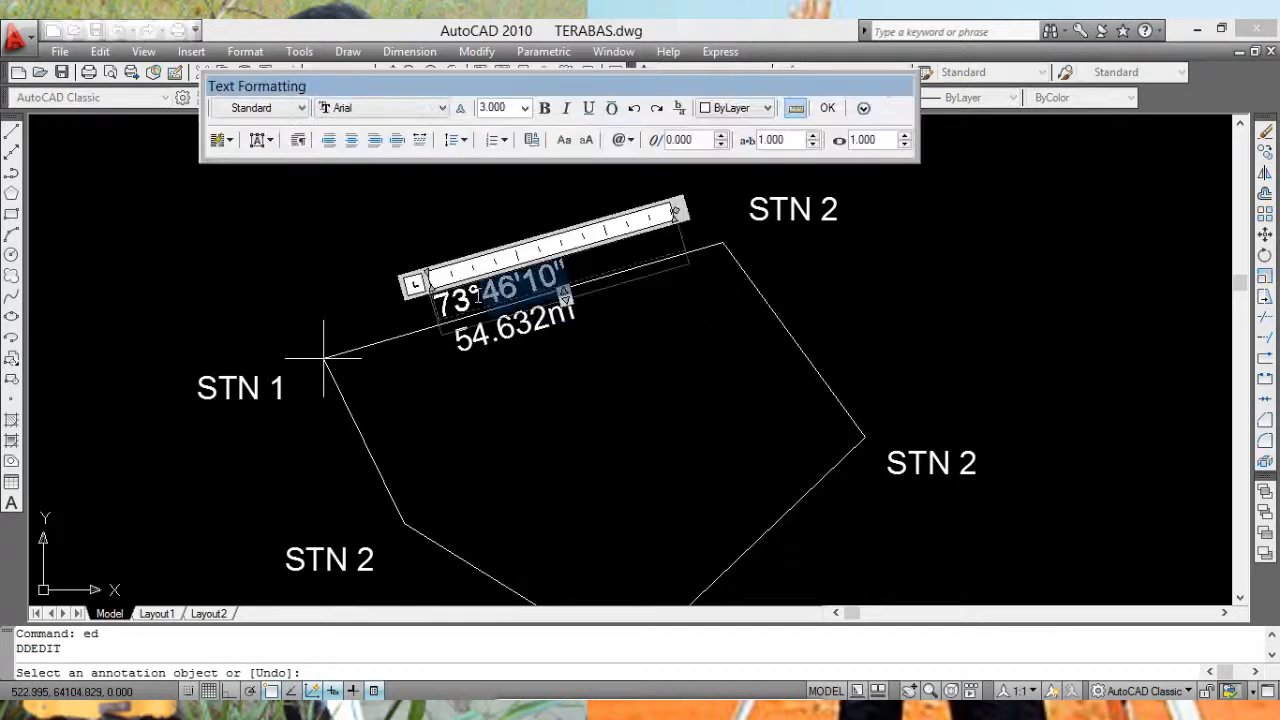
pyautogui.click(522, 109)
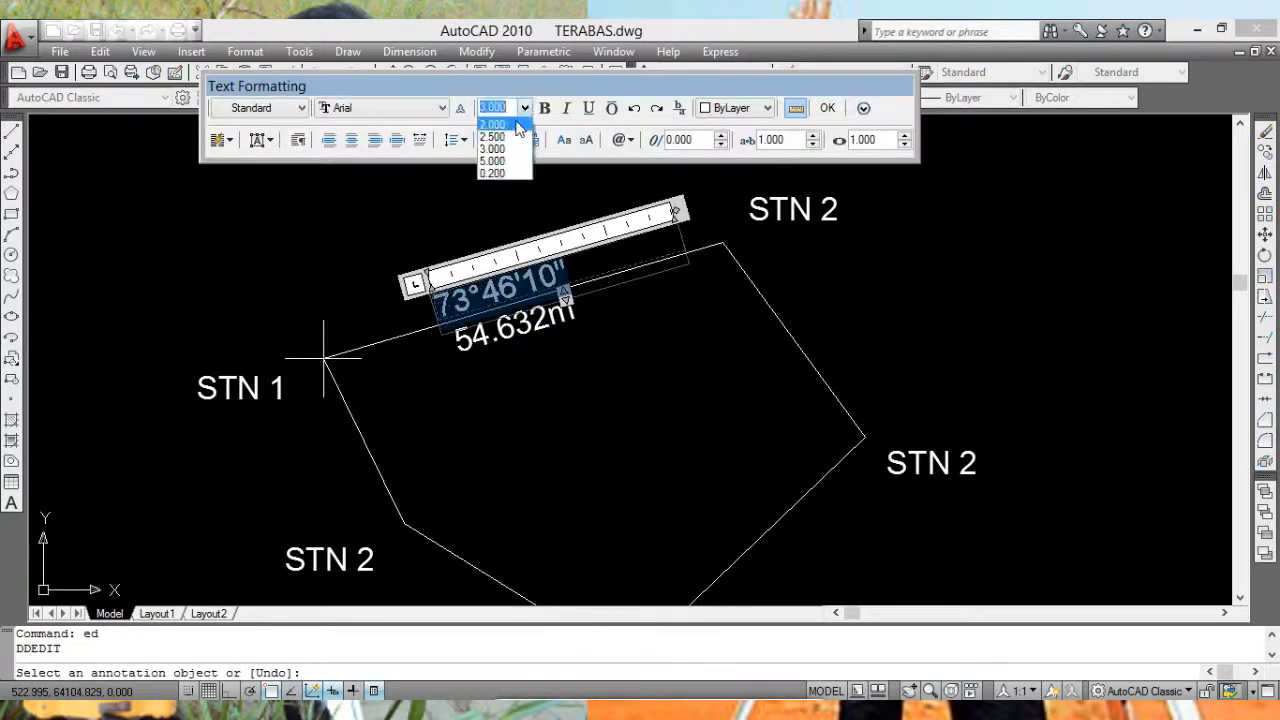
pyautogui.click(494, 125)
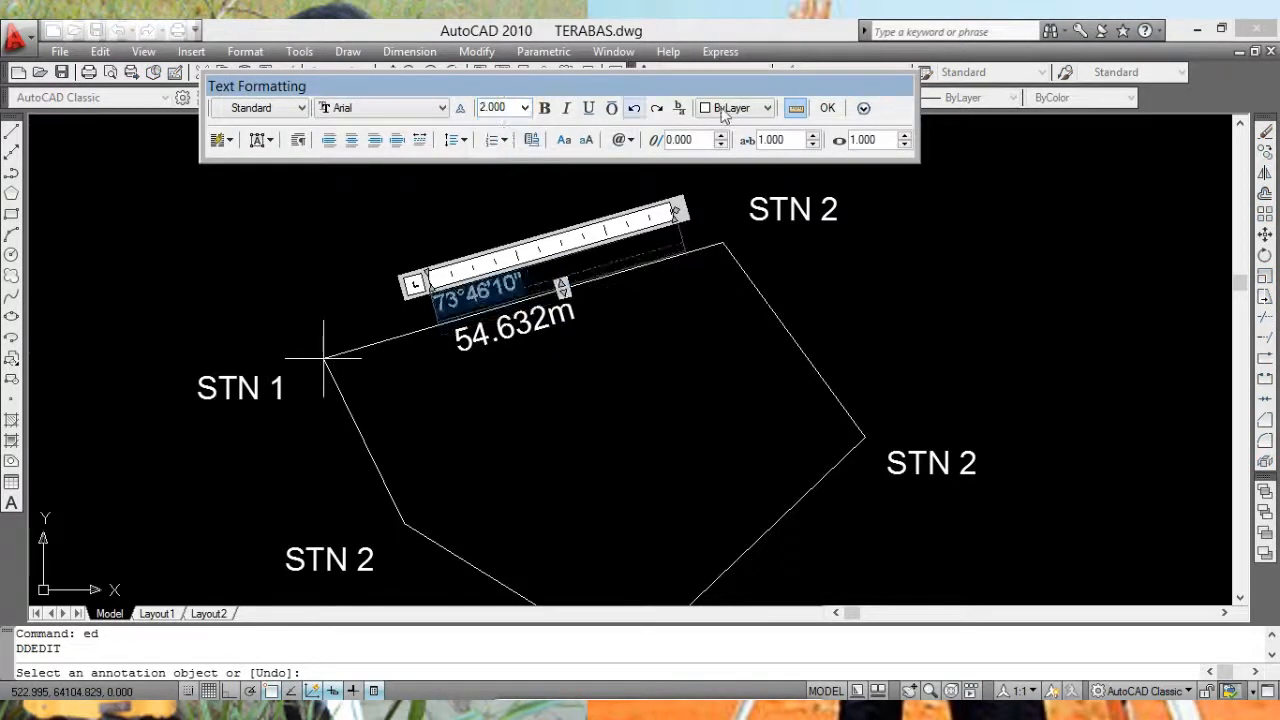
pyautogui.click(818, 108)
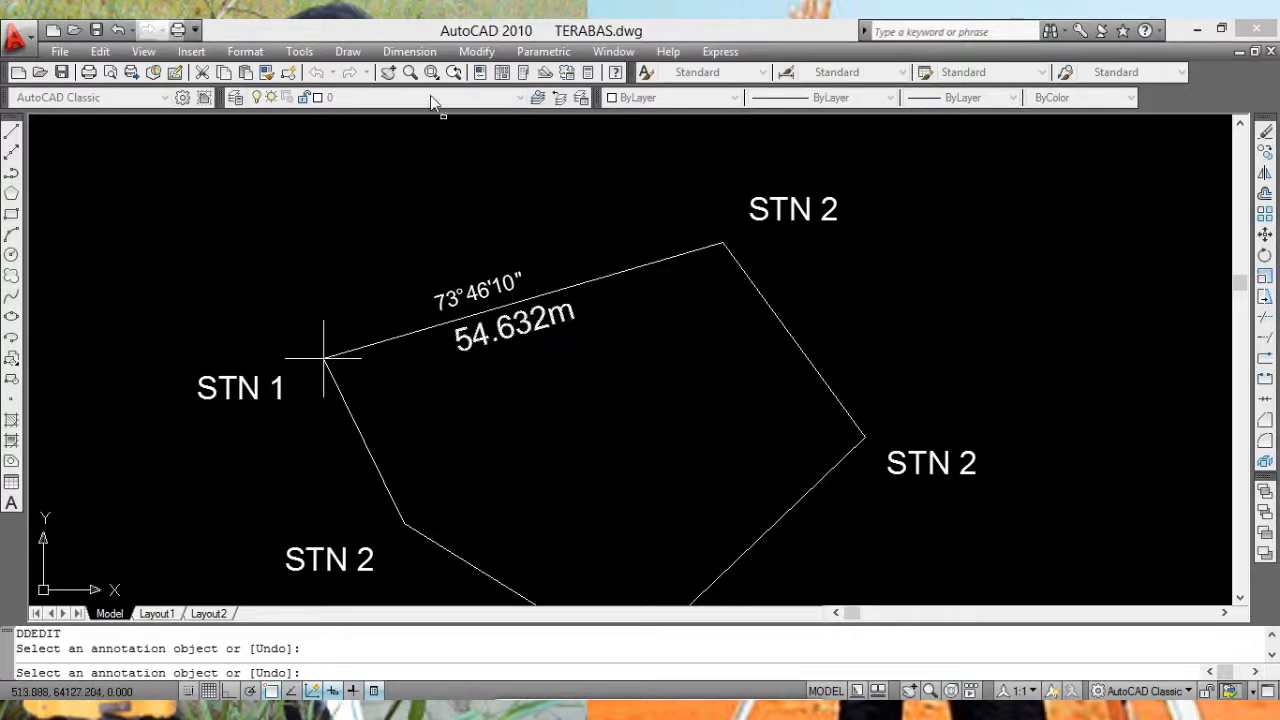
pyautogui.click(266, 72)
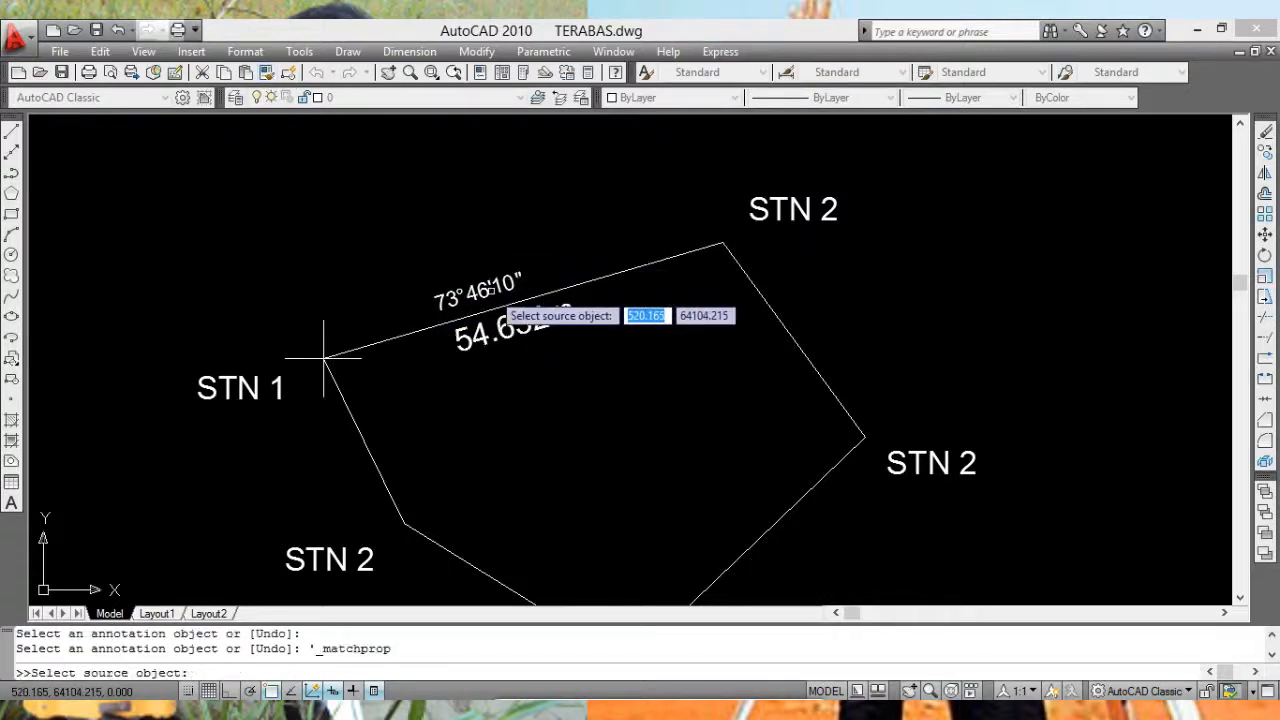
pyautogui.click(488, 297)
pyautogui.click(508, 331)
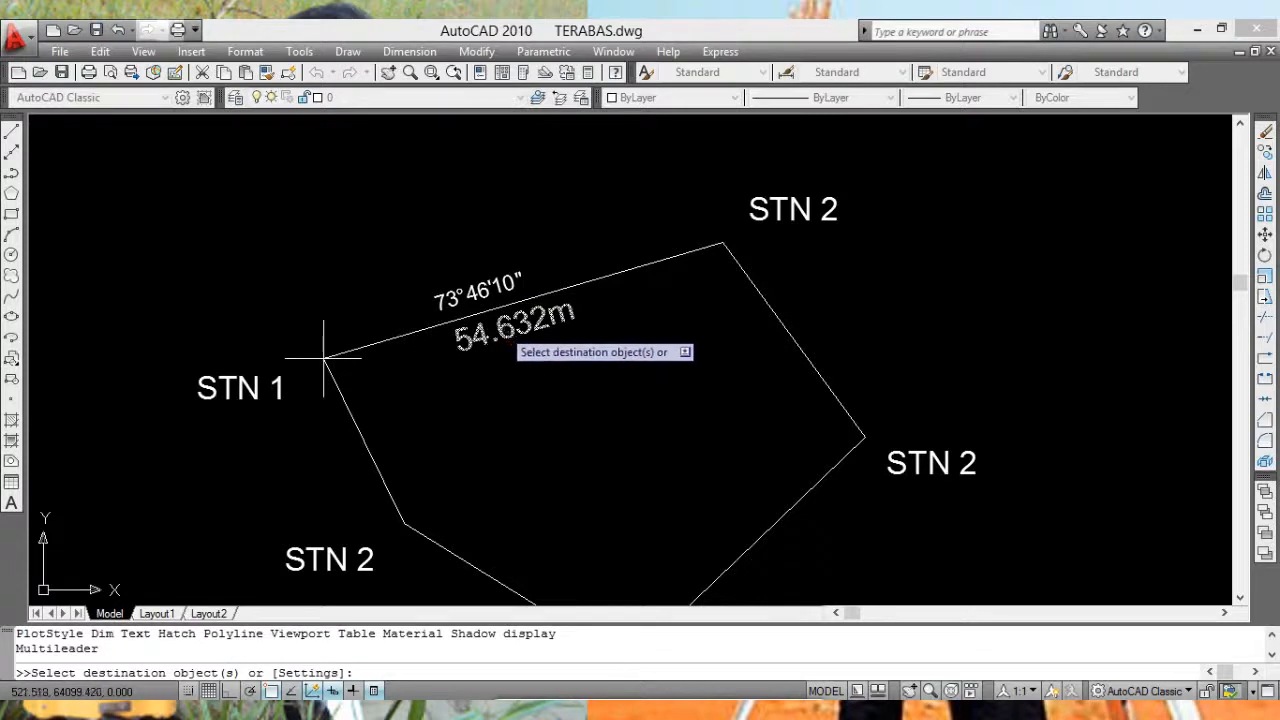
pyautogui.press('Escape')
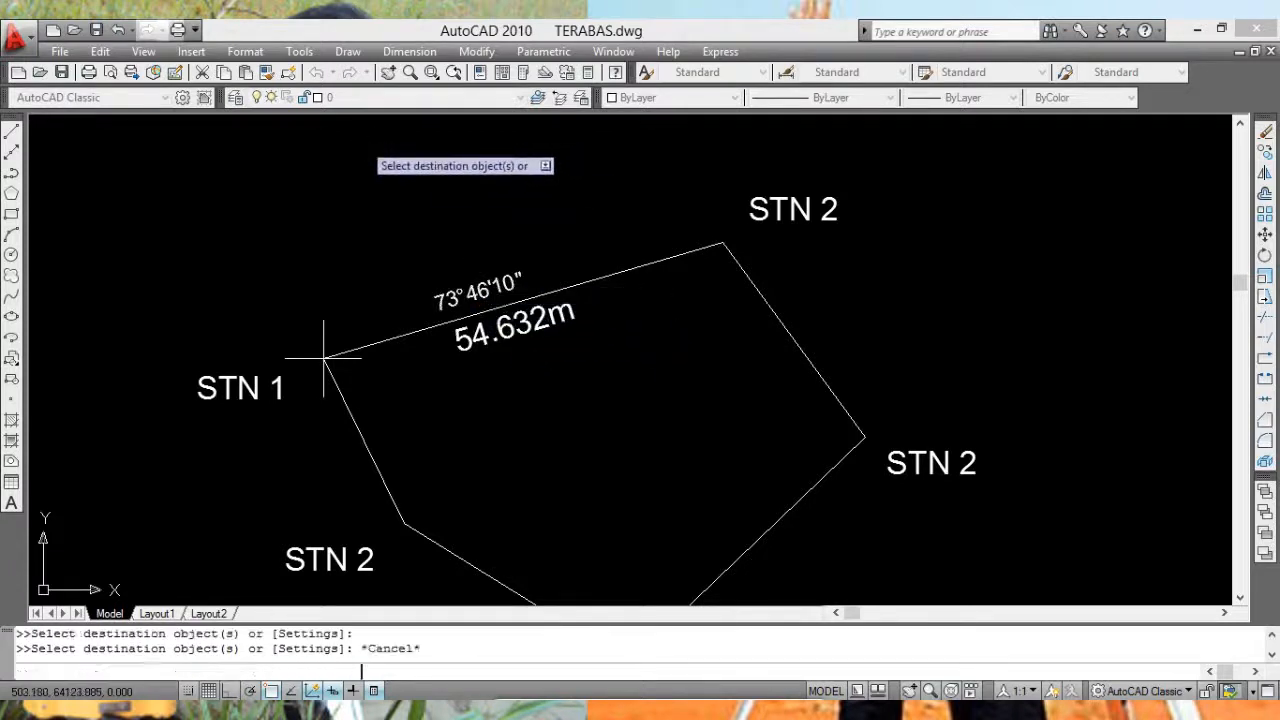
# Step: Match the properties of the 73°46'10" bearing label onto the 54.632m distance label
pyautogui.click(266, 74)
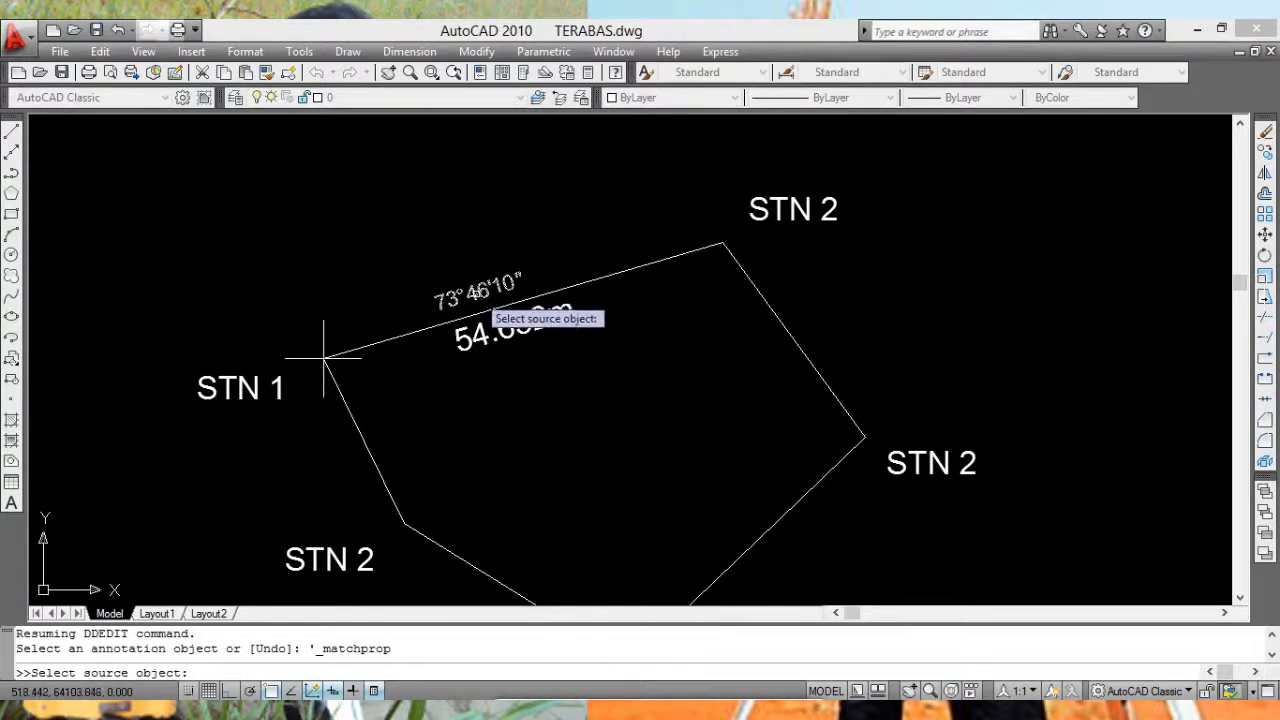
pyautogui.click(497, 333)
pyautogui.click(487, 348)
pyautogui.press('Escape')
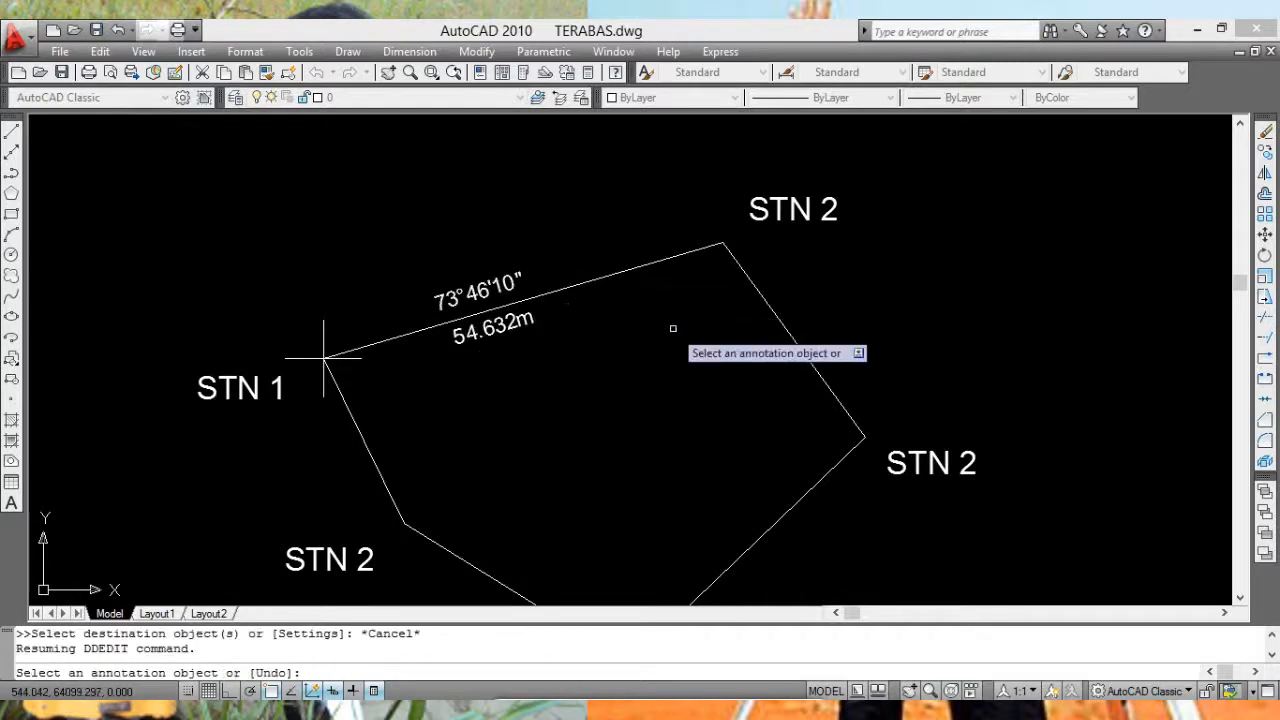
# Step: Copy the bearing and distance labels together to a spot outside each of the other four traverse lines
pyautogui.scroll(-3, 598, 320)
pyautogui.moveTo(599, 320); pyautogui.dragTo(587, 316, button='middle')
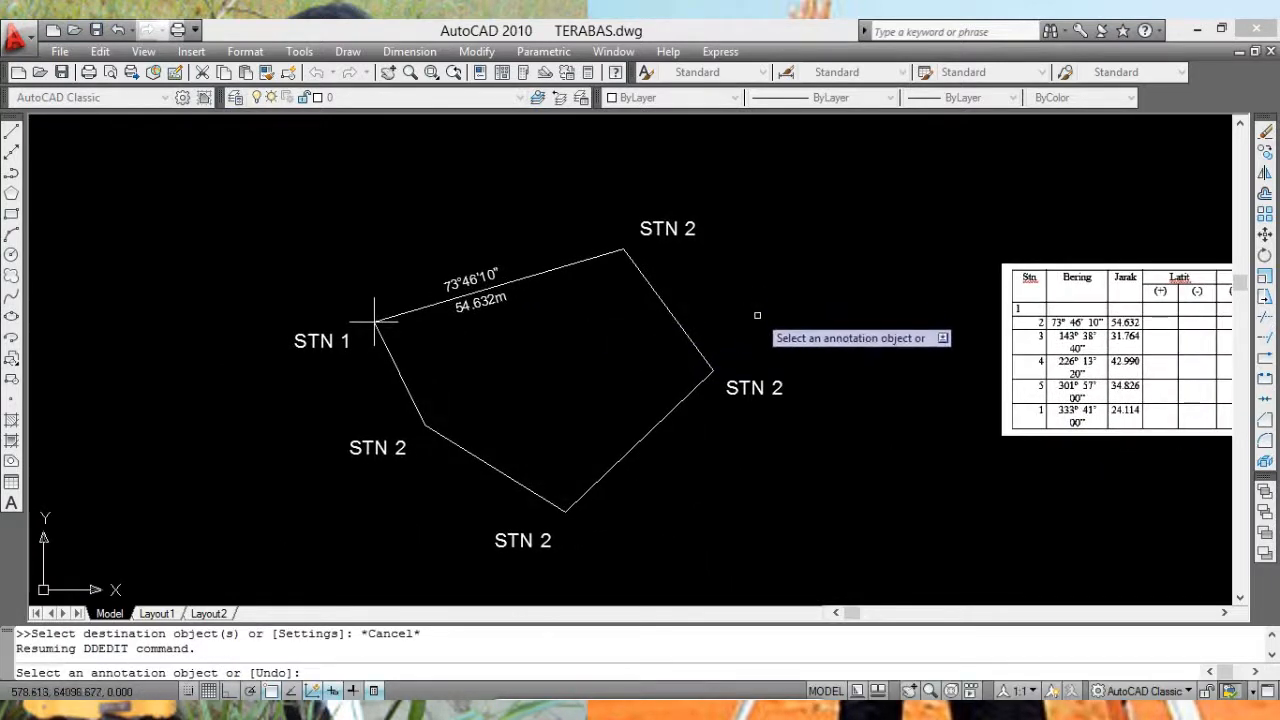
pyautogui.moveTo(758, 304)
pyautogui.mouseDown(button='middle')
pyautogui.moveTo(736, 321)
pyautogui.moveTo(762, 287)
pyautogui.mouseUp(button='middle')
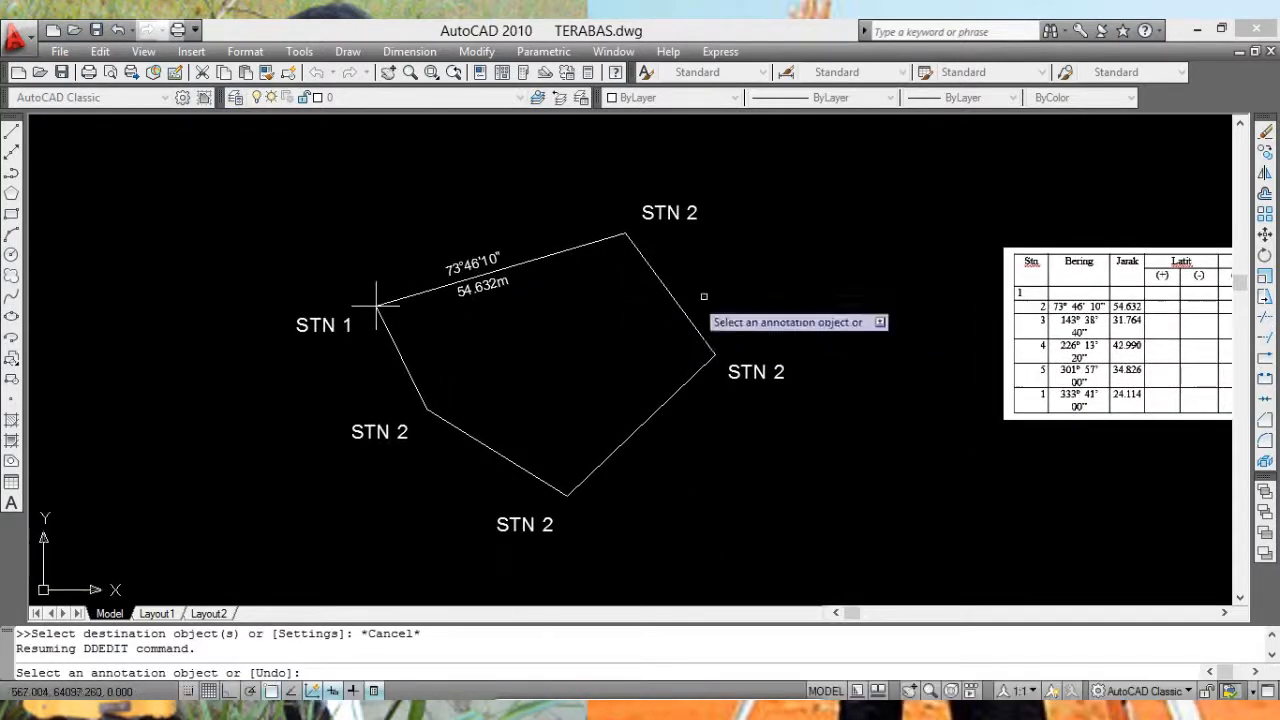
pyautogui.click(1264, 150)
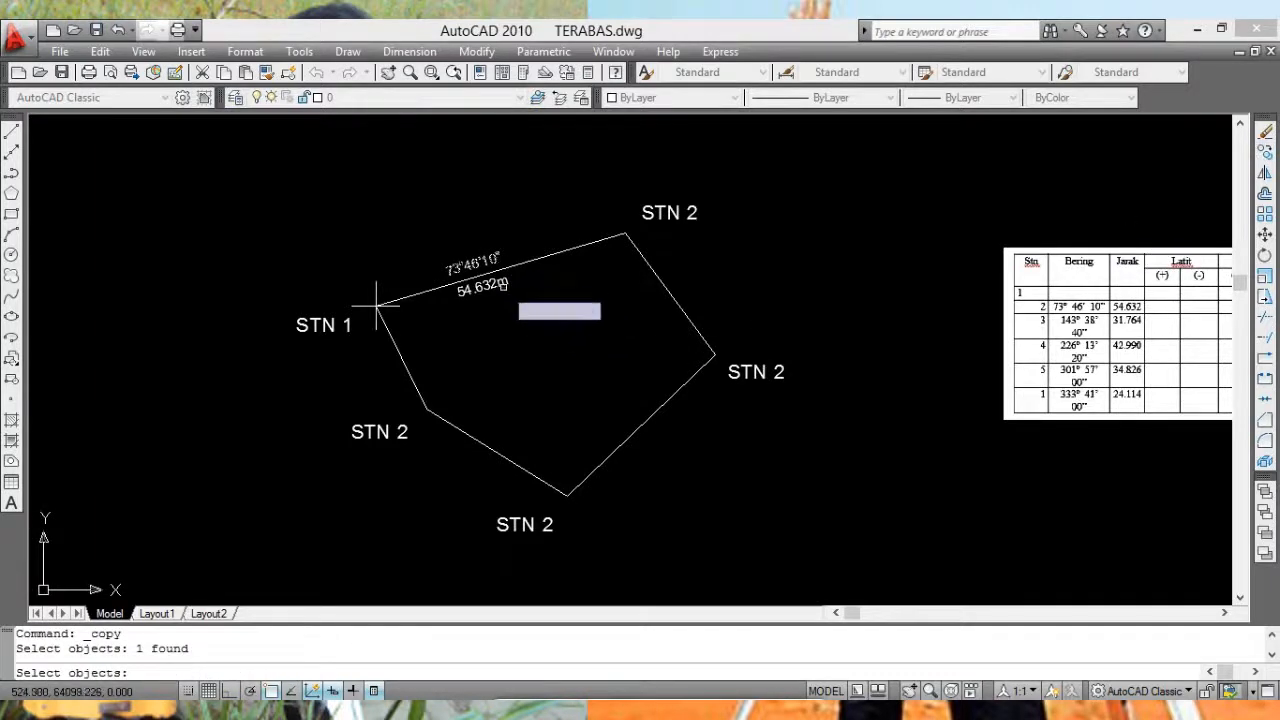
pyautogui.click(490, 284)
pyautogui.press('Return')
pyautogui.click(559, 301)
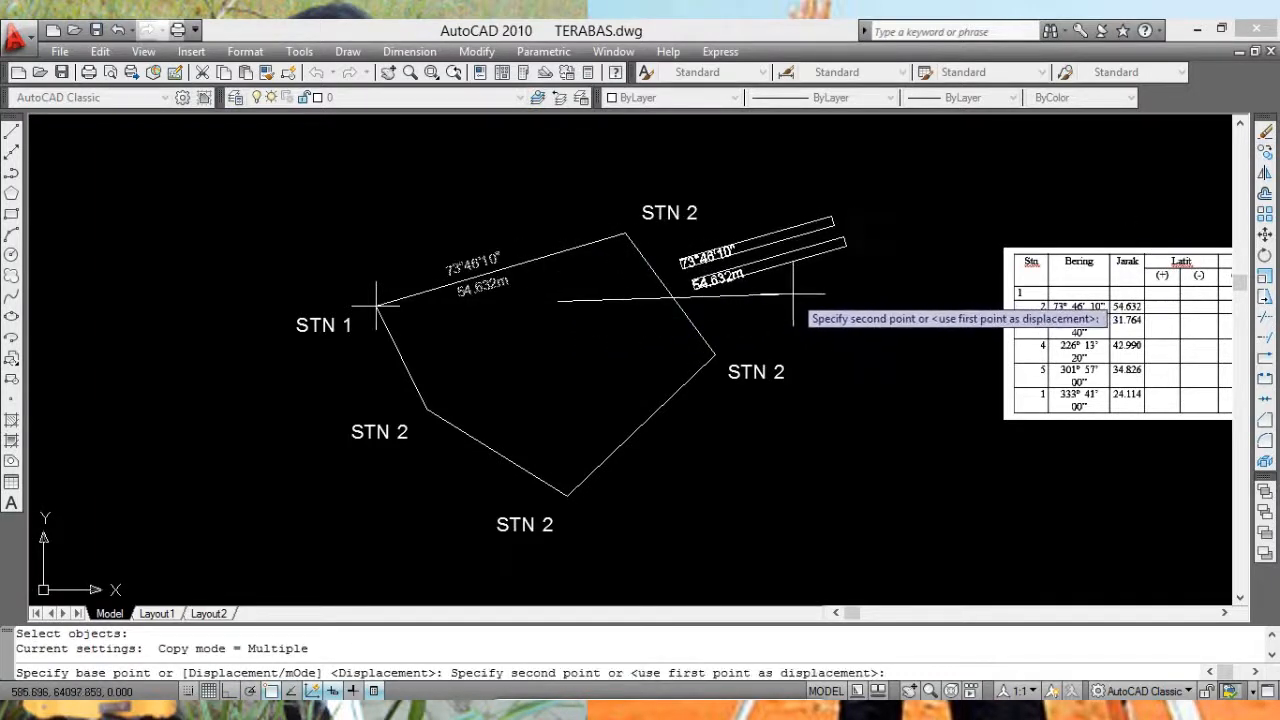
pyautogui.click(803, 302)
pyautogui.click(742, 487)
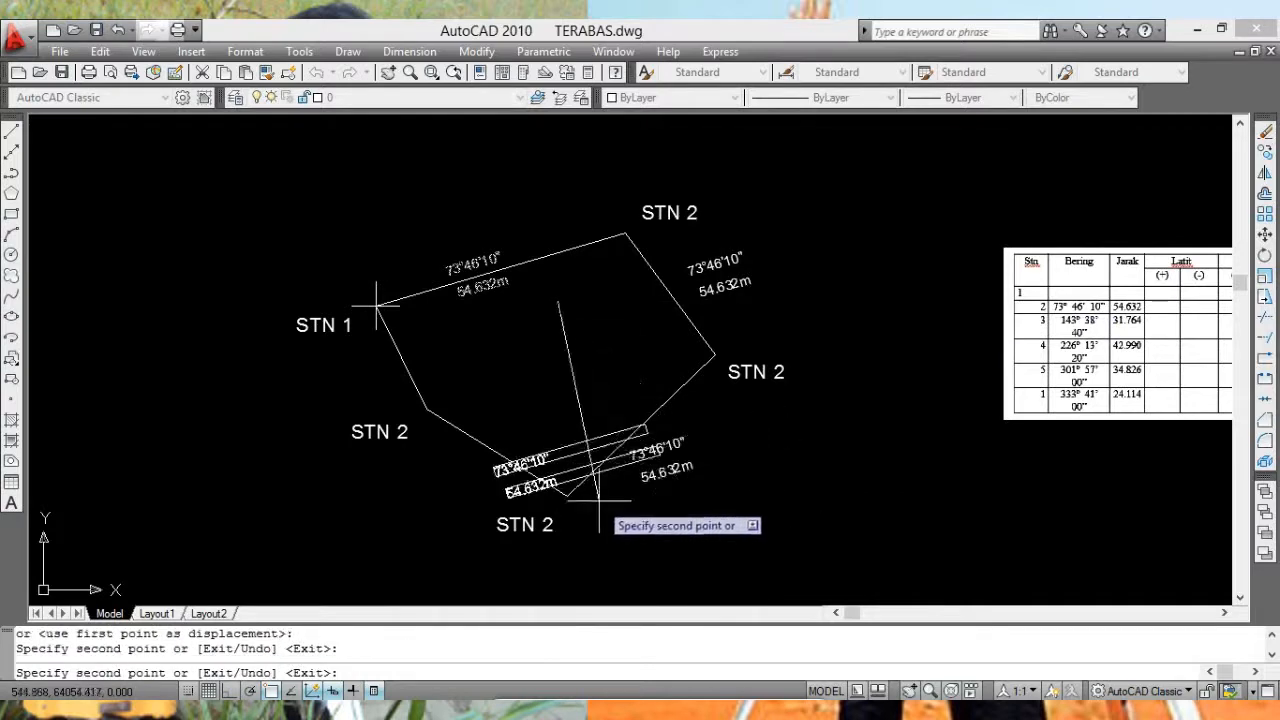
pyautogui.click(504, 511)
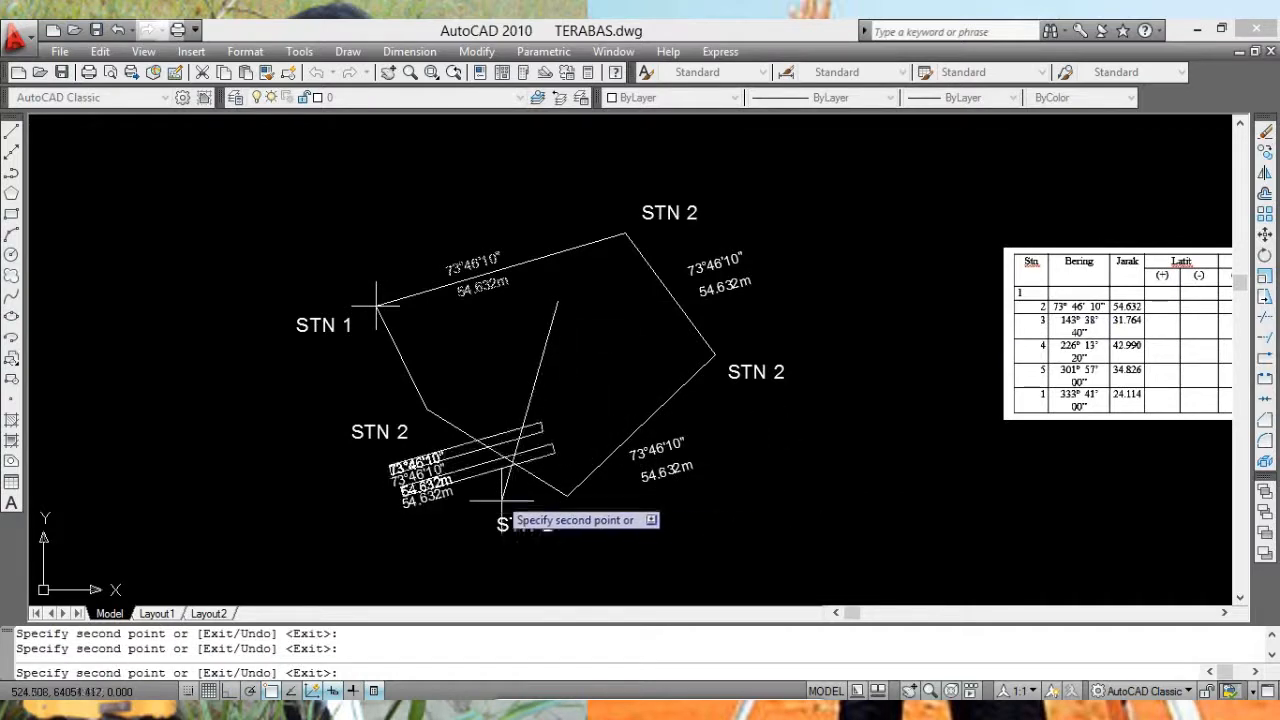
pyautogui.click(432, 410)
pyautogui.press('Escape')
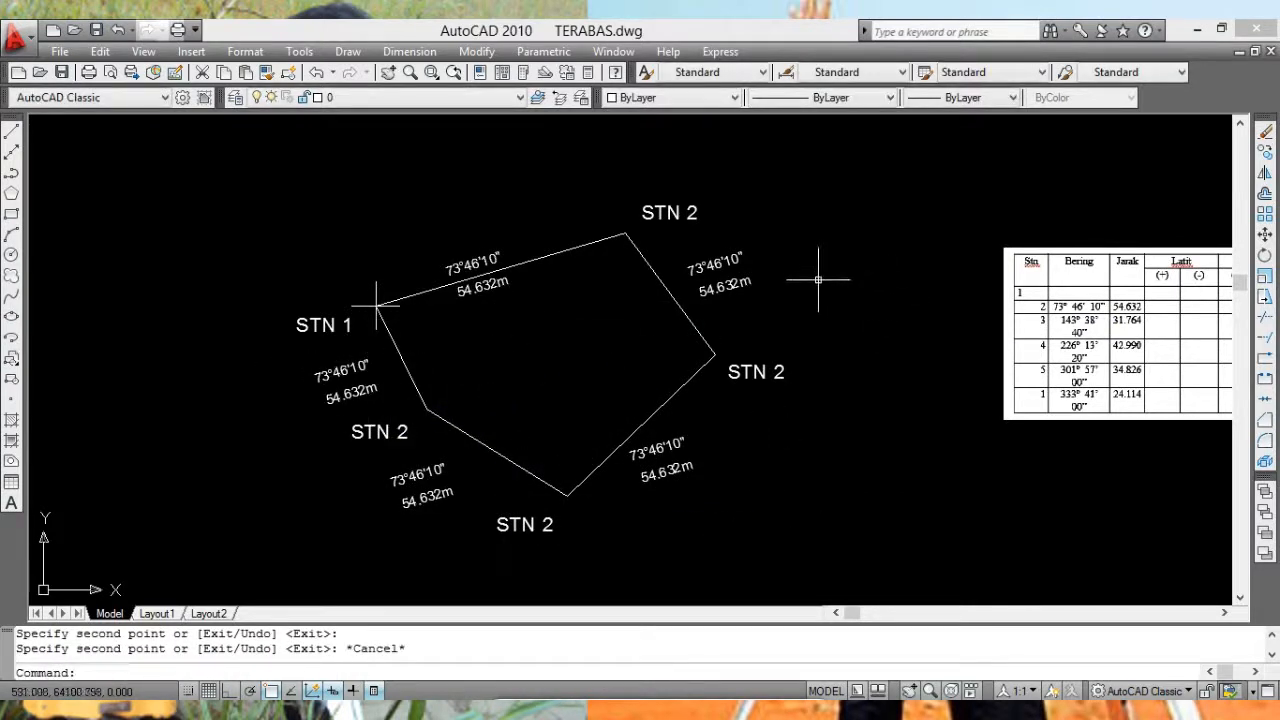
pyautogui.scroll(1, 800, 270)
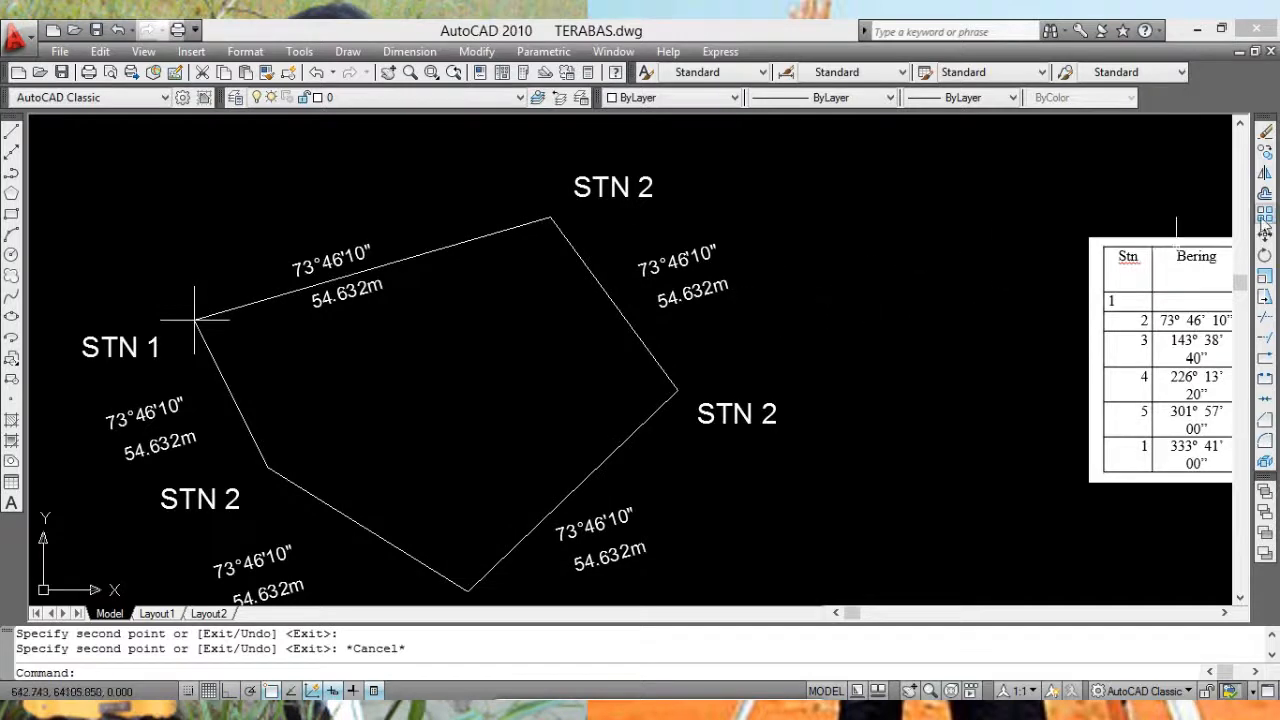
# Step: Rotate the bearing and distance labels outside the upper-right traverse line together until they run parallel to that line
pyautogui.click(1265, 258)
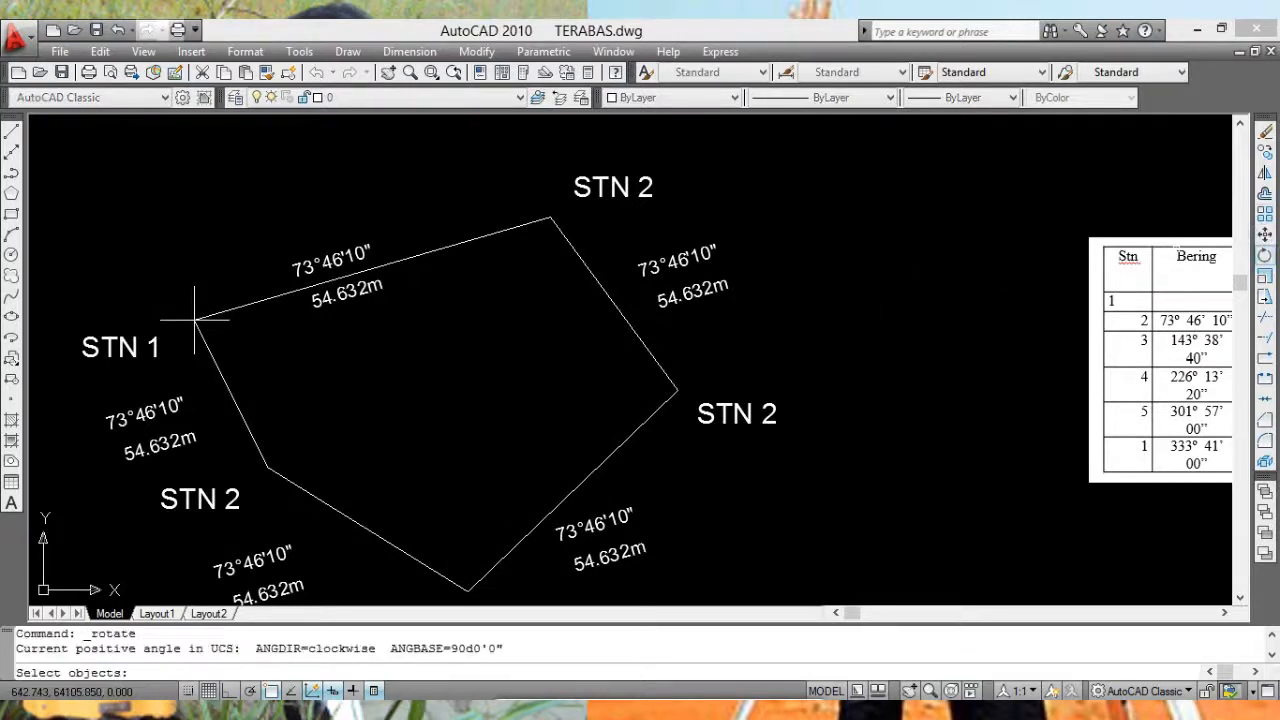
pyautogui.click(678, 259)
pyautogui.click(697, 291)
pyautogui.press('Return')
pyautogui.click(828, 256)
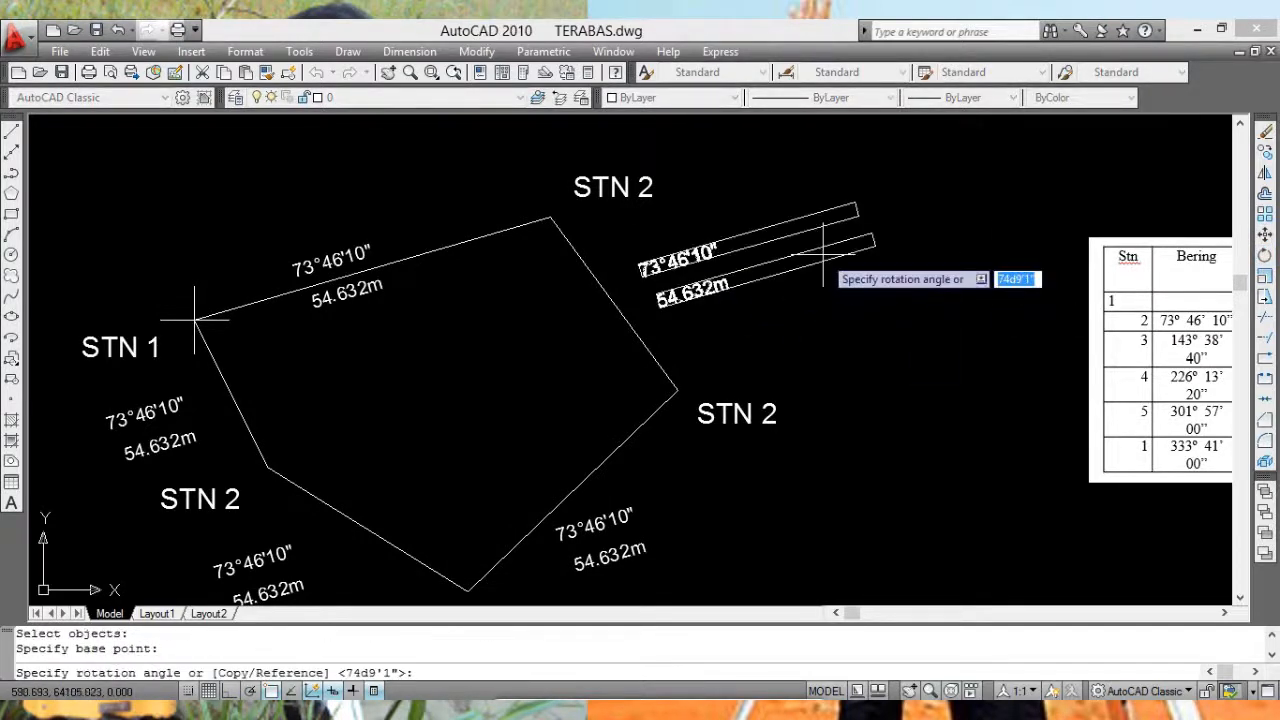
pyautogui.click(949, 212)
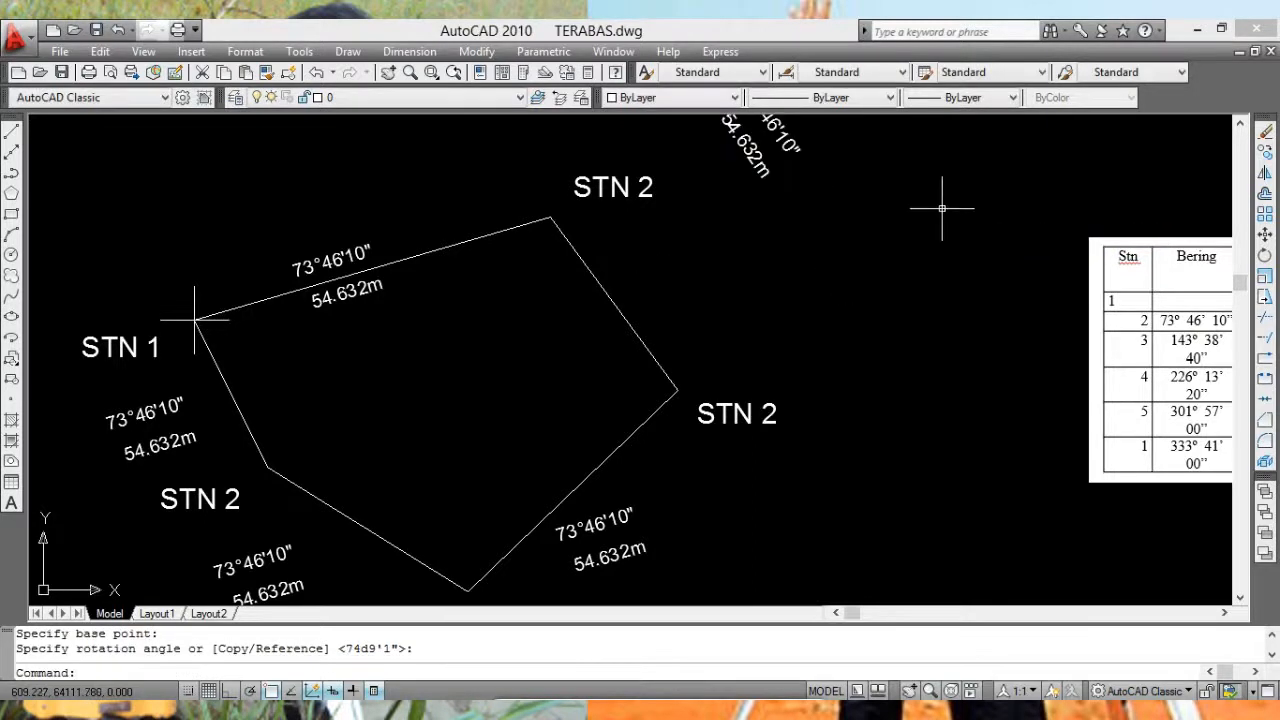
# Step: Move the rotated label pair onto the upper-right traverse line, with the bearing outside and the distance inside the polygon
pyautogui.click(1265, 234)
pyautogui.click(790, 146)
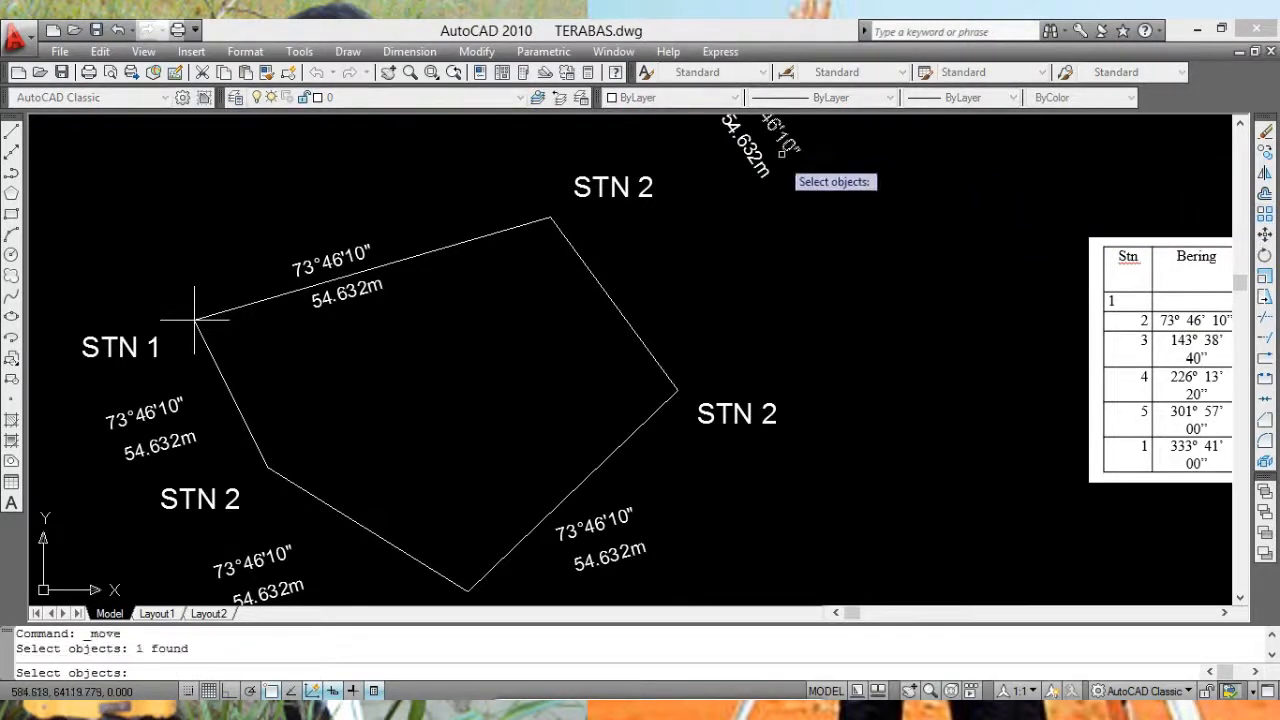
pyautogui.press('Return')
pyautogui.click(849, 212)
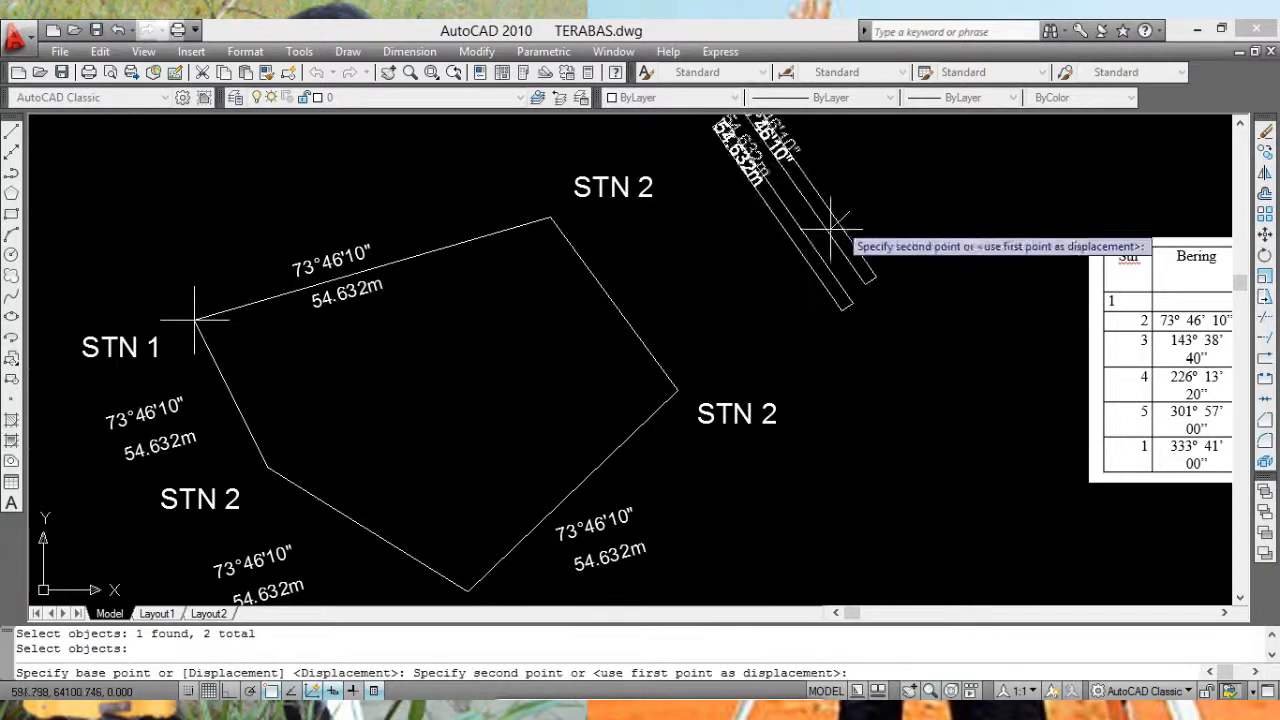
pyautogui.click(692, 370)
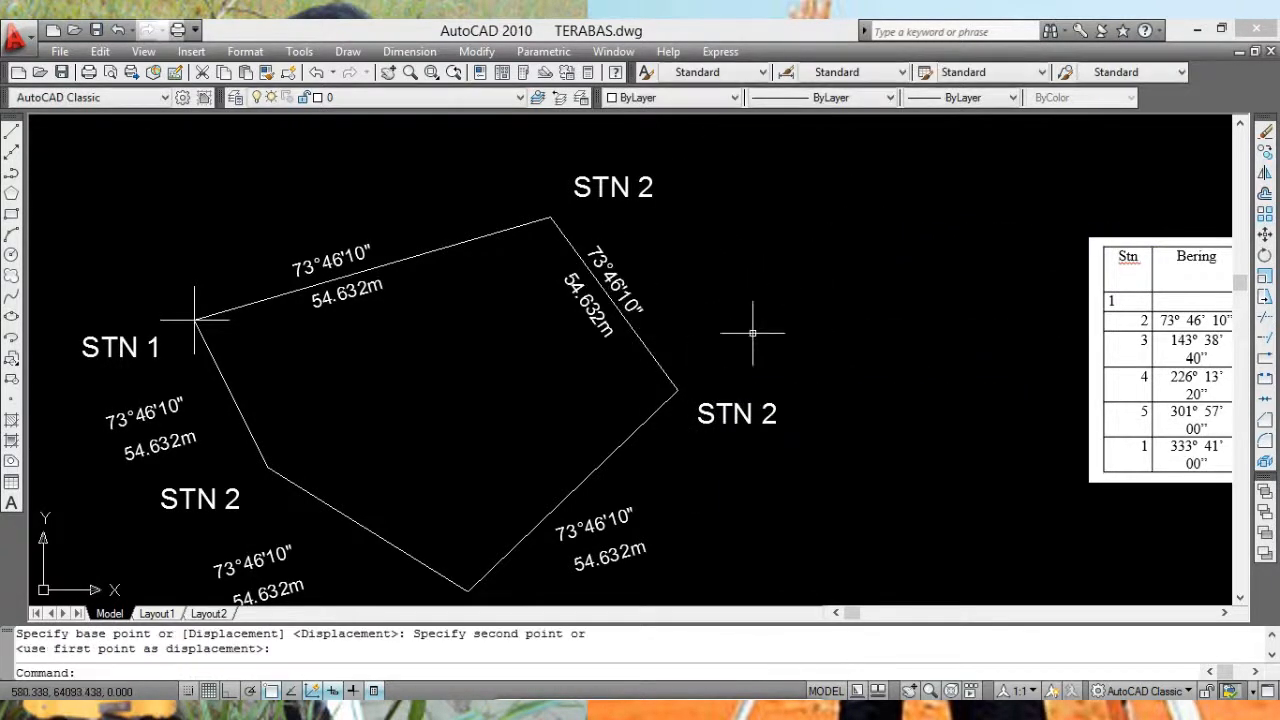
# Step: Rotate the bearing and distance labels beside the lower-right traverse line together to match its slope, with object snap off
pyautogui.moveTo(813, 326); pyautogui.dragTo(823, 218, button='middle')
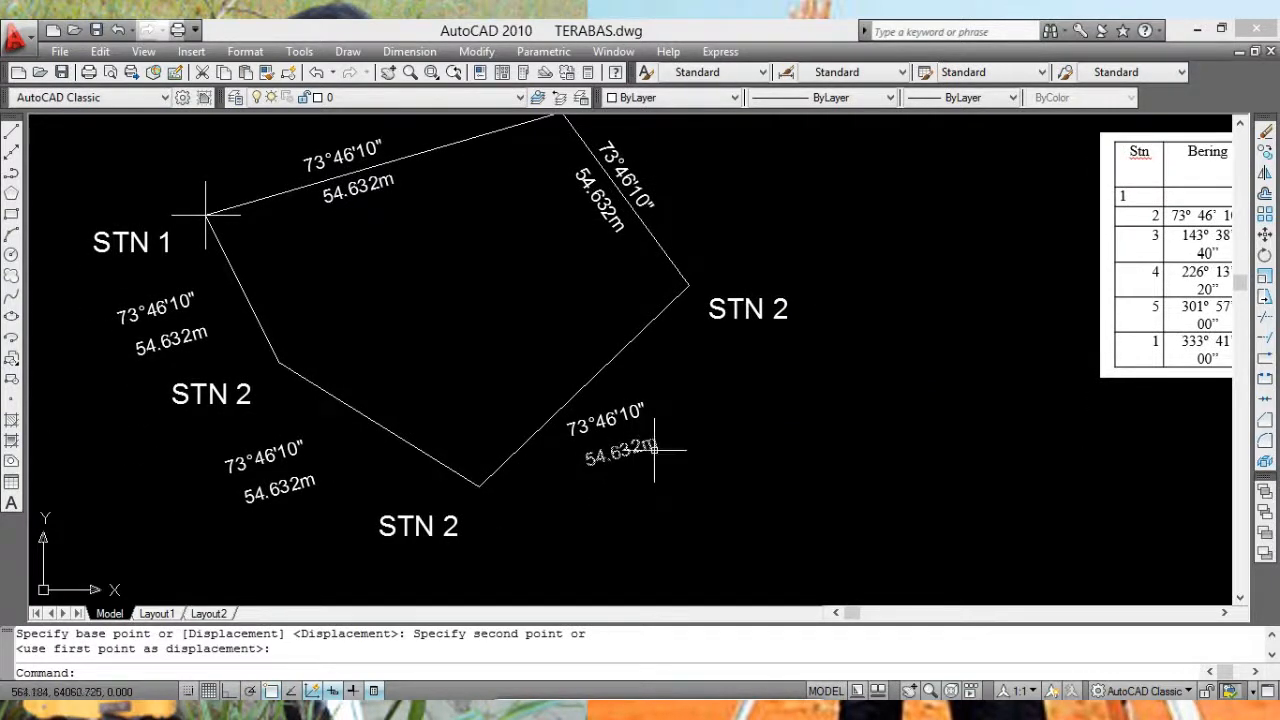
pyautogui.click(1265, 254)
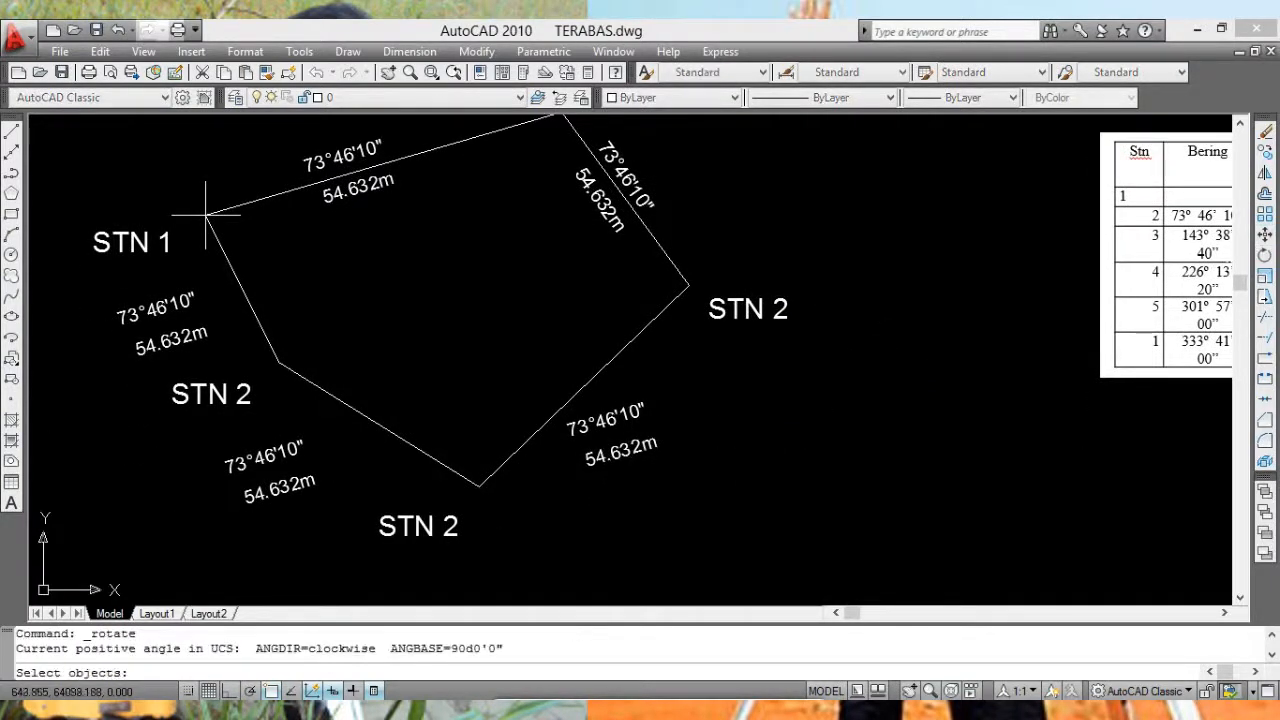
pyautogui.click(608, 424)
pyautogui.click(621, 449)
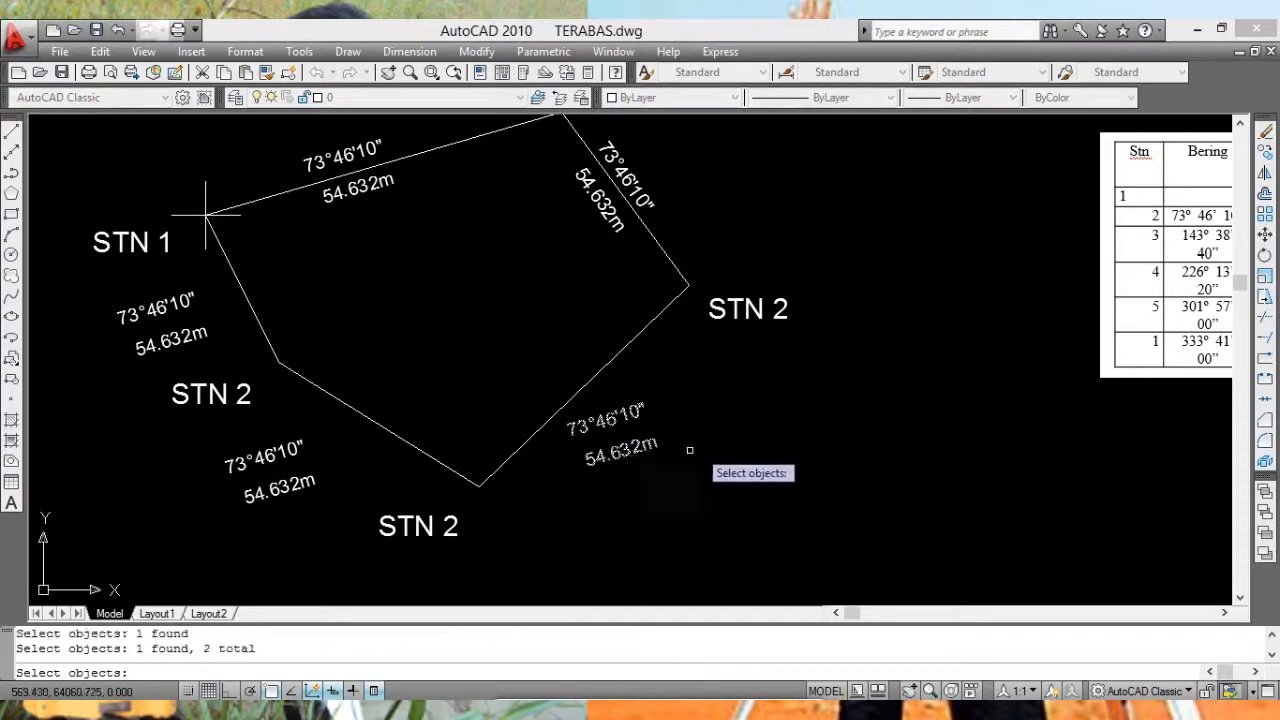
pyautogui.press('Return')
pyautogui.click(806, 428)
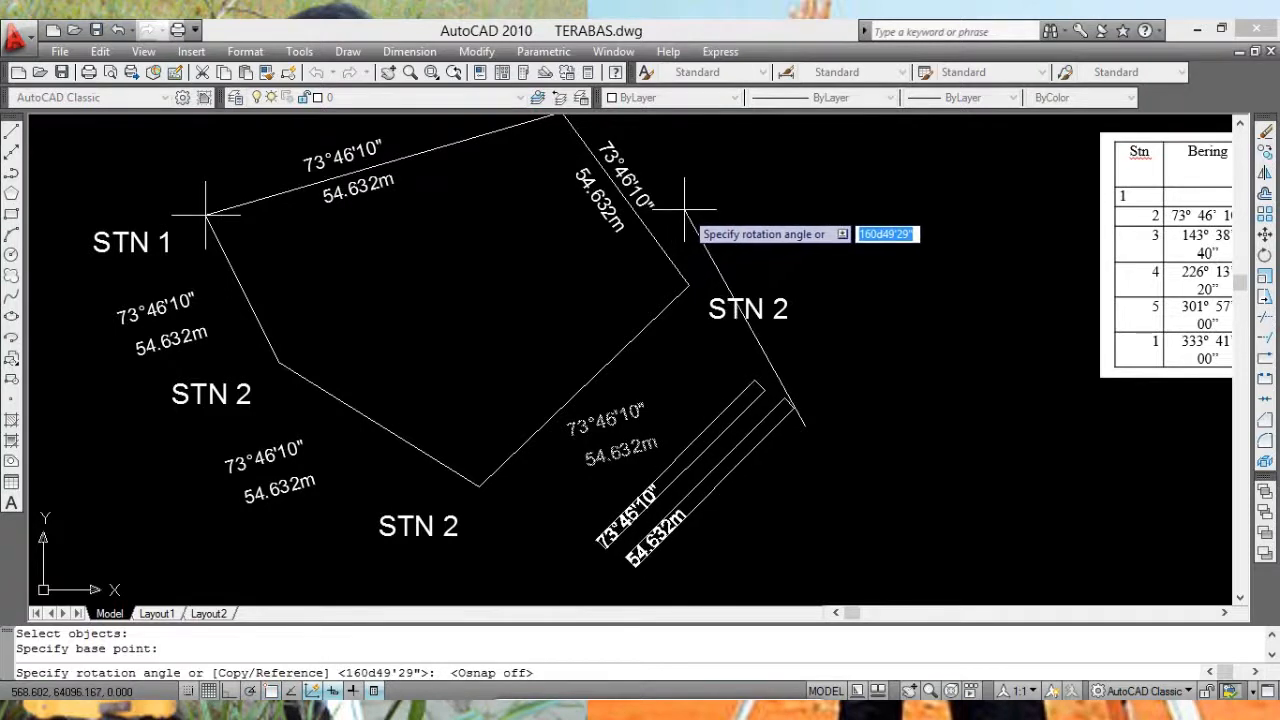
pyautogui.click(684, 209)
# Step: Move the rotated label pair onto the lower-right traverse line, with the bearing inside and the distance outside the polygon
pyautogui.moveTo(718, 477); pyautogui.dragTo(741, 432, button='middle')
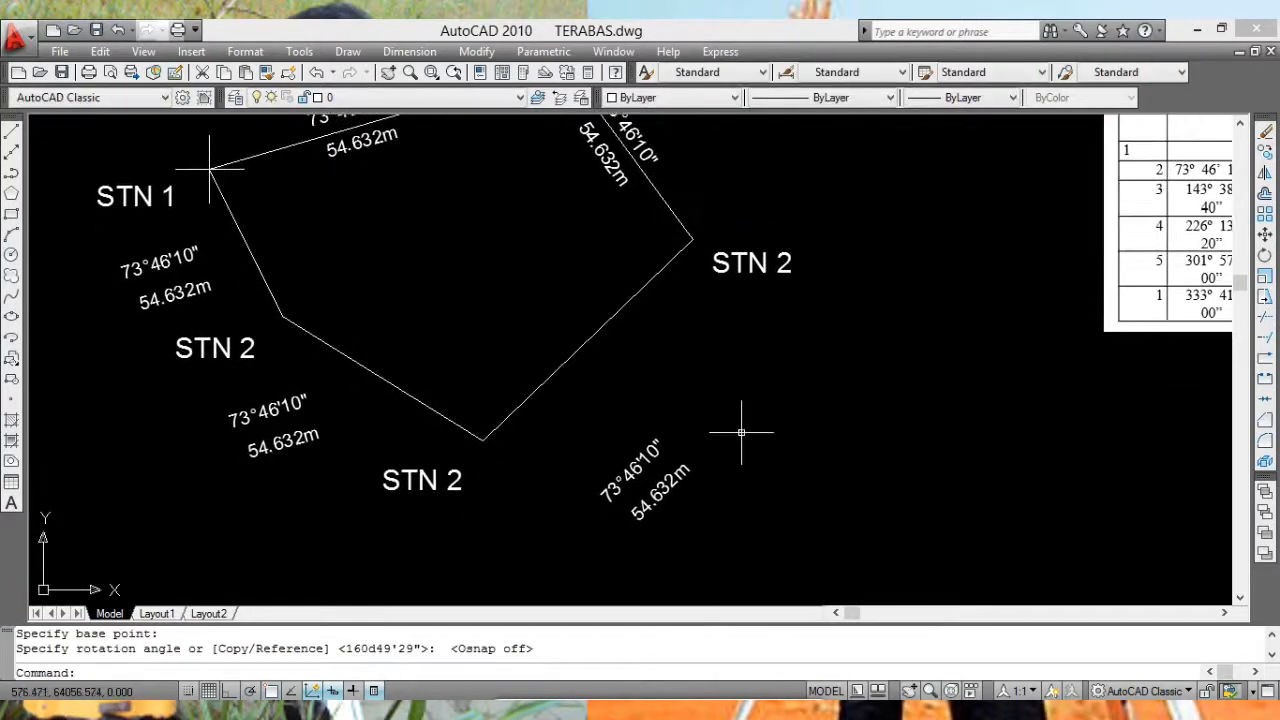
pyautogui.click(1265, 233)
pyautogui.click(632, 470)
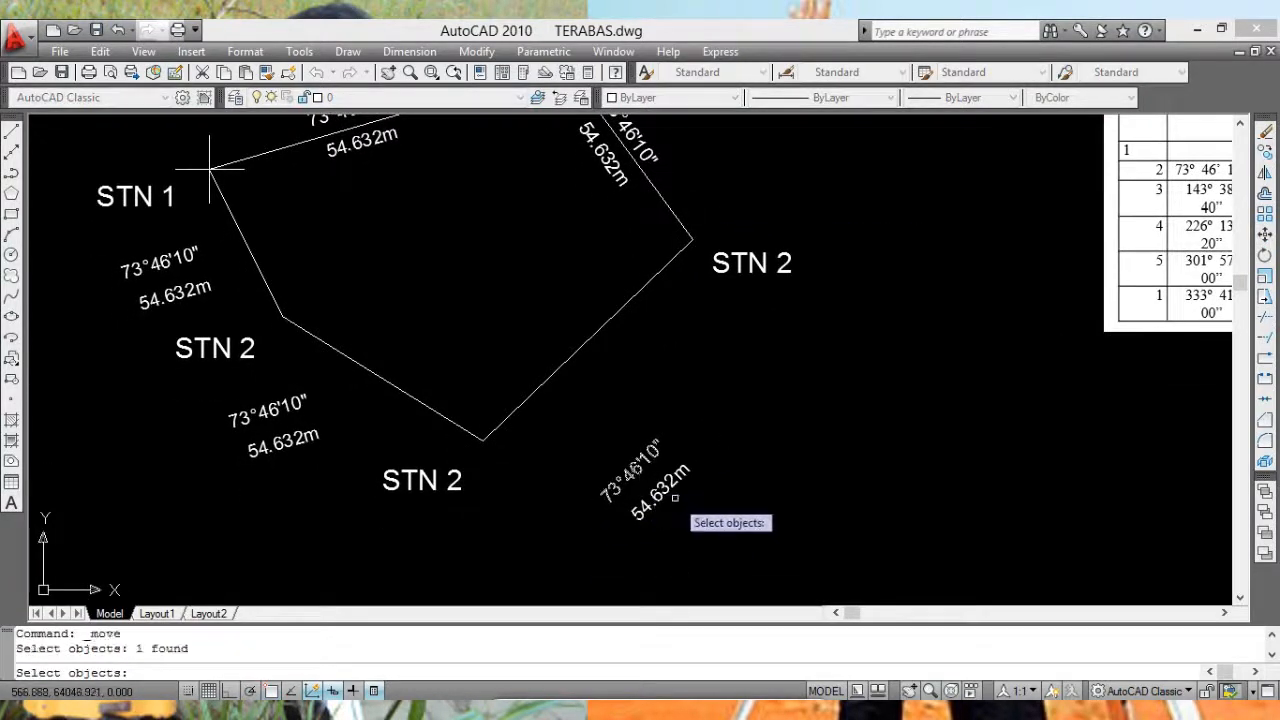
pyautogui.press('Return')
pyautogui.click(783, 510)
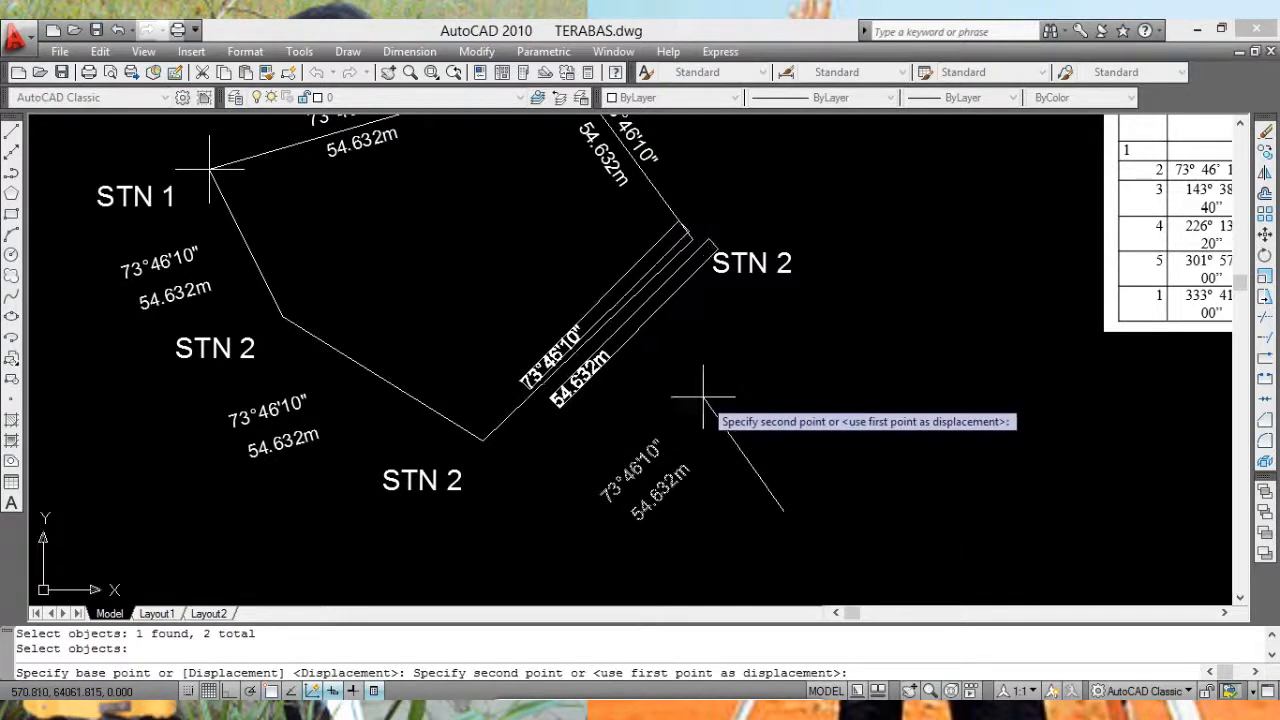
pyautogui.click(713, 385)
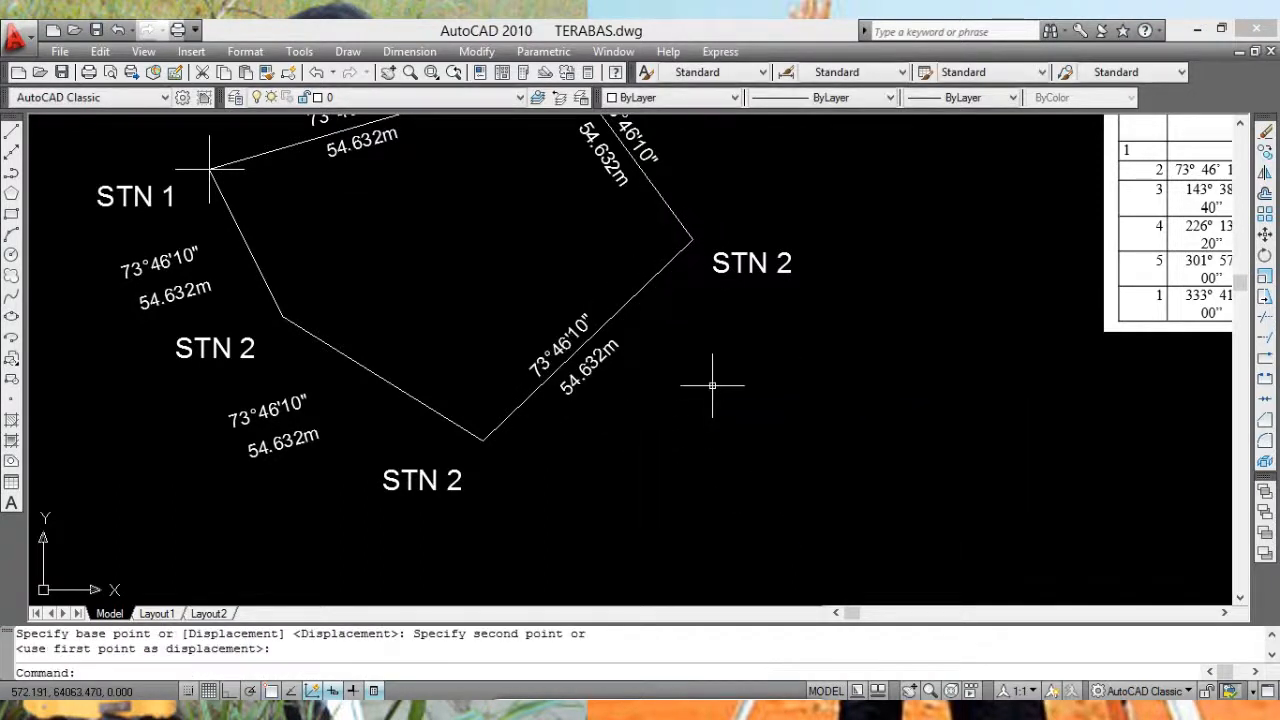
# Step: Rotate the bearing and distance labels below the lower-left traverse line together until they run parallel to that line
pyautogui.moveTo(584, 455); pyautogui.dragTo(766, 449, button='middle')
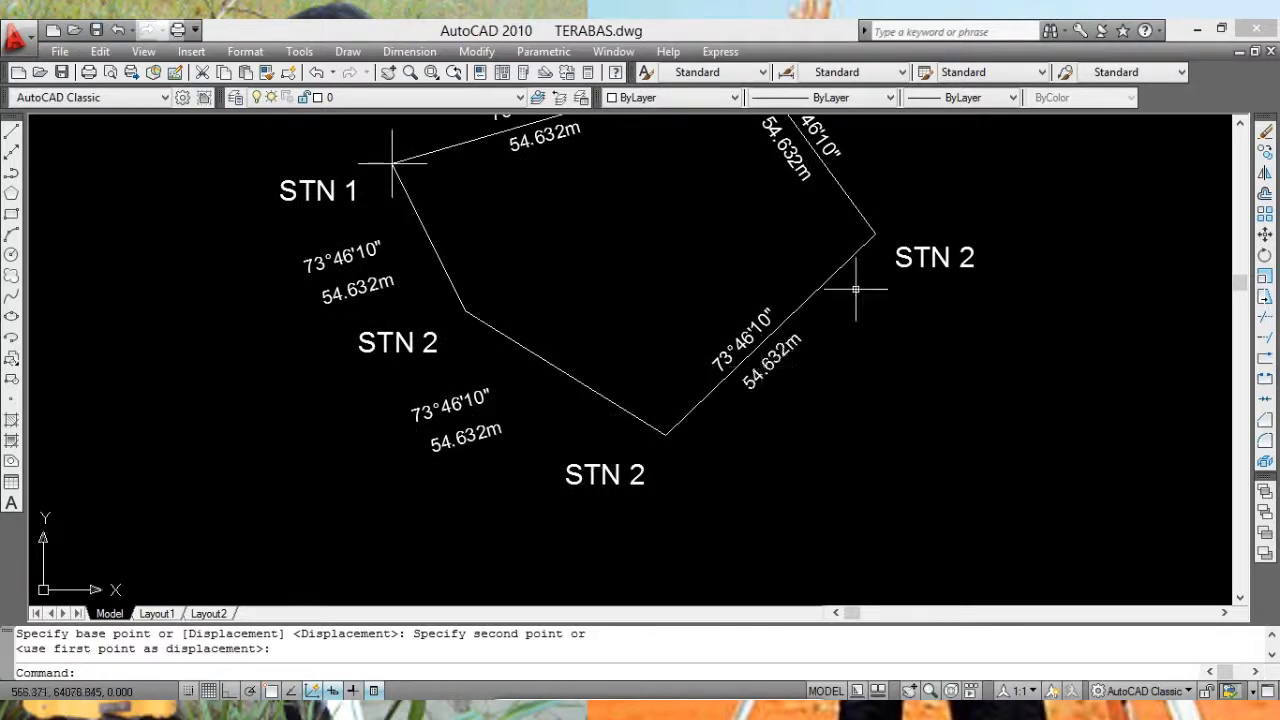
pyautogui.click(1263, 256)
pyautogui.click(450, 405)
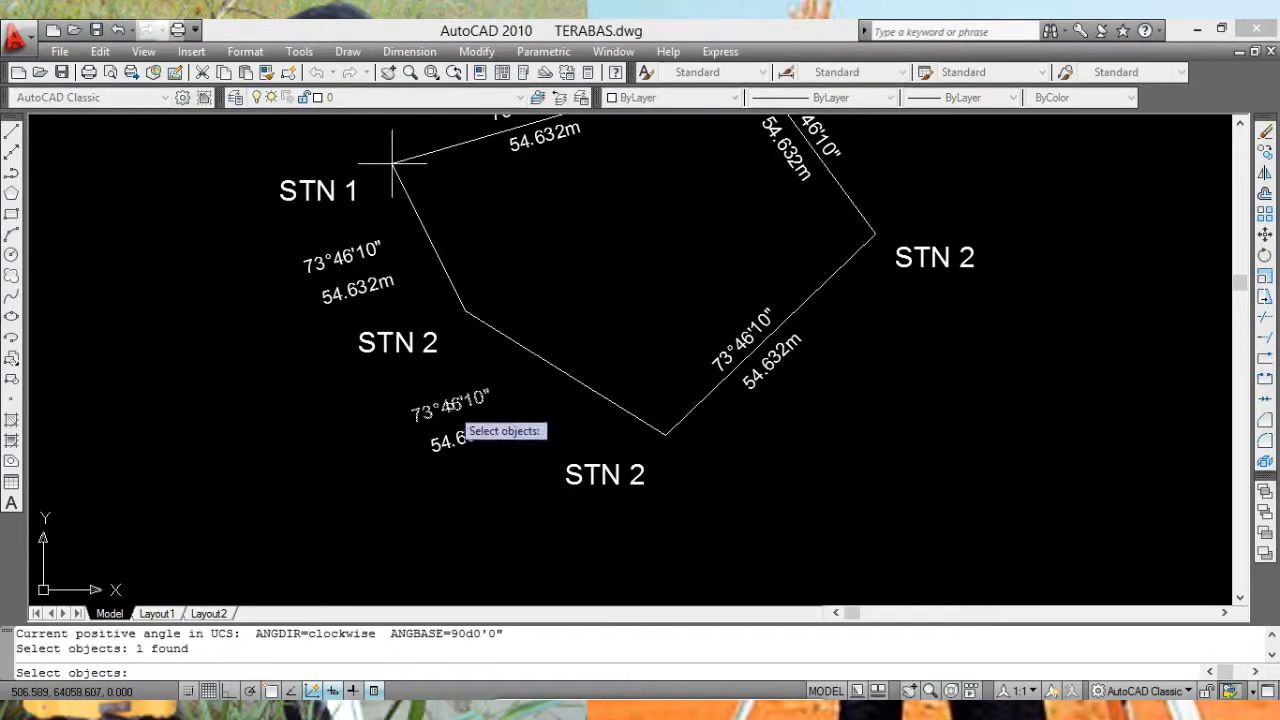
pyautogui.click(467, 441)
pyautogui.press('Return')
pyautogui.click(379, 460)
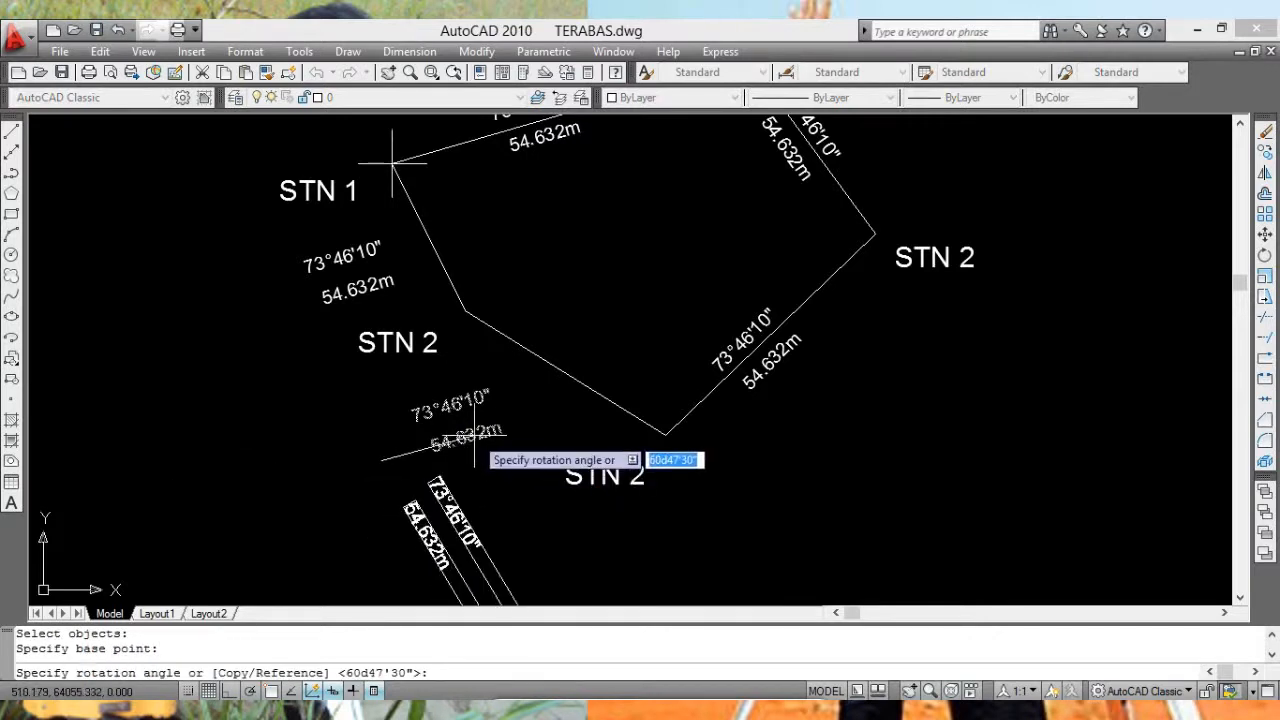
pyautogui.click(478, 379)
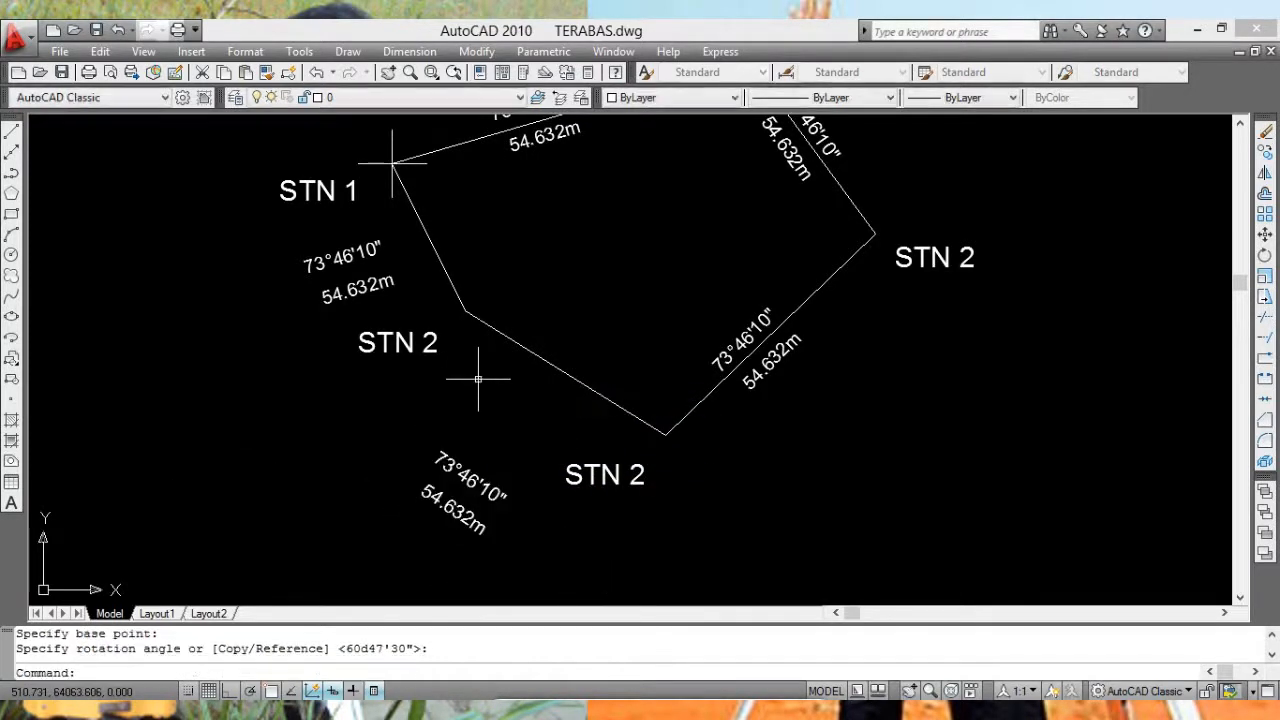
# Step: Move the rotated label pair onto the lower-left traverse line, with the bearing above and the distance below it
pyautogui.click(1265, 234)
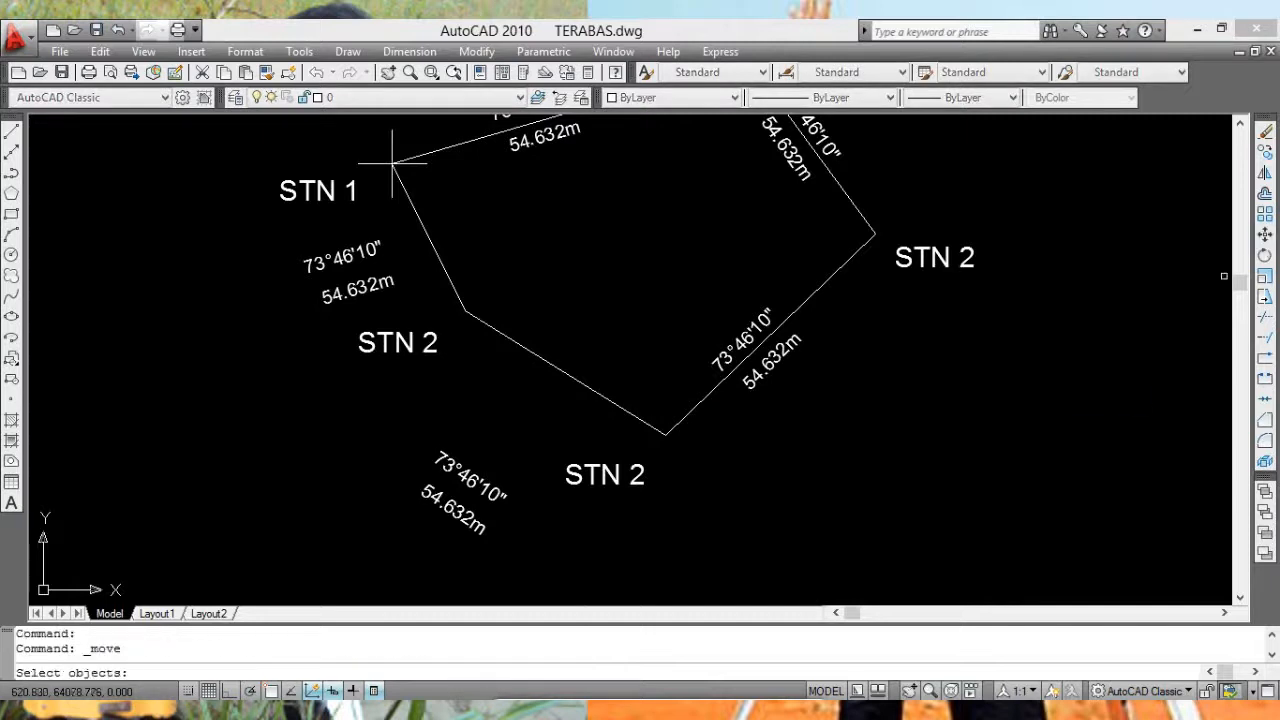
pyautogui.click(471, 521)
pyautogui.press('Return')
pyautogui.click(561, 526)
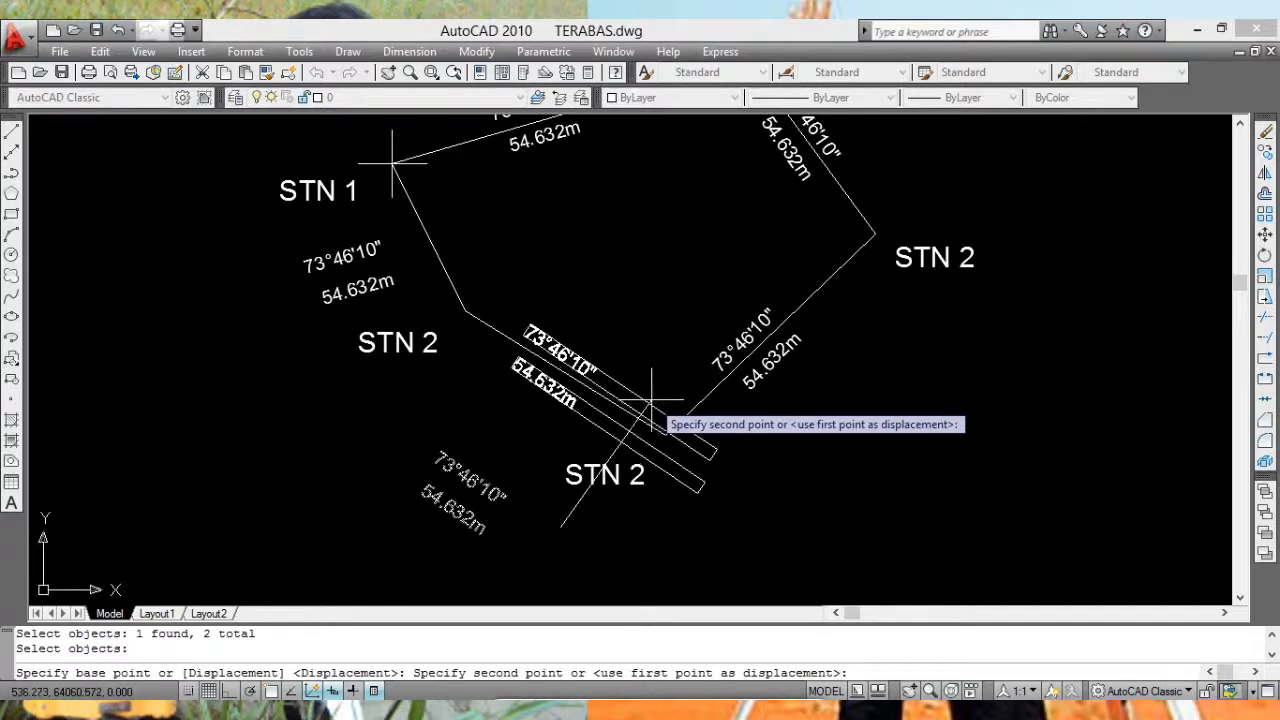
pyautogui.click(651, 400)
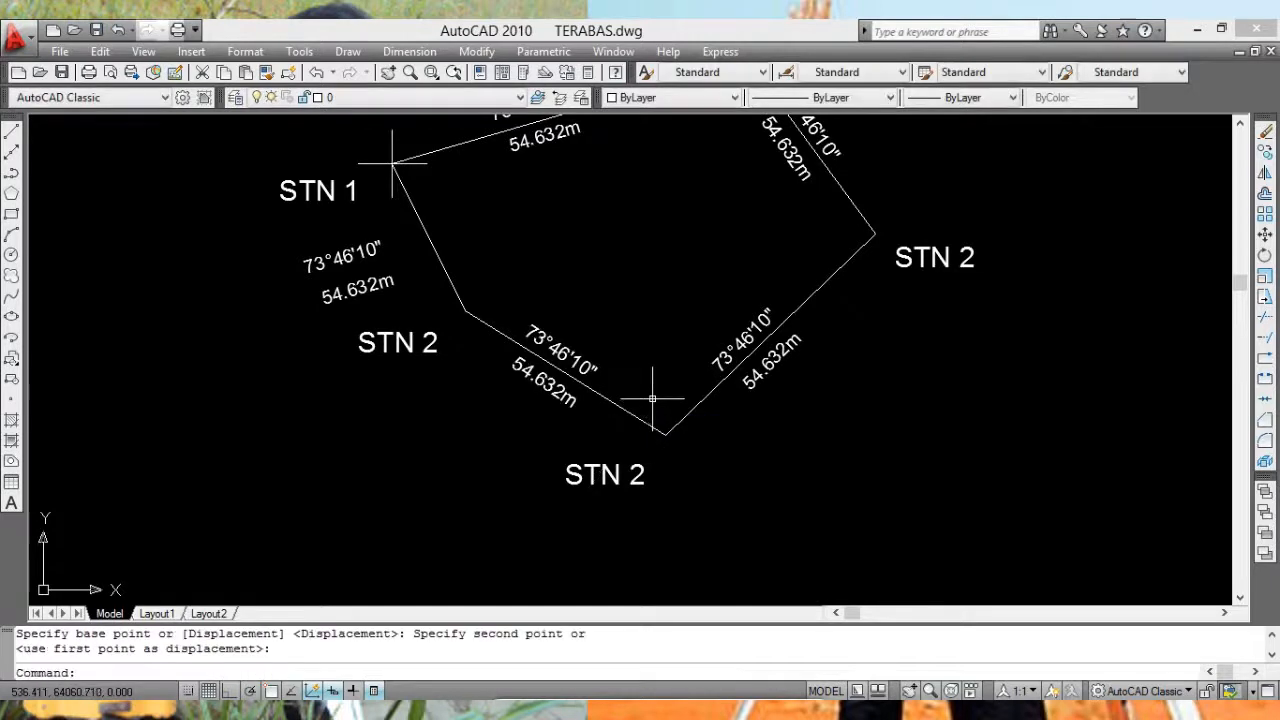
# Step: Rotate the bearing and distance labels beside the short left traverse line below STN 1 together to follow its steep slope
pyautogui.click(1264, 256)
pyautogui.click(335, 257)
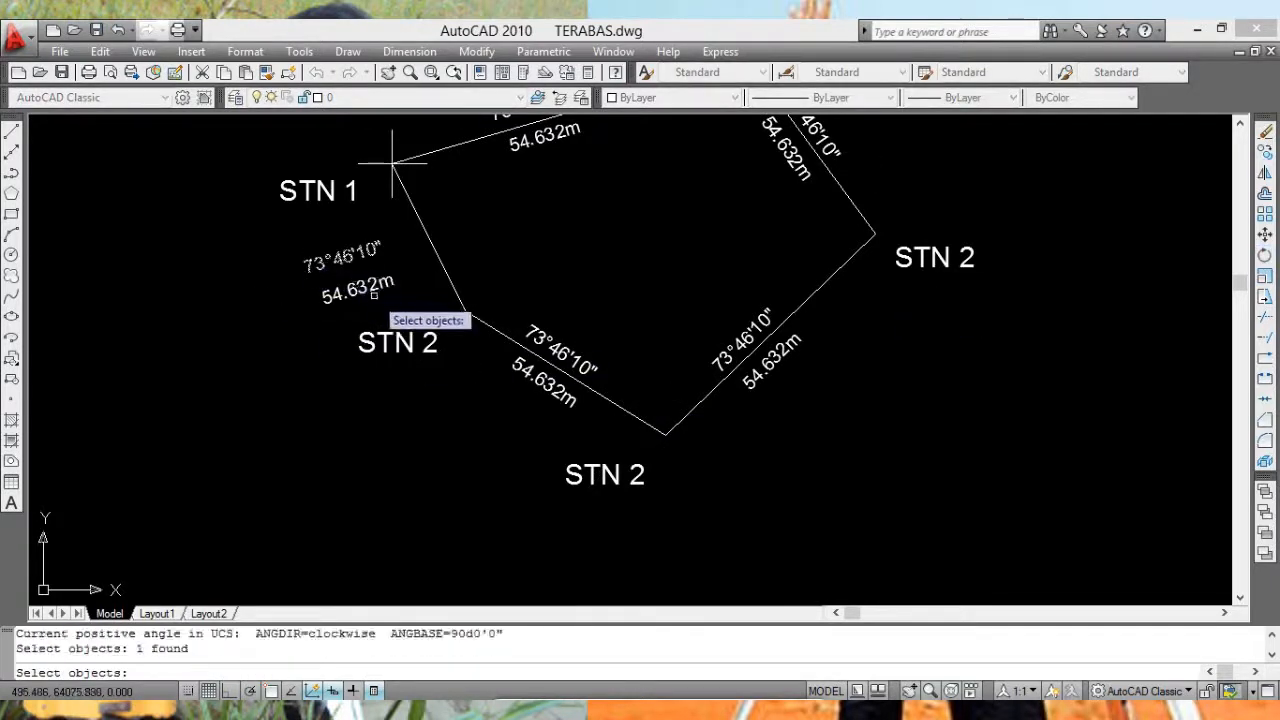
pyautogui.click(362, 287)
pyautogui.press('Return')
pyautogui.click(335, 362)
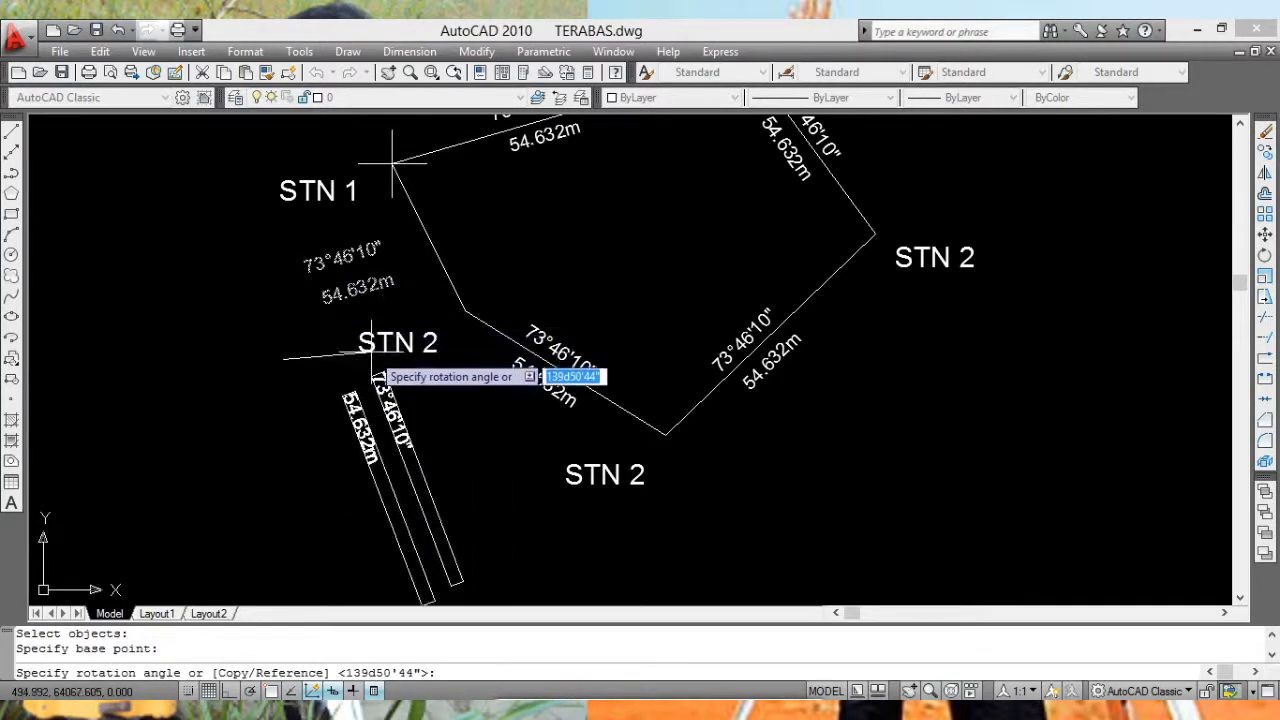
pyautogui.click(375, 351)
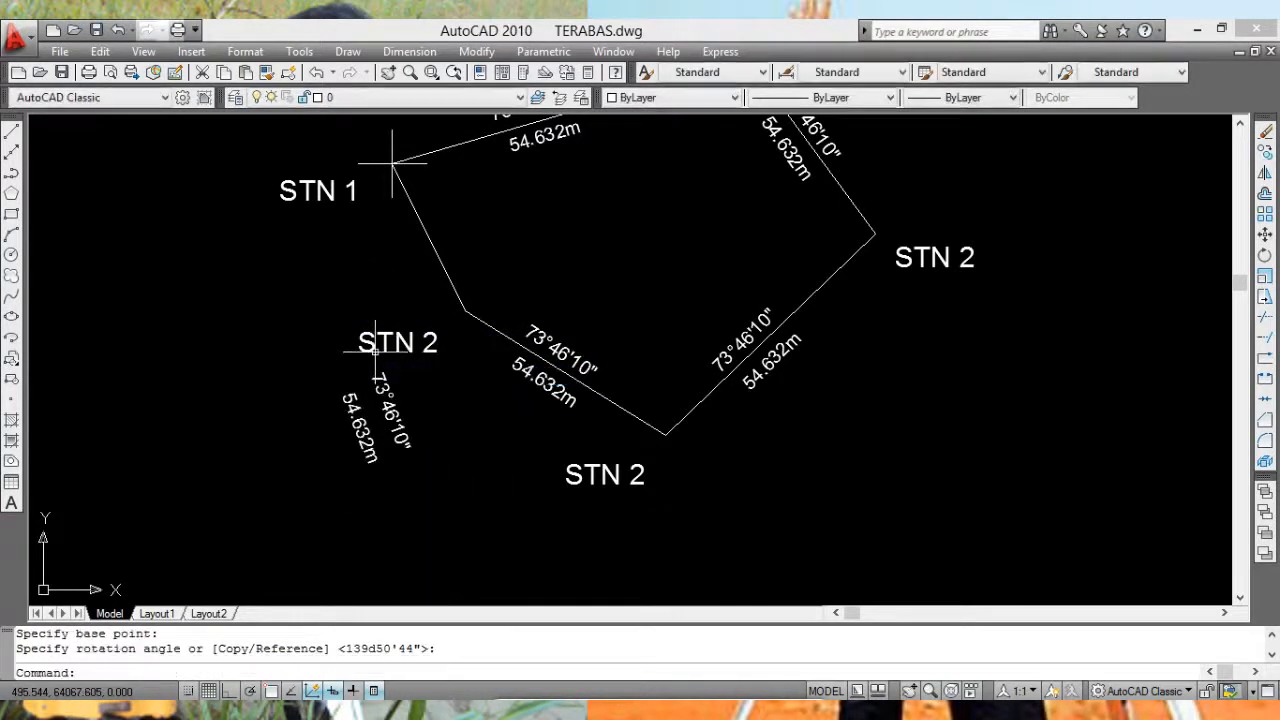
# Step: Move the rotated label pair onto the short left traverse line below STN 1, with the bearing inside and the distance outside
pyautogui.click(1265, 234)
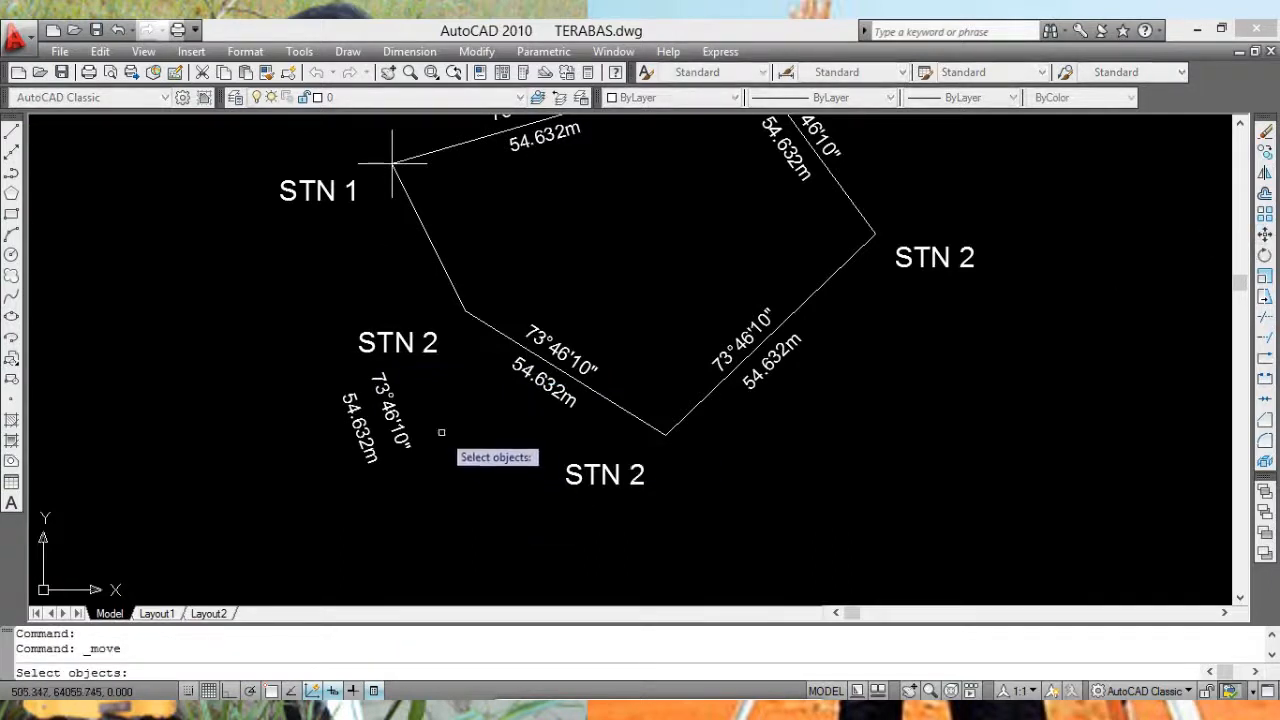
pyautogui.click(360, 420)
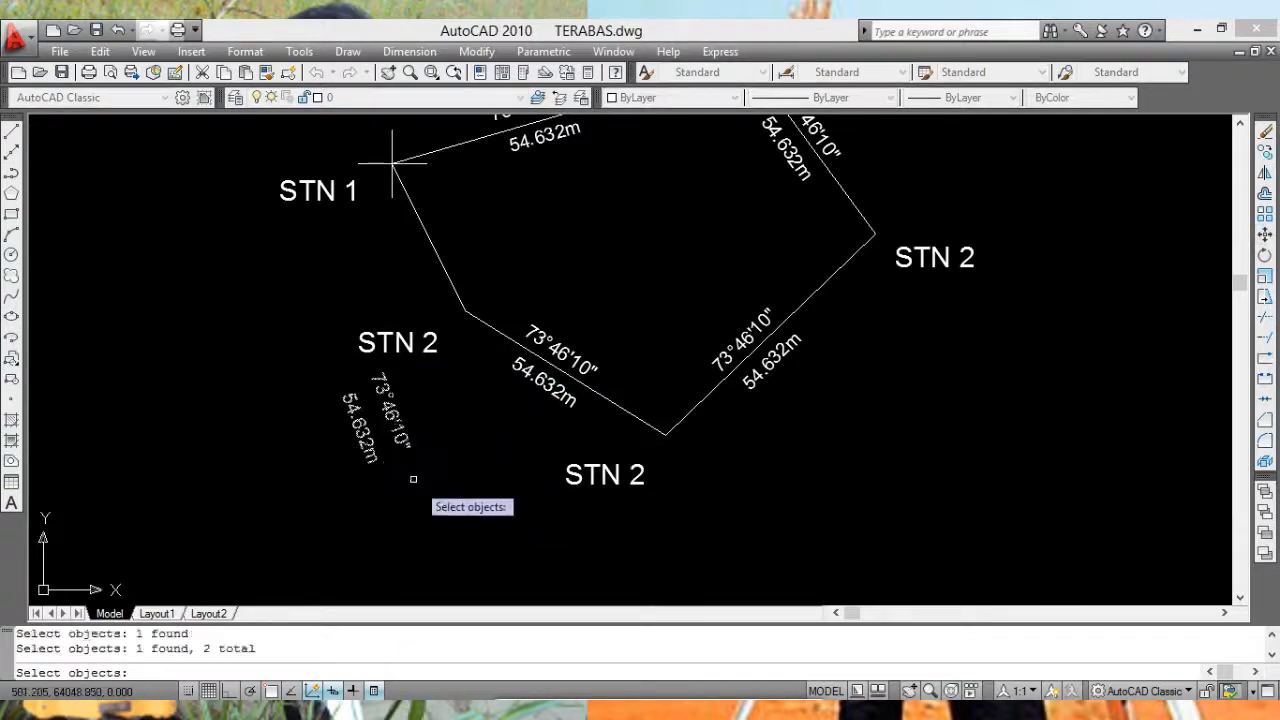
pyautogui.press('Return')
pyautogui.click(432, 490)
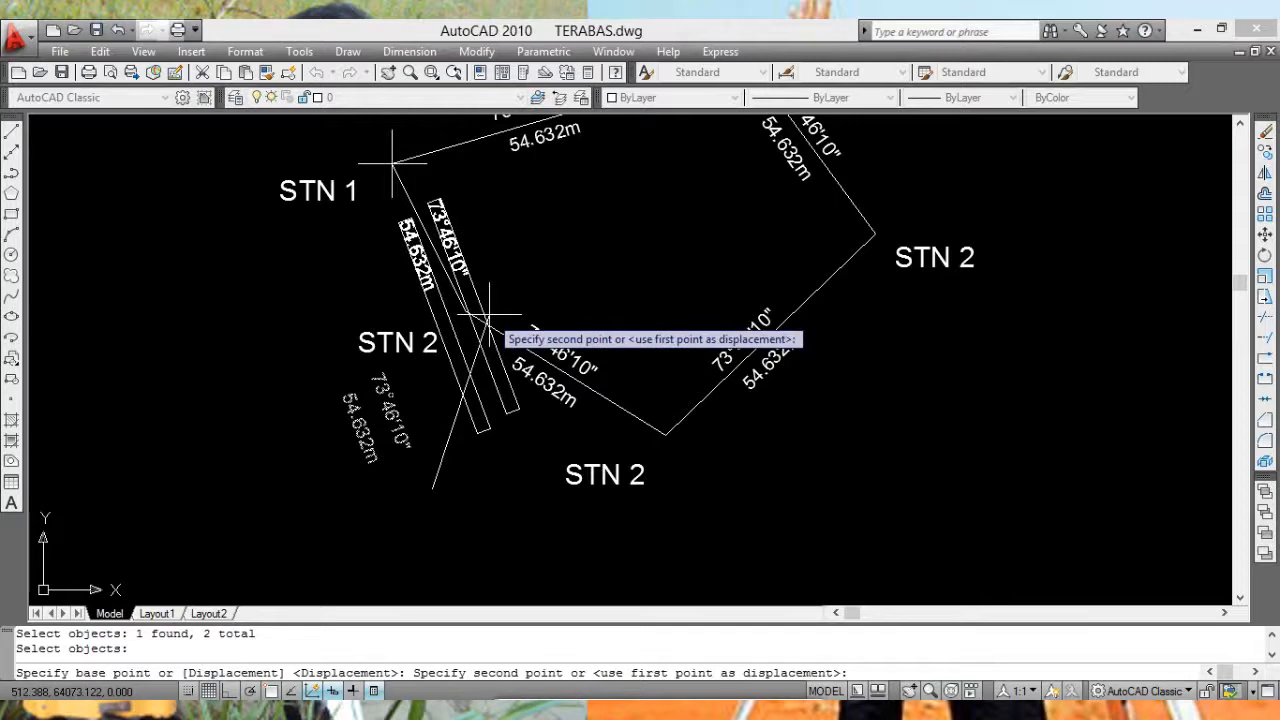
# Step: Place the bearing and distance labels beside the short line below STN 1, and rotate both parallel to that line
pyautogui.click(491, 315)
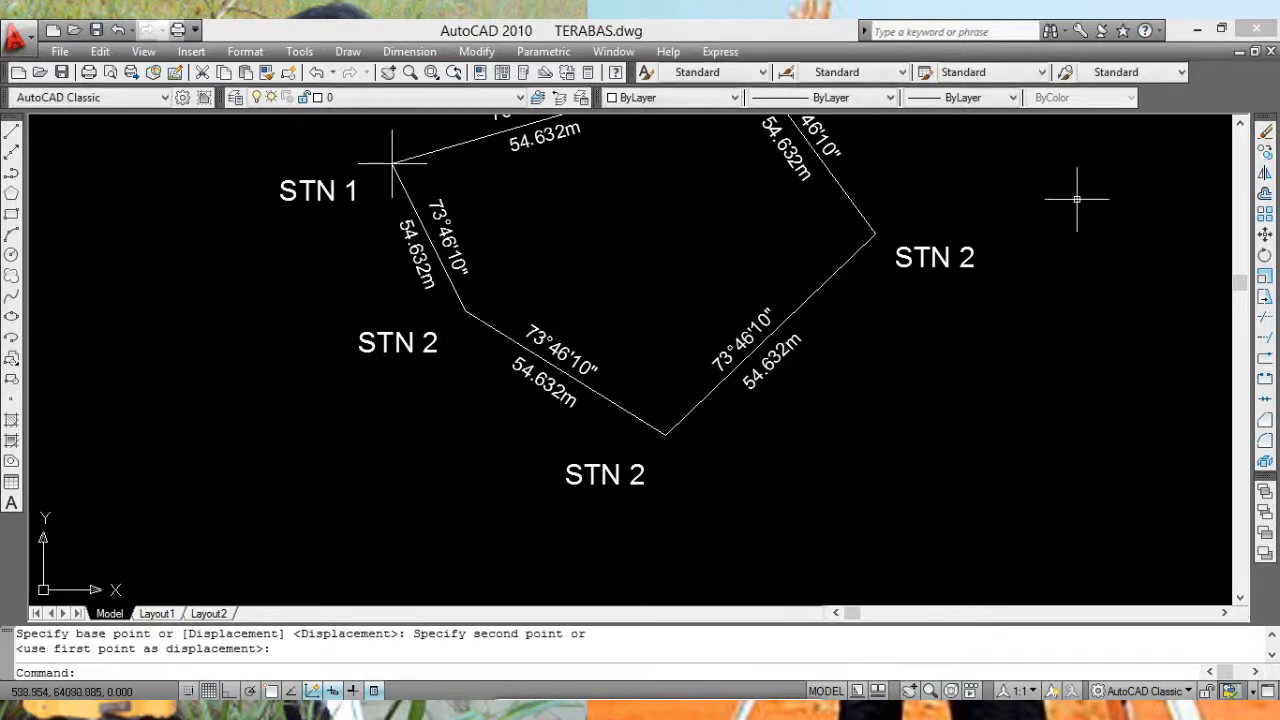
pyautogui.click(1265, 255)
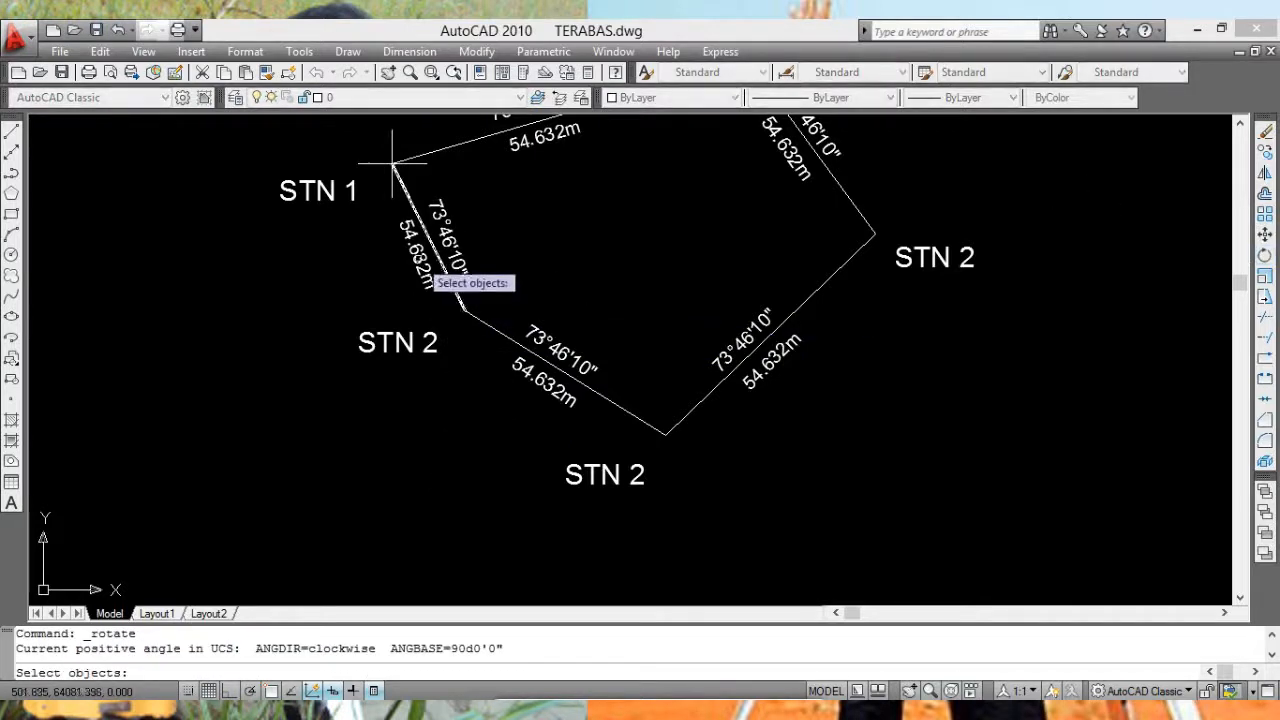
pyautogui.click(452, 255)
pyautogui.click(426, 280)
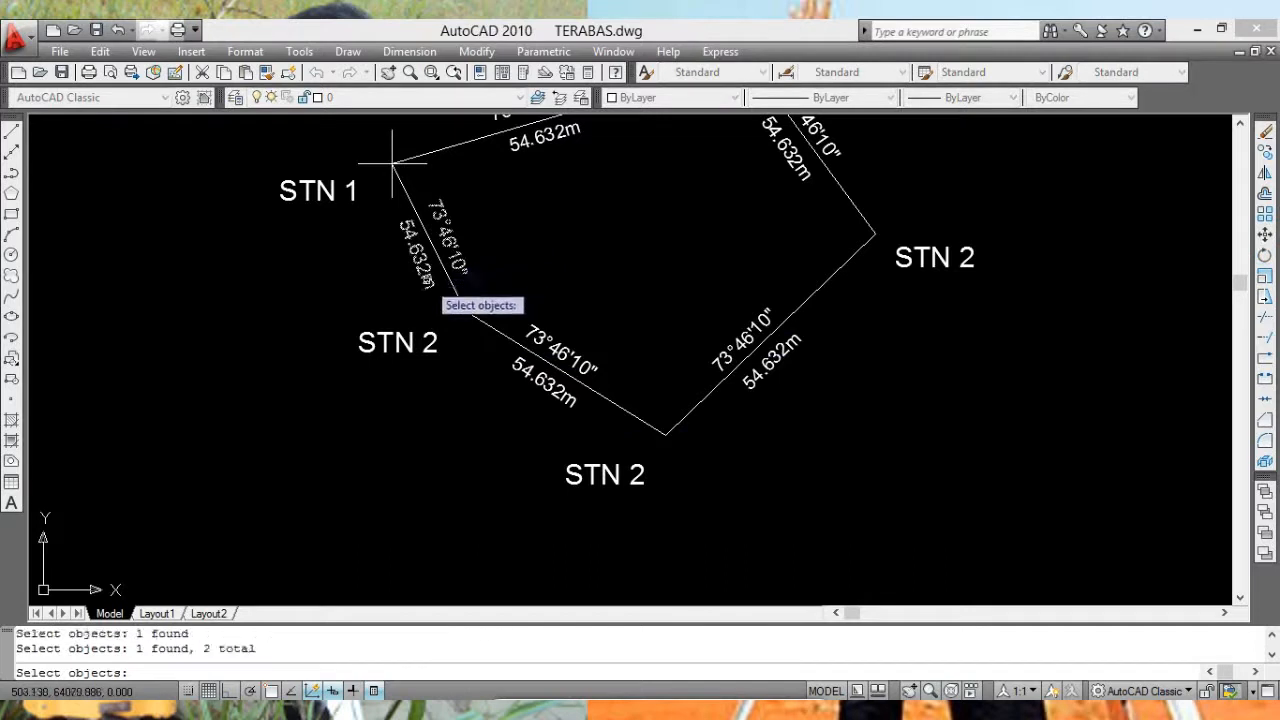
pyautogui.press('Return')
pyautogui.click(698, 264)
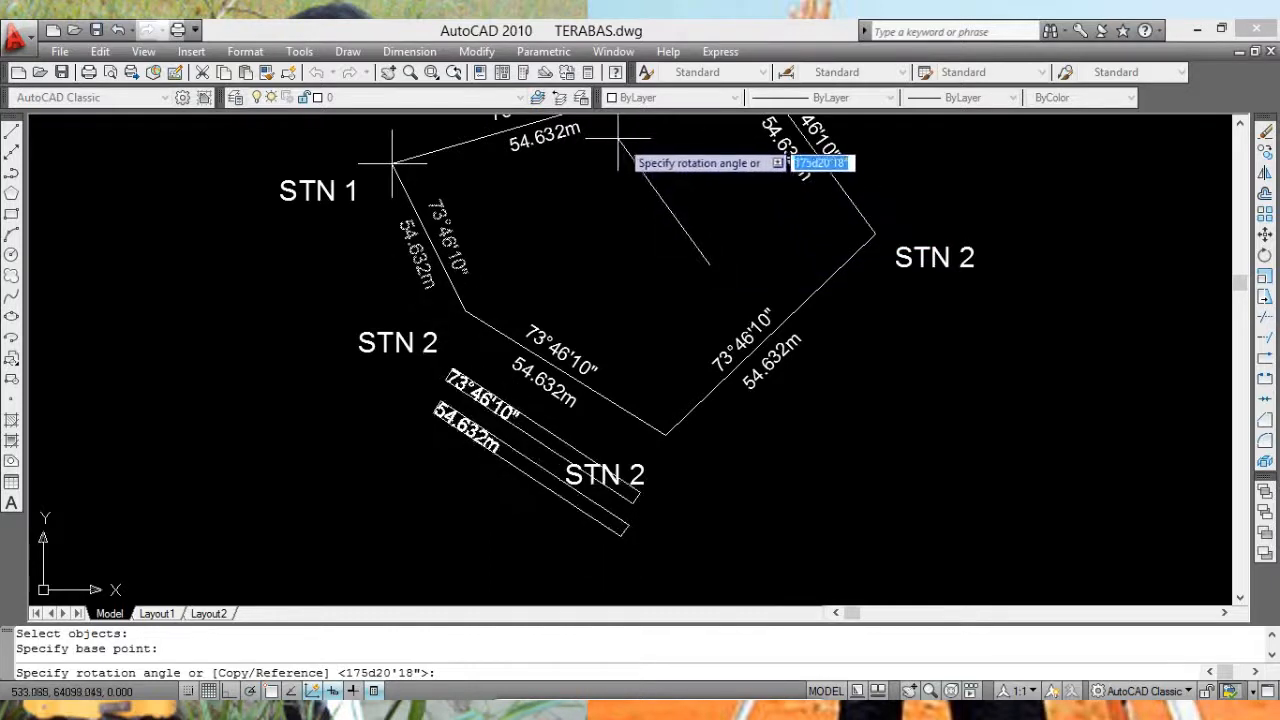
pyautogui.click(694, 134)
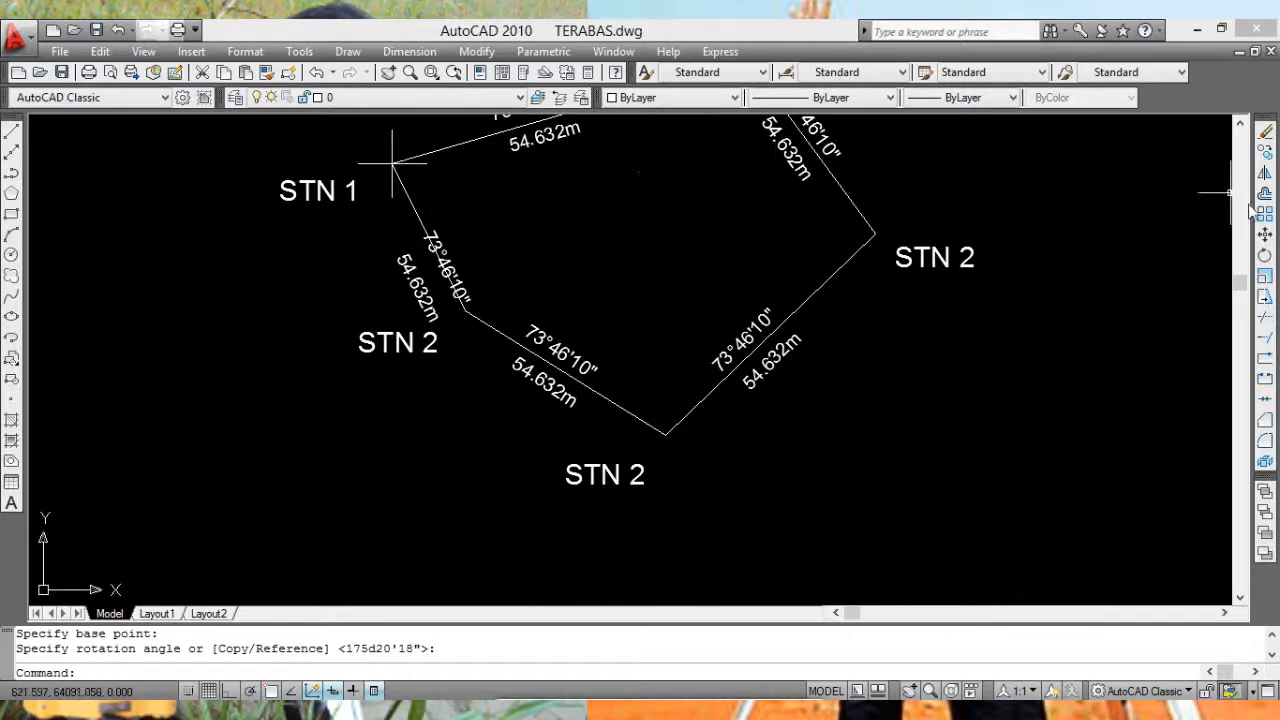
# Step: Move the two rotated labels up so the bearing and distance sit on opposite sides of the line below STN 1
pyautogui.click(1265, 236)
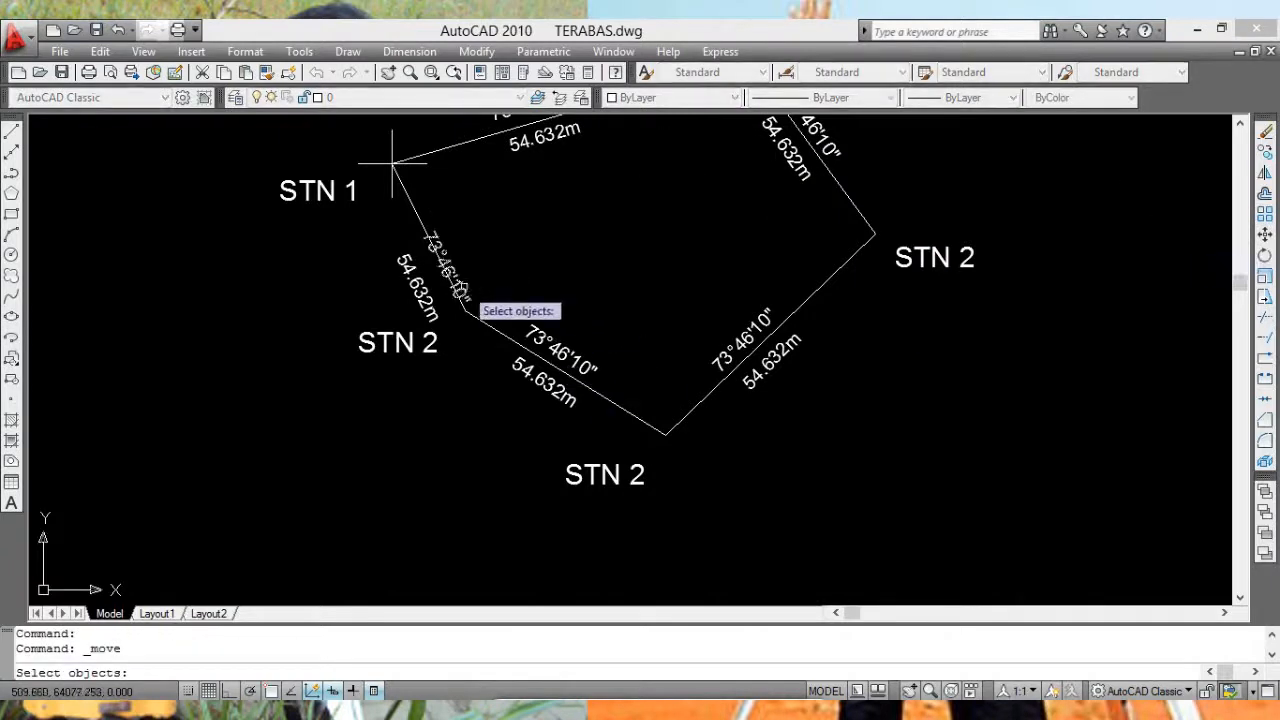
pyautogui.press('Return')
pyautogui.click(680, 234)
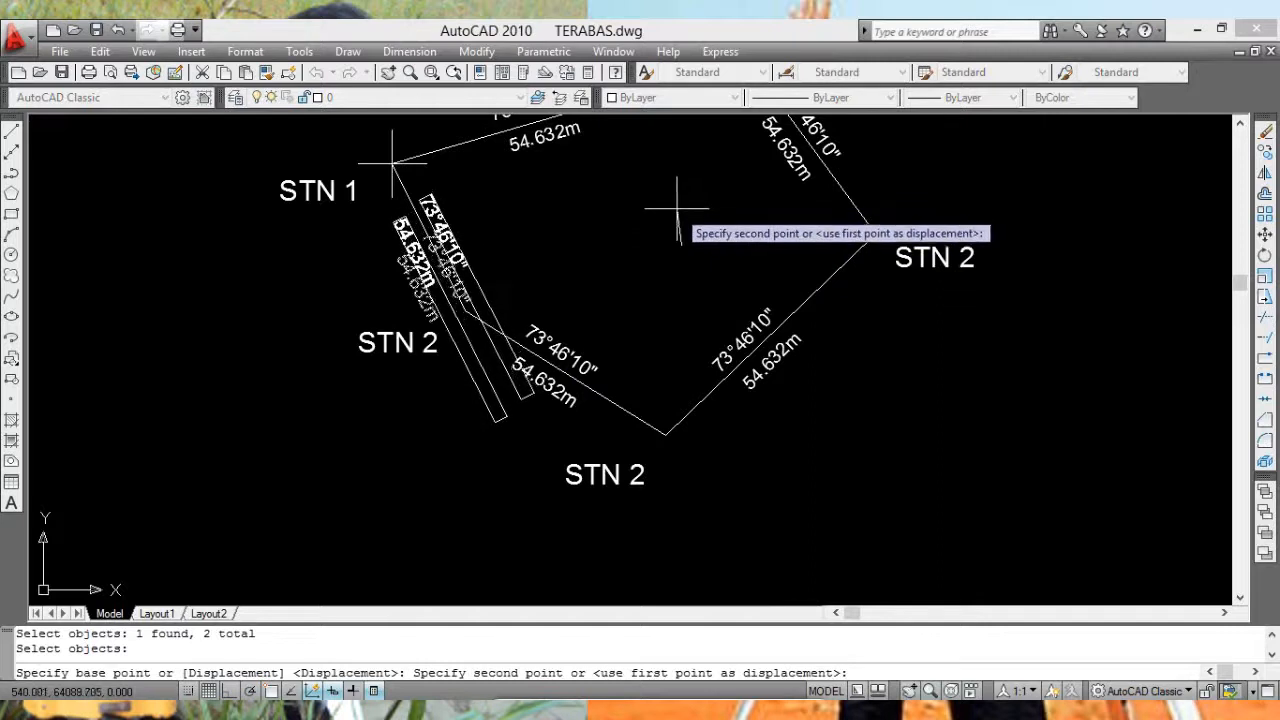
pyautogui.click(680, 210)
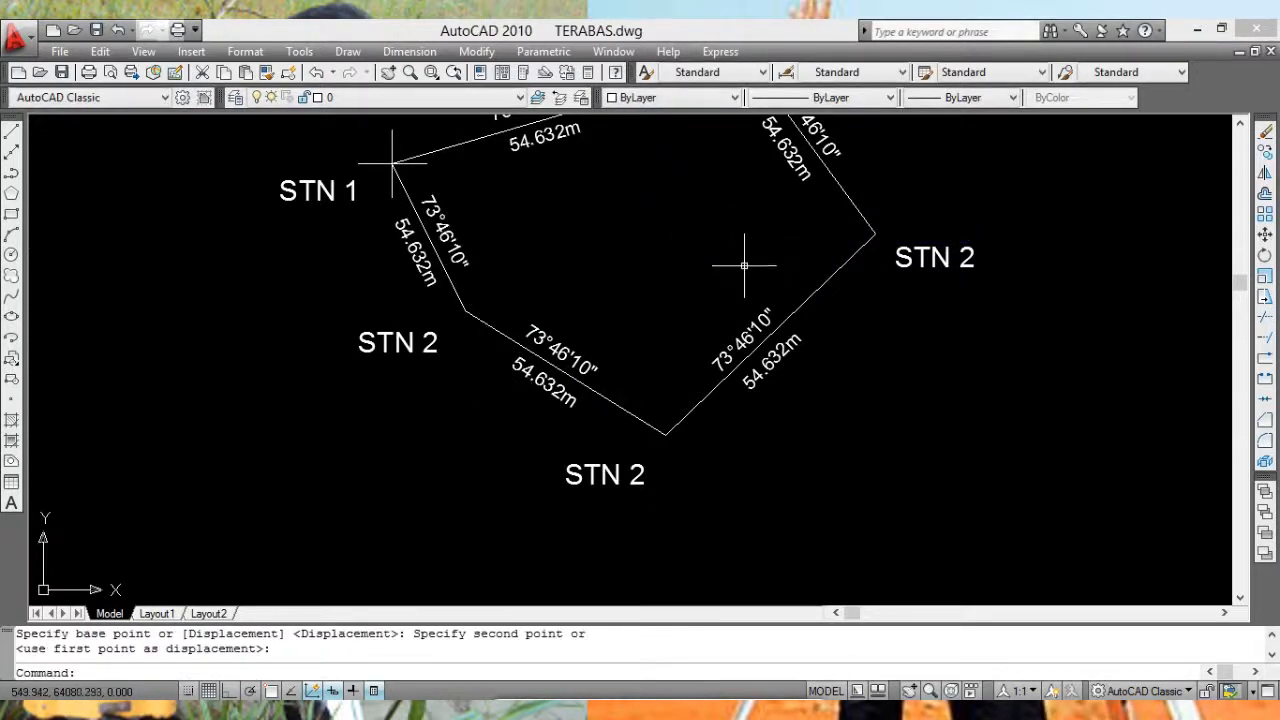
pyautogui.moveTo(744, 265); pyautogui.dragTo(727, 337, button='middle')
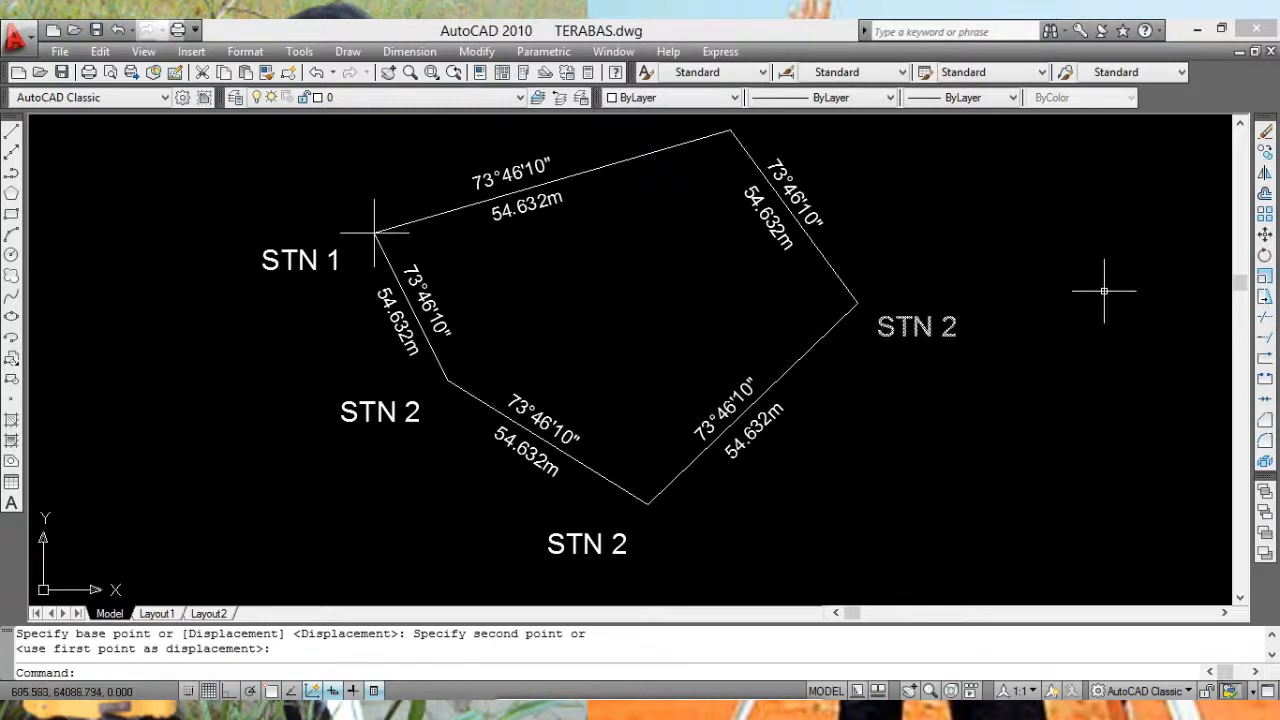
pyautogui.click(1264, 235)
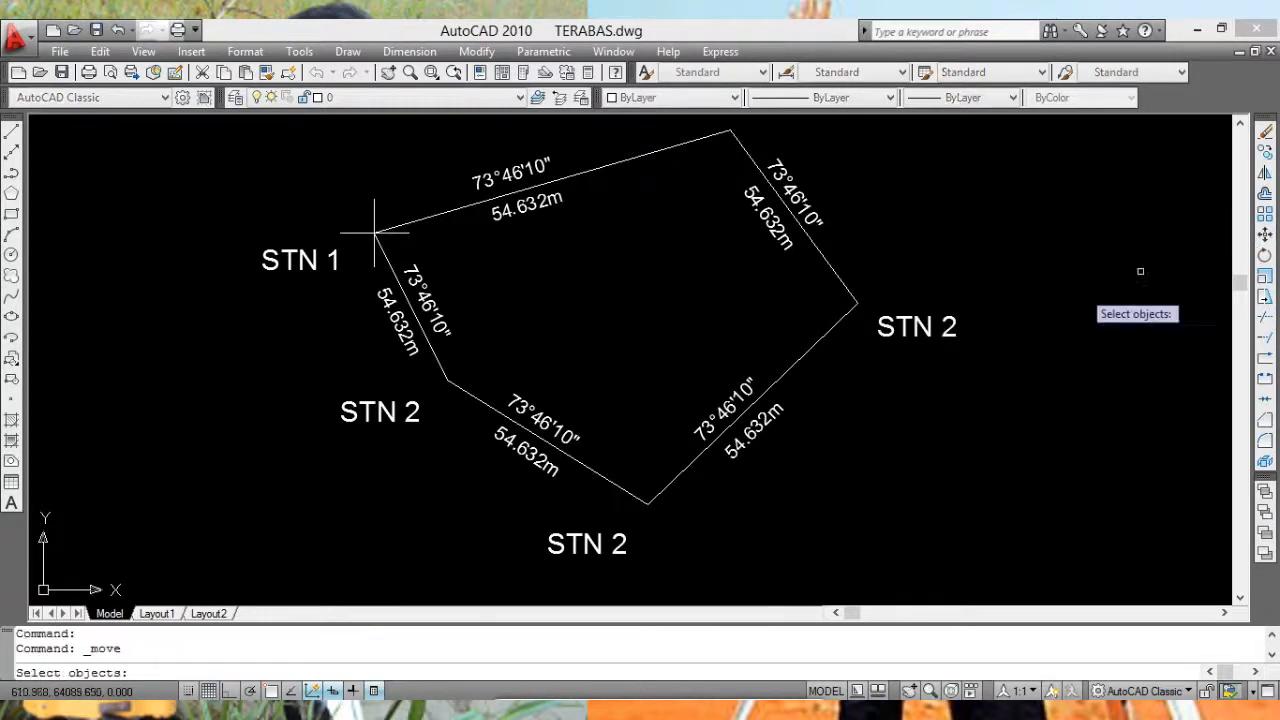
pyautogui.press('Escape')
pyautogui.click(779, 237)
pyautogui.rightClick(1068, 244)
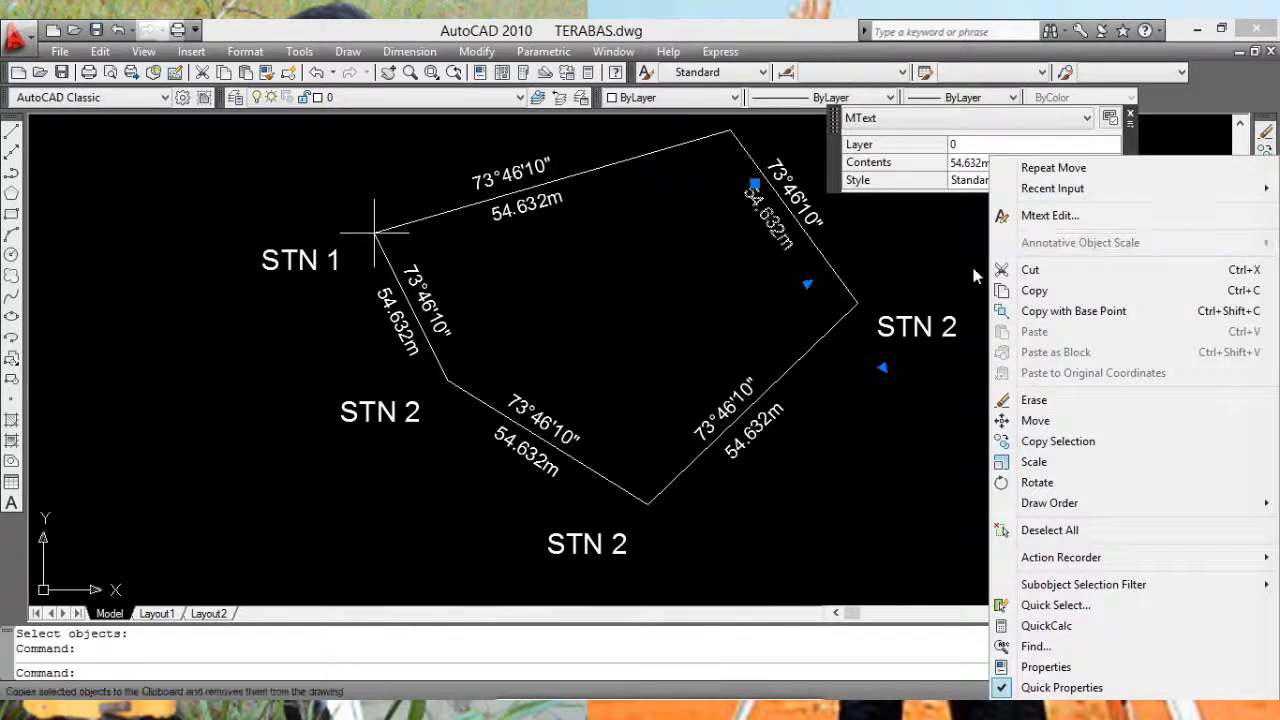
pyautogui.press('Escape')
pyautogui.press('Escape')
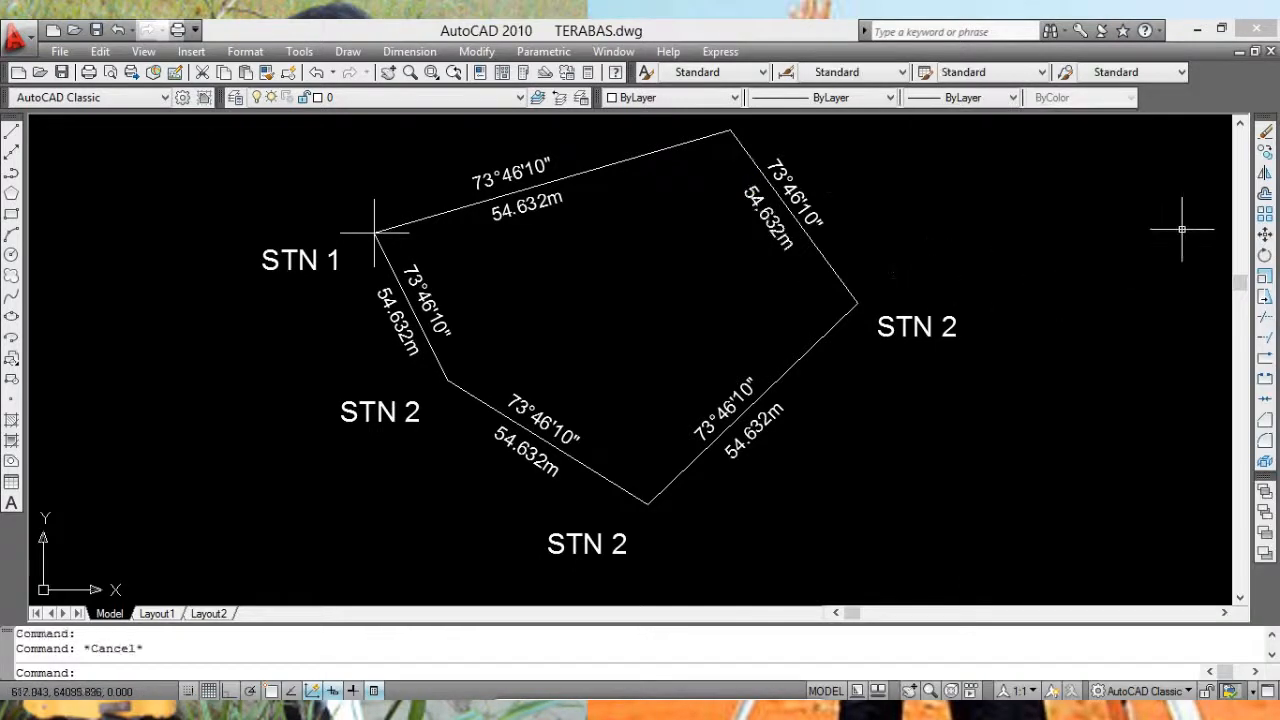
# Step: Move the 54.632m label on the traverse's upper-right side closer to its line
pyautogui.click(1264, 236)
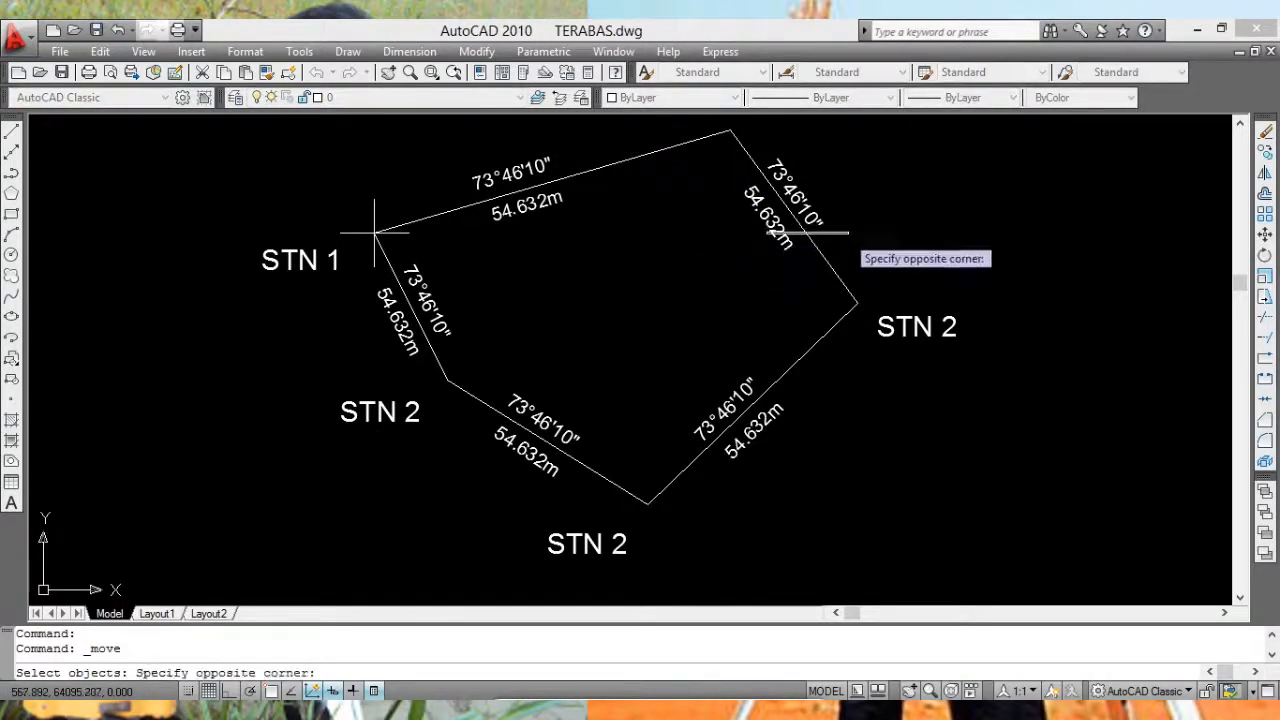
pyautogui.click(786, 250)
pyautogui.click(784, 246)
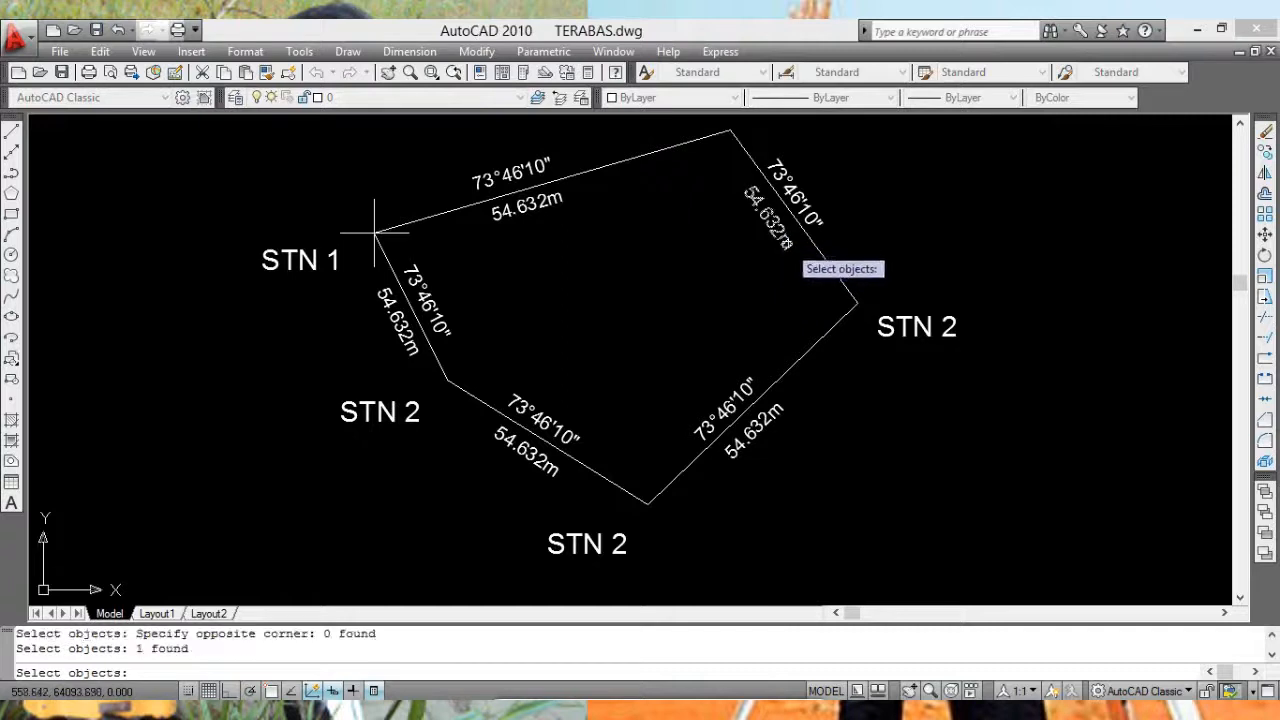
pyautogui.rightClick(1041, 260)
pyautogui.click(1041, 260)
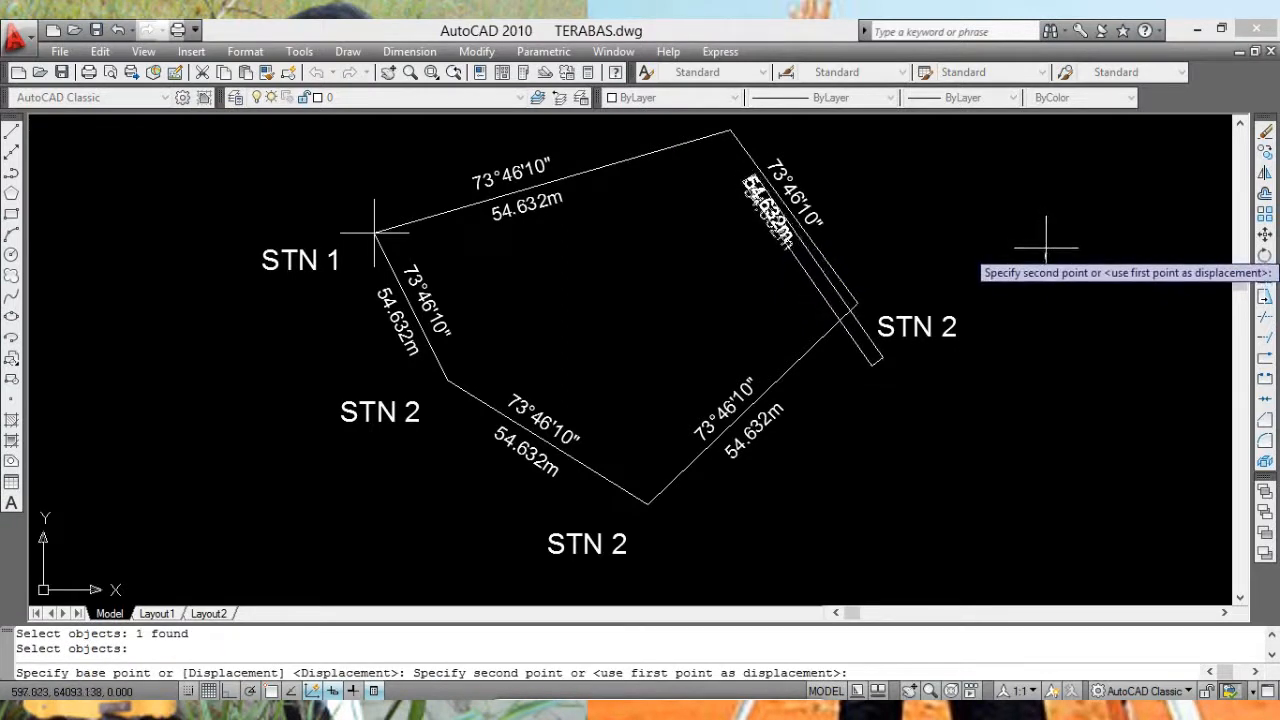
pyautogui.click(1051, 261)
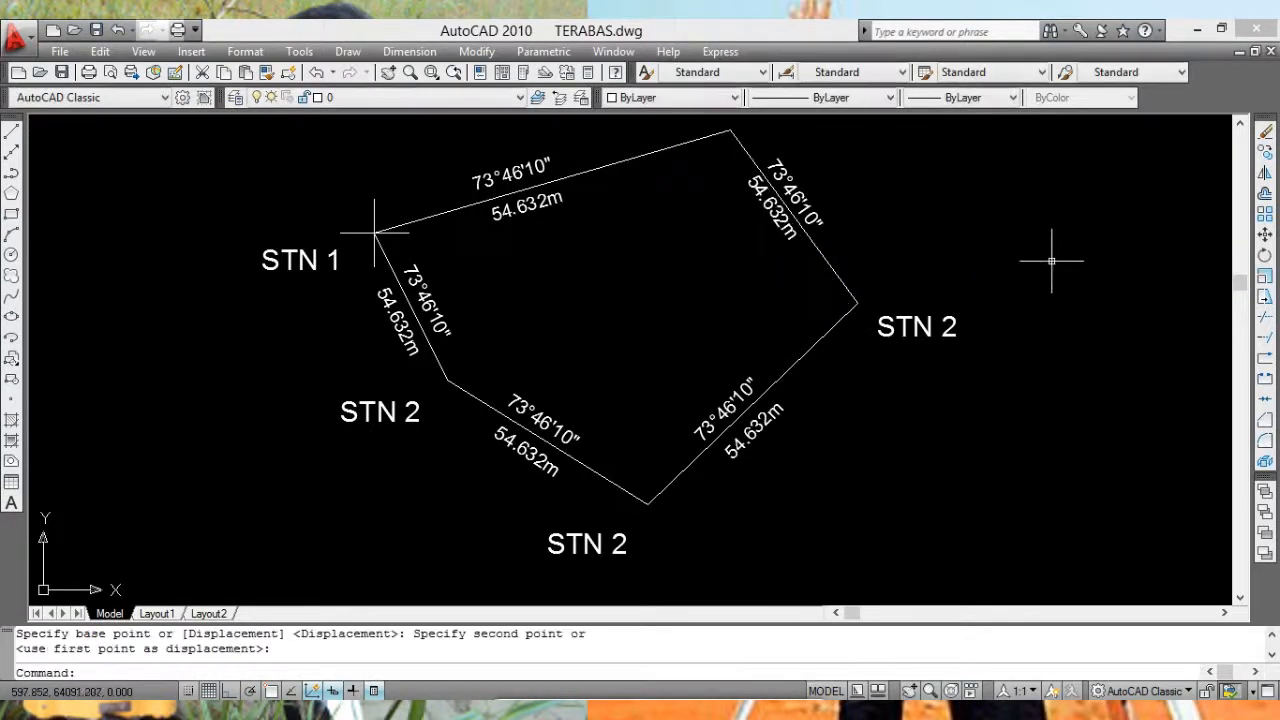
# Step: Move the bearing label of the lower-right side outside the traverse, beyond its distance label
pyautogui.press('Return')
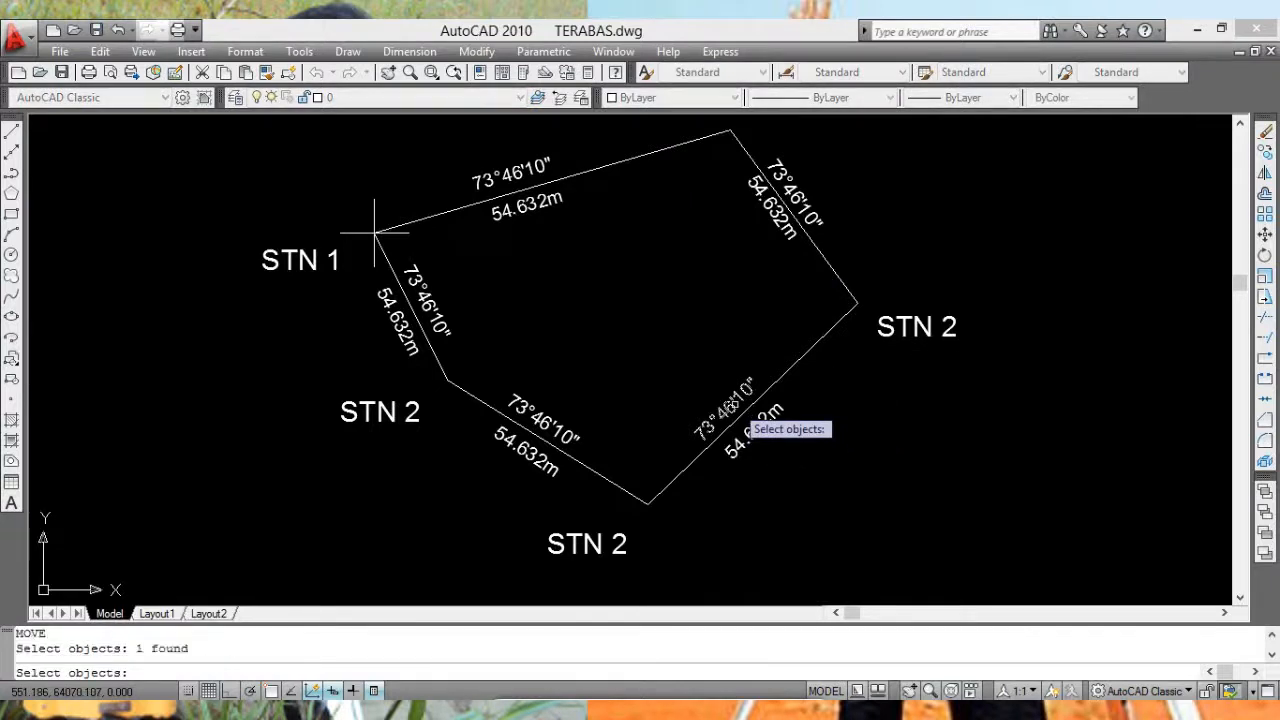
pyautogui.rightClick(678, 362)
pyautogui.click(678, 362)
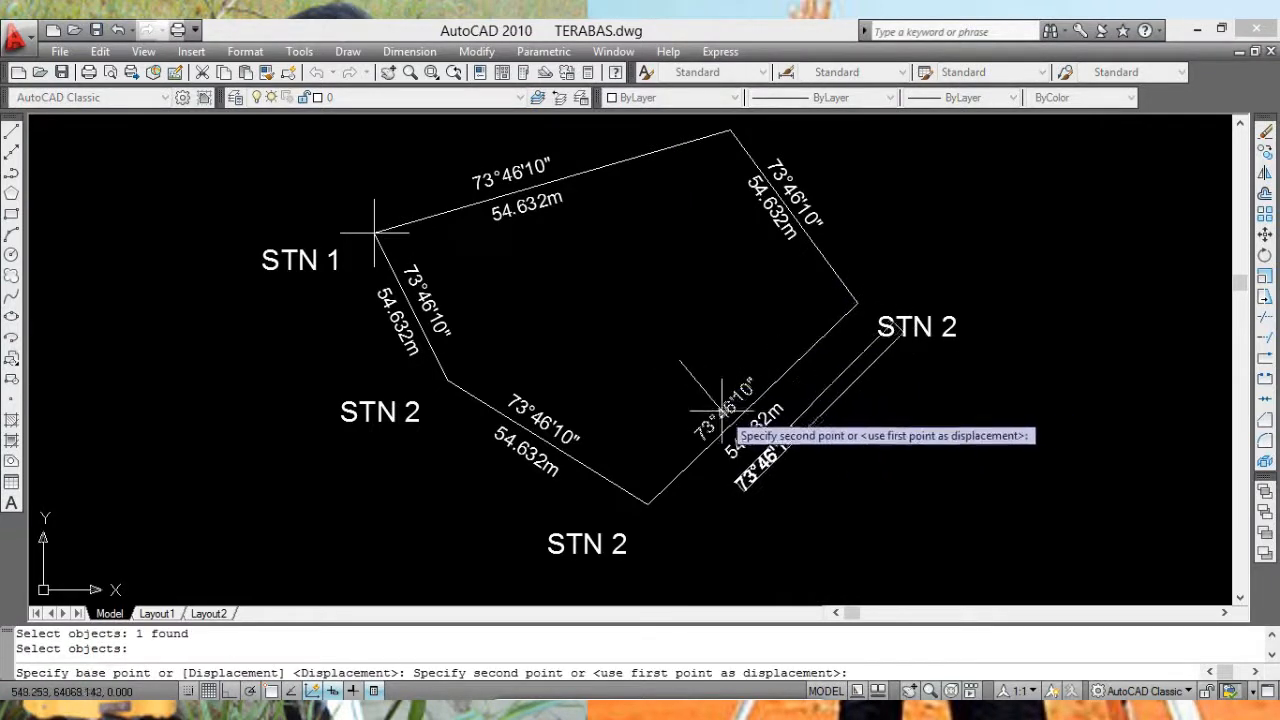
pyautogui.click(722, 410)
# Step: Move the distance label of the lower-right side to the inner side of its line
pyautogui.press('Return')
pyautogui.click(792, 414)
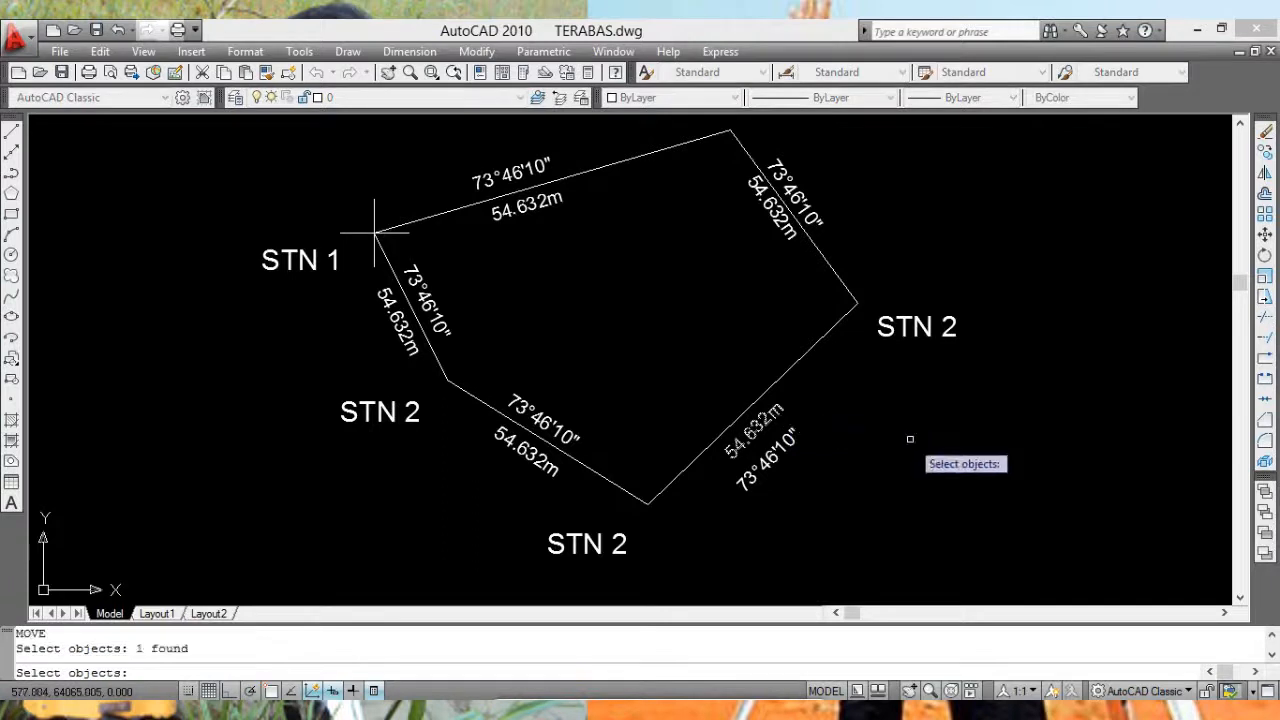
pyautogui.rightClick(910, 438)
pyautogui.click(910, 438)
pyautogui.click(870, 420)
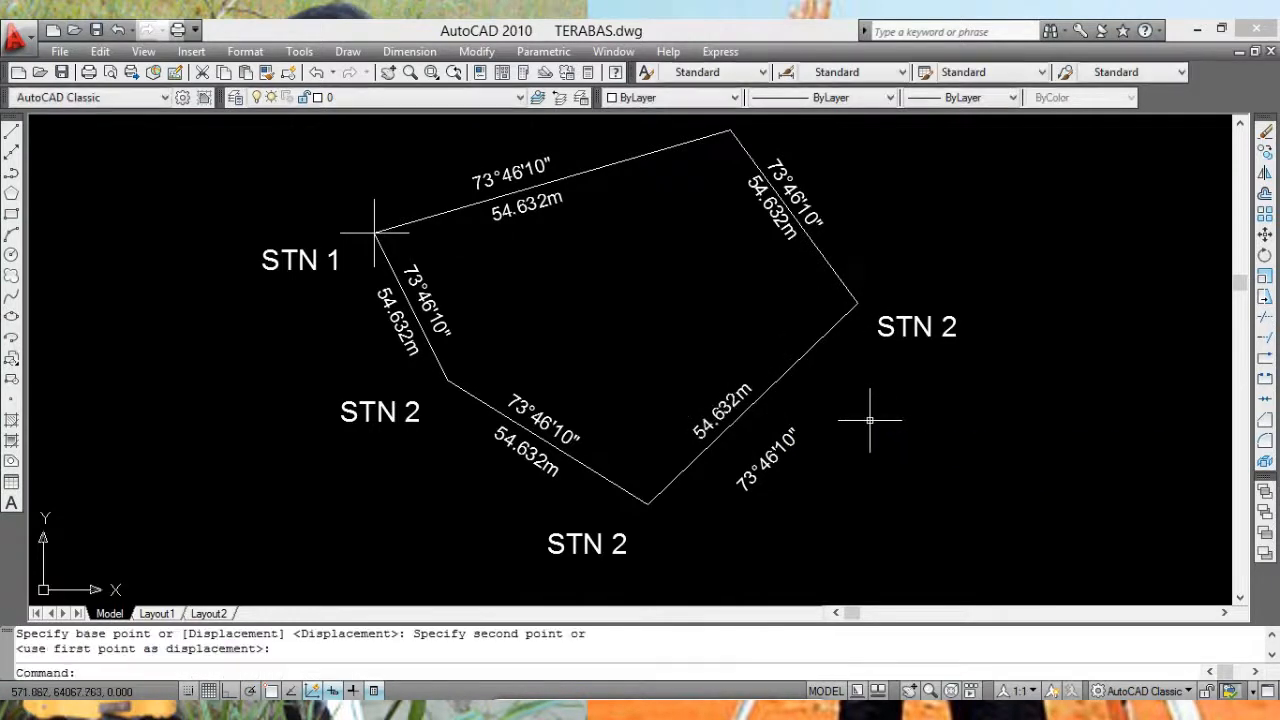
# Step: Move the bearing label of the lower-right side up against the outer side of its line
pyautogui.press('Return')
pyautogui.click(796, 431)
pyautogui.press('Return')
pyautogui.click(851, 446)
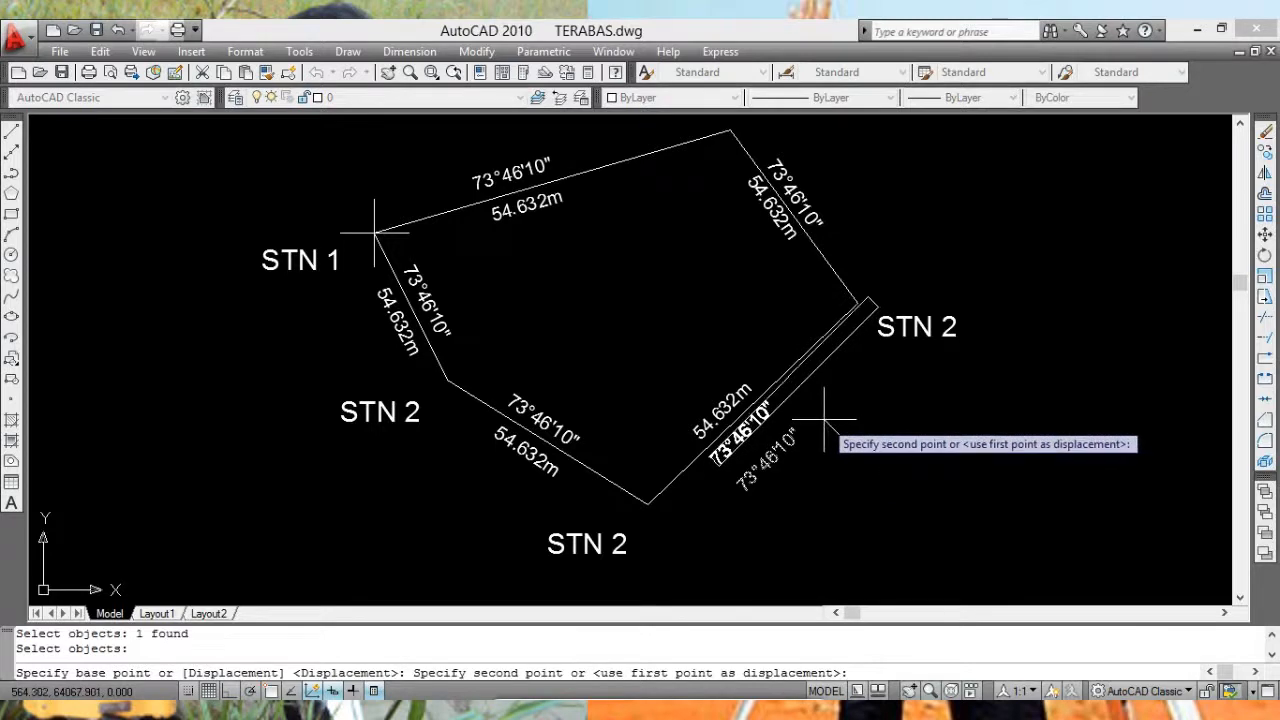
pyautogui.click(824, 421)
# Step: Move the bearing label of the lower-left side outside the traverse, beyond its distance label
pyautogui.press('Return')
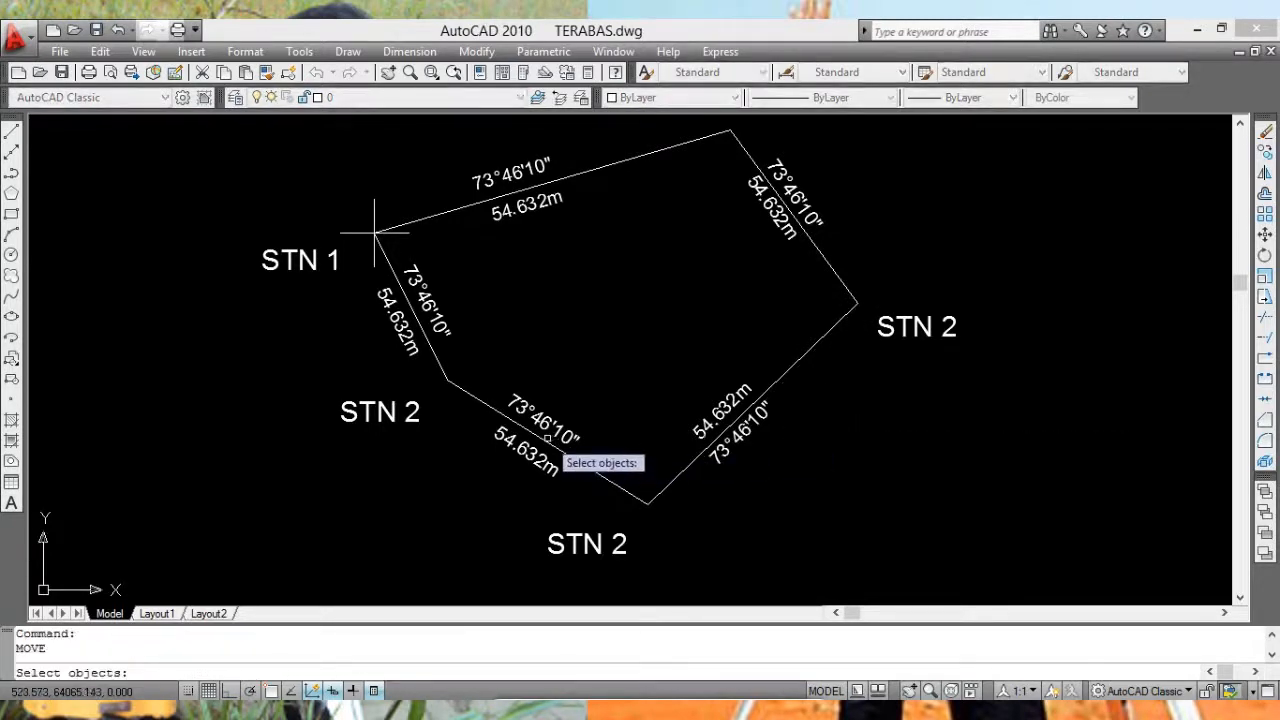
pyautogui.click(556, 383)
pyautogui.click(548, 402)
pyautogui.click(548, 402)
pyautogui.press('Return')
pyautogui.click(592, 372)
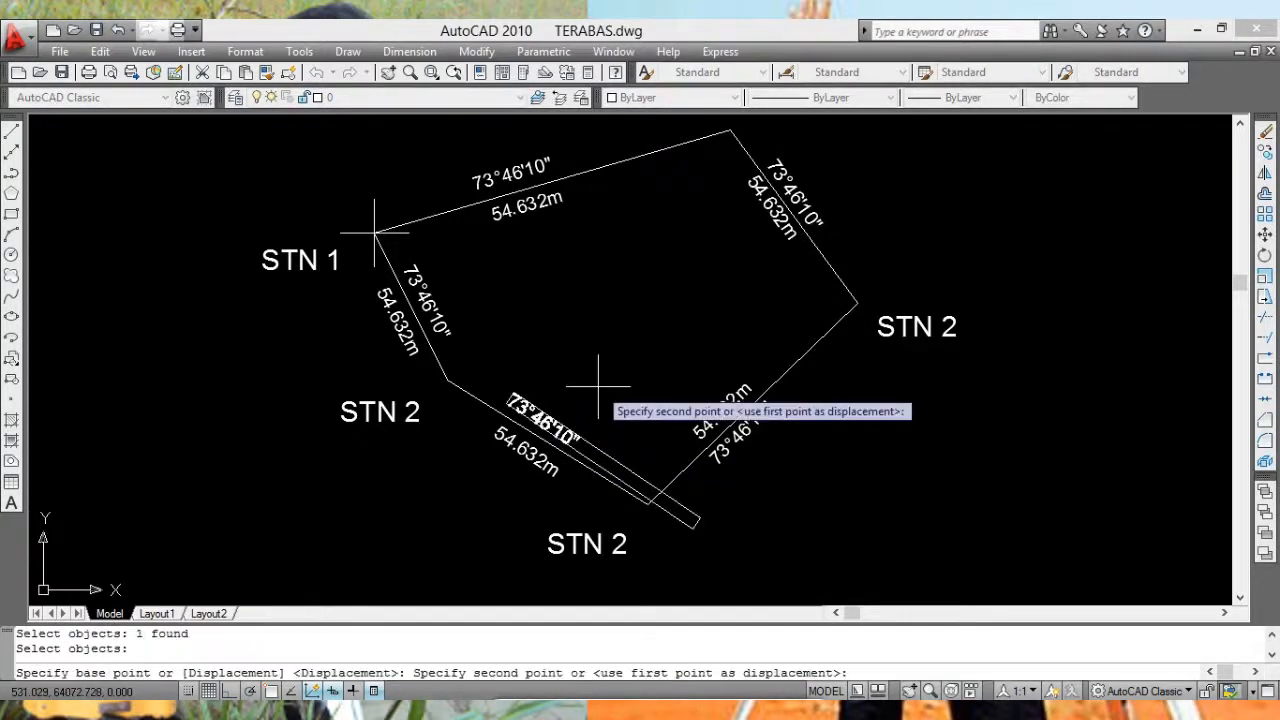
pyautogui.click(560, 422)
# Step: Move the distance label of the lower-left side to the inner side of its line
pyautogui.press('Return')
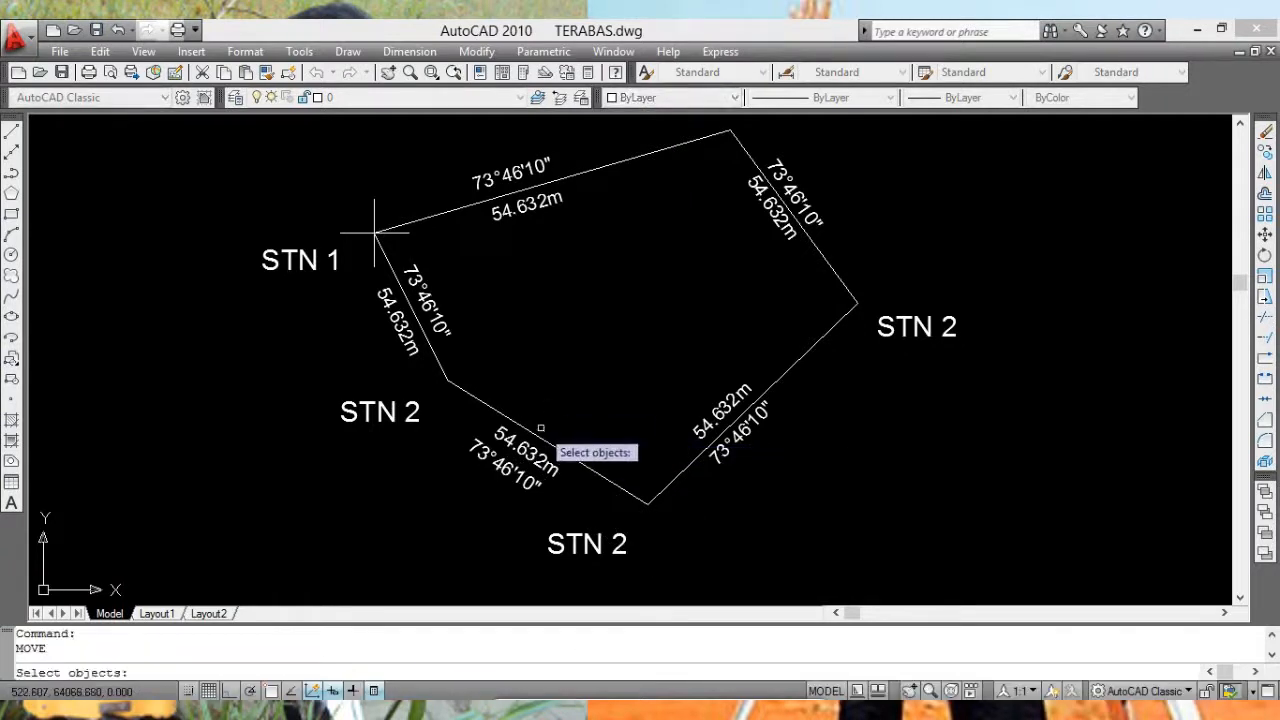
pyautogui.click(527, 453)
pyautogui.press('Return')
pyautogui.click(563, 396)
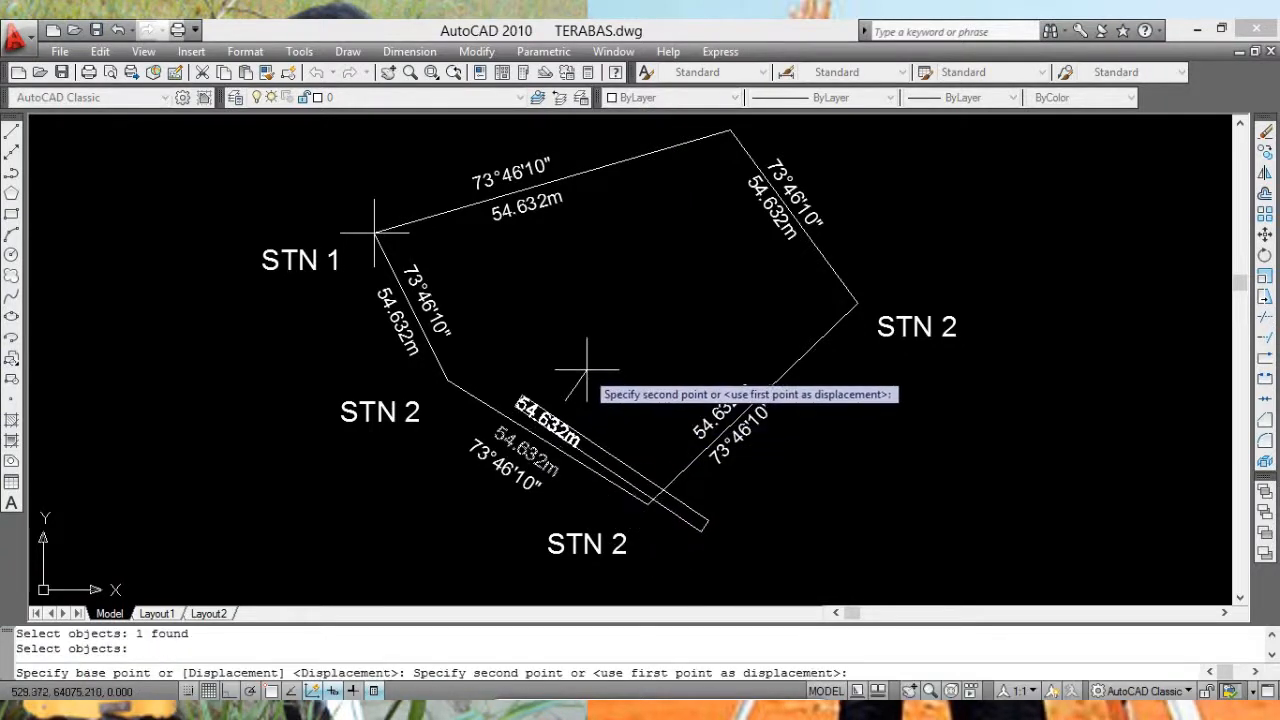
# Step: Move the bearing label of the lower-left side up against the outer side of its line
pyautogui.press('Return')
pyautogui.click(505, 458)
pyautogui.press('Return')
pyautogui.click(570, 380)
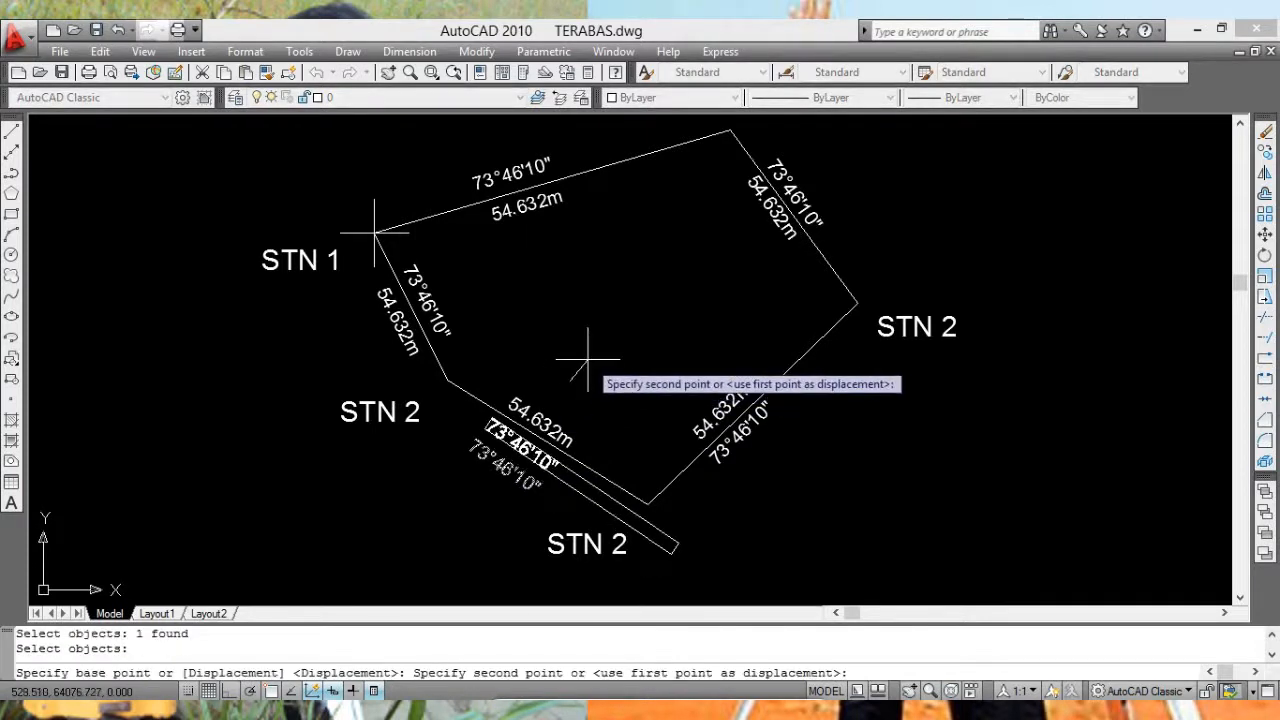
pyautogui.click(590, 355)
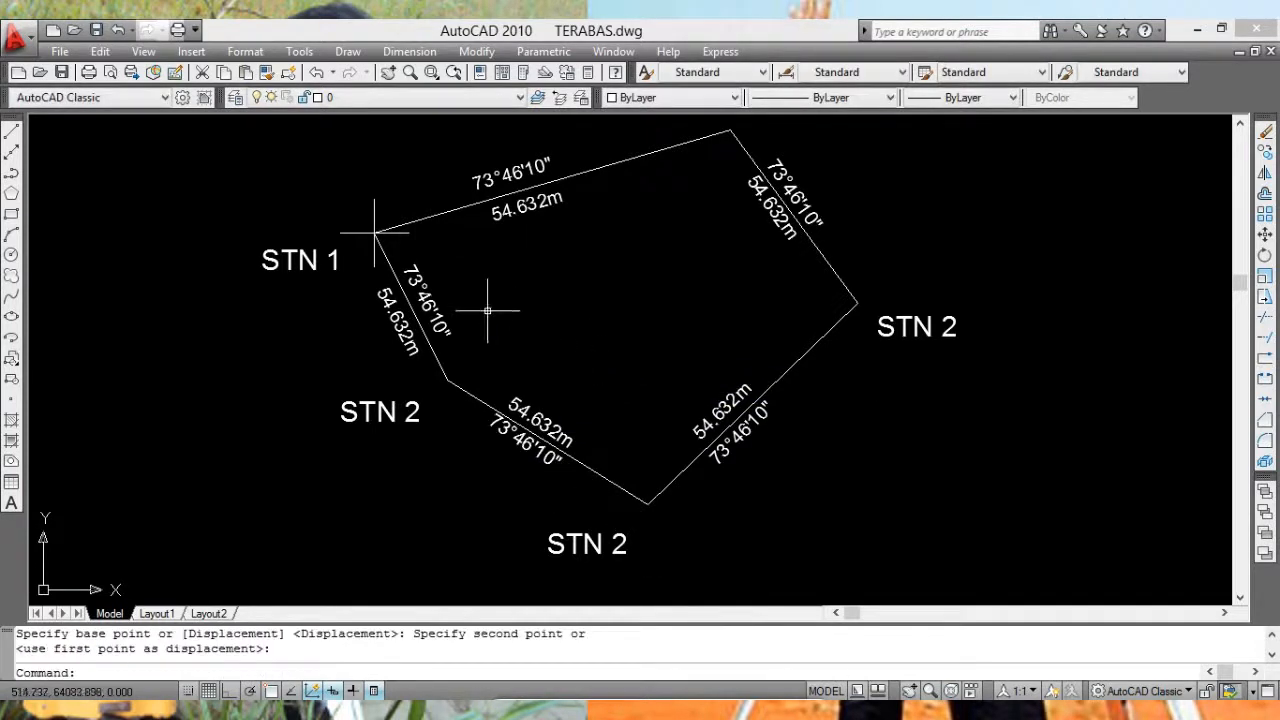
# Step: Move the bearing label of the line below STN 1 outside the traverse, beyond its distance label
pyautogui.press('Return')
pyautogui.click(430, 305)
pyautogui.click(530, 305)
pyautogui.press('Return')
pyautogui.click(535, 305)
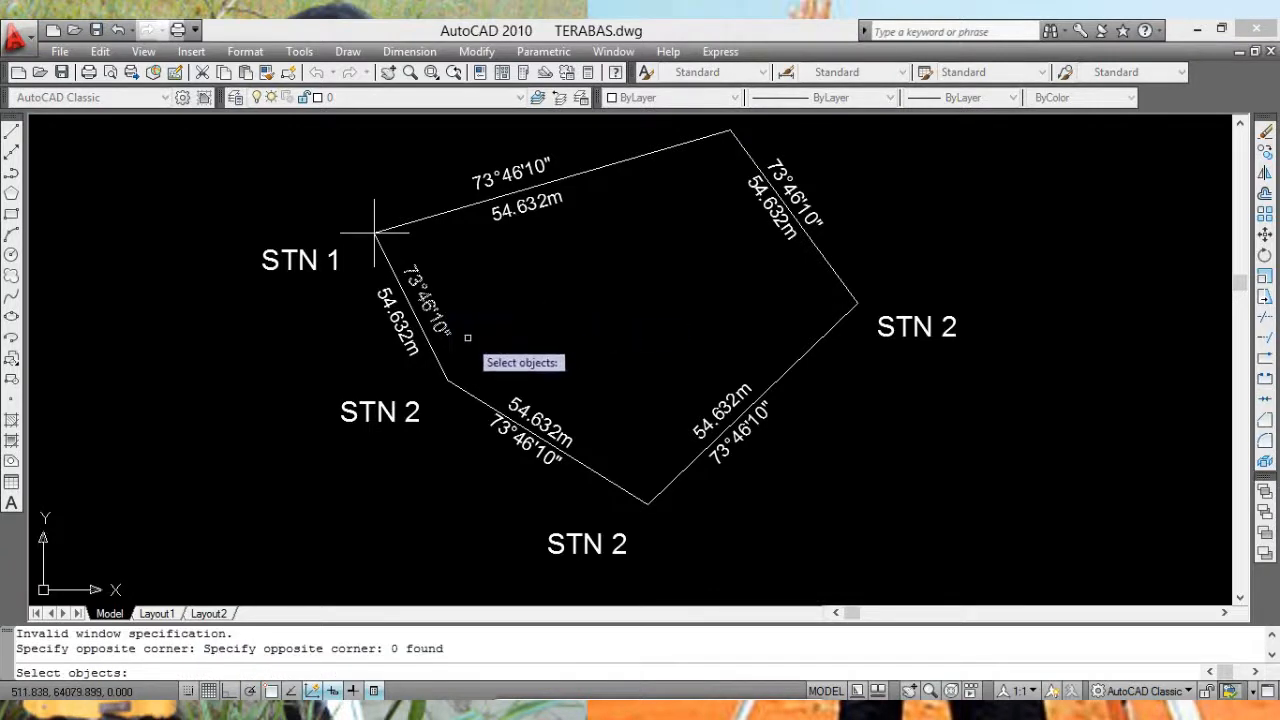
pyautogui.press('Return')
pyautogui.click(519, 306)
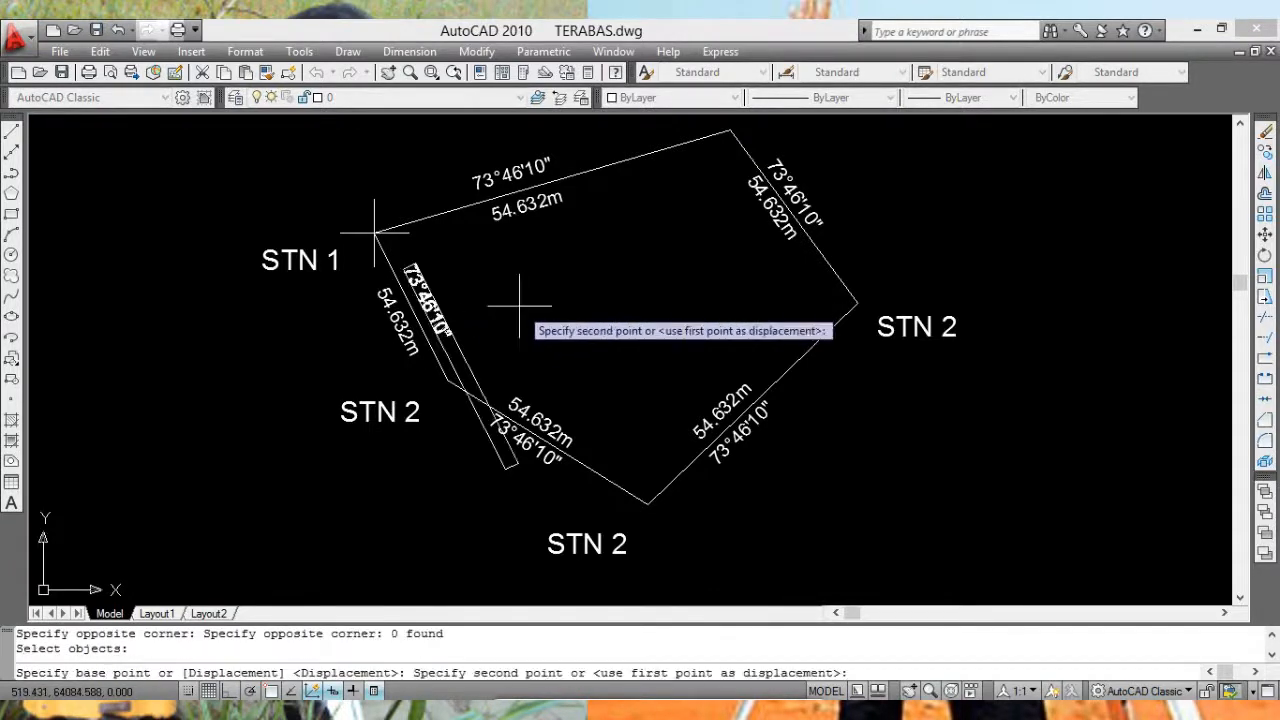
pyautogui.click(457, 331)
# Step: Move the distance label of the line below STN 1 to the inner side of the line
pyautogui.press('Return')
pyautogui.click(415, 330)
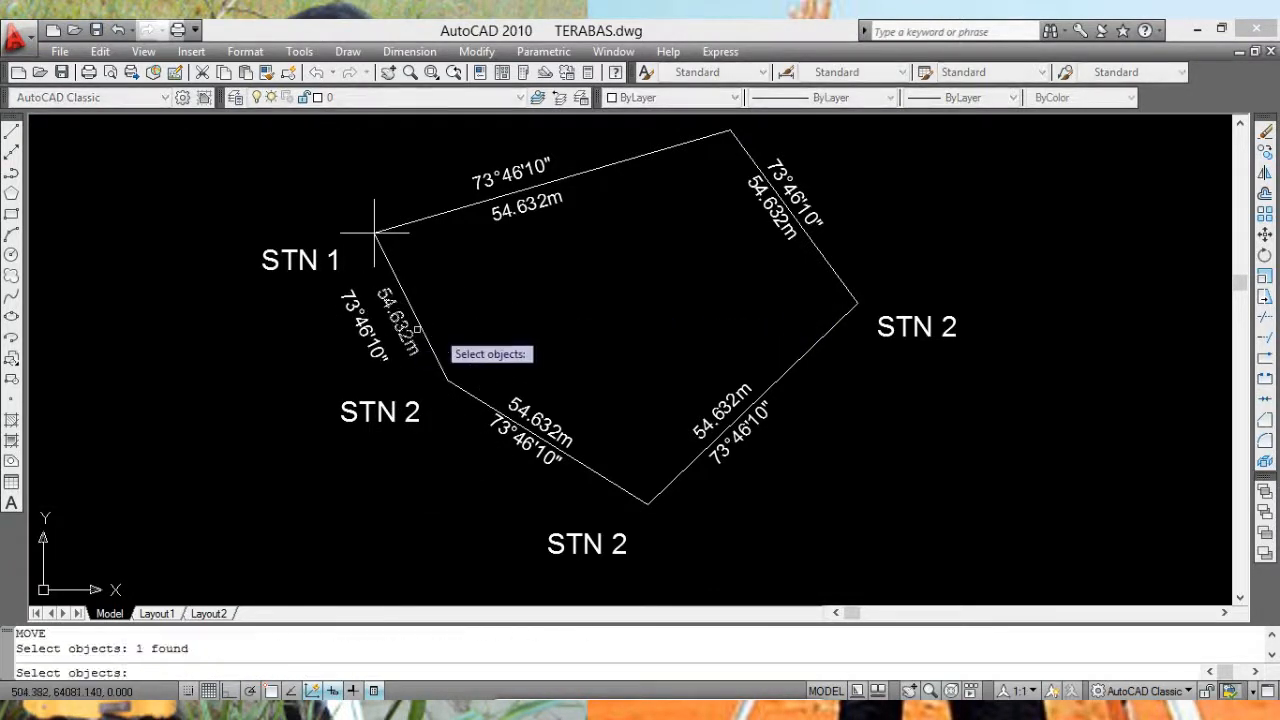
pyautogui.press('Return')
pyautogui.click(505, 322)
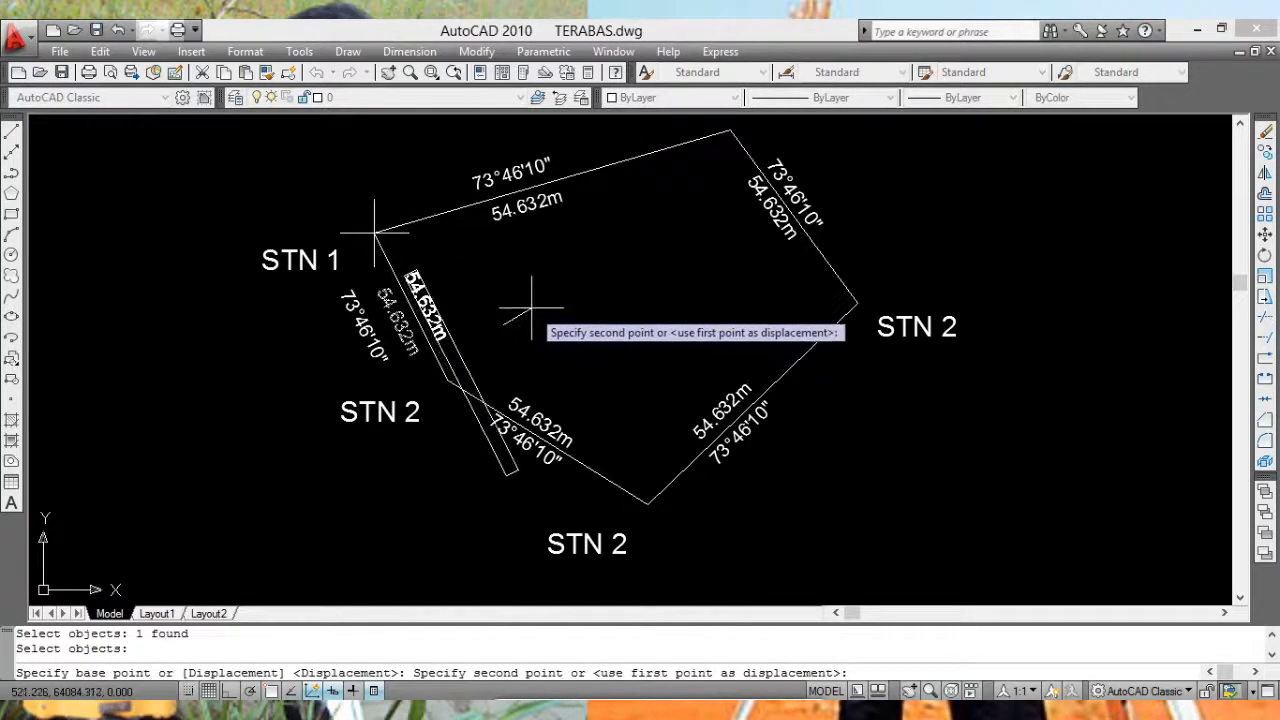
pyautogui.click(529, 308)
# Step: Move the bearing label of the line below STN 1 up against the outer side of the line
pyautogui.press('Return')
pyautogui.click(372, 333)
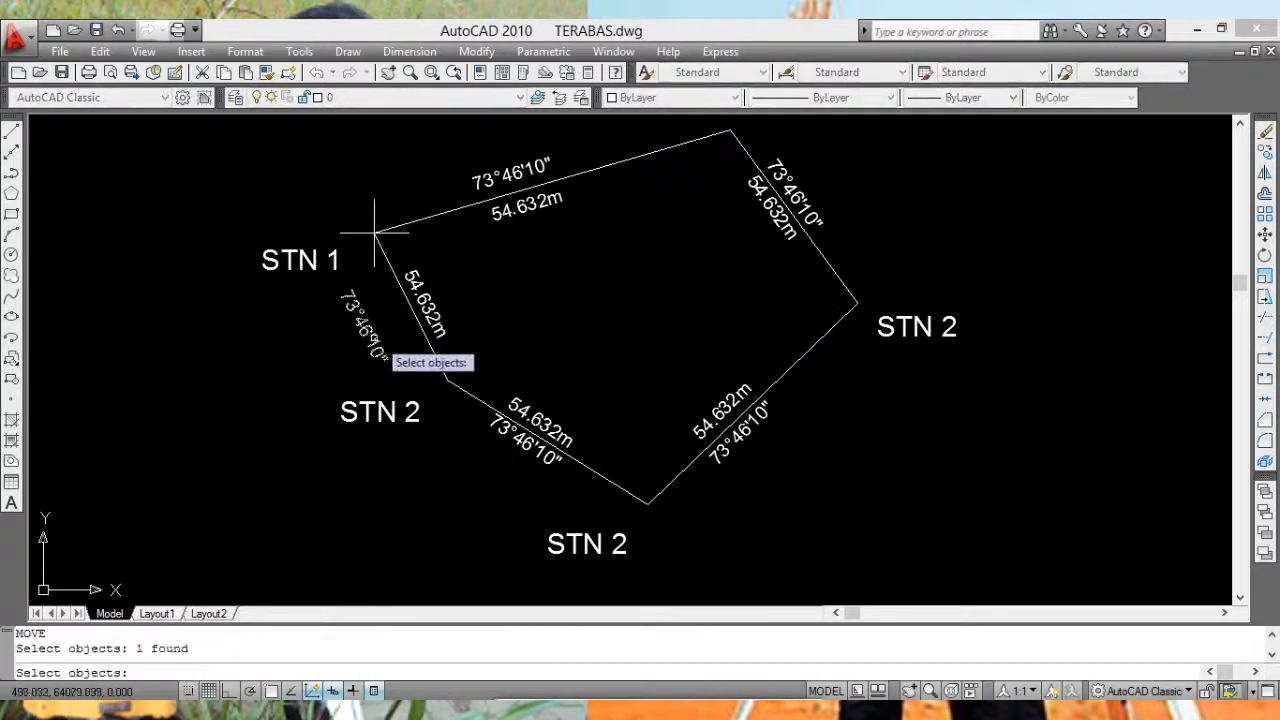
pyautogui.press('Return')
pyautogui.click(561, 325)
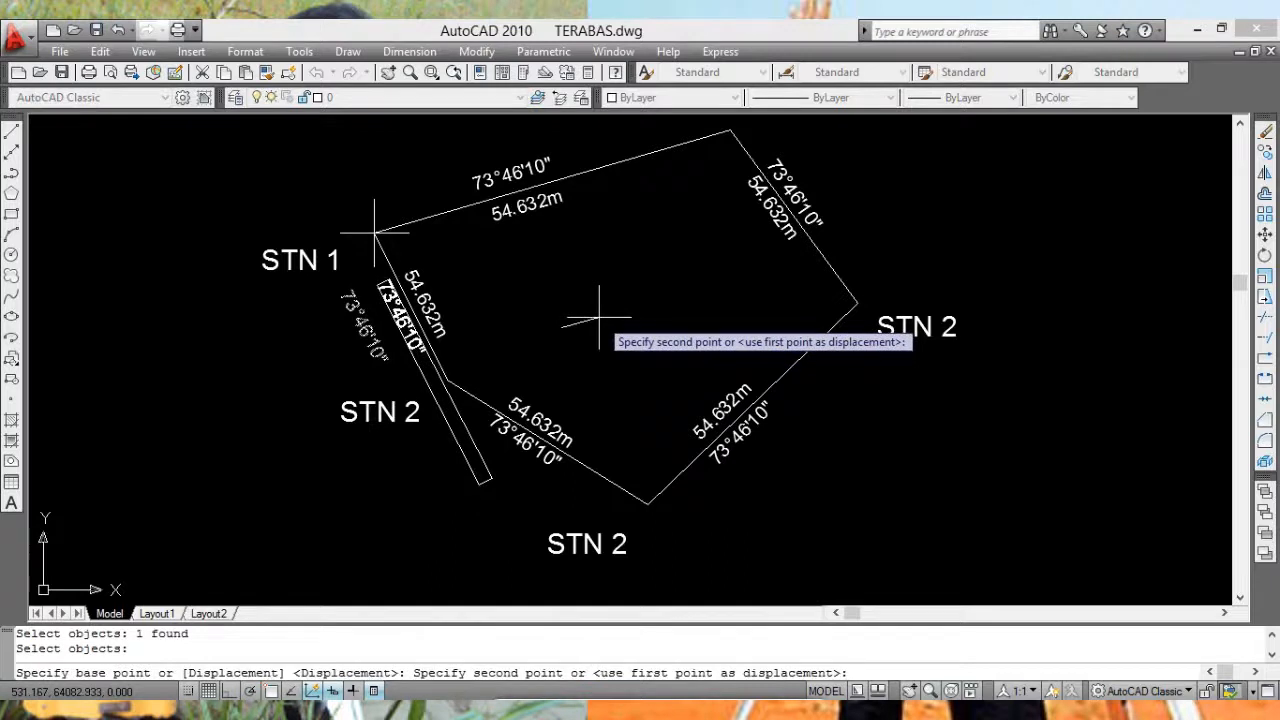
pyautogui.click(599, 320)
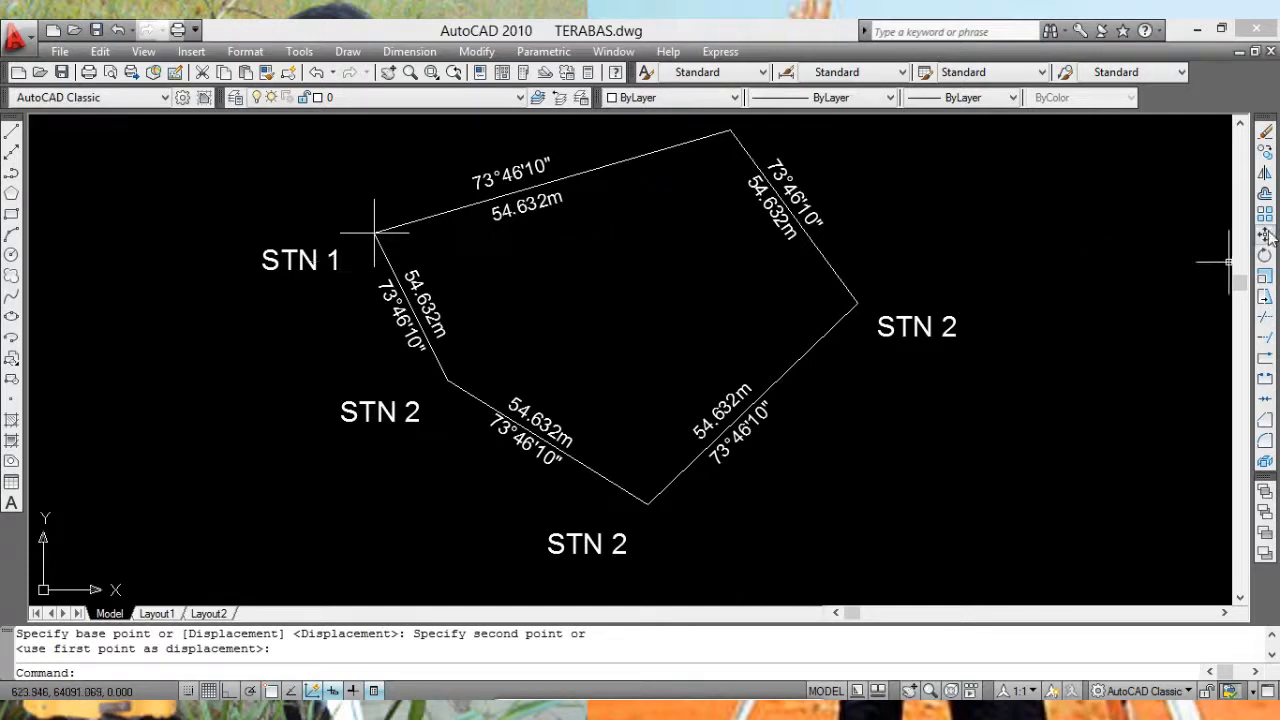
pyautogui.click(1265, 152)
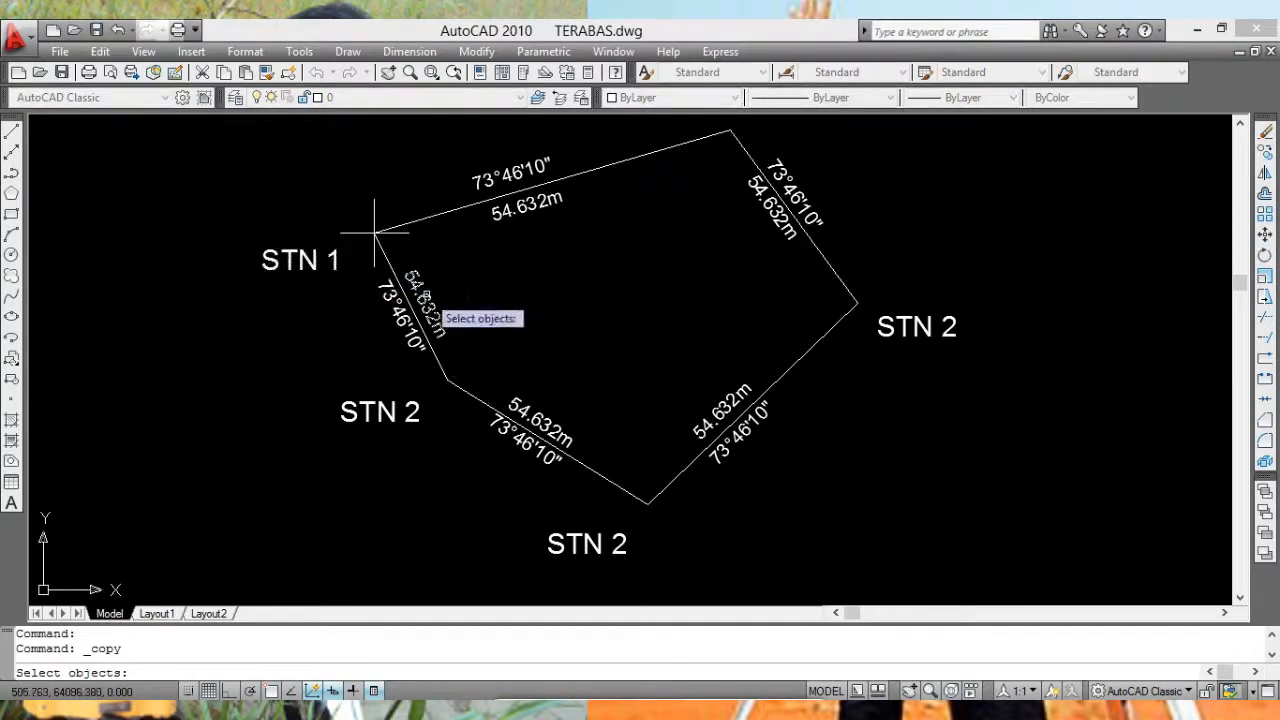
pyautogui.click(427, 296)
pyautogui.rightClick(536, 290)
pyautogui.click(536, 290)
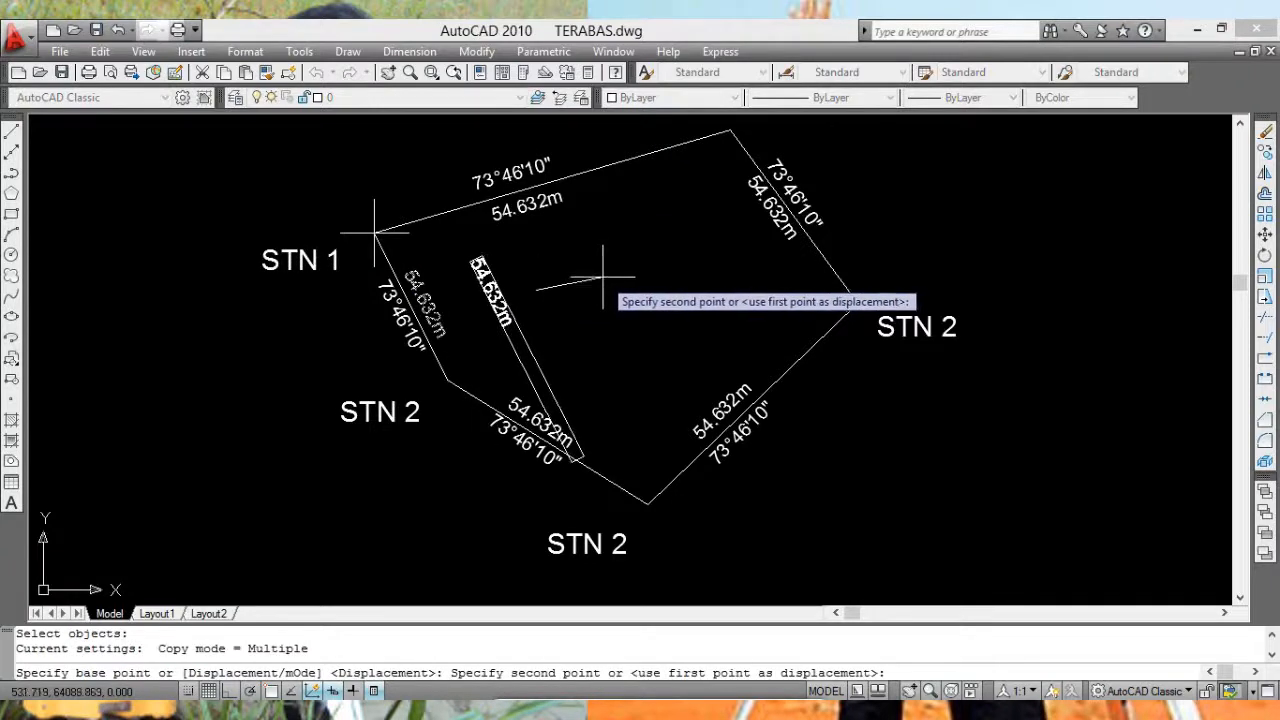
pyautogui.press('Escape')
# Step: Add the multiline text "Area:2255.074m2" with a height of 2.000 in the middle of the traverse
pyautogui.click(11, 503)
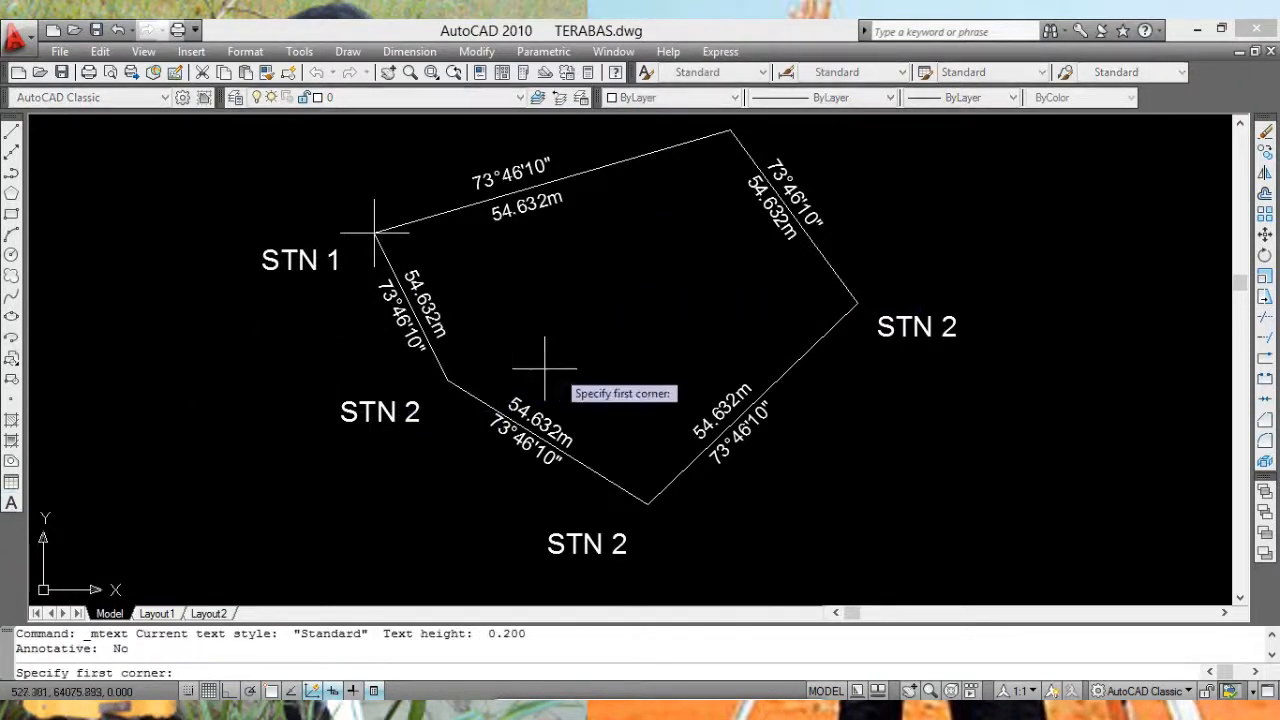
pyautogui.click(564, 296)
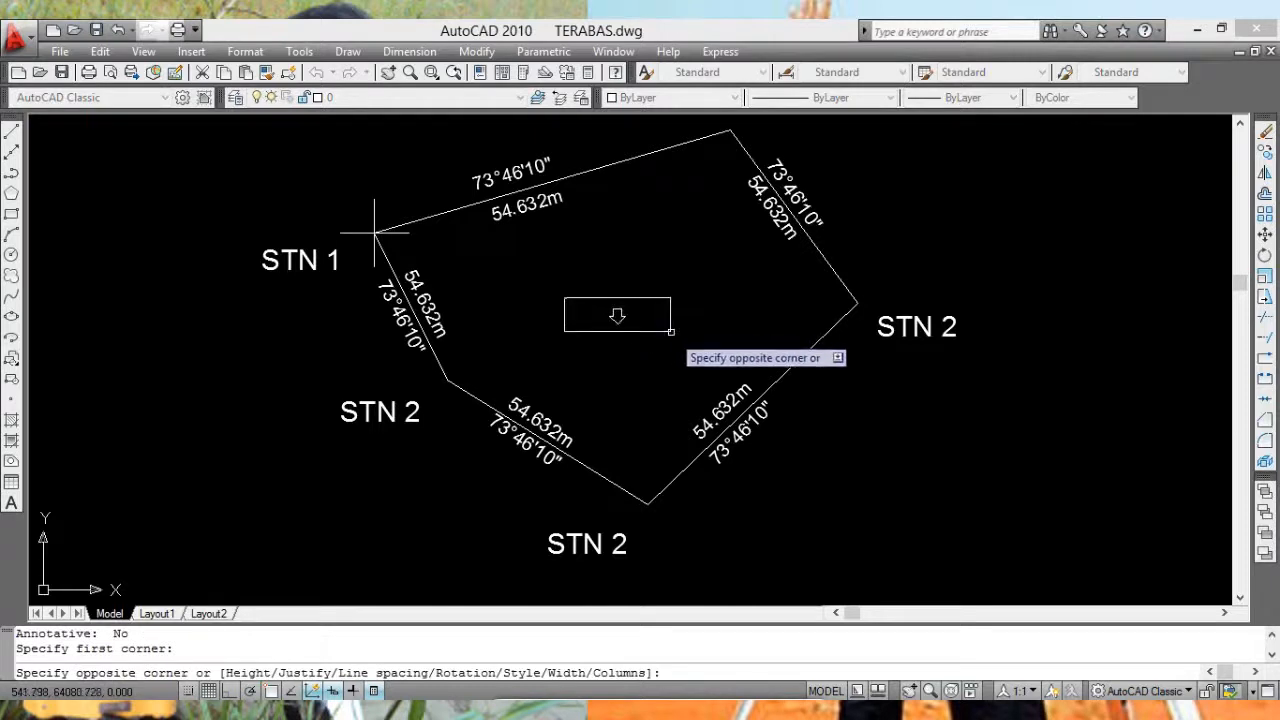
pyautogui.click(674, 337)
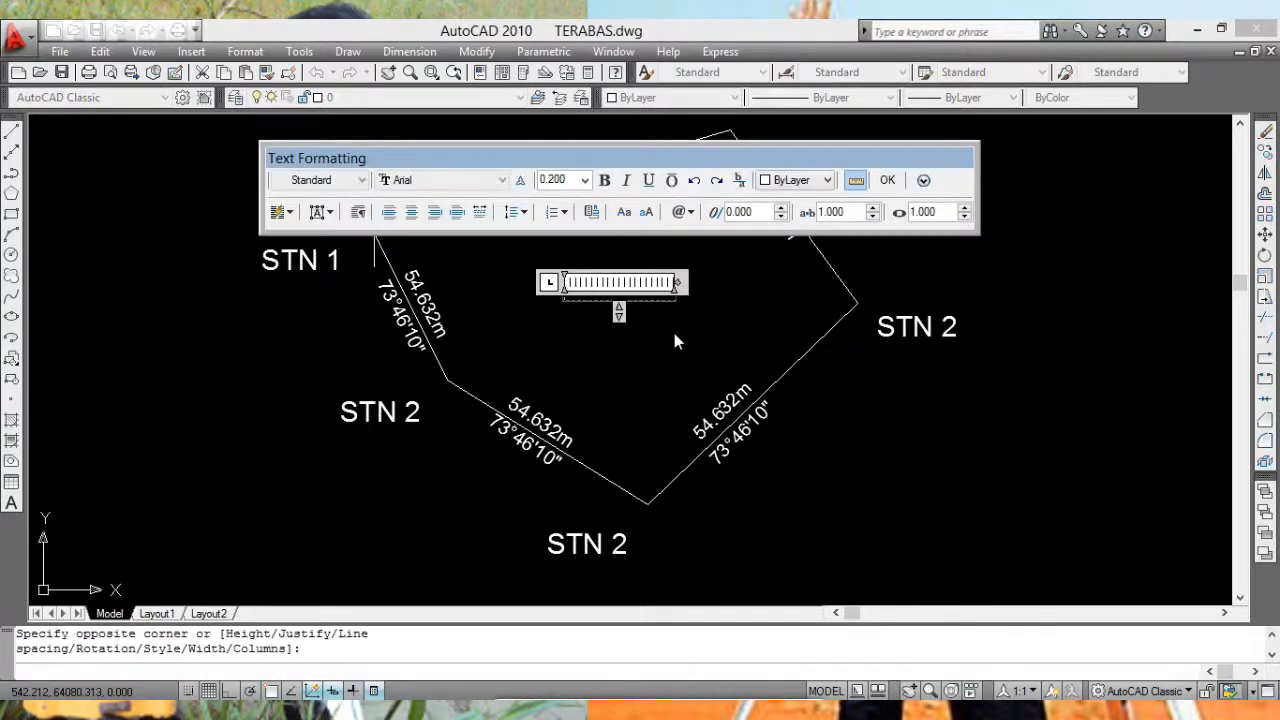
pyautogui.click(585, 181)
pyautogui.click(566, 210)
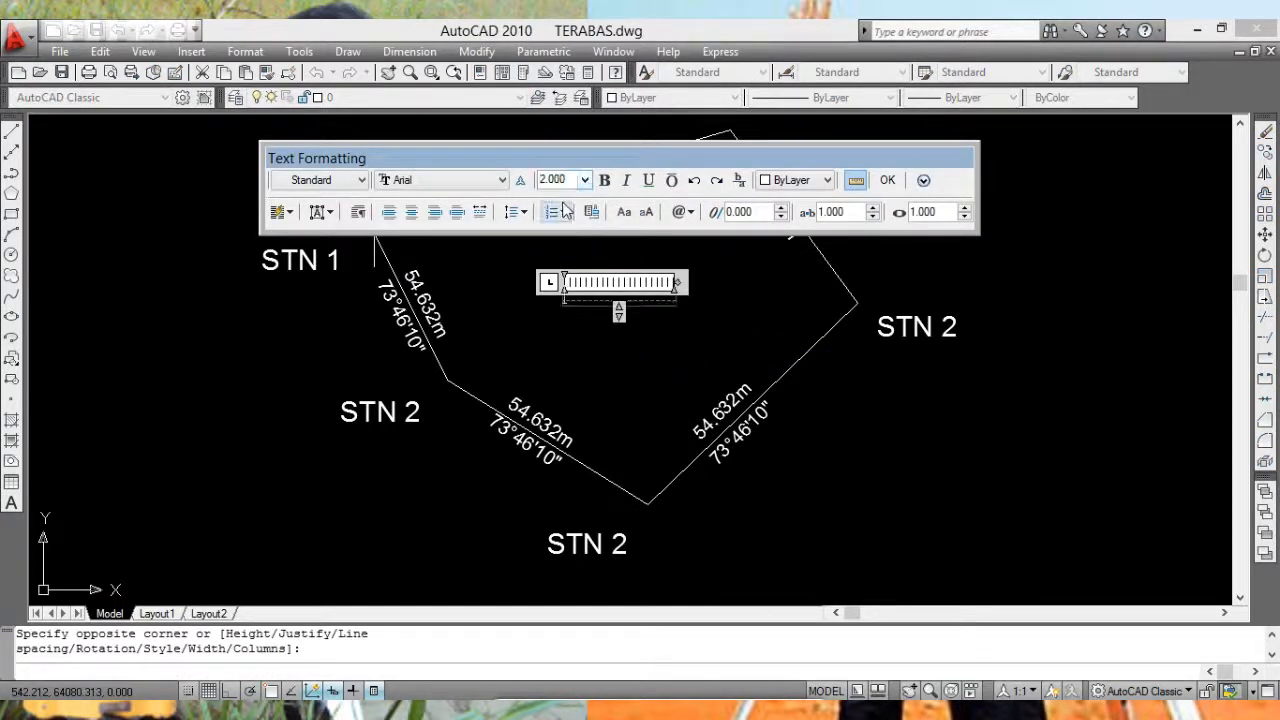
pyautogui.write('Area:2255.074m2')
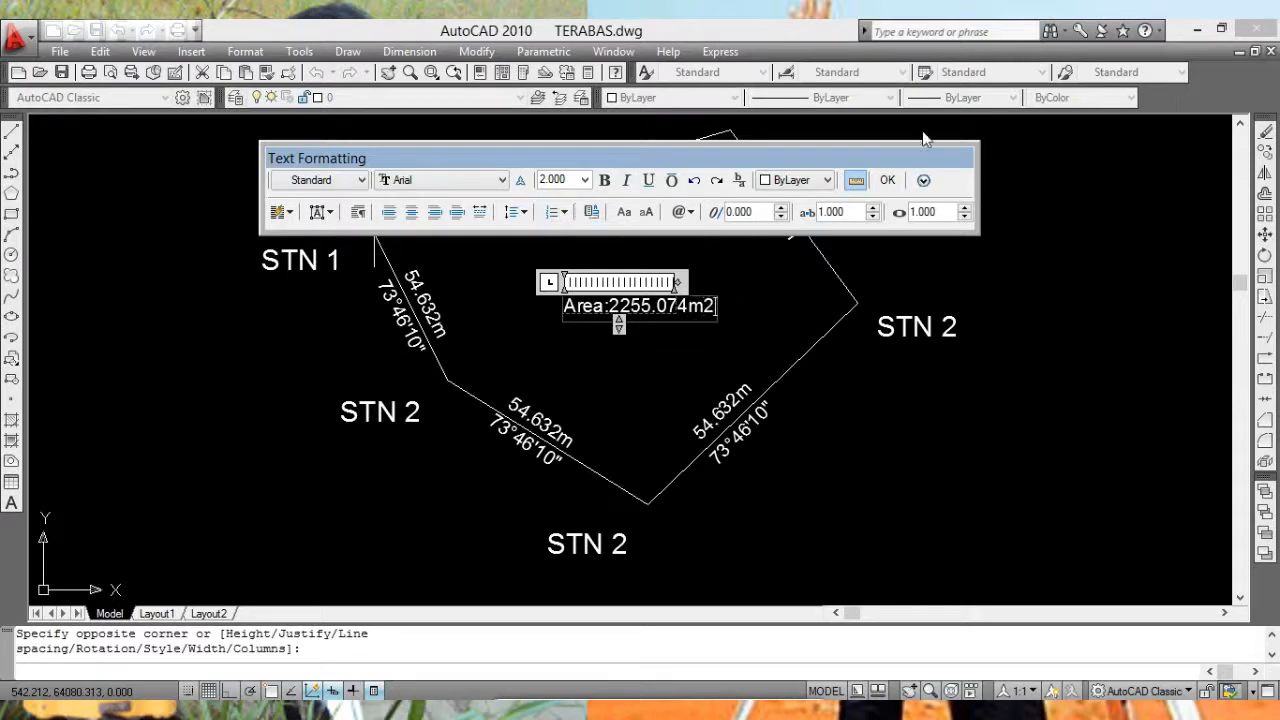
pyautogui.click(889, 181)
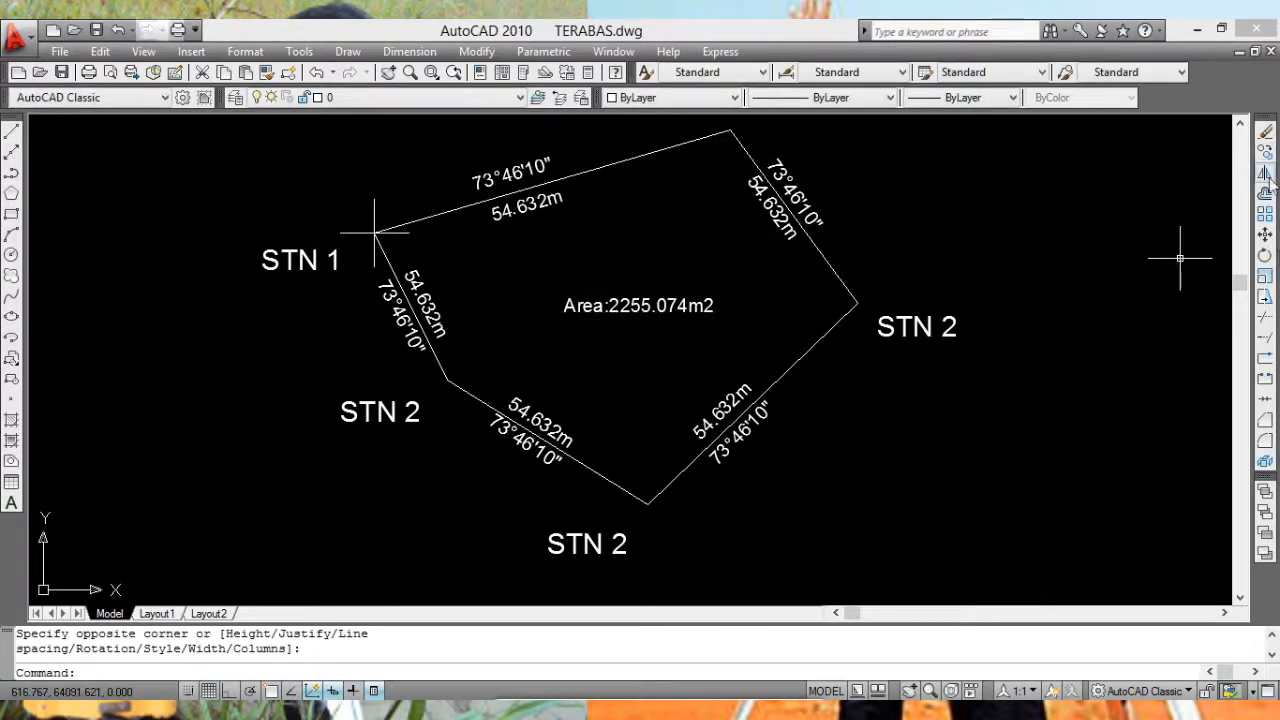
# Step: Move the area text slightly upward inside the traverse
pyautogui.click(1266, 235)
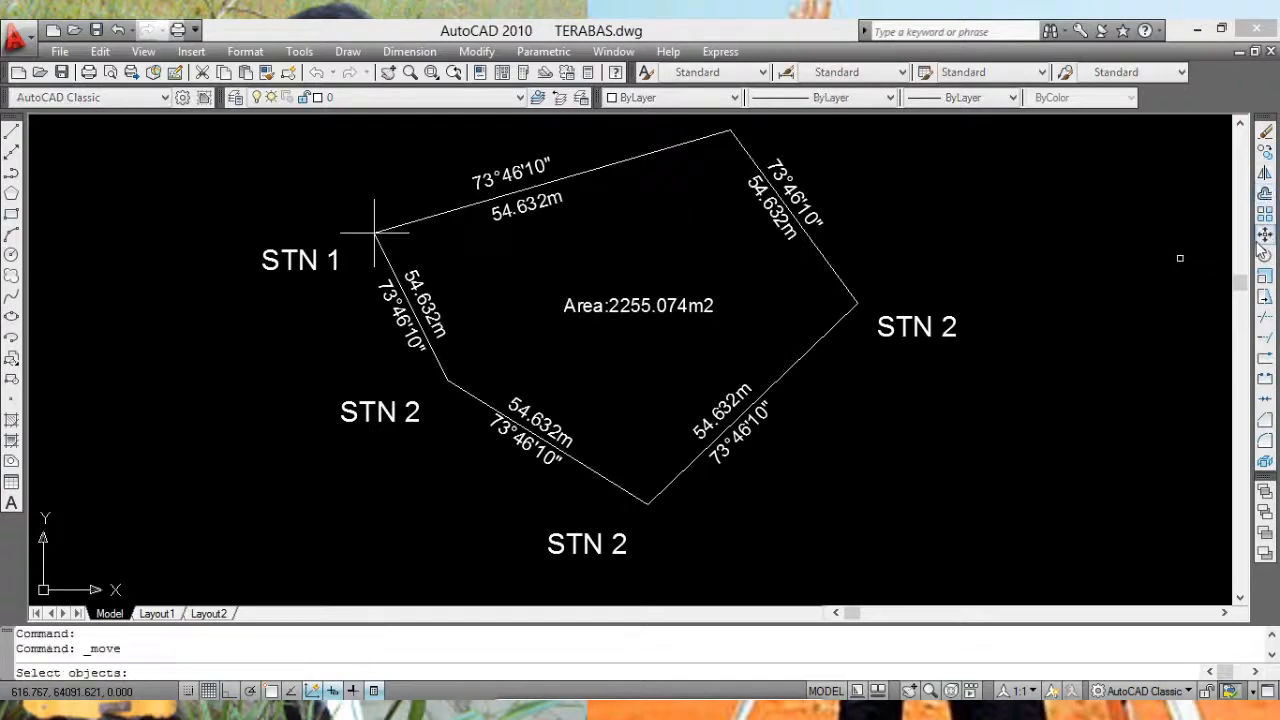
pyautogui.click(690, 305)
pyautogui.press('Return')
pyautogui.click(1078, 255)
pyautogui.click(1077, 246)
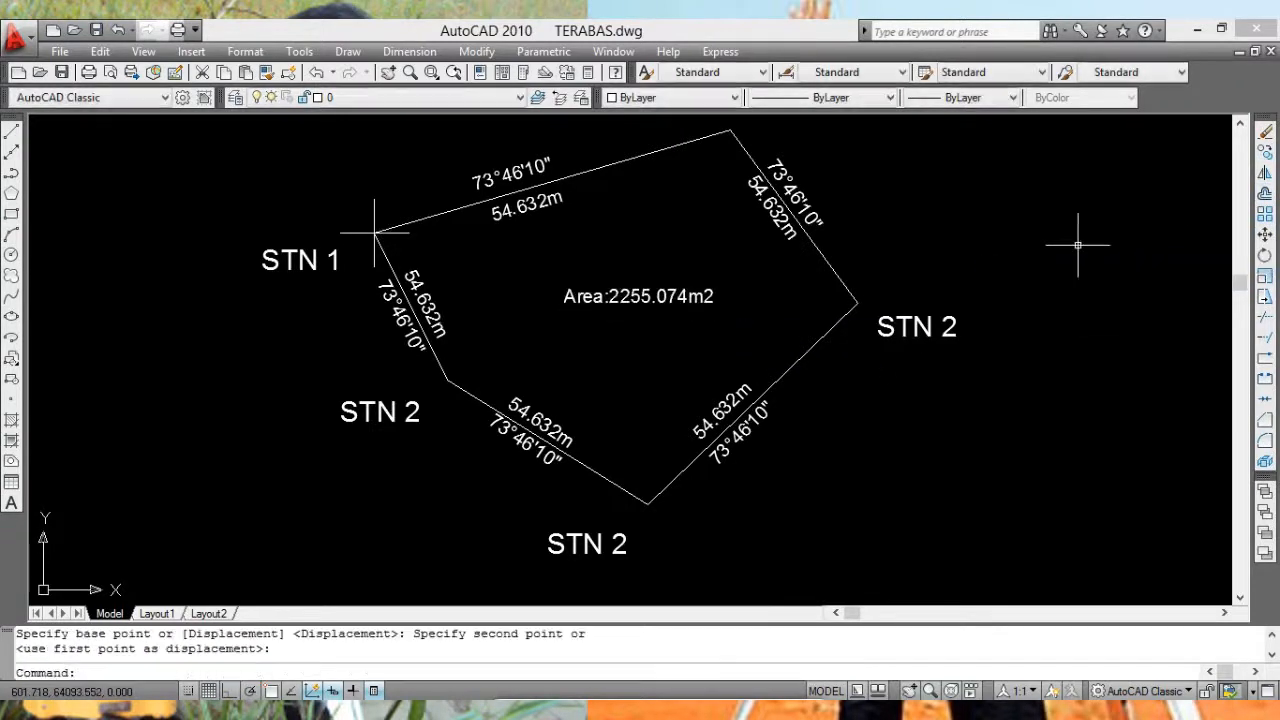
# Step: Edit the area text to read "Area: 2255.074m2" and widen its text frame so it fits on one line
pyautogui.write('ed')
pyautogui.press('Return')
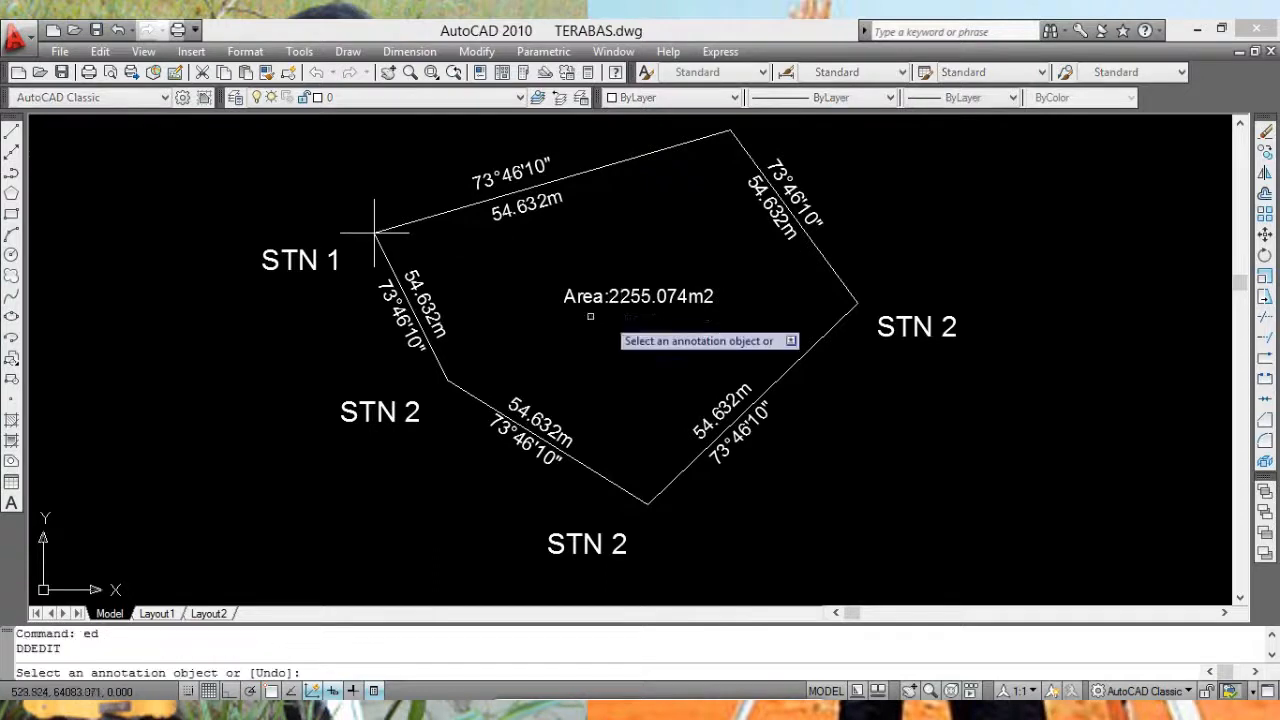
pyautogui.click(625, 300)
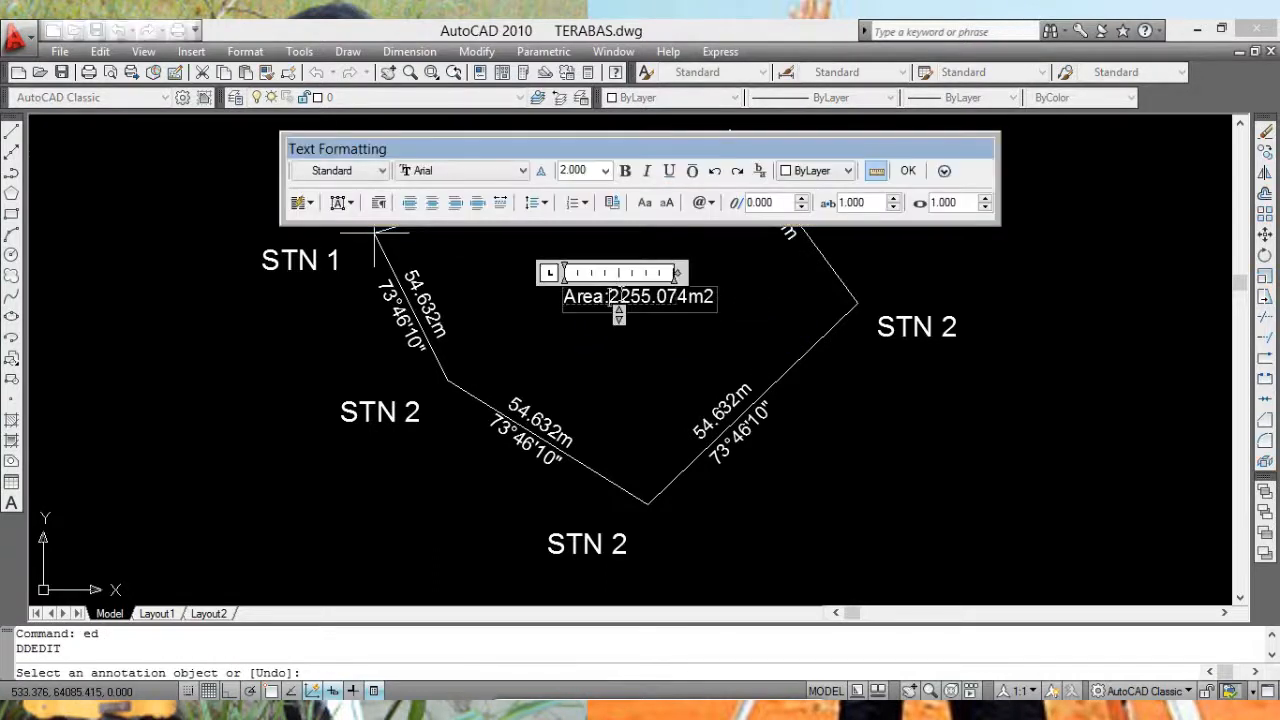
pyautogui.press('BackSpace')
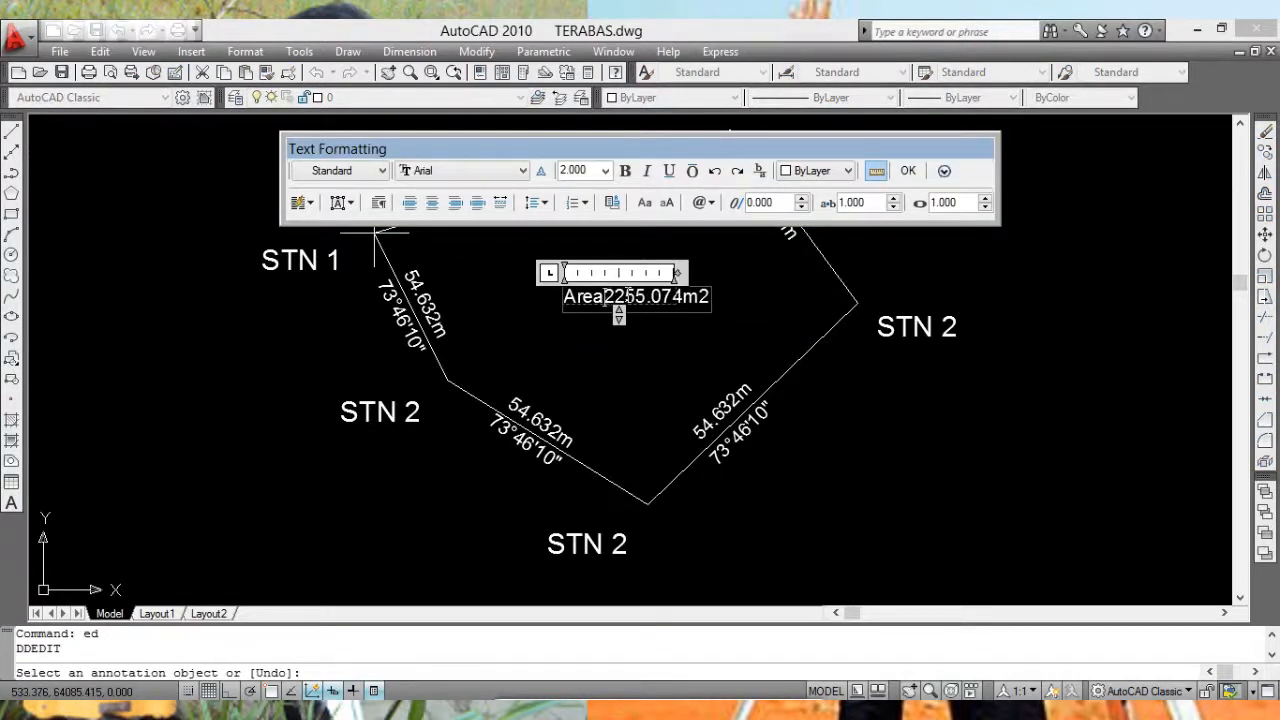
pyautogui.write('=')
pyautogui.press('BackSpace')
pyautogui.write(':')
pyautogui.press('BackSpace')
pyautogui.write(':')
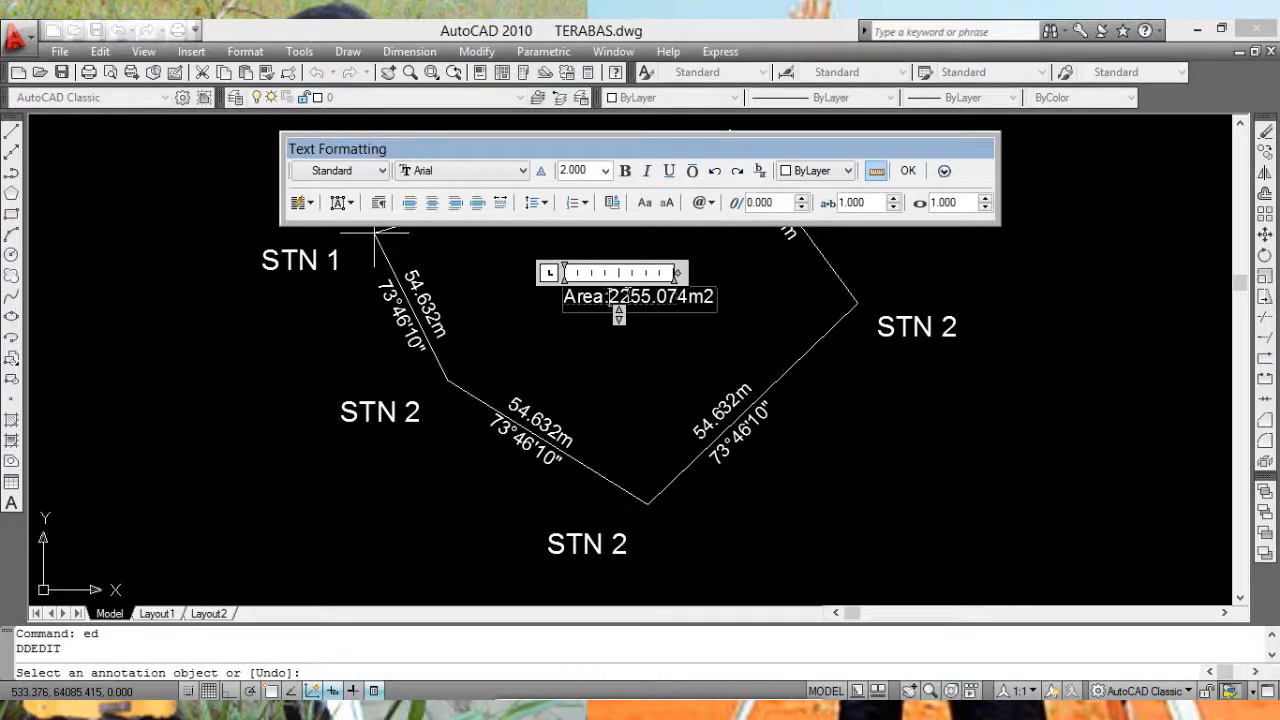
pyautogui.press('Return')
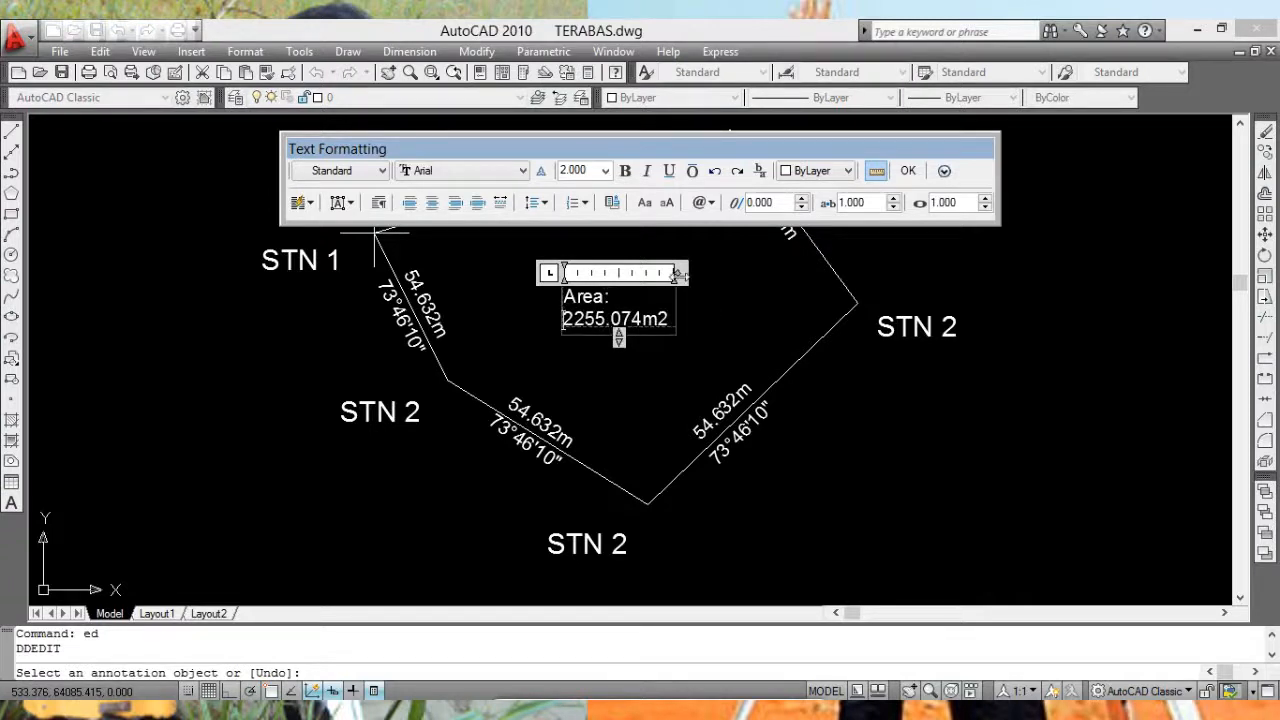
pyautogui.moveTo(678, 273); pyautogui.dragTo(780, 273)
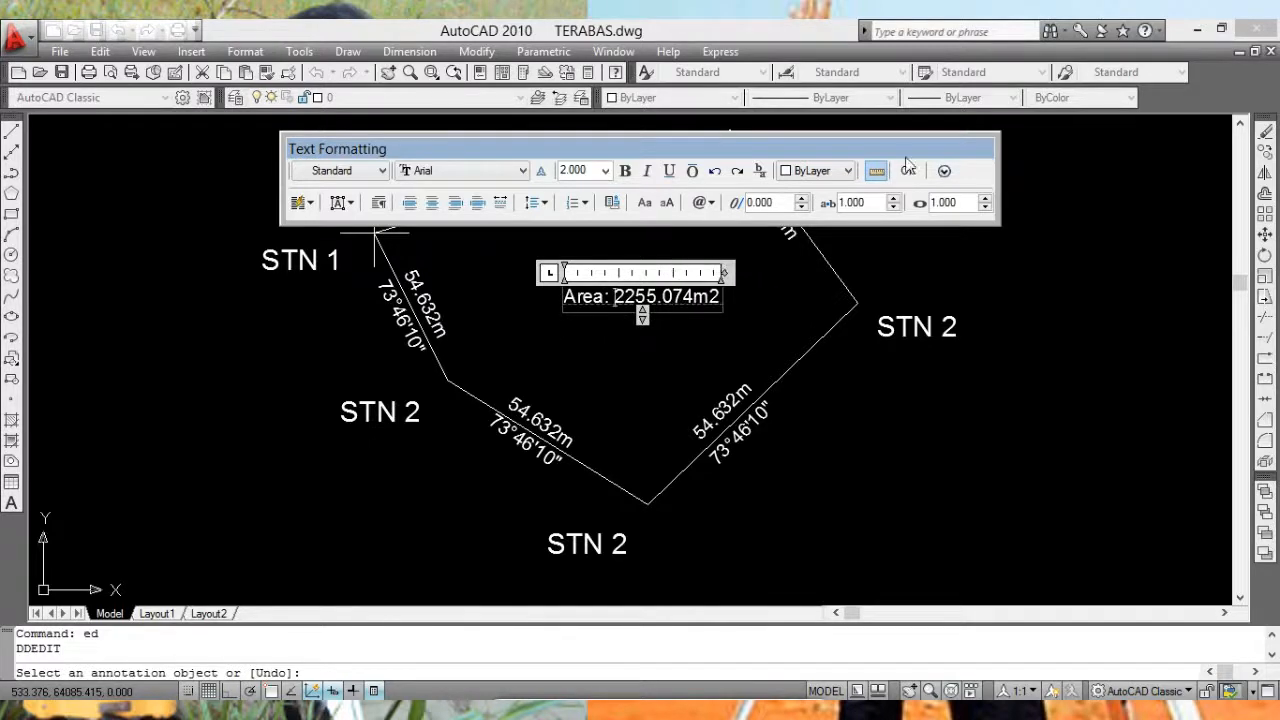
pyautogui.click(908, 171)
# Step: Set the text height of the STN 2 label at the traverse's top vertex to 2.000
pyautogui.moveTo(814, 357); pyautogui.dragTo(851, 421, button='middle')
pyautogui.scroll(-3, 831, 323)
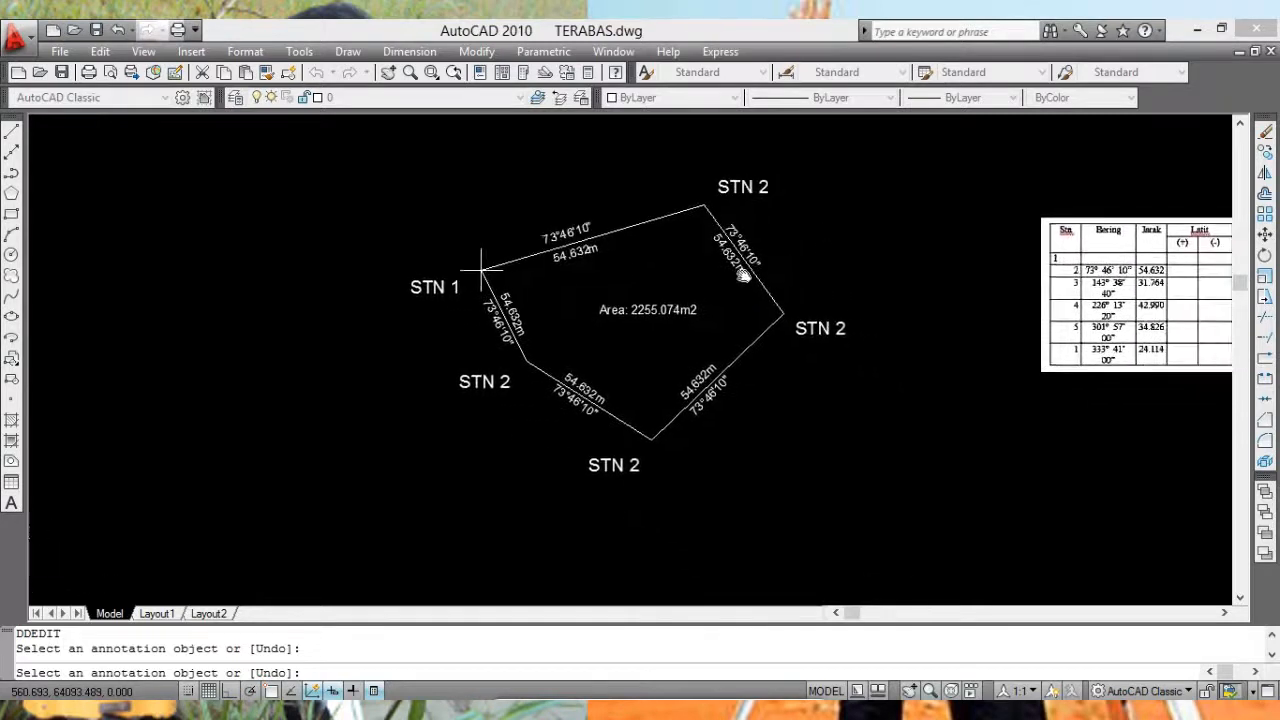
pyautogui.scroll(2, 685, 310)
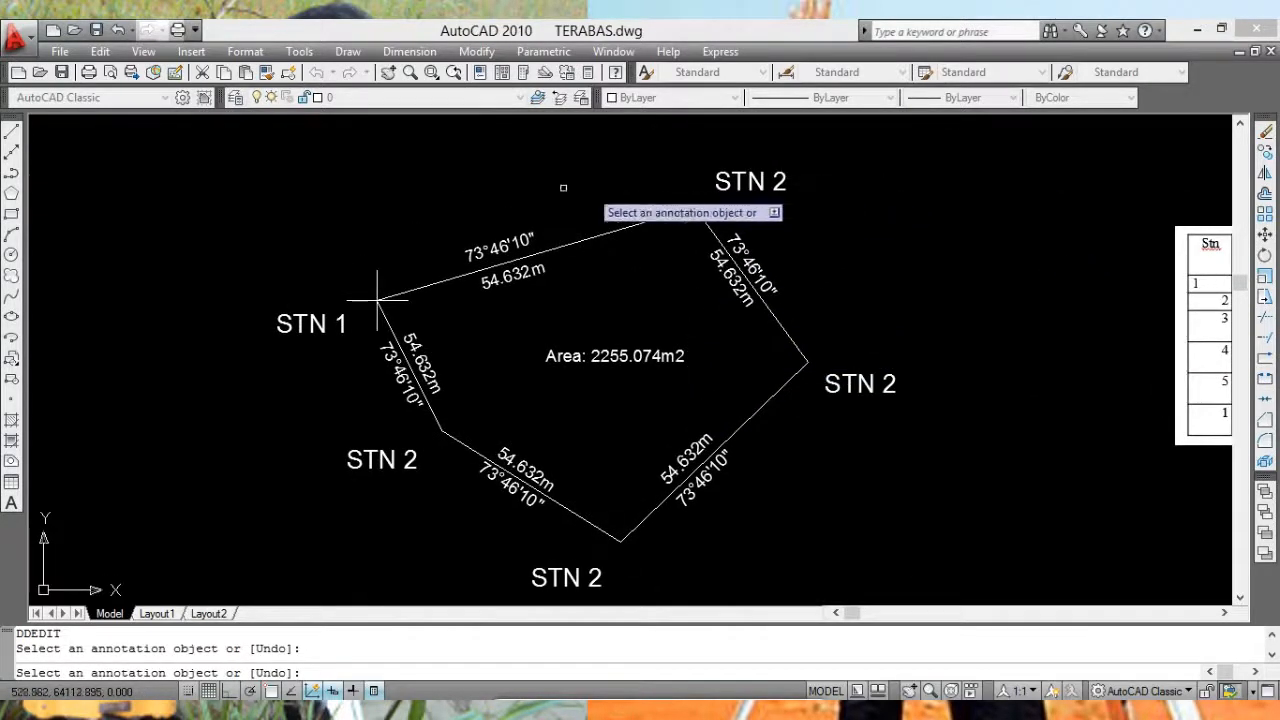
pyautogui.click(748, 185)
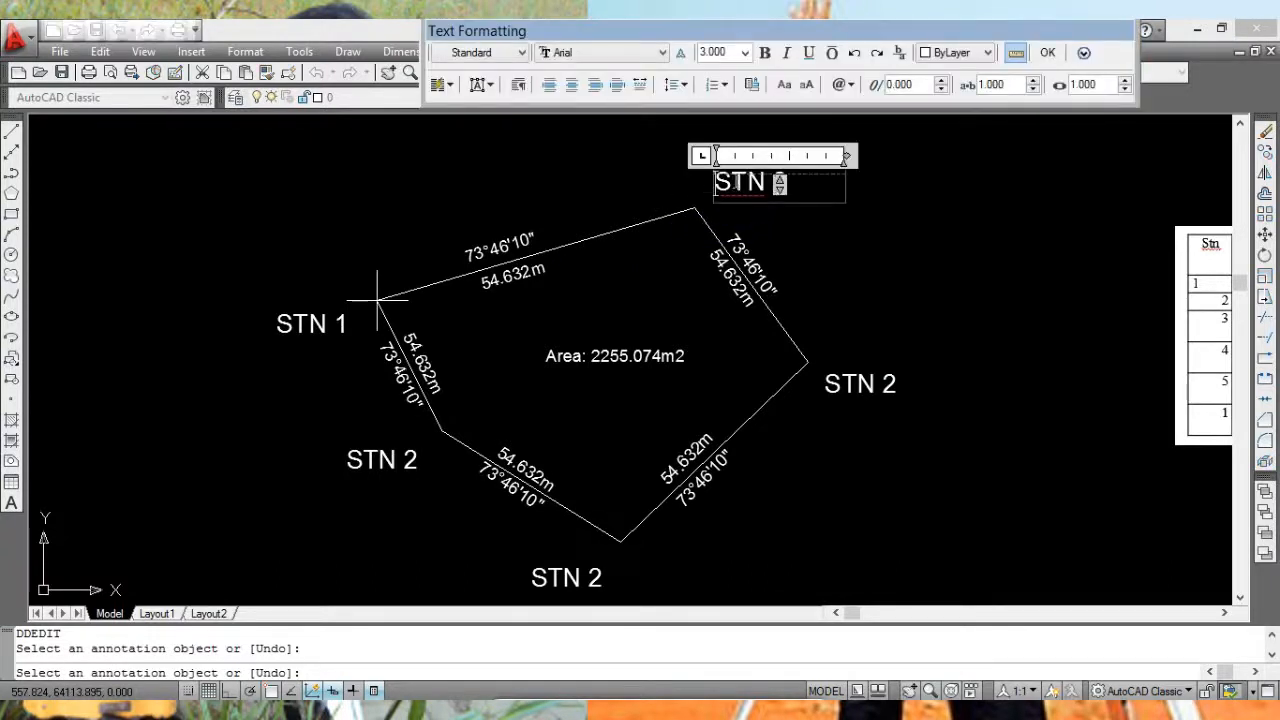
pyautogui.moveTo(714, 183); pyautogui.dragTo(793, 187)
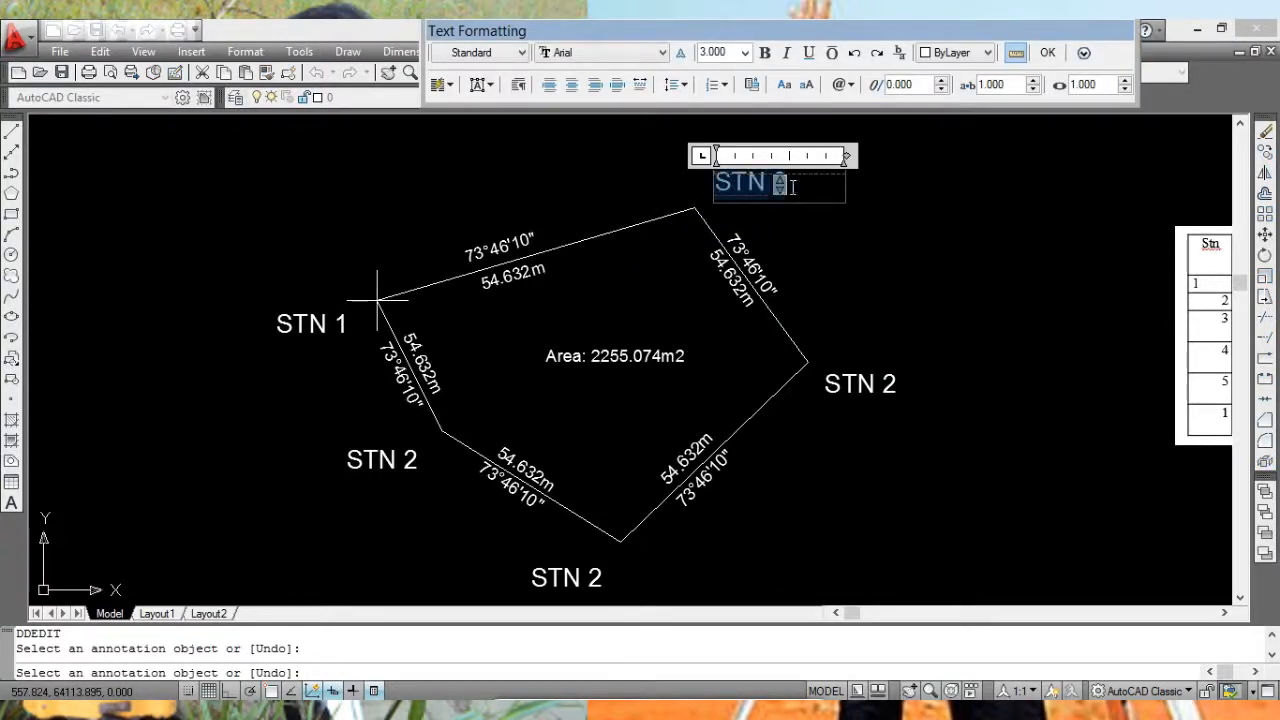
pyautogui.click(745, 53)
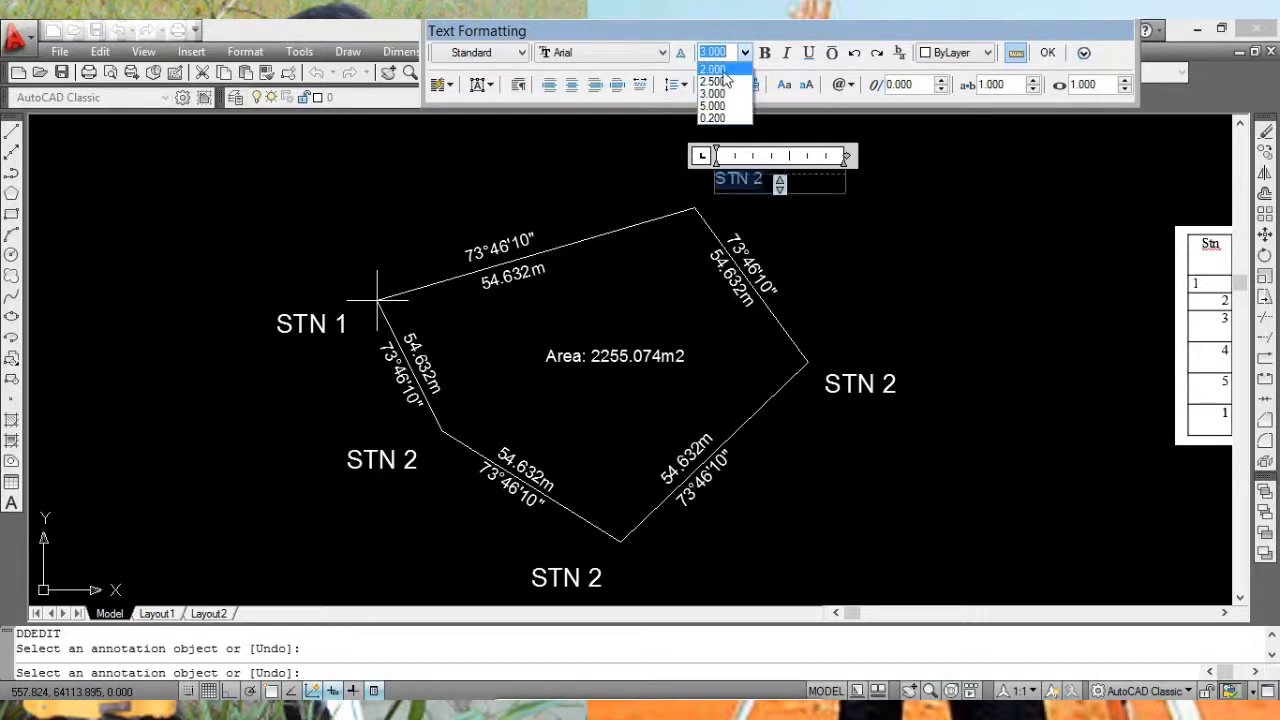
pyautogui.click(715, 69)
pyautogui.click(1047, 55)
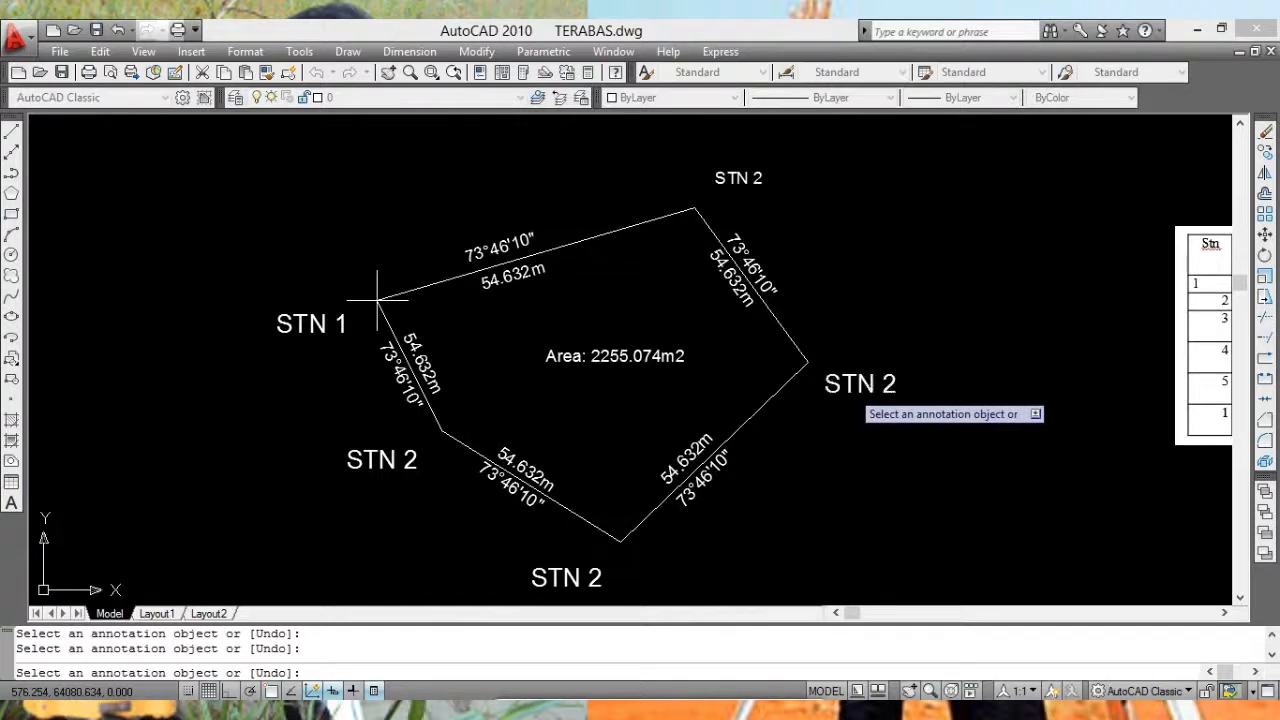
# Step: Set the text height of the STN 2 label at the traverse's right vertex to 2.000
pyautogui.click(858, 388)
pyautogui.hotkey('ctrl', 'a')
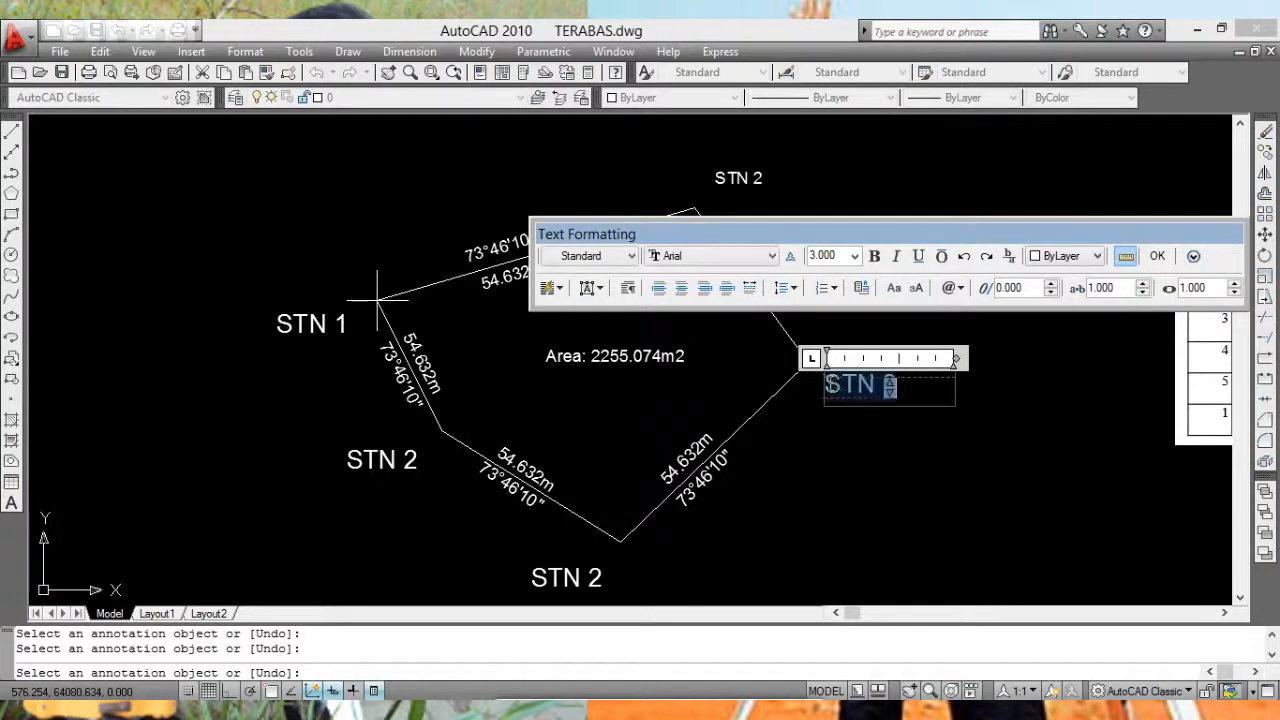
pyautogui.click(854, 257)
pyautogui.click(825, 276)
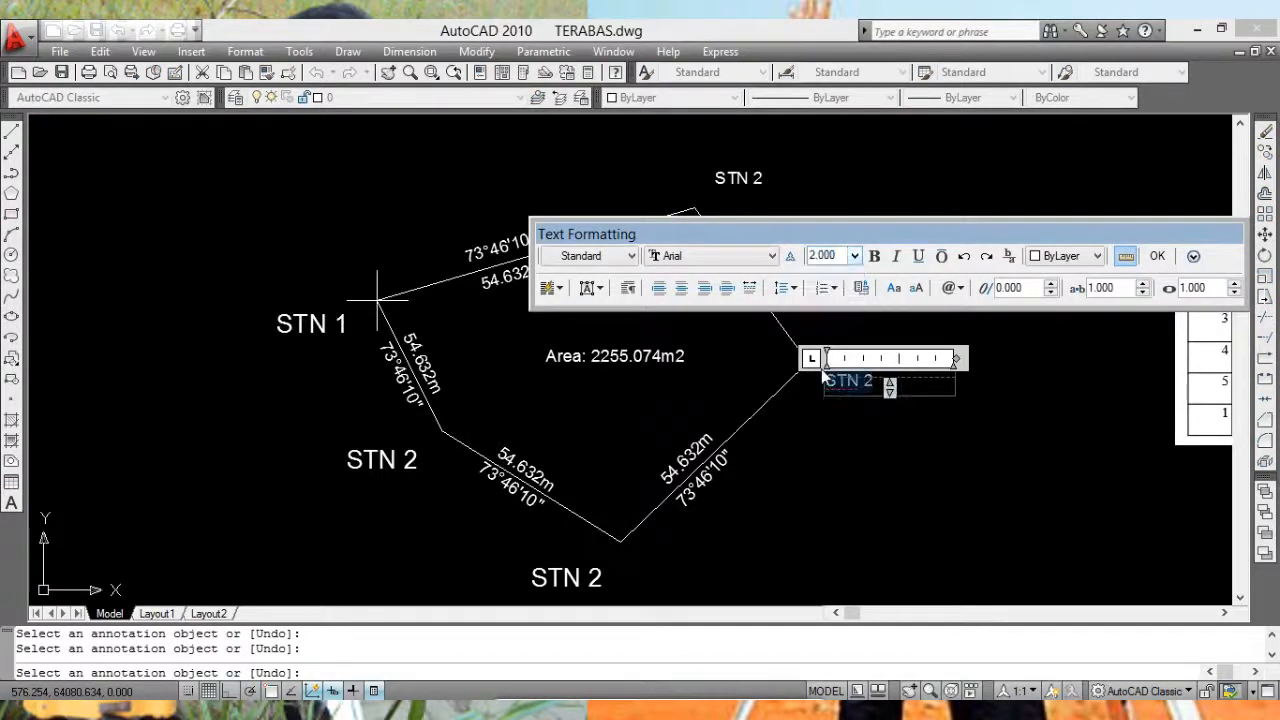
pyautogui.click(1160, 256)
# Step: Set the text height of the STN 2 label at the traverse's bottom vertex to 2.000
pyautogui.moveTo(925, 425); pyautogui.dragTo(974, 266, button='middle')
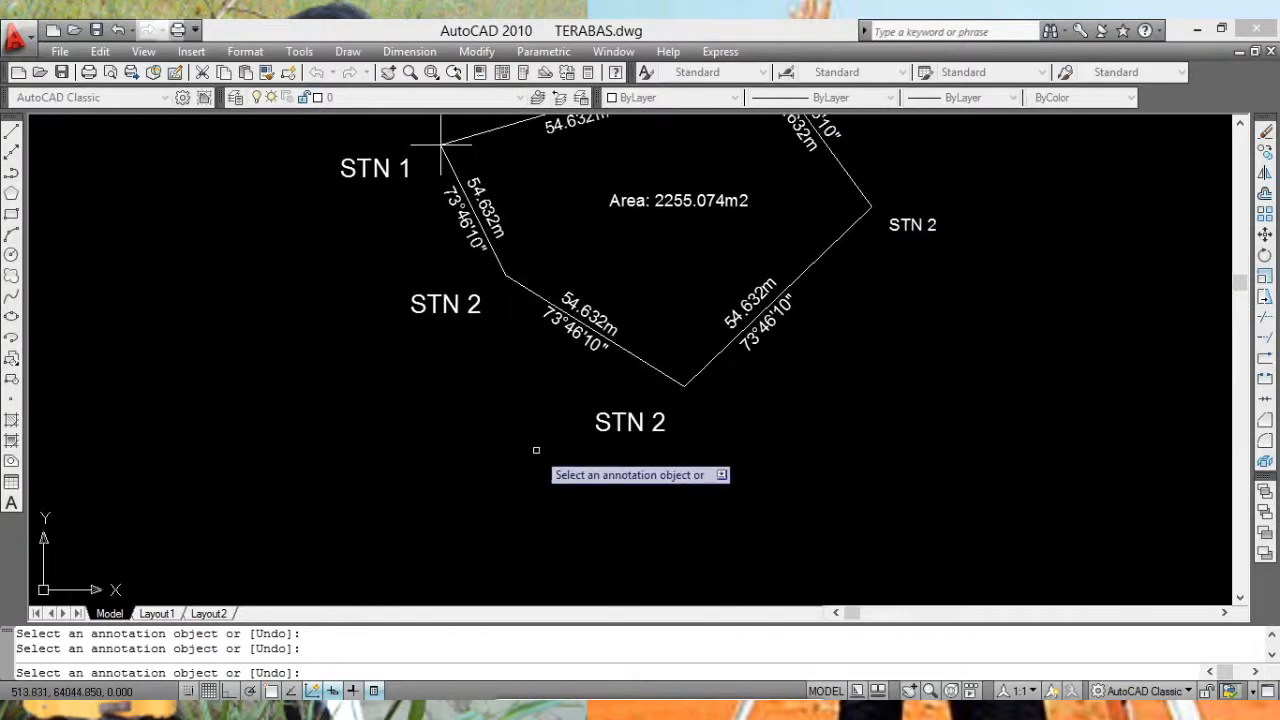
pyautogui.click(632, 423)
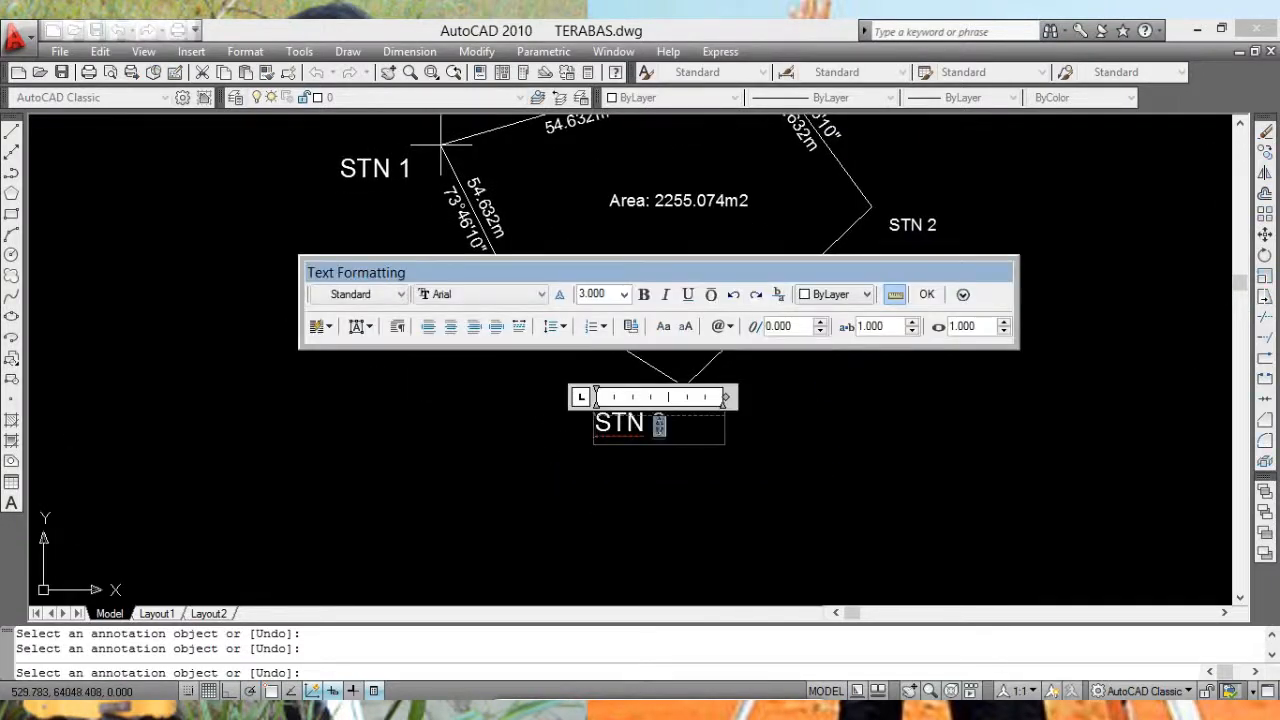
pyautogui.hotkey('ctrl', 'a')
pyautogui.click(624, 294)
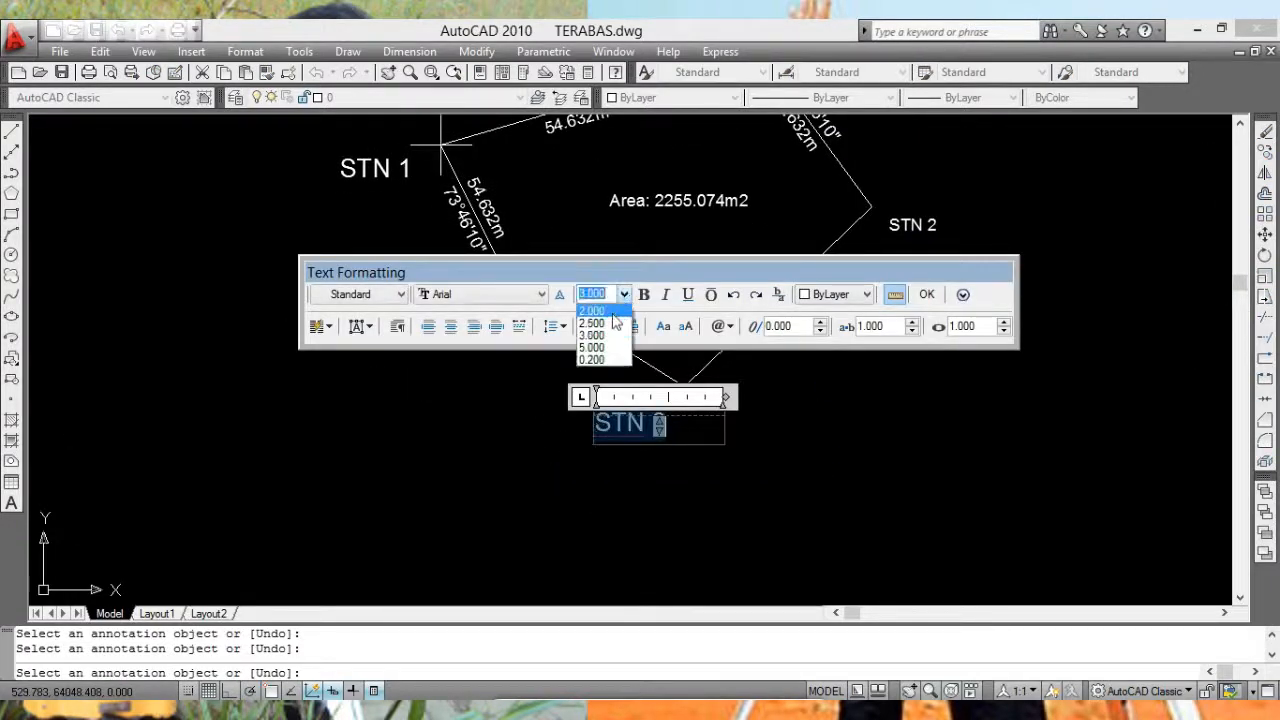
pyautogui.click(605, 322)
pyautogui.click(927, 294)
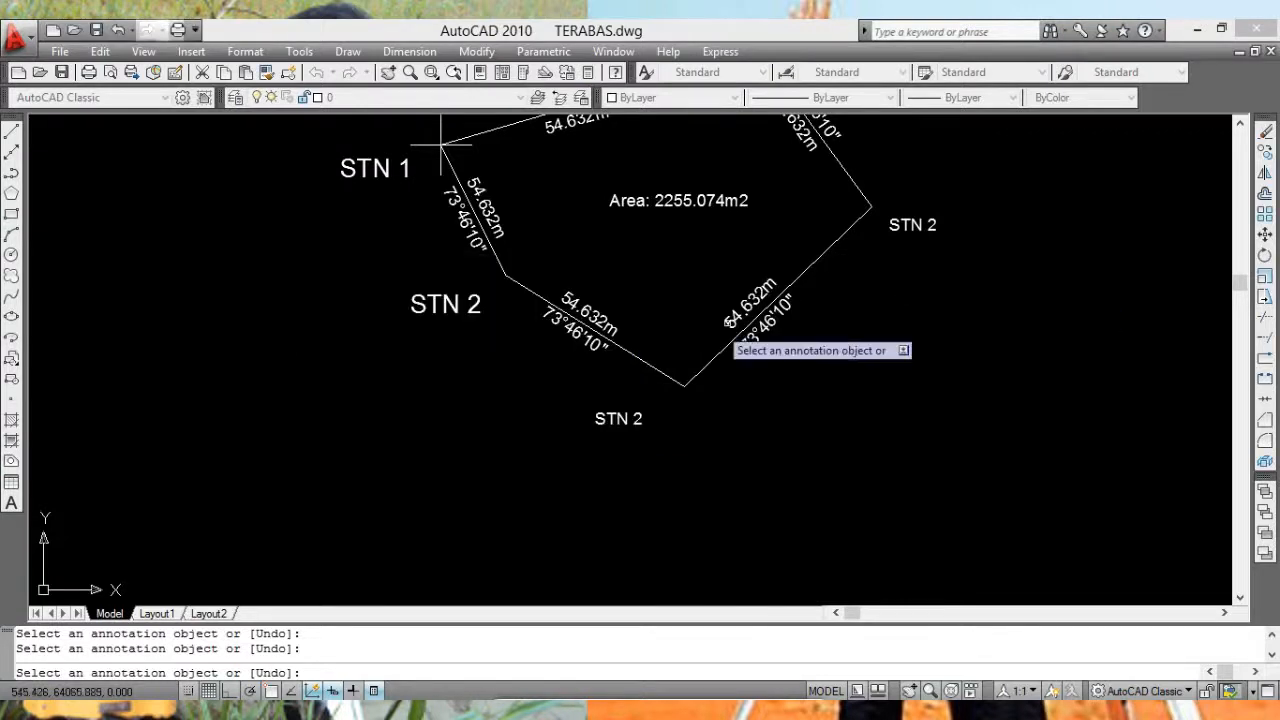
# Step: Set the text height of the STN 2 label at the traverse's lower-left vertex to 2.000
pyautogui.click(470, 305)
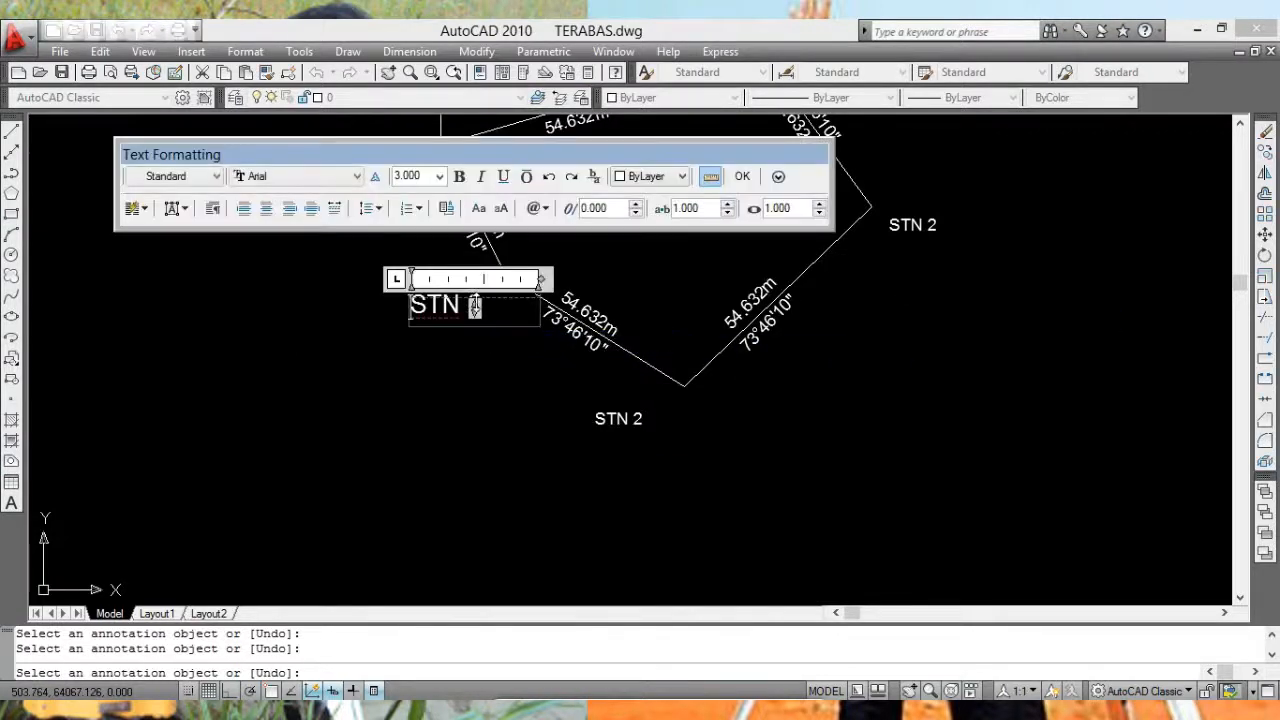
pyautogui.click(438, 177)
pyautogui.click(420, 200)
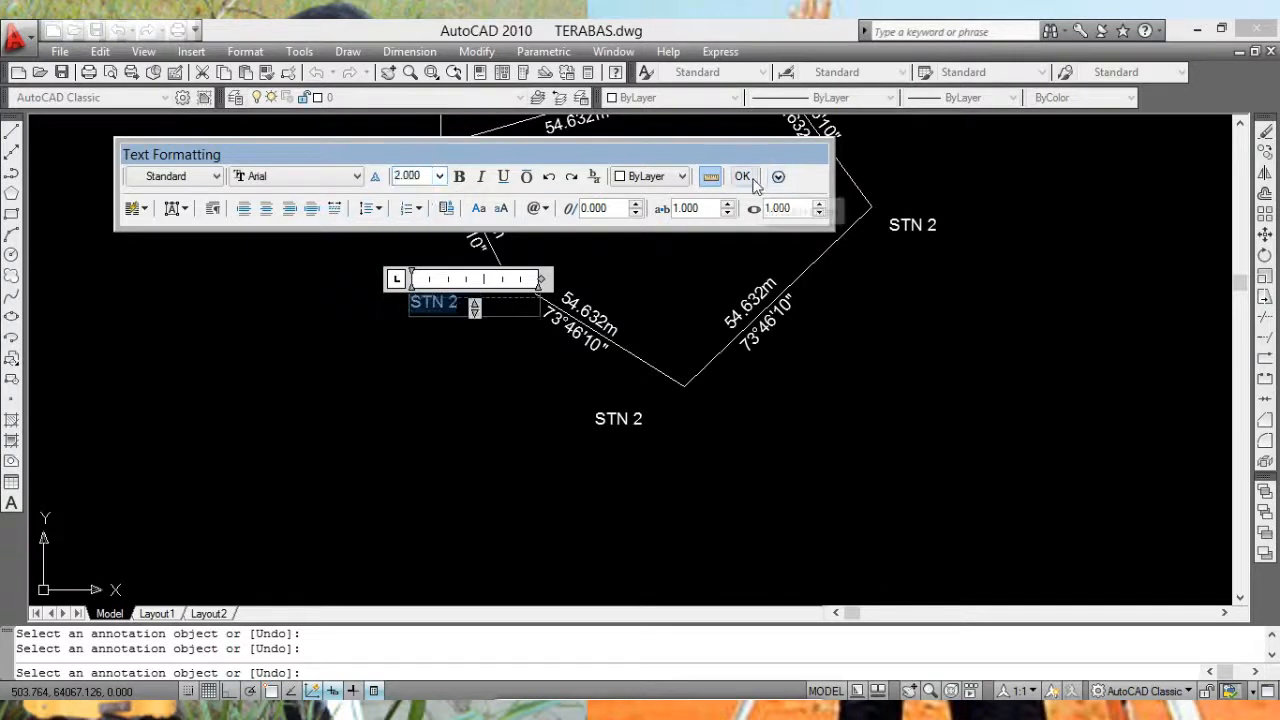
pyautogui.click(742, 177)
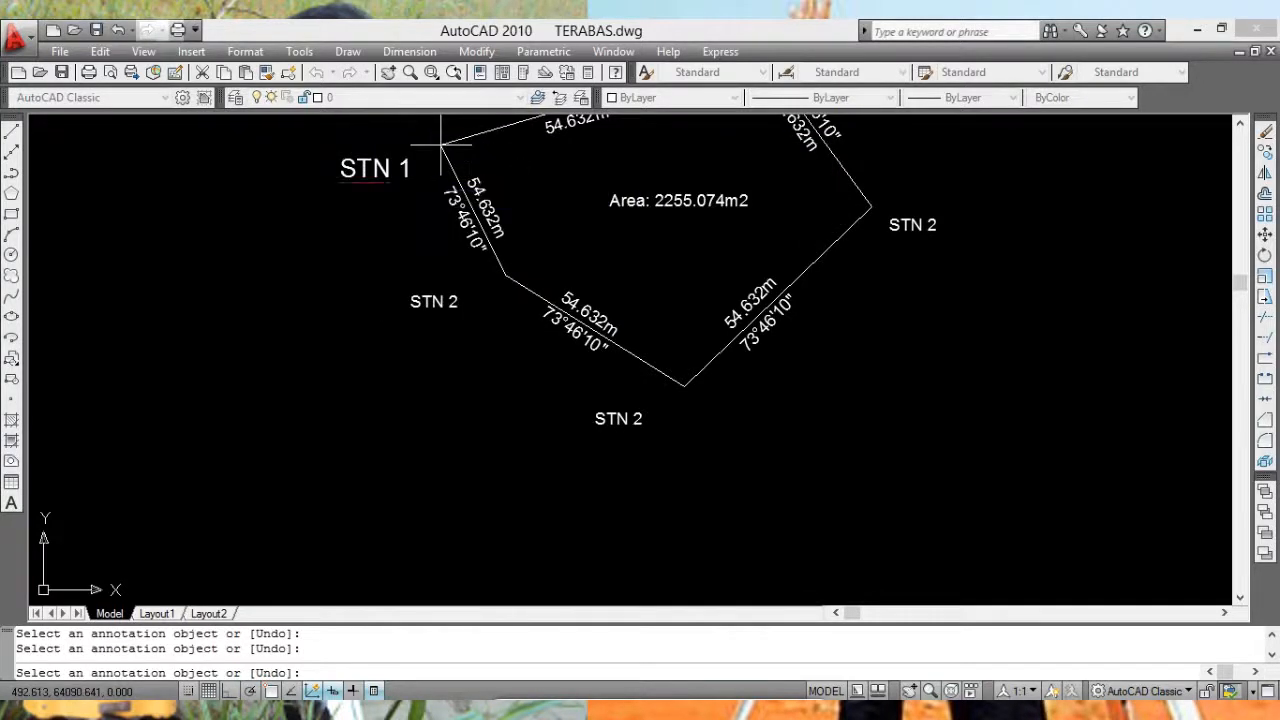
# Step: Set the text height of the STN 1 label to 2.000
pyautogui.click(375, 168)
pyautogui.click(370, 51)
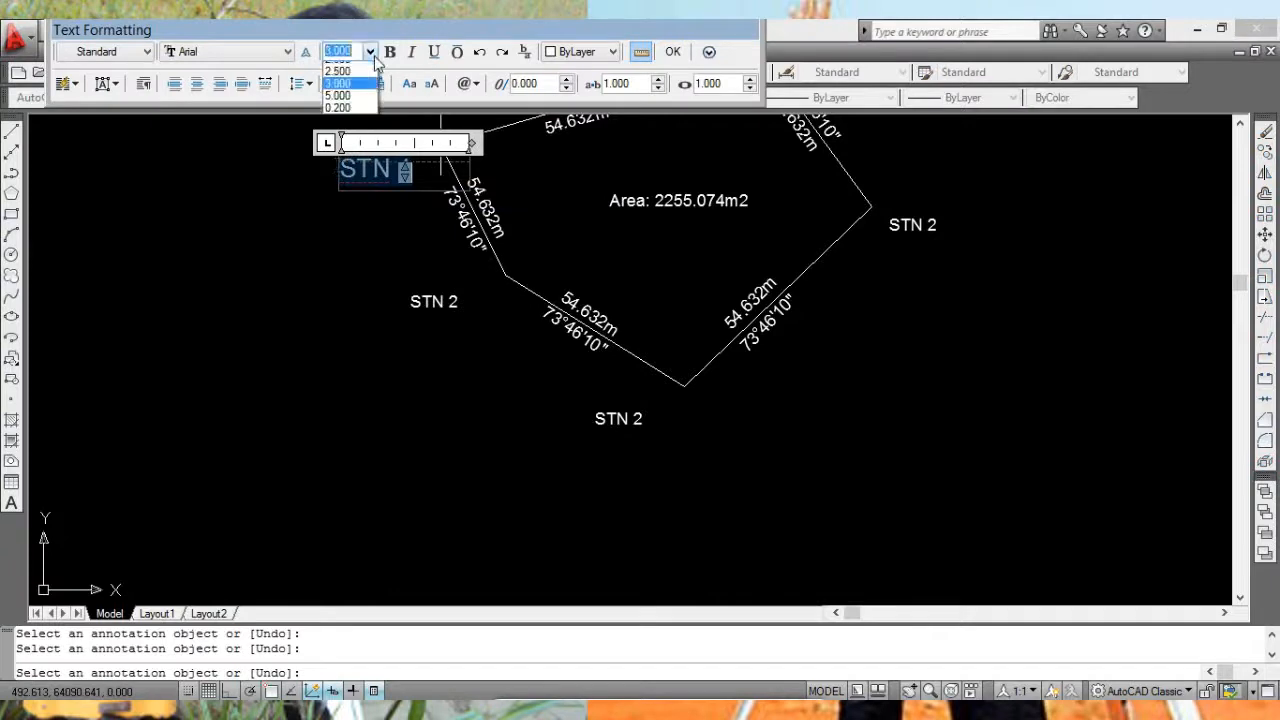
pyautogui.click(348, 72)
pyautogui.click(671, 55)
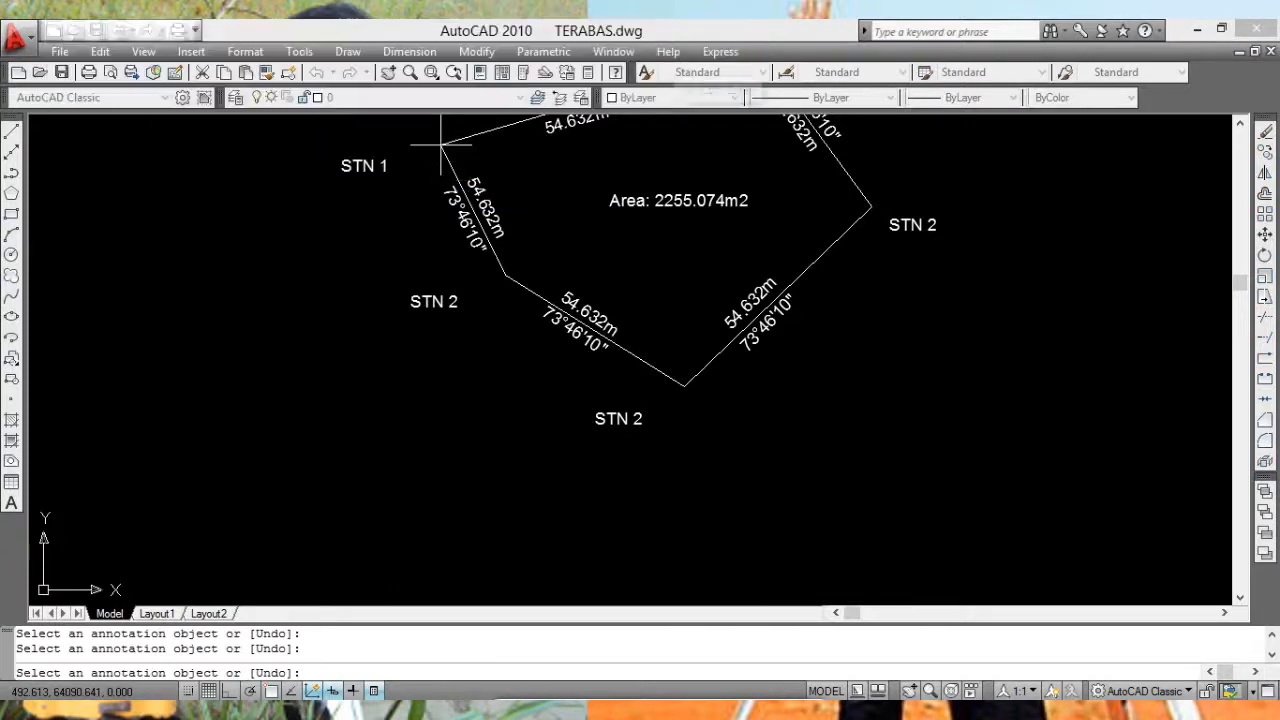
# Step: Move the STN 2 label at the traverse's top vertex closer, so it sits just above the vertex
pyautogui.moveTo(730, 199); pyautogui.dragTo(685, 351, button='middle')
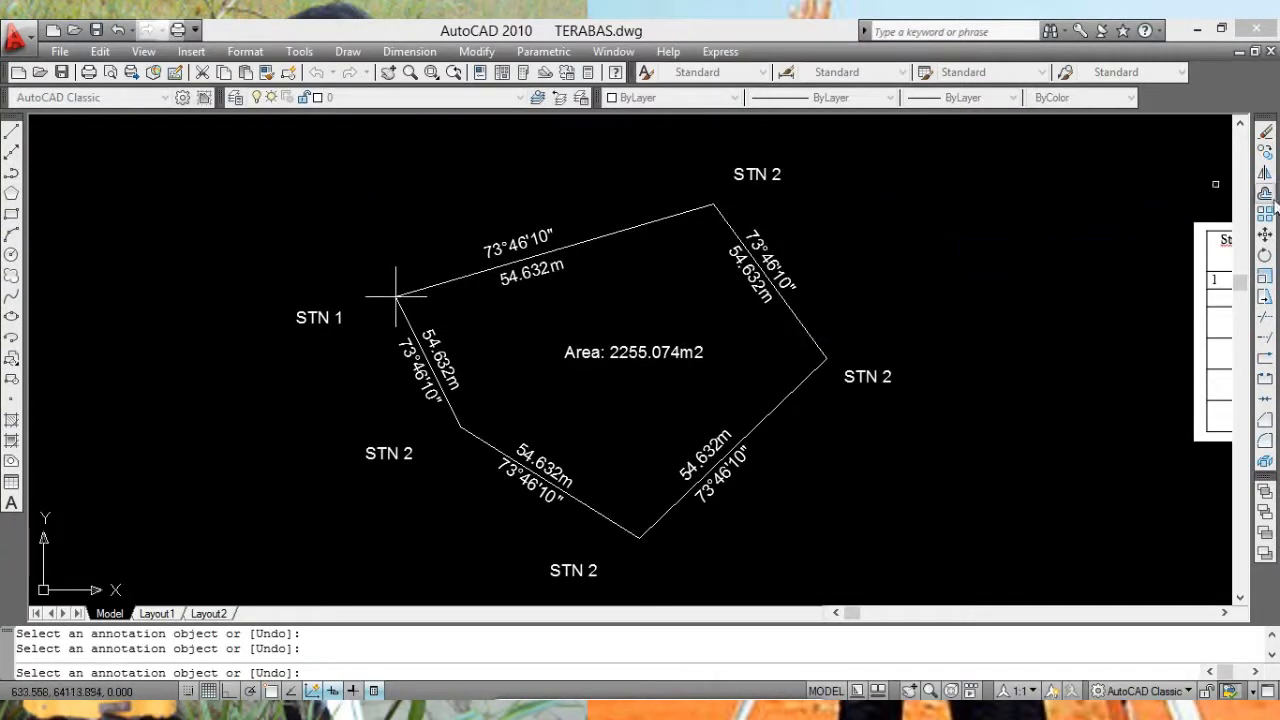
pyautogui.click(1265, 238)
pyautogui.click(760, 175)
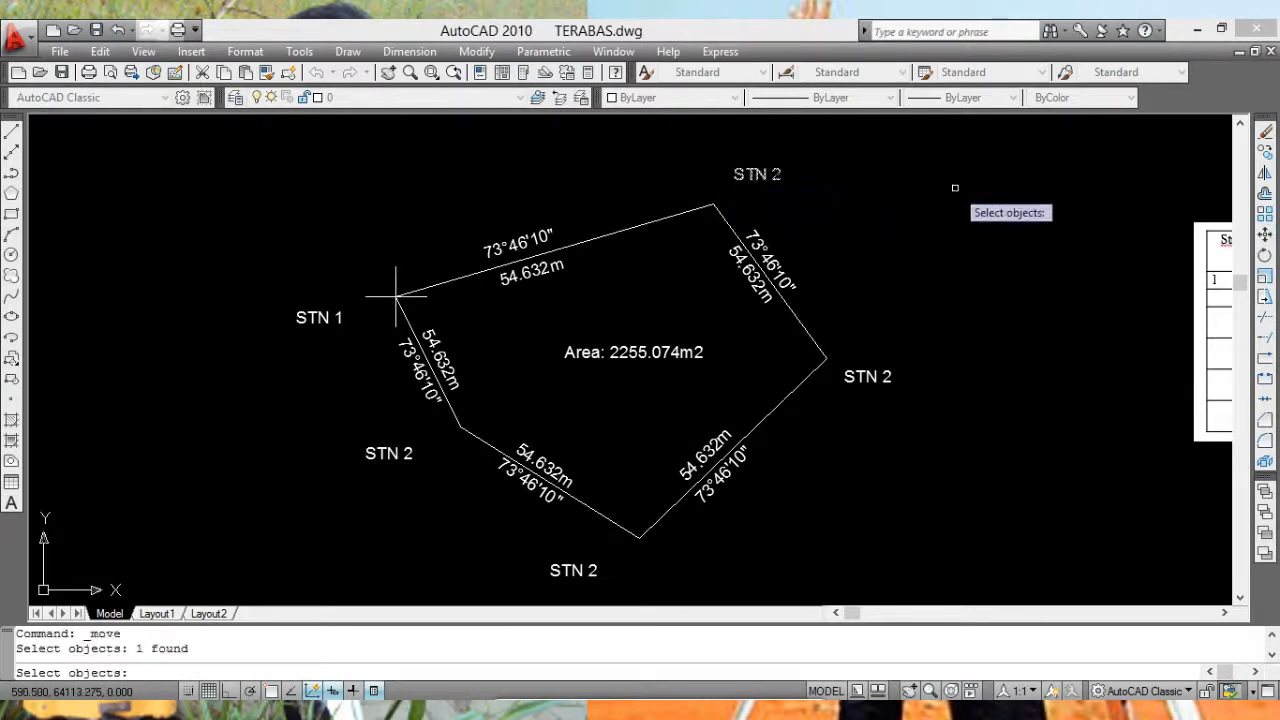
pyautogui.press('Return')
pyautogui.click(951, 189)
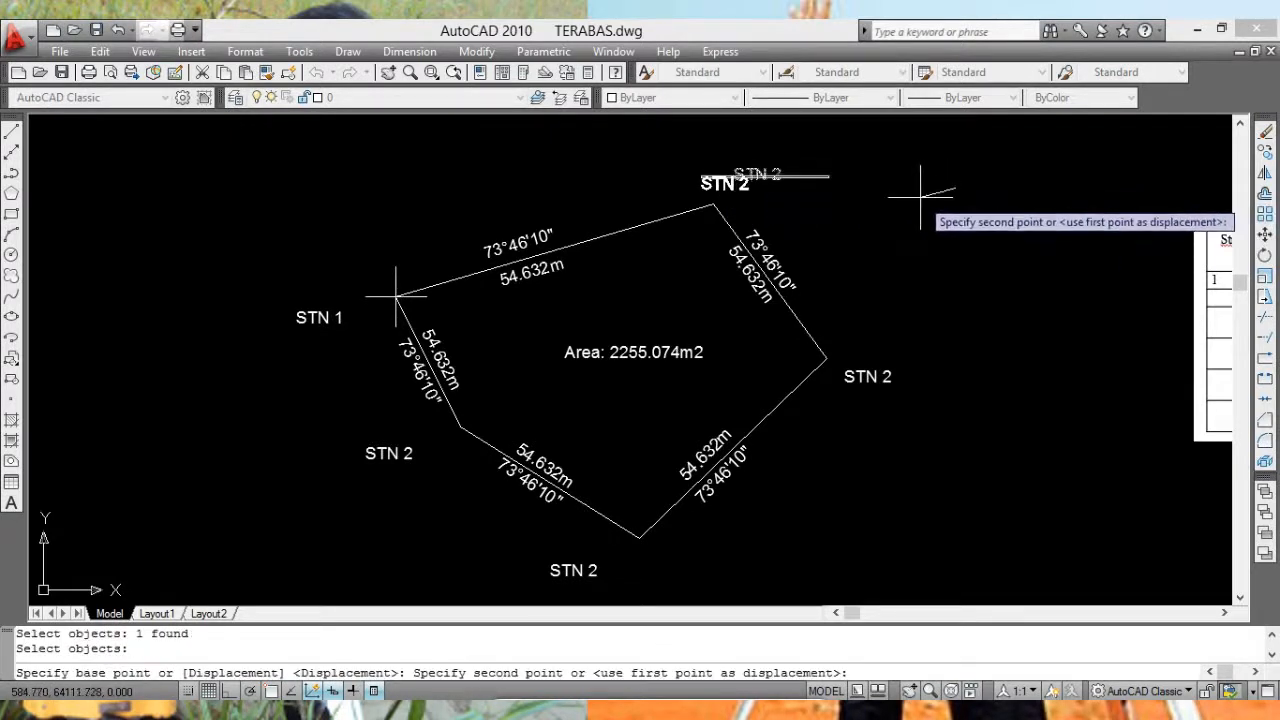
pyautogui.click(922, 197)
# Step: Move the STN 2 label at the traverse's right vertex up so it sits level with the vertex
pyautogui.press('Return')
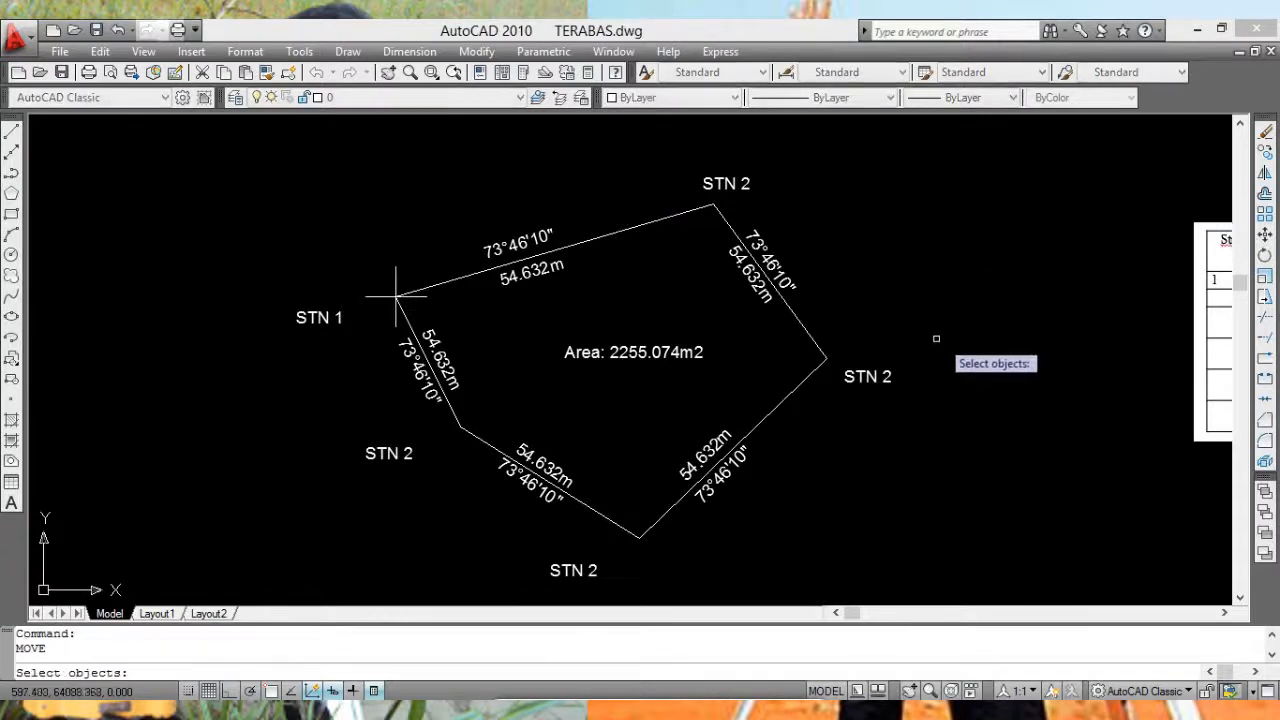
pyautogui.click(888, 376)
pyautogui.click(943, 351)
pyautogui.click(945, 352)
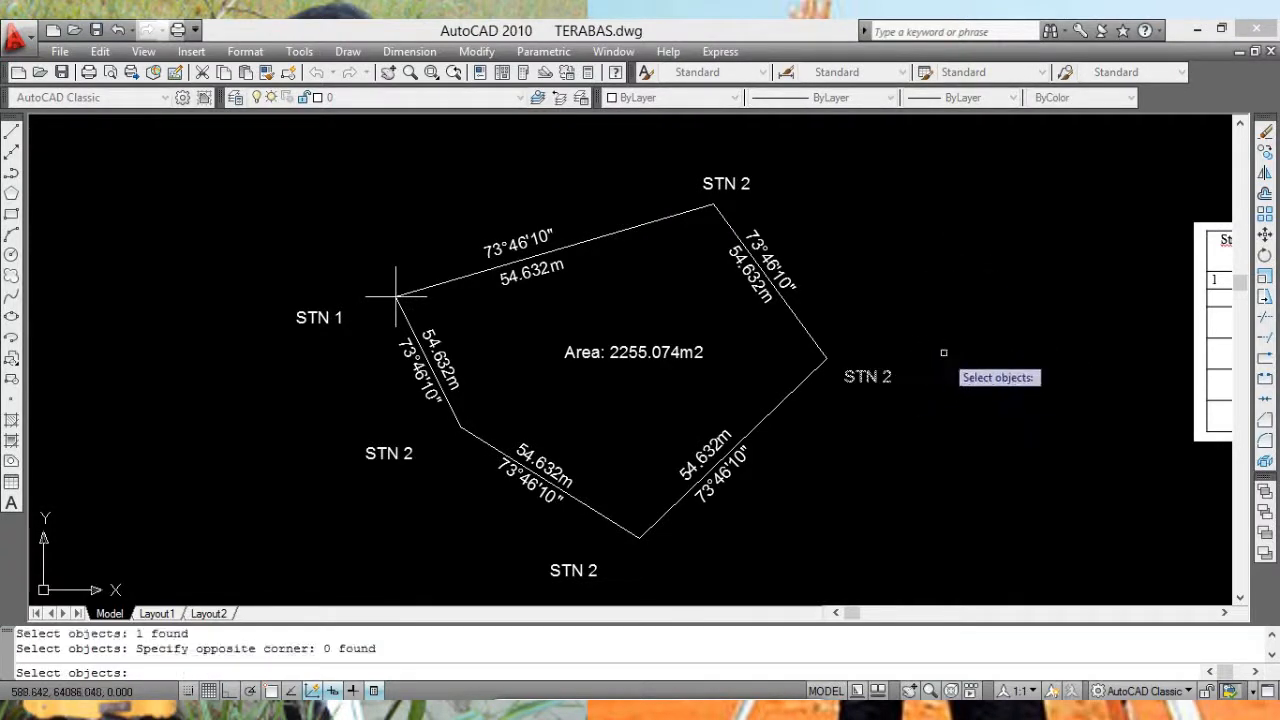
pyautogui.press('Return')
pyautogui.click(922, 338)
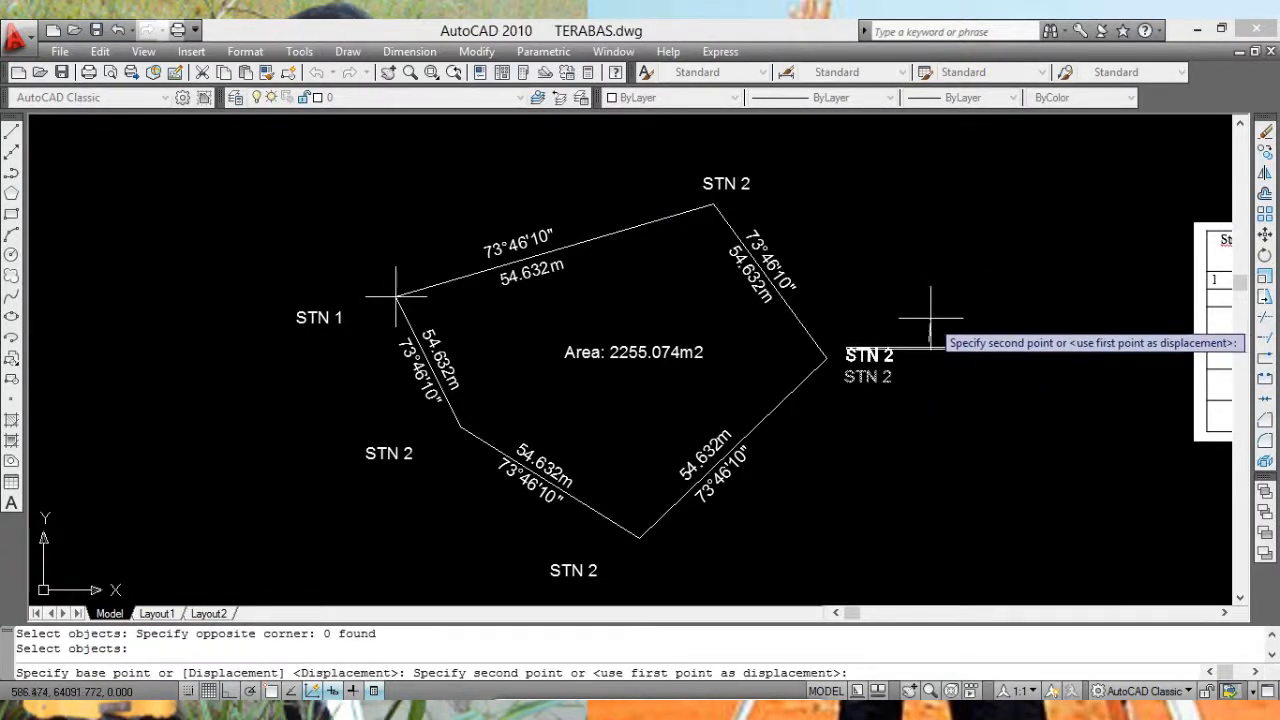
pyautogui.click(925, 320)
# Step: Move the STN 2 label at the traverse's bottom vertex so it sits directly beneath the vertex
pyautogui.press('Return')
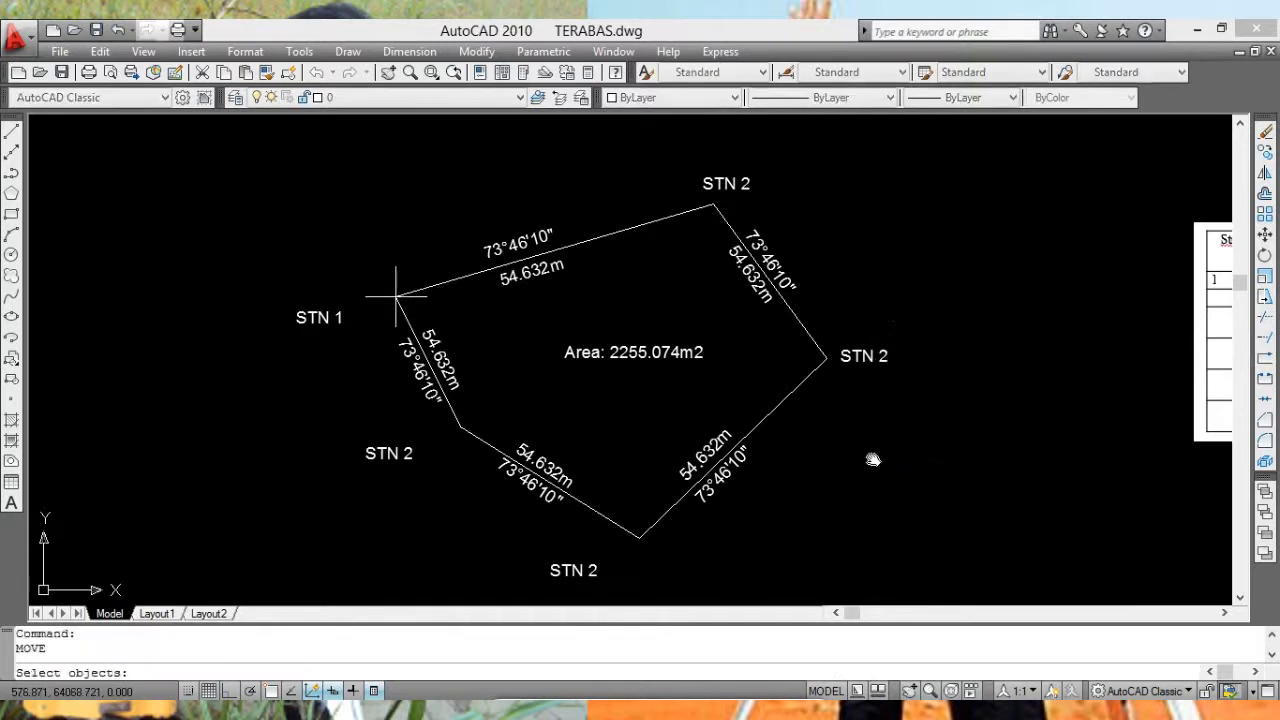
pyautogui.moveTo(658, 547); pyautogui.dragTo(742, 408, button='middle')
pyautogui.click(666, 432)
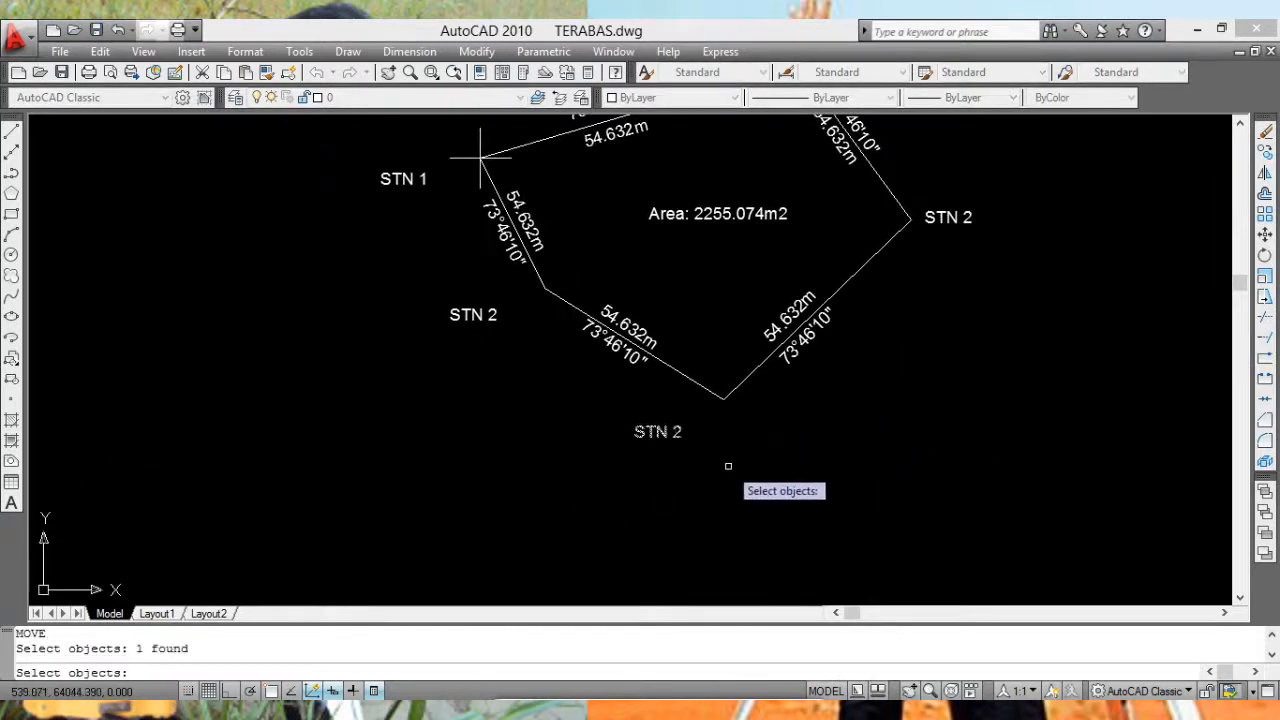
pyautogui.press('Return')
pyautogui.click(726, 464)
pyautogui.click(770, 448)
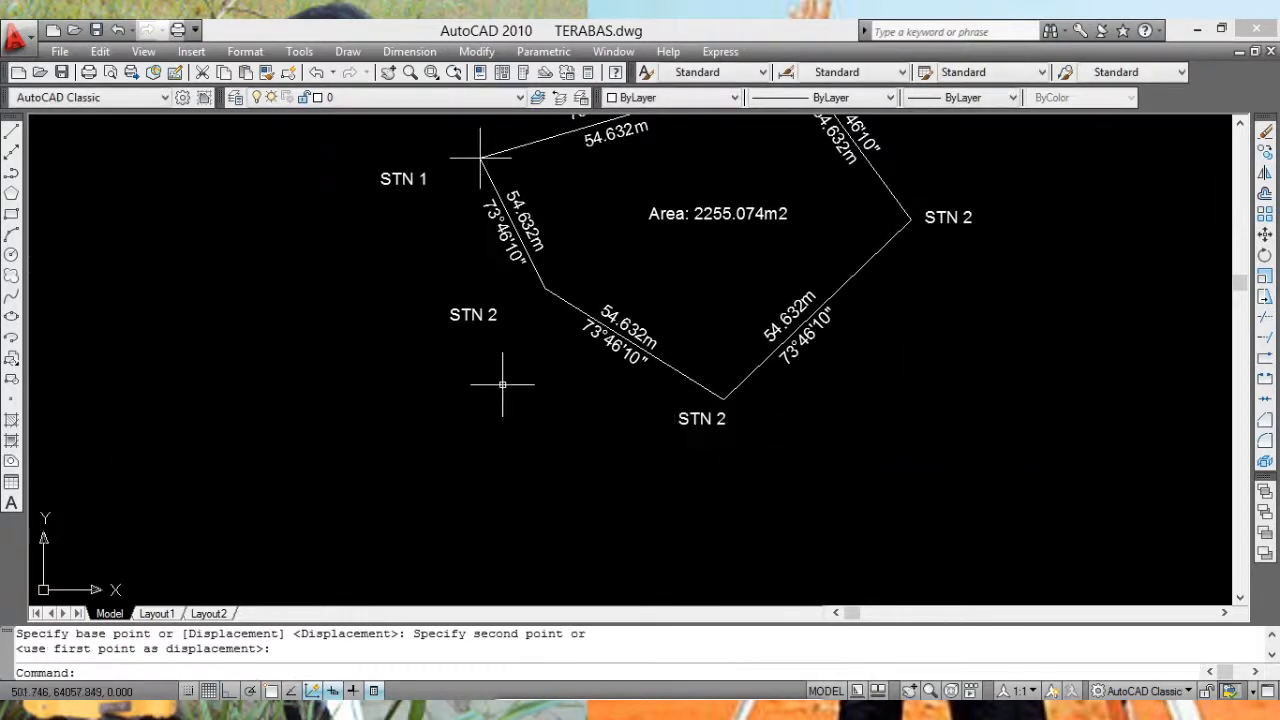
# Step: Move the STN 2 label at the traverse's lower-left vertex closer to its vertex
pyautogui.press('Return')
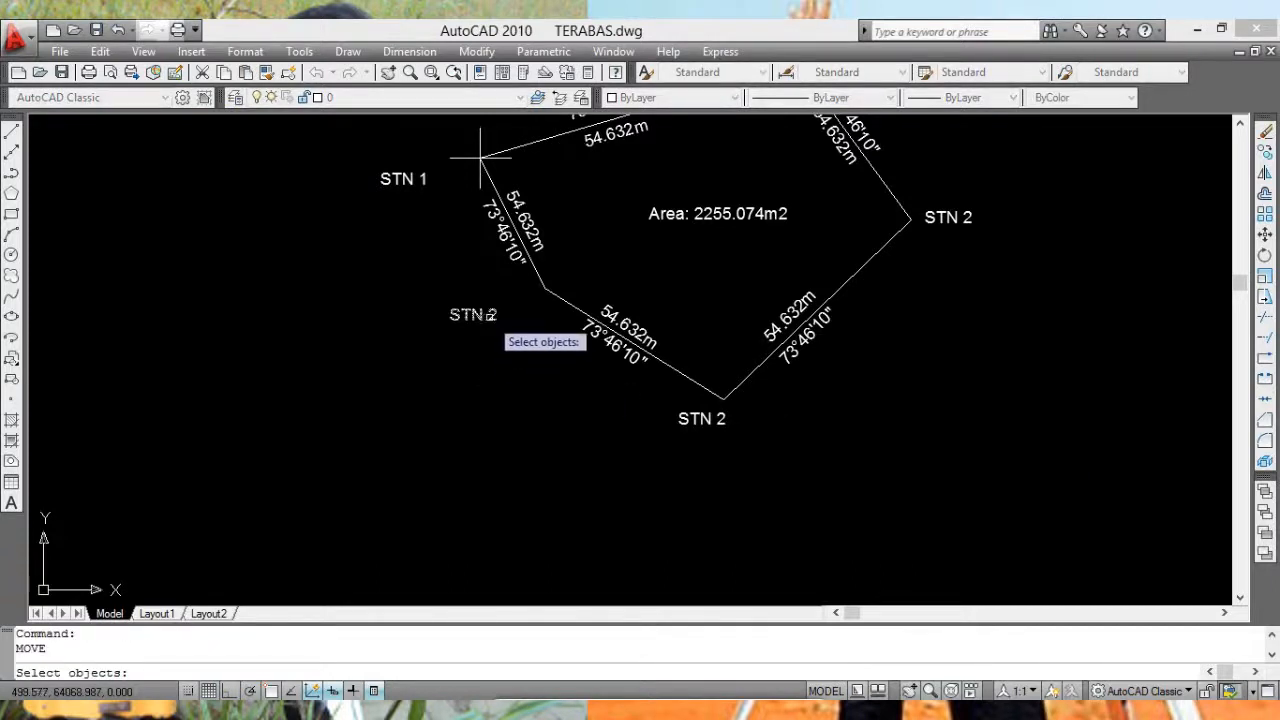
pyautogui.click(495, 316)
pyautogui.press('Return')
pyautogui.click(485, 360)
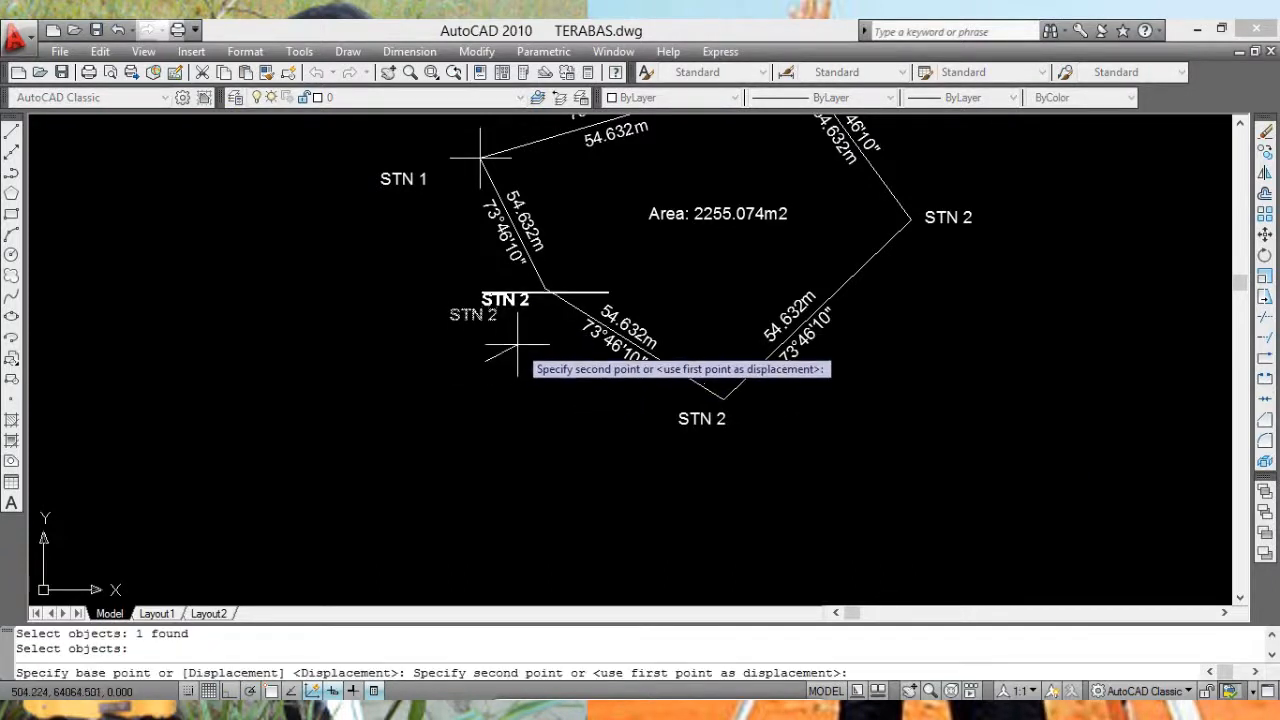
pyautogui.click(517, 345)
# Step: Edit the station label at the traverse's right vertex to read STN 3
pyautogui.moveTo(663, 269); pyautogui.dragTo(603, 403, button='middle')
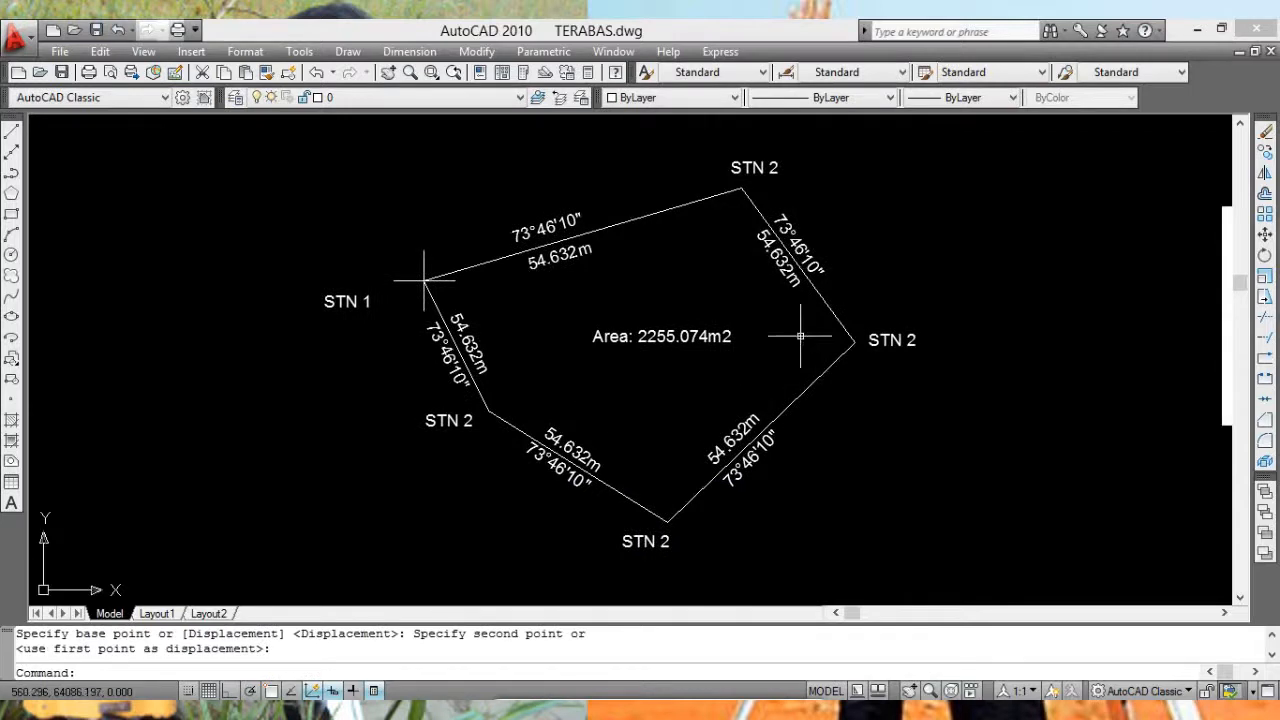
pyautogui.moveTo(808, 331)
pyautogui.mouseDown(button='middle')
pyautogui.moveTo(779, 318)
pyautogui.moveTo(808, 327)
pyautogui.mouseUp(button='middle')
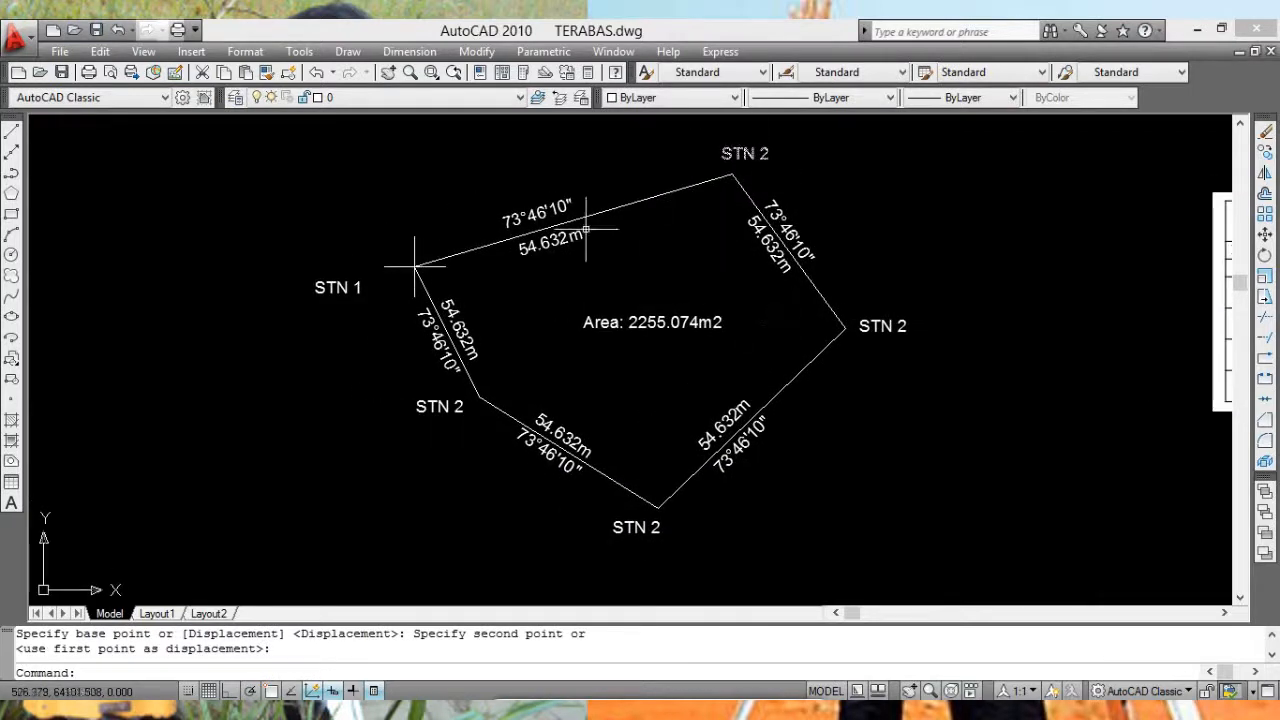
pyautogui.press('Return')
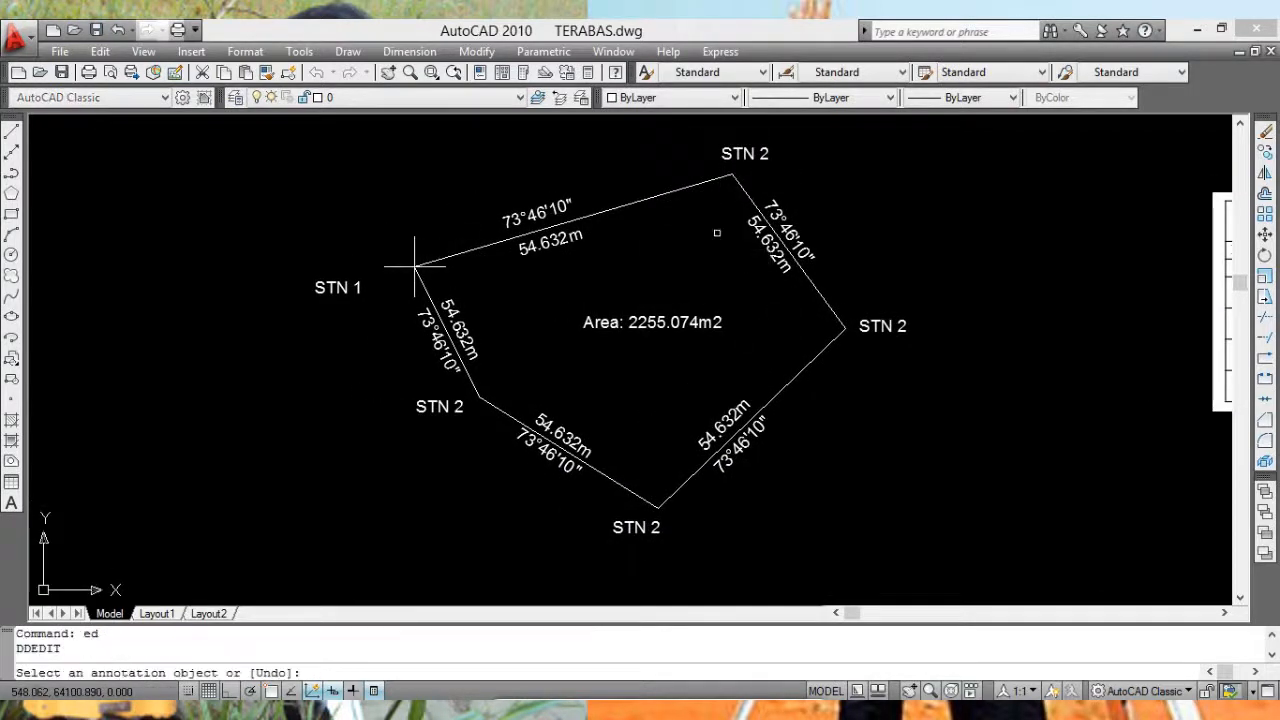
pyautogui.click(884, 327)
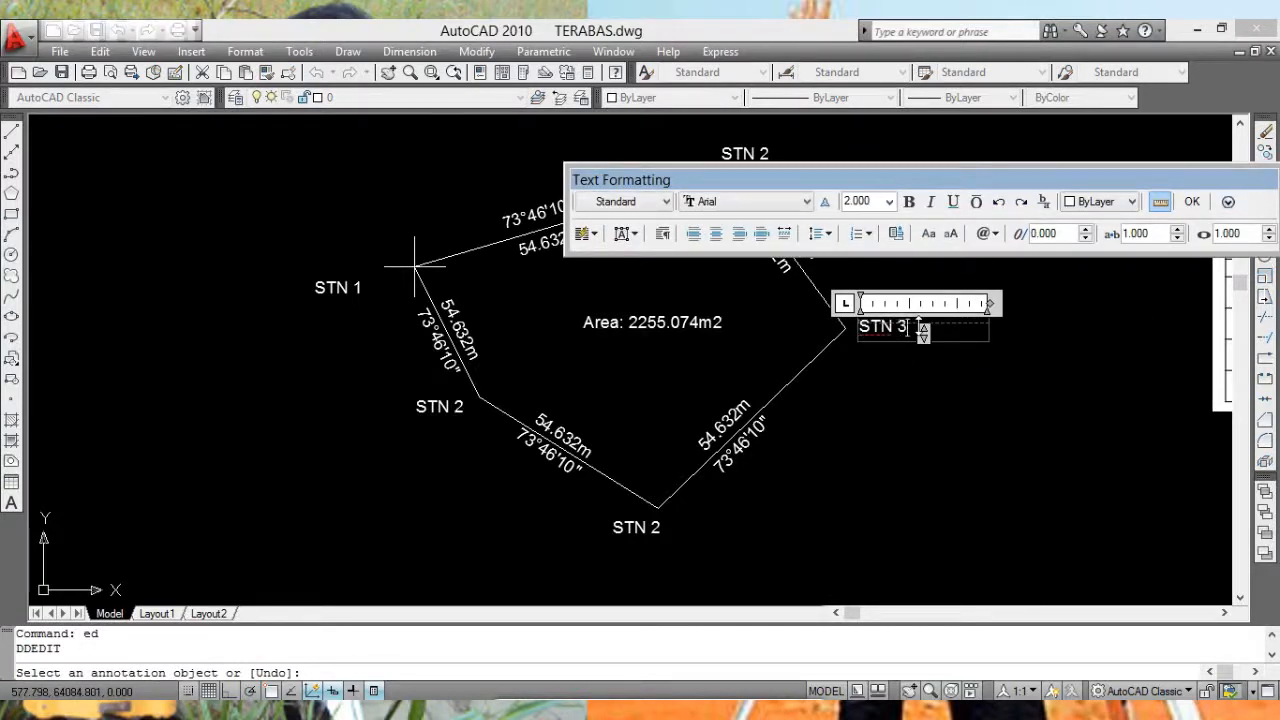
pyautogui.click(1200, 205)
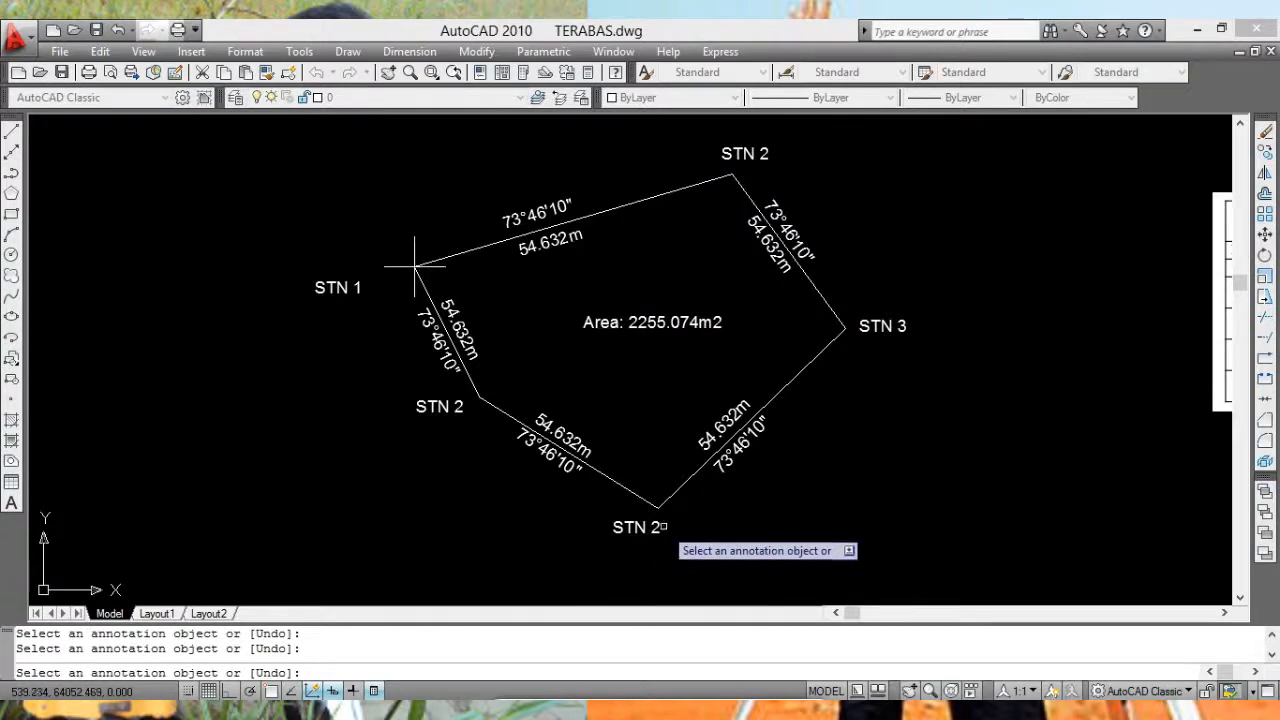
# Step: Edit the station label at the bottom vertex to STN 4 and the one at the lower-left vertex to STN 5
pyautogui.click(640, 528)
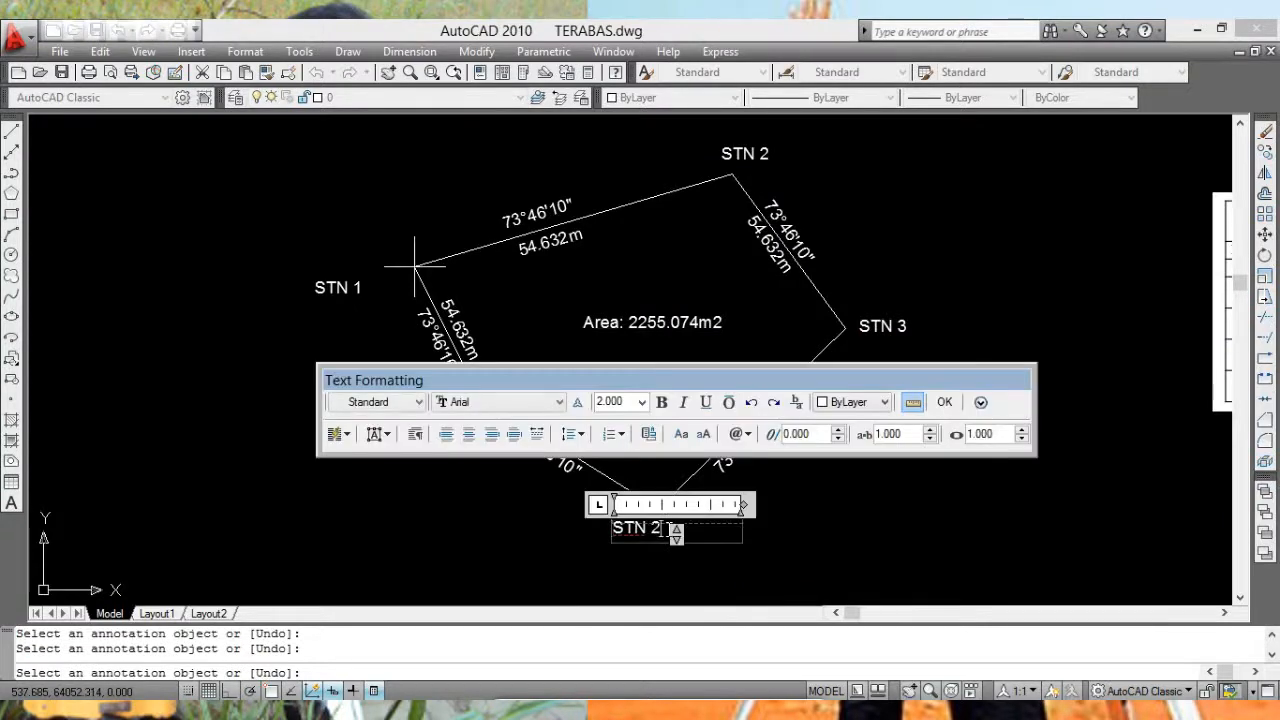
pyautogui.click(946, 402)
pyautogui.click(458, 406)
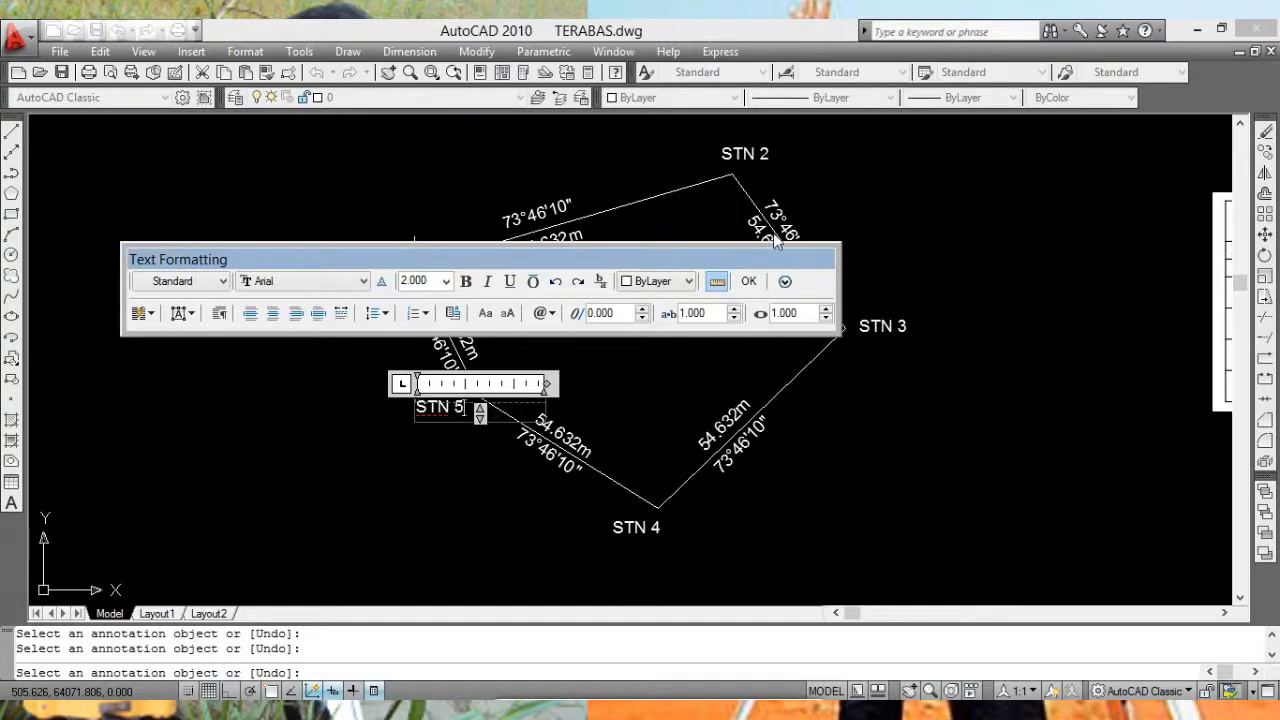
pyautogui.click(750, 281)
# Step: Change the bearing text on the line between STN 2 and STN 3 to 142°28'40"
pyautogui.scroll(3, 766, 318)
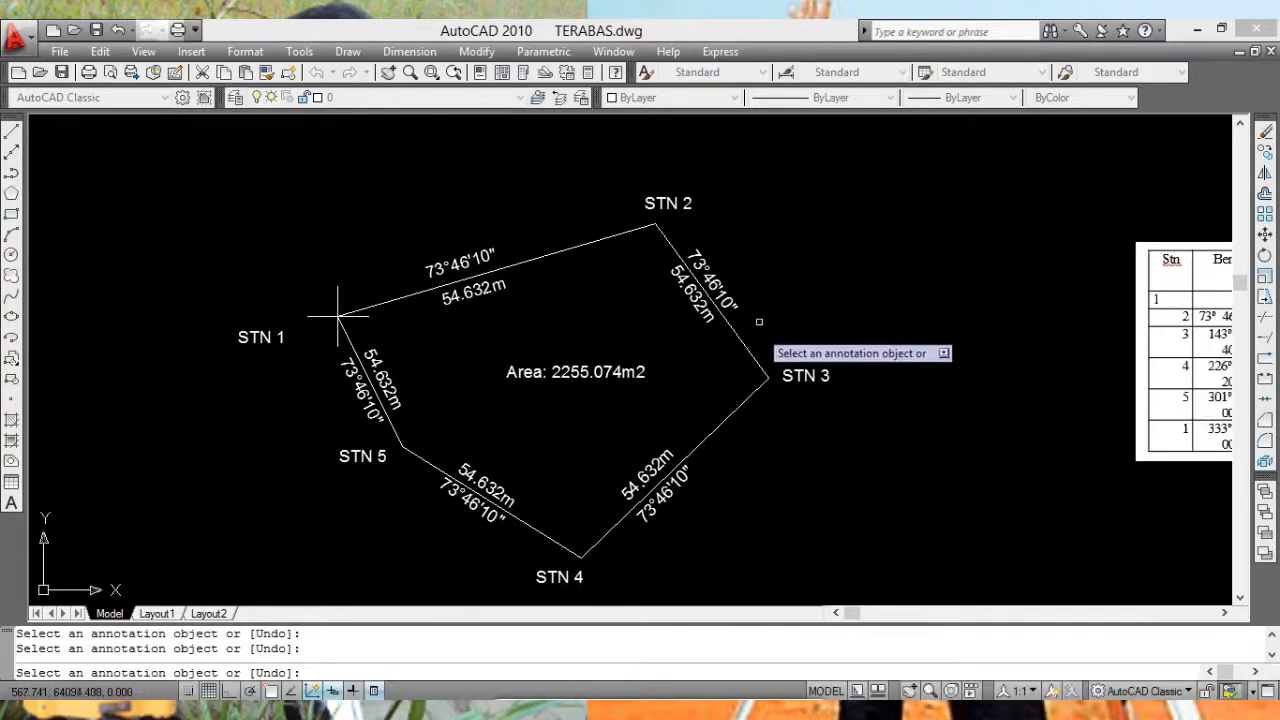
pyautogui.moveTo(896, 298); pyautogui.dragTo(674, 386, button='middle')
pyautogui.scroll(-2, 722, 369)
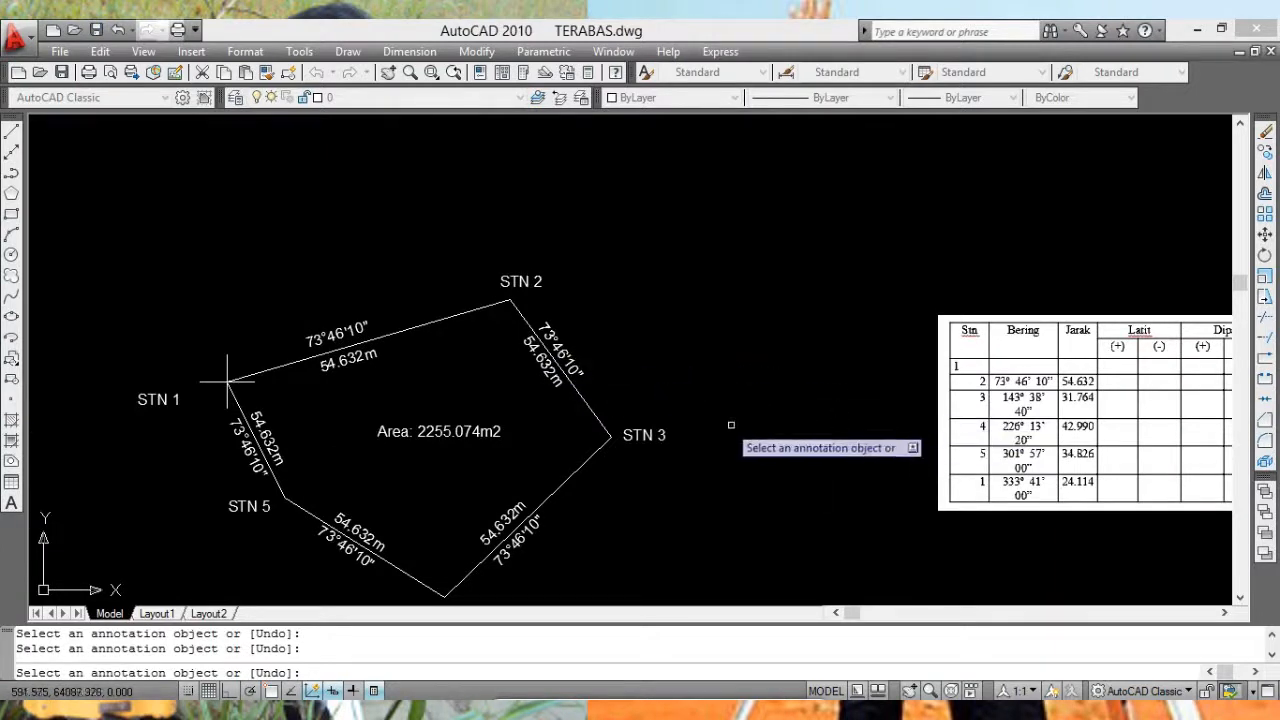
pyautogui.click(578, 371)
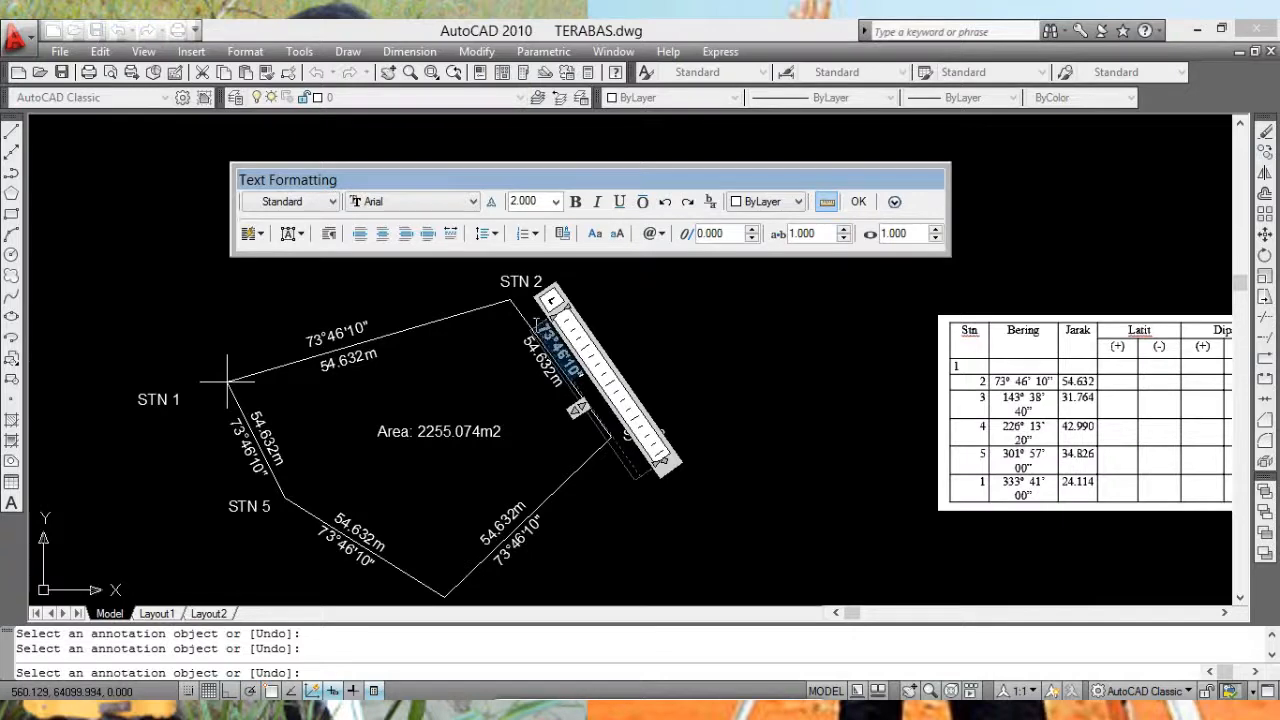
pyautogui.write('14')
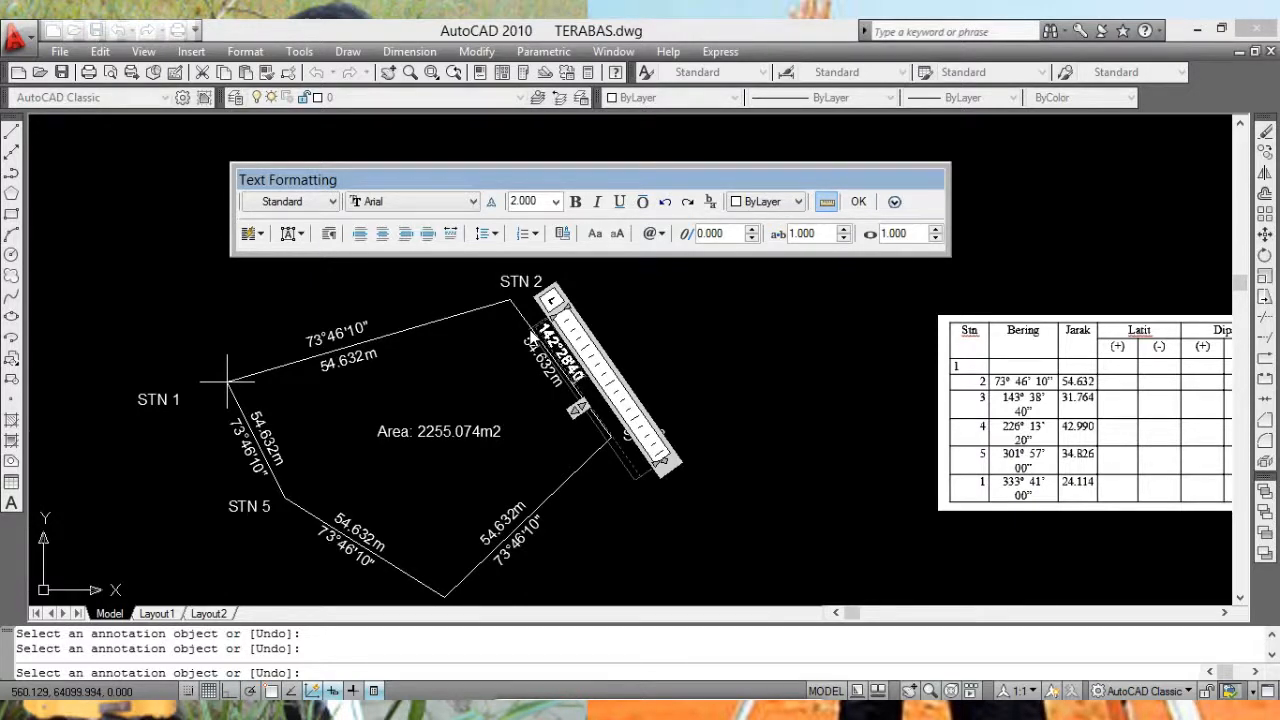
pyautogui.click(859, 202)
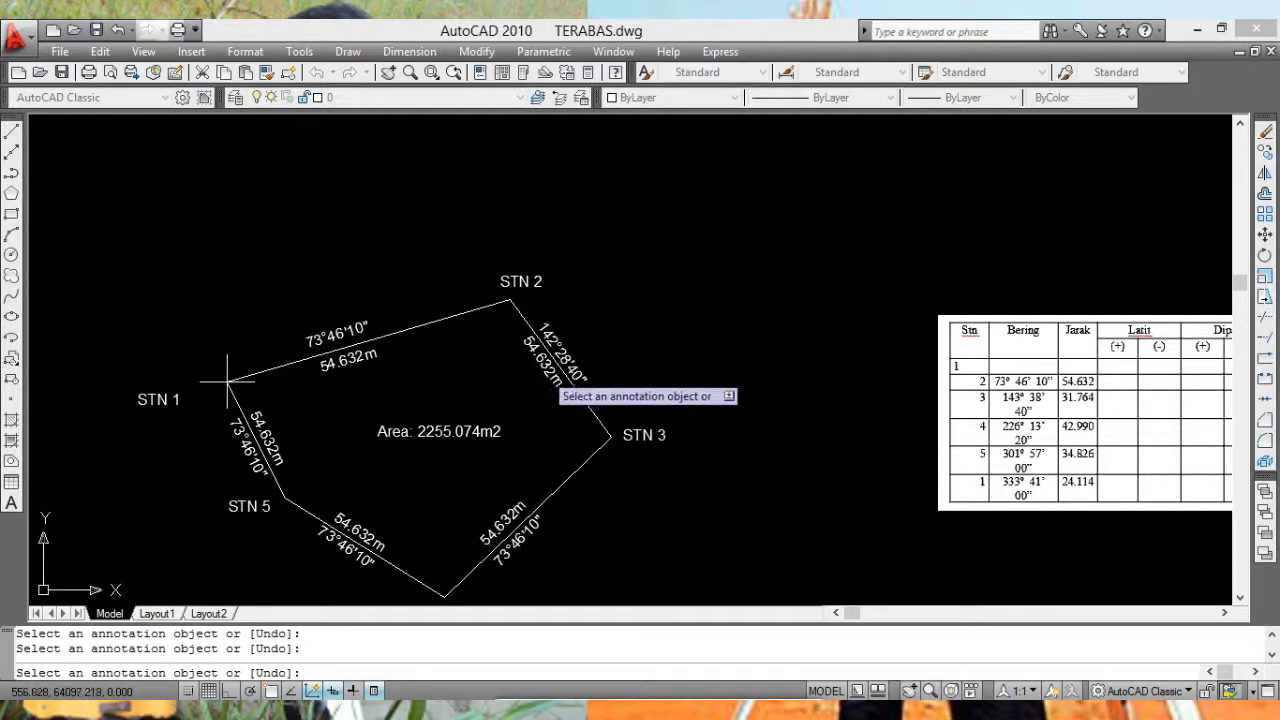
# Step: Change the distance text on the line between STN 2 and STN 3 to 31.764m
pyautogui.click(545, 372)
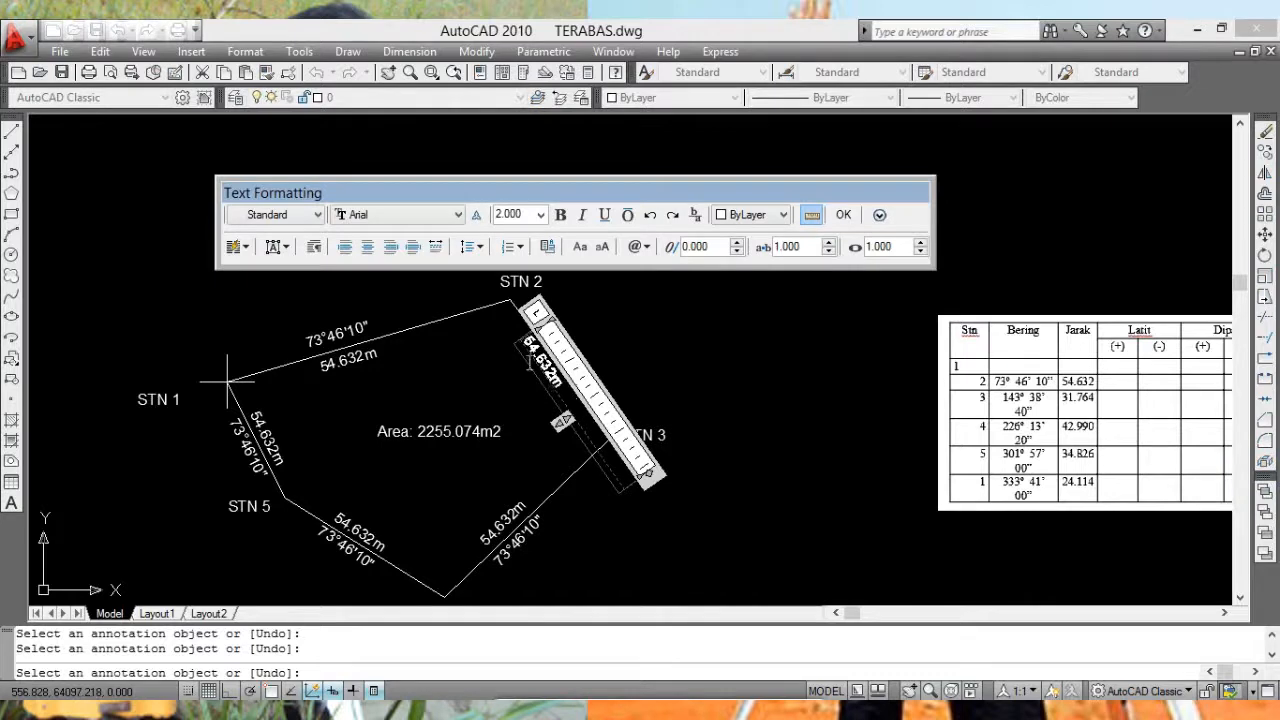
pyautogui.write('31.764m')
pyautogui.click(840, 218)
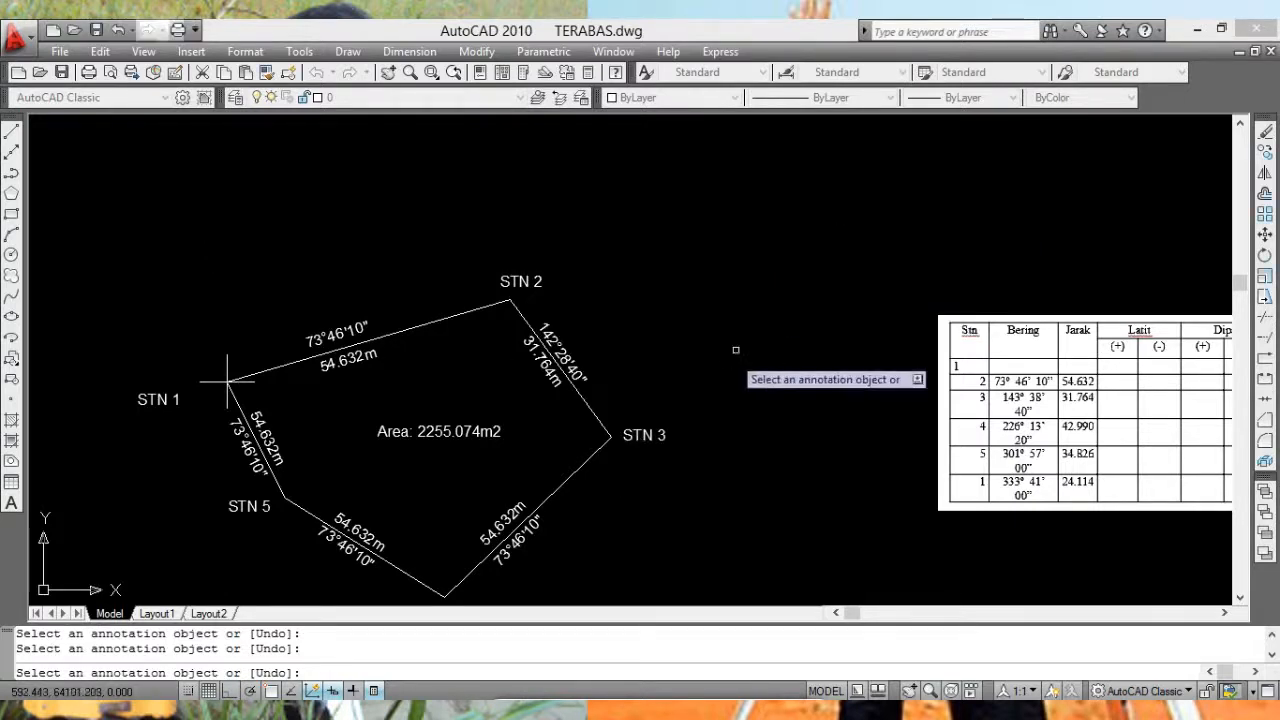
# Step: Change the bearing text on the line between STN 3 and STN 4 to 226°13'20", using the %%d degree code
pyautogui.moveTo(672, 491); pyautogui.dragTo(709, 398, button='middle')
pyautogui.moveTo(689, 446); pyautogui.dragTo(656, 389, button='middle')
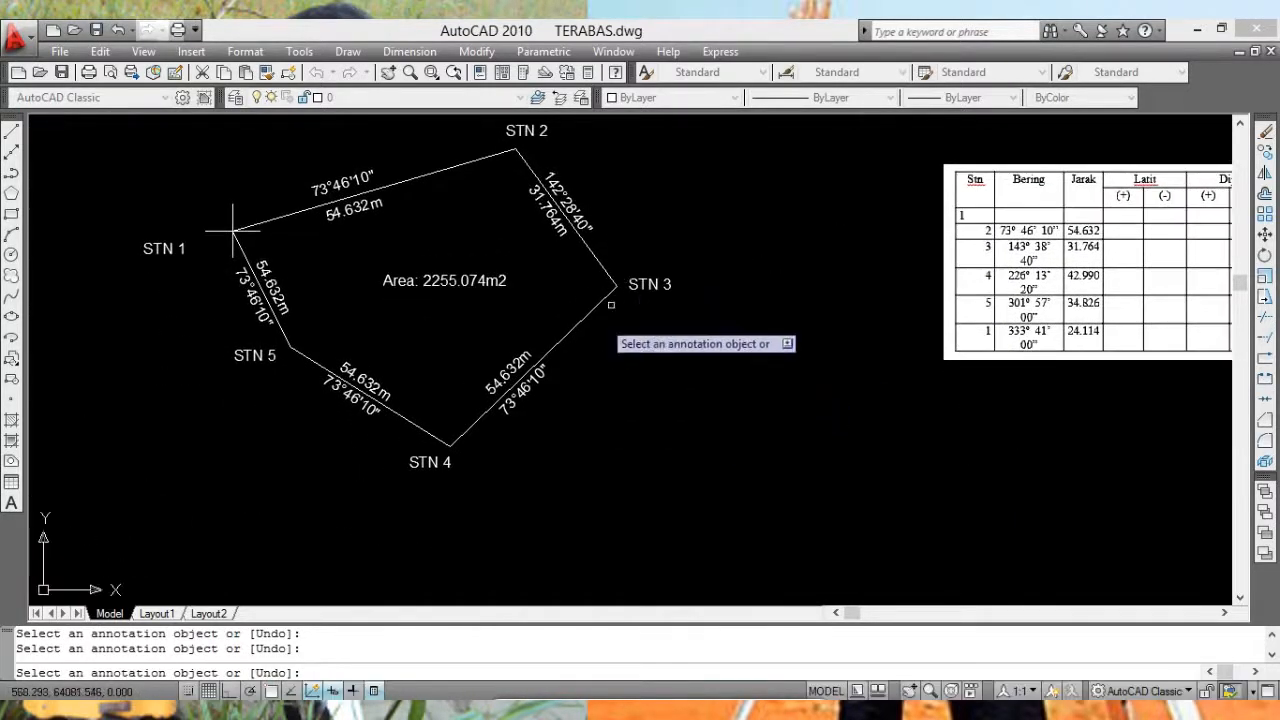
pyautogui.click(530, 390)
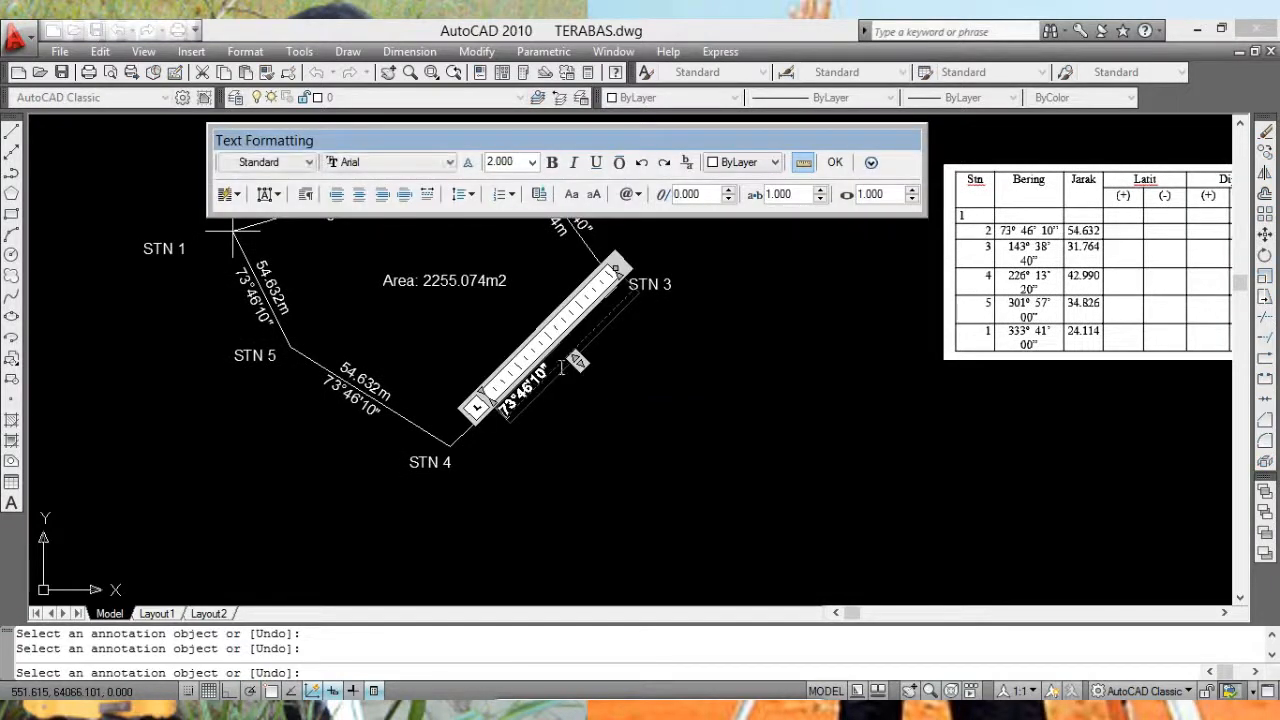
pyautogui.moveTo(560, 366); pyautogui.dragTo(503, 410)
pyautogui.write('226%%')
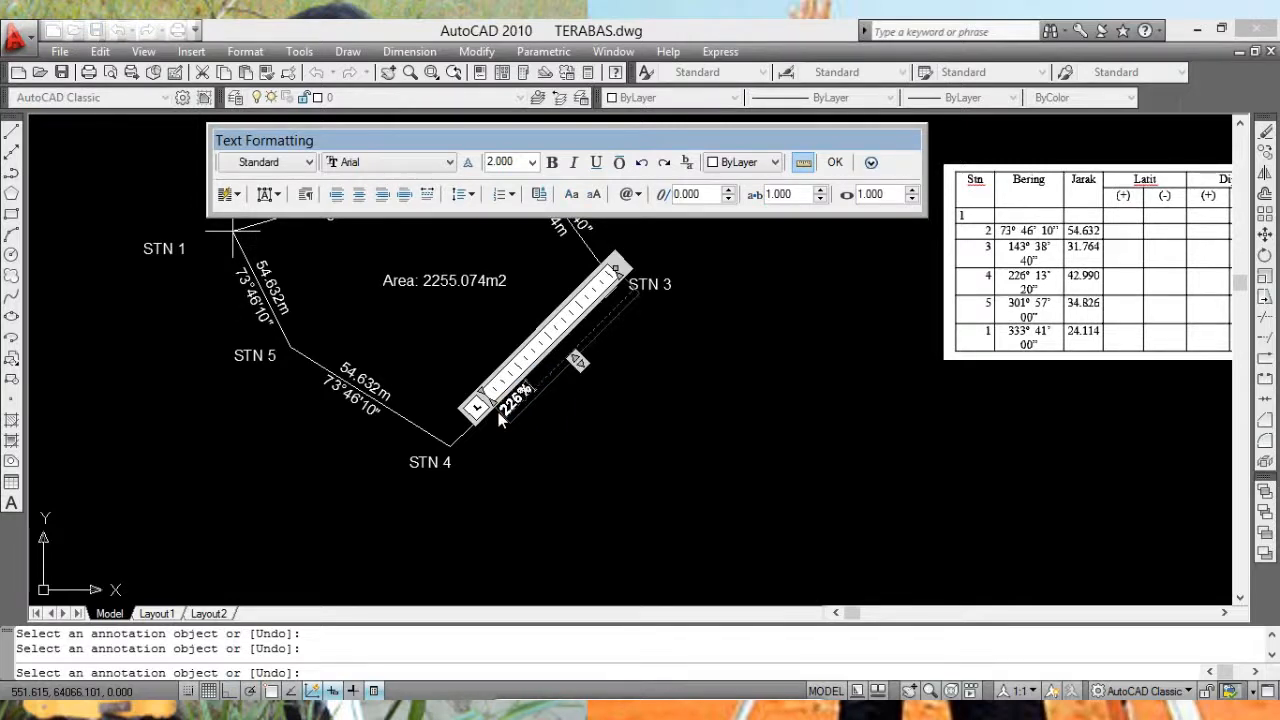
pyautogui.write('d')
pyautogui.write('13')
pyautogui.write("'")
pyautogui.write('2')
pyautogui.write('0"')
pyautogui.click(835, 162)
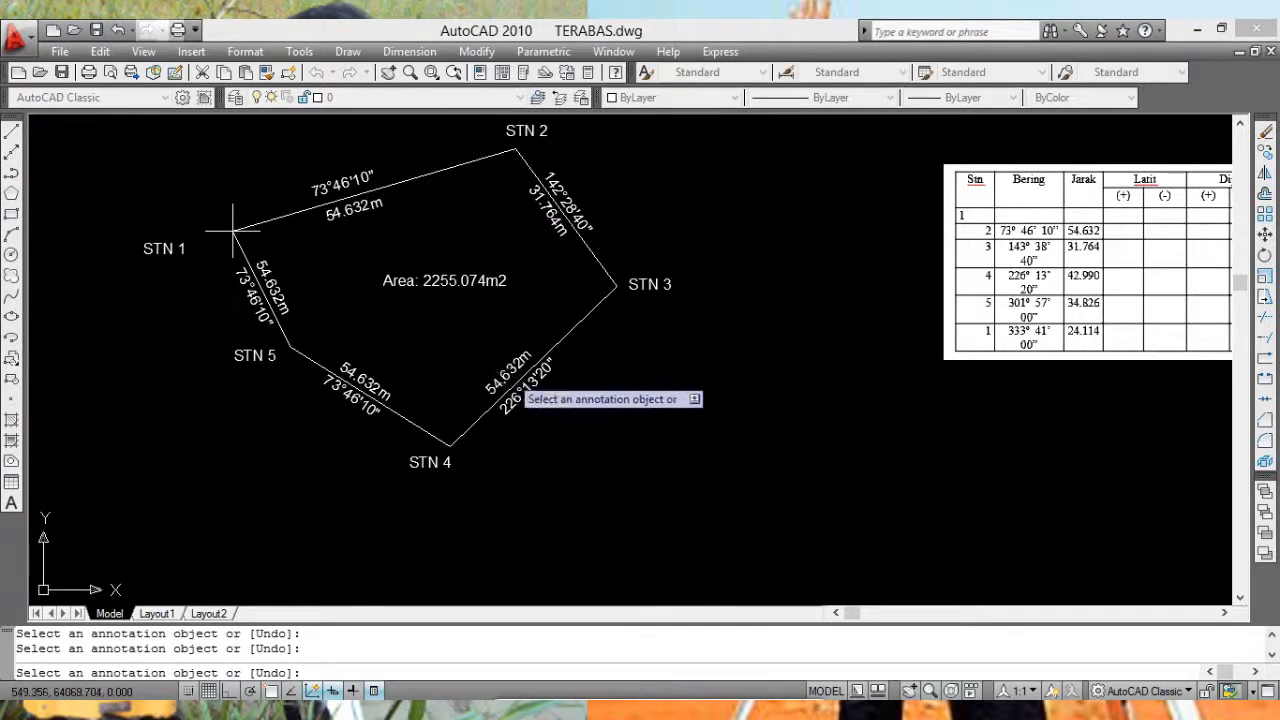
# Step: Change the distance text on the line between STN 3 and STN 4 to 42.990m
pyautogui.click(510, 376)
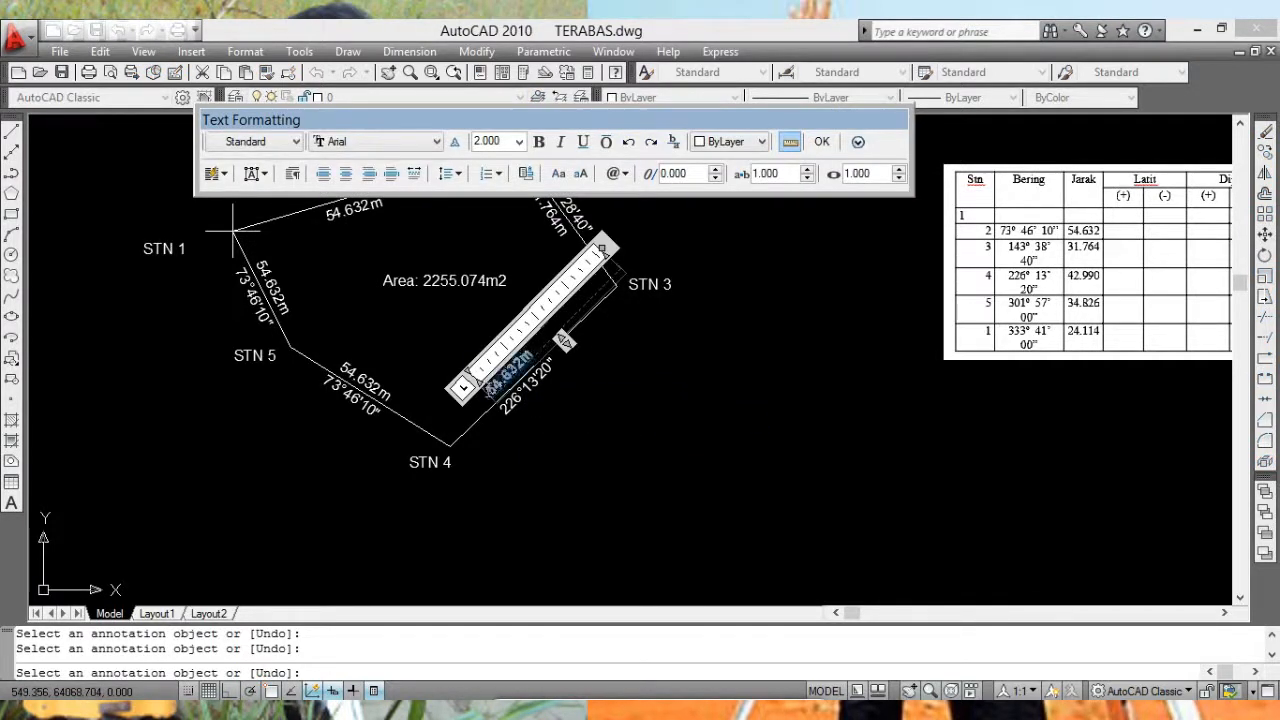
pyautogui.press('Delete')
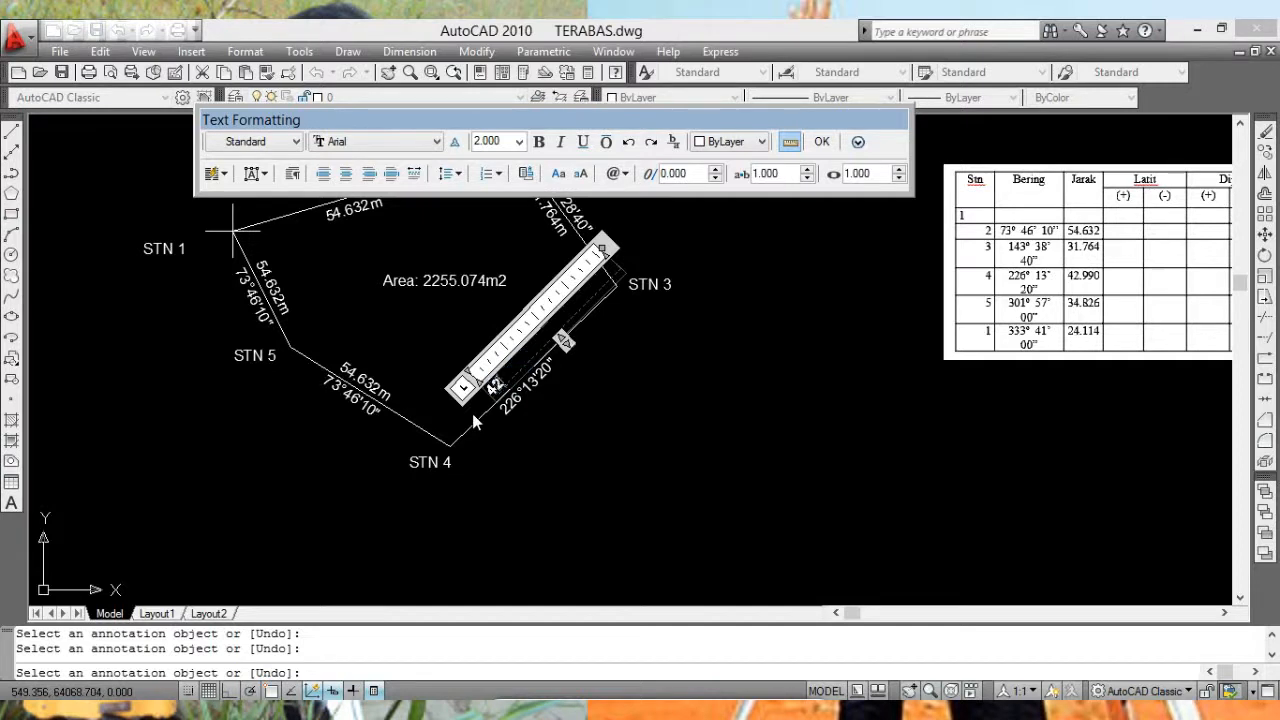
pyautogui.write('42.990m')
pyautogui.click(821, 141)
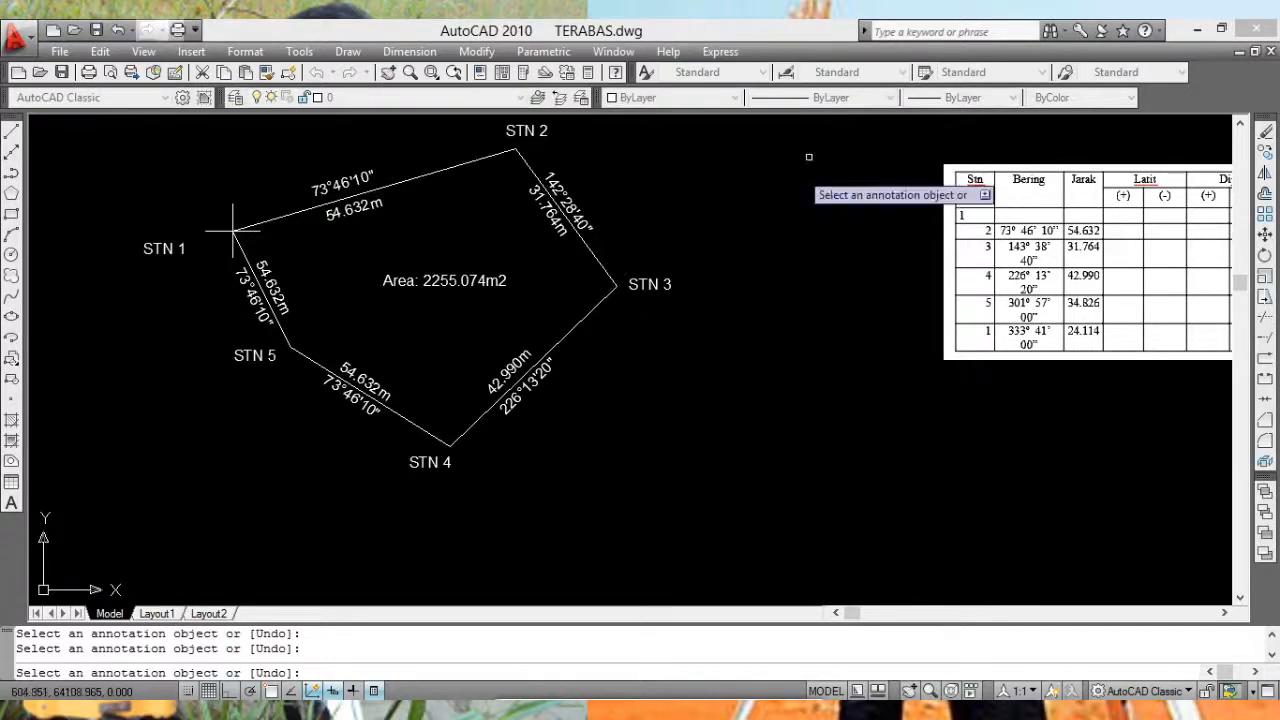
# Step: Change the bearing text on the line between STN 4 and STN 5 to 301°57'00", using the %%d degree code
pyautogui.click(360, 405)
pyautogui.moveTo(398, 425); pyautogui.dragTo(316, 387)
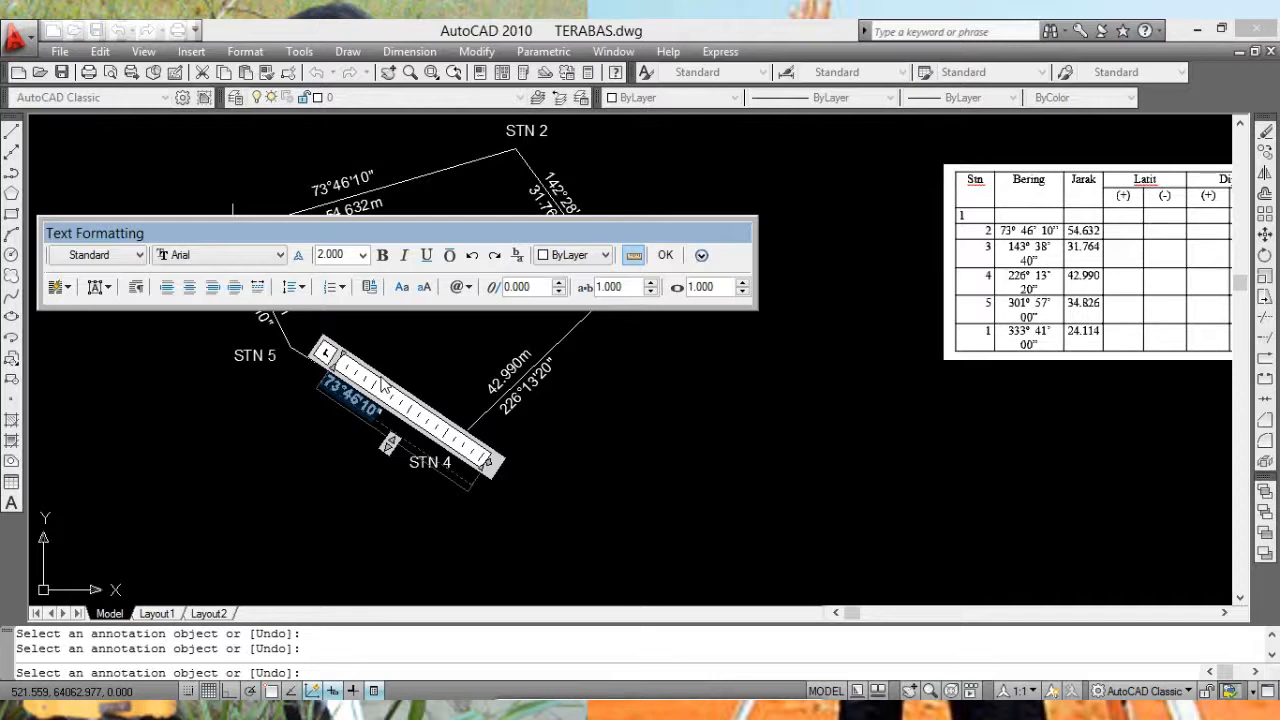
pyautogui.write('302')
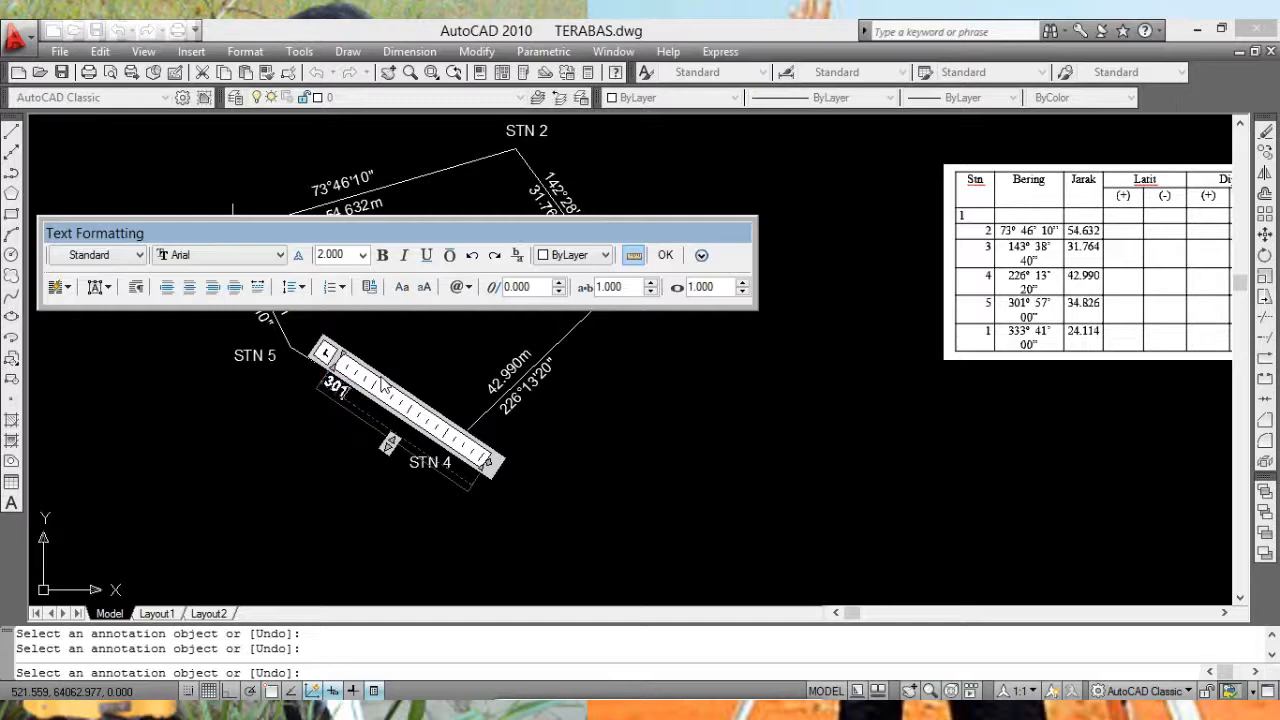
pyautogui.write('%%d')
pyautogui.write('57')
pyautogui.write("'")
pyautogui.write('00')
pyautogui.write('"')
pyautogui.click(665, 255)
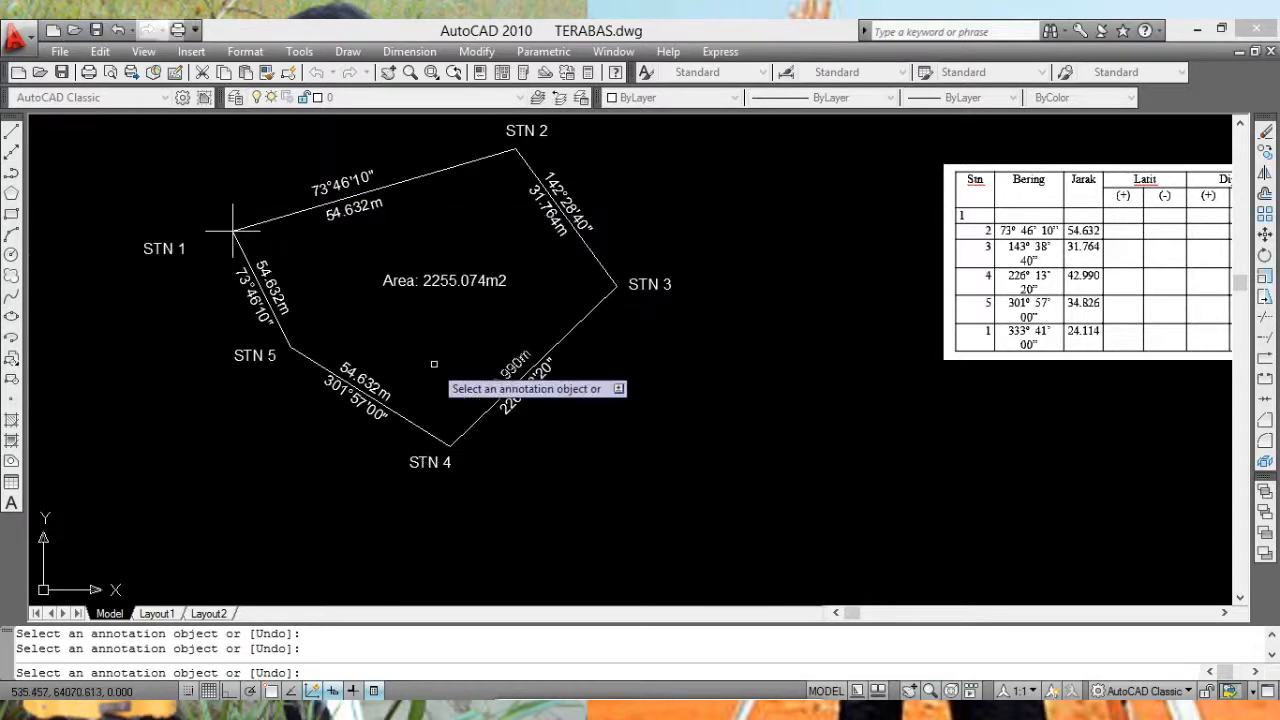
# Step: Change the distance text on the line between STN 4 and STN 5 to 34.826m
pyautogui.click(368, 384)
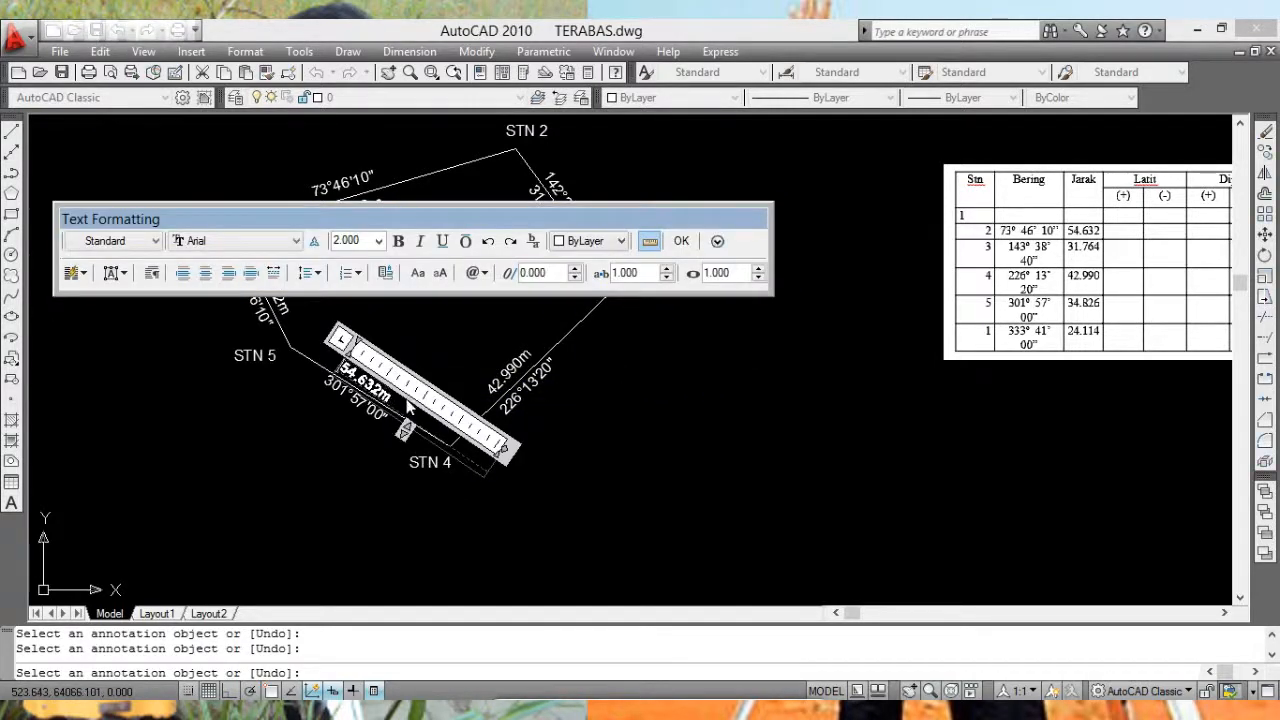
pyautogui.moveTo(397, 398); pyautogui.dragTo(338, 375)
pyautogui.press('Delete')
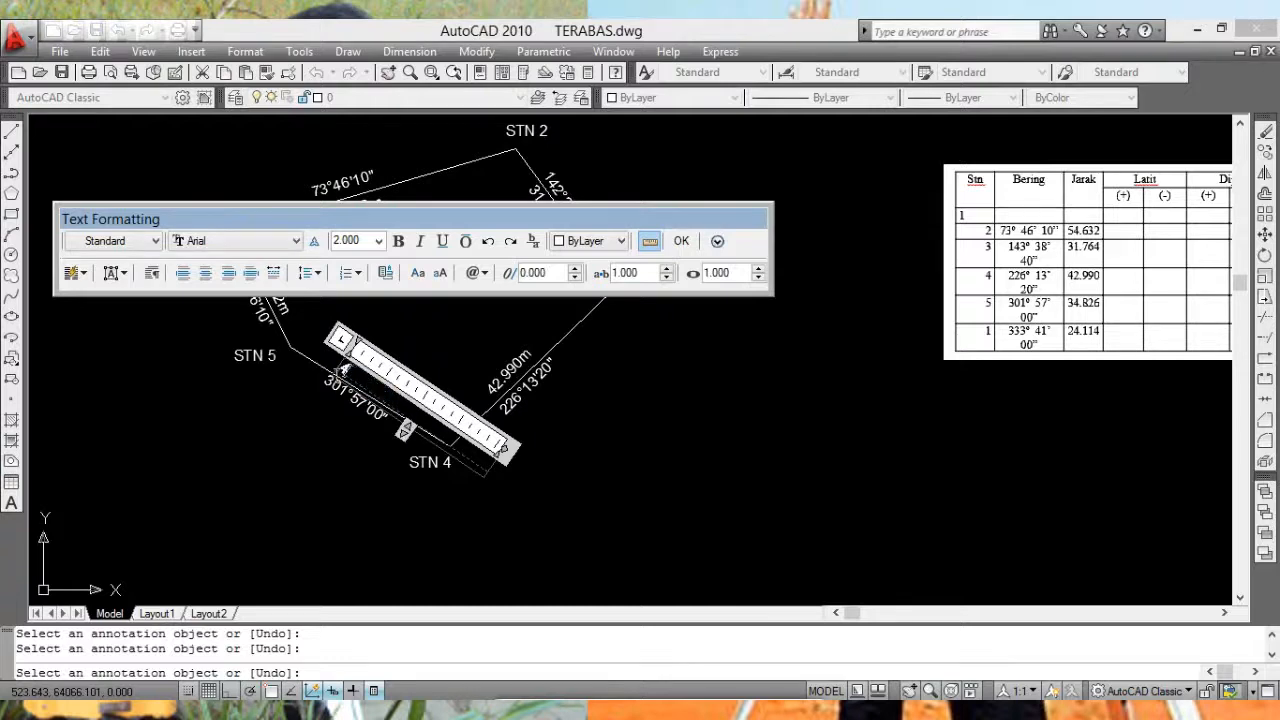
pyautogui.write('34.8')
pyautogui.write('26m')
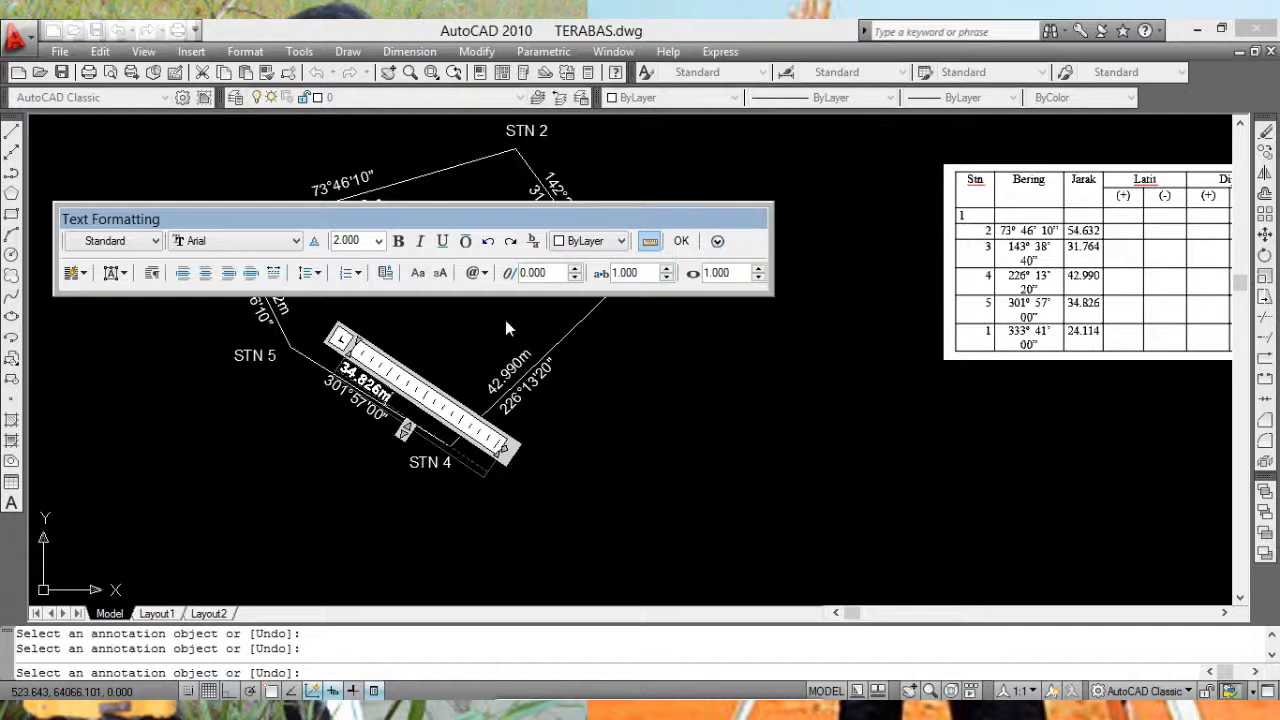
pyautogui.click(681, 240)
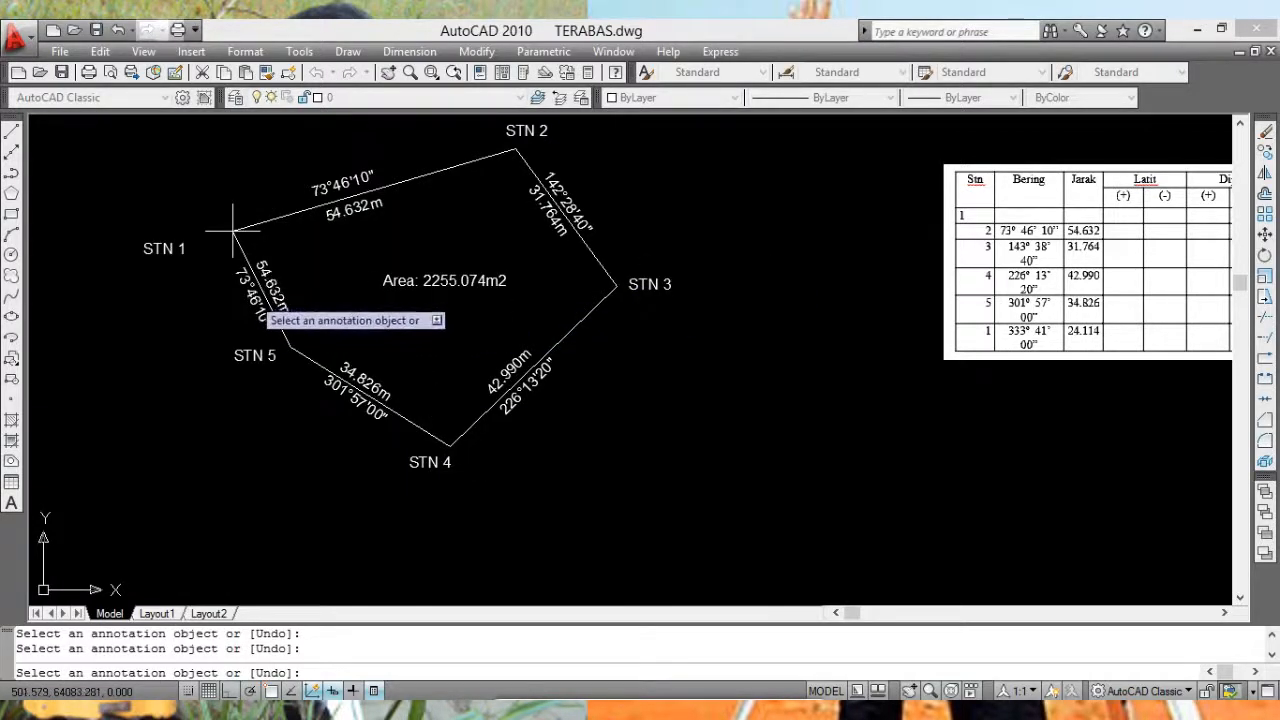
# Step: Change the bearing text on the line between STN 5 and STN 1 to 333°41'00", using the %%d degree code
pyautogui.click(279, 300)
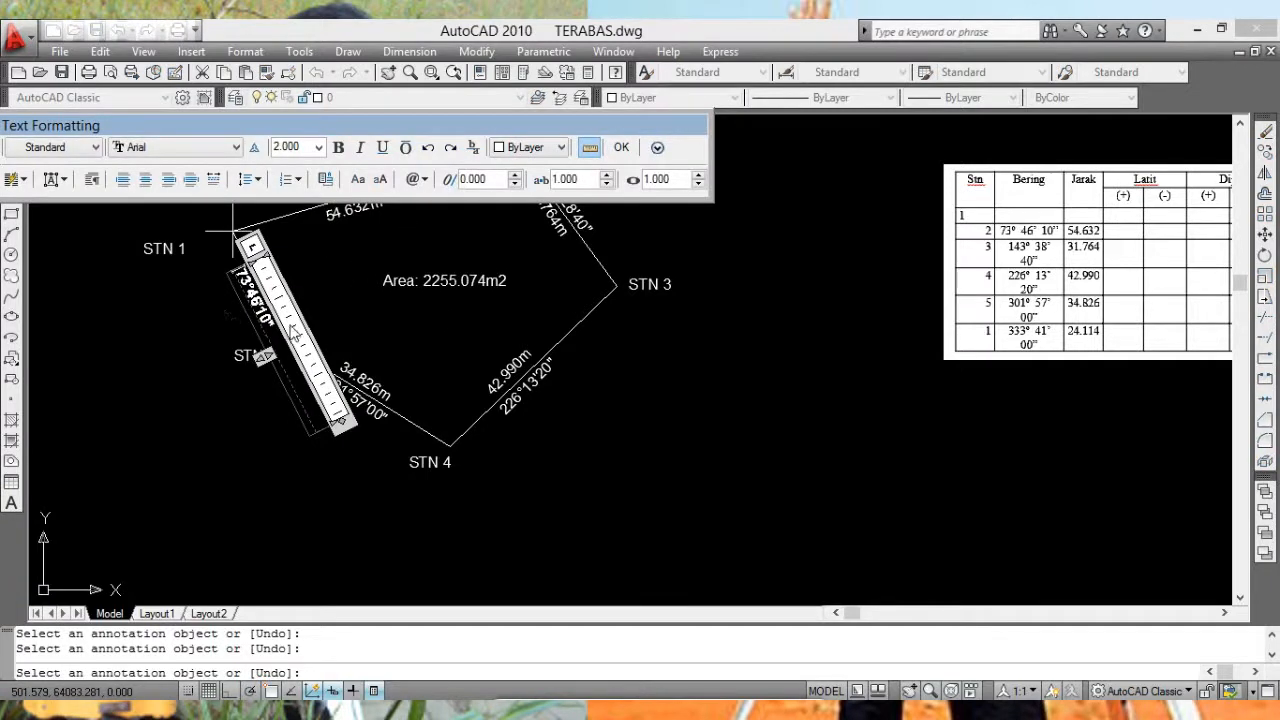
pyautogui.moveTo(275, 322); pyautogui.dragTo(237, 272)
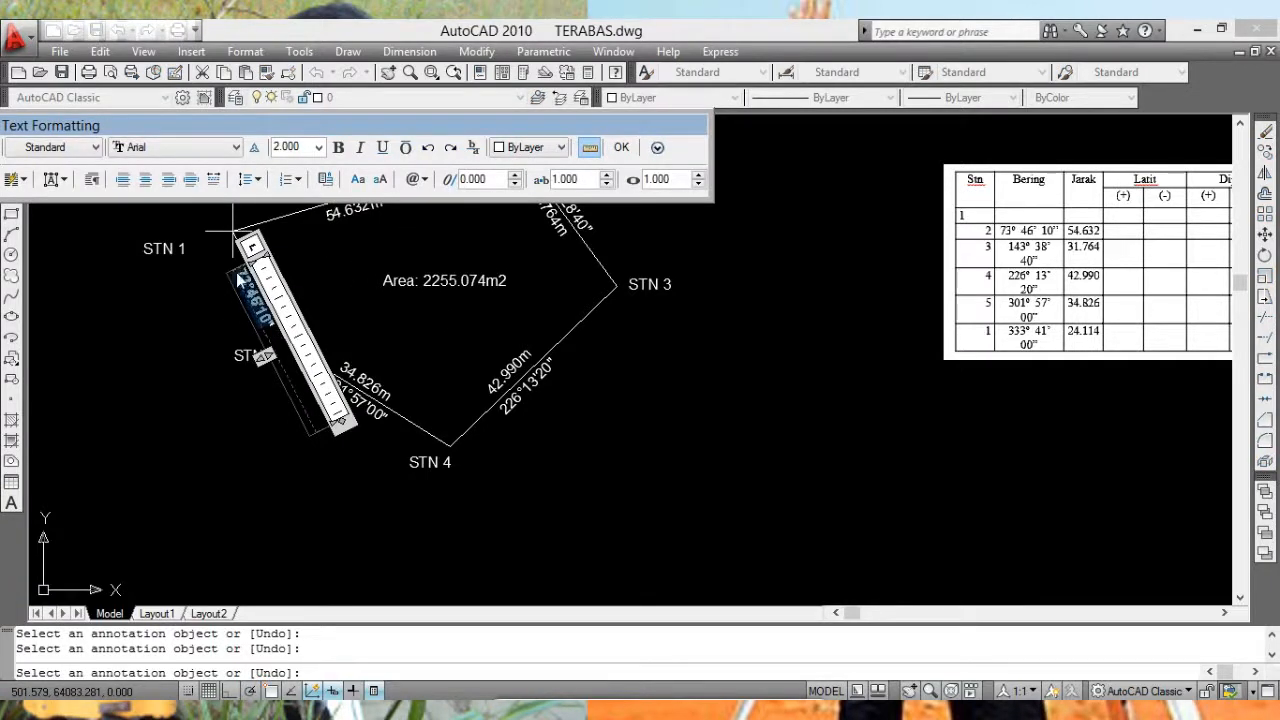
pyautogui.write('333')
pyautogui.write('%%d')
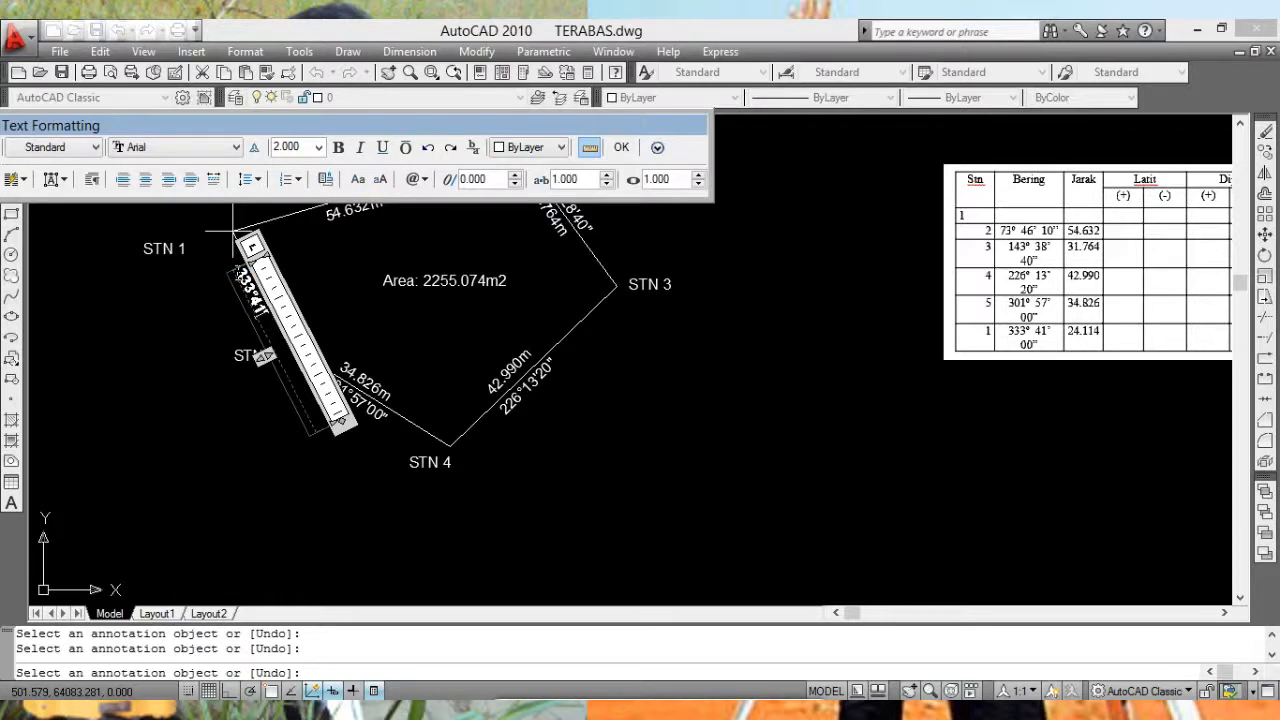
pyautogui.write('41\'00"')
pyautogui.click(621, 147)
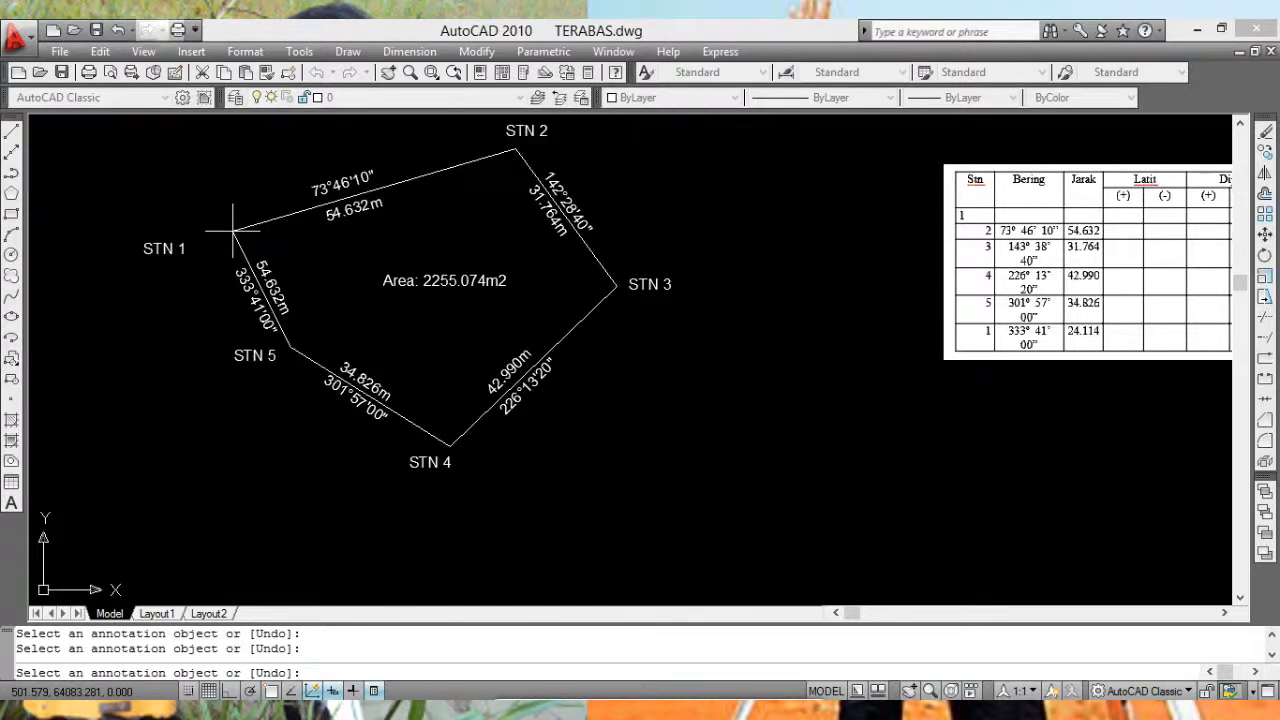
# Step: Change the distance text on the line between STN 5 and STN 1 to 24.114m and end the text editing
pyautogui.click(288, 292)
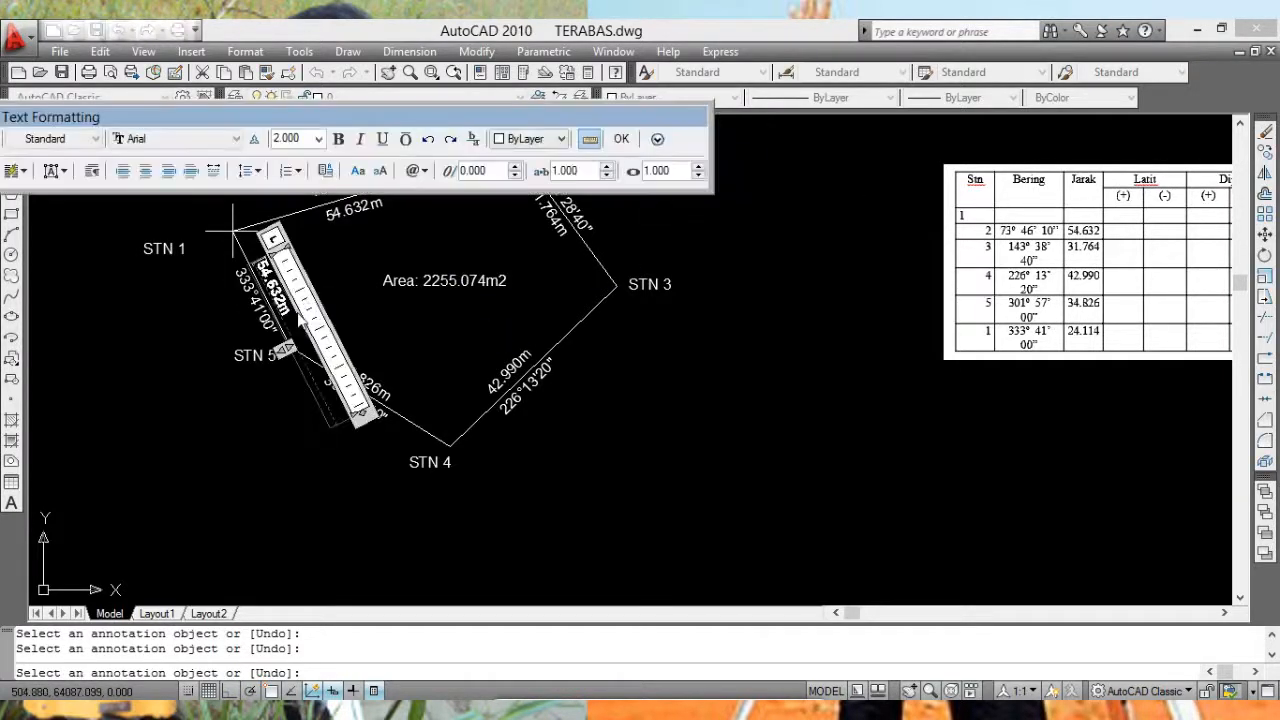
pyautogui.moveTo(287, 315); pyautogui.dragTo(257, 260)
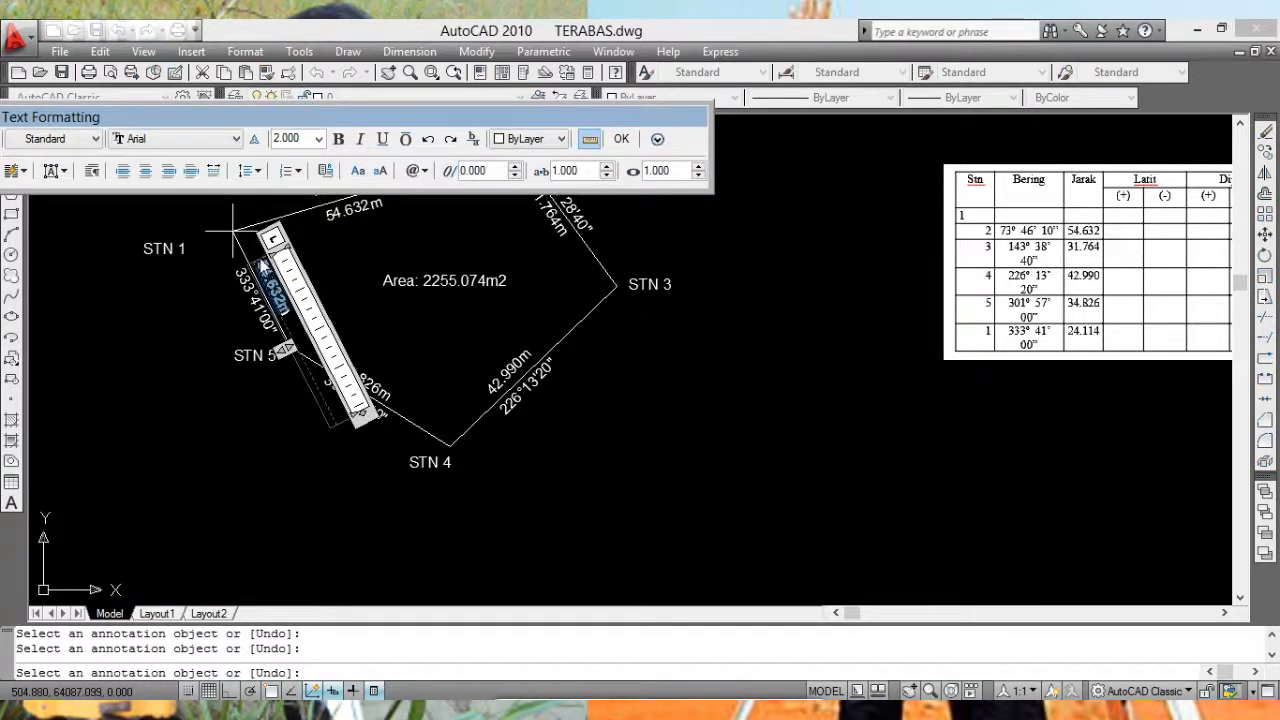
pyautogui.write('24')
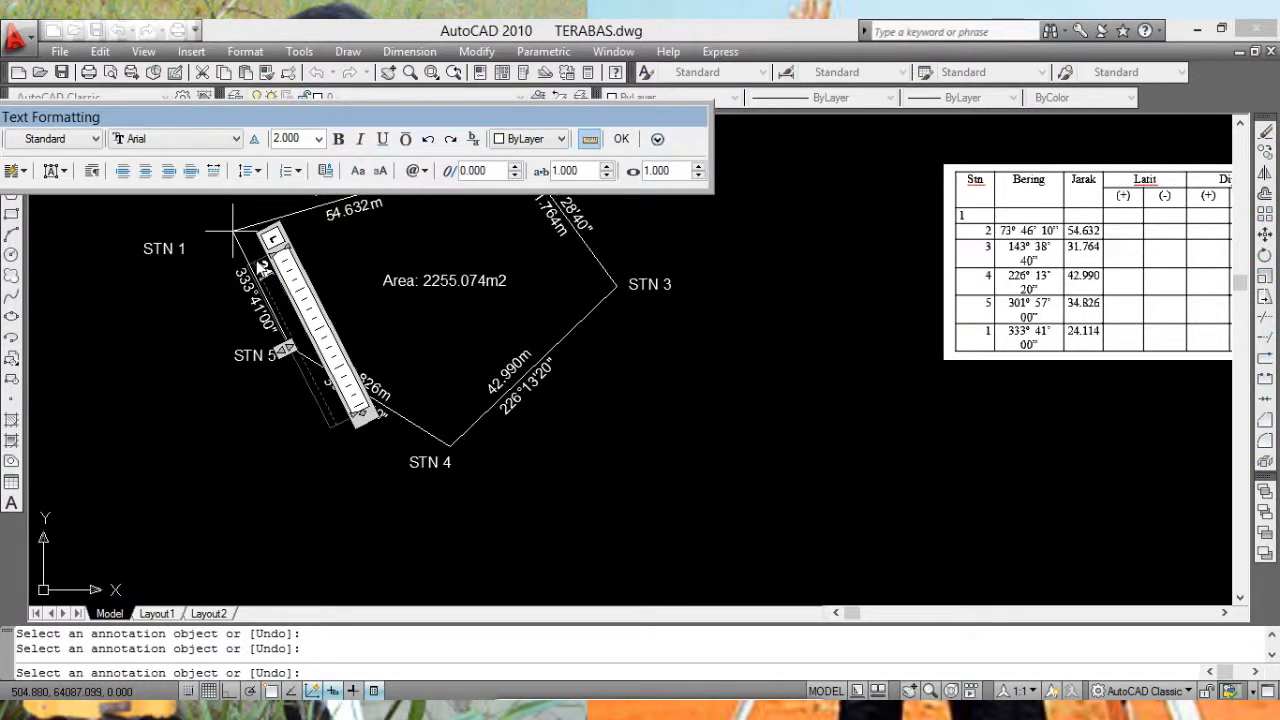
pyautogui.write('.114m')
pyautogui.click(618, 142)
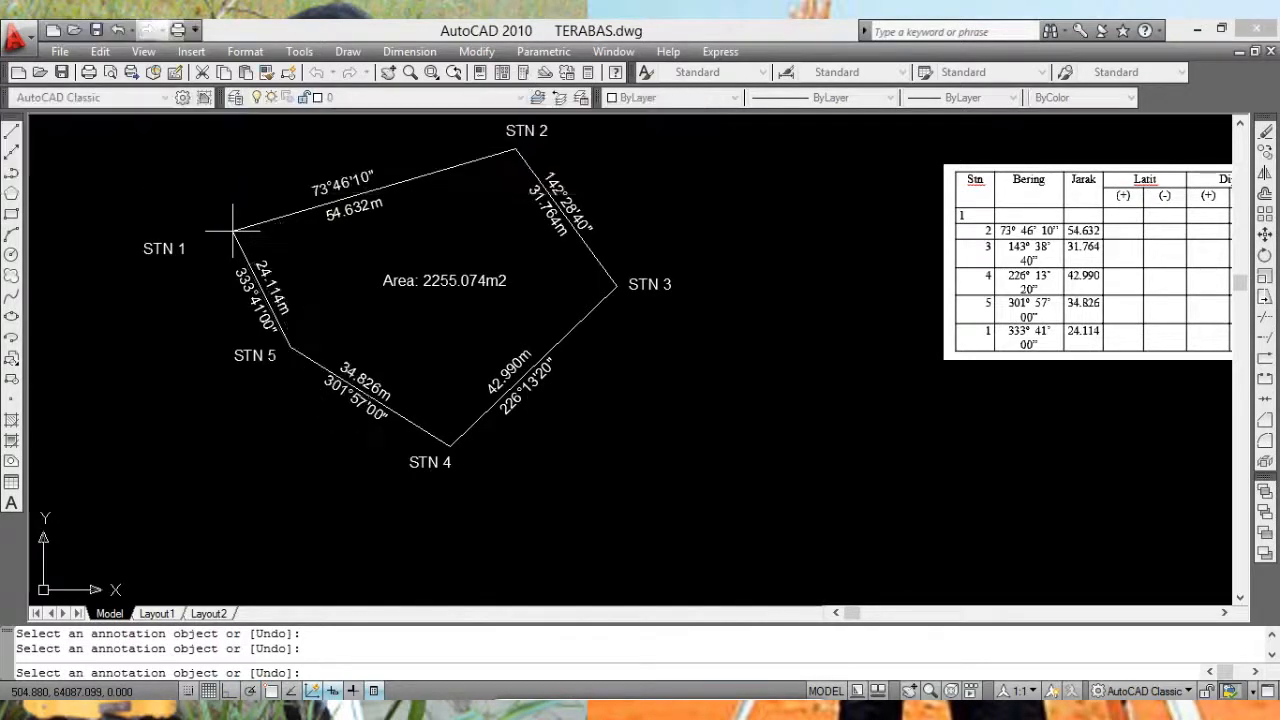
pyautogui.scroll(4, 503, 331)
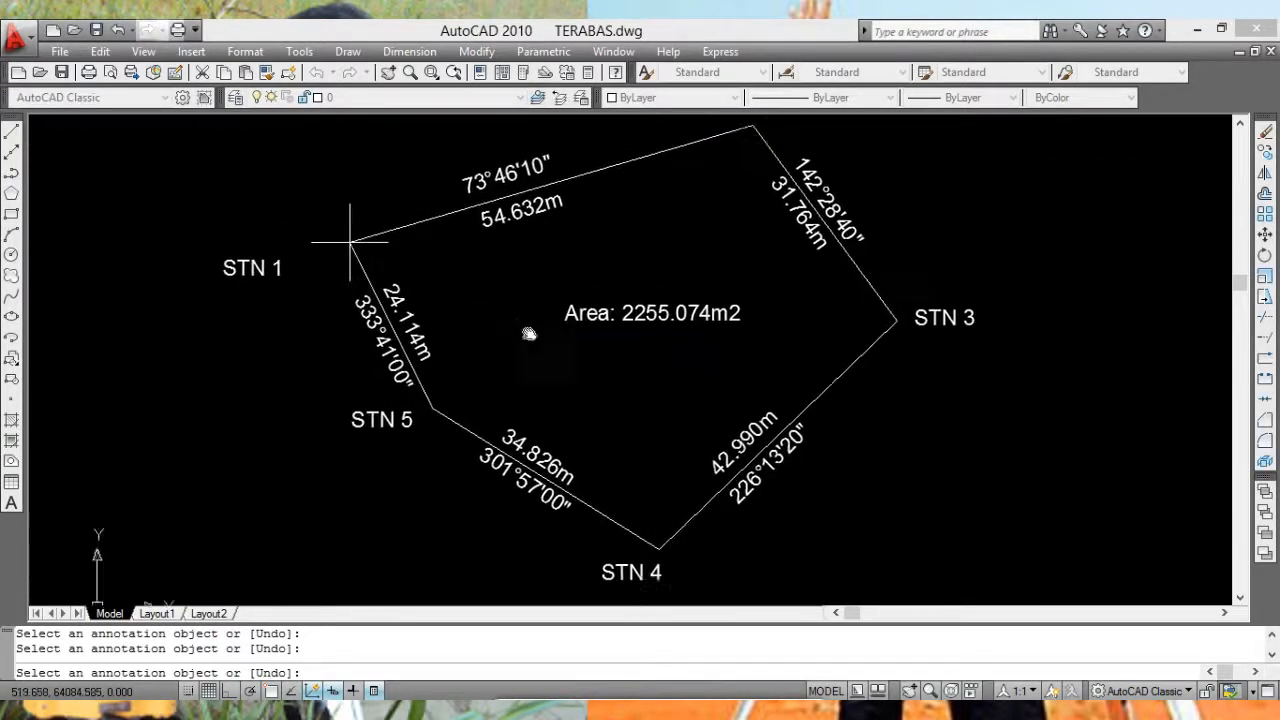
pyautogui.scroll(1, 469, 340)
pyautogui.press('Escape')
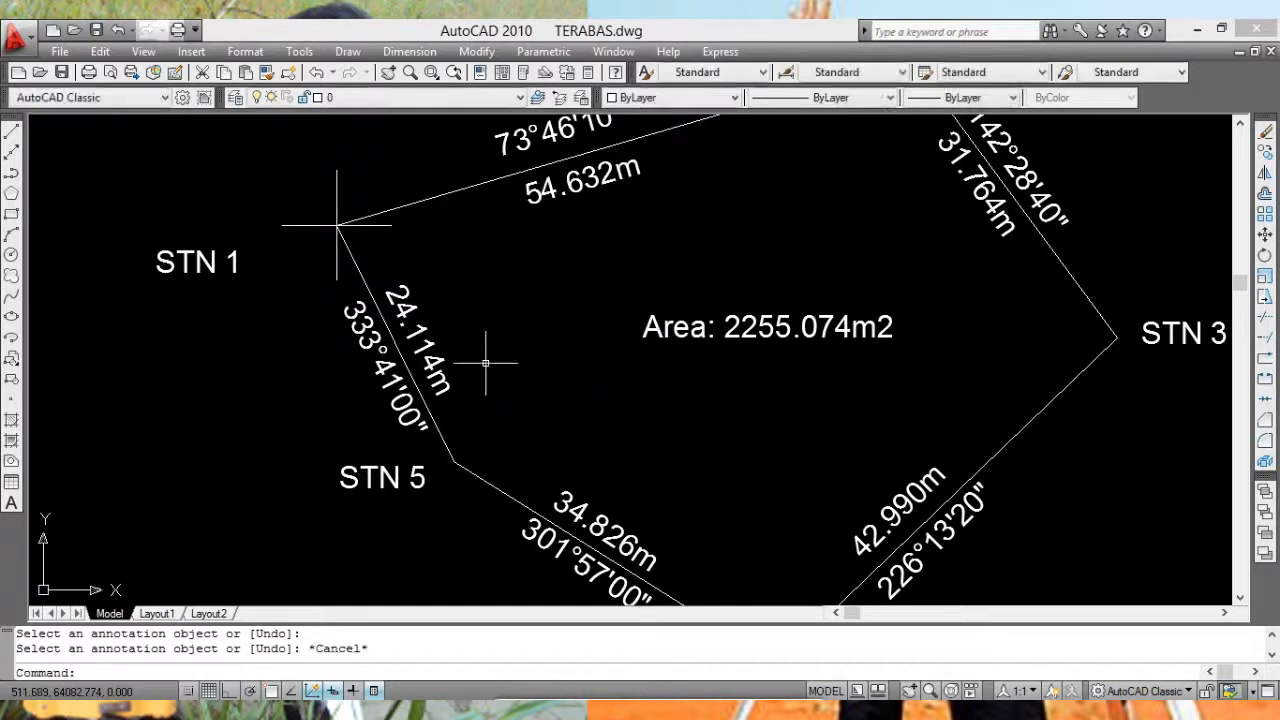
# Step: List the properties of the line between STN 5 and STN 1 to compare its length and angle with the labels
pyautogui.write('list')
pyautogui.press('Return')
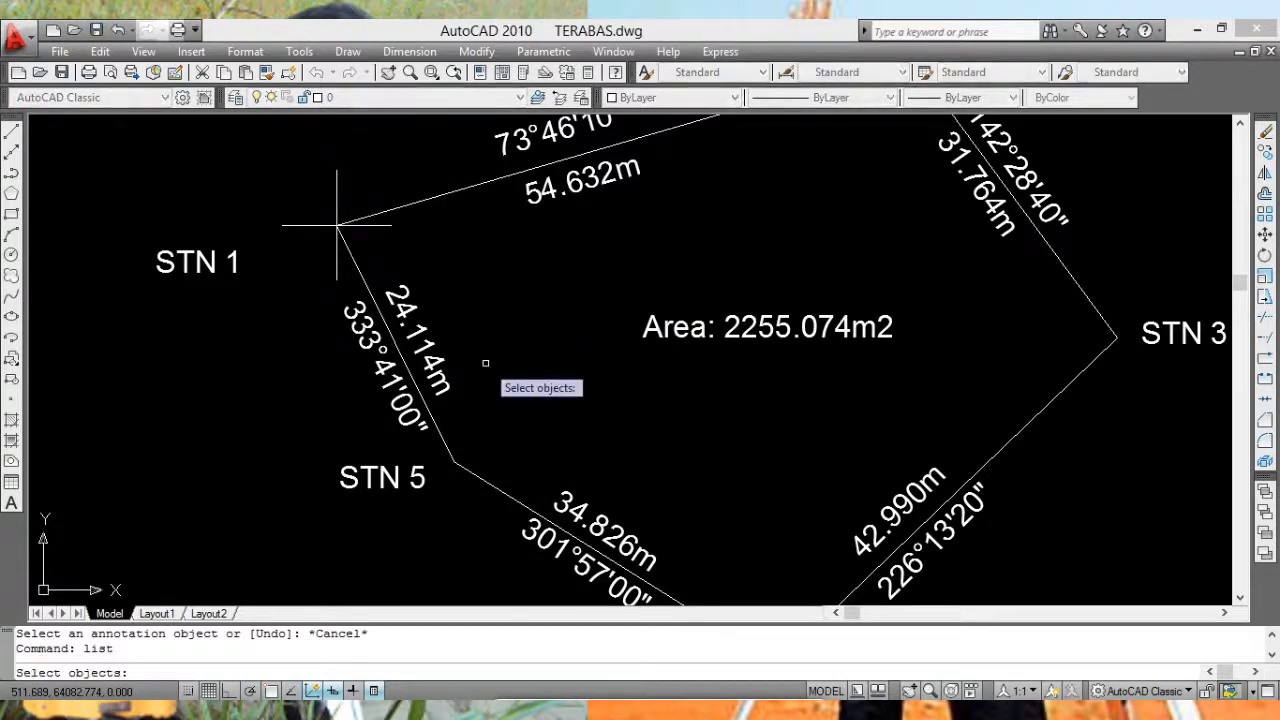
pyautogui.click(373, 280)
pyautogui.press('Return')
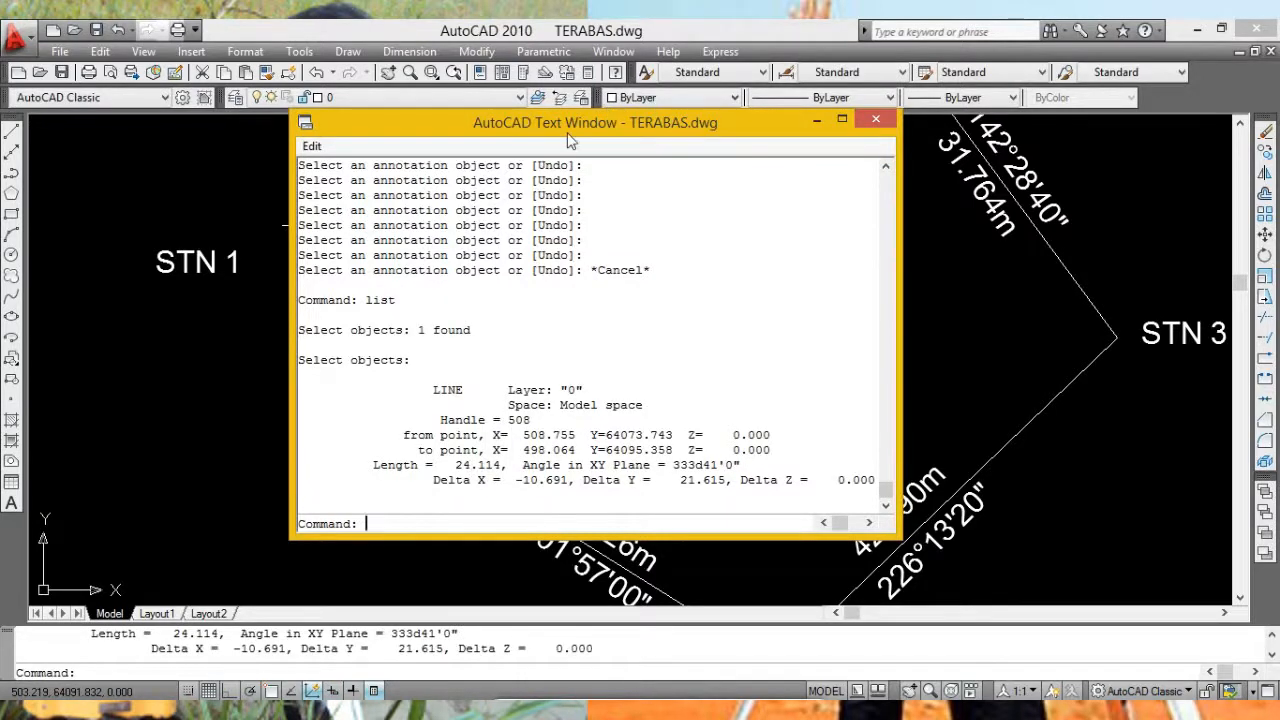
pyautogui.moveTo(569, 132); pyautogui.dragTo(667, 116)
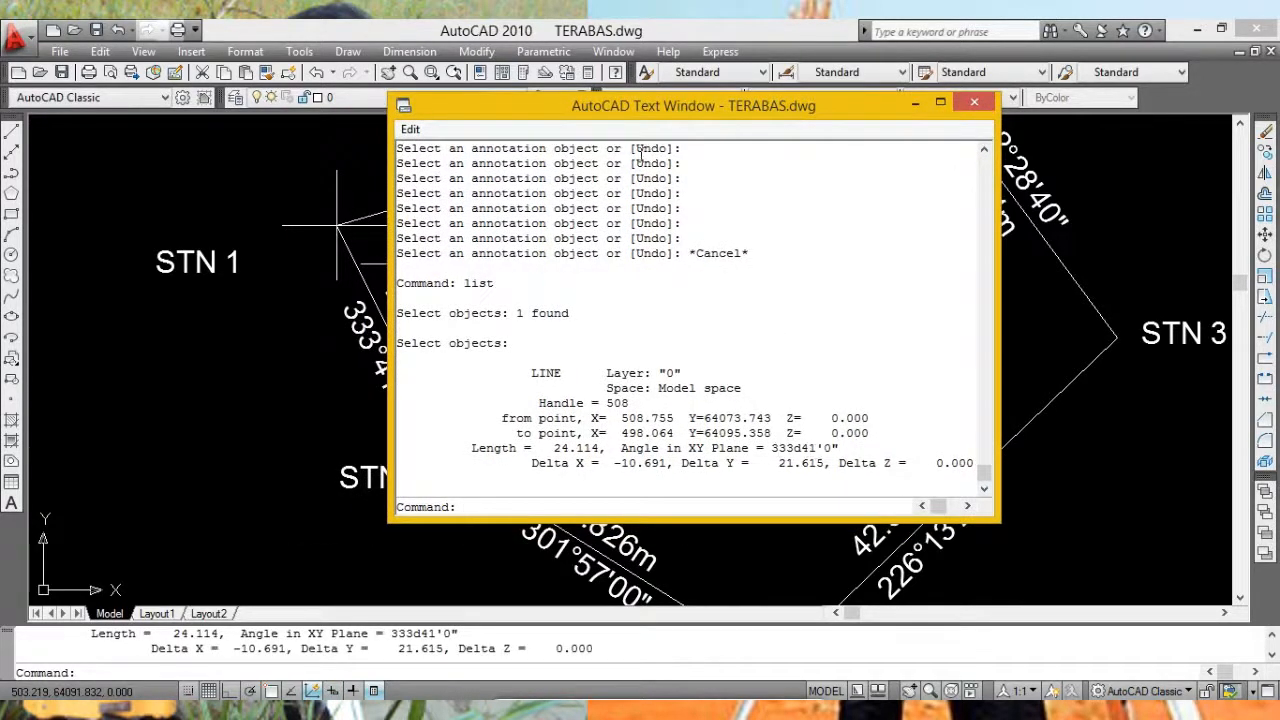
pyautogui.moveTo(669, 118); pyautogui.dragTo(873, 137)
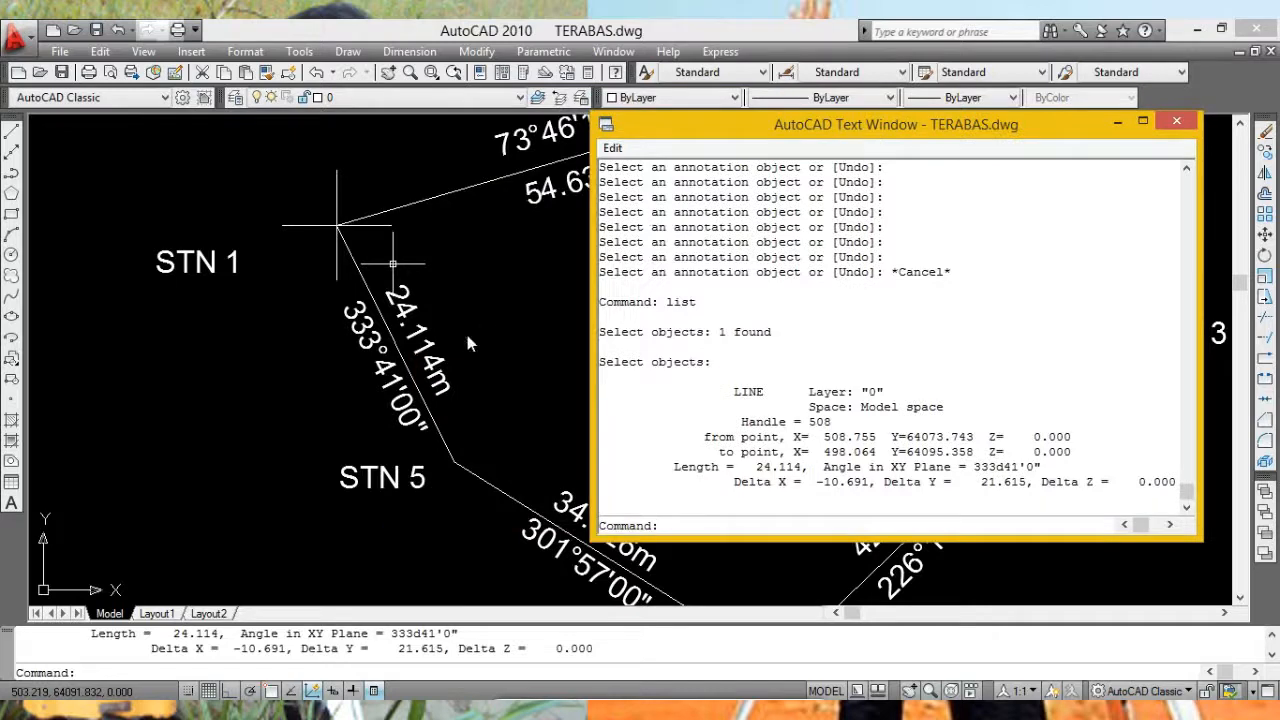
pyautogui.click(1175, 123)
# Step: Move the STN 1 label closer to its corner of the traverse
pyautogui.scroll(-2, 903, 371)
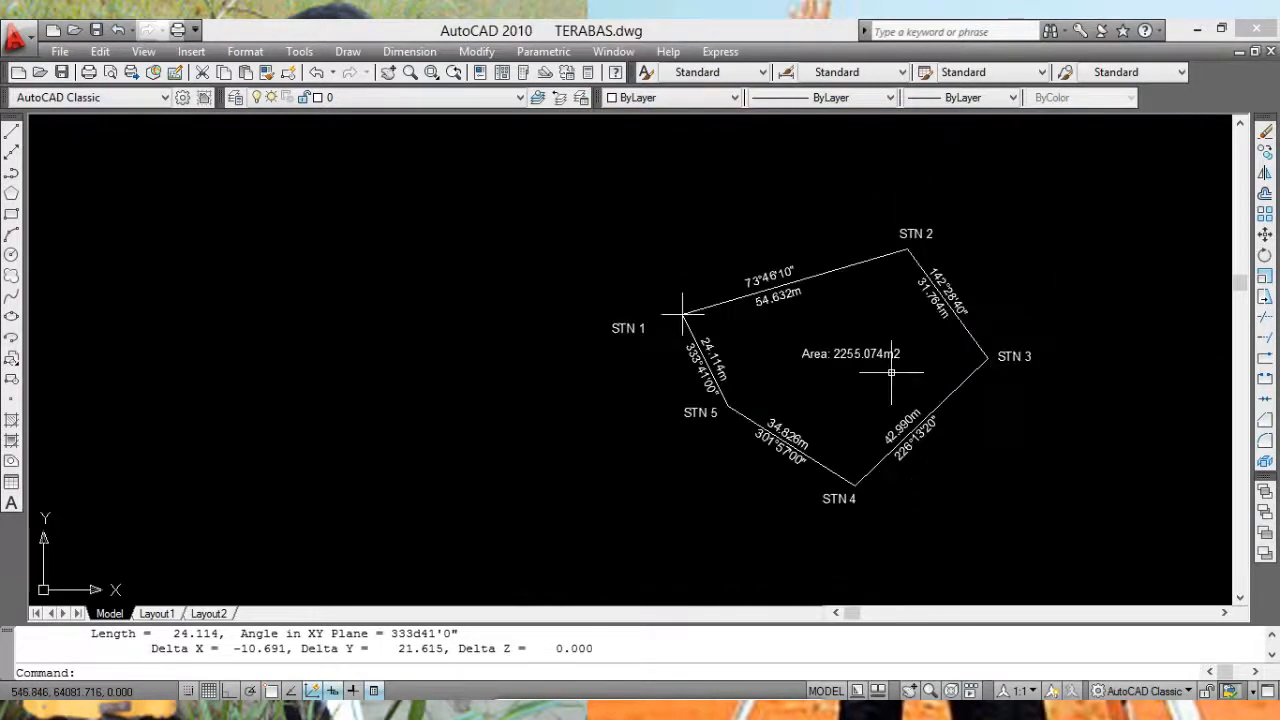
pyautogui.moveTo(840, 380); pyautogui.dragTo(719, 347, button='middle')
pyautogui.scroll(2, 740, 342)
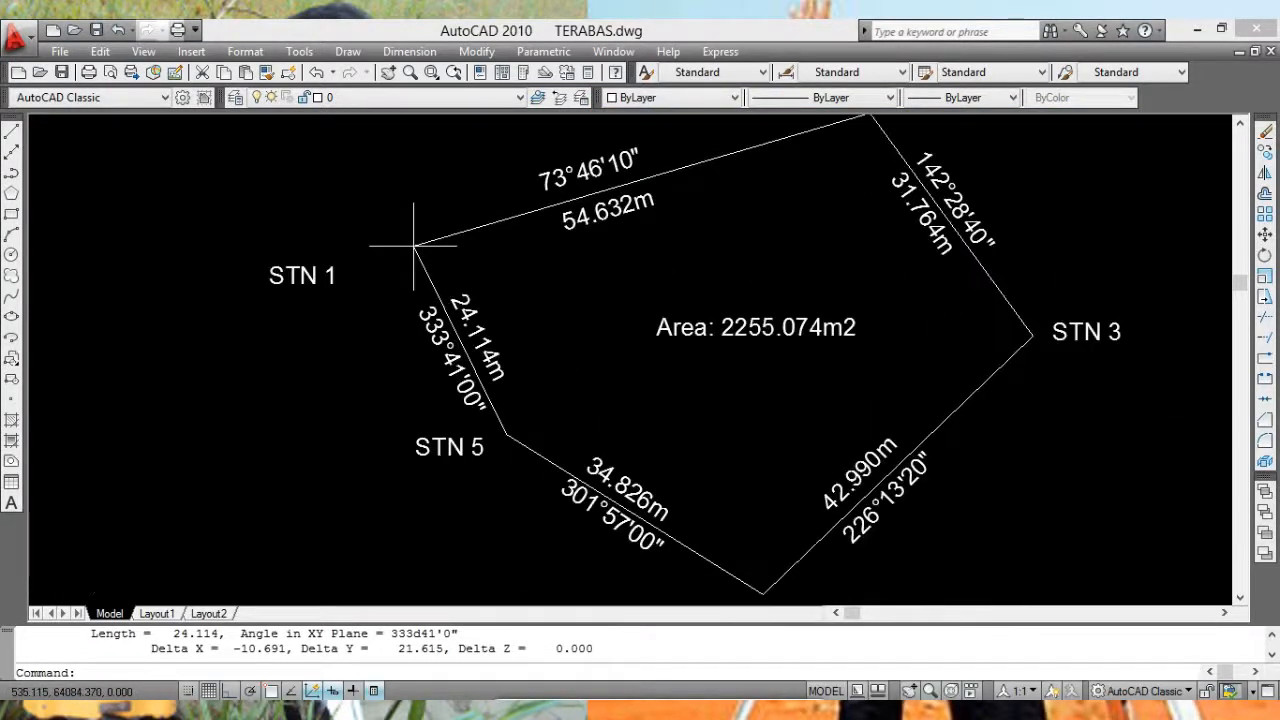
pyautogui.moveTo(571, 314); pyautogui.dragTo(631, 315, button='middle')
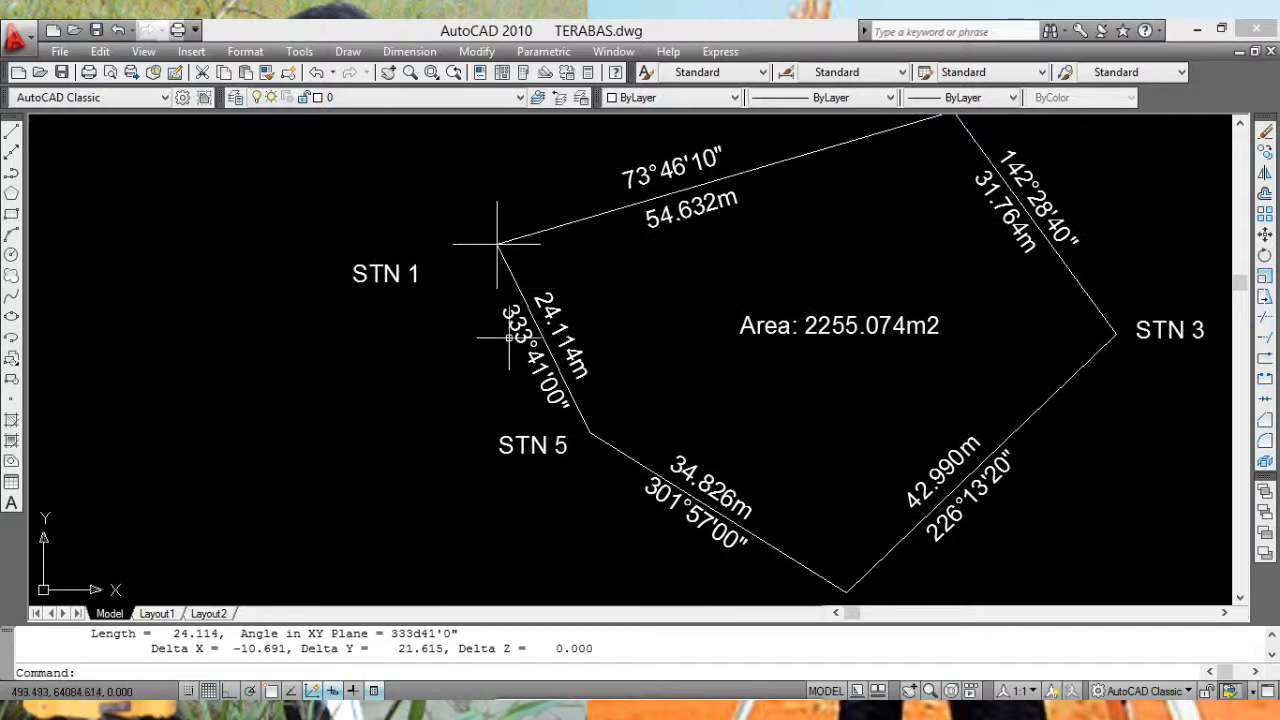
pyautogui.click(1266, 234)
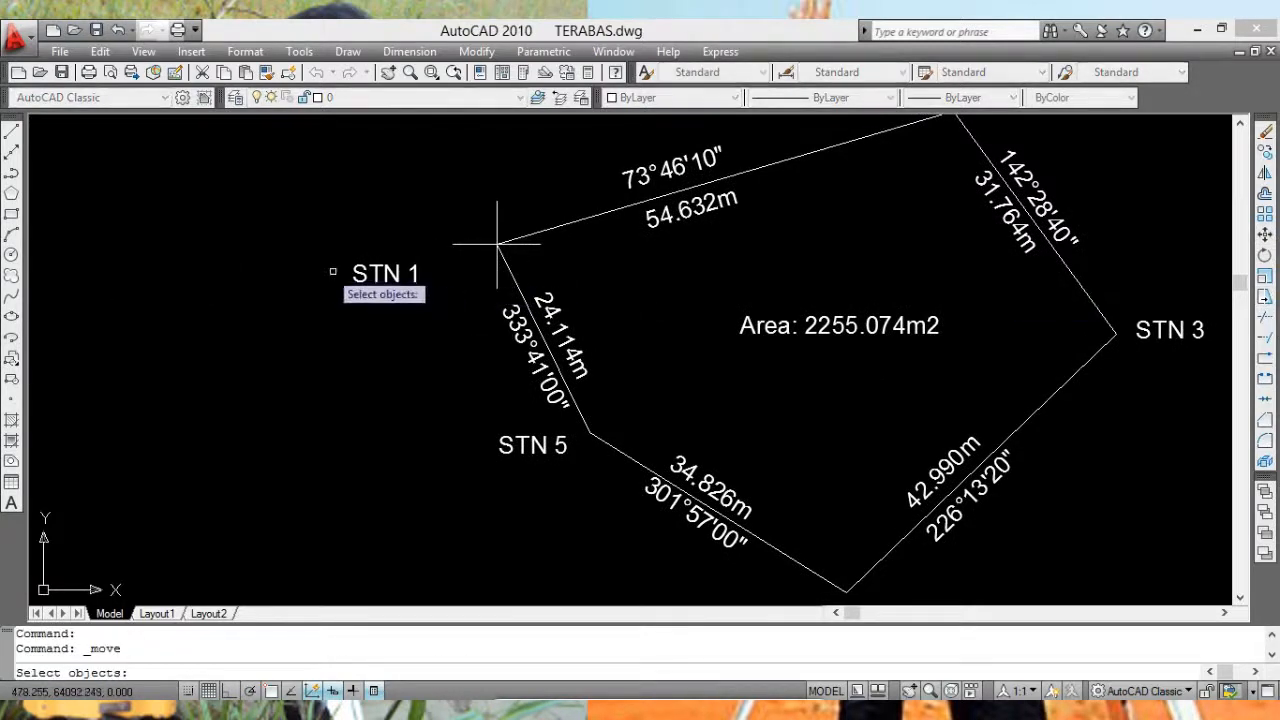
pyautogui.click(385, 275)
pyautogui.press('Return')
pyautogui.click(296, 241)
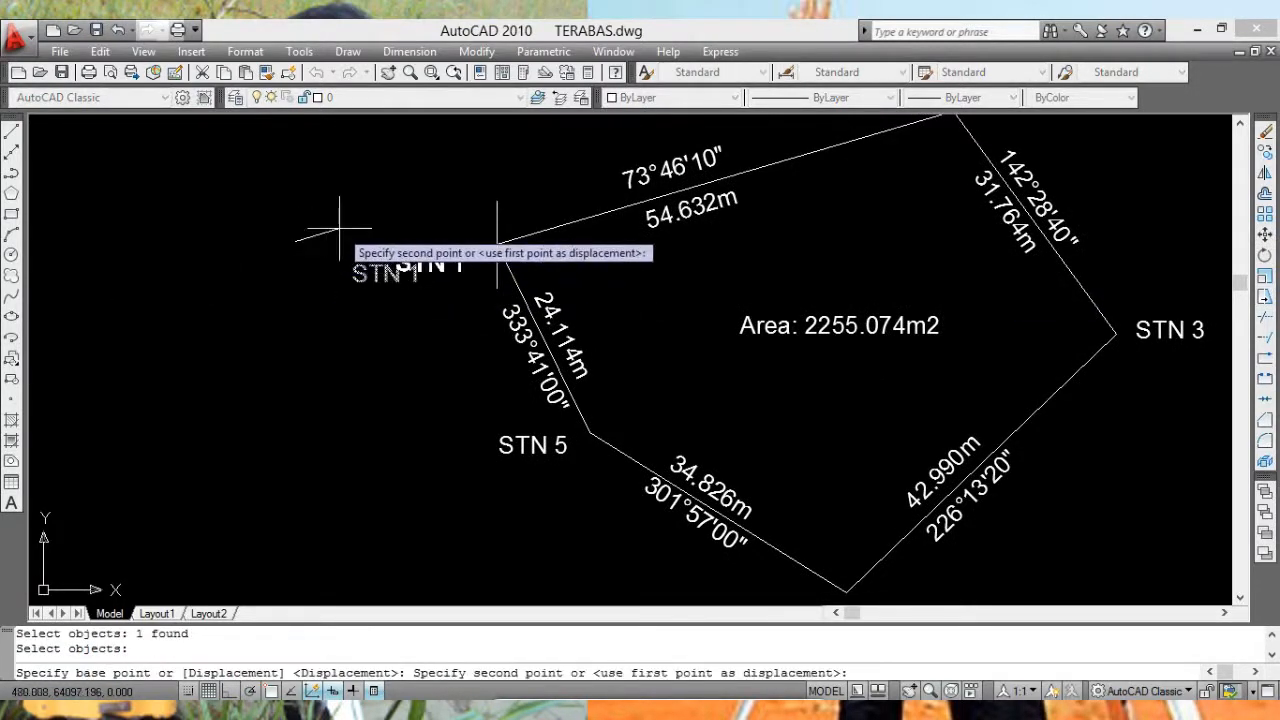
pyautogui.click(342, 218)
# Step: Erase the leftover vertical and horizontal cross lines at the STN 1 corner
pyautogui.moveTo(653, 327); pyautogui.dragTo(700, 366, button='middle')
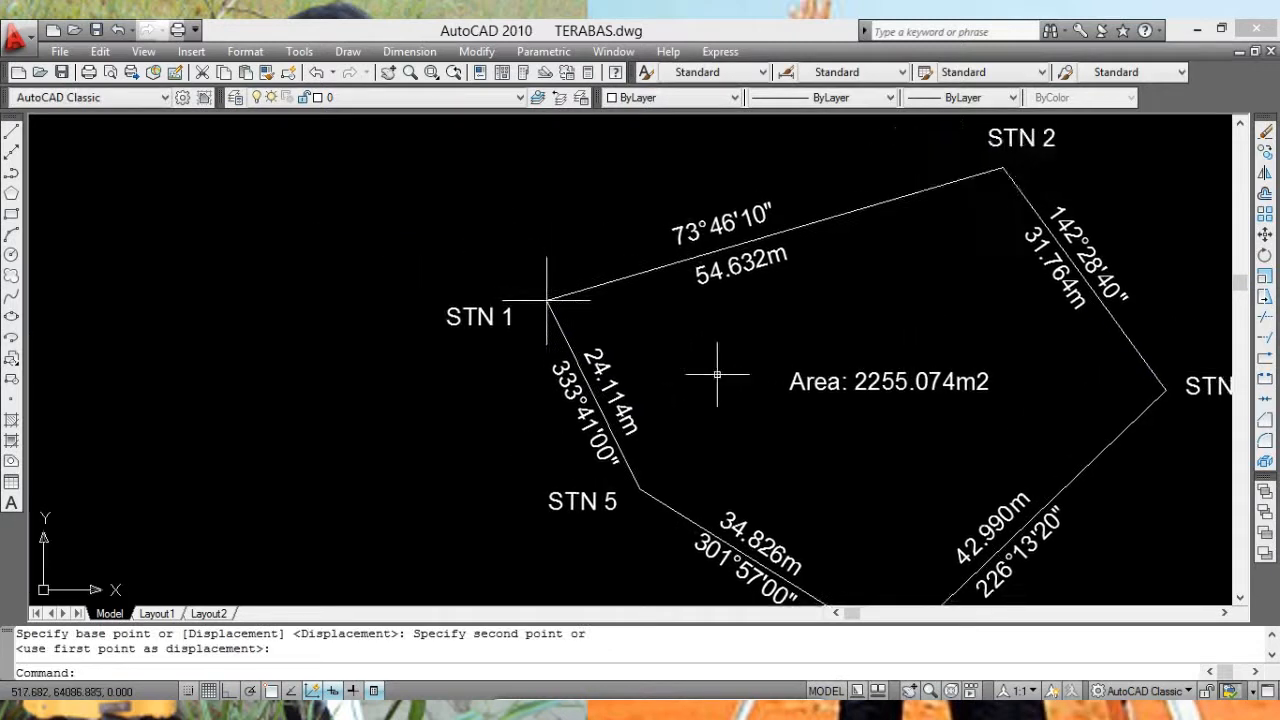
pyautogui.click(546, 279)
pyautogui.press('Delete')
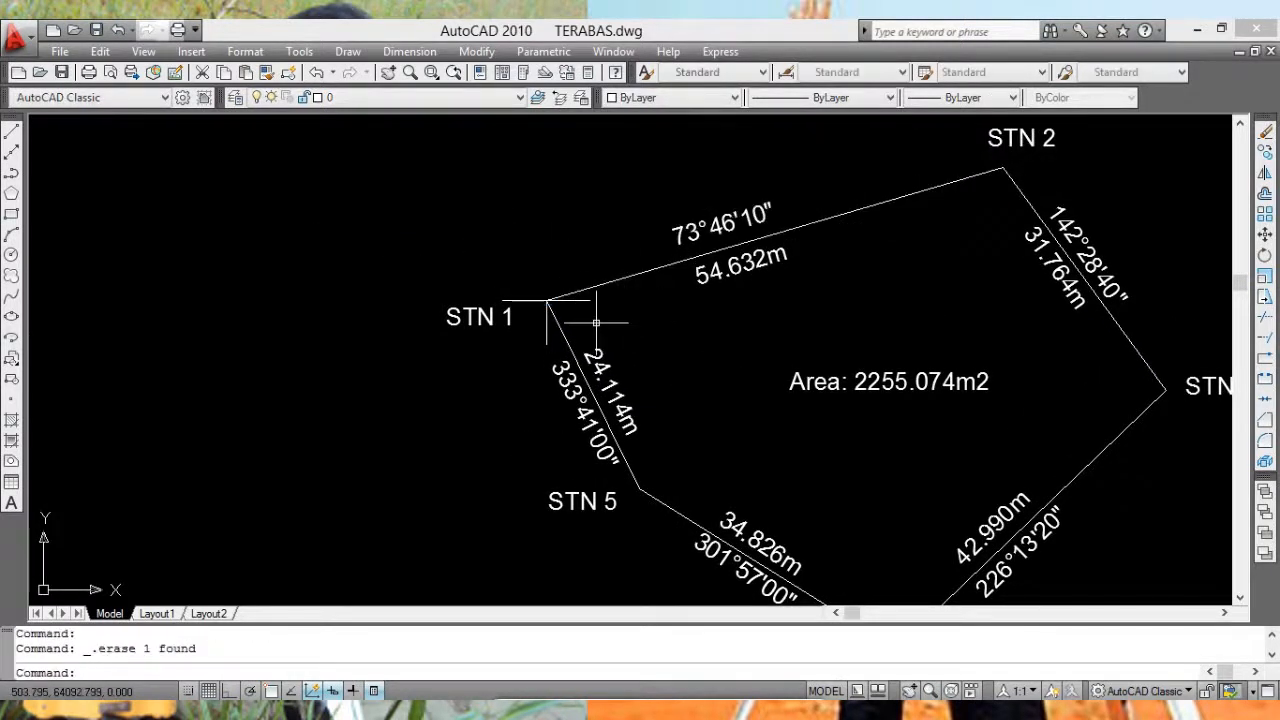
pyautogui.click(580, 299)
pyautogui.press('Delete')
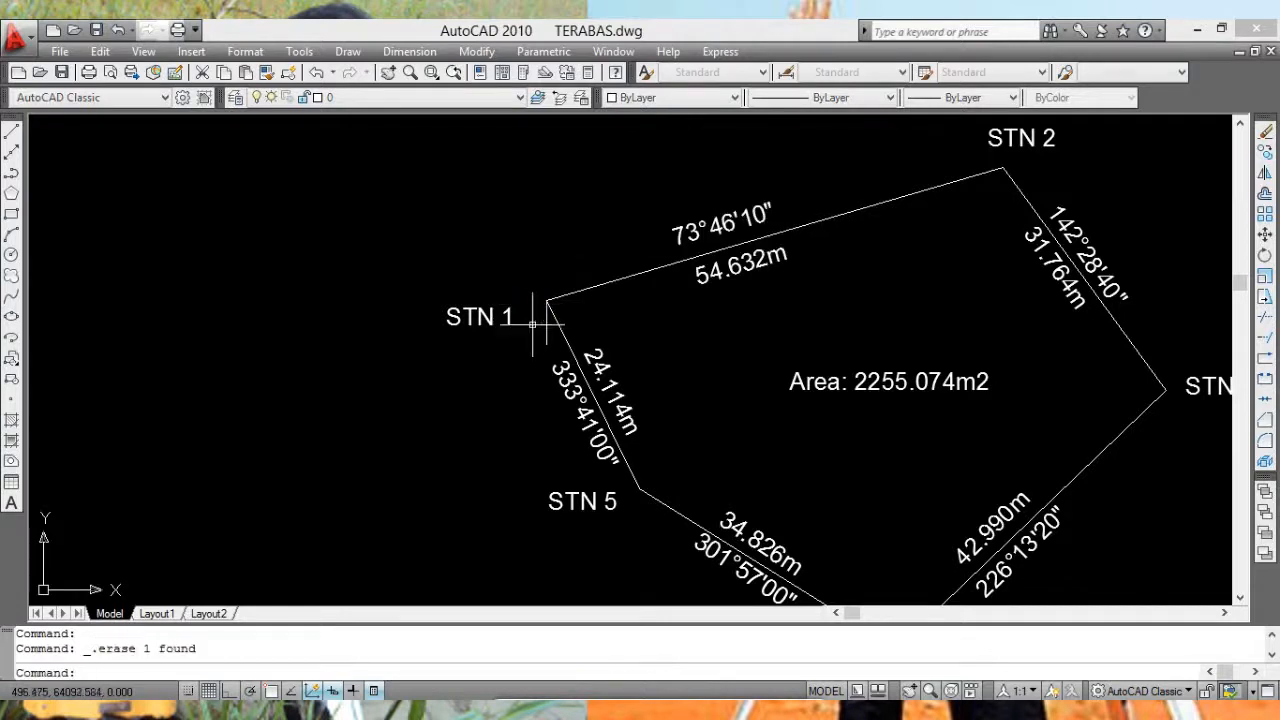
pyautogui.click(546, 332)
pyautogui.press('Delete')
# Step: Copy the whole annotated traverse, including its labels and area text, to the empty space below the original
pyautogui.scroll(-2, 752, 341)
pyautogui.moveTo(720, 335); pyautogui.dragTo(557, 294, button='middle')
pyautogui.moveTo(900, 386)
pyautogui.mouseDown(button='middle')
pyautogui.moveTo(744, 292)
pyautogui.moveTo(721, 339)
pyautogui.moveTo(666, 343)
pyautogui.mouseUp(button='middle')
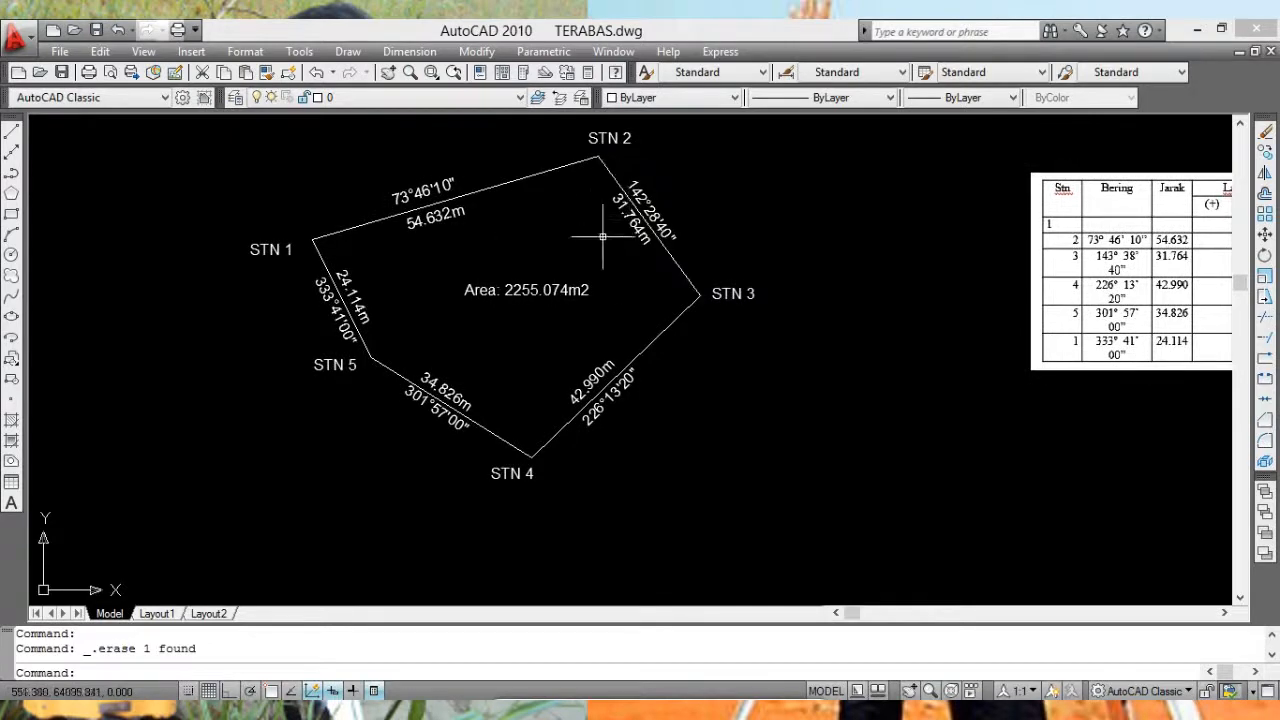
pyautogui.moveTo(600, 234)
pyautogui.mouseDown(button='middle')
pyautogui.moveTo(537, 311)
pyautogui.moveTo(531, 298)
pyautogui.mouseUp(button='middle')
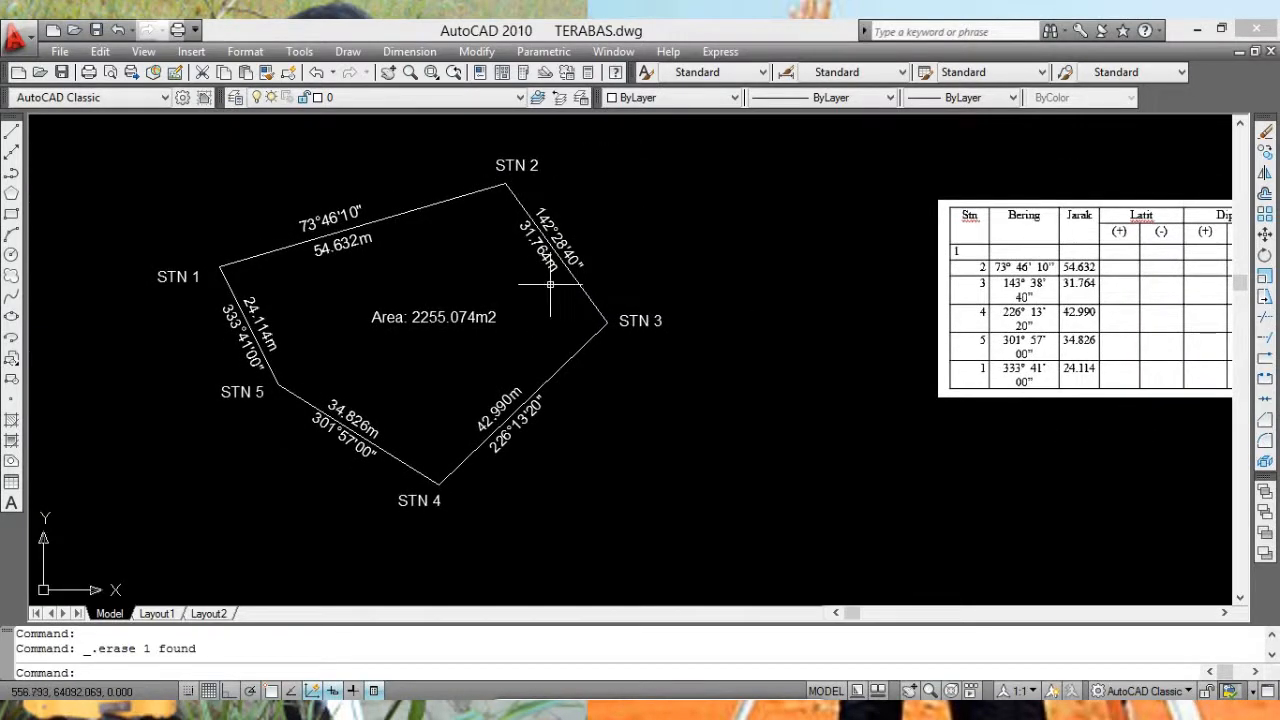
pyautogui.scroll(-3, 550, 285)
pyautogui.moveTo(654, 286); pyautogui.dragTo(743, 277, button='middle')
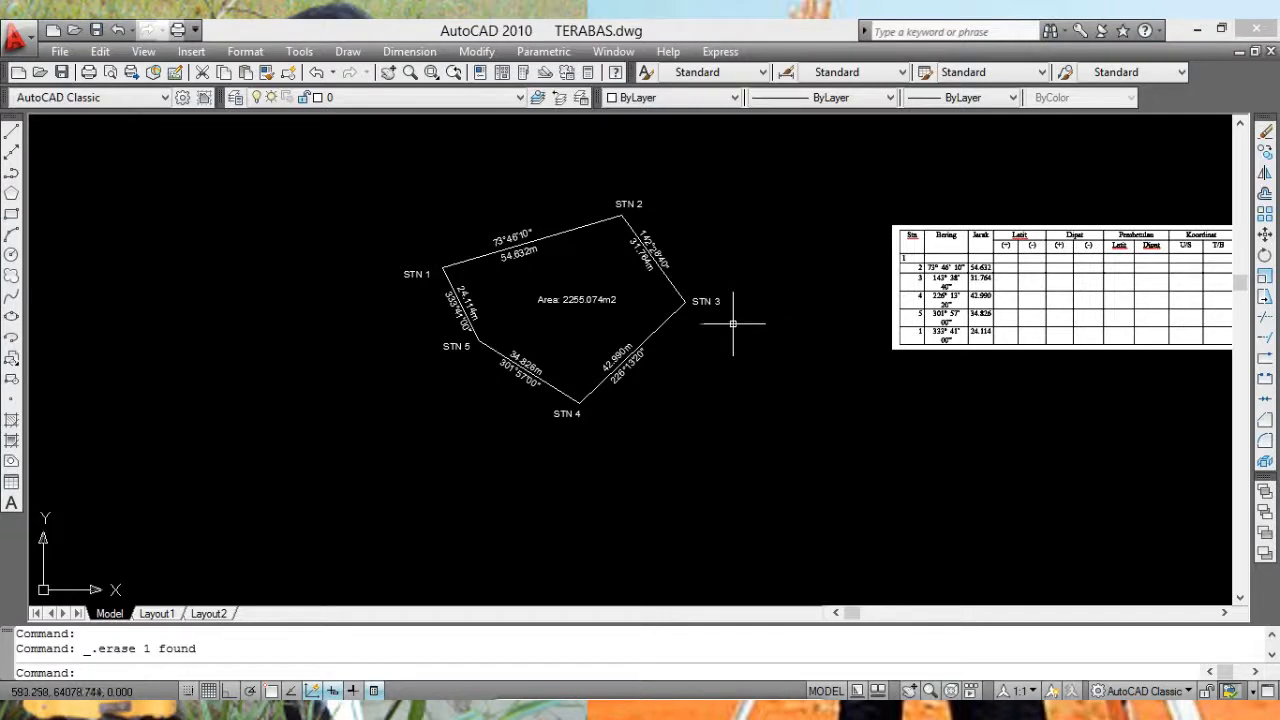
pyautogui.click(1265, 151)
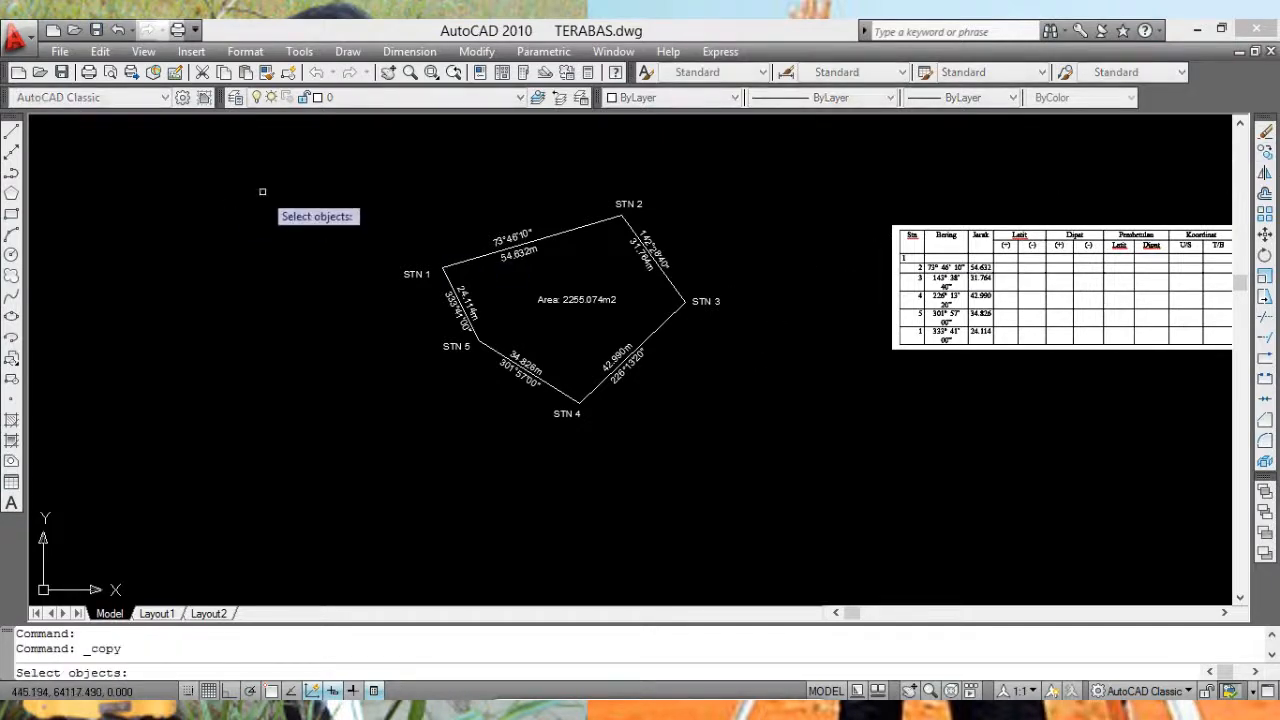
pyautogui.click(342, 142)
pyautogui.click(753, 448)
pyautogui.press('Return')
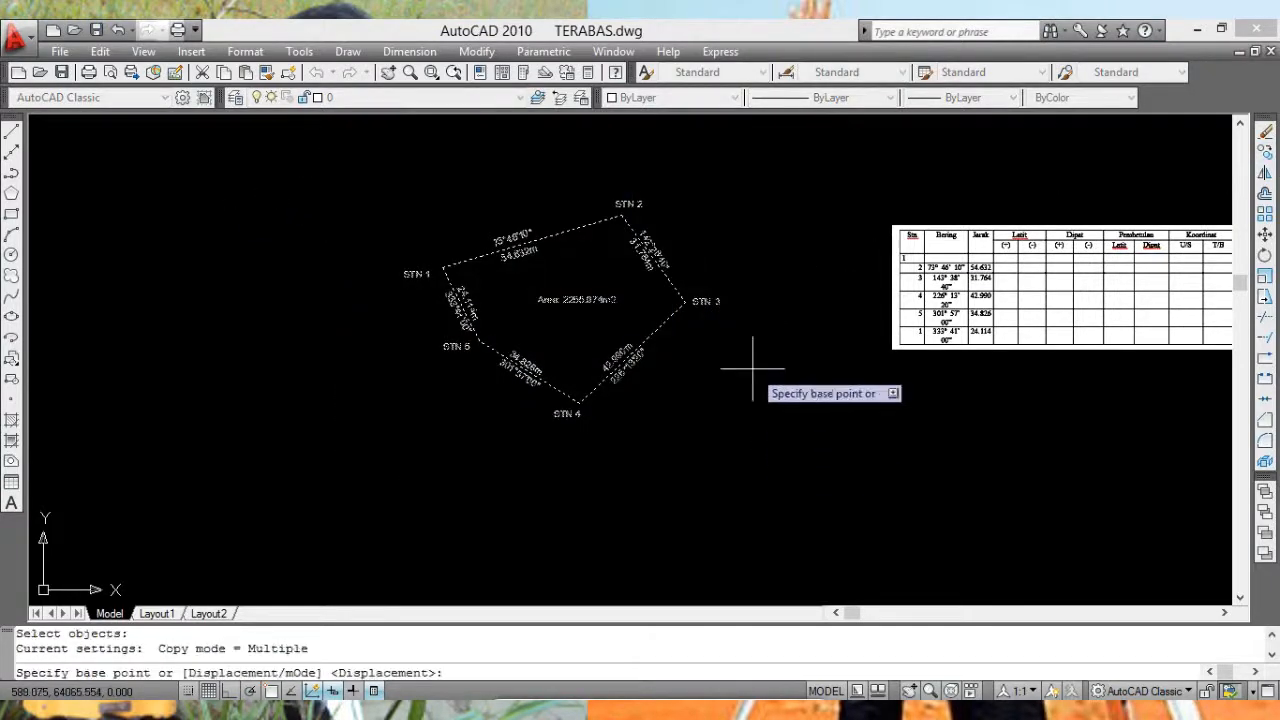
pyautogui.click(753, 369)
pyautogui.moveTo(729, 482); pyautogui.dragTo(720, 294, button='middle')
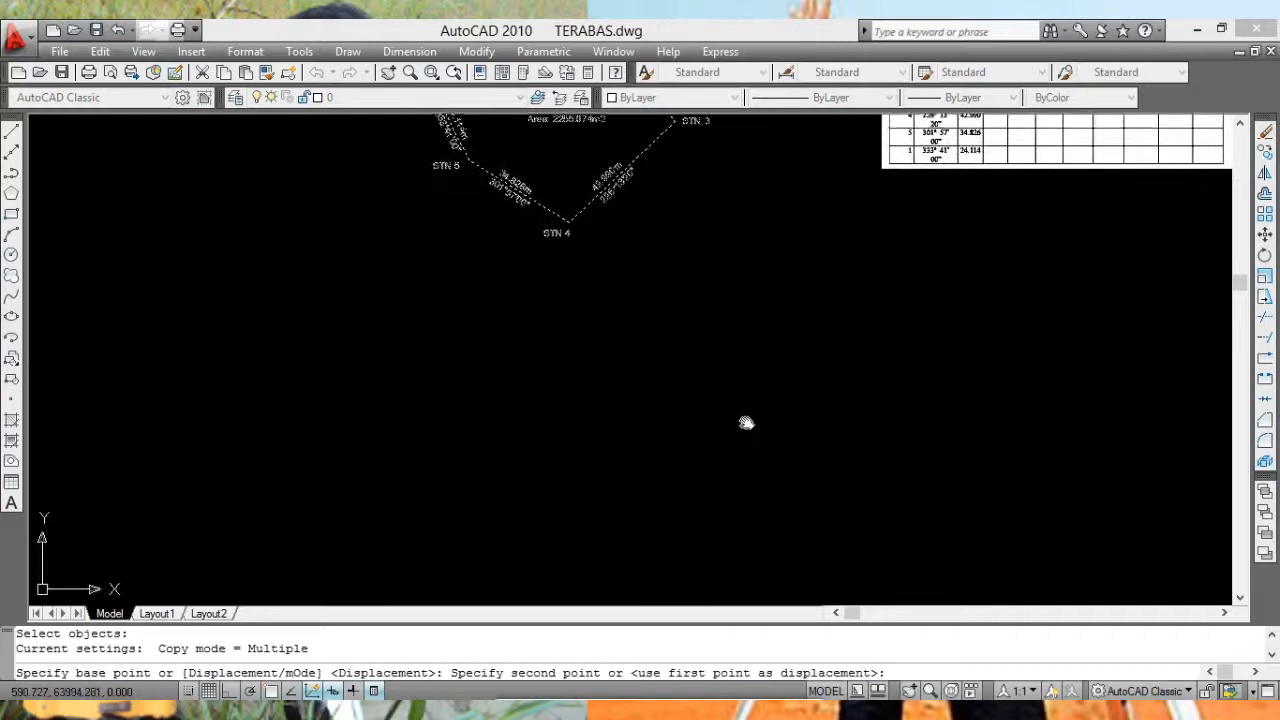
pyautogui.moveTo(746, 423); pyautogui.dragTo(738, 395, button='middle')
pyautogui.moveTo(718, 460); pyautogui.dragTo(724, 415, button='middle')
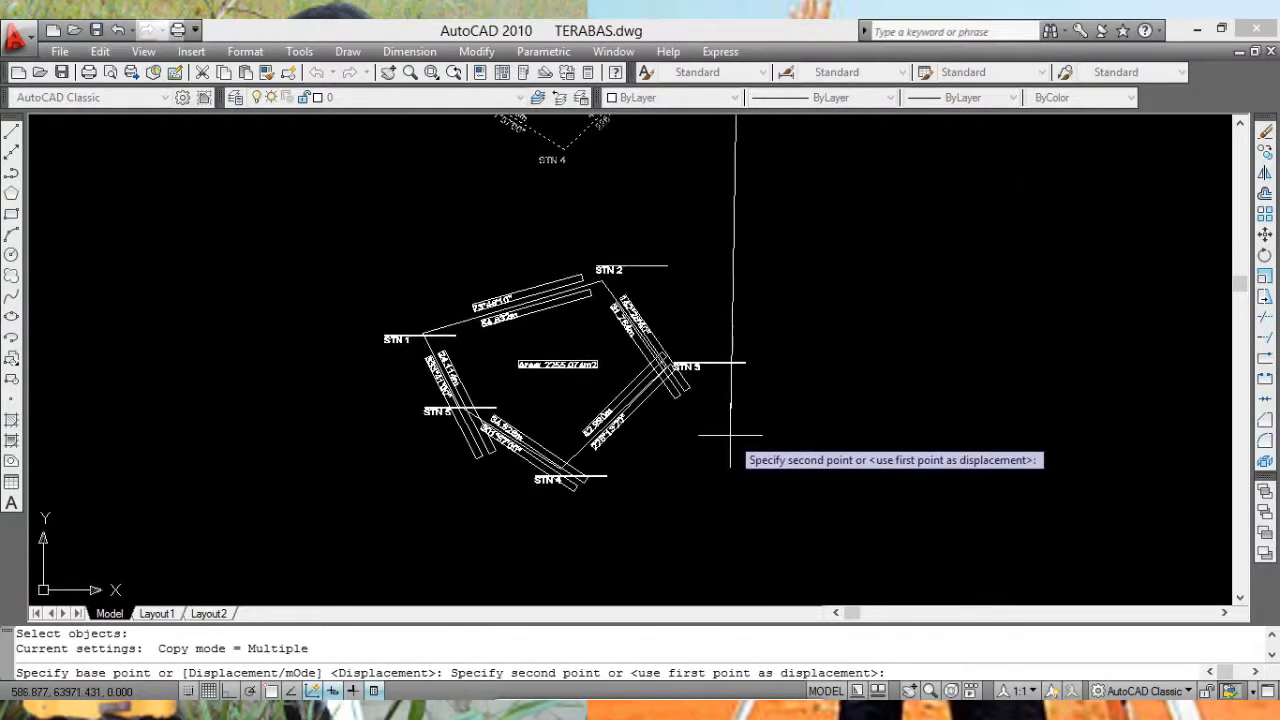
pyautogui.click(730, 435)
pyautogui.press('Escape')
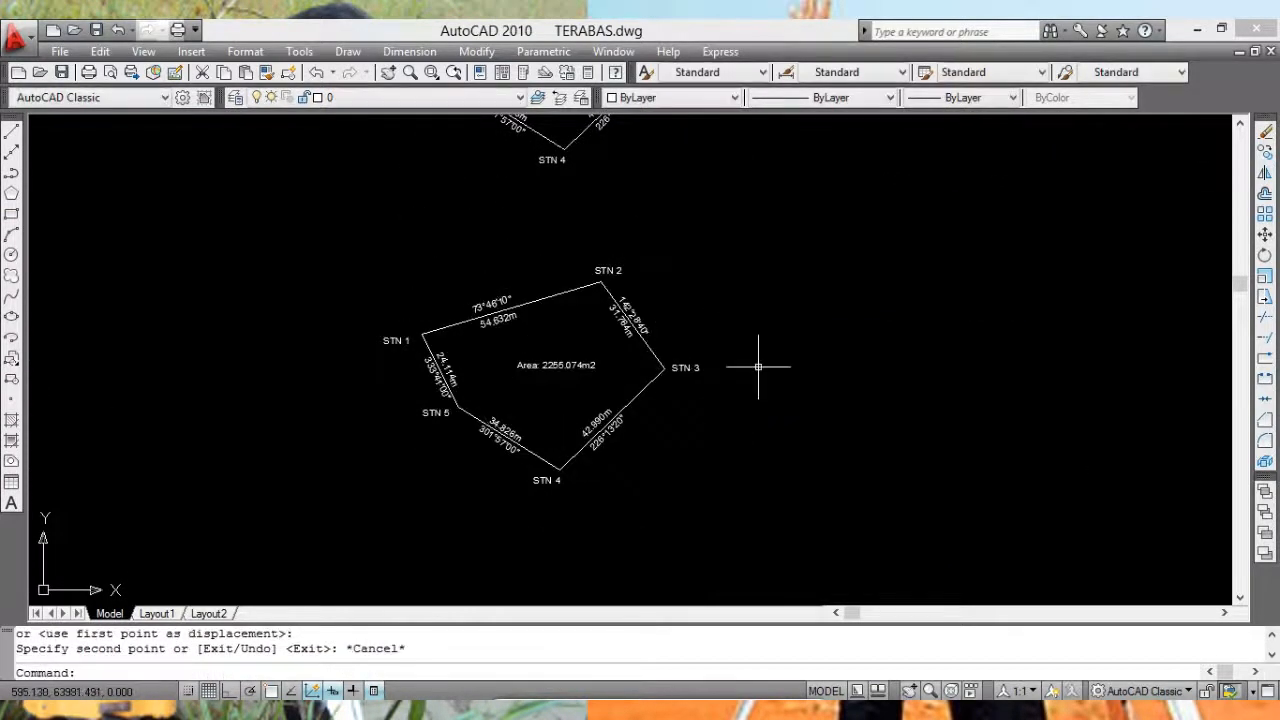
pyautogui.moveTo(813, 284); pyautogui.dragTo(799, 245, button='middle')
pyautogui.moveTo(779, 304)
pyautogui.mouseDown(button='middle')
pyautogui.moveTo(791, 331)
pyautogui.moveTo(570, 330)
pyautogui.moveTo(667, 382)
pyautogui.mouseUp(button='middle')
pyautogui.scroll(-4, 791, 331)
pyautogui.scroll(3, 618, 323)
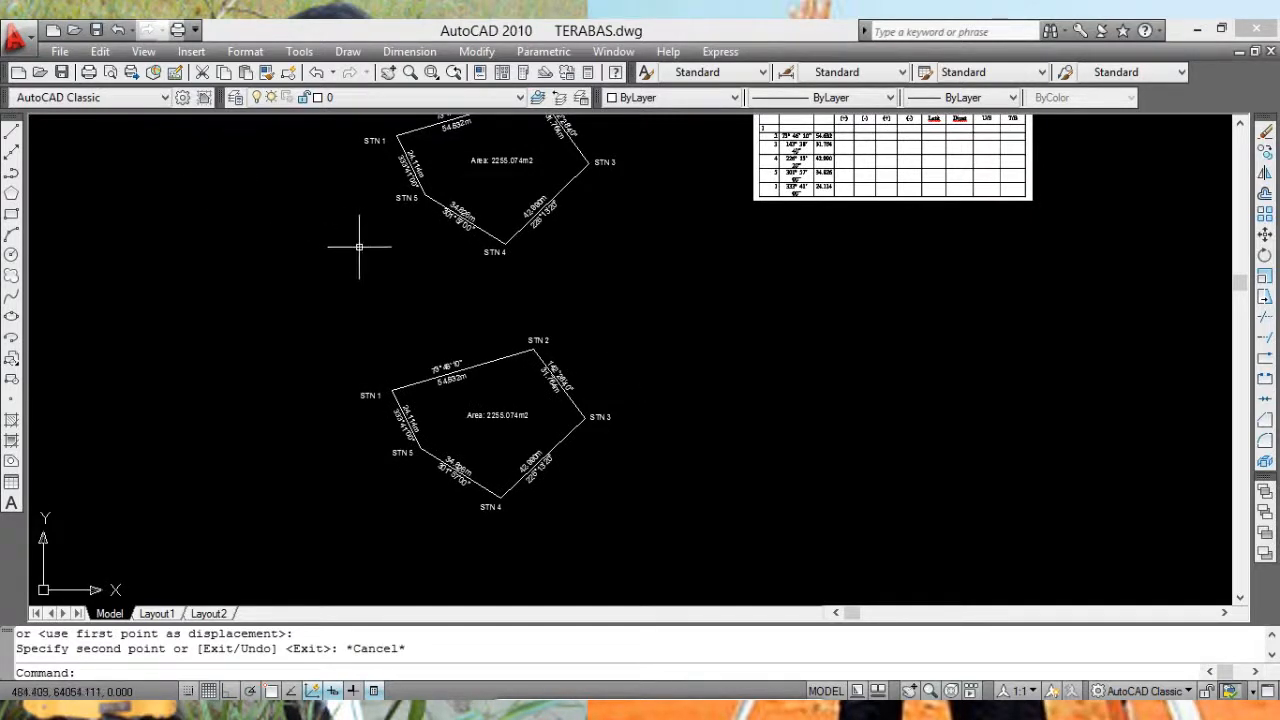
# Step: List the properties of the copied traverse's line between STN 1 and STN 2 to compare its length and angle with the labels
pyautogui.moveTo(764, 365); pyautogui.dragTo(817, 274, button='middle')
pyautogui.scroll(-2, 582, 316)
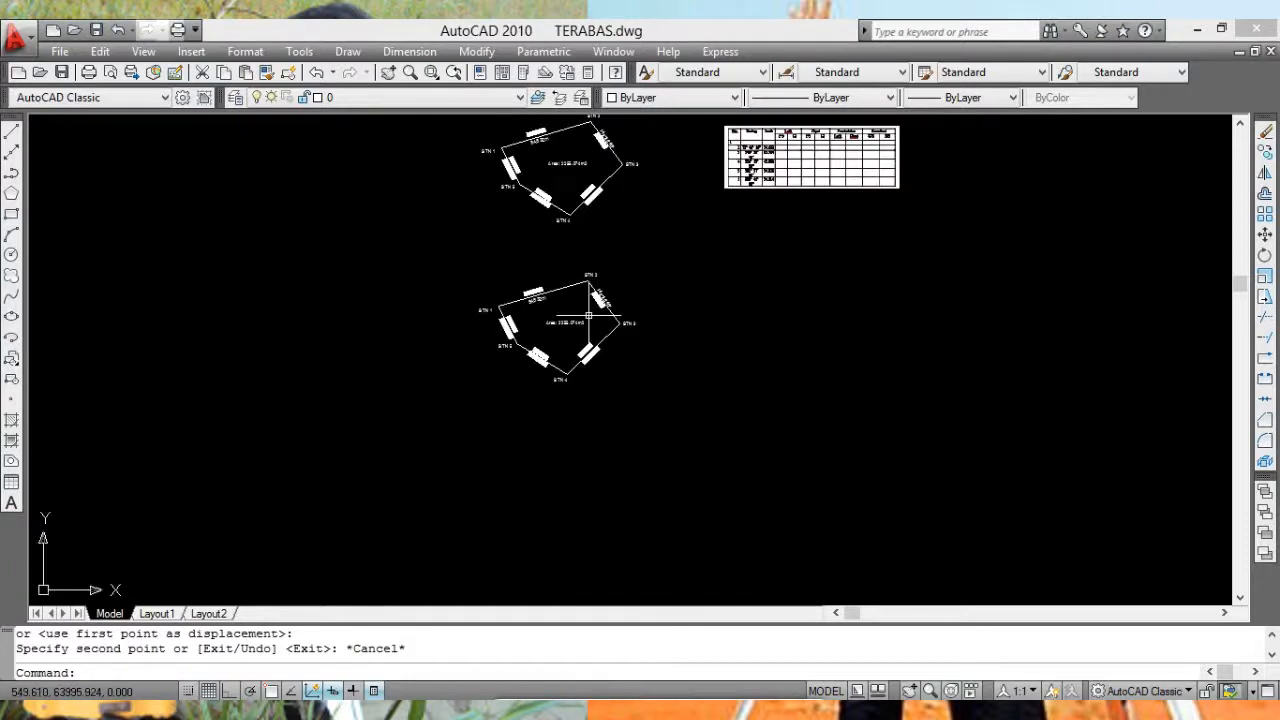
pyautogui.scroll(5, 578, 295)
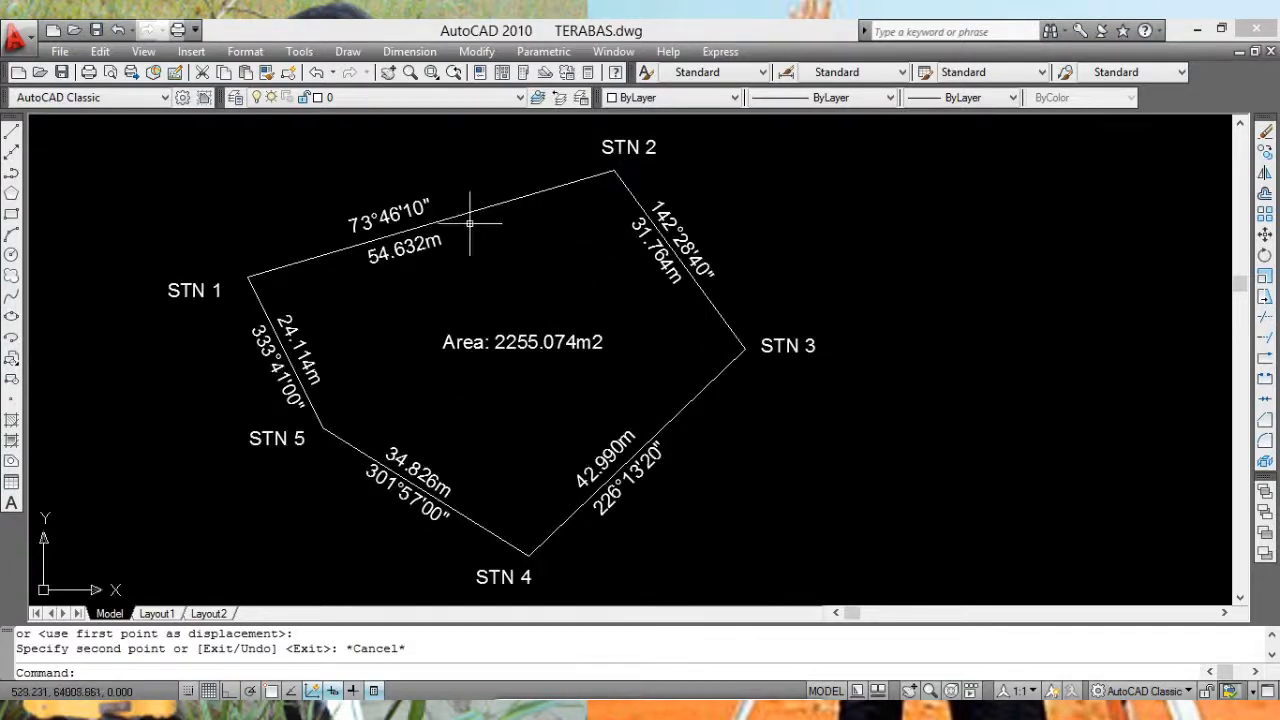
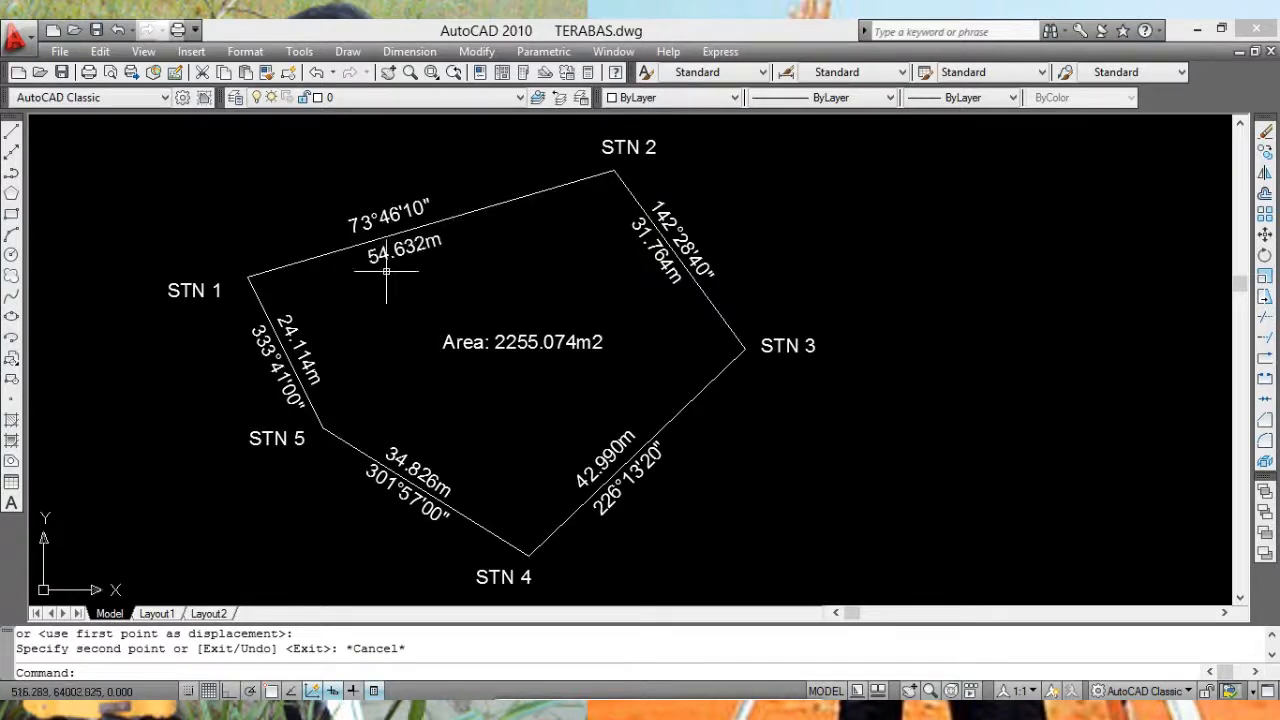
pyautogui.scroll(2, 386, 270)
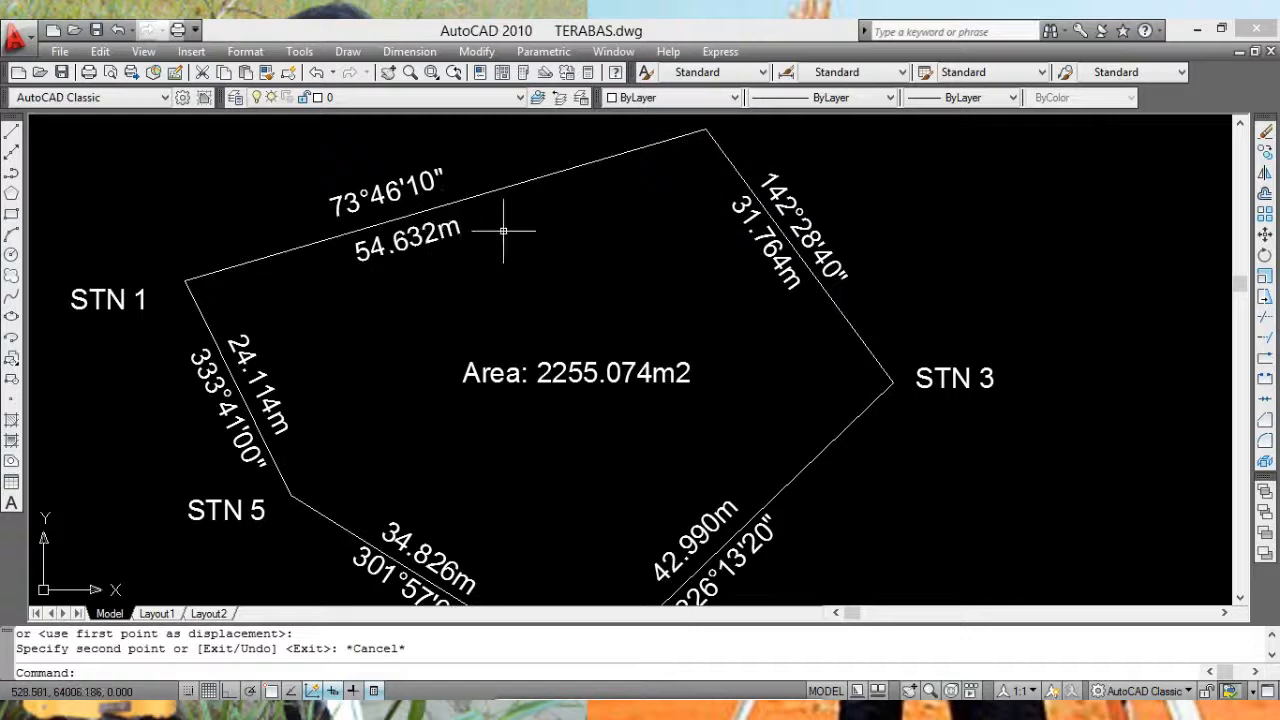
pyautogui.press('Return')
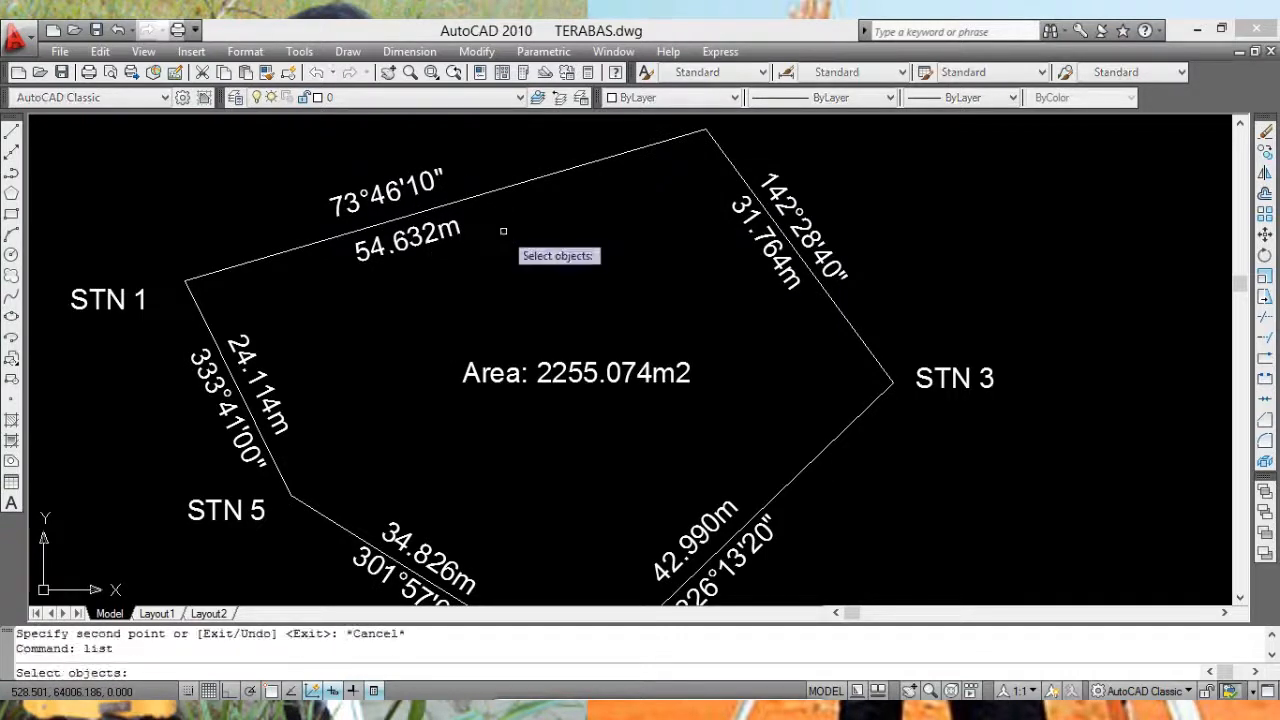
pyautogui.click(524, 178)
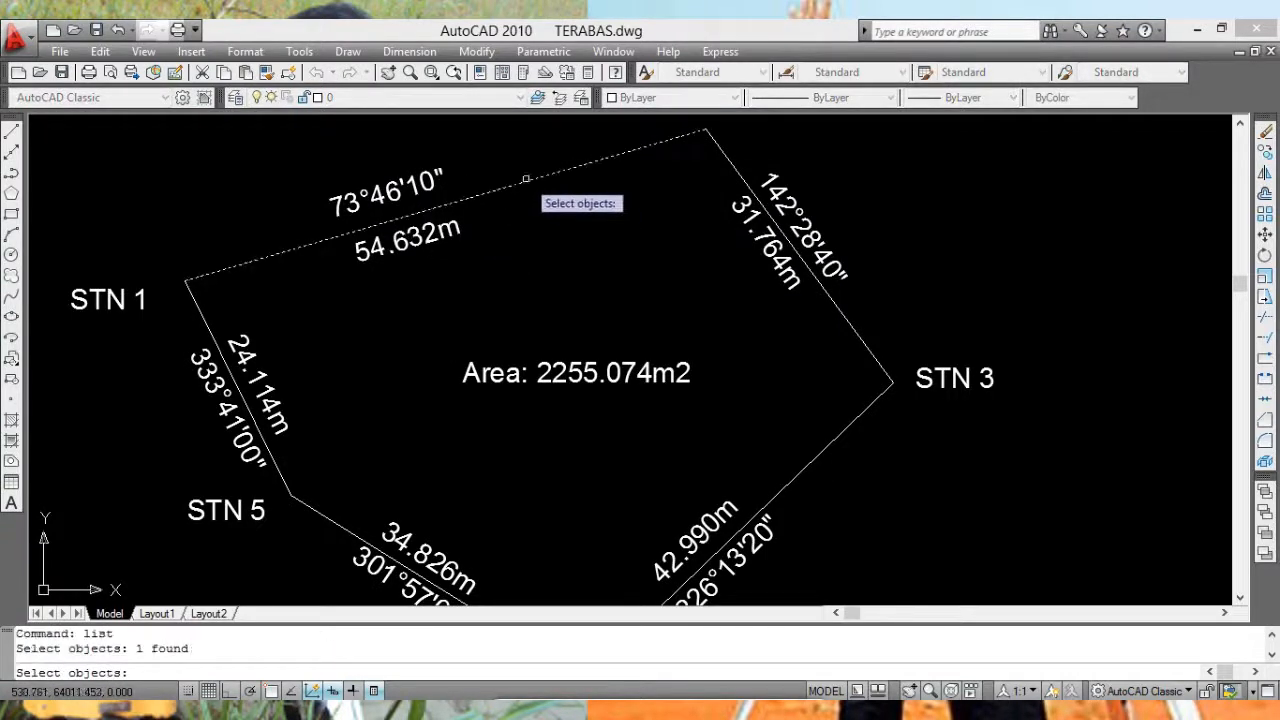
pyautogui.press('Return')
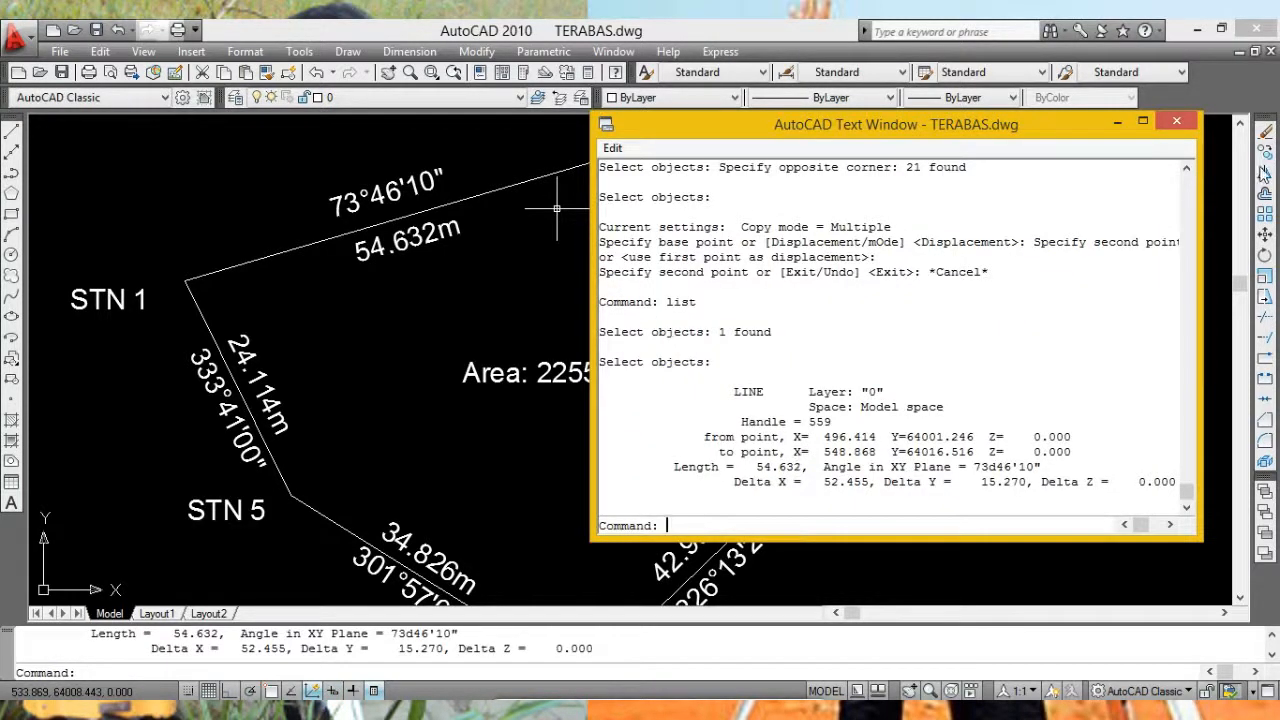
pyautogui.click(1177, 120)
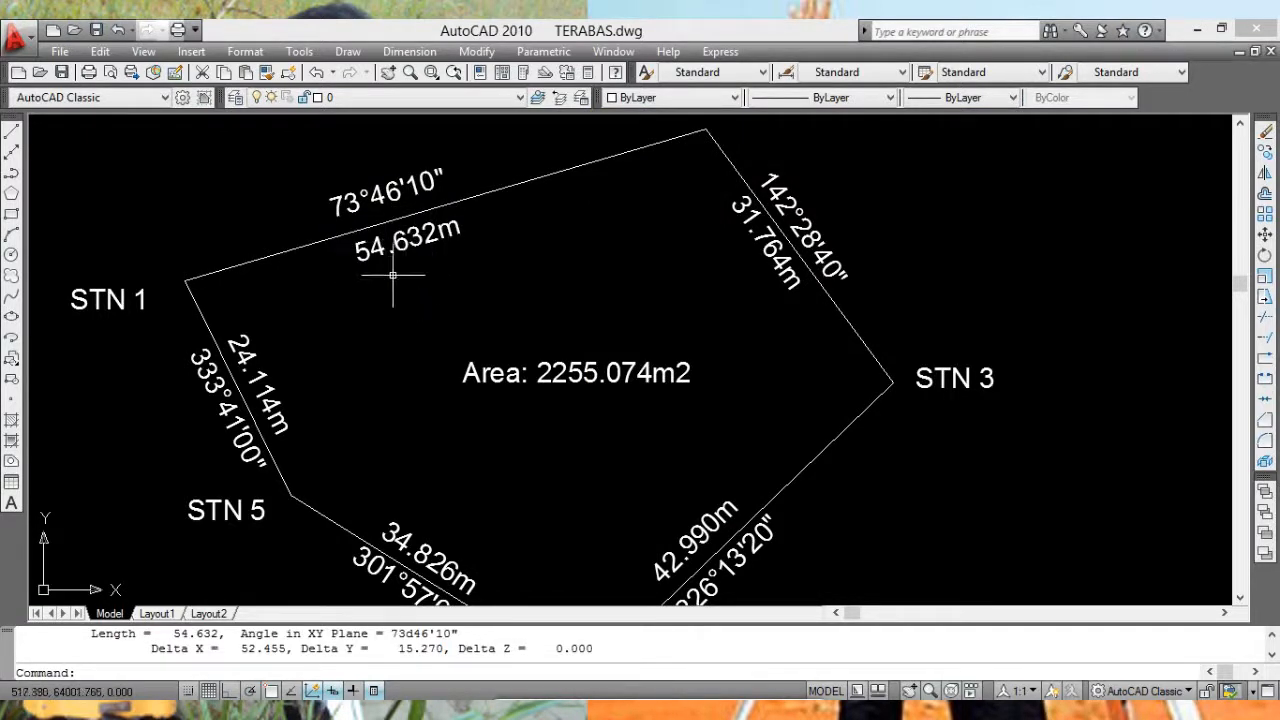
# Step: Move the whole copied traverse with its labels and area text far away into empty space, southwest of the original
pyautogui.scroll(-5, 500, 275)
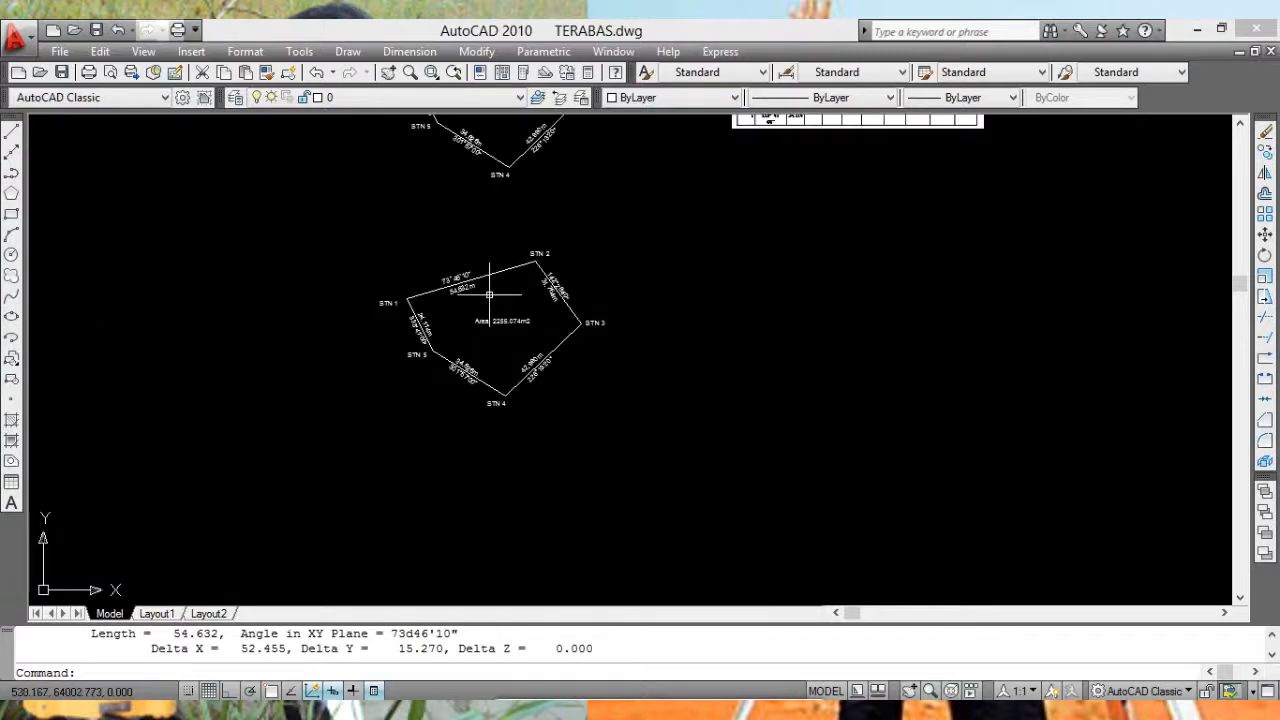
pyautogui.moveTo(490, 285); pyautogui.dragTo(502, 275, button='middle')
pyautogui.scroll(2, 518, 265)
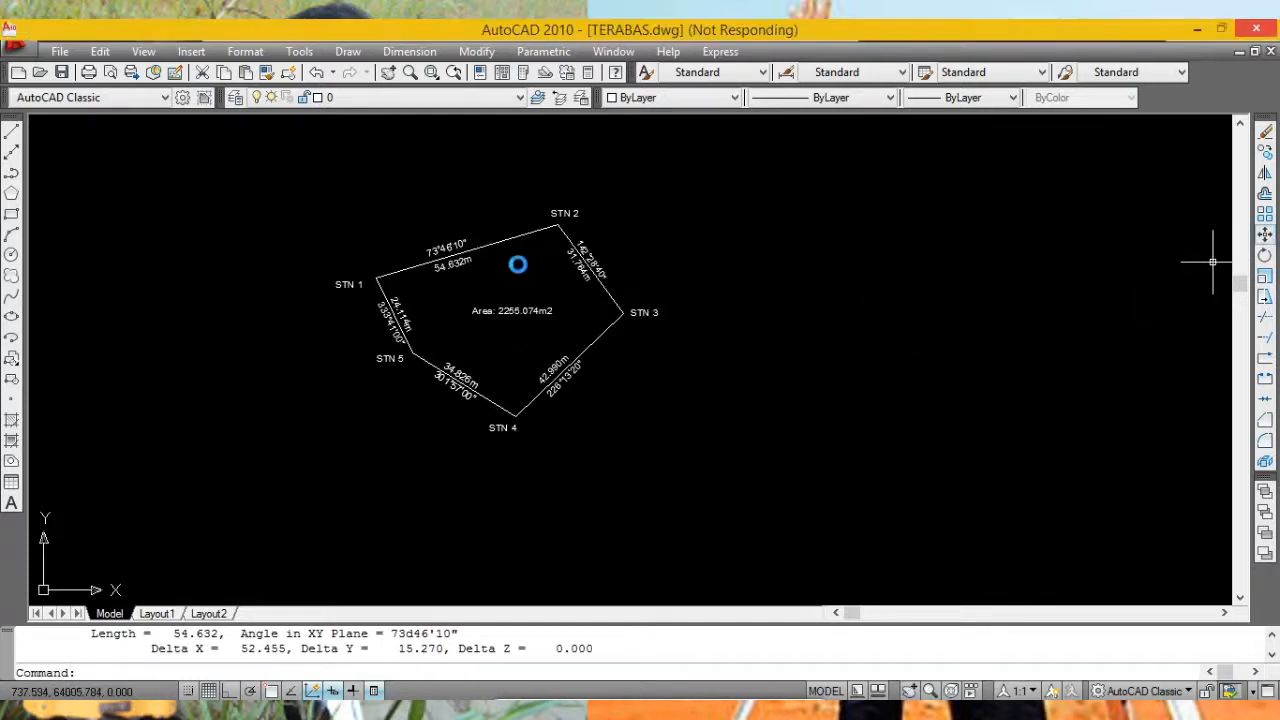
pyautogui.click(243, 177)
pyautogui.click(722, 446)
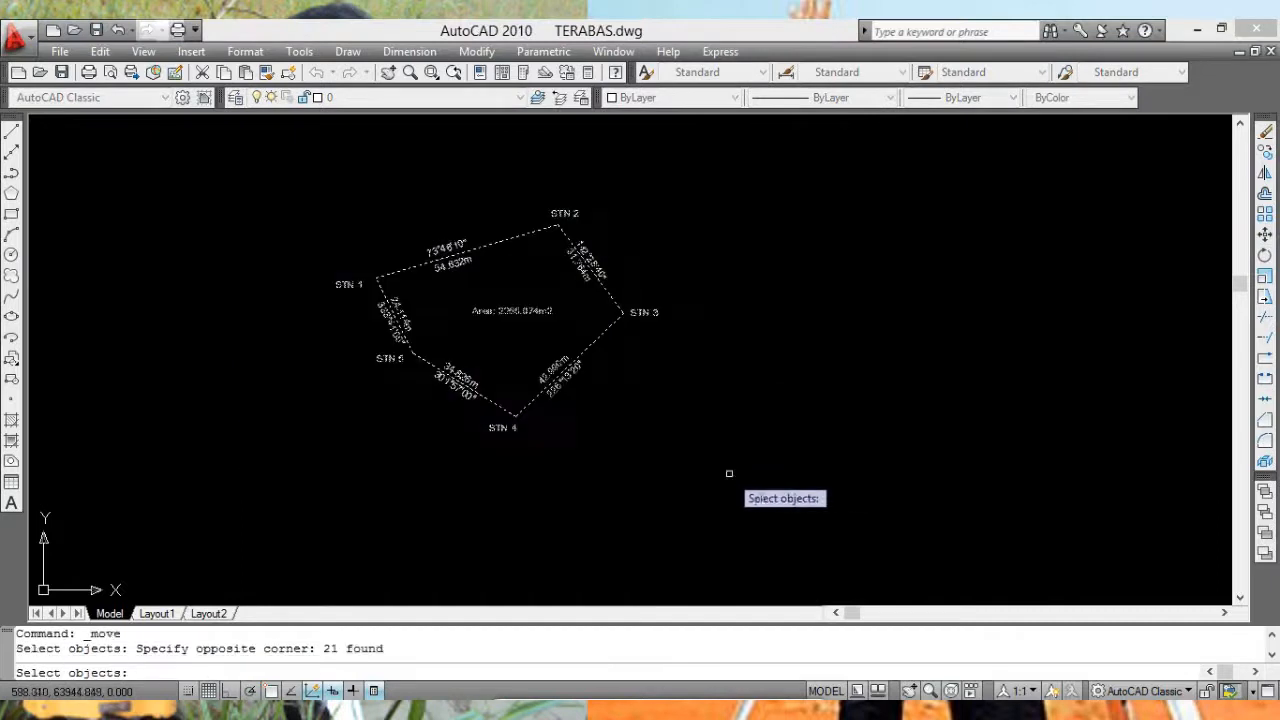
pyautogui.press('Return')
pyautogui.click(712, 341)
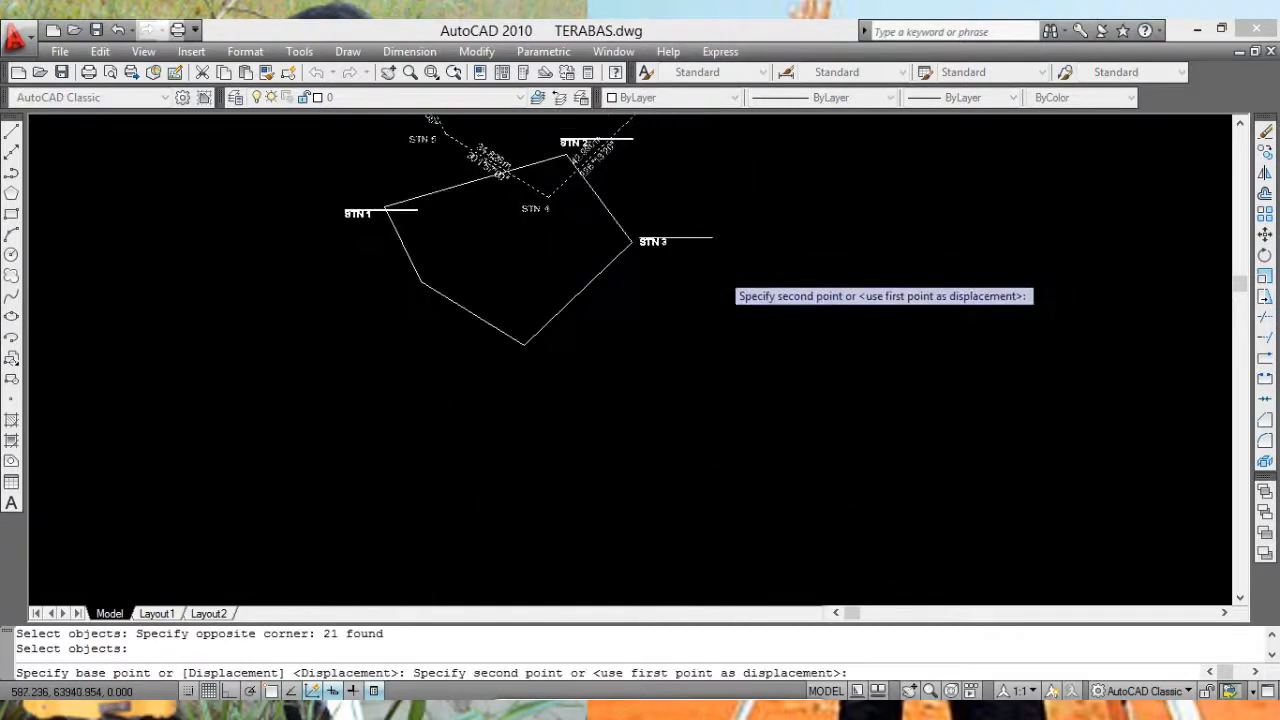
pyautogui.scroll(-3, 707, 320)
pyautogui.moveTo(490, 321); pyautogui.dragTo(686, 286, button='middle')
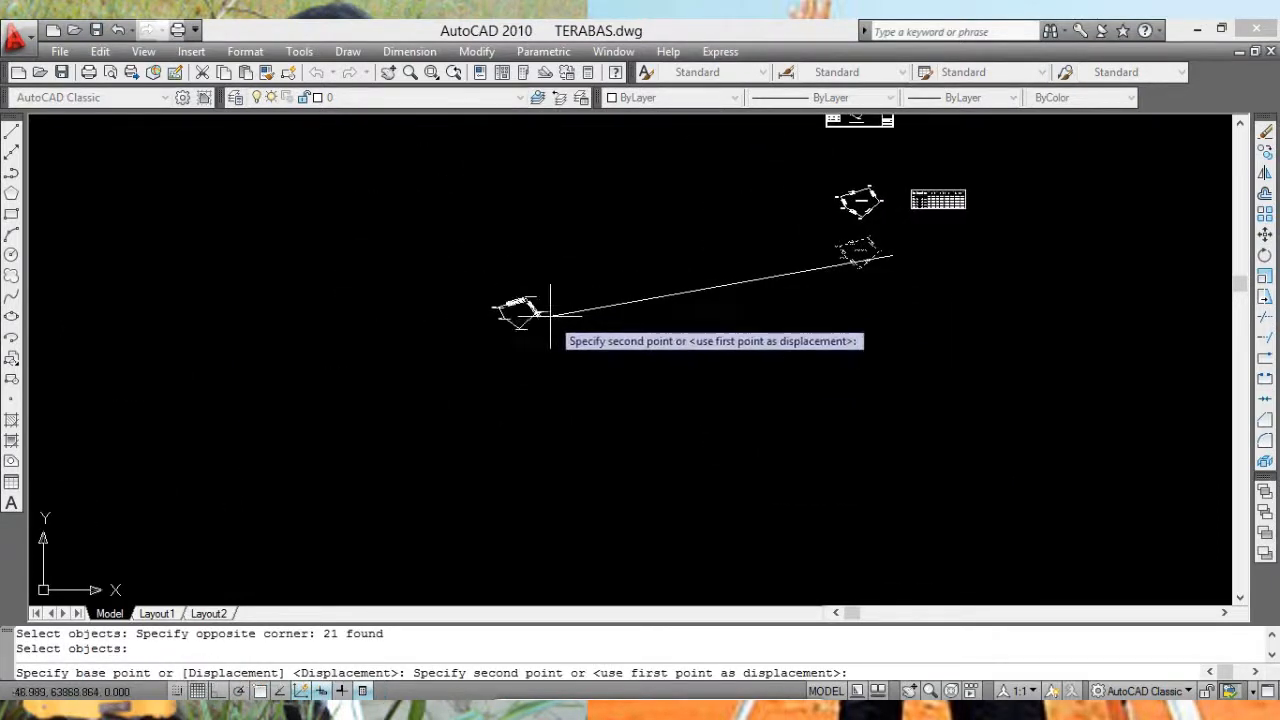
pyautogui.click(489, 355)
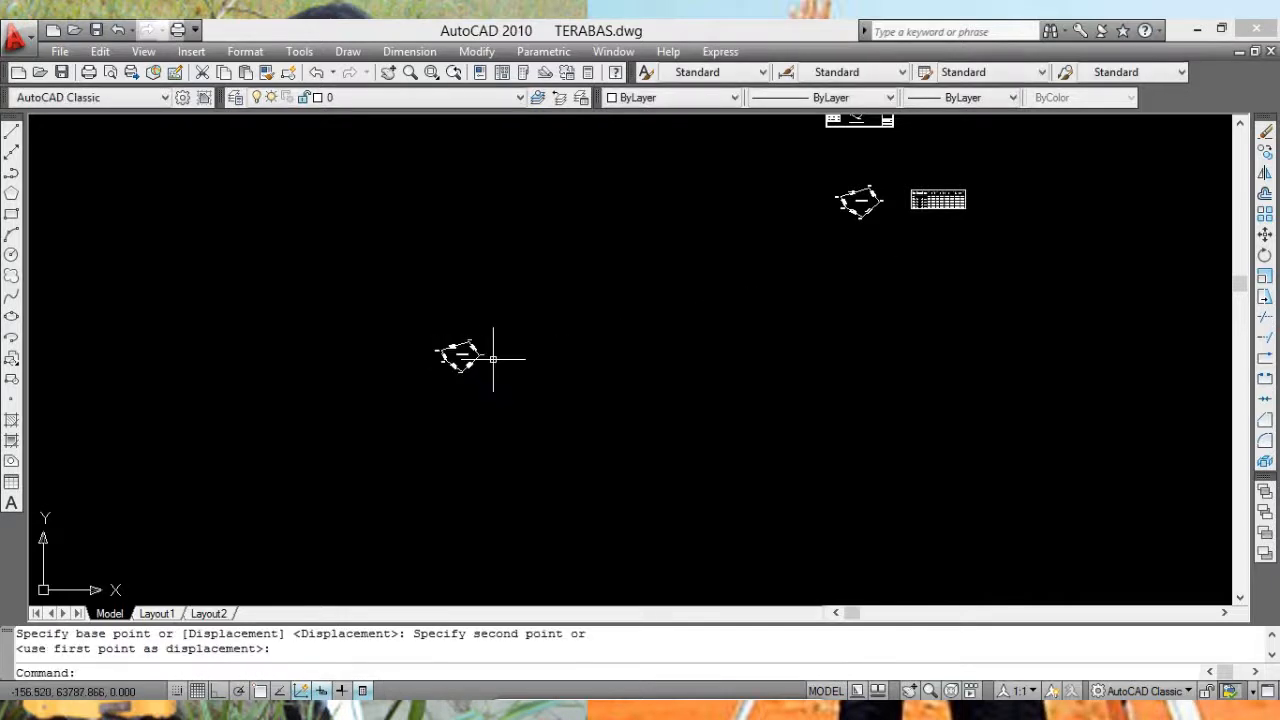
# Step: Scale the entire moved traverse, including its labels, by a factor of 1000 from a base point beside it
pyautogui.scroll(3, 484, 360)
pyautogui.scroll(4, 485, 361)
pyautogui.moveTo(527, 351); pyautogui.dragTo(779, 347, button='middle')
pyautogui.scroll(2, 703, 346)
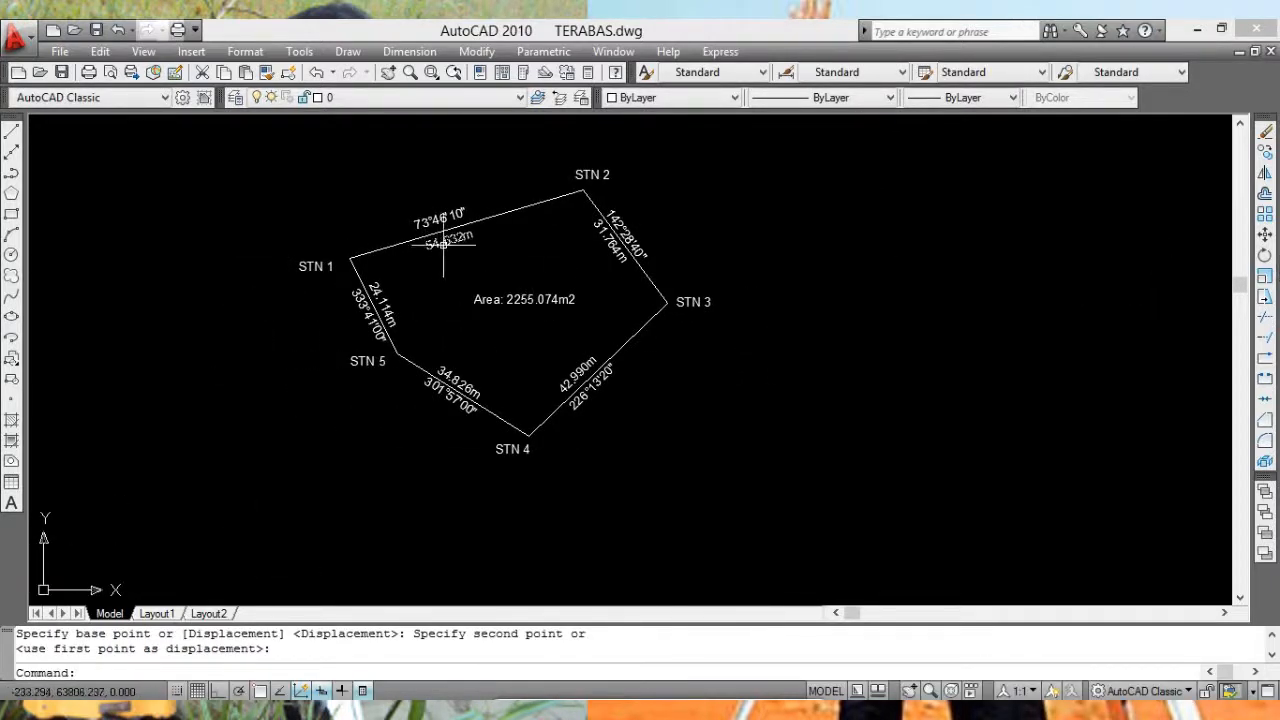
pyautogui.click(1264, 277)
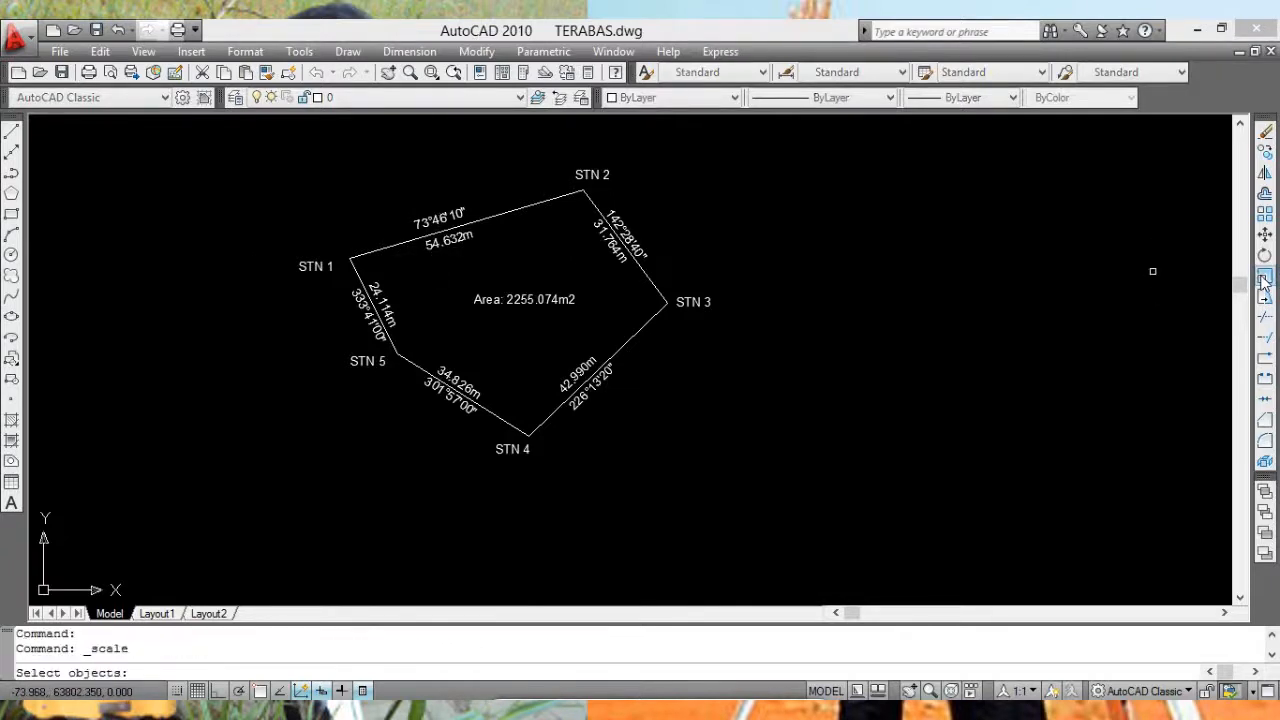
pyautogui.click(197, 138)
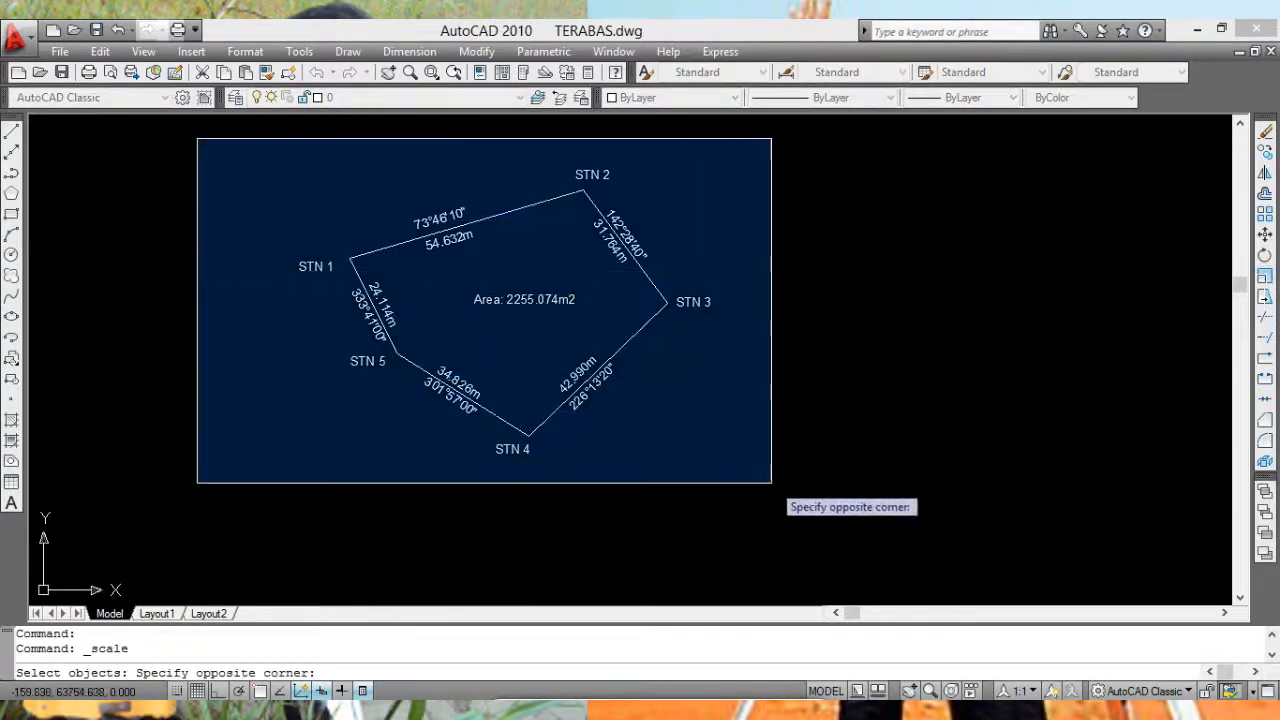
pyautogui.click(776, 516)
pyautogui.press('Return')
pyautogui.click(780, 410)
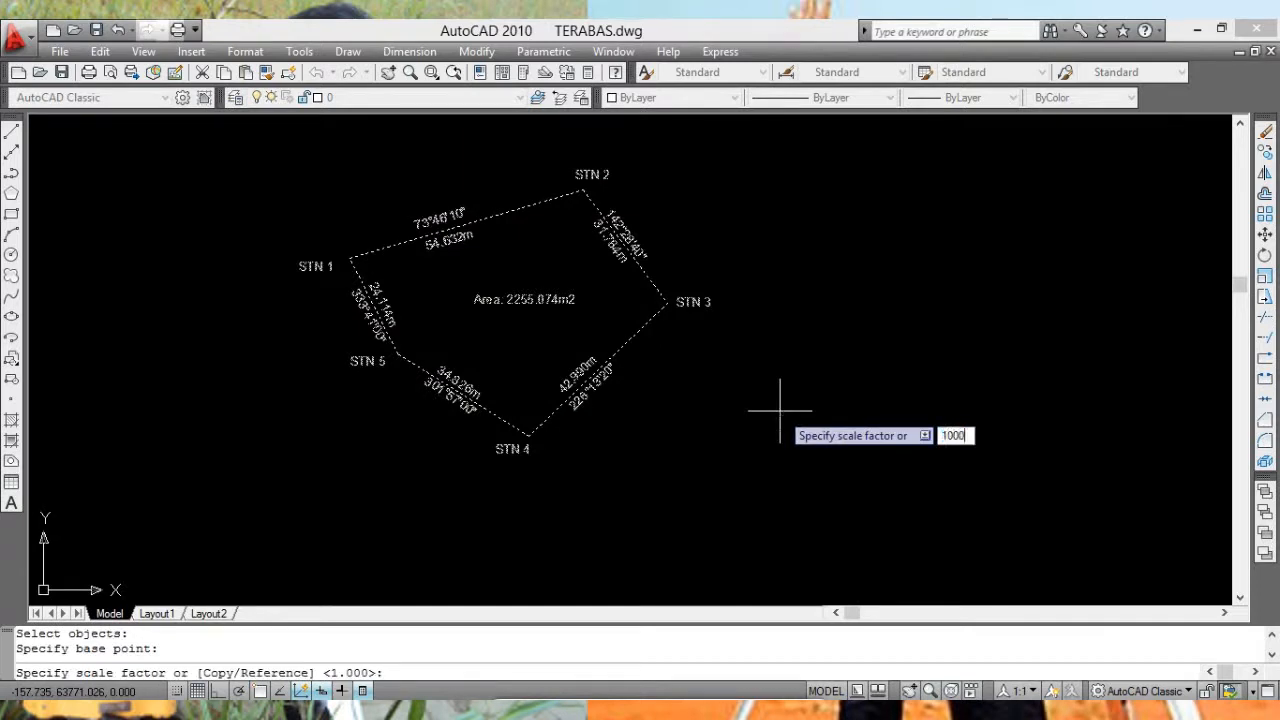
pyautogui.press('Return')
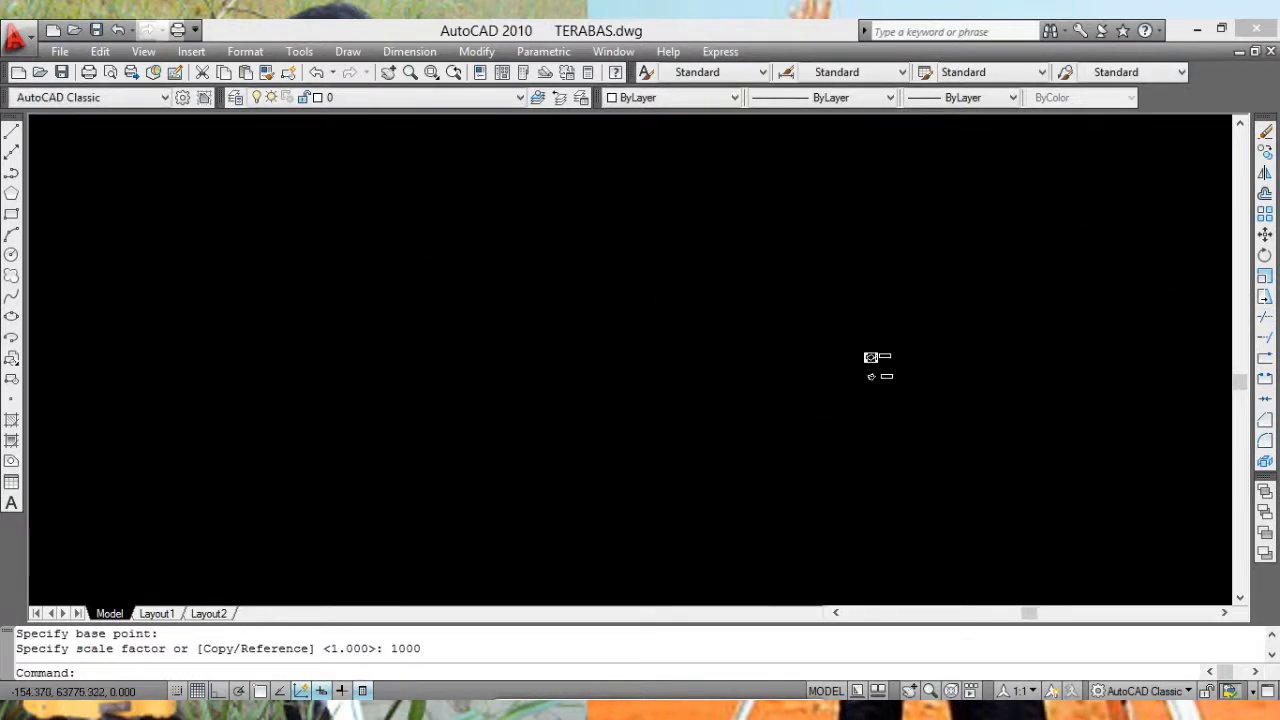
# Step: Locate the enlarged traverse beside the title block sheets and regenerate the display of the whole model
pyautogui.scroll(-5, 768, 367)
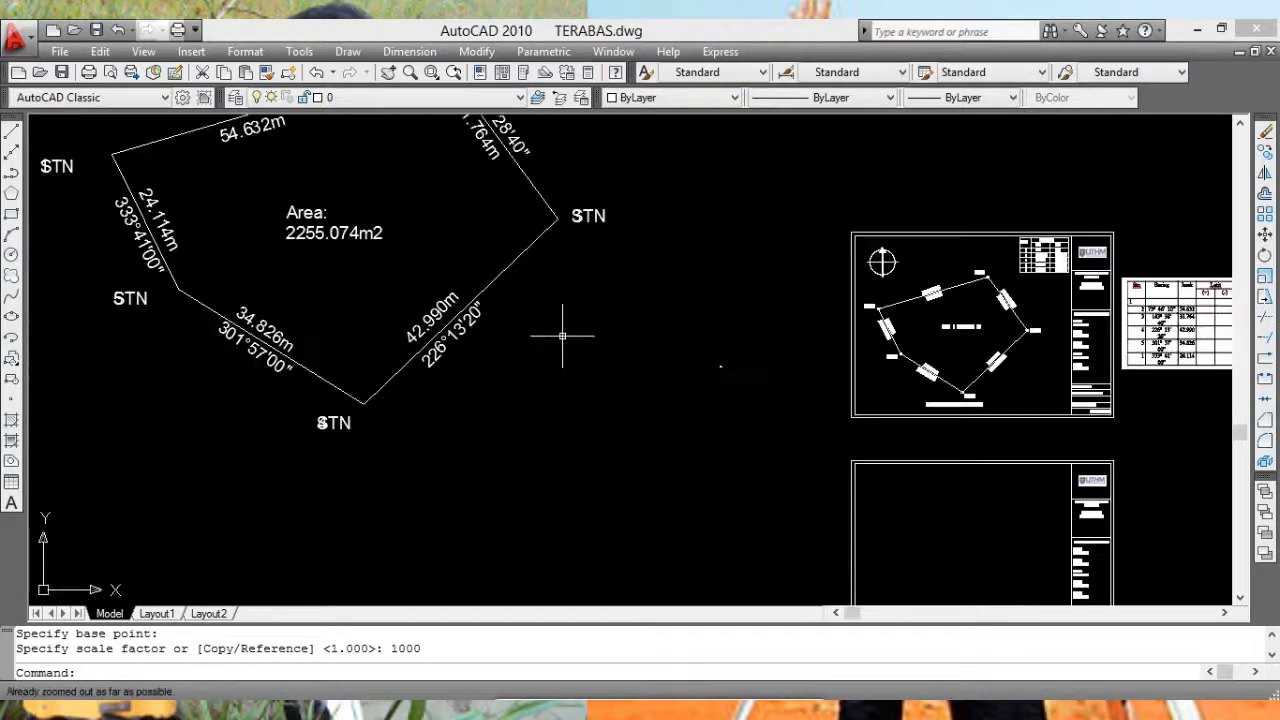
pyautogui.moveTo(571, 337); pyautogui.dragTo(735, 437, button='middle')
pyautogui.scroll(-2, 743, 409)
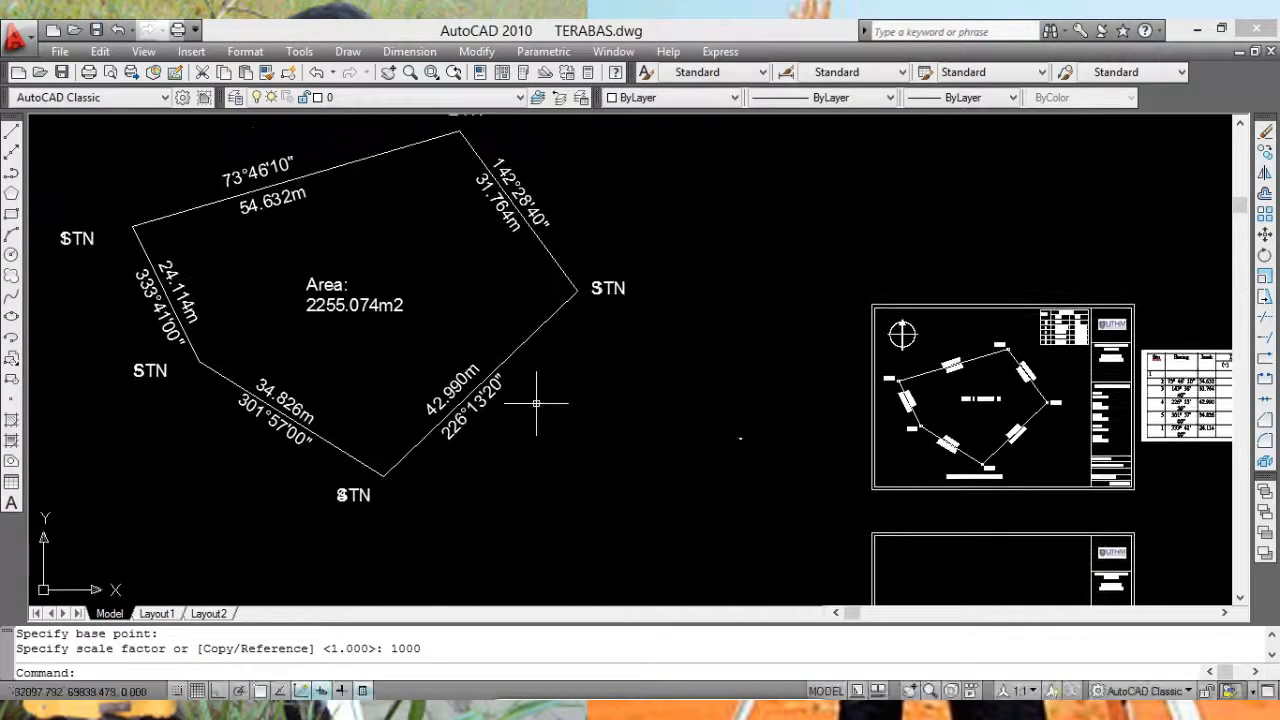
pyautogui.scroll(3, 414, 351)
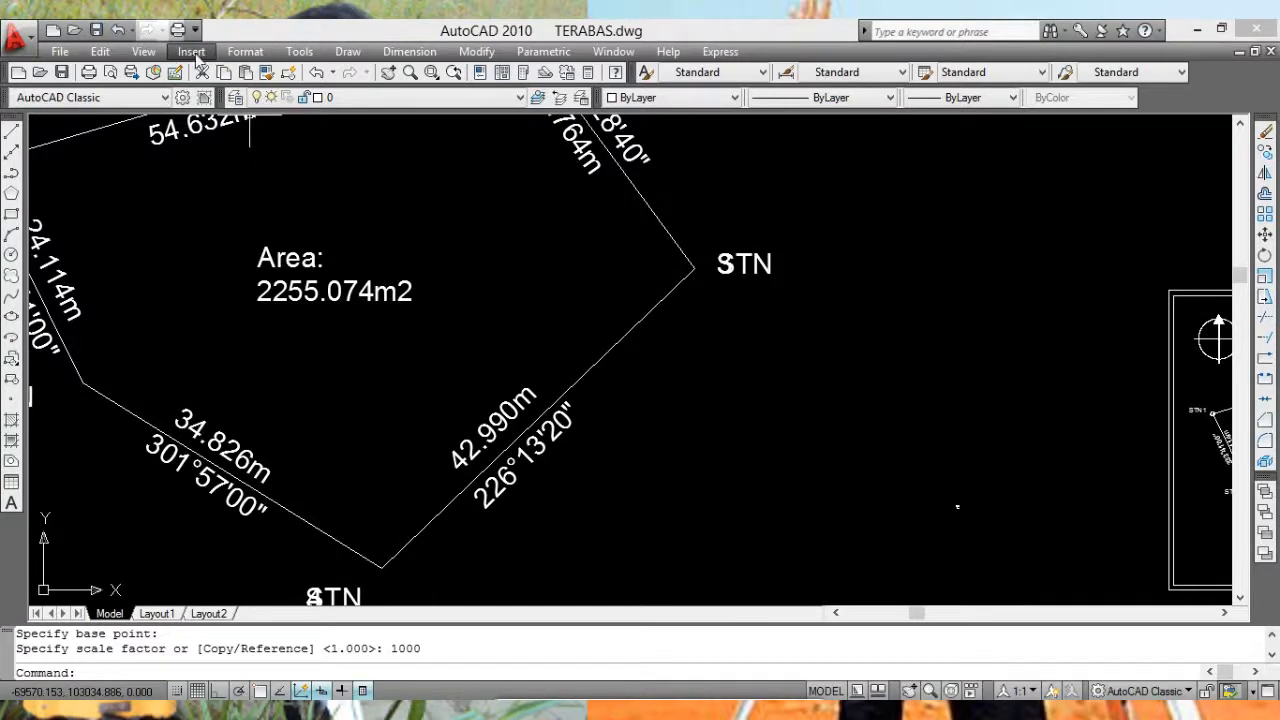
pyautogui.click(143, 51)
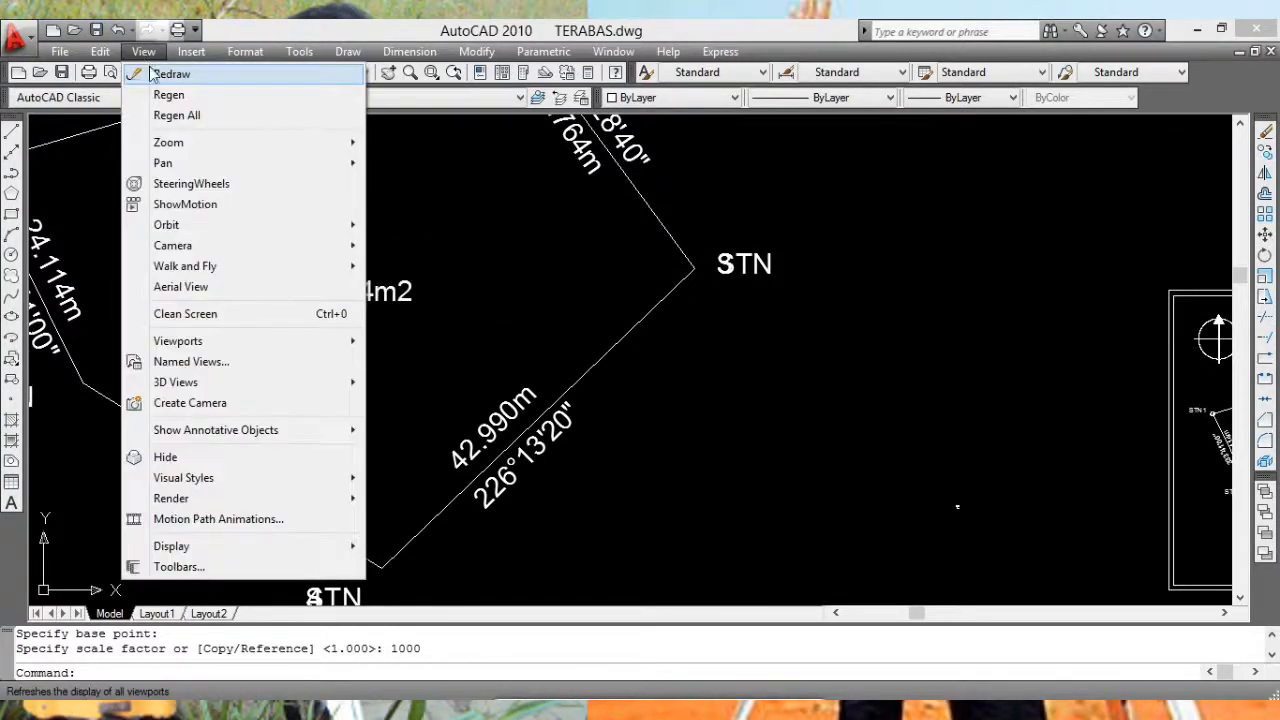
pyautogui.click(183, 116)
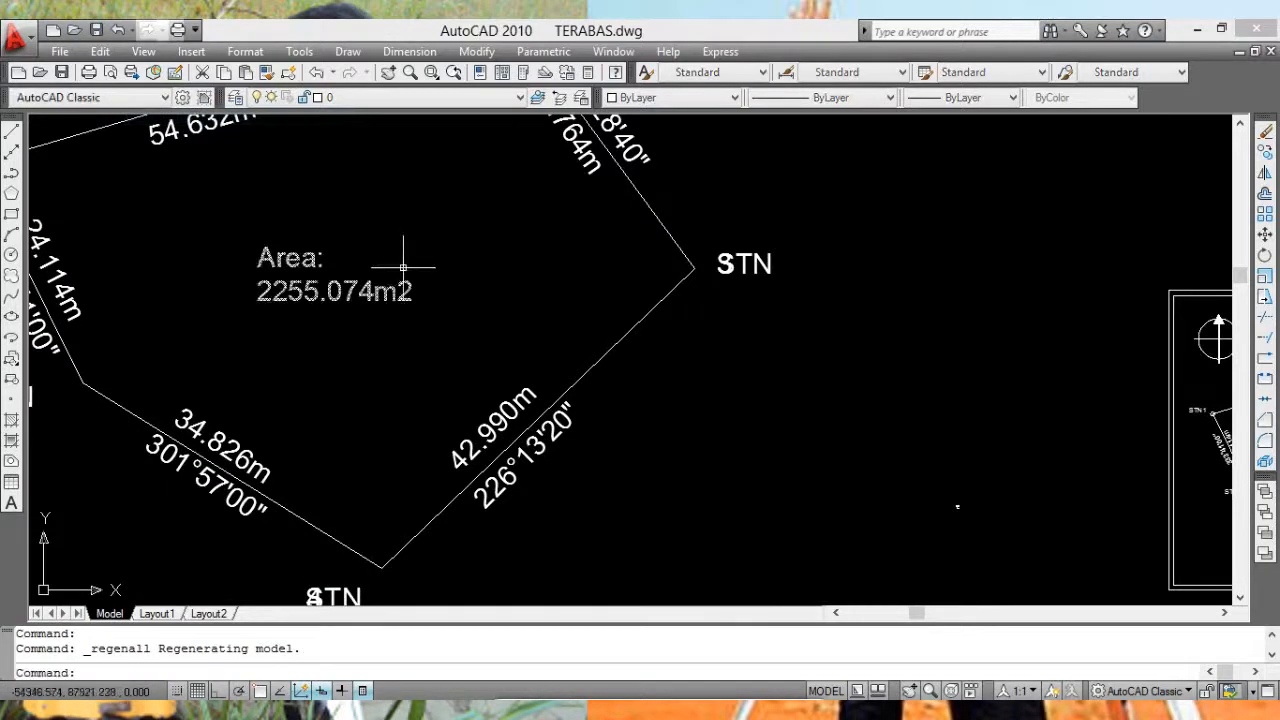
# Step: List the properties of the scaled line between stations 1 and 2 to check its length against the distance label
pyautogui.scroll(-5, 500, 310)
pyautogui.scroll(6, 481, 314)
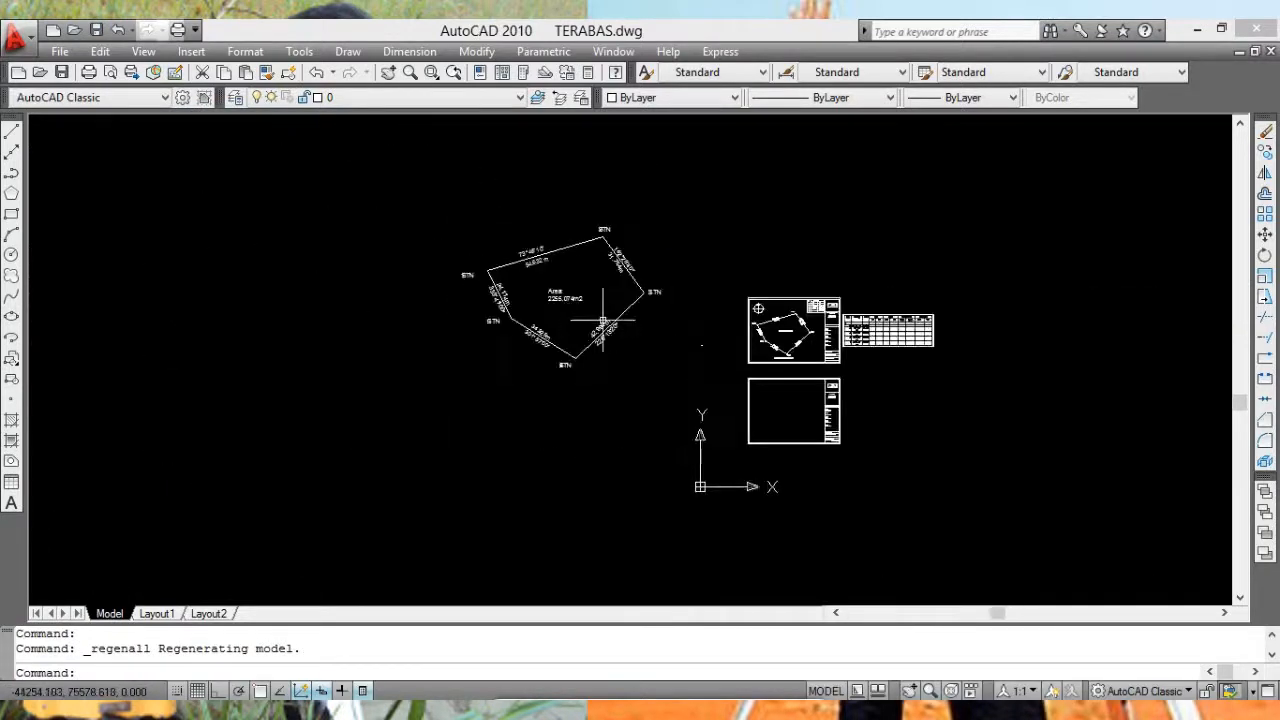
pyautogui.scroll(3, 571, 282)
pyautogui.scroll(-4, 571, 286)
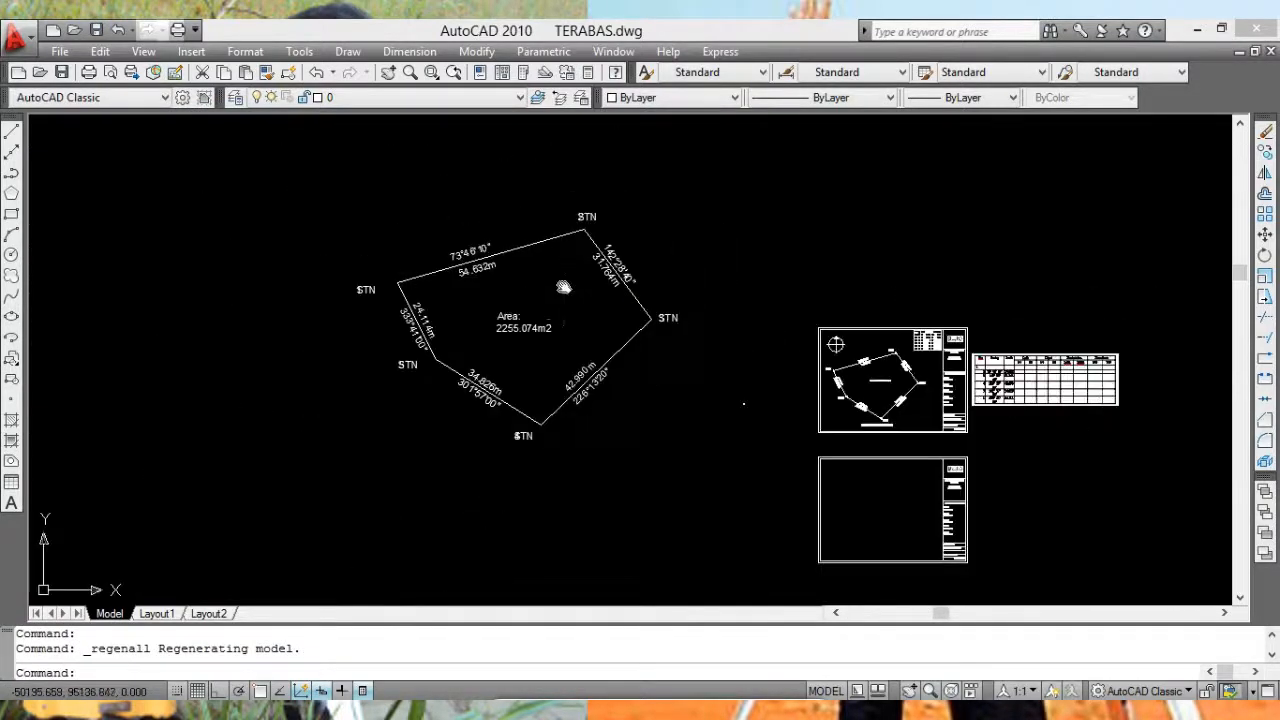
pyautogui.scroll(3, 570, 275)
pyautogui.moveTo(560, 250)
pyautogui.mouseDown(button='middle')
pyautogui.moveTo(577, 303)
pyautogui.moveTo(557, 252)
pyautogui.moveTo(567, 300)
pyautogui.mouseUp(button='middle')
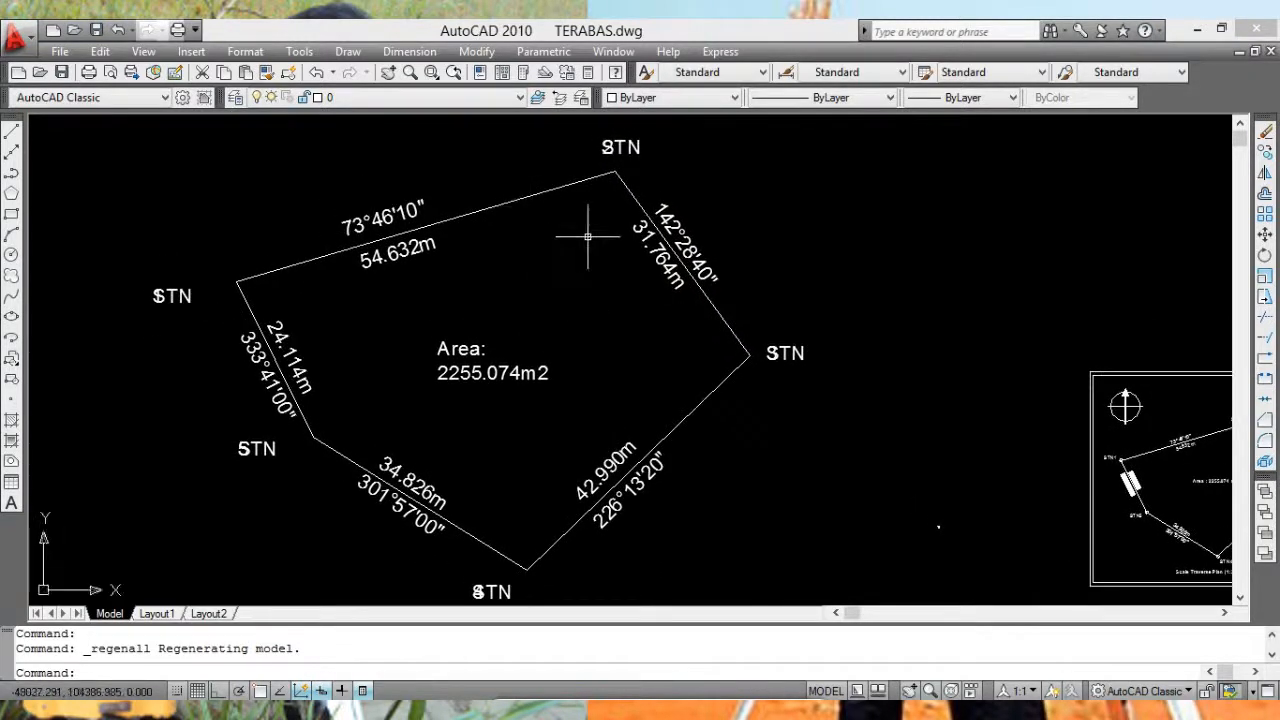
pyautogui.press('Return')
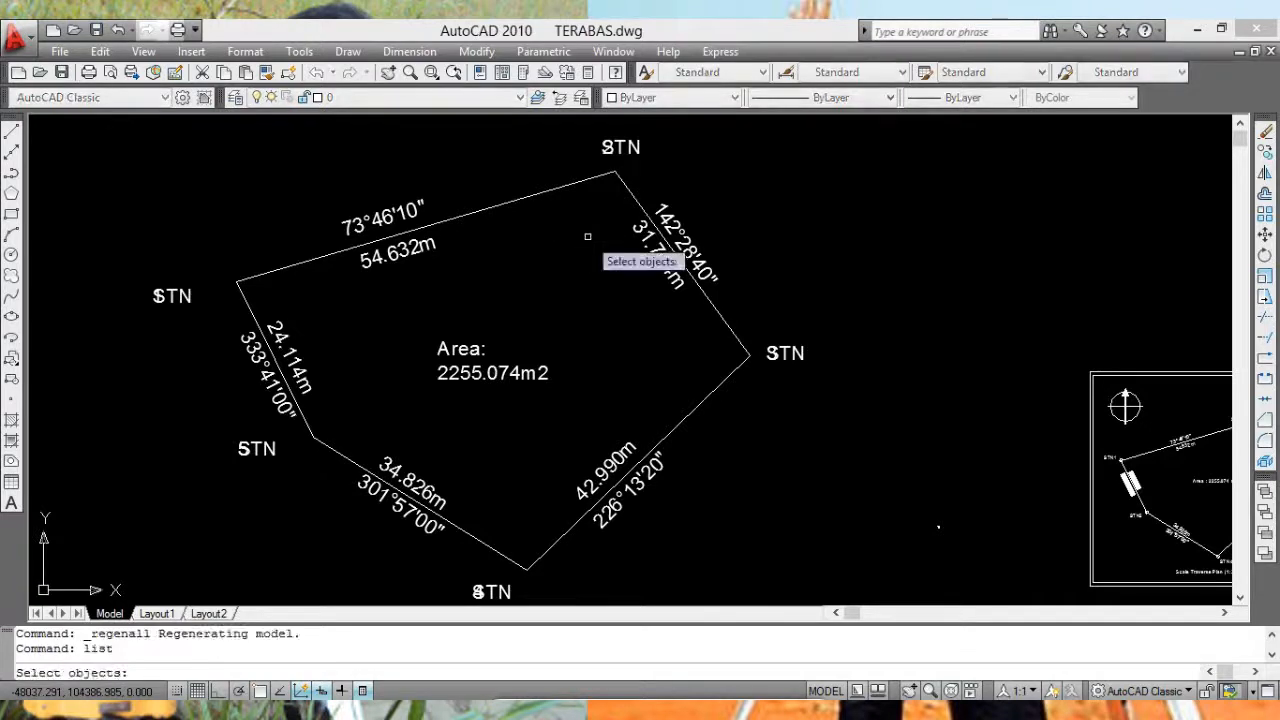
pyautogui.click(482, 208)
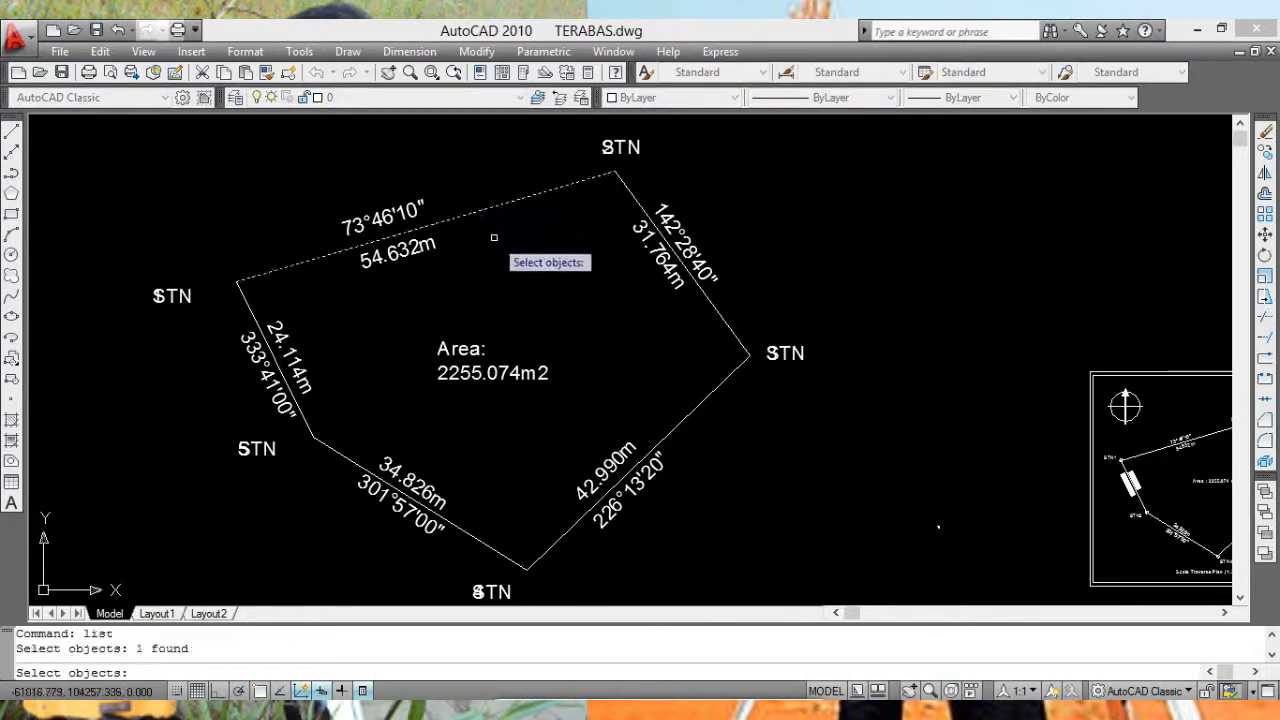
pyautogui.press('Return')
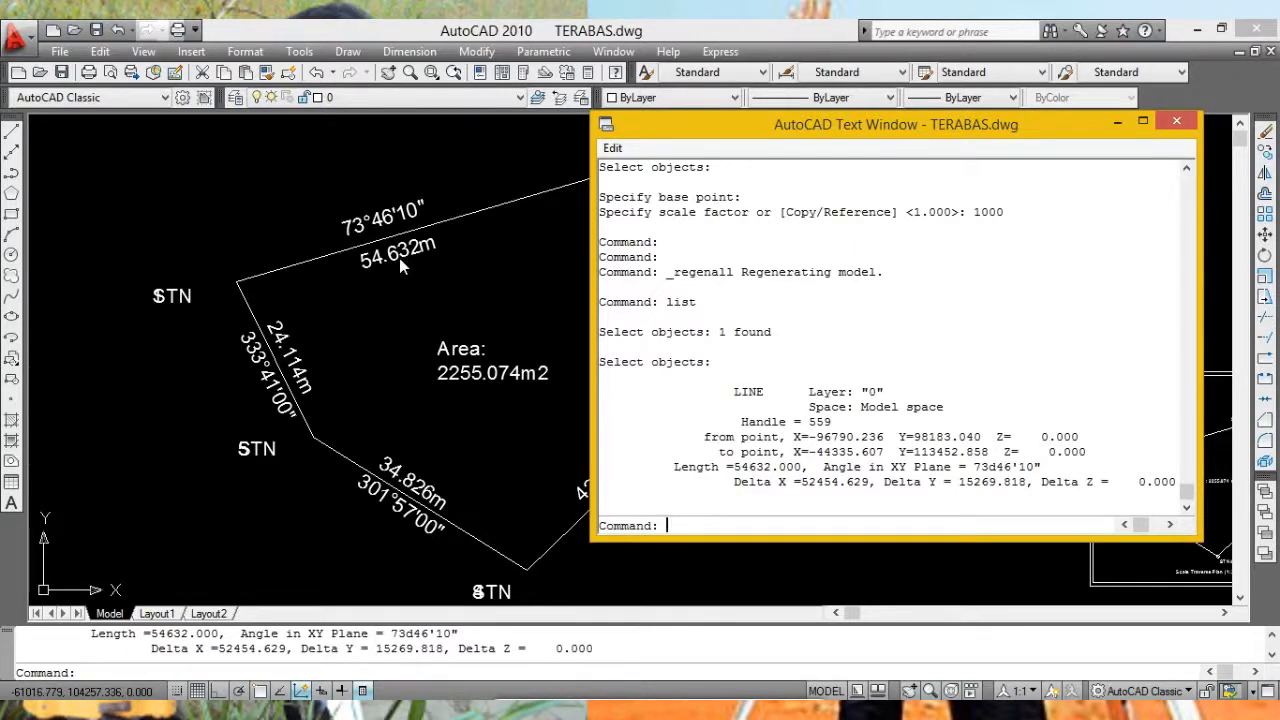
pyautogui.click(1177, 124)
# Step: Widen the STN 1 label's text box to about 7066 so the station name and number fit on one line
pyautogui.scroll(-4, 600, 290)
pyautogui.scroll(3, 595, 277)
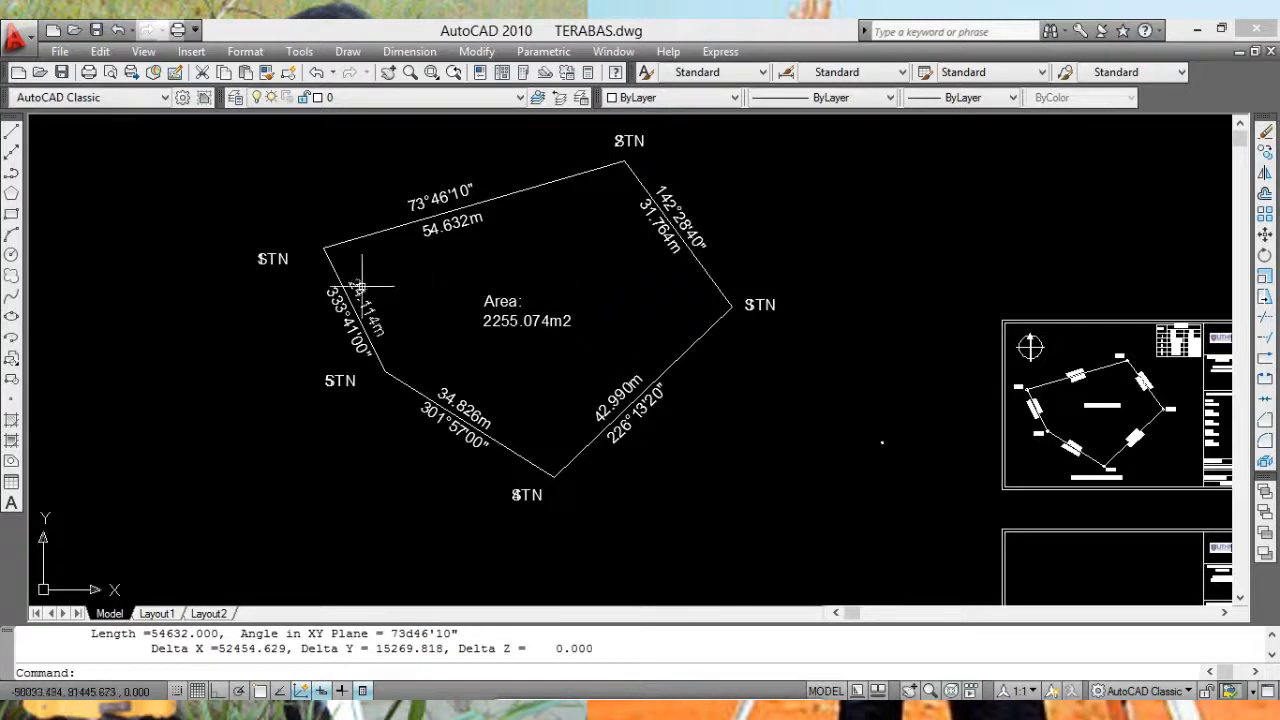
pyautogui.press('Return')
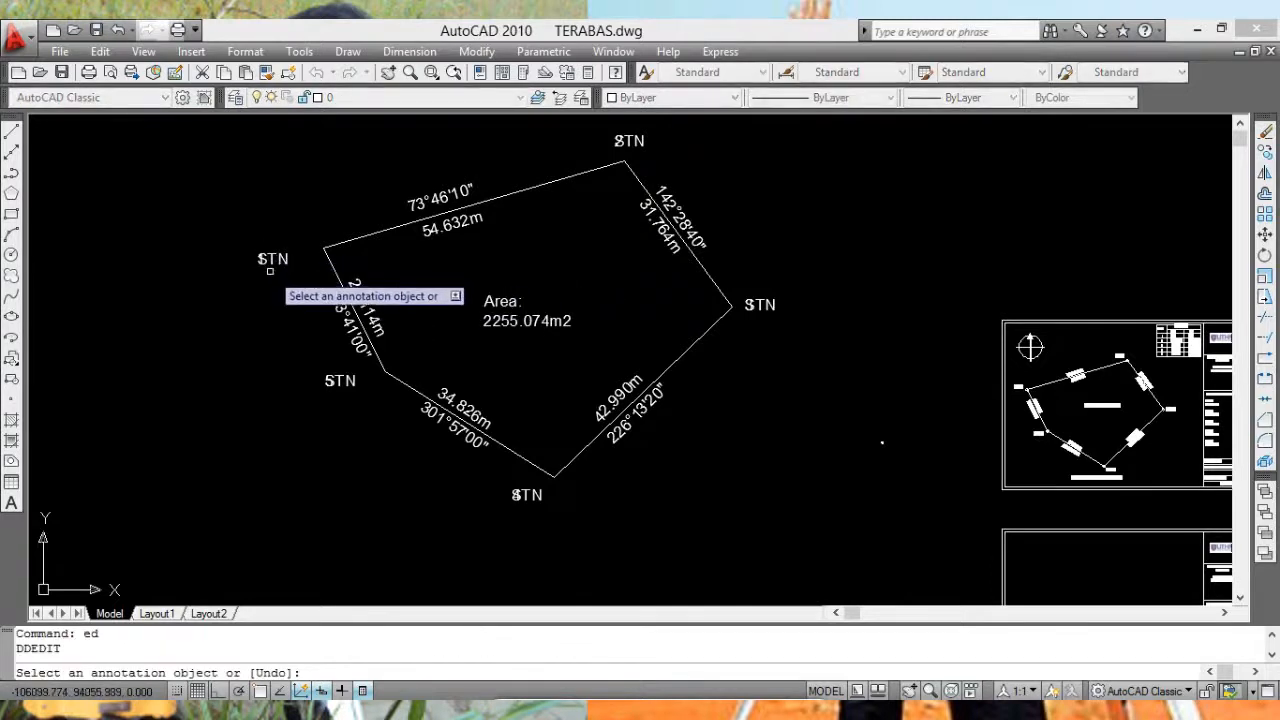
pyautogui.click(284, 256)
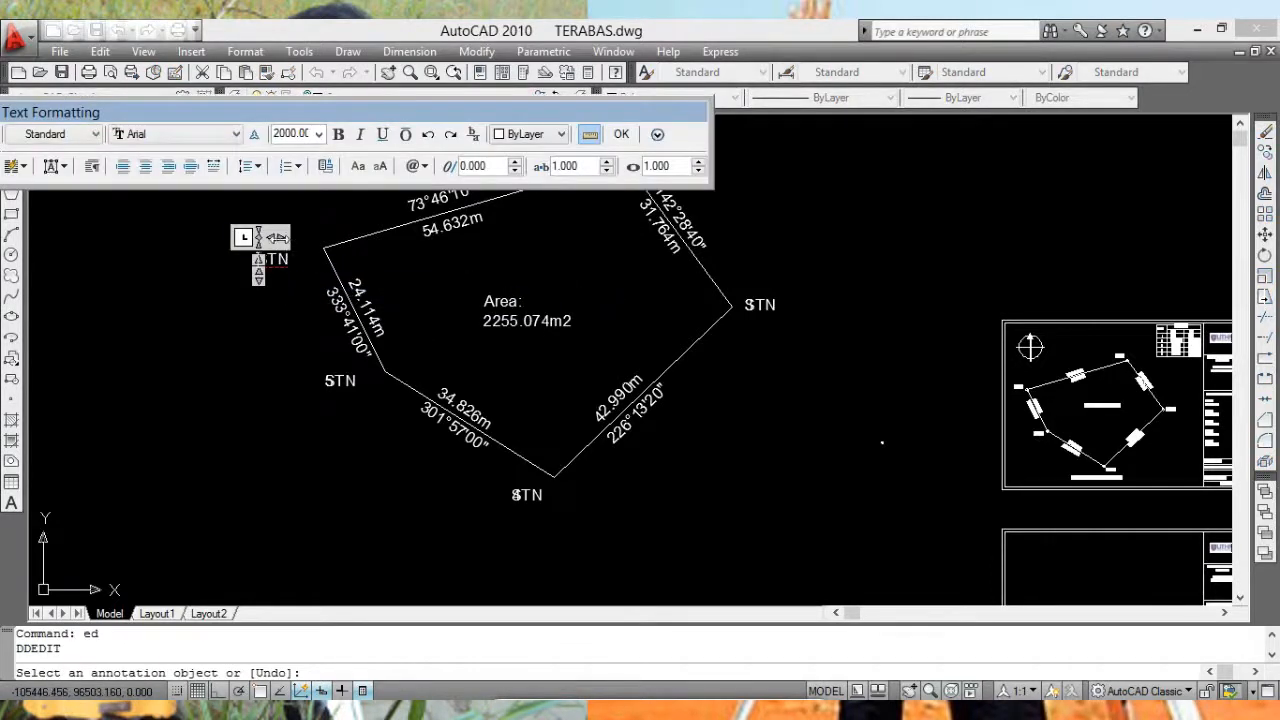
pyautogui.moveTo(277, 237); pyautogui.dragTo(318, 240)
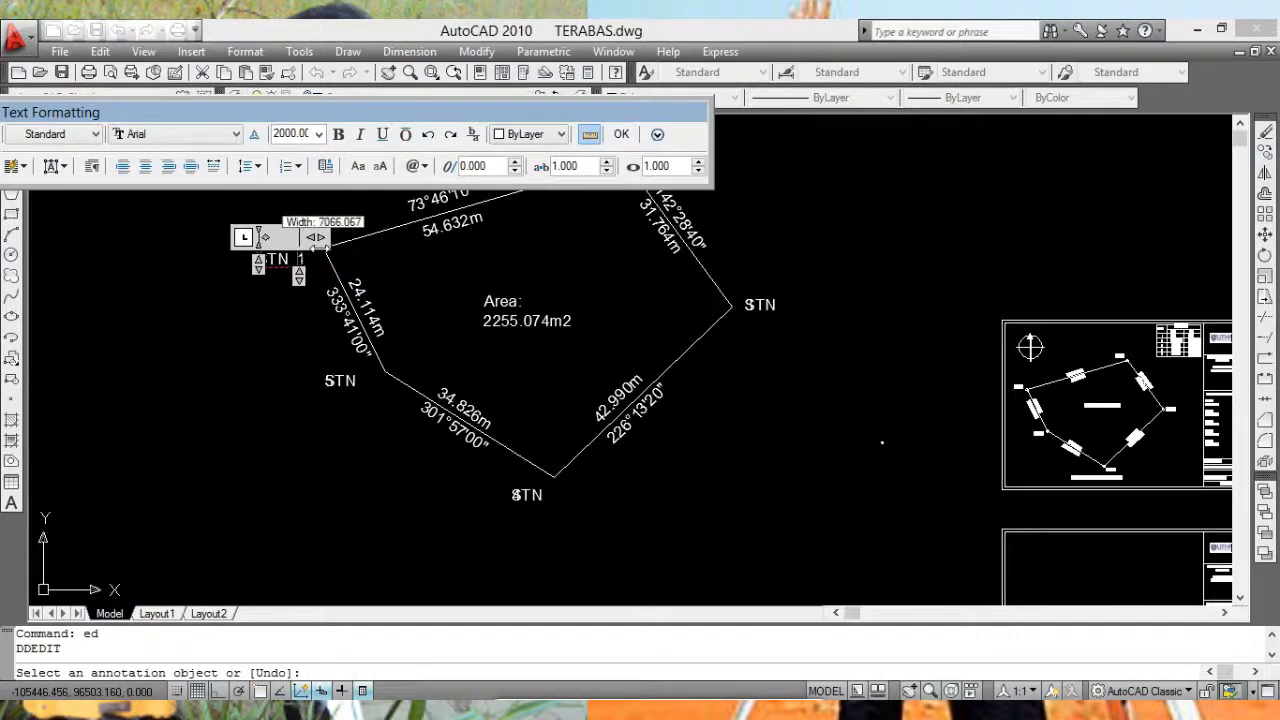
pyautogui.click(621, 134)
# Step: Widen the text boxes of the STN 2 label, to about 6086, and the STN 3 label so each fits on one line
pyautogui.click(638, 141)
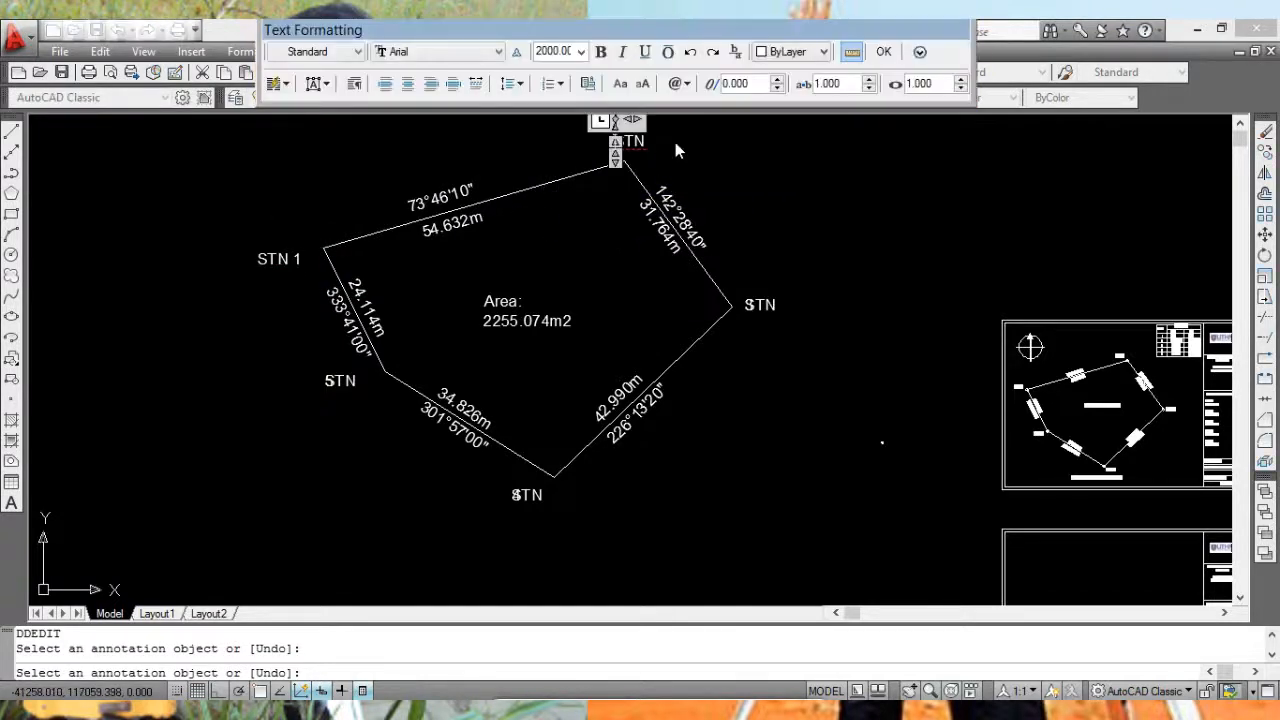
pyautogui.moveTo(638, 122); pyautogui.dragTo(668, 122)
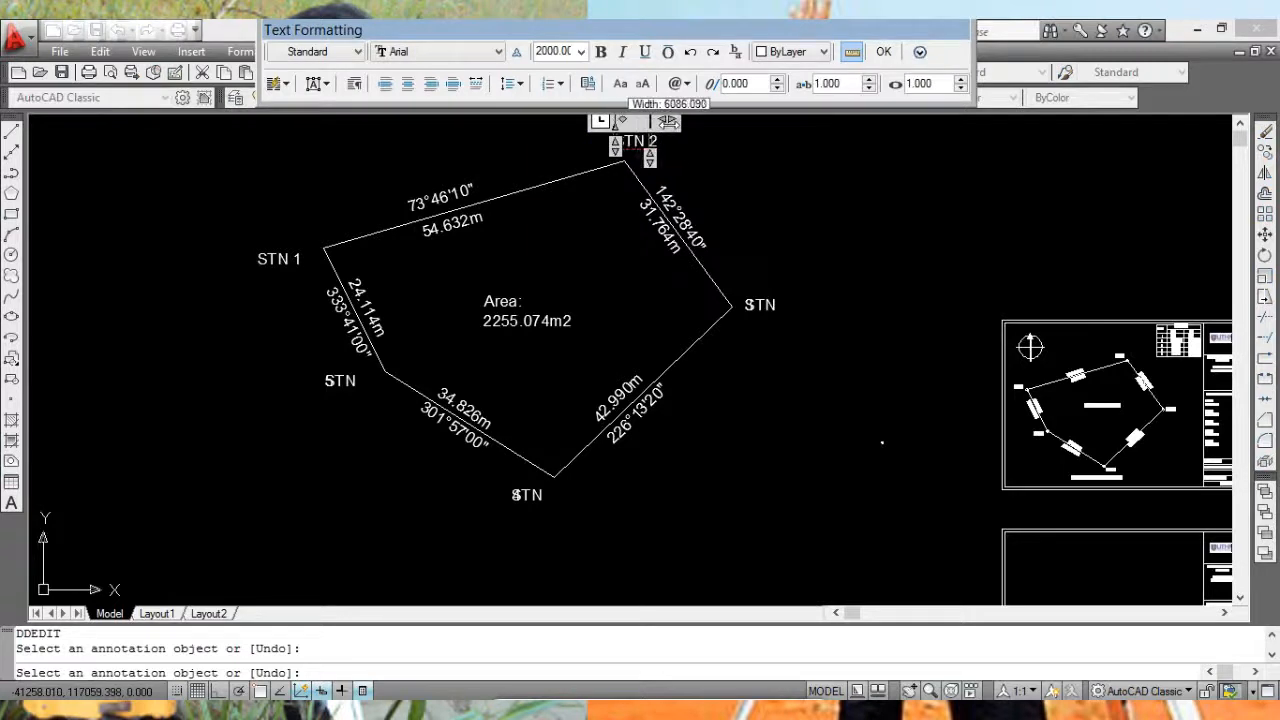
pyautogui.click(879, 52)
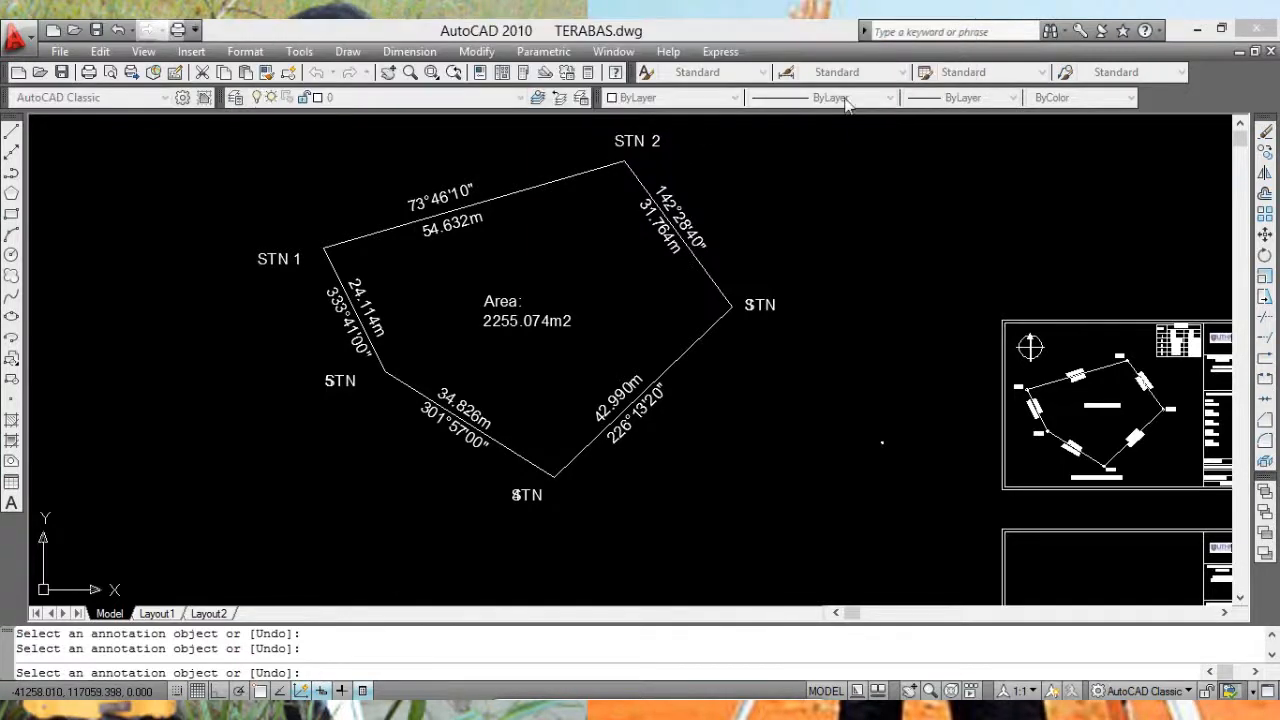
pyautogui.click(760, 305)
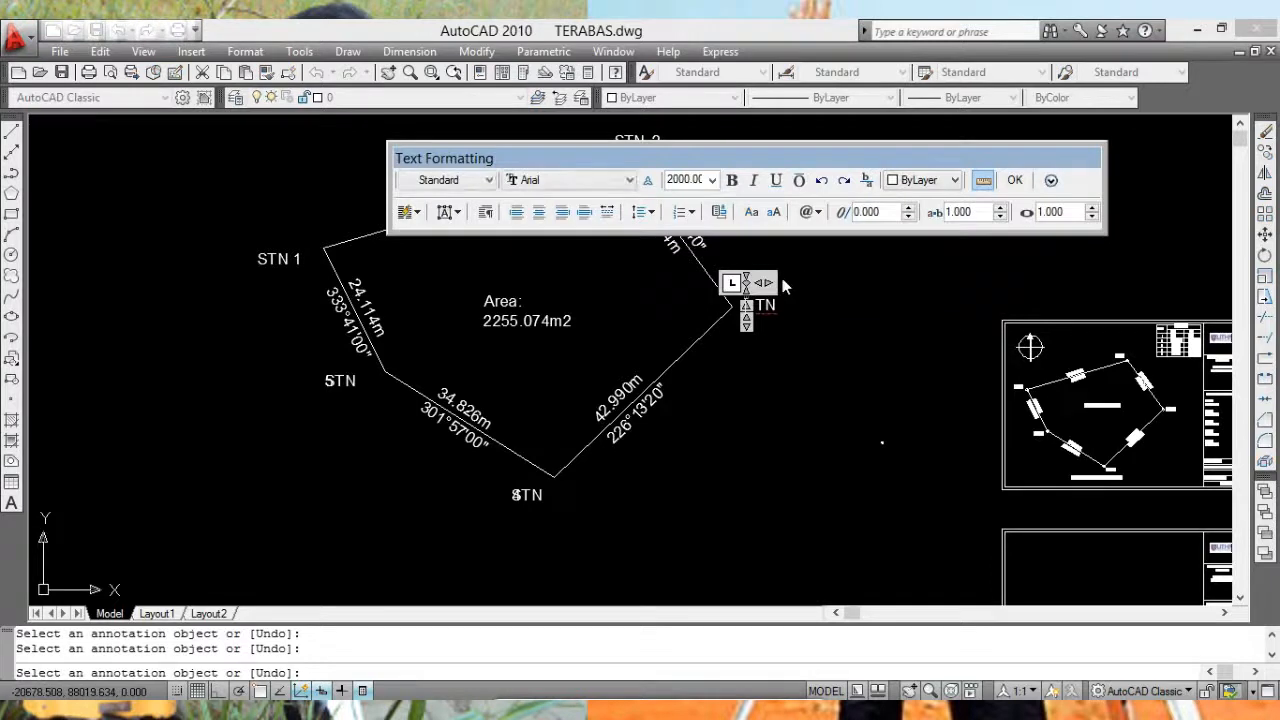
pyautogui.moveTo(771, 282); pyautogui.dragTo(800, 282)
pyautogui.click(1015, 181)
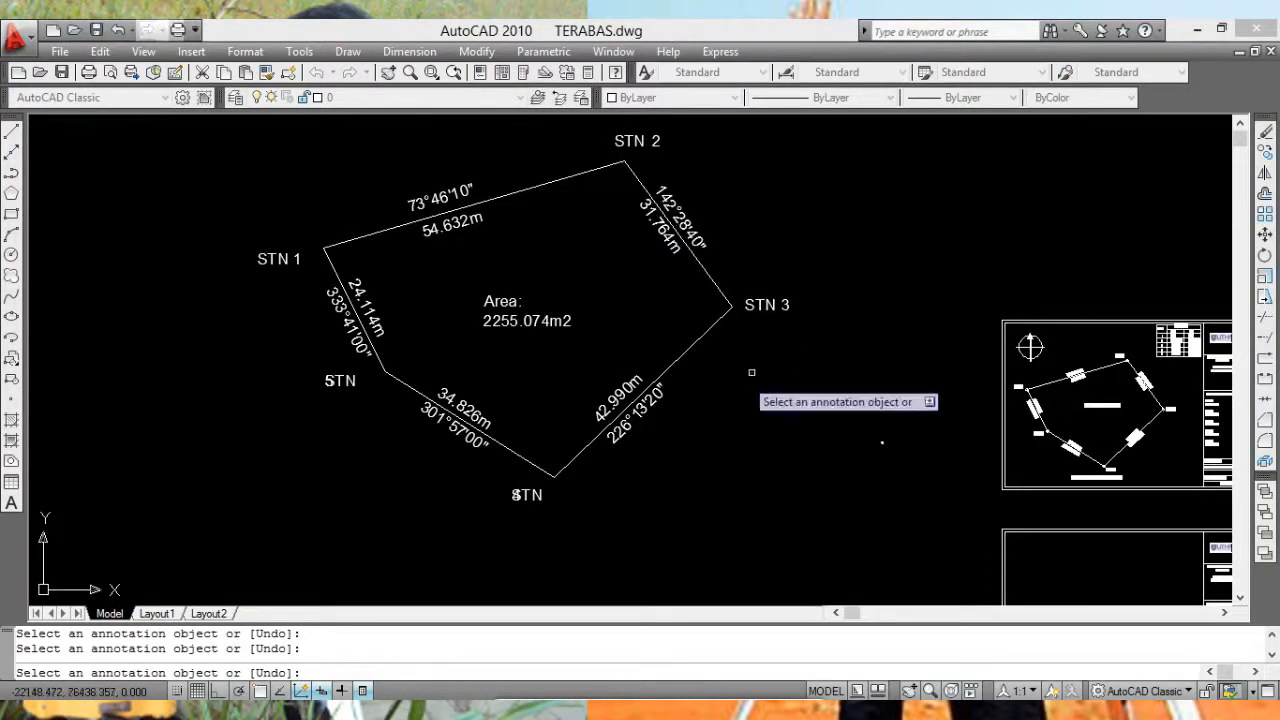
# Step: Widen the STN 4 label's text box to about 6413 and the STN 5 label's to about 6903 so each fits on one line
pyautogui.click(525, 494)
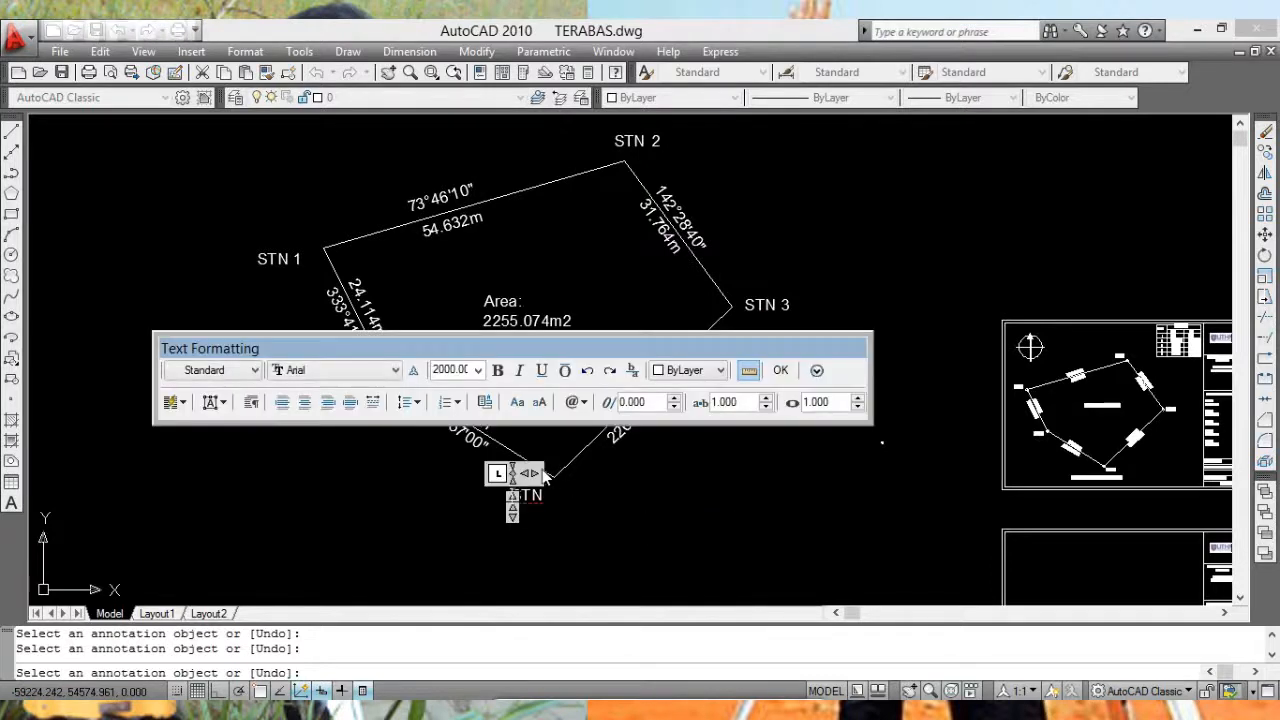
pyautogui.moveTo(535, 473); pyautogui.dragTo(580, 474)
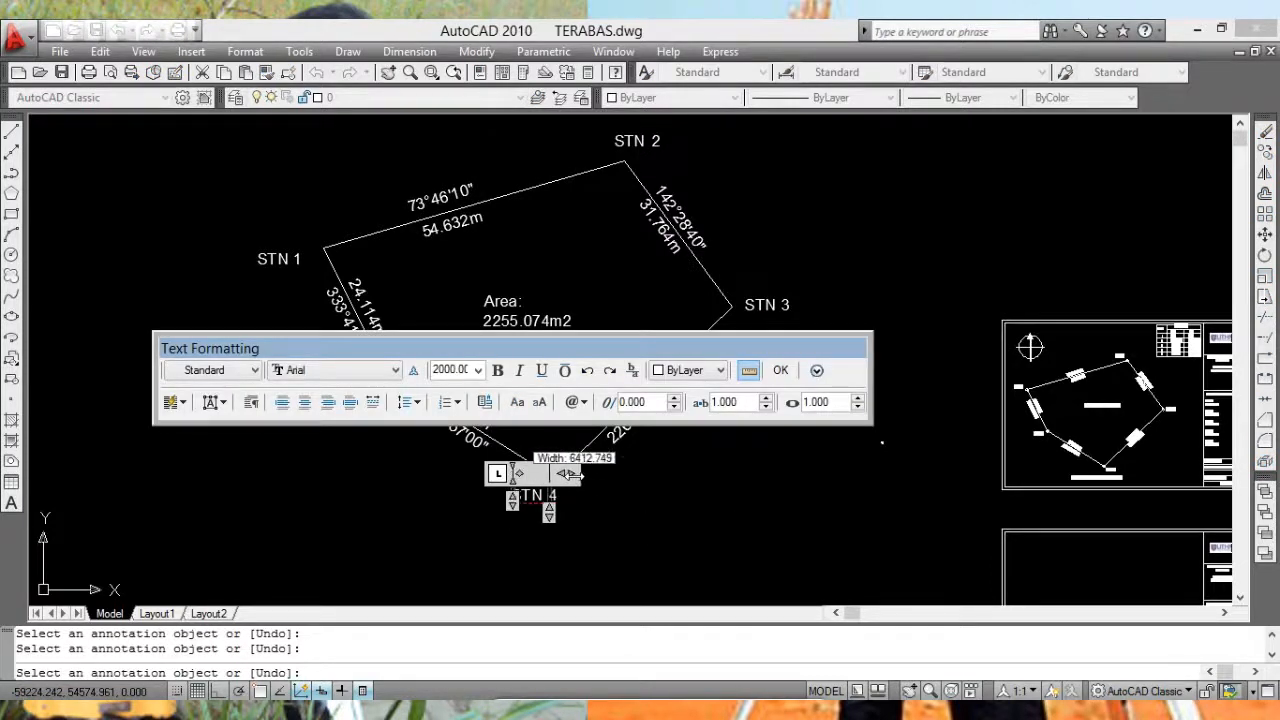
pyautogui.click(783, 370)
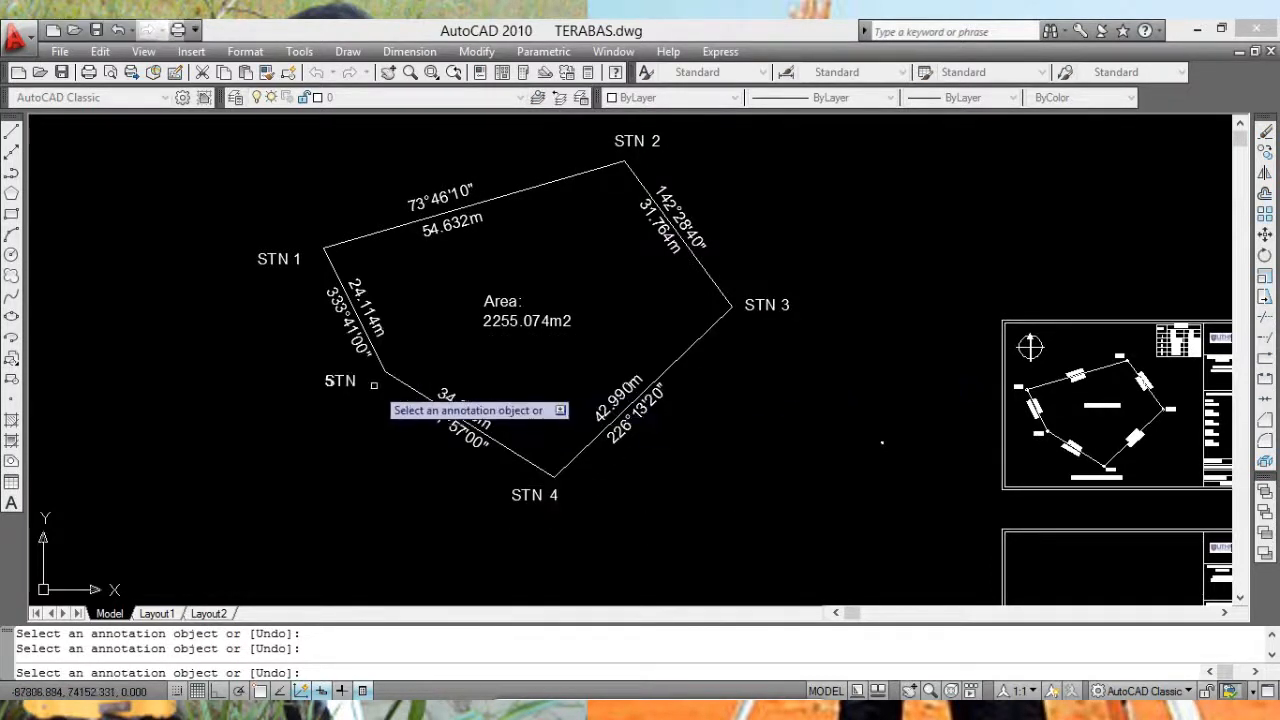
pyautogui.click(345, 382)
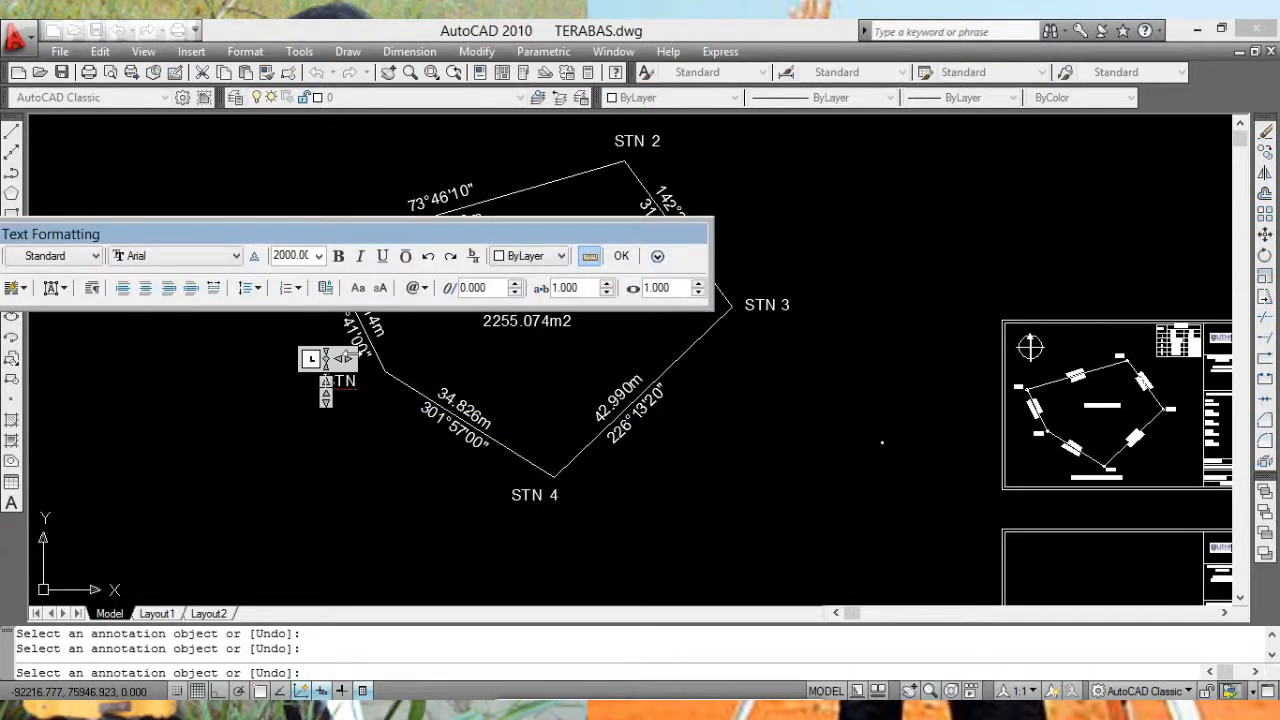
pyautogui.moveTo(345, 358); pyautogui.dragTo(382, 358)
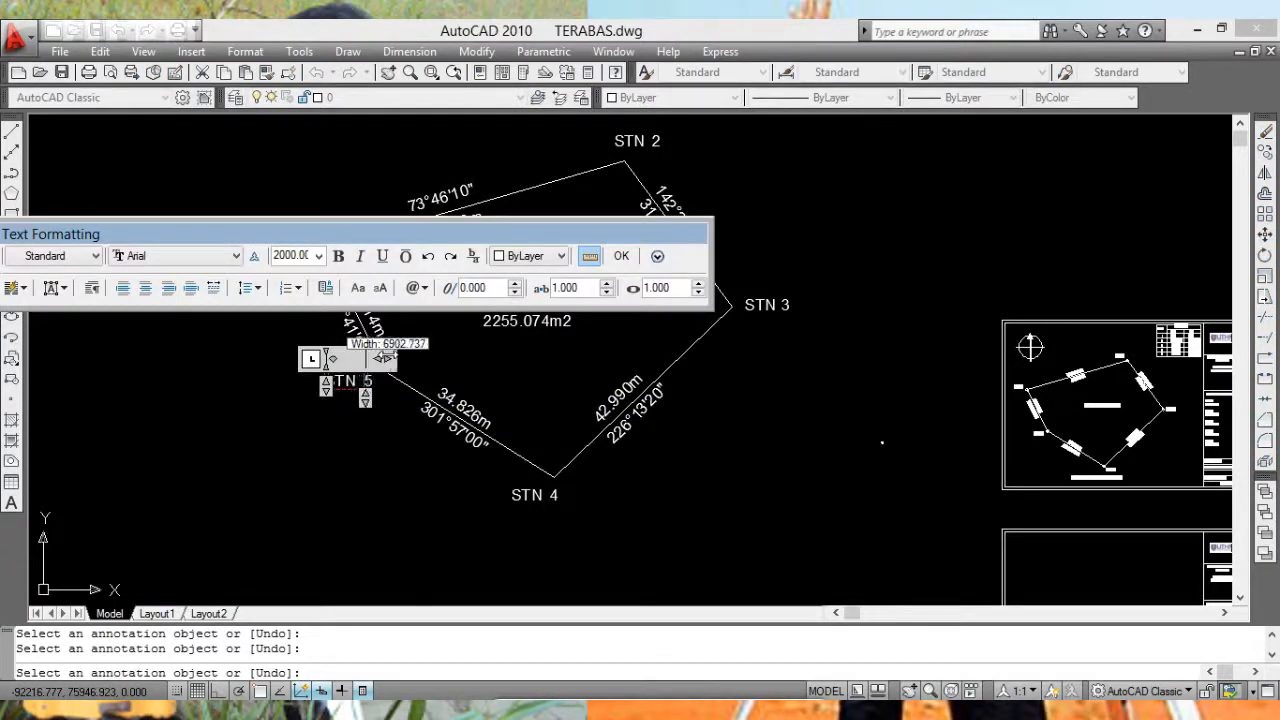
pyautogui.click(621, 256)
# Step: Review the enlarged traverse's labels, and locate the original-size traverse beside the bearing table to examine its area label
pyautogui.scroll(-3, 741, 312)
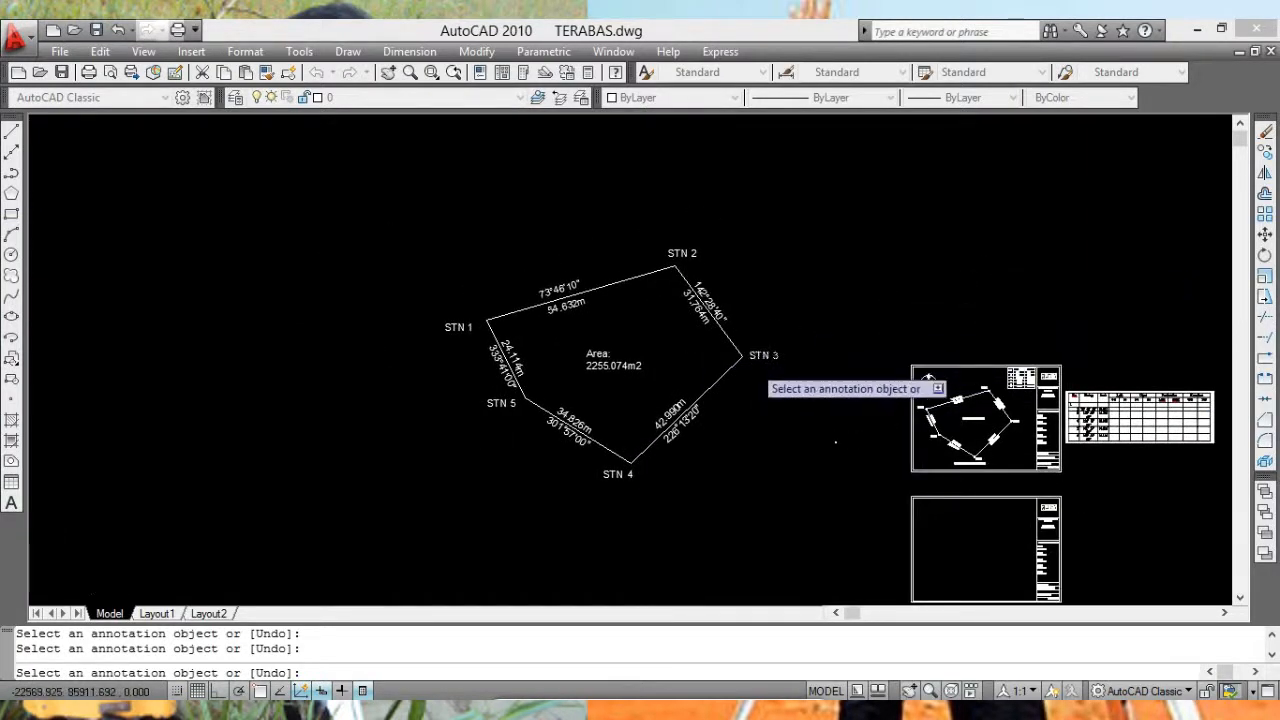
pyautogui.scroll(3, 755, 372)
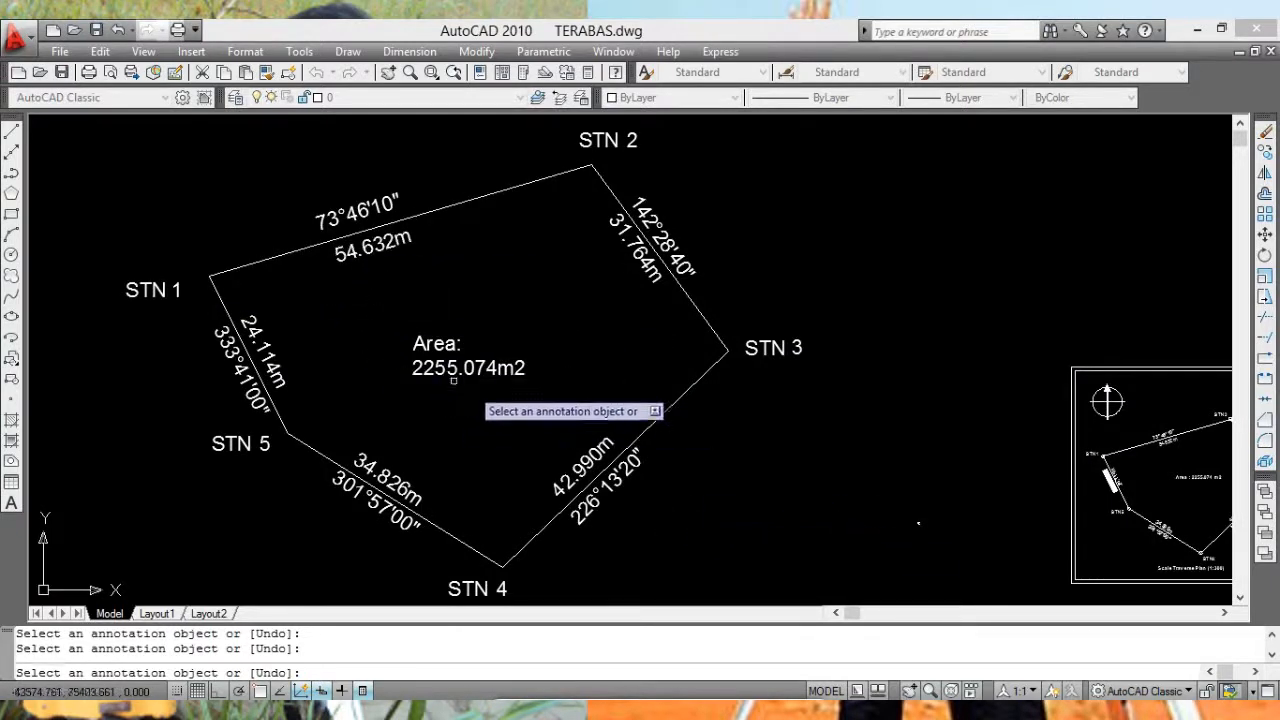
pyautogui.moveTo(926, 564); pyautogui.dragTo(889, 457, button='middle')
pyautogui.scroll(-10, 889, 457)
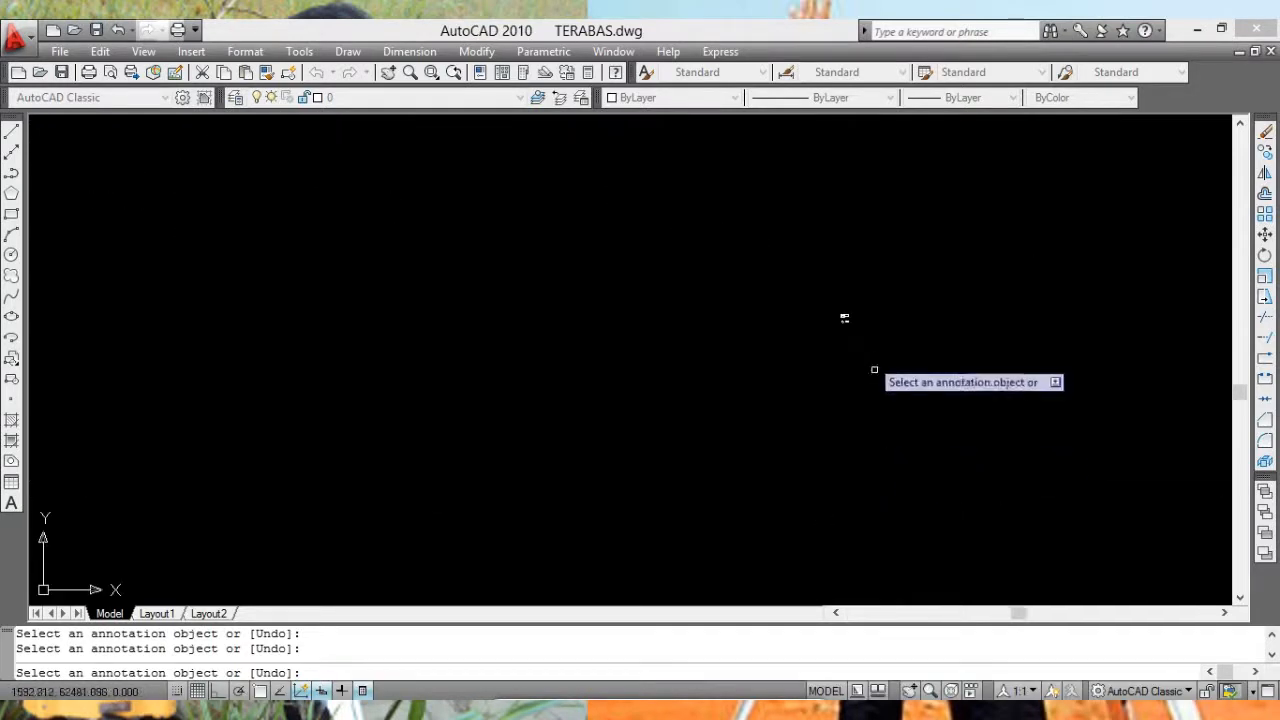
pyautogui.moveTo(858, 328); pyautogui.dragTo(808, 443, button='middle')
pyautogui.scroll(8, 791, 428)
pyautogui.moveTo(767, 506)
pyautogui.mouseDown(button='middle')
pyautogui.moveTo(757, 207)
pyautogui.moveTo(757, 432)
pyautogui.mouseUp(button='middle')
pyautogui.scroll(5, 839, 384)
pyautogui.scroll(5, 668, 263)
pyautogui.moveTo(645, 265); pyautogui.dragTo(730, 470, button='middle')
pyautogui.scroll(3, 650, 360)
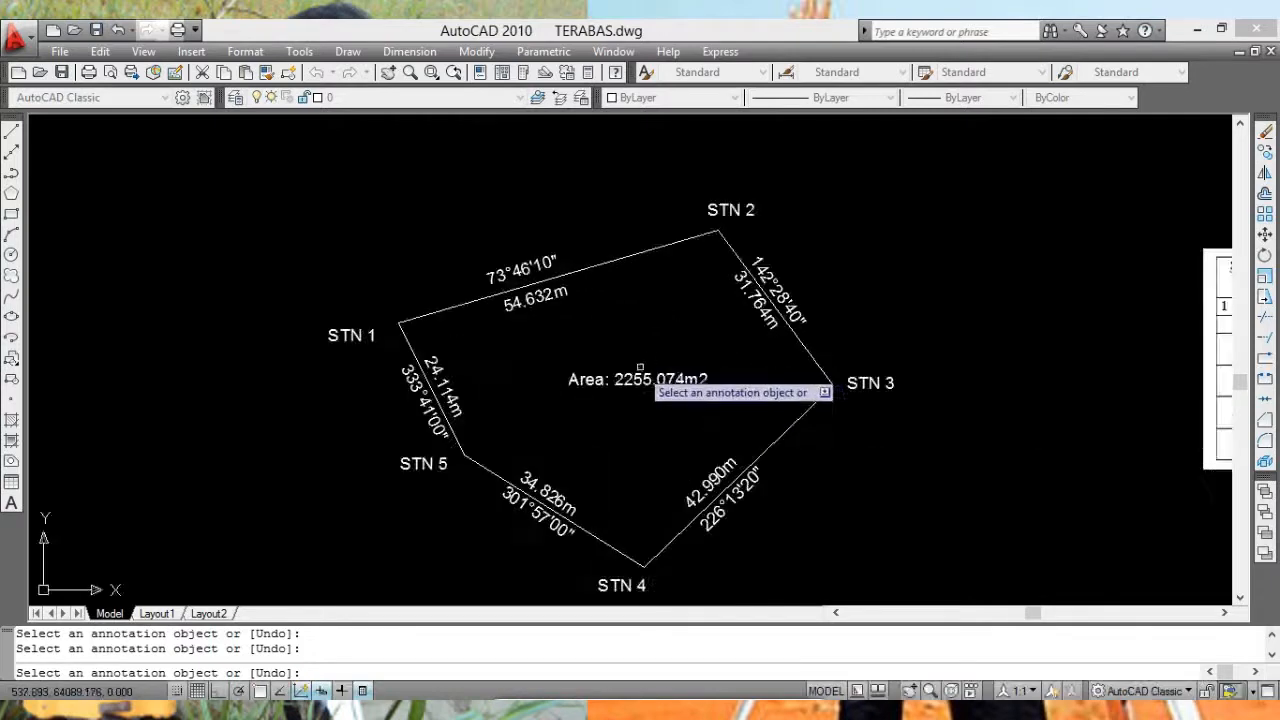
pyautogui.moveTo(640, 368)
pyautogui.mouseDown(button='middle')
pyautogui.moveTo(680, 257)
pyautogui.moveTo(655, 319)
pyautogui.mouseUp(button='middle')
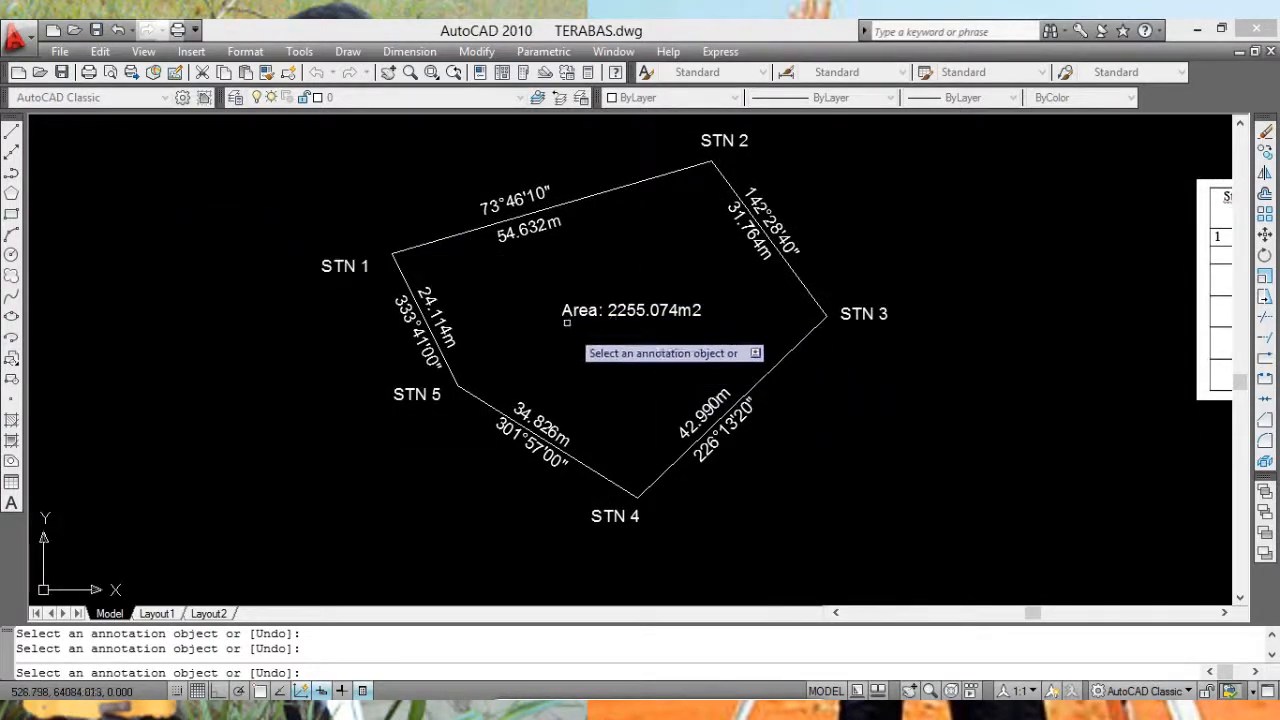
pyautogui.moveTo(571, 300); pyautogui.dragTo(509, 278, button='middle')
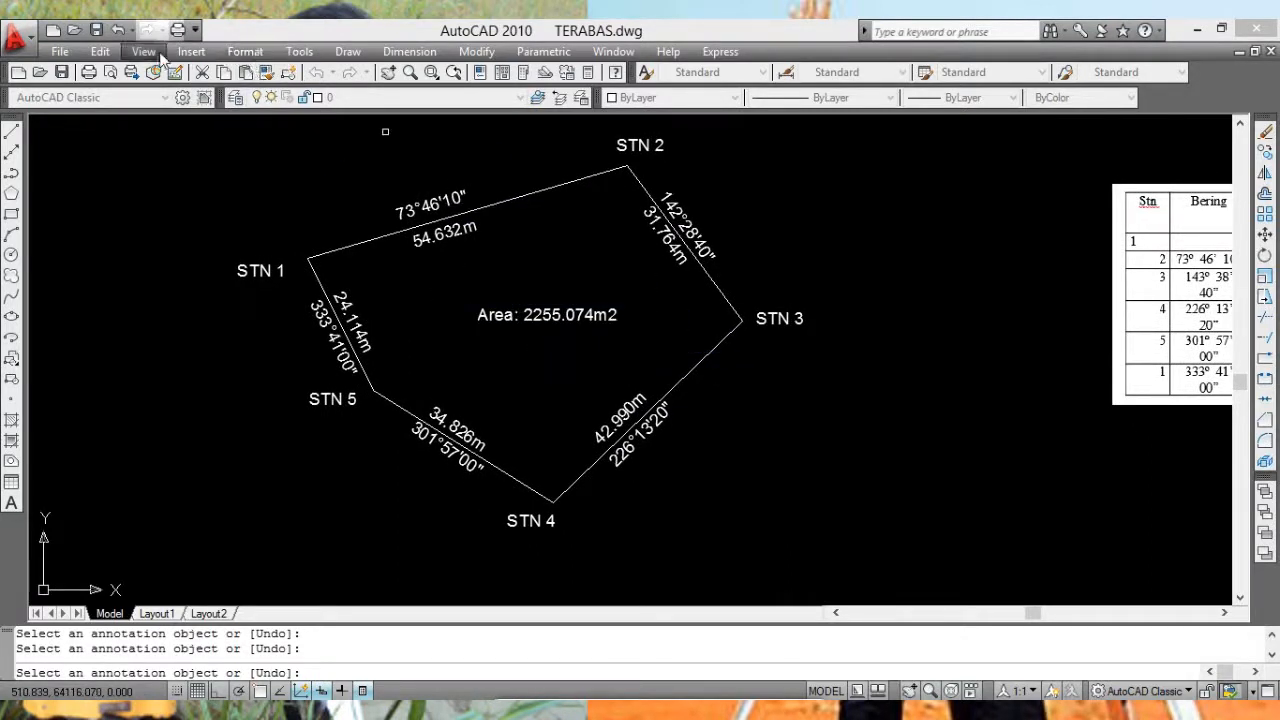
# Step: Turn on object snap and try to measure the original-size traverse's area by picking its corners from station 1 round to station 5
pyautogui.click(300, 52)
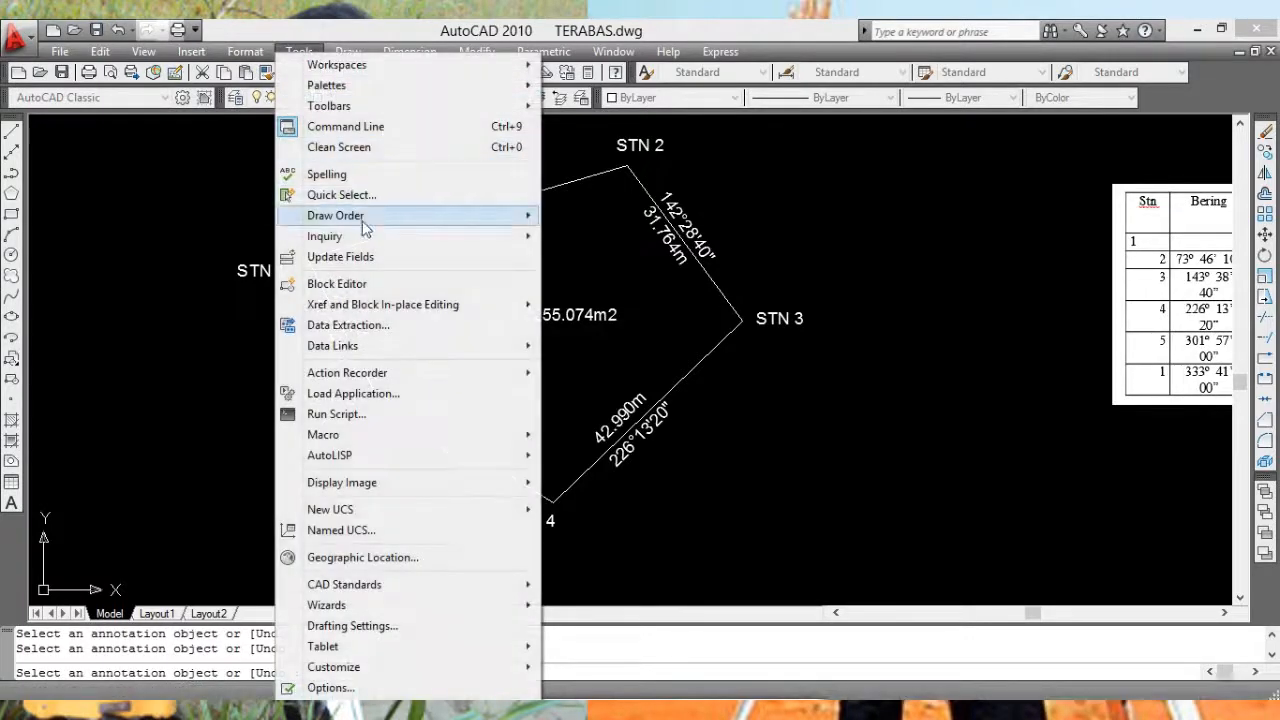
pyautogui.moveTo(356, 247)
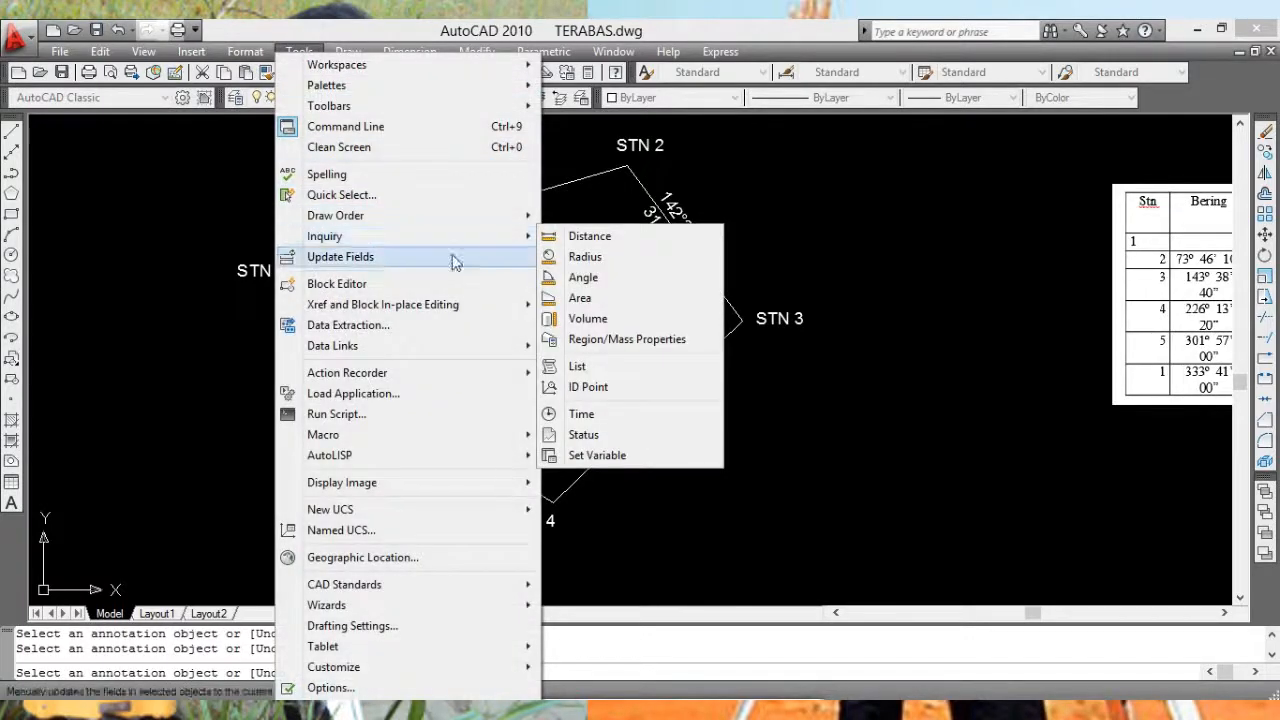
pyautogui.click(585, 298)
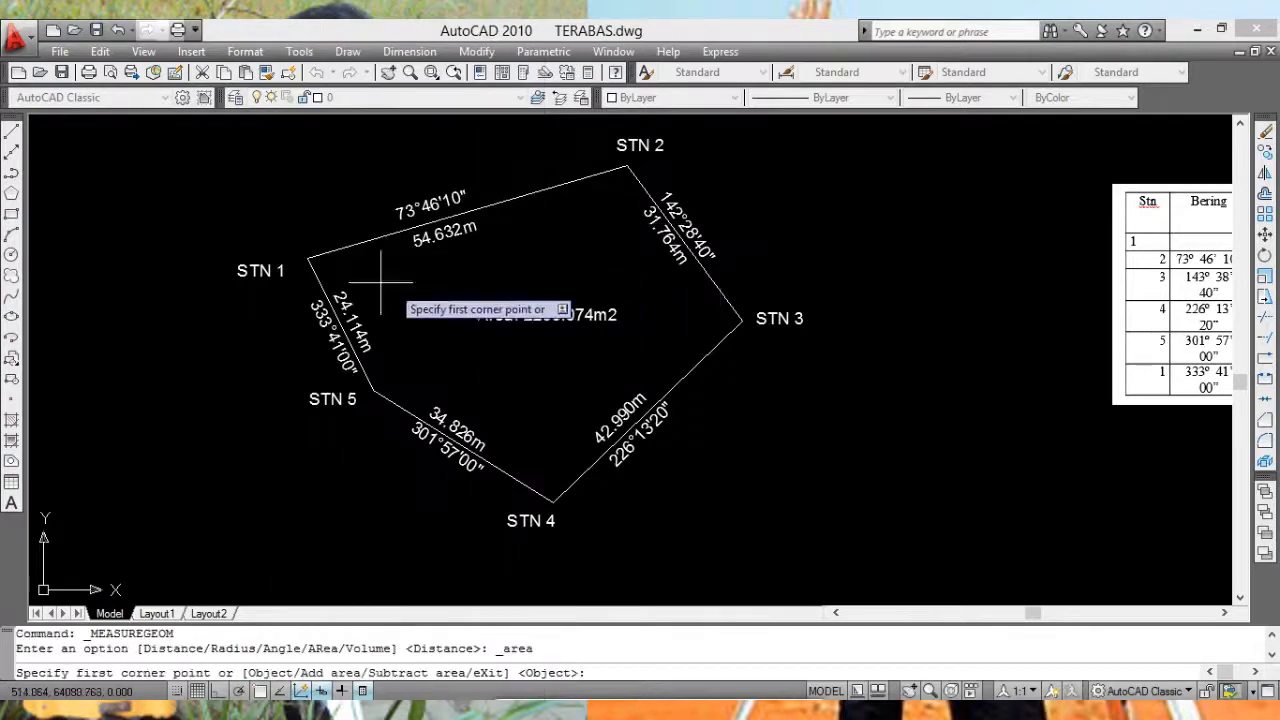
pyautogui.press('F3')
pyautogui.click(308, 258)
pyautogui.click(627, 167)
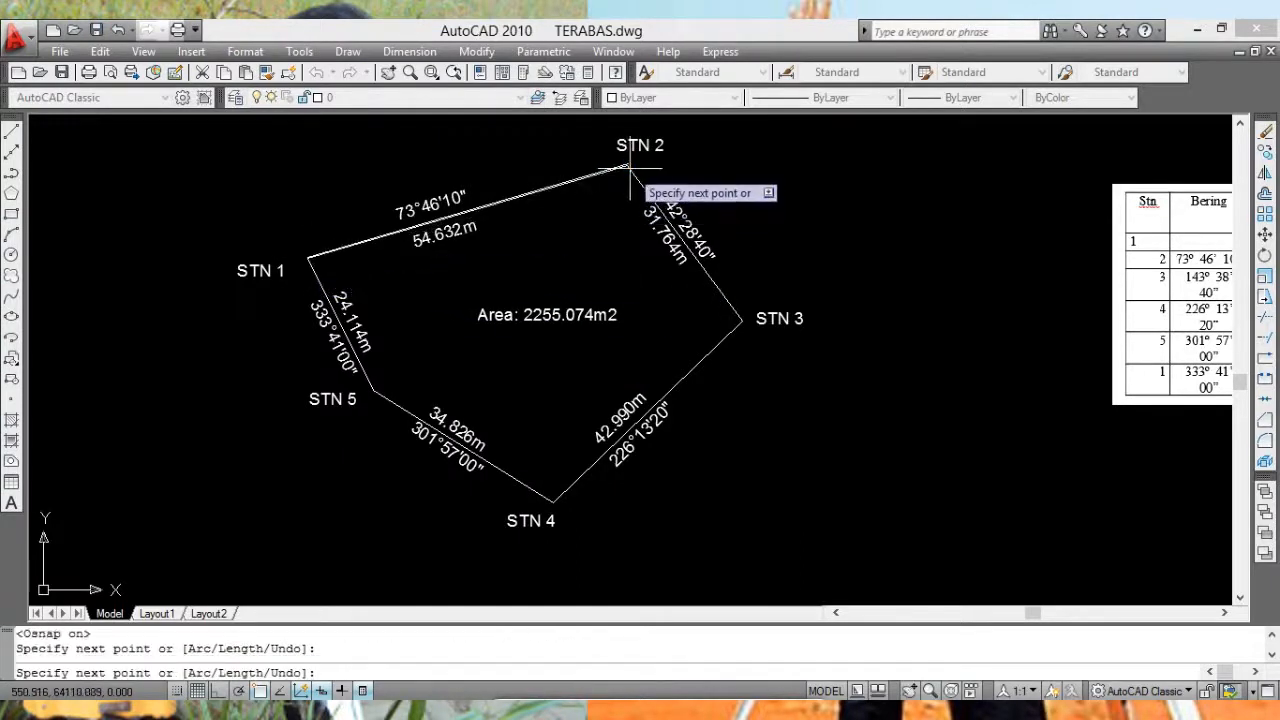
pyautogui.click(743, 322)
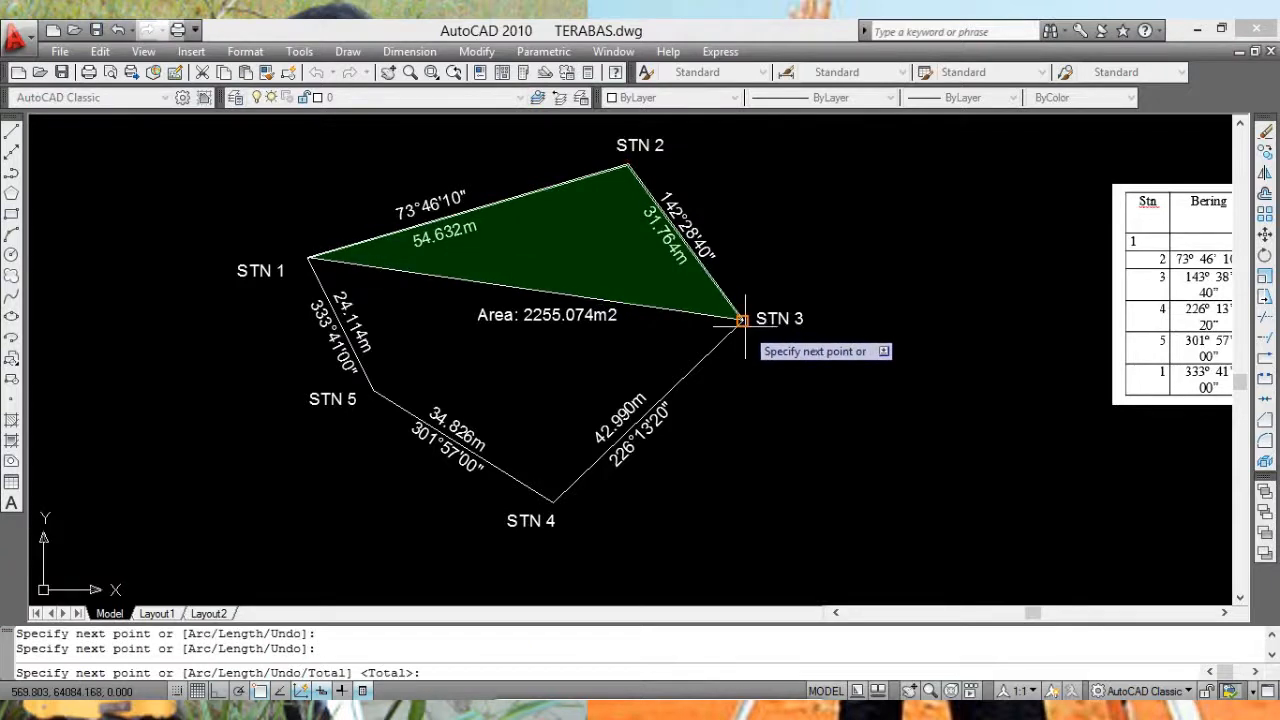
pyautogui.click(553, 499)
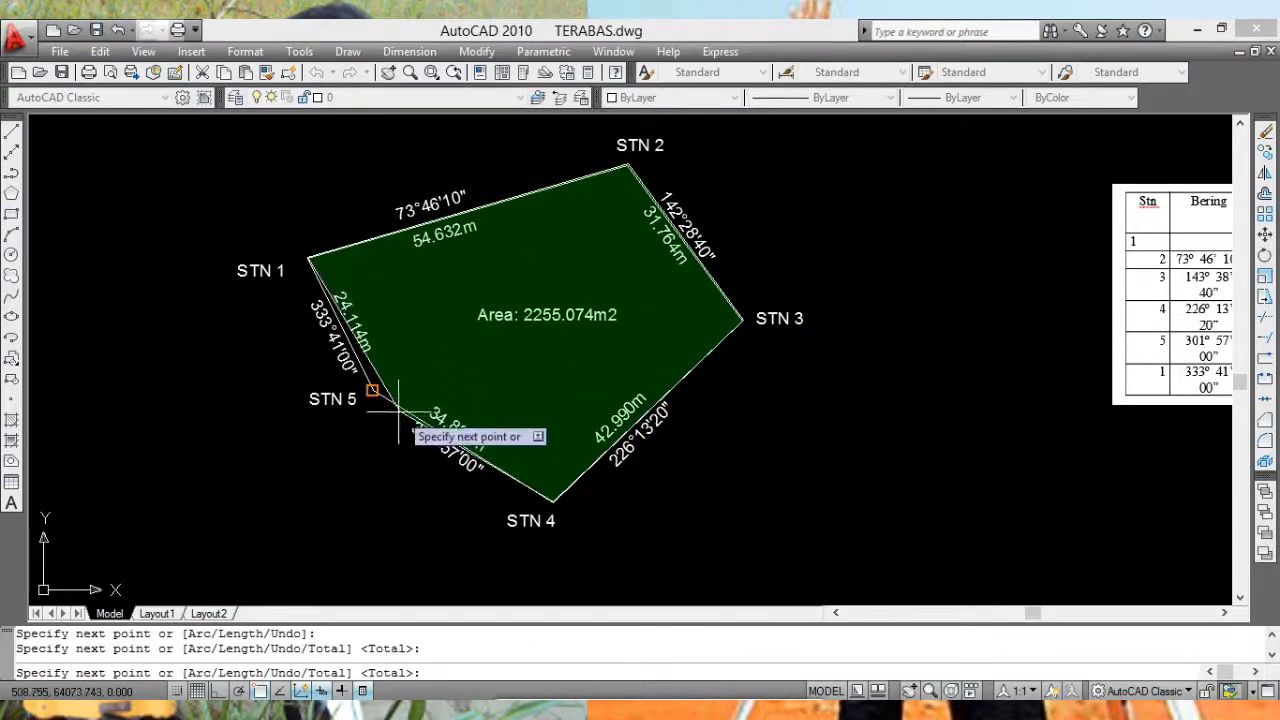
pyautogui.click(371, 392)
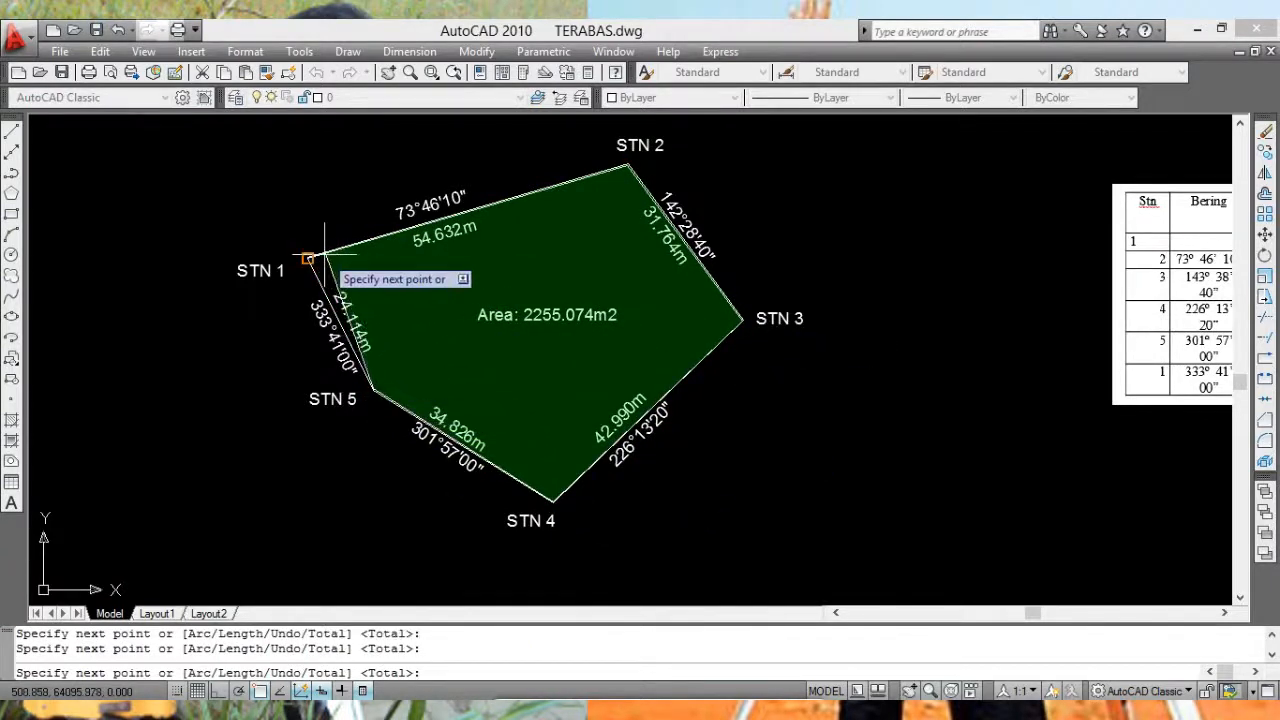
pyautogui.rightClick(310, 259)
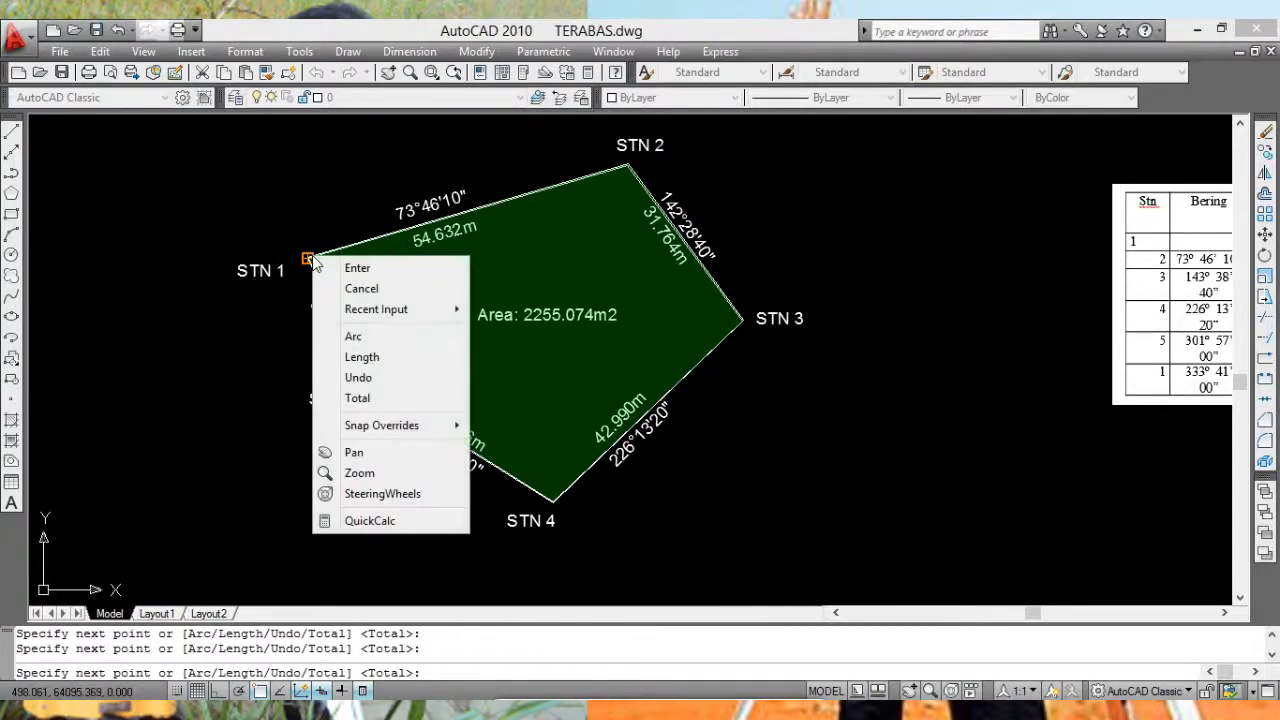
pyautogui.click(340, 267)
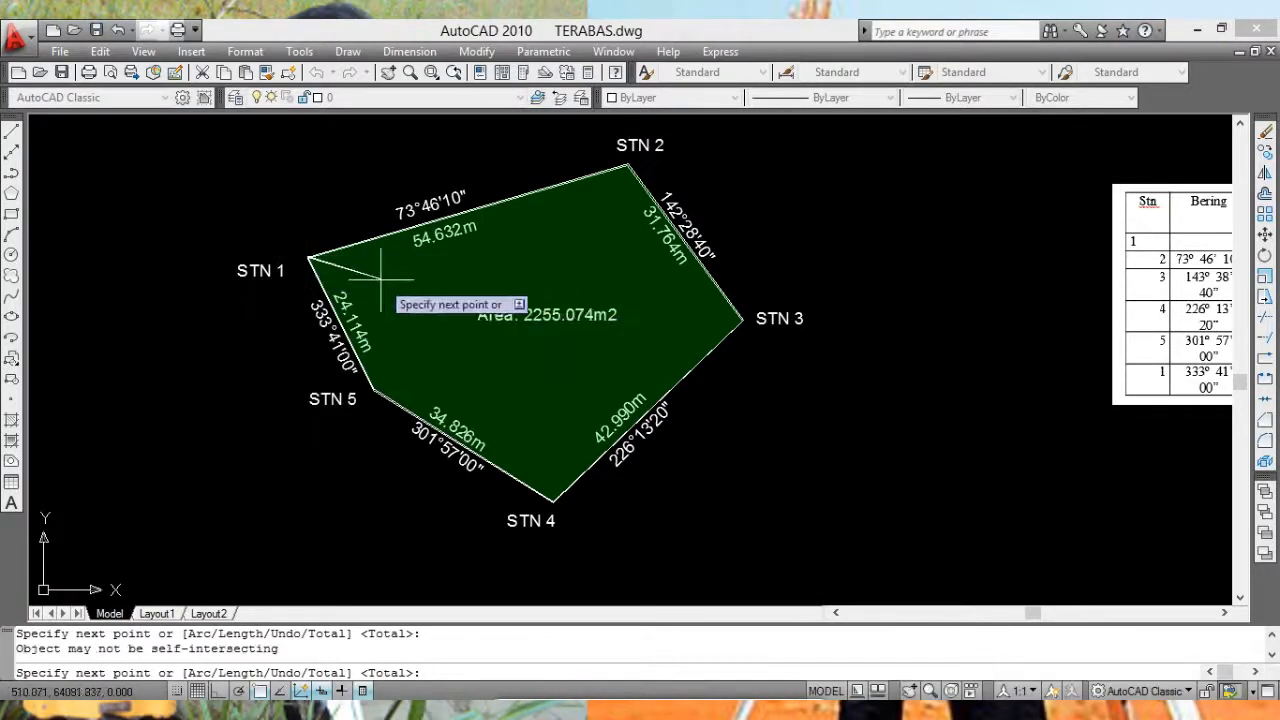
pyautogui.scroll(6, 312, 259)
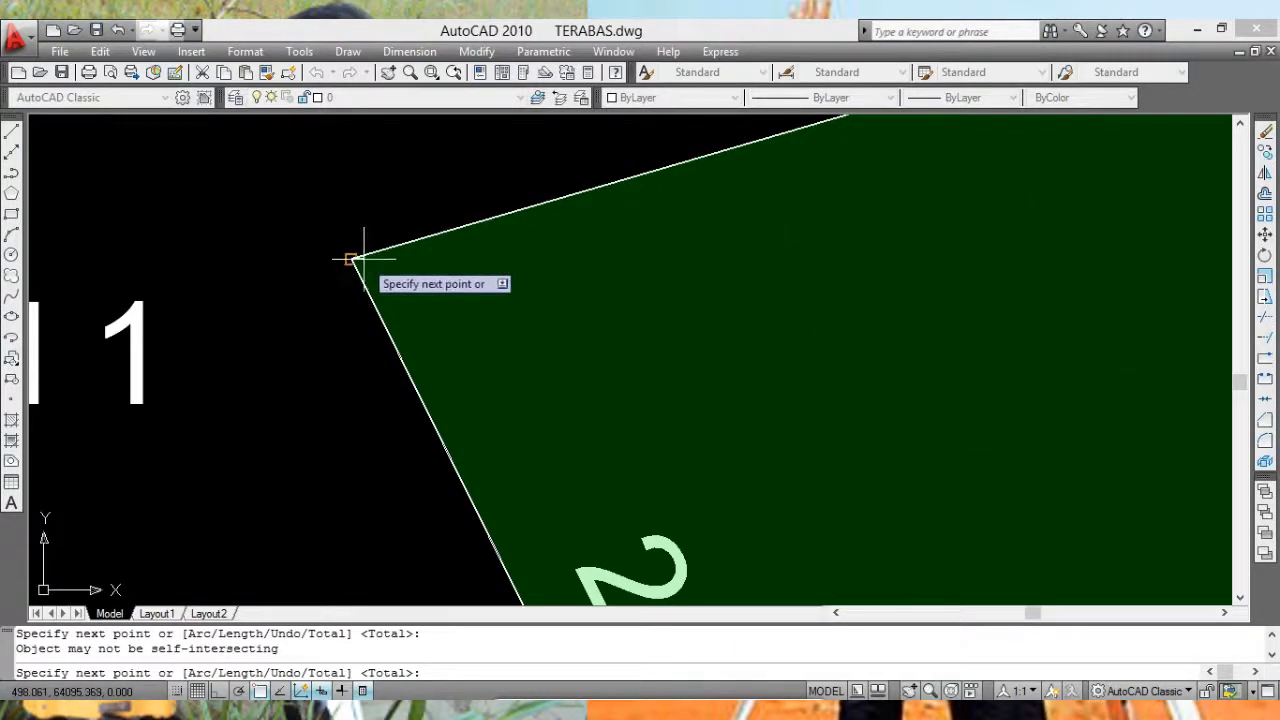
pyautogui.rightClick(363, 259)
pyautogui.click(396, 271)
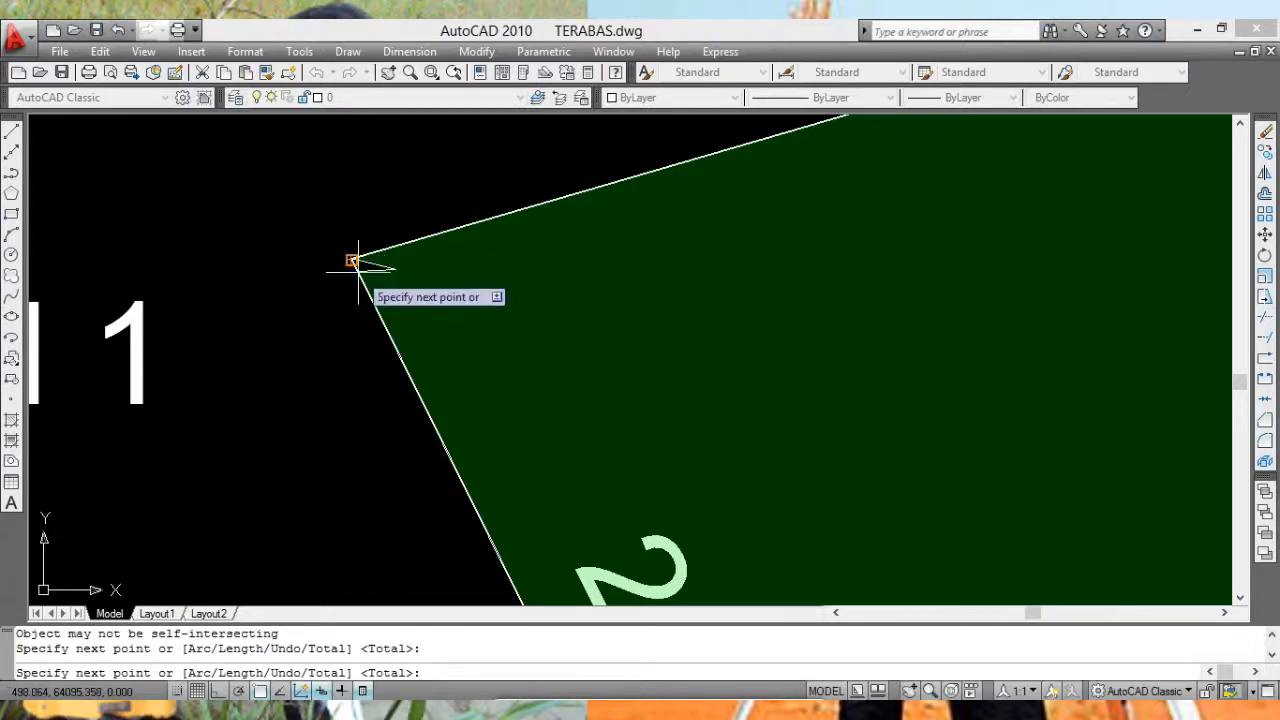
pyautogui.press('Escape')
pyautogui.scroll(-4, 534, 294)
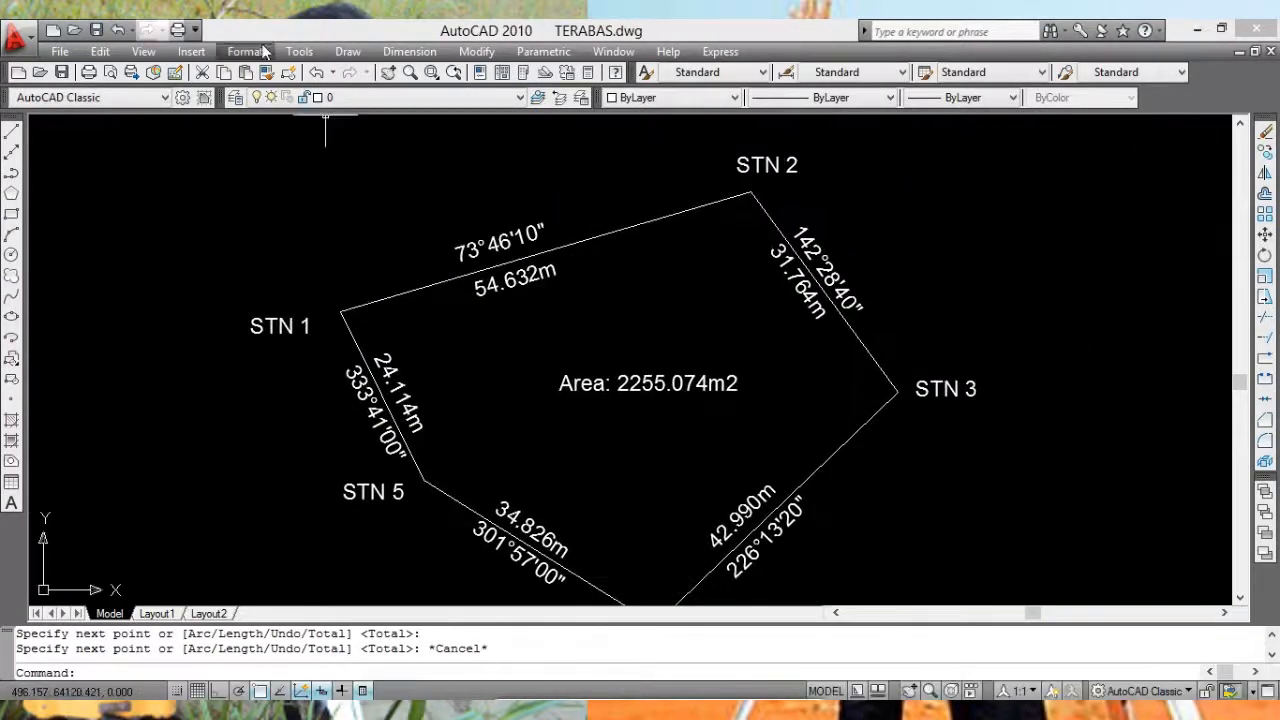
pyautogui.click(299, 51)
pyautogui.moveTo(346, 236)
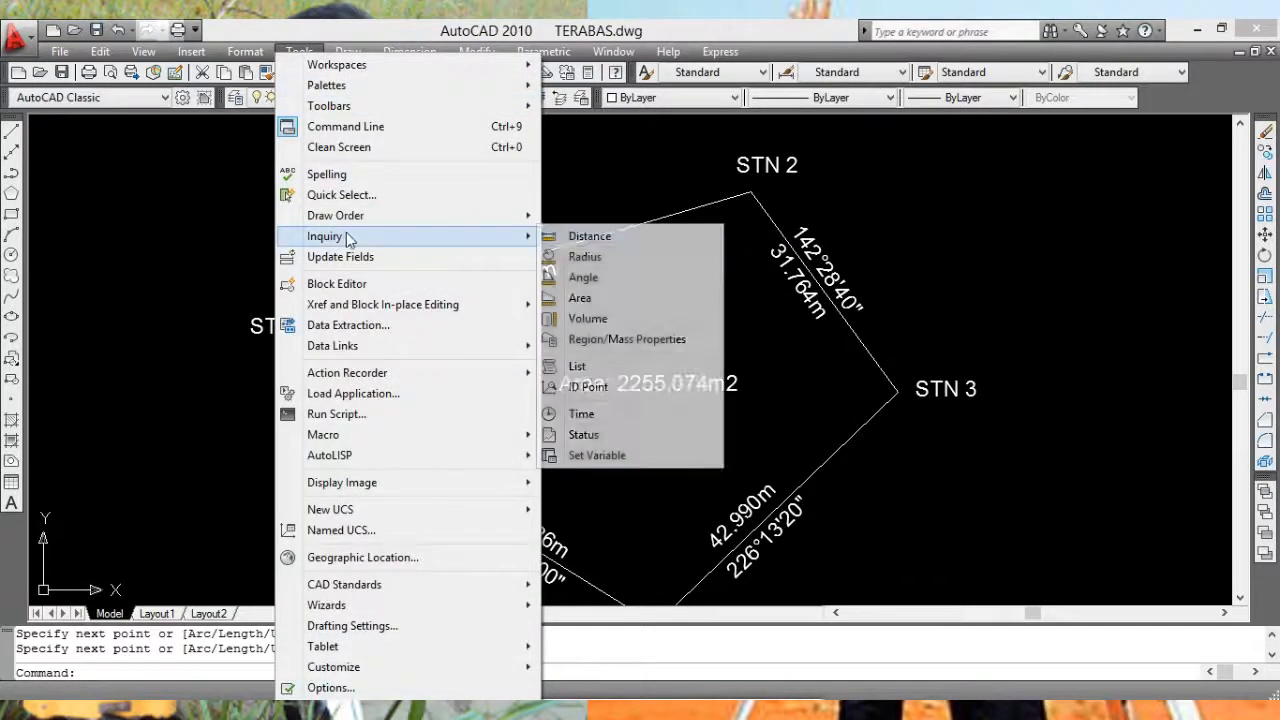
pyautogui.click(585, 277)
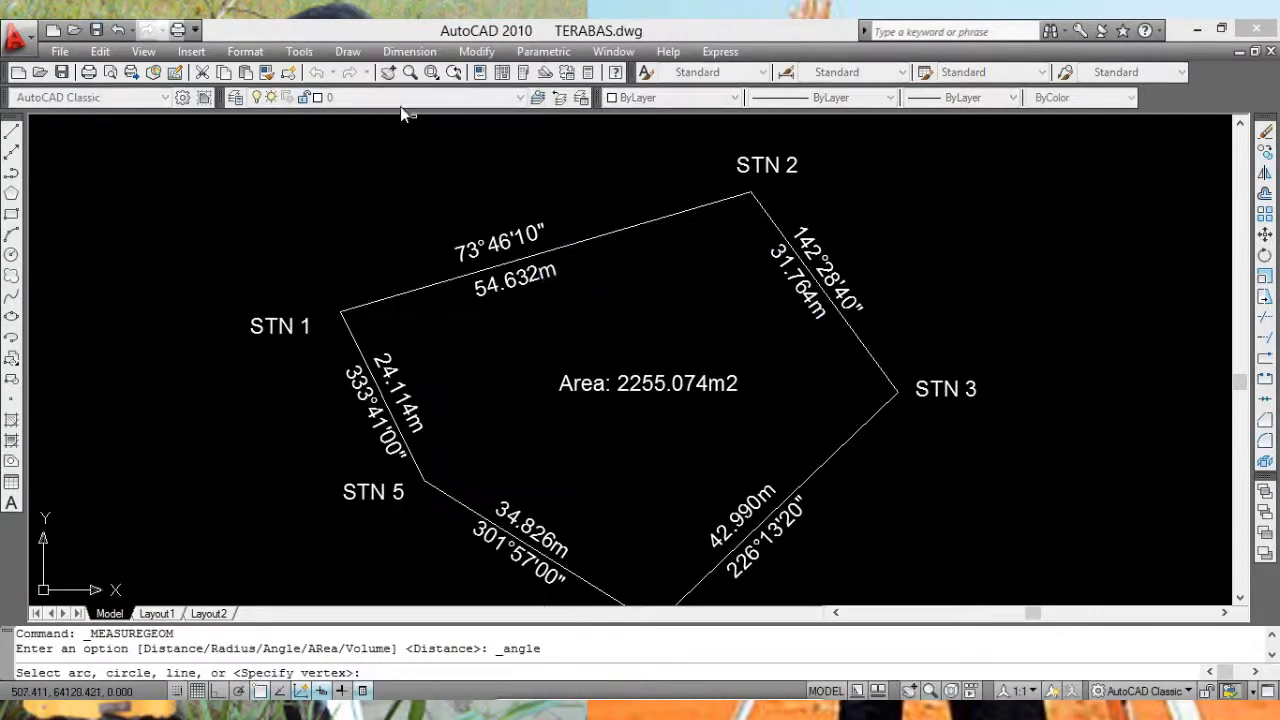
# Step: Measure the original-size traverse's area by picking its corners from station 1 round to station 5
pyautogui.click(299, 51)
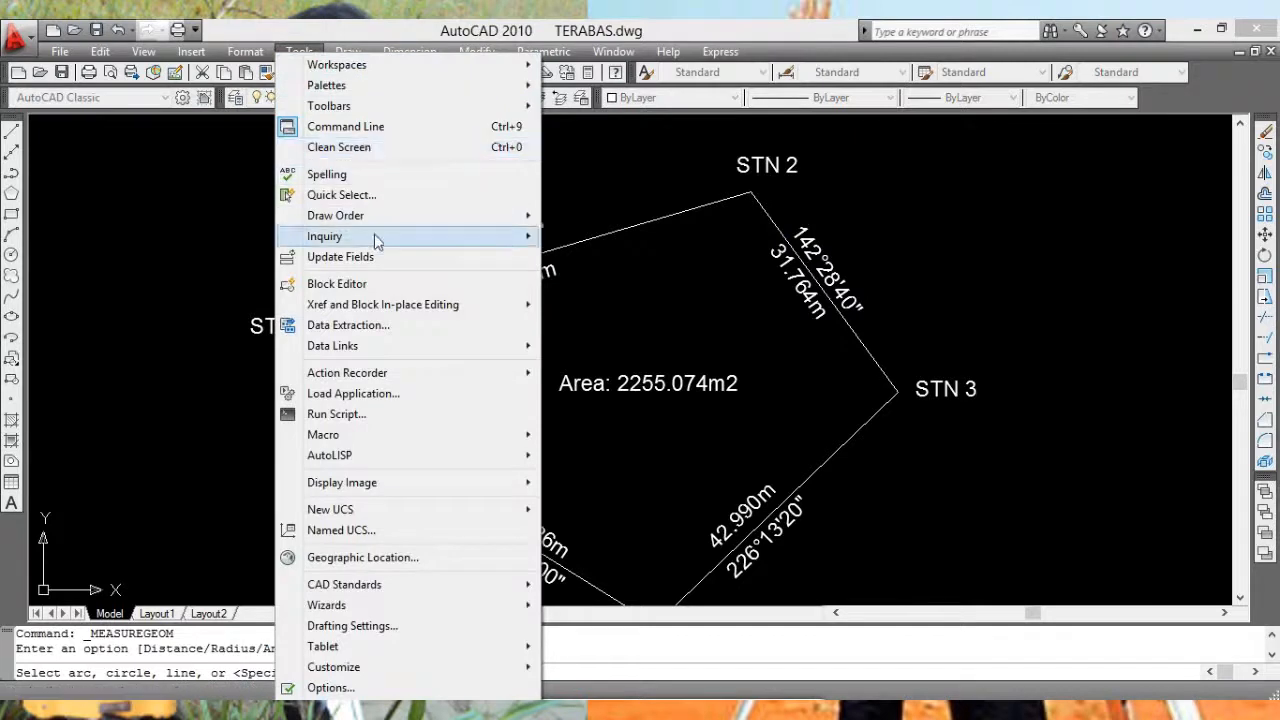
pyautogui.moveTo(391, 240)
pyautogui.click(594, 305)
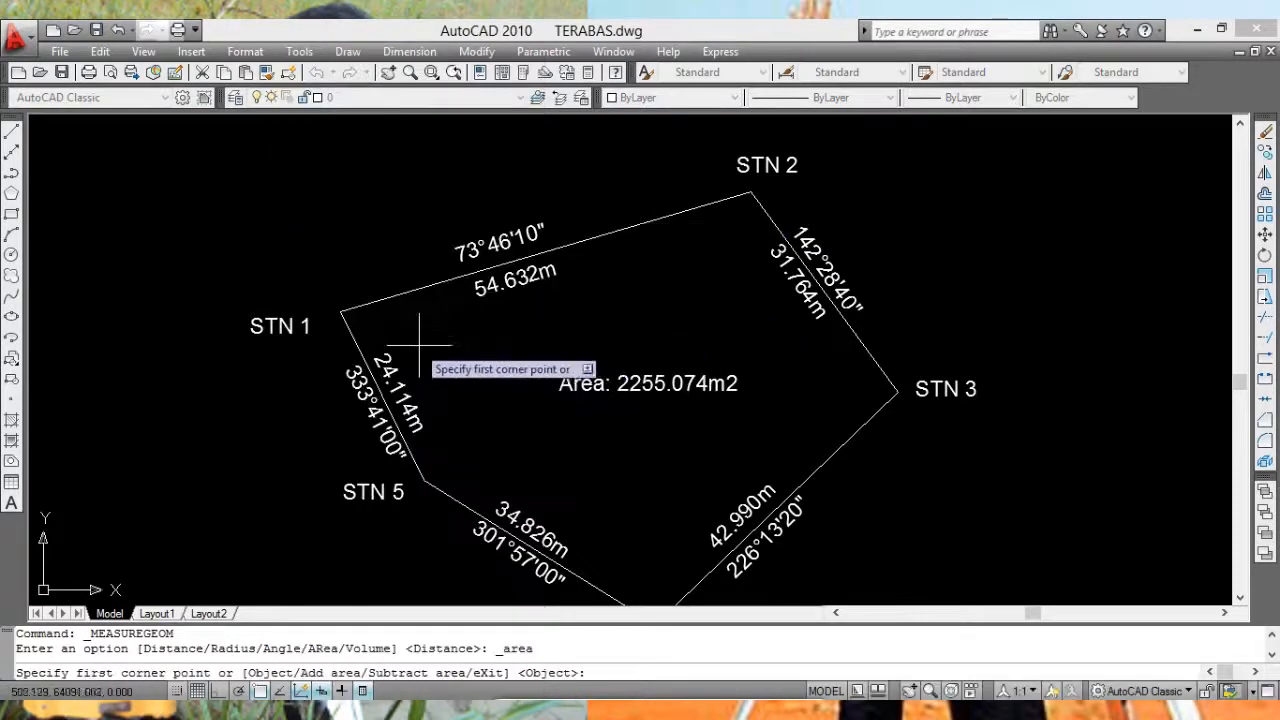
pyautogui.click(341, 311)
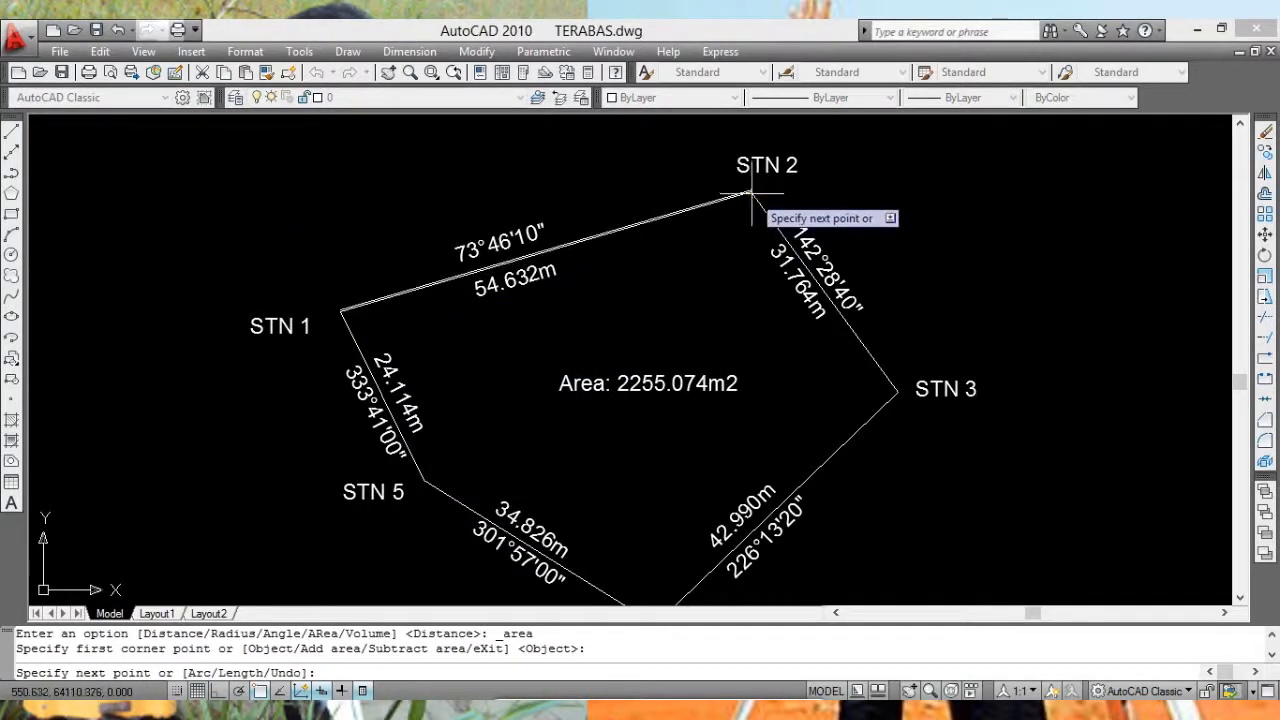
pyautogui.click(752, 195)
pyautogui.click(897, 390)
pyautogui.moveTo(897, 390)
pyautogui.mouseDown(button='middle')
pyautogui.moveTo(860, 283)
pyautogui.moveTo(870, 241)
pyautogui.mouseUp(button='middle')
pyautogui.click(665, 457)
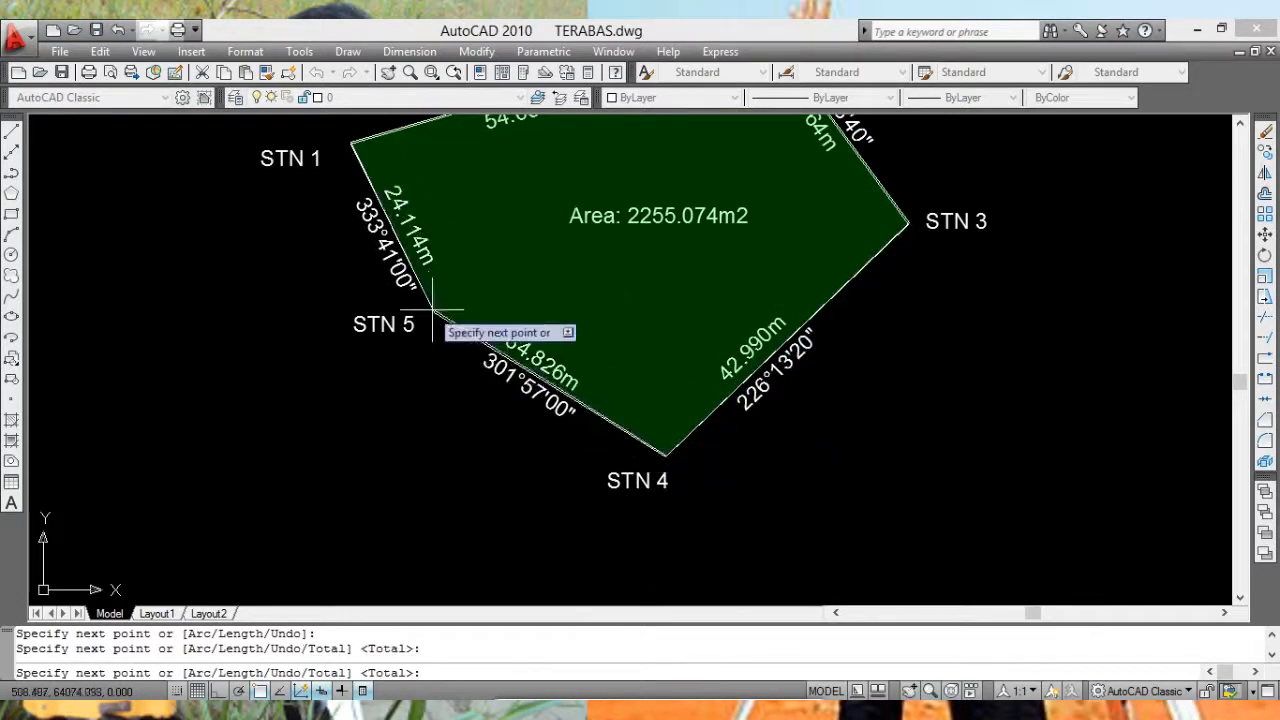
pyautogui.click(432, 312)
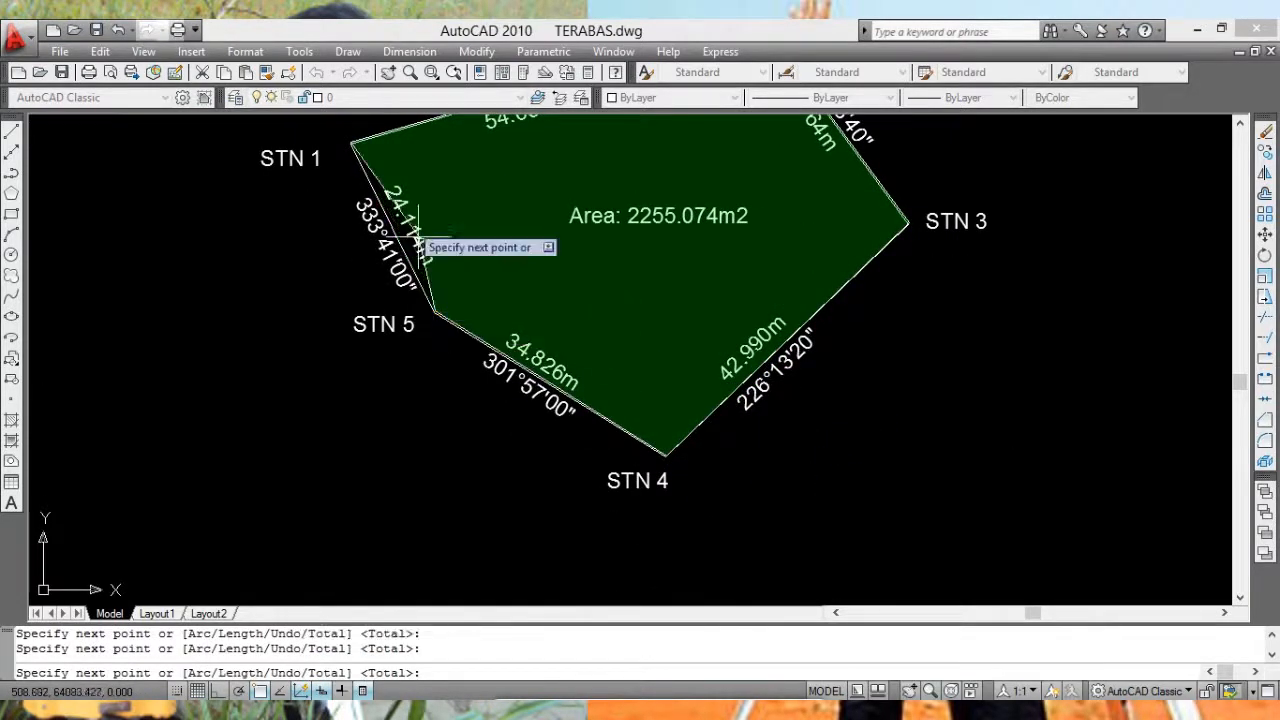
pyautogui.rightClick(350, 143)
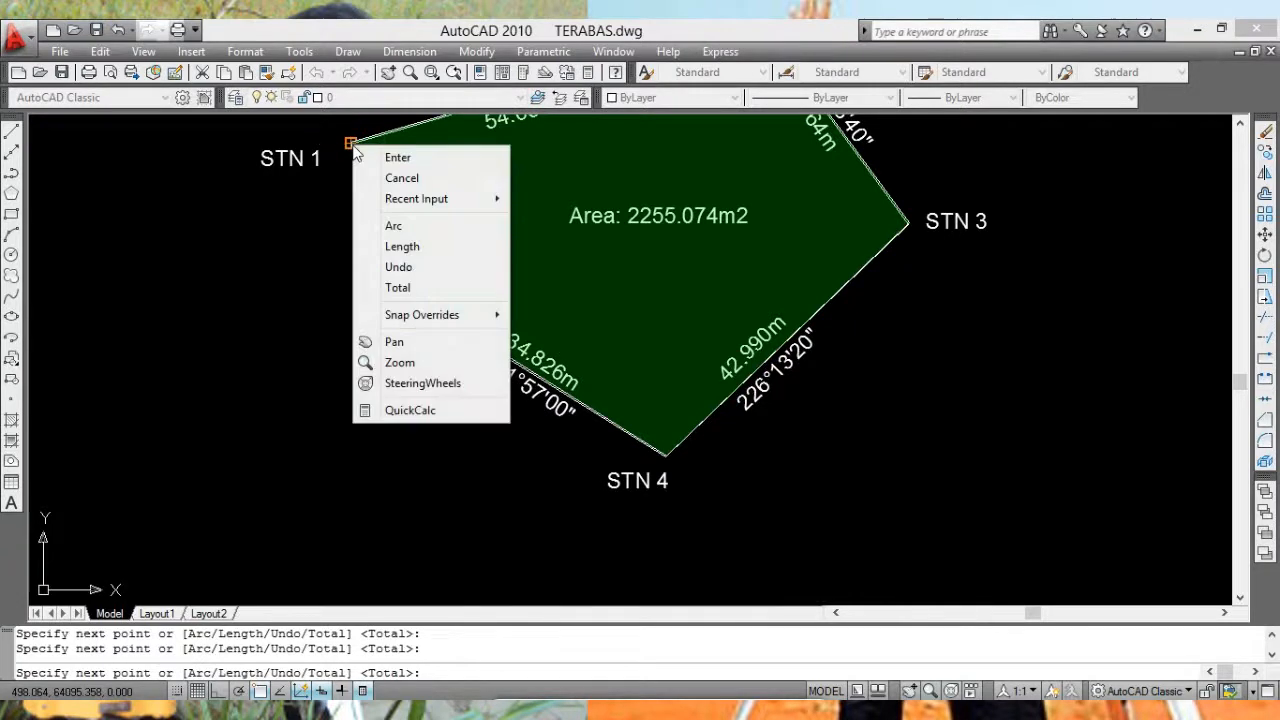
pyautogui.click(386, 155)
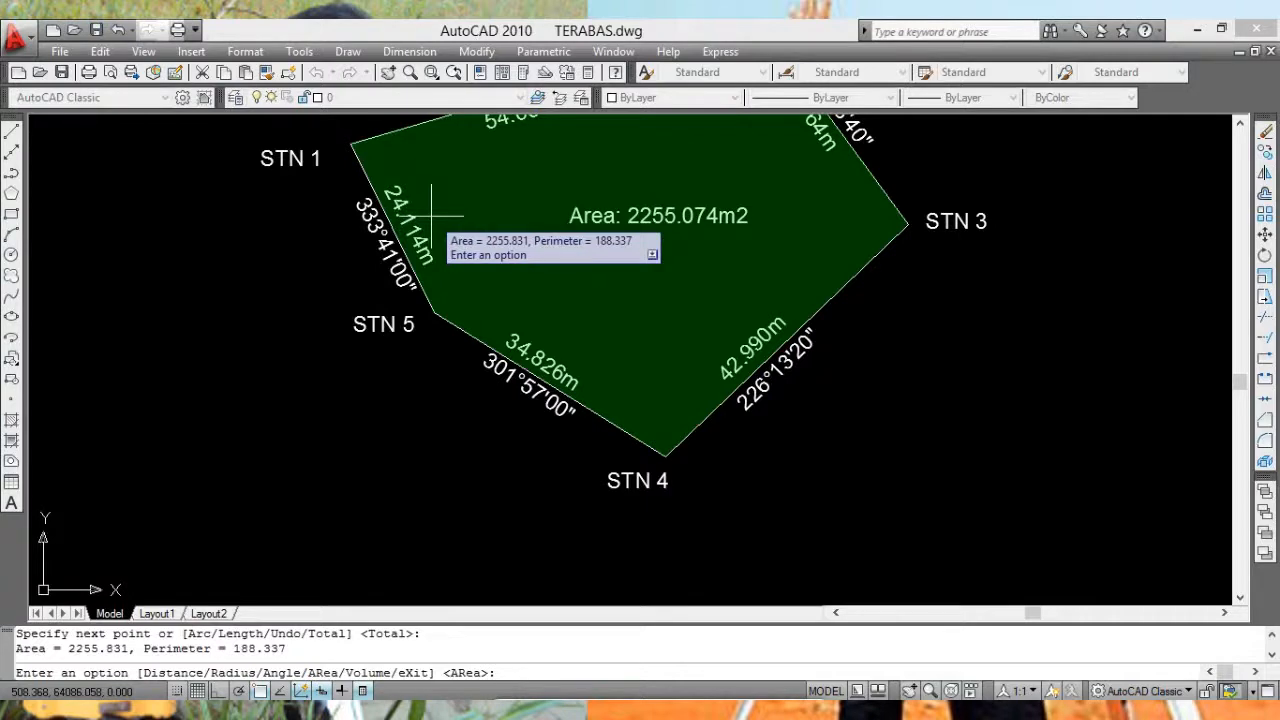
pyautogui.press('Escape')
# Step: Move the enlarged traverse with all its labels farther left, away from the title-block sheets and the bearing table
pyautogui.scroll(-5, 431, 215)
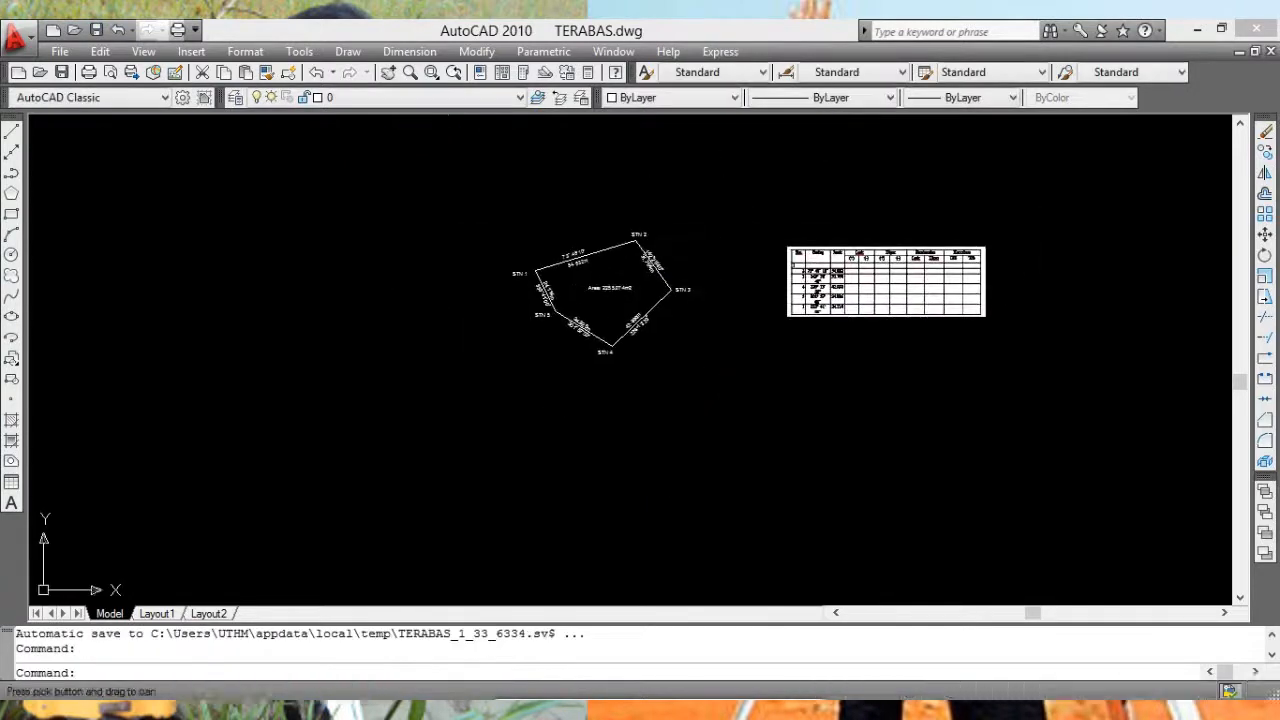
pyautogui.scroll(6, 585, 264)
pyautogui.scroll(-12, 585, 264)
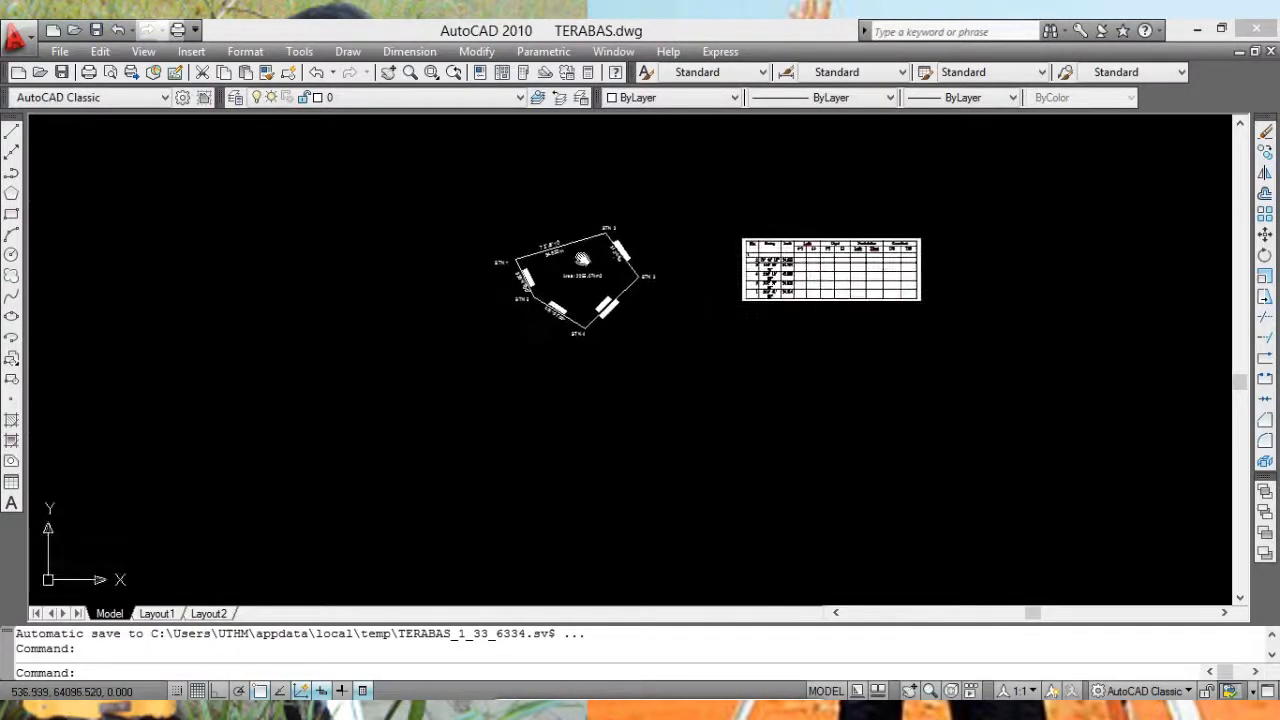
pyautogui.scroll(-4, 555, 278)
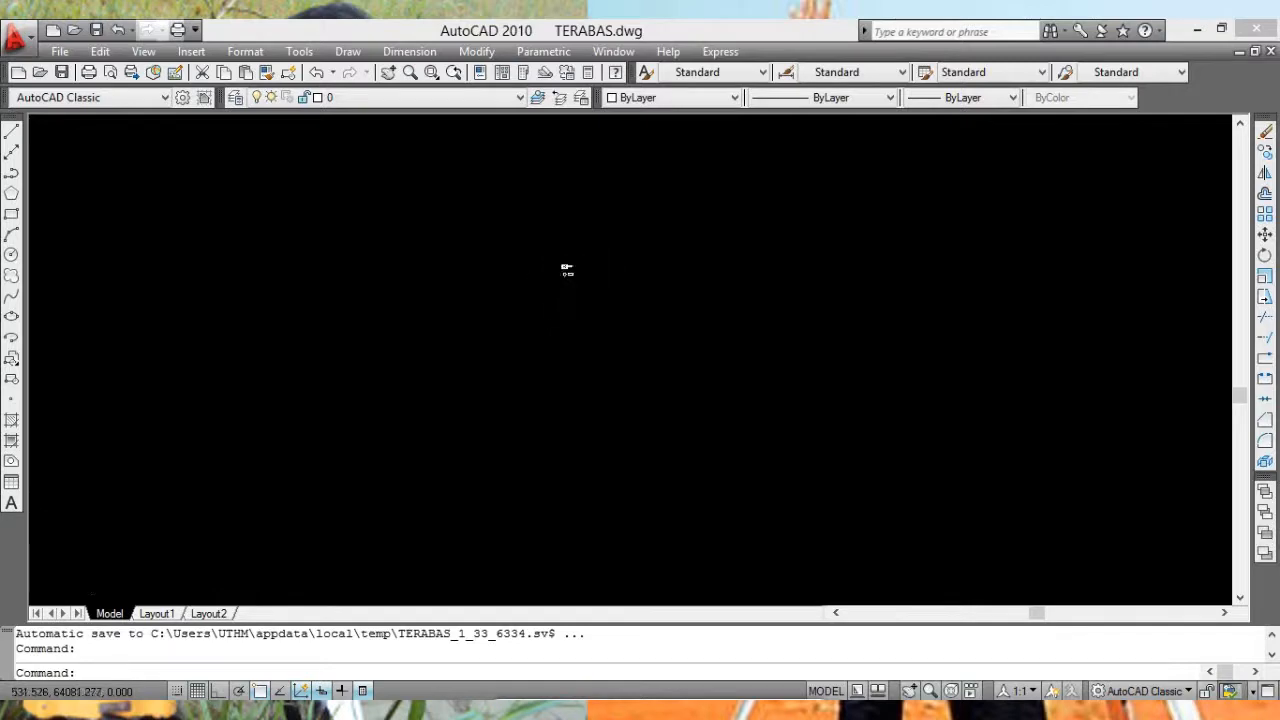
pyautogui.scroll(10, 565, 270)
pyautogui.moveTo(549, 282); pyautogui.dragTo(695, 367, button='middle')
pyautogui.moveTo(597, 316); pyautogui.dragTo(714, 337, button='middle')
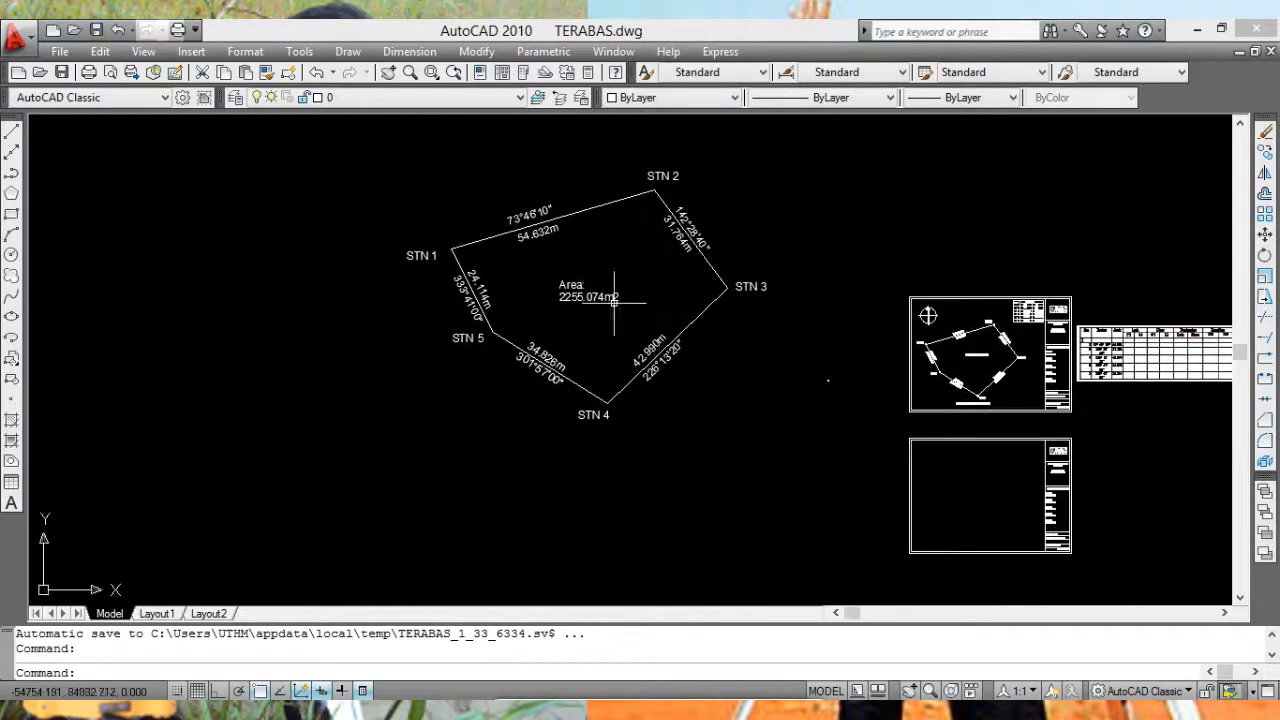
pyautogui.scroll(3, 613, 303)
pyautogui.scroll(-4, 618, 293)
pyautogui.moveTo(620, 289); pyautogui.dragTo(550, 298, button='middle')
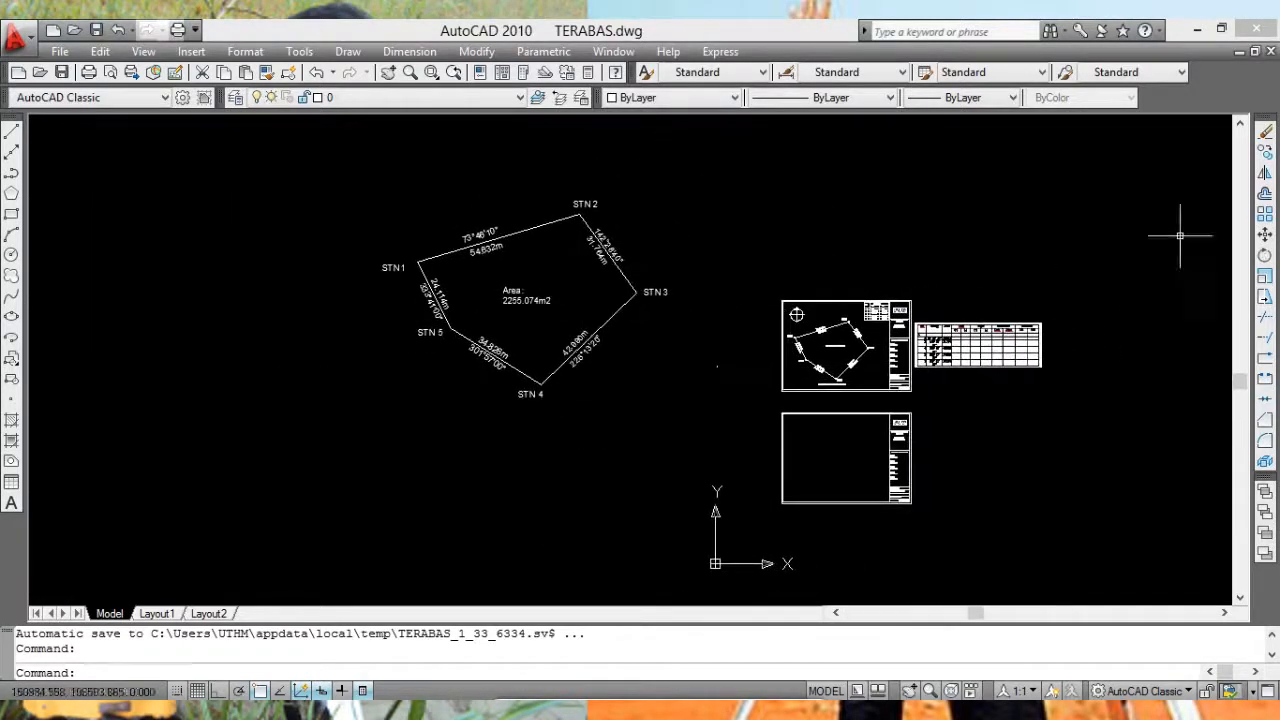
pyautogui.click(1265, 234)
pyautogui.click(338, 162)
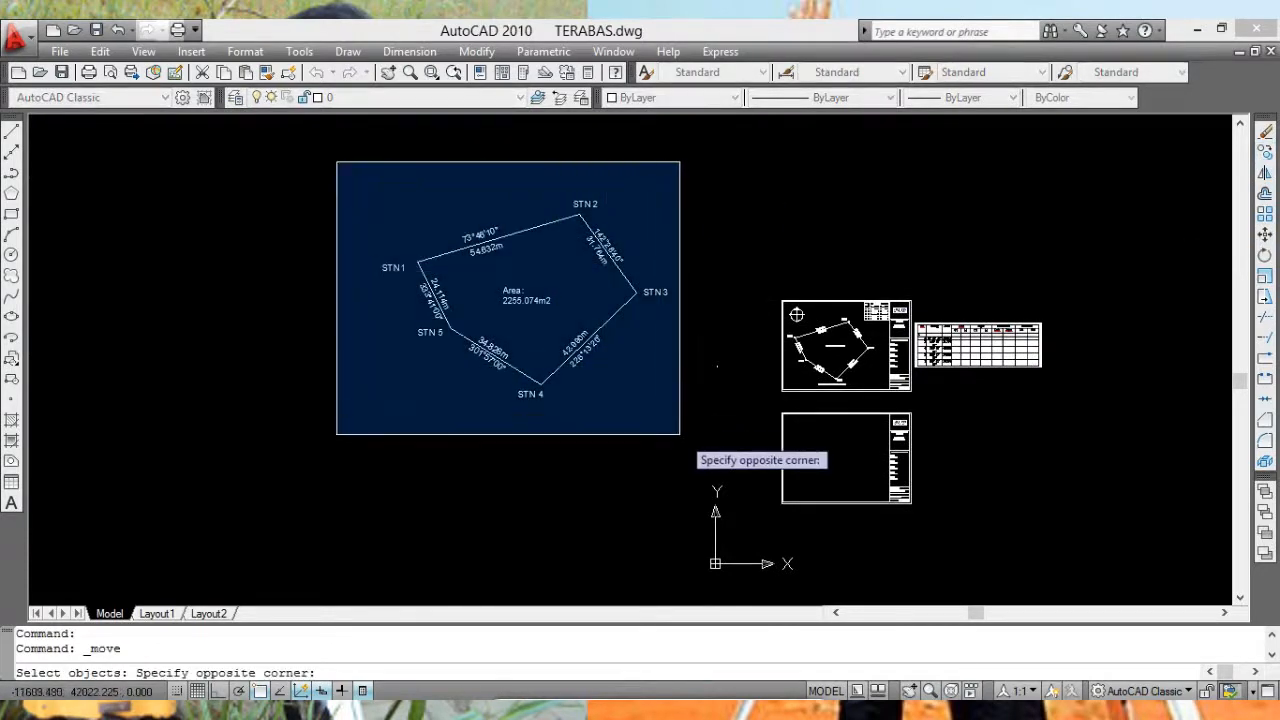
pyautogui.click(692, 430)
pyautogui.press('Return')
pyautogui.click(670, 345)
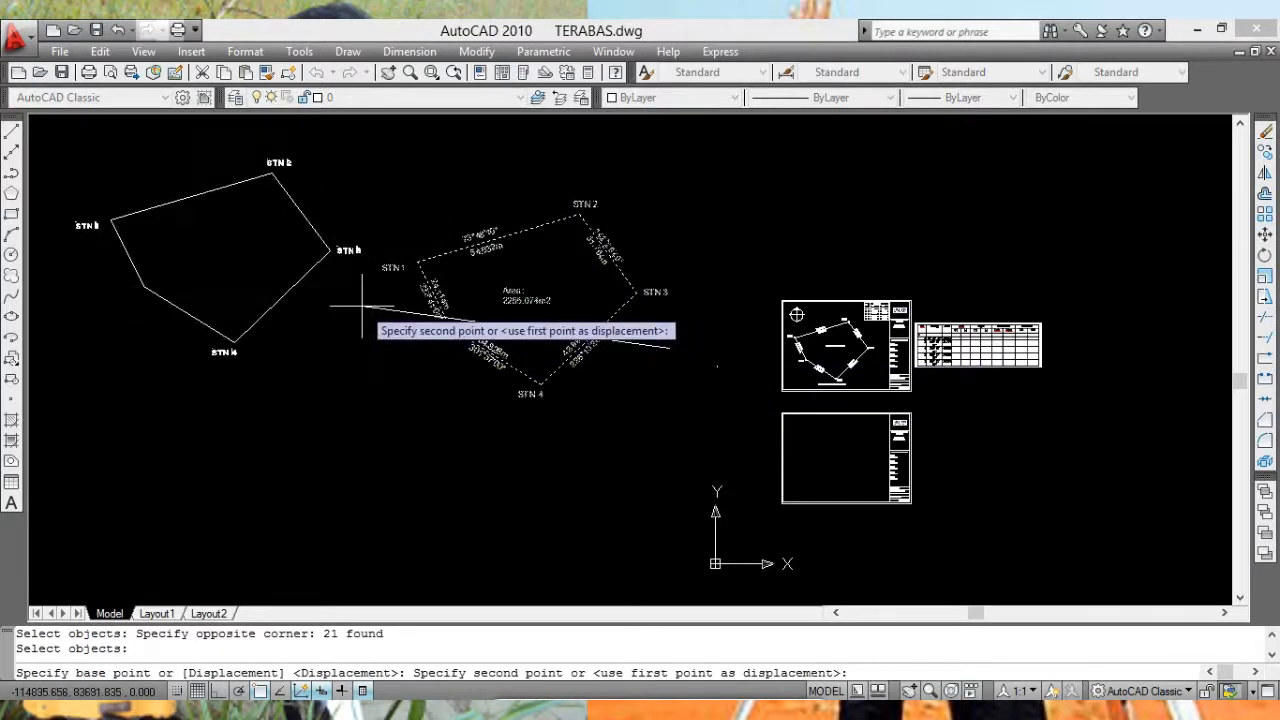
pyautogui.click(380, 310)
pyautogui.moveTo(426, 310); pyautogui.dragTo(550, 297, button='middle')
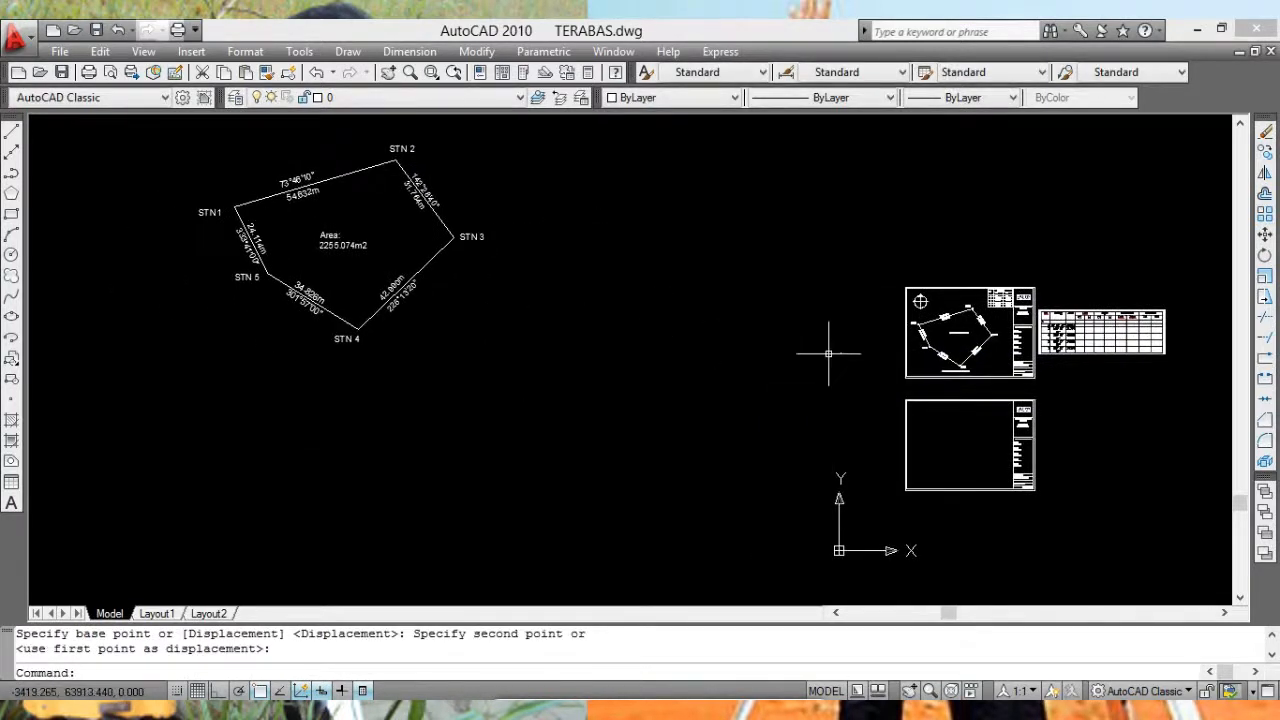
pyautogui.moveTo(615, 271); pyautogui.dragTo(626, 271, button='middle')
pyautogui.moveTo(600, 228); pyautogui.dragTo(609, 290, button='middle')
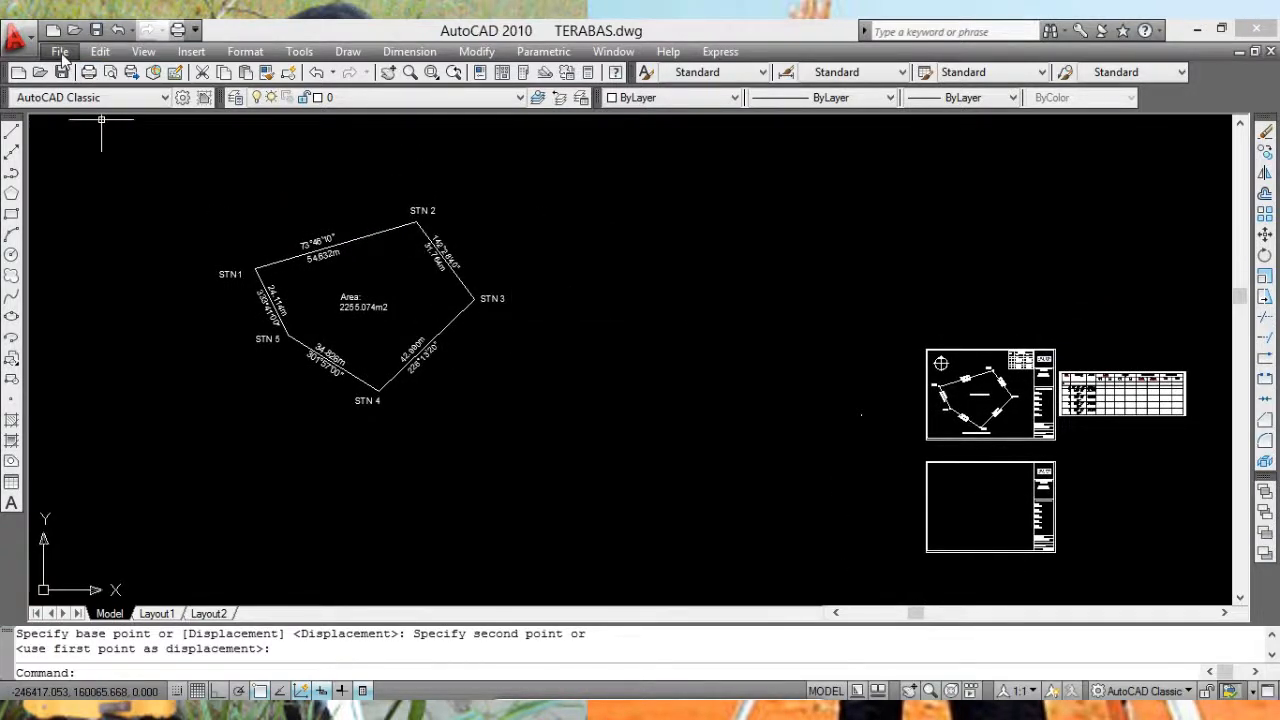
# Step: Configure the Model page setup with the DWG To PDF.pc3 plotter and ISO full bleed A3 (420.00 x 297.00 MM) paper
pyautogui.click(60, 52)
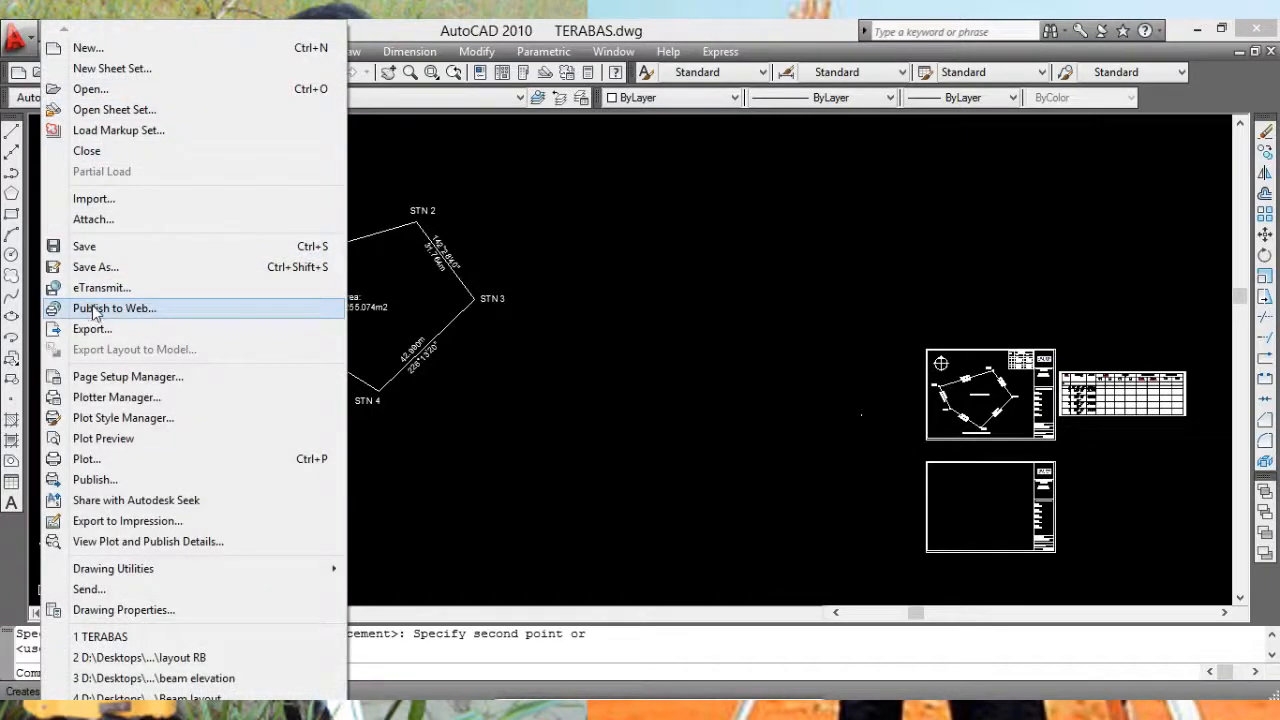
pyautogui.click(100, 377)
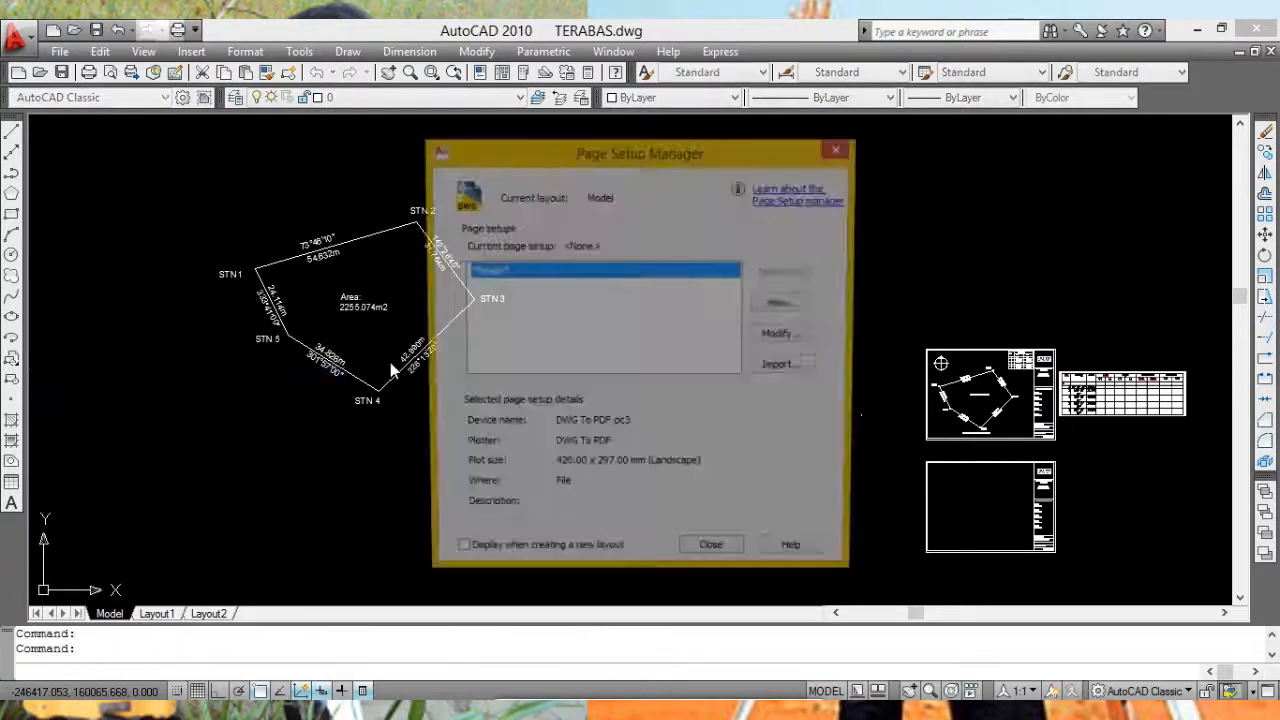
pyautogui.click(786, 343)
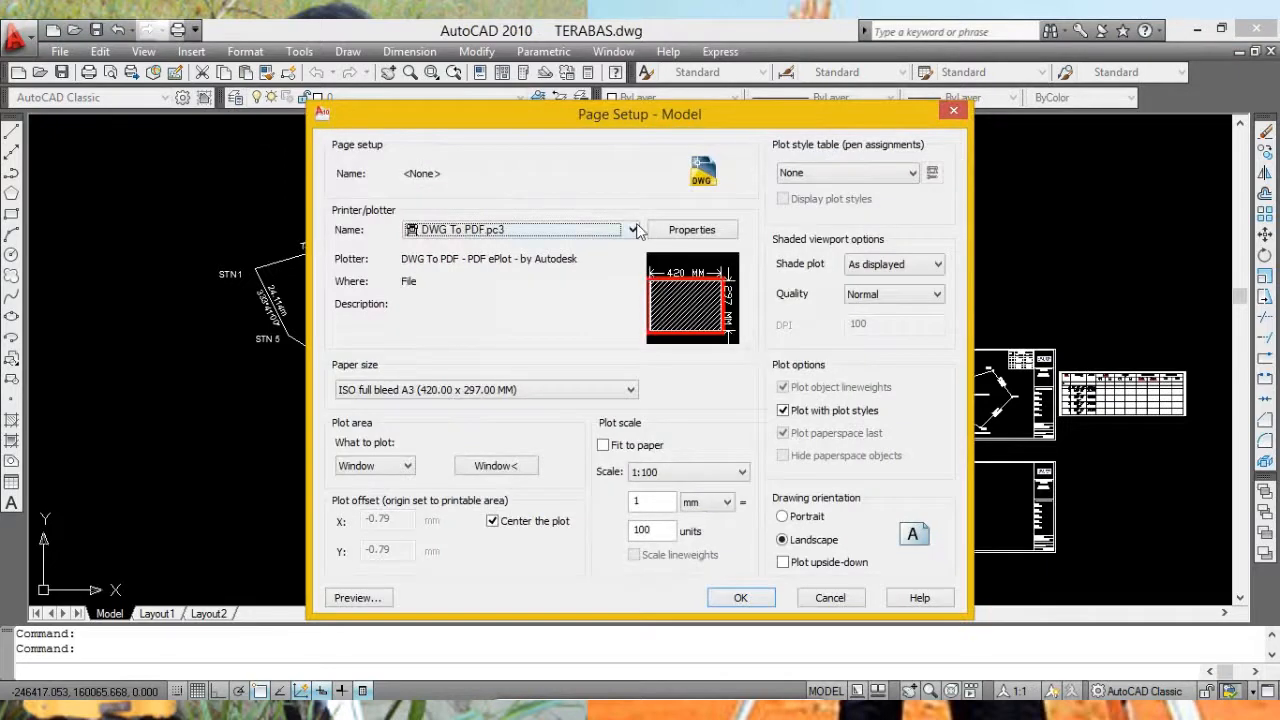
pyautogui.click(633, 230)
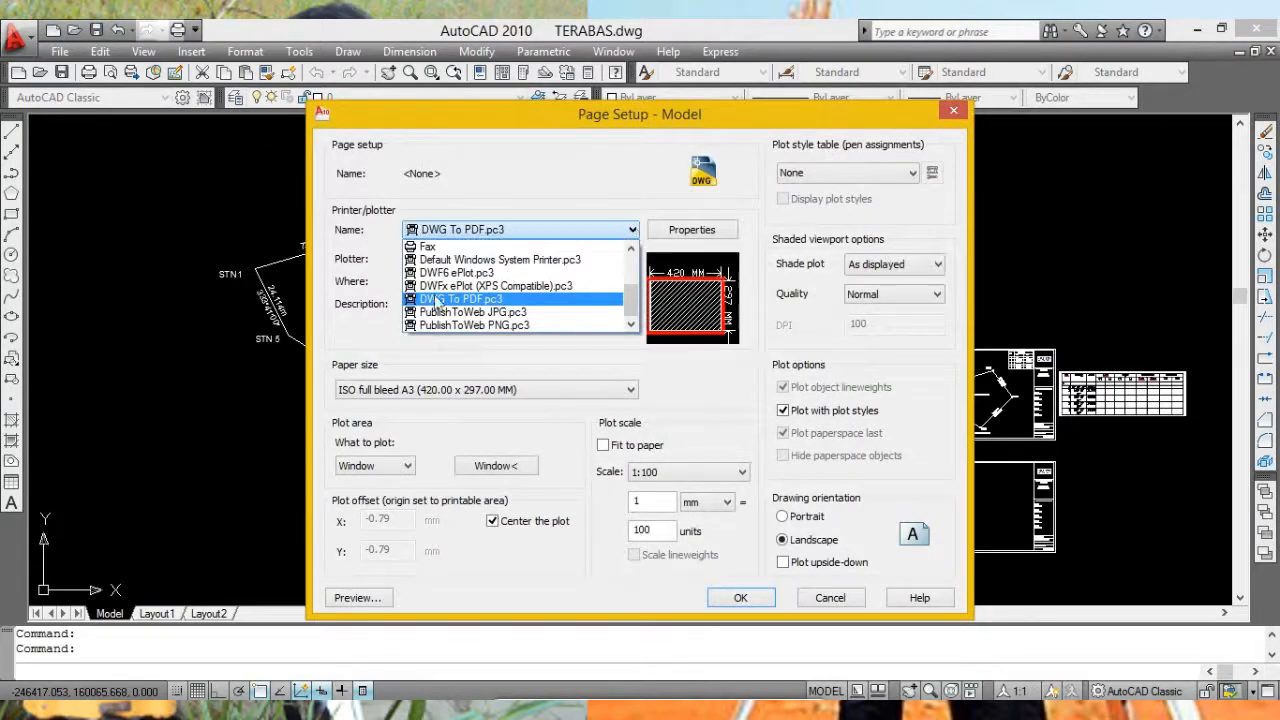
pyautogui.click(471, 300)
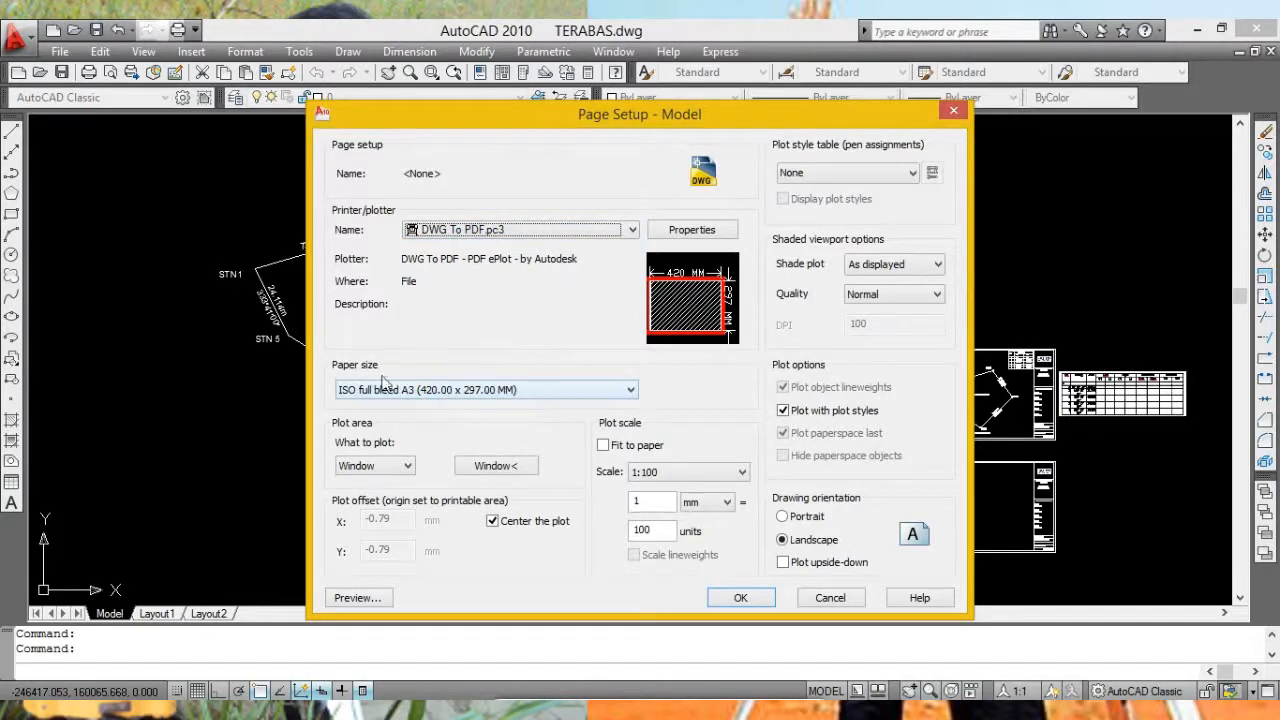
pyautogui.click(631, 390)
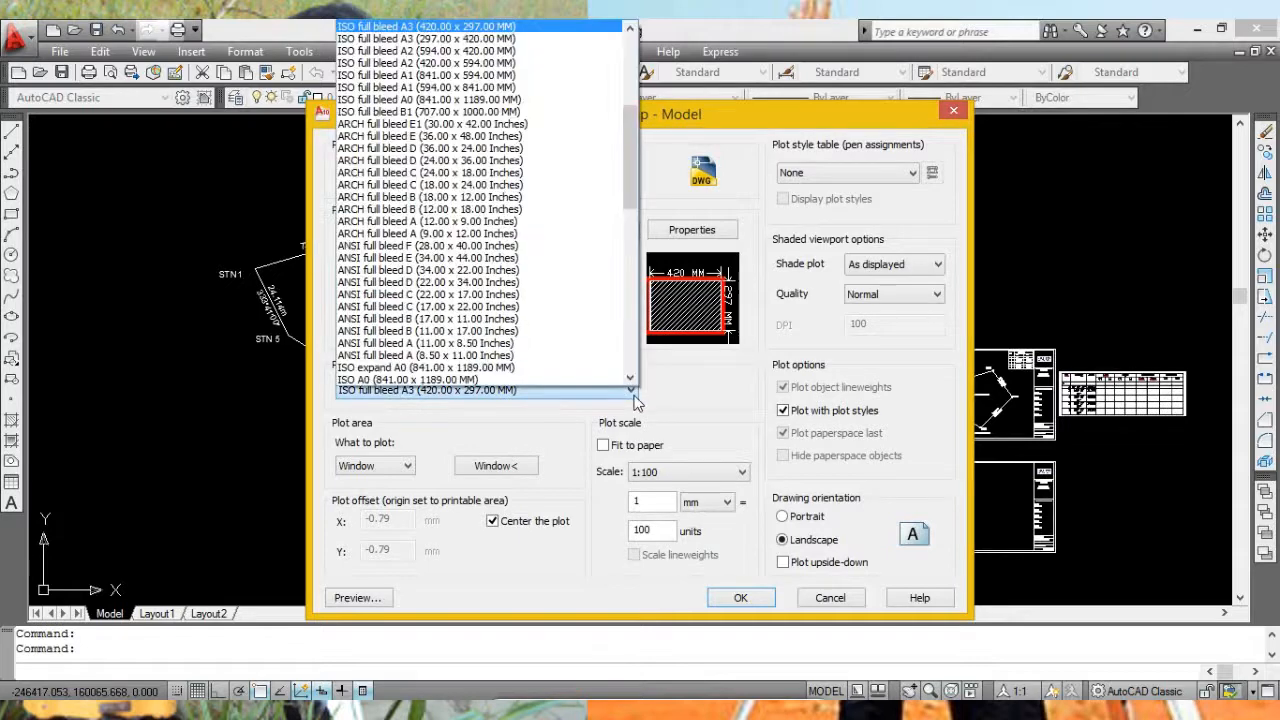
pyautogui.click(474, 30)
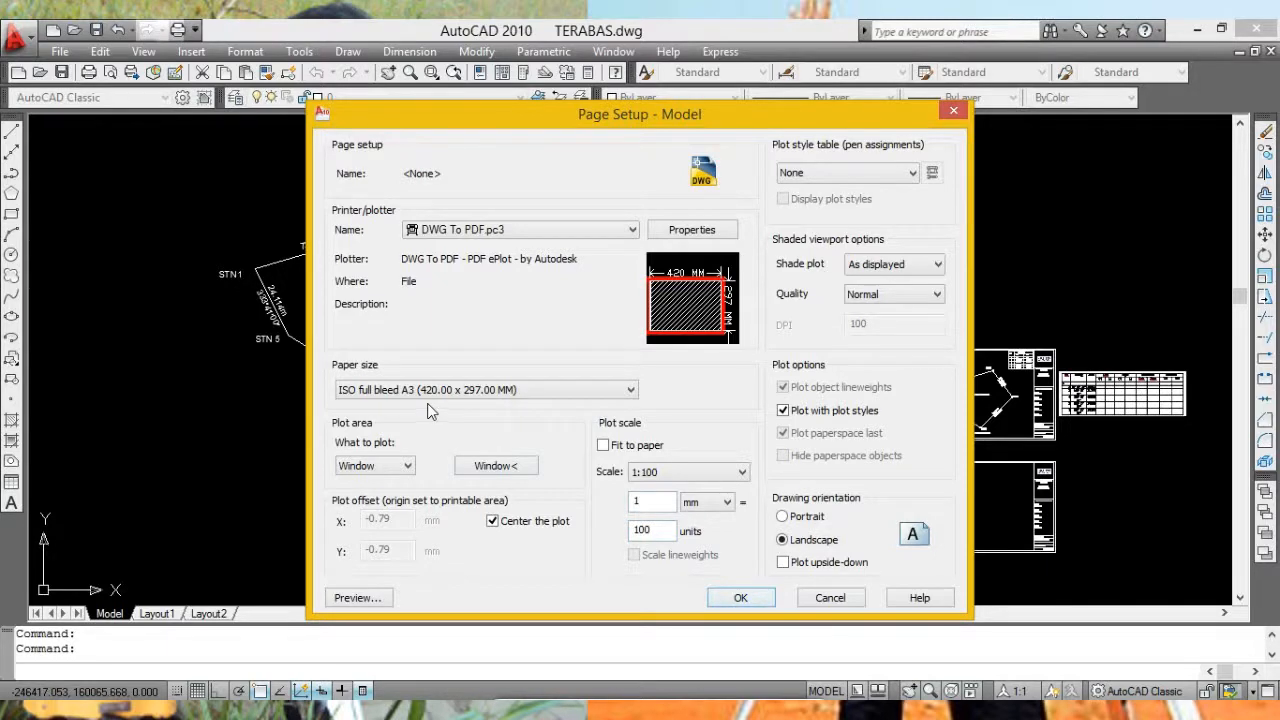
pyautogui.click(738, 597)
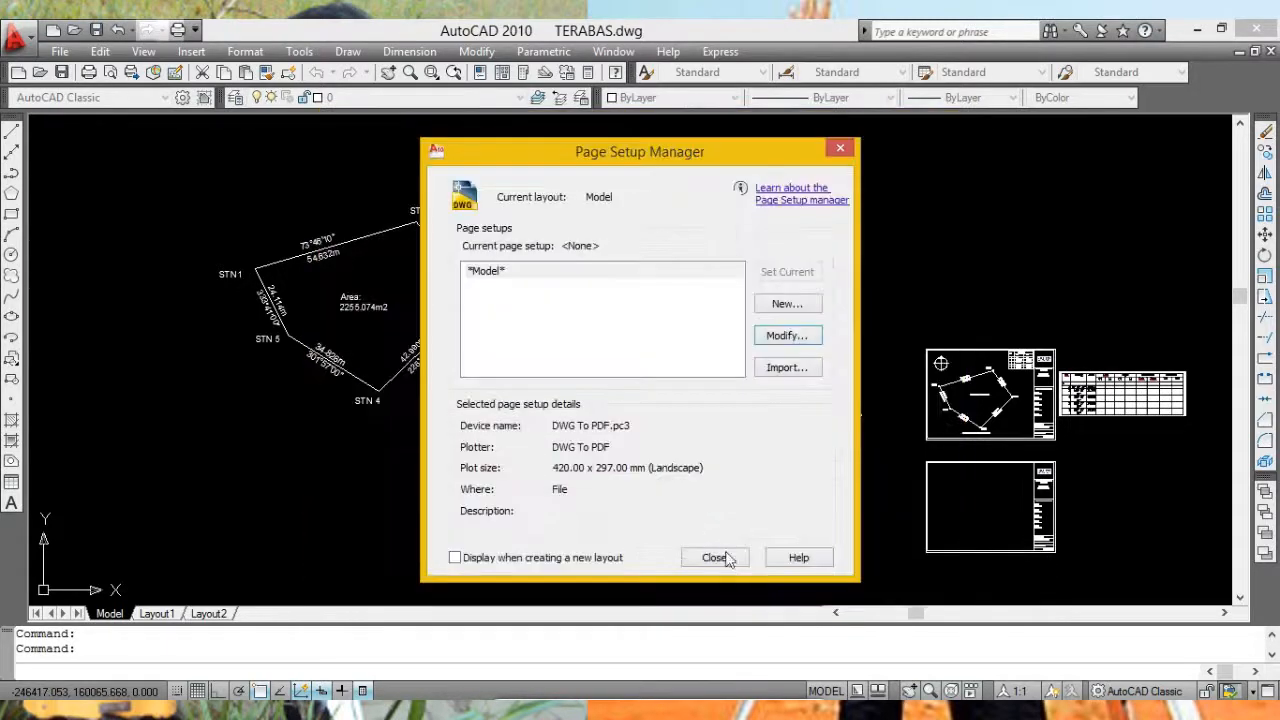
pyautogui.click(714, 557)
# Step: Start an A3 sheet outline in the empty area beside the enlarged traverse with a 420-unit horizontal top edge, using ortho mode
pyautogui.moveTo(714, 380); pyautogui.dragTo(572, 393, button='middle')
pyautogui.click(11, 132)
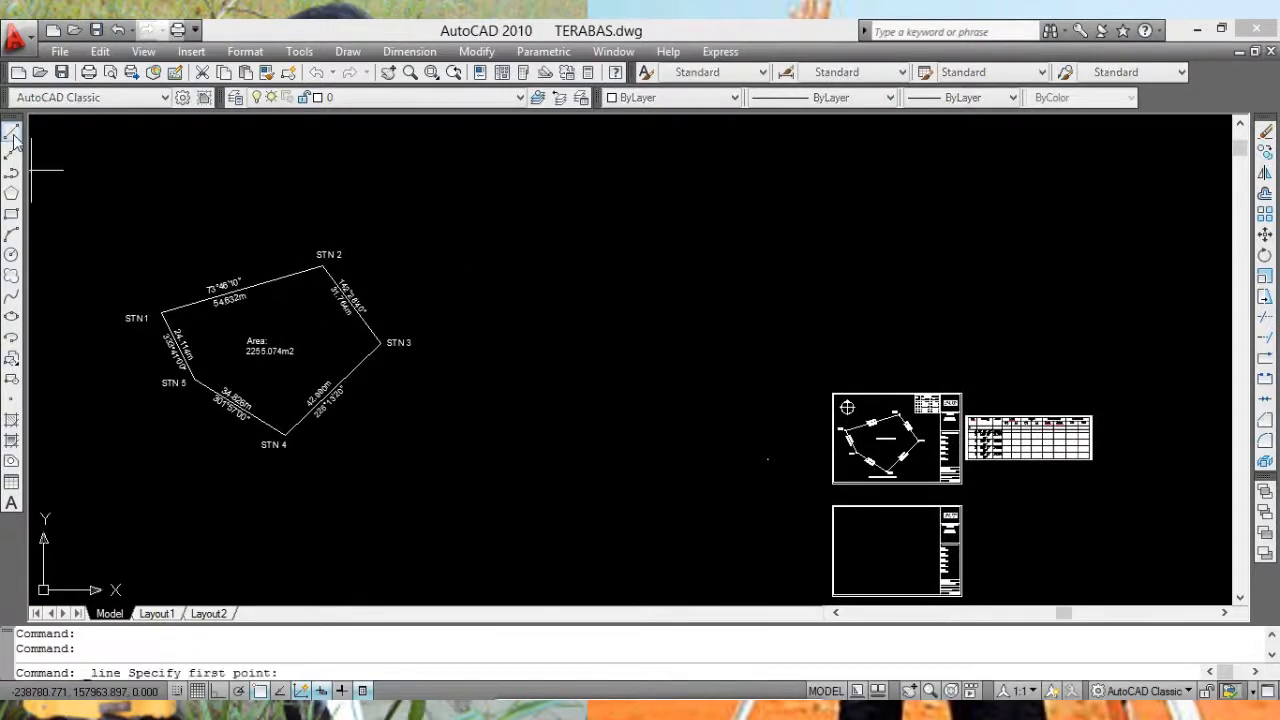
pyautogui.click(512, 223)
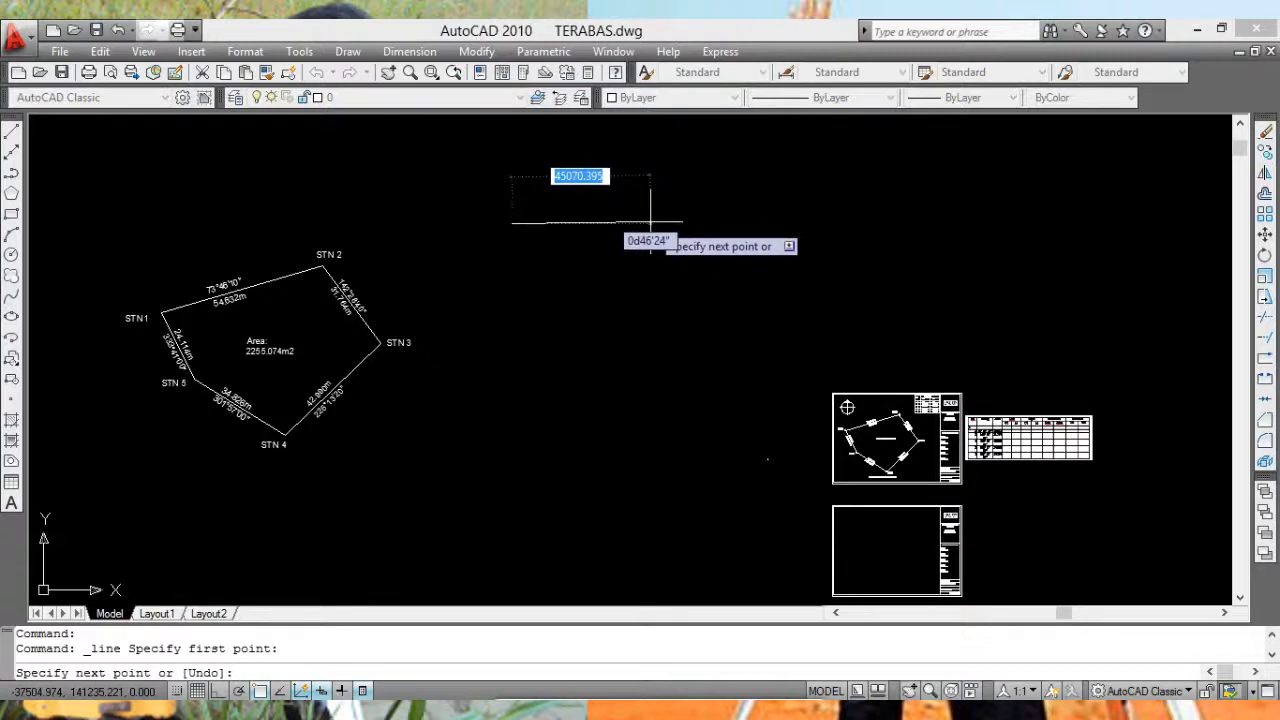
pyautogui.press('F8')
pyautogui.write('42')
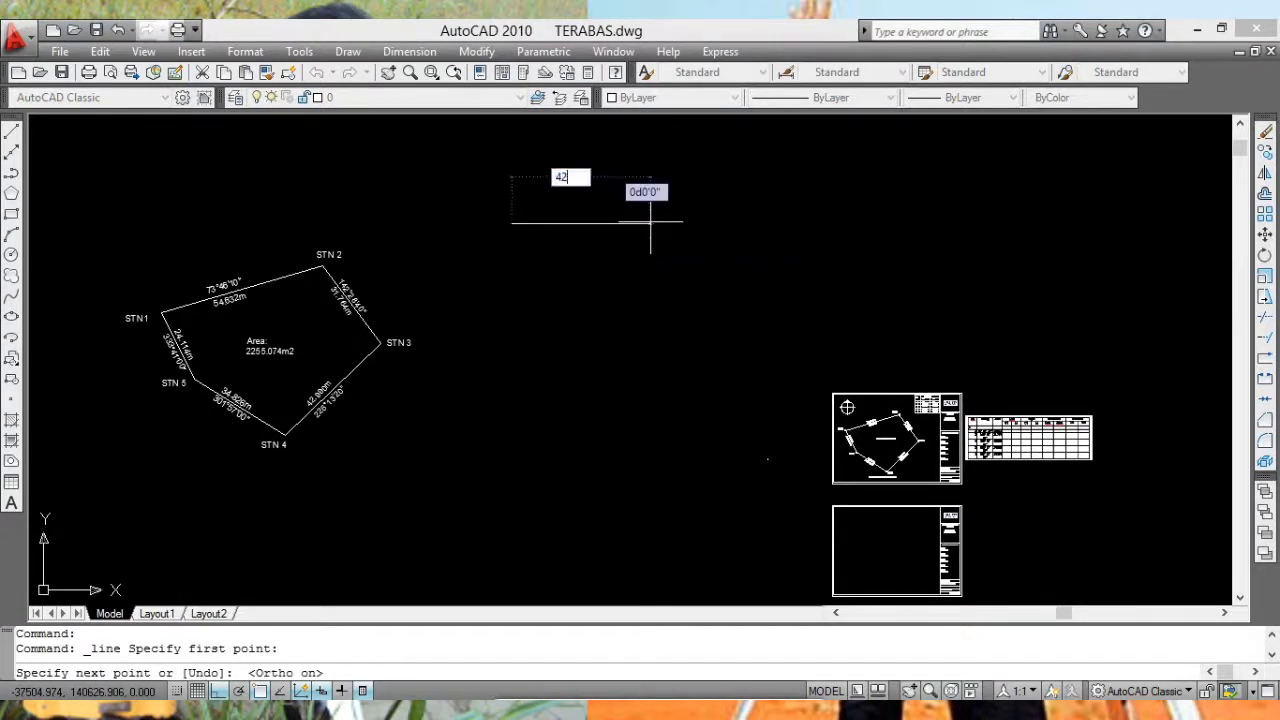
pyautogui.write('0')
pyautogui.press('Return')
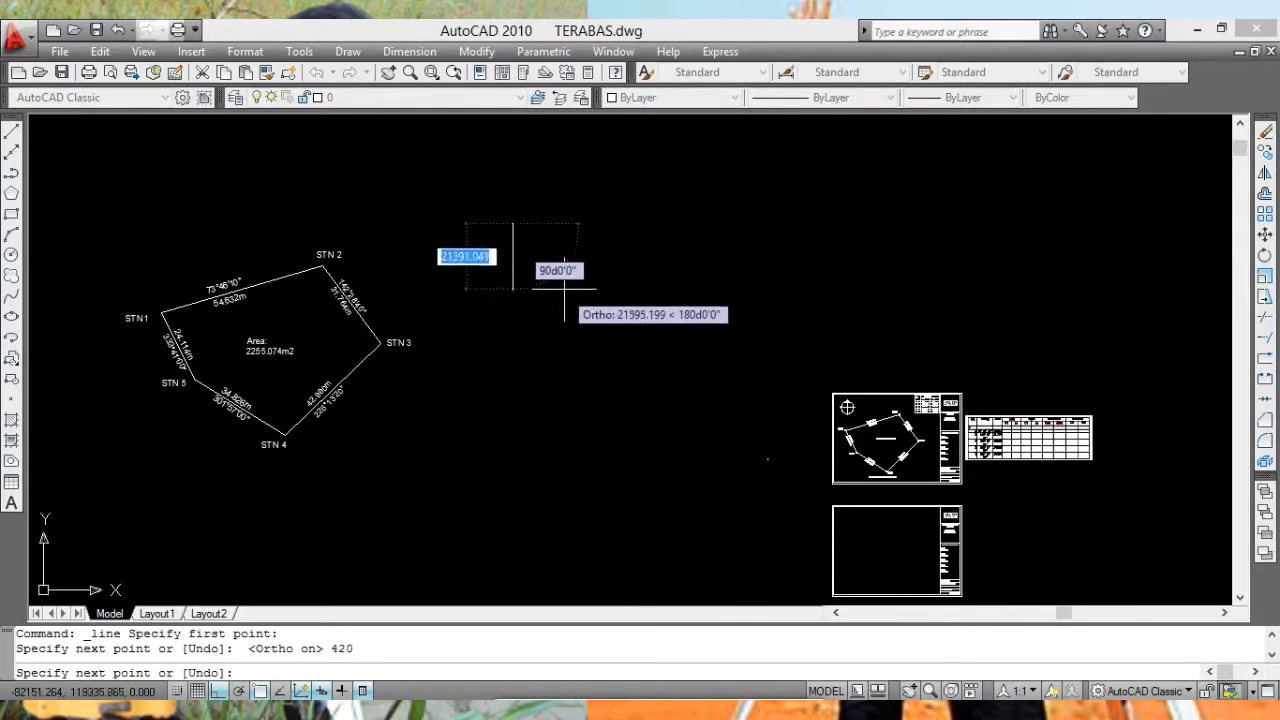
# Step: Continue the sheet outline with a vertical right edge running 297 units down from the top edge's end
pyautogui.scroll(5, 551, 271)
pyautogui.moveTo(551, 271); pyautogui.dragTo(569, 240, button='middle')
pyautogui.scroll(-6, 569, 240)
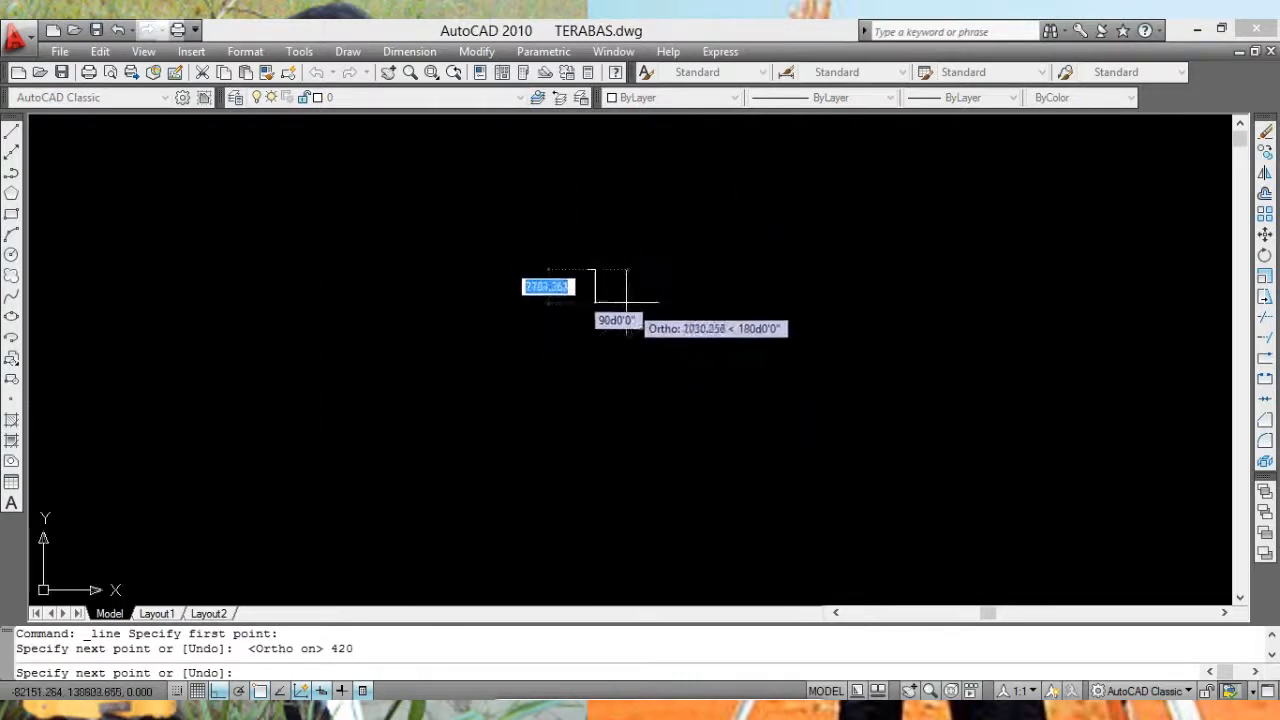
pyautogui.scroll(-2, 644, 378)
pyautogui.moveTo(644, 378); pyautogui.dragTo(599, 354, button='middle')
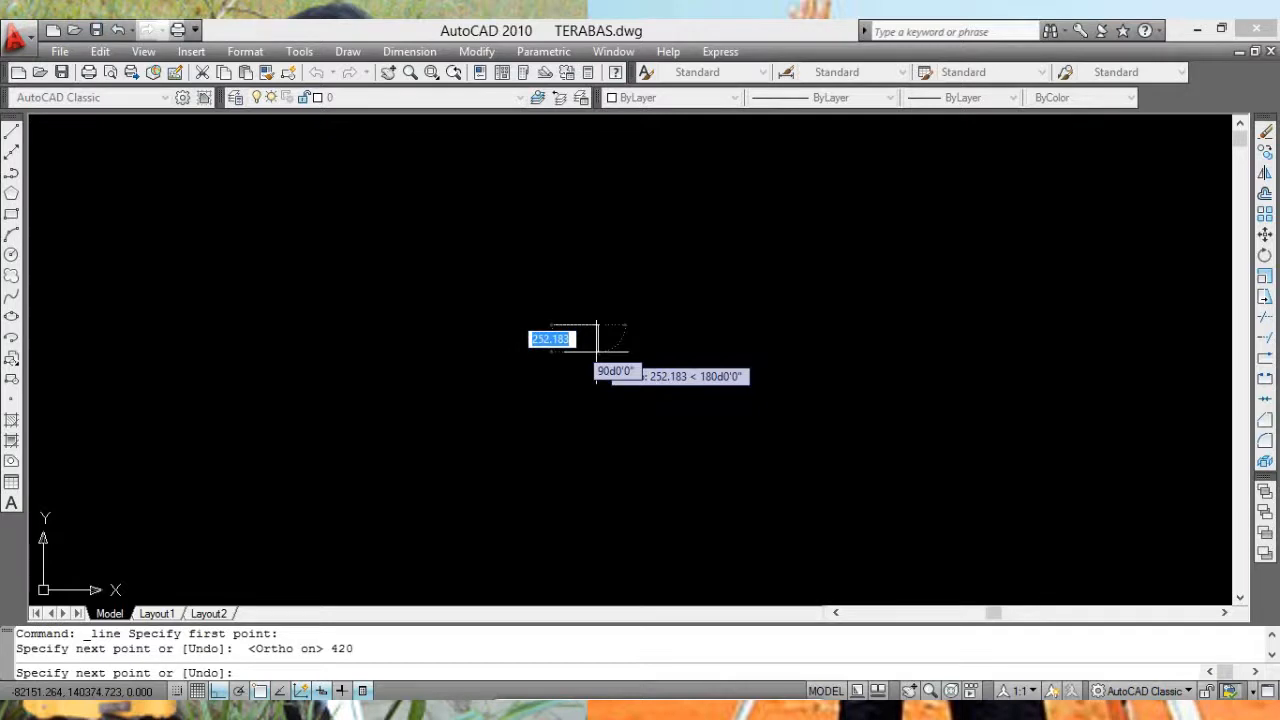
pyautogui.write('297')
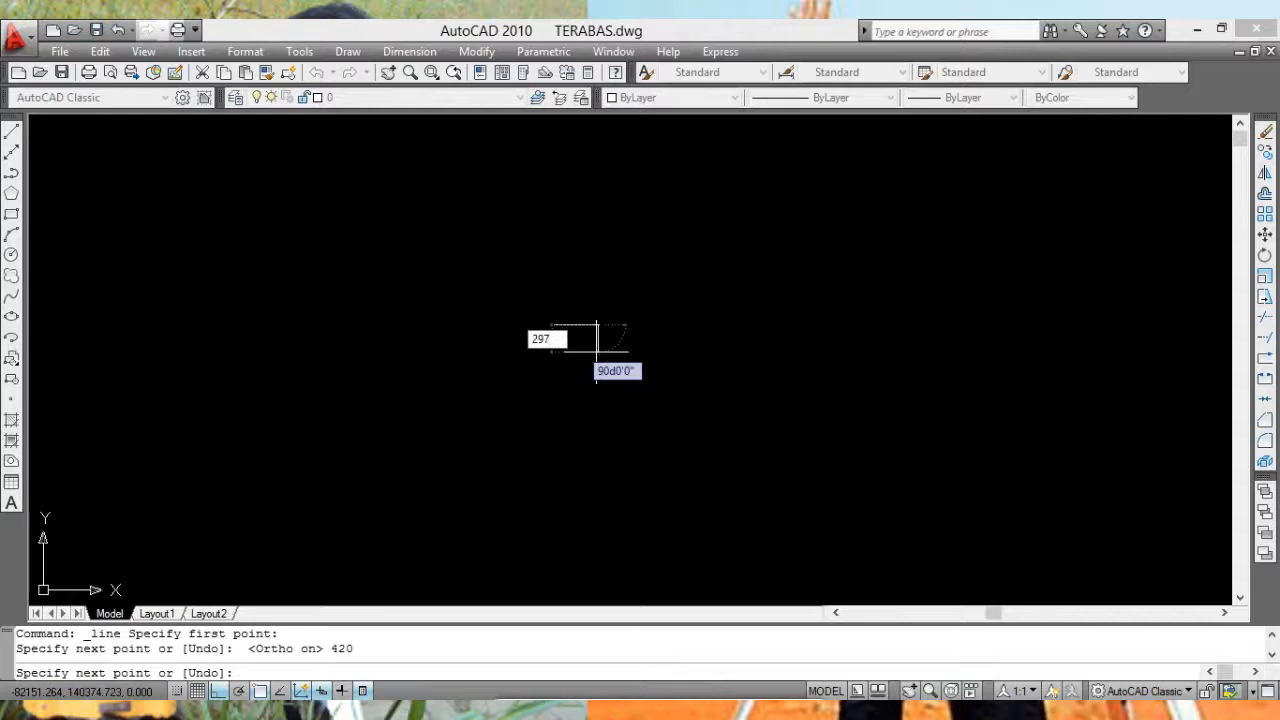
pyautogui.press('Return')
# Step: Draw the sheet outline's 420-unit bottom edge and close the rectangle back at its starting corner
pyautogui.scroll(4, 600, 356)
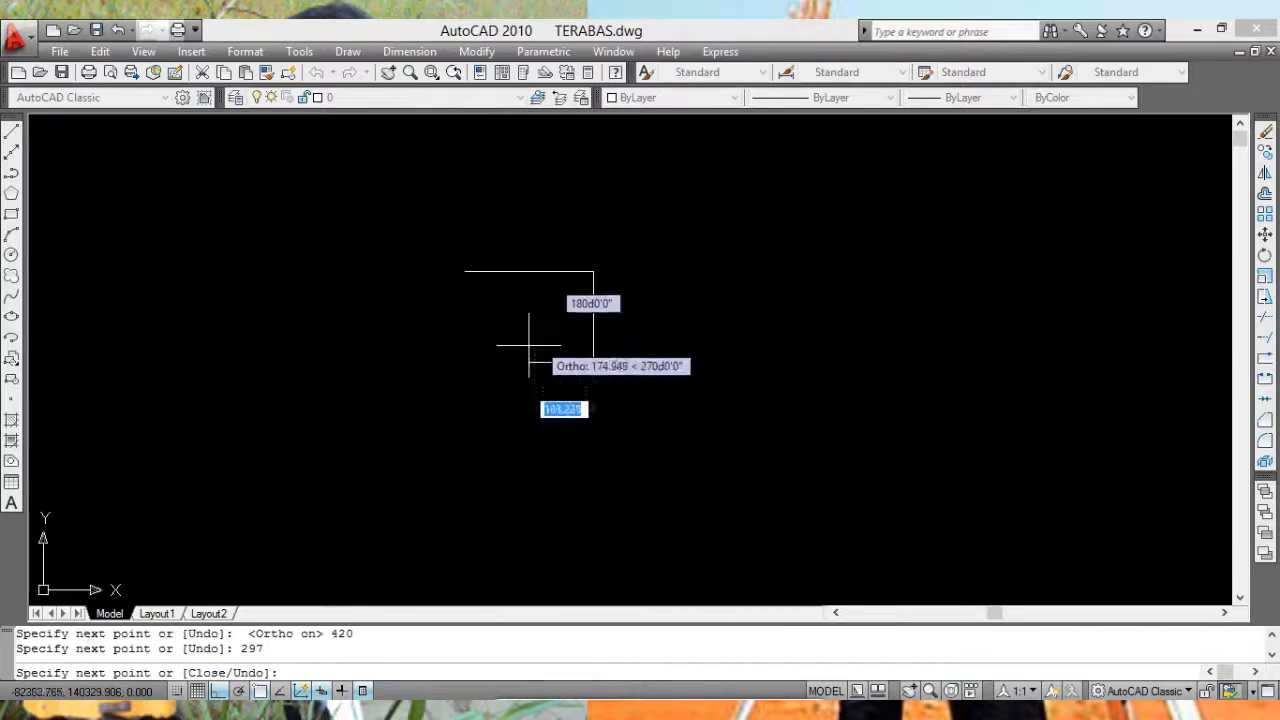
pyautogui.write('42')
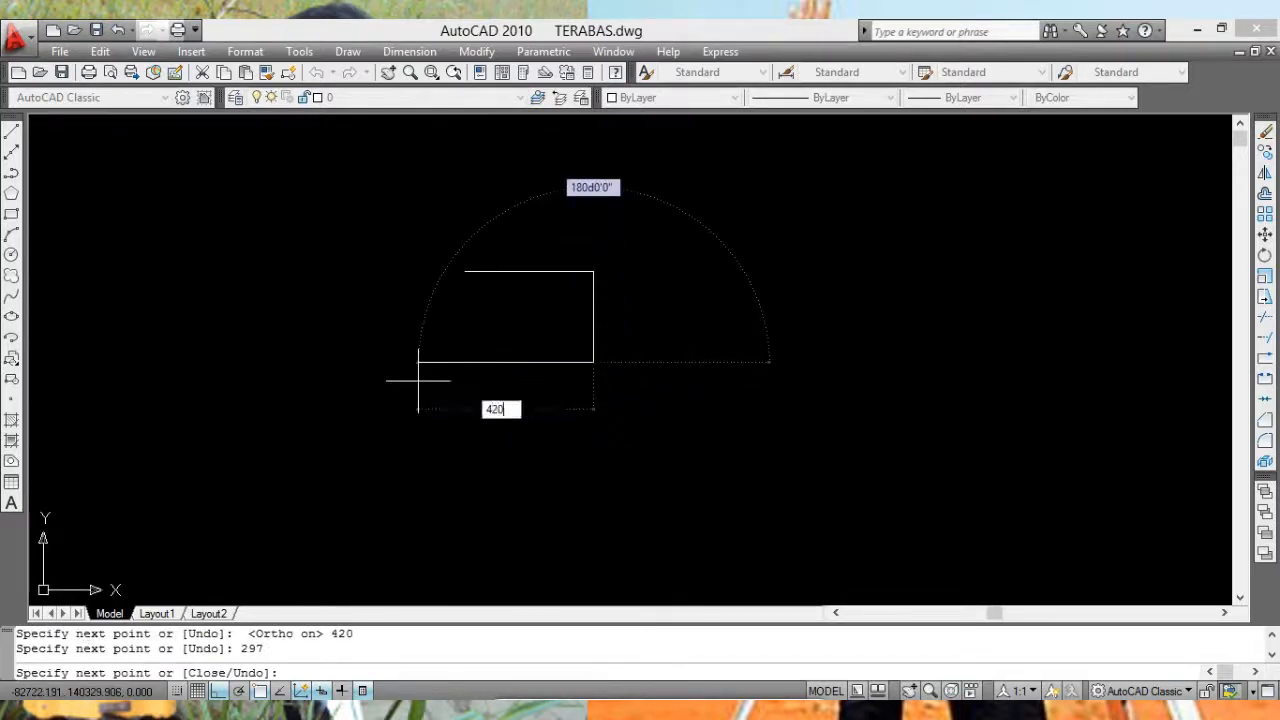
pyautogui.write('0')
pyautogui.press('Return')
pyautogui.click(465, 271)
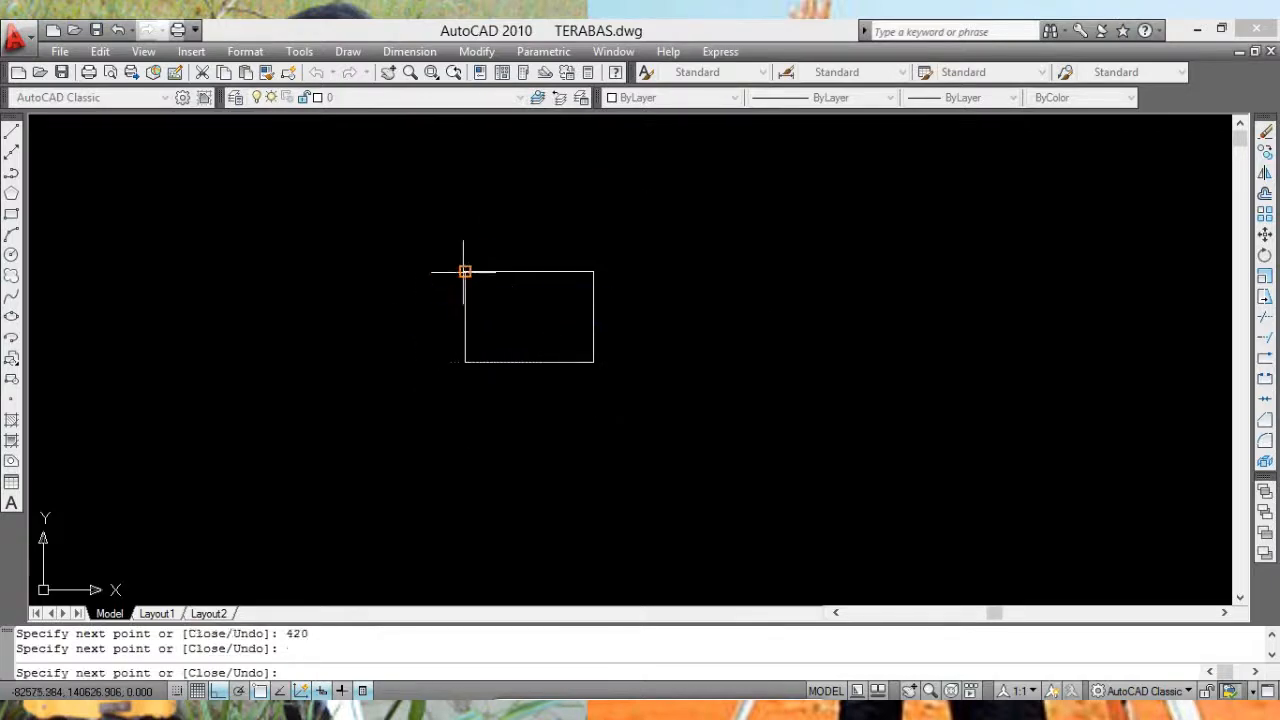
pyautogui.press('Return')
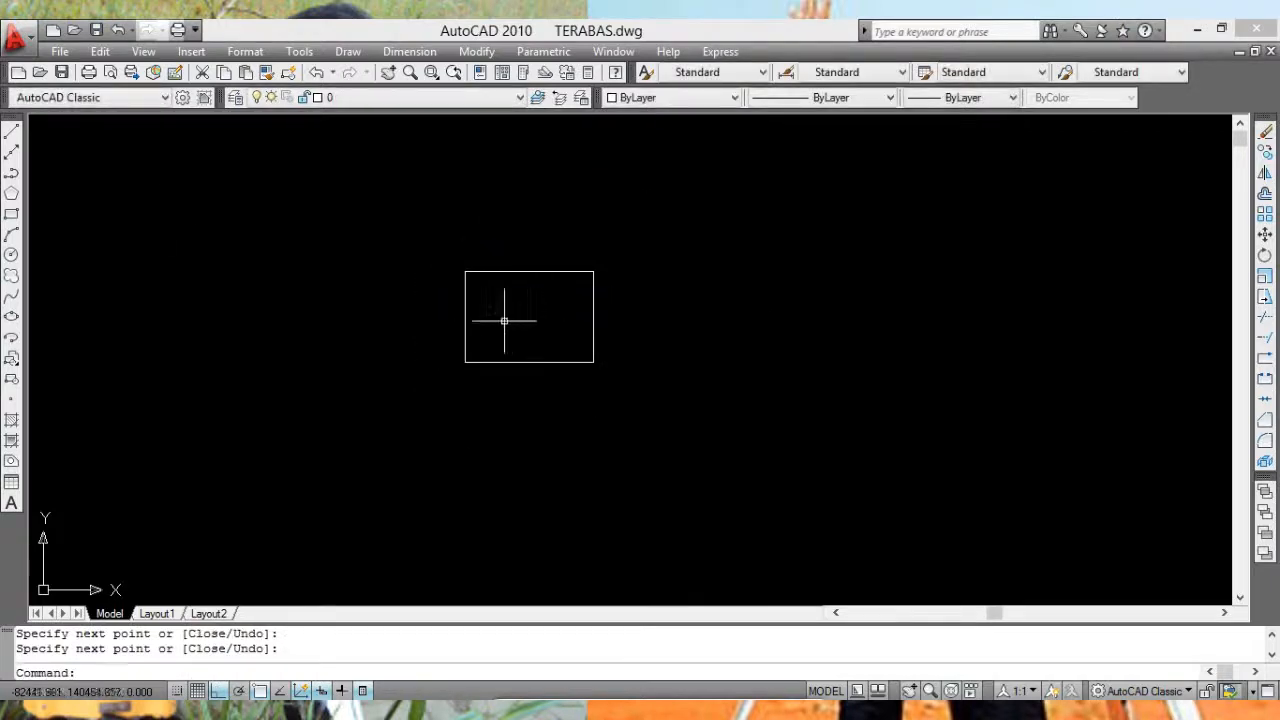
# Step: Review the Model page setup's paper size and plot scale, leaving the settings as they are
pyautogui.click(60, 51)
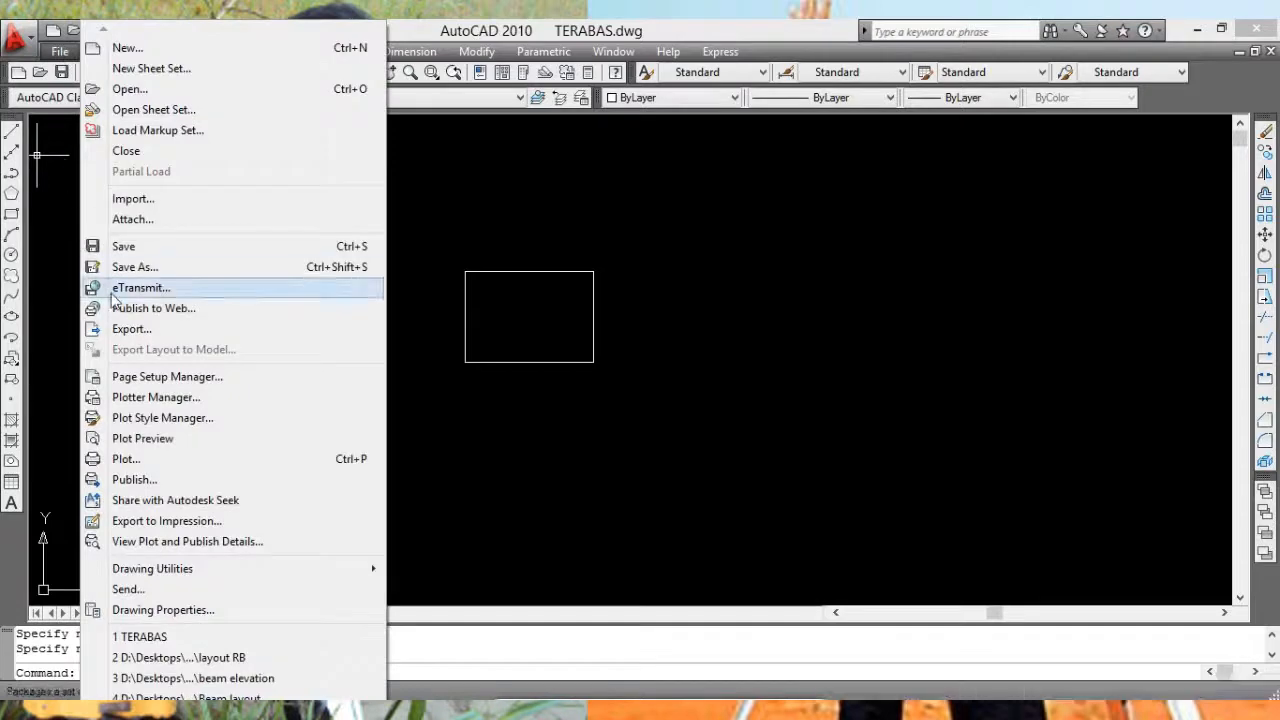
pyautogui.click(162, 376)
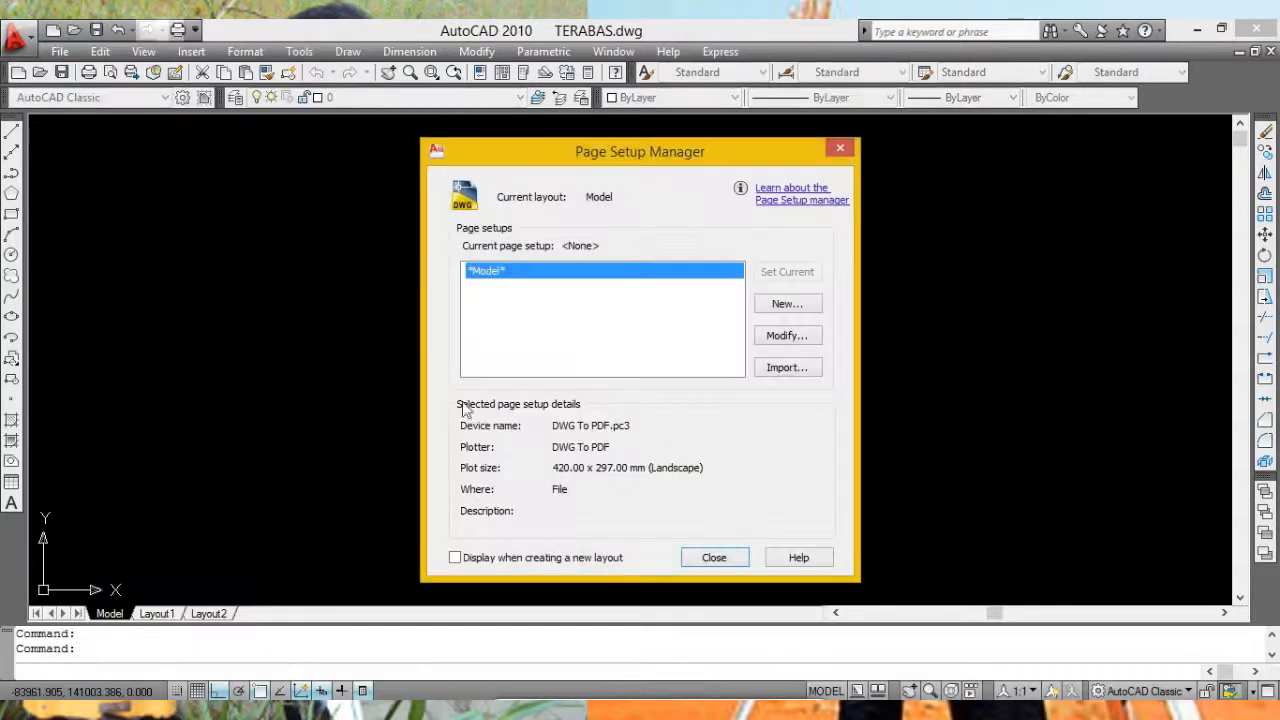
pyautogui.click(800, 335)
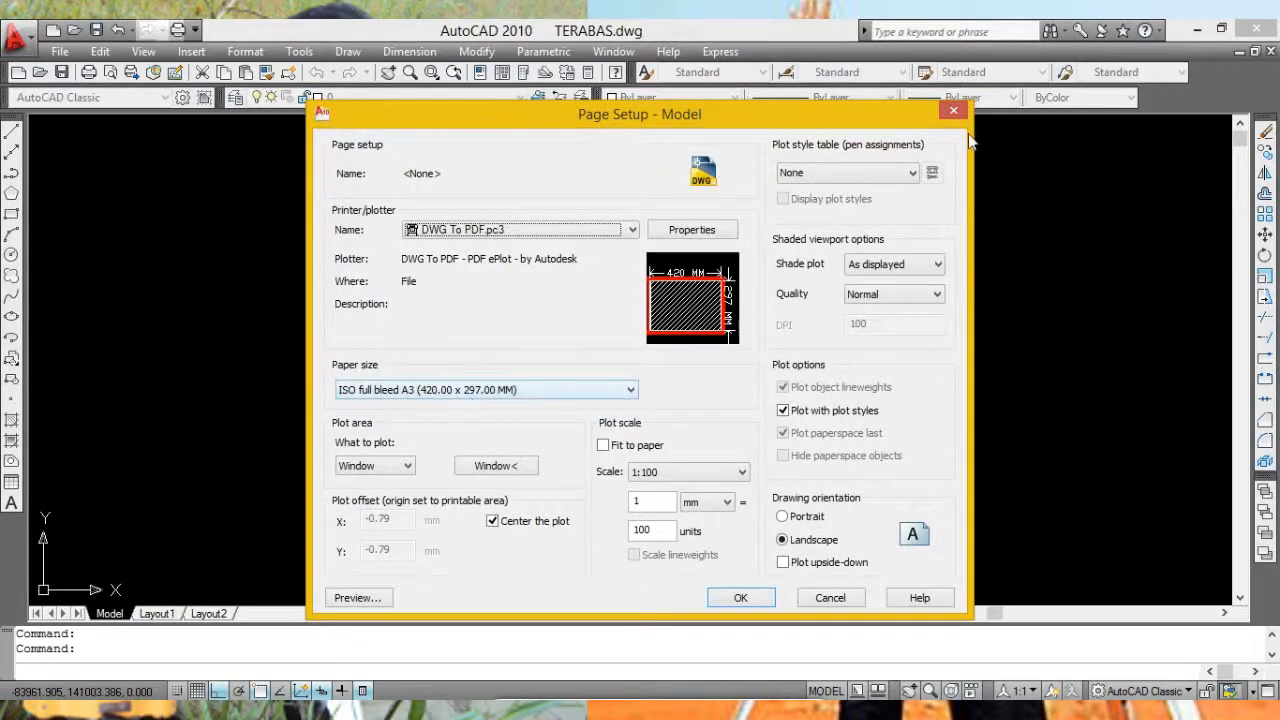
pyautogui.click(952, 112)
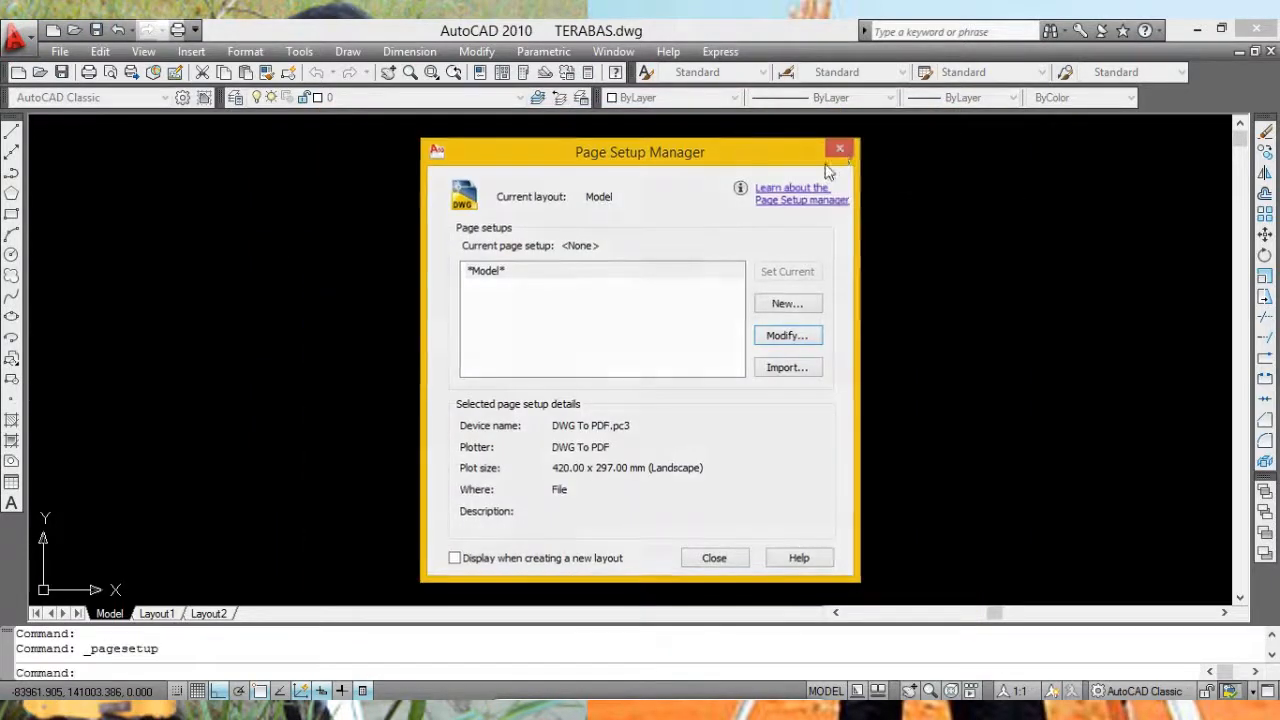
pyautogui.click(840, 148)
# Step: List the properties of the sheet outline's right edge to check its length
pyautogui.scroll(5, 594, 366)
pyautogui.moveTo(634, 320); pyautogui.dragTo(654, 443, button='middle')
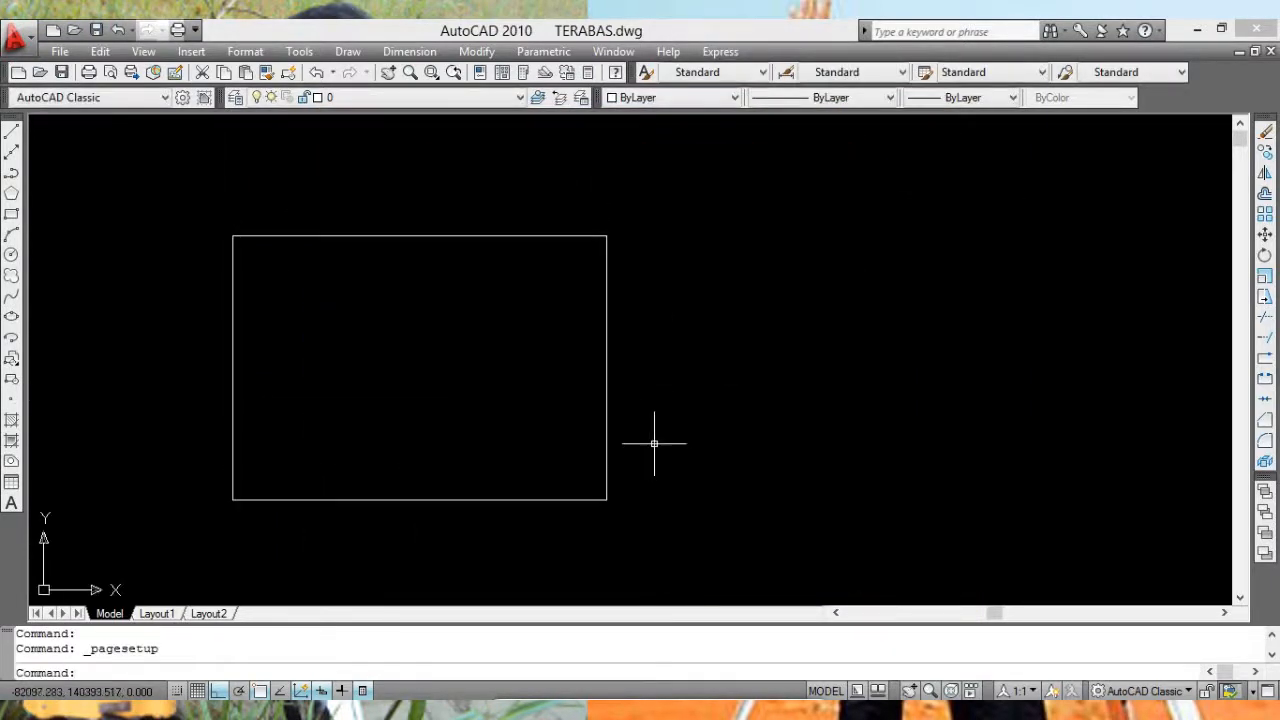
pyautogui.write('list')
pyautogui.press('Return')
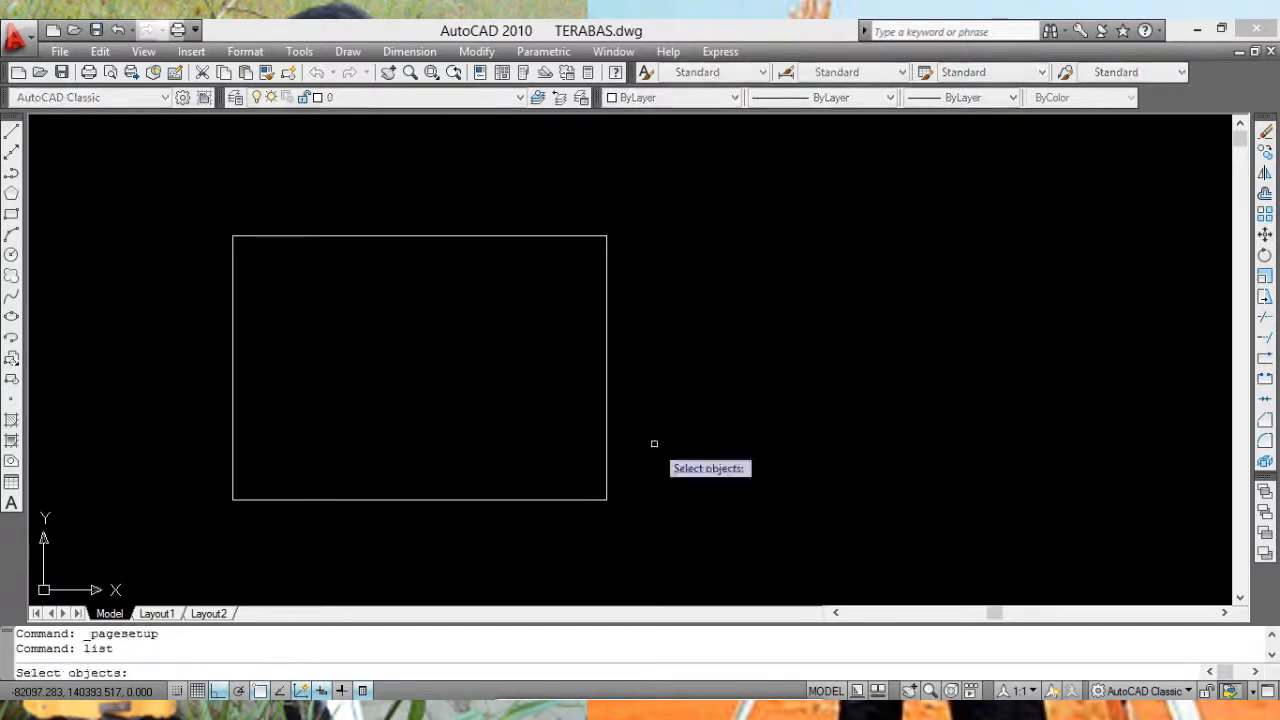
pyautogui.click(604, 337)
pyautogui.press('Return')
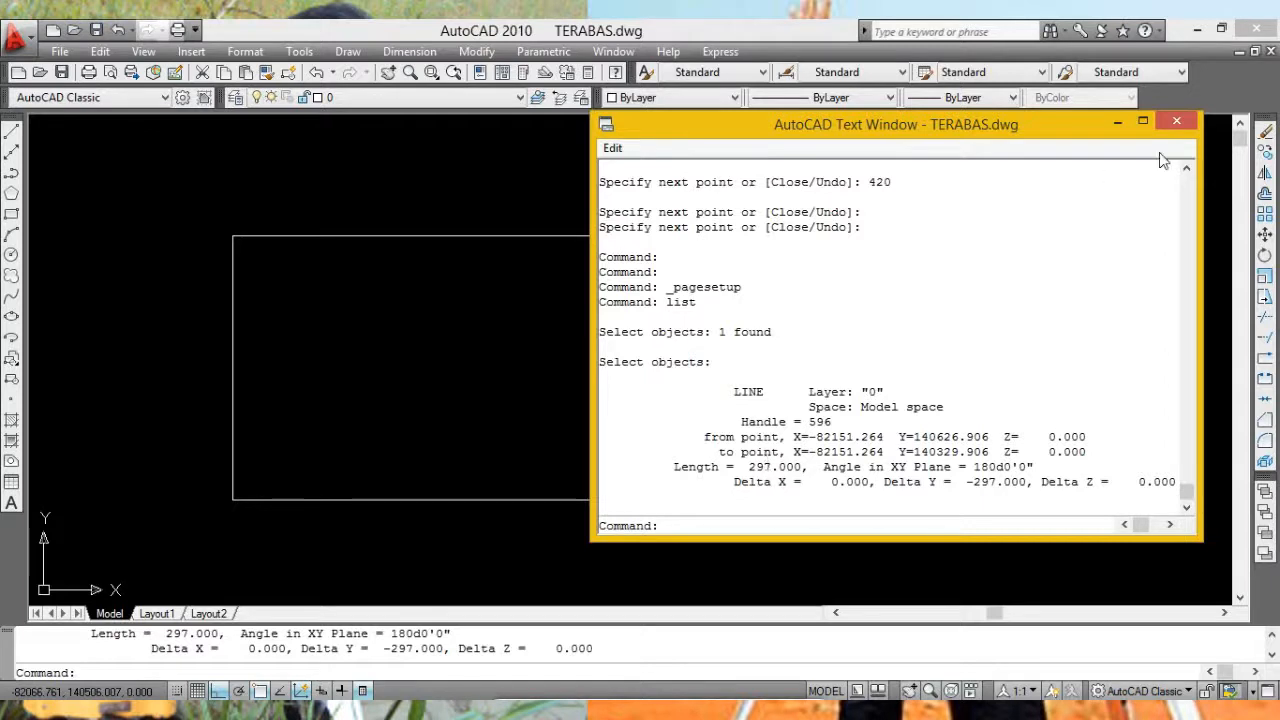
pyautogui.click(1176, 121)
# Step: Scale all four lines of the sheet outline by a factor of 100 about a point just beyond its right edge
pyautogui.scroll(-3, 645, 398)
pyautogui.moveTo(651, 401); pyautogui.dragTo(737, 366, button='middle')
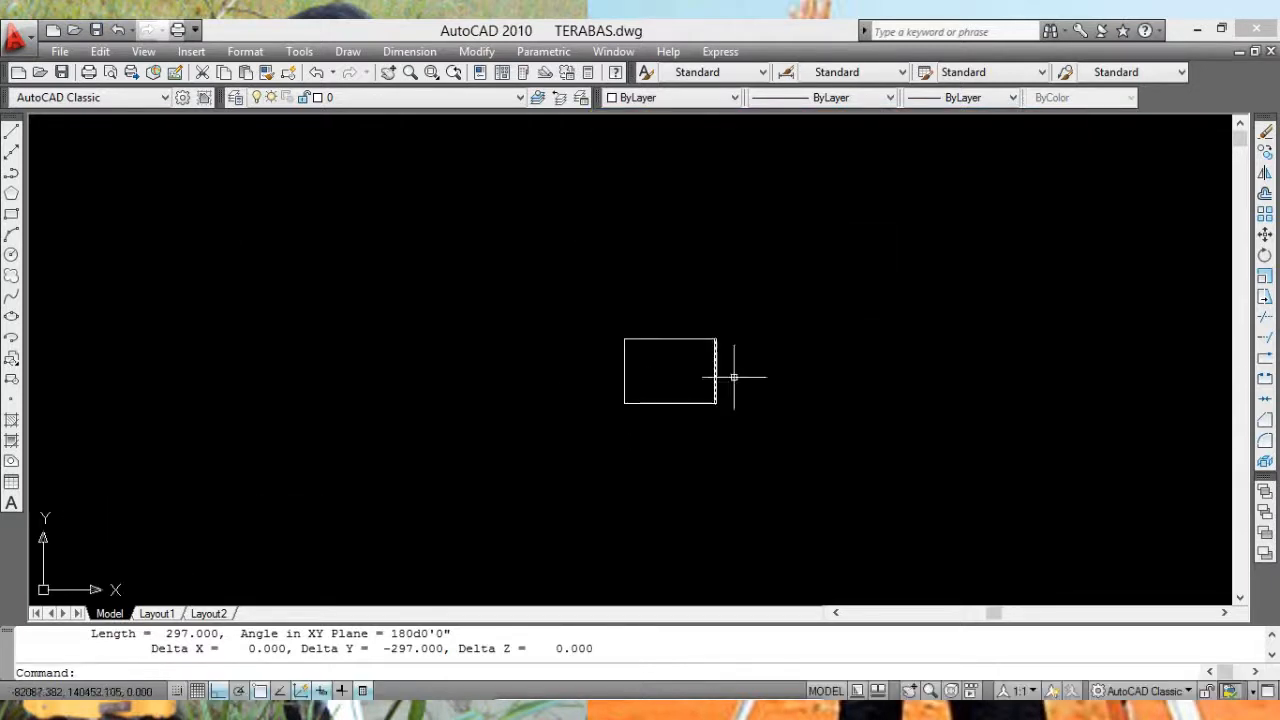
pyautogui.scroll(3, 644, 352)
pyautogui.scroll(-7, 646, 352)
pyautogui.scroll(7, 689, 375)
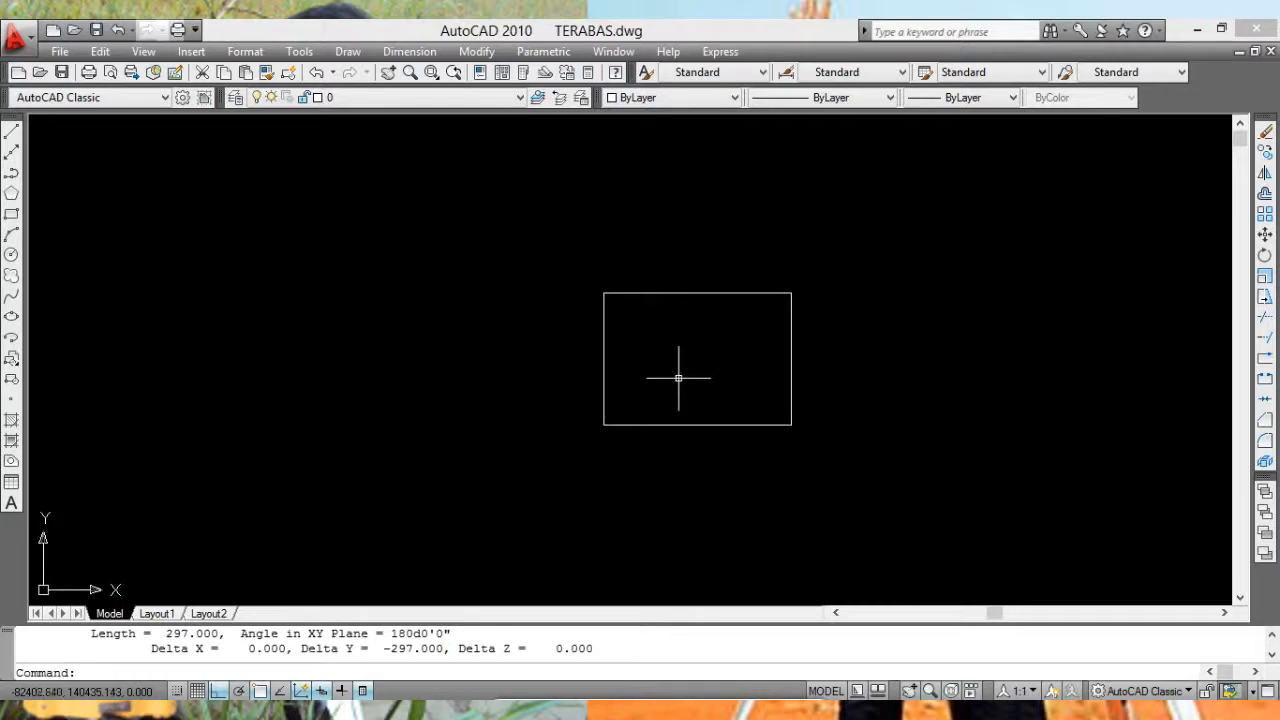
pyautogui.moveTo(678, 378); pyautogui.dragTo(603, 369, button='middle')
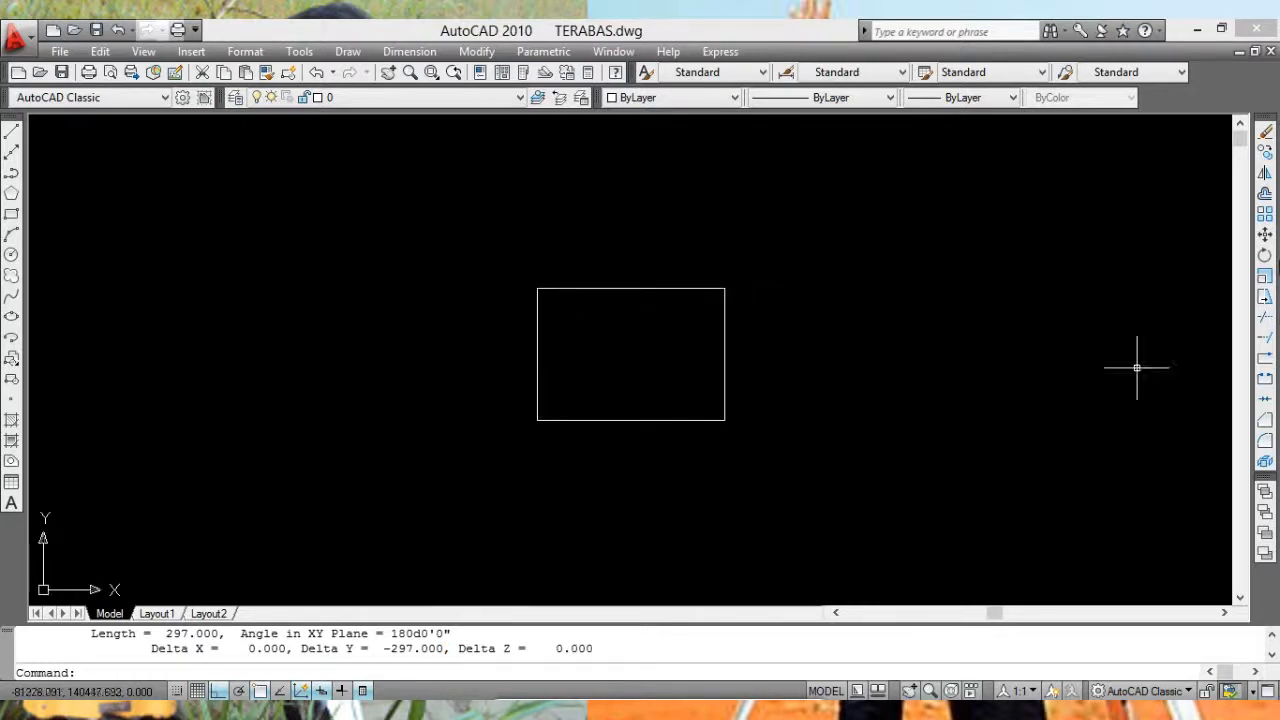
pyautogui.click(503, 246)
pyautogui.click(757, 434)
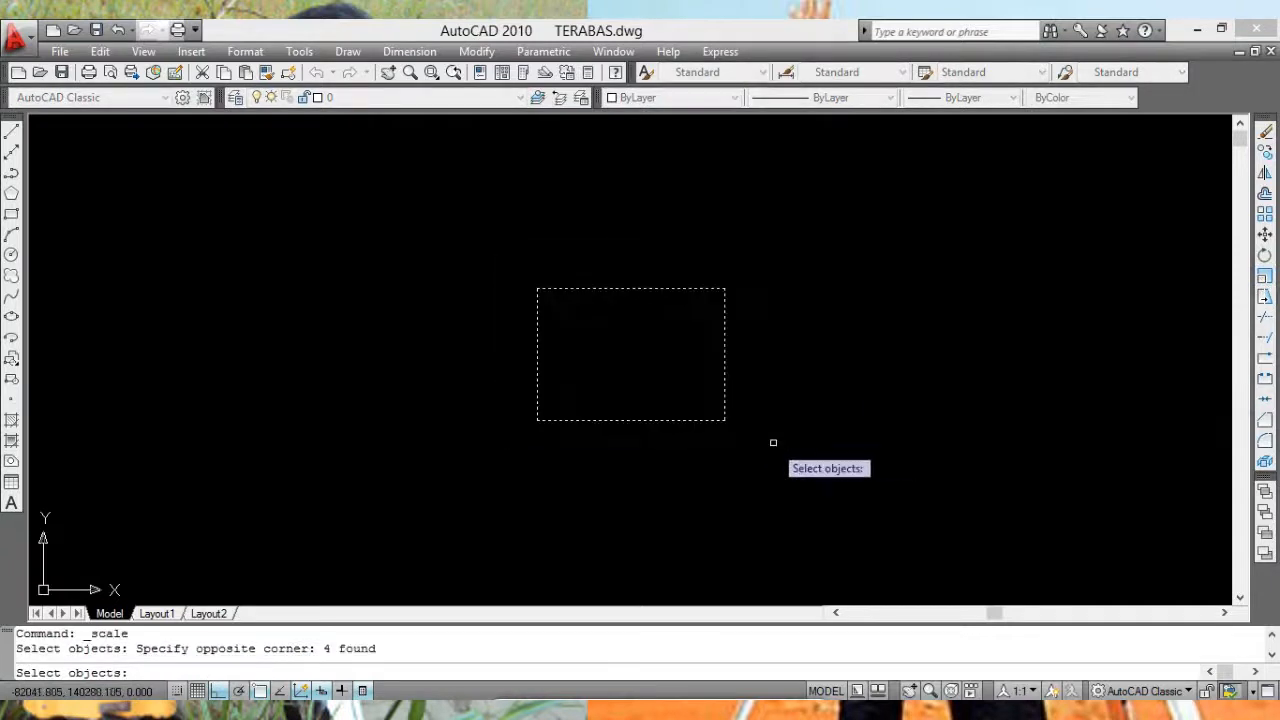
pyautogui.press('Return')
pyautogui.click(763, 374)
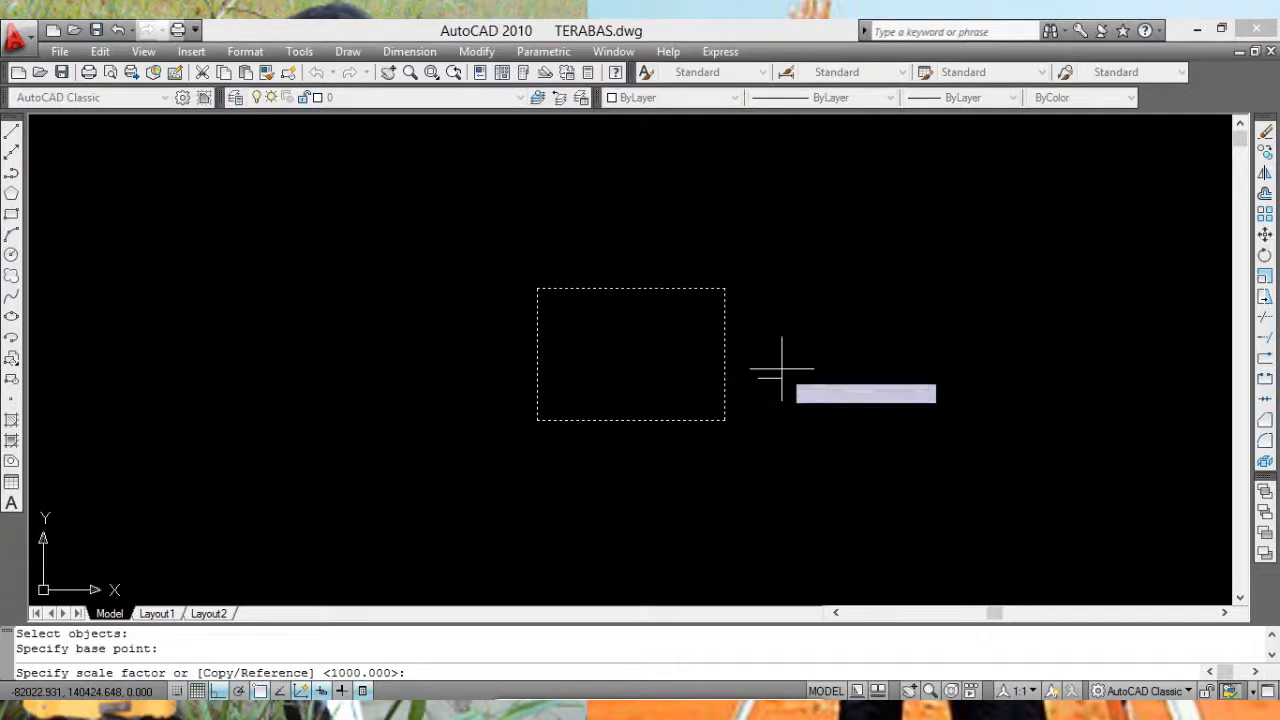
pyautogui.write('100')
pyautogui.press('Return')
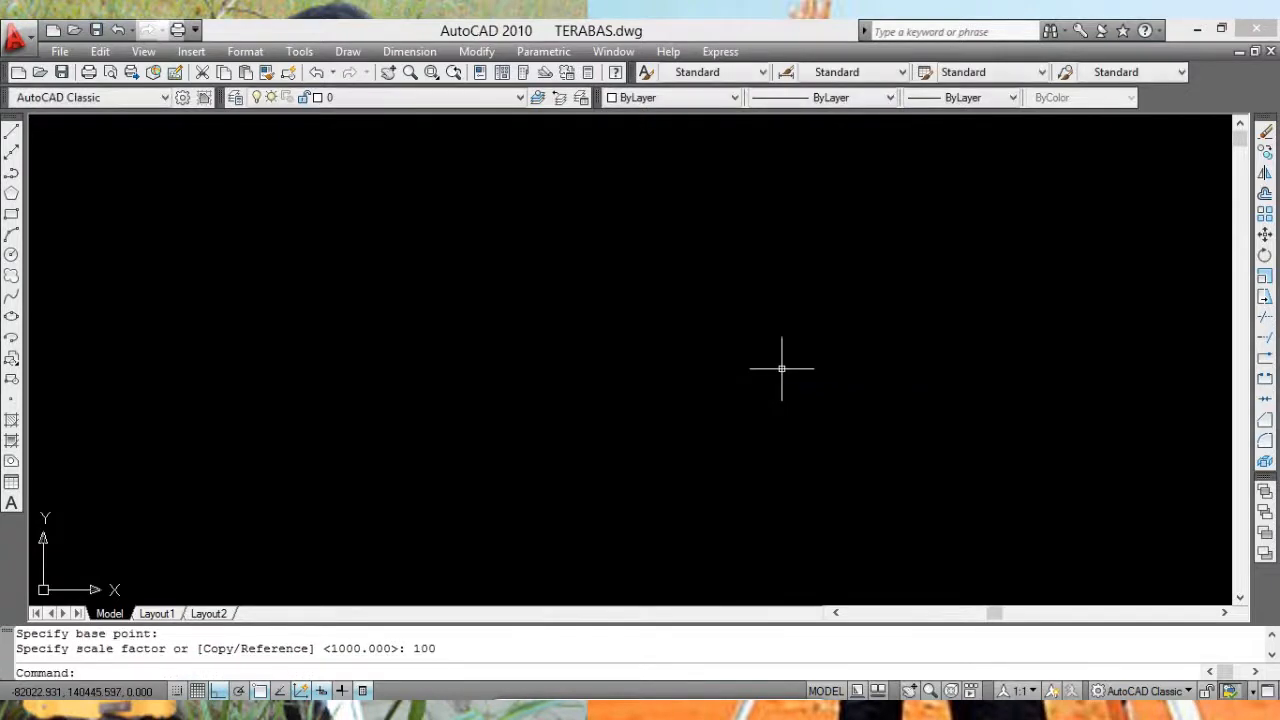
# Step: Move the enlarged sheet outline horizontally to the right, clear of the traverse, with ortho mode on
pyautogui.scroll(-5, 590, 410)
pyautogui.moveTo(590, 410)
pyautogui.mouseDown(button='middle')
pyautogui.moveTo(606, 314)
pyautogui.moveTo(917, 331)
pyautogui.moveTo(820, 277)
pyautogui.moveTo(900, 294)
pyautogui.moveTo(857, 300)
pyautogui.mouseUp(button='middle')
pyautogui.click(1265, 214)
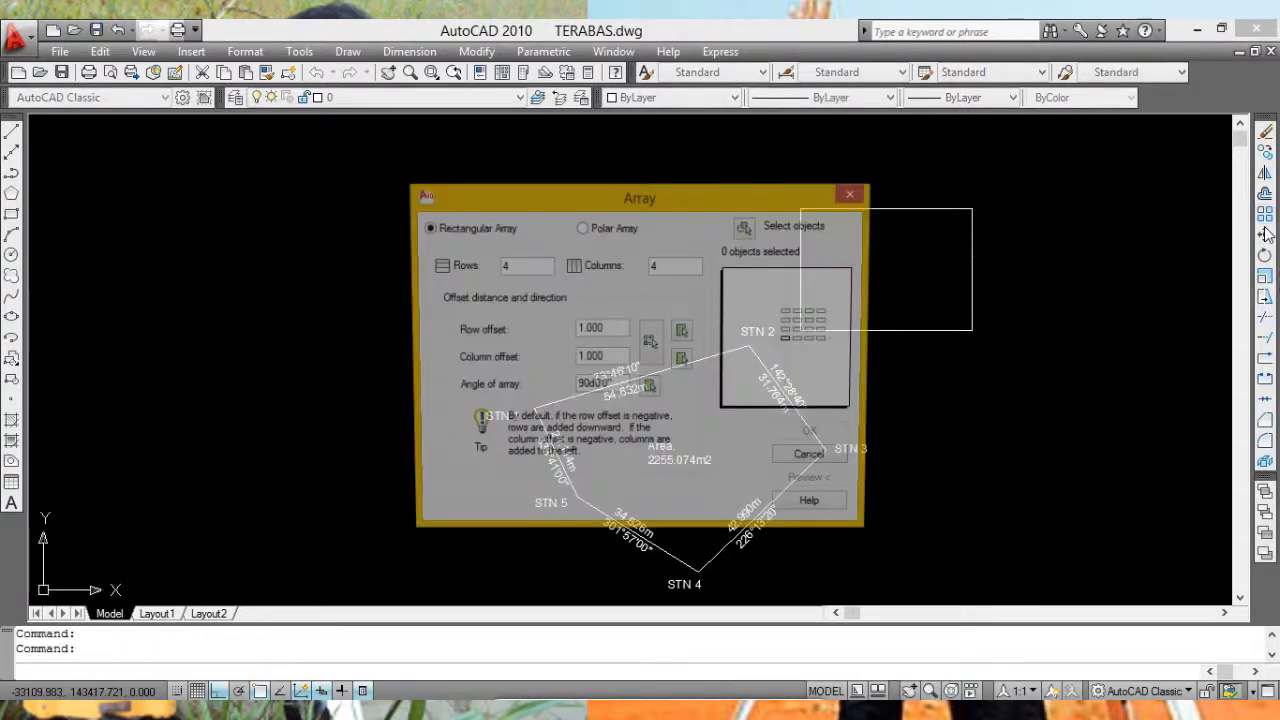
pyautogui.click(857, 195)
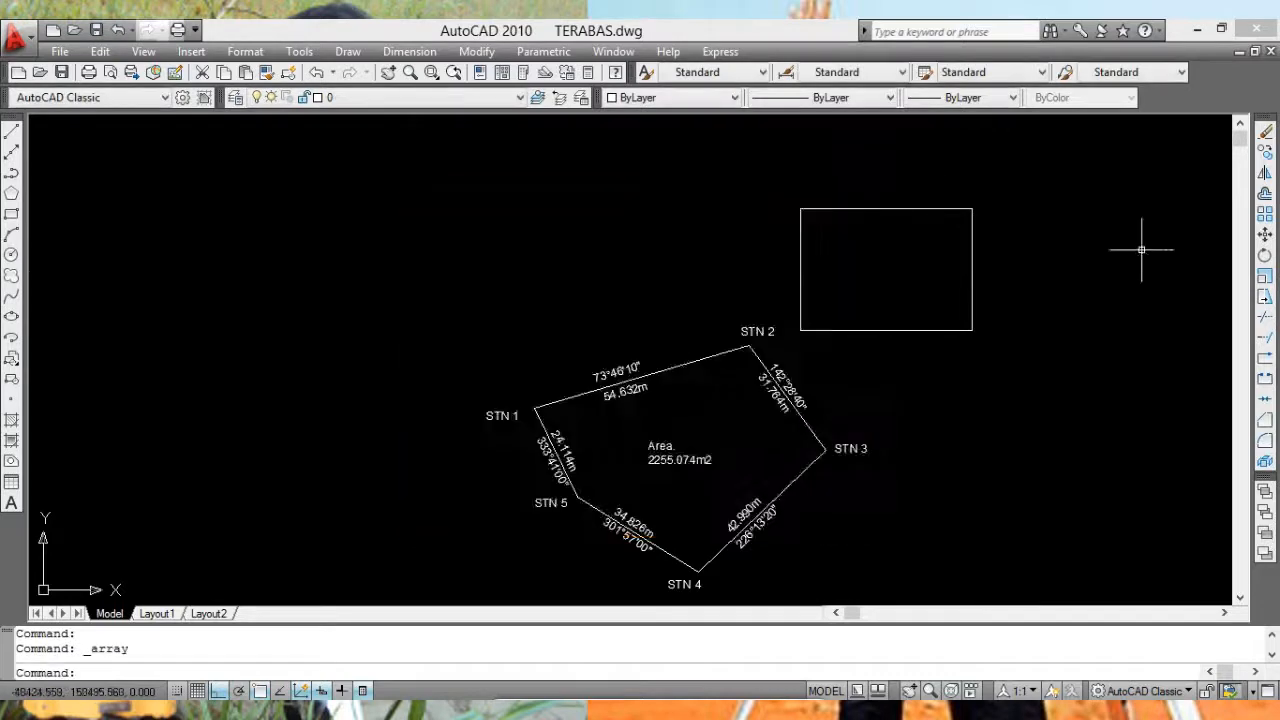
pyautogui.click(1265, 234)
pyautogui.click(781, 172)
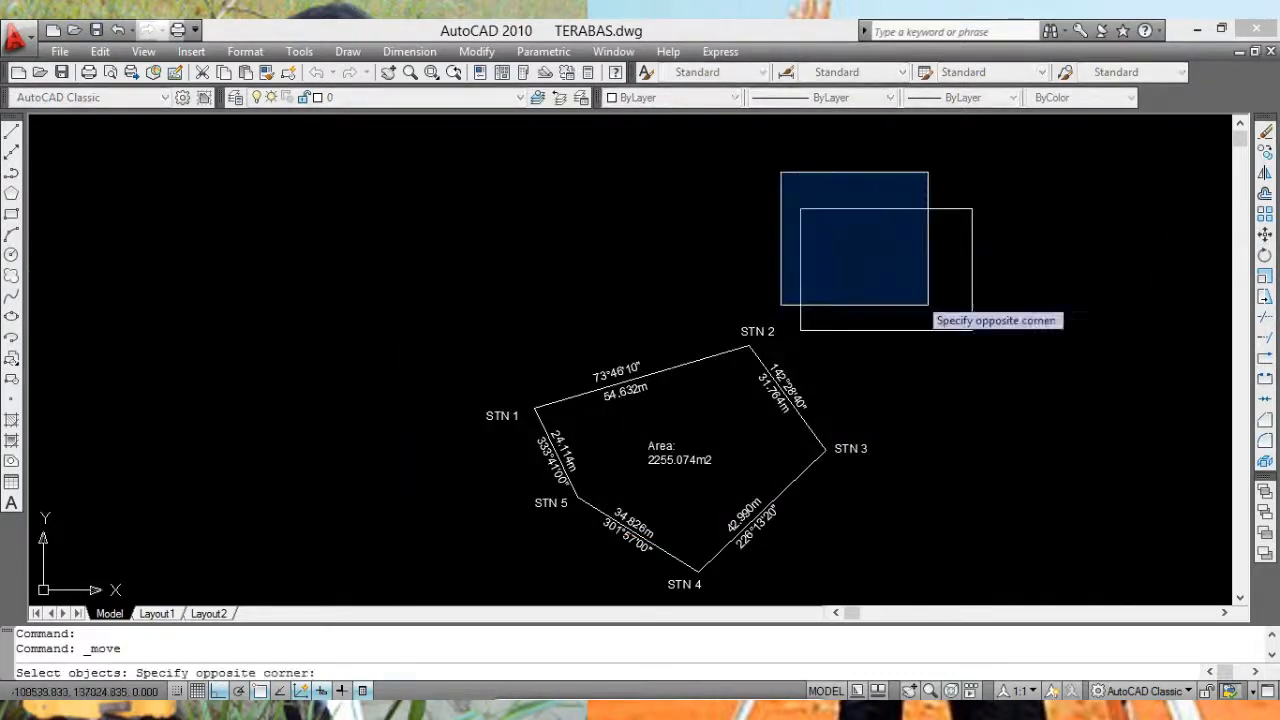
pyautogui.click(995, 335)
pyautogui.press('Return')
pyautogui.click(1028, 249)
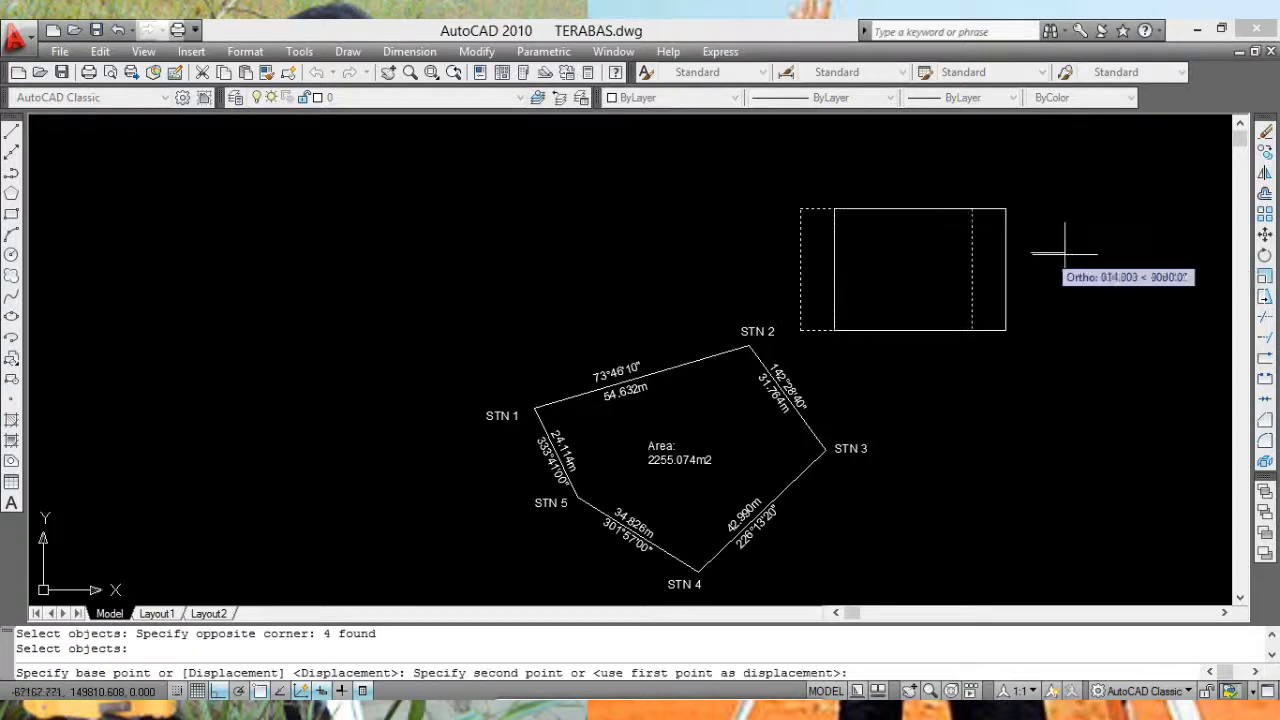
pyautogui.moveTo(1066, 252); pyautogui.dragTo(917, 241, button='middle')
pyautogui.click(1030, 252)
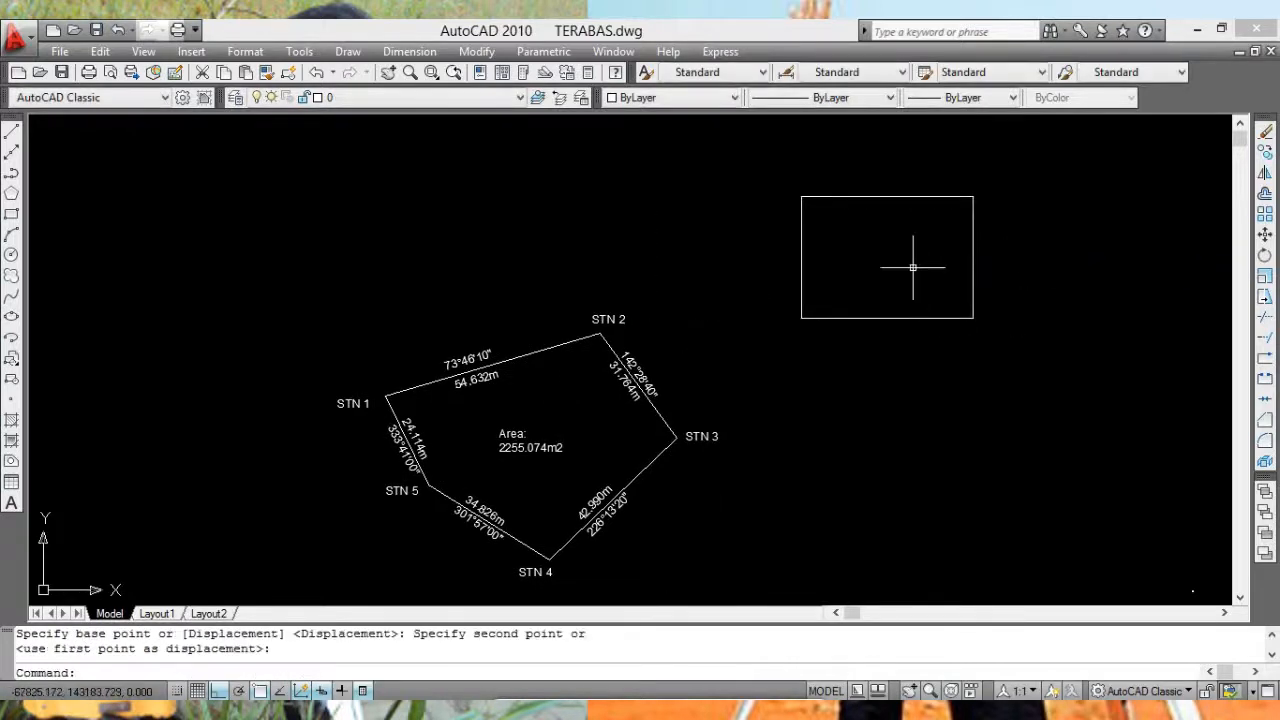
# Step: Move the blank bordered sheet with the UTHM title block directly below the enlarged outline, turning ortho mode off for the placement
pyautogui.scroll(5, 872, 255)
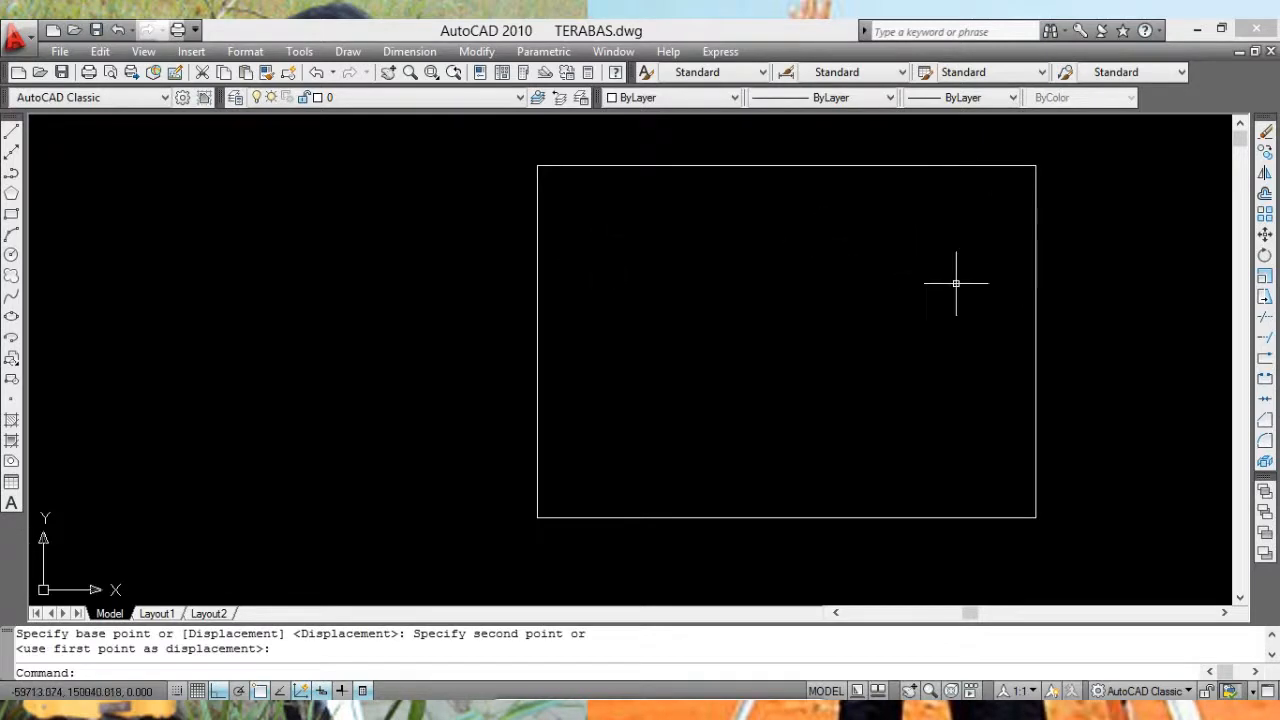
pyautogui.scroll(-4, 958, 295)
pyautogui.moveTo(982, 311); pyautogui.dragTo(780, 219, button='middle')
pyautogui.scroll(-4, 968, 423)
pyautogui.moveTo(968, 423); pyautogui.dragTo(864, 225, button='middle')
pyautogui.scroll(6, 971, 336)
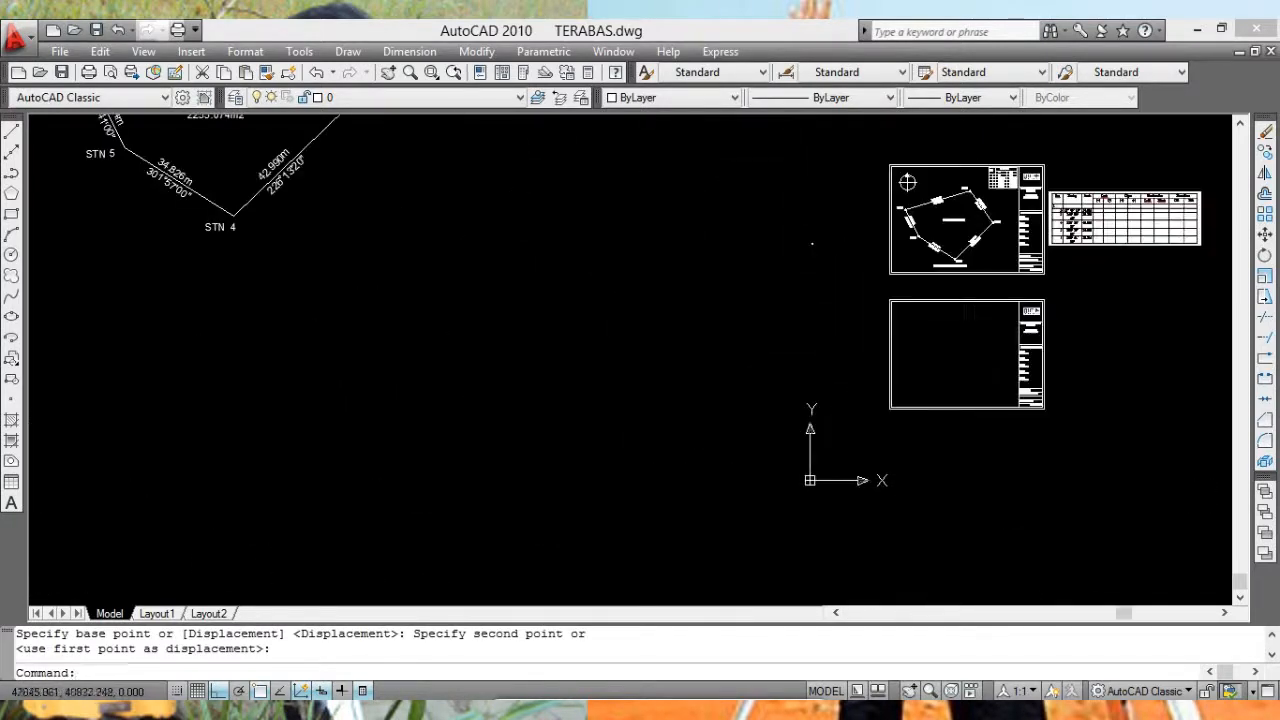
pyautogui.moveTo(958, 332); pyautogui.dragTo(786, 314, button='middle')
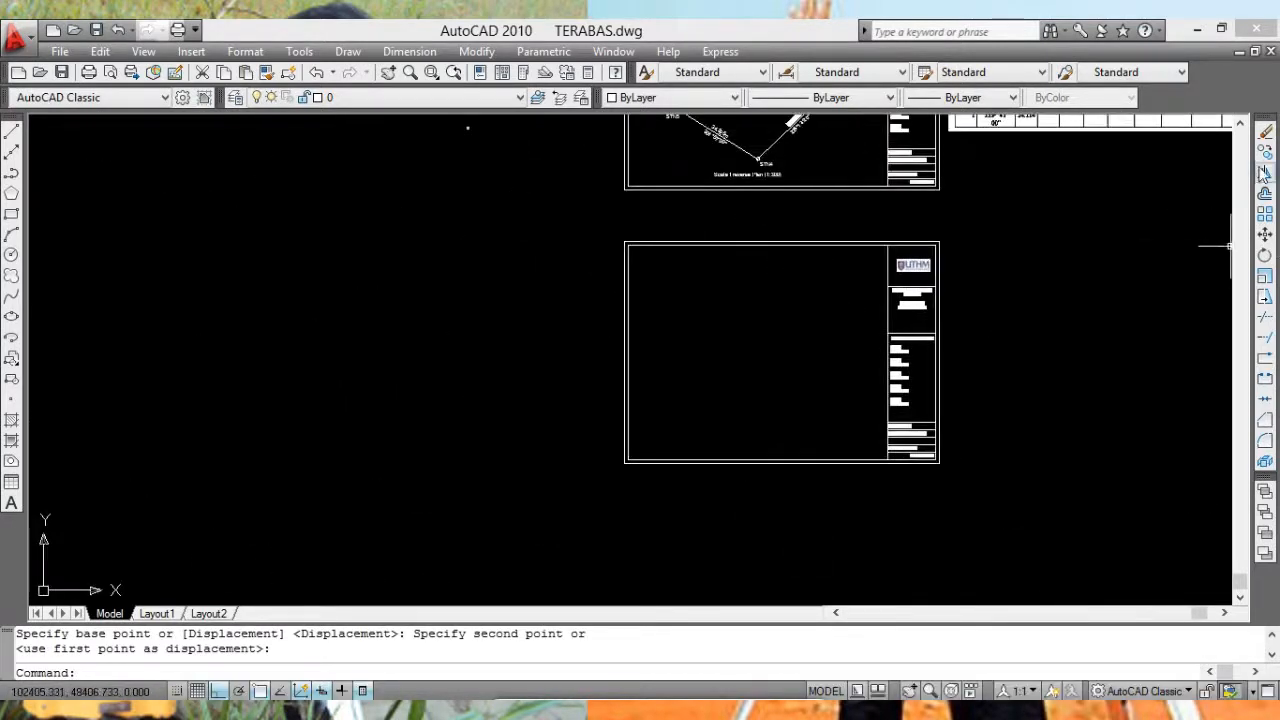
pyautogui.click(1264, 234)
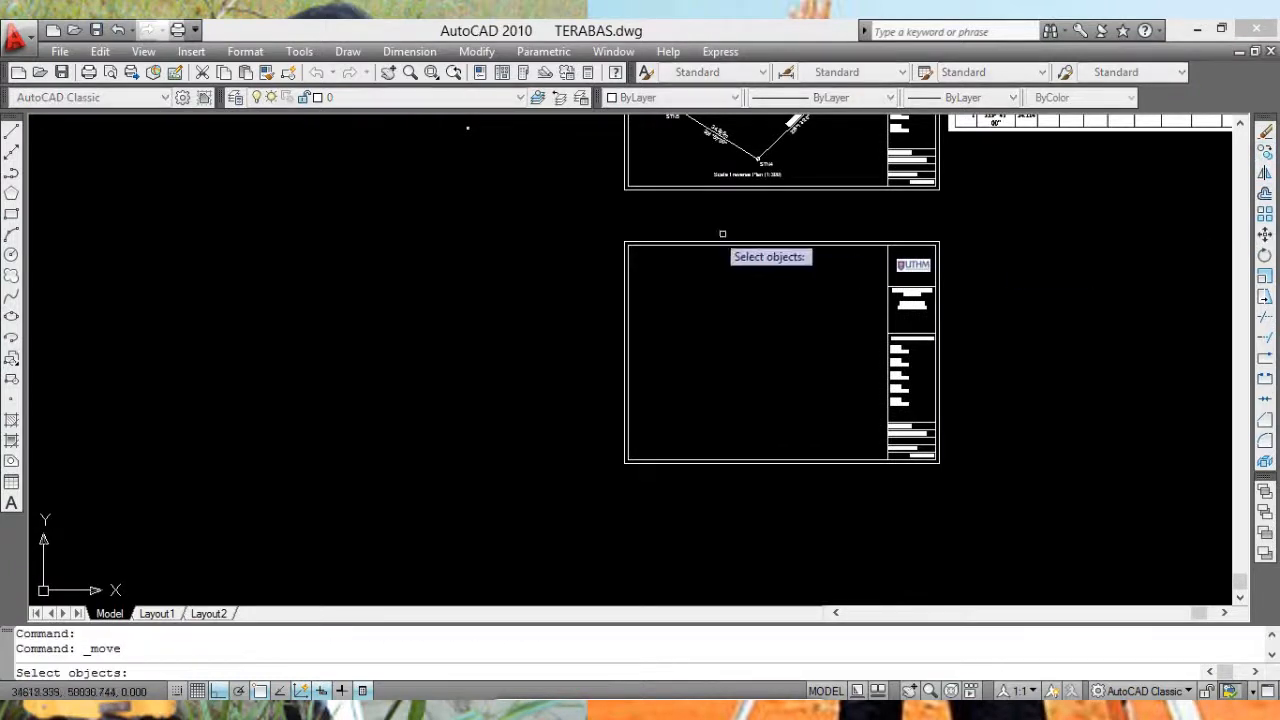
pyautogui.click(601, 228)
pyautogui.click(990, 500)
pyautogui.press('Return')
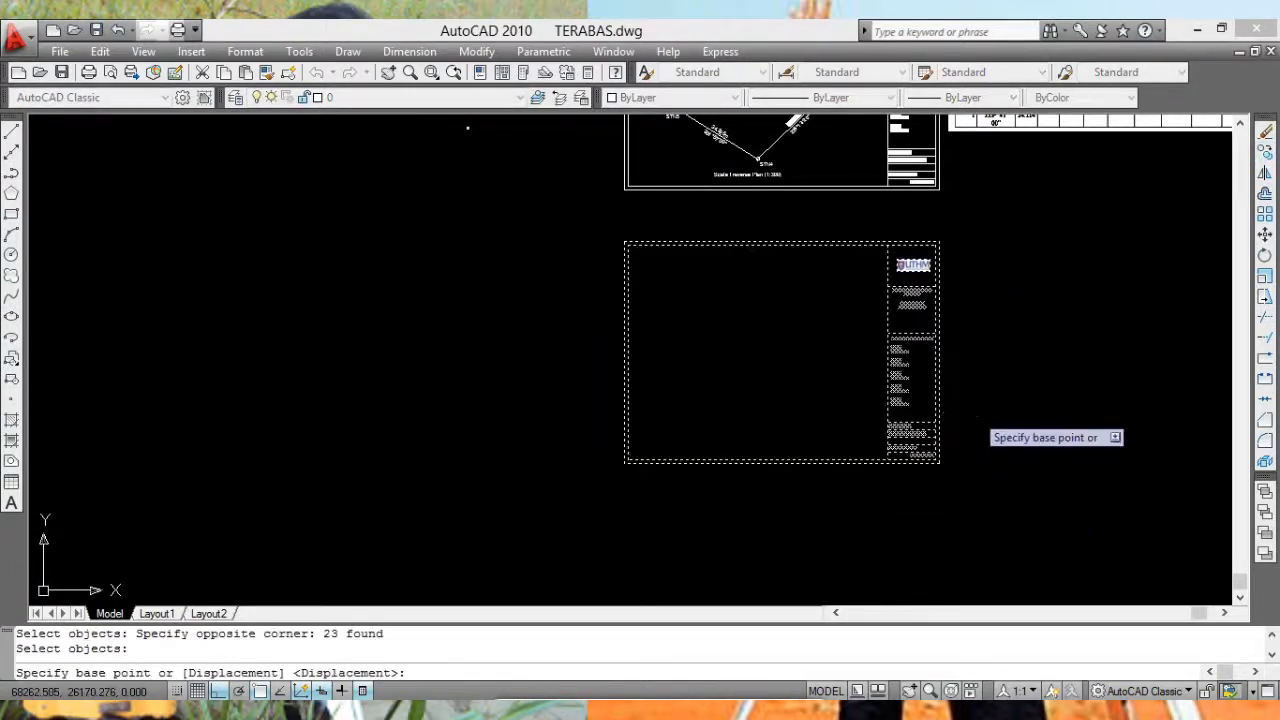
pyautogui.click(980, 428)
pyautogui.moveTo(560, 292); pyautogui.dragTo(1095, 487, button='middle')
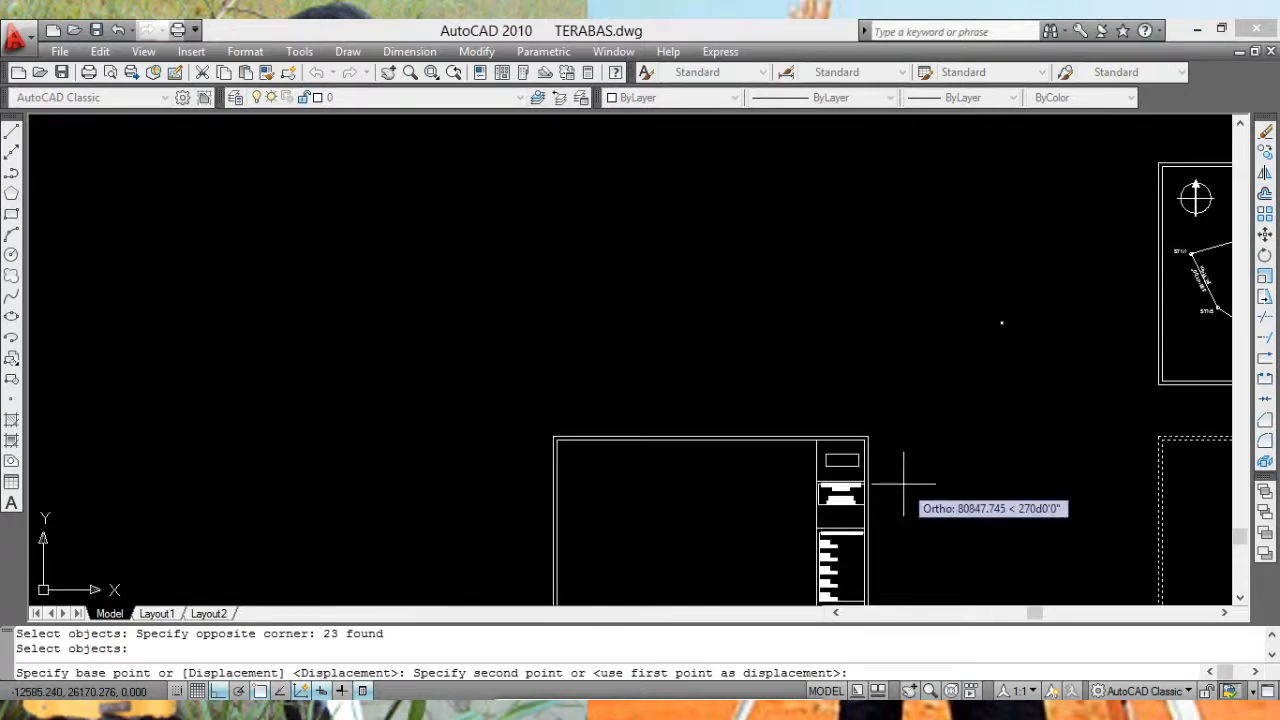
pyautogui.press('F8')
pyautogui.scroll(4, 786, 337)
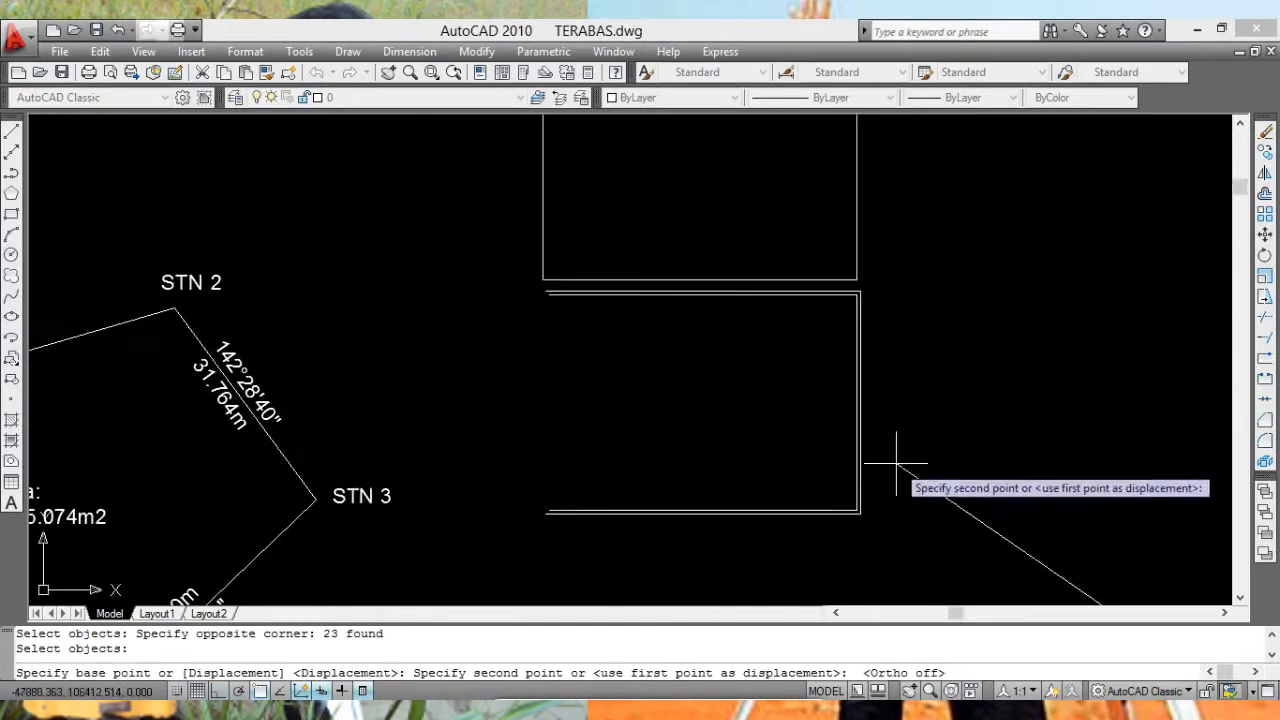
pyautogui.click(892, 473)
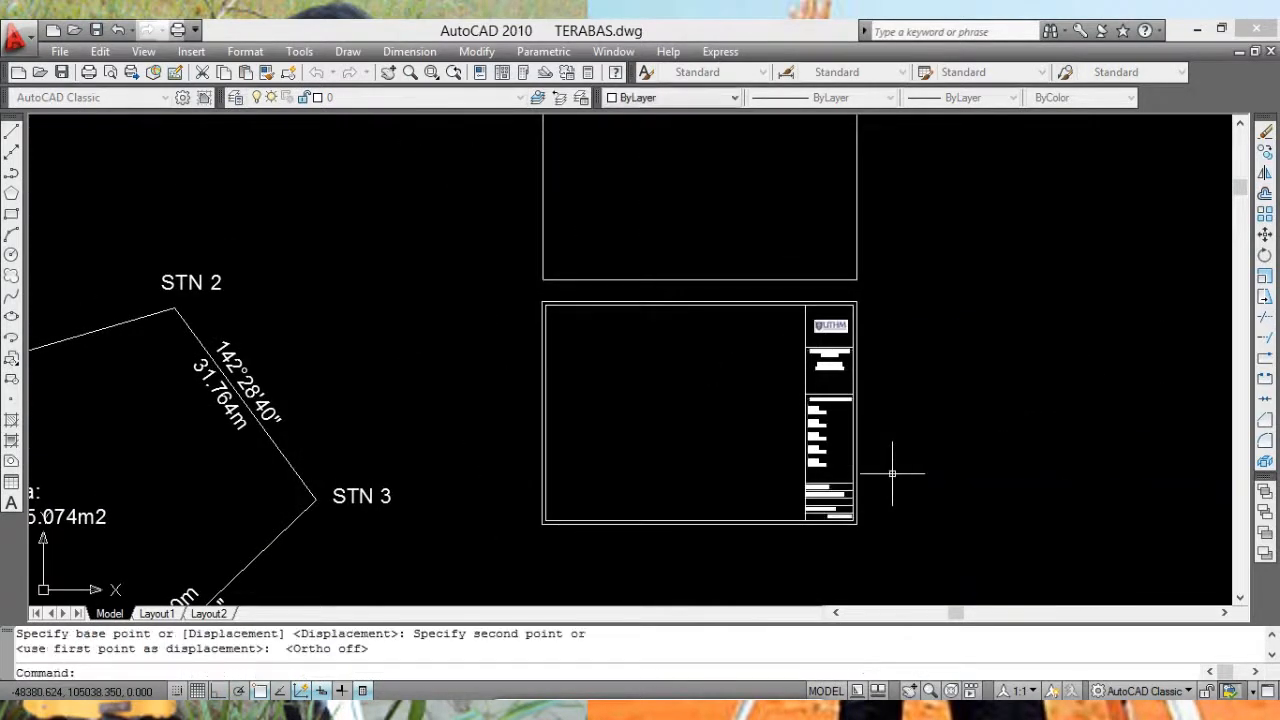
# Step: Examine the double border lines and title block column at the moved sheet's upper right corner
pyautogui.scroll(5, 790, 390)
pyautogui.moveTo(712, 374); pyautogui.dragTo(797, 374, button='middle')
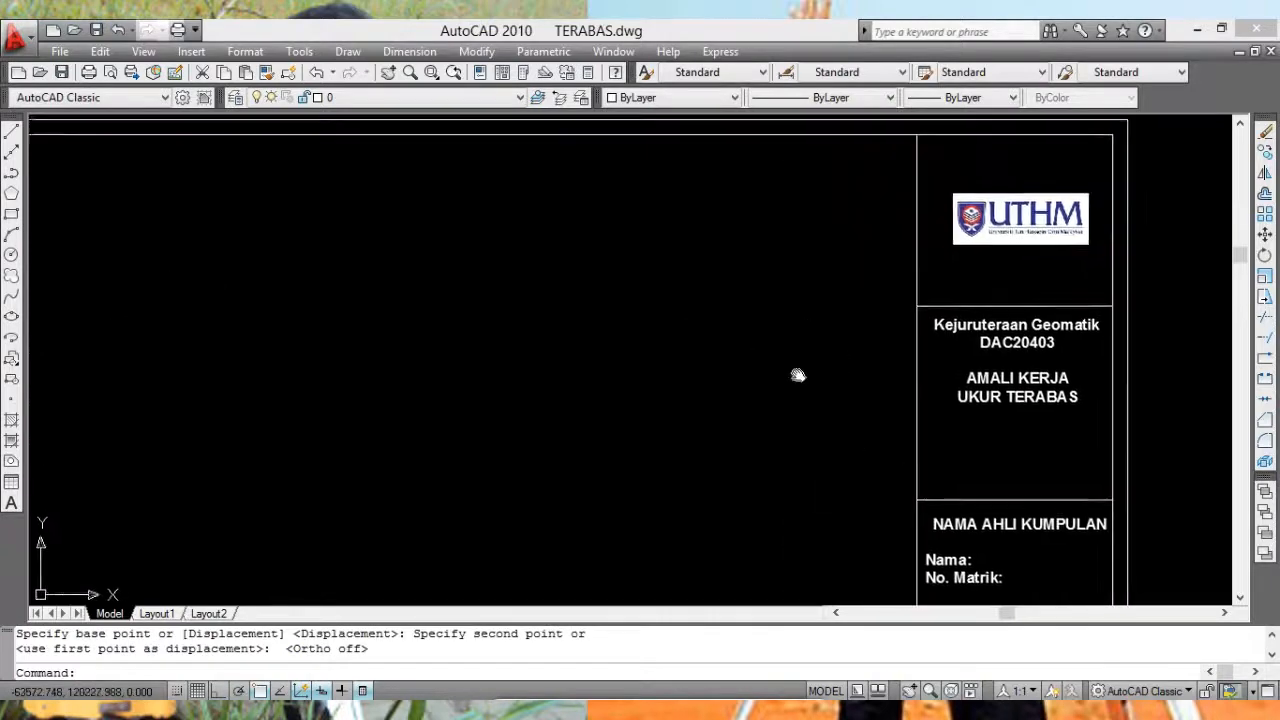
pyautogui.scroll(5, 800, 368)
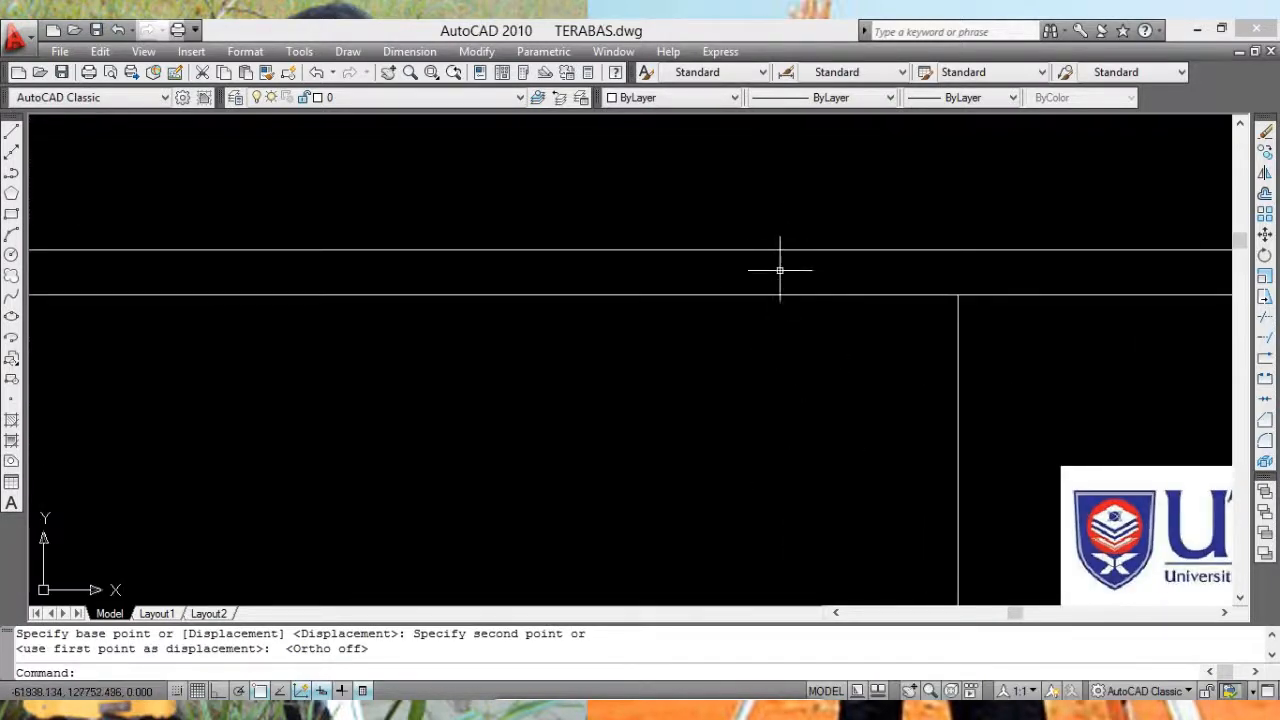
pyautogui.scroll(-4, 800, 300)
pyautogui.moveTo(850, 382); pyautogui.dragTo(802, 366, button='middle')
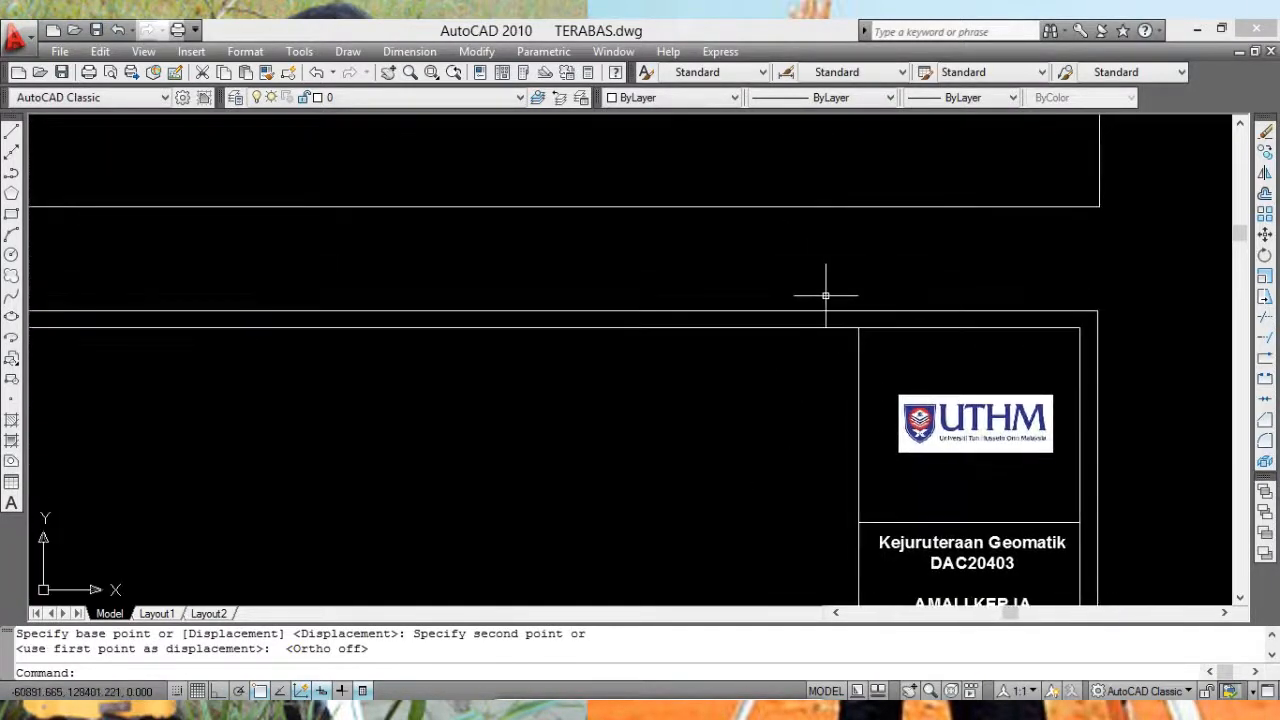
pyautogui.scroll(5, 790, 320)
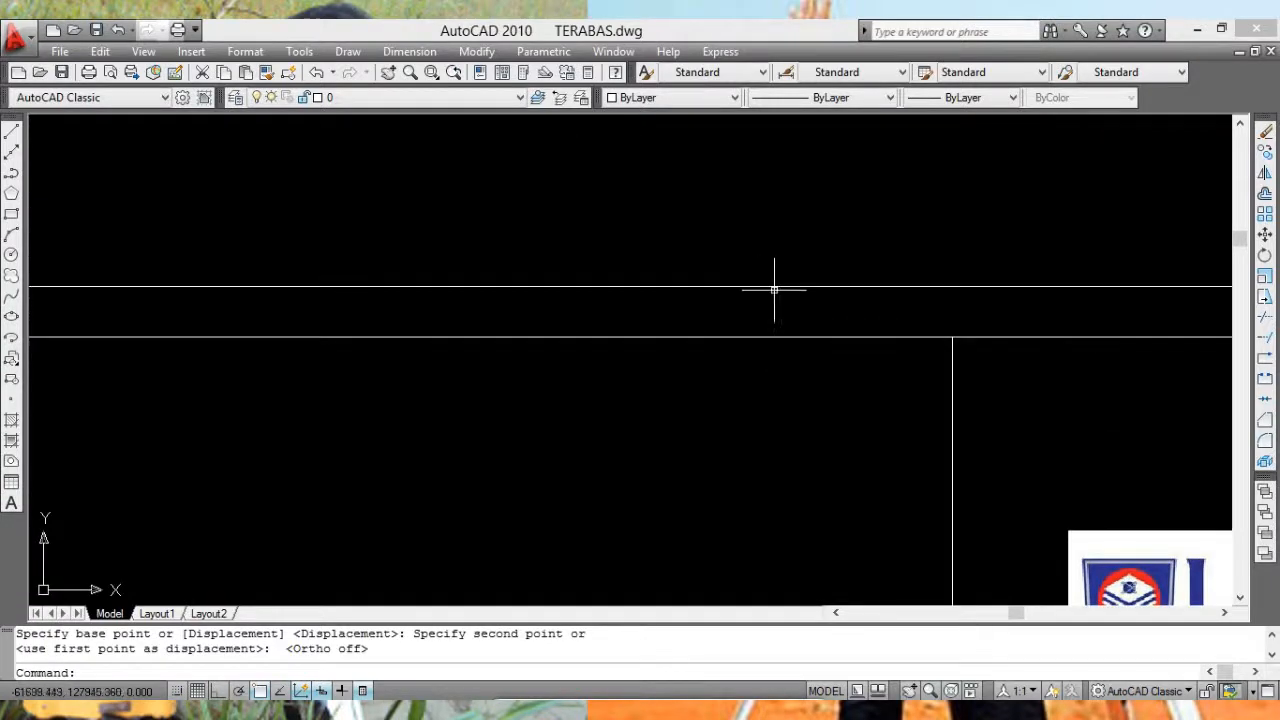
pyautogui.scroll(-3, 792, 350)
pyautogui.moveTo(793, 371); pyautogui.dragTo(578, 310, button='middle')
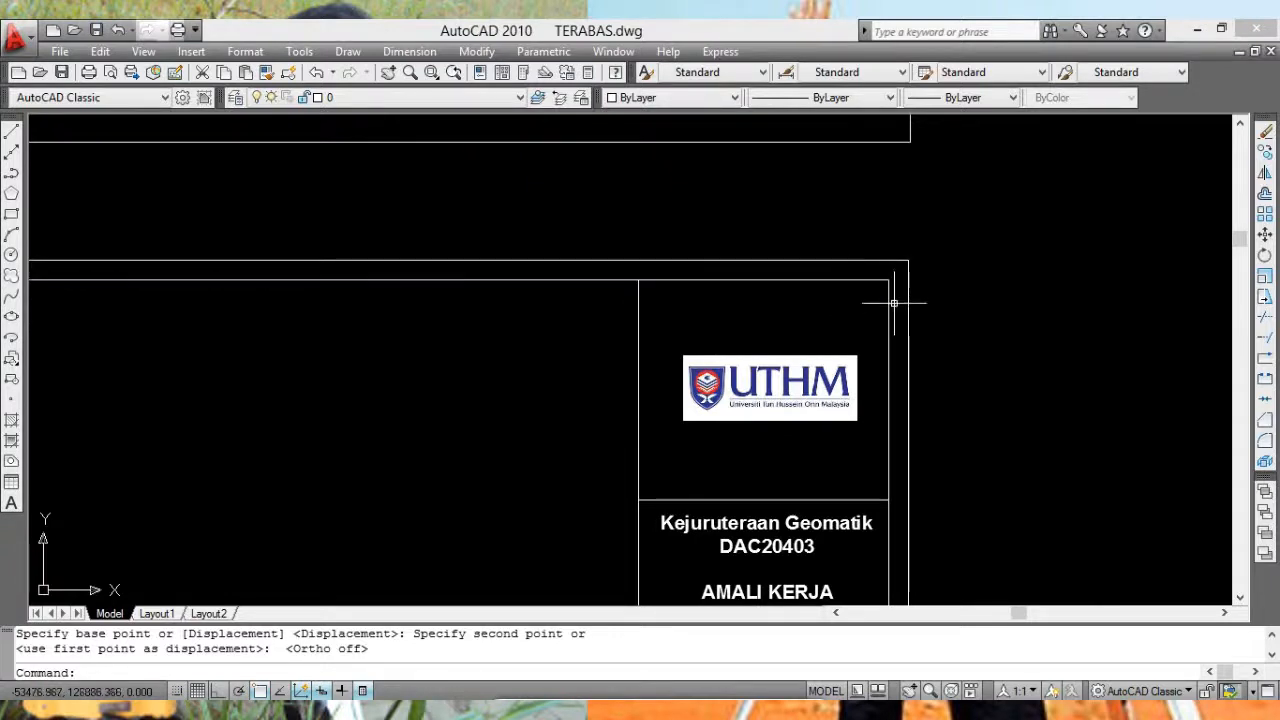
pyautogui.moveTo(866, 349)
pyautogui.mouseDown(button='middle')
pyautogui.moveTo(889, 317)
pyautogui.moveTo(895, 263)
pyautogui.mouseUp(button='middle')
pyautogui.scroll(-5, 895, 263)
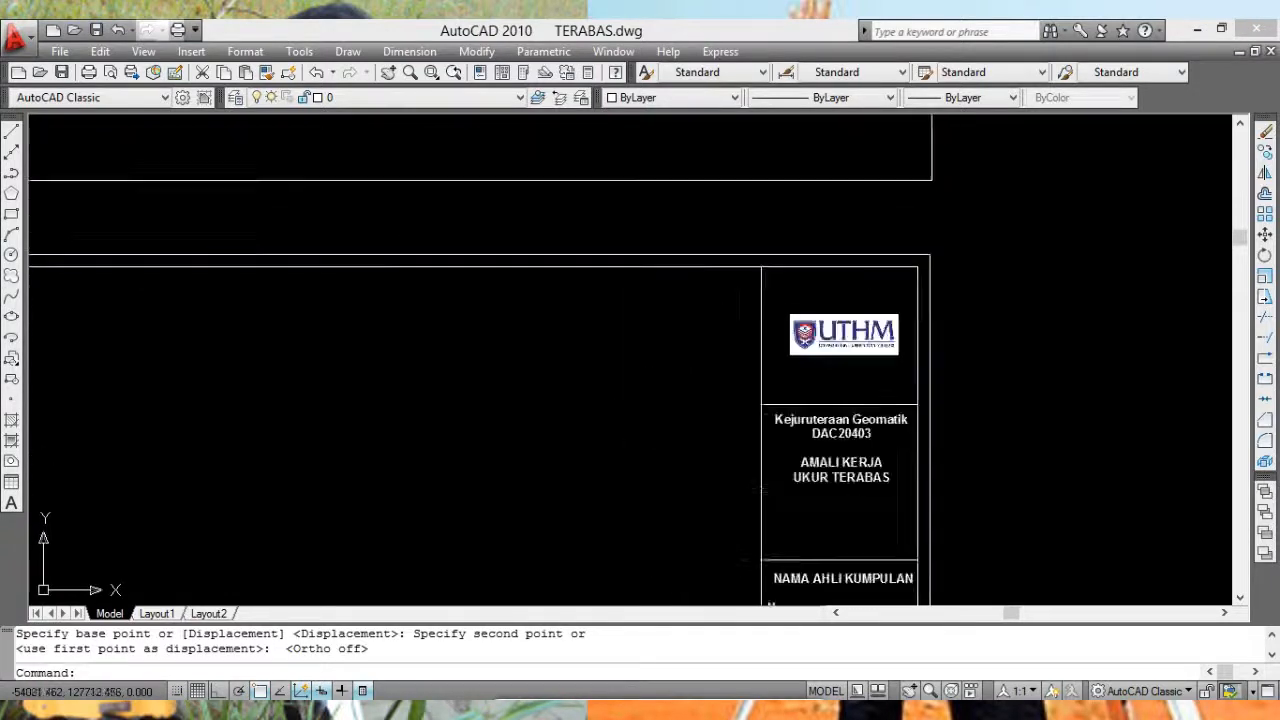
pyautogui.scroll(4, 914, 251)
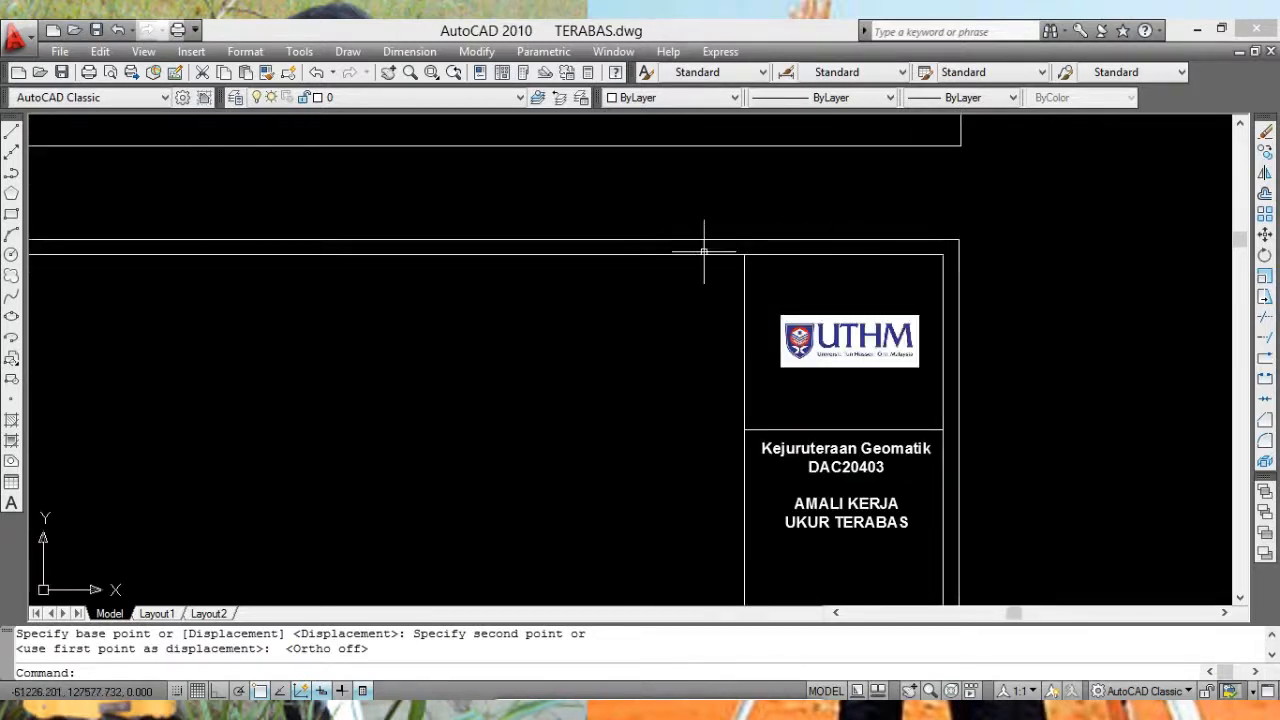
pyautogui.scroll(4, 745, 255)
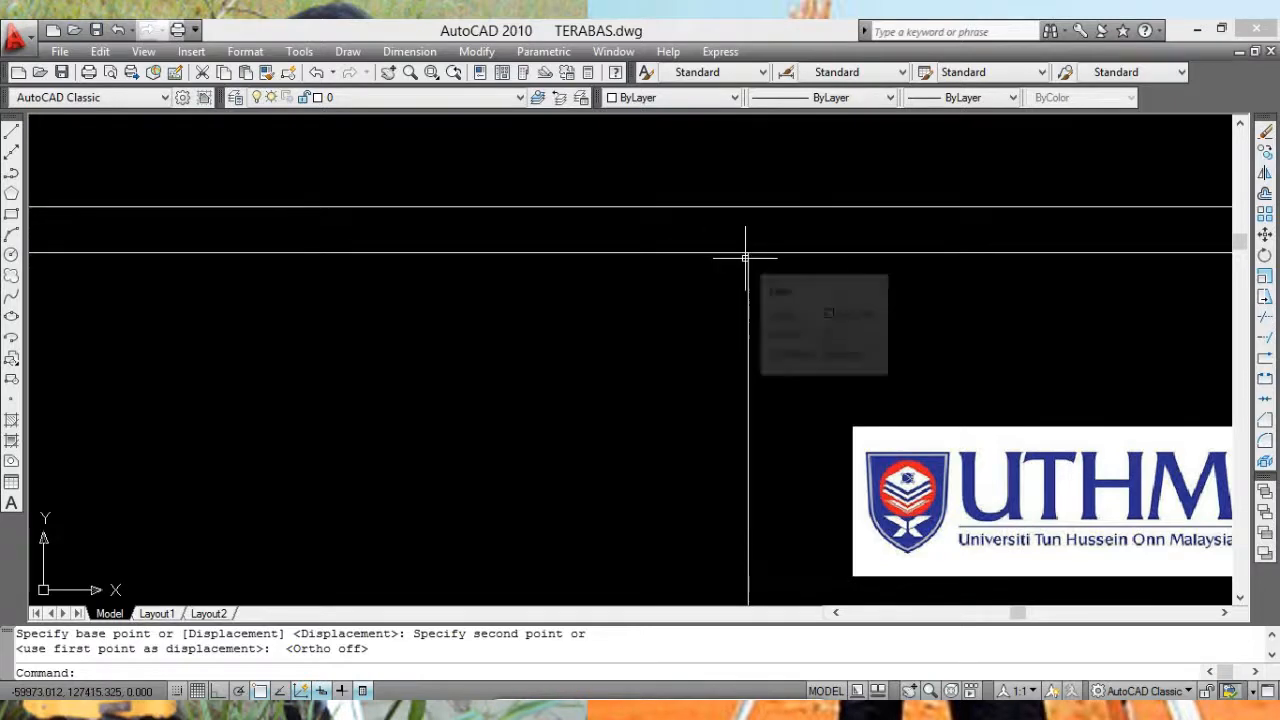
pyautogui.scroll(-4, 745, 258)
pyautogui.scroll(-5, 948, 355)
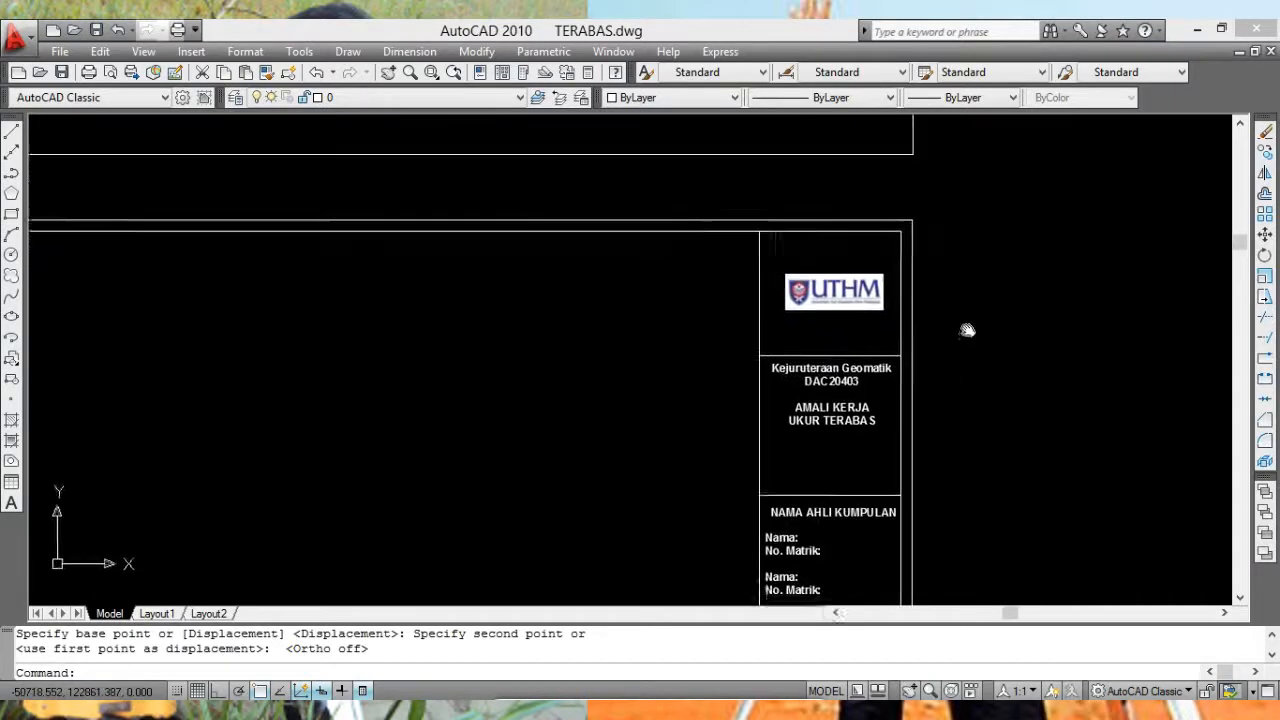
# Step: Examine the title block's course heading, group member fields, and the plan, scale, date and plan number rows
pyautogui.scroll(1, 828, 296)
pyautogui.scroll(6, 960, 348)
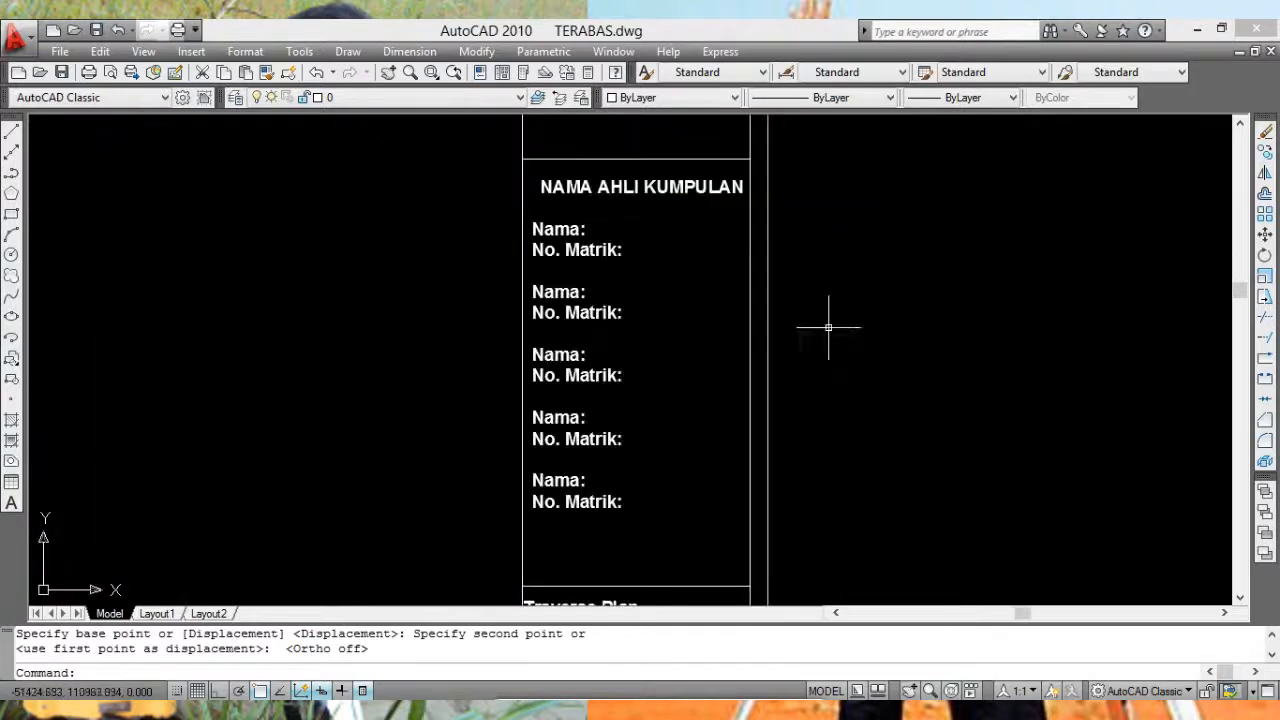
pyautogui.moveTo(728, 269); pyautogui.dragTo(862, 138, button='middle')
pyautogui.moveTo(759, 406); pyautogui.dragTo(801, 257, button='middle')
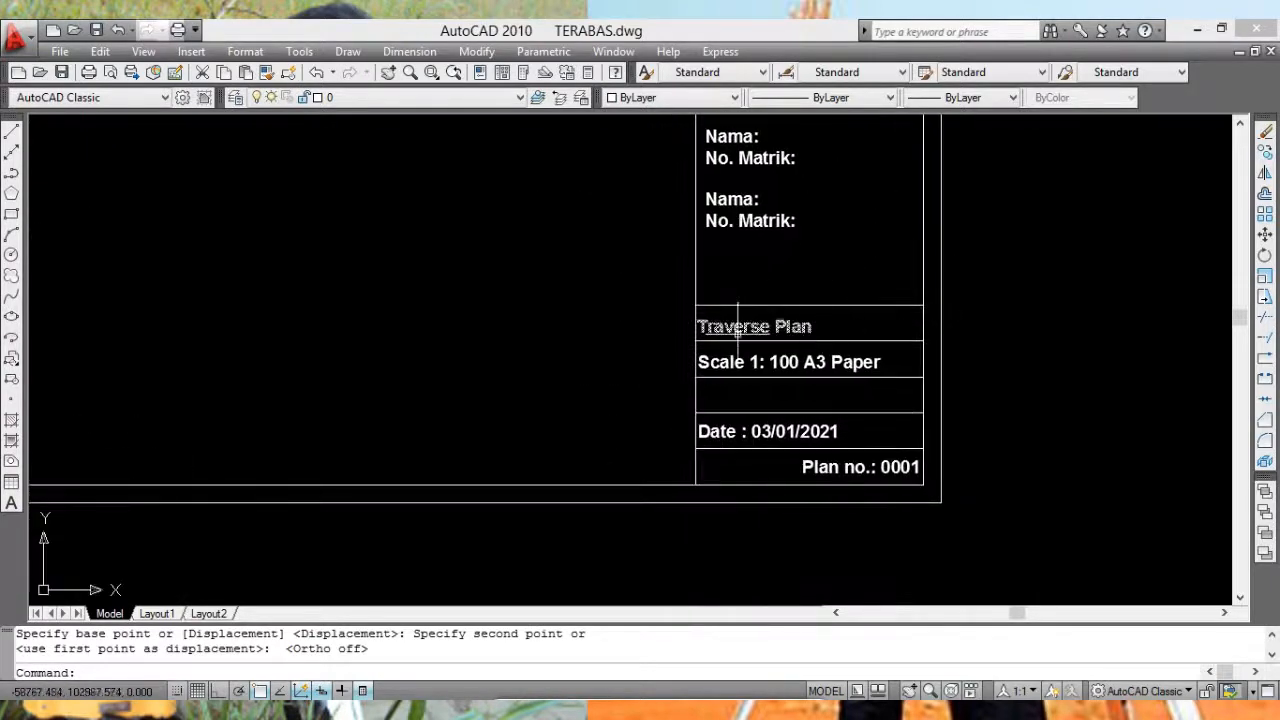
pyautogui.scroll(2, 773, 329)
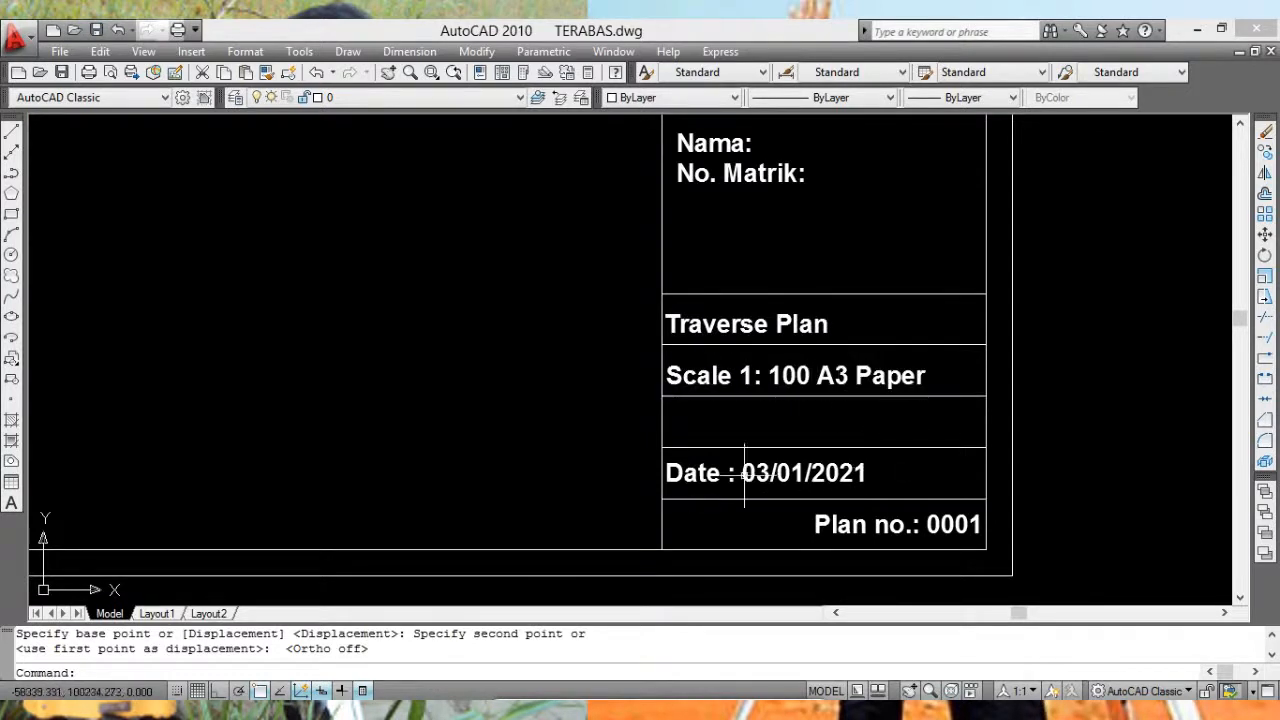
pyautogui.scroll(-4, 851, 545)
pyautogui.scroll(3, 828, 380)
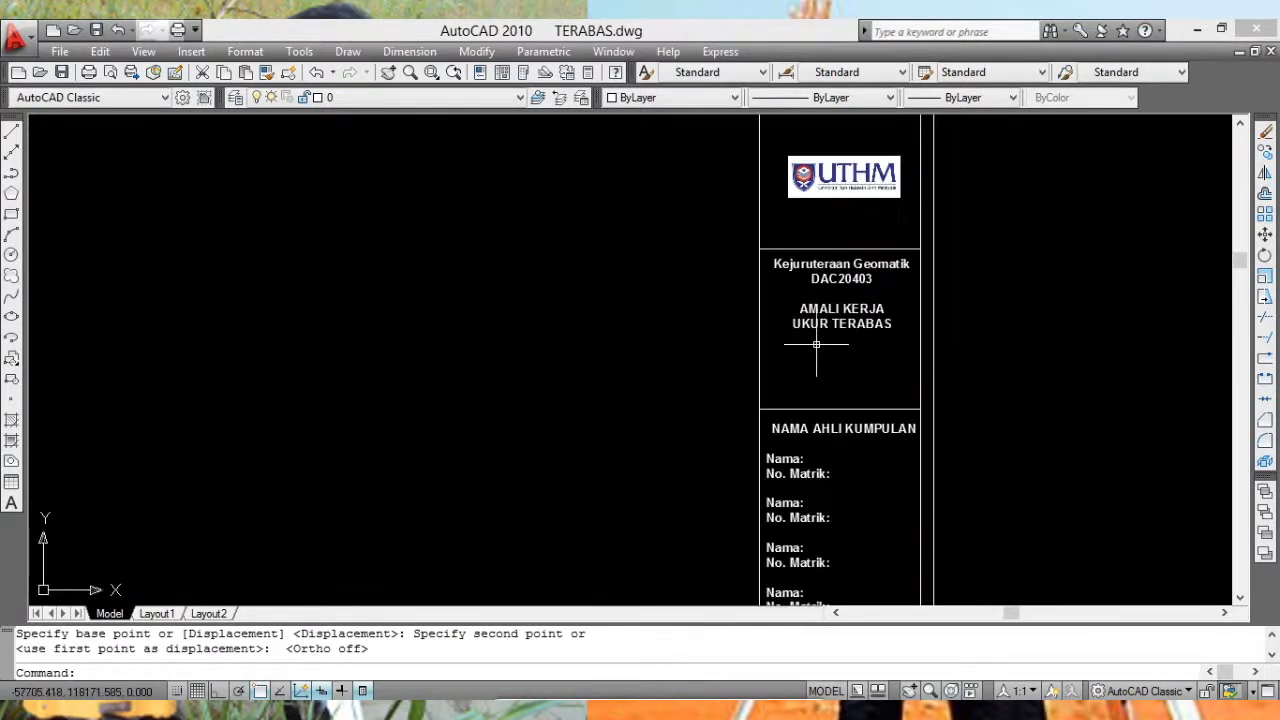
pyautogui.scroll(2, 826, 300)
pyautogui.scroll(-4, 769, 371)
# Step: Examine the annotated traverse and compare its size with the blank bordered sheet beside it
pyautogui.moveTo(769, 371)
pyautogui.mouseDown(button='middle')
pyautogui.moveTo(929, 277)
pyautogui.moveTo(943, 291)
pyautogui.mouseUp(button='middle')
pyautogui.scroll(-2, 743, 346)
pyautogui.moveTo(777, 333); pyautogui.dragTo(1033, 275, button='middle')
pyautogui.moveTo(370, 361); pyautogui.dragTo(457, 343, button='middle')
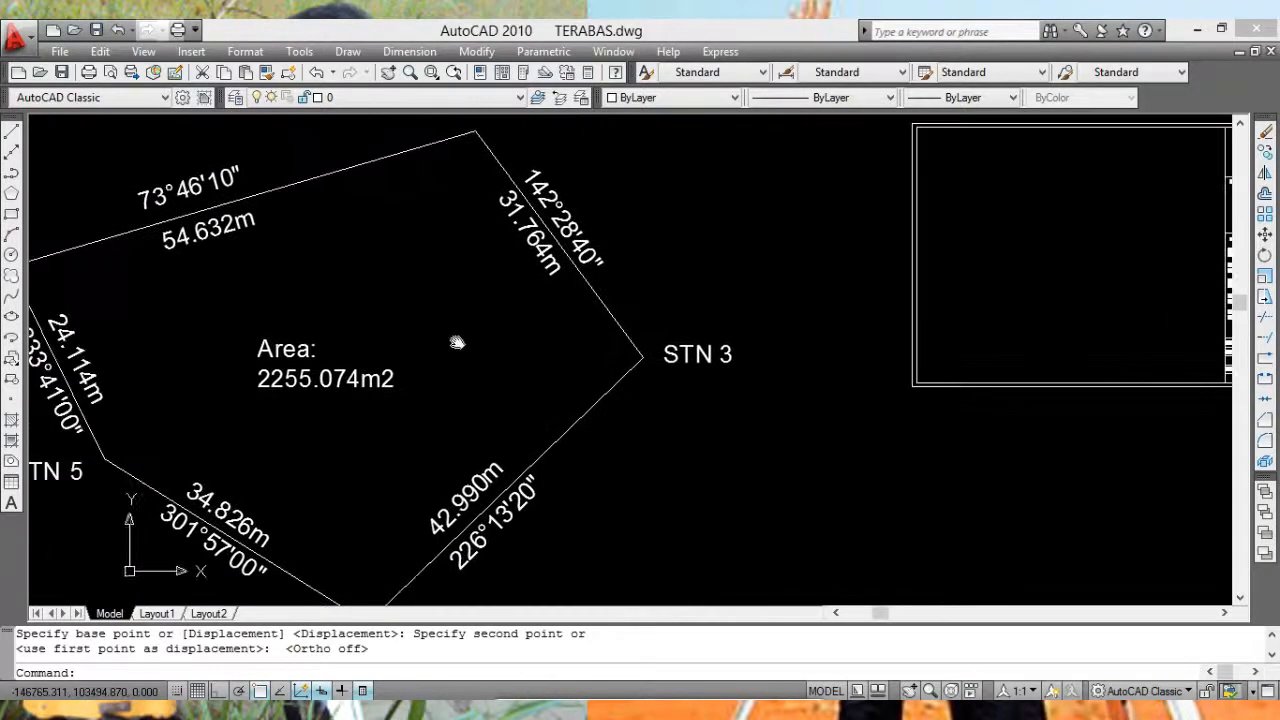
pyautogui.scroll(-2, 1073, 287)
pyautogui.moveTo(1061, 289); pyautogui.dragTo(1138, 300, button='middle')
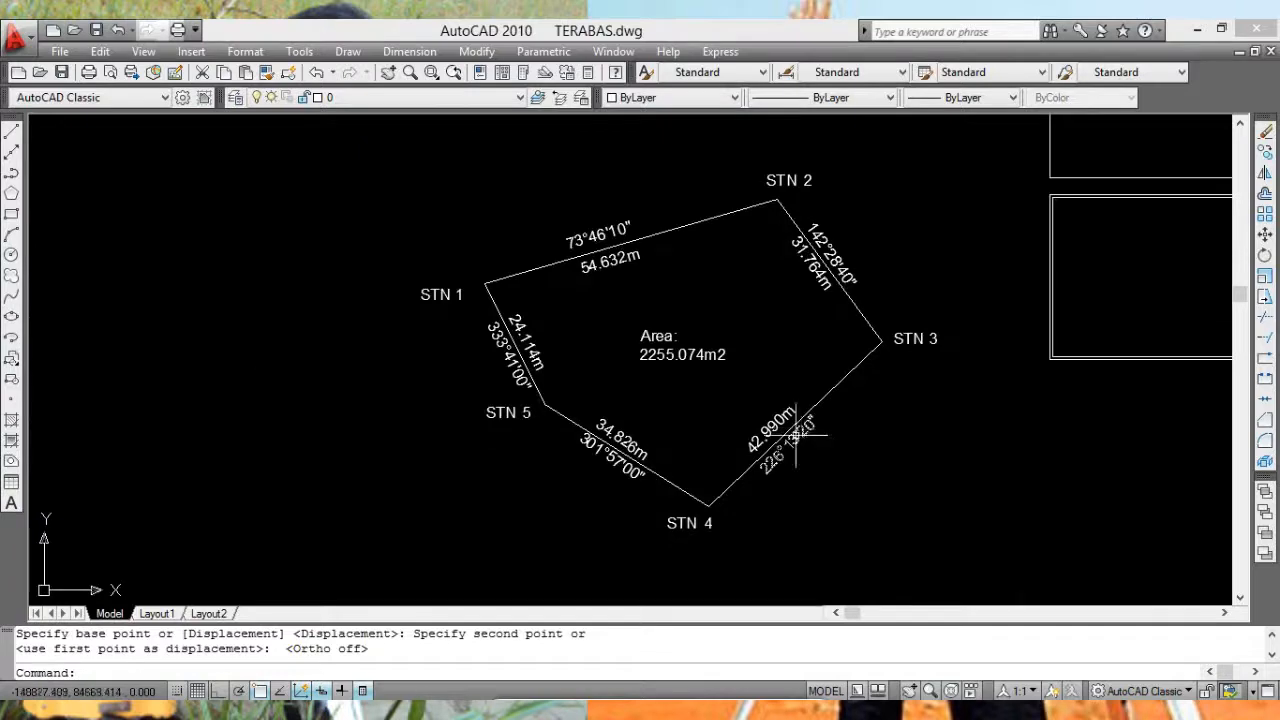
pyautogui.scroll(4, 666, 400)
pyautogui.scroll(-4, 608, 339)
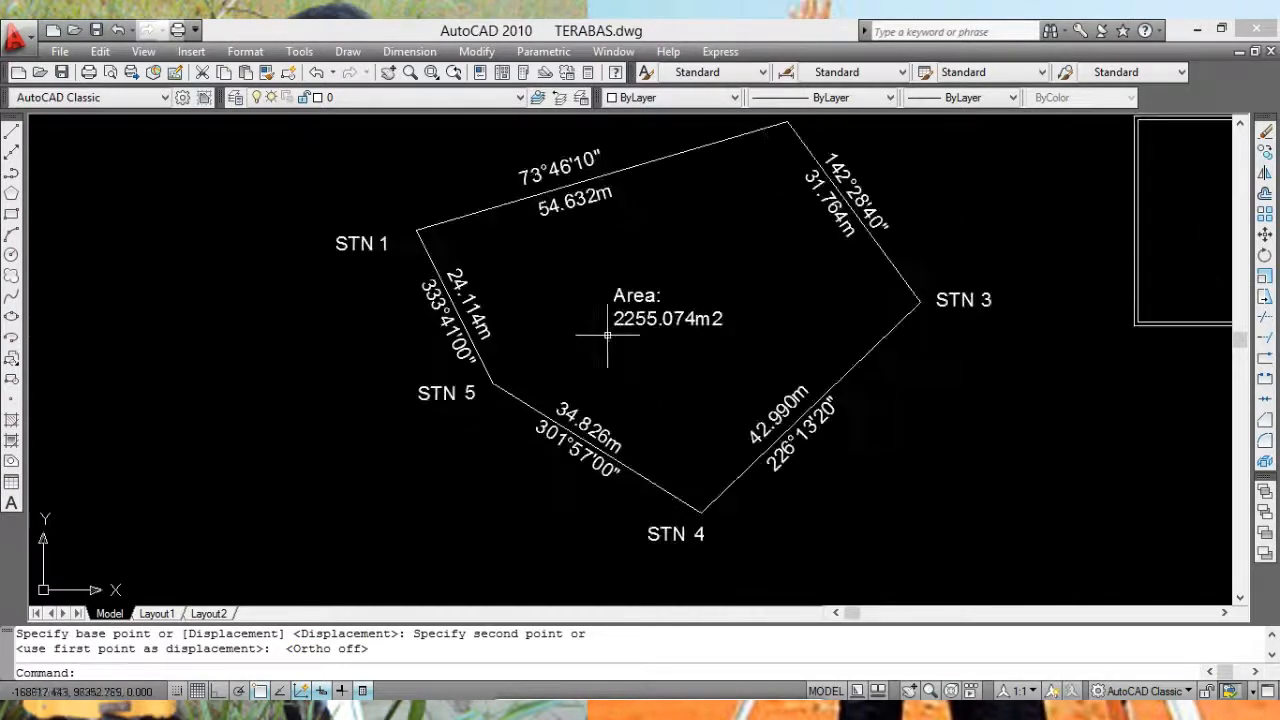
pyautogui.moveTo(660, 322); pyautogui.dragTo(442, 335, button='middle')
pyautogui.scroll(3, 413, 381)
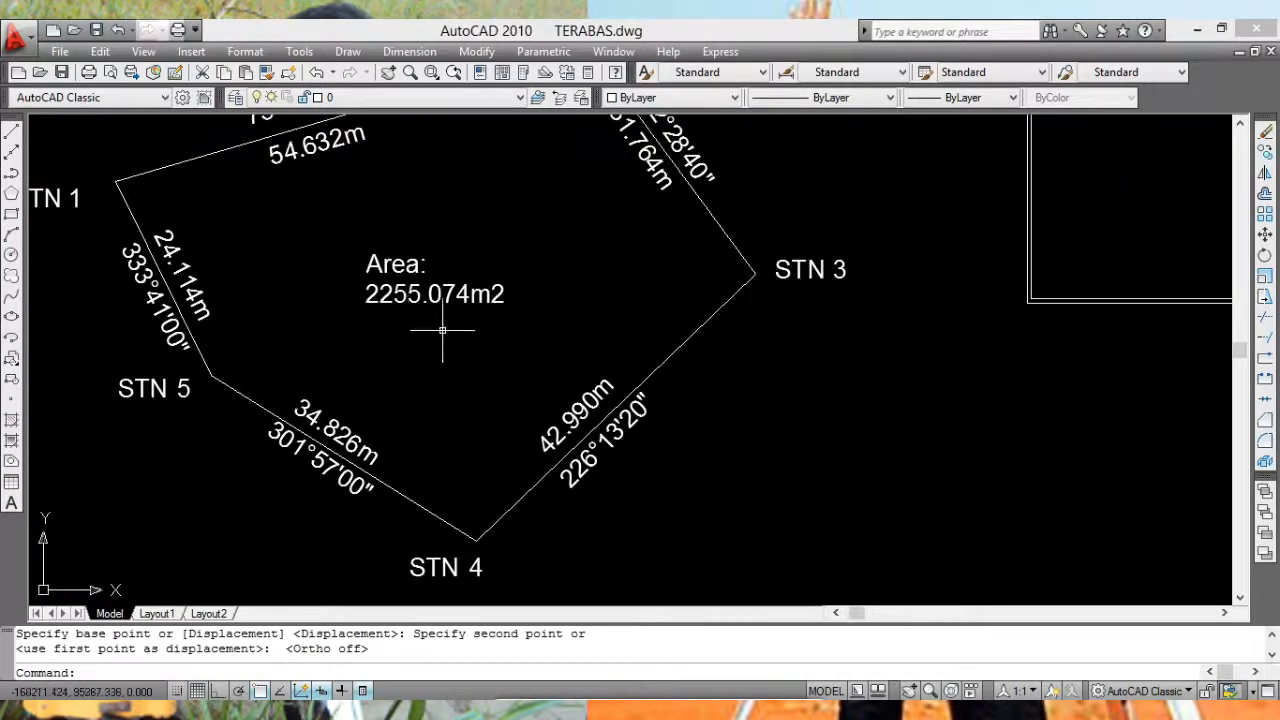
pyautogui.scroll(-2, 443, 331)
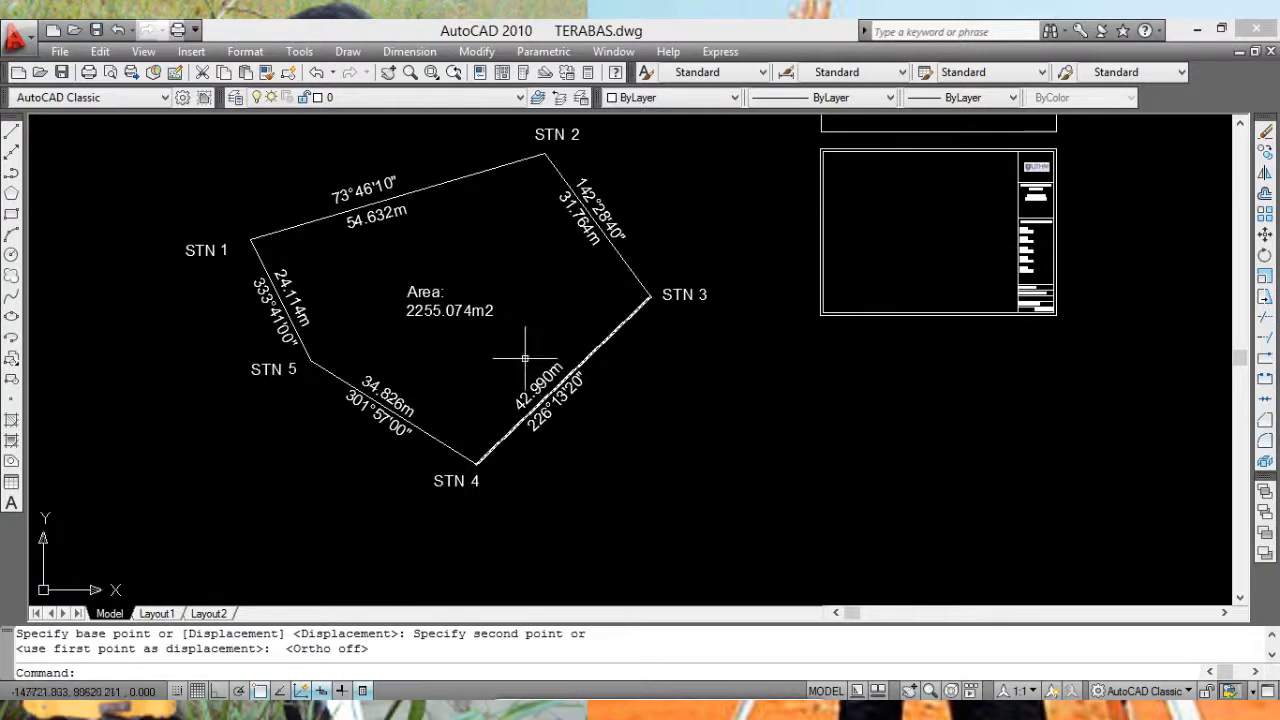
pyautogui.scroll(-2, 517, 346)
pyautogui.moveTo(546, 320); pyautogui.dragTo(553, 350, button='middle')
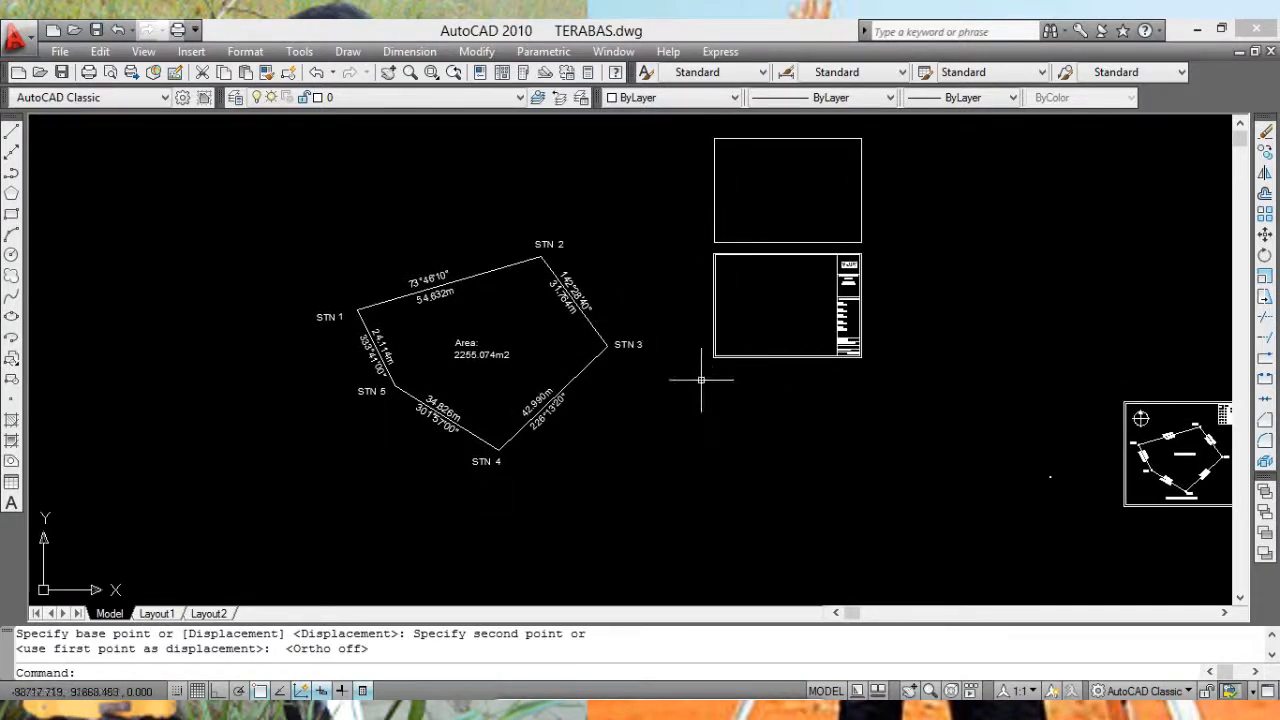
# Step: Inspect the finished sample sheet's traverse and scale caption, and return to the unscaled traverse
pyautogui.moveTo(914, 443); pyautogui.dragTo(480, 376, button='middle')
pyautogui.scroll(8, 725, 408)
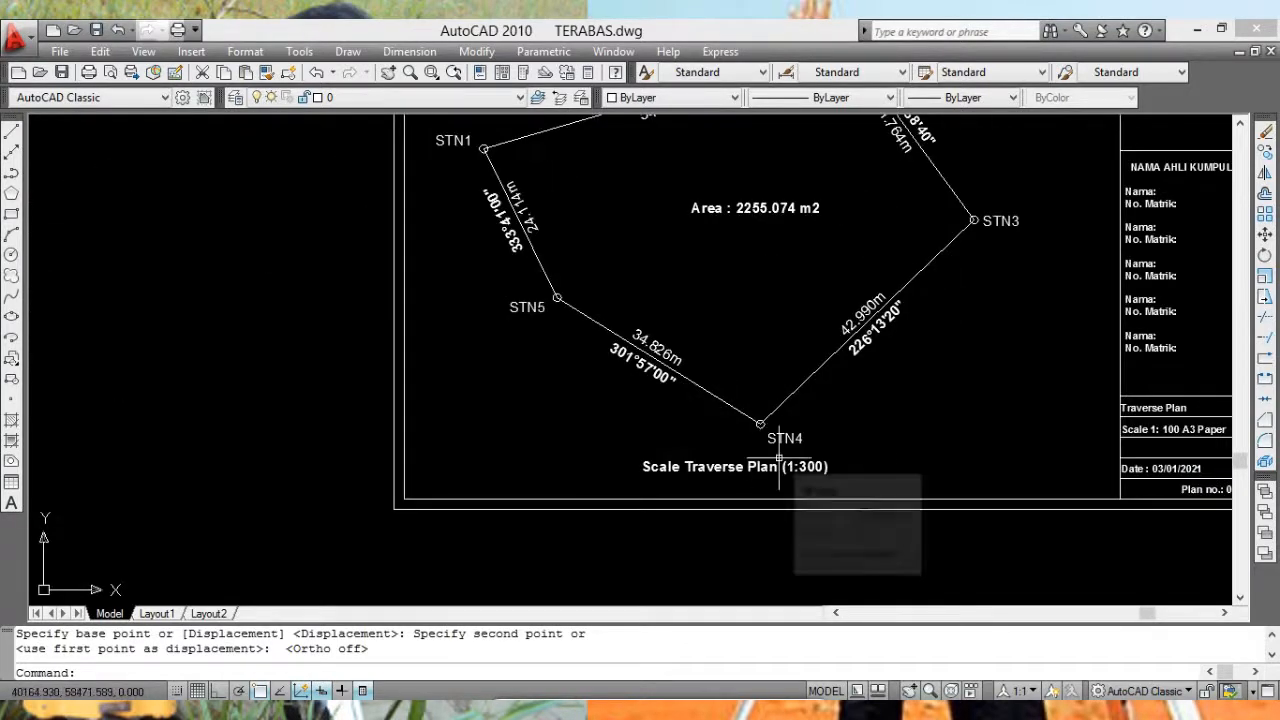
pyautogui.scroll(-4, 519, 395)
pyautogui.moveTo(424, 366); pyautogui.dragTo(757, 380, button='middle')
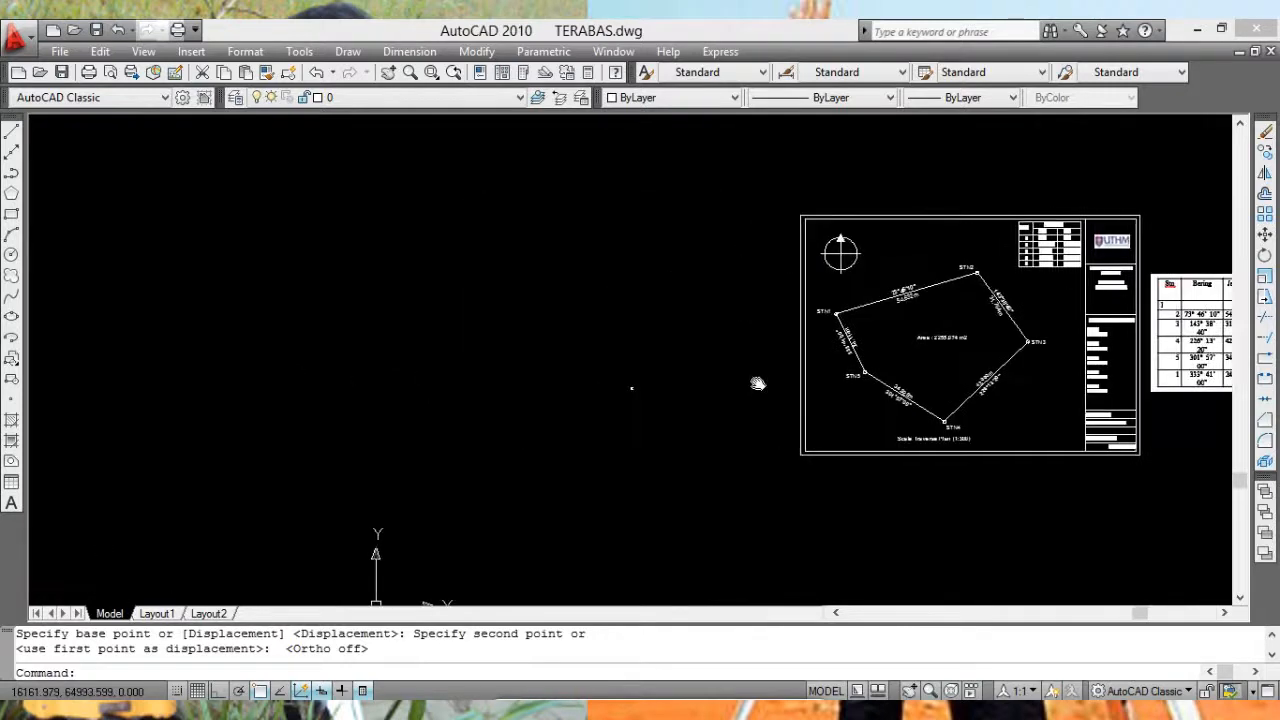
pyautogui.scroll(6, 1060, 423)
pyautogui.moveTo(1060, 423)
pyautogui.mouseDown(button='middle')
pyautogui.moveTo(897, 420)
pyautogui.moveTo(548, 360)
pyautogui.mouseUp(button='middle')
pyautogui.scroll(-2, 737, 400)
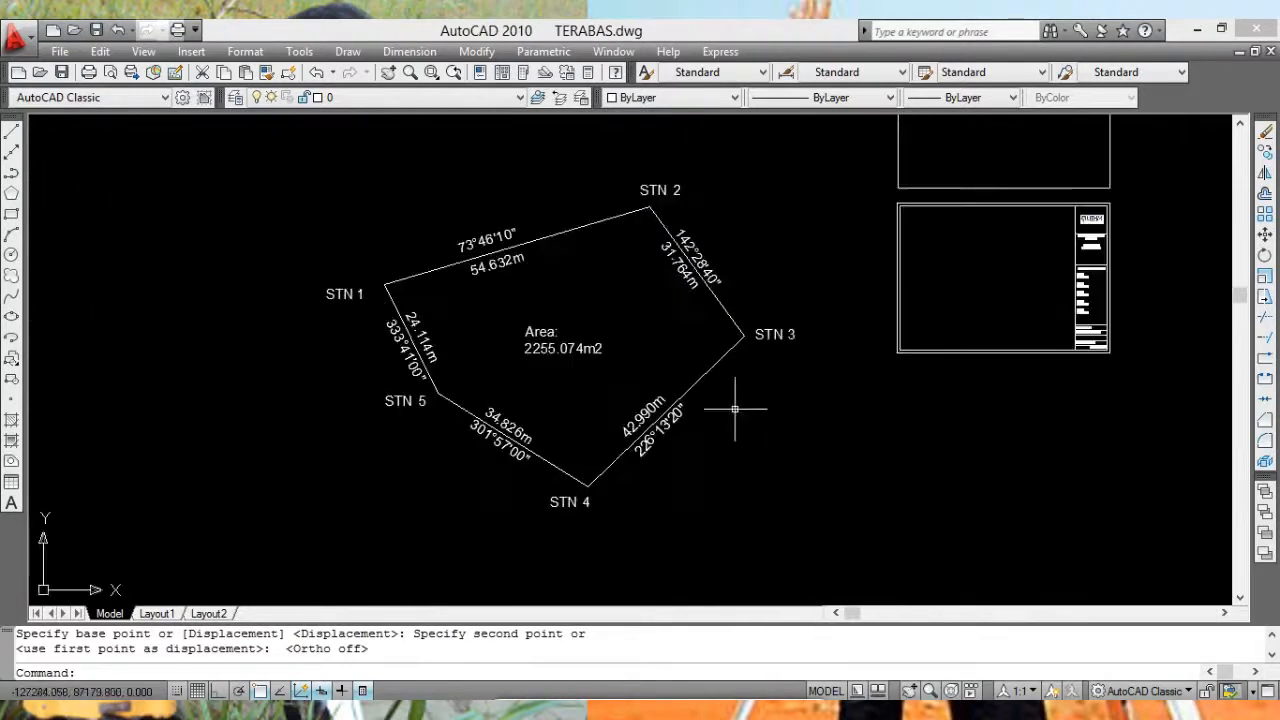
pyautogui.moveTo(867, 377); pyautogui.dragTo(744, 366, button='middle')
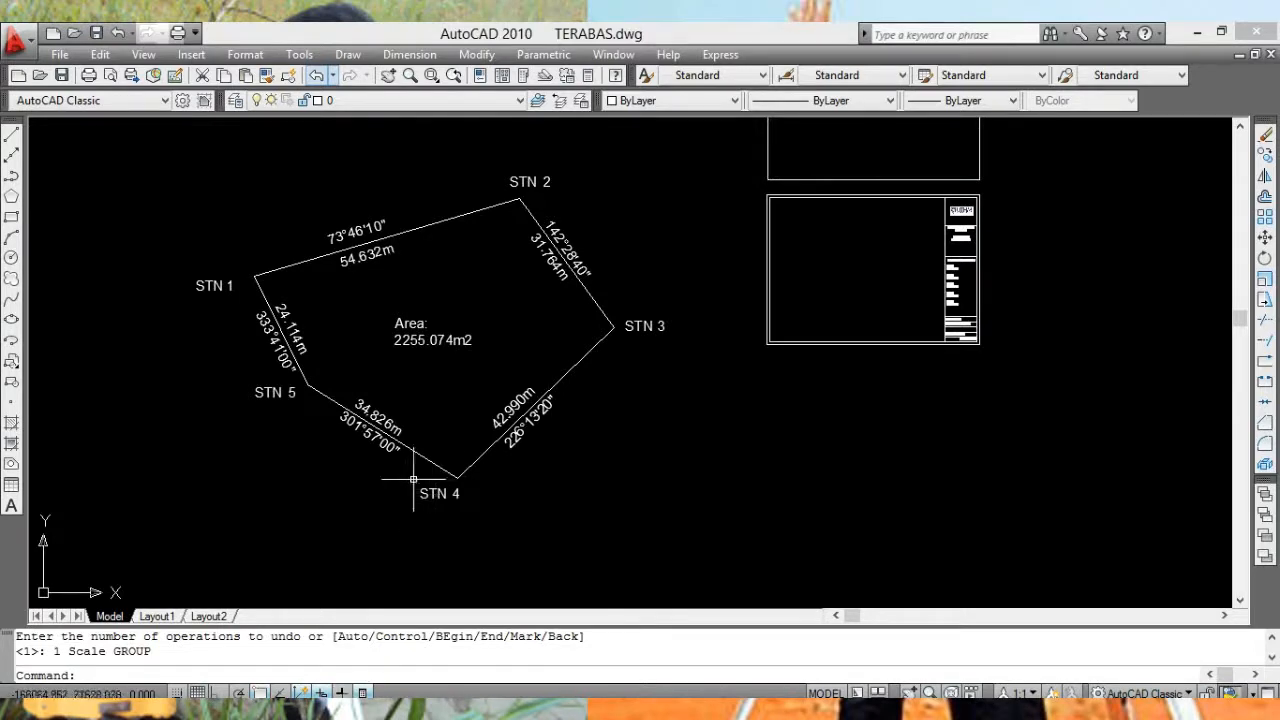
# Step: Switch to Paint, handwrite 1:100 → 1:300 and 100/300 = 1/3 with the result circled, and return to AutoCAD
pyautogui.click(424, 714)
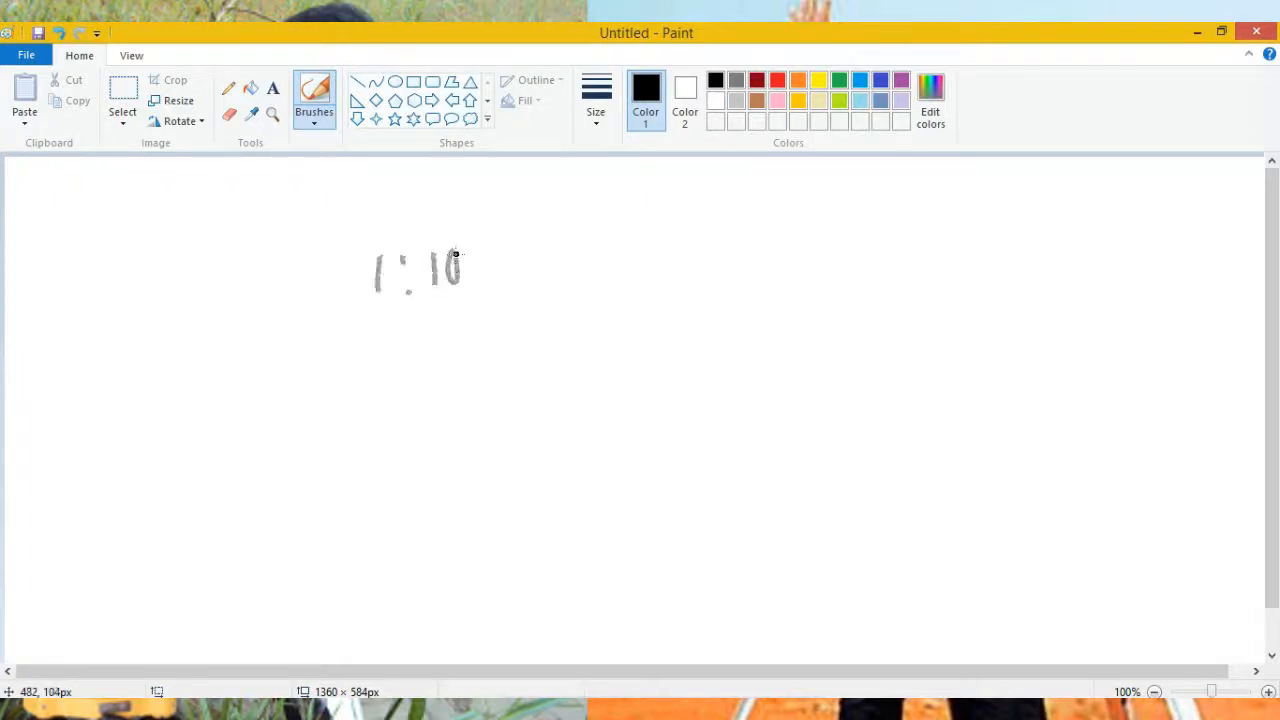
pyautogui.moveTo(526, 259); pyautogui.dragTo(610, 256)
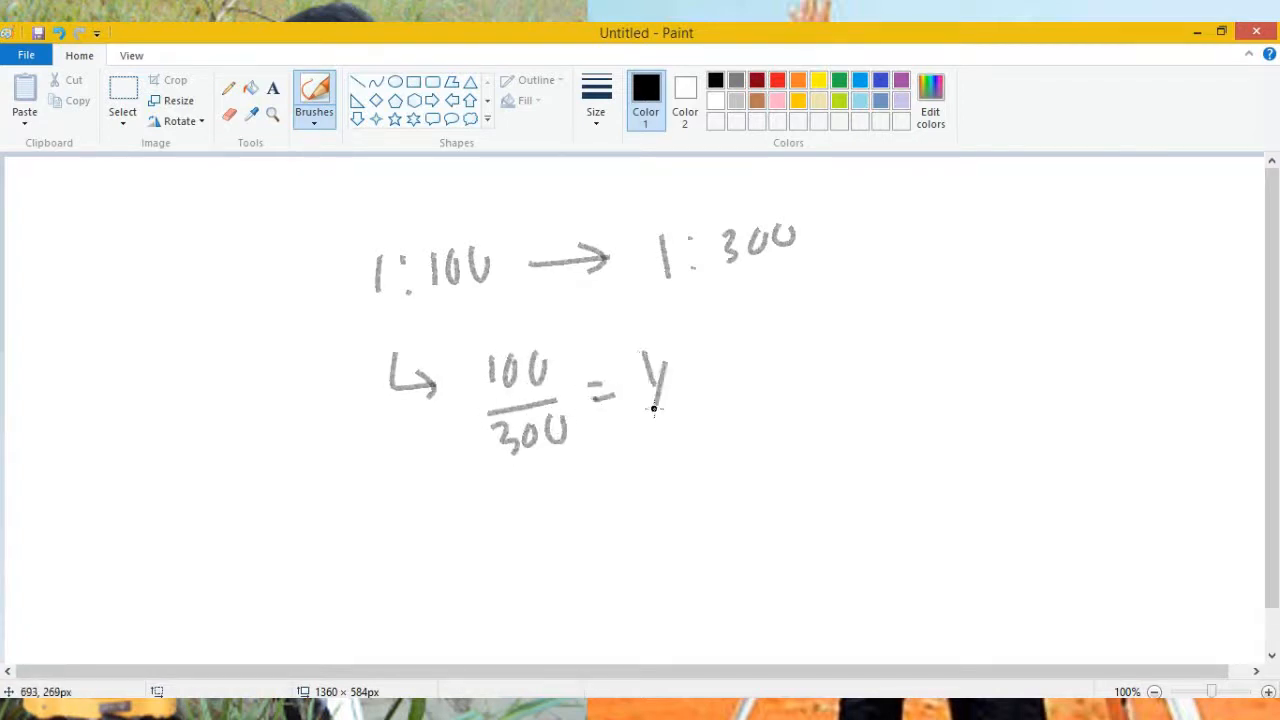
pyautogui.moveTo(640, 334)
pyautogui.mouseDown()
pyautogui.moveTo(703, 423)
pyautogui.moveTo(712, 342)
pyautogui.mouseUp()
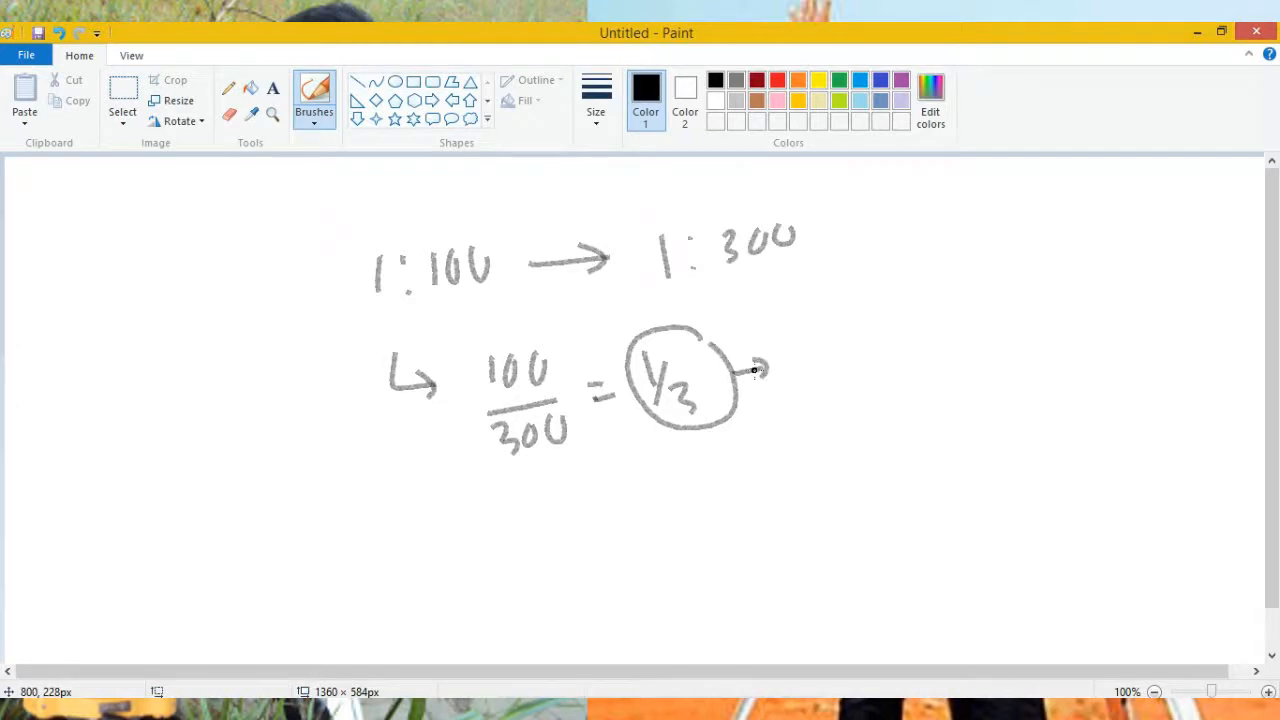
pyautogui.click(1204, 34)
# Step: Scale the whole traverse with its labels by a factor of 1/3 about a point just beyond its lower-right line
pyautogui.click(1265, 279)
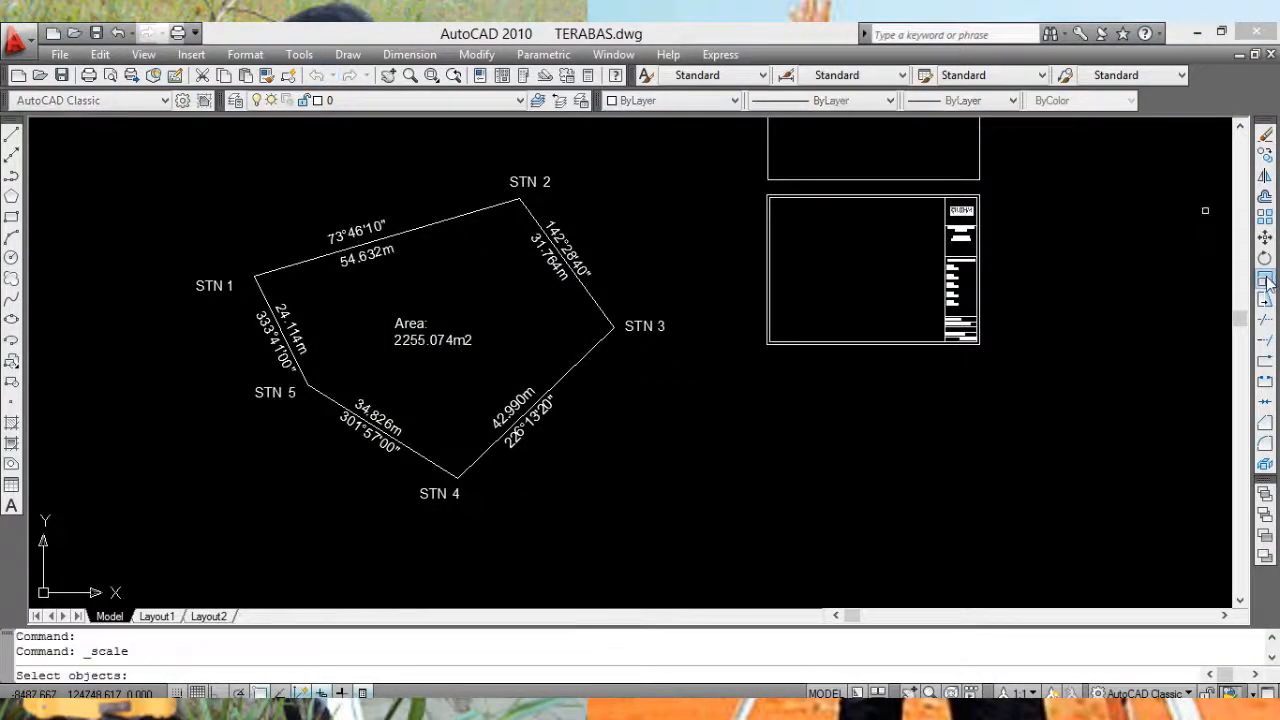
pyautogui.click(152, 135)
pyautogui.click(708, 547)
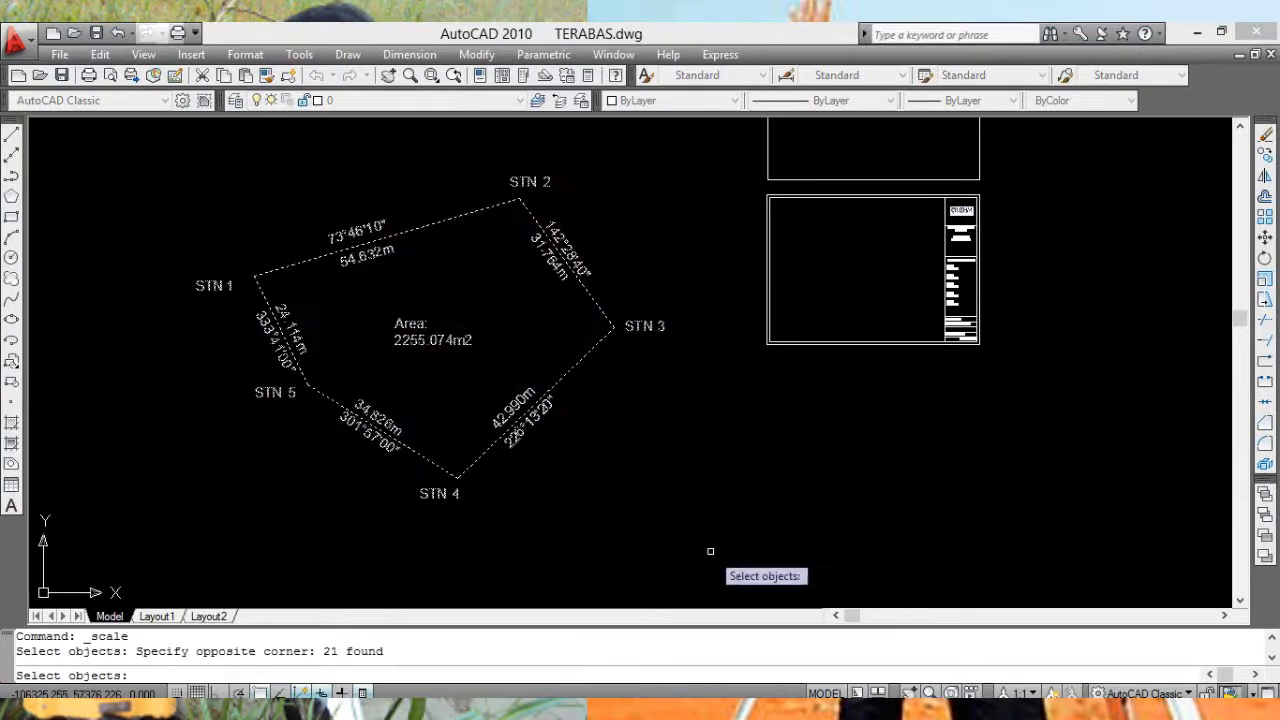
pyautogui.press('Return')
pyautogui.click(603, 441)
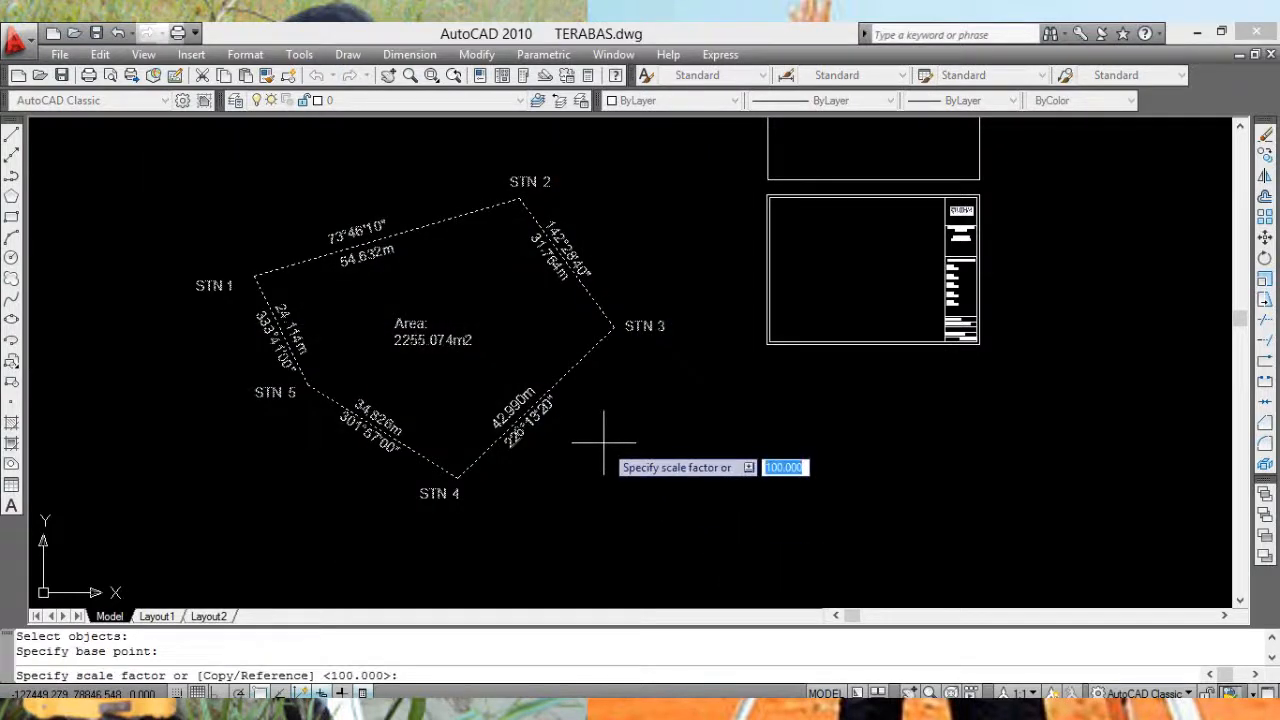
pyautogui.write('1/3')
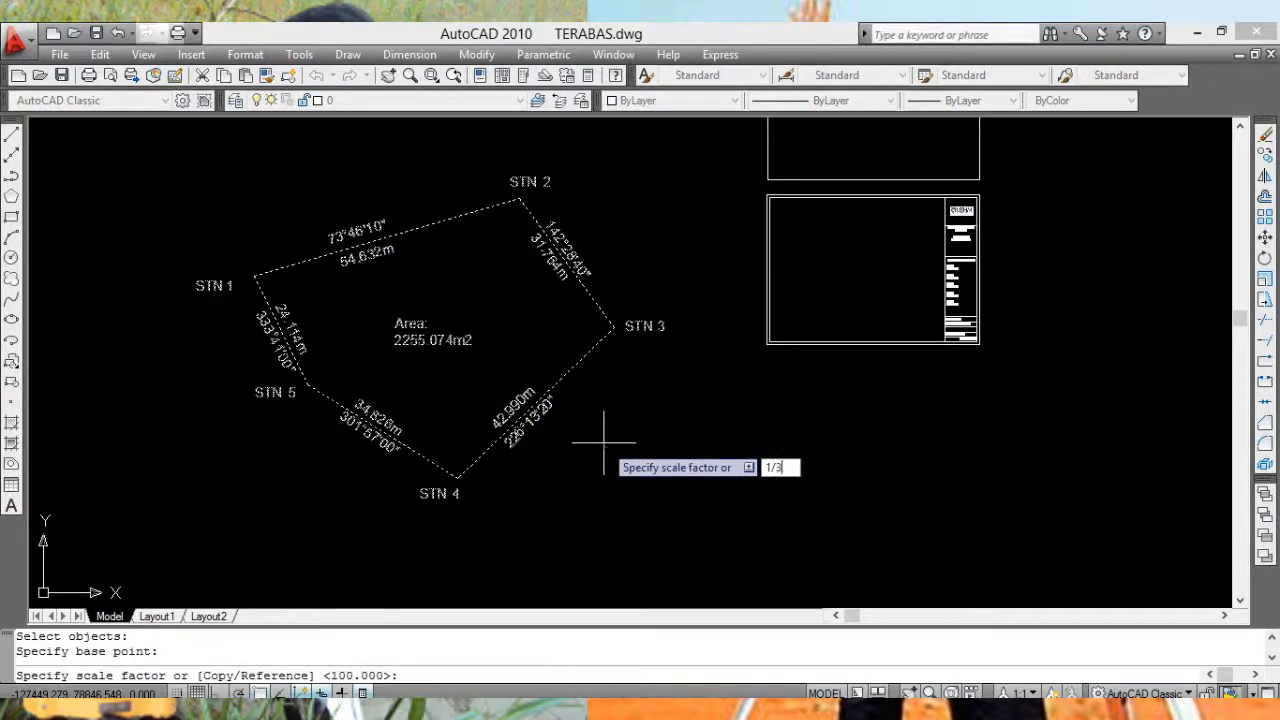
pyautogui.press('Return')
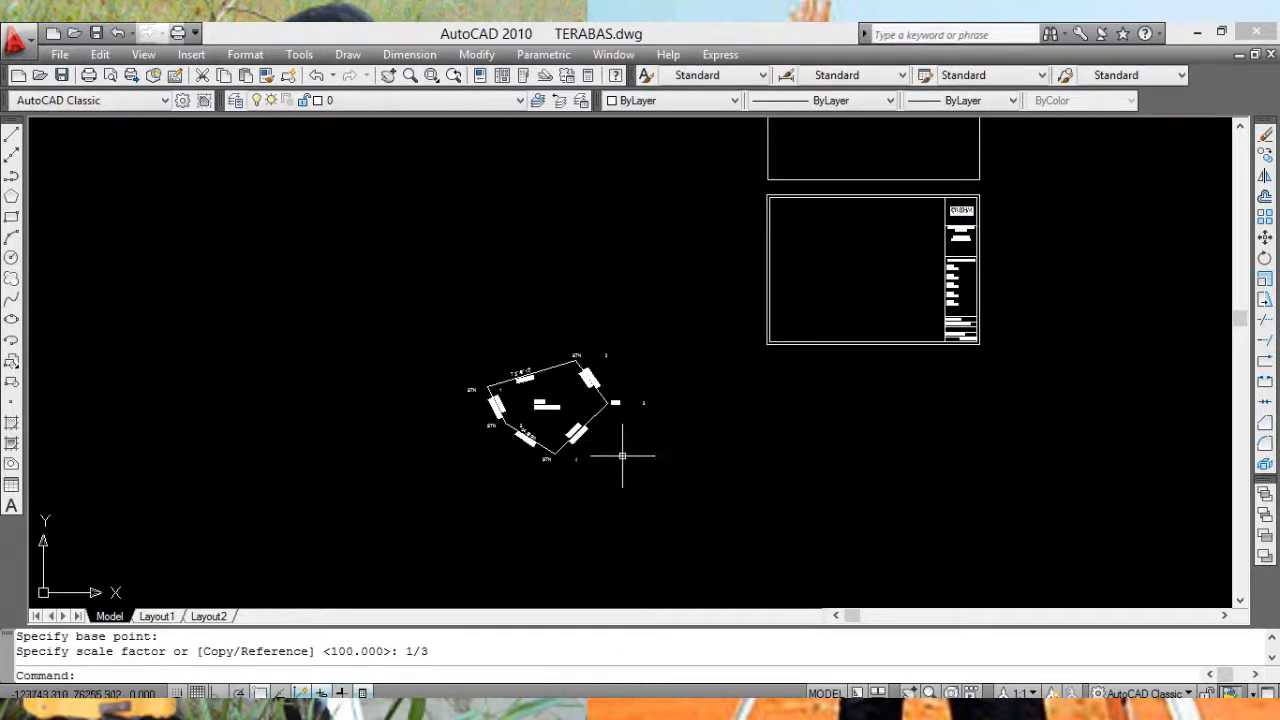
# Step: Erase the STN 1 to STN 5 labels around the reduced traverse
pyautogui.scroll(3, 620, 437)
pyautogui.scroll(2, 616, 390)
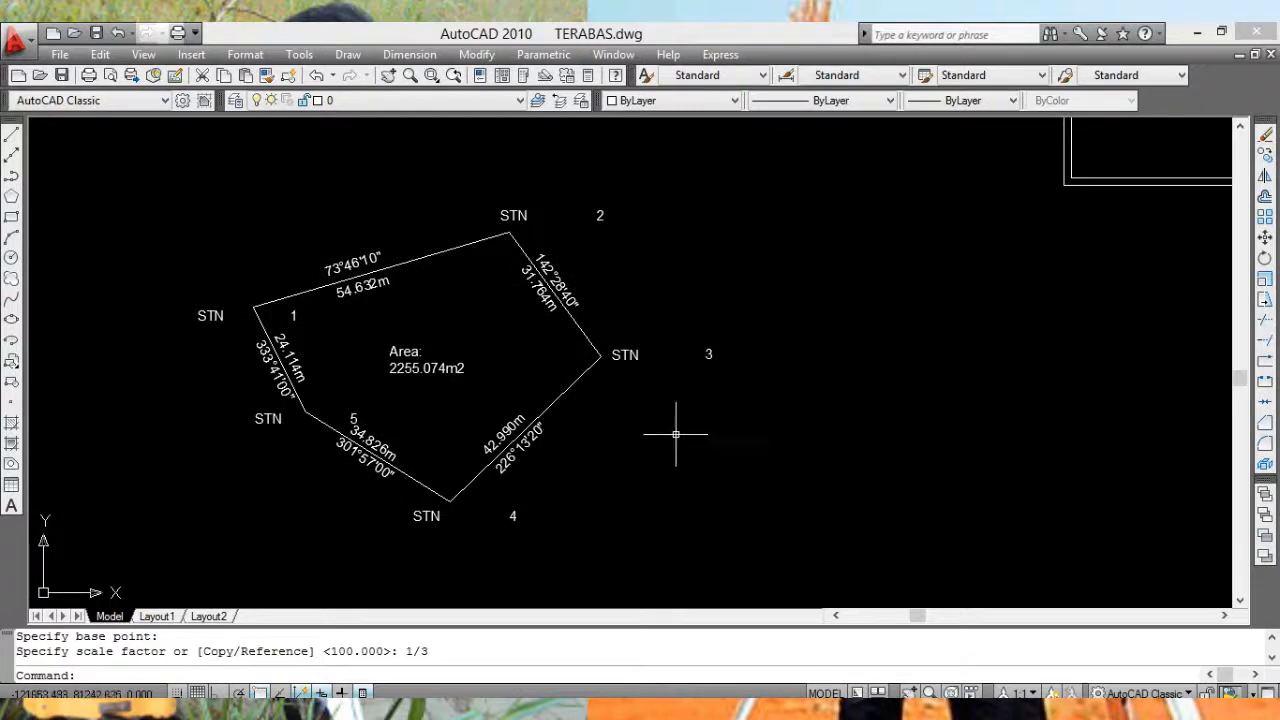
pyautogui.scroll(-2, 679, 435)
pyautogui.scroll(4, 600, 430)
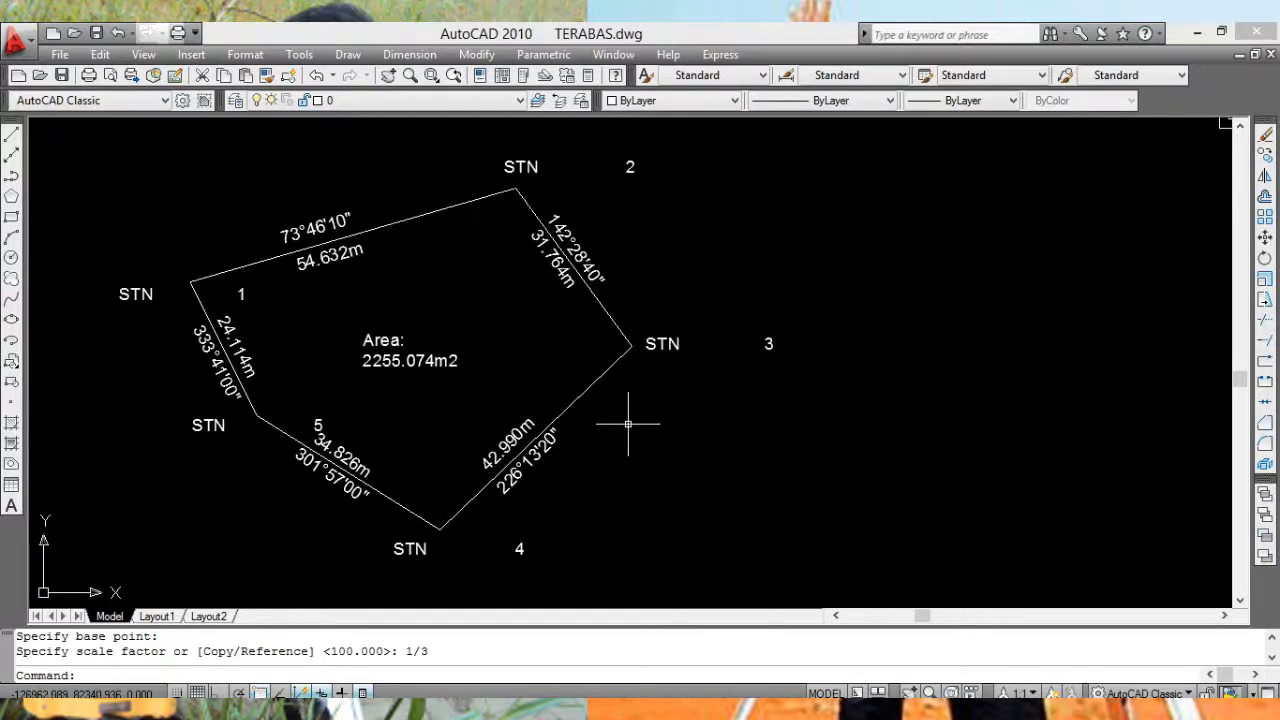
pyautogui.click(628, 165)
pyautogui.press('Delete')
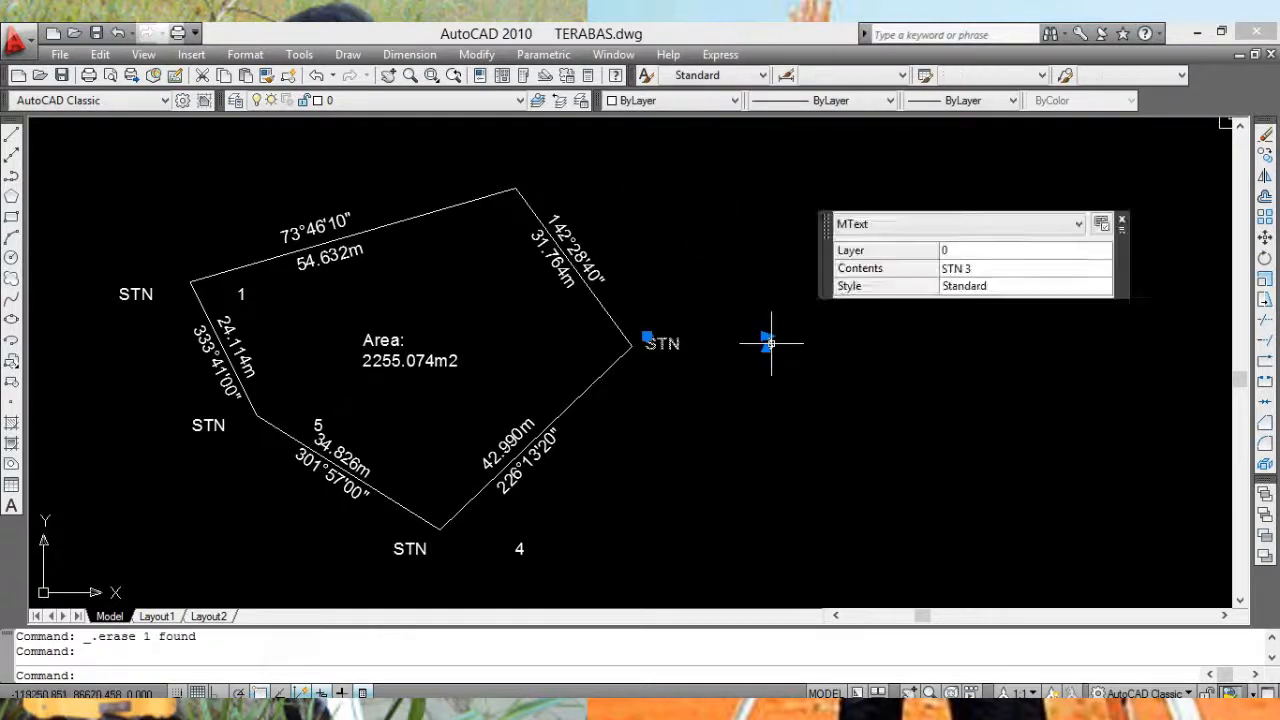
pyautogui.moveTo(524, 516); pyautogui.dragTo(601, 438, button='middle')
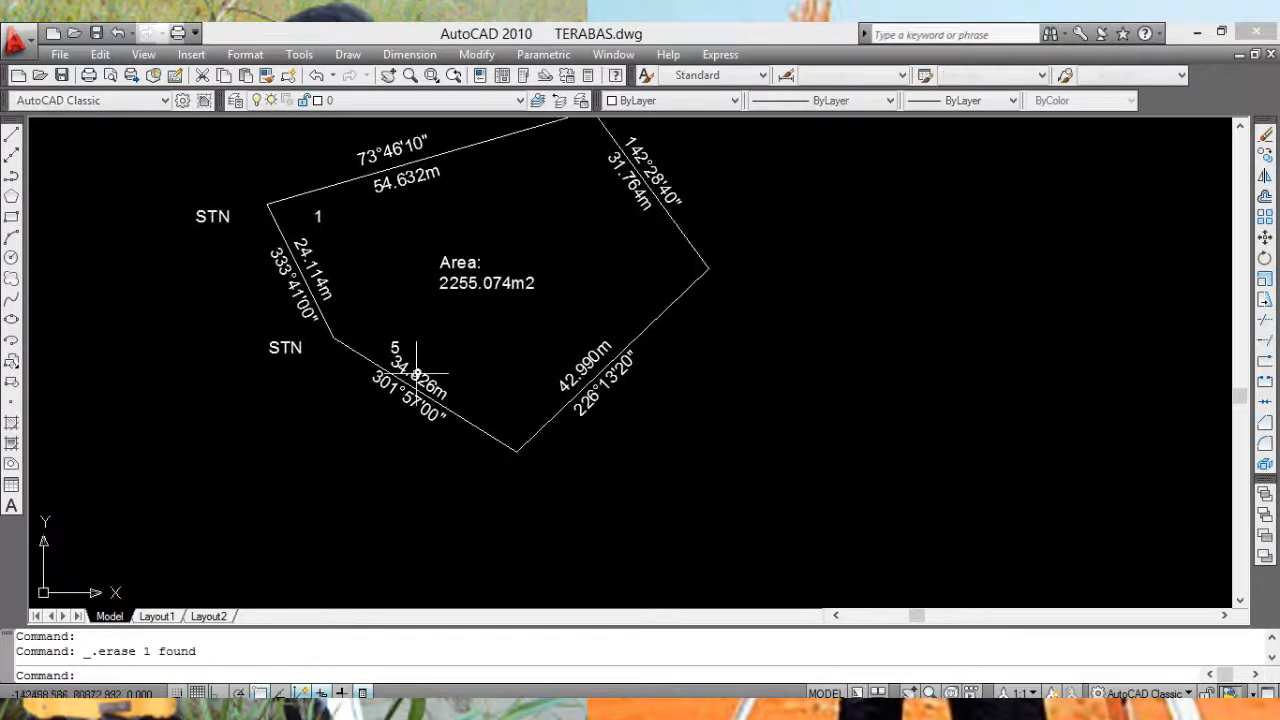
pyautogui.click(217, 216)
pyautogui.press('Delete')
pyautogui.click(288, 351)
pyautogui.press('Delete')
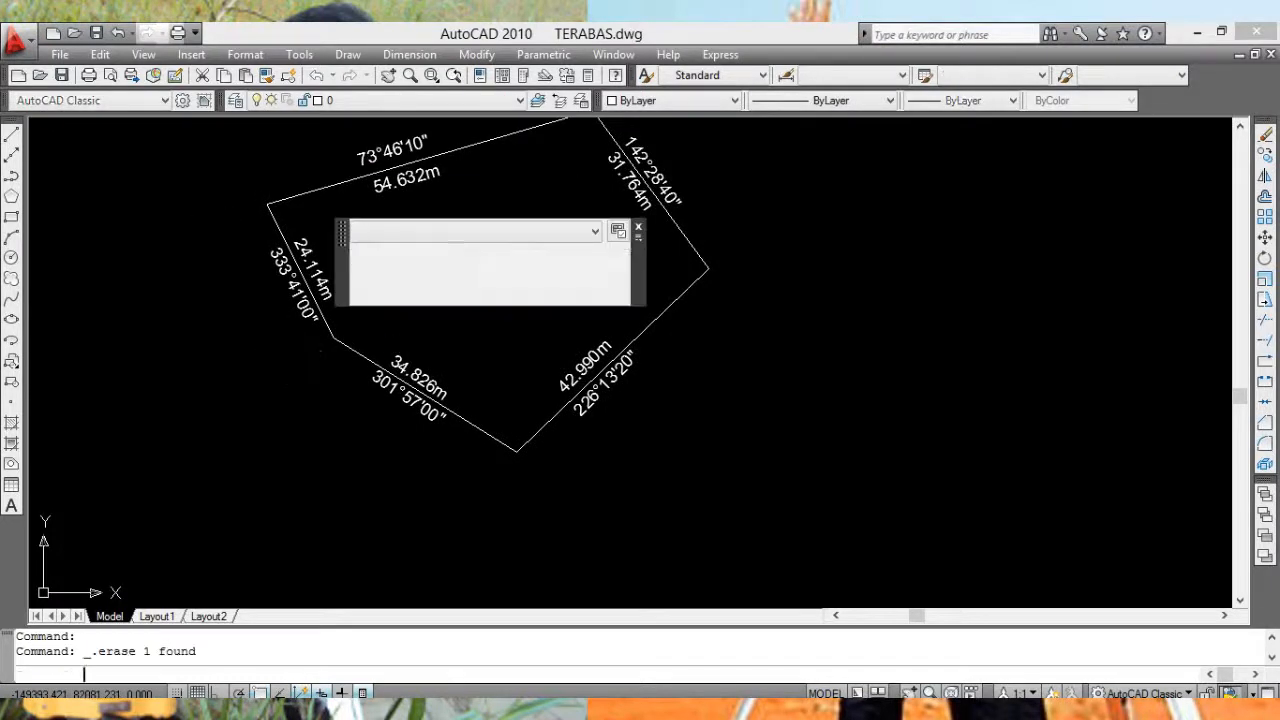
# Step: Move the reduced traverse with its bearing, distance and area texts into the drawing area of the UTHM bordered sheet
pyautogui.scroll(-2, 517, 367)
pyautogui.moveTo(547, 333); pyautogui.dragTo(510, 361, button='middle')
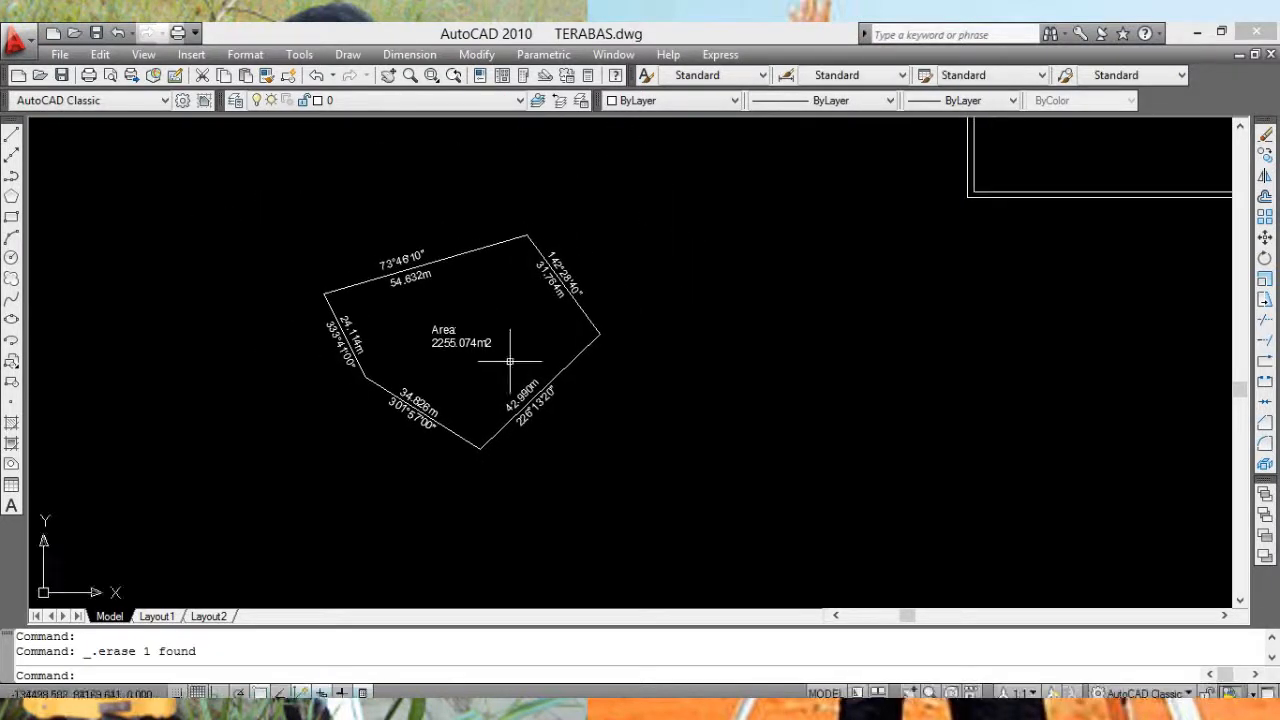
pyautogui.click(1265, 237)
pyautogui.click(271, 187)
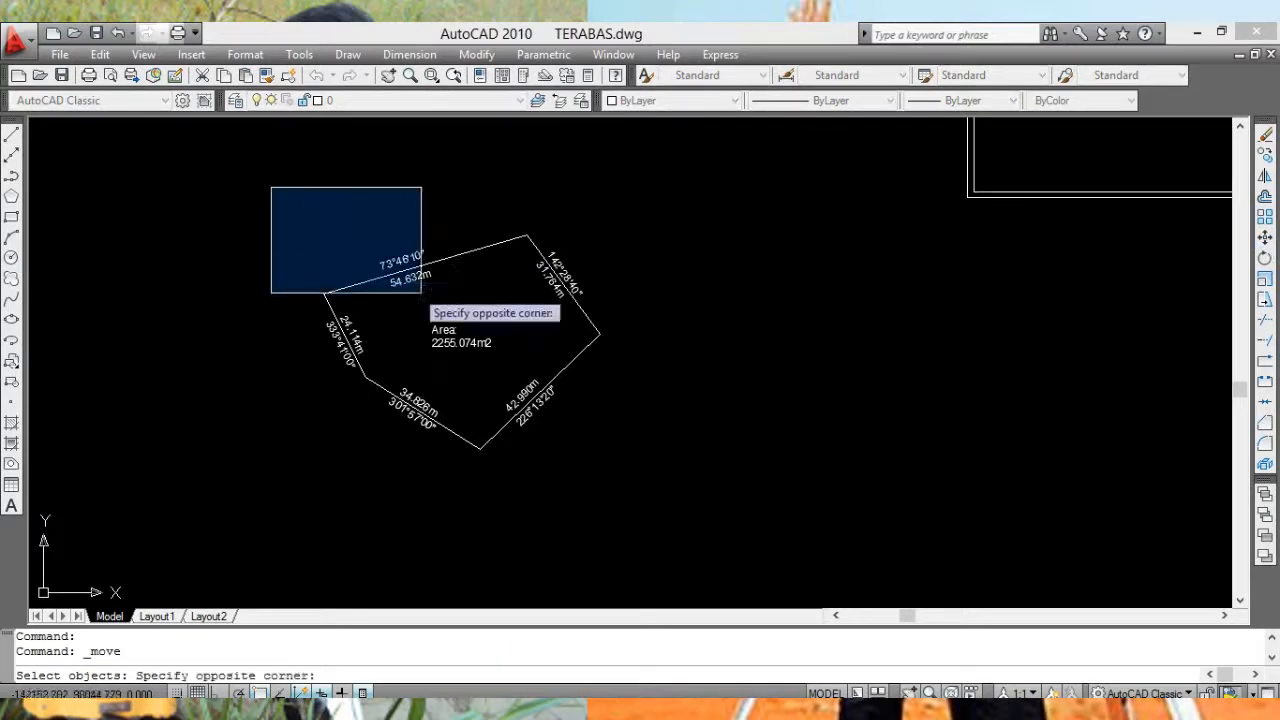
pyautogui.click(655, 500)
pyautogui.press('Return')
pyautogui.click(596, 388)
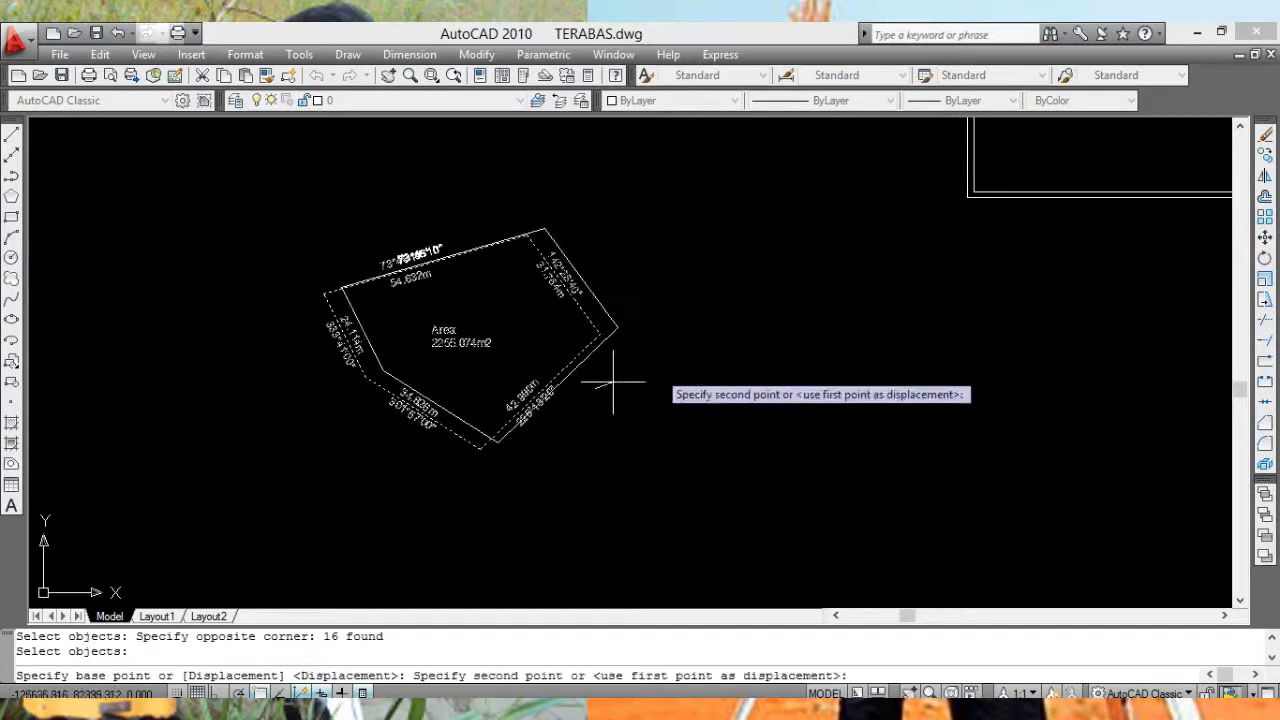
pyautogui.moveTo(807, 320); pyautogui.dragTo(246, 493, button='middle')
pyautogui.moveTo(717, 283); pyautogui.dragTo(587, 370, button='middle')
pyautogui.moveTo(600, 326); pyautogui.dragTo(585, 354, button='middle')
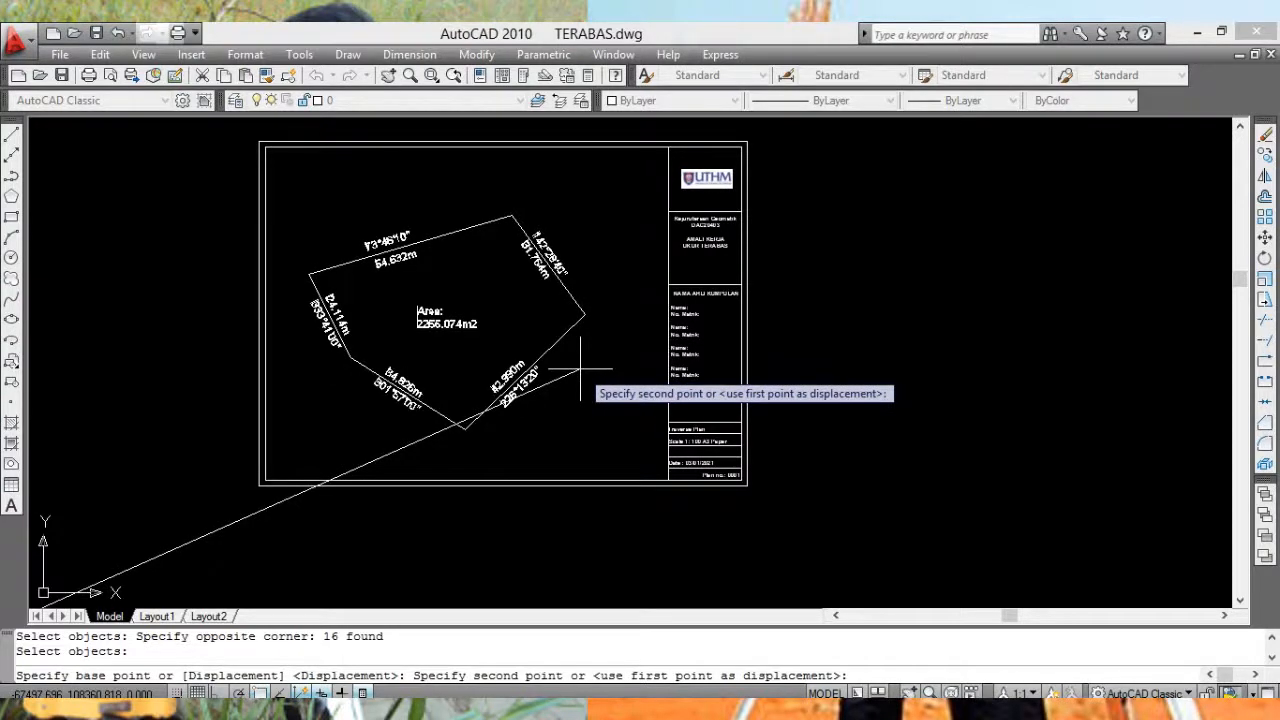
pyautogui.click(580, 370)
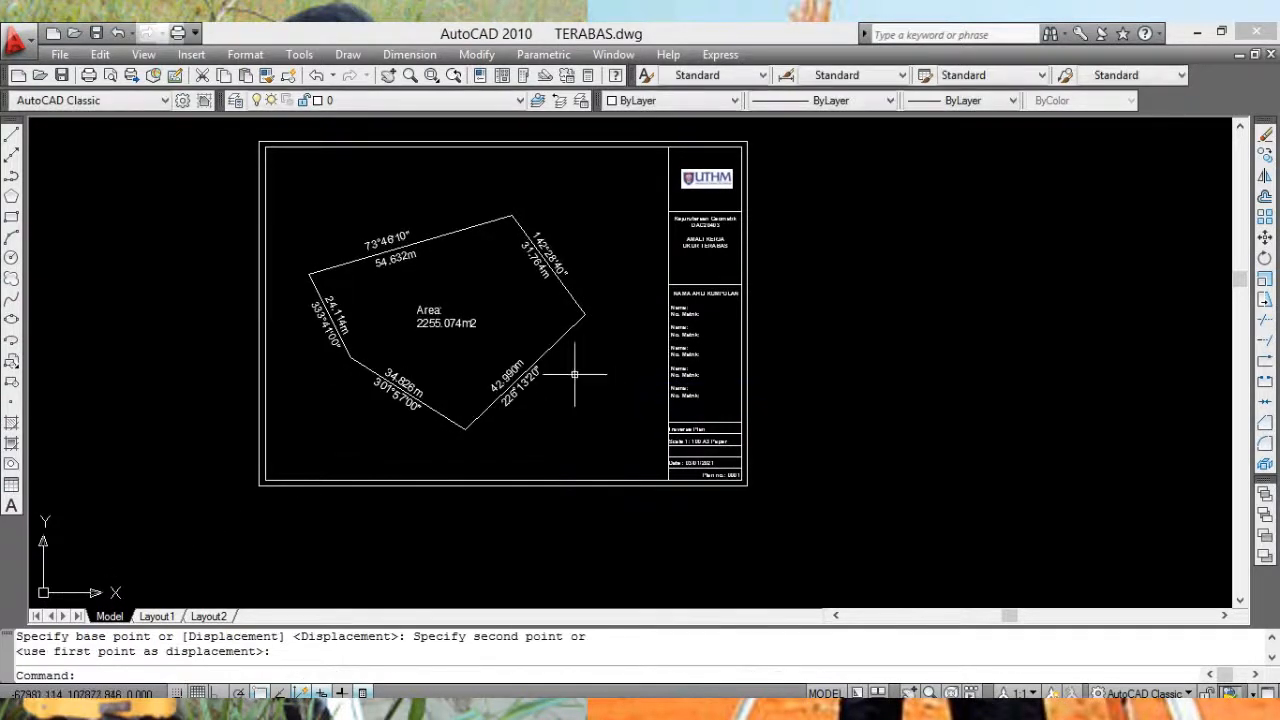
# Step: List the properties of the traverse line labelled 54.632m, highlight its length value, and close the listing
pyautogui.scroll(5, 629, 363)
pyautogui.moveTo(661, 344); pyautogui.dragTo(724, 364, button='middle')
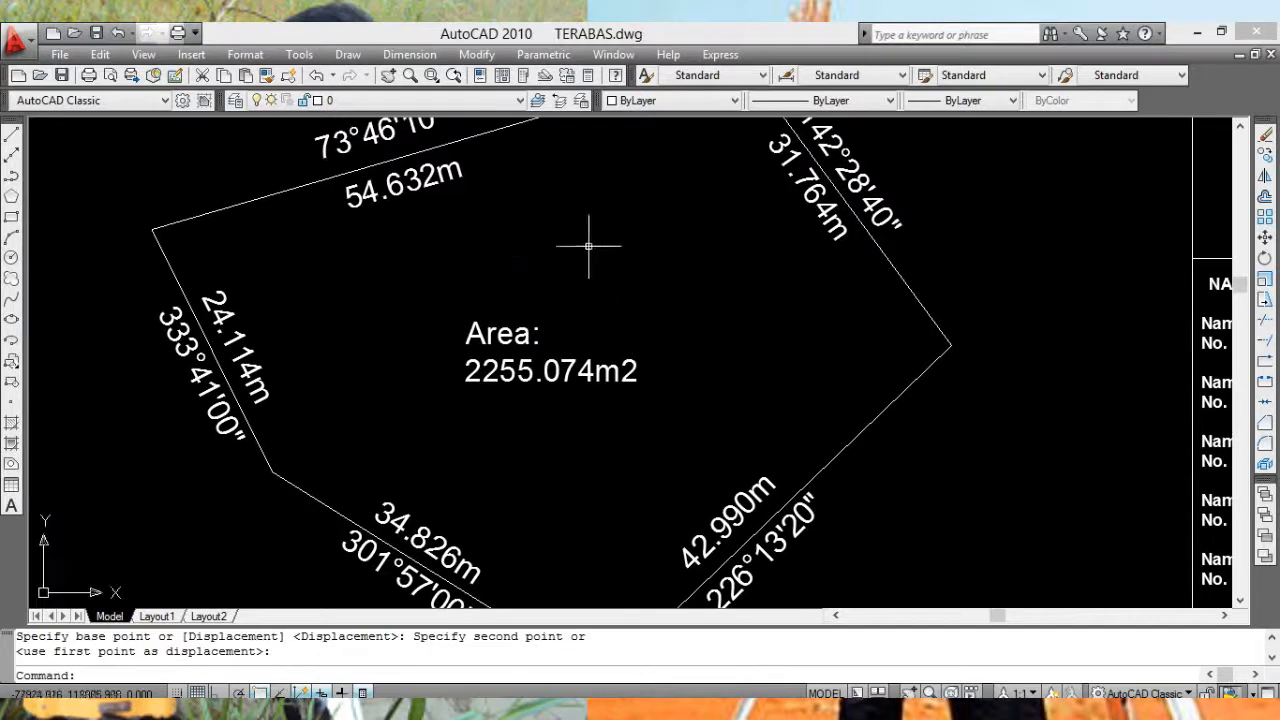
pyautogui.moveTo(589, 248); pyautogui.dragTo(672, 344, button='middle')
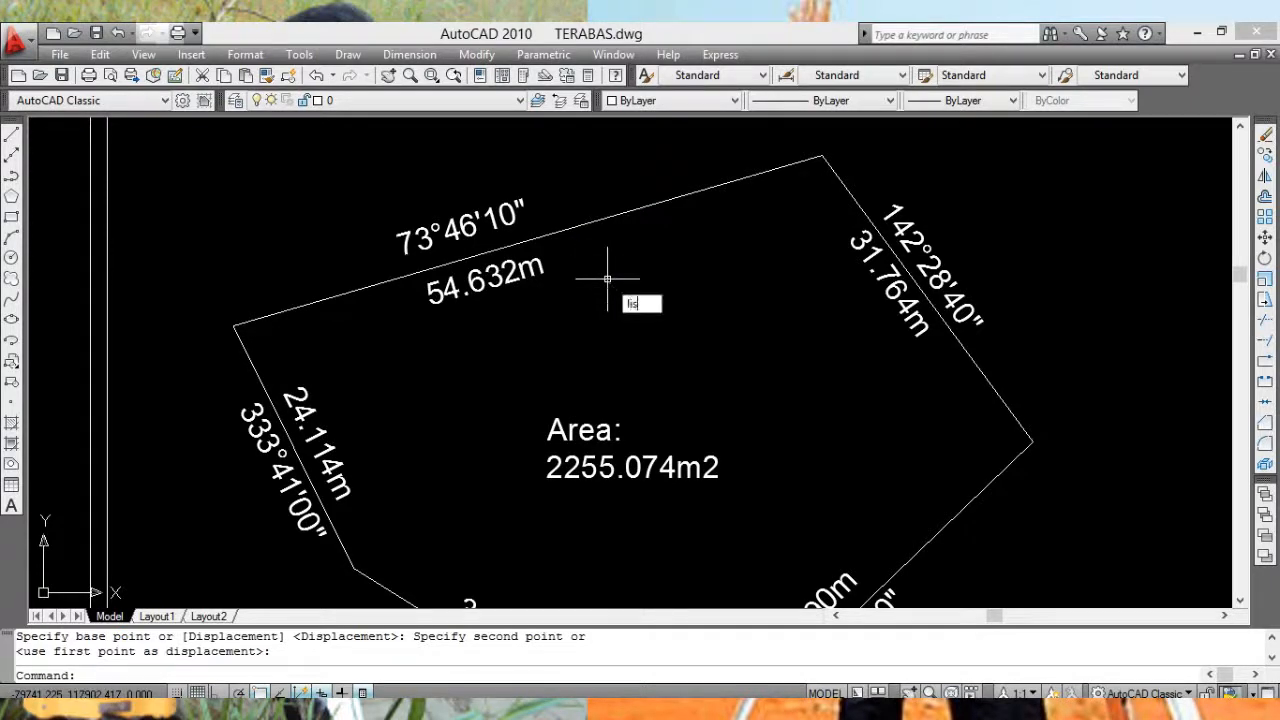
pyautogui.press('Return')
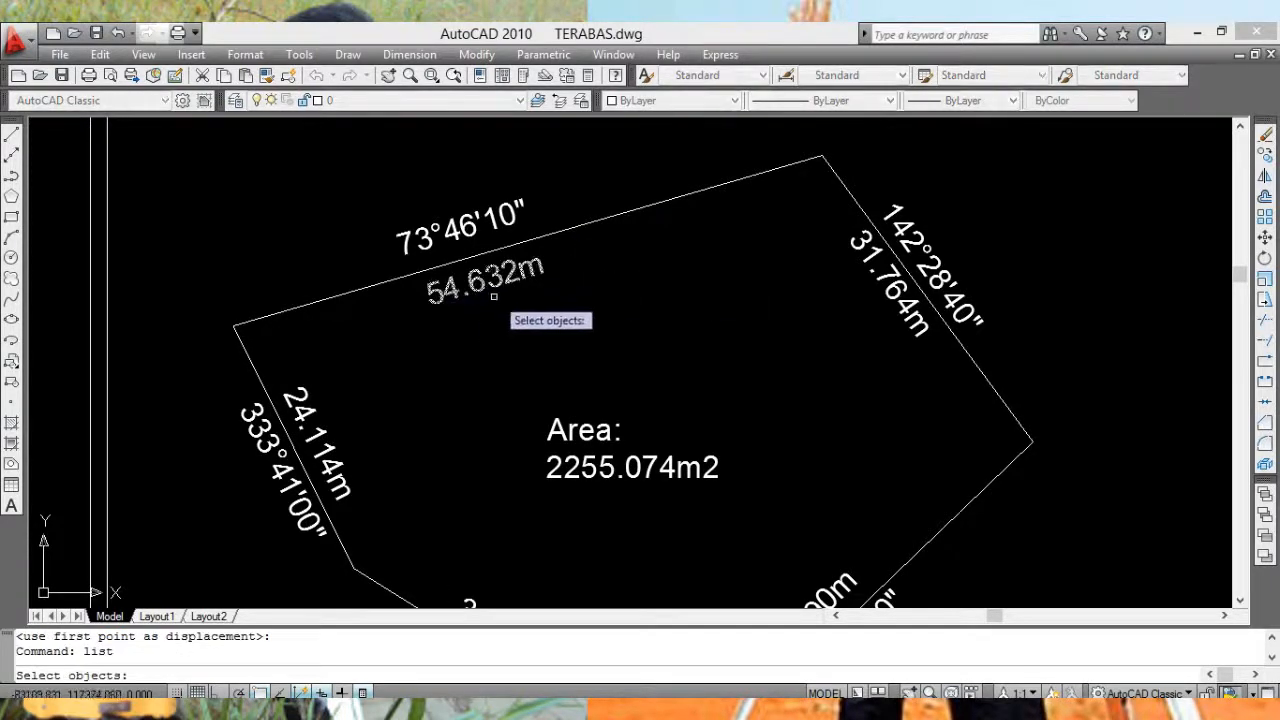
pyautogui.click(555, 236)
pyautogui.press('Return')
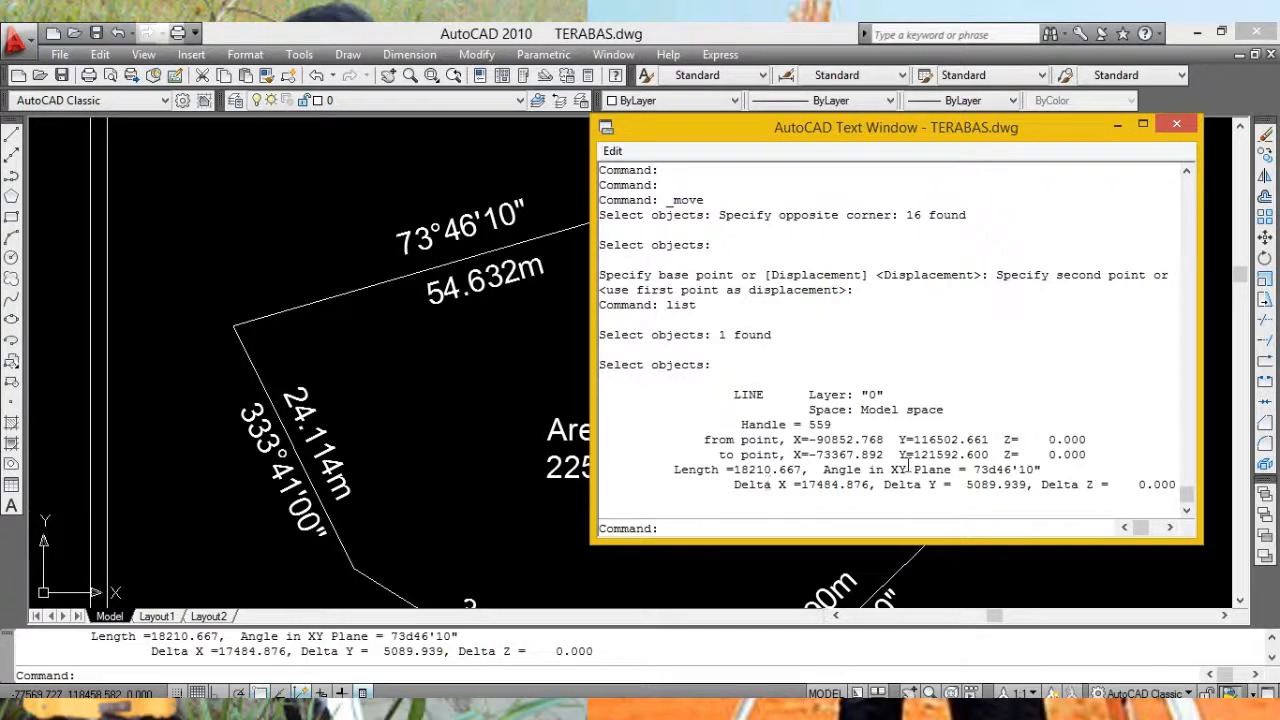
pyautogui.moveTo(805, 470); pyautogui.dragTo(741, 470)
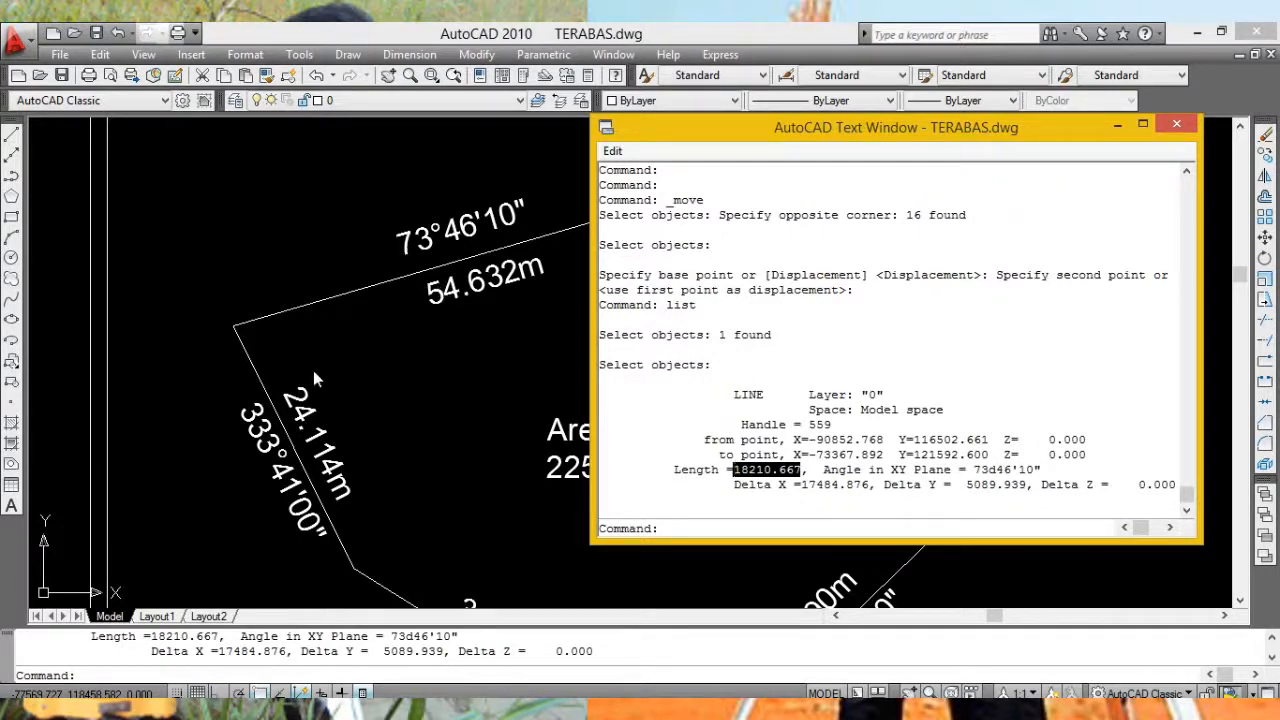
pyautogui.click(1178, 127)
# Step: Start copying the "Scale 1: 100 A3 Paper" text in the sheet's title block
pyautogui.scroll(-5, 986, 330)
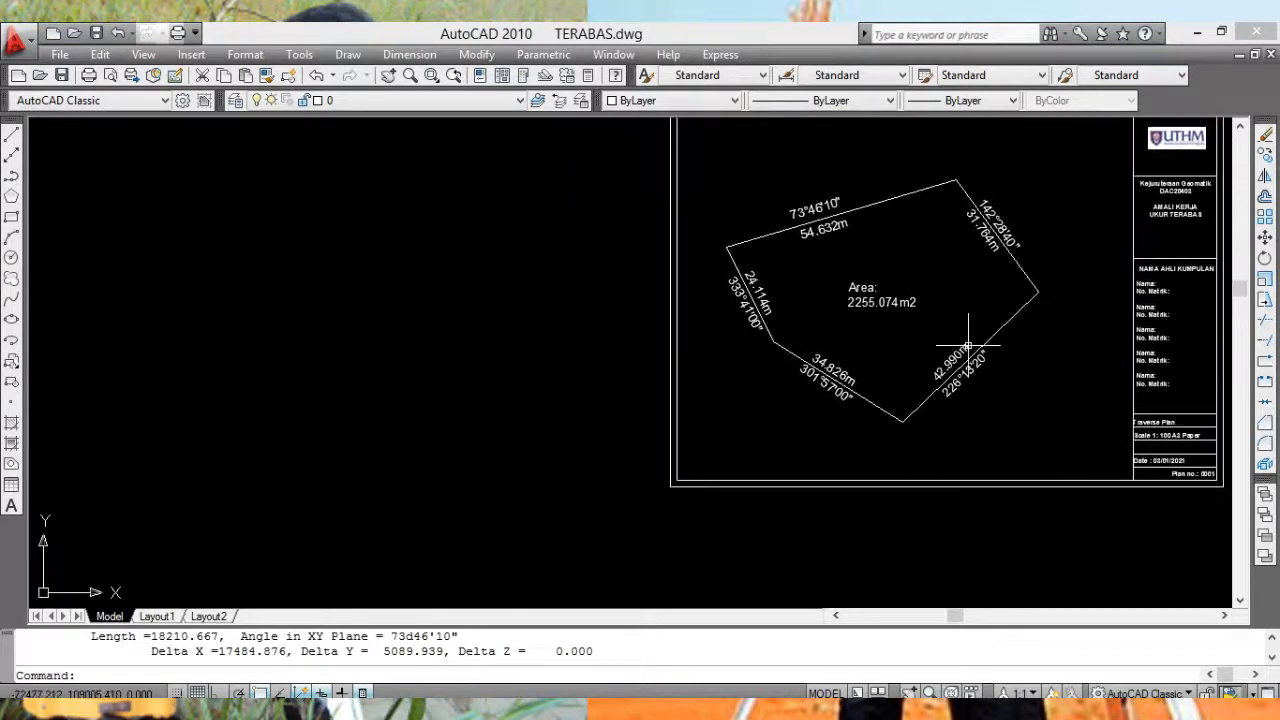
pyautogui.scroll(2, 997, 406)
pyautogui.moveTo(982, 422); pyautogui.dragTo(784, 408, button='middle')
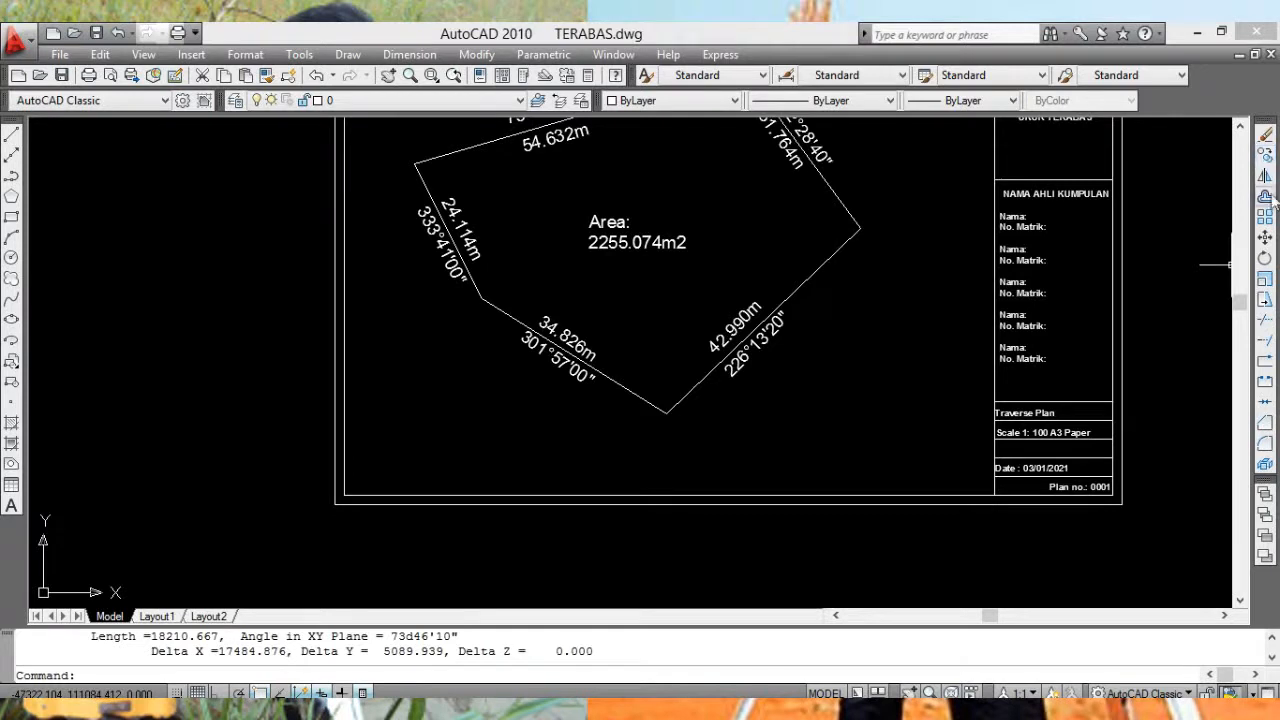
pyautogui.click(1265, 155)
pyautogui.click(1020, 434)
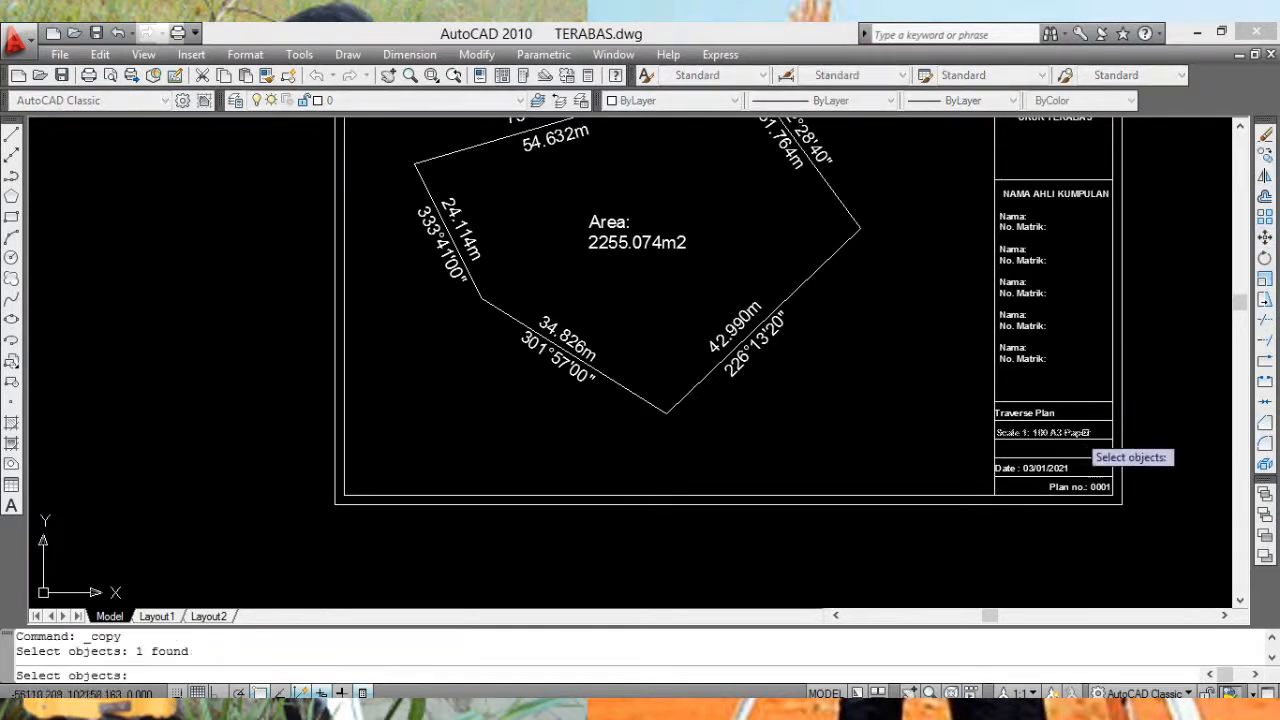
# Step: Copy the "Scale 1: 100 A3 Paper" text from the title block to just below the traverse's lowest corner
pyautogui.press('Return')
pyautogui.click(1112, 440)
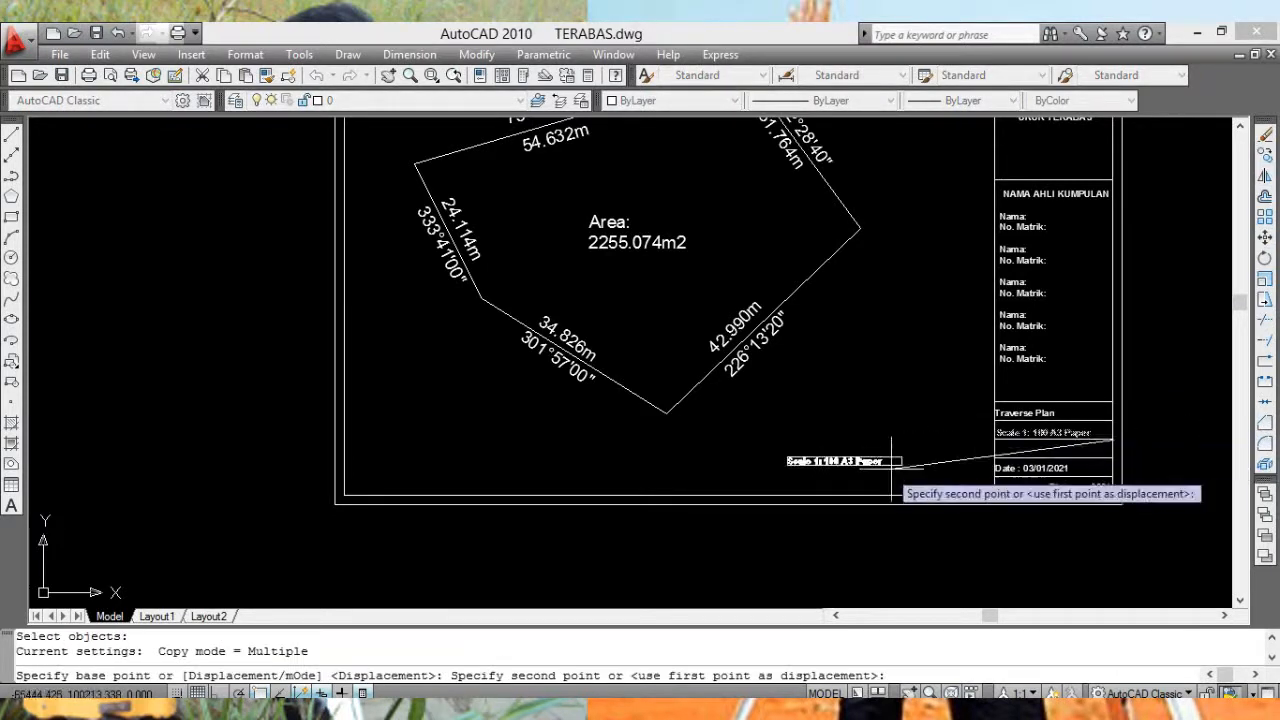
pyautogui.click(727, 437)
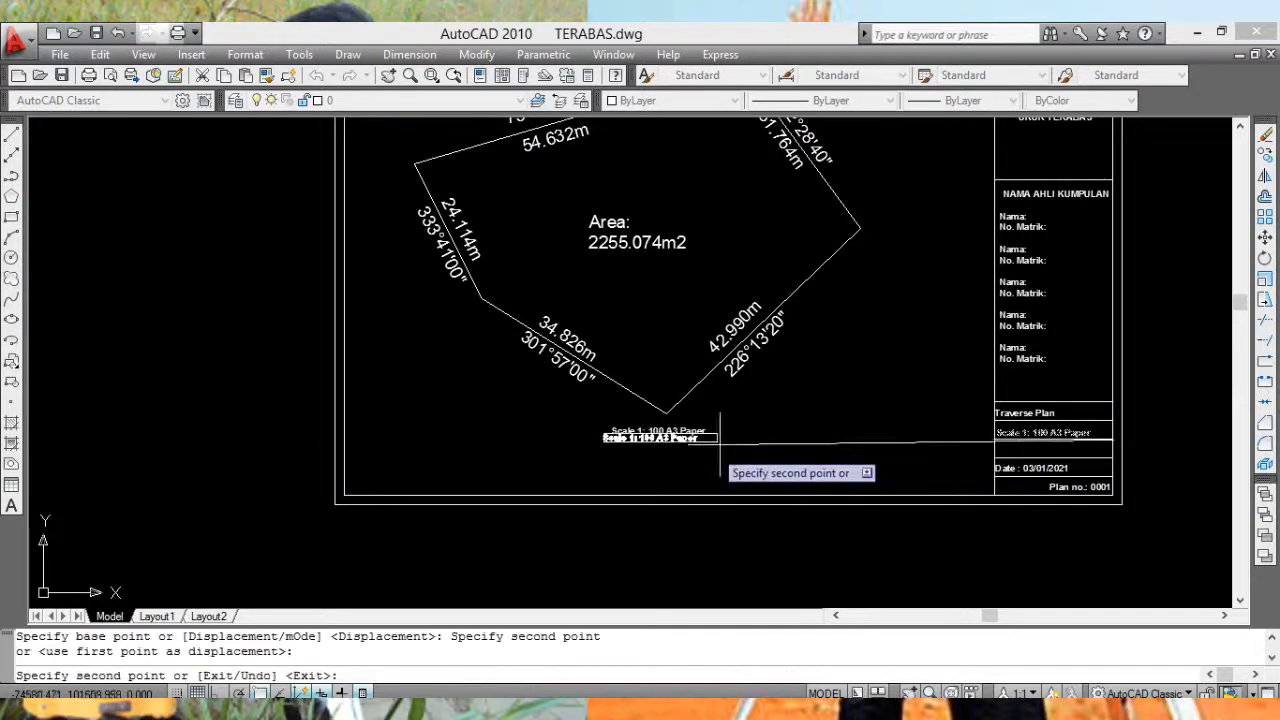
pyautogui.press('Escape')
# Step: Change the copied scale text below the traverse to "Traverse Plan 1:300"
pyautogui.scroll(3, 690, 505)
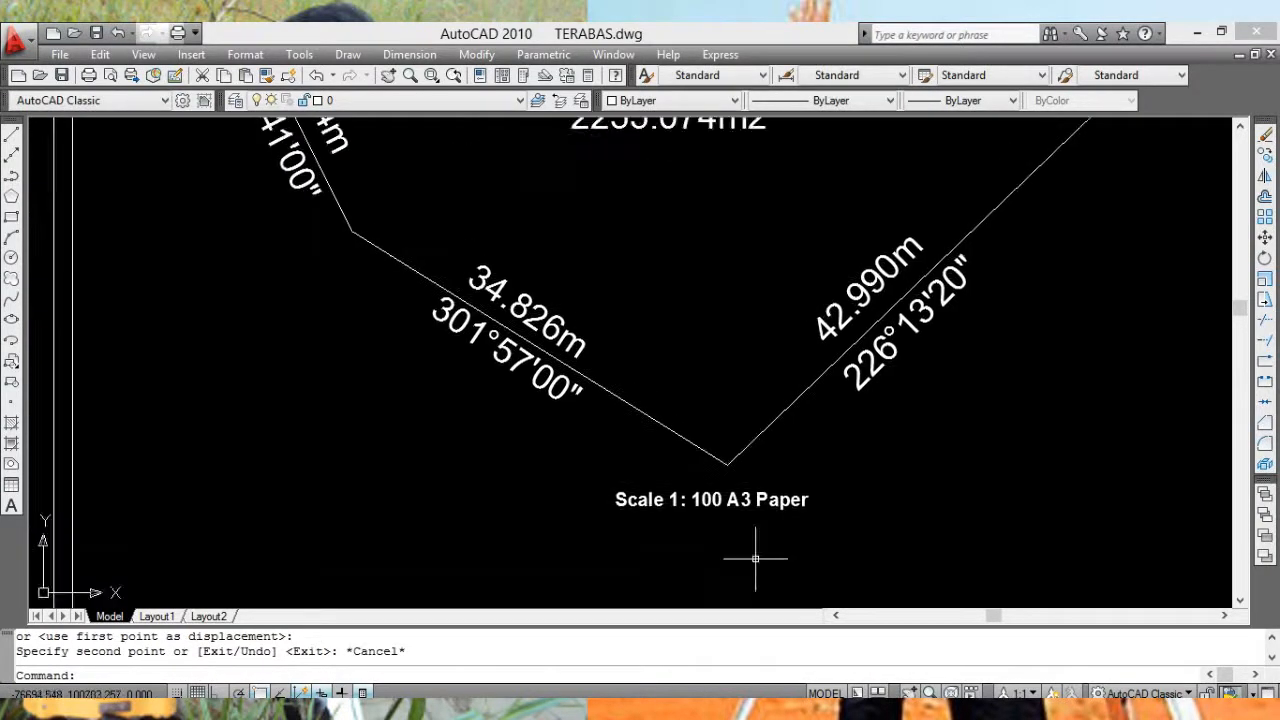
pyautogui.write('ed')
pyautogui.press('Return')
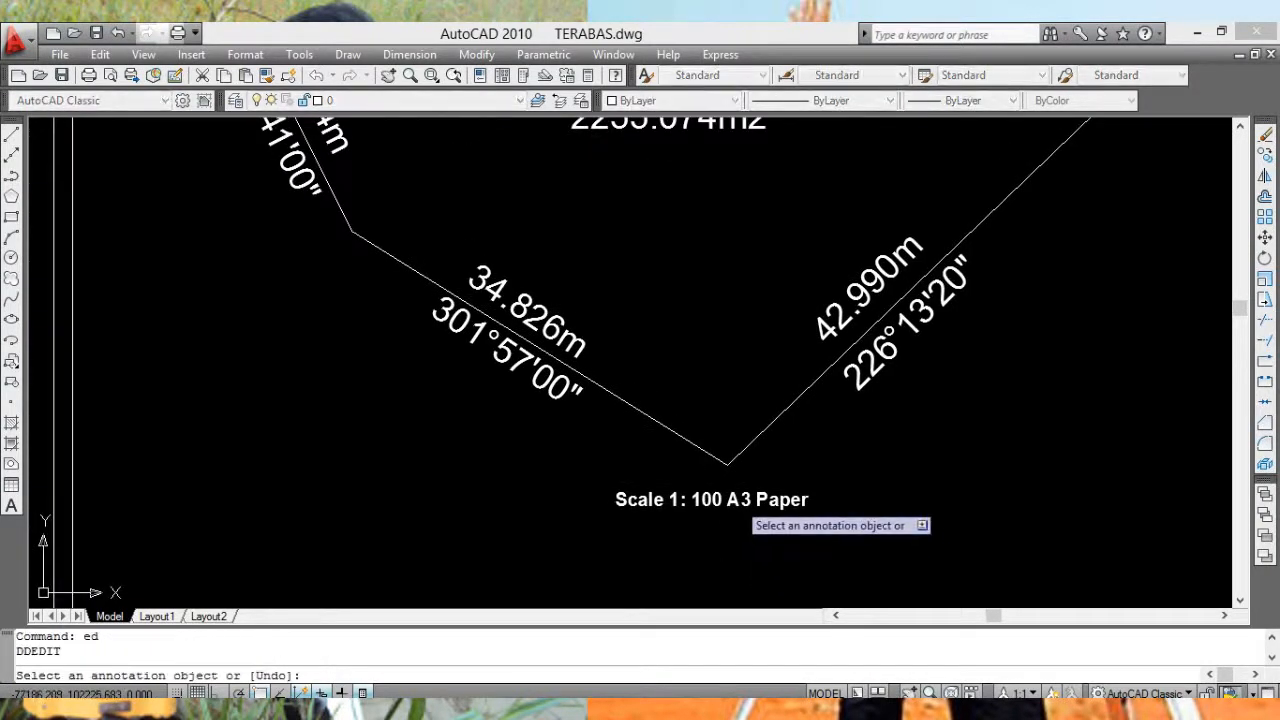
pyautogui.click(778, 500)
pyautogui.moveTo(818, 498); pyautogui.dragTo(670, 500)
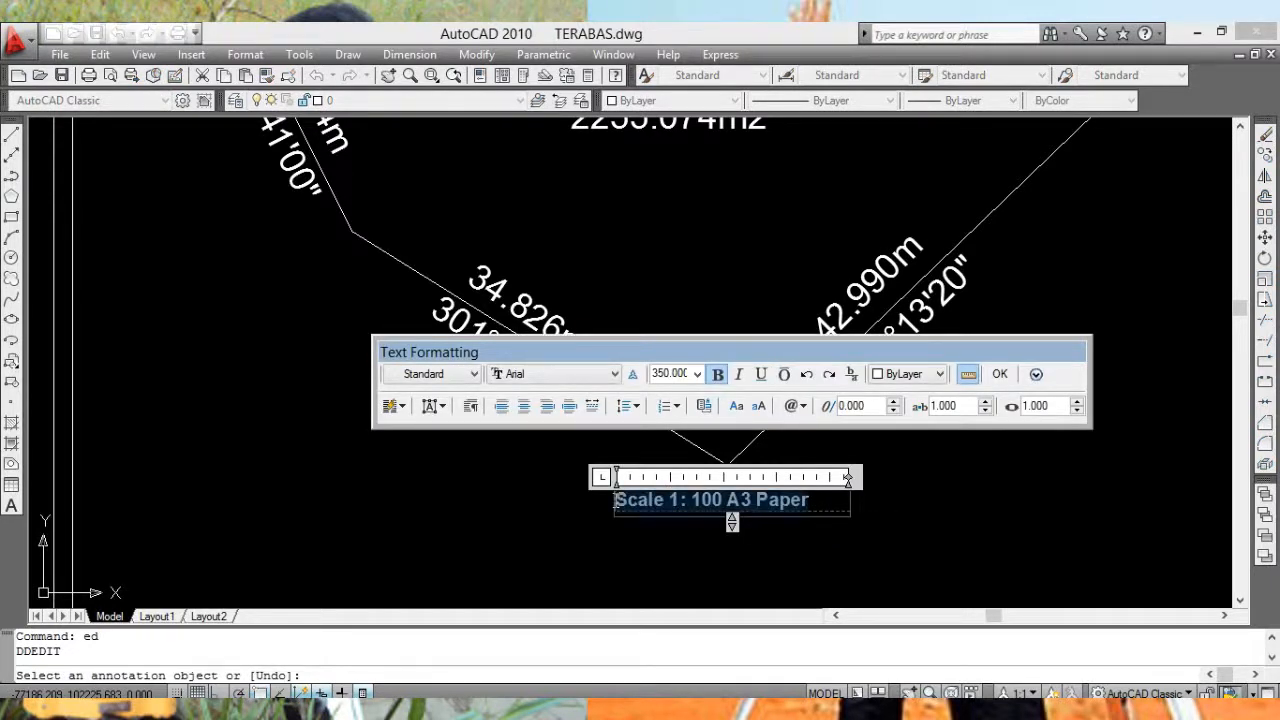
pyautogui.write('trave')
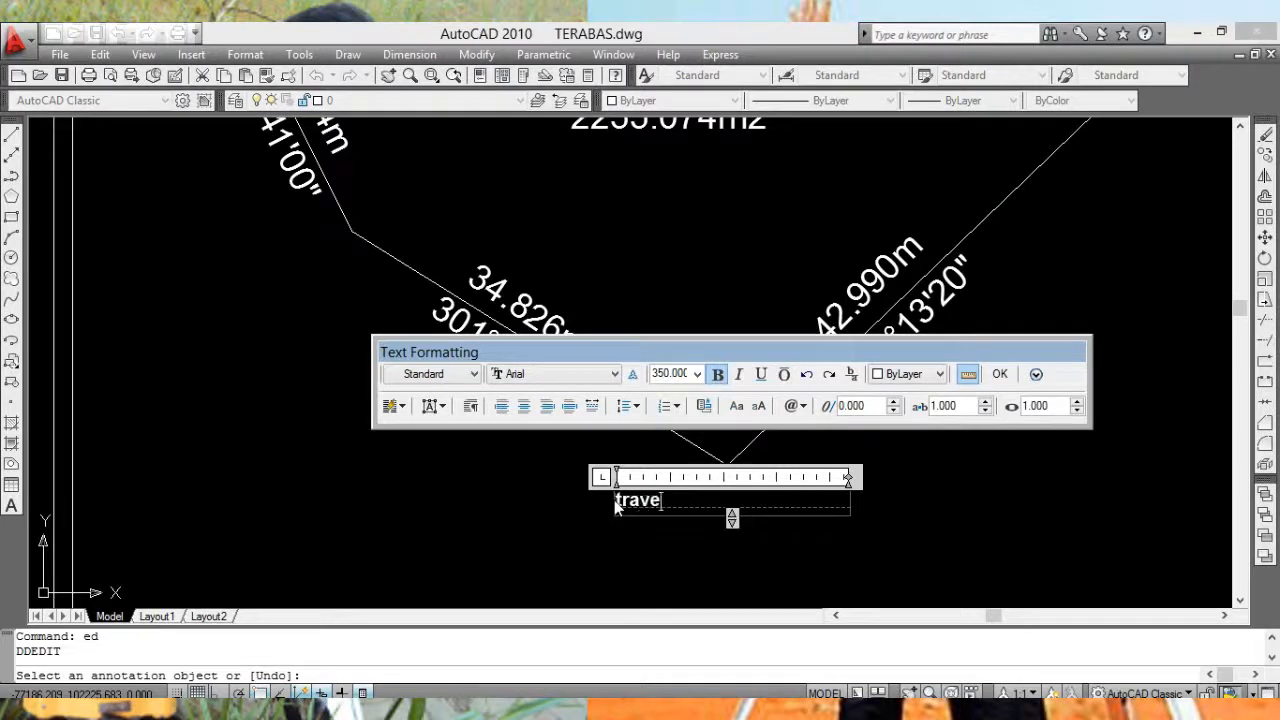
pyautogui.write('rse plan')
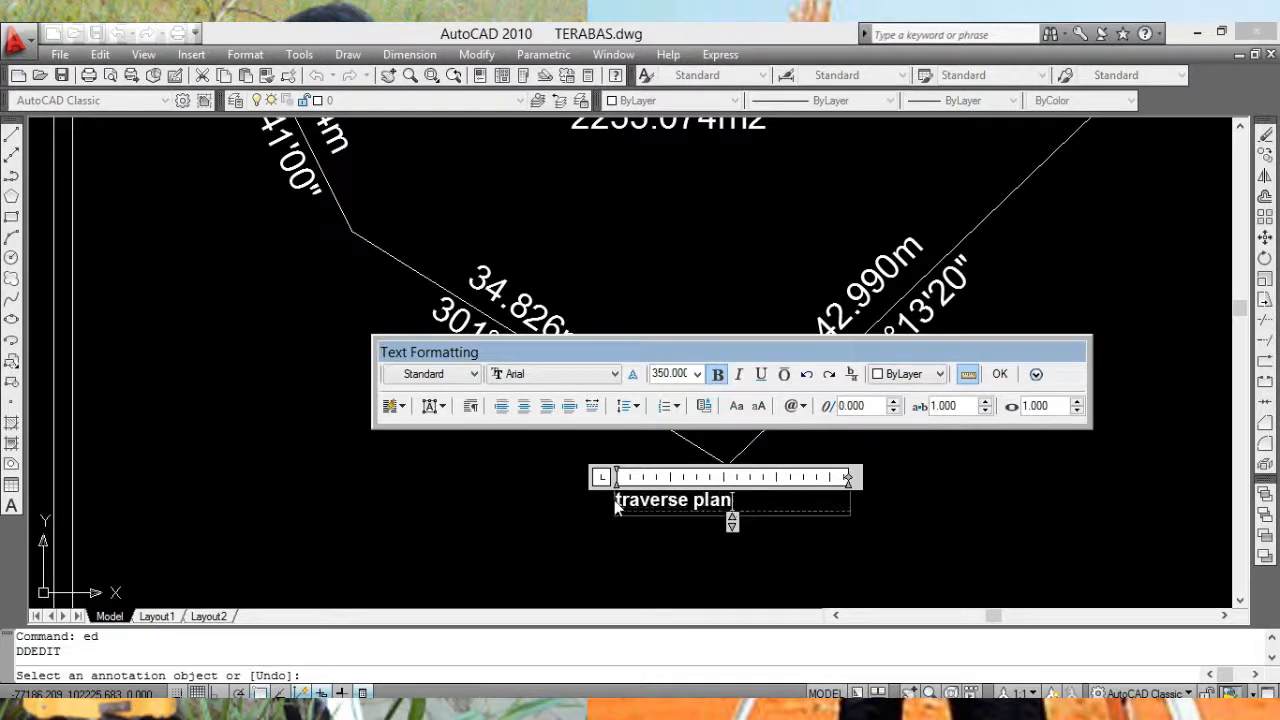
pyautogui.write(' 1:300')
pyautogui.press('BackSpace')
pyautogui.write('T')
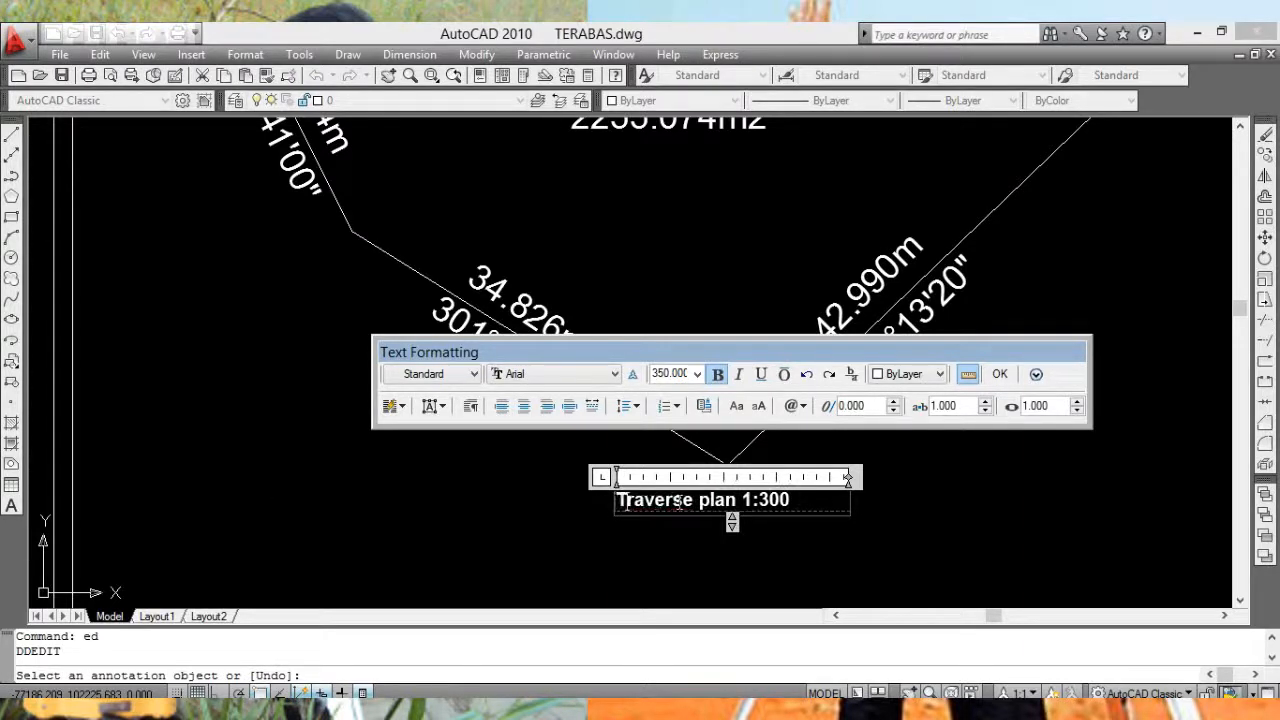
pyautogui.press('BackSpace')
pyautogui.write('P')
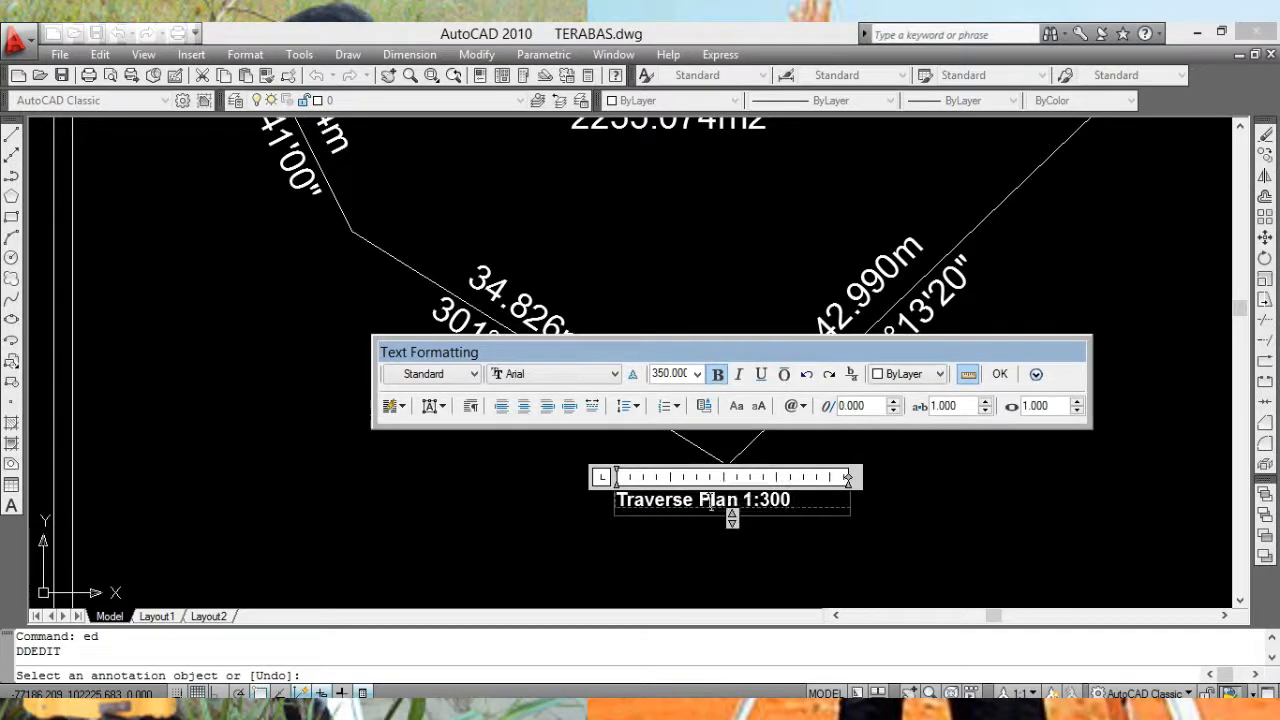
pyautogui.click(1000, 374)
# Step: Examine the traverse plan around its corners, bearings and distances within the sheet border
pyautogui.scroll(-3, 963, 406)
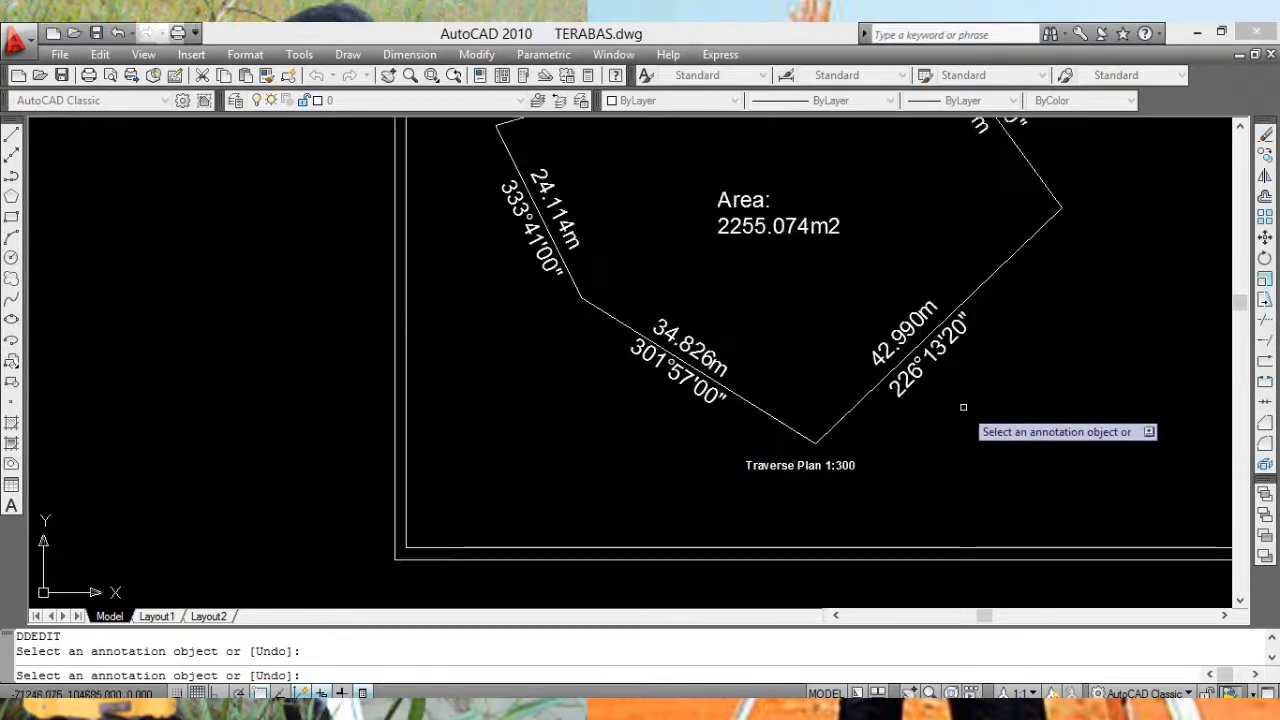
pyautogui.moveTo(963, 406); pyautogui.dragTo(806, 420, button='middle')
pyautogui.moveTo(837, 371)
pyautogui.mouseDown(button='middle')
pyautogui.moveTo(811, 466)
pyautogui.moveTo(780, 331)
pyautogui.moveTo(608, 400)
pyautogui.moveTo(600, 506)
pyautogui.moveTo(651, 457)
pyautogui.mouseUp(button='middle')
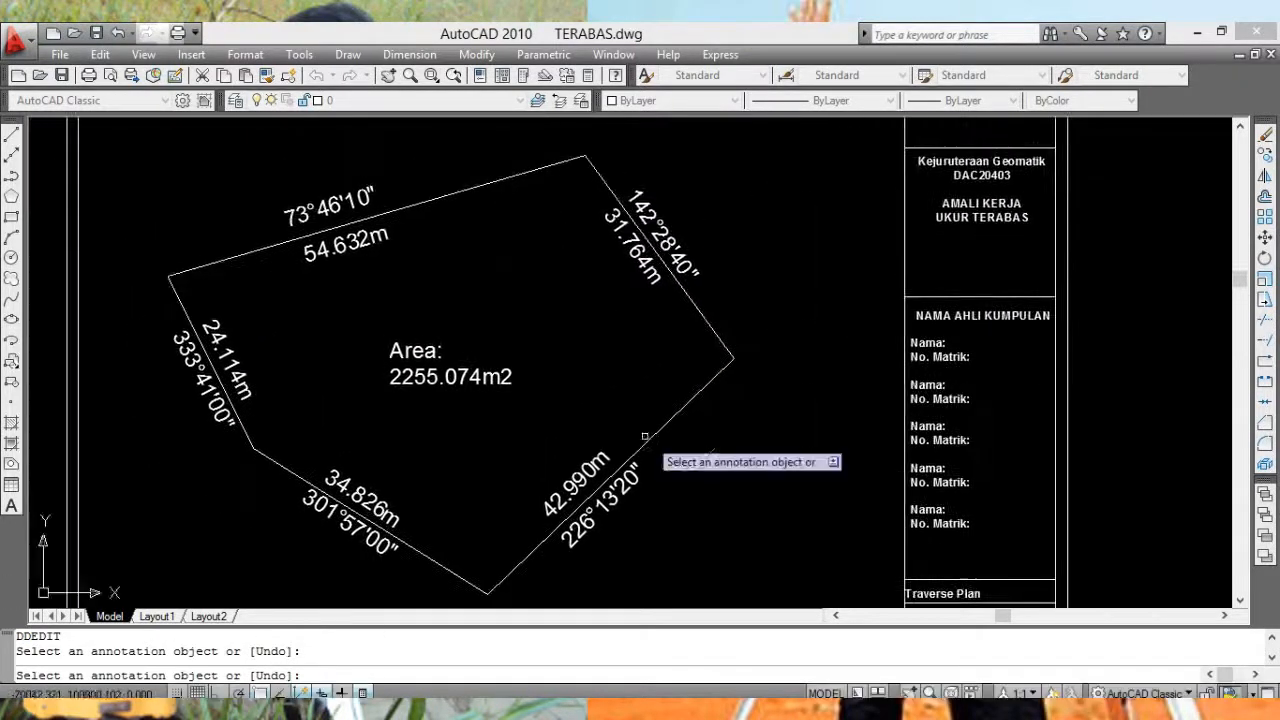
pyautogui.moveTo(520, 410)
pyautogui.mouseDown(button='middle')
pyautogui.moveTo(620, 298)
pyautogui.moveTo(663, 371)
pyautogui.mouseUp(button='middle')
pyautogui.moveTo(512, 281)
pyautogui.mouseDown(button='middle')
pyautogui.moveTo(563, 289)
pyautogui.moveTo(666, 349)
pyautogui.mouseUp(button='middle')
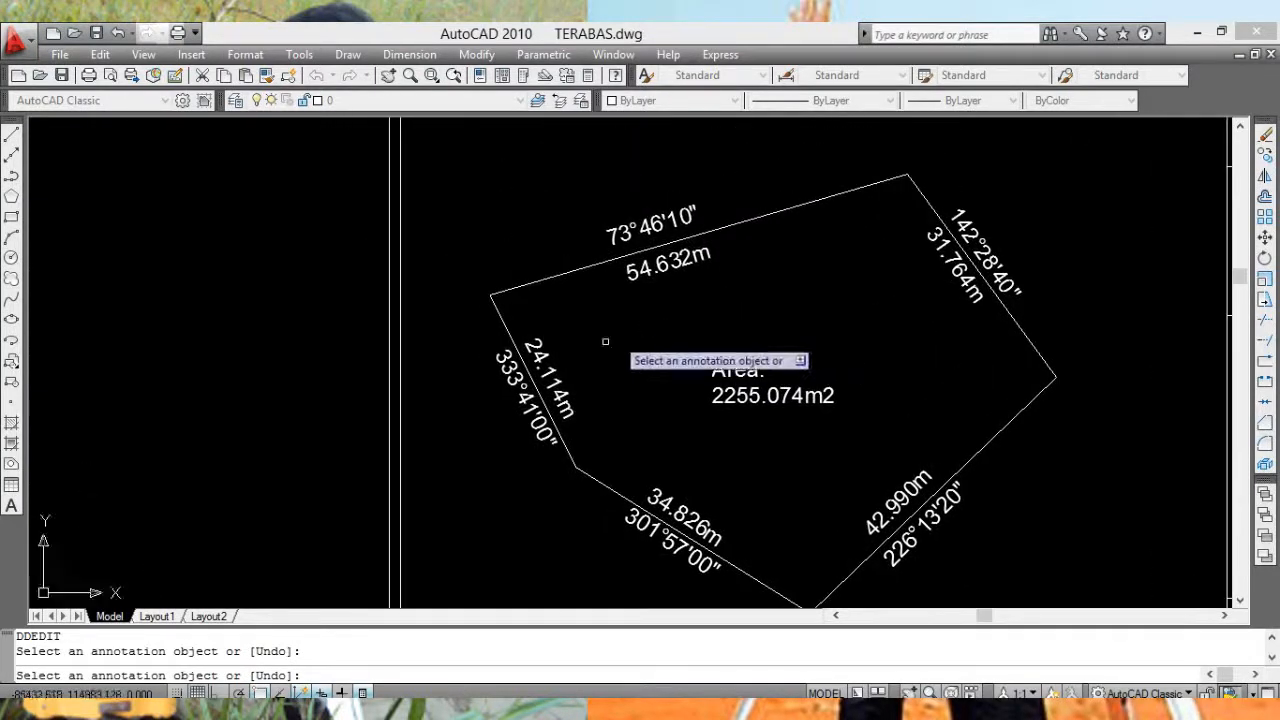
pyautogui.scroll(2, 504, 304)
pyautogui.scroll(2, 500, 296)
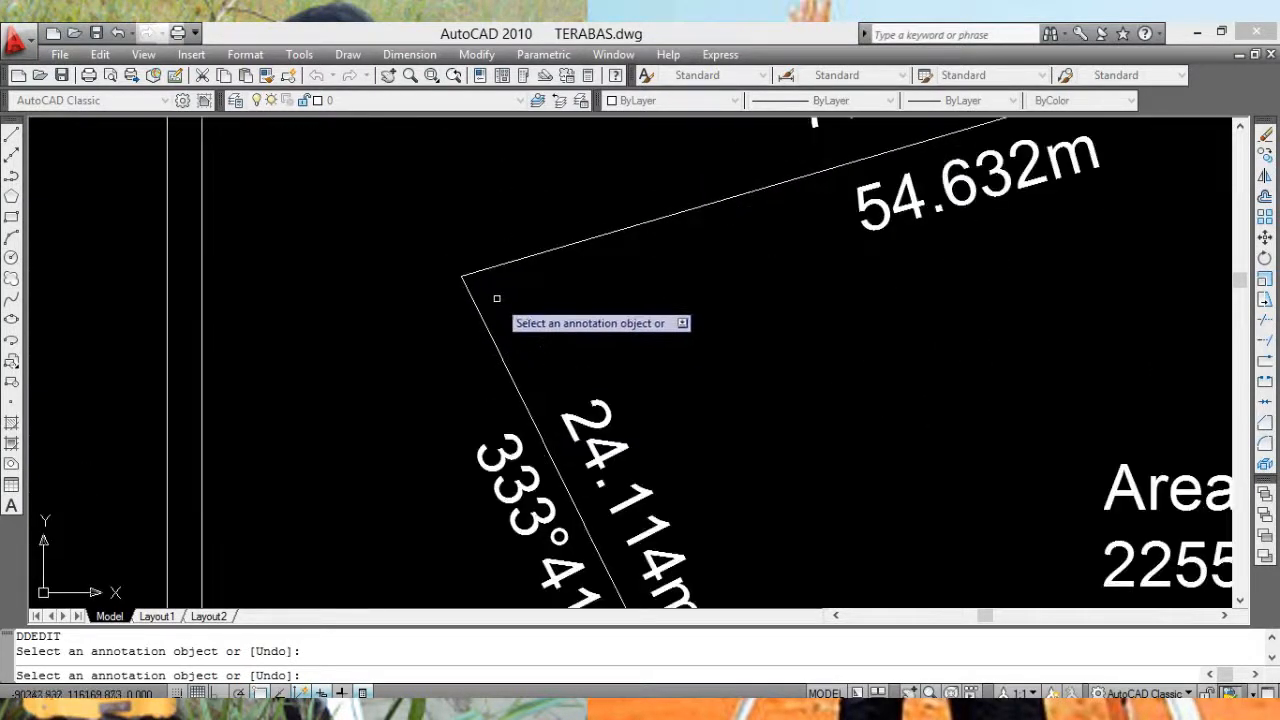
pyautogui.scroll(-4, 503, 286)
pyautogui.moveTo(503, 286); pyautogui.dragTo(614, 330, button='middle')
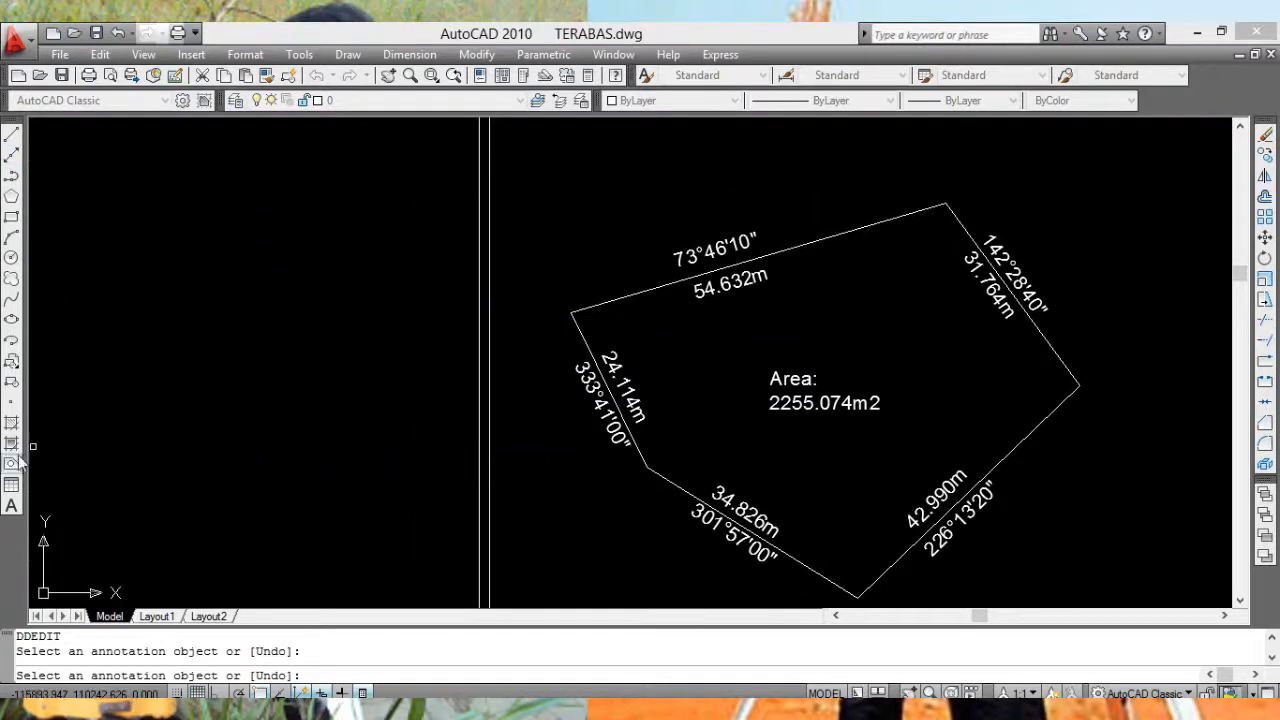
# Step: Copy the "Traverse Plan 1:300" text to just above the traverse's upper-left corner with object snap off
pyautogui.moveTo(626, 498); pyautogui.dragTo(616, 340, button='middle')
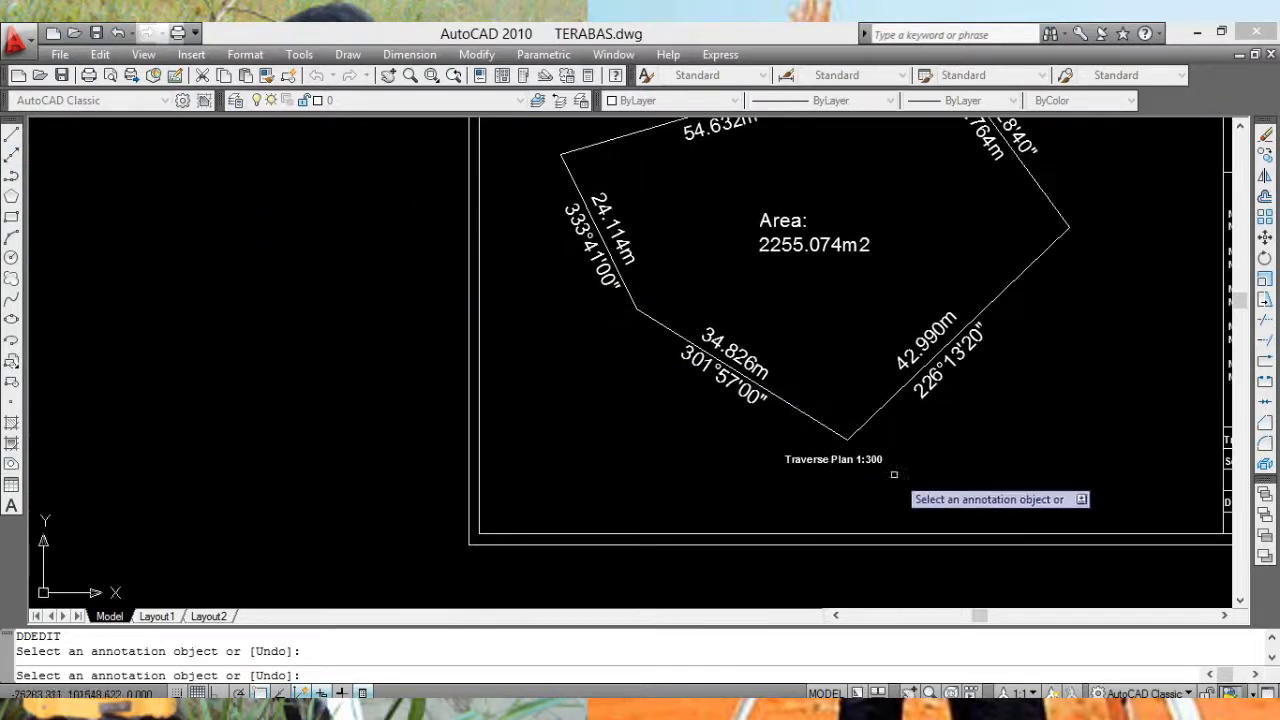
pyautogui.click(1264, 155)
pyautogui.click(872, 459)
pyautogui.press('Return')
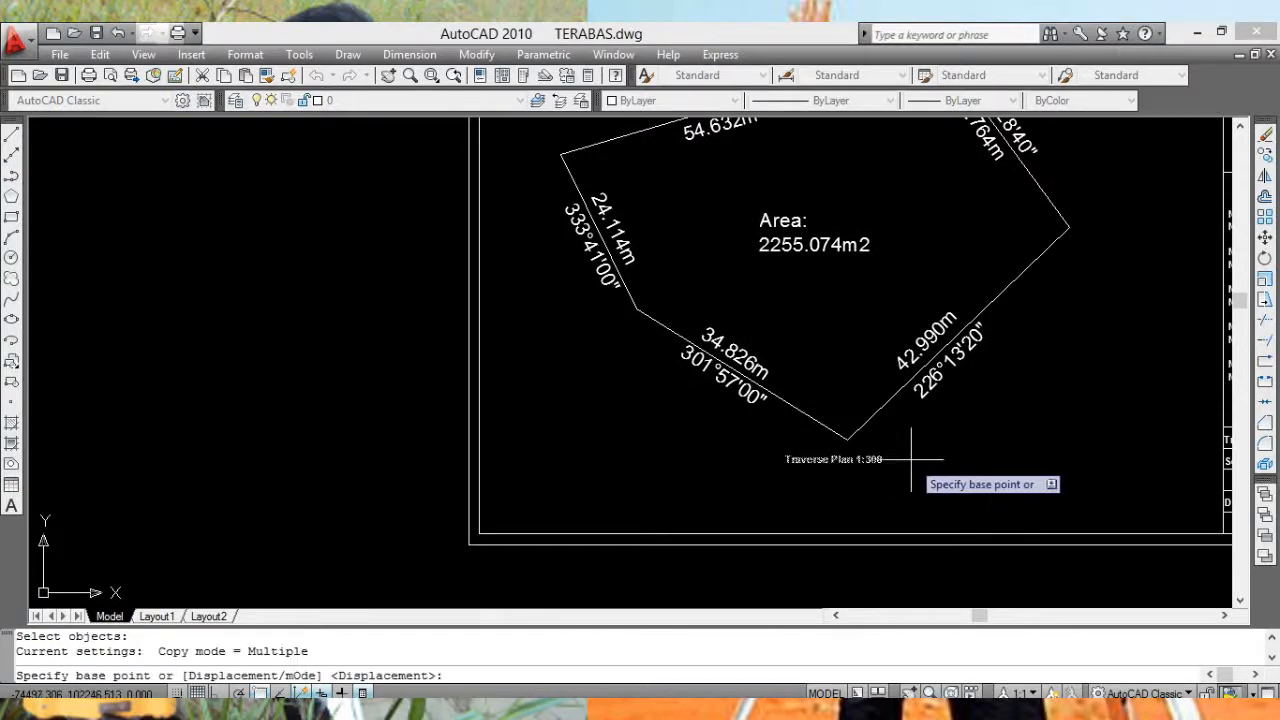
pyautogui.click(911, 459)
pyautogui.moveTo(600, 125); pyautogui.dragTo(749, 257, button='middle')
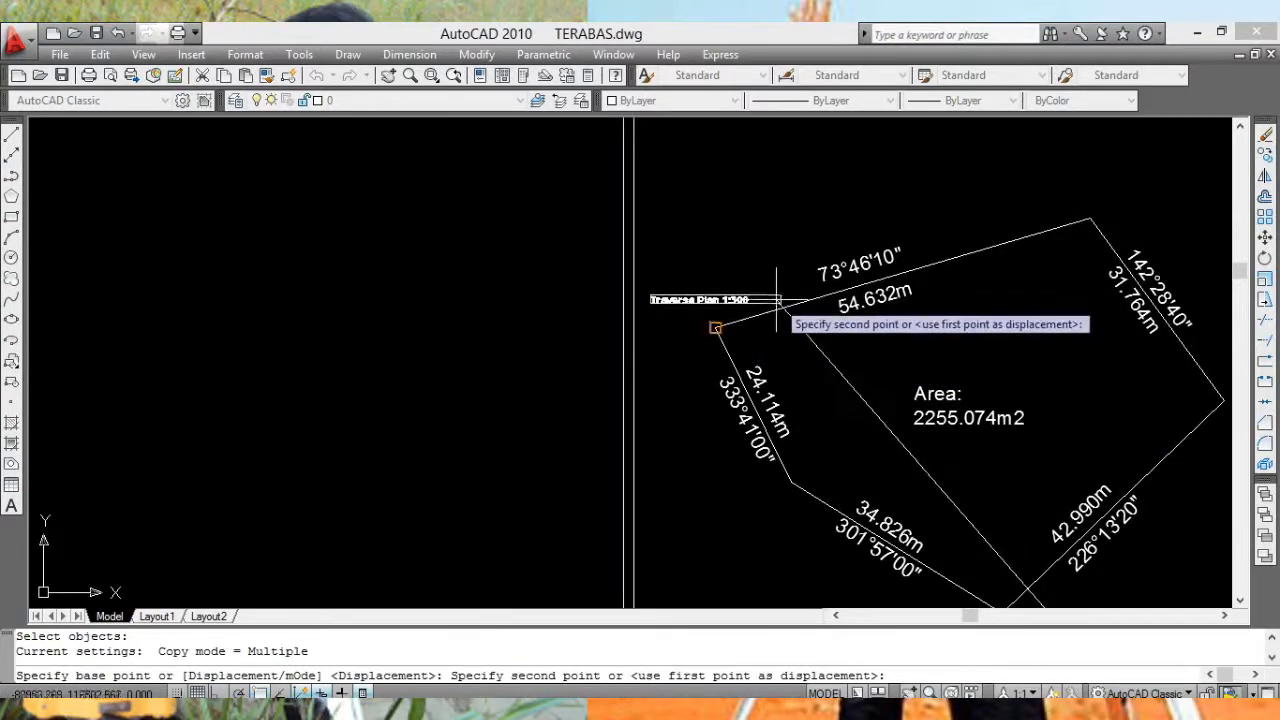
pyautogui.press('F3')
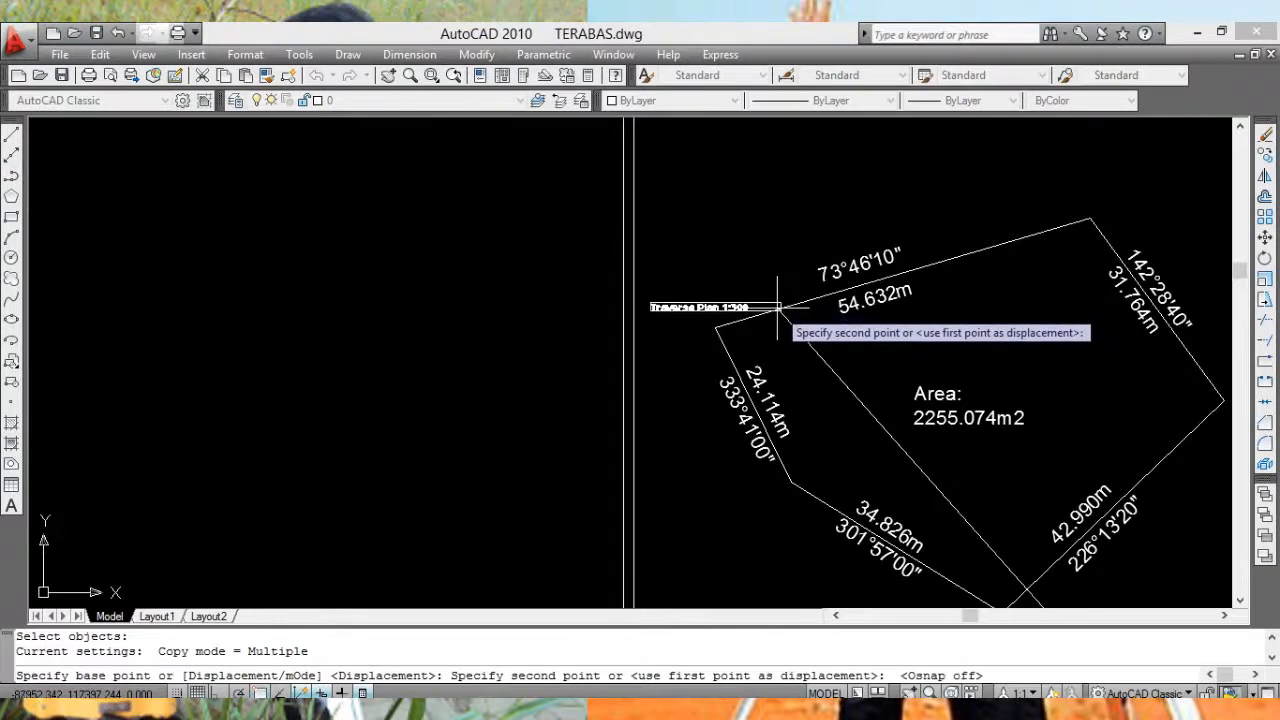
pyautogui.click(771, 296)
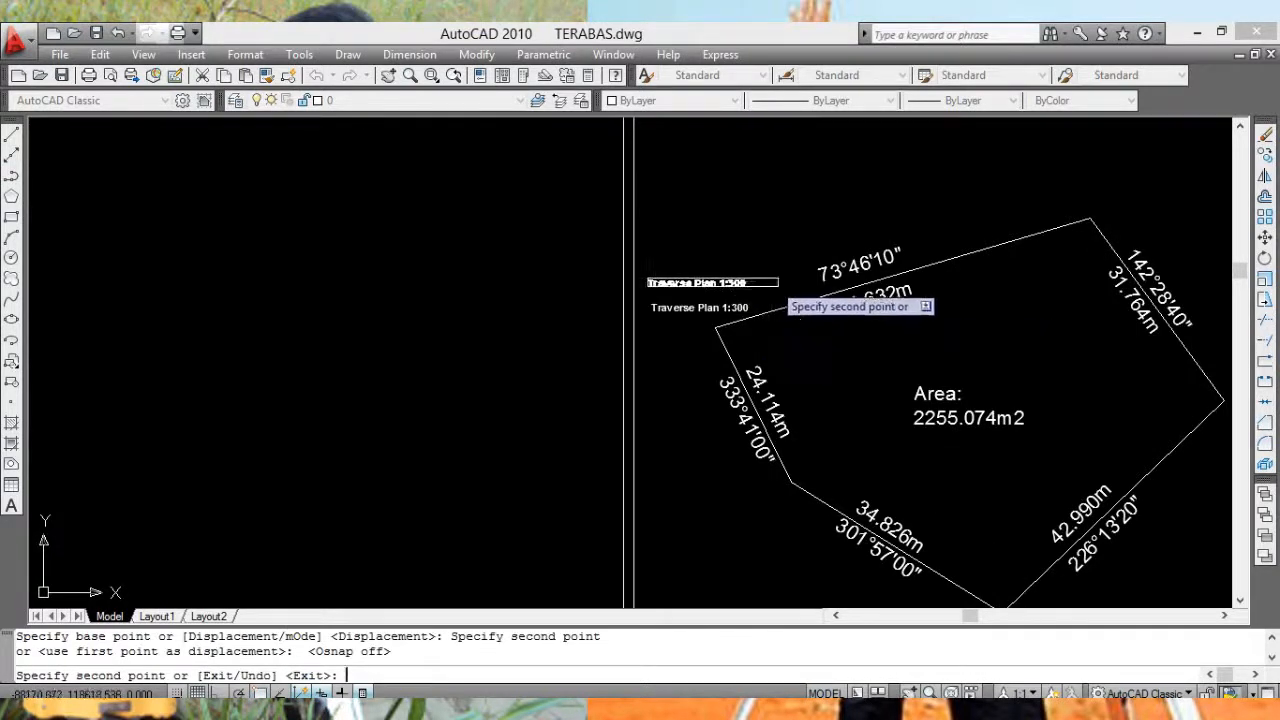
pyautogui.press('Escape')
# Step: Change the copied text at the upper-left corner to "STN 1" and set its height to 400
pyautogui.write('ed')
pyautogui.press('Return')
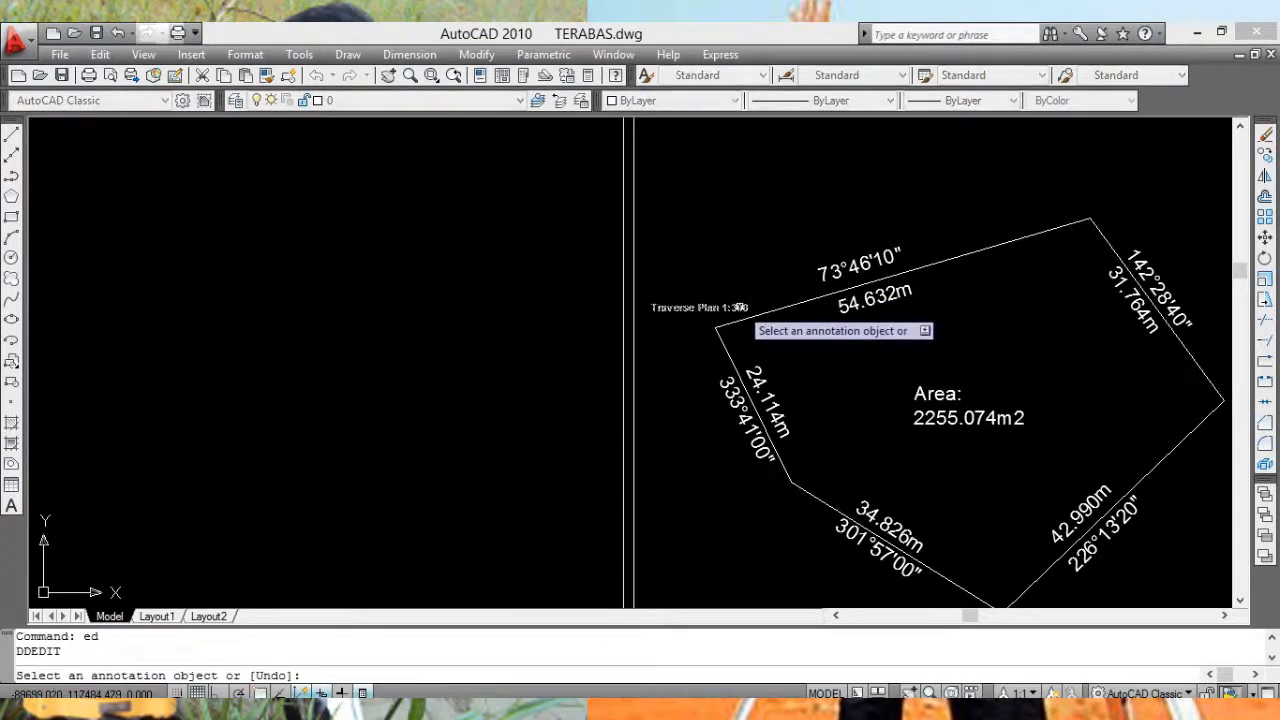
pyautogui.click(764, 310)
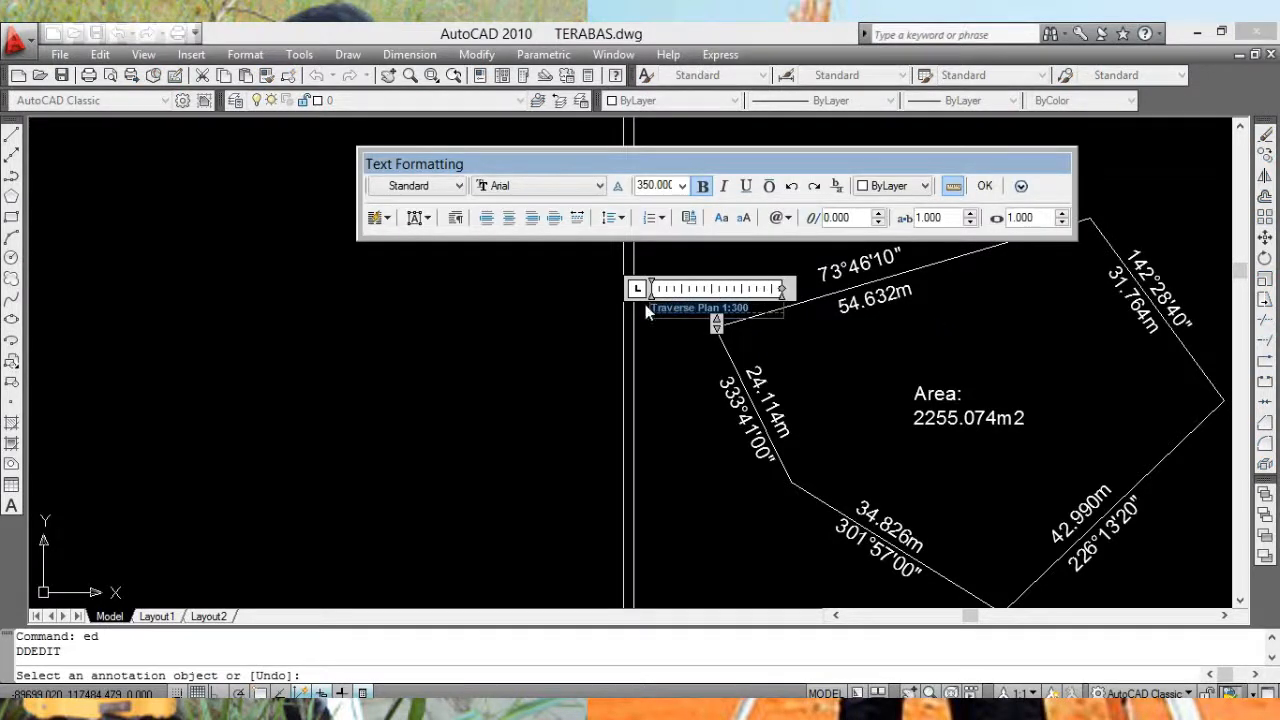
pyautogui.write('STN 1')
pyautogui.click(682, 187)
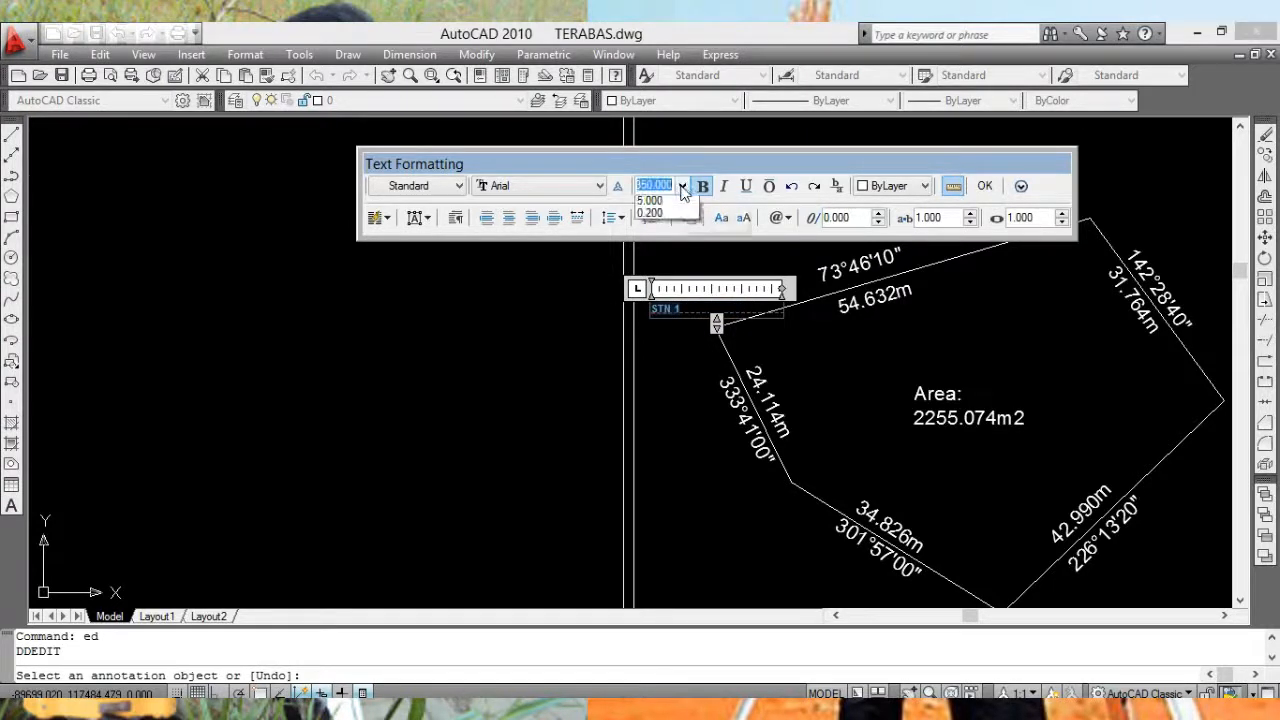
pyautogui.click(682, 187)
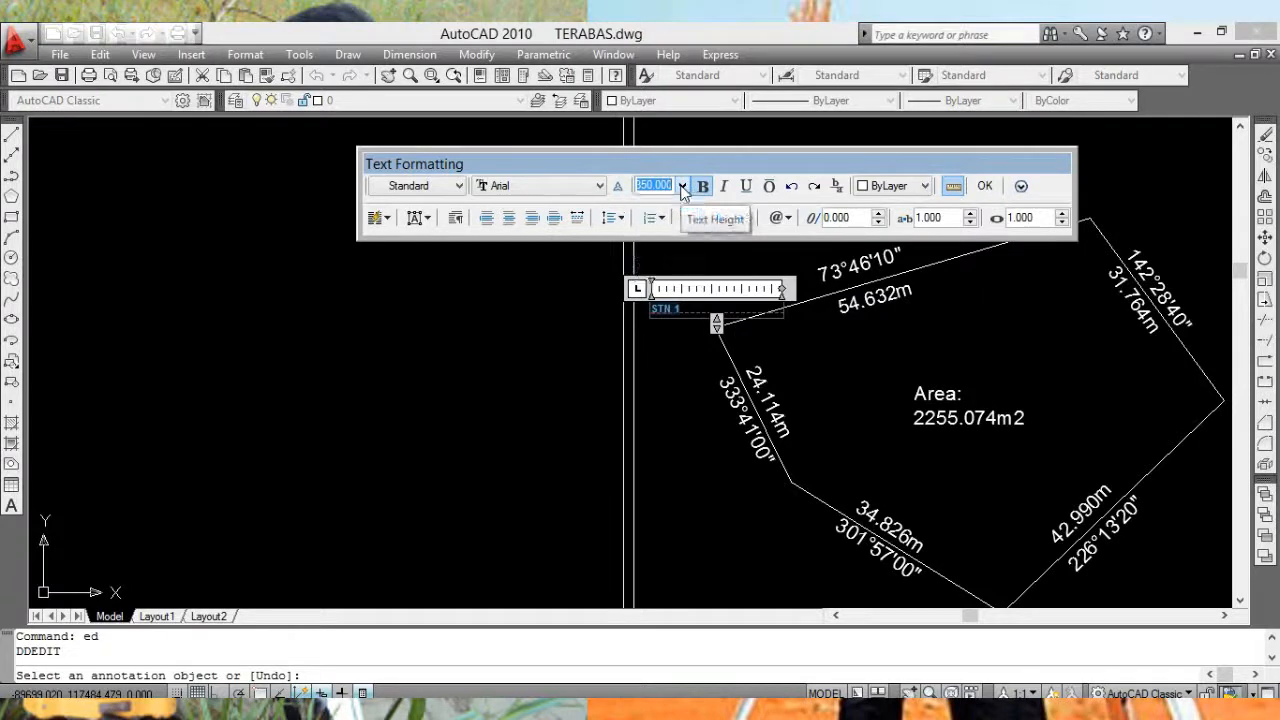
pyautogui.write('400')
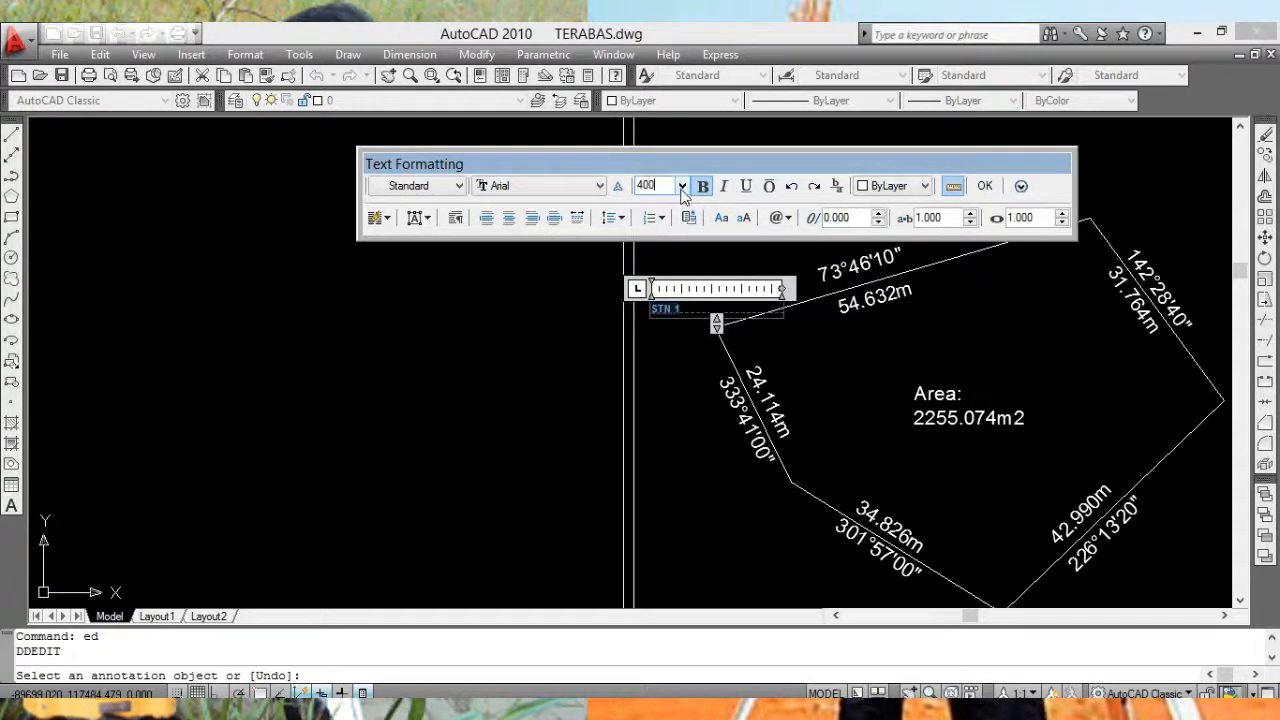
pyautogui.press('Return')
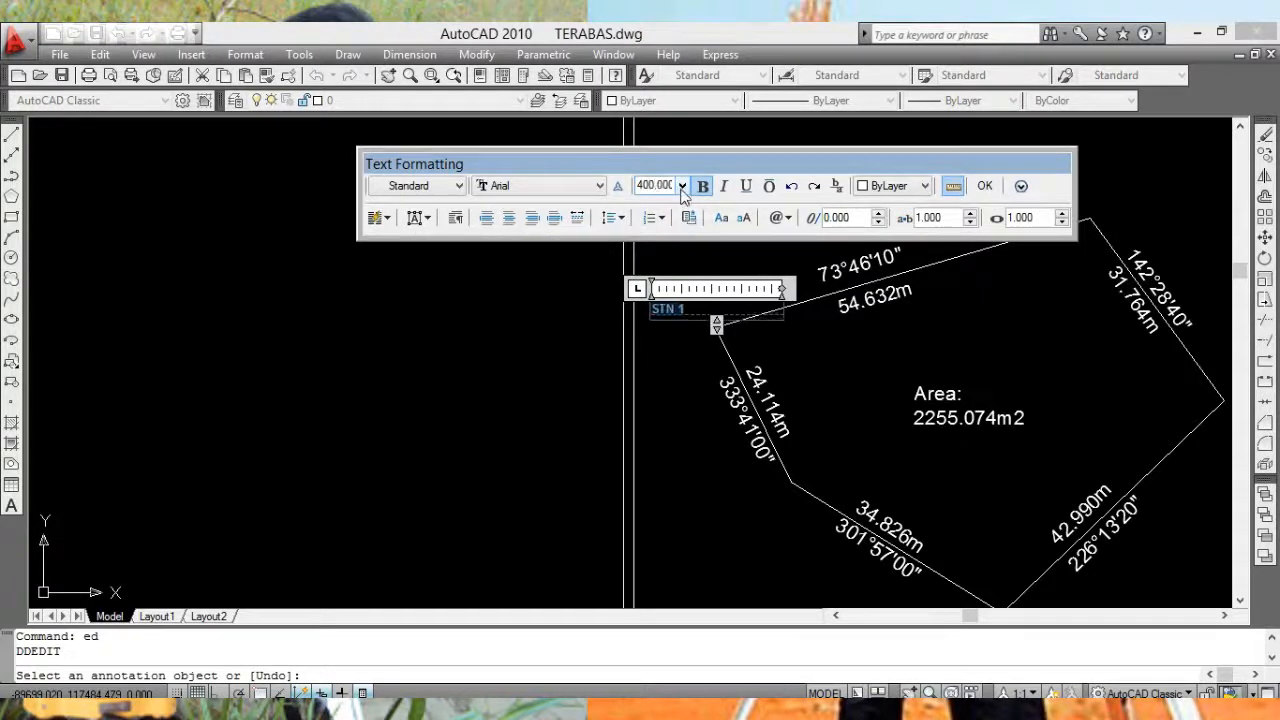
pyautogui.click(985, 185)
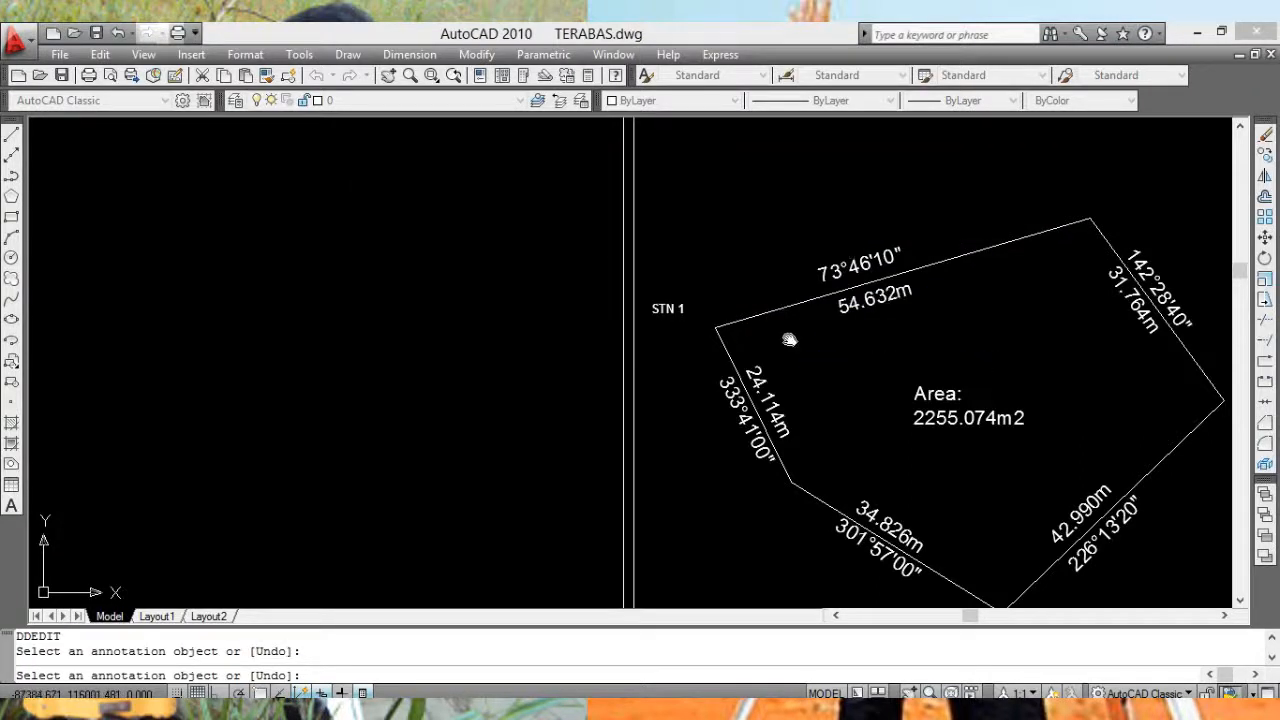
# Step: Move the "STN 1" label closer to the traverse's upper-left corner
pyautogui.moveTo(790, 339); pyautogui.dragTo(755, 326, button='middle')
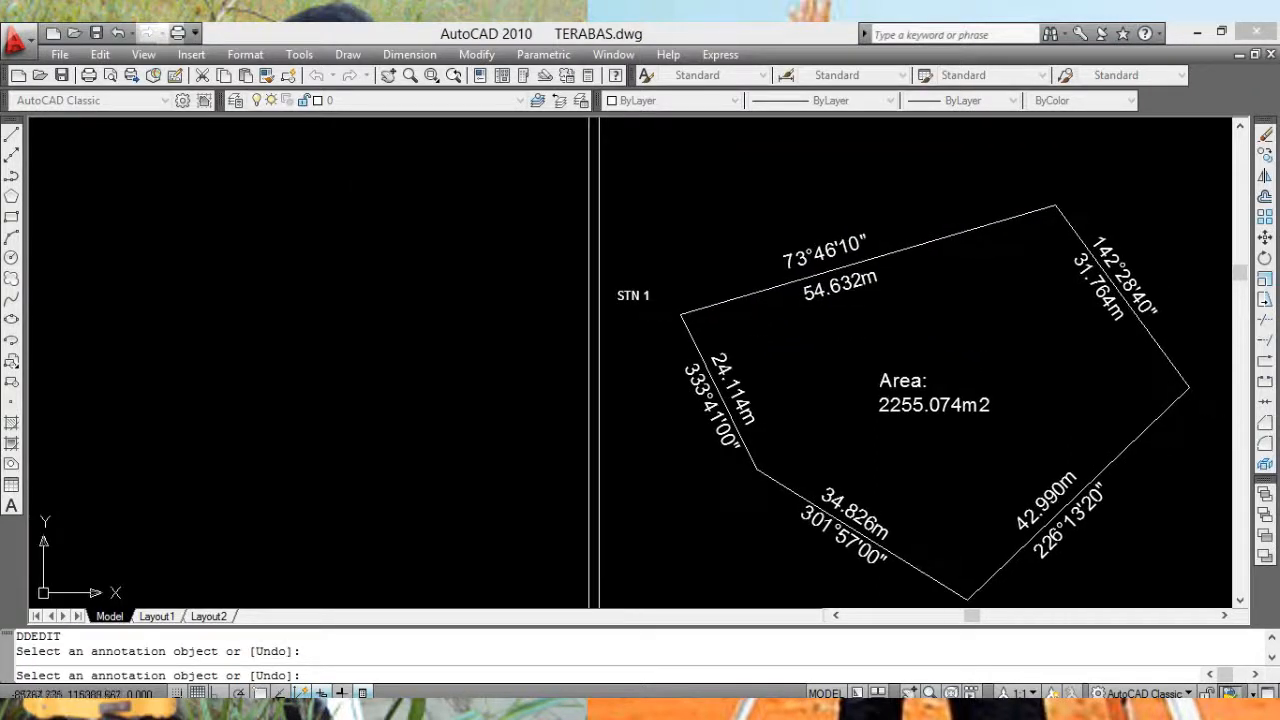
pyautogui.click(1265, 237)
pyautogui.click(652, 294)
pyautogui.press('Return')
pyautogui.click(677, 252)
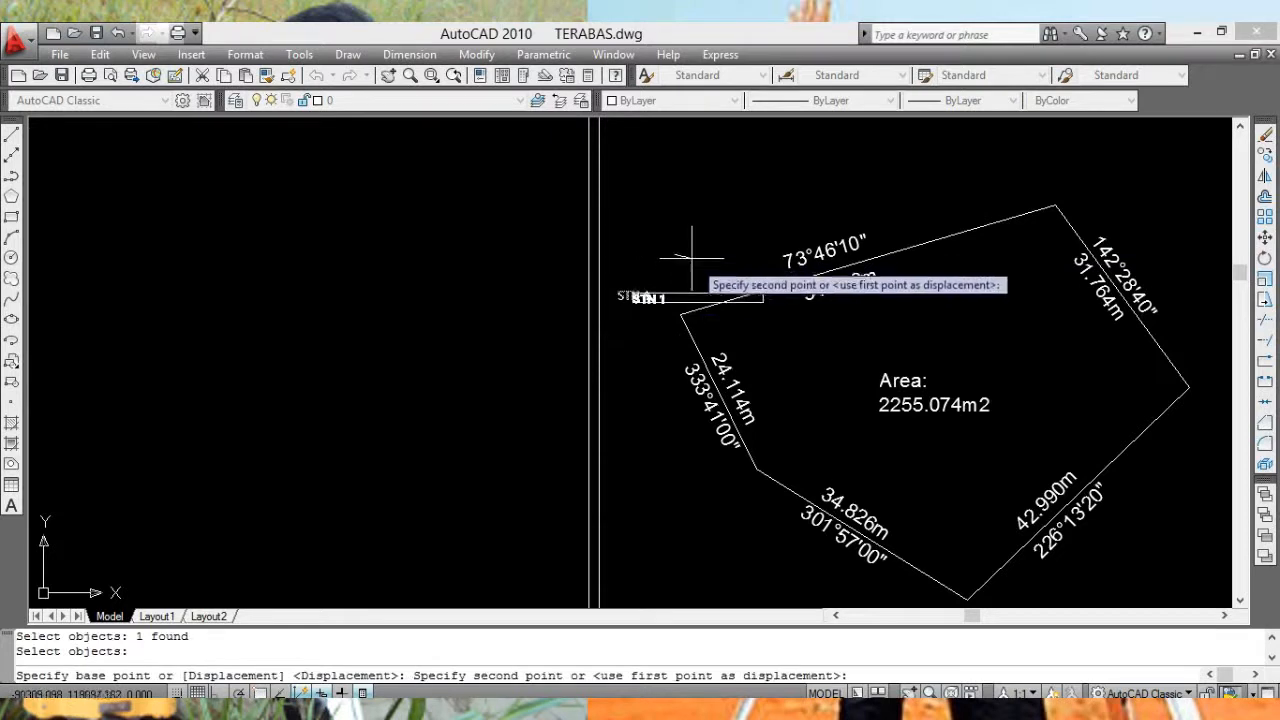
pyautogui.click(696, 262)
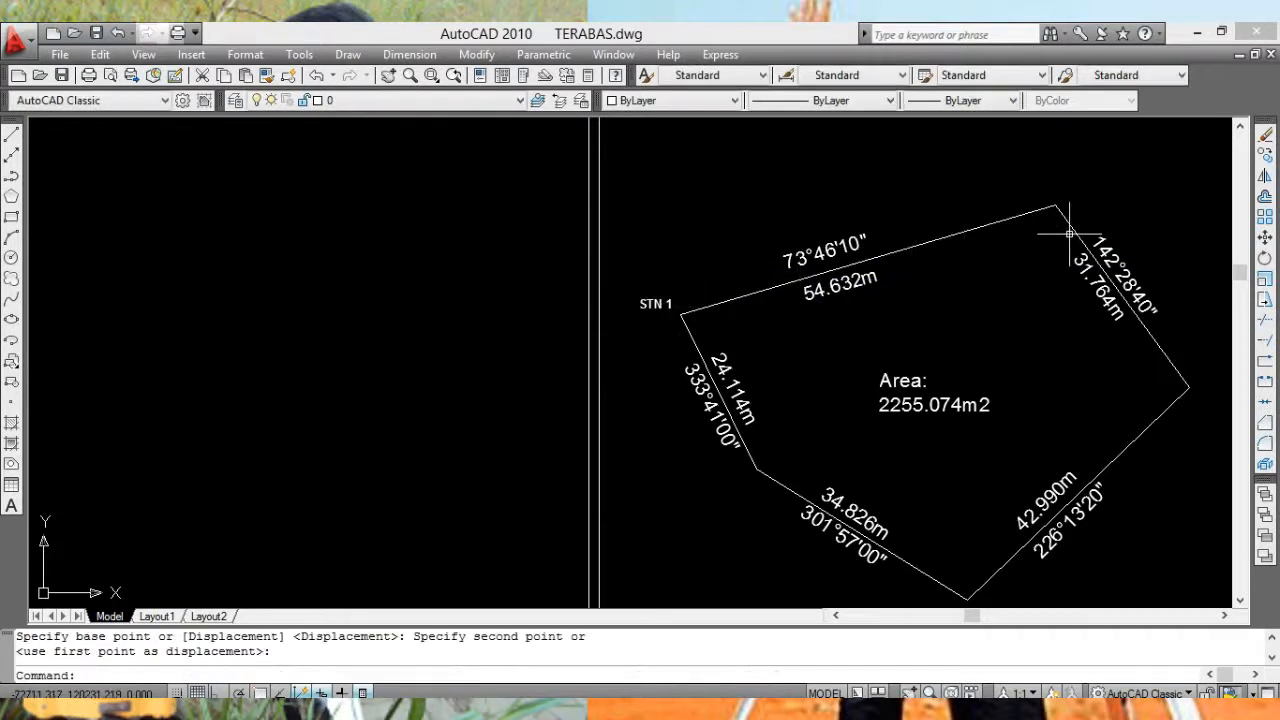
# Step: Copy the "STN 1" label to the other four corners of the traverse
pyautogui.click(1263, 175)
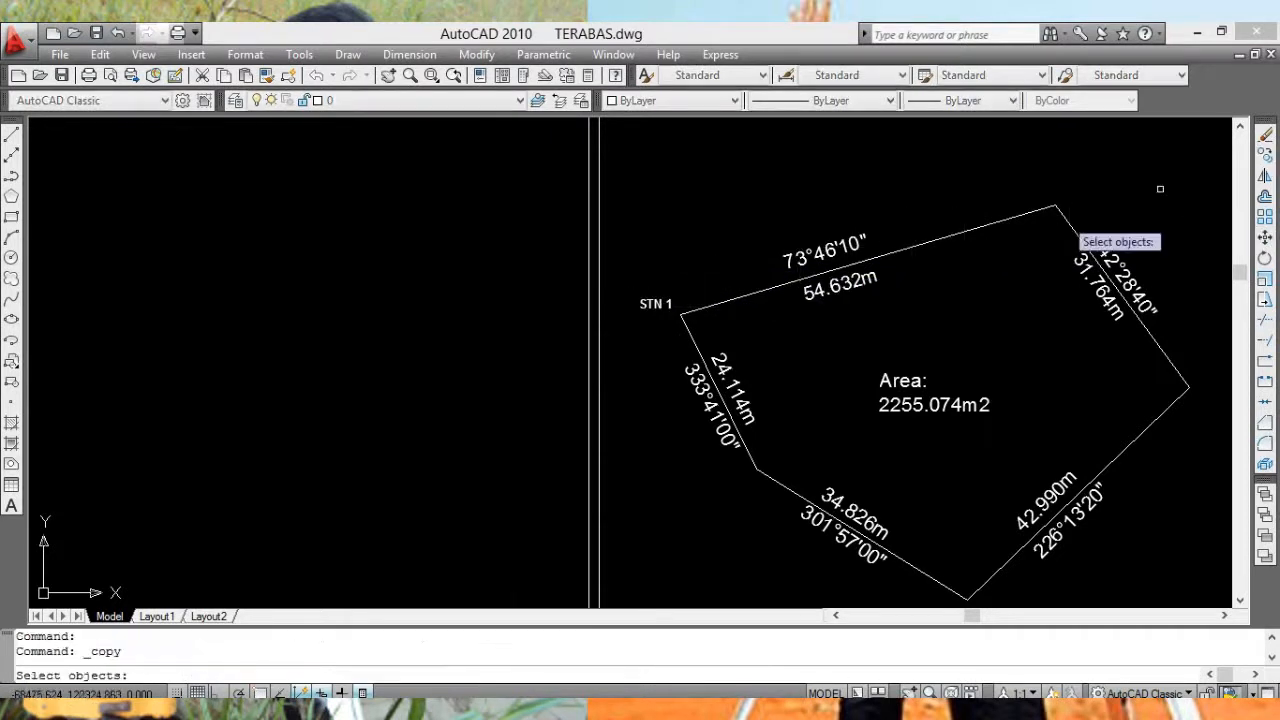
pyautogui.click(655, 302)
pyautogui.press('Return')
pyautogui.click(648, 286)
pyautogui.moveTo(986, 194); pyautogui.dragTo(771, 271, button='middle')
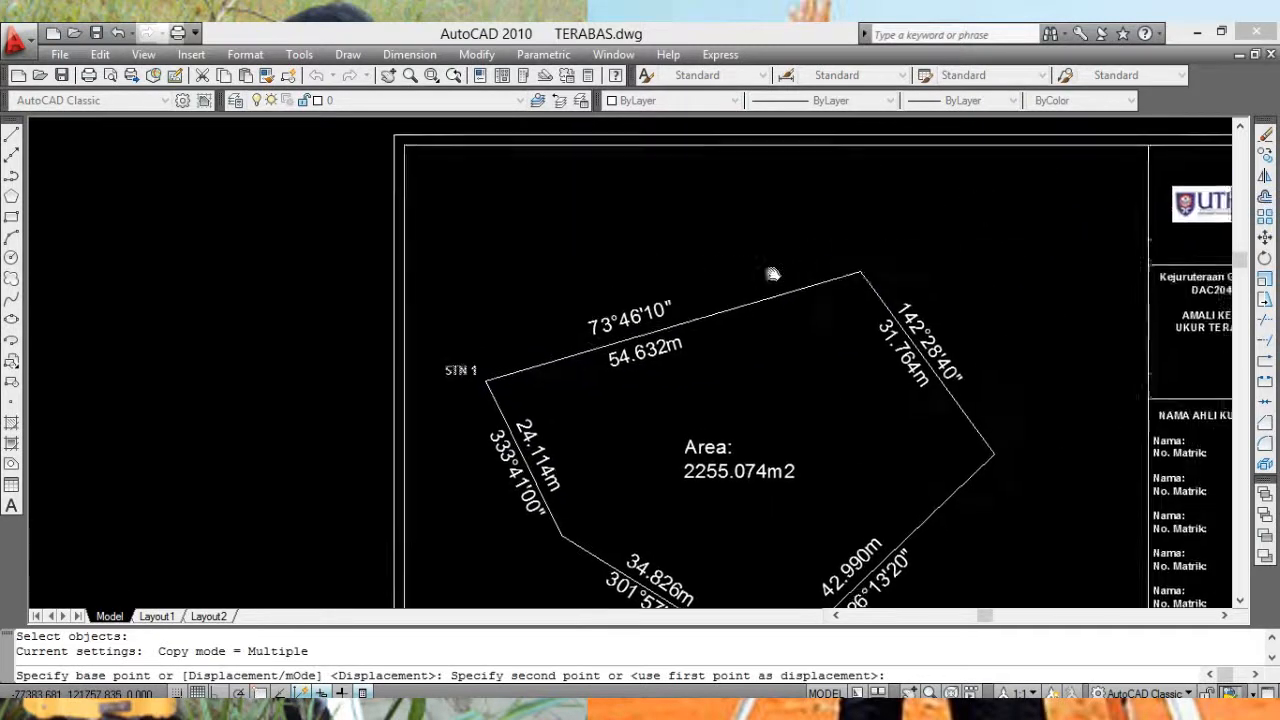
pyautogui.click(867, 241)
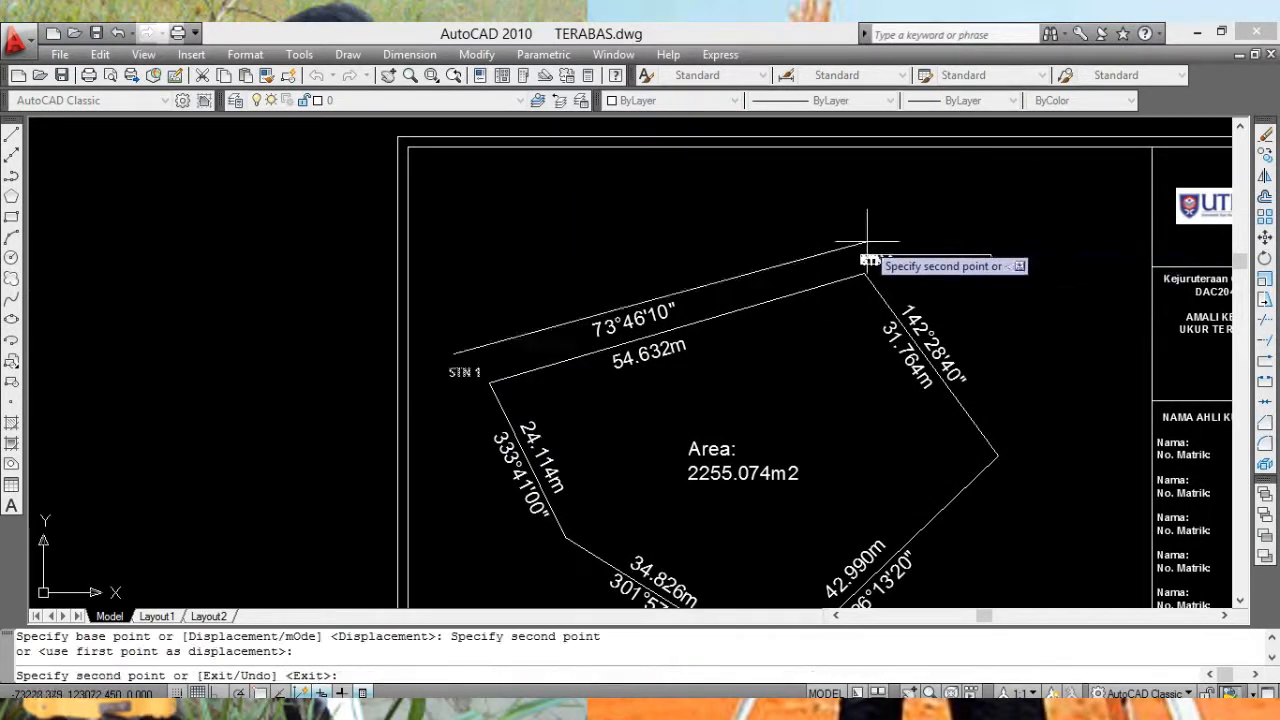
pyautogui.moveTo(1012, 485); pyautogui.dragTo(924, 352, button='middle')
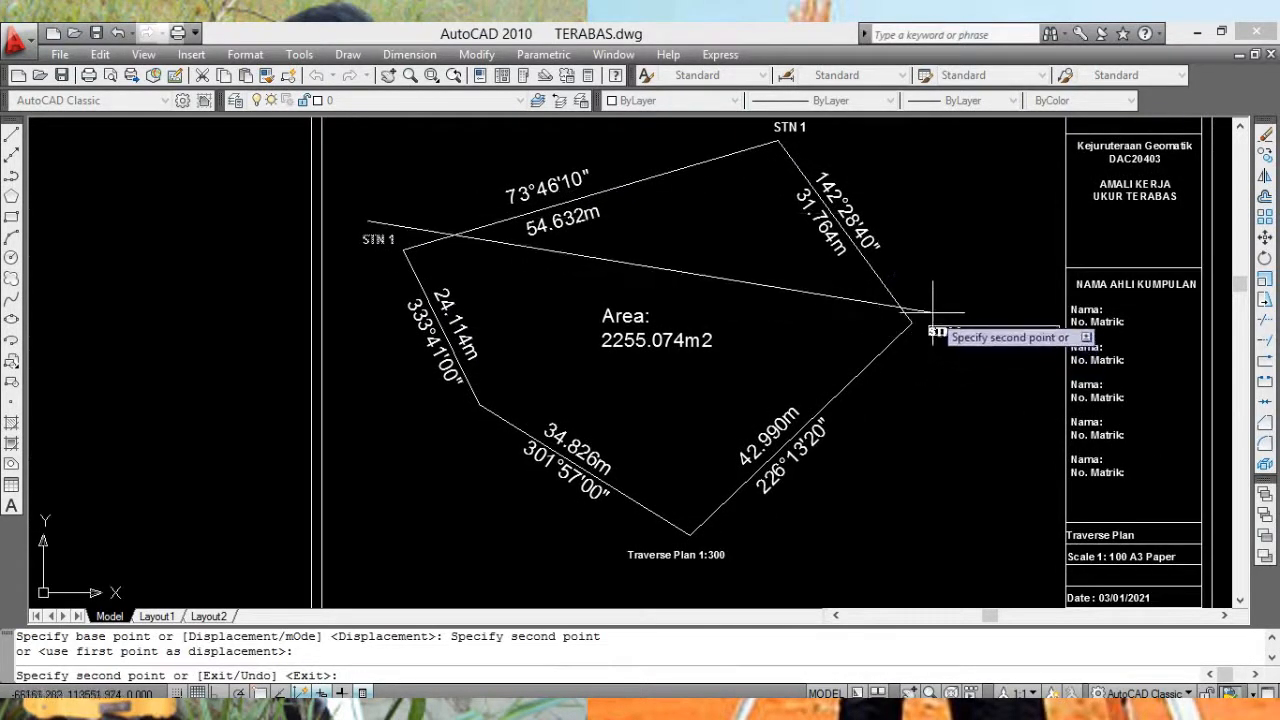
pyautogui.click(926, 312)
pyautogui.moveTo(923, 417); pyautogui.dragTo(989, 286, button='middle')
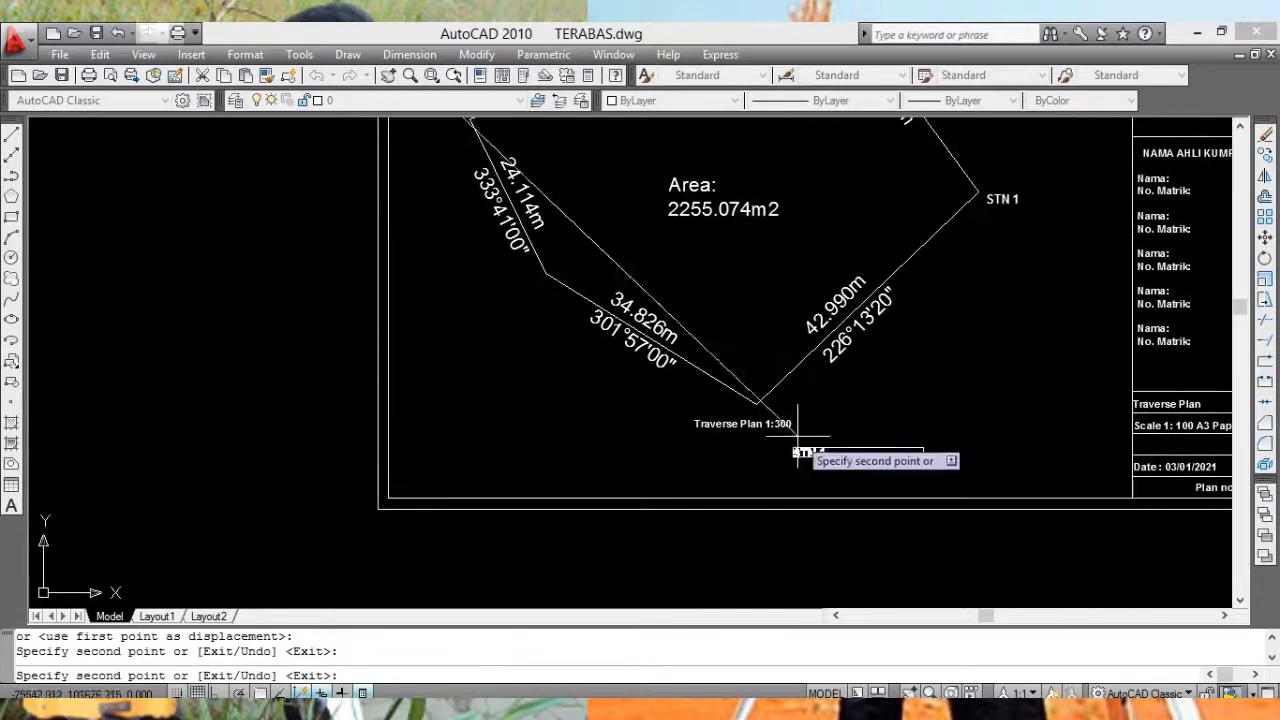
pyautogui.click(784, 388)
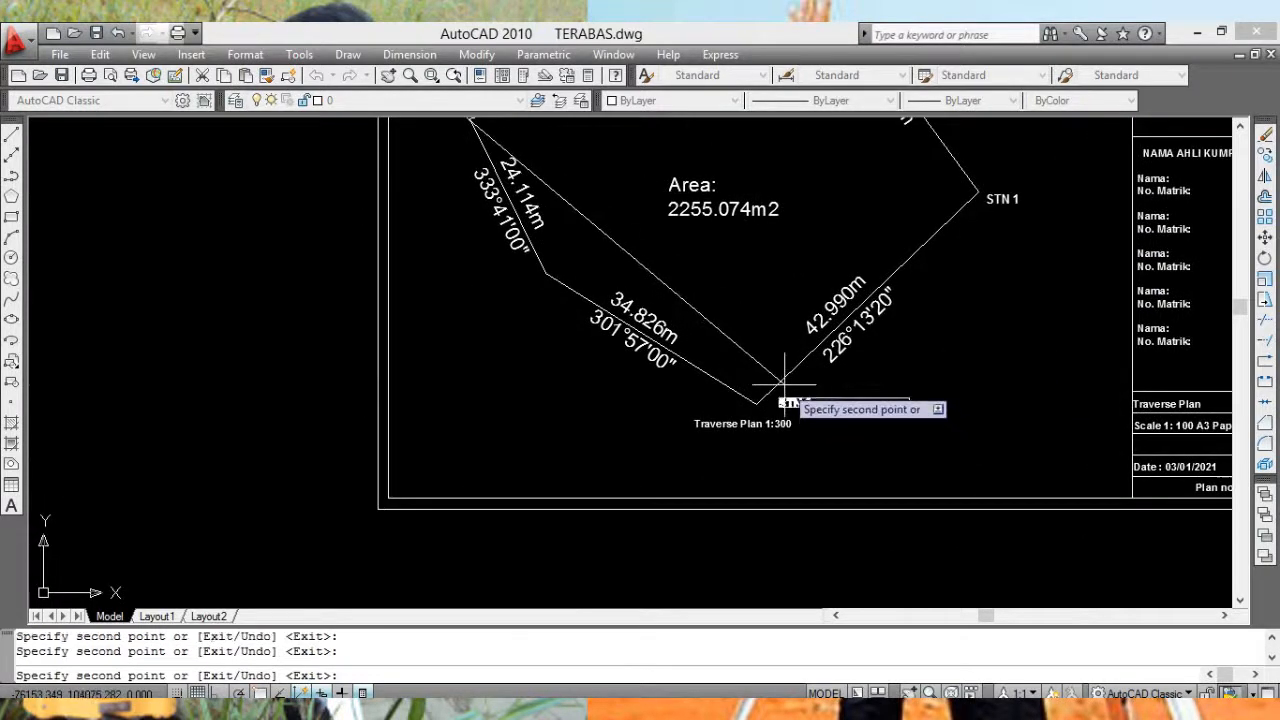
pyautogui.click(503, 284)
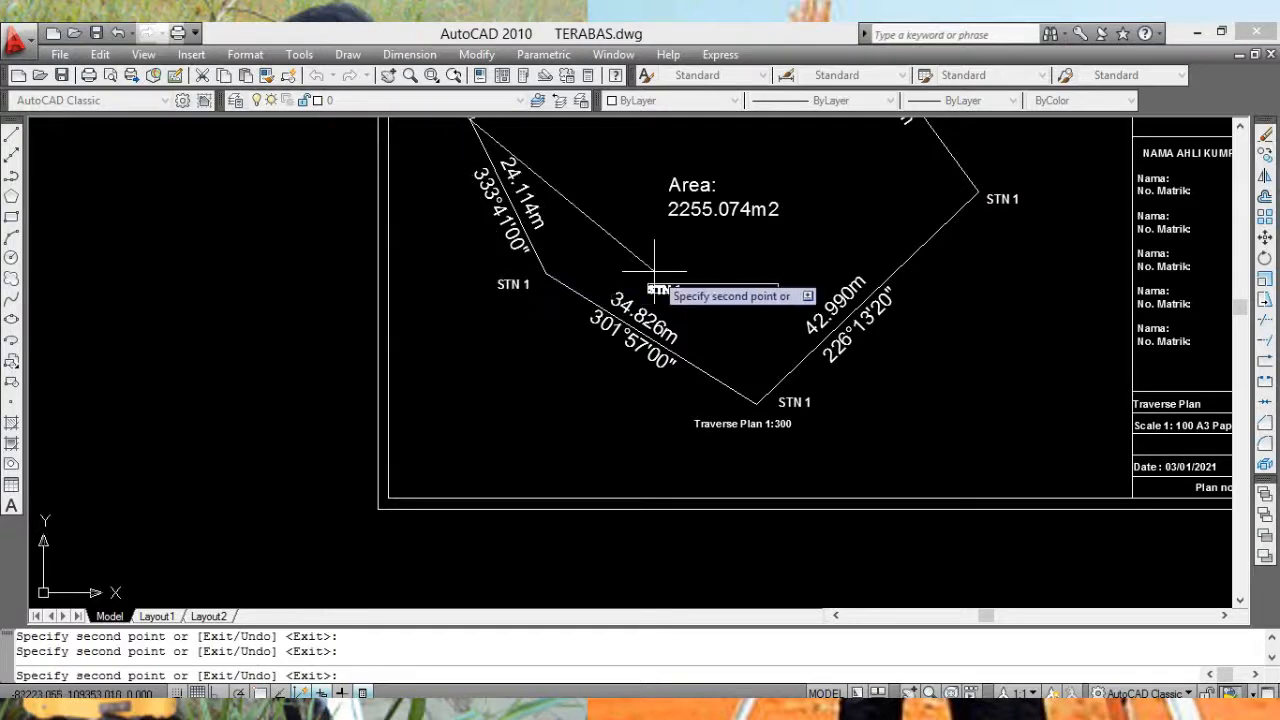
pyautogui.press('Escape')
# Step: Change the copied labels at the upper-right and right corners to "STN 2" and "STN 3"
pyautogui.moveTo(660, 286); pyautogui.dragTo(587, 457, button='middle')
pyautogui.moveTo(754, 251); pyautogui.dragTo(682, 344, button='middle')
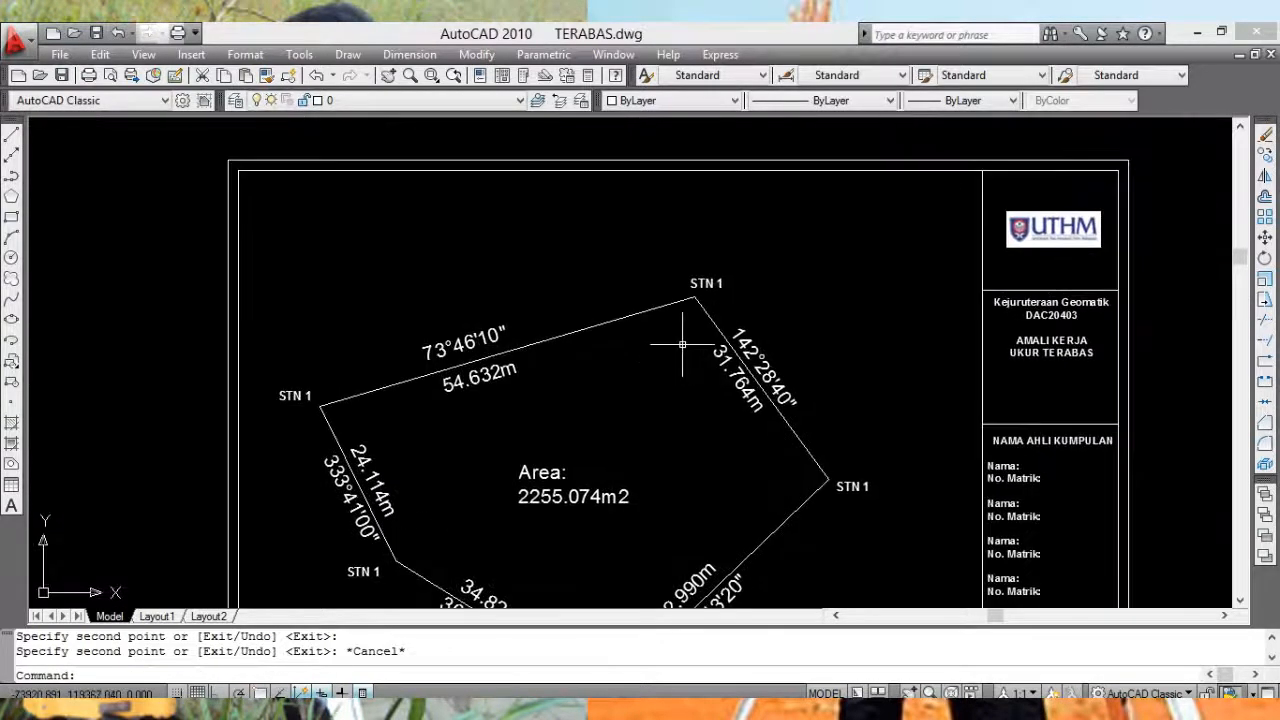
pyautogui.press('Return')
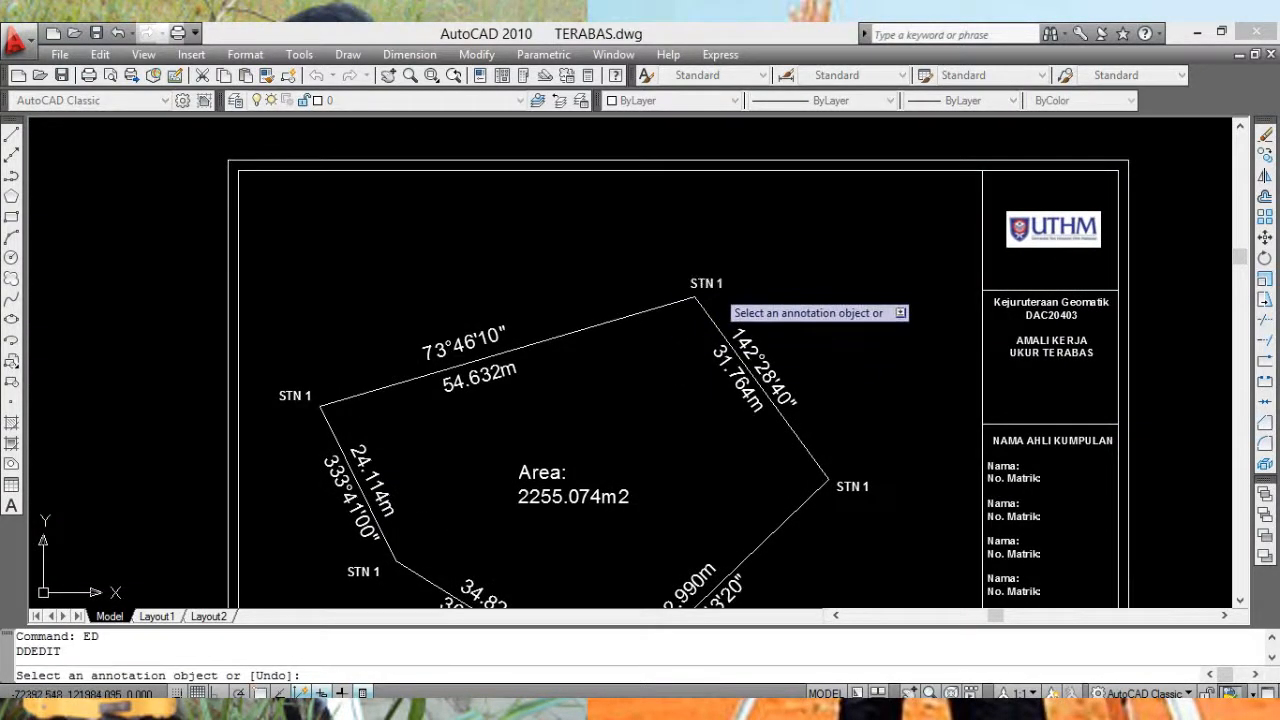
pyautogui.click(710, 284)
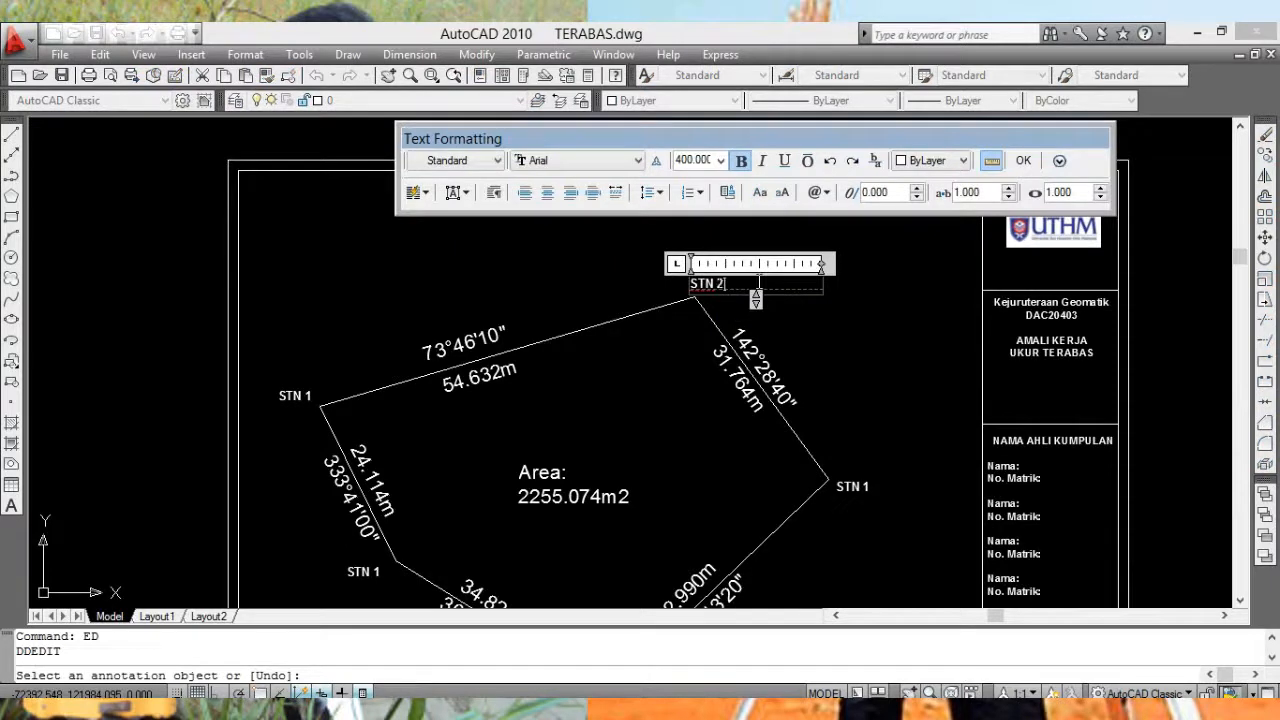
pyautogui.click(1022, 161)
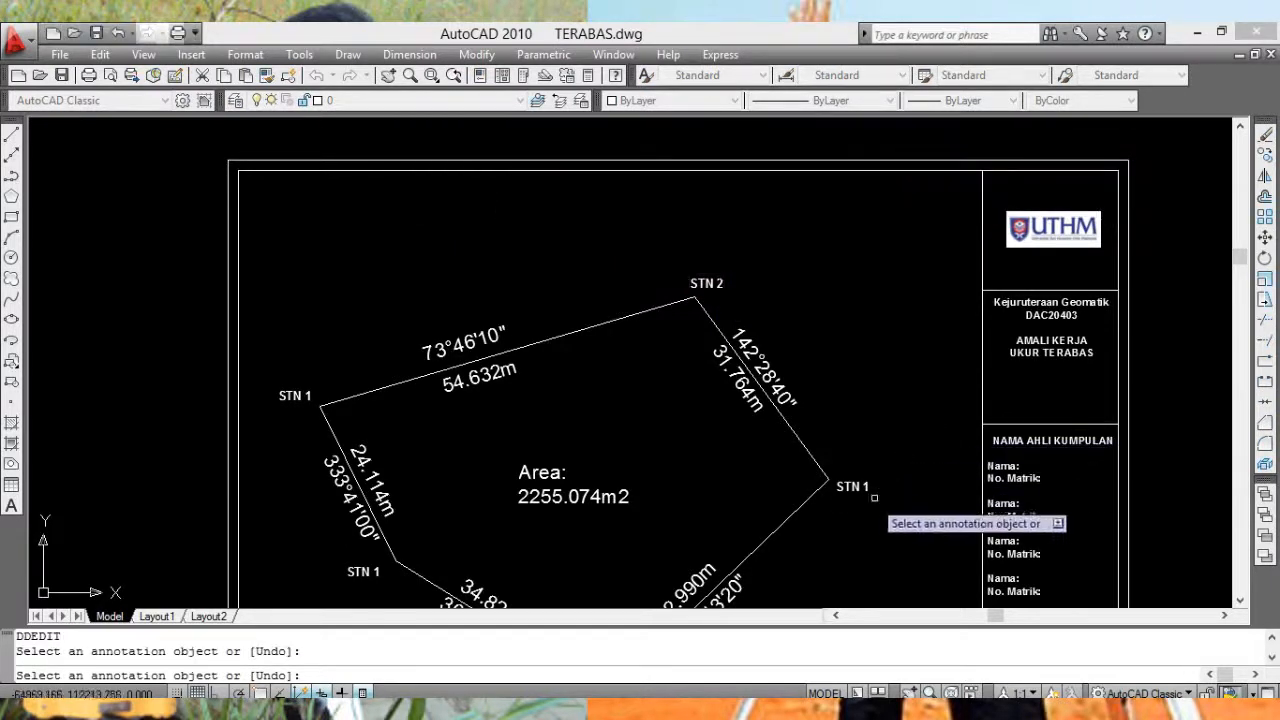
pyautogui.click(855, 488)
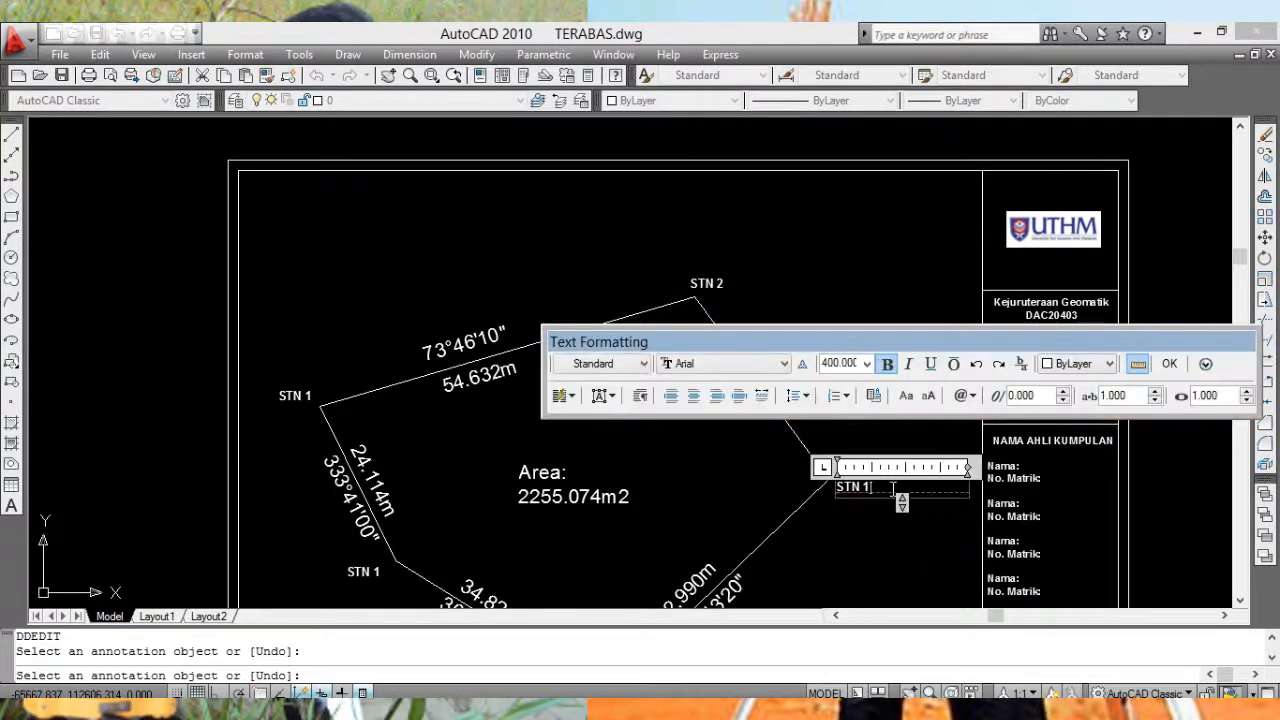
pyautogui.write('3')
pyautogui.click(1168, 365)
# Step: Change the copied labels at the bottom and lower-left corners to "STN 4" and "STN 5"
pyautogui.moveTo(903, 480); pyautogui.dragTo(967, 206, button='middle')
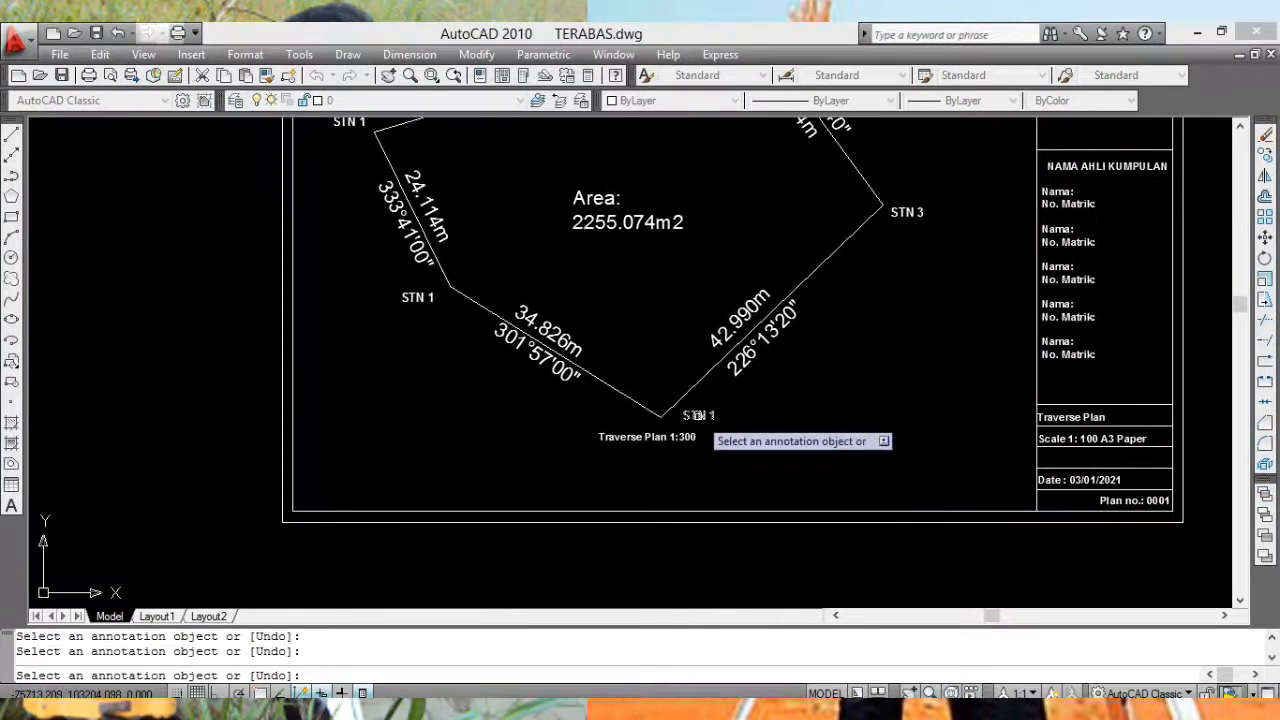
pyautogui.click(698, 415)
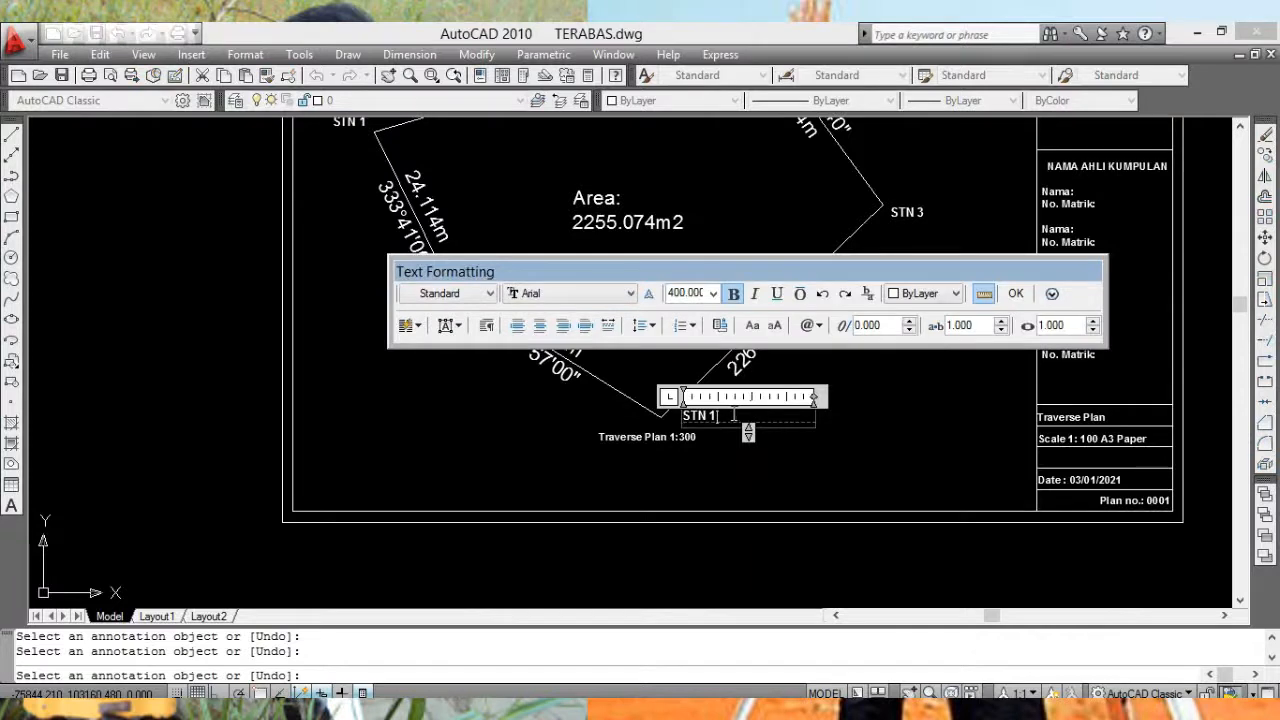
pyautogui.click(1016, 293)
pyautogui.click(432, 300)
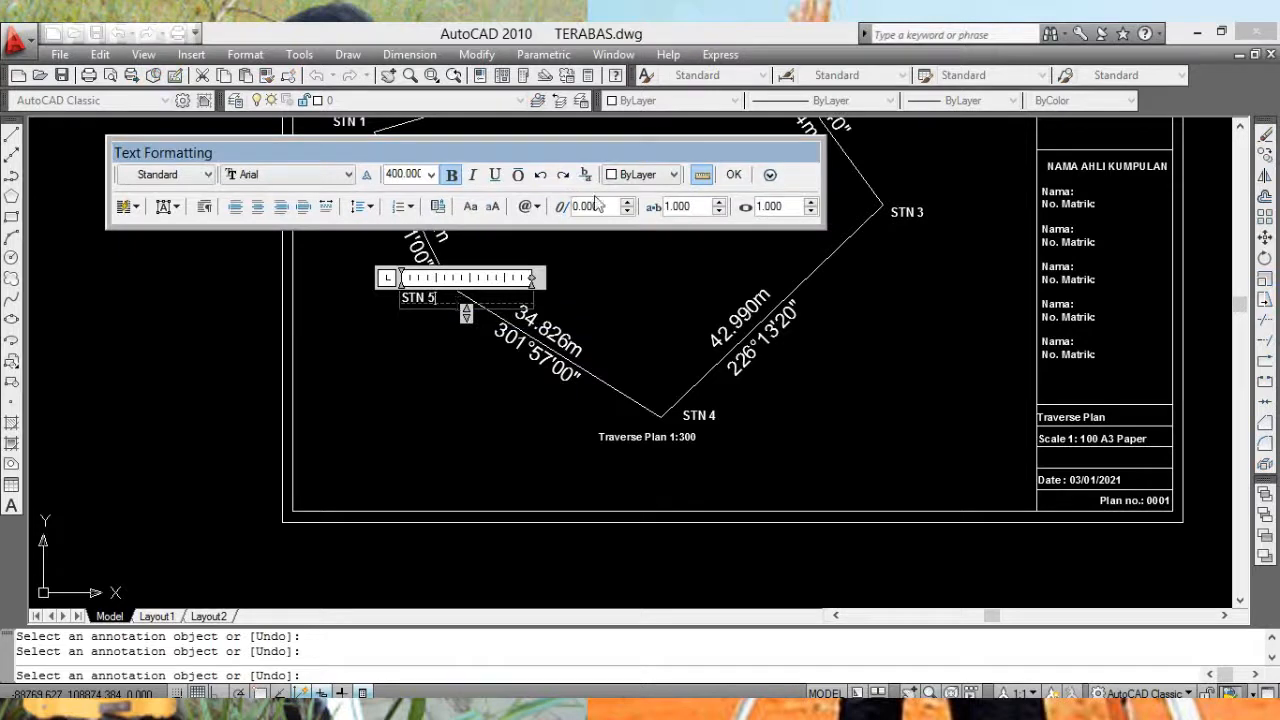
pyautogui.click(740, 179)
# Step: Widen the area text inside the traverse to fit on one line and set its height to 400
pyautogui.moveTo(675, 292)
pyautogui.mouseDown(button='middle')
pyautogui.moveTo(714, 351)
pyautogui.moveTo(748, 470)
pyautogui.mouseUp(button='middle')
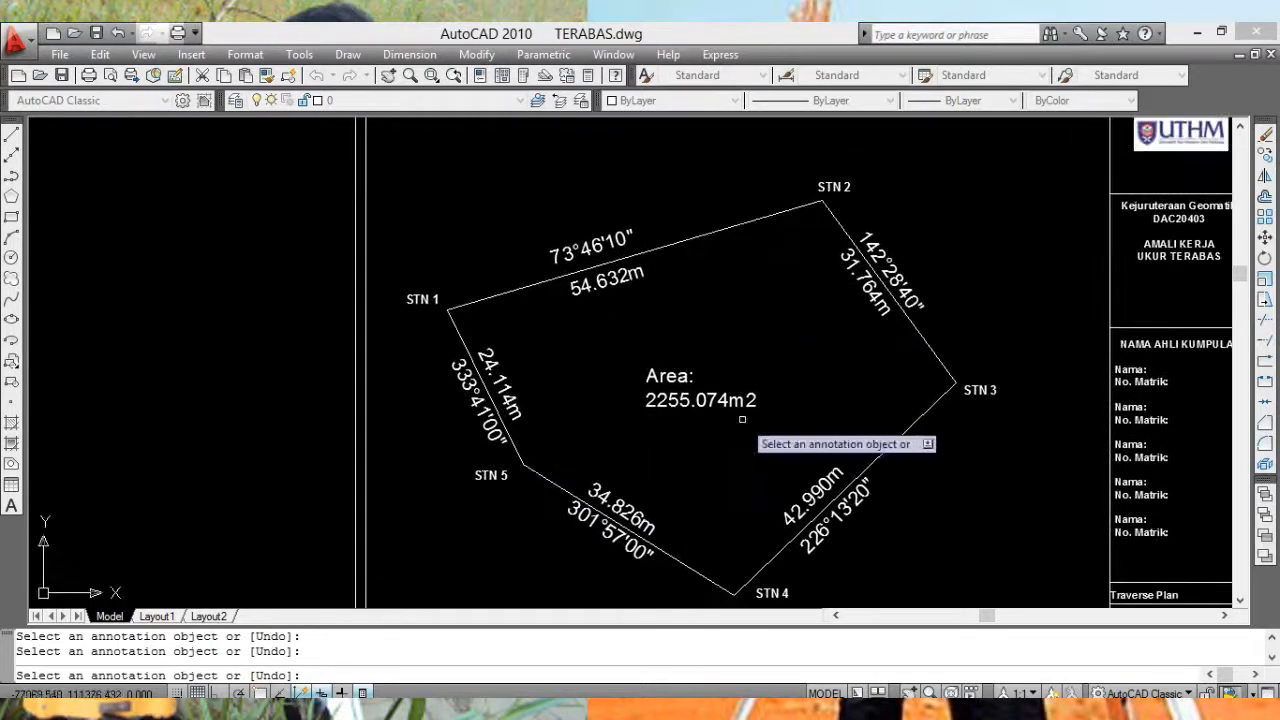
pyautogui.scroll(3, 623, 399)
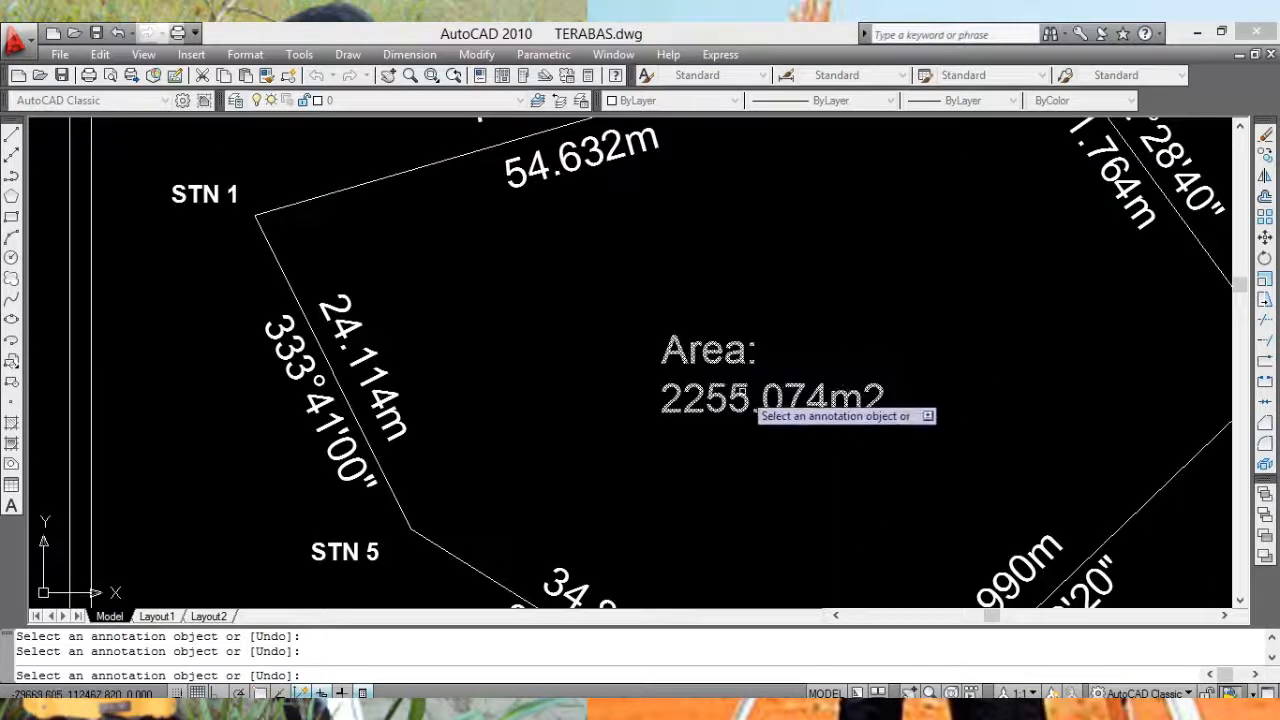
pyautogui.press('Escape')
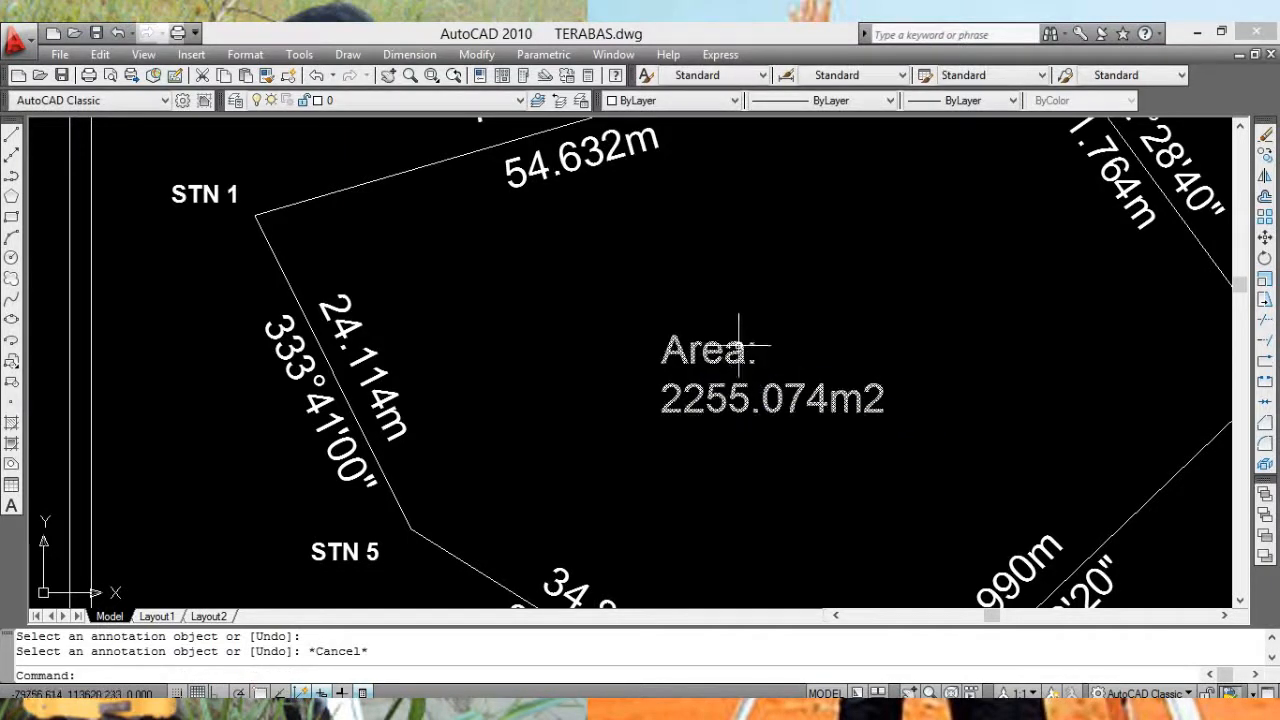
pyautogui.press('Return')
pyautogui.click(749, 372)
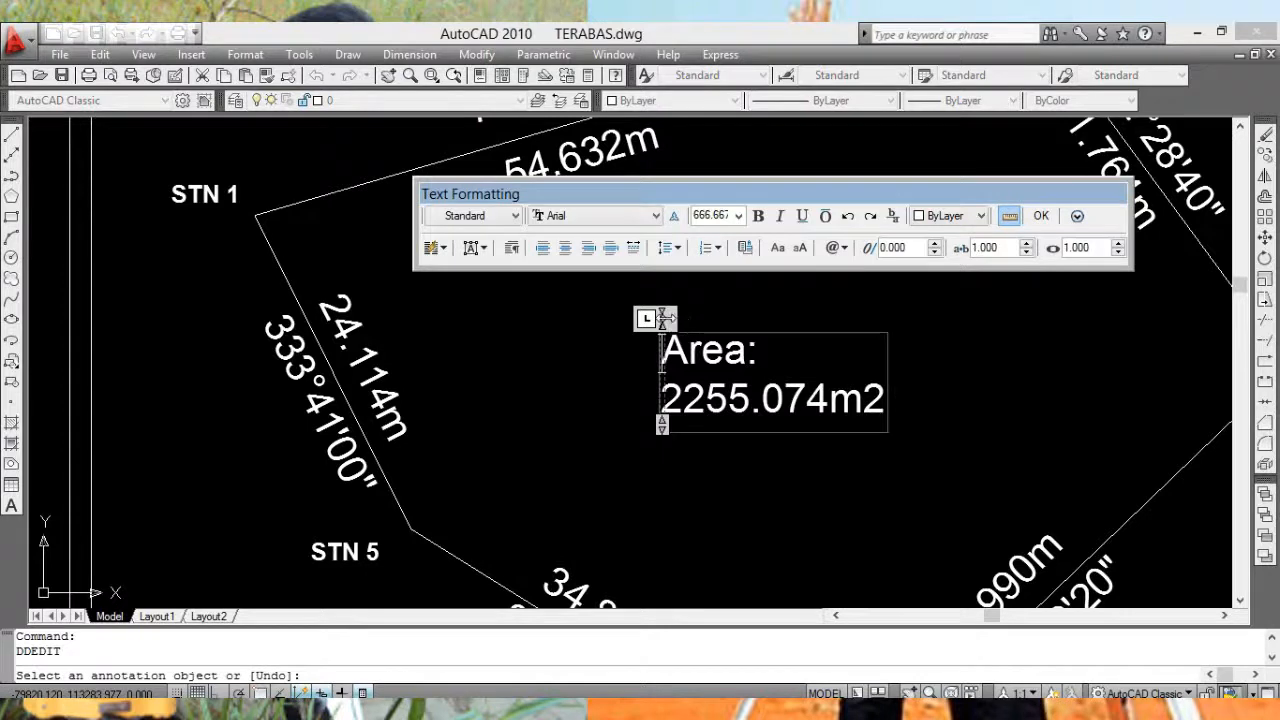
pyautogui.moveTo(666, 318)
pyautogui.mouseDown()
pyautogui.moveTo(1013, 318)
pyautogui.moveTo(678, 334)
pyautogui.mouseUp()
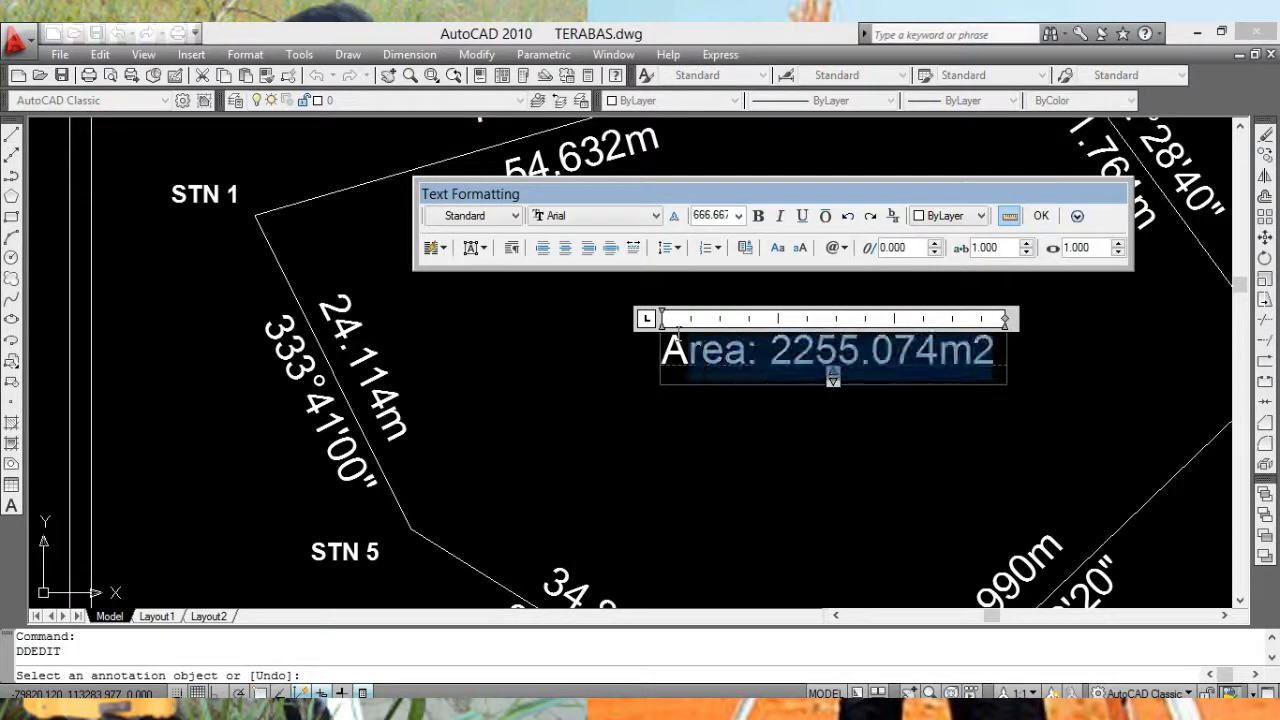
pyautogui.click(738, 215)
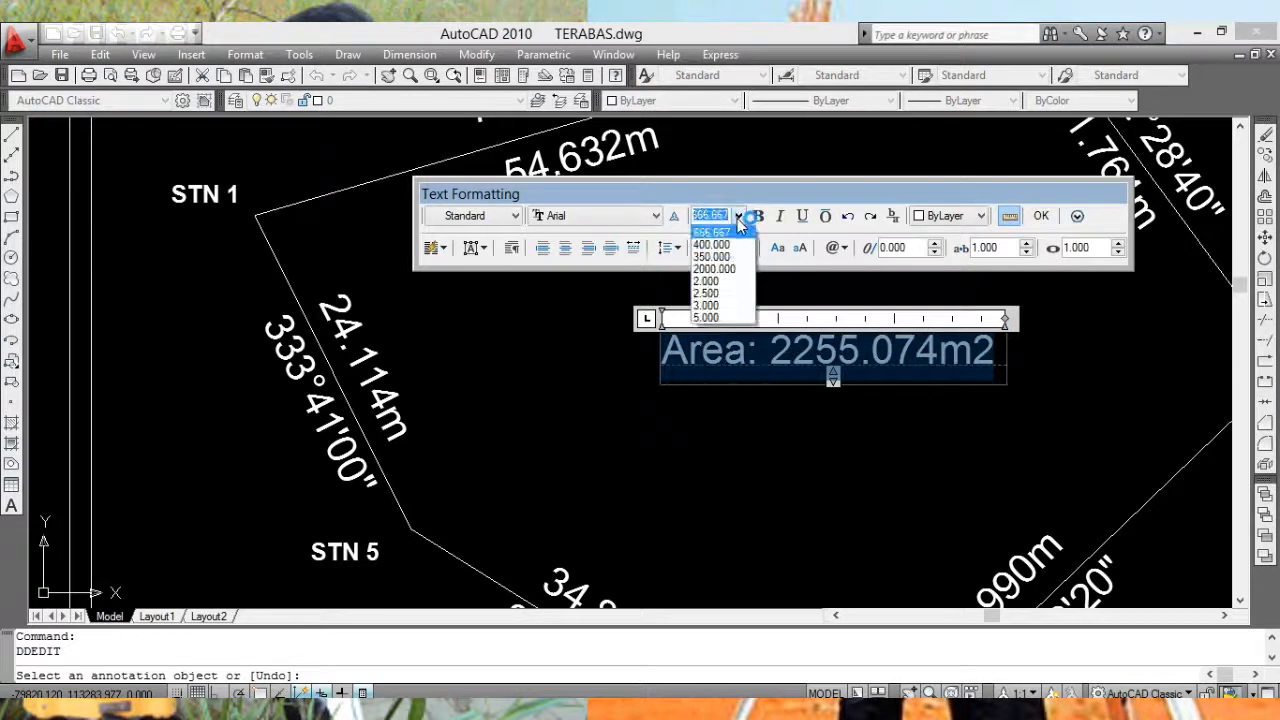
pyautogui.click(711, 244)
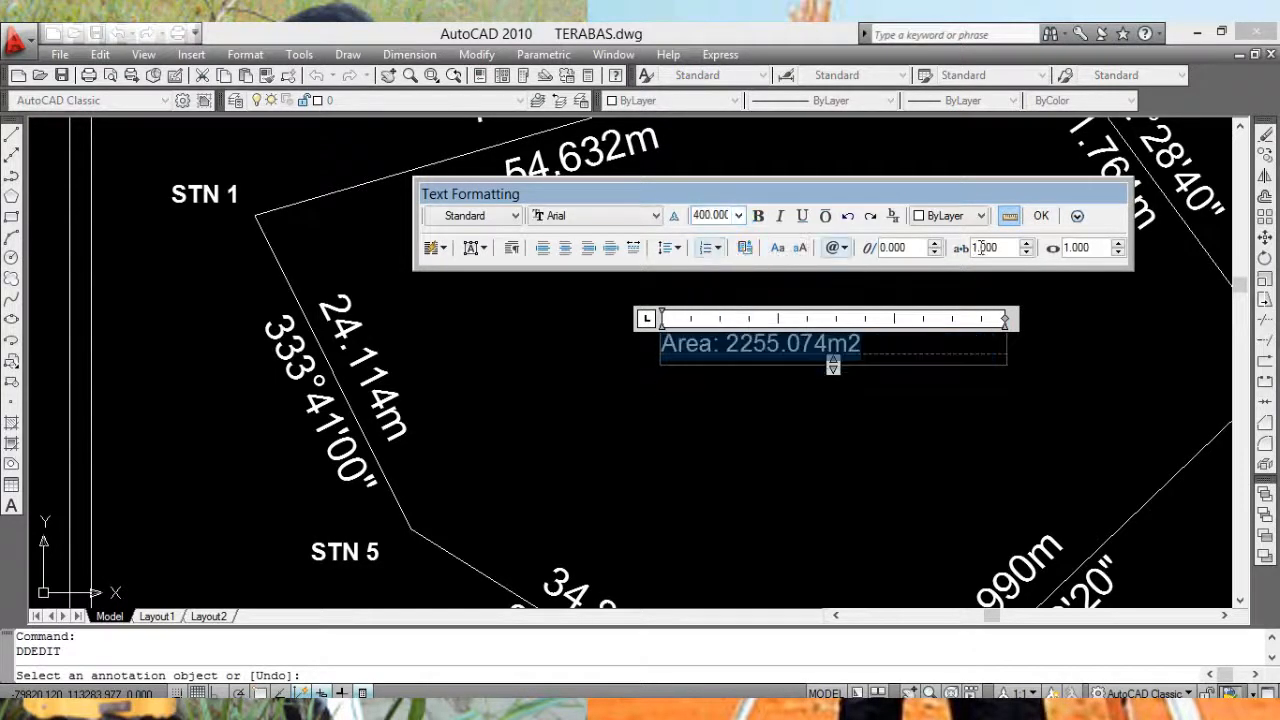
pyautogui.click(1044, 217)
# Step: Set the height of the bearing text above the STN 1 to STN 2 line to 400
pyautogui.moveTo(951, 261); pyautogui.dragTo(1043, 443, button='middle')
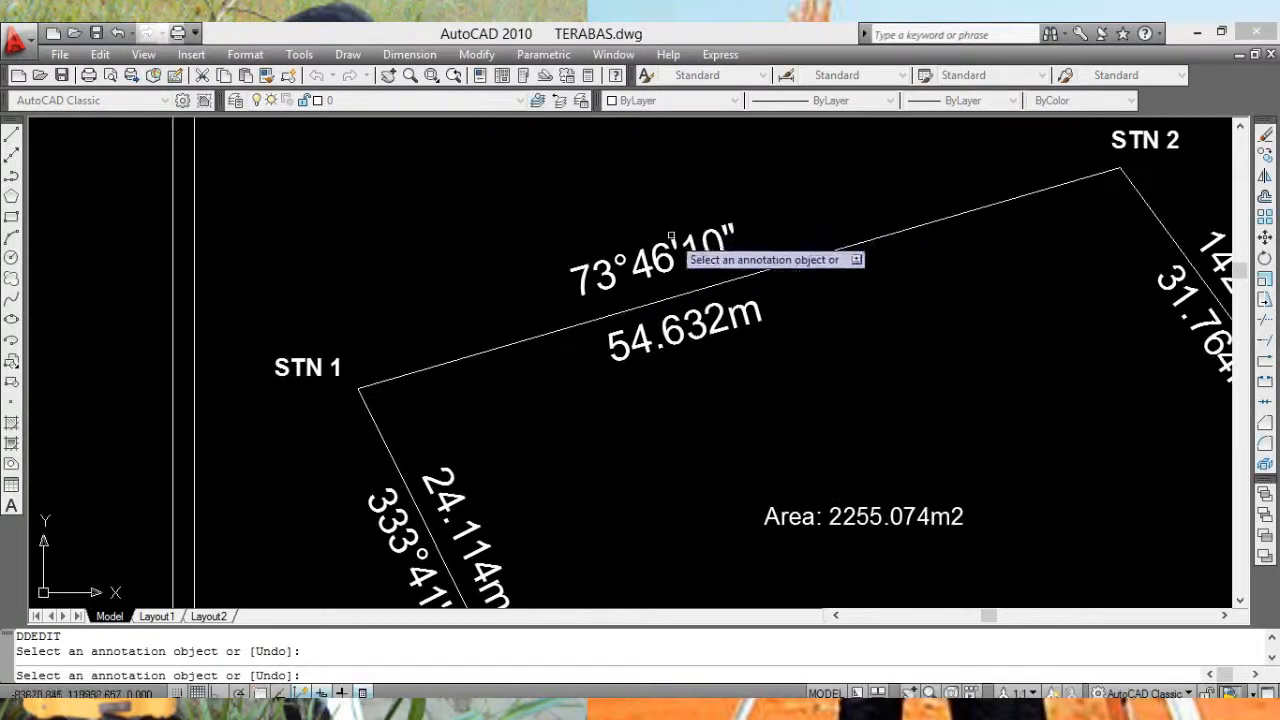
pyautogui.click(735, 238)
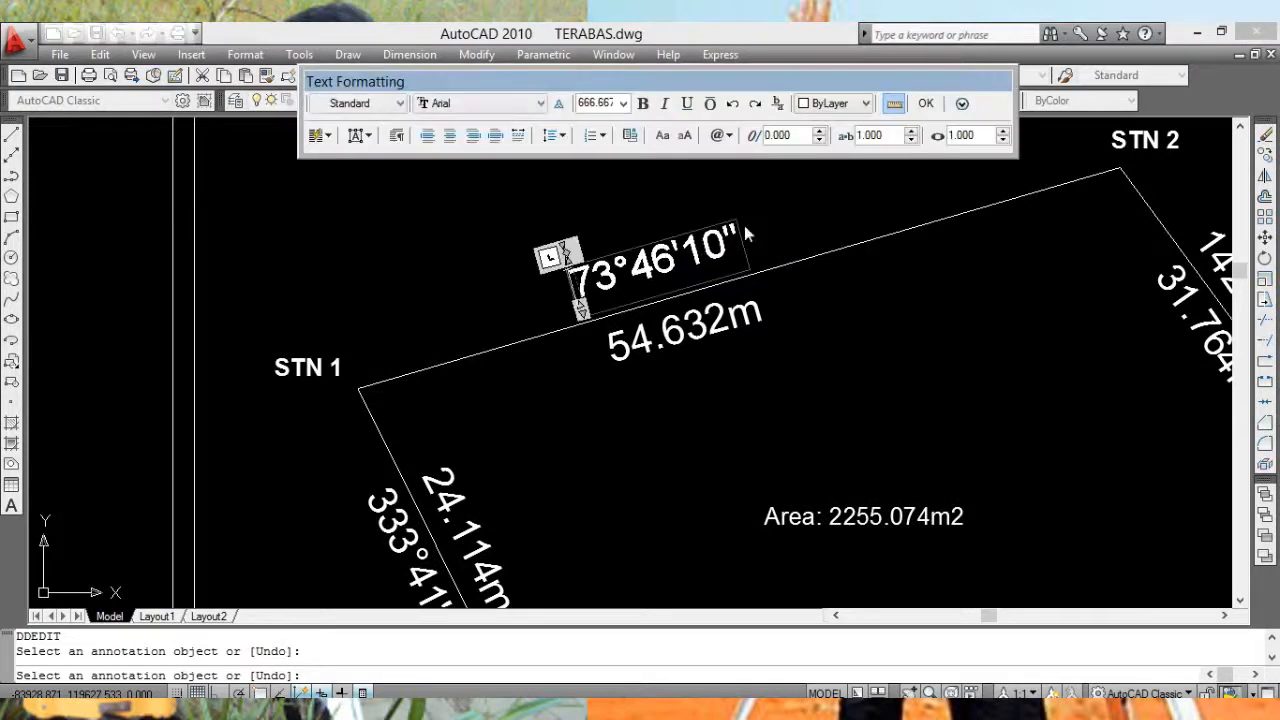
pyautogui.moveTo(745, 240); pyautogui.dragTo(578, 280)
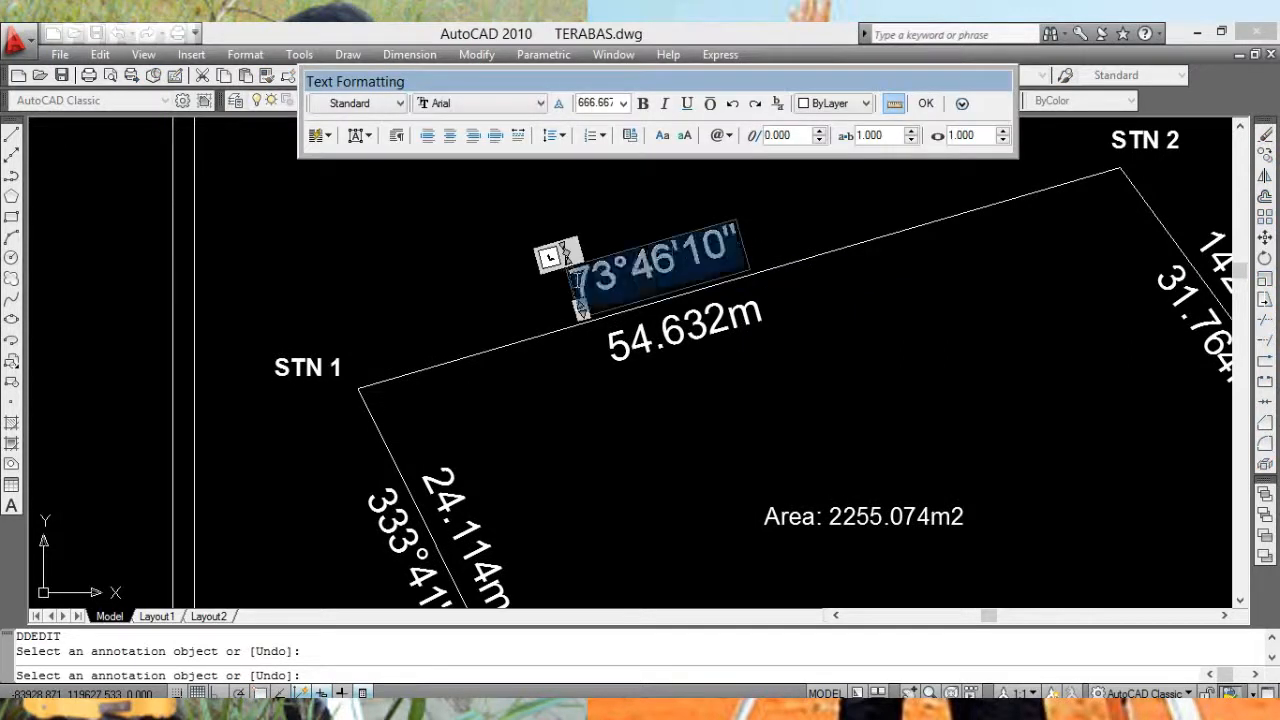
pyautogui.click(623, 104)
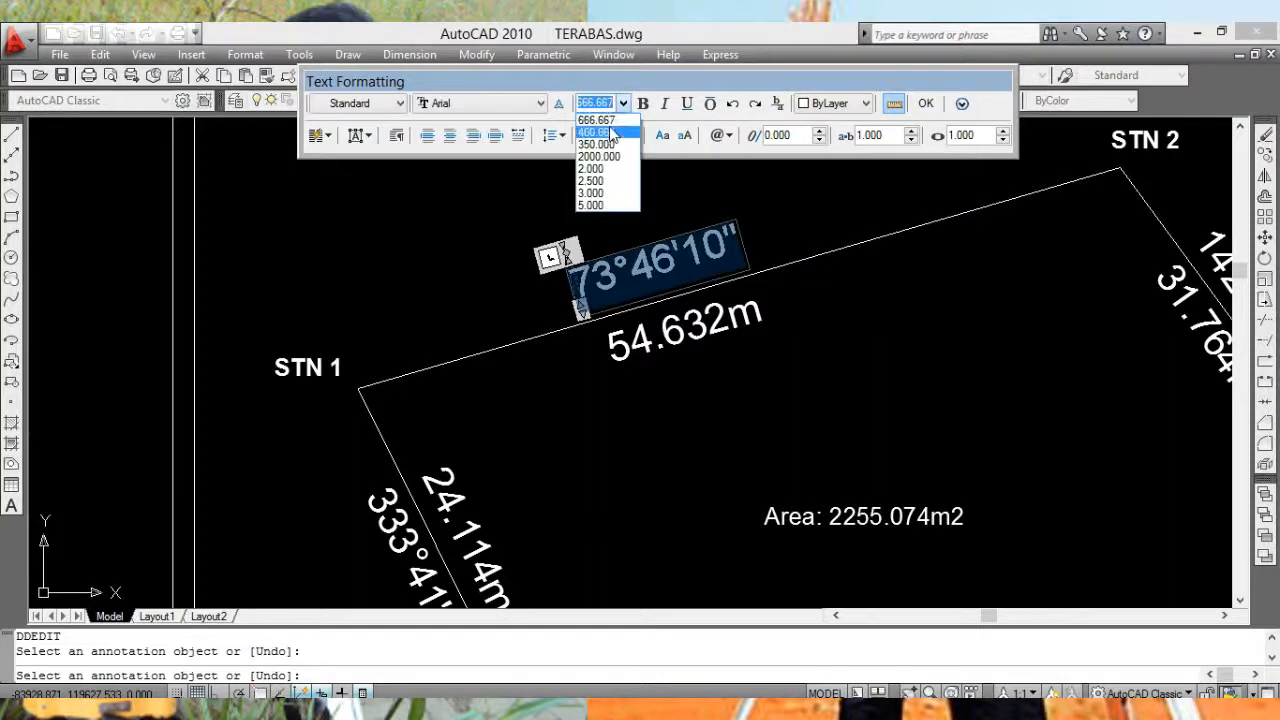
pyautogui.click(612, 133)
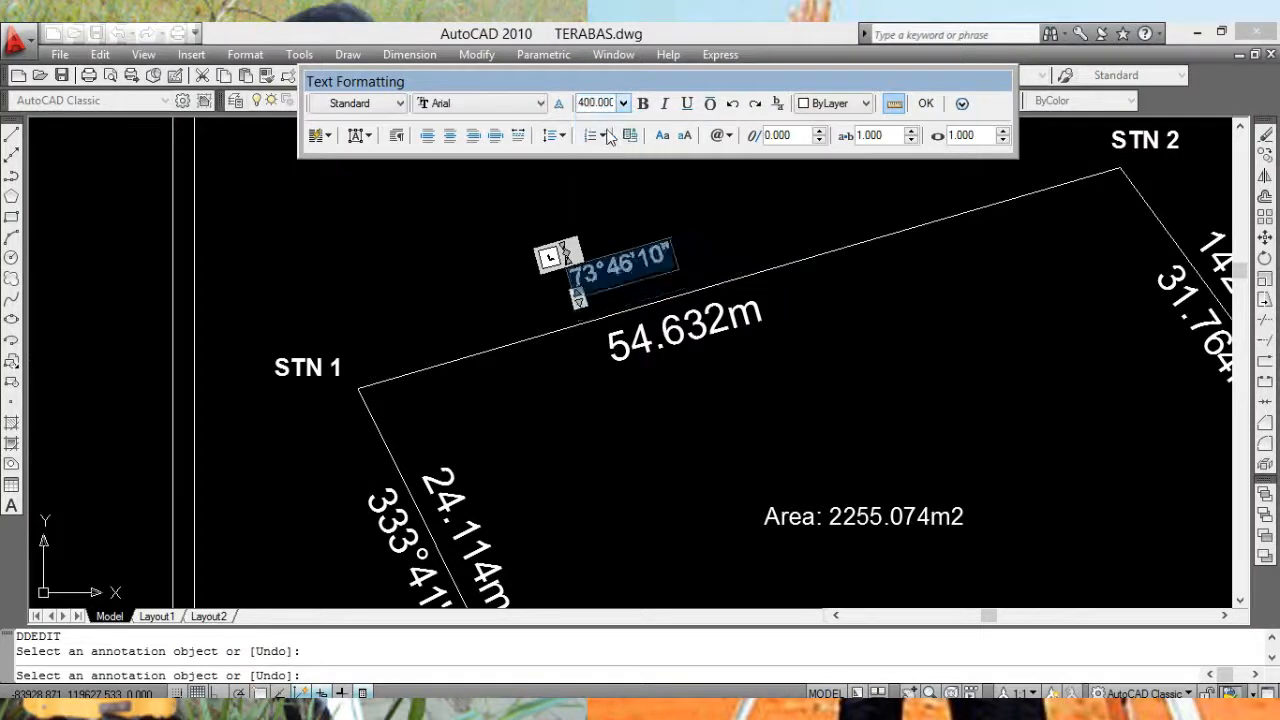
pyautogui.click(927, 104)
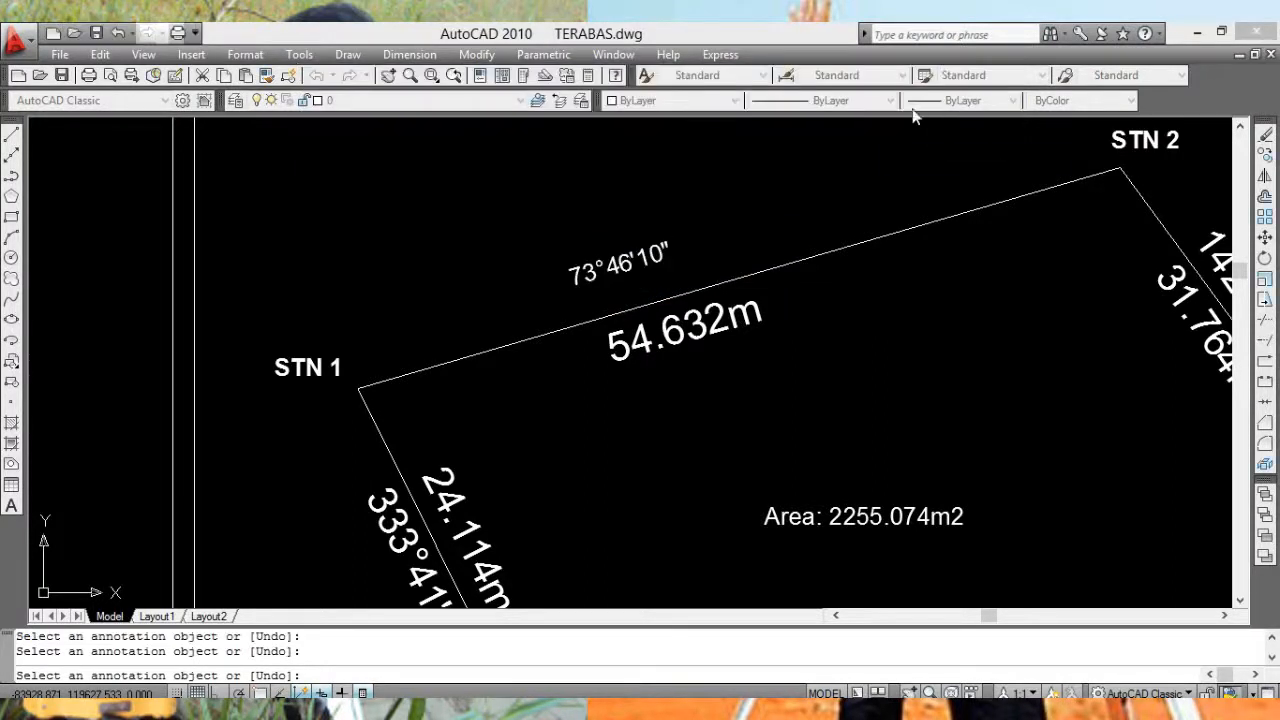
# Step: Set the height of the distance text below the STN 1 to STN 2 line to 400
pyautogui.click(766, 328)
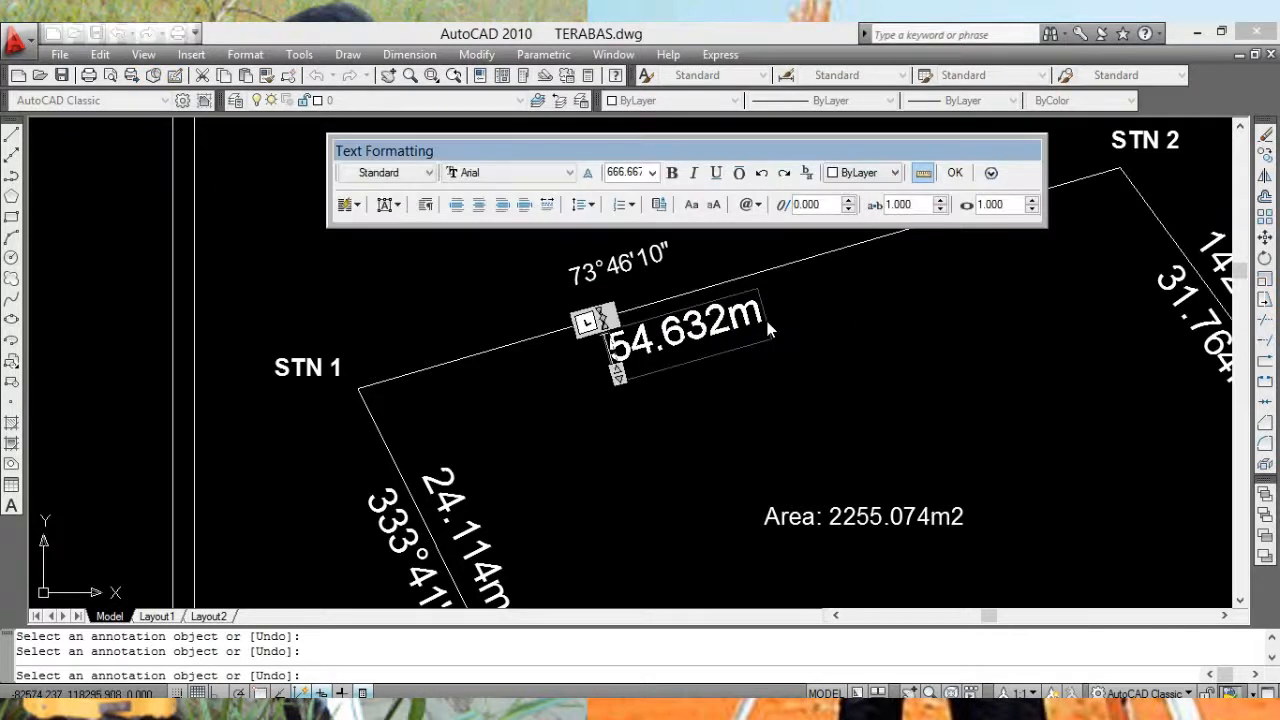
pyautogui.moveTo(763, 316); pyautogui.dragTo(632, 340)
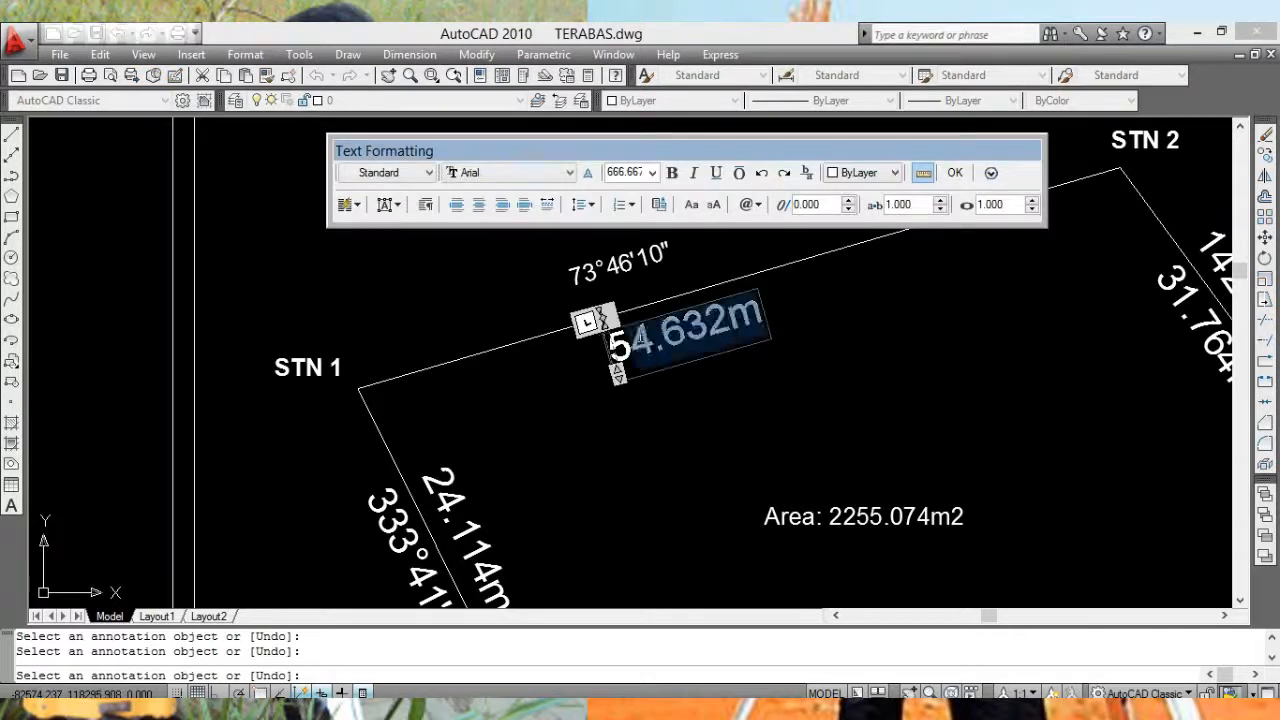
pyautogui.click(652, 172)
pyautogui.click(622, 193)
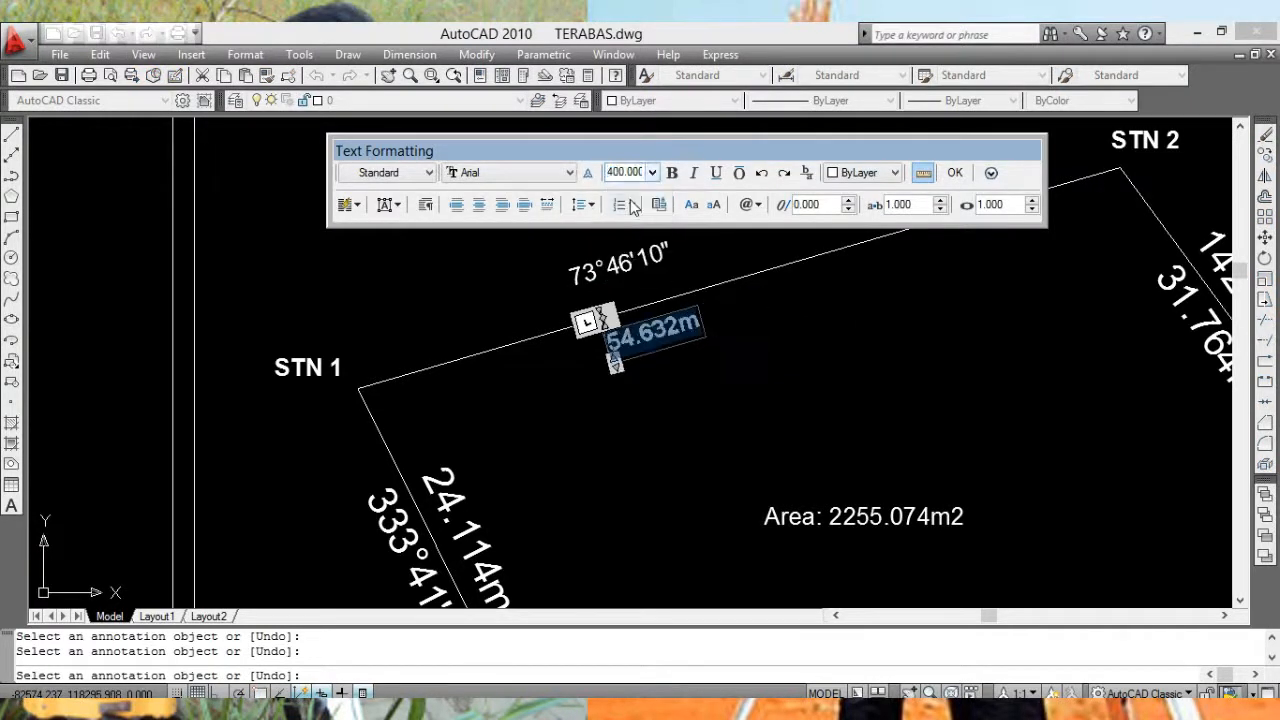
pyautogui.click(955, 174)
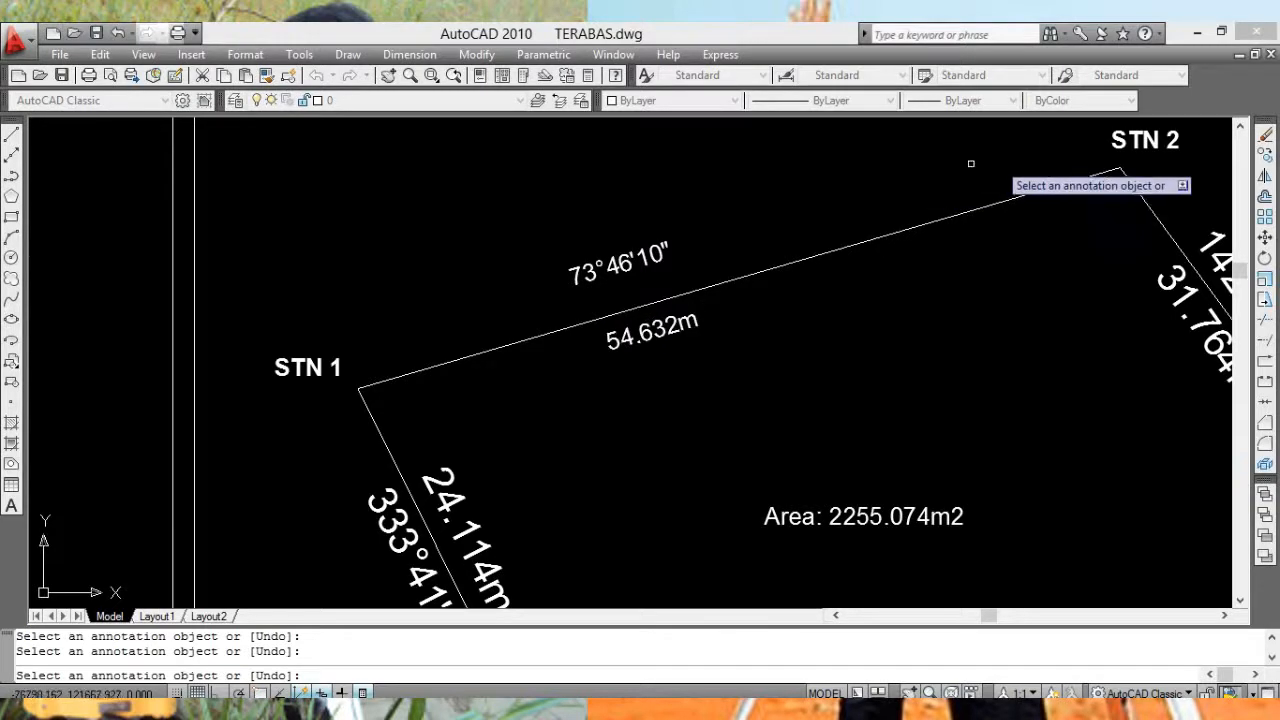
# Step: Move the 73°46'10" bearing text along its line towards STN 2, to about the line's middle
pyautogui.click(1262, 237)
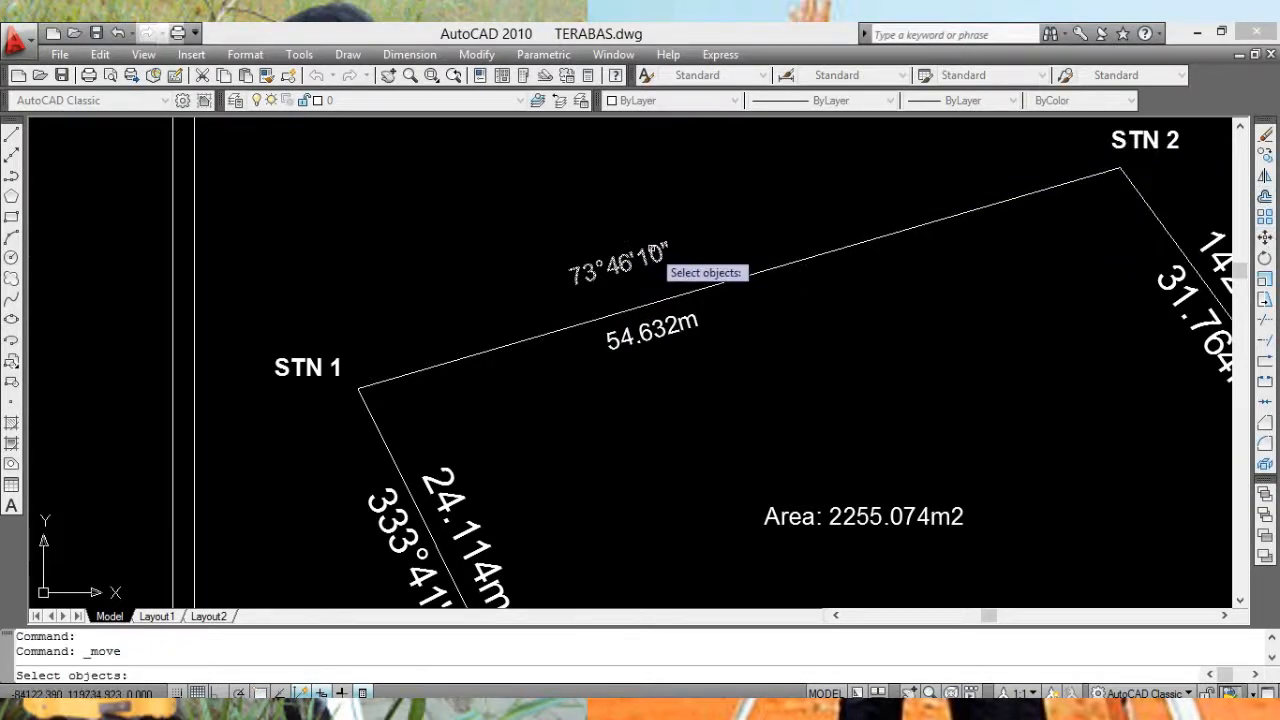
pyautogui.click(671, 266)
pyautogui.press('Return')
pyautogui.click(814, 330)
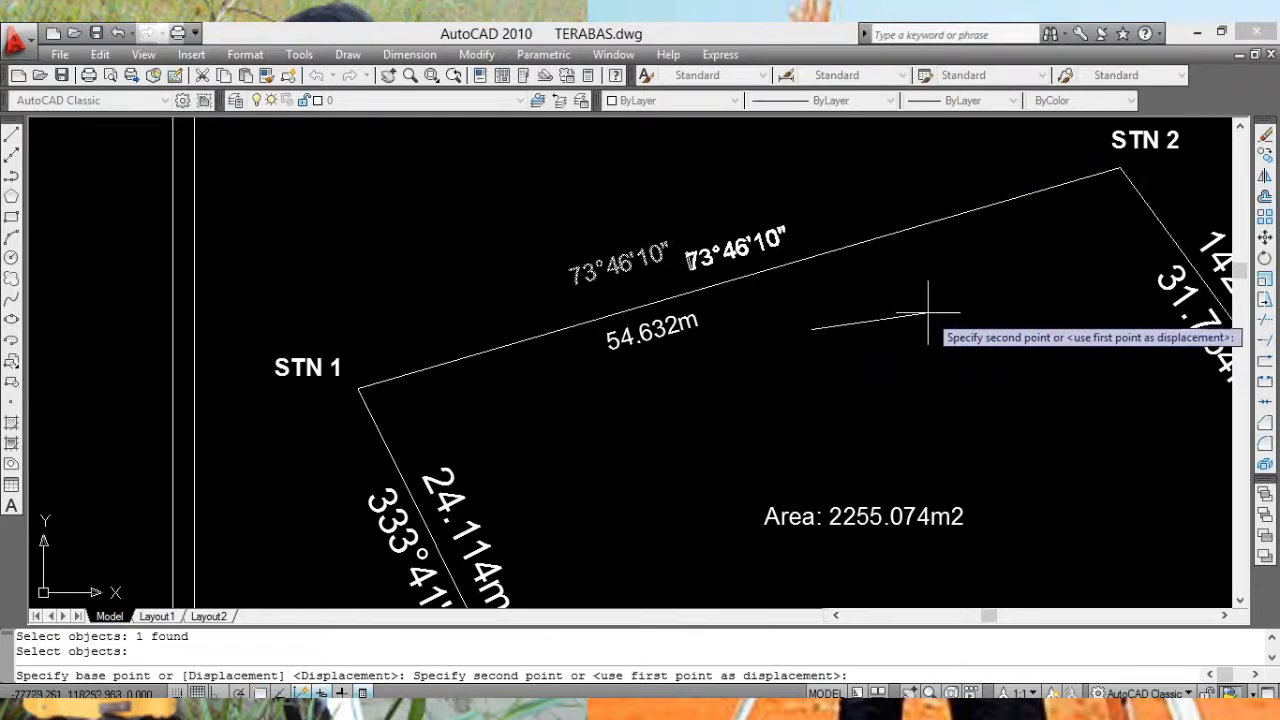
pyautogui.click(930, 320)
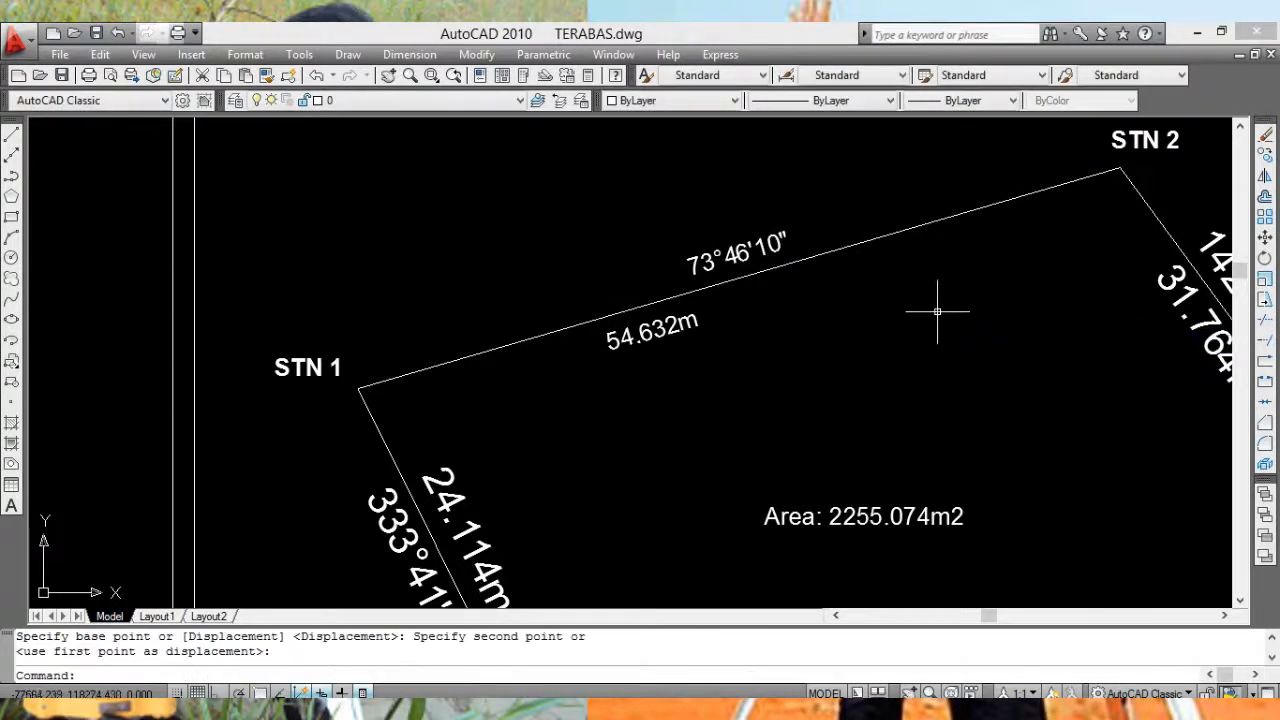
# Step: Move the 54.632m distance text along the STN 1 to STN 2 line towards STN 2, beneath the bearing text
pyautogui.press('Return')
pyautogui.click(688, 322)
pyautogui.press('Return')
pyautogui.click(768, 365)
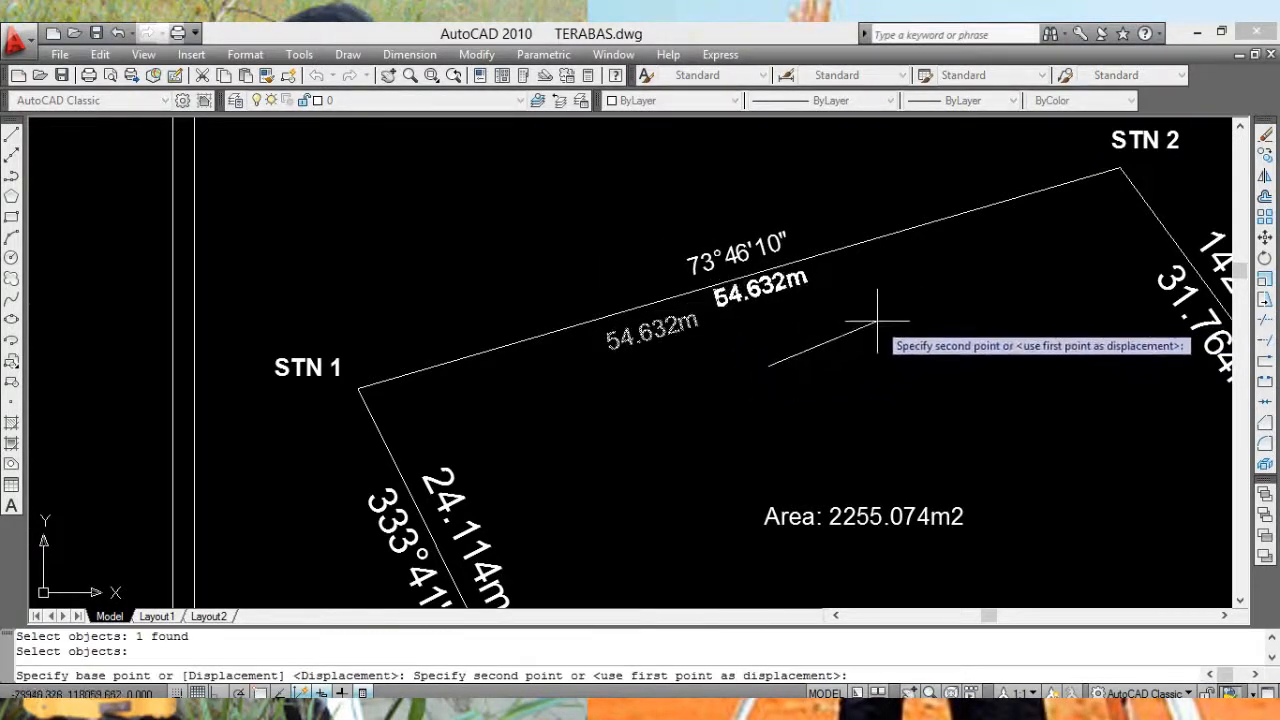
pyautogui.click(864, 340)
# Step: Check the placement of the bearing, distance and area texts around the traverse and within the sheet frame
pyautogui.moveTo(986, 283)
pyautogui.mouseDown(button='middle')
pyautogui.moveTo(845, 247)
pyautogui.moveTo(689, 246)
pyautogui.mouseUp(button='middle')
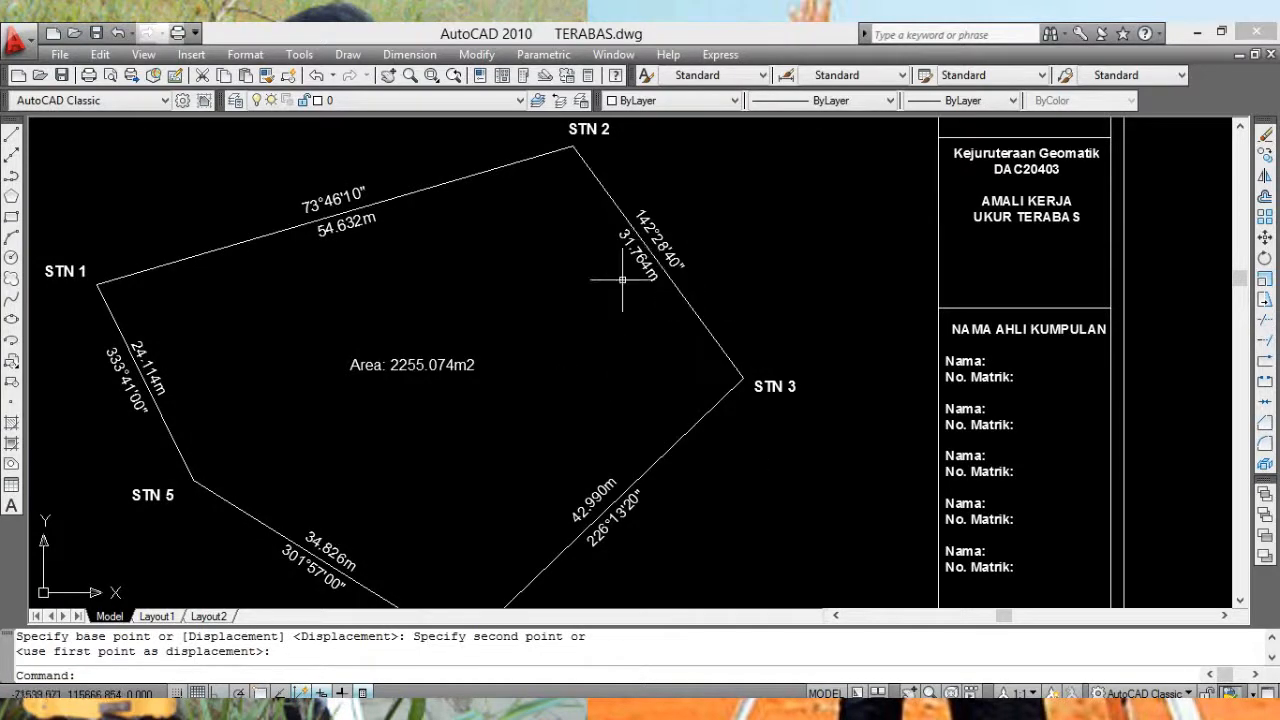
pyautogui.moveTo(533, 270)
pyautogui.mouseDown(button='middle')
pyautogui.moveTo(666, 277)
pyautogui.moveTo(733, 263)
pyautogui.mouseUp(button='middle')
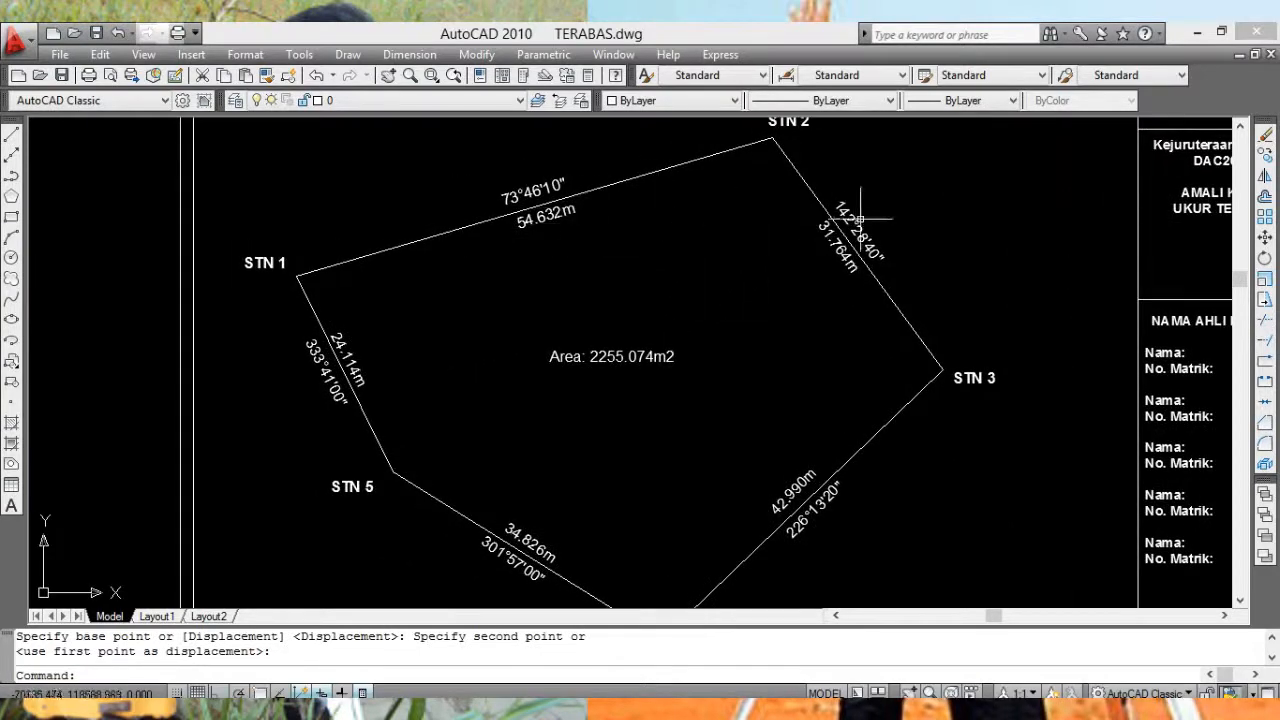
pyautogui.scroll(5, 828, 236)
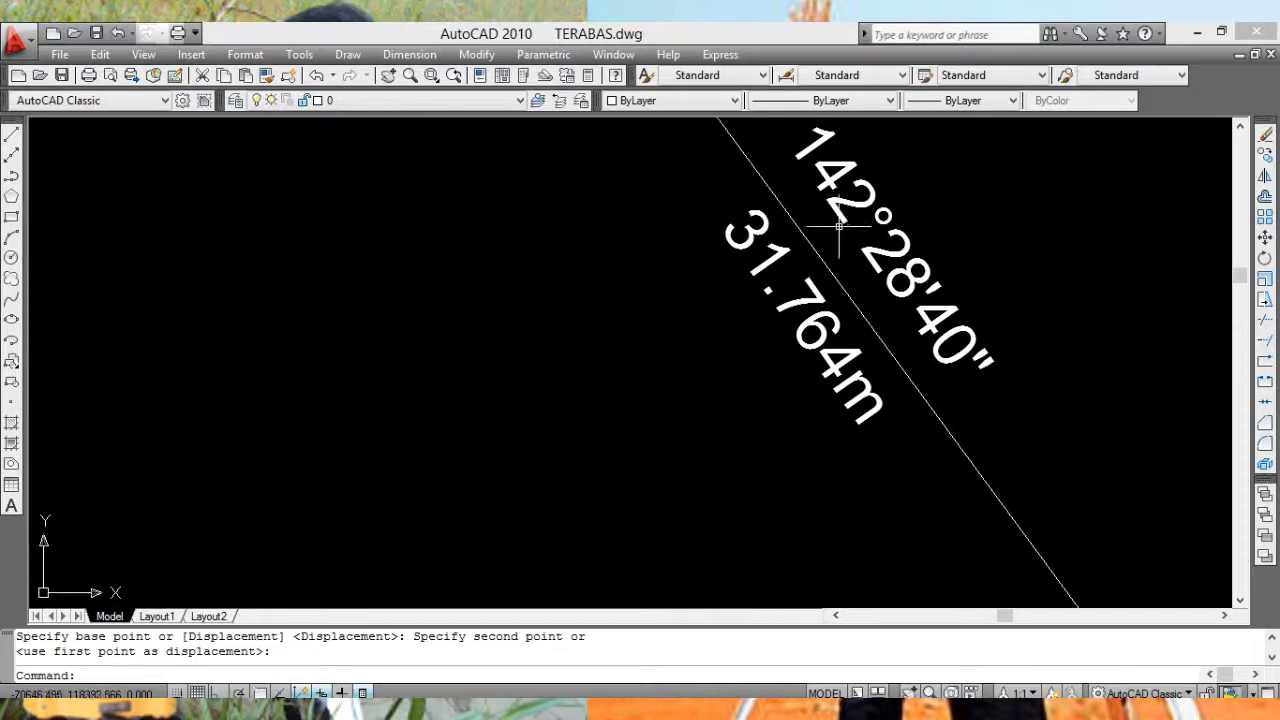
pyautogui.scroll(-3, 846, 226)
pyautogui.scroll(-4, 625, 315)
pyautogui.moveTo(609, 343)
pyautogui.mouseDown(button='middle')
pyautogui.moveTo(674, 290)
pyautogui.moveTo(720, 310)
pyautogui.moveTo(692, 341)
pyautogui.moveTo(737, 386)
pyautogui.moveTo(734, 359)
pyautogui.mouseUp(button='middle')
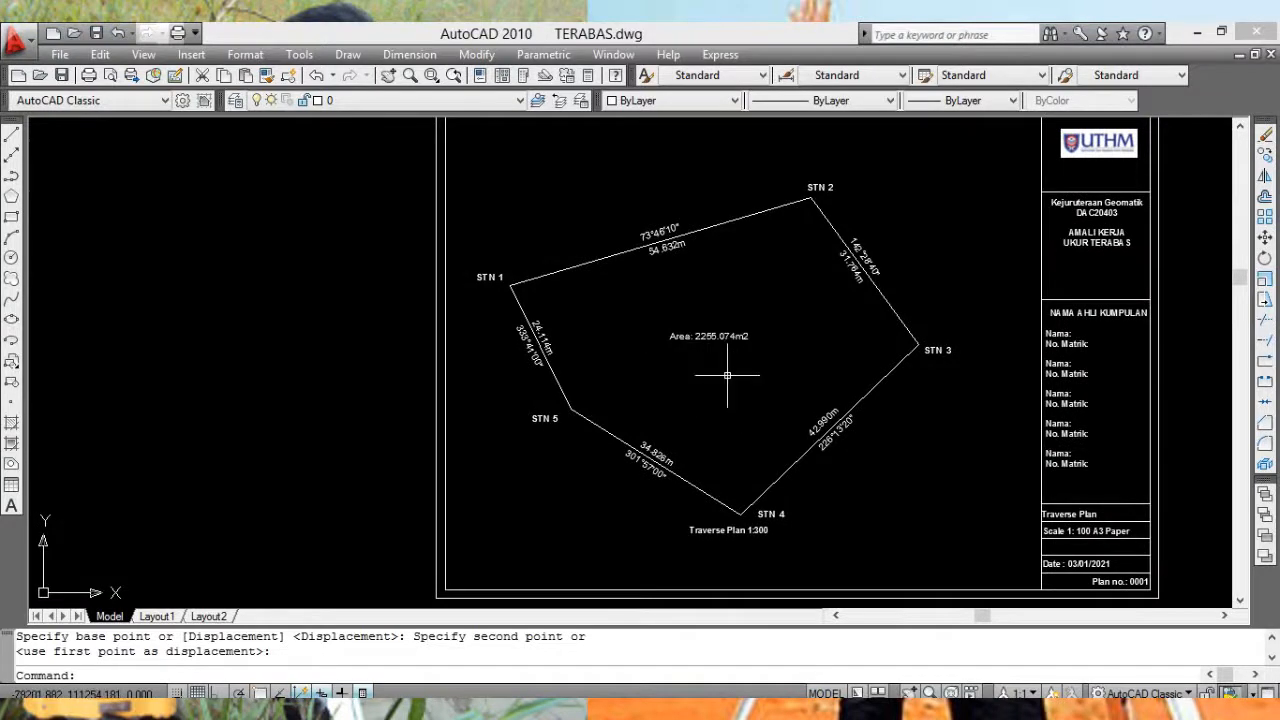
pyautogui.scroll(3, 727, 375)
pyautogui.scroll(-2, 731, 334)
pyautogui.moveTo(731, 334); pyautogui.dragTo(654, 414, button='middle')
pyautogui.moveTo(677, 343)
pyautogui.mouseDown(button='middle')
pyautogui.moveTo(682, 423)
pyautogui.moveTo(617, 191)
pyautogui.moveTo(503, 156)
pyautogui.moveTo(589, 251)
pyautogui.moveTo(486, 286)
pyautogui.moveTo(589, 334)
pyautogui.moveTo(496, 427)
pyautogui.mouseUp(button='middle')
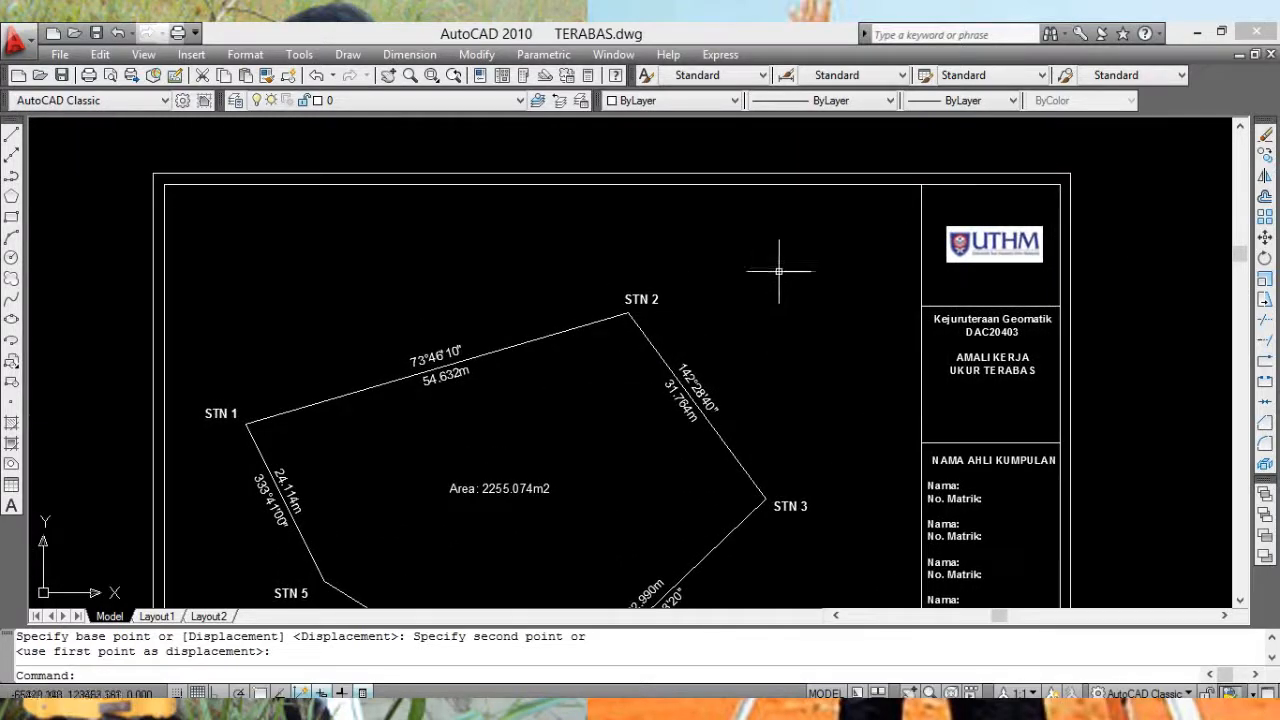
# Step: Copy the Koordinat table by its upper-left corner from the reference plan into the new sheet, beside the title block
pyautogui.scroll(-6, 769, 268)
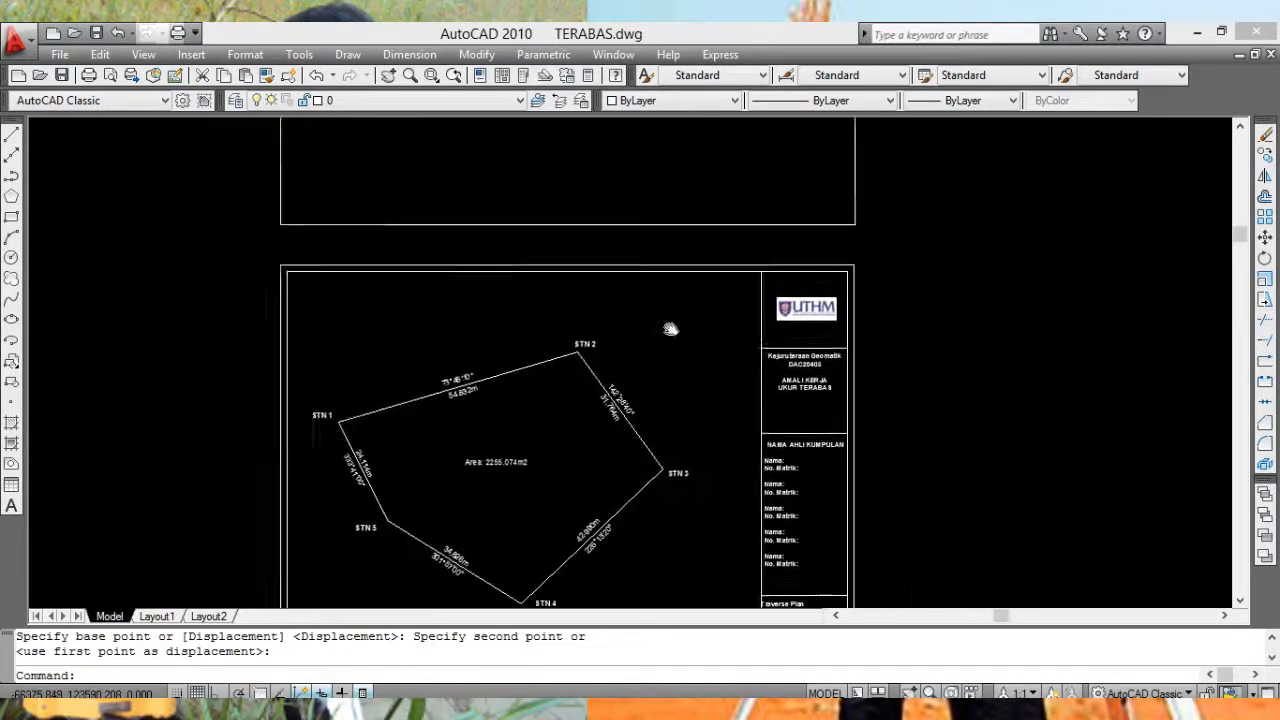
pyautogui.moveTo(709, 309); pyautogui.dragTo(695, 337, button='middle')
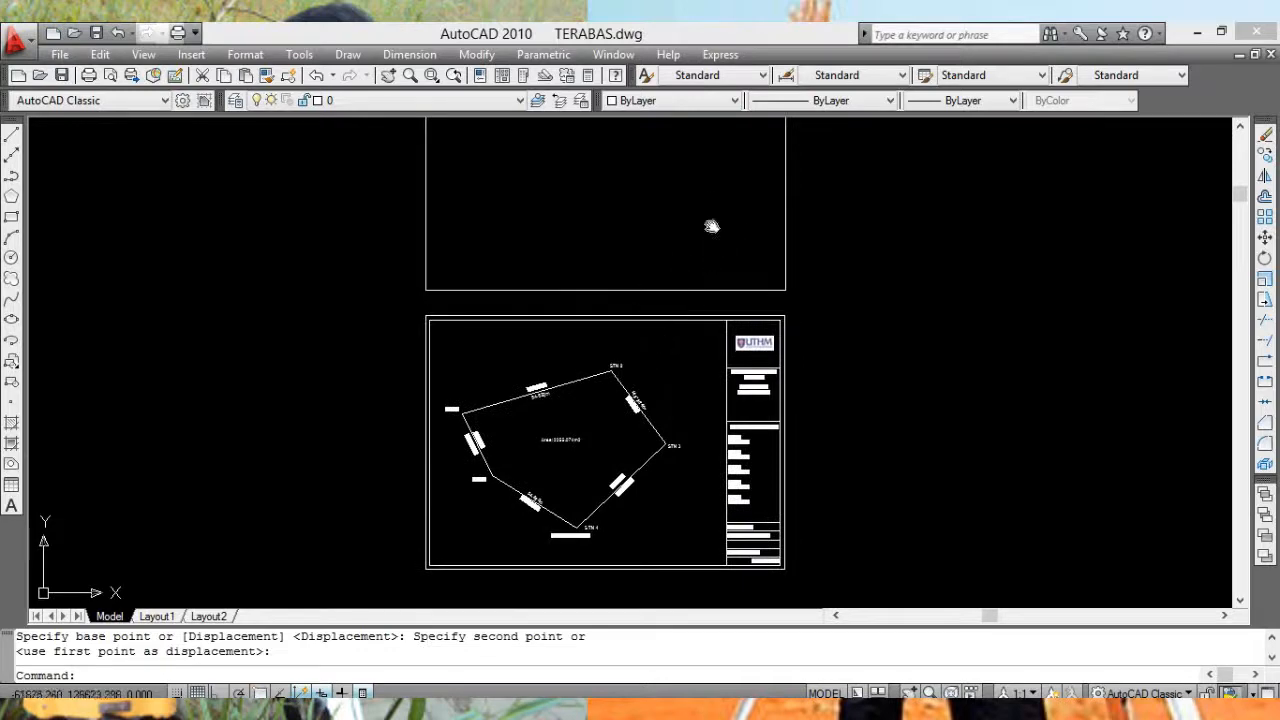
pyautogui.moveTo(711, 227); pyautogui.dragTo(674, 420, button='middle')
pyautogui.moveTo(826, 366); pyautogui.dragTo(602, 310, button='middle')
pyautogui.scroll(-4, 796, 342)
pyautogui.scroll(1, 839, 436)
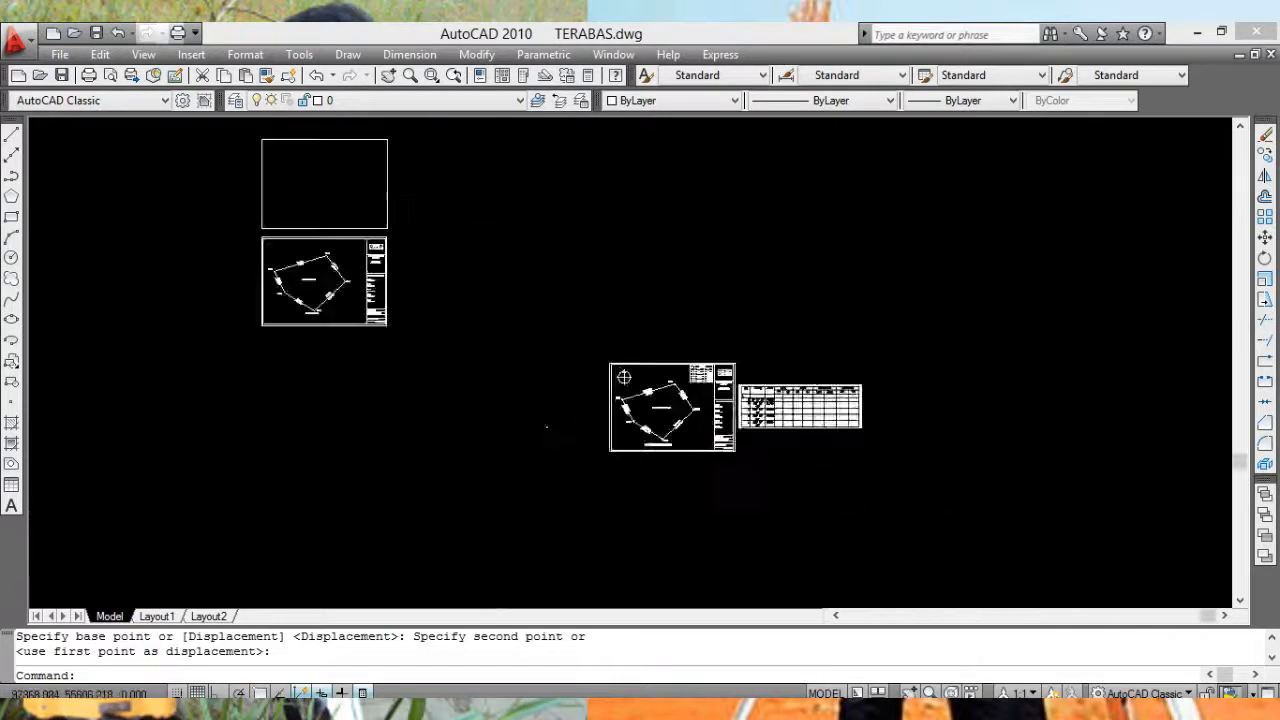
pyautogui.scroll(10, 700, 400)
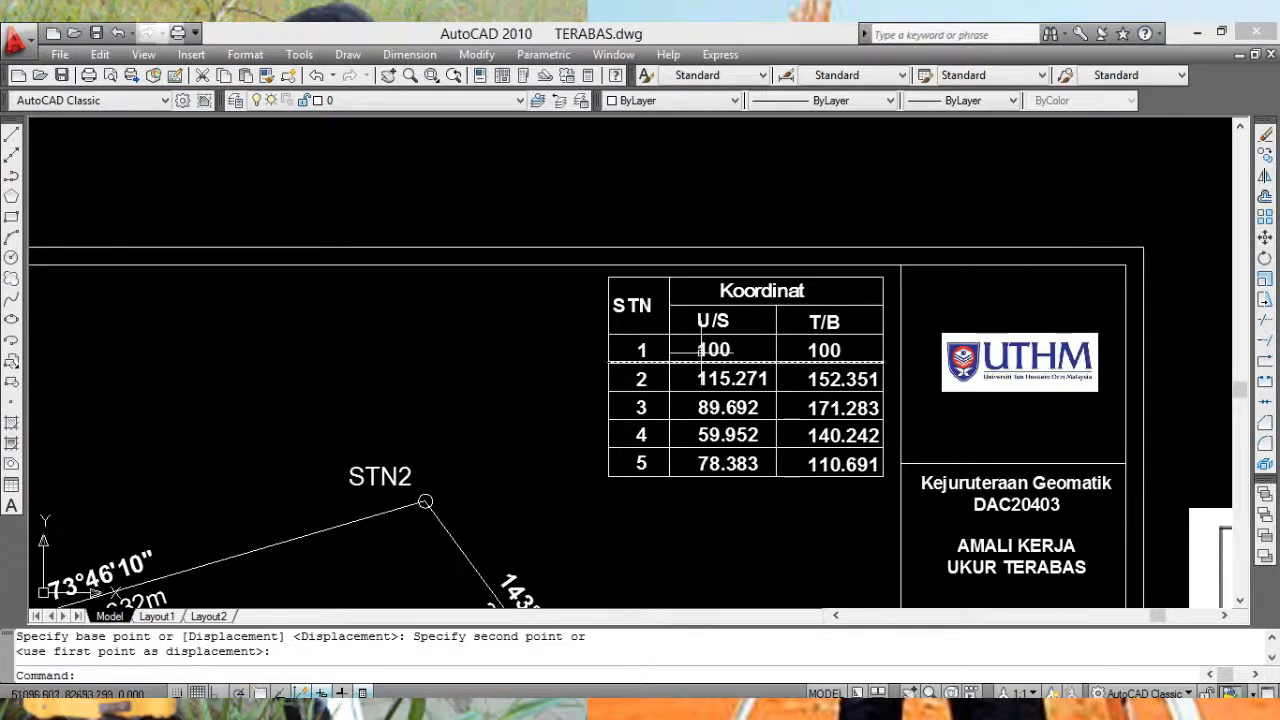
pyautogui.click(1265, 156)
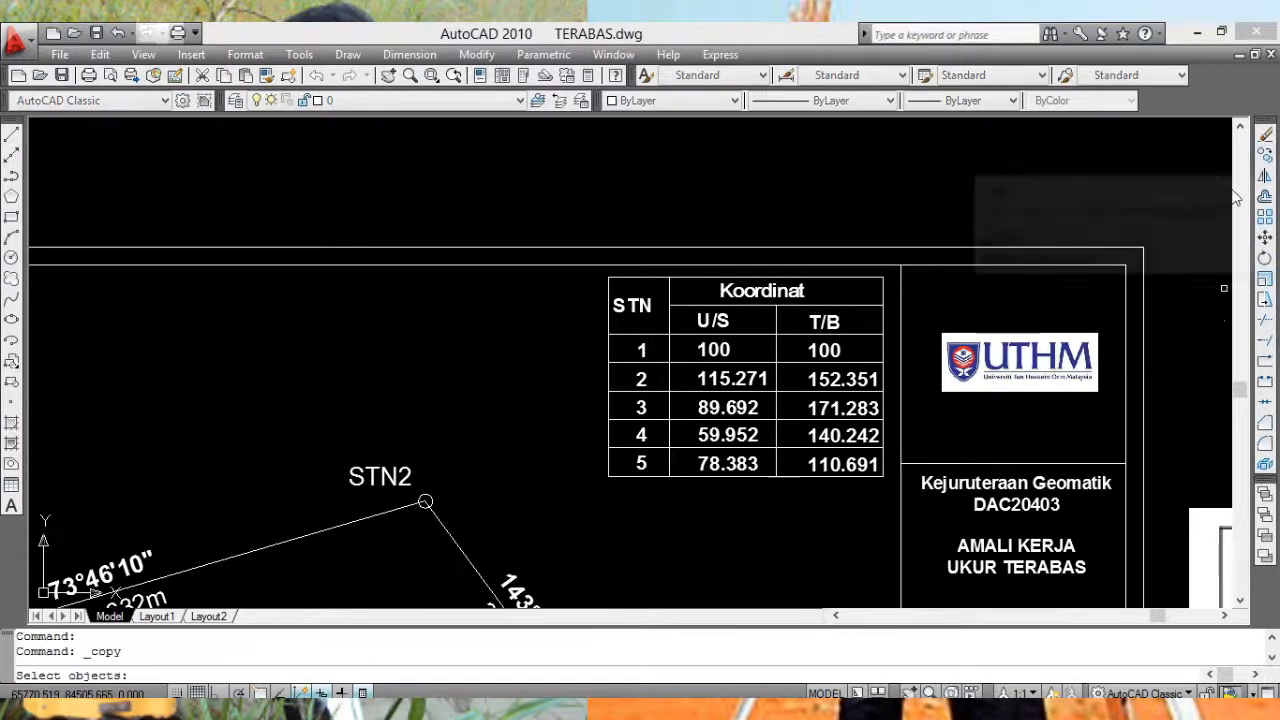
pyautogui.click(882, 505)
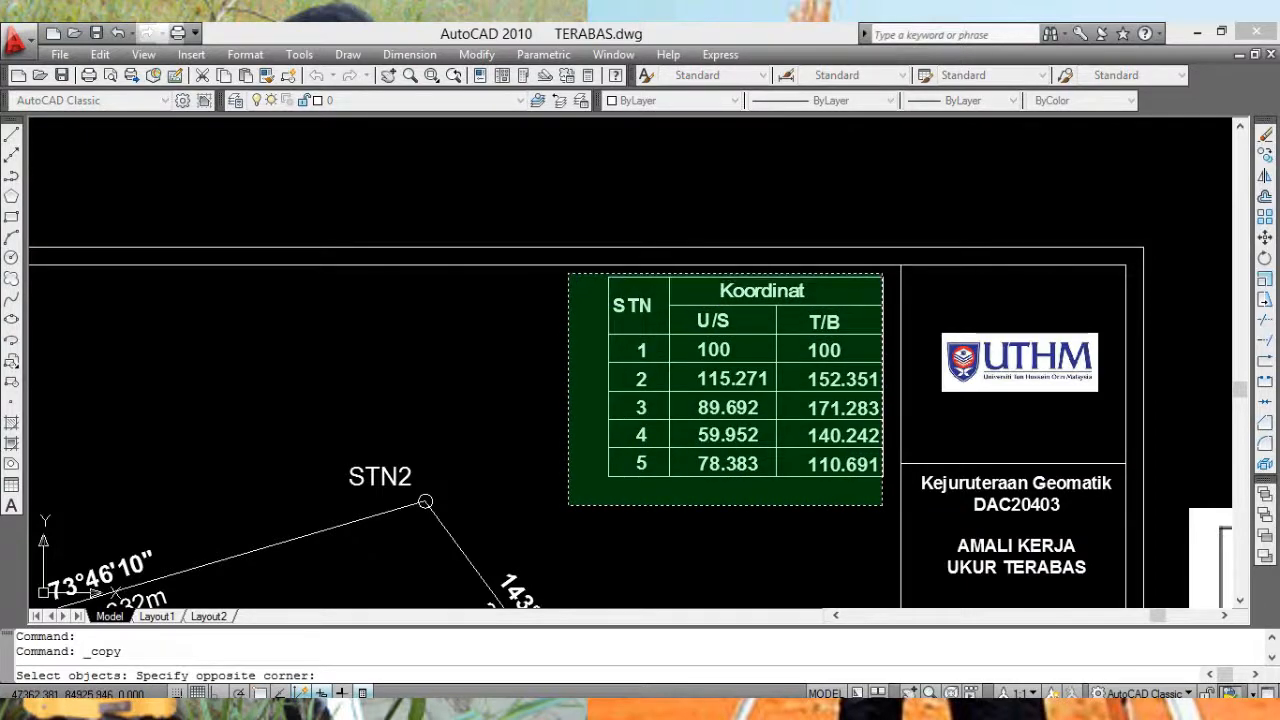
pyautogui.click(568, 274)
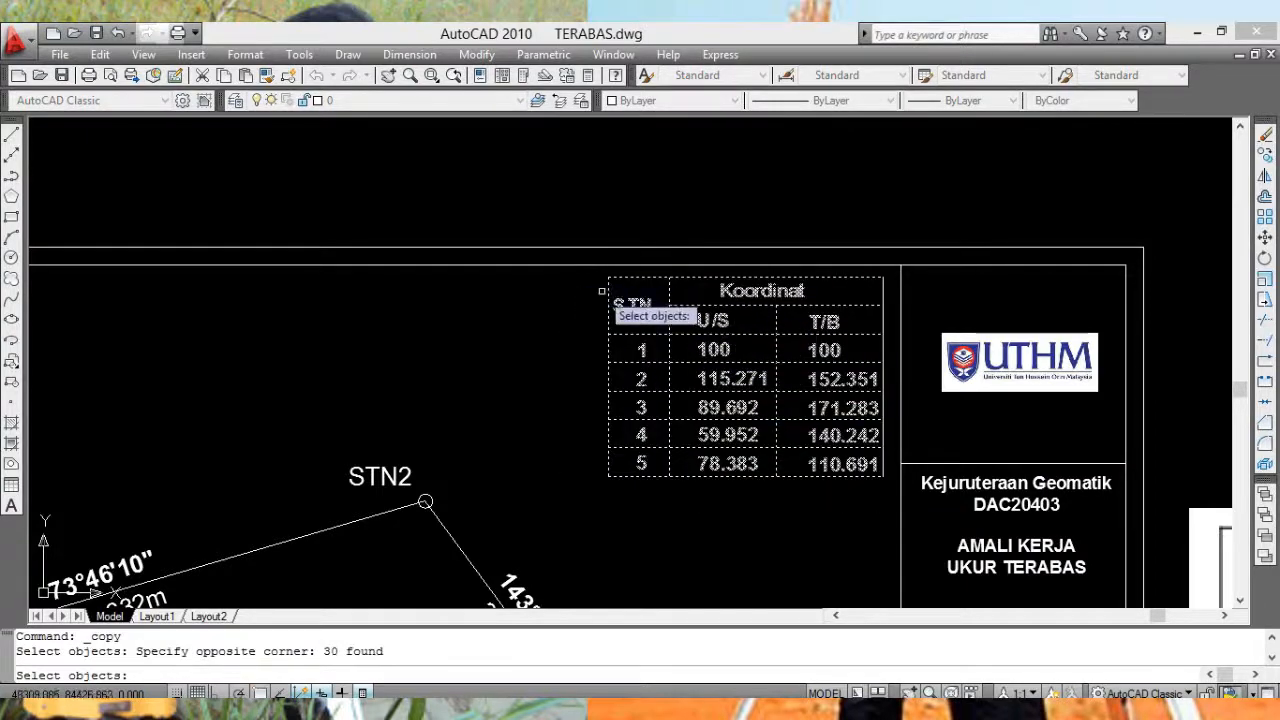
pyautogui.press('Return')
pyautogui.click(606, 278)
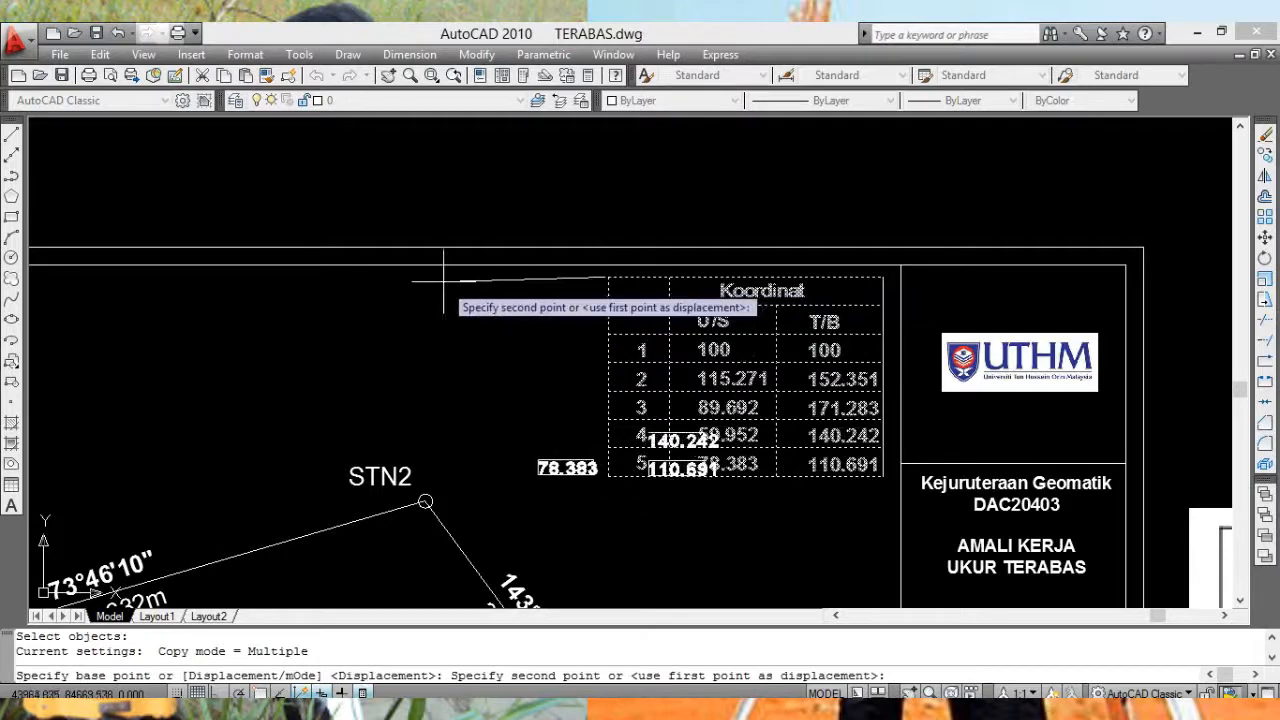
pyautogui.scroll(-4, 441, 291)
pyautogui.moveTo(441, 291); pyautogui.dragTo(1164, 338, button='middle')
pyautogui.scroll(-5, 566, 331)
pyautogui.moveTo(552, 332); pyautogui.dragTo(1037, 374, button='middle')
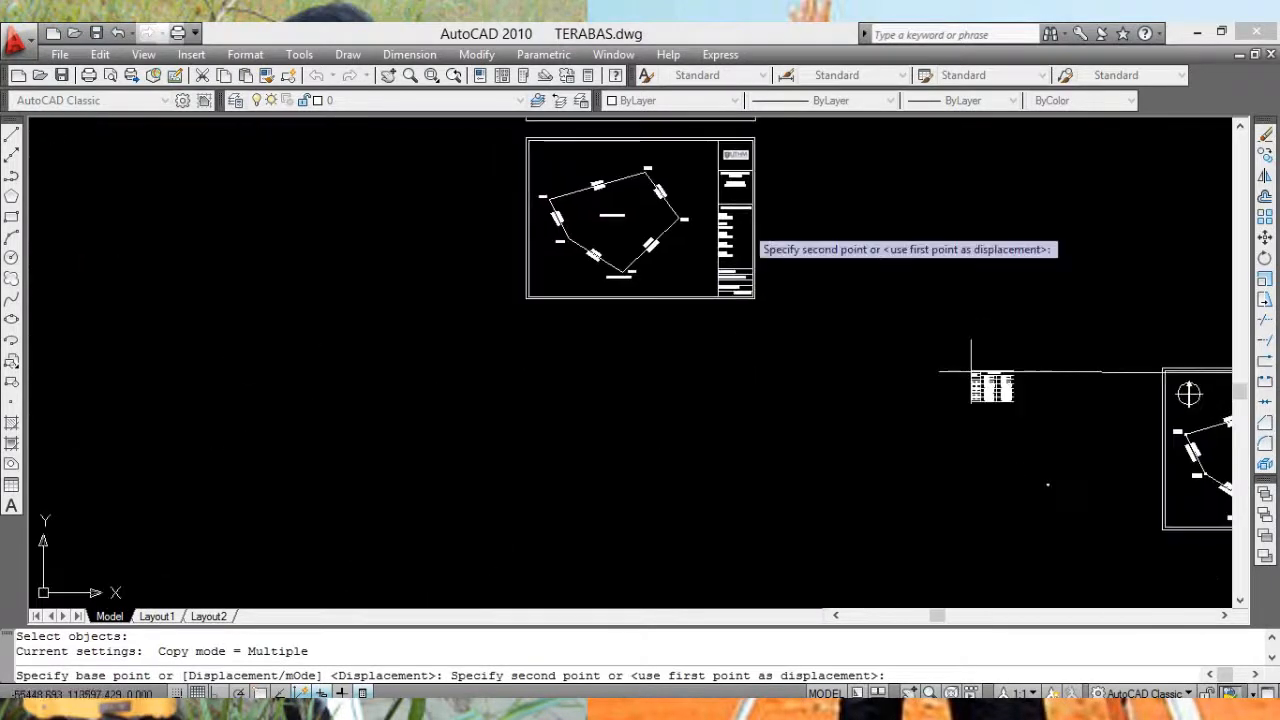
pyautogui.moveTo(748, 209); pyautogui.dragTo(726, 394, button='middle')
pyautogui.scroll(5, 641, 346)
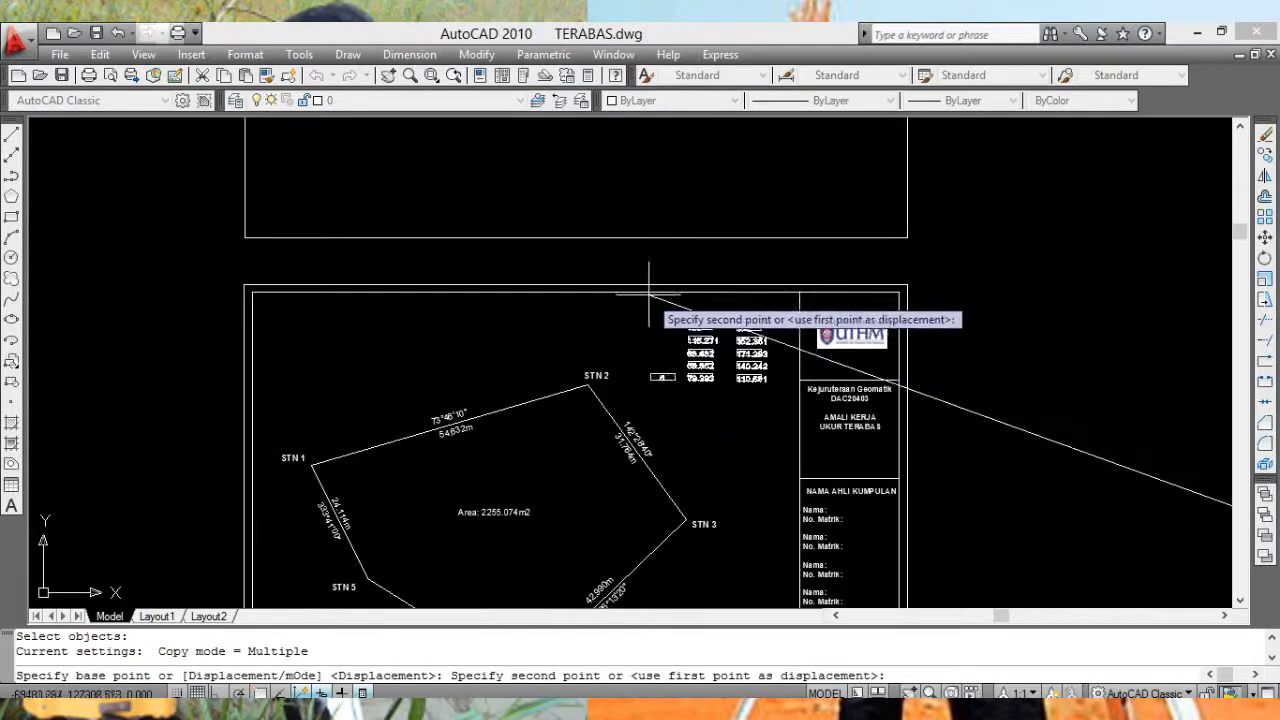
pyautogui.scroll(5, 648, 300)
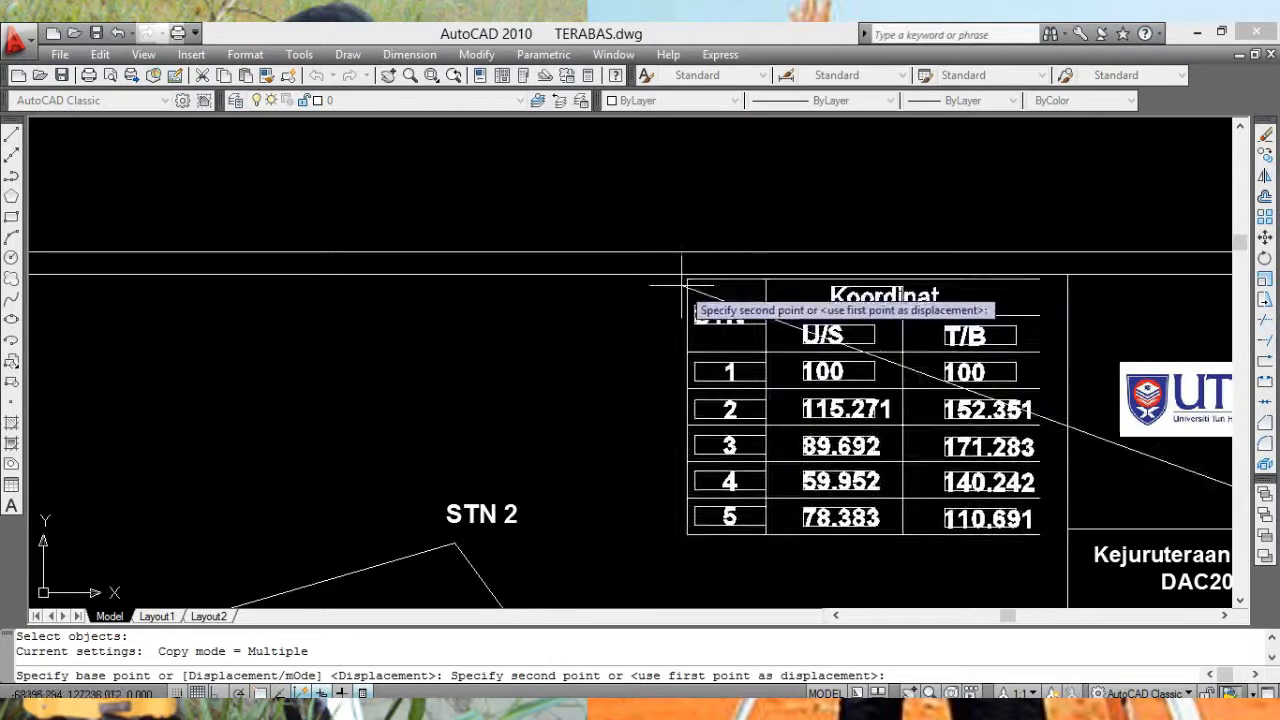
pyautogui.click(687, 299)
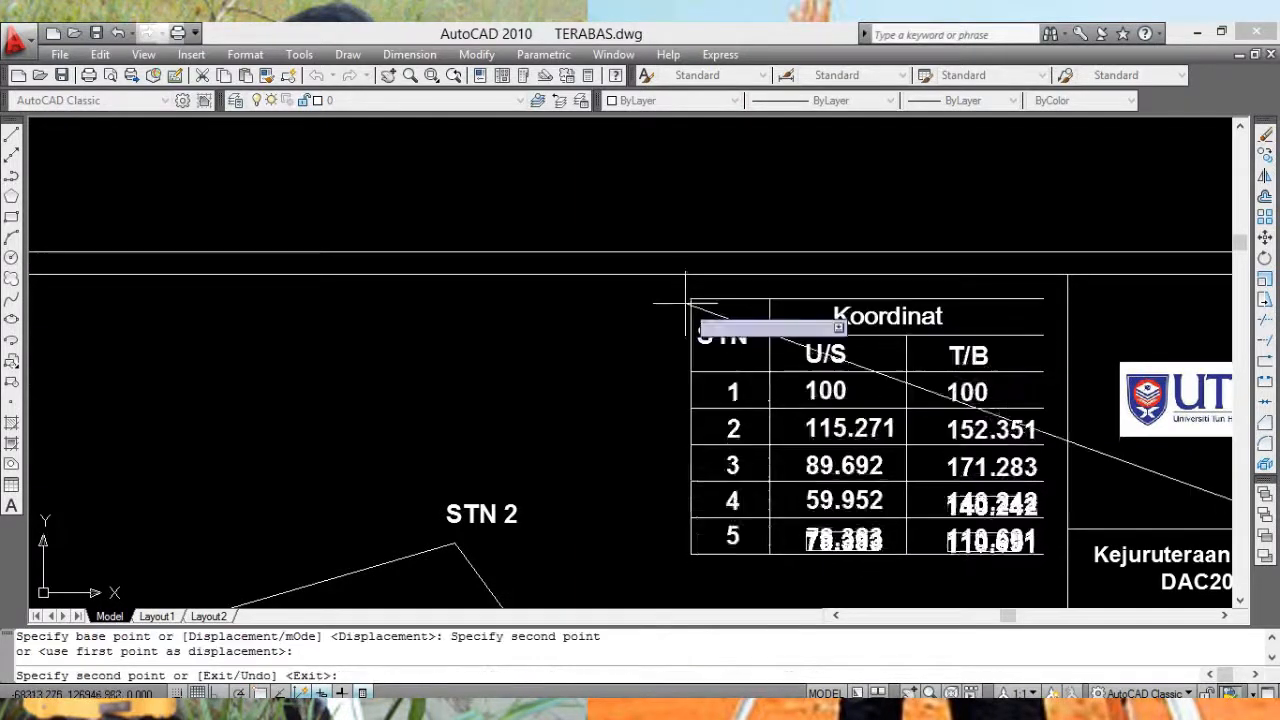
pyautogui.press('Escape')
# Step: Examine the copied Koordinat table and its fit with the traverse and sheet layout
pyautogui.scroll(-5, 750, 326)
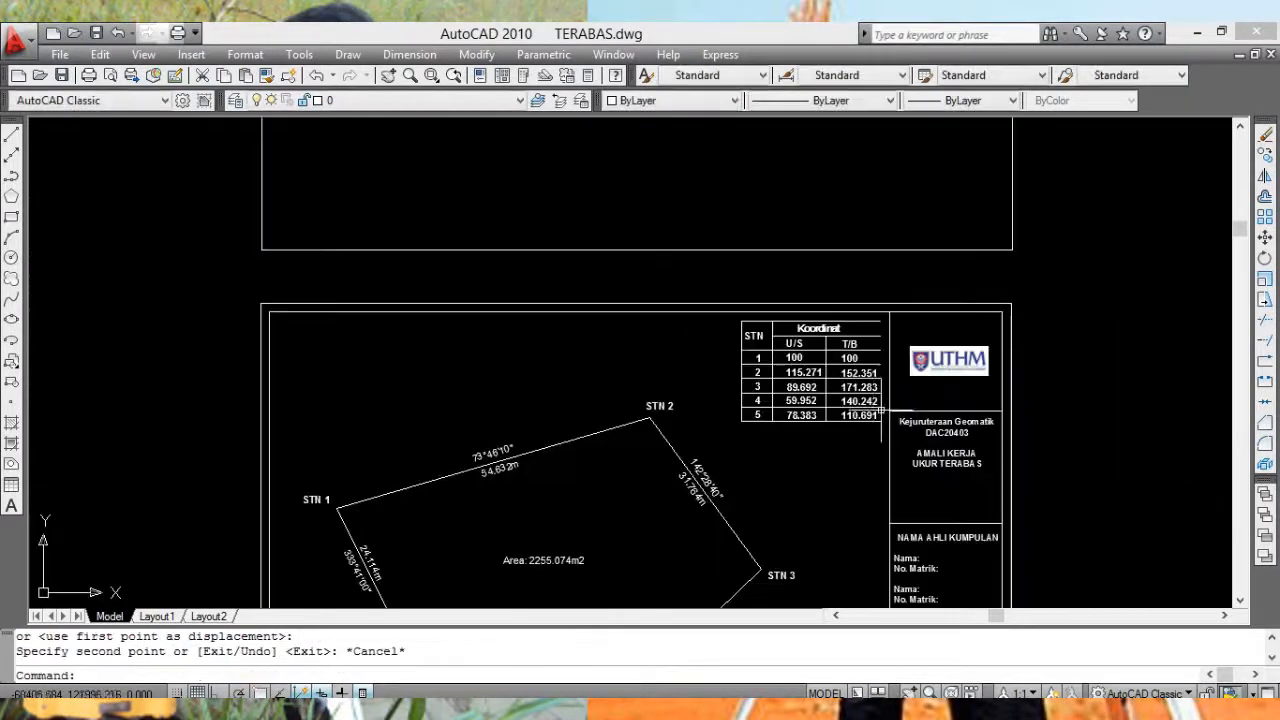
pyautogui.scroll(5, 806, 375)
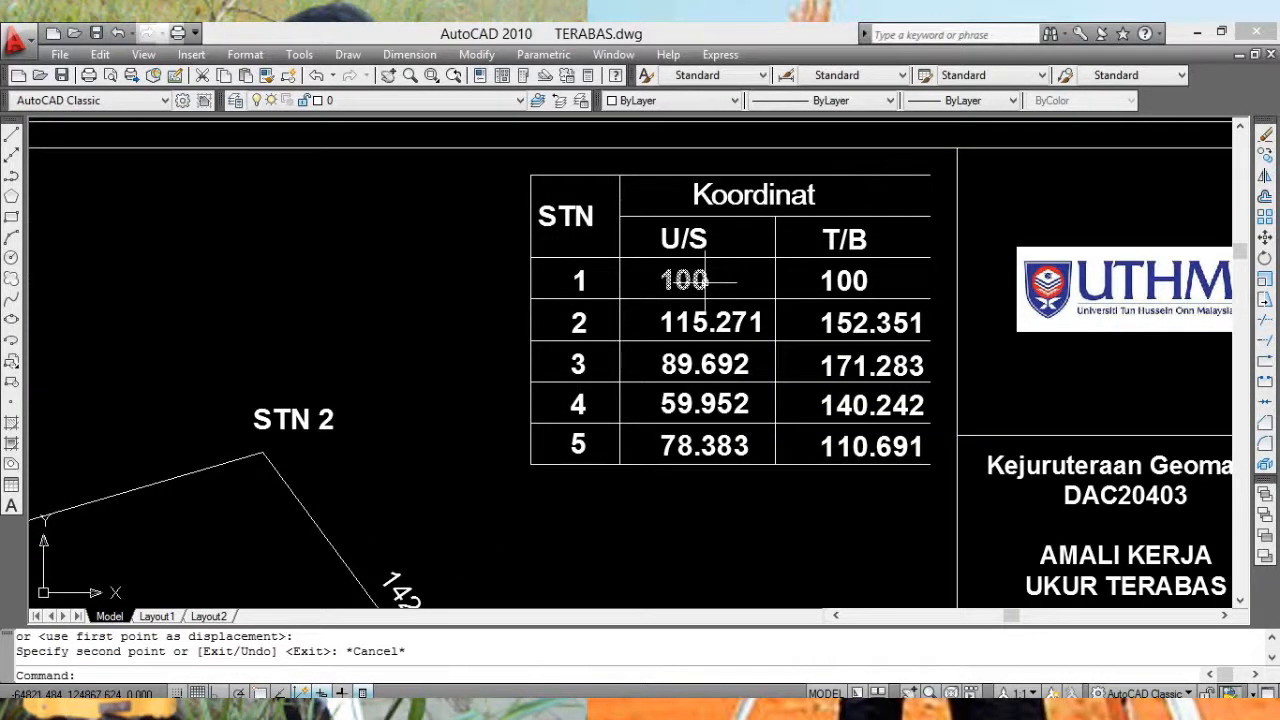
pyautogui.scroll(-4, 688, 329)
pyautogui.moveTo(673, 342); pyautogui.dragTo(861, 273, button='middle')
pyautogui.scroll(3, 549, 363)
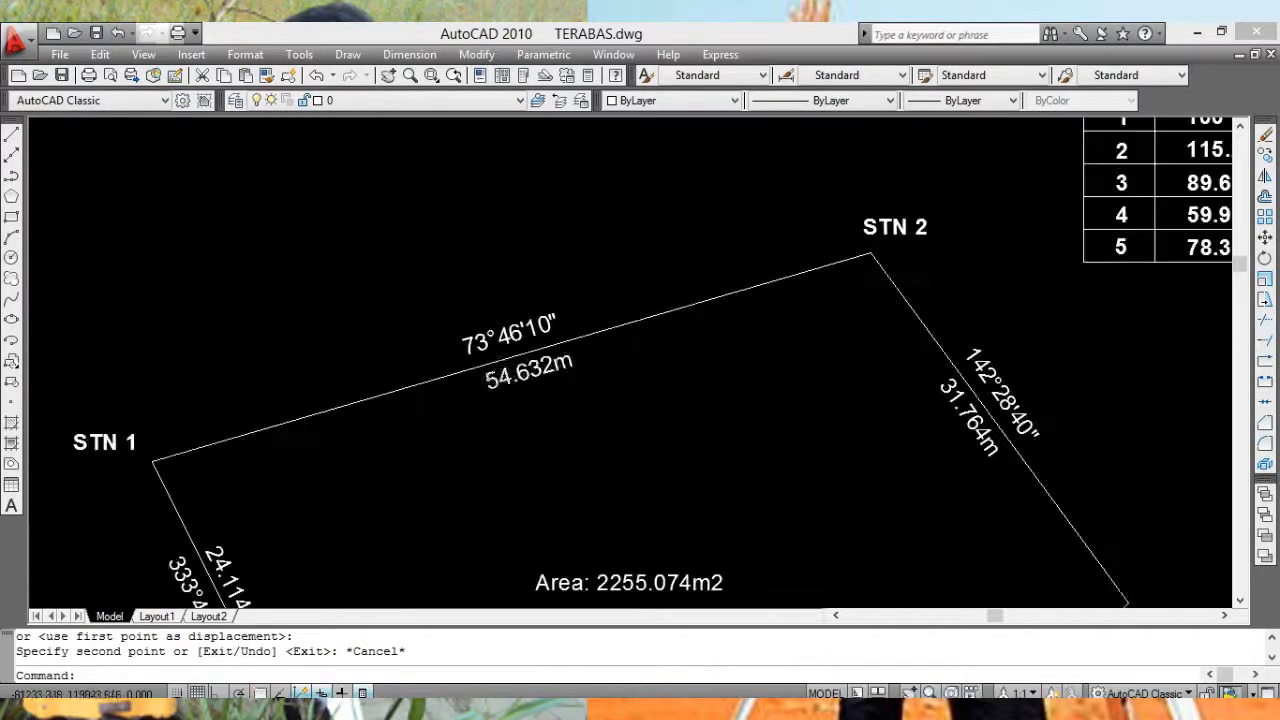
pyautogui.scroll(-2, 545, 362)
pyautogui.moveTo(545, 365); pyautogui.dragTo(678, 200, button='middle')
pyautogui.scroll(-4, 724, 312)
pyautogui.moveTo(738, 304); pyautogui.dragTo(666, 392, button='middle')
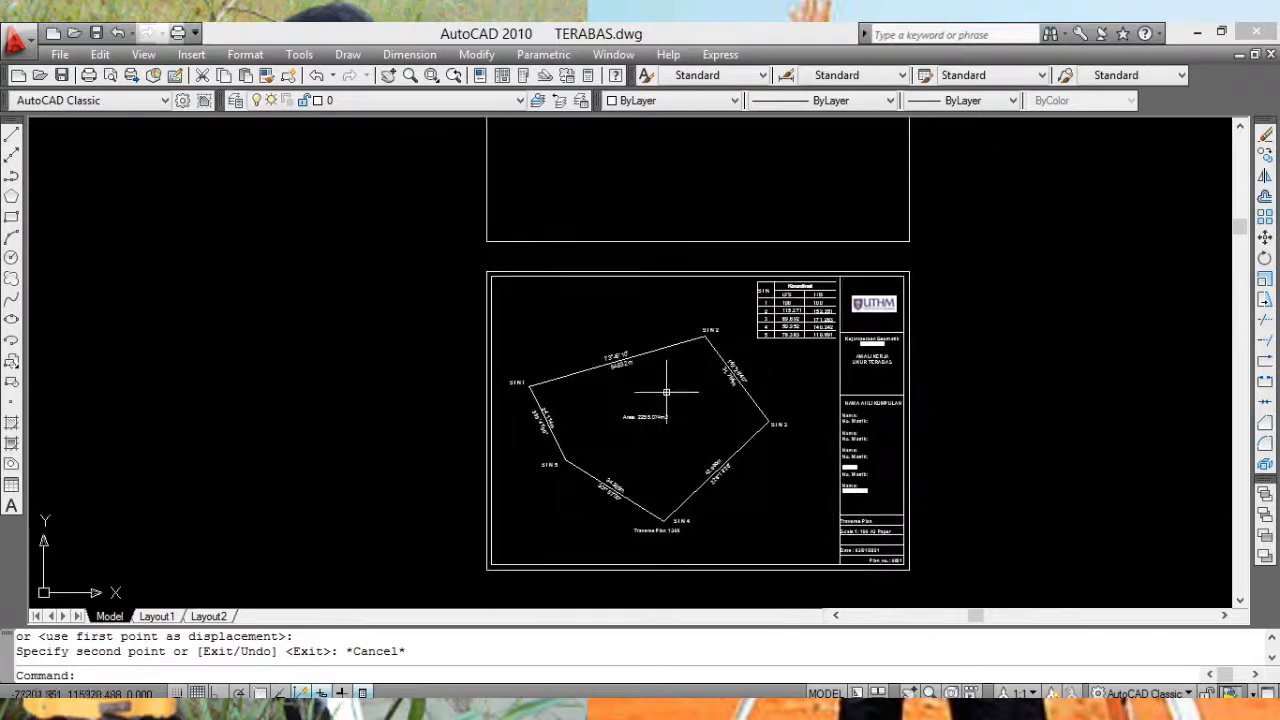
# Step: Draw a circle for the north symbol inside the frame's upper-left corner, above STN 1
pyautogui.scroll(4, 640, 365)
pyautogui.moveTo(428, 209); pyautogui.dragTo(516, 275, button='middle')
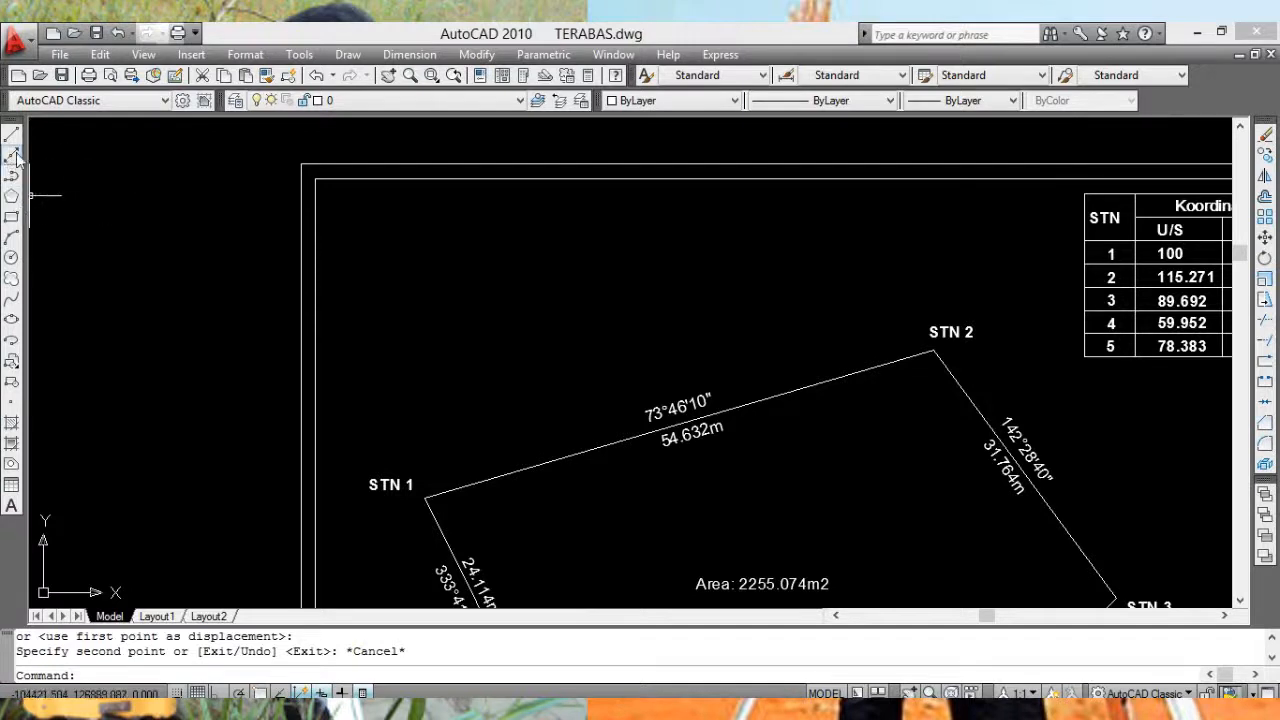
pyautogui.click(11, 258)
pyautogui.click(437, 267)
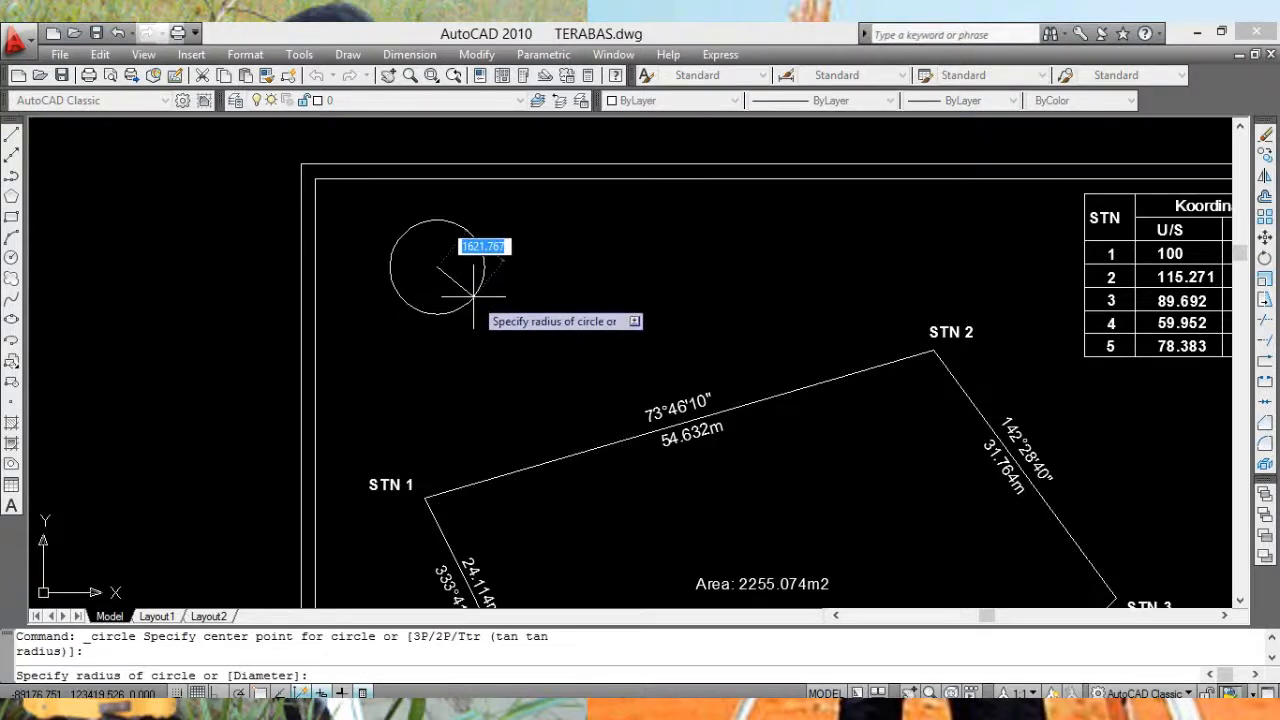
pyautogui.click(473, 296)
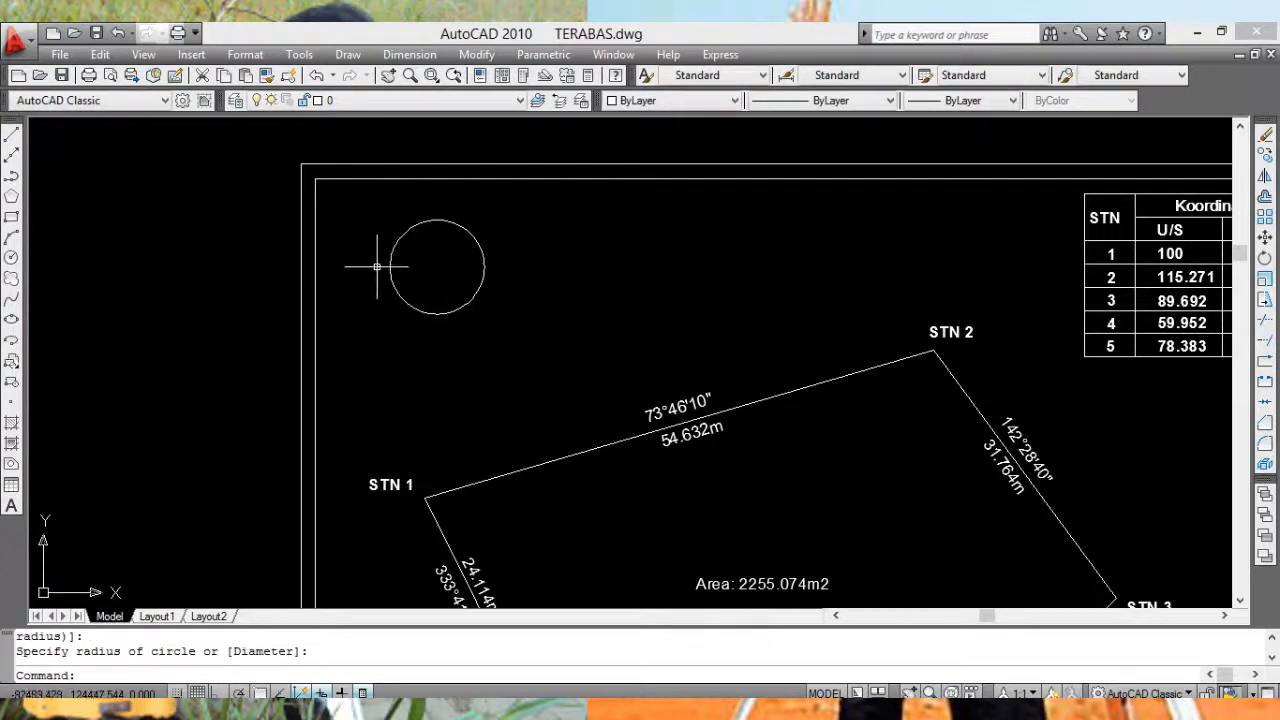
# Step: With object snap and ortho on, draw a vertical line from the circle's centre upward to just beyond the circle
pyautogui.click(12, 134)
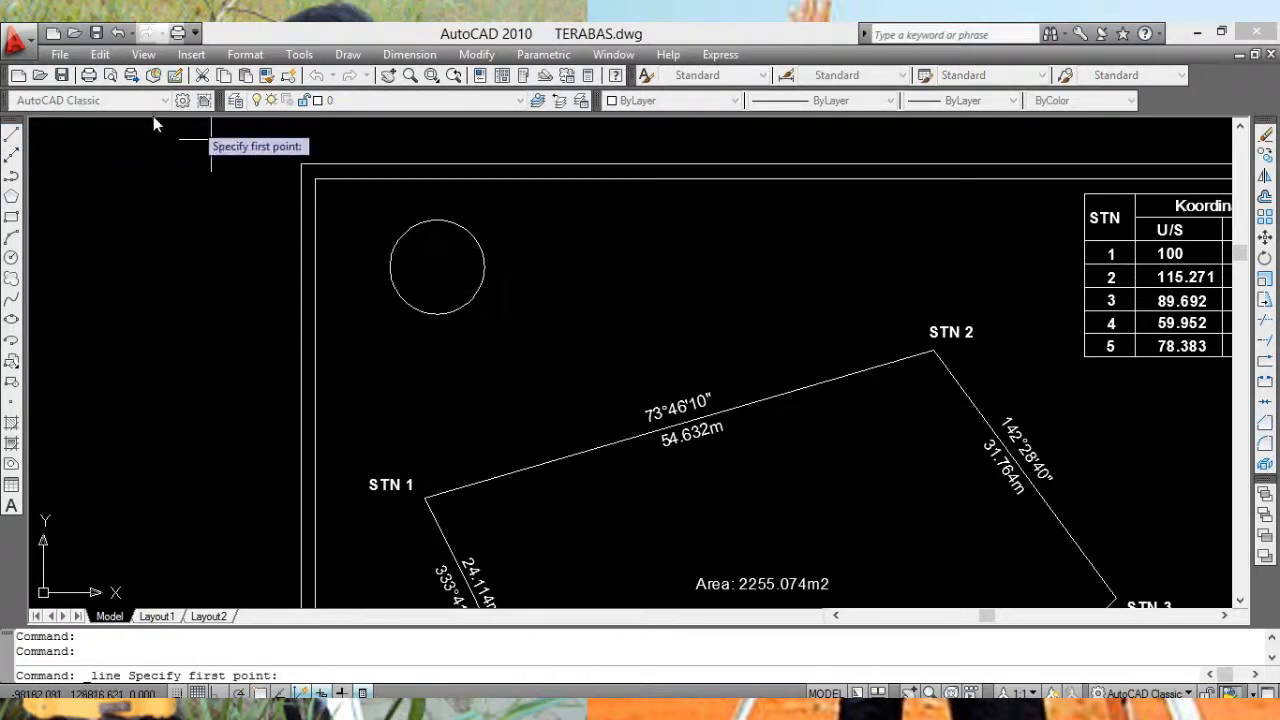
pyautogui.press('F3')
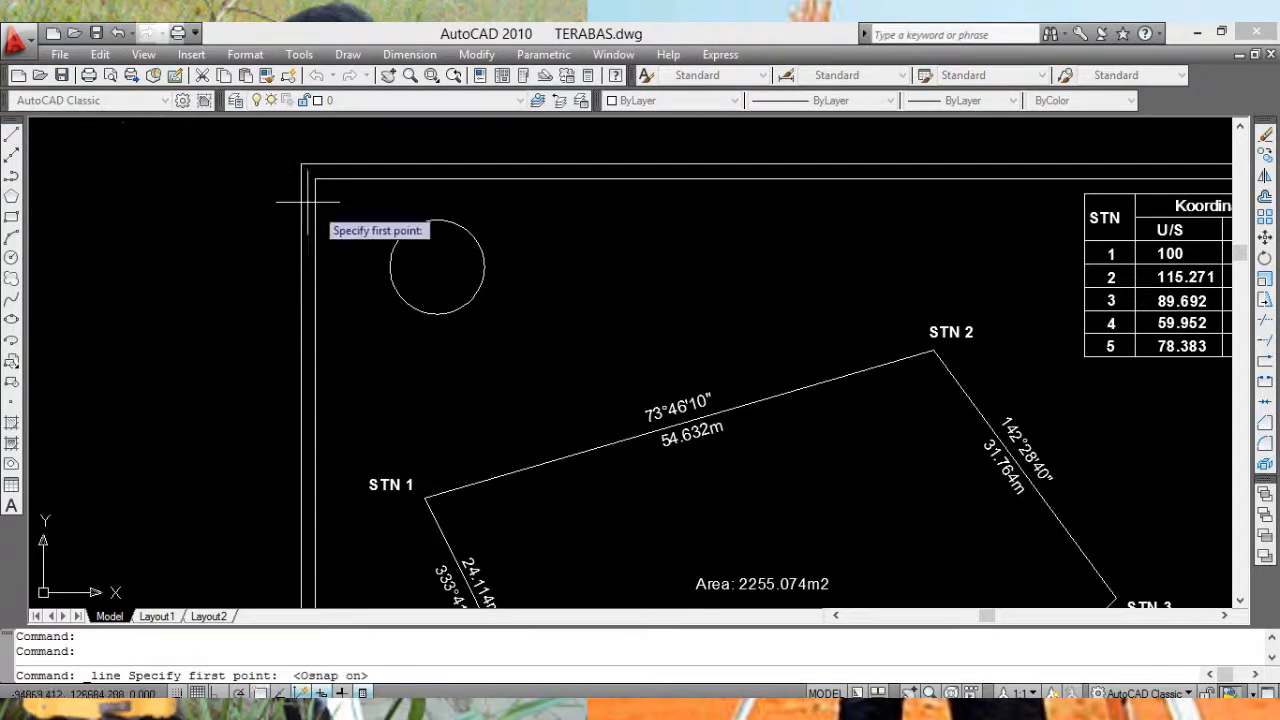
pyautogui.click(437, 267)
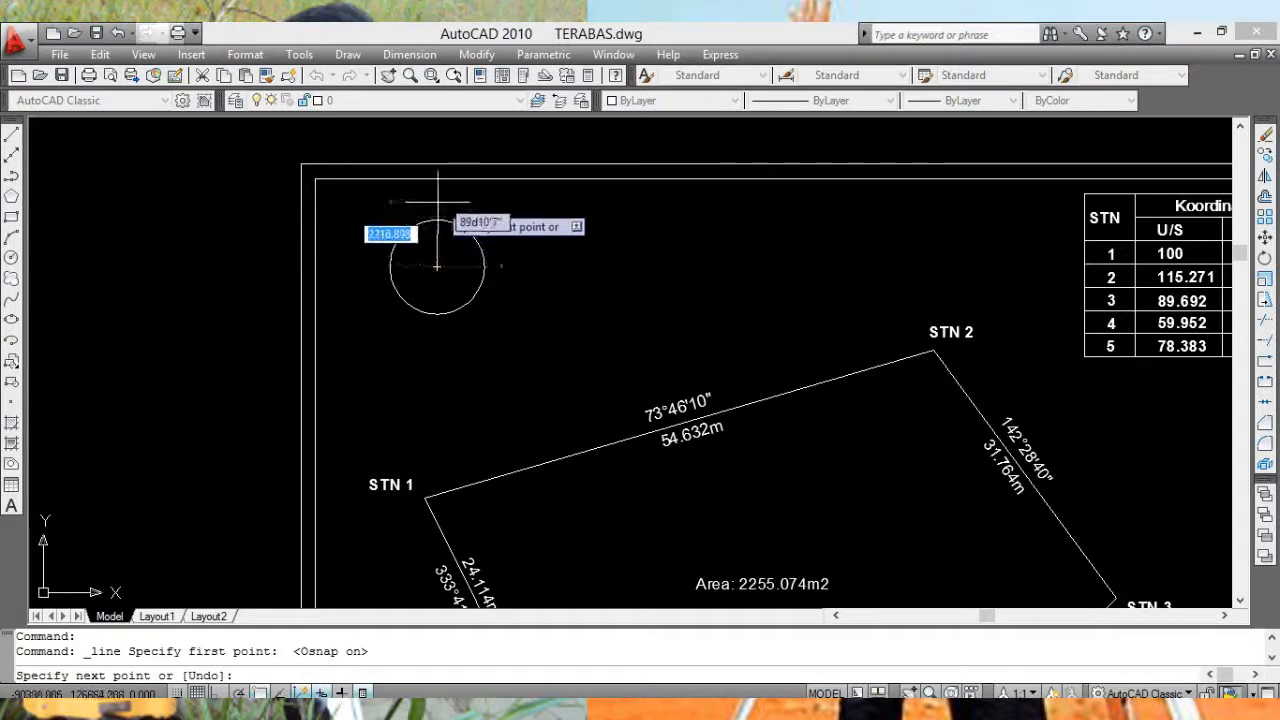
pyautogui.press('F8')
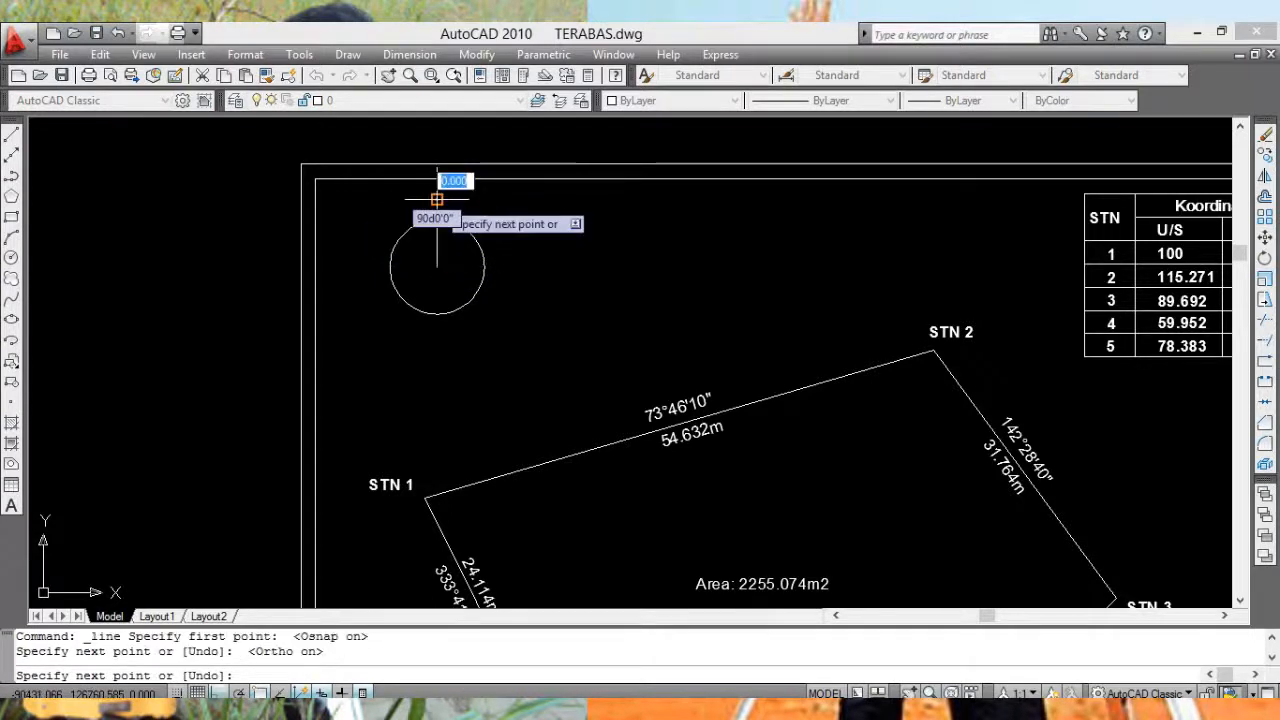
pyautogui.click(437, 199)
pyautogui.press('Return')
# Step: Extend the vertical line down to the lower edge of the circle
pyautogui.click(1265, 343)
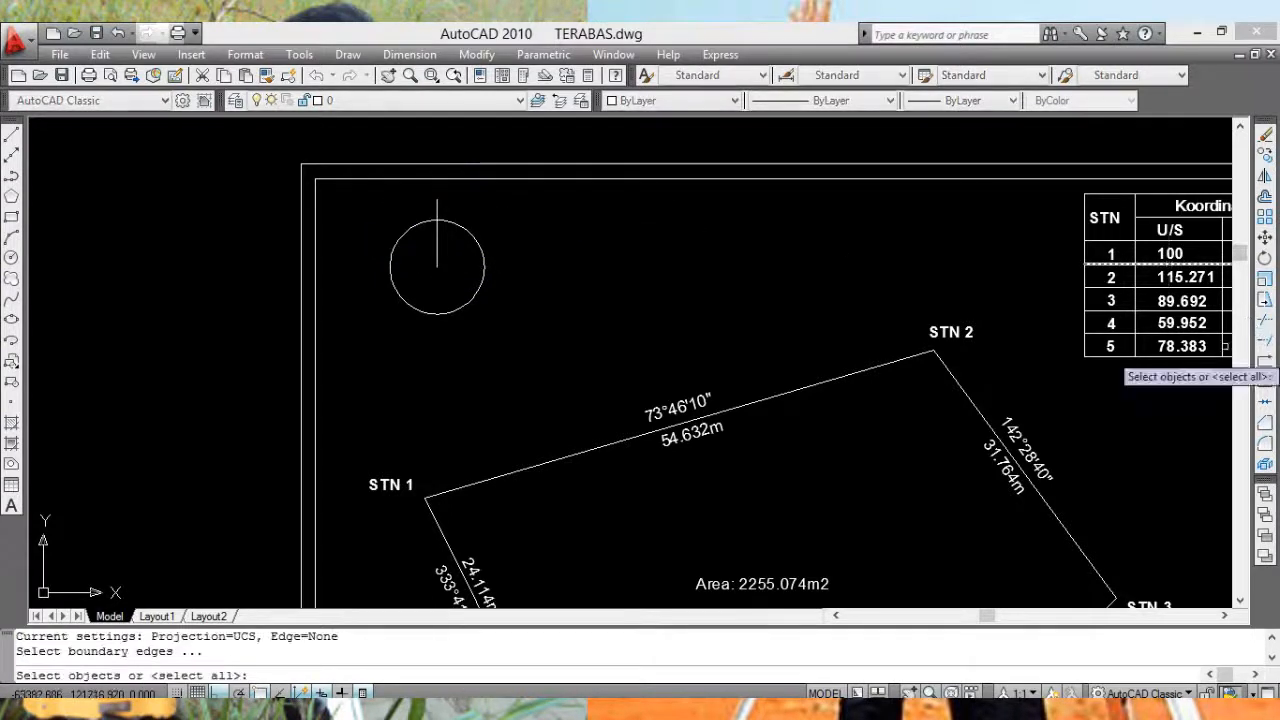
pyautogui.click(443, 313)
pyautogui.press('Return')
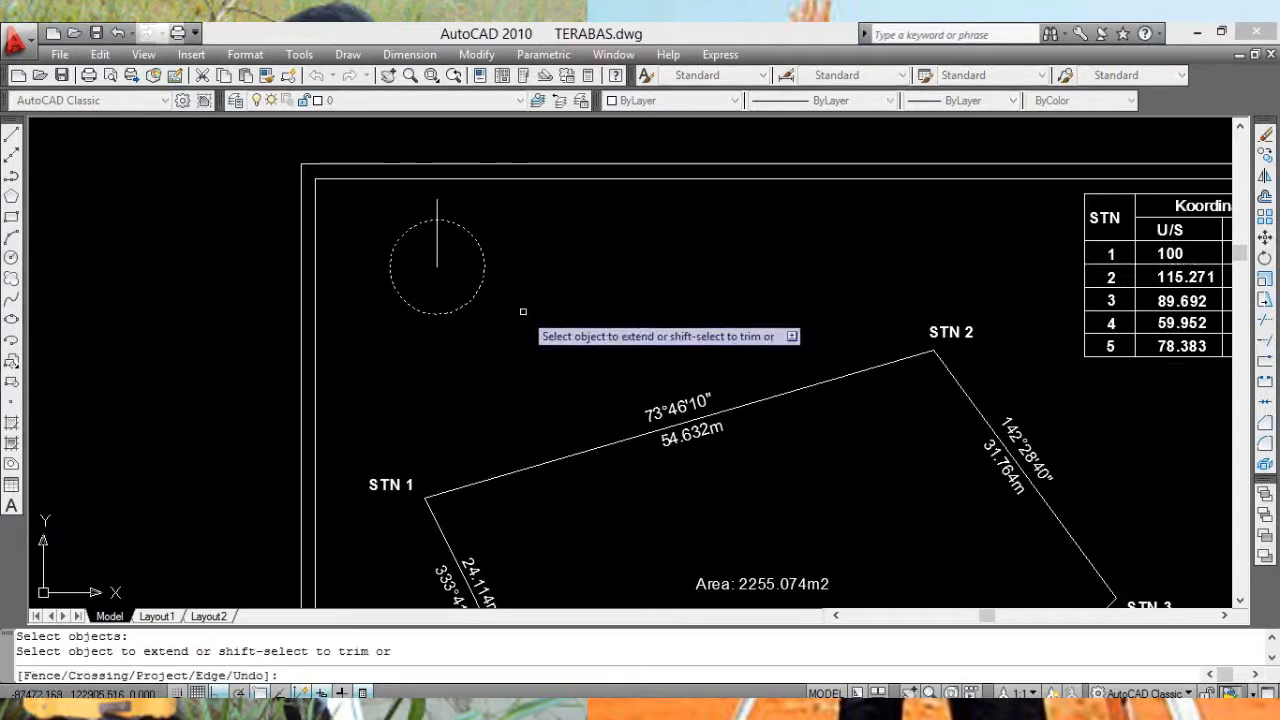
pyautogui.click(437, 248)
pyautogui.press('Return')
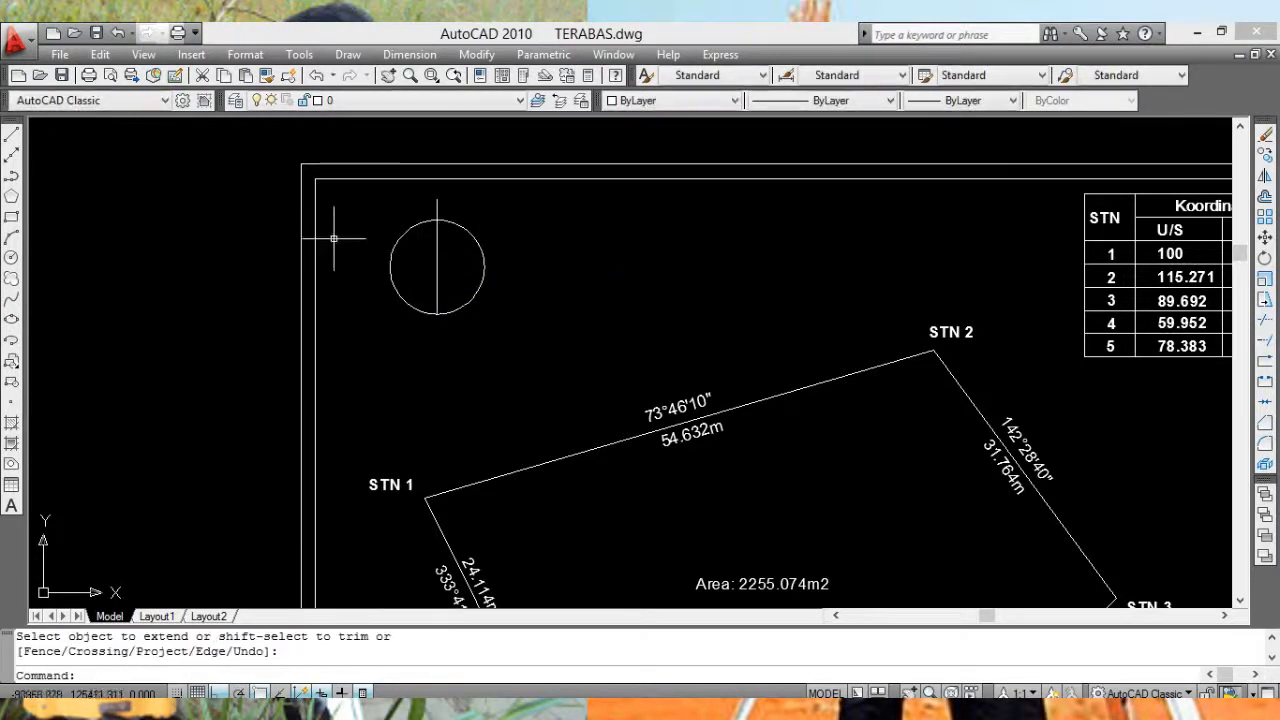
# Step: Draw a horizontal line from the circle's centre eastward to beyond the circle
pyautogui.click(11, 134)
pyautogui.click(437, 267)
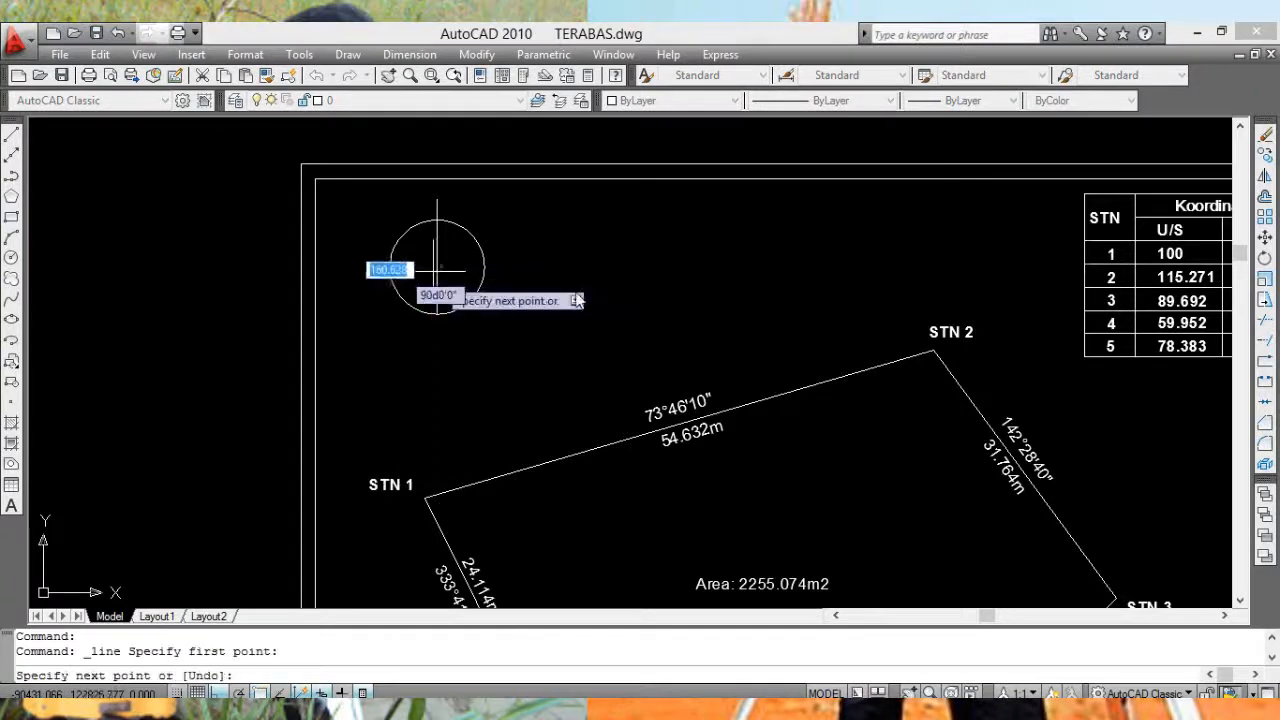
pyautogui.click(566, 267)
pyautogui.press('Return')
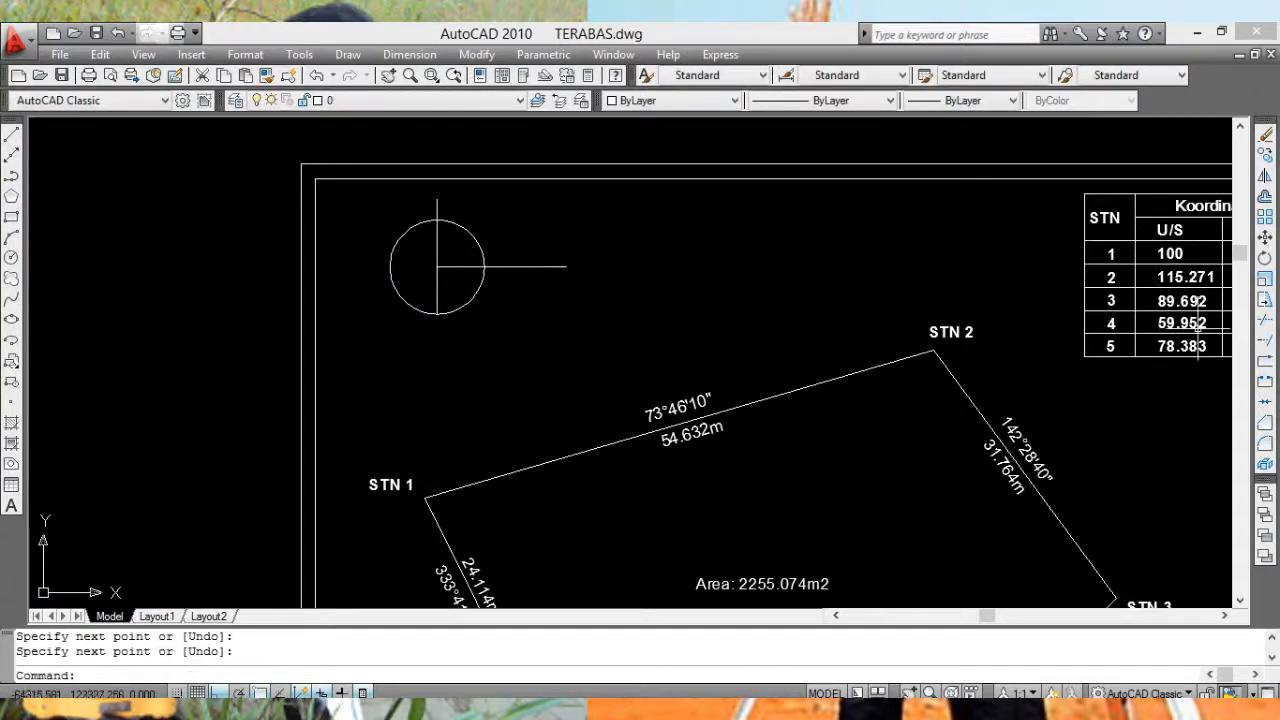
# Step: Extend the horizontal line westward from the circle's centre to the circle's western edge
pyautogui.click(1262, 340)
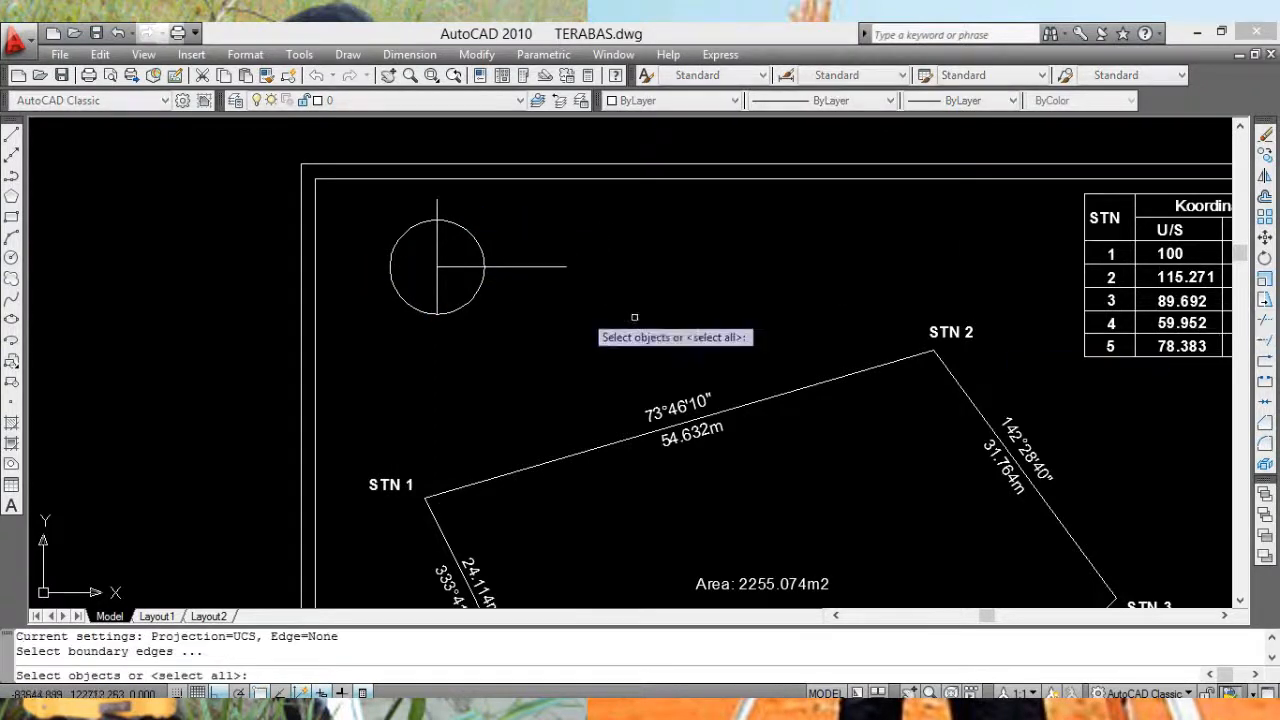
pyautogui.click(393, 270)
pyautogui.press('Return')
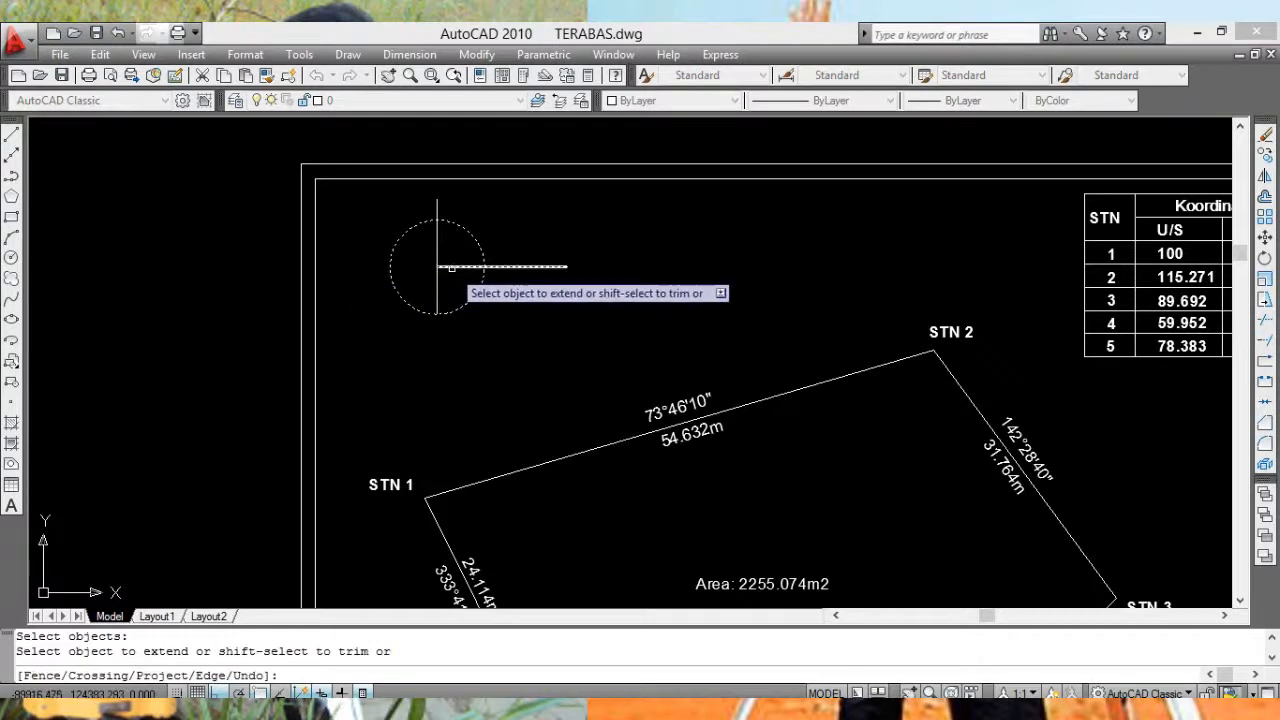
pyautogui.press('Escape')
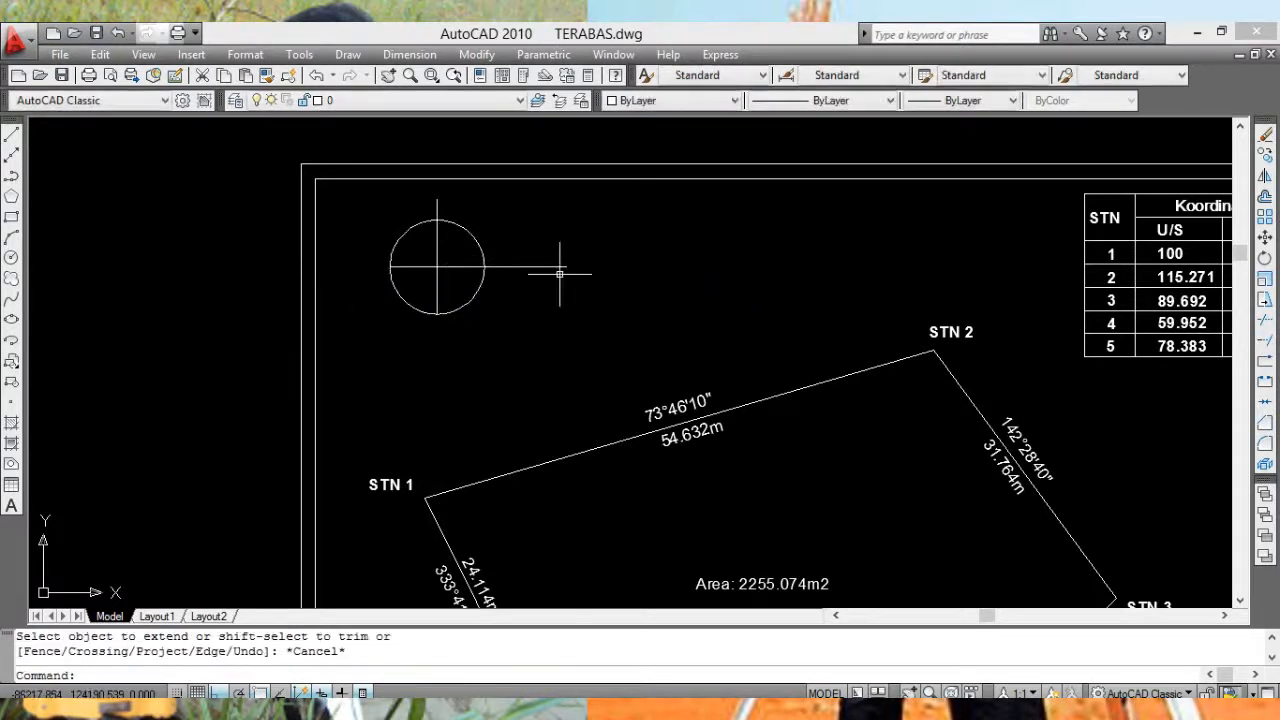
# Step: Trim the ends of the vertical and horizontal lines that stick out beyond the circle, using the circle as cutting edge
pyautogui.click(1265, 322)
pyautogui.click(472, 240)
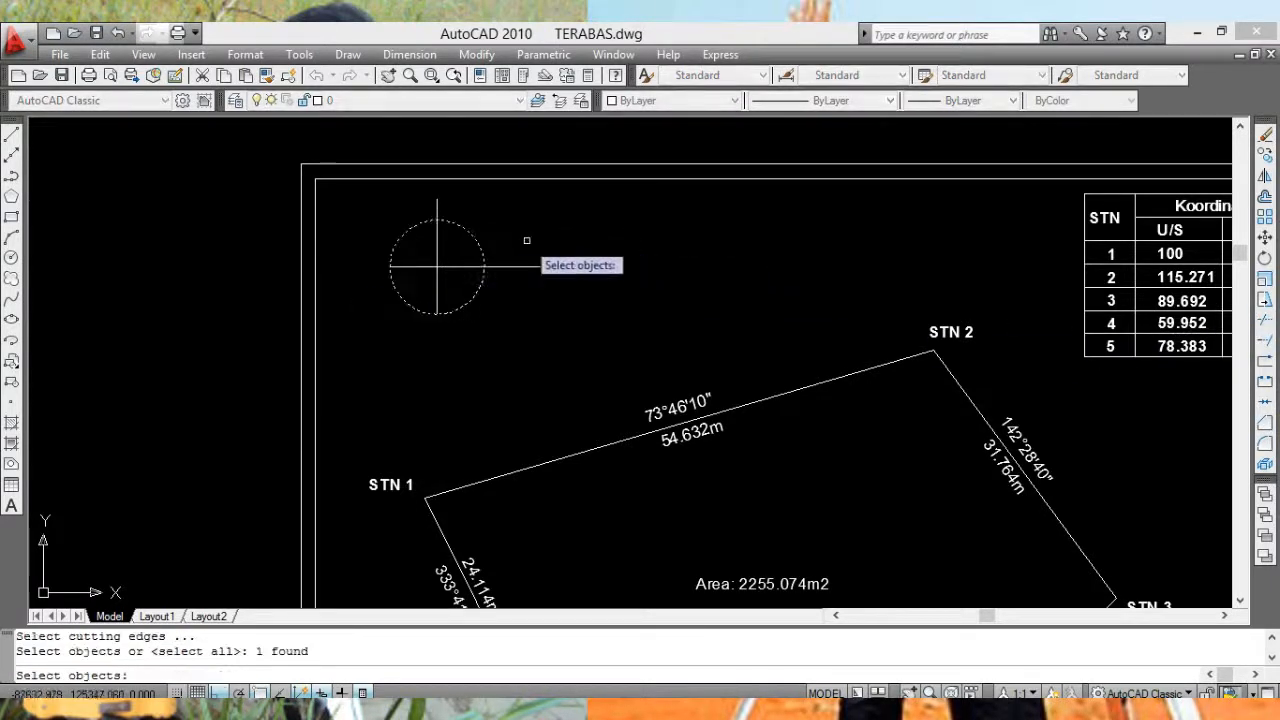
pyautogui.press('Return')
pyautogui.click(438, 212)
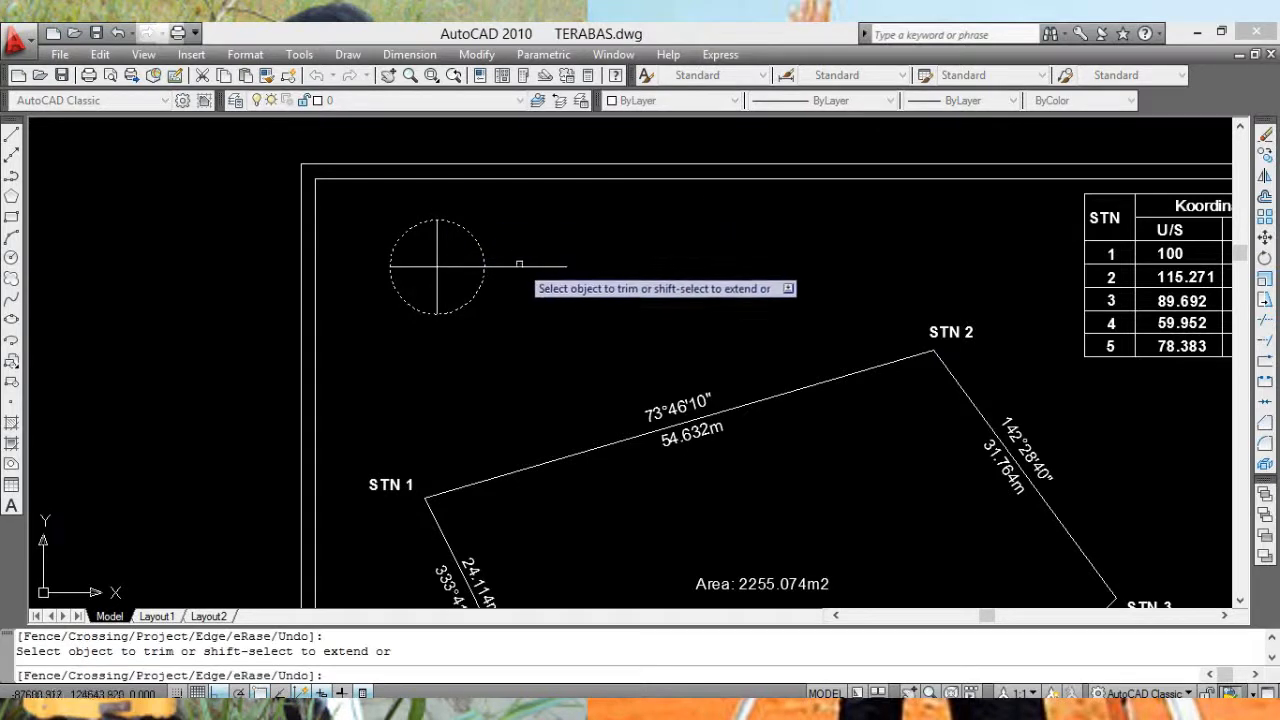
pyautogui.press('Escape')
# Step: Inspect the trimmed symbol and compare it with the north symbol on the finished reference plan
pyautogui.scroll(5, 506, 251)
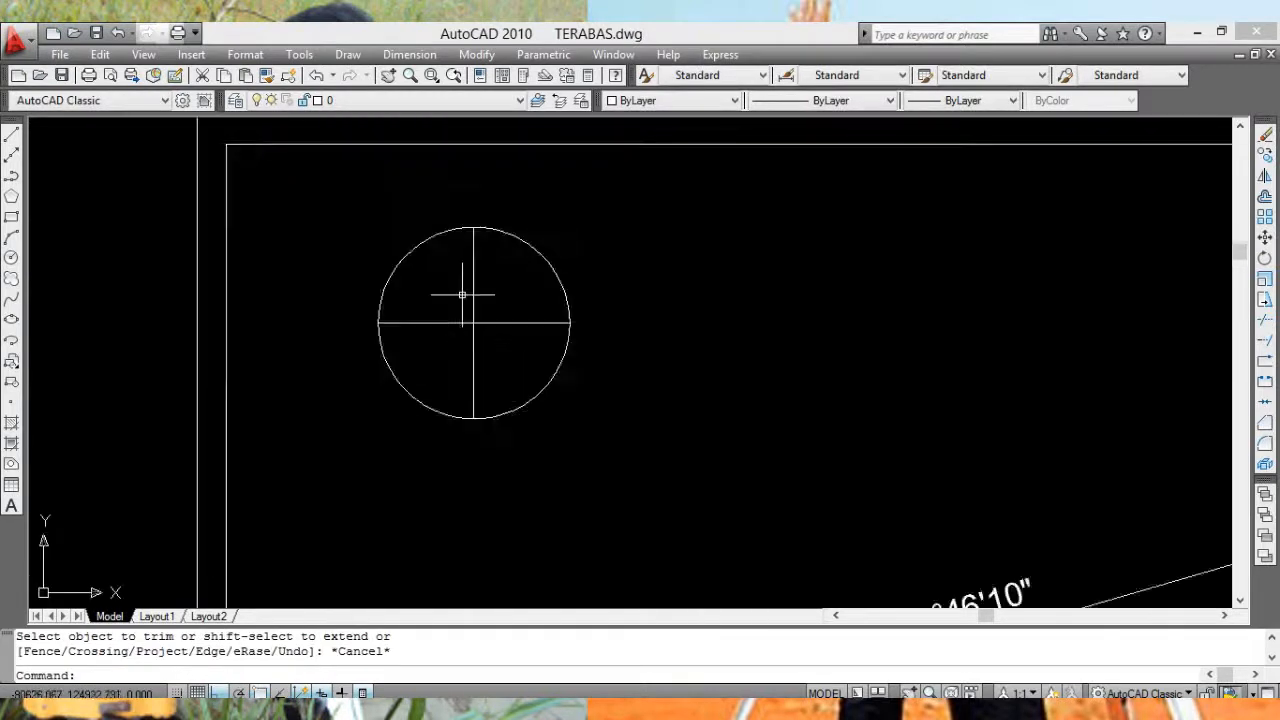
pyautogui.moveTo(503, 286); pyautogui.dragTo(571, 270, button='middle')
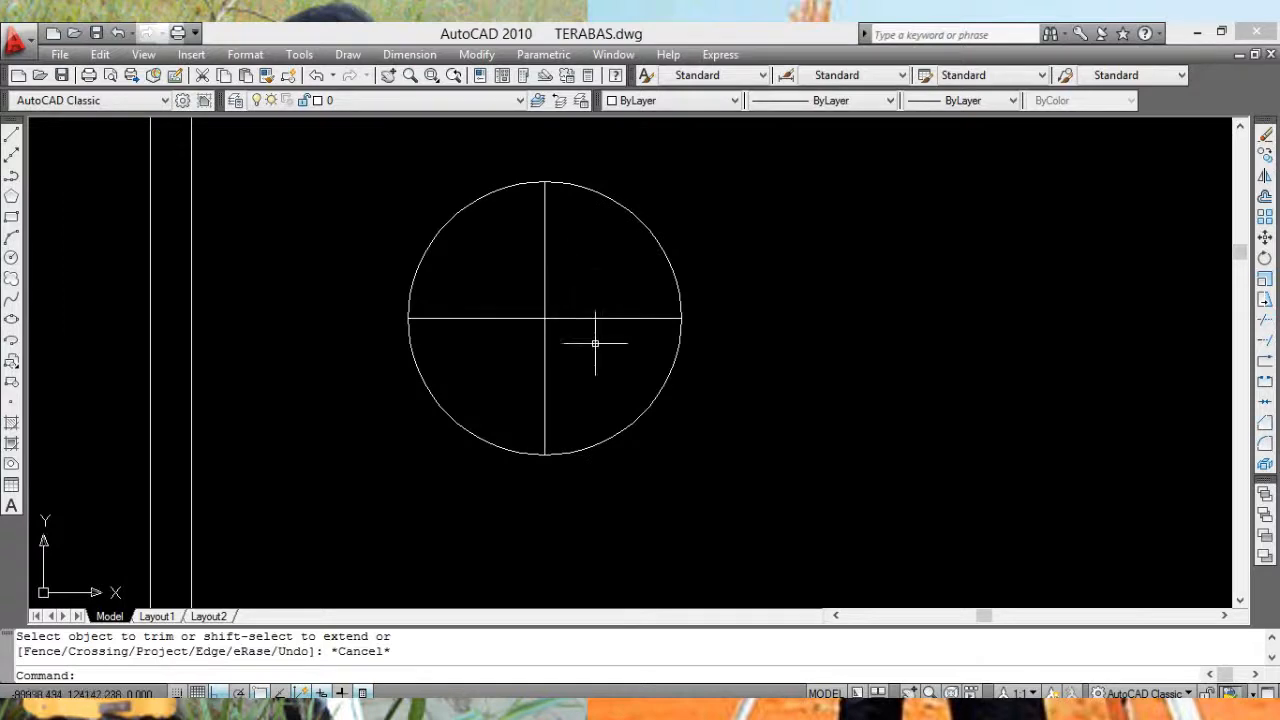
pyautogui.scroll(-10, 615, 361)
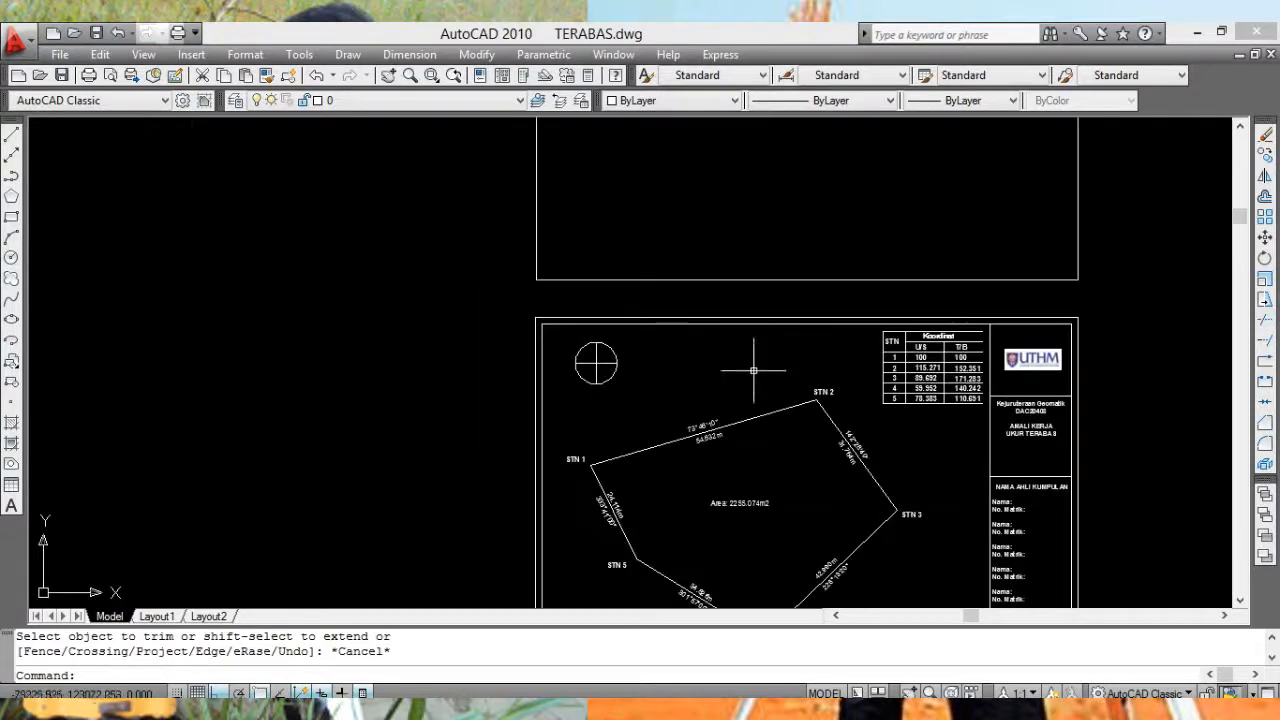
pyautogui.scroll(6, 743, 476)
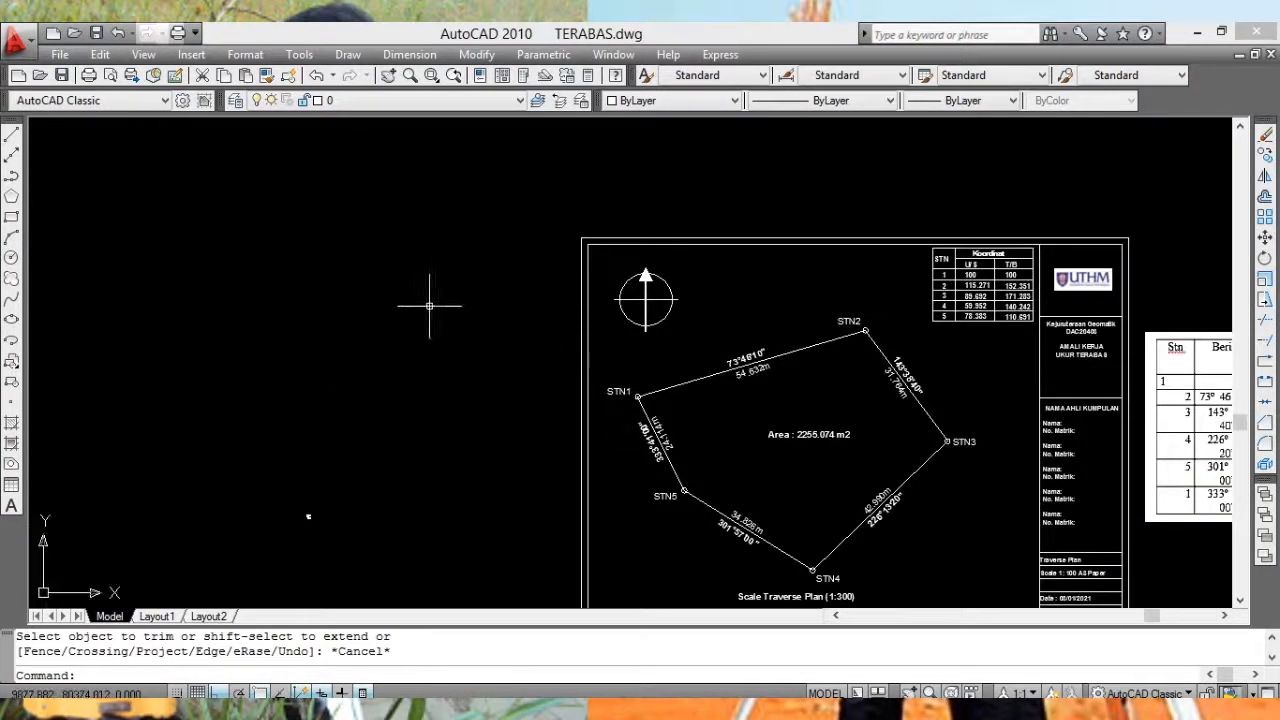
pyautogui.moveTo(356, 305); pyautogui.dragTo(981, 386, button='middle')
pyautogui.moveTo(468, 293); pyautogui.dragTo(1043, 543, button='middle')
pyautogui.moveTo(448, 356); pyautogui.dragTo(626, 481, button='middle')
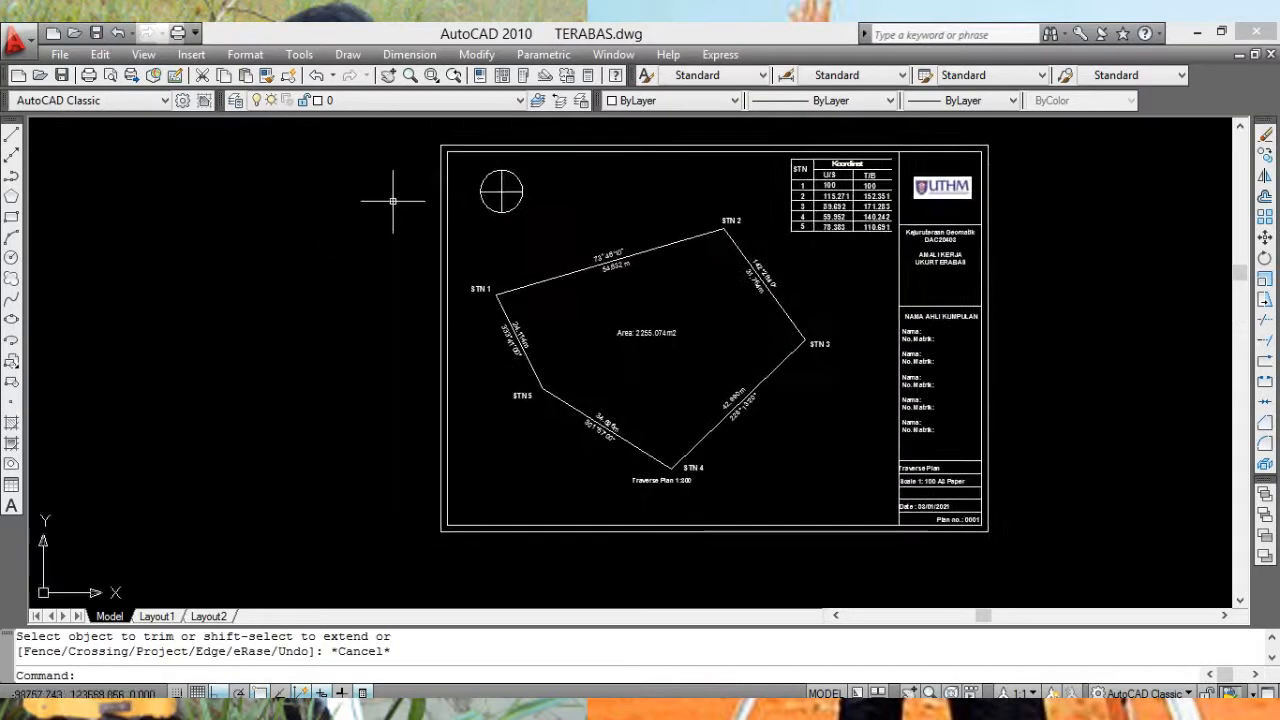
# Step: Draw a smaller concentric circle inside the north symbol's circle, centred on the crossing of the two lines
pyautogui.moveTo(393, 201); pyautogui.dragTo(453, 284, button='middle')
pyautogui.scroll(4, 549, 310)
pyautogui.moveTo(543, 301); pyautogui.dragTo(587, 431, button='middle')
pyautogui.scroll(3, 600, 338)
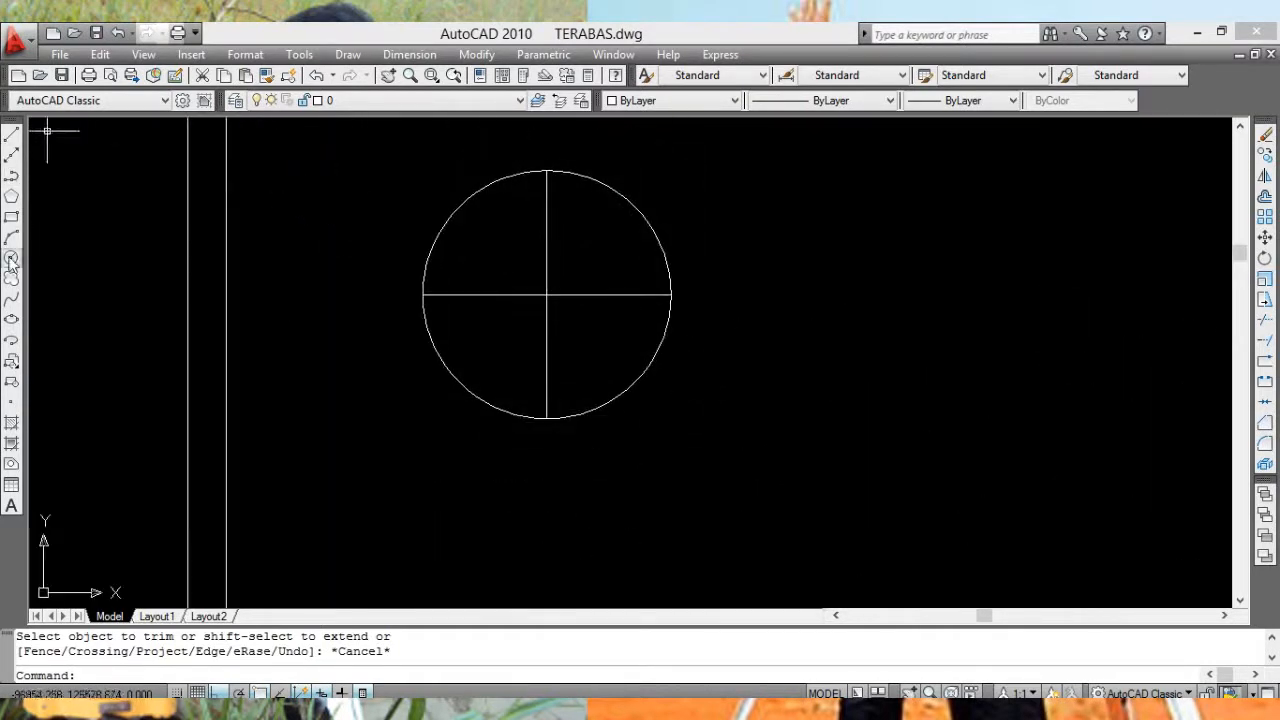
pyautogui.click(11, 258)
pyautogui.click(547, 295)
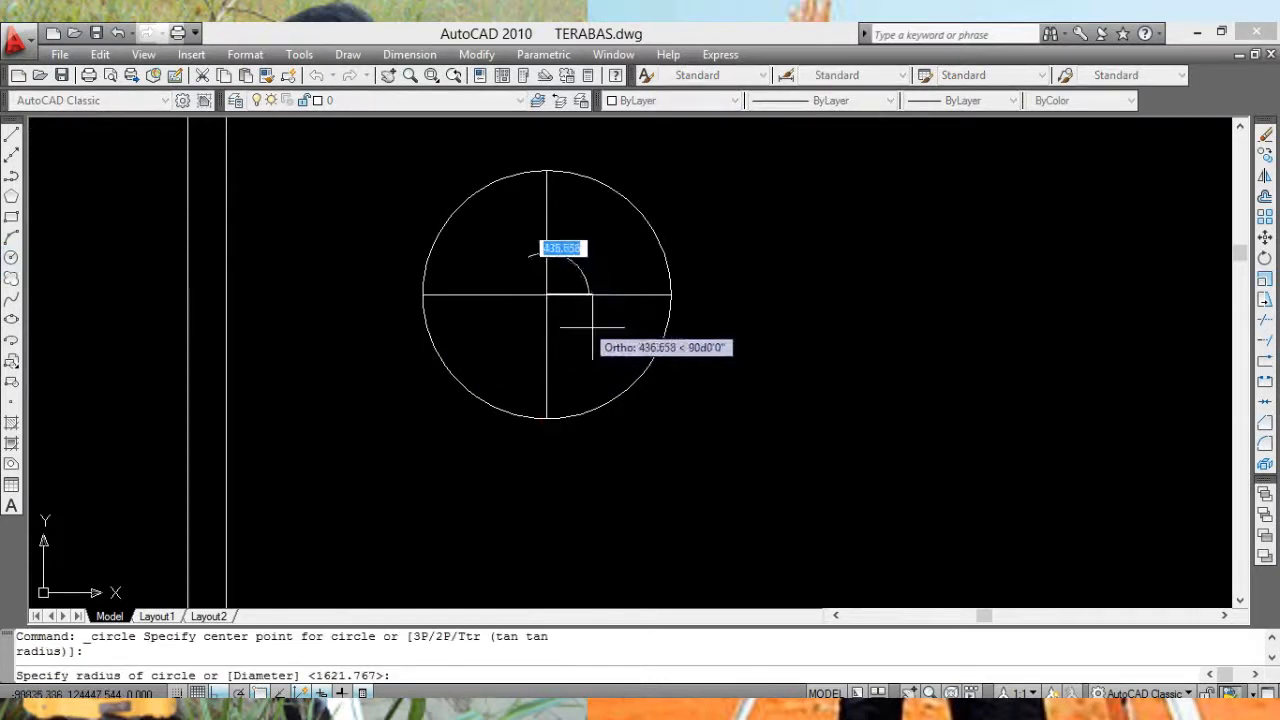
pyautogui.click(638, 353)
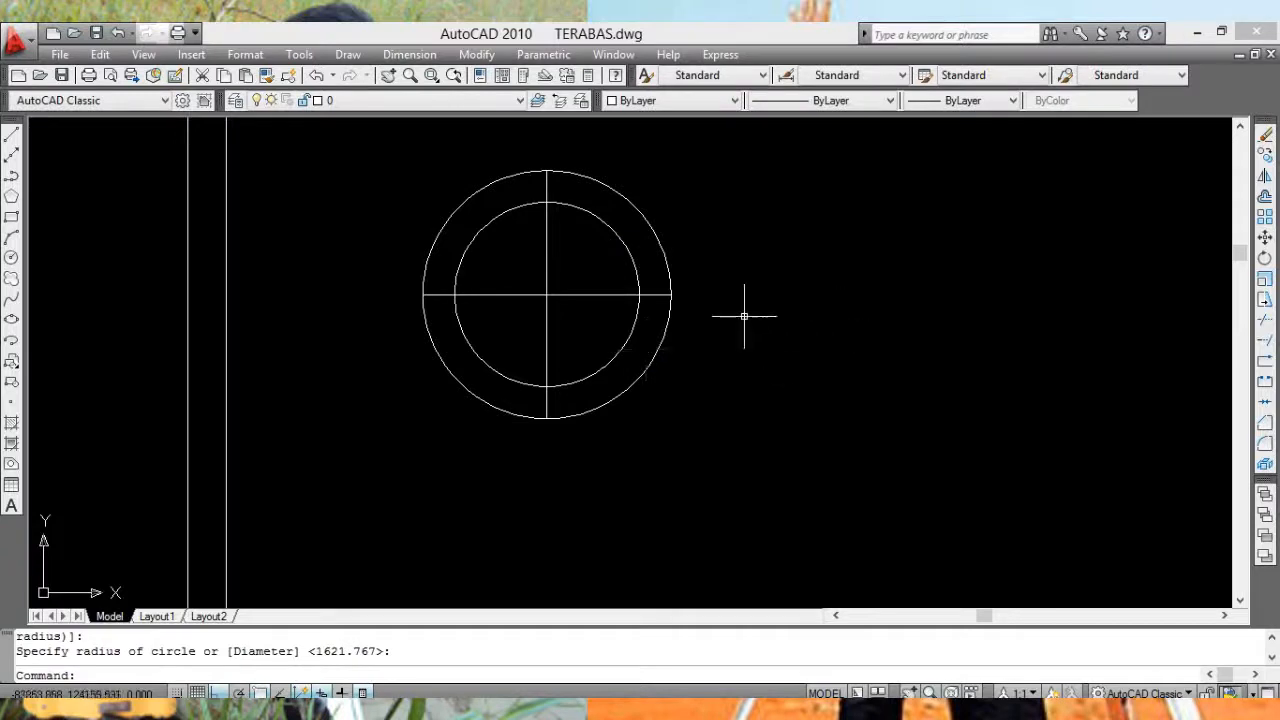
pyautogui.click(1265, 321)
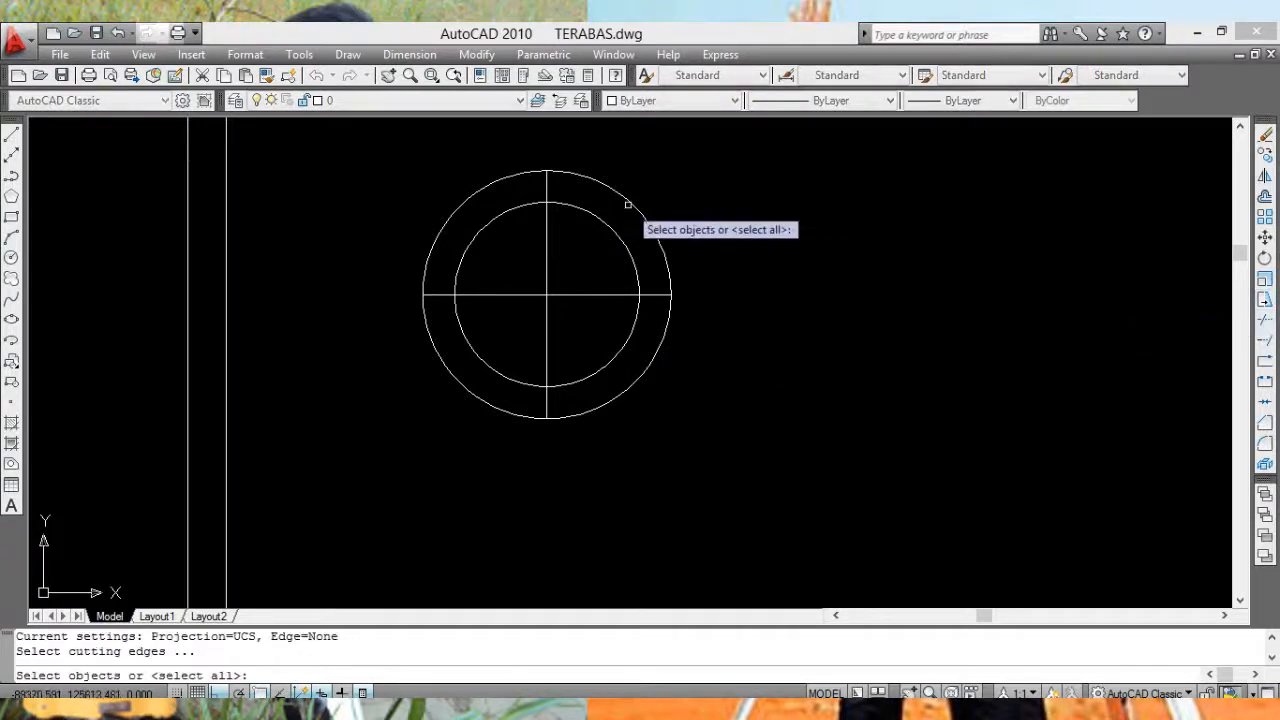
pyautogui.click(606, 229)
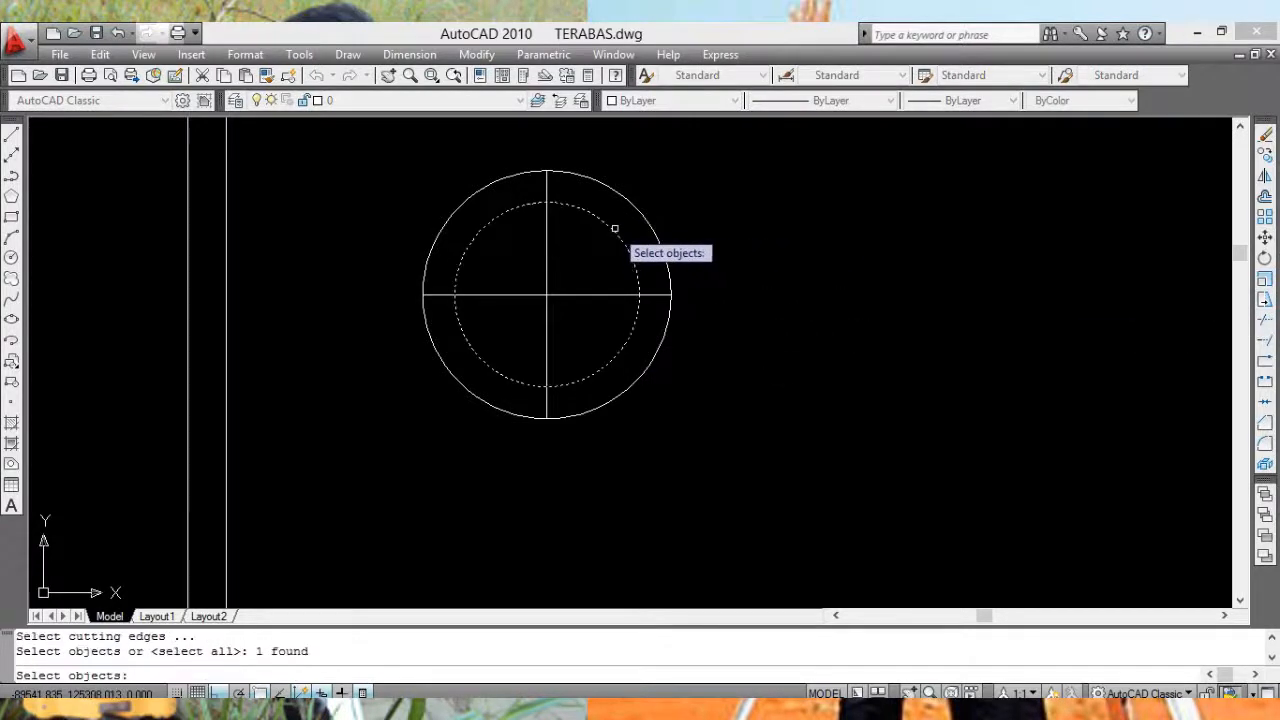
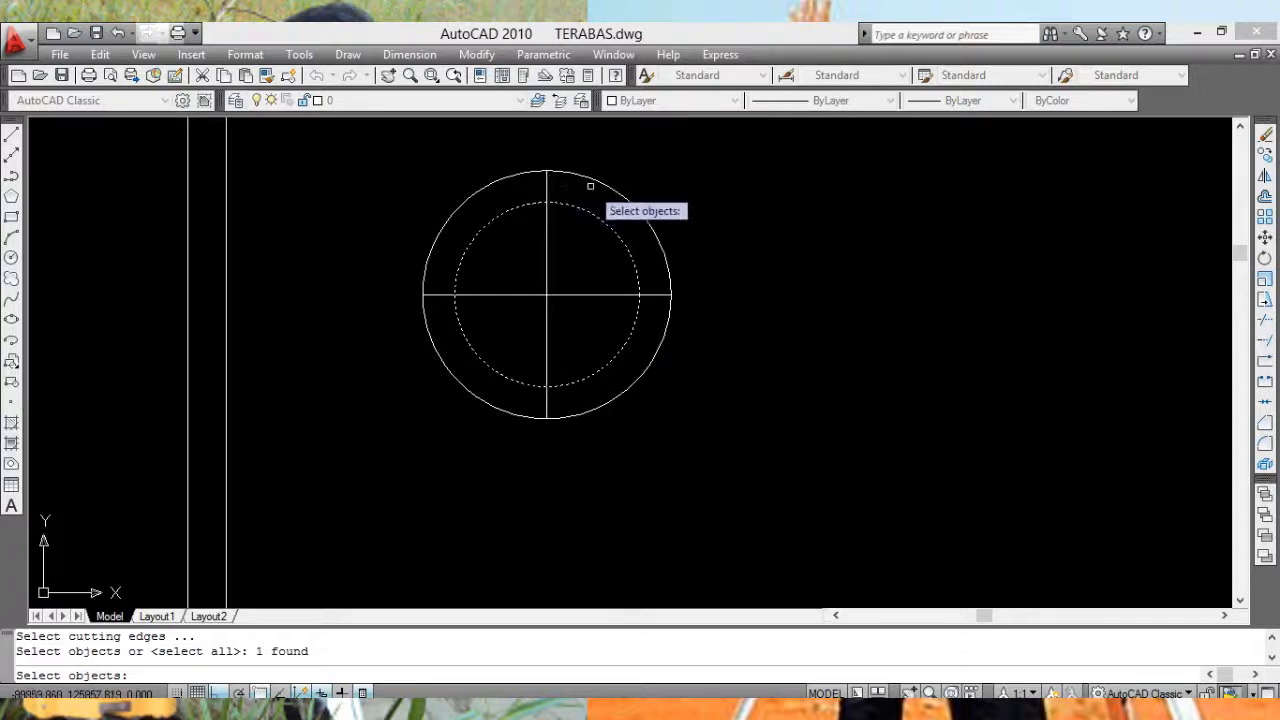
pyautogui.scroll(-2, 826, 341)
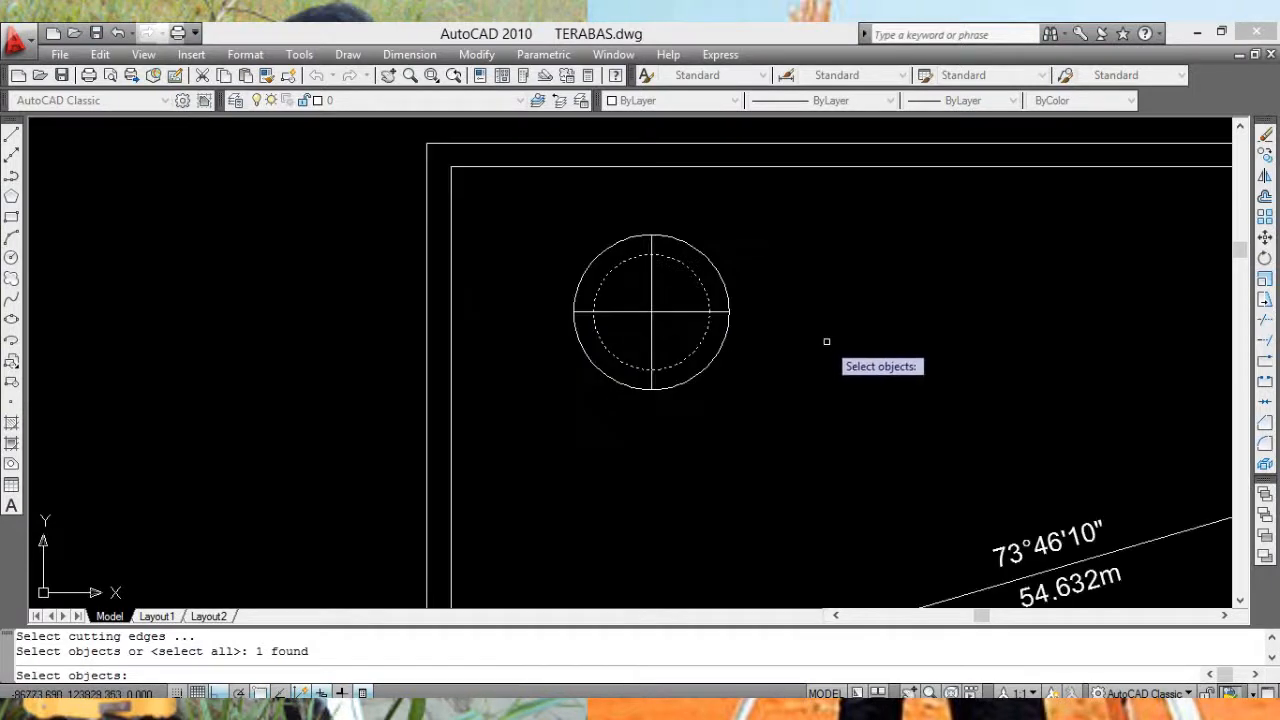
pyautogui.scroll(-2, 829, 352)
pyautogui.moveTo(888, 363)
pyautogui.mouseDown(button='middle')
pyautogui.moveTo(280, 314)
pyautogui.moveTo(545, 330)
pyautogui.mouseUp(button='middle')
pyautogui.scroll(3, 415, 300)
pyautogui.moveTo(409, 297); pyautogui.dragTo(543, 329, button='middle')
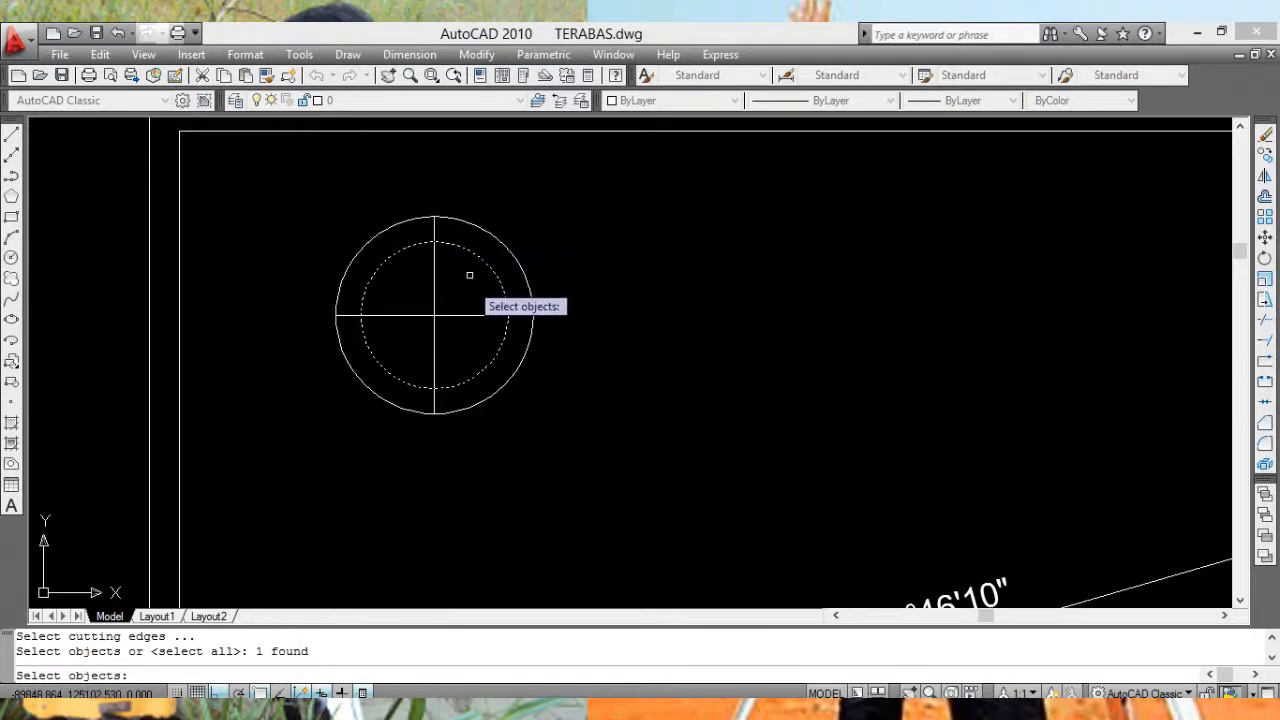
pyautogui.press('Escape')
# Step: Delete the outer circle of the north symbol, keeping the inner circle and the crossed lines
pyautogui.click(520, 258)
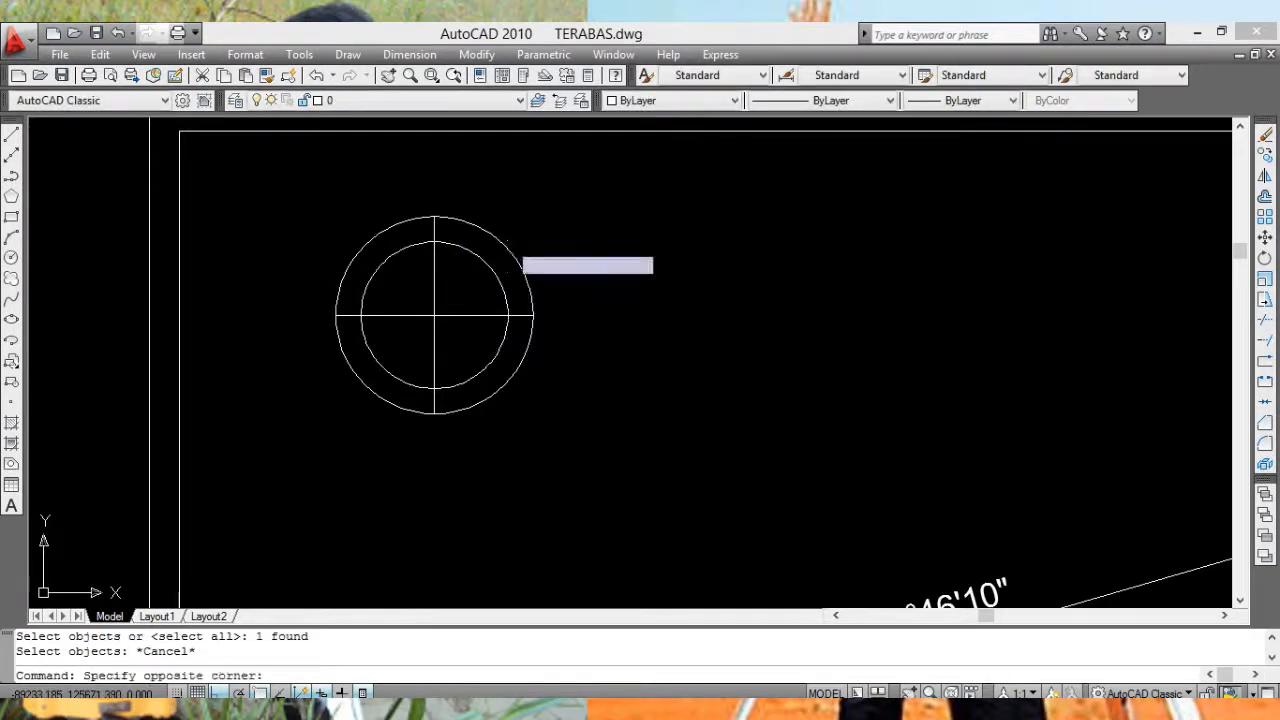
pyautogui.click(508, 243)
pyautogui.press('Delete')
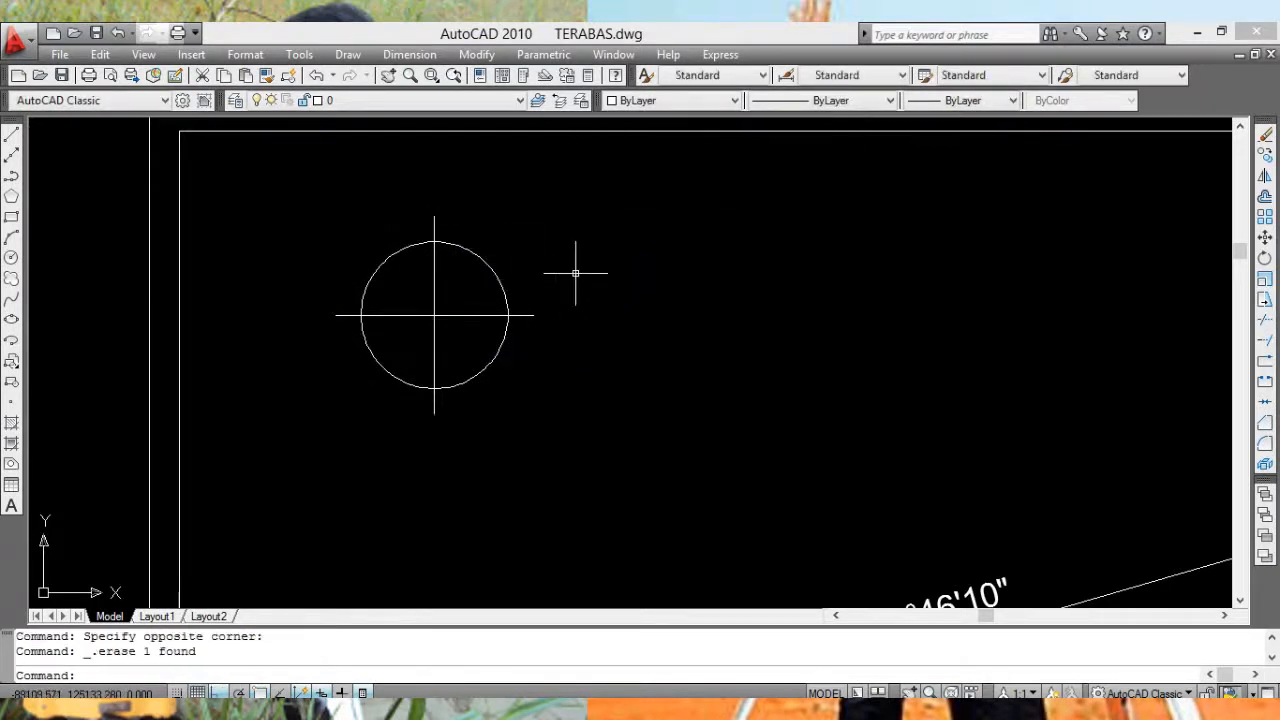
pyautogui.moveTo(574, 271); pyautogui.dragTo(632, 266, button='middle')
pyautogui.scroll(-4, 708, 349)
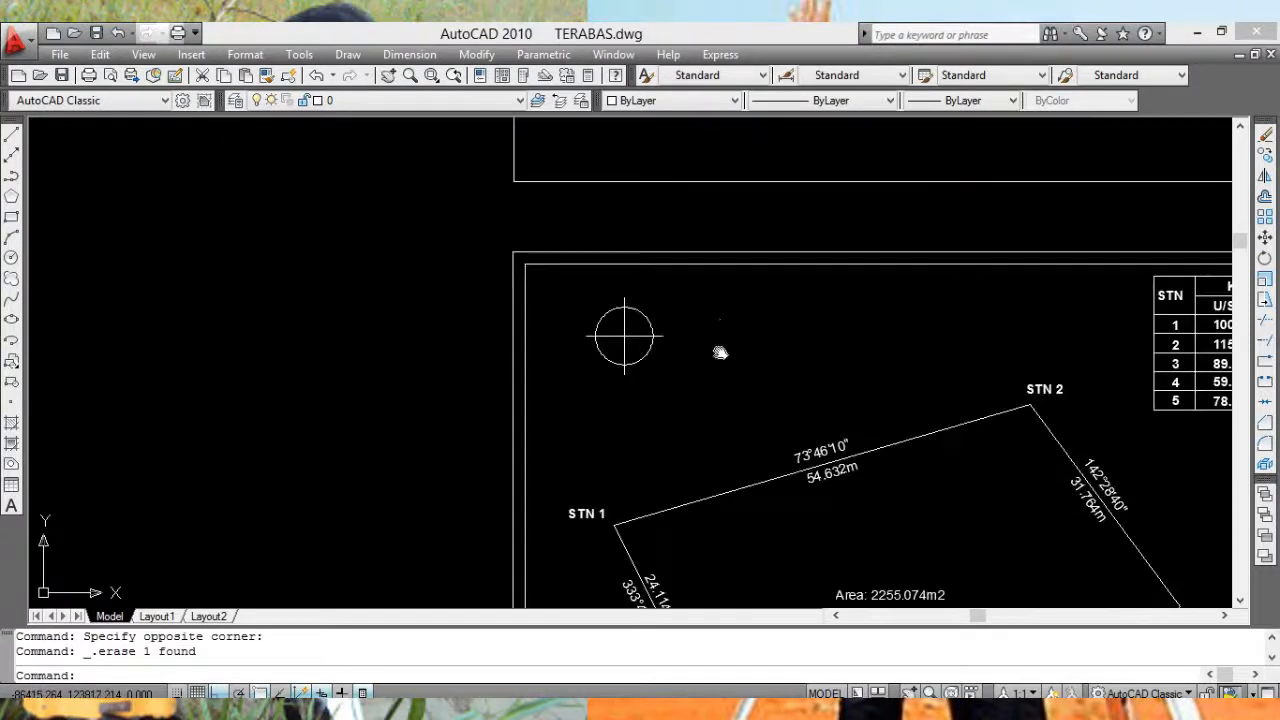
pyautogui.moveTo(720, 351)
pyautogui.mouseDown(button='middle')
pyautogui.moveTo(617, 351)
pyautogui.moveTo(523, 389)
pyautogui.moveTo(615, 378)
pyautogui.mouseUp(button='middle')
pyautogui.scroll(4, 534, 377)
pyautogui.scroll(2, 443, 322)
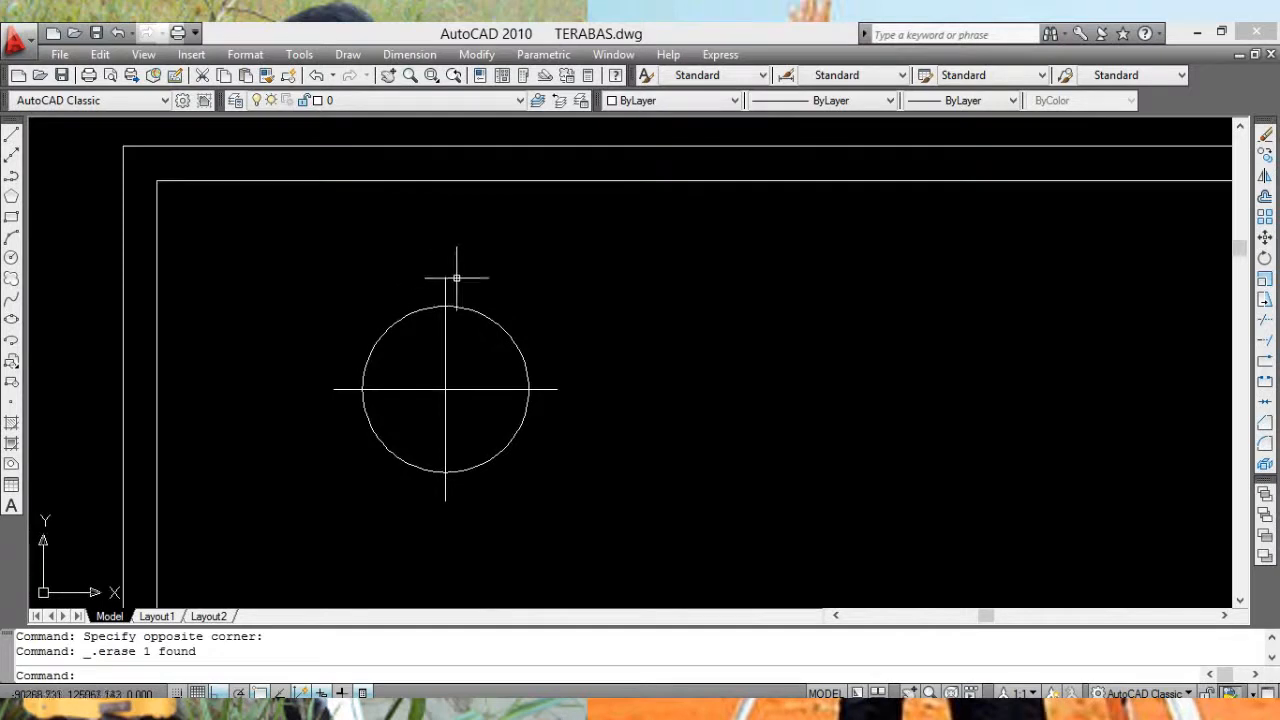
pyautogui.scroll(3, 480, 297)
pyautogui.moveTo(486, 297); pyautogui.dragTo(443, 243, button='middle')
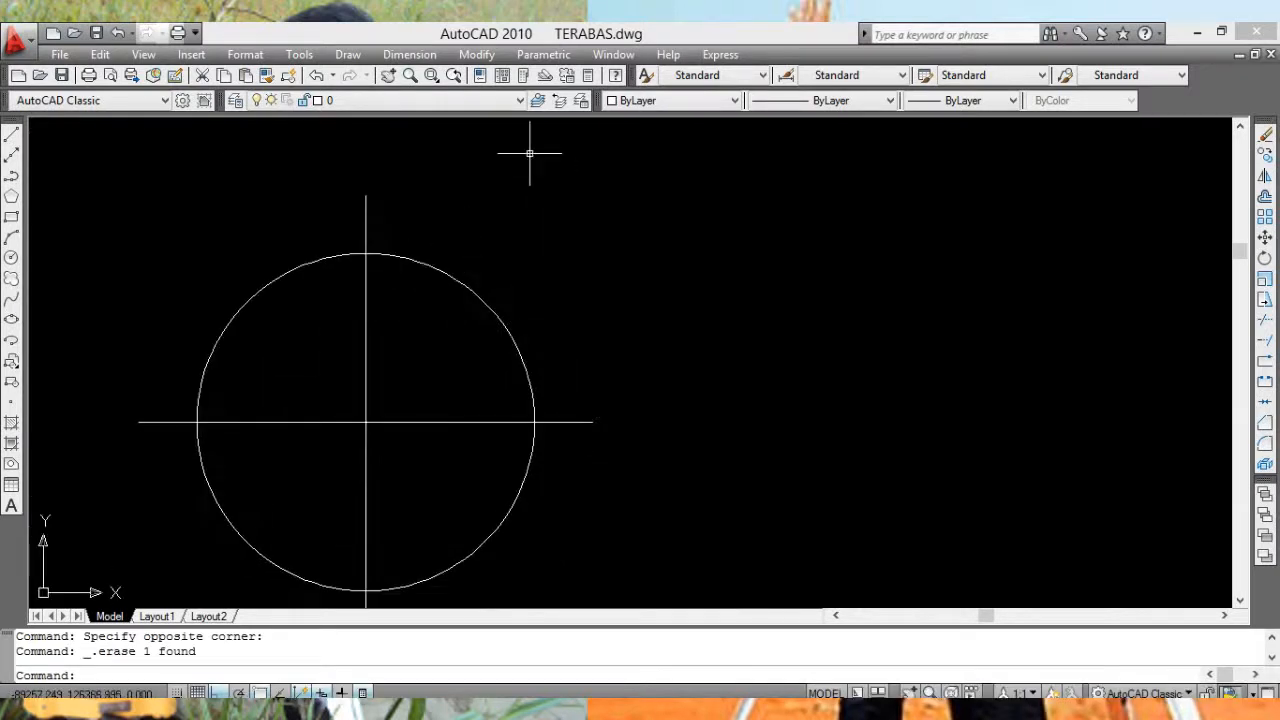
pyautogui.click(410, 55)
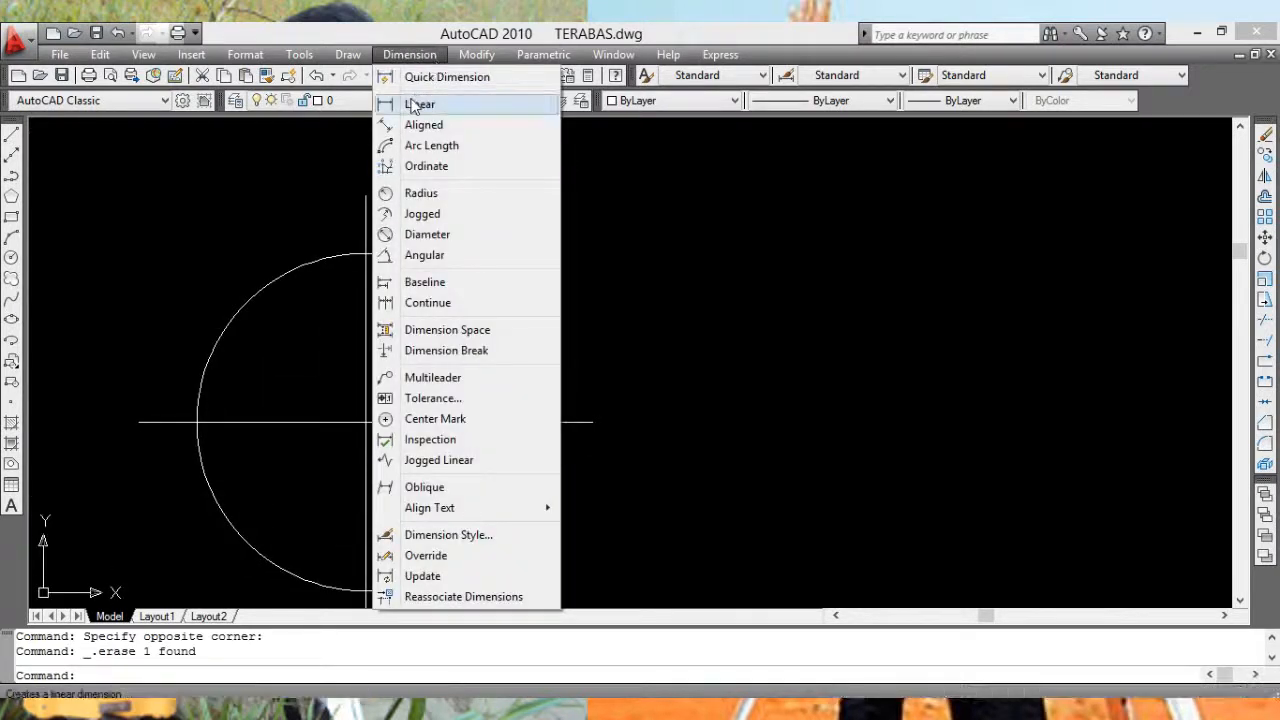
pyautogui.click(415, 107)
pyautogui.moveTo(497, 317); pyautogui.dragTo(497, 243, button='middle')
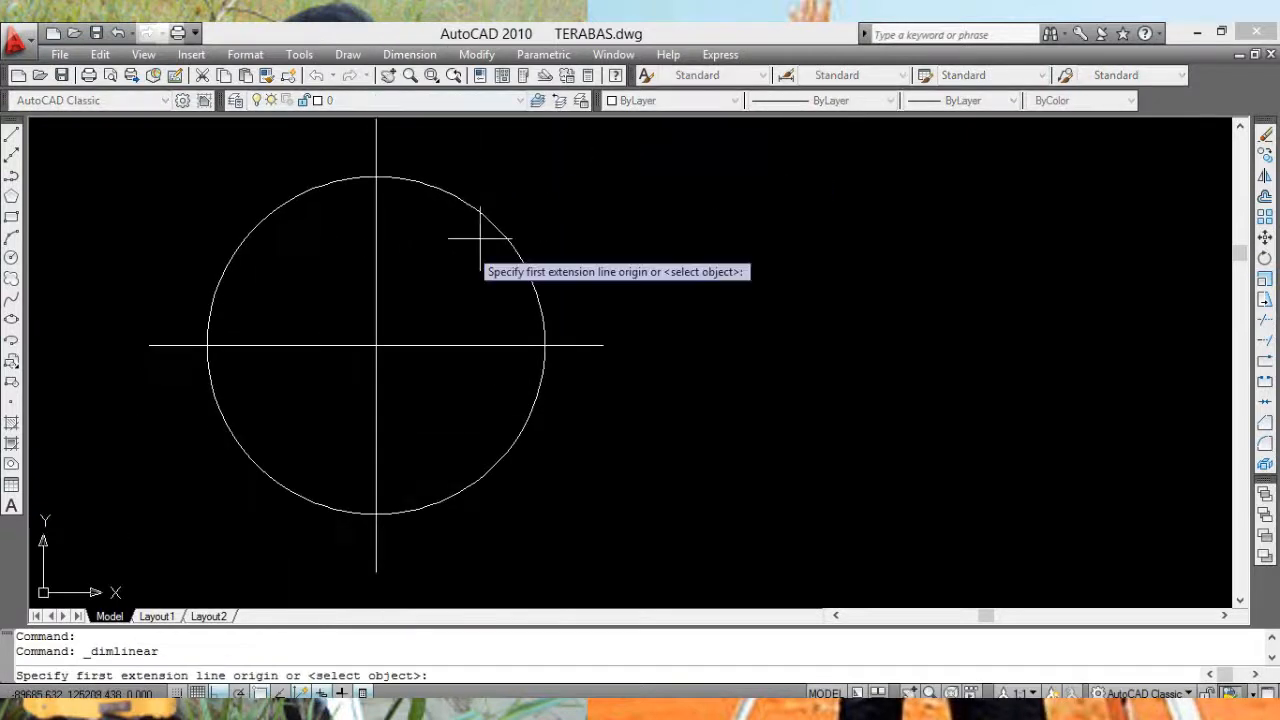
pyautogui.click(376, 345)
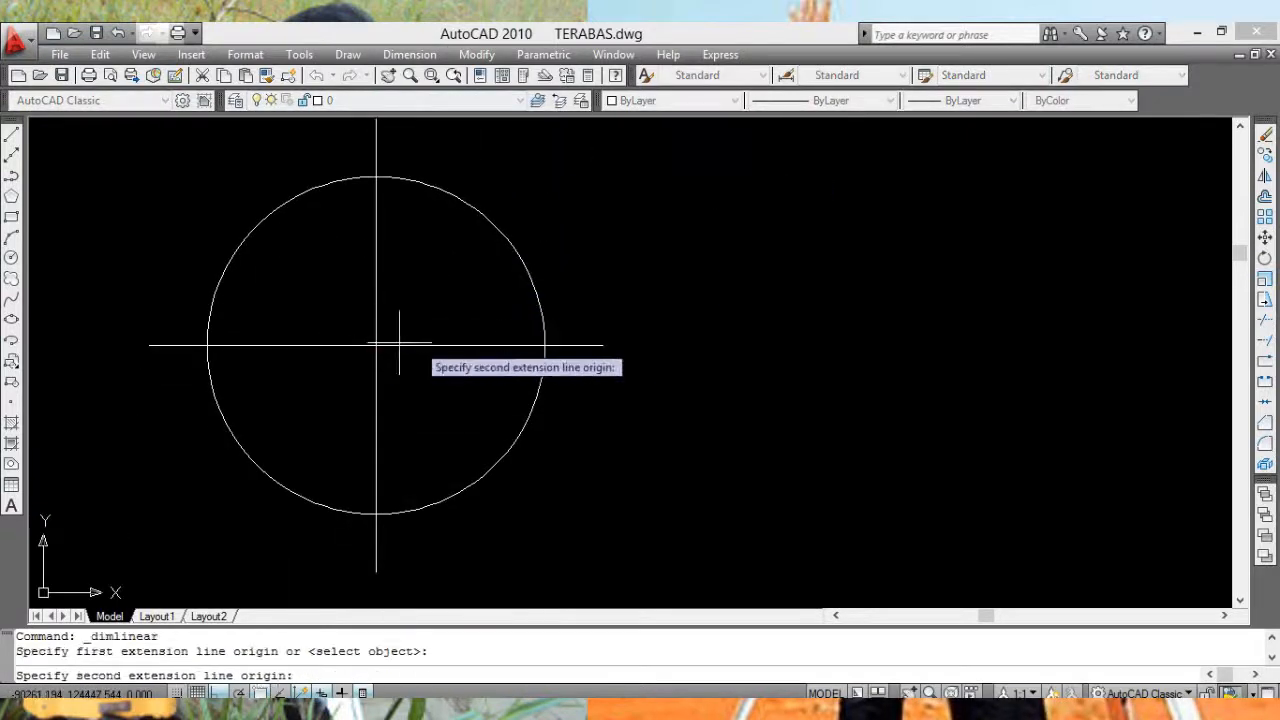
pyautogui.click(603, 345)
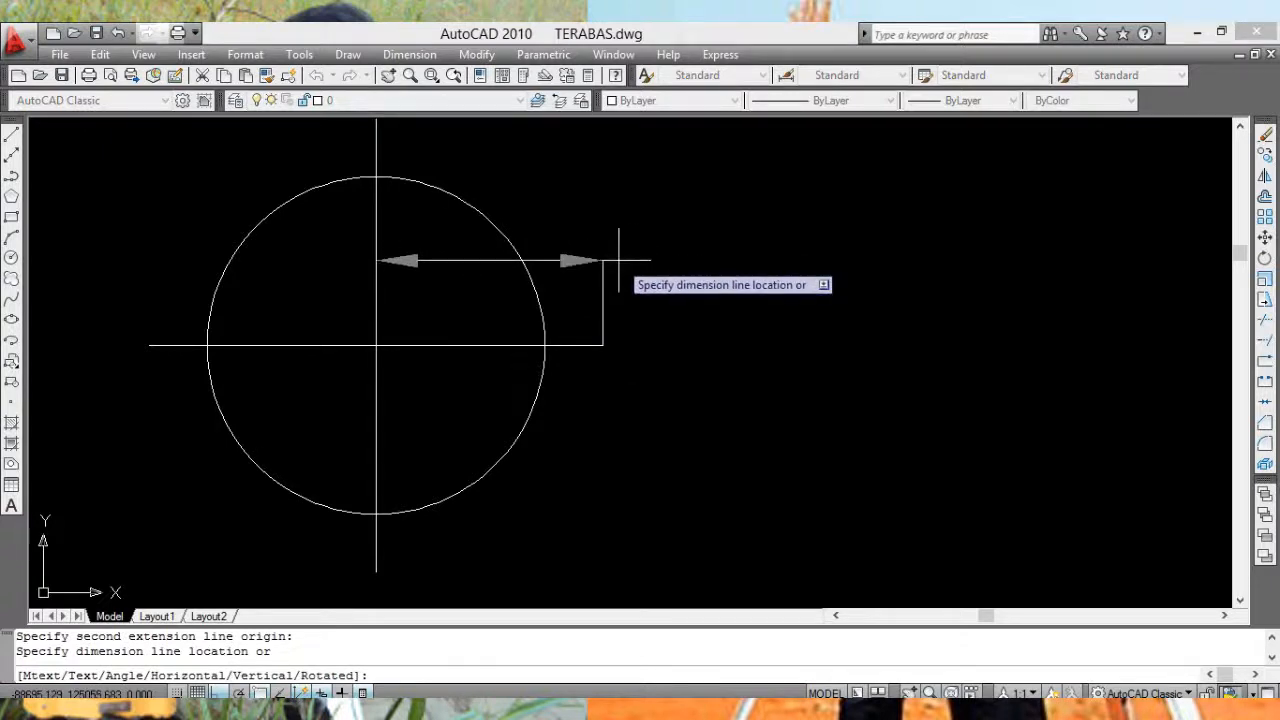
pyautogui.press('Escape')
# Step: Add a vertical linear dimension from the circle's topmost point to its centre, placed to the east of the circle
pyautogui.click(395, 55)
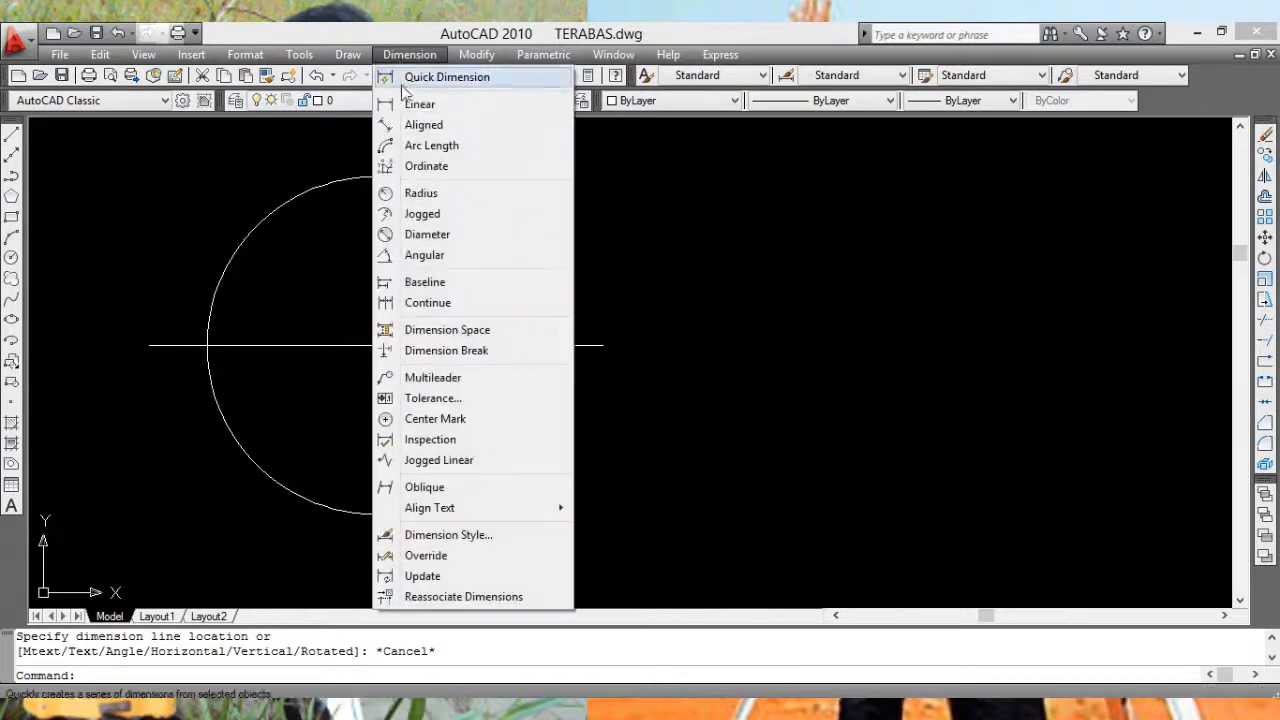
pyautogui.click(385, 104)
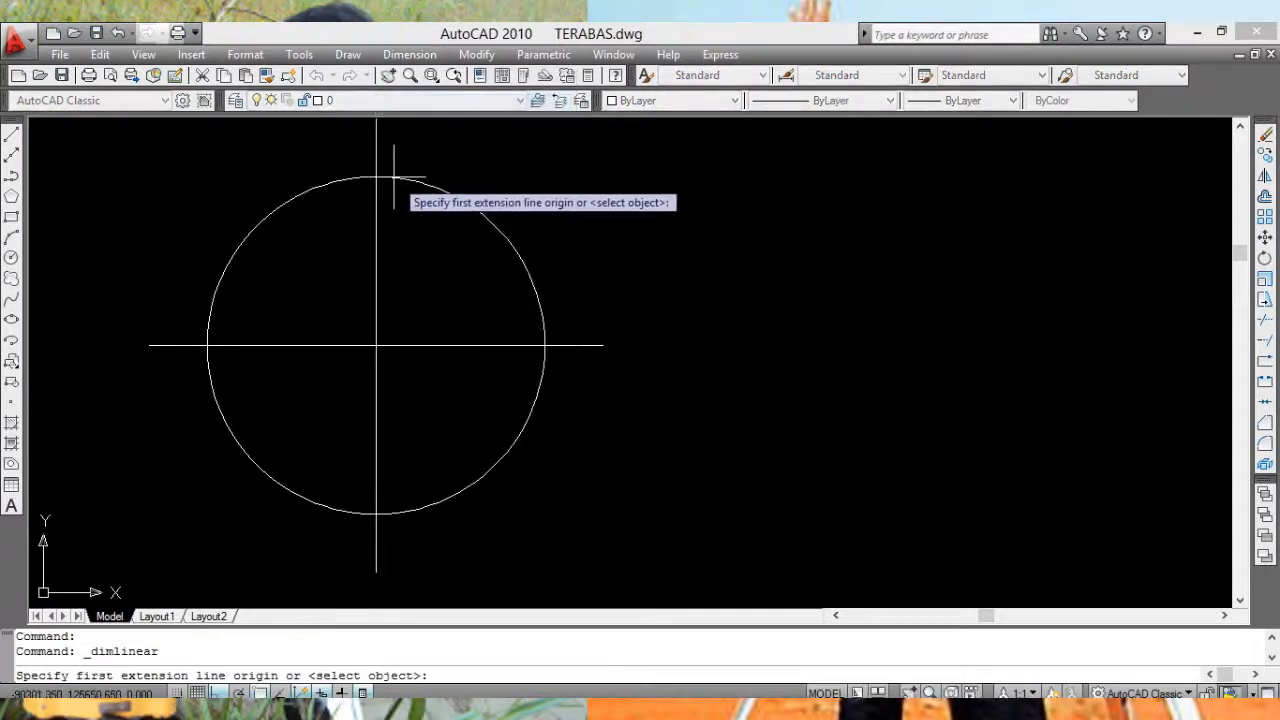
pyautogui.click(376, 177)
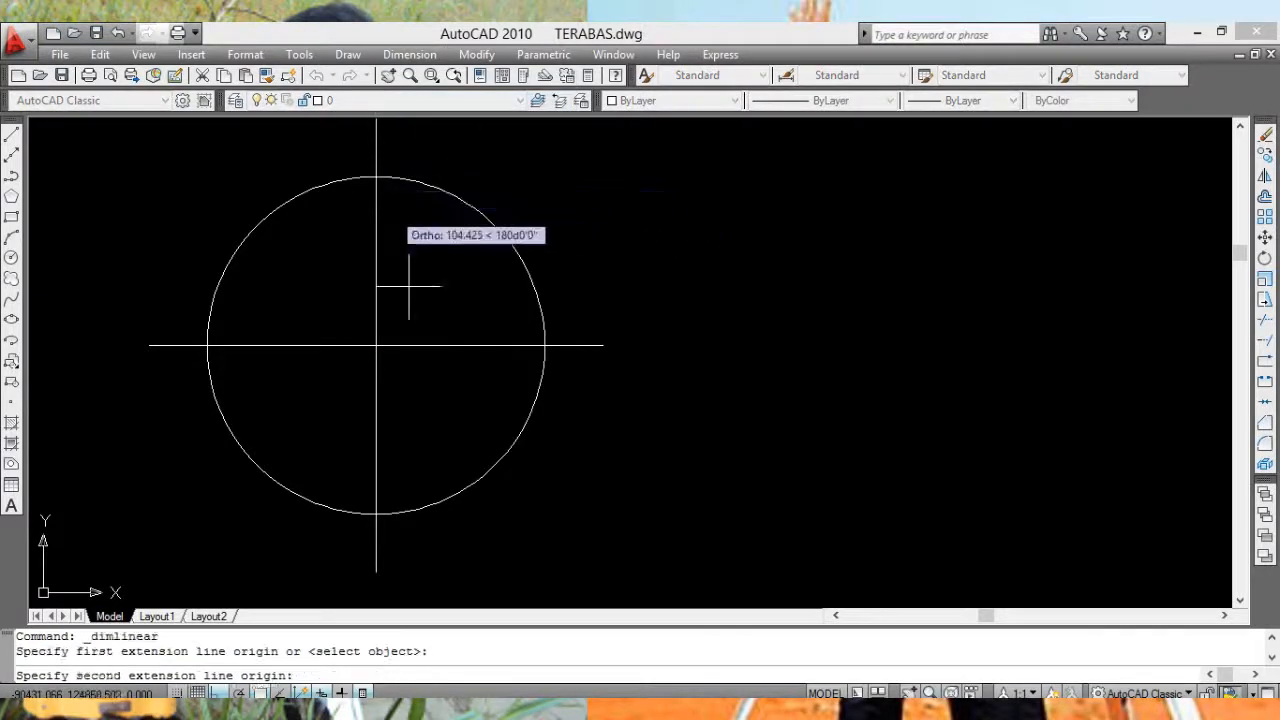
pyautogui.click(376, 345)
pyautogui.click(663, 342)
pyautogui.press('Escape')
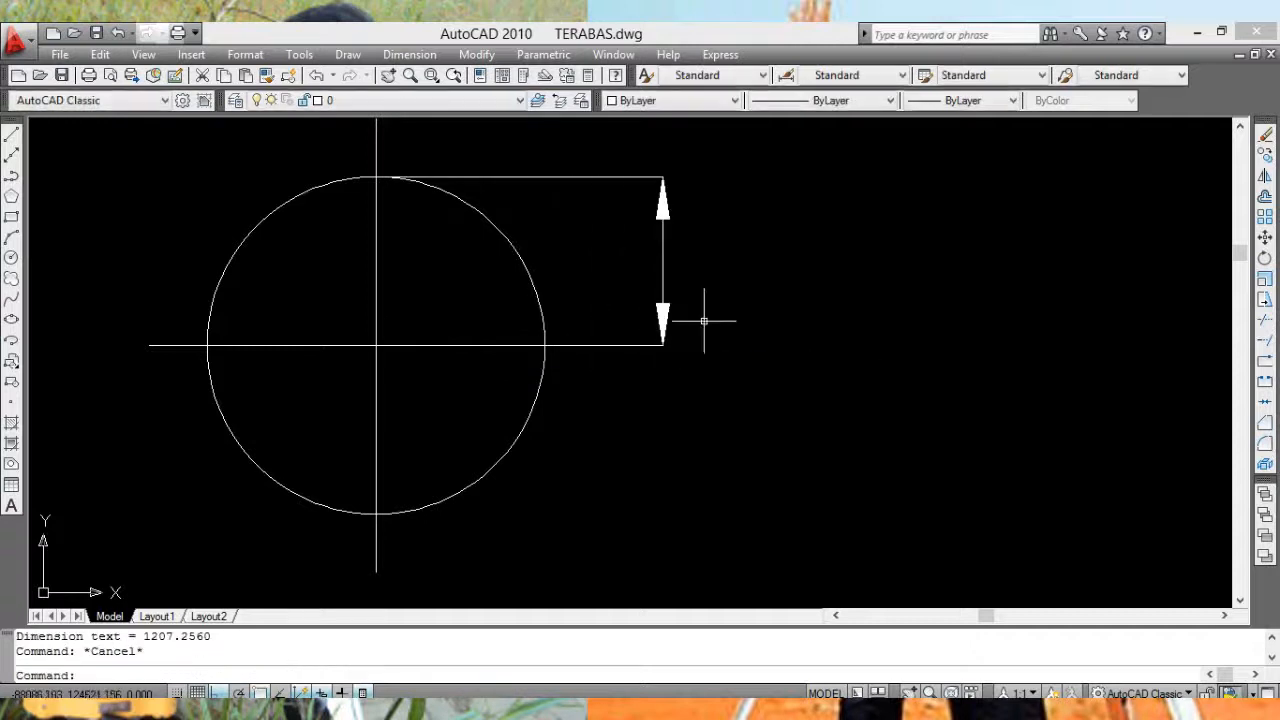
# Step: Explode the vertical dimension beside the circle into separate lines and arrowheads
pyautogui.moveTo(738, 265); pyautogui.dragTo(758, 293, button='middle')
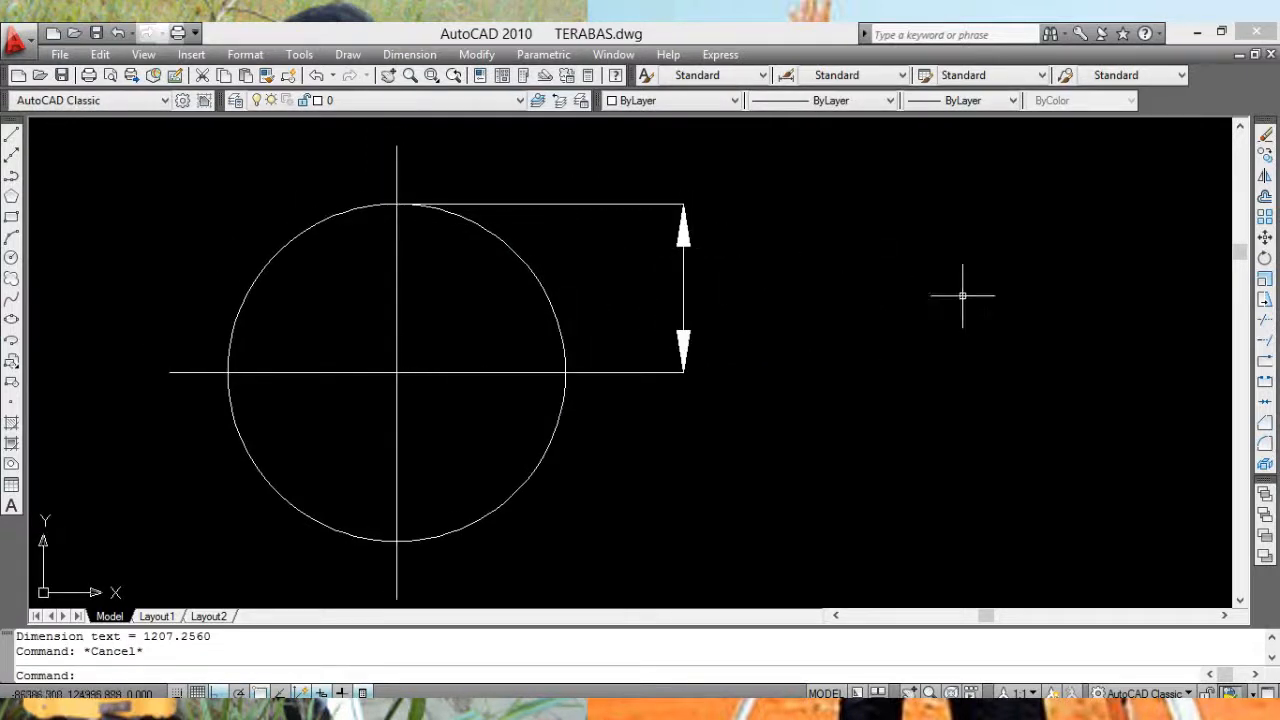
pyautogui.click(681, 237)
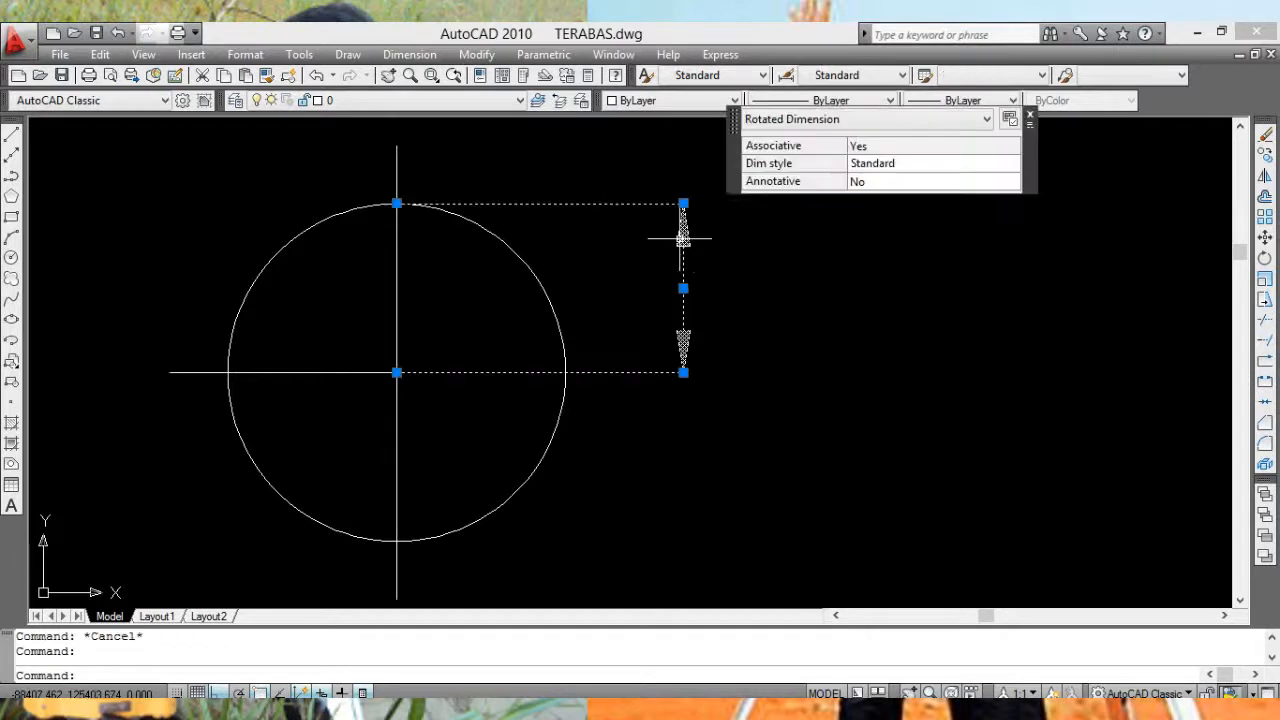
pyautogui.click(1265, 465)
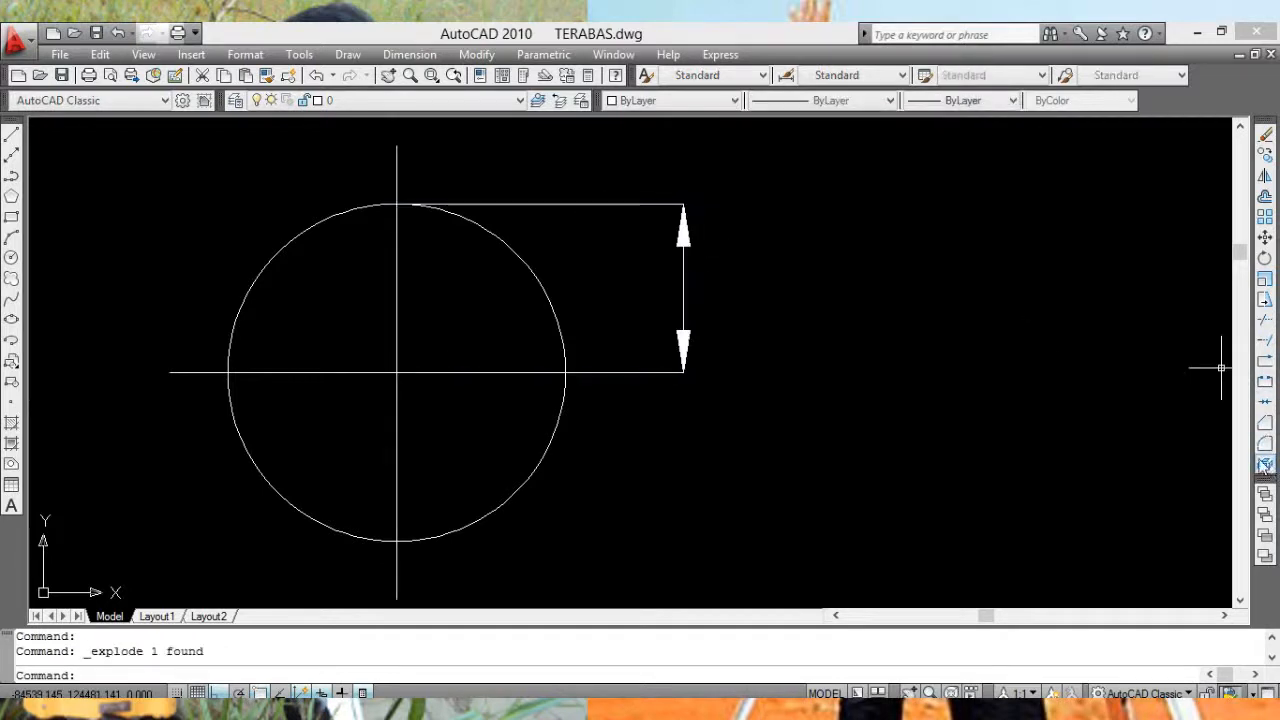
pyautogui.click(684, 237)
pyautogui.press('Escape')
pyautogui.moveTo(837, 241); pyautogui.dragTo(870, 309, button='middle')
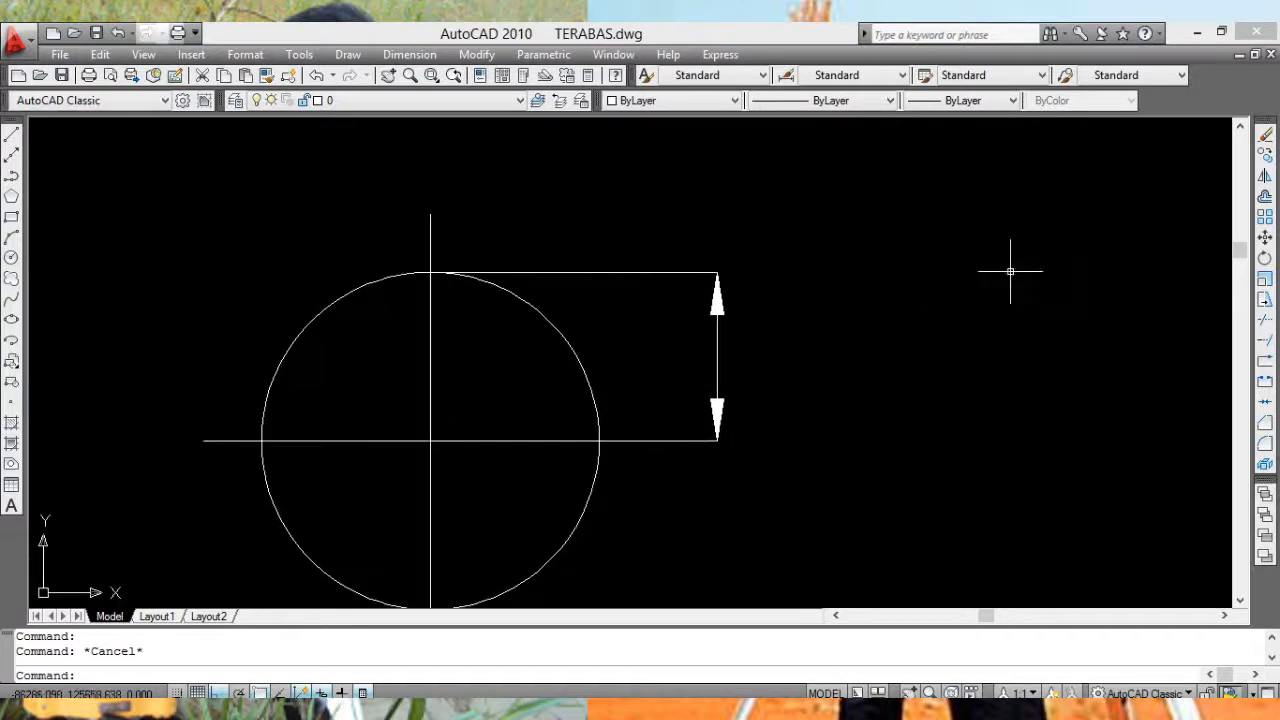
# Step: Copy the dimension's upper arrowhead from its tip to the top end of the north symbol's vertical line
pyautogui.click(1265, 155)
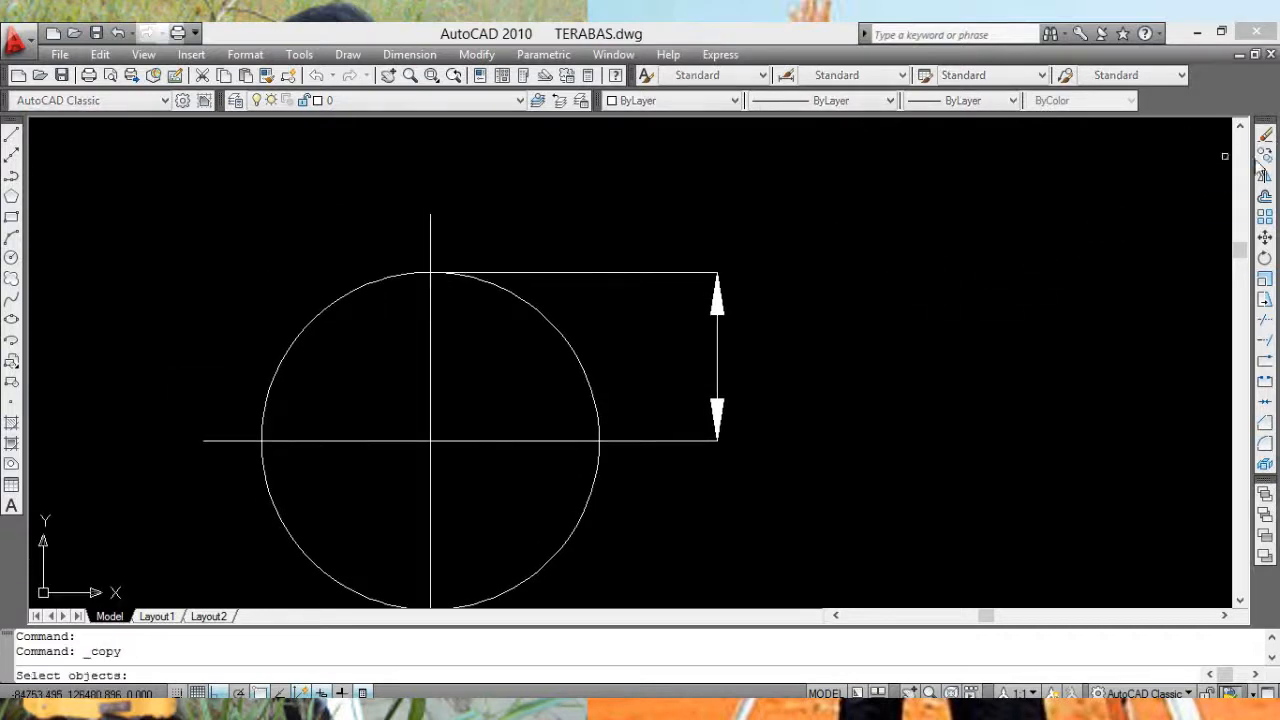
pyautogui.click(718, 303)
pyautogui.rightClick(776, 289)
pyautogui.click(760, 284)
pyautogui.click(713, 297)
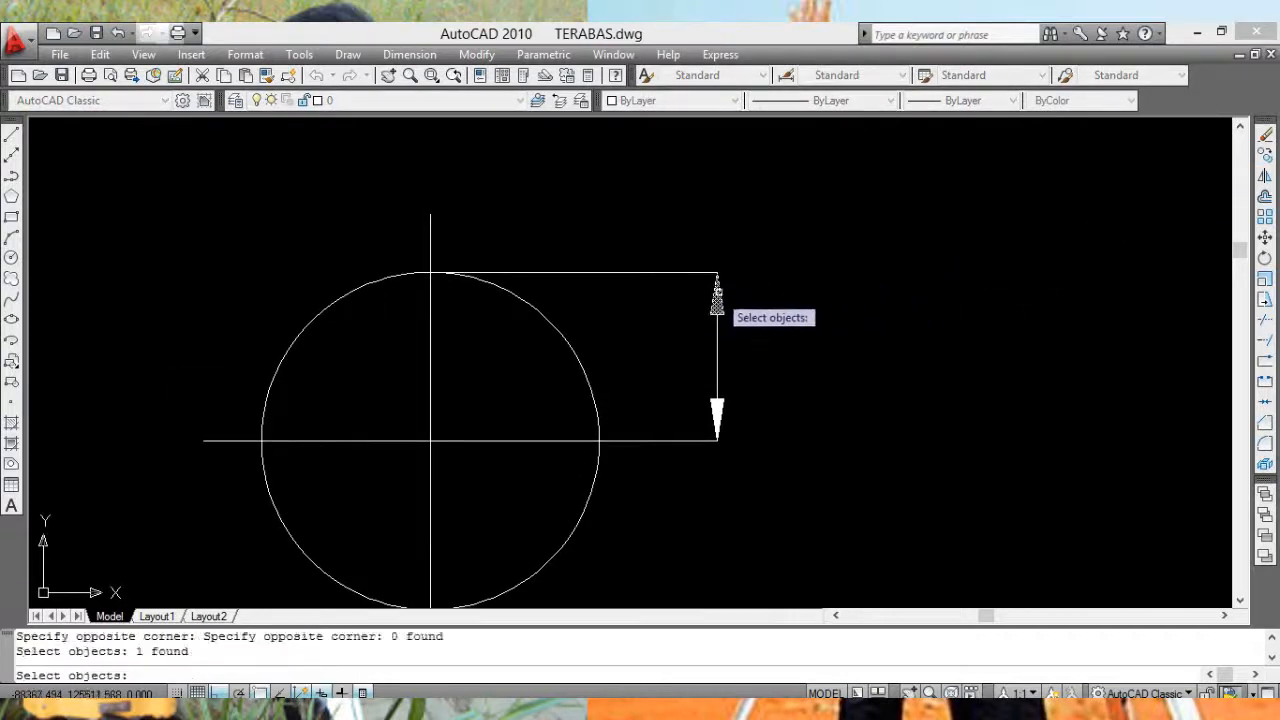
pyautogui.press('Return')
pyautogui.click(716, 273)
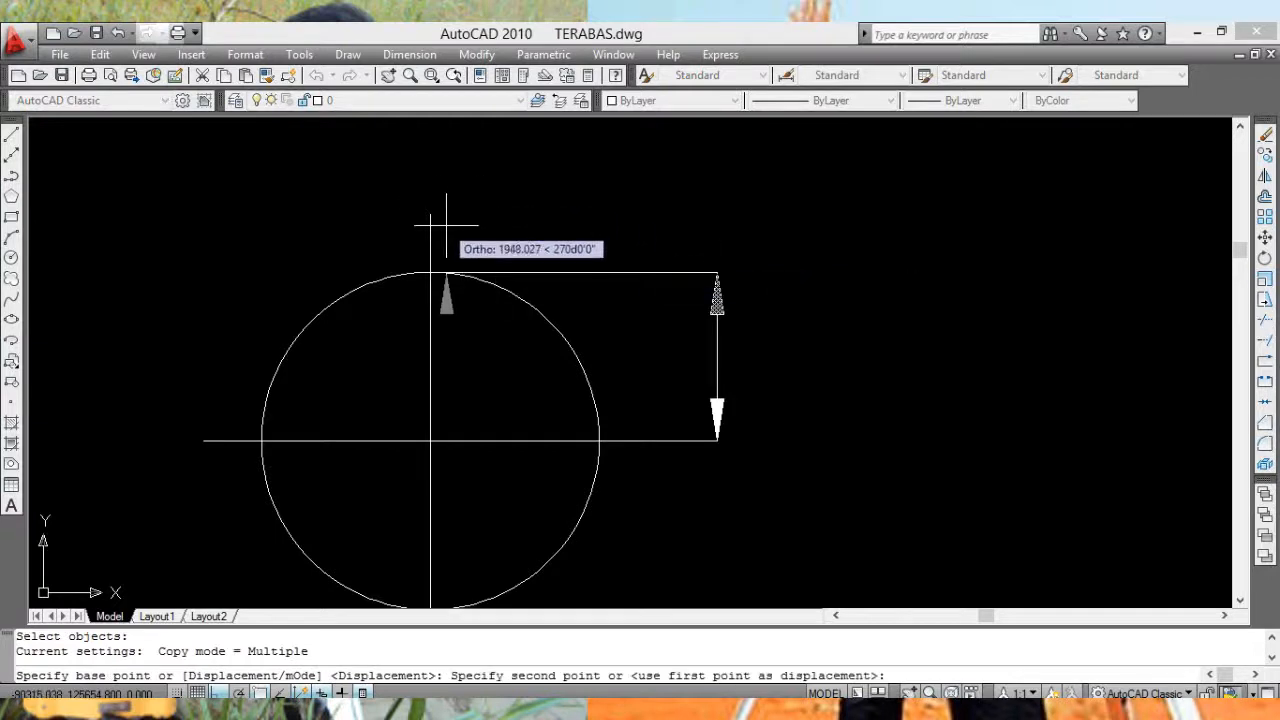
pyautogui.press('F8')
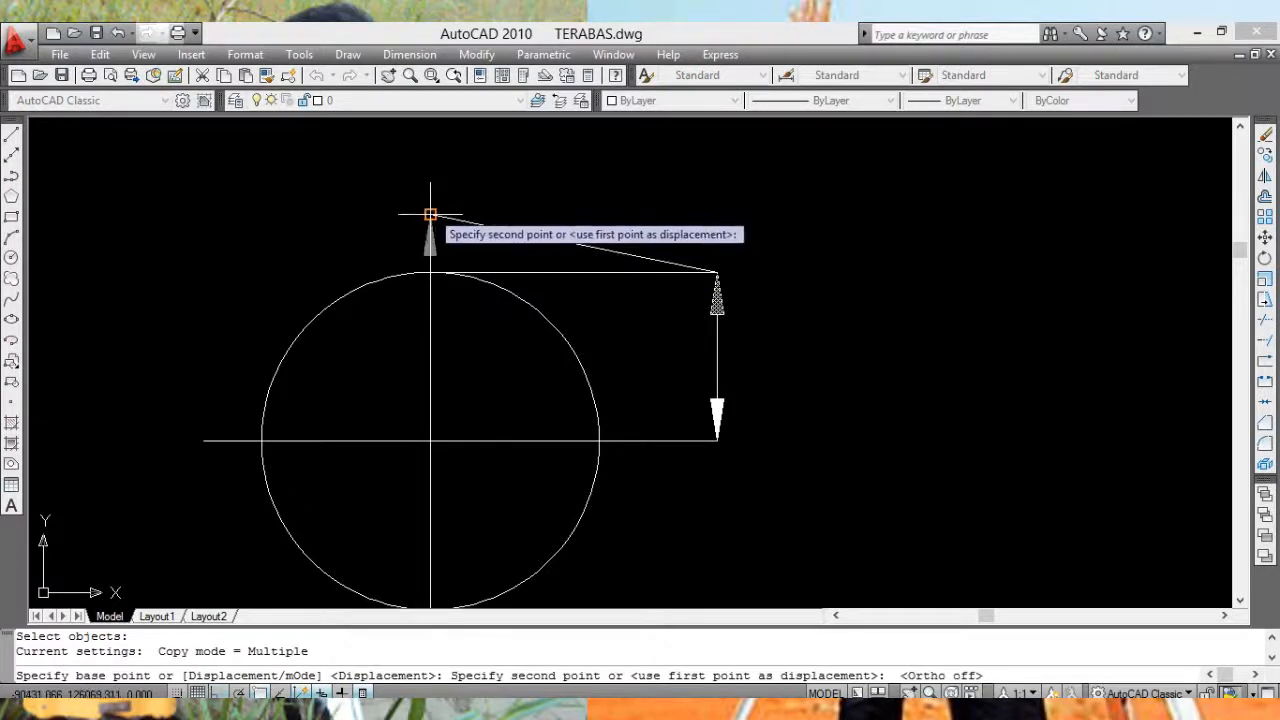
pyautogui.click(430, 215)
pyautogui.press('Escape')
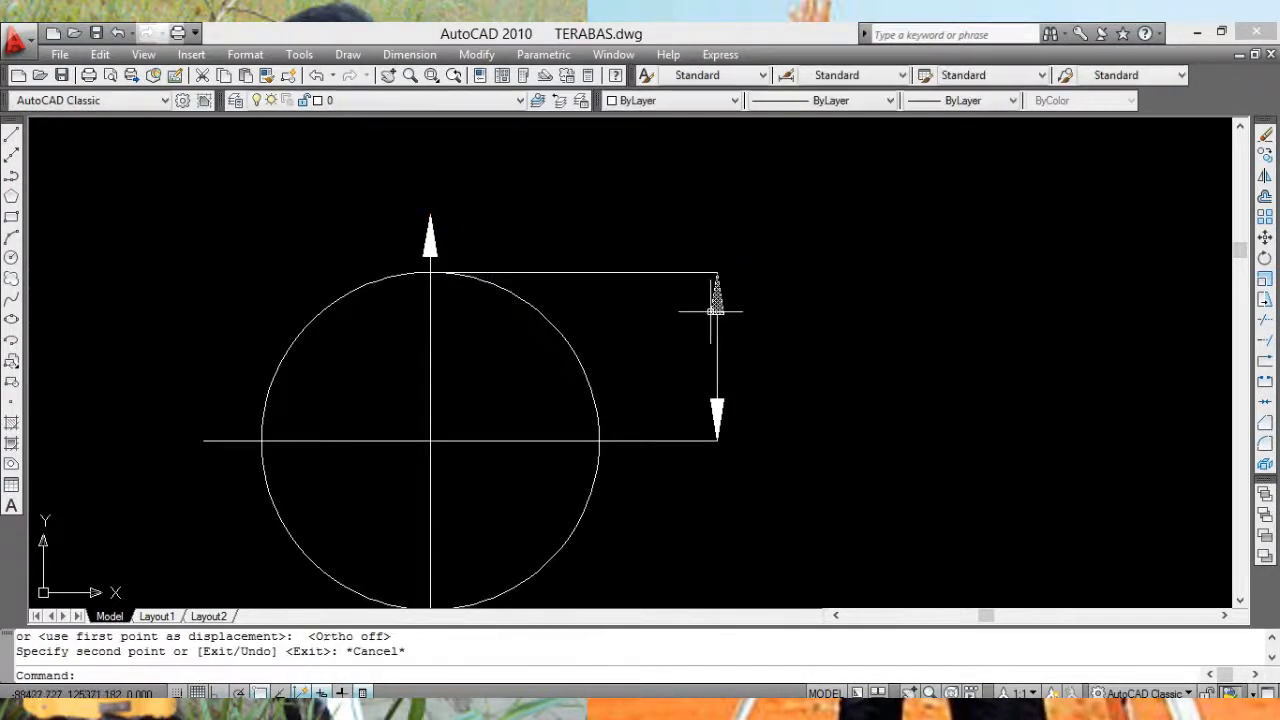
# Step: Erase the exploded dimension's vertical line with both arrowheads and the extension line overlapping the symbol's horizontal line
pyautogui.click(685, 233)
pyautogui.click(743, 450)
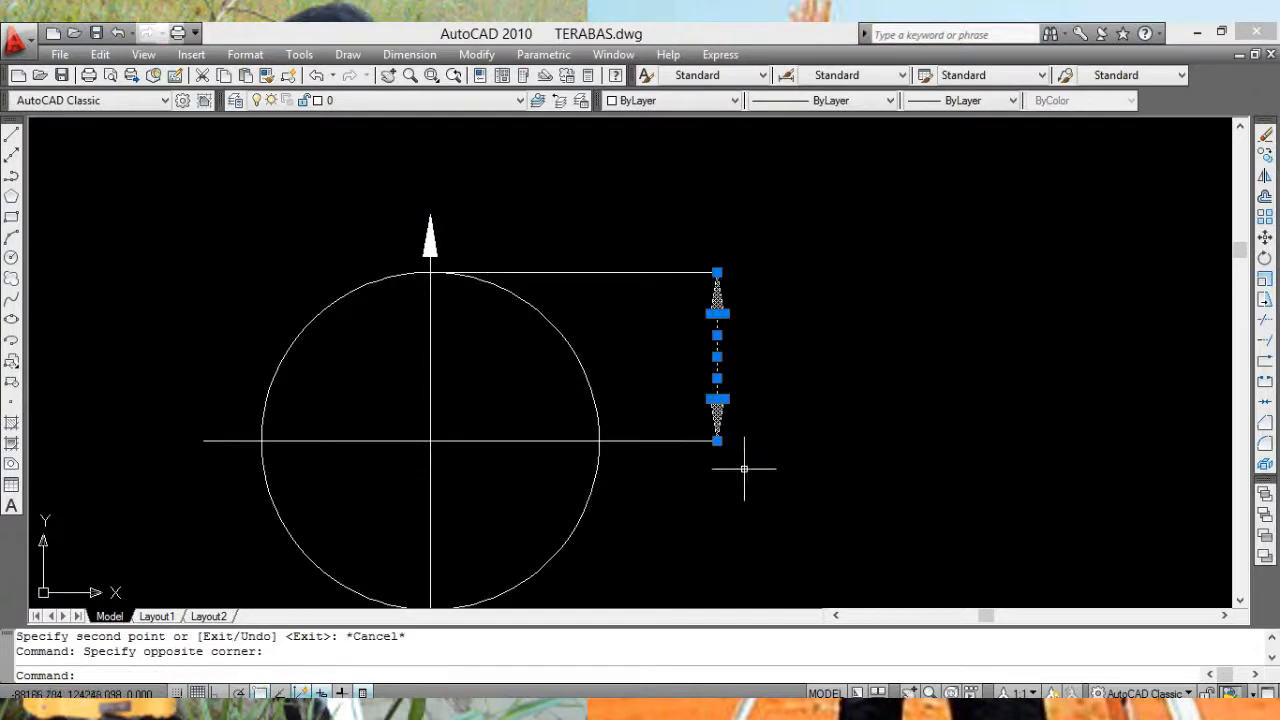
pyautogui.press('Delete')
pyautogui.click(663, 272)
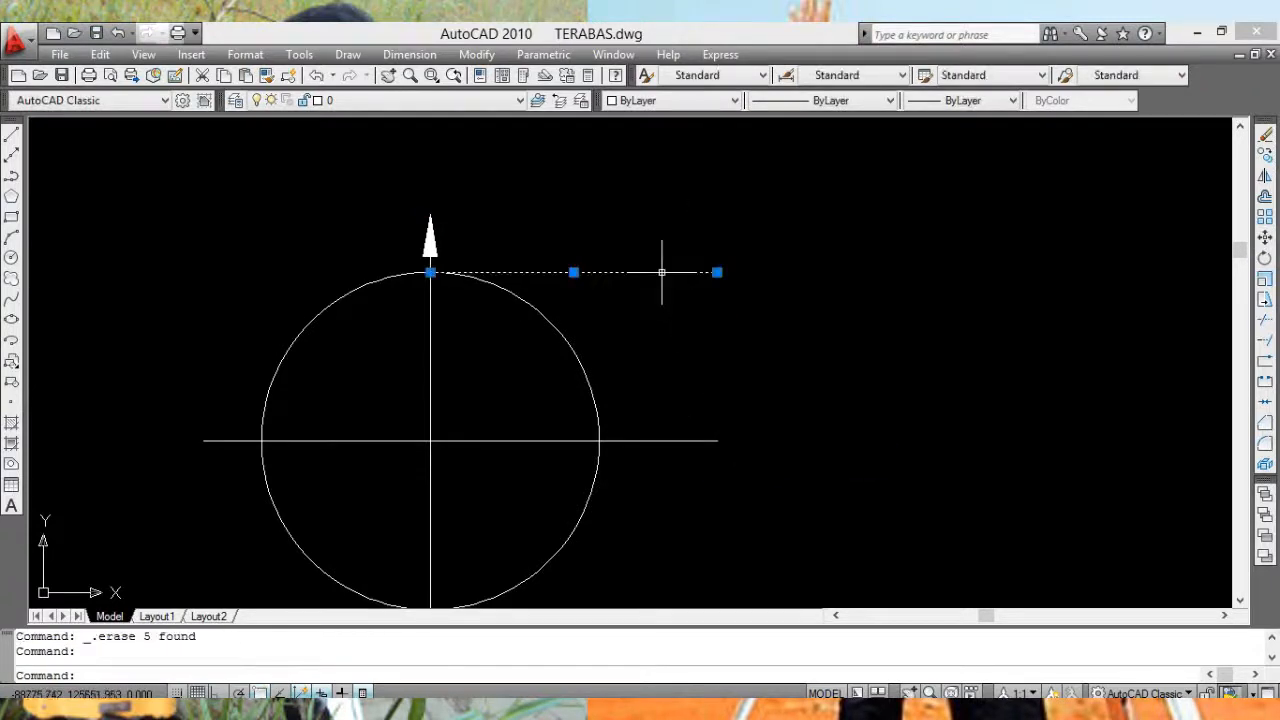
pyautogui.press('Escape')
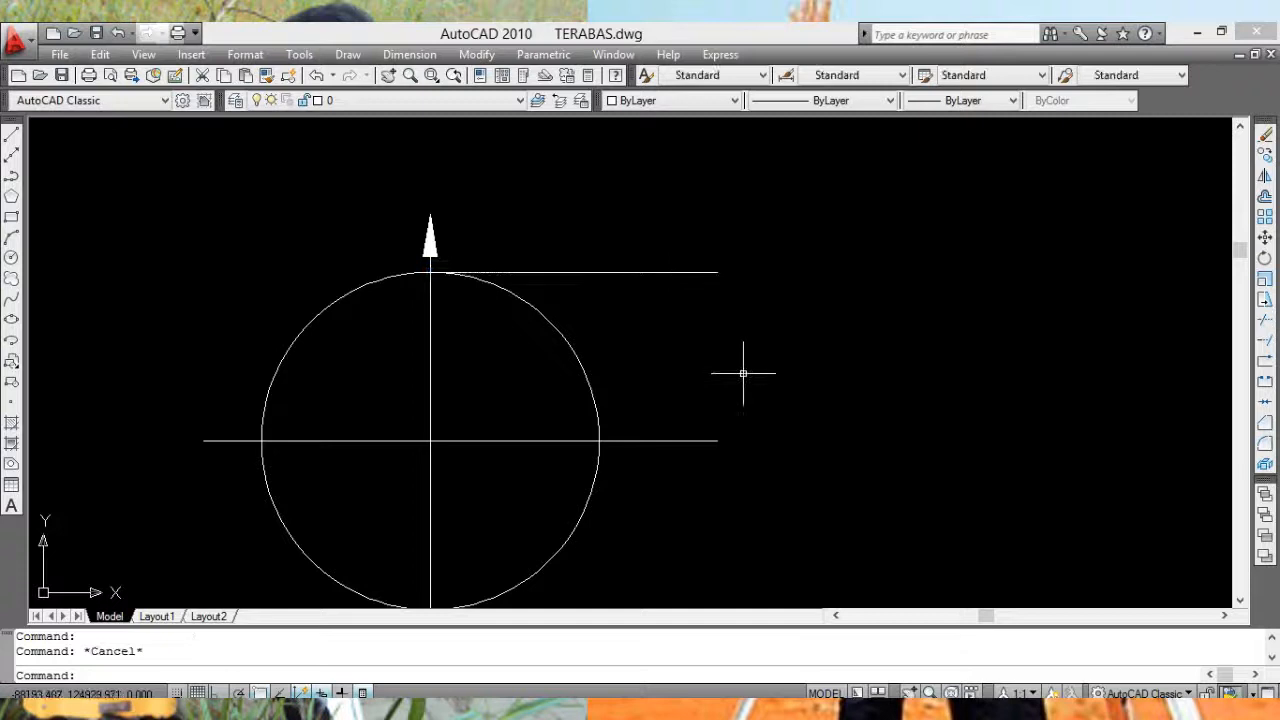
pyautogui.click(685, 440)
pyautogui.press('Delete')
pyautogui.moveTo(694, 437)
pyautogui.mouseDown(button='middle')
pyautogui.moveTo(694, 400)
pyautogui.moveTo(665, 394)
pyautogui.mouseUp(button='middle')
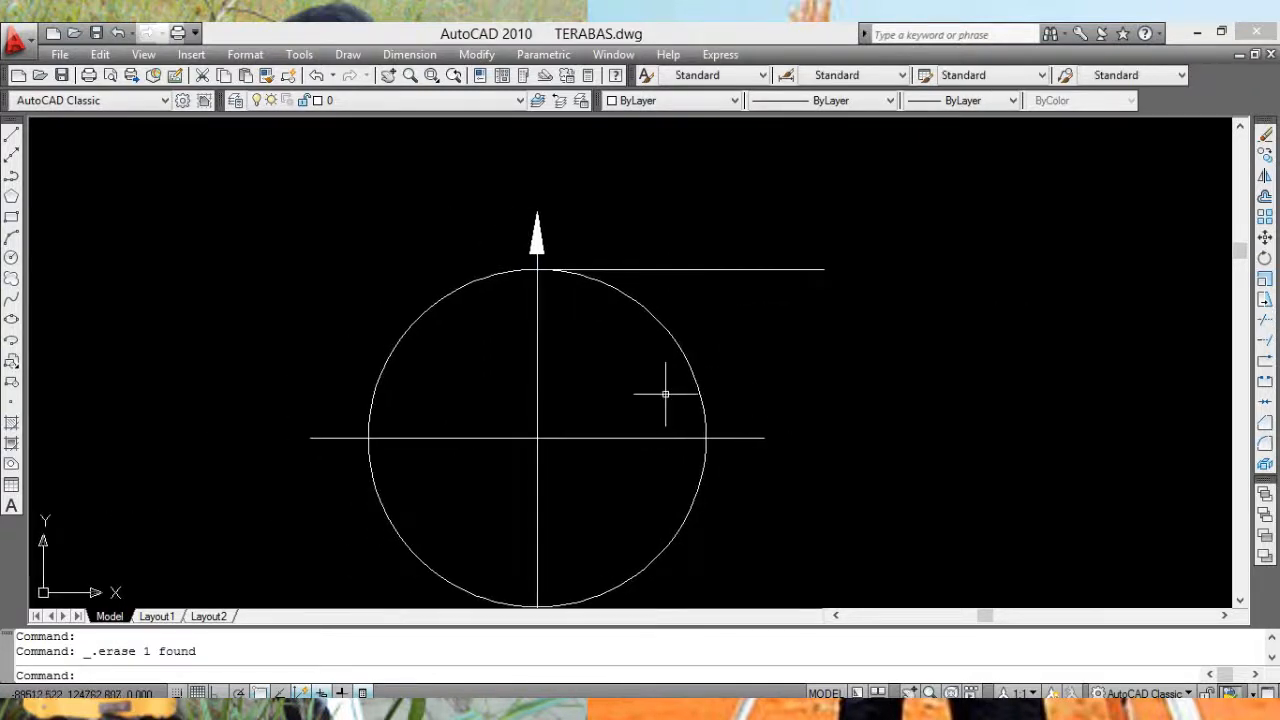
pyautogui.scroll(3, 594, 343)
pyautogui.moveTo(551, 303); pyautogui.dragTo(668, 454, button='middle')
pyautogui.moveTo(628, 401); pyautogui.dragTo(609, 372, button='middle')
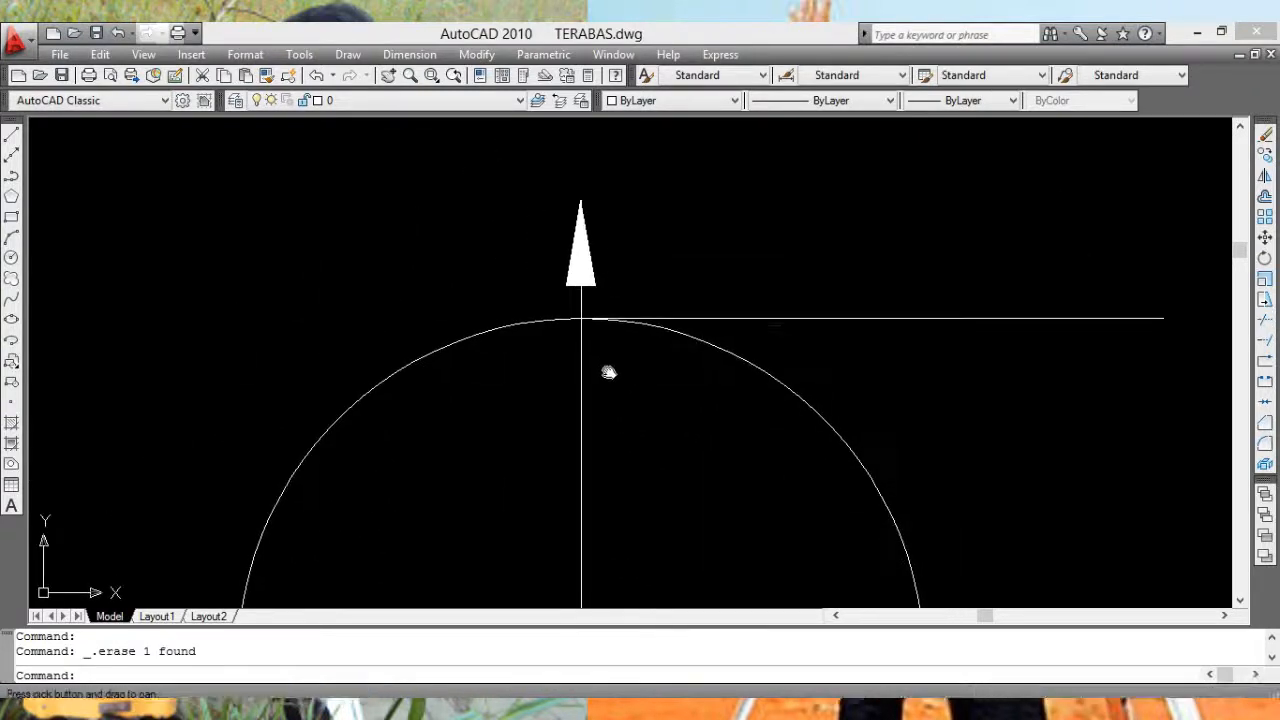
pyautogui.click(776, 310)
pyautogui.click(773, 322)
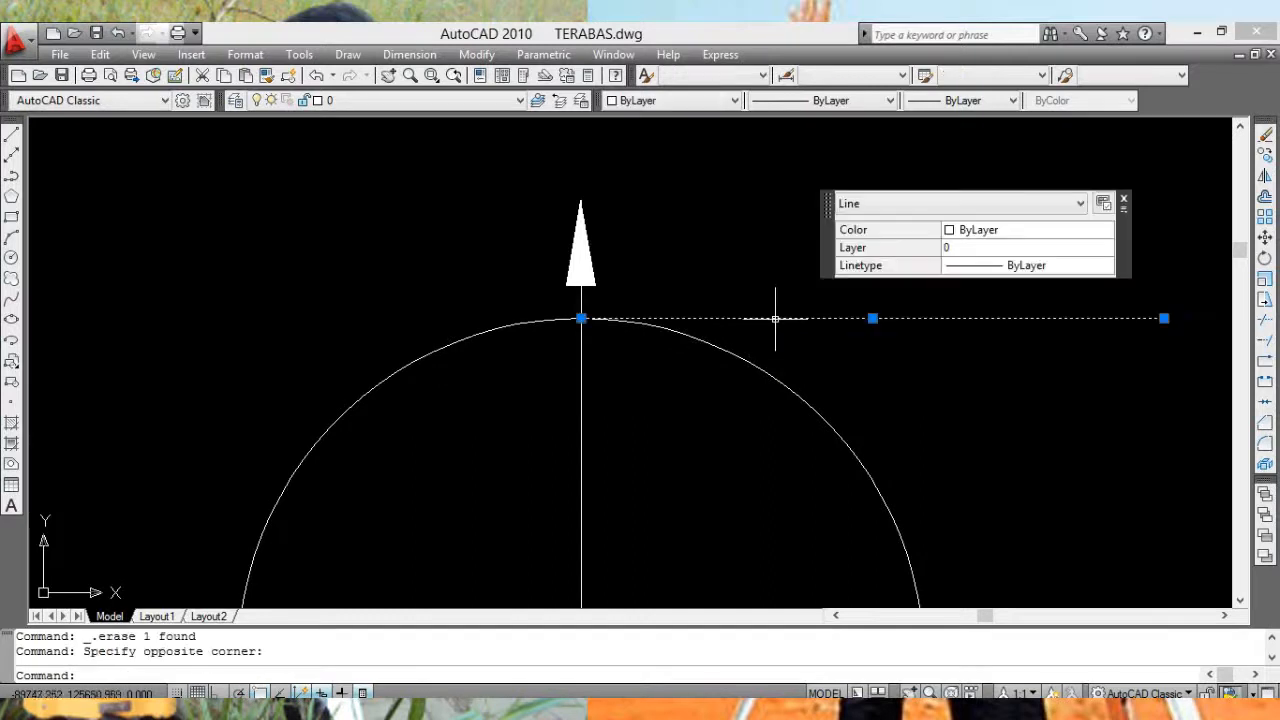
pyautogui.press('Escape')
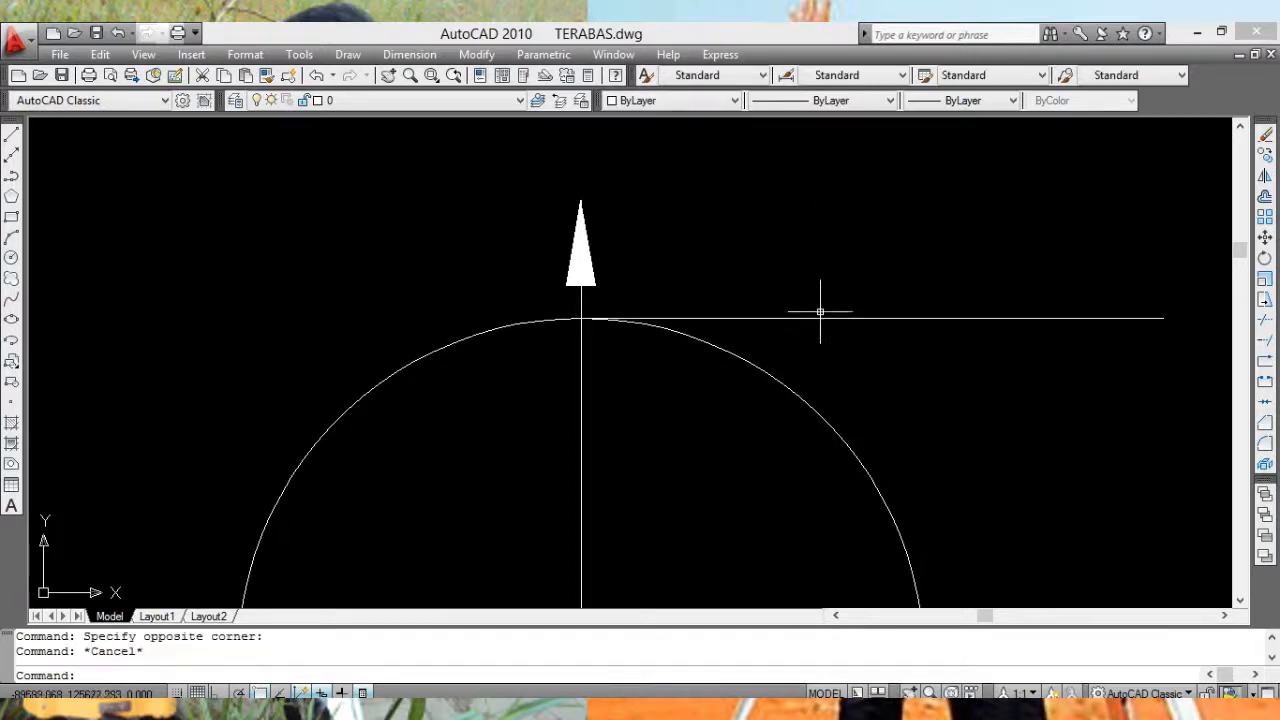
pyautogui.moveTo(923, 324); pyautogui.dragTo(901, 274, button='middle')
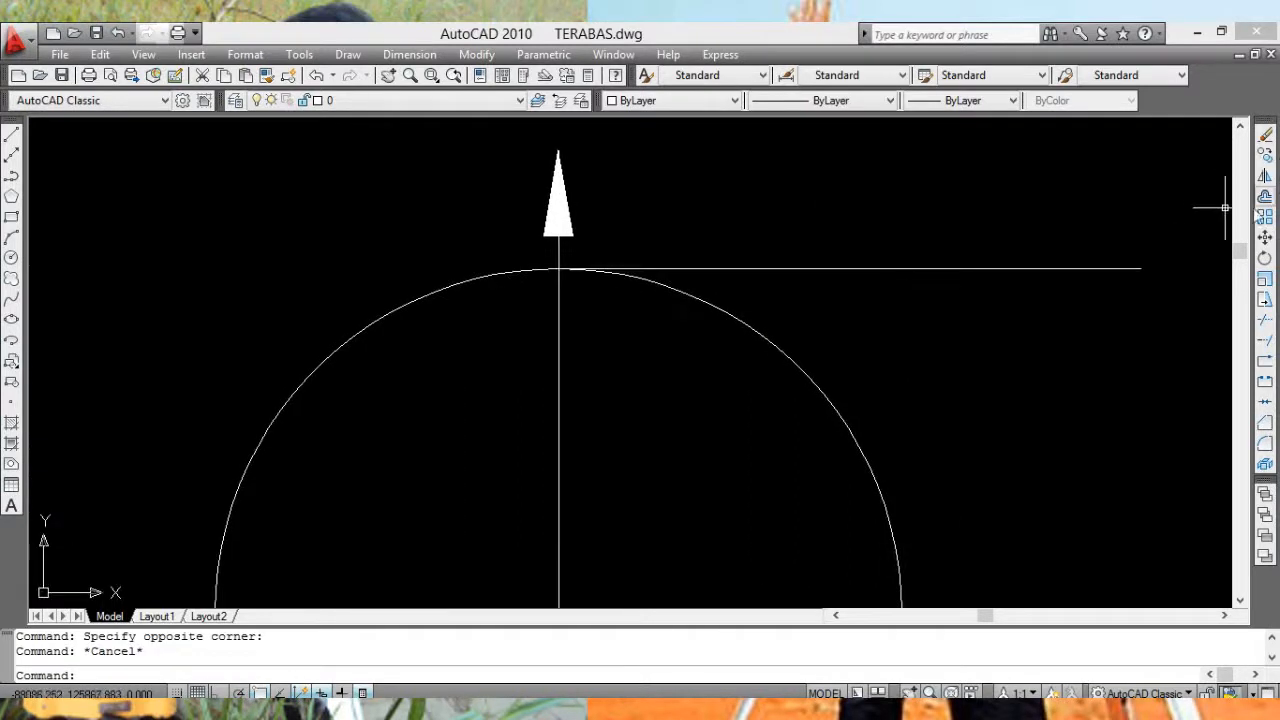
# Step: Offset the north symbol's vertical line by 300 to both its east and west sides
pyautogui.click(1266, 197)
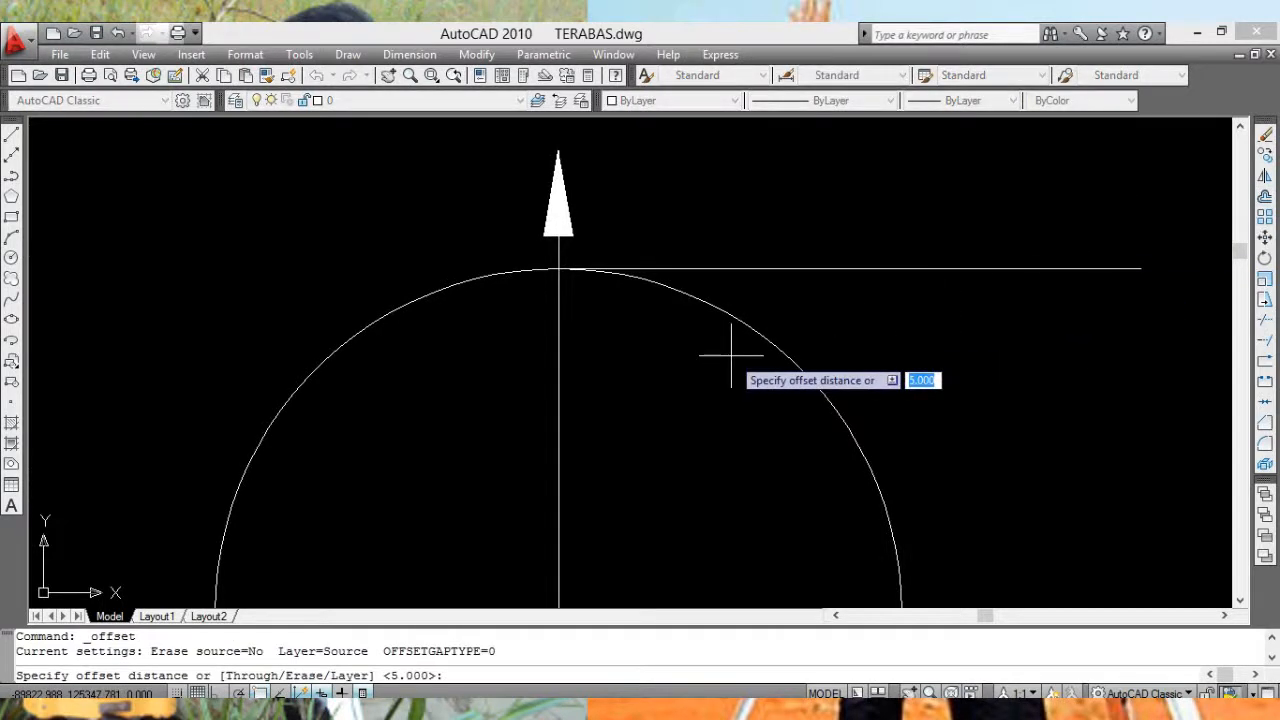
pyautogui.write('300')
pyautogui.press('Return')
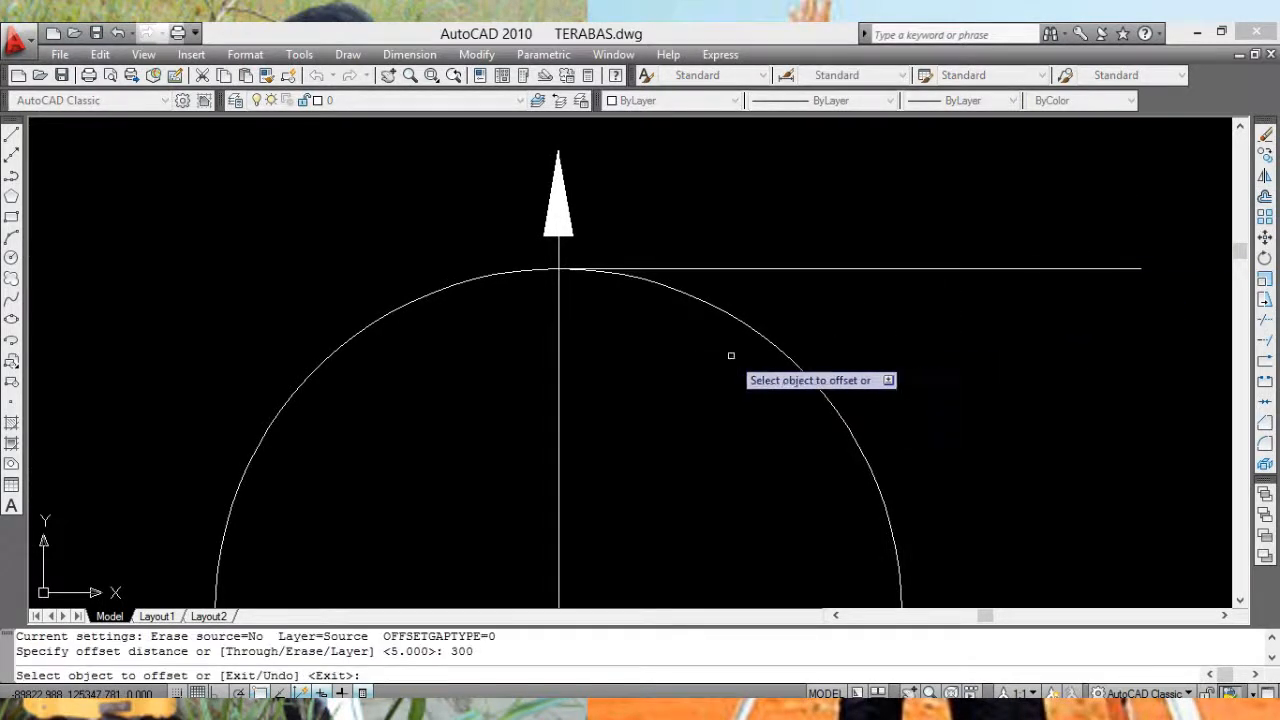
pyautogui.click(558, 332)
pyautogui.click(597, 328)
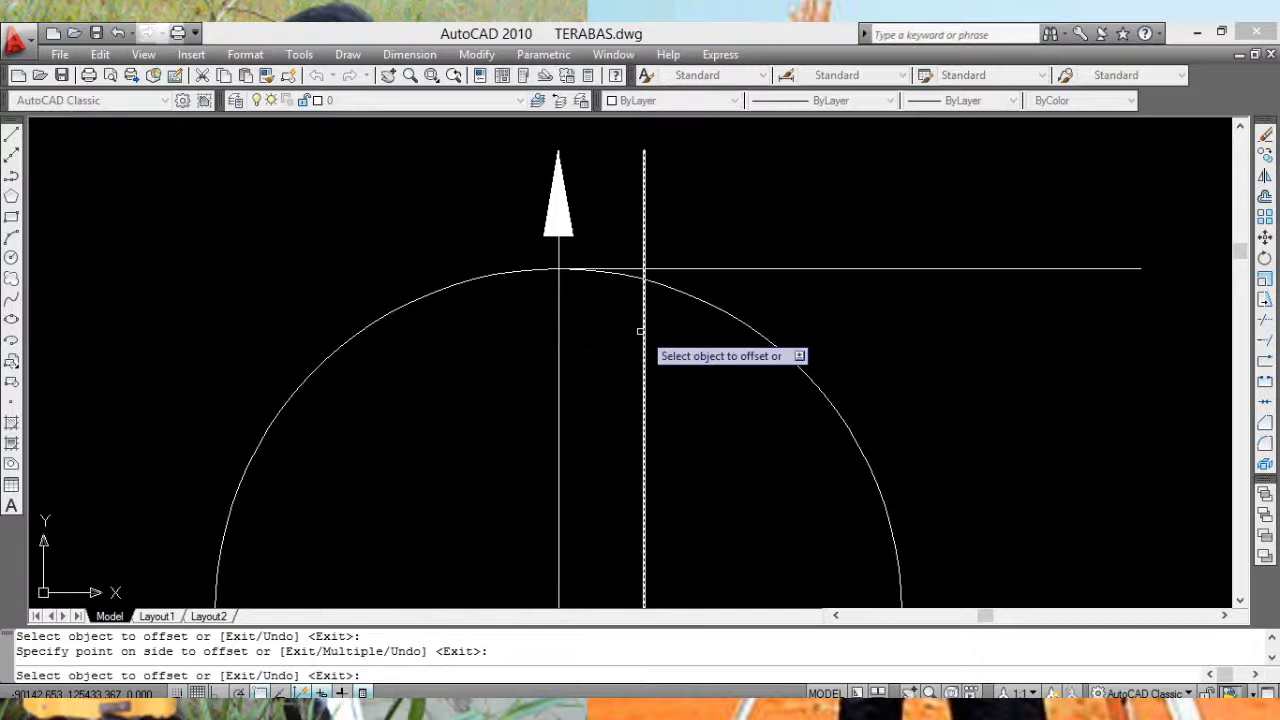
pyautogui.click(556, 308)
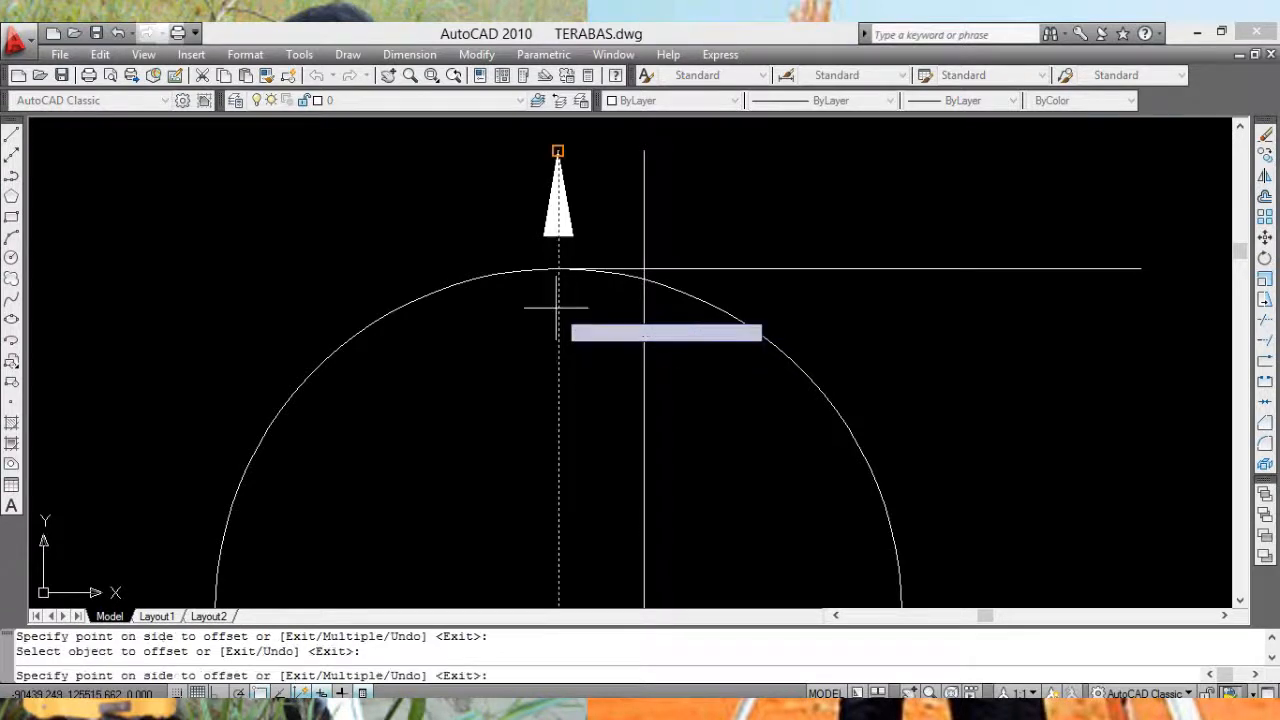
pyautogui.click(500, 298)
pyautogui.moveTo(587, 311); pyautogui.dragTo(591, 356, button='middle')
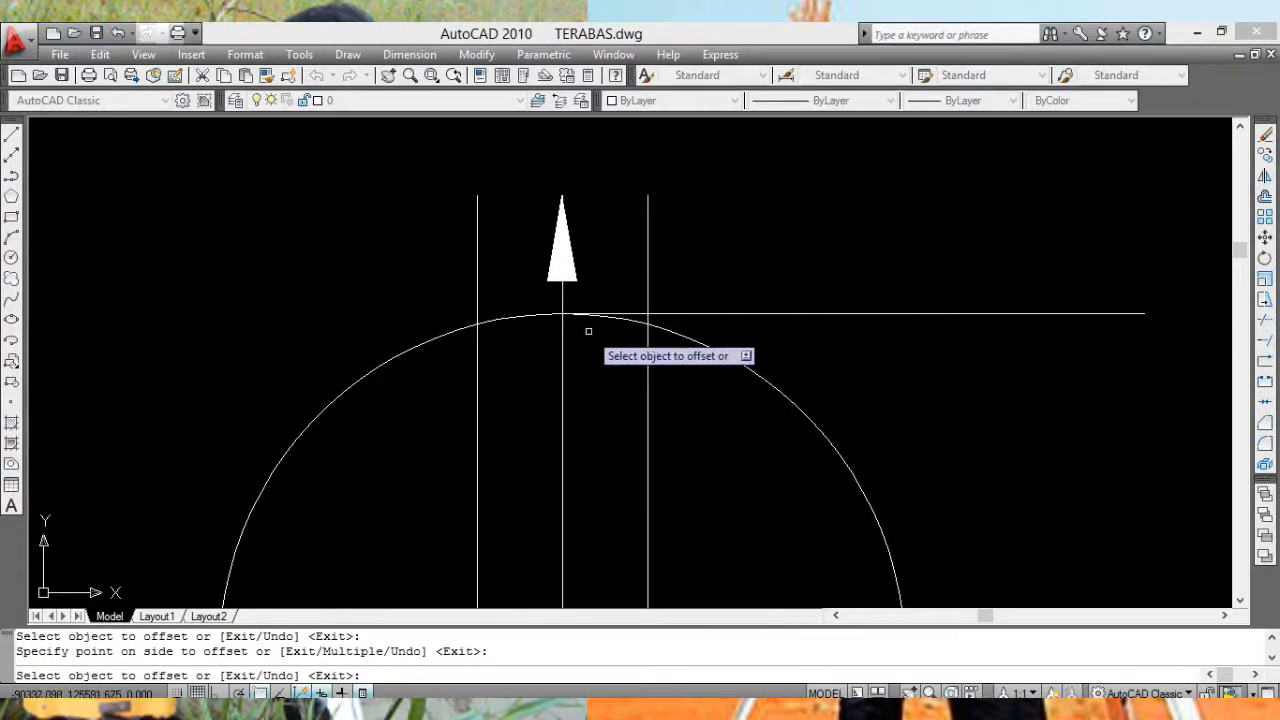
# Step: Extend the horizontal line at the circle's topmost point west to the western offset line
pyautogui.click(1264, 344)
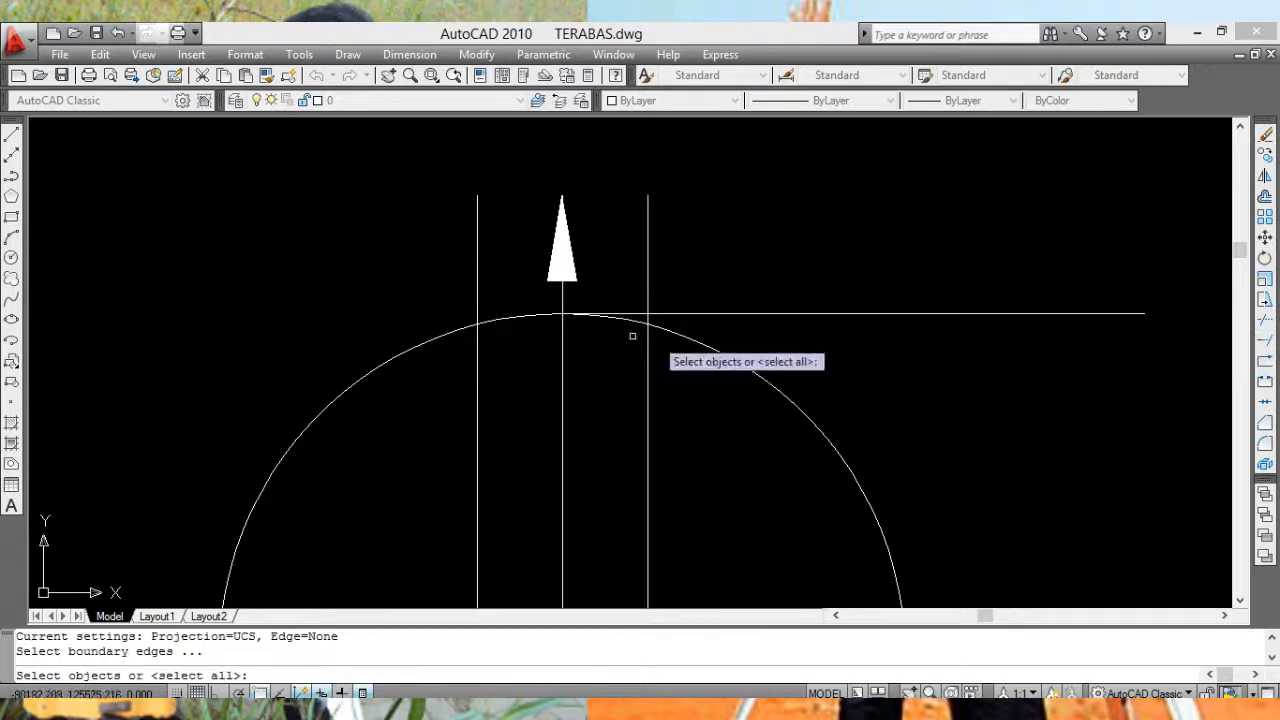
pyautogui.click(475, 281)
pyautogui.press('Return')
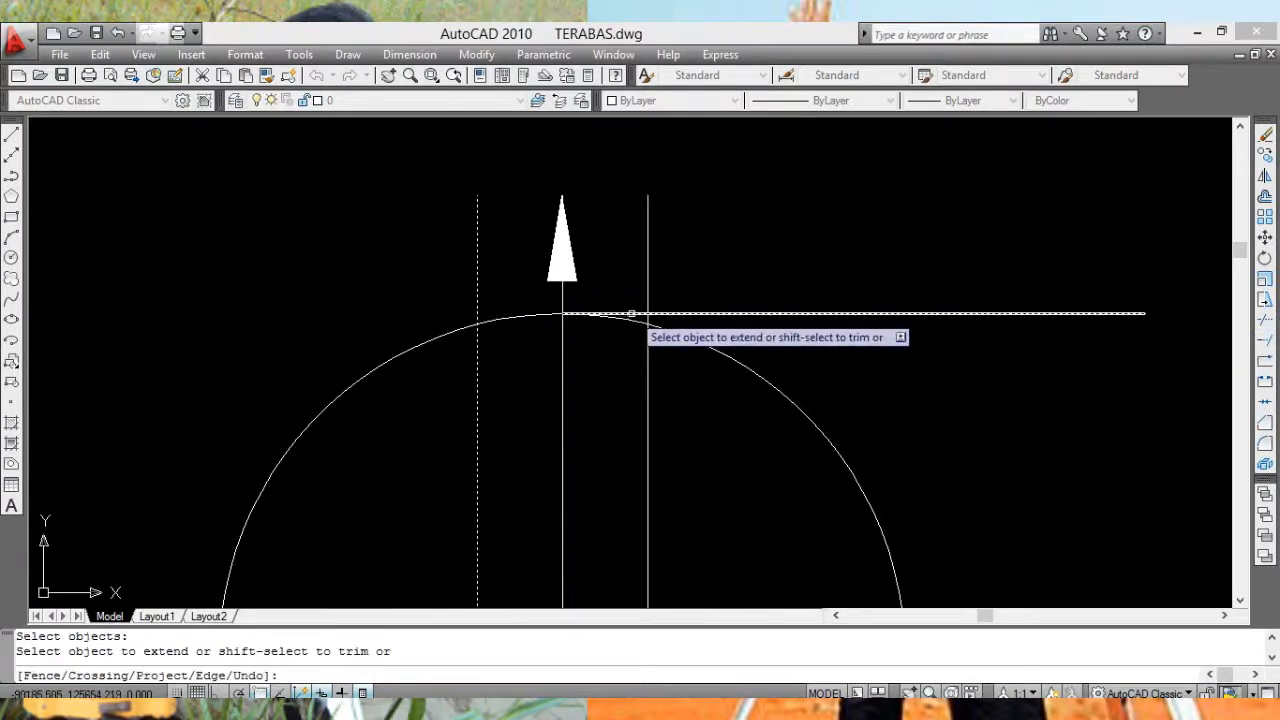
pyautogui.click(630, 313)
pyautogui.press('Escape')
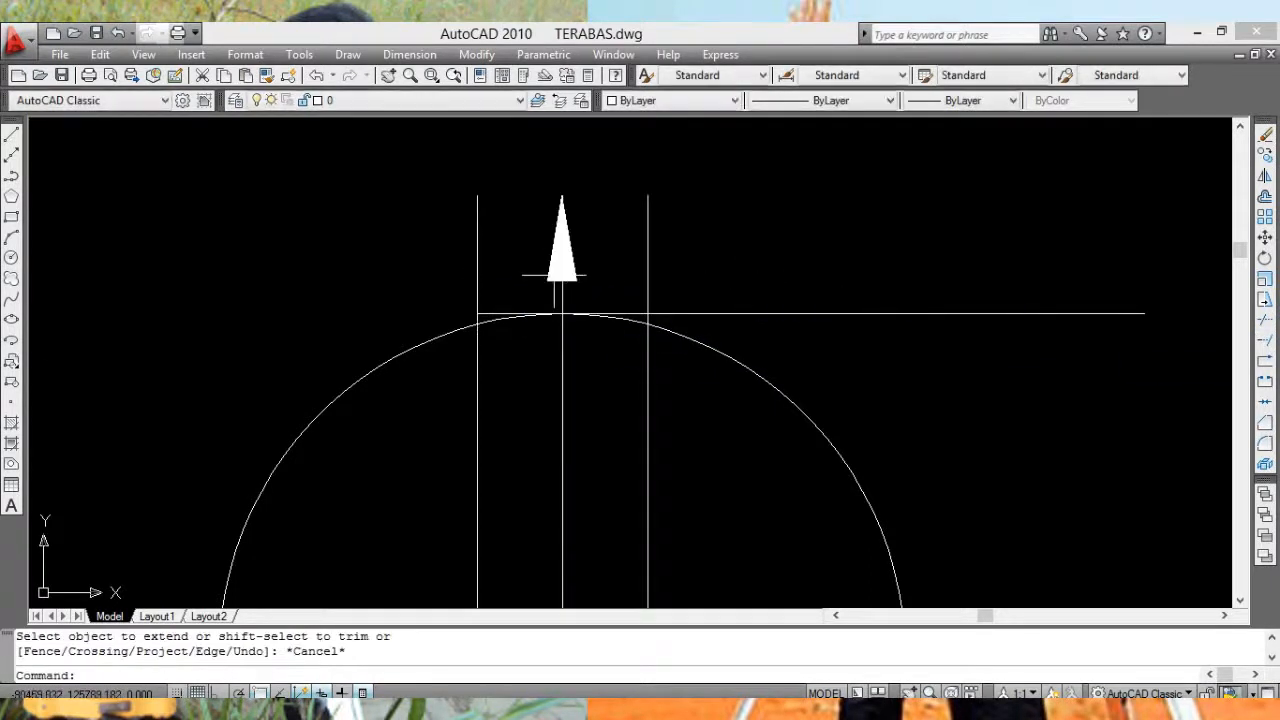
# Step: Stretch the arrowhead's two base corners to where the horizontal line at the circle's top meets the two offset lines
pyautogui.scroll(3, 624, 279)
pyautogui.click(530, 285)
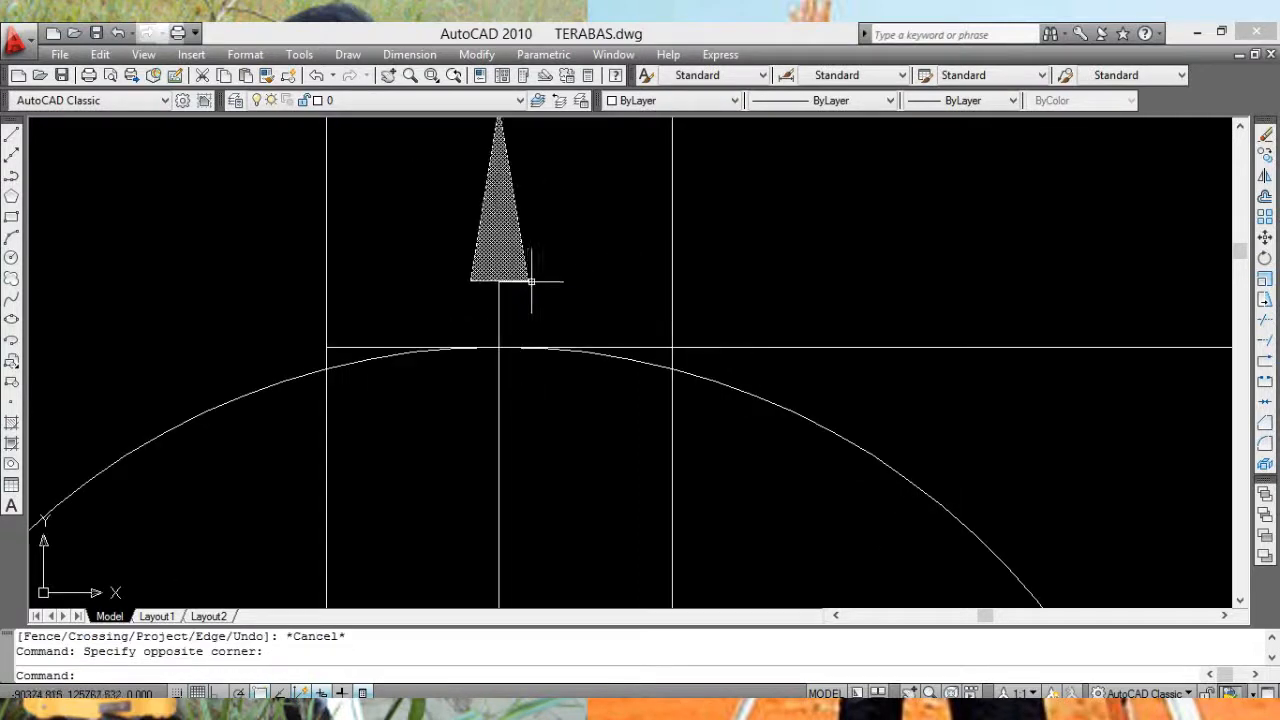
pyautogui.click(520, 280)
pyautogui.click(527, 281)
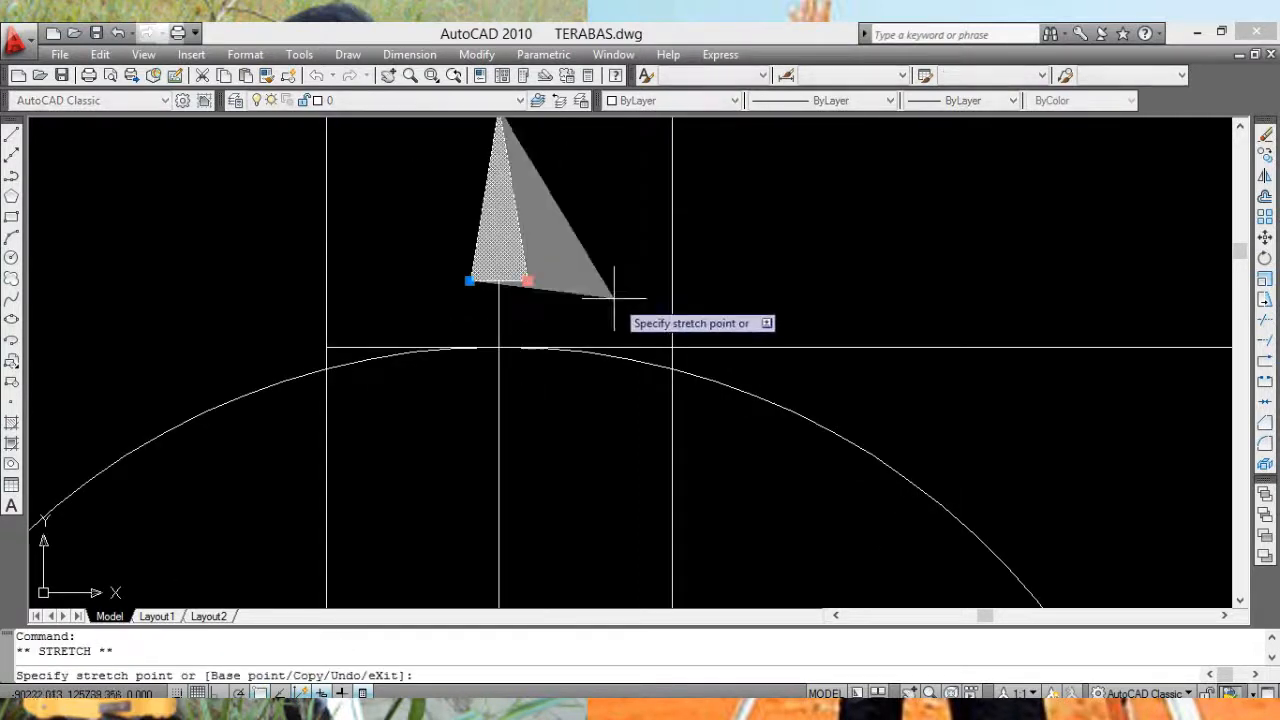
pyautogui.click(673, 347)
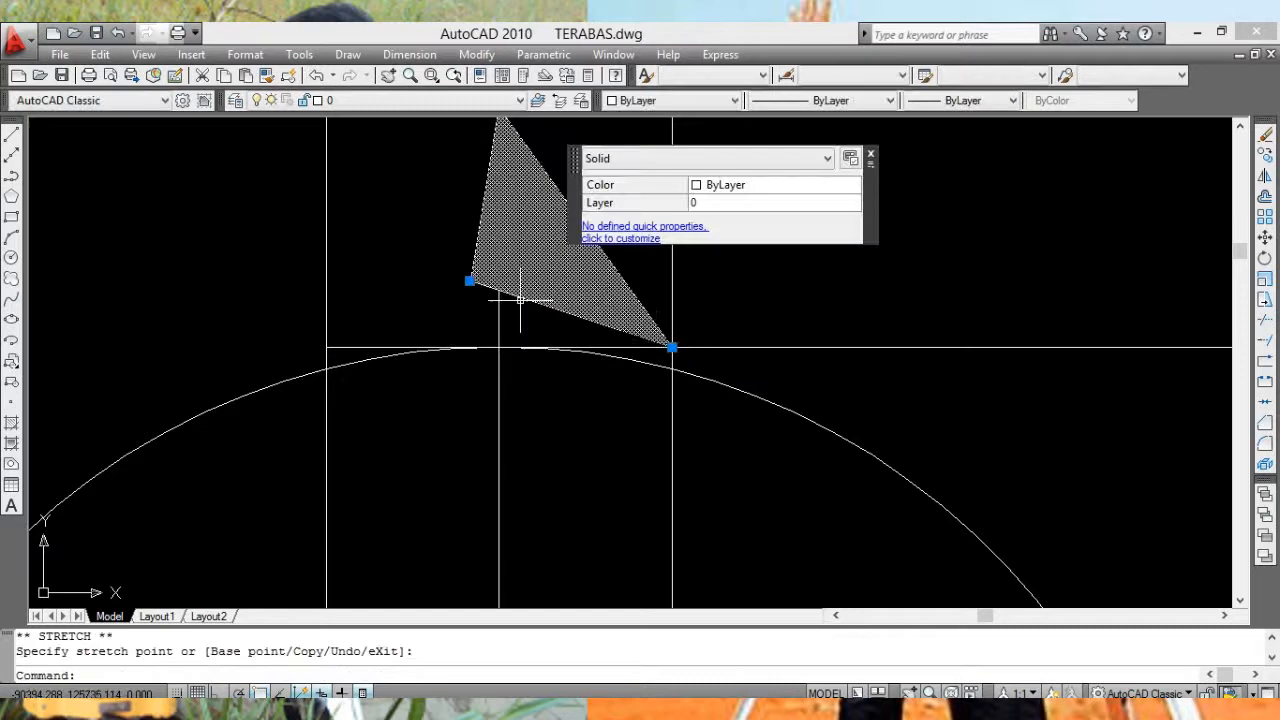
pyautogui.click(471, 281)
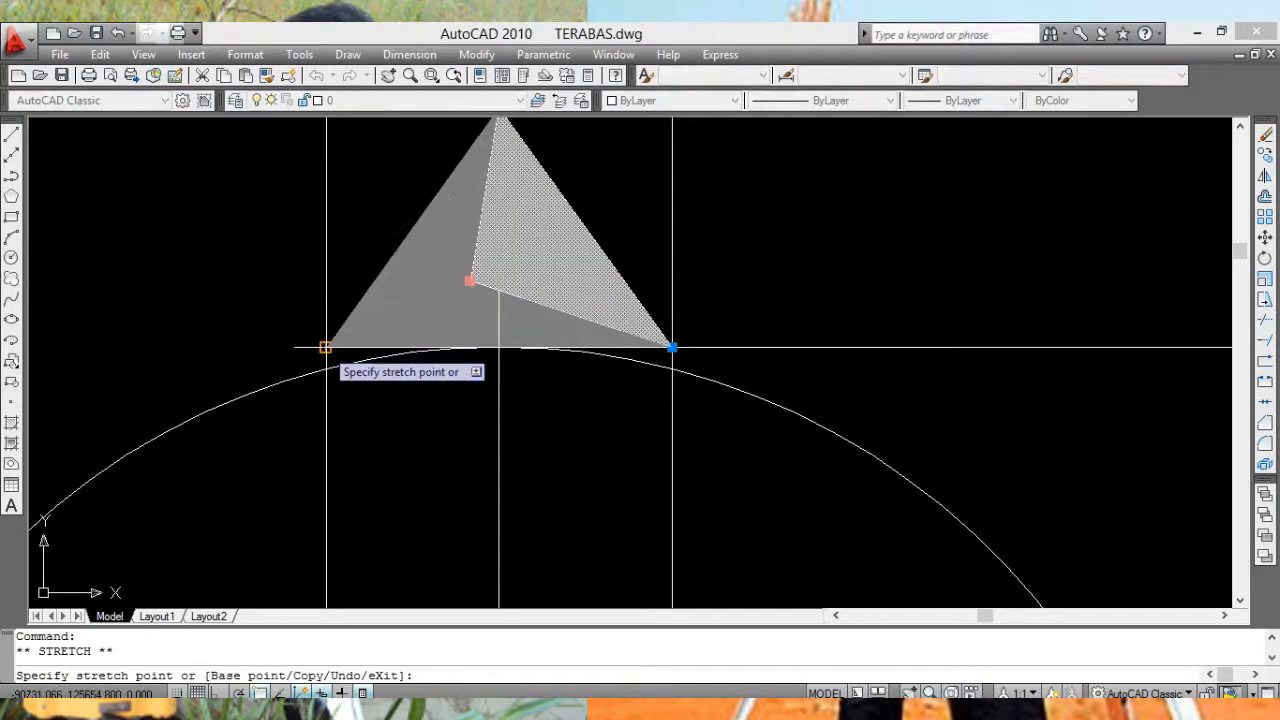
pyautogui.click(325, 347)
pyautogui.scroll(-5, 440, 365)
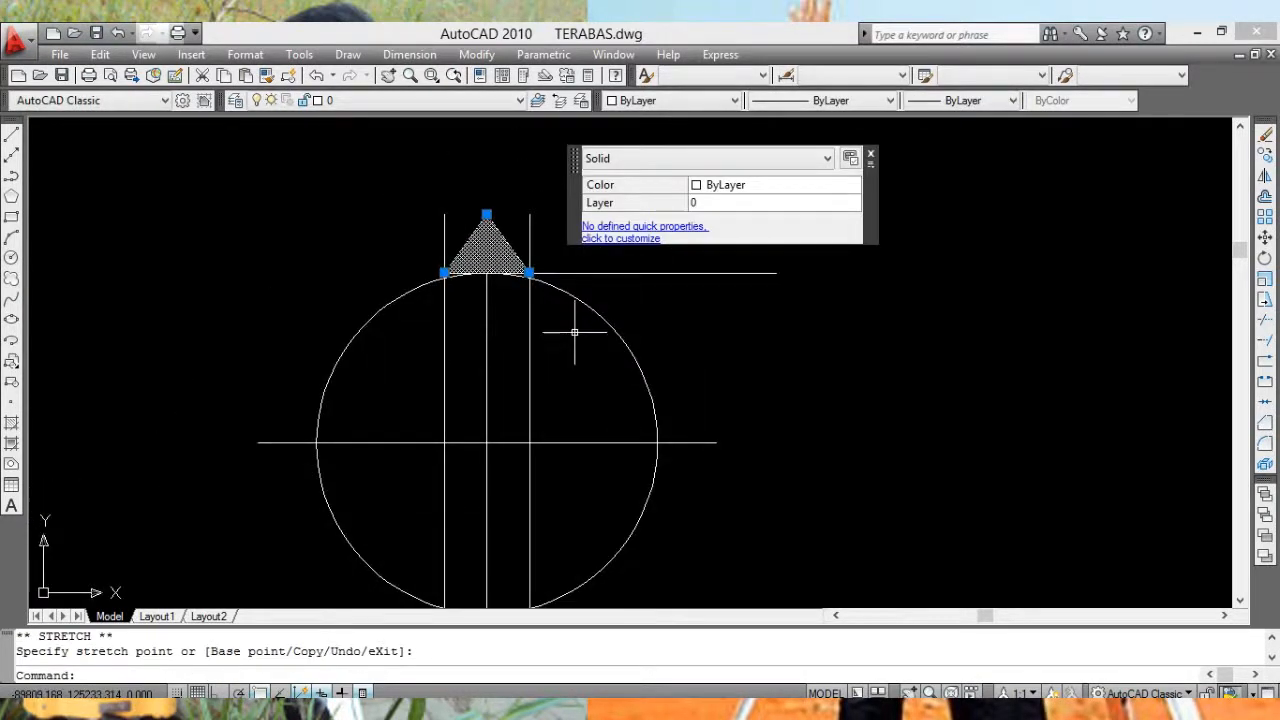
pyautogui.press('Escape')
# Step: Erase the horizontal helper line at the circle's top and the two vertical offset lines
pyautogui.scroll(-3, 590, 340)
pyautogui.scroll(2, 605, 345)
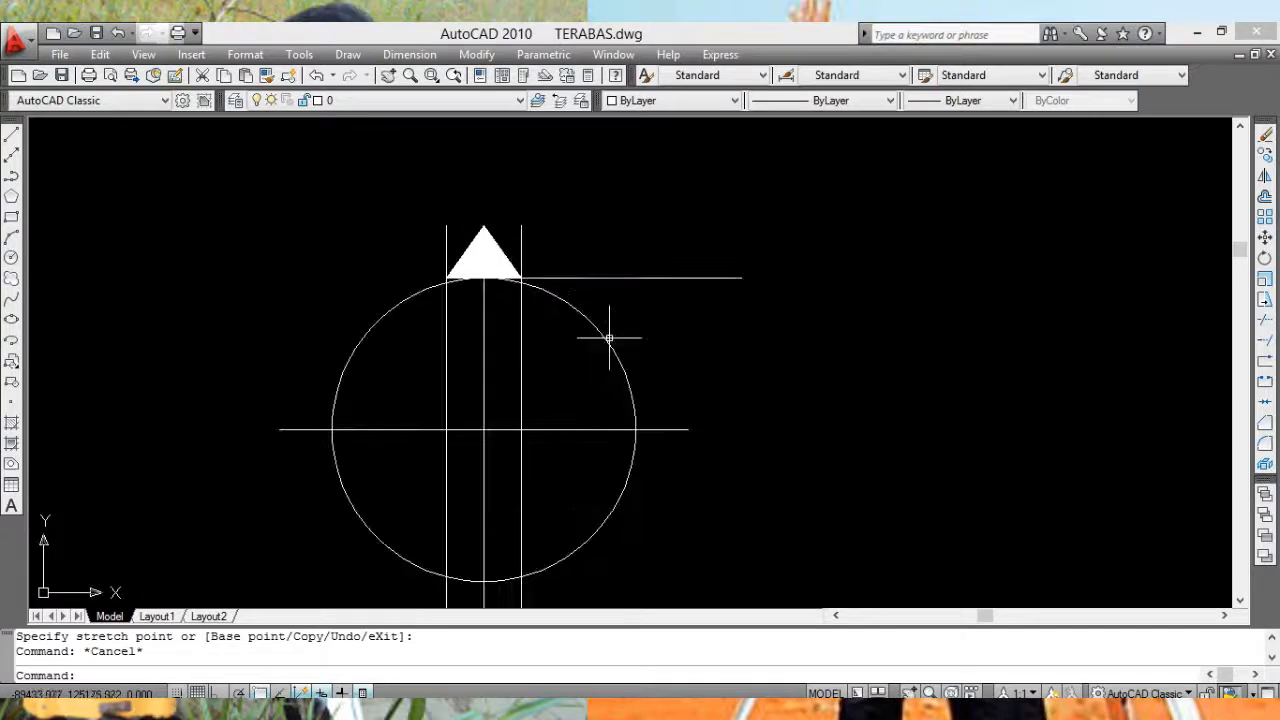
pyautogui.click(586, 273)
pyautogui.click(593, 280)
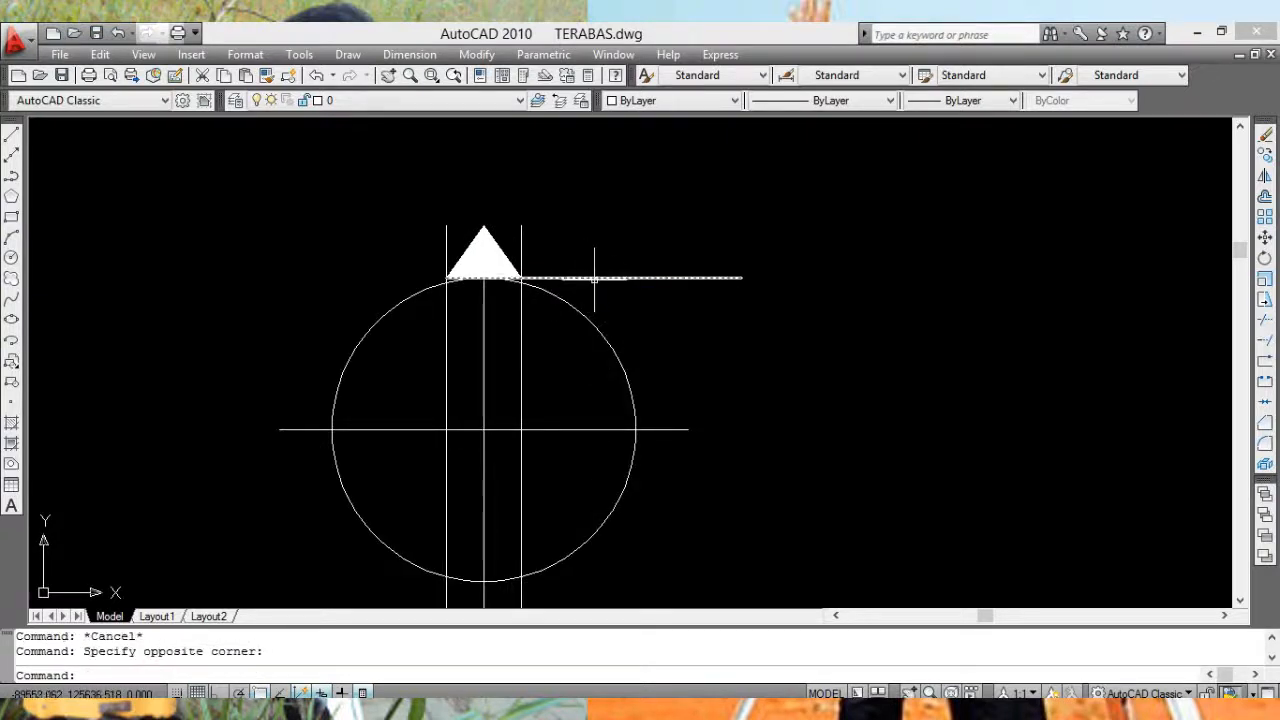
pyautogui.click(594, 278)
pyautogui.press('Delete')
pyautogui.click(520, 236)
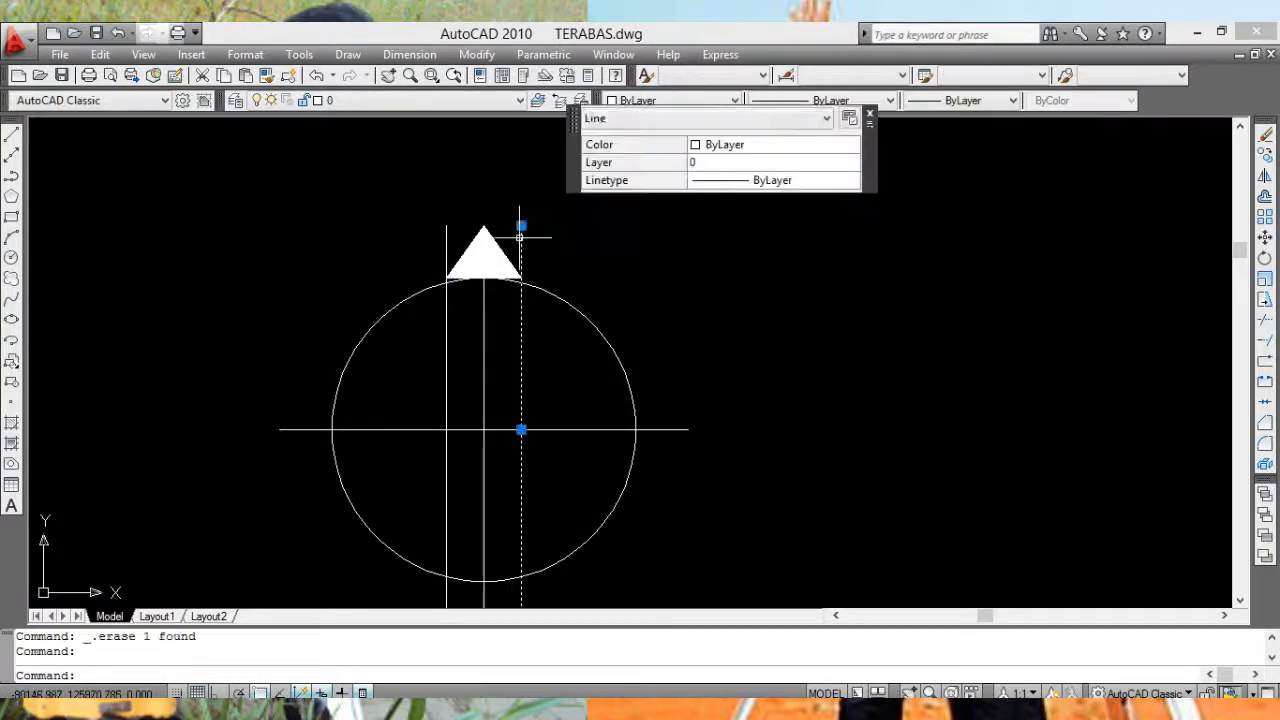
pyautogui.press('Delete')
pyautogui.click(447, 227)
pyautogui.press('Delete')
# Step: Turn on Ortho mode and try a picked polyline width of about 10.66 beside the north symbol's circle
pyautogui.scroll(-2, 692, 331)
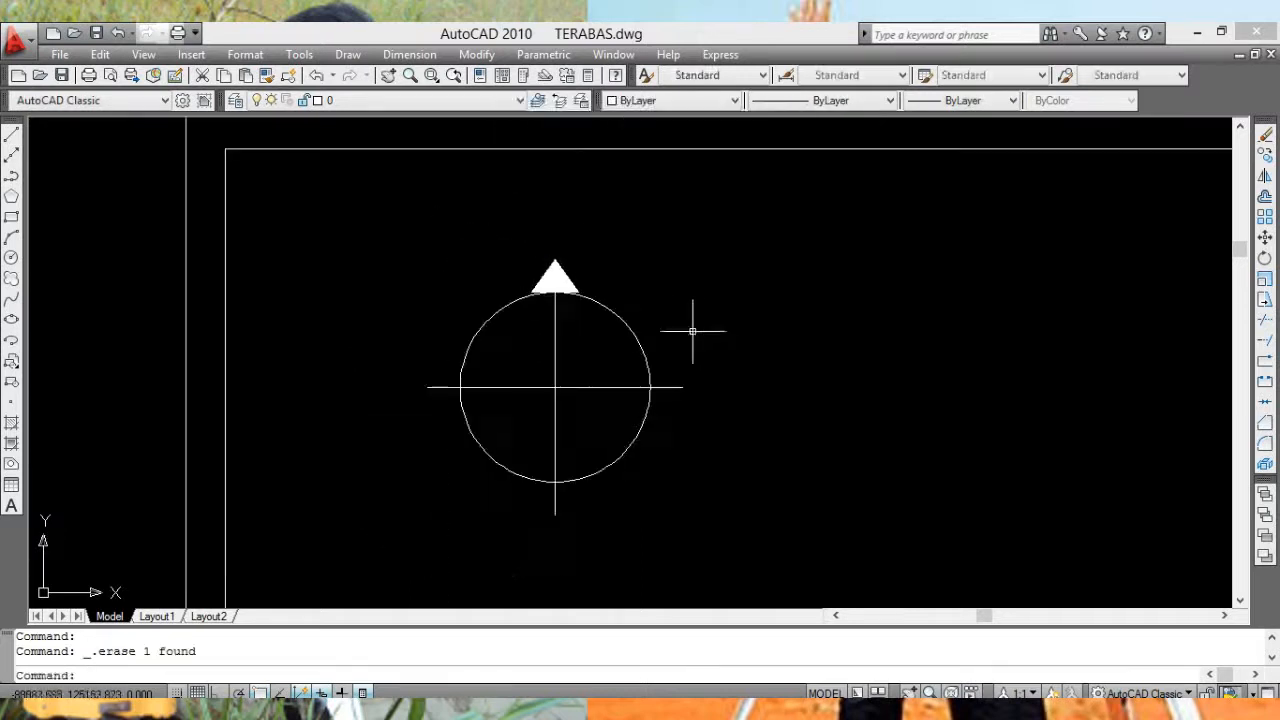
pyautogui.moveTo(702, 332); pyautogui.dragTo(661, 332, button='middle')
pyautogui.scroll(3, 545, 315)
pyautogui.moveTo(500, 297); pyautogui.dragTo(504, 187, button='middle')
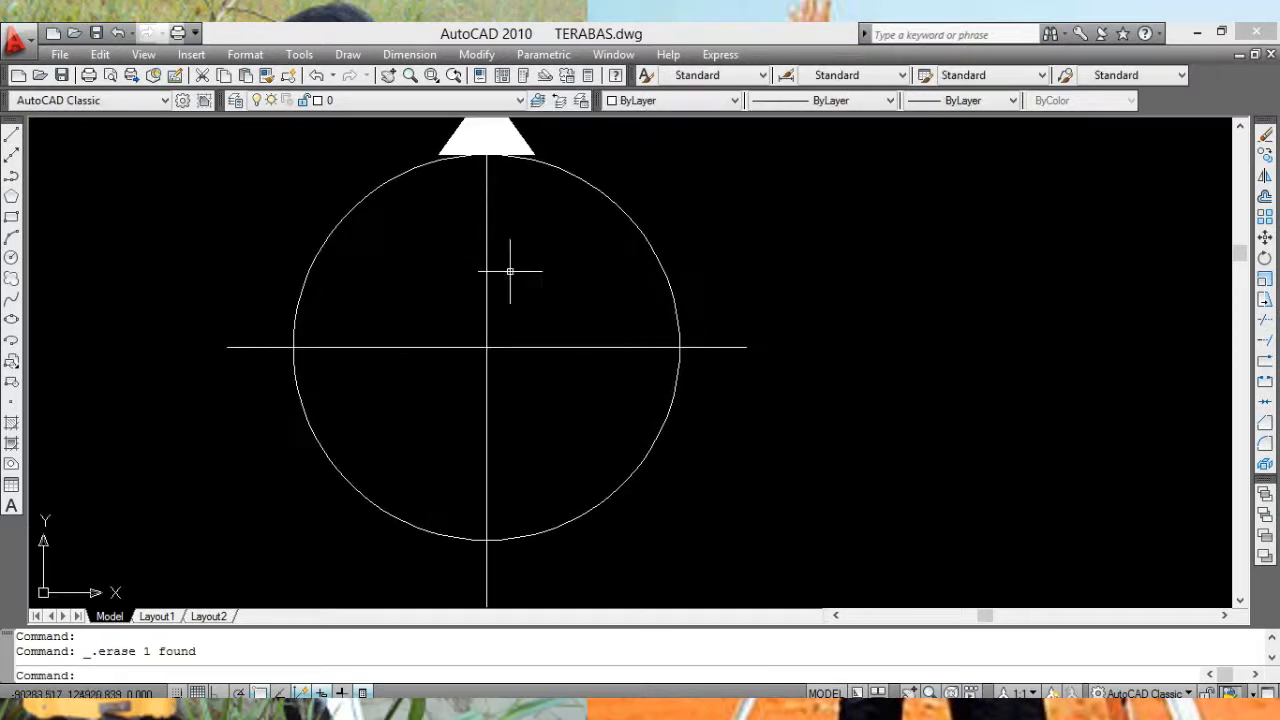
pyautogui.moveTo(506, 325); pyautogui.dragTo(485, 387, button='middle')
pyautogui.moveTo(563, 327); pyautogui.dragTo(575, 364, button='middle')
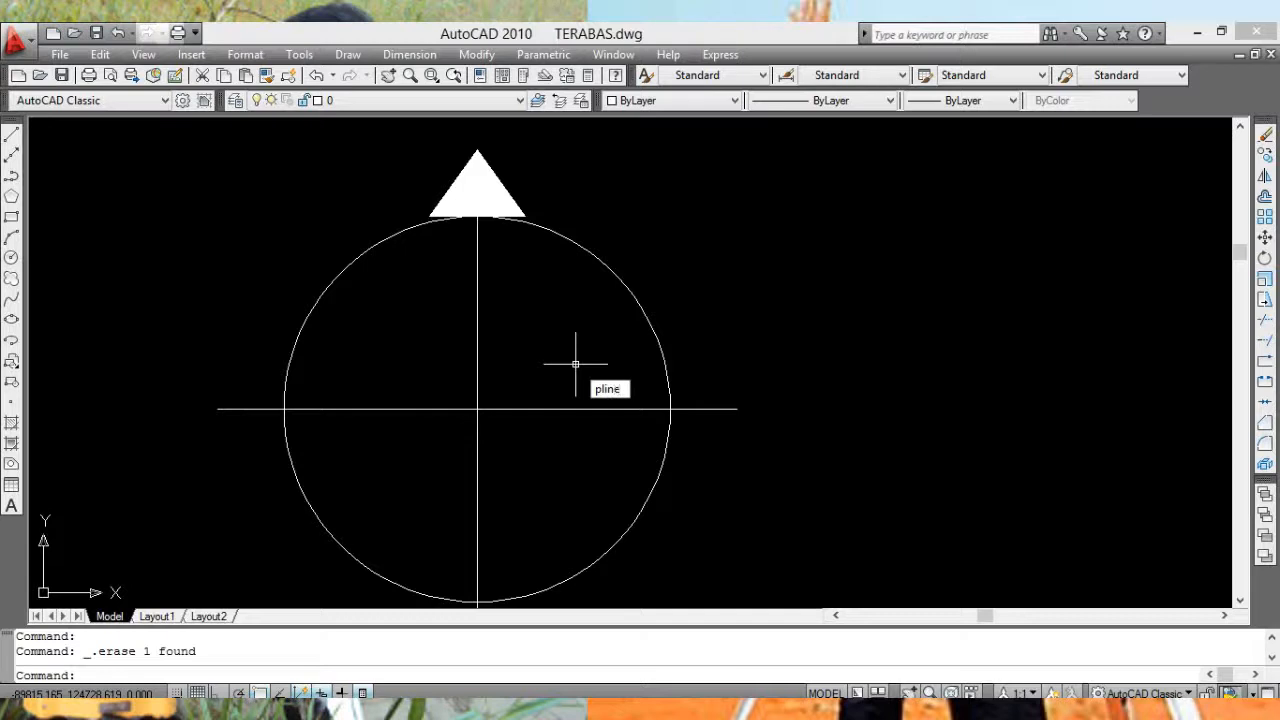
pyautogui.press('Return')
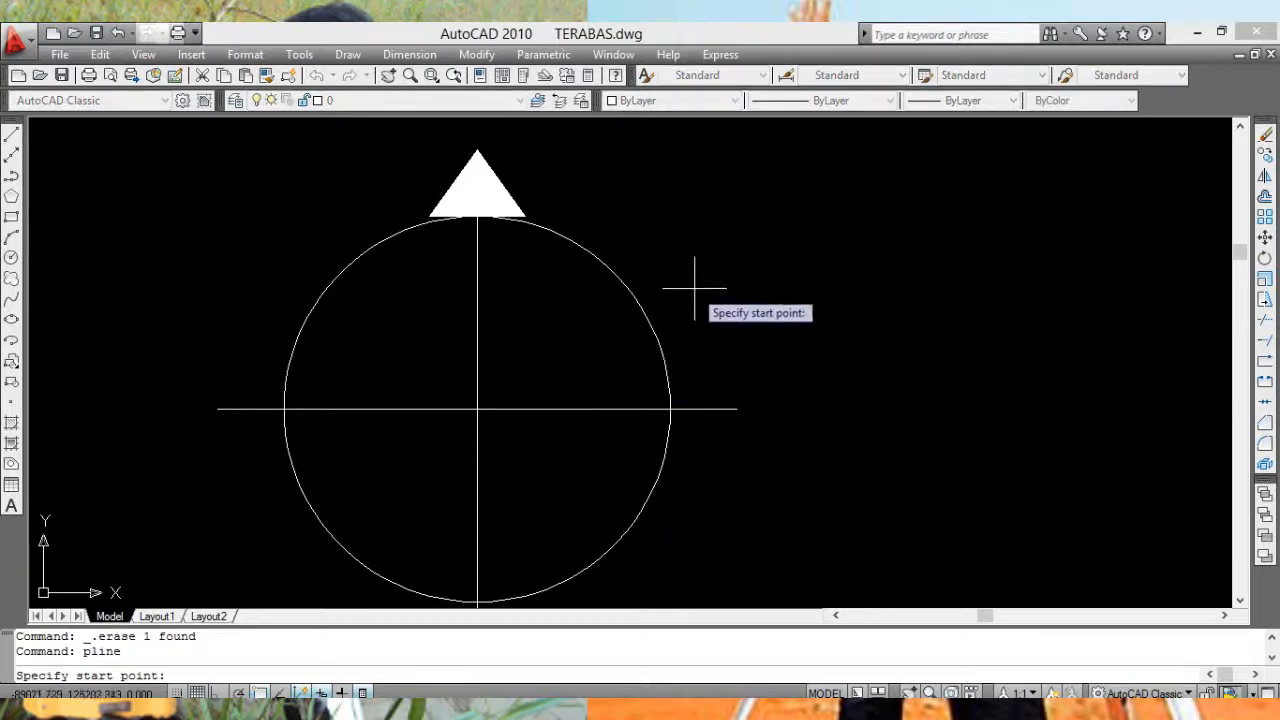
pyautogui.click(737, 268)
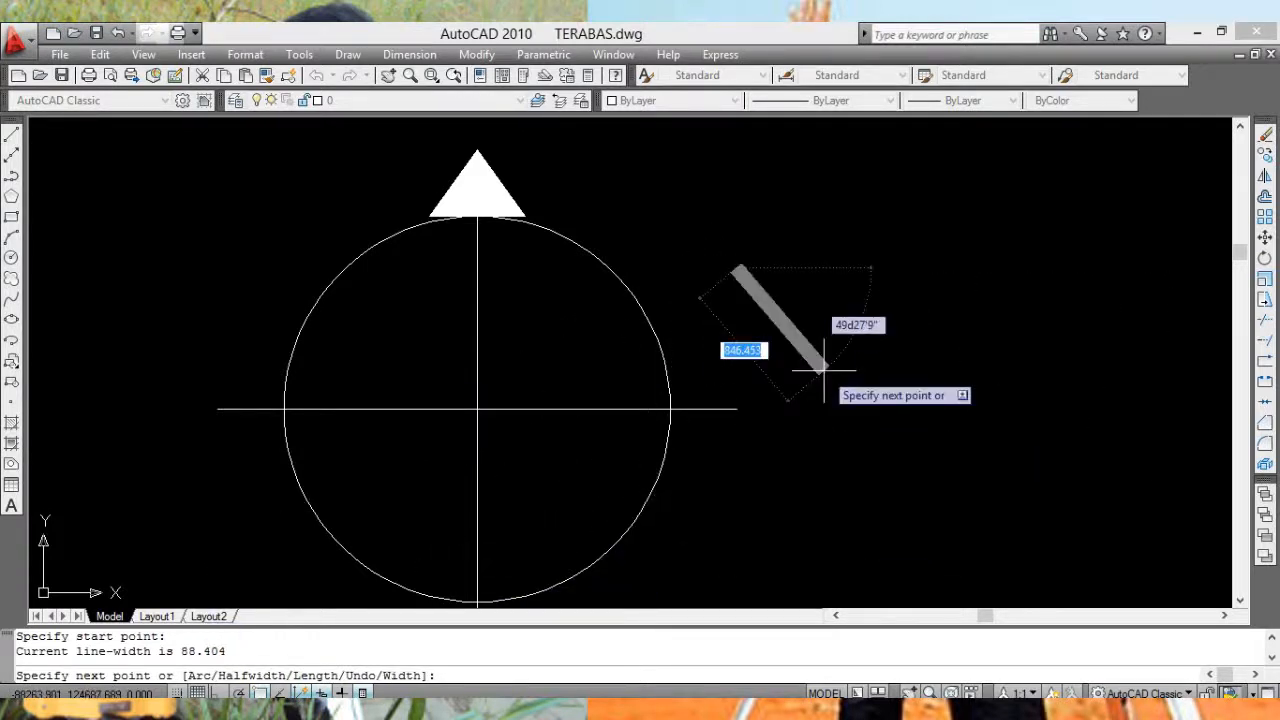
pyautogui.write('w')
pyautogui.press('Return')
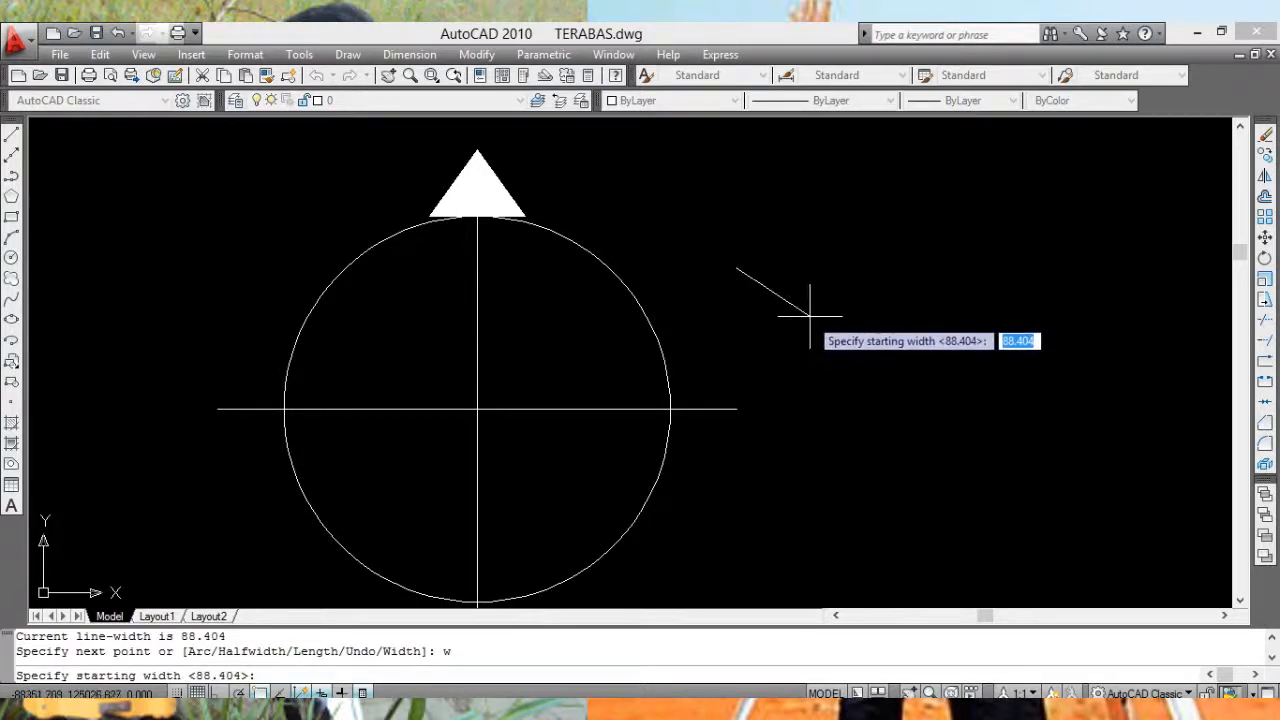
pyautogui.scroll(1, 757, 277)
pyautogui.scroll(3, 750, 277)
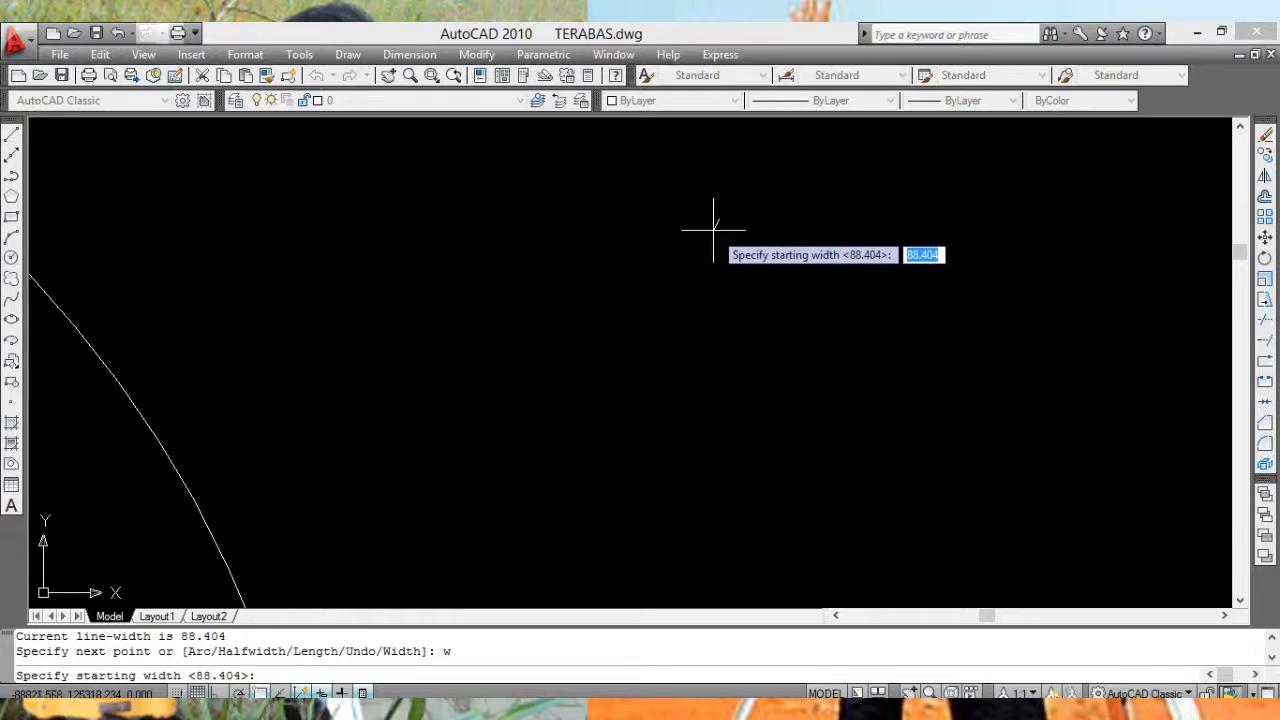
pyautogui.press('F8')
pyautogui.click(721, 228)
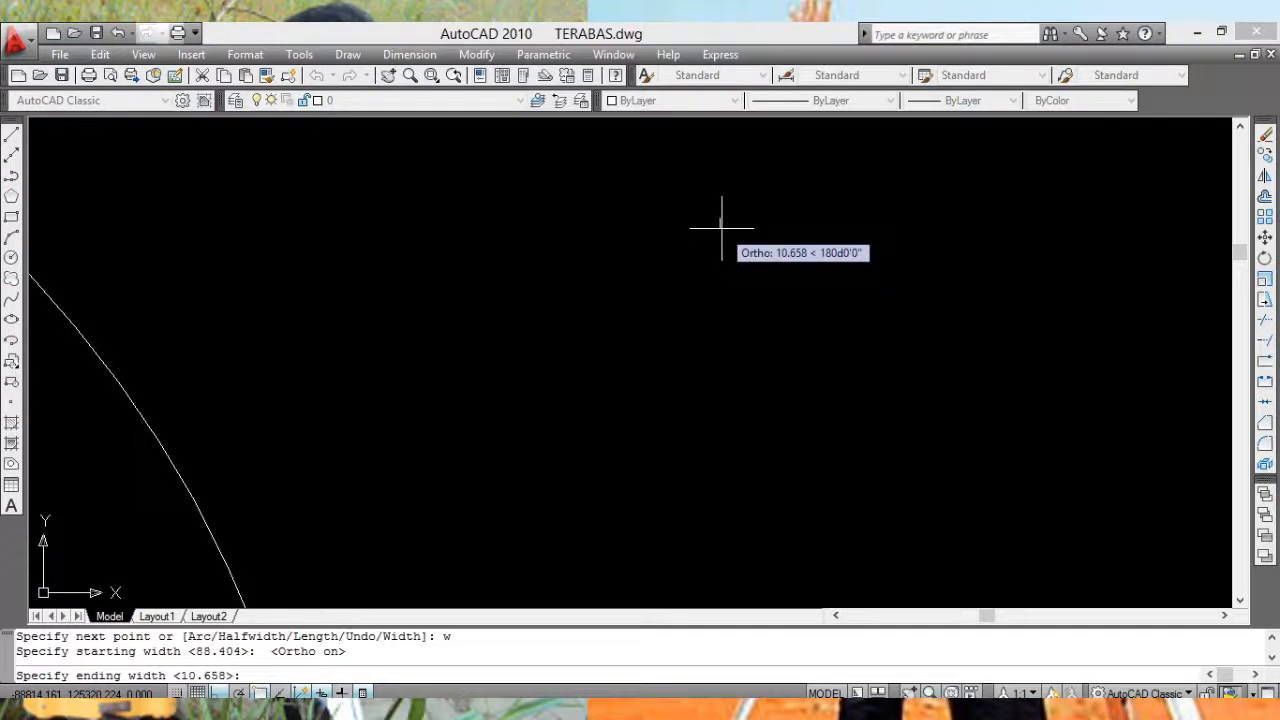
pyautogui.press('Return')
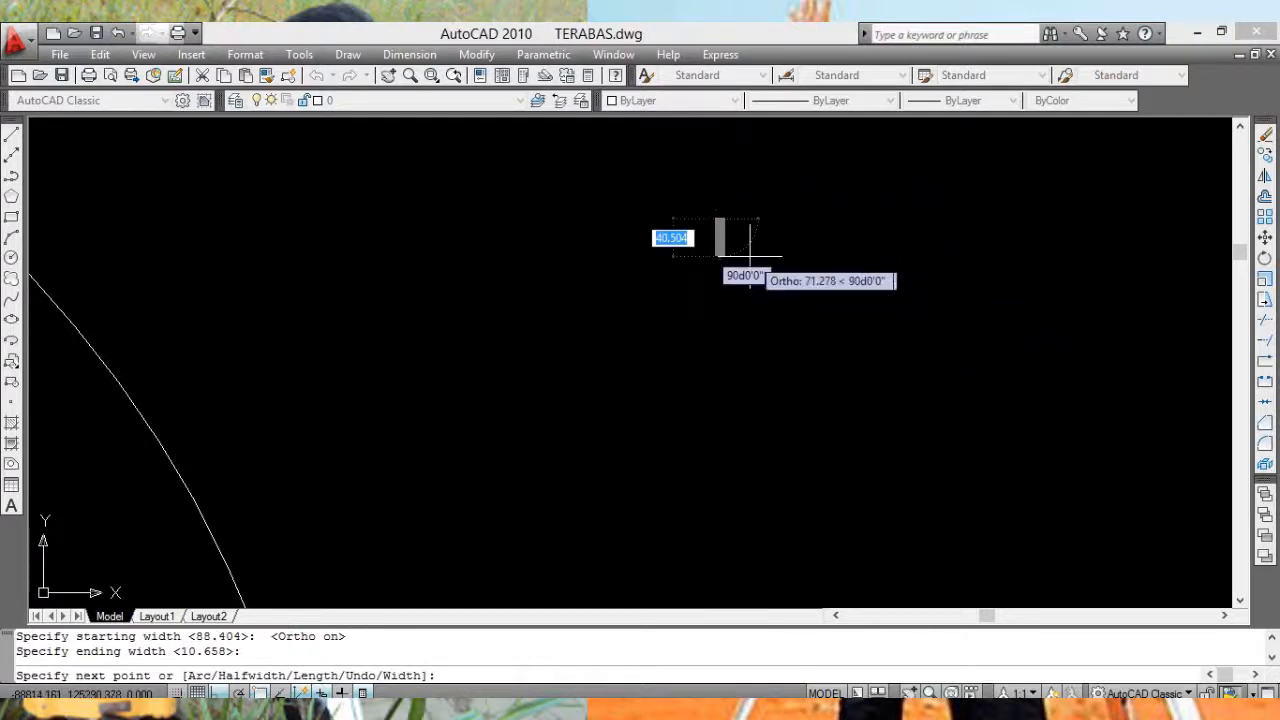
pyautogui.press('Escape')
pyautogui.scroll(-5, 706, 293)
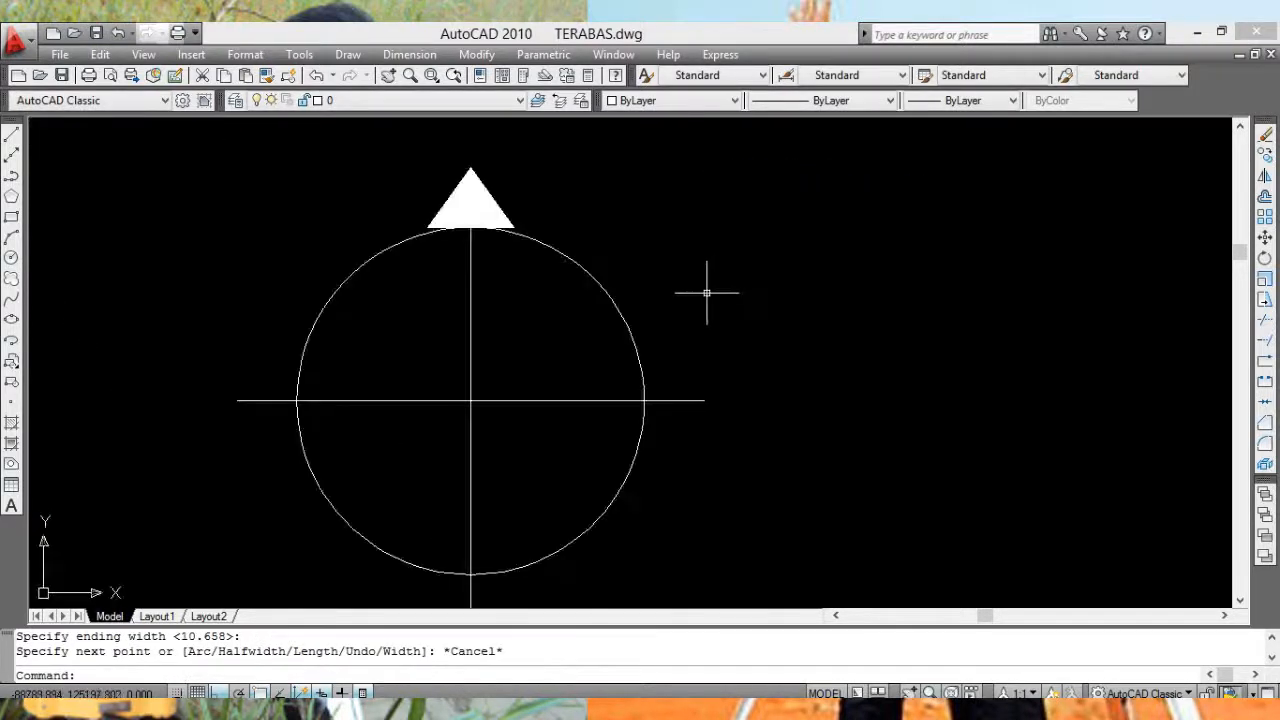
# Step: Set the polyline's starting and ending width to about 31.54 by picking the distance beside the north symbol
pyautogui.moveTo(707, 293); pyautogui.dragTo(710, 293, button='middle')
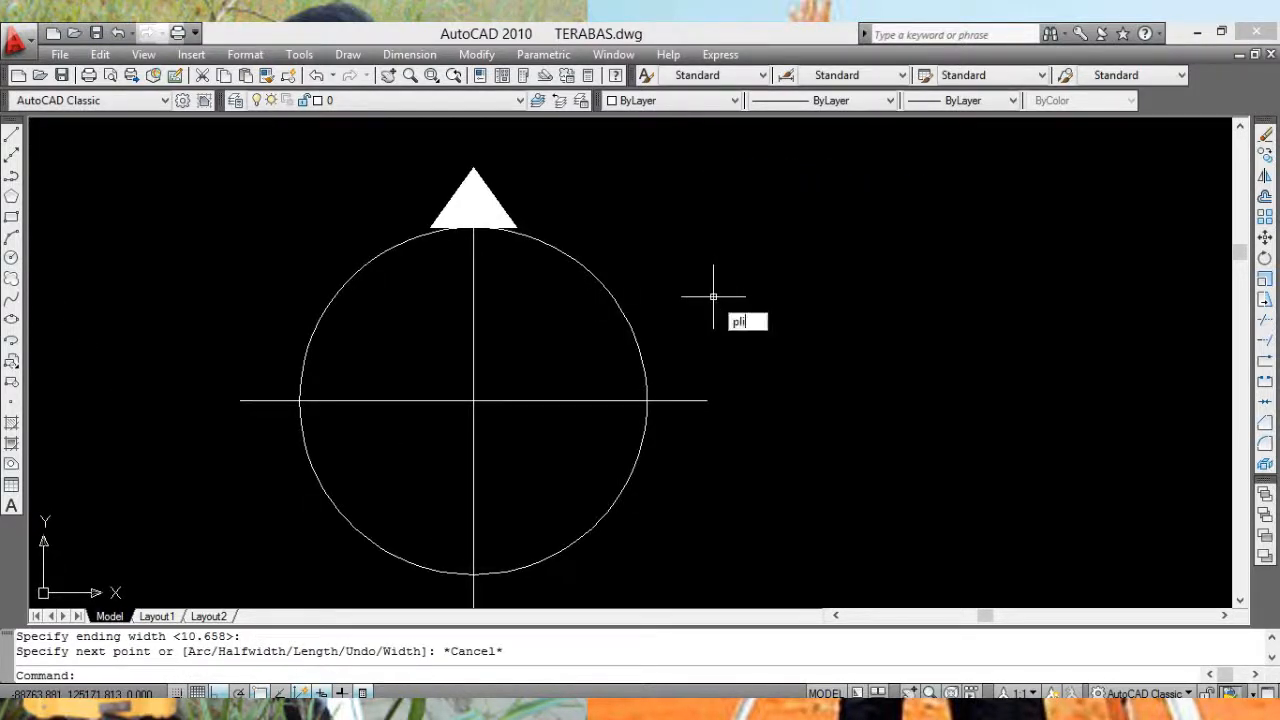
pyautogui.press('Return')
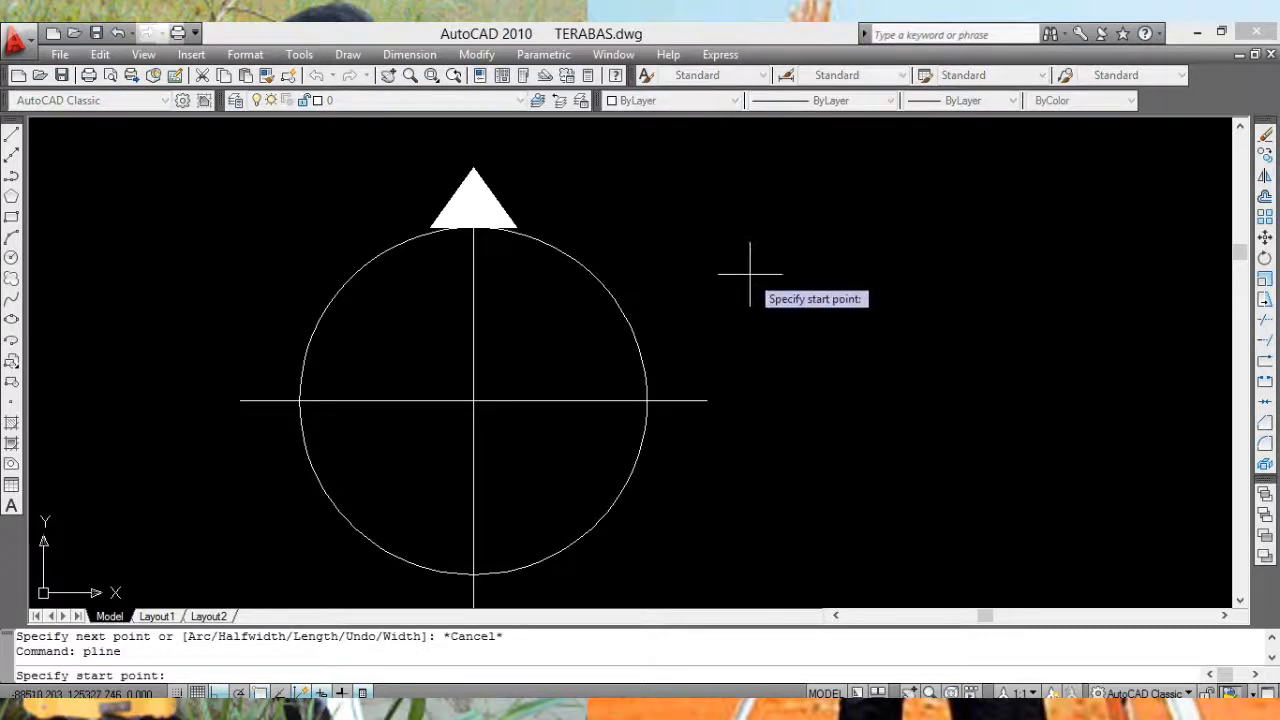
pyautogui.click(751, 265)
pyautogui.write('w')
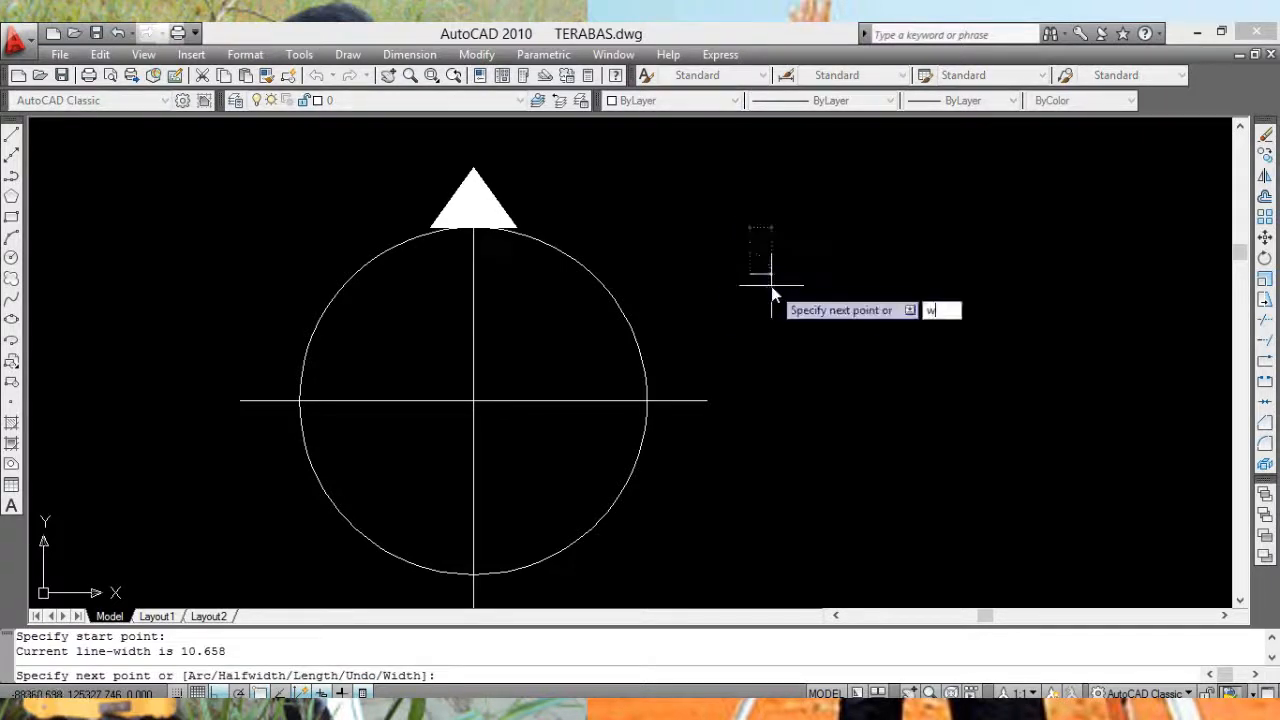
pyautogui.press('Return')
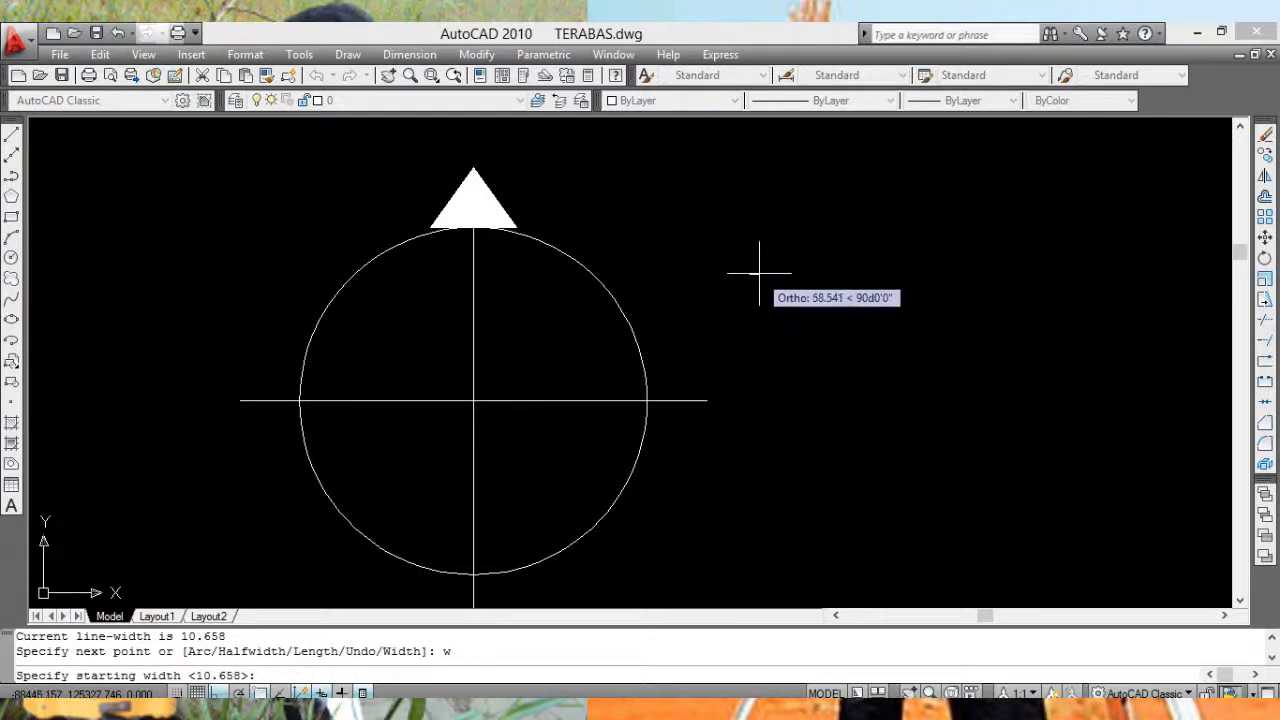
pyautogui.scroll(6, 755, 276)
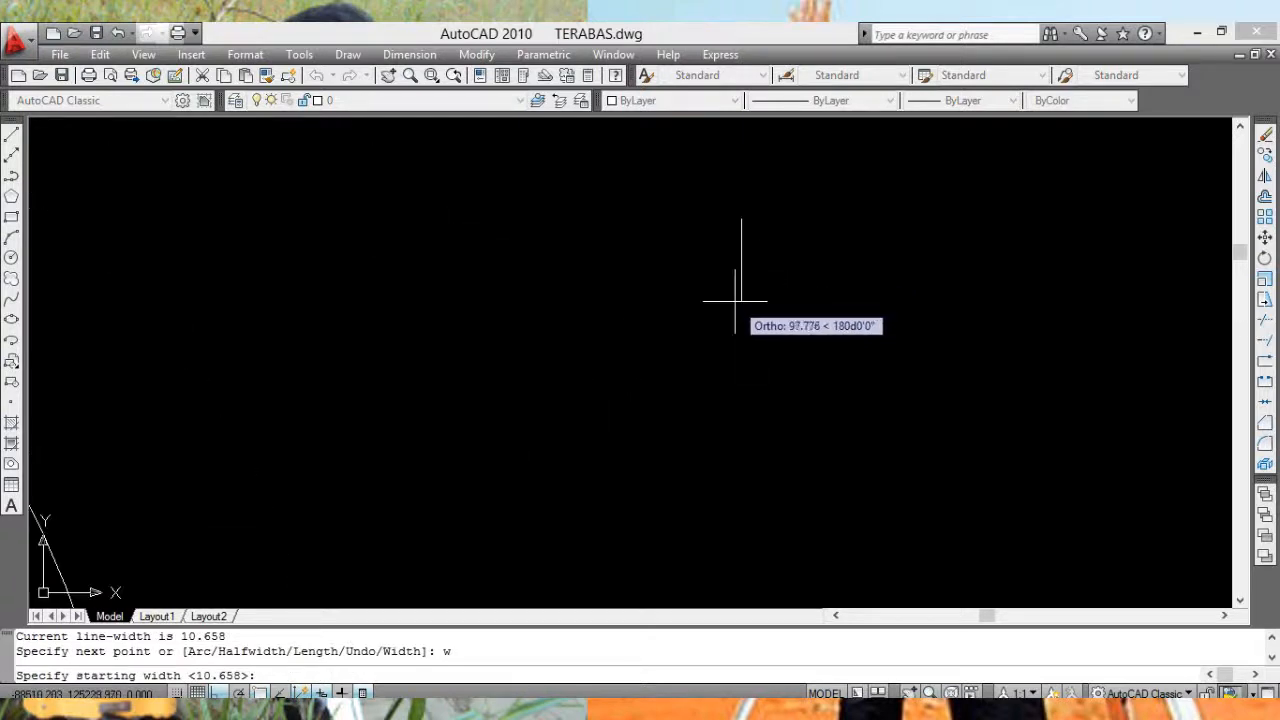
pyautogui.scroll(-3, 751, 210)
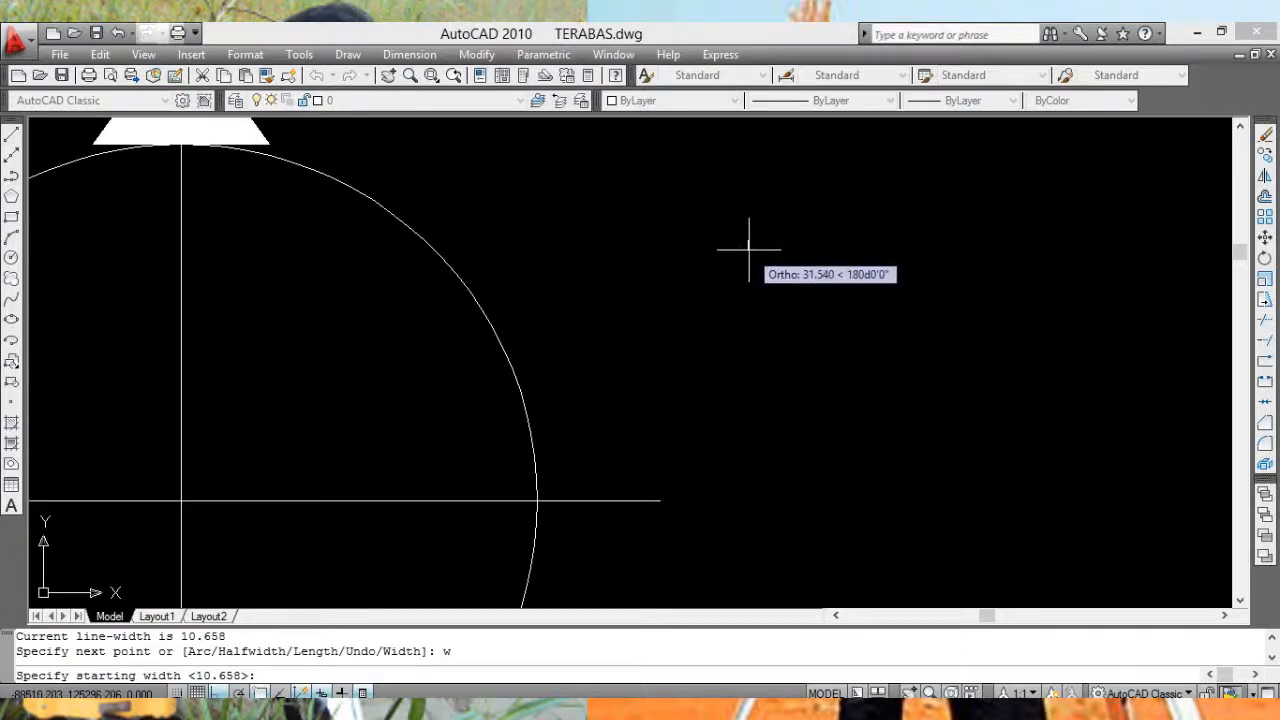
pyautogui.click(748, 249)
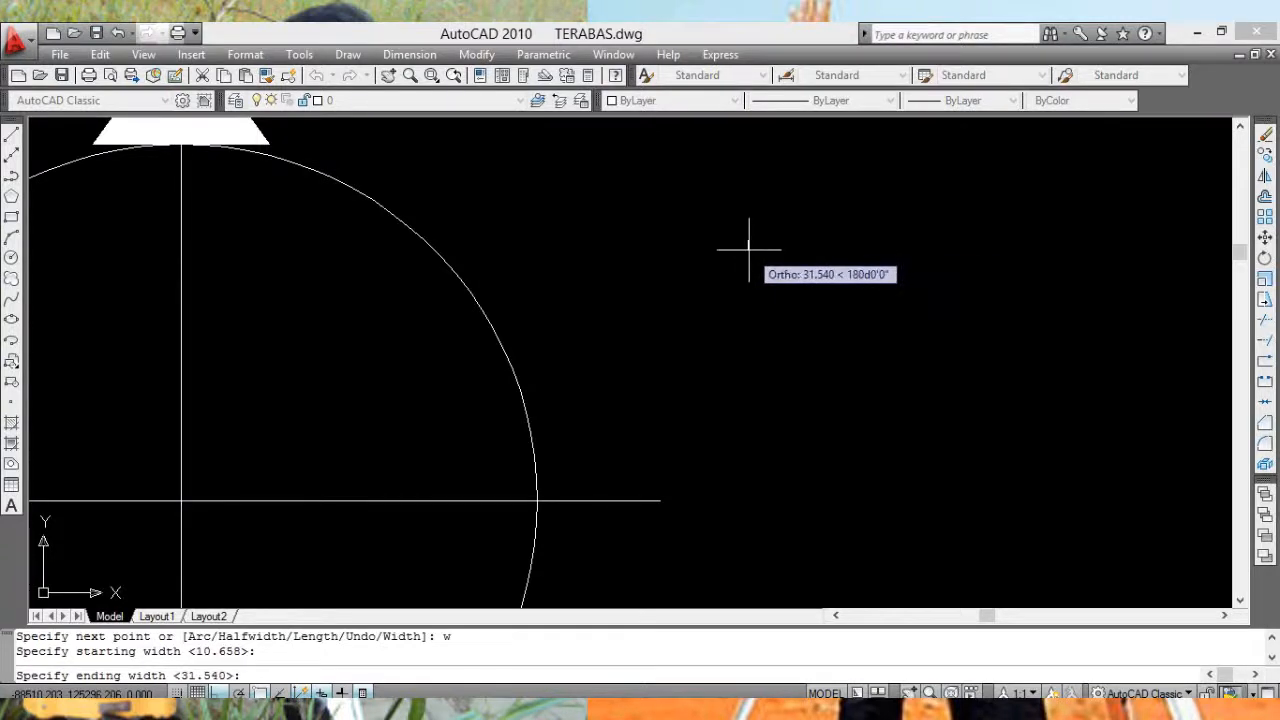
pyautogui.click(748, 249)
pyautogui.press('Return')
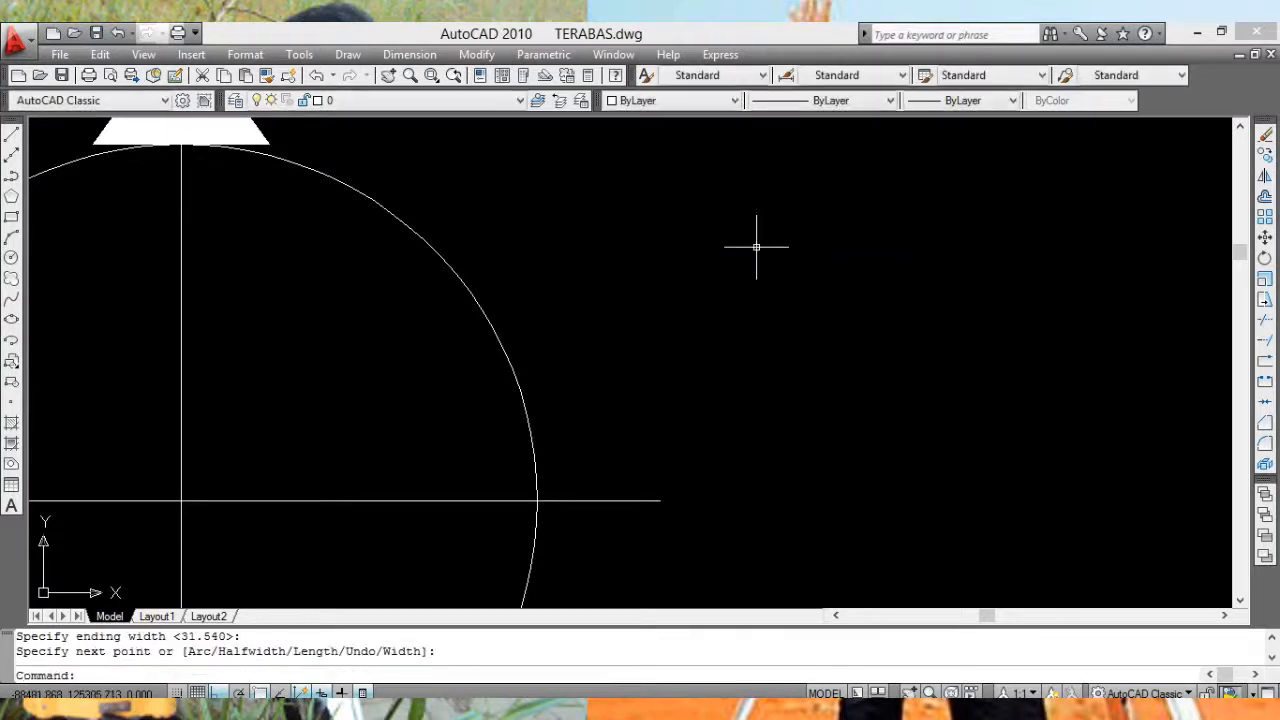
# Step: Draw a wide polyline over the north symbol's vertical line, from the arrowhead's base to the line's south end
pyautogui.moveTo(383, 238); pyautogui.dragTo(841, 330, button='middle')
pyautogui.press('Return')
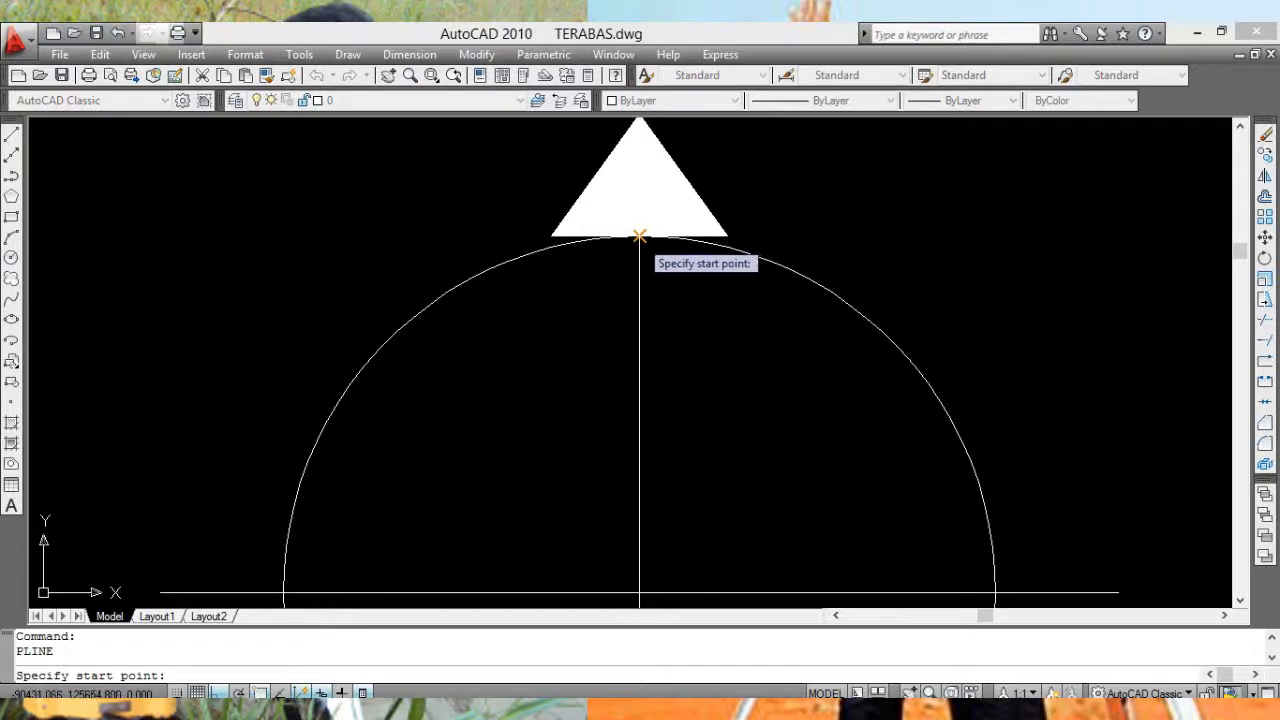
pyautogui.click(640, 236)
pyautogui.moveTo(694, 448); pyautogui.dragTo(680, 222, button='middle')
pyautogui.moveTo(676, 472); pyautogui.dragTo(651, 237, button='middle')
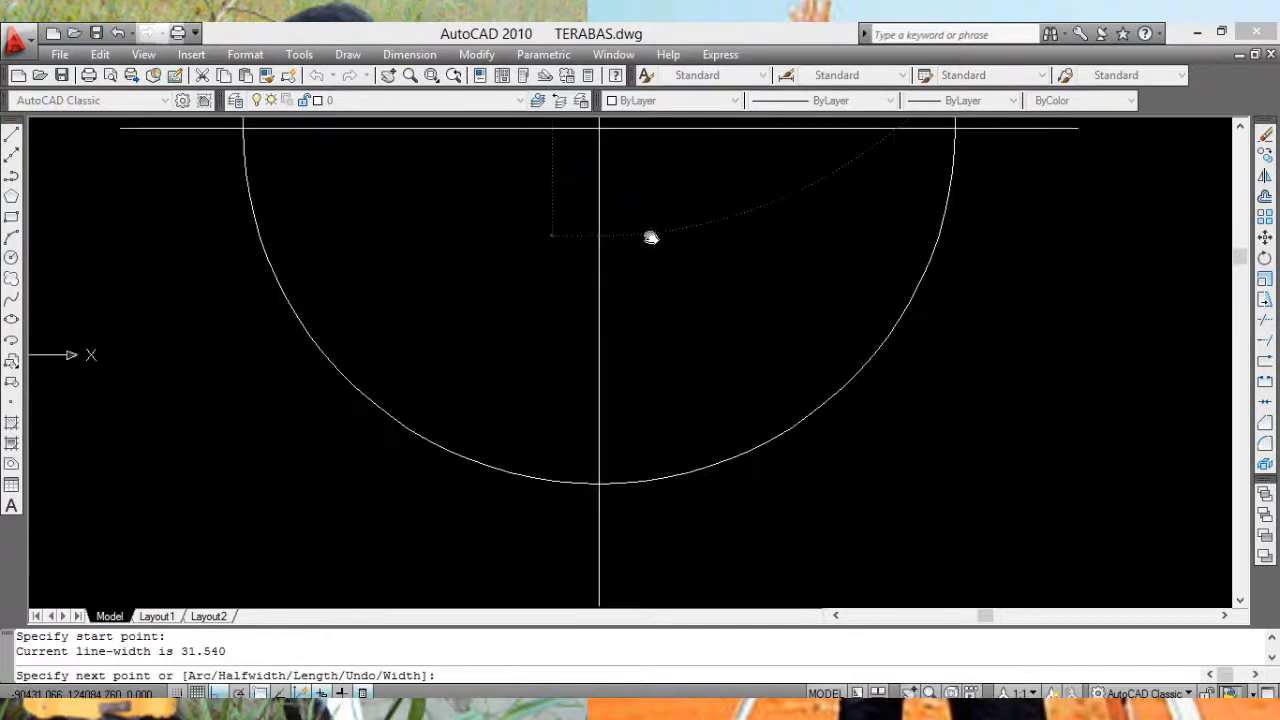
pyautogui.moveTo(586, 471); pyautogui.dragTo(624, 240, button='middle')
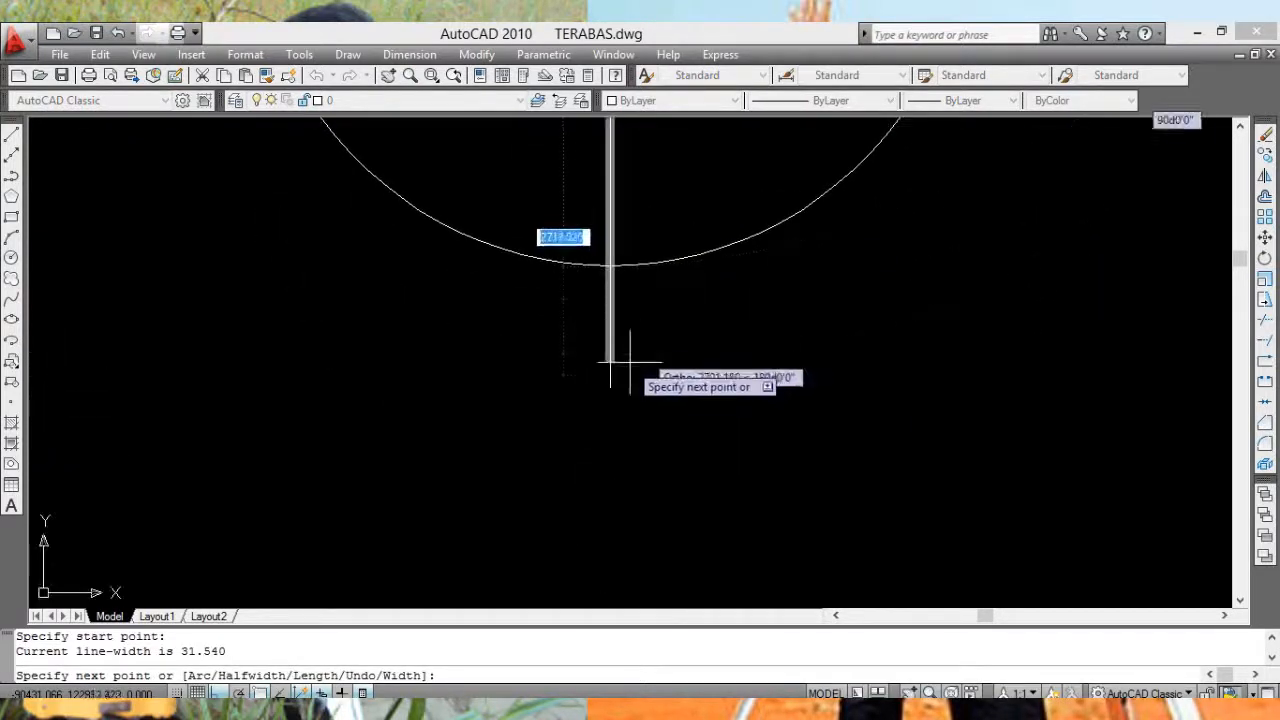
pyautogui.click(610, 388)
pyautogui.press('Return')
pyautogui.scroll(-5, 765, 375)
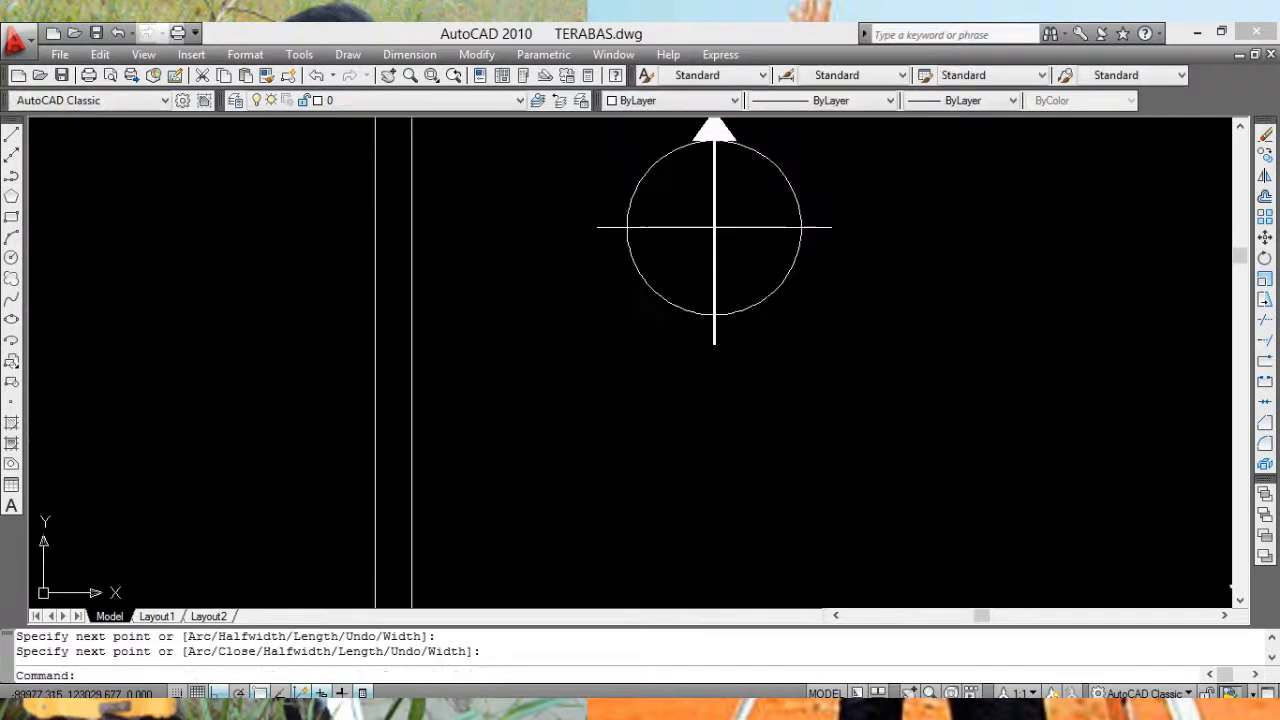
# Step: Draw a wide polyline over the north symbol's horizontal line, from its west end to its east end
pyautogui.moveTo(771, 303); pyautogui.dragTo(766, 391, button='middle')
pyautogui.scroll(3, 690, 335)
pyautogui.scroll(3, 565, 304)
pyautogui.press('Return')
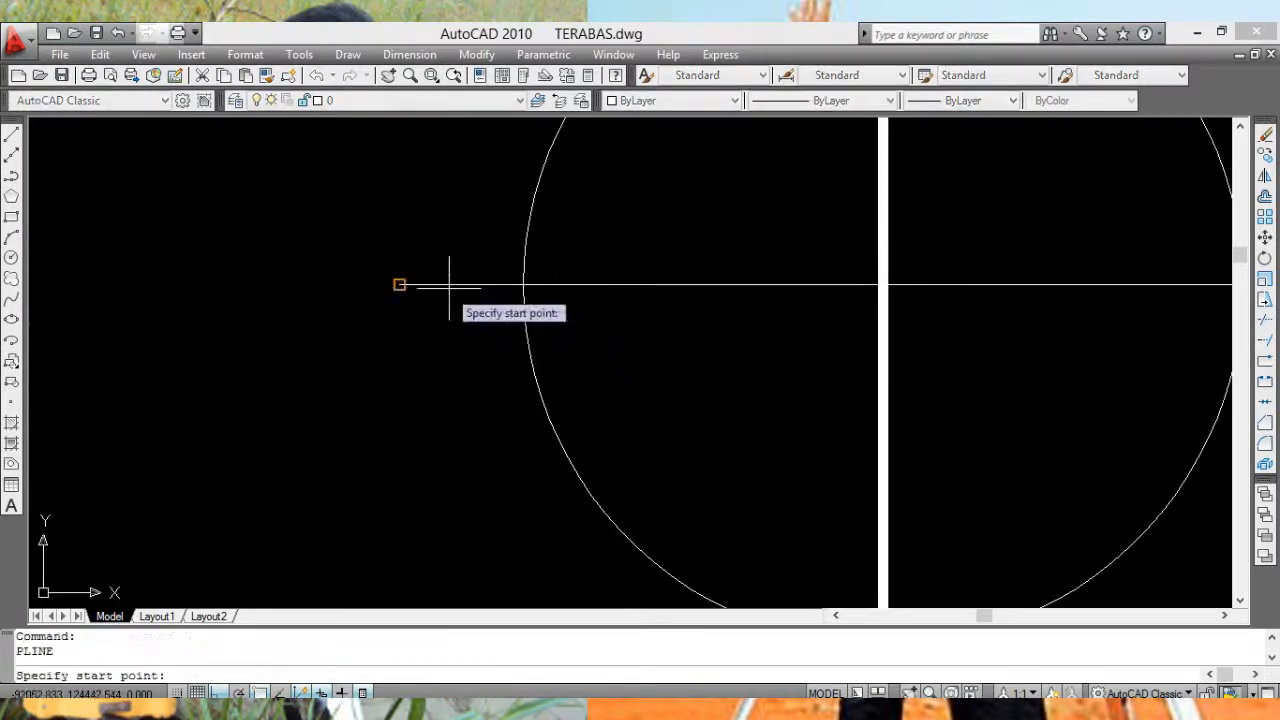
pyautogui.click(400, 284)
pyautogui.moveTo(900, 358); pyautogui.dragTo(459, 363, button='middle')
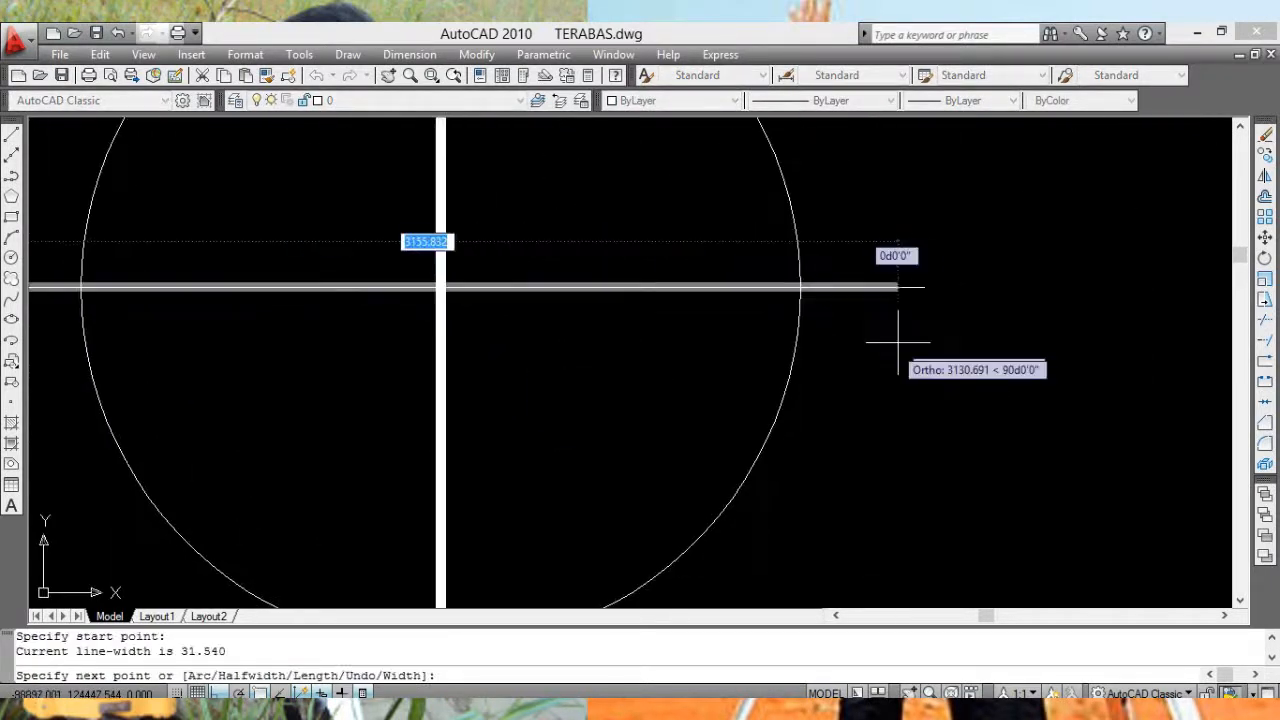
pyautogui.click(924, 288)
pyautogui.press('Return')
pyautogui.scroll(-7, 923, 340)
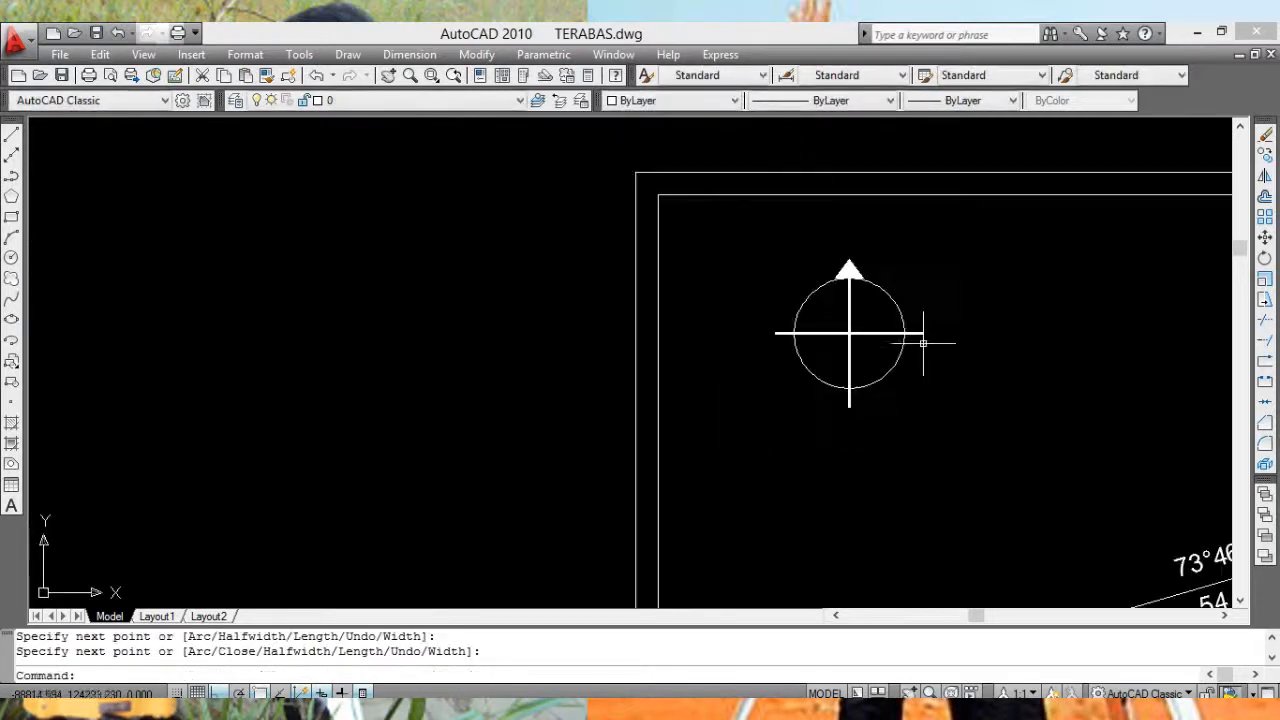
# Step: Examine the north symbol with its thickened cross lines beside the traverse on the sheet
pyautogui.moveTo(983, 322); pyautogui.dragTo(614, 304, button='middle')
pyautogui.scroll(-6, 729, 343)
pyautogui.scroll(5, 614, 304)
pyautogui.moveTo(120, 204); pyautogui.dragTo(560, 314, button='middle')
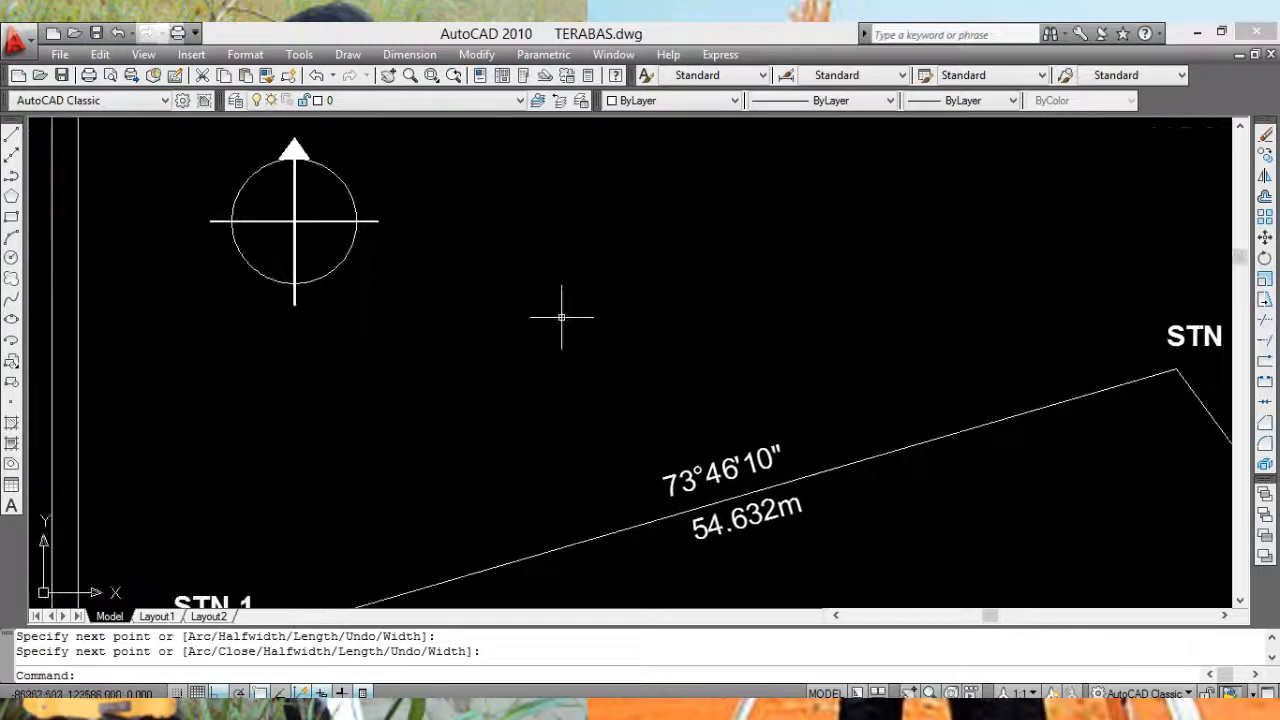
pyautogui.scroll(3, 362, 269)
pyautogui.moveTo(362, 269); pyautogui.dragTo(731, 371, button='middle')
pyautogui.scroll(3, 709, 309)
pyautogui.moveTo(709, 309); pyautogui.dragTo(734, 423, button='middle')
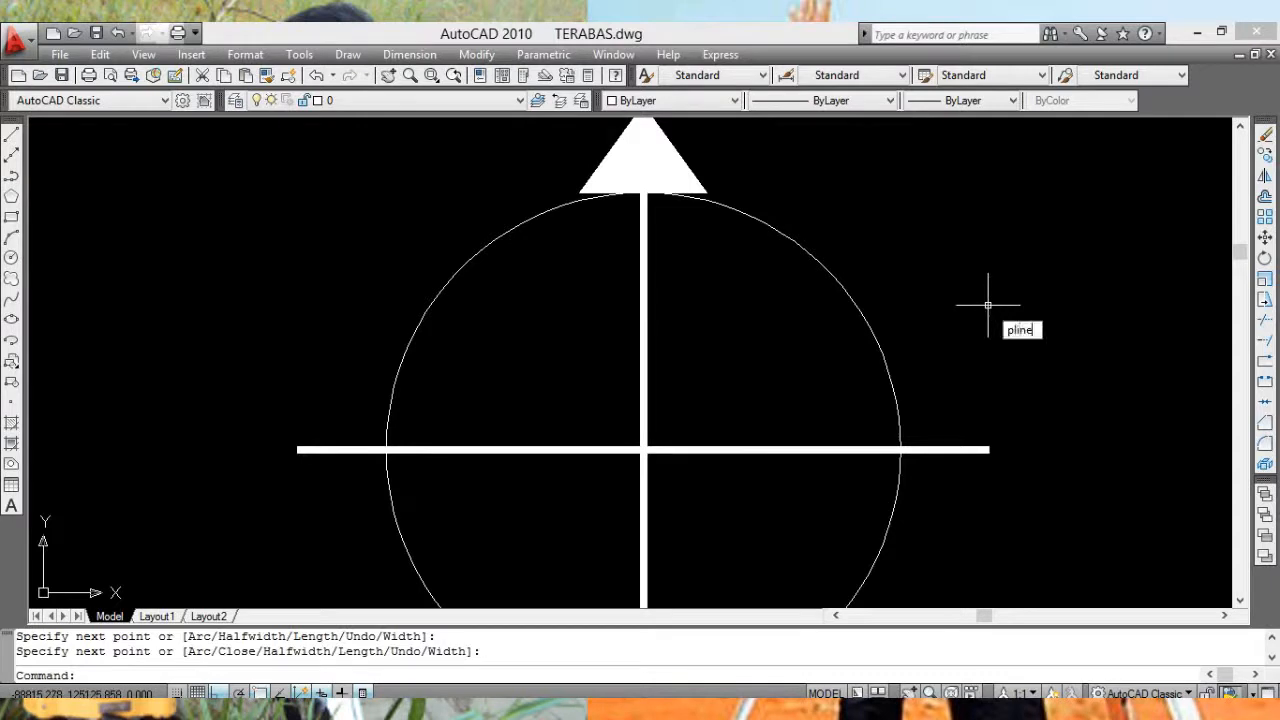
pyautogui.press('Return')
pyautogui.click(988, 305)
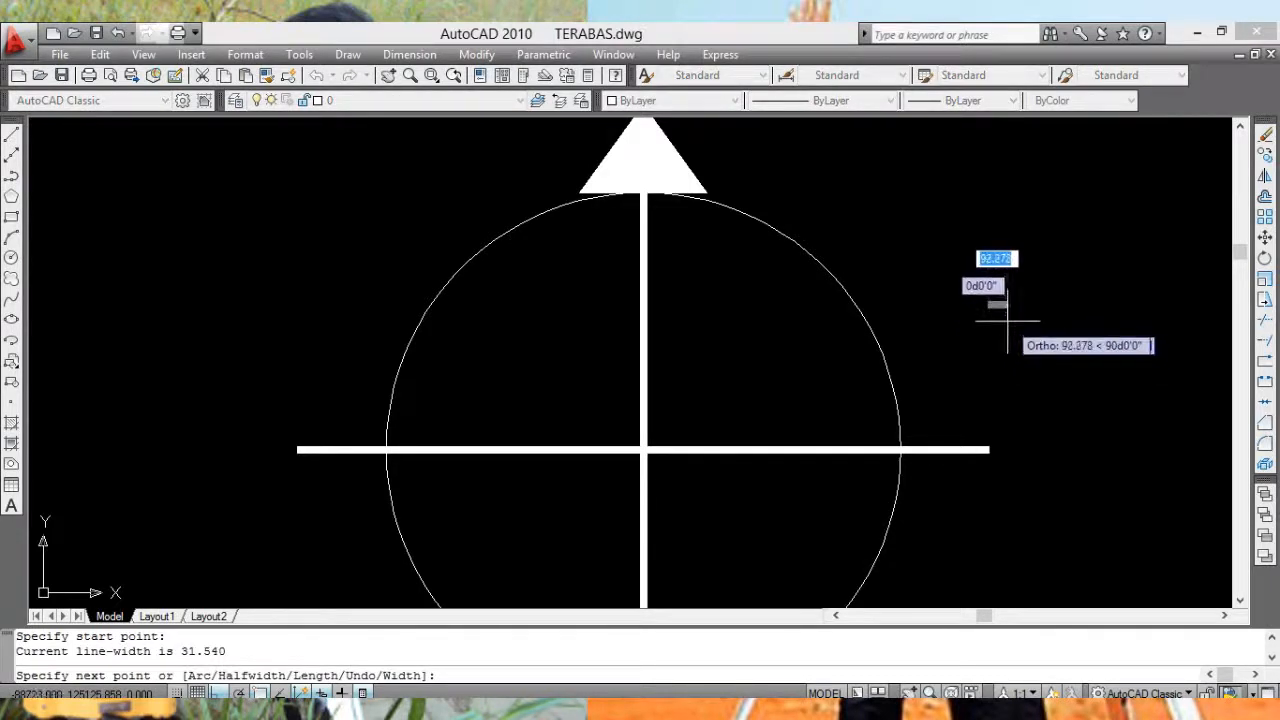
pyautogui.press('Escape')
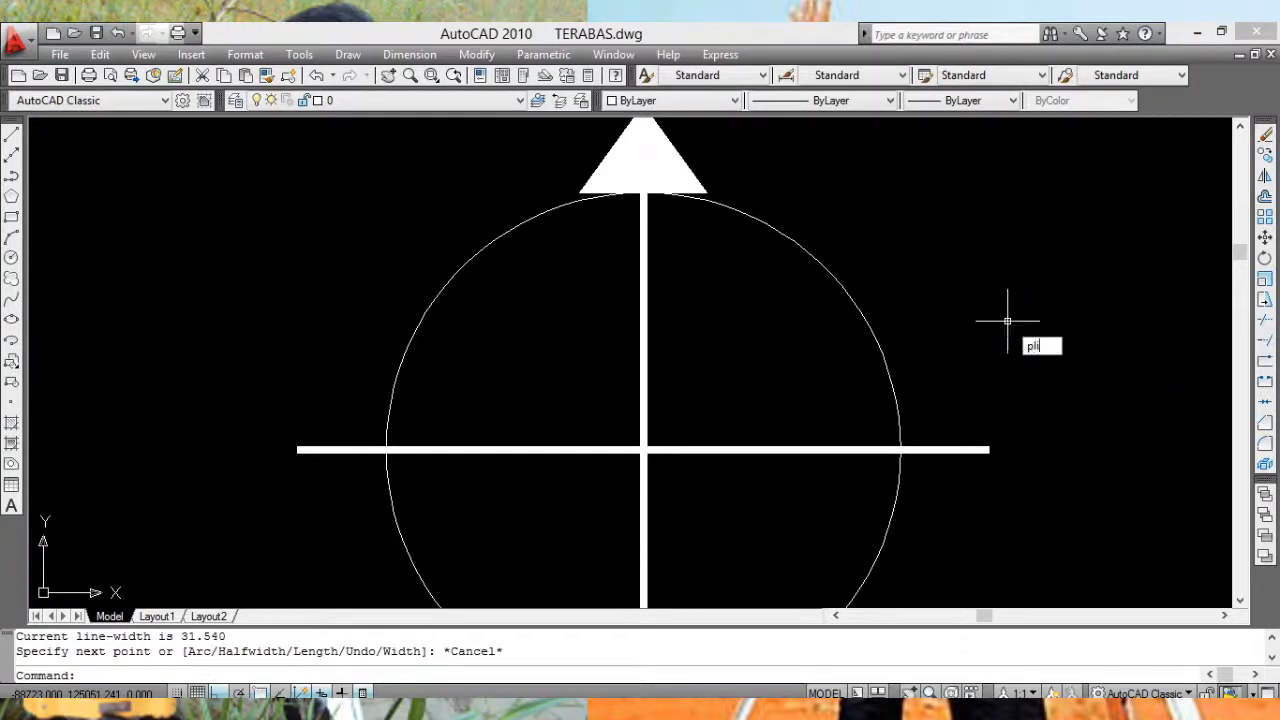
pyautogui.press('Return')
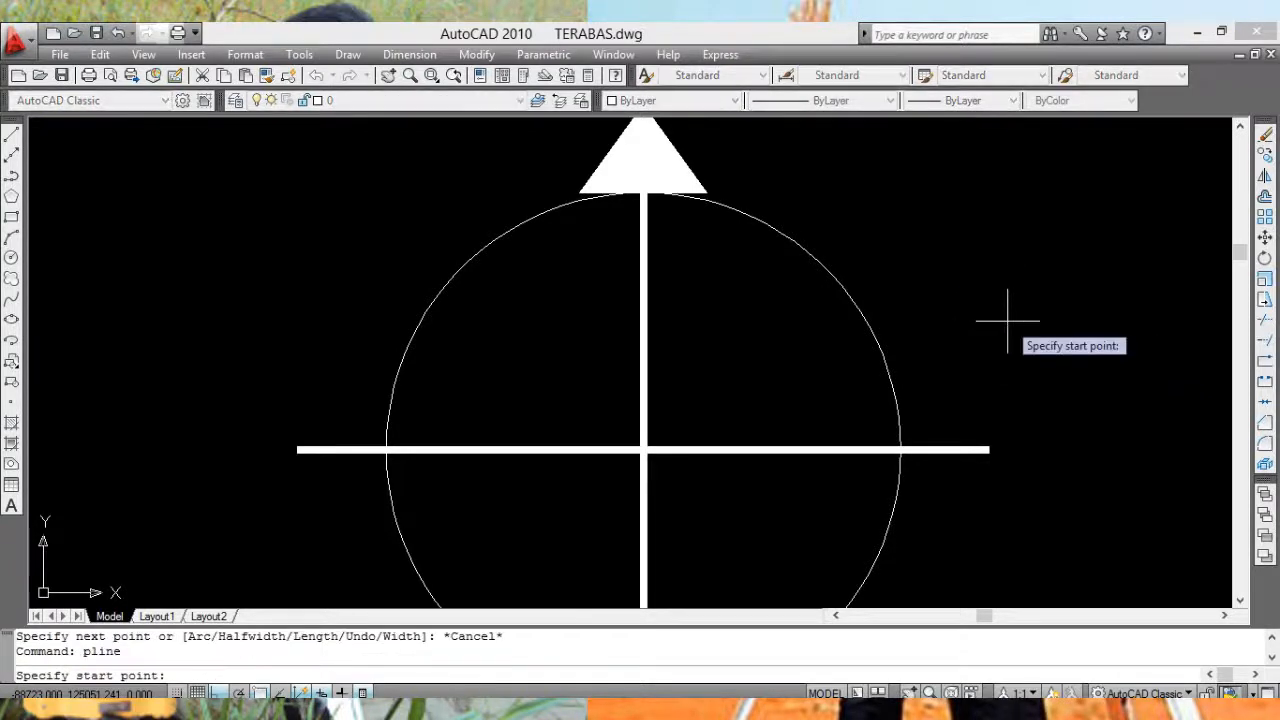
pyautogui.press('Return')
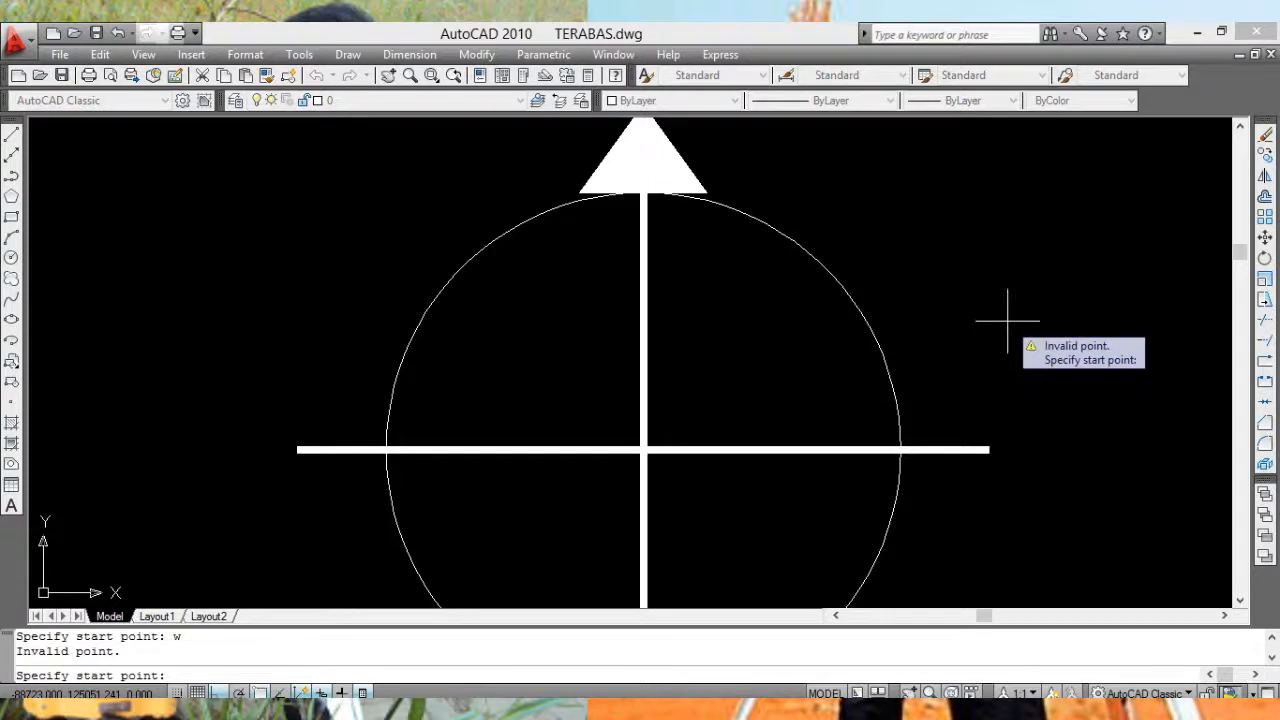
pyautogui.press('Escape')
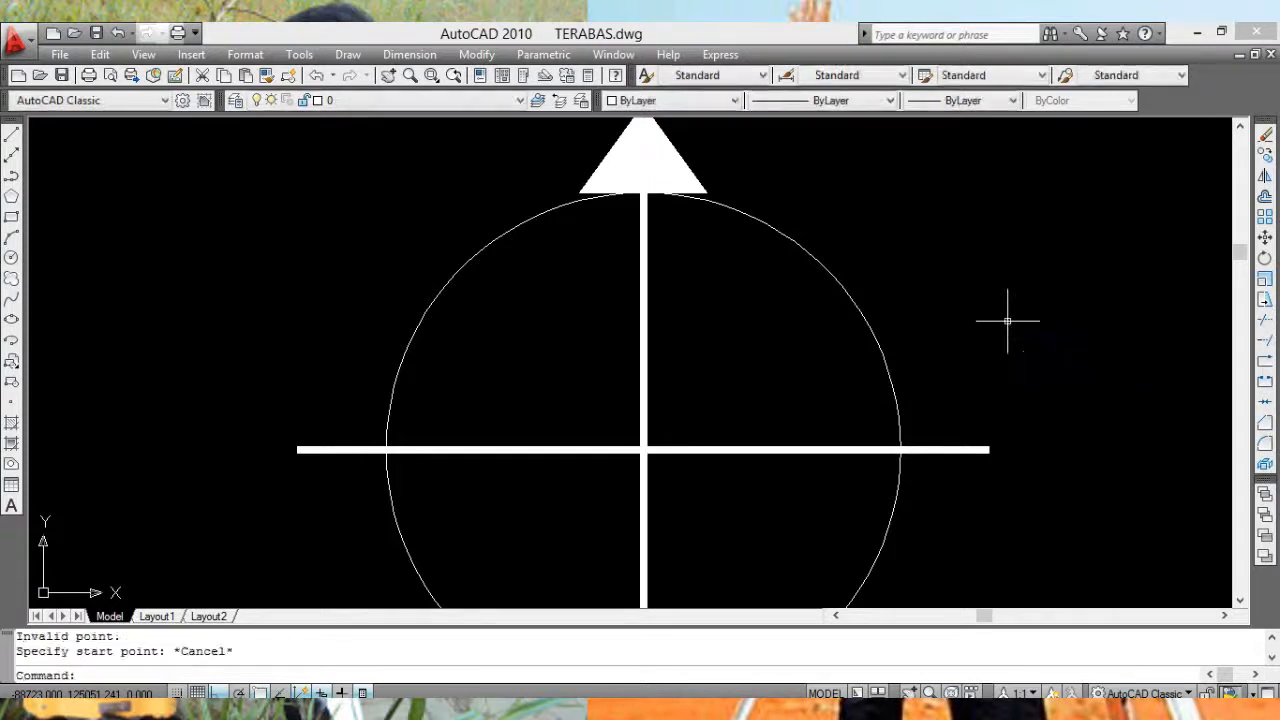
# Step: Set the polyline's starting and ending width to about 66.64 by picking a distance beside the north symbol
pyautogui.write('pline')
pyautogui.press('Return')
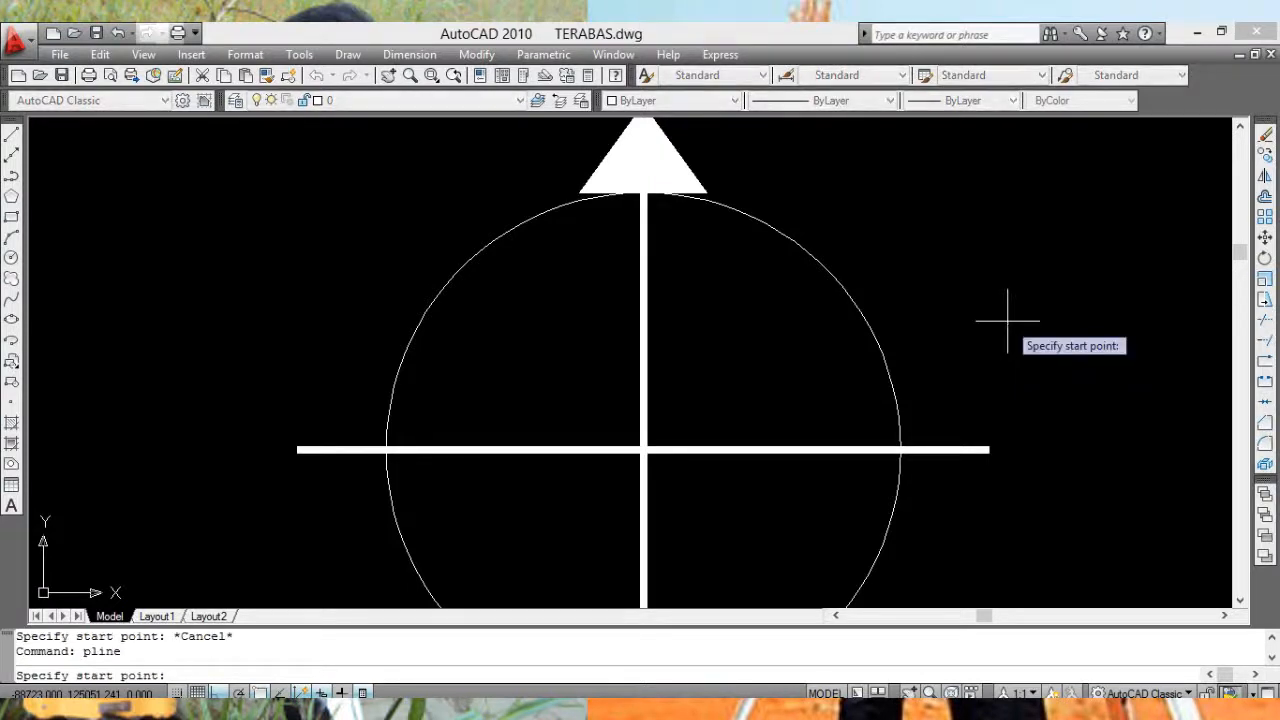
pyautogui.click(991, 280)
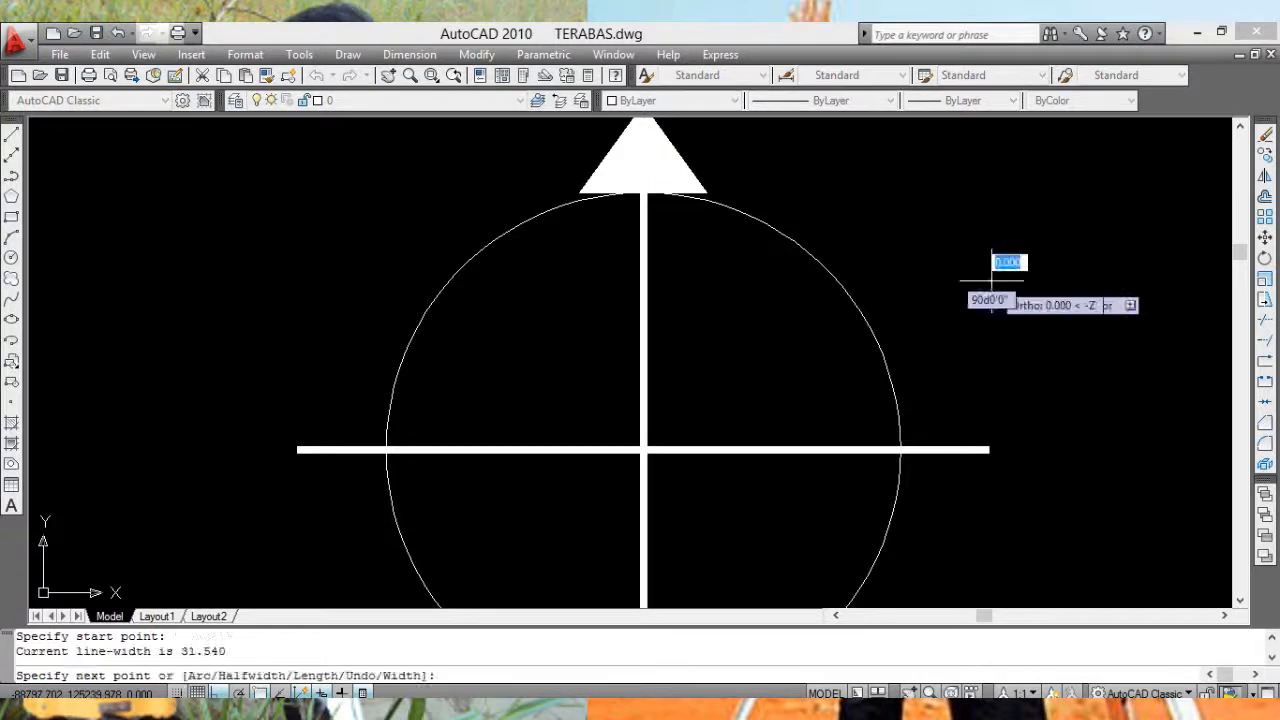
pyautogui.write('w')
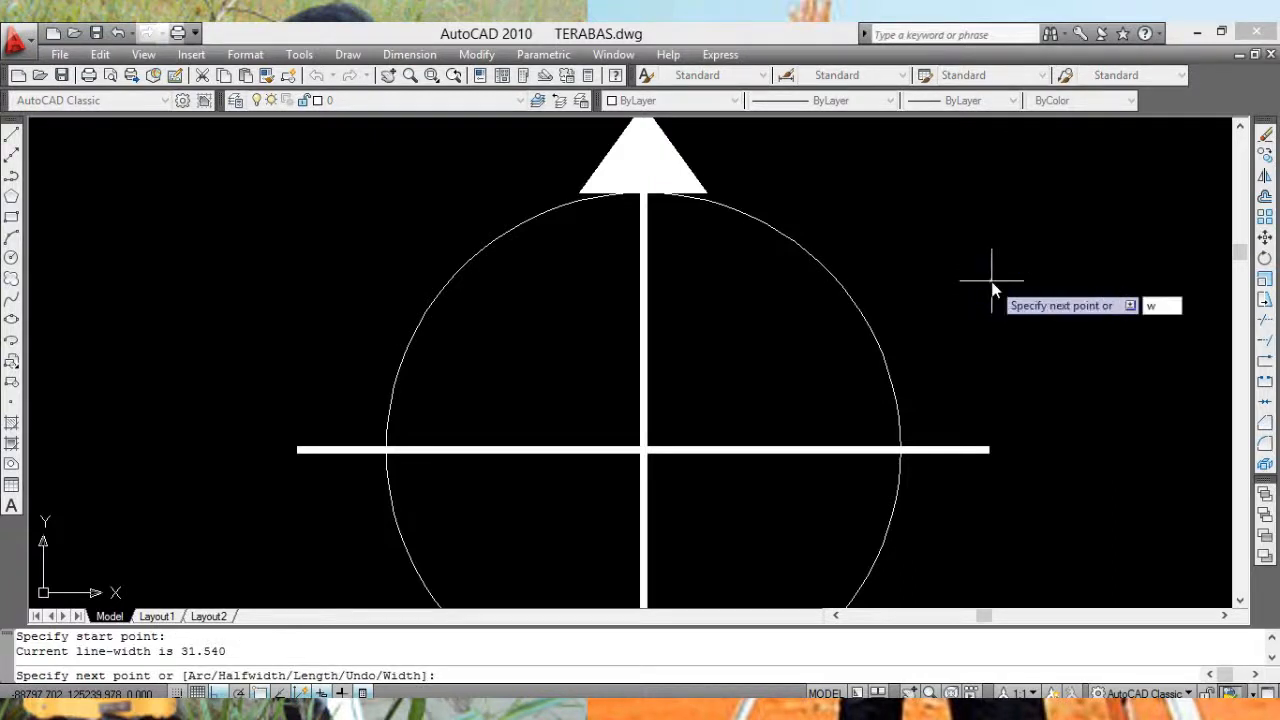
pyautogui.press('Return')
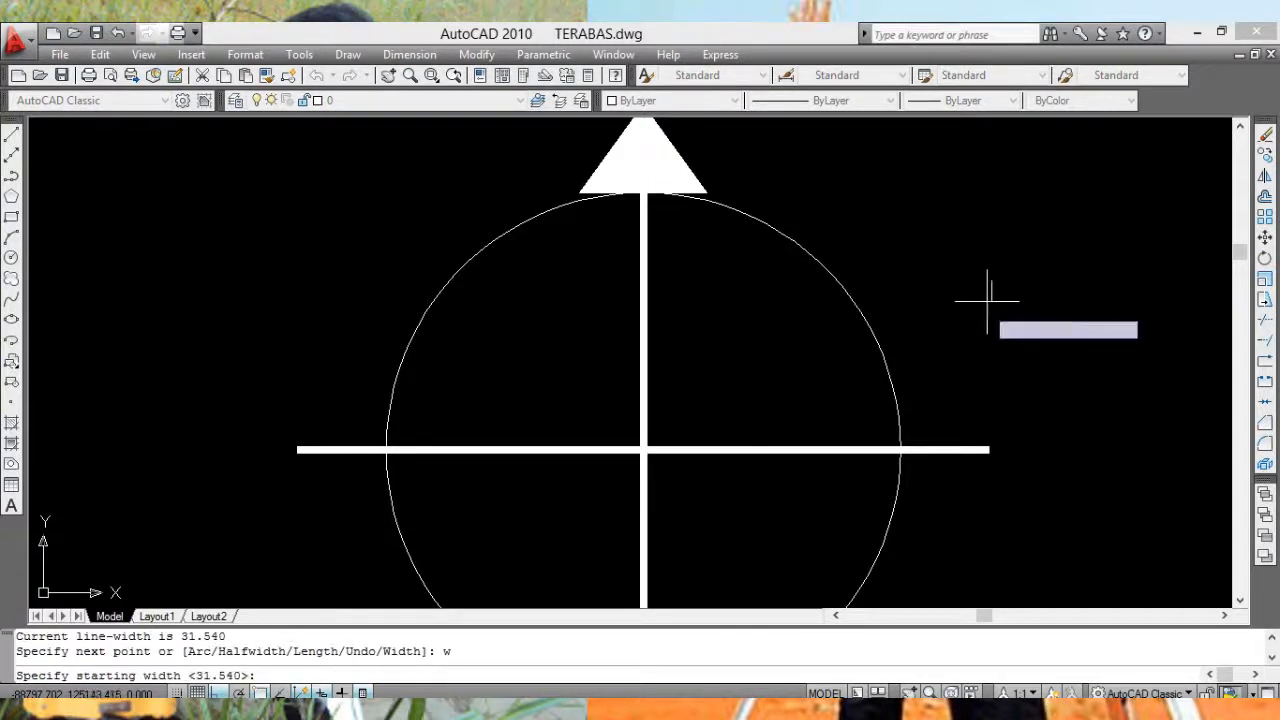
pyautogui.scroll(2, 1000, 290)
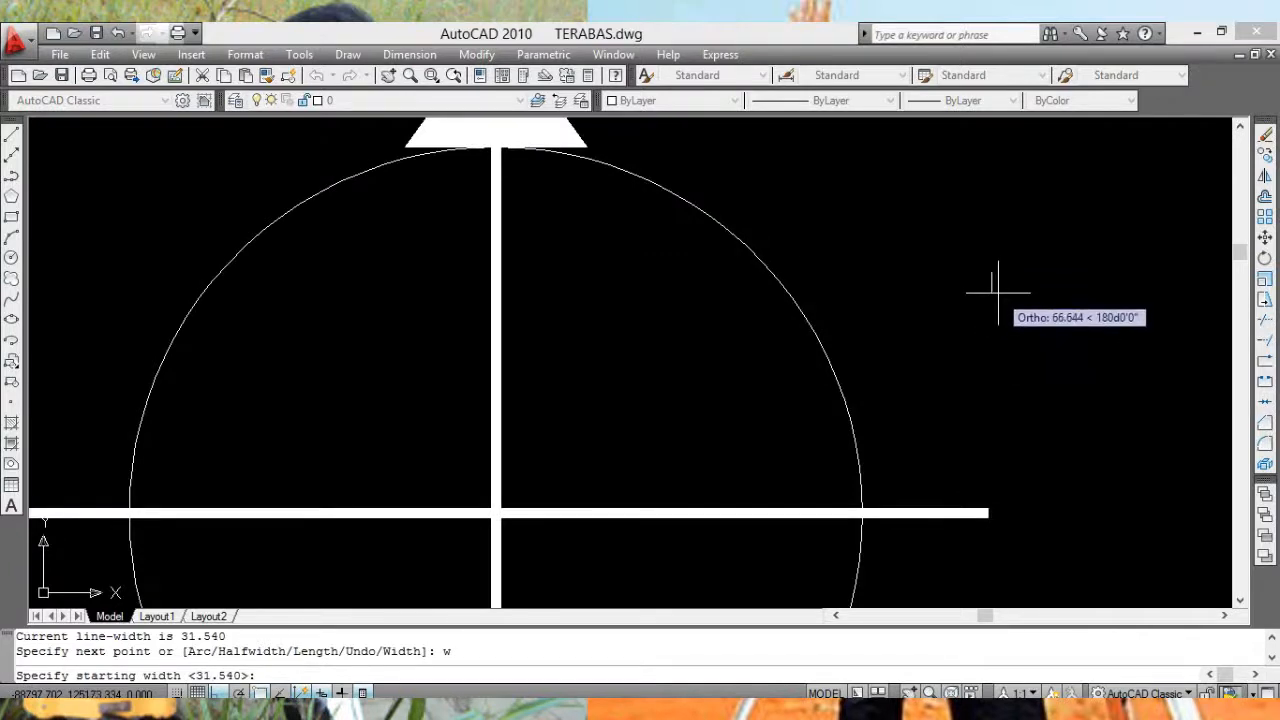
pyautogui.click(997, 292)
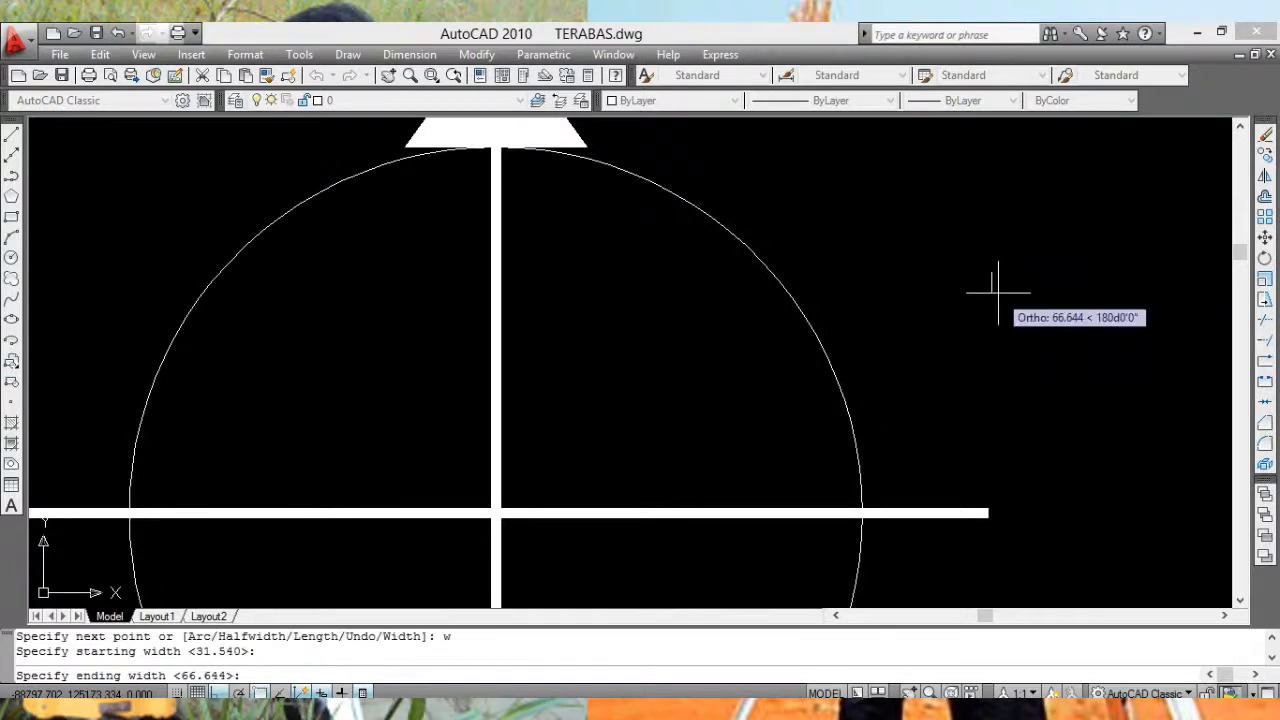
pyautogui.press('Return')
pyautogui.press('Return')
pyautogui.moveTo(610, 268); pyautogui.dragTo(697, 276, button='middle')
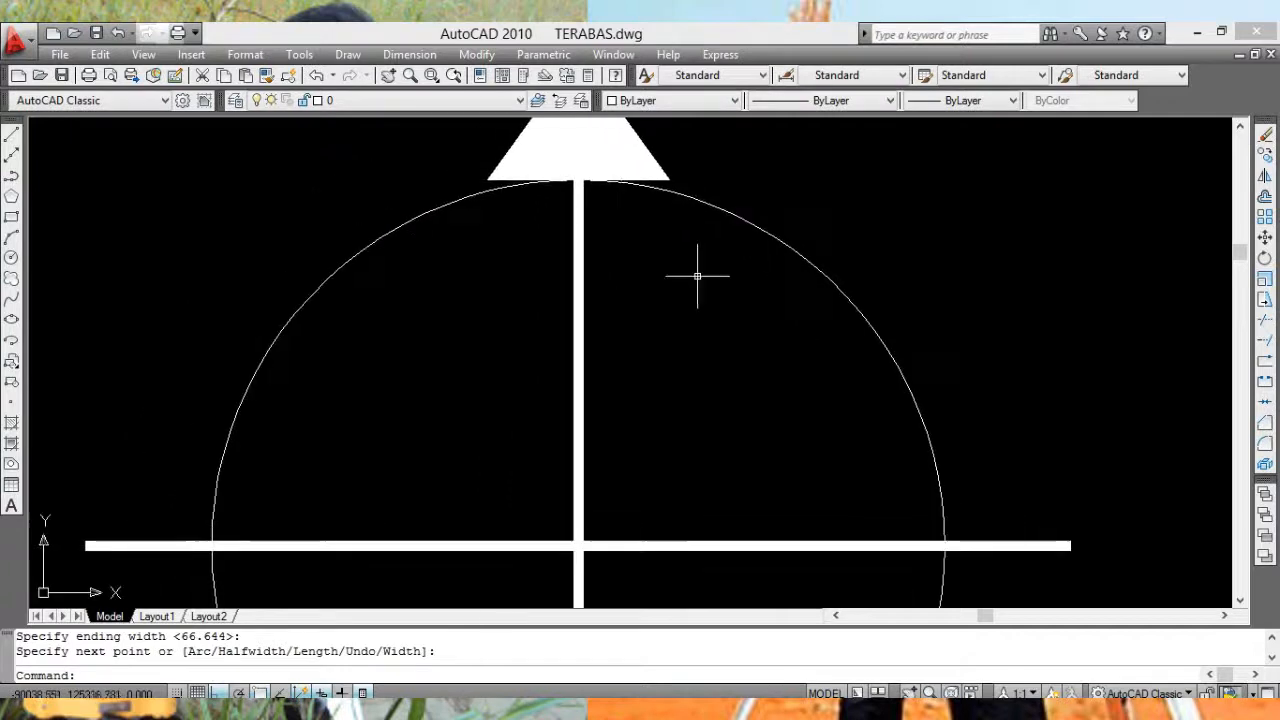
# Step: Draw a thicker polyline over the north symbol's vertical line, from the arrowhead's base to the line's south end
pyautogui.press('Return')
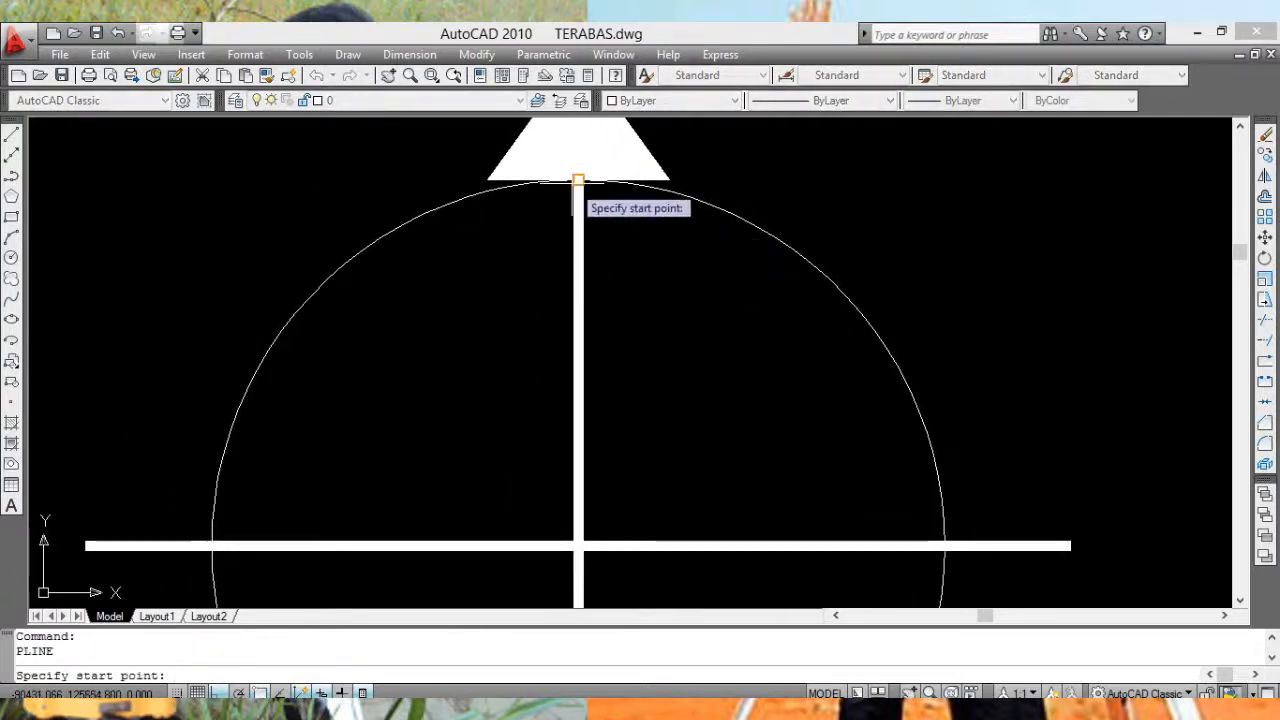
pyautogui.click(576, 182)
pyautogui.moveTo(674, 380); pyautogui.dragTo(682, 171, button='middle')
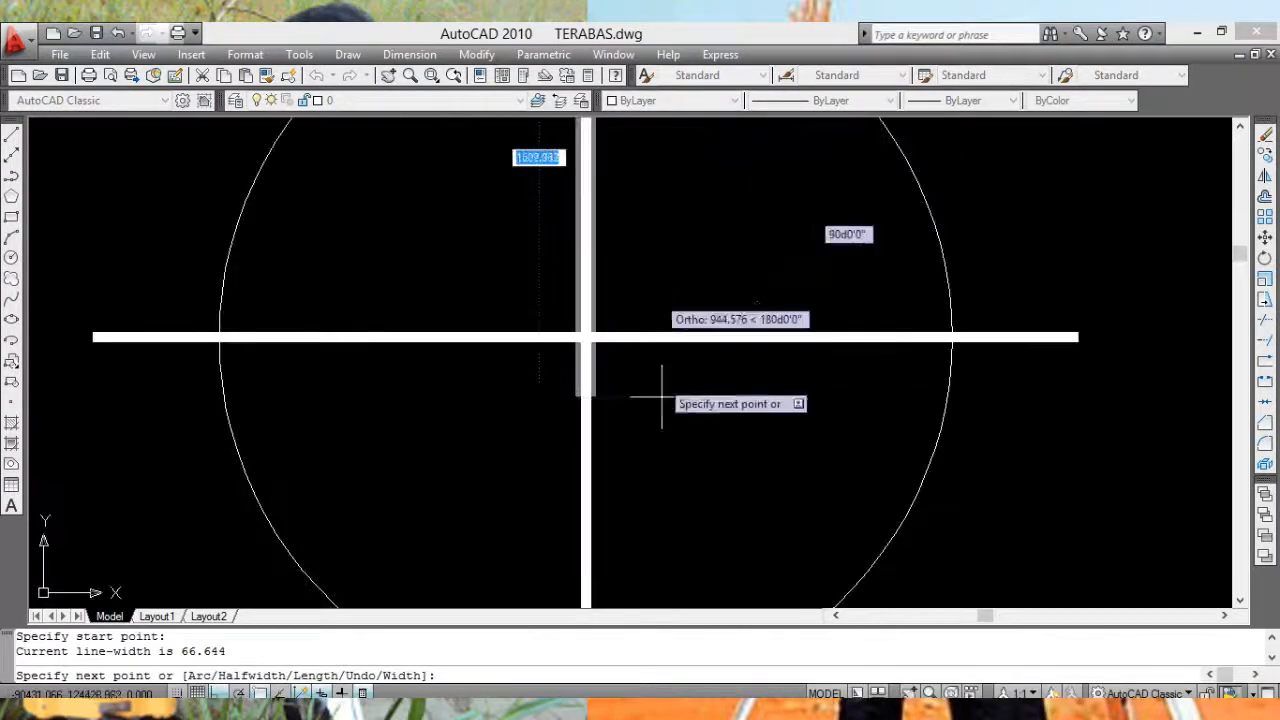
pyautogui.moveTo(686, 457); pyautogui.dragTo(677, 224, button='middle')
pyautogui.moveTo(626, 441); pyautogui.dragTo(643, 287, button='middle')
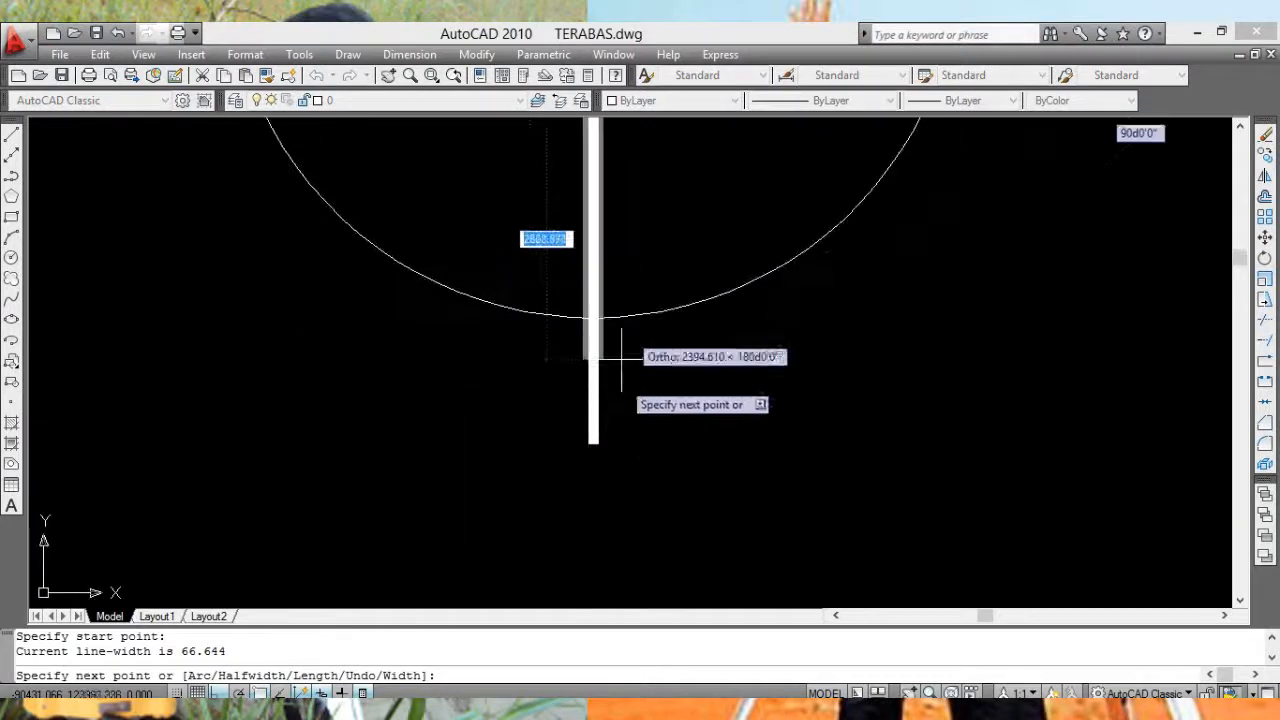
pyautogui.click(592, 446)
pyautogui.scroll(-4, 592, 446)
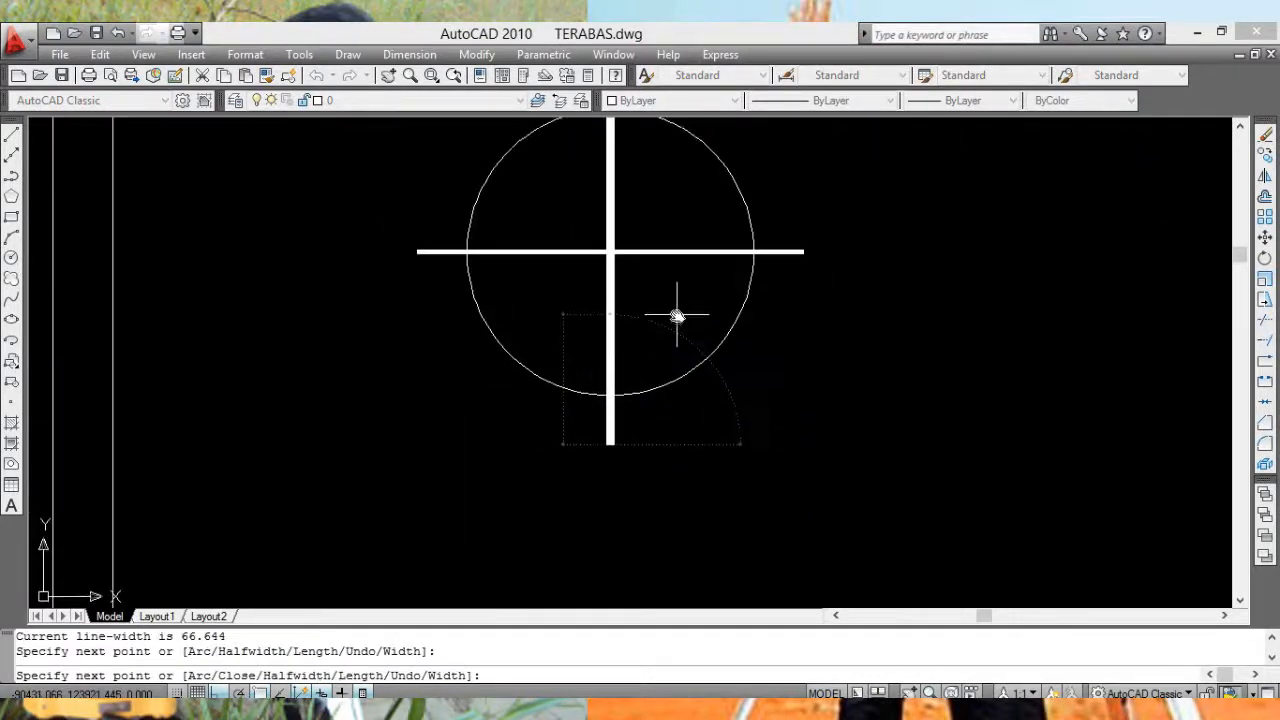
pyautogui.moveTo(677, 316); pyautogui.dragTo(662, 407, button='middle')
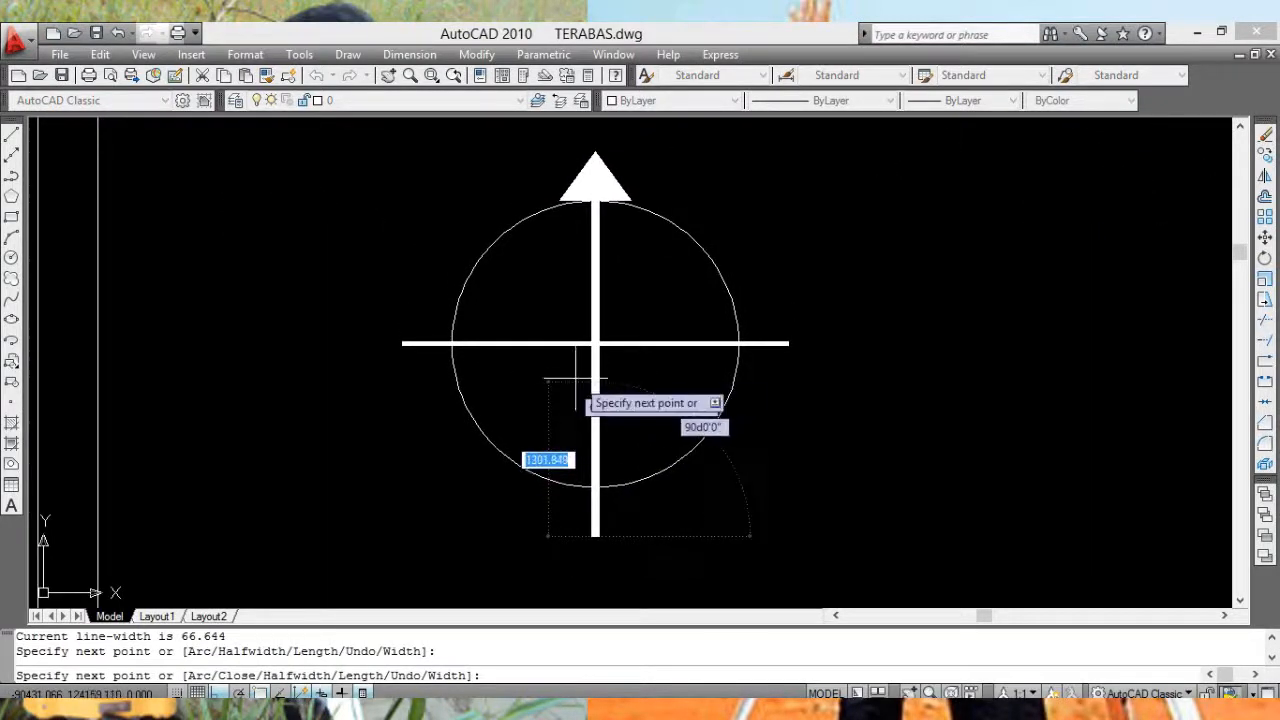
pyautogui.press('Return')
# Step: Draw a thicker polyline over the north symbol's horizontal line, from its west end to its east end
pyautogui.press('Return')
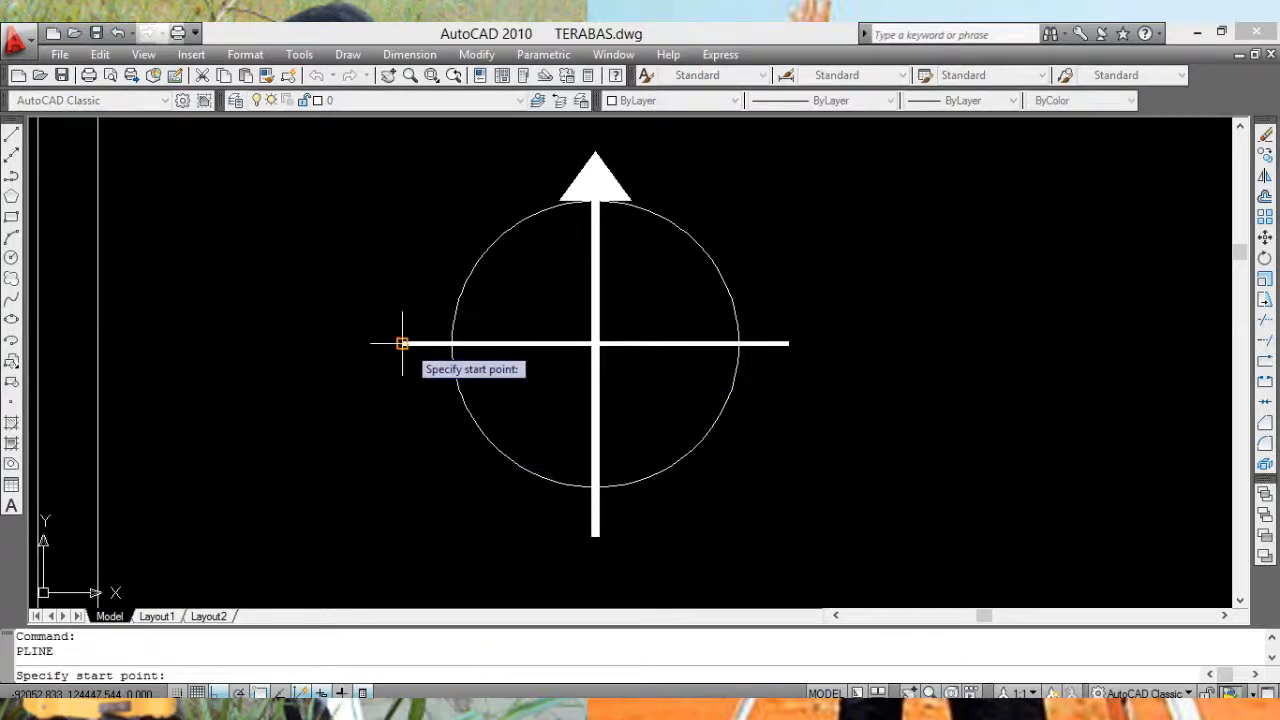
pyautogui.click(402, 343)
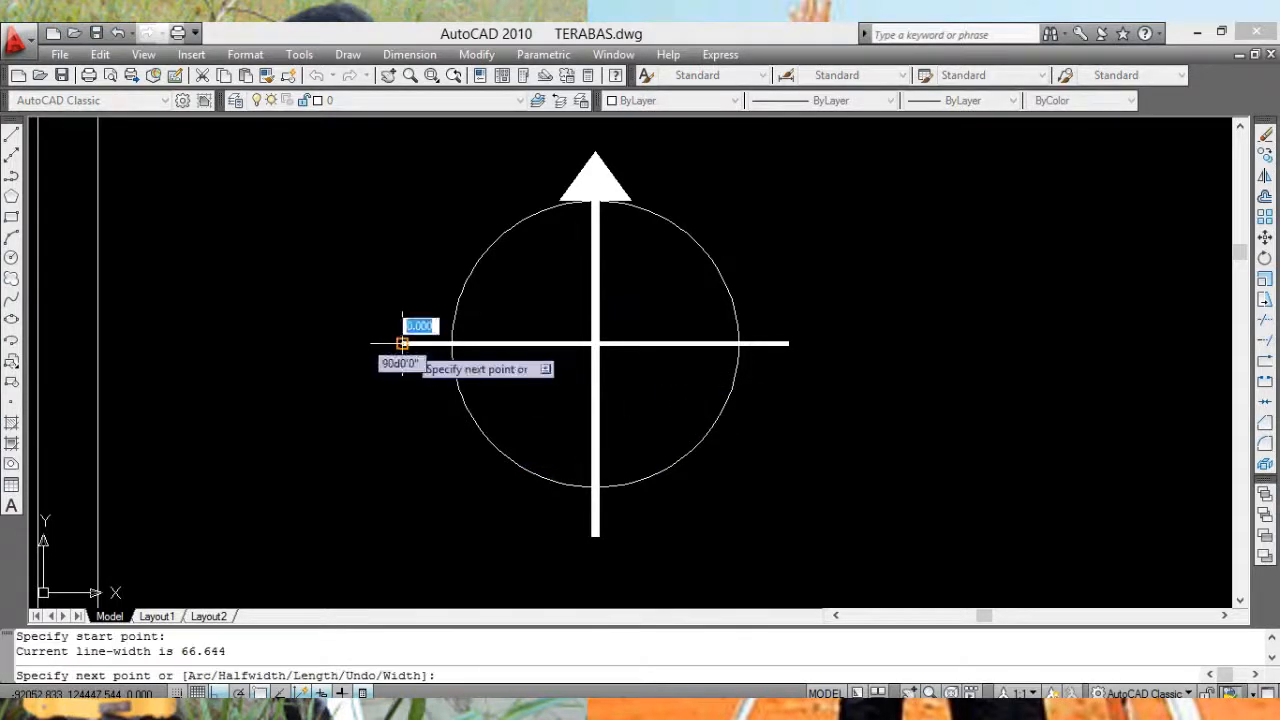
pyautogui.click(787, 343)
pyautogui.press('Return')
# Step: Examine the traverse sheet with the thickened north symbol, the station labels and the title block
pyautogui.scroll(-4, 787, 343)
pyautogui.moveTo(787, 343); pyautogui.dragTo(593, 299, button='middle')
pyautogui.scroll(-4, 951, 358)
pyautogui.moveTo(951, 358); pyautogui.dragTo(430, 252, button='middle')
pyautogui.scroll(-2, 689, 377)
pyautogui.moveTo(686, 388)
pyautogui.mouseDown(button='middle')
pyautogui.moveTo(658, 314)
pyautogui.moveTo(629, 297)
pyautogui.moveTo(640, 231)
pyautogui.moveTo(620, 262)
pyautogui.moveTo(657, 334)
pyautogui.moveTo(493, 364)
pyautogui.mouseUp(button='middle')
pyautogui.scroll(2, 649, 310)
pyautogui.scroll(3, 586, 323)
pyautogui.scroll(3, 522, 347)
pyautogui.scroll(-4, 597, 361)
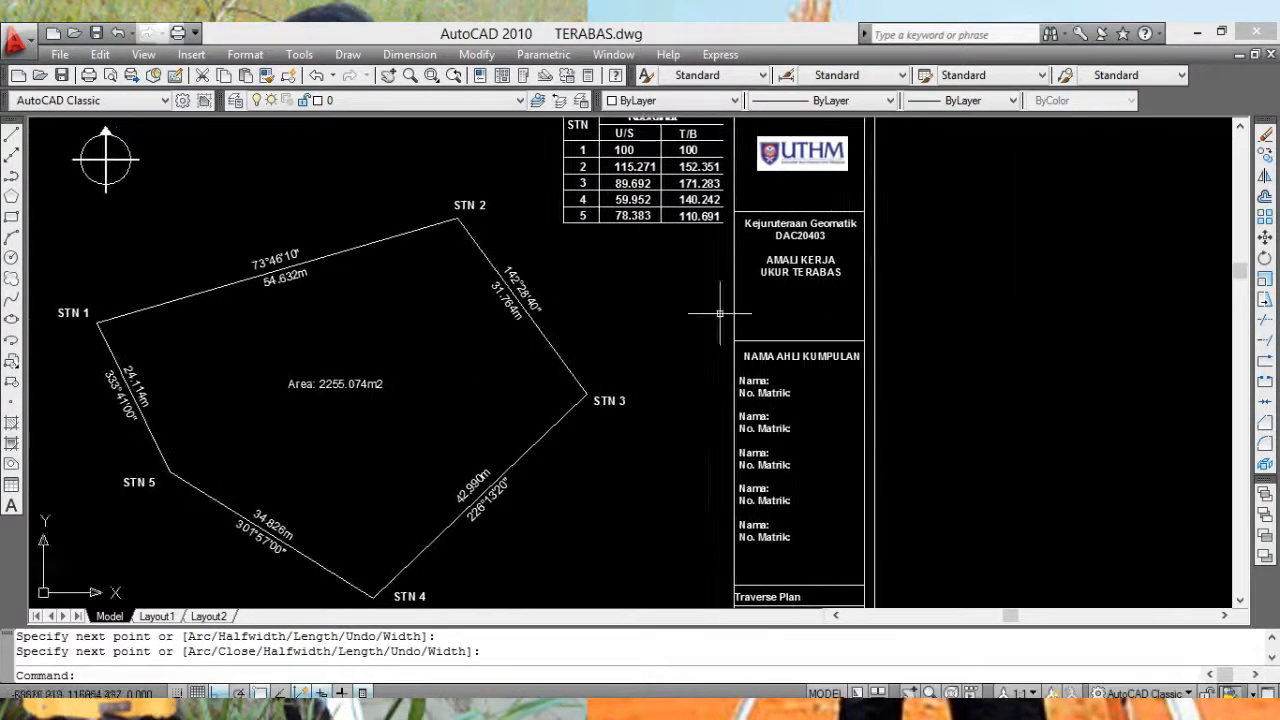
# Step: Copy the coordinate table's left border line to the right ends of its rows to close the table
pyautogui.moveTo(713, 298); pyautogui.dragTo(632, 390, button='middle')
pyautogui.moveTo(614, 305); pyautogui.dragTo(511, 341, button='middle')
pyautogui.scroll(4, 526, 315)
pyautogui.moveTo(534, 283); pyautogui.dragTo(528, 303, button='middle')
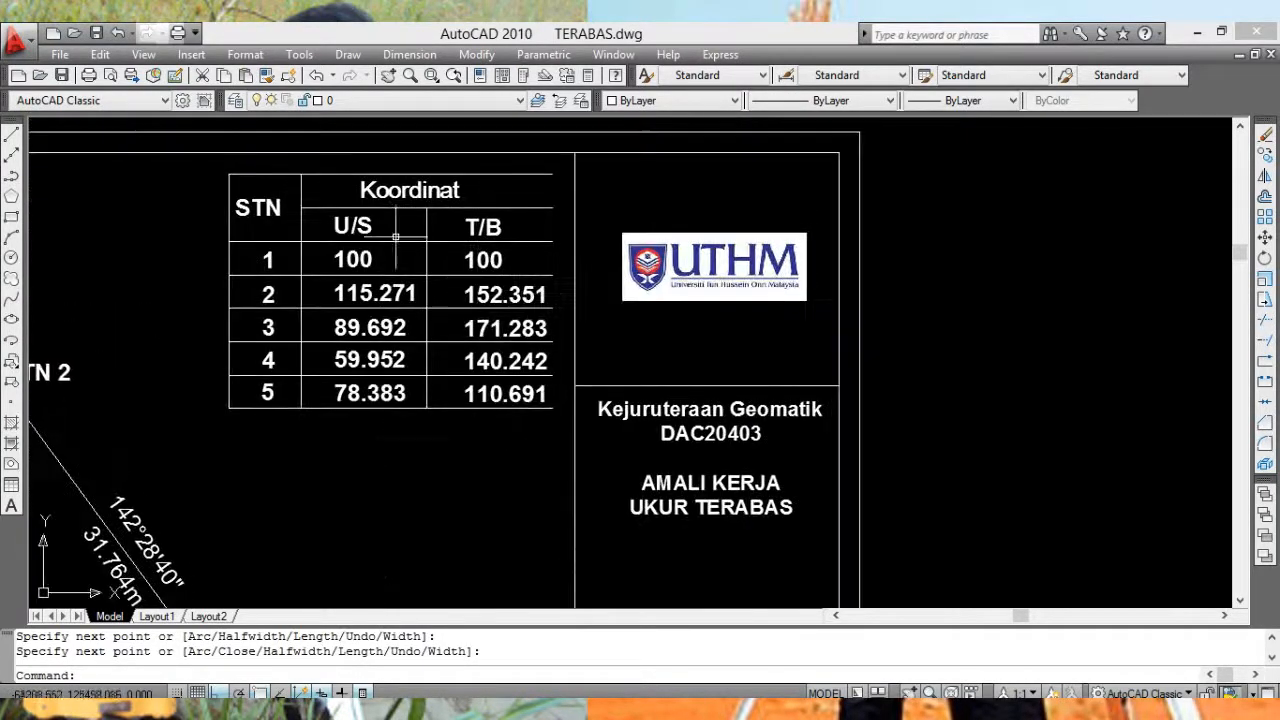
pyautogui.click(1264, 156)
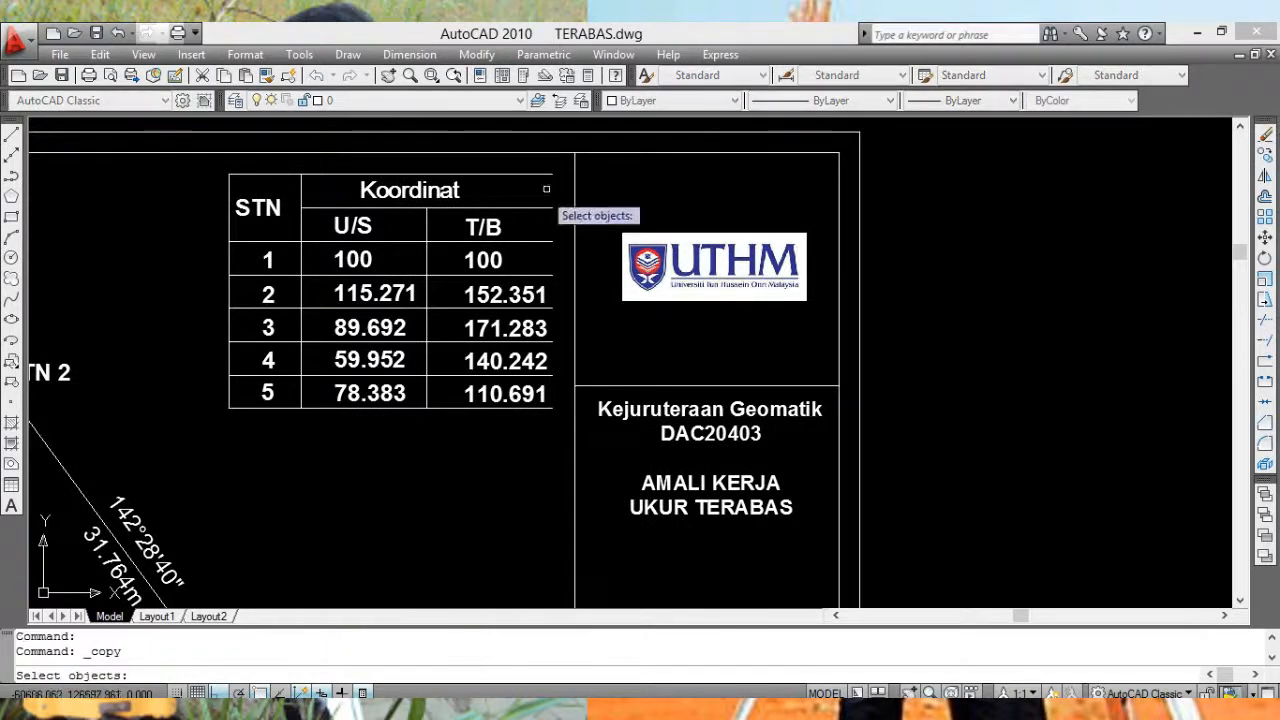
pyautogui.click(231, 185)
pyautogui.press('Return')
pyautogui.click(229, 174)
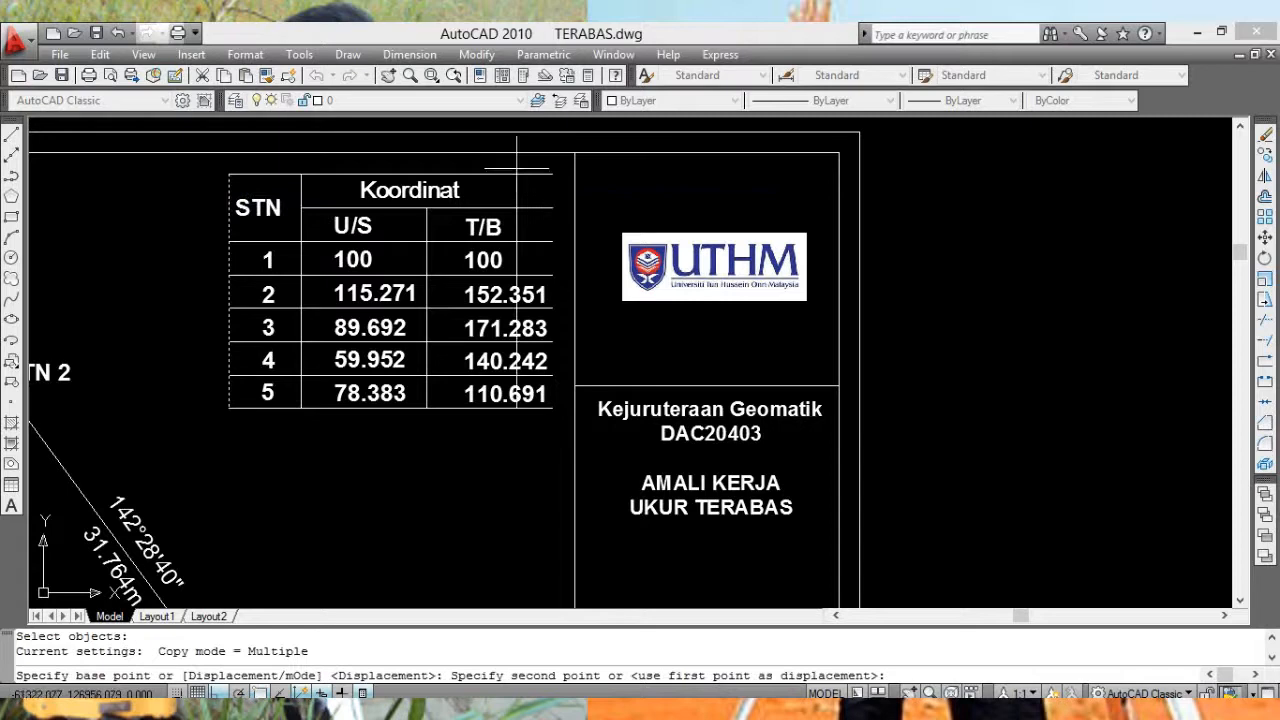
pyautogui.click(551, 172)
pyautogui.press('Escape')
# Step: Open the Model page setup for modification and choose DWG To PDF.pc3 as its plotter
pyautogui.scroll(-4, 818, 240)
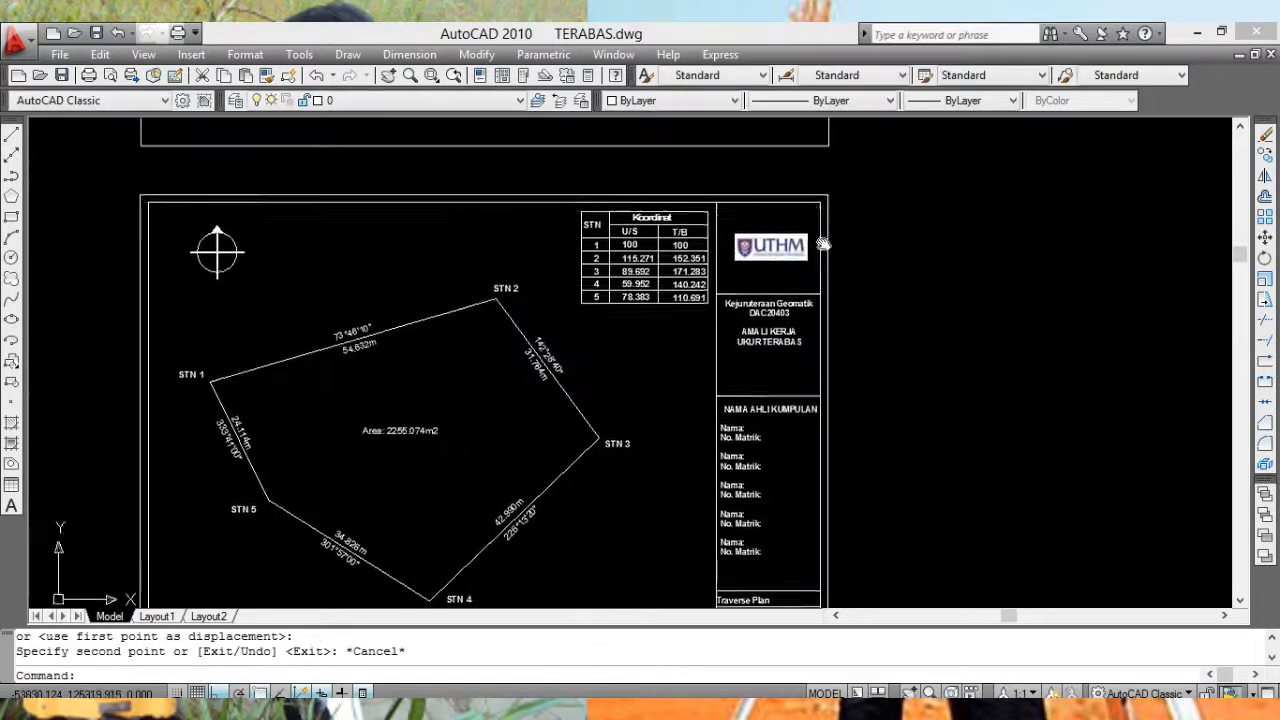
pyautogui.moveTo(823, 243); pyautogui.dragTo(938, 195, button='middle')
pyautogui.moveTo(889, 292); pyautogui.dragTo(871, 238, button='middle')
pyautogui.moveTo(772, 268); pyautogui.dragTo(711, 304, button='middle')
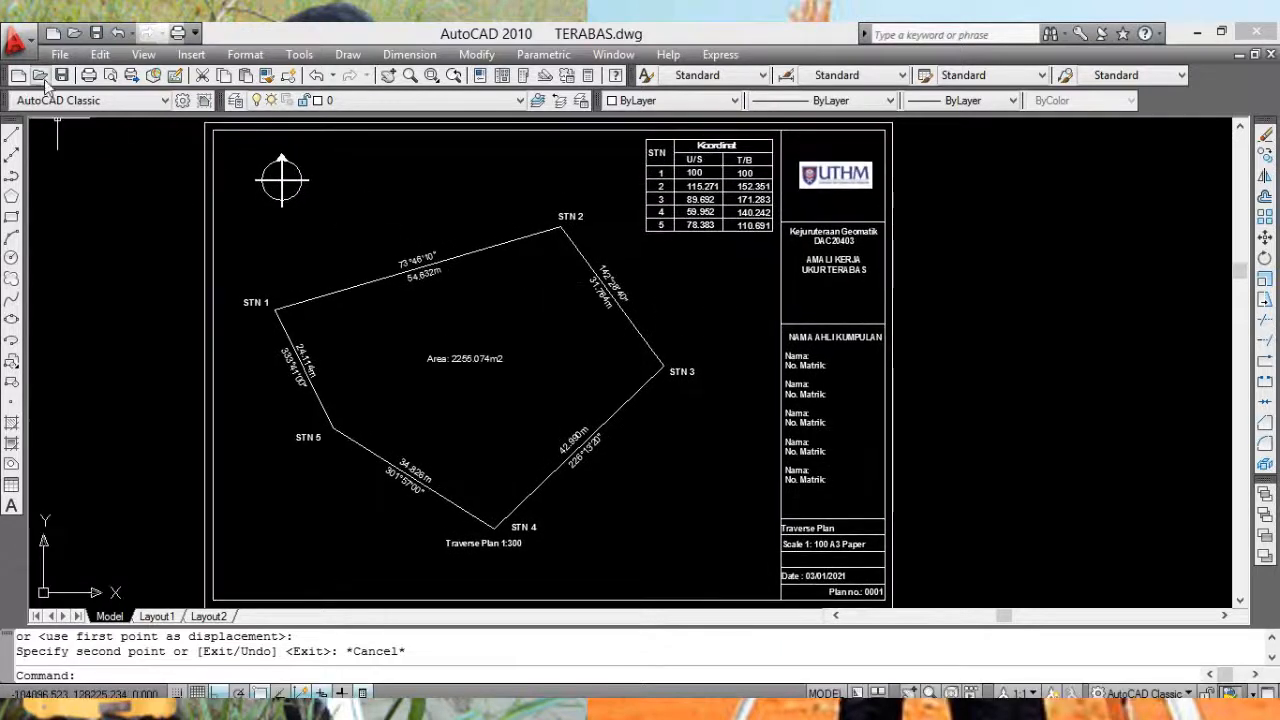
pyautogui.click(59, 55)
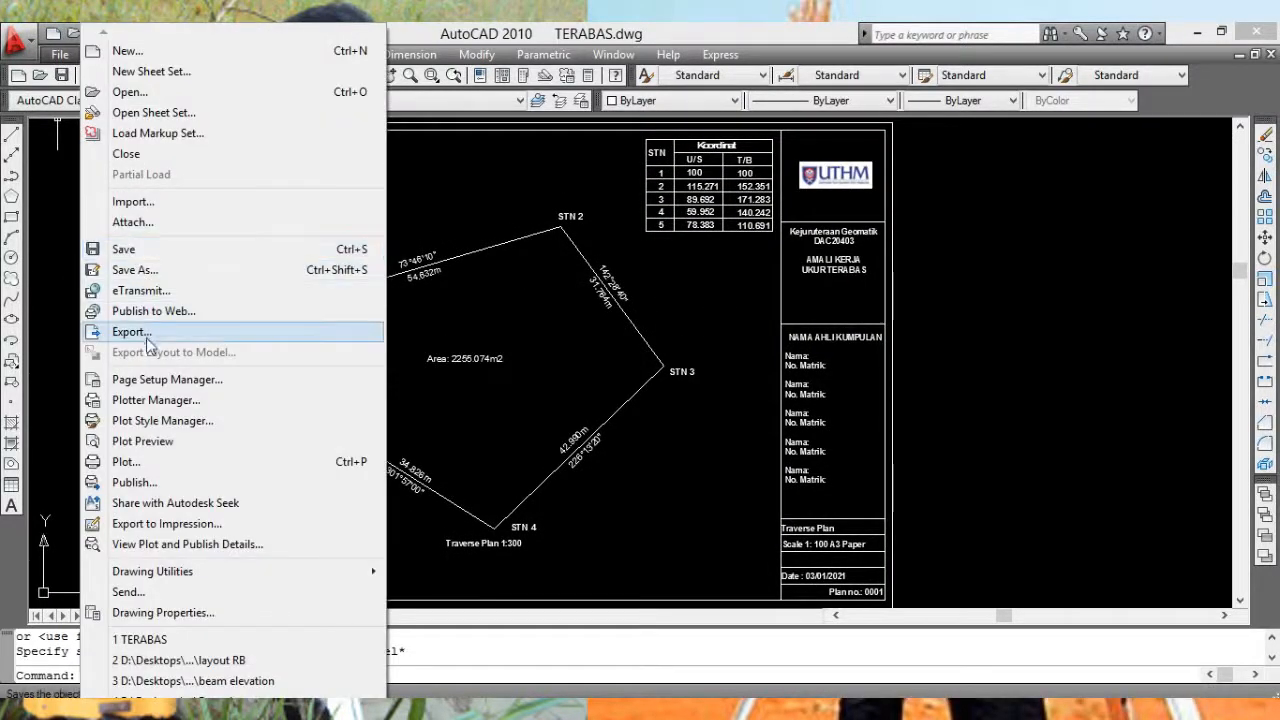
pyautogui.click(152, 380)
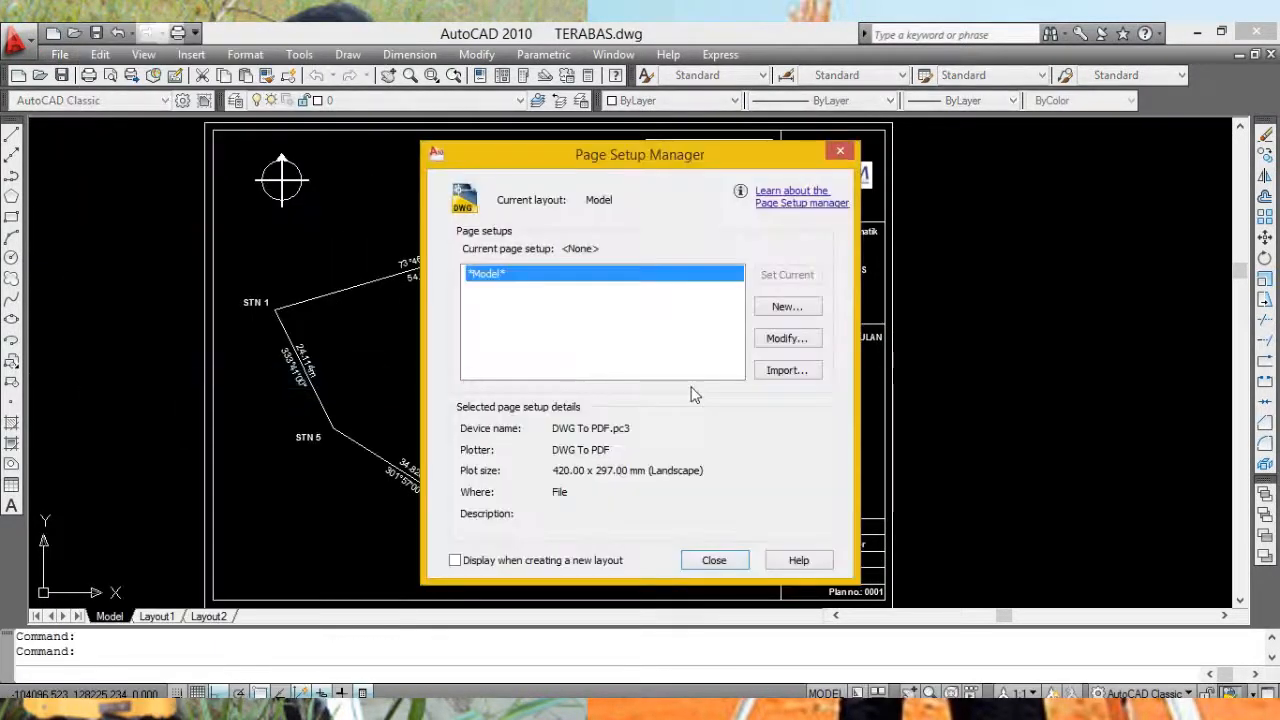
pyautogui.click(787, 340)
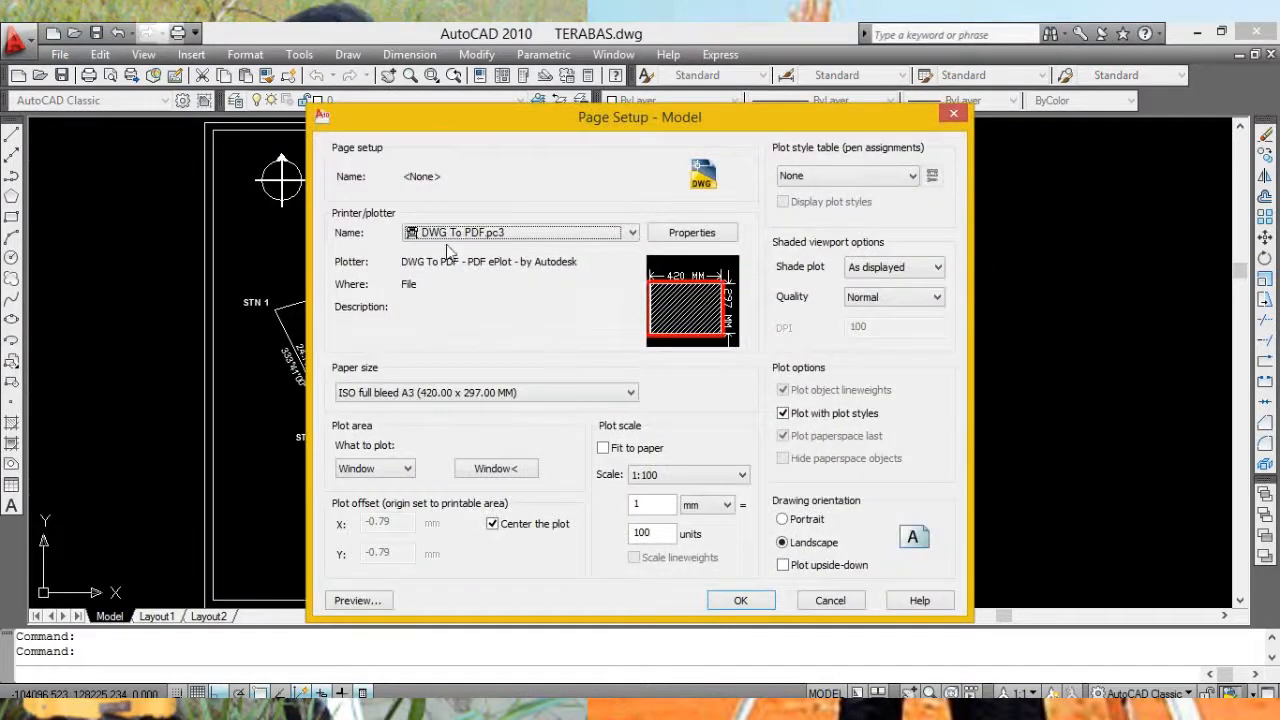
pyautogui.click(631, 234)
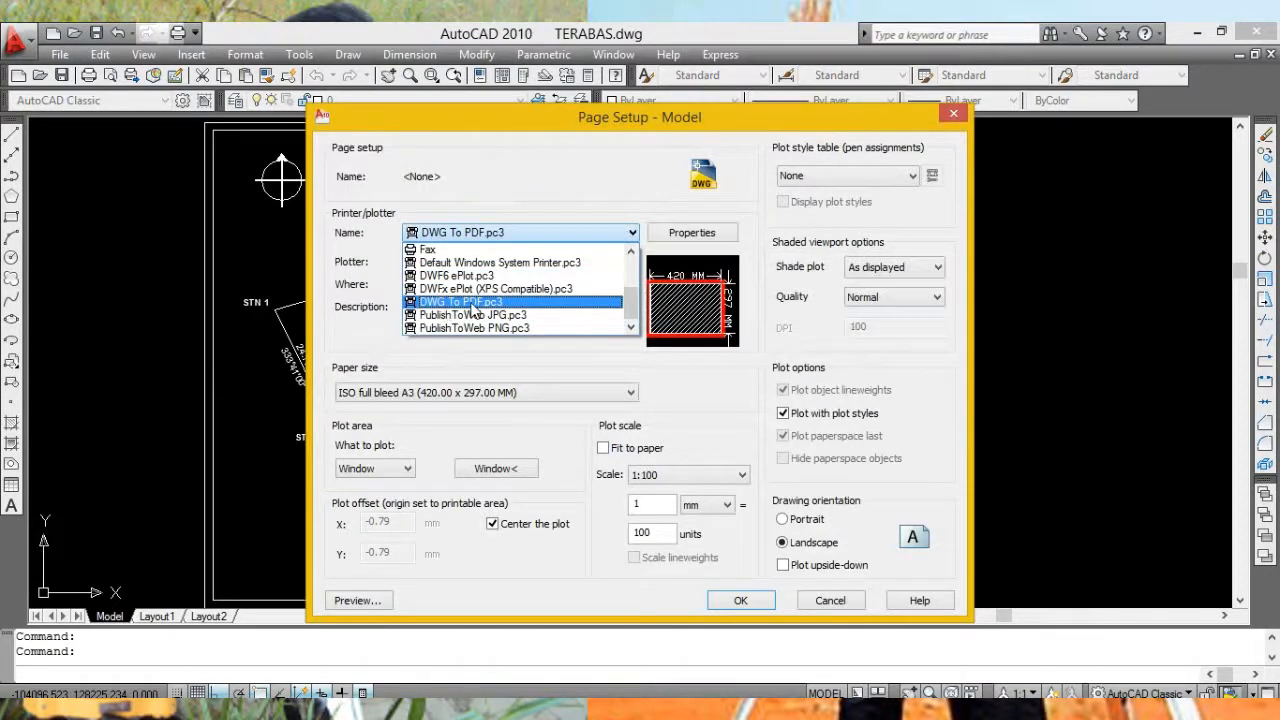
pyautogui.click(465, 302)
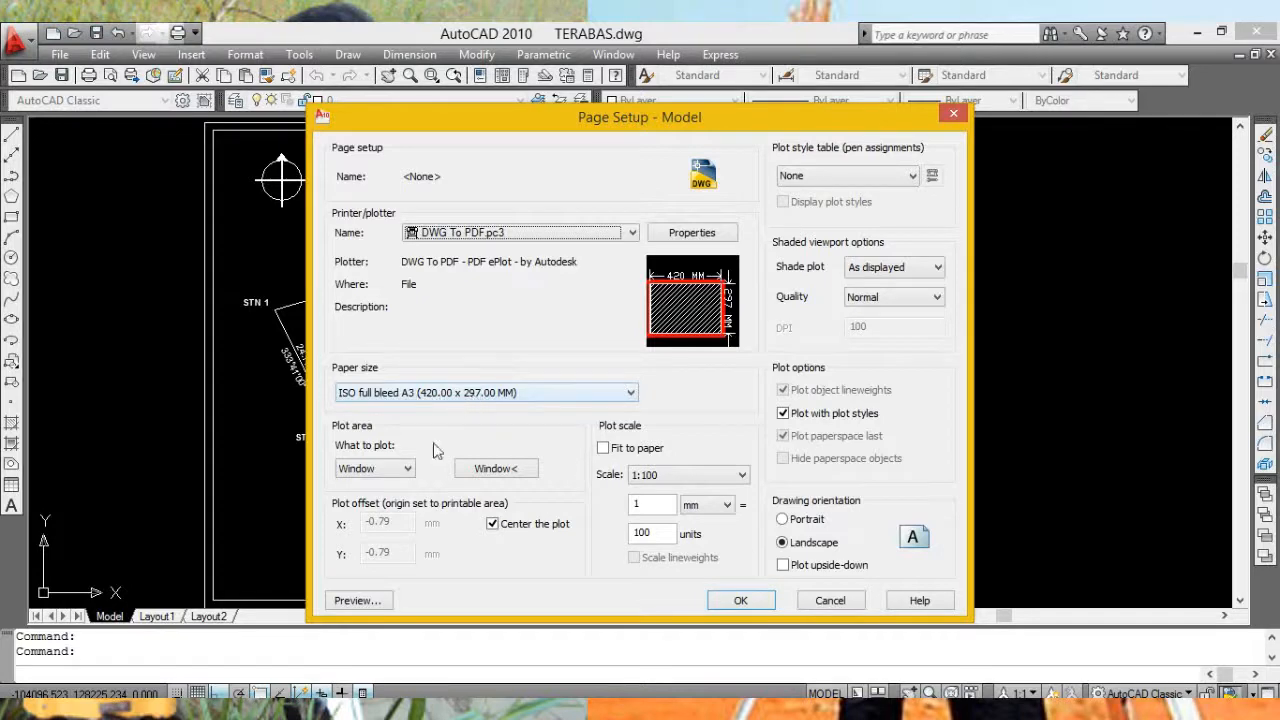
# Step: Define the plot window from the upper-left to the lower-right corner of the traverse sheet's outer border
pyautogui.click(515, 476)
pyautogui.moveTo(325, 220); pyautogui.dragTo(395, 248, button='middle')
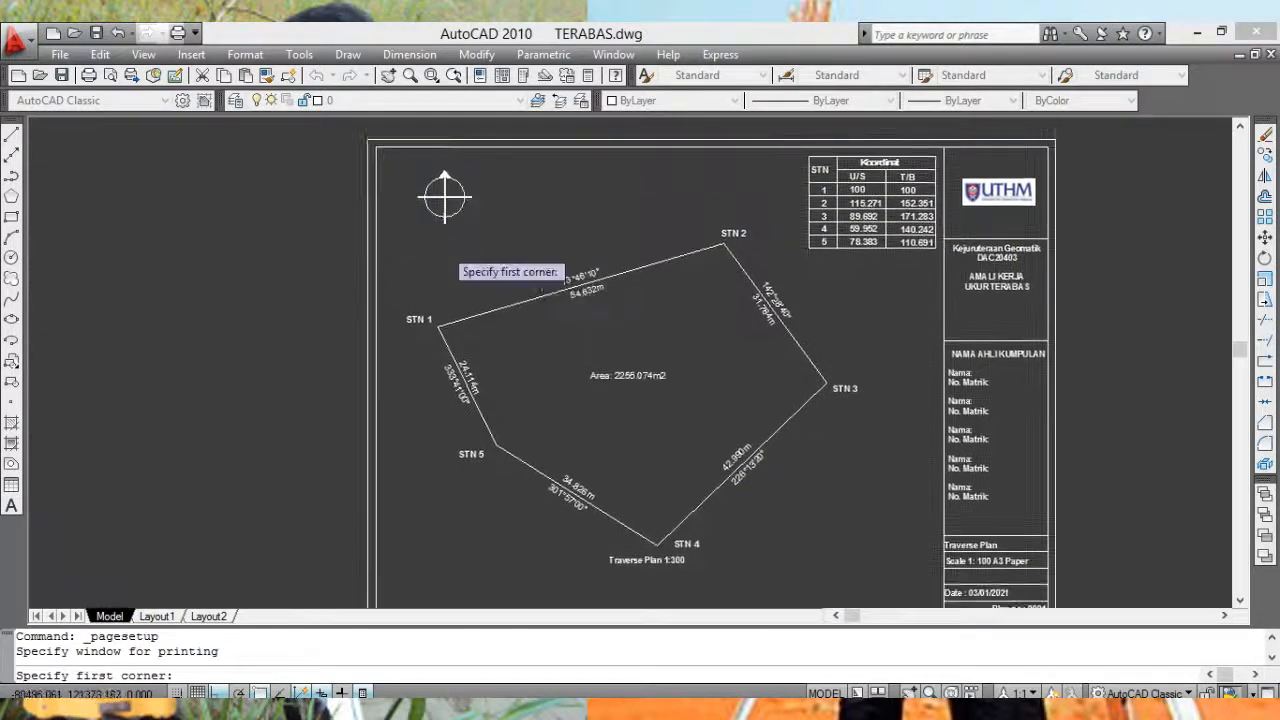
pyautogui.scroll(-2, 410, 240)
pyautogui.scroll(3, 398, 188)
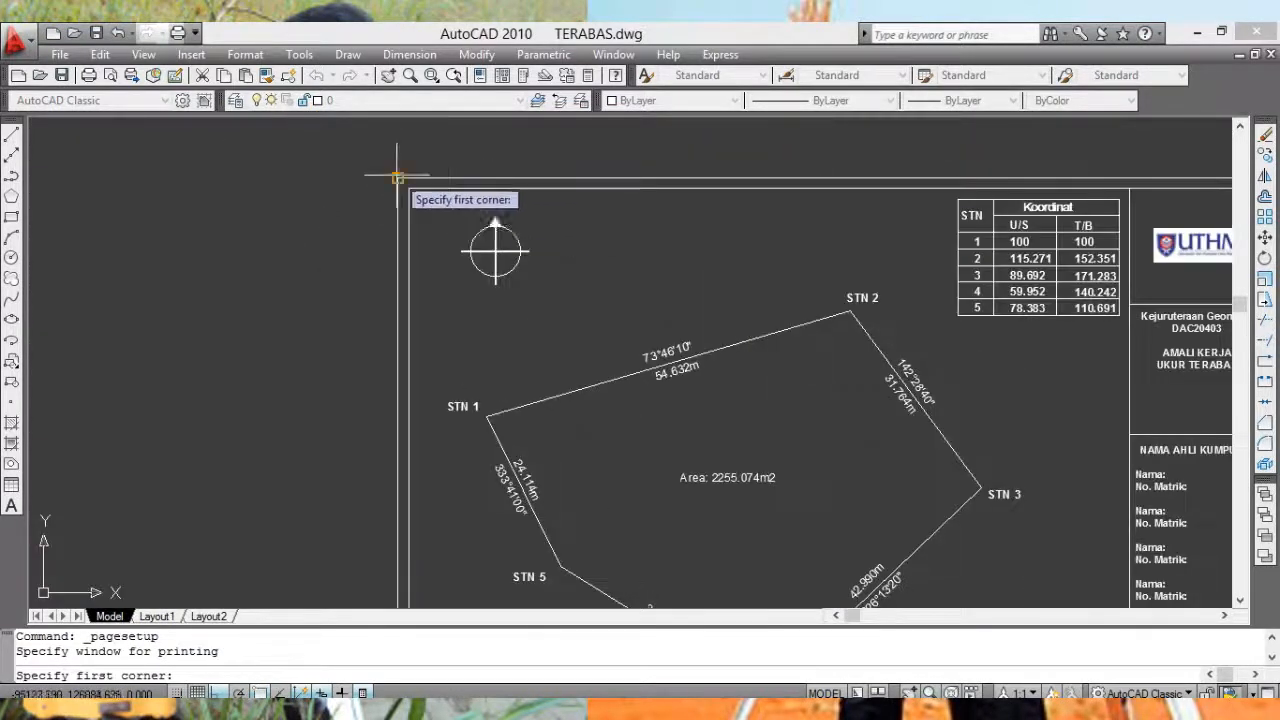
pyautogui.scroll(2, 395, 182)
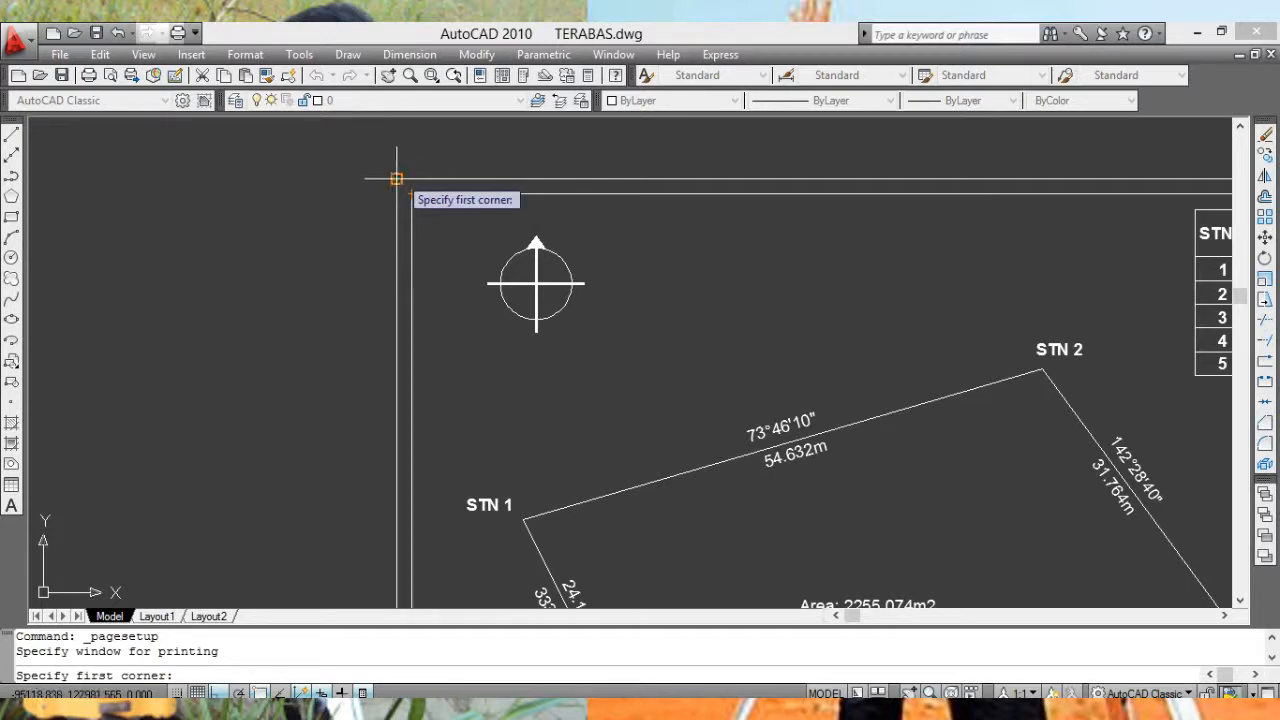
pyautogui.click(397, 179)
pyautogui.moveTo(703, 380); pyautogui.dragTo(345, 118, button='middle')
pyautogui.moveTo(1118, 541); pyautogui.dragTo(382, 152, button='middle')
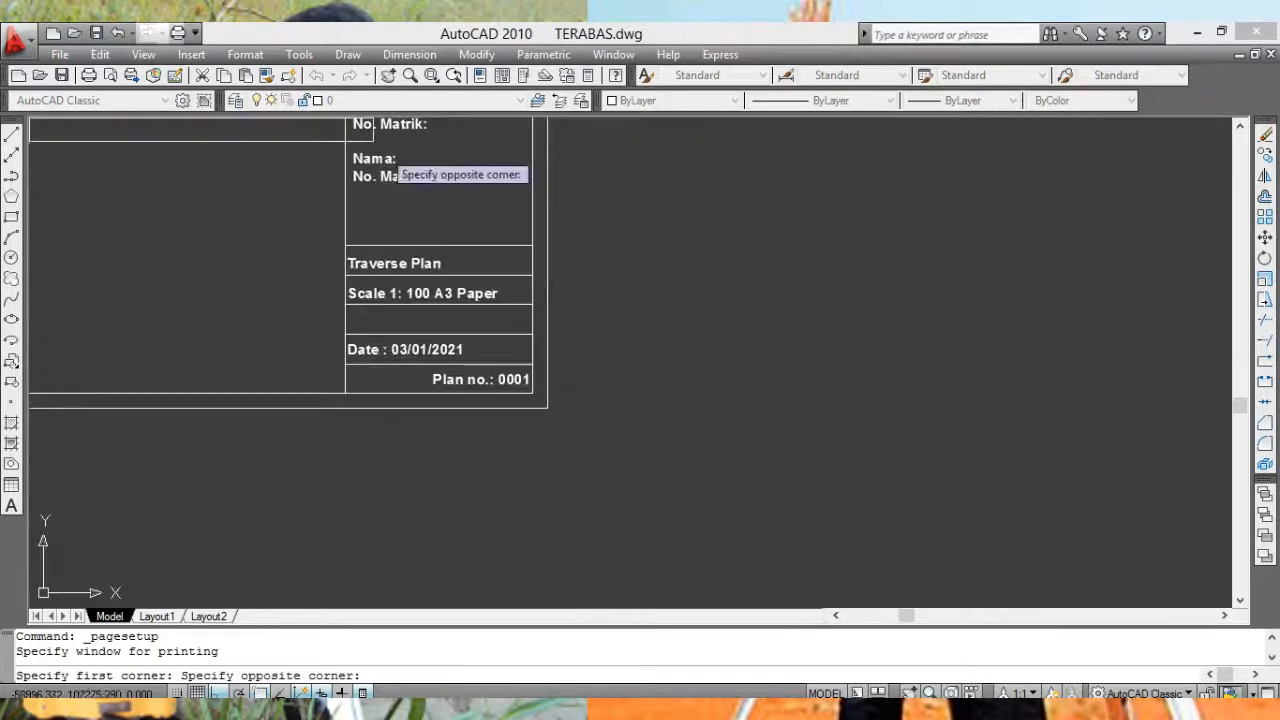
pyautogui.click(547, 407)
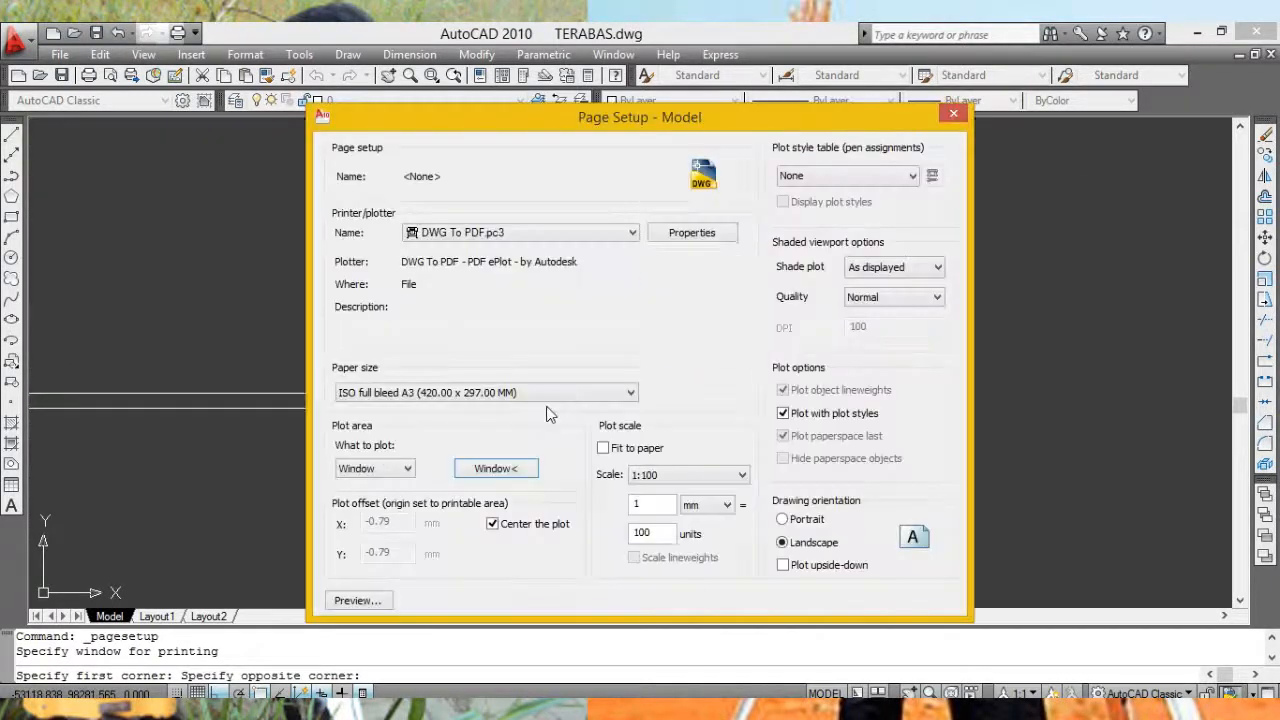
# Step: Set the plot scale to 1 mm = 100 units with Fit to paper off, and accept the page setup
pyautogui.click(604, 448)
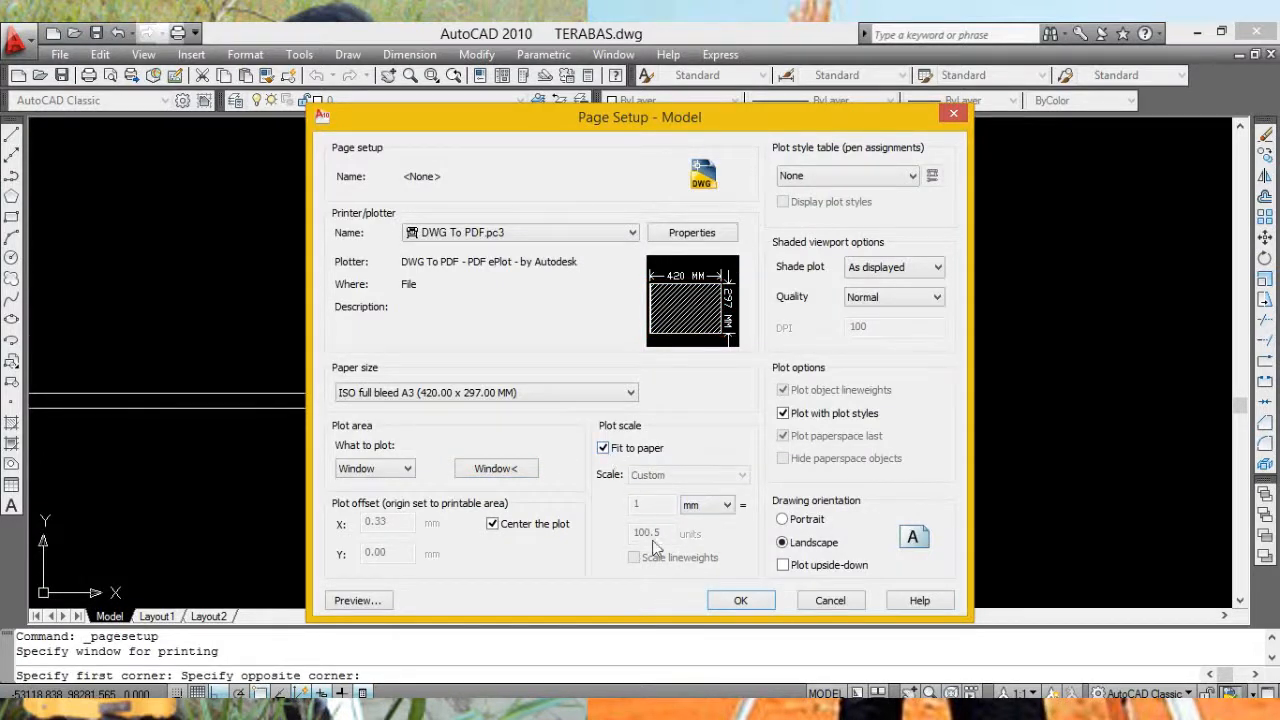
pyautogui.click(603, 449)
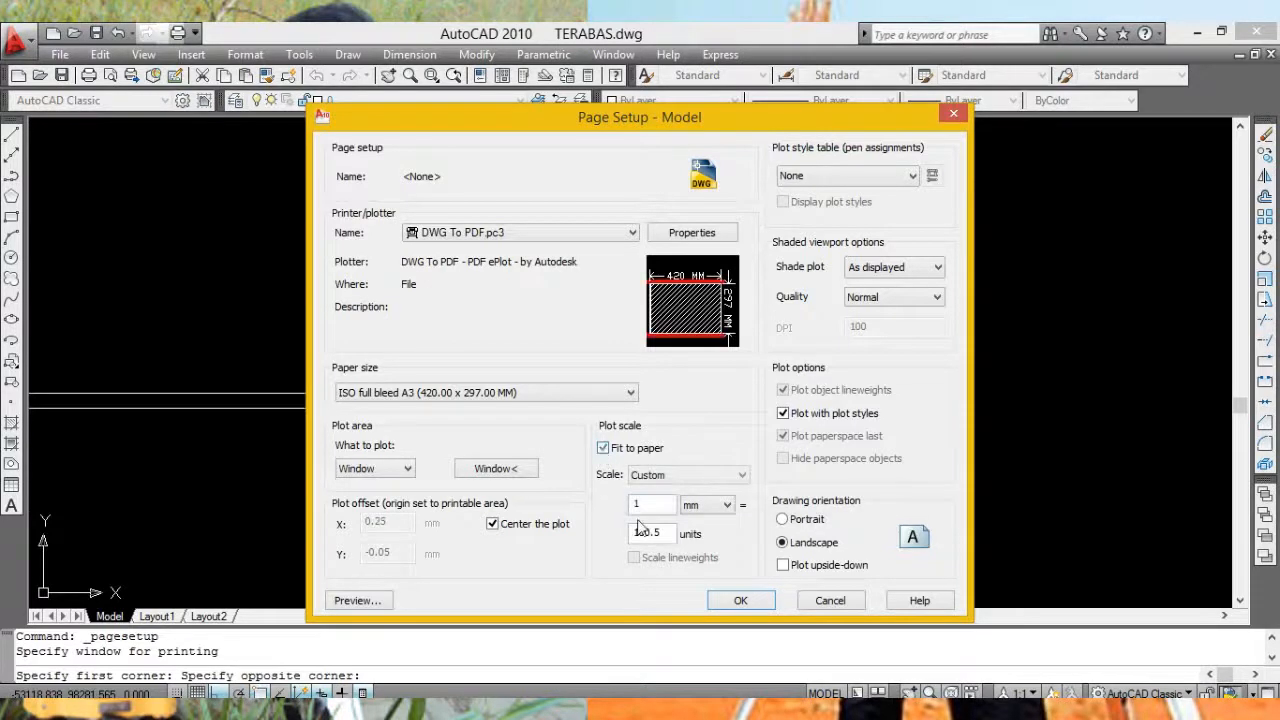
pyautogui.click(650, 532)
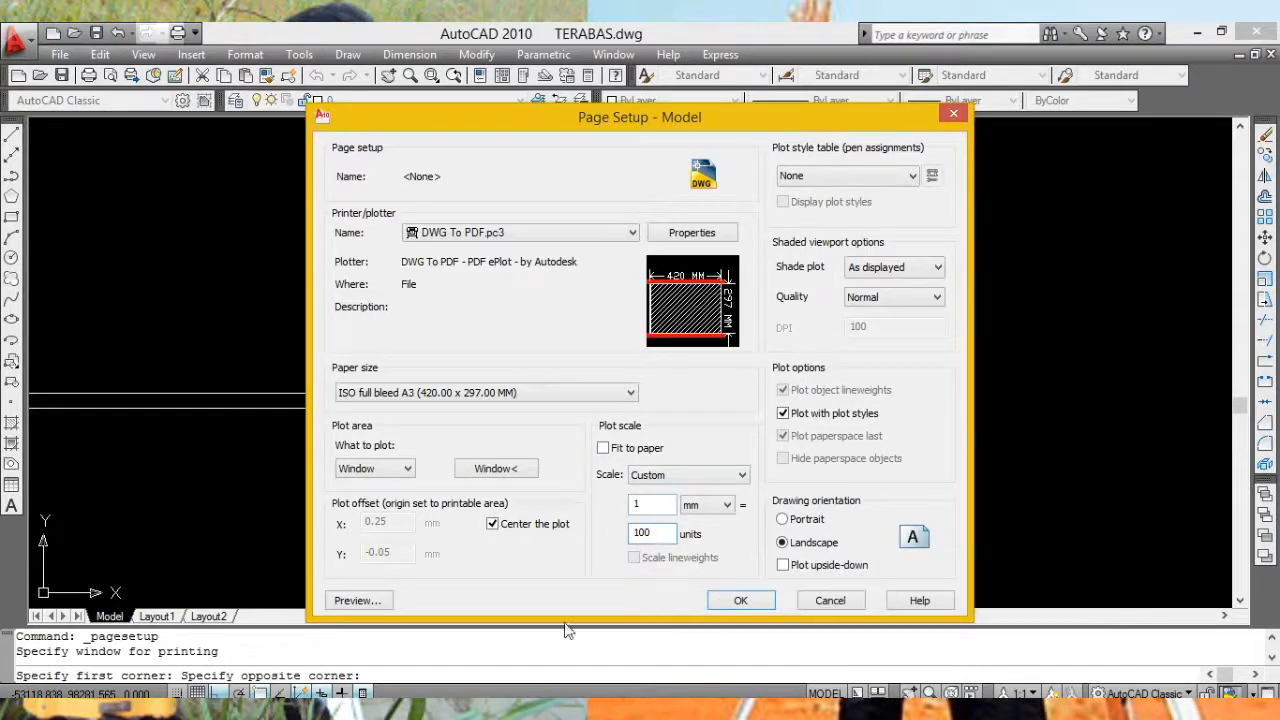
pyautogui.click(741, 600)
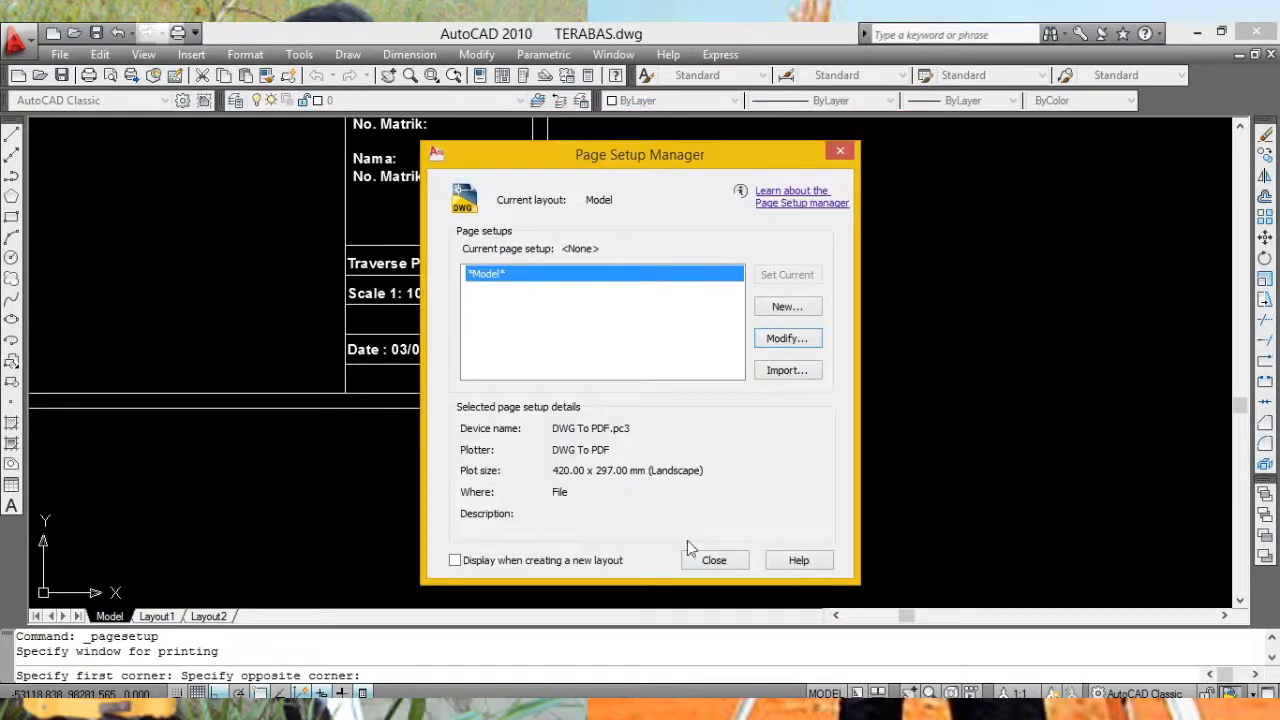
pyautogui.click(714, 560)
pyautogui.scroll(-3, 660, 374)
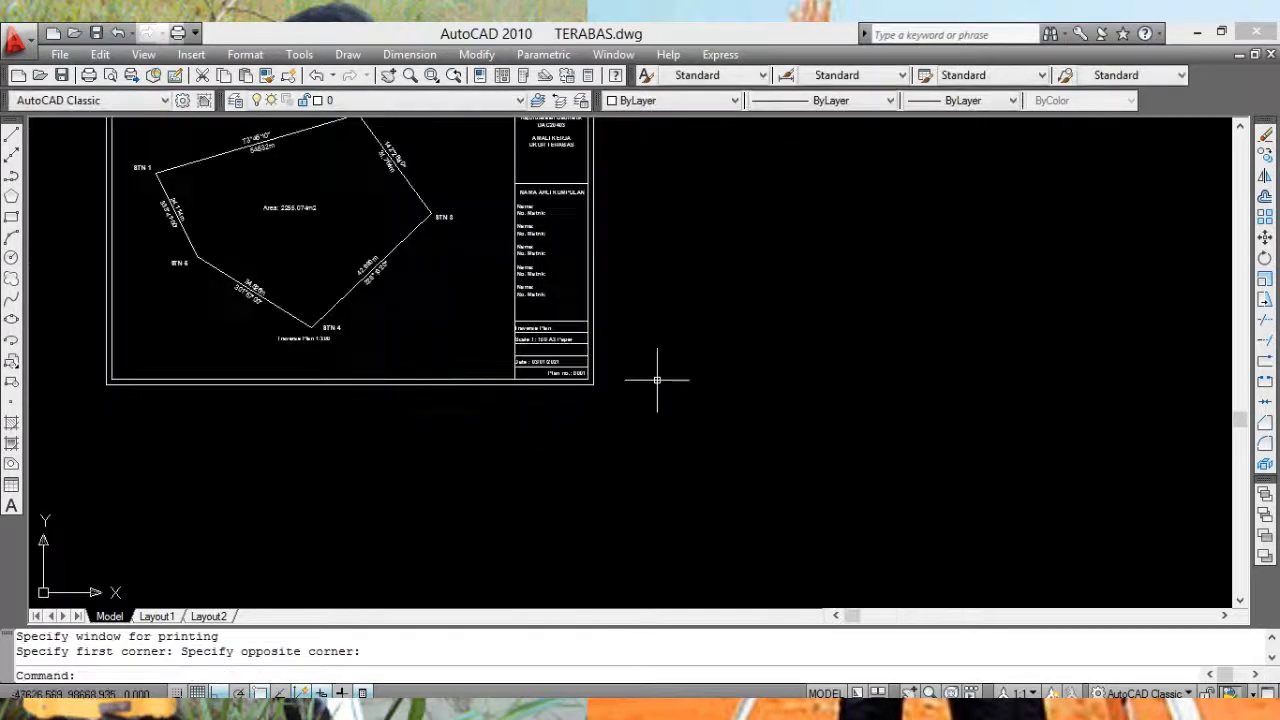
# Step: Open a plot preview of the traverse sheet with the current A3 settings, continuing despite the annotation scale difference
pyautogui.click(60, 54)
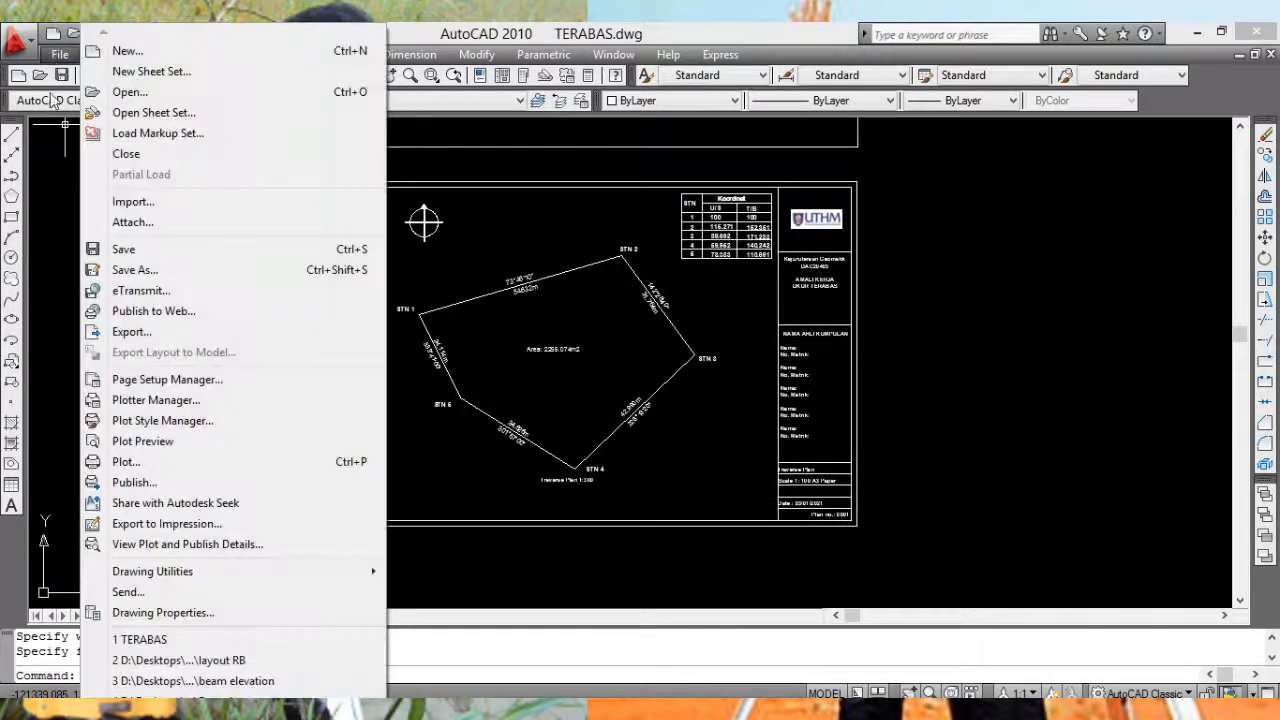
pyautogui.click(125, 461)
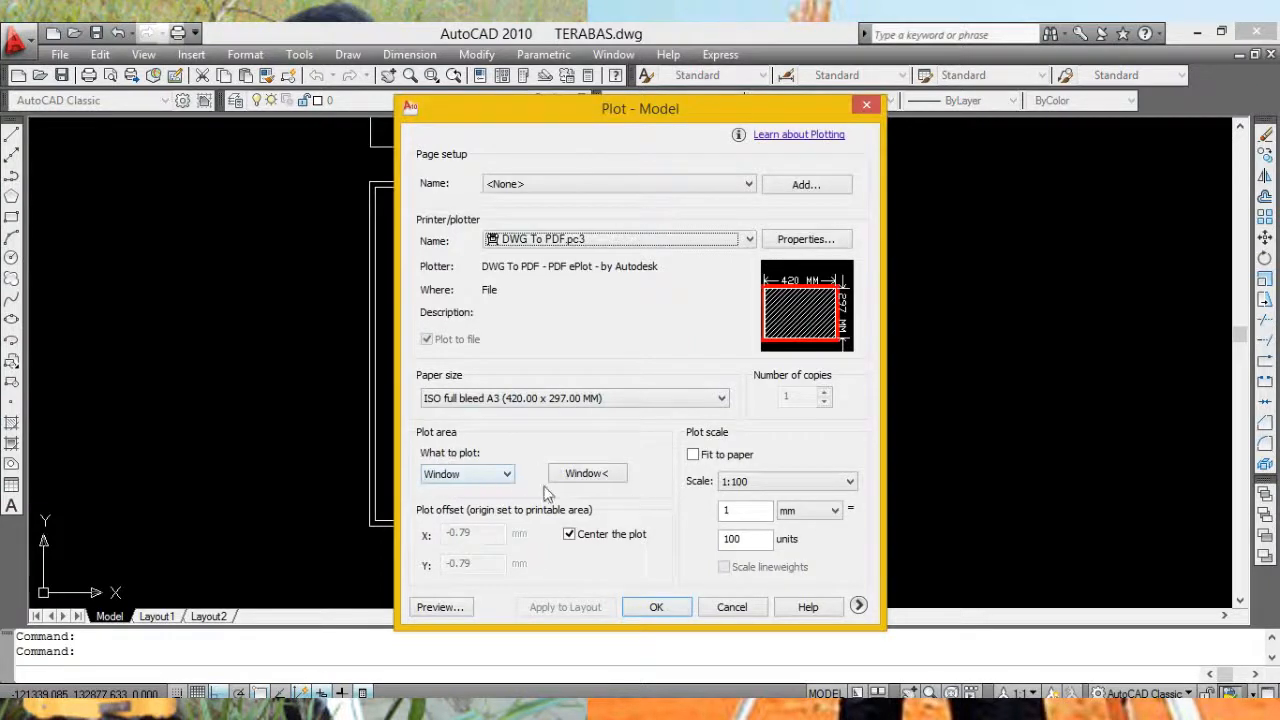
pyautogui.click(455, 608)
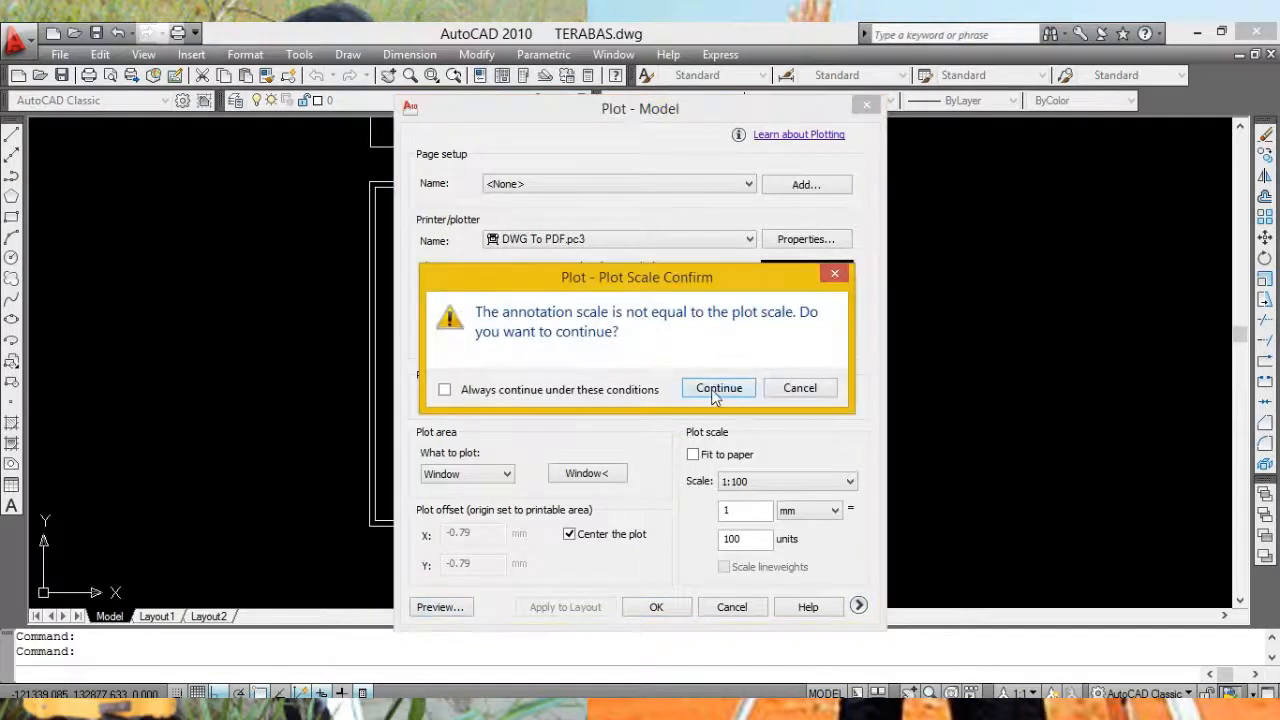
pyautogui.click(715, 392)
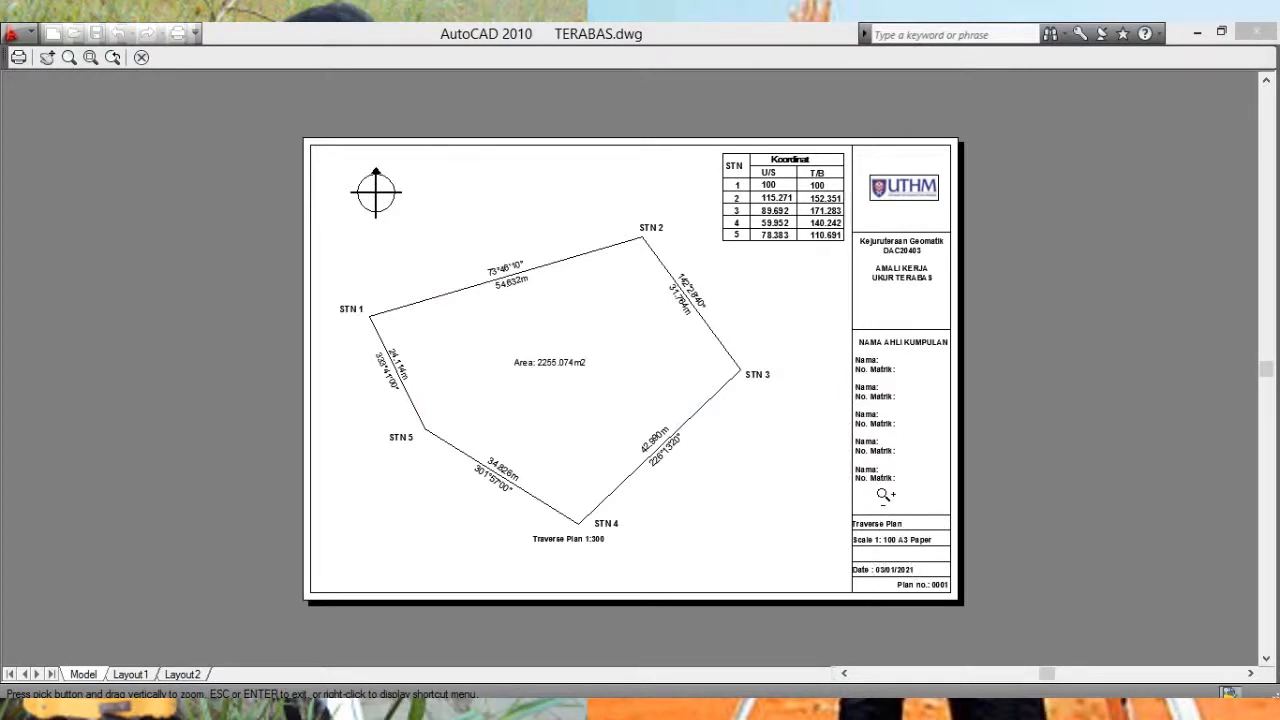
# Step: Examine the title block, traverse labels and STN 2 corner in the plot preview, and leave the plot without producing it
pyautogui.scroll(6, 885, 493)
pyautogui.scroll(-4, 908, 503)
pyautogui.moveTo(909, 493); pyautogui.dragTo(896, 406, button='middle')
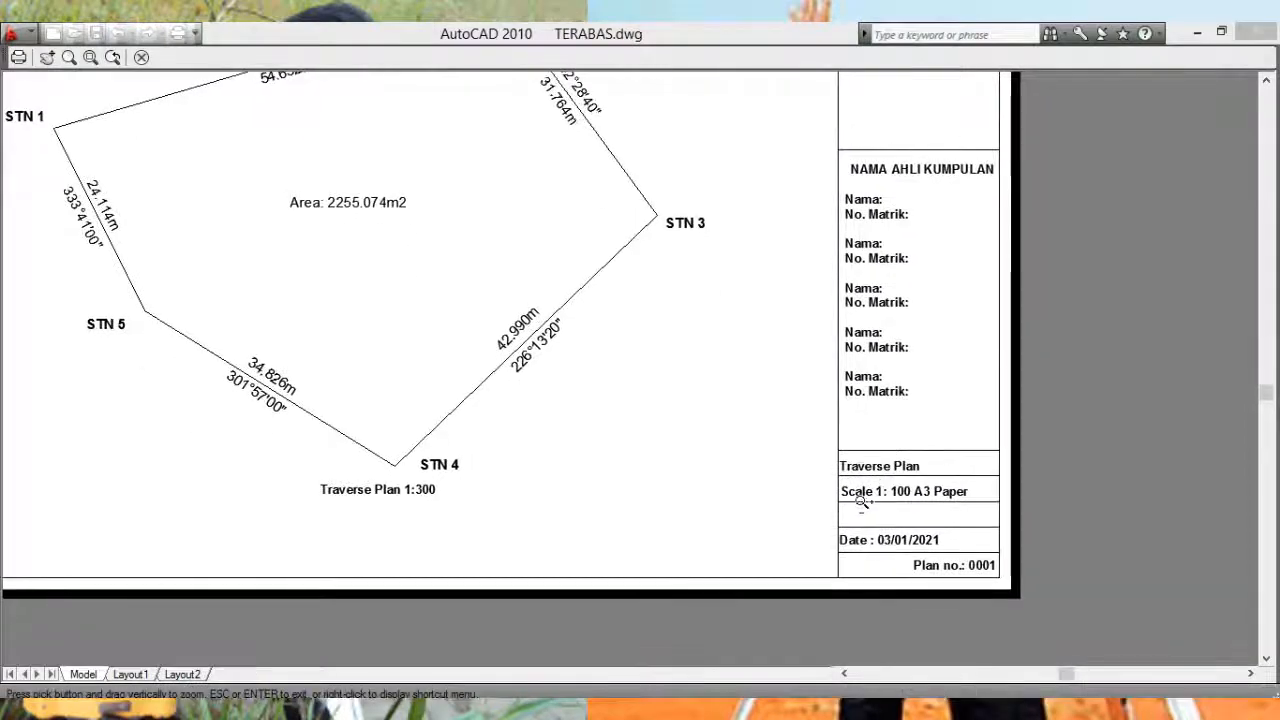
pyautogui.moveTo(755, 340); pyautogui.dragTo(865, 462, button='middle')
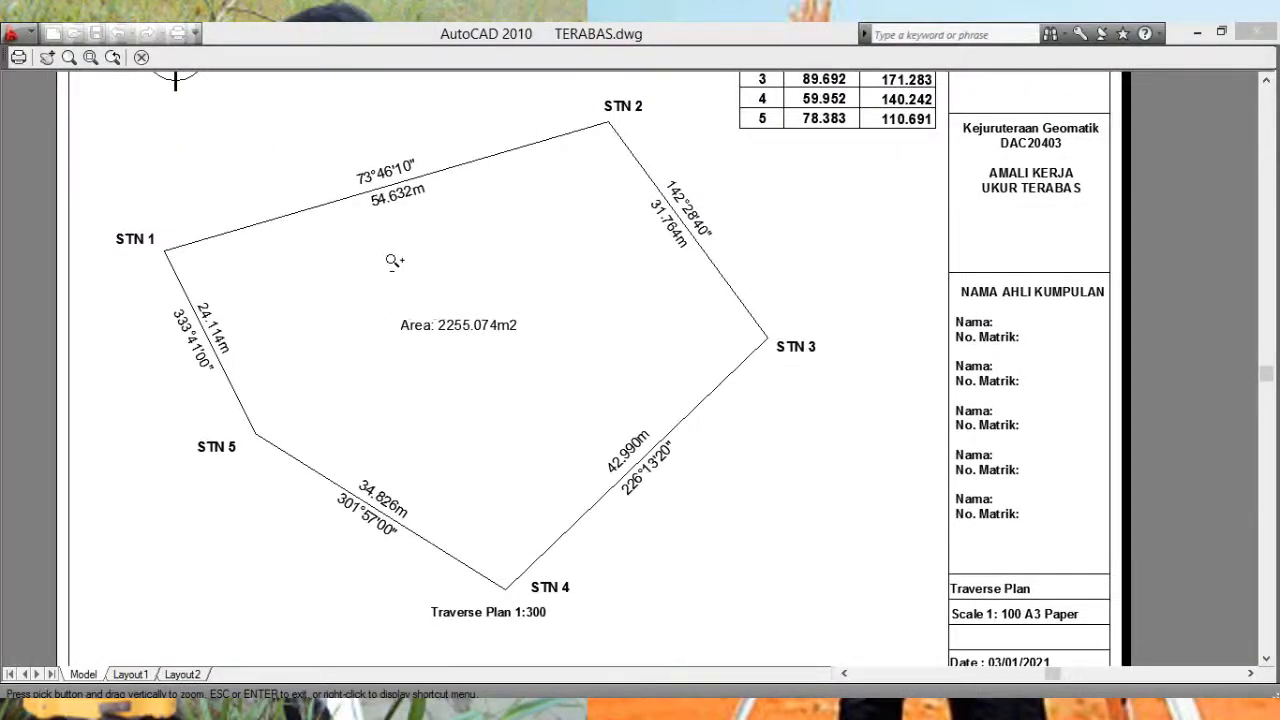
pyautogui.moveTo(370, 236); pyautogui.dragTo(407, 350, button='middle')
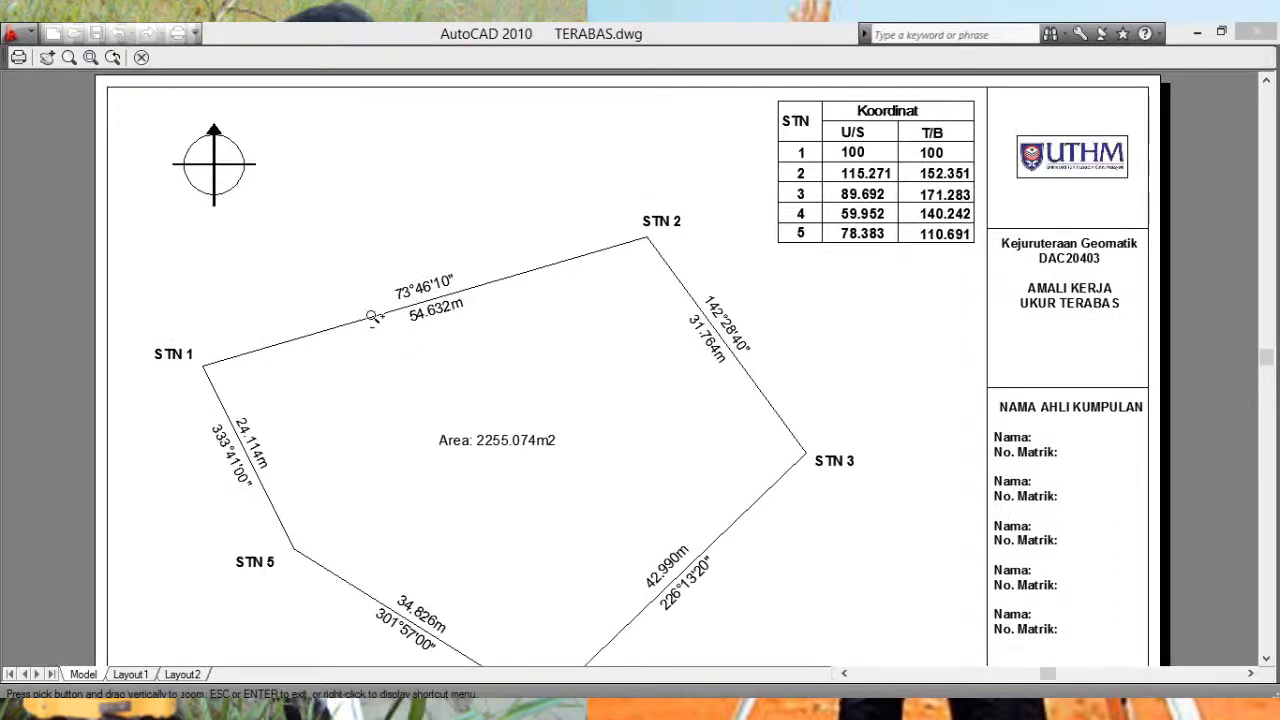
pyautogui.scroll(-3, 529, 337)
pyautogui.scroll(6, 531, 289)
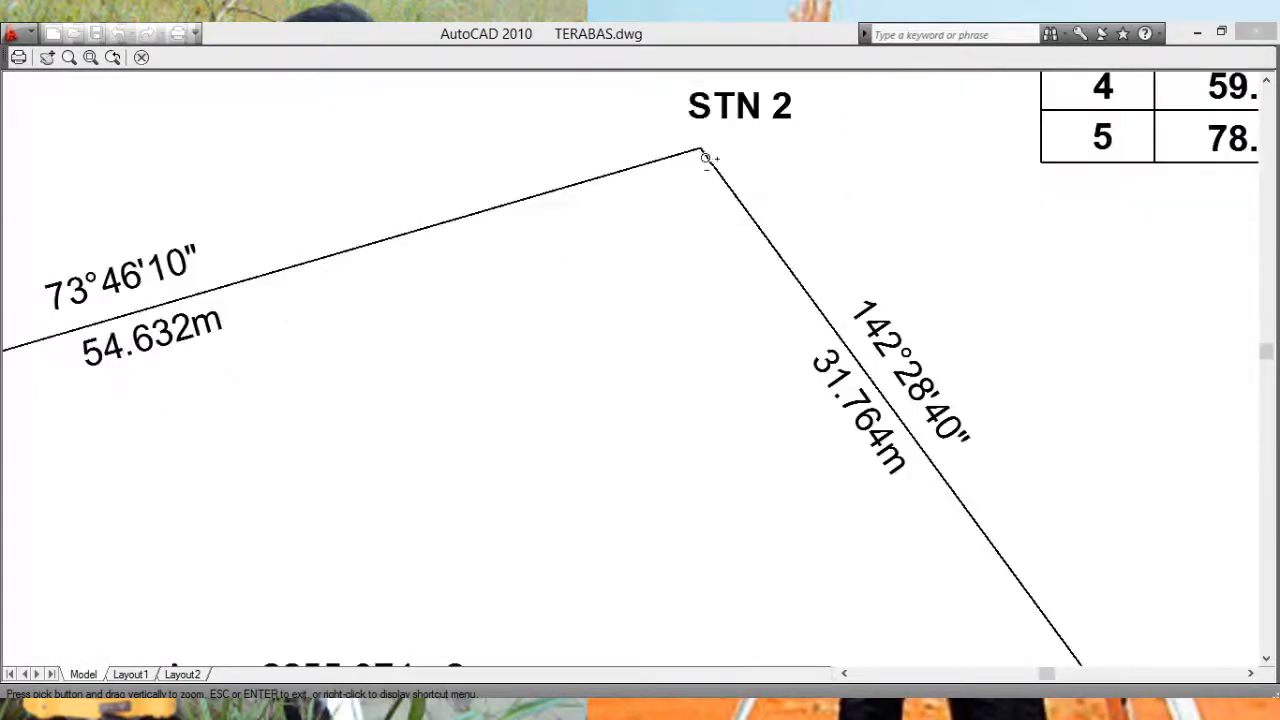
pyautogui.scroll(-6, 689, 167)
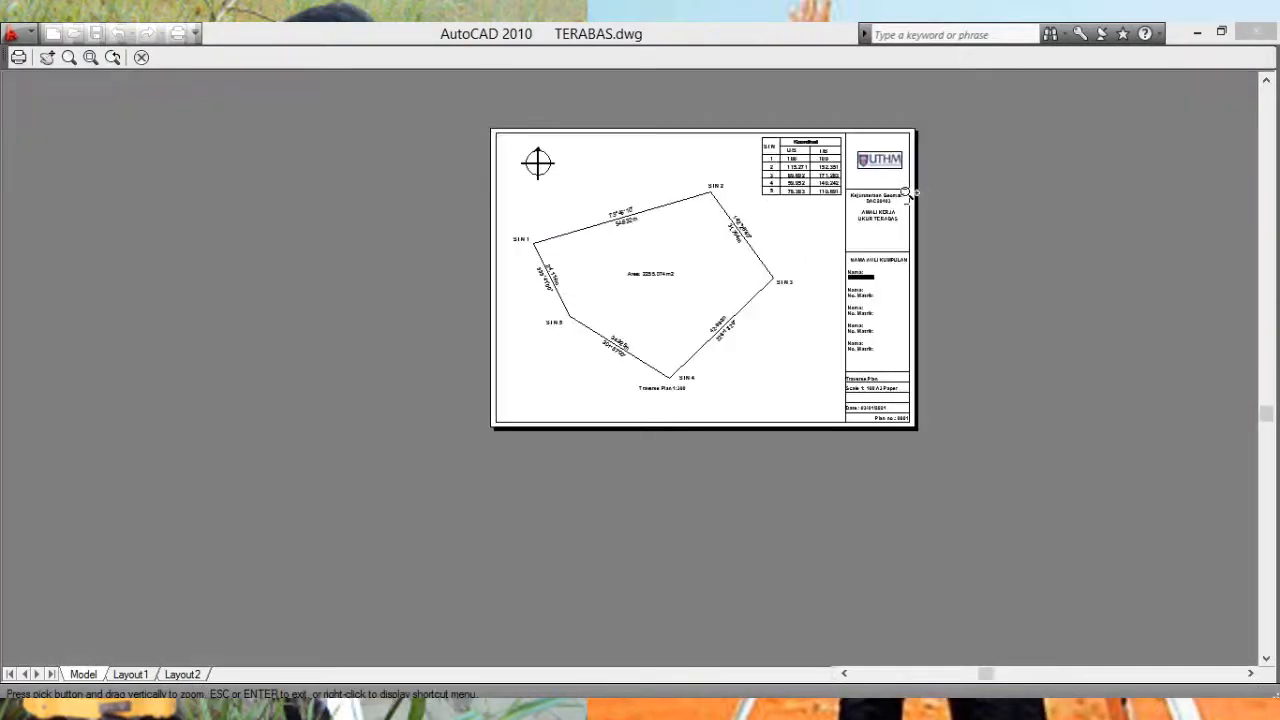
pyautogui.rightClick(802, 278)
pyautogui.click(861, 287)
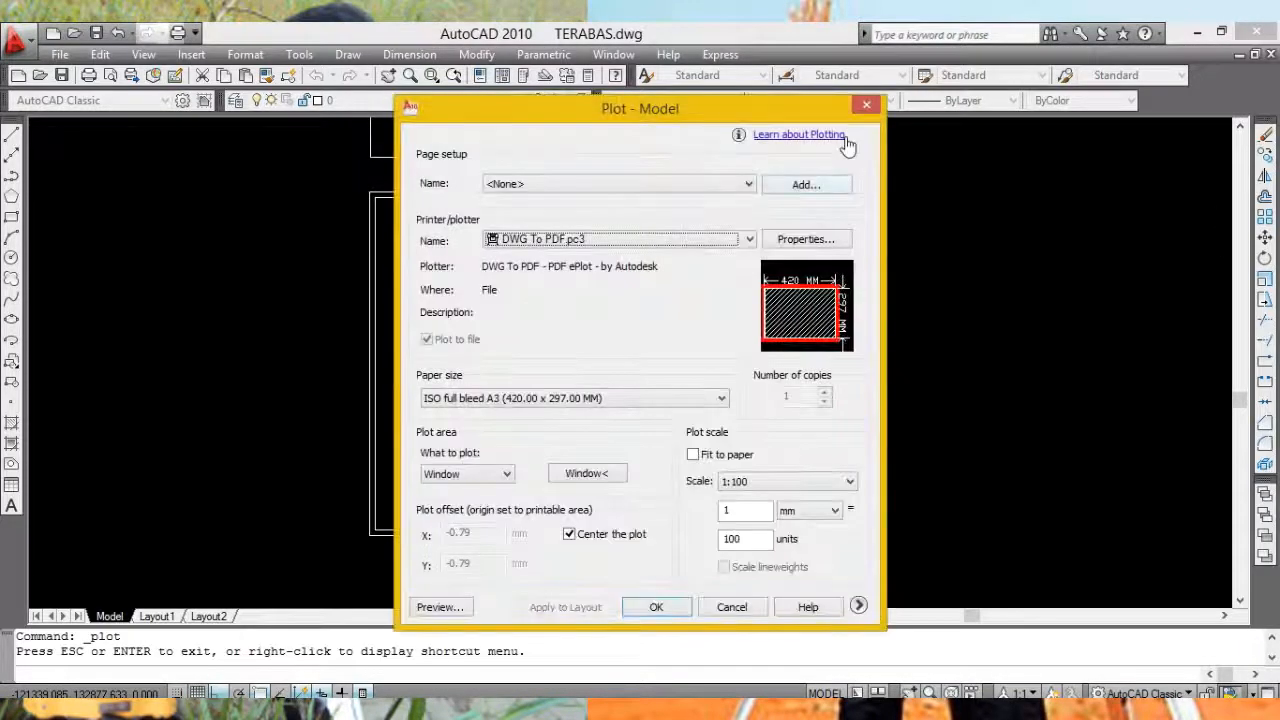
pyautogui.click(737, 608)
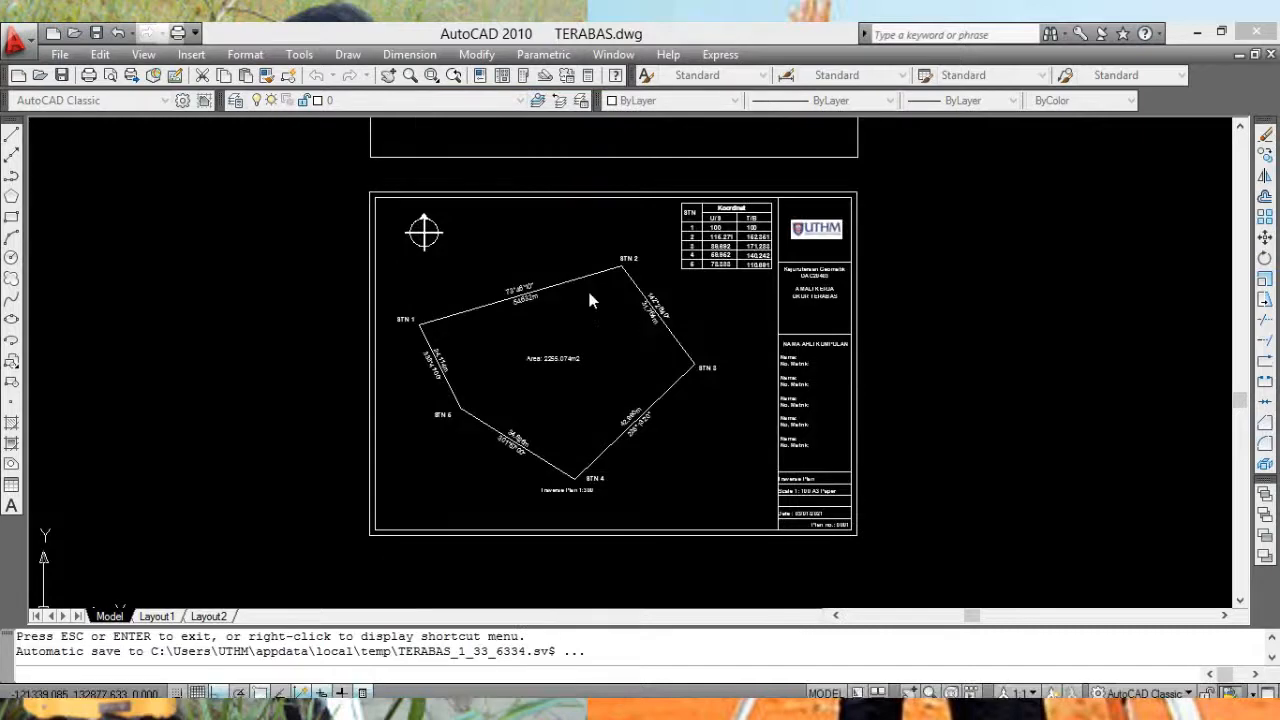
# Step: Draw a circle of radius 200 centred on the traverse corner at STN 2
pyautogui.scroll(5, 608, 300)
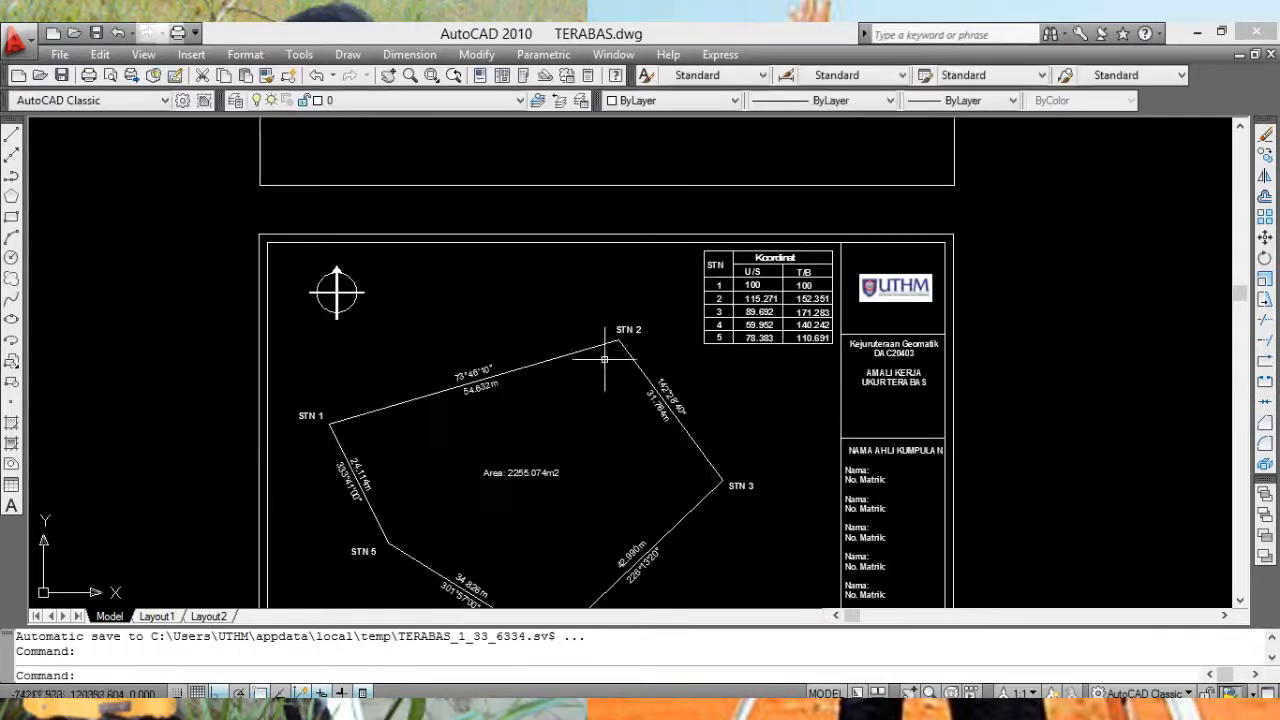
pyautogui.click(11, 257)
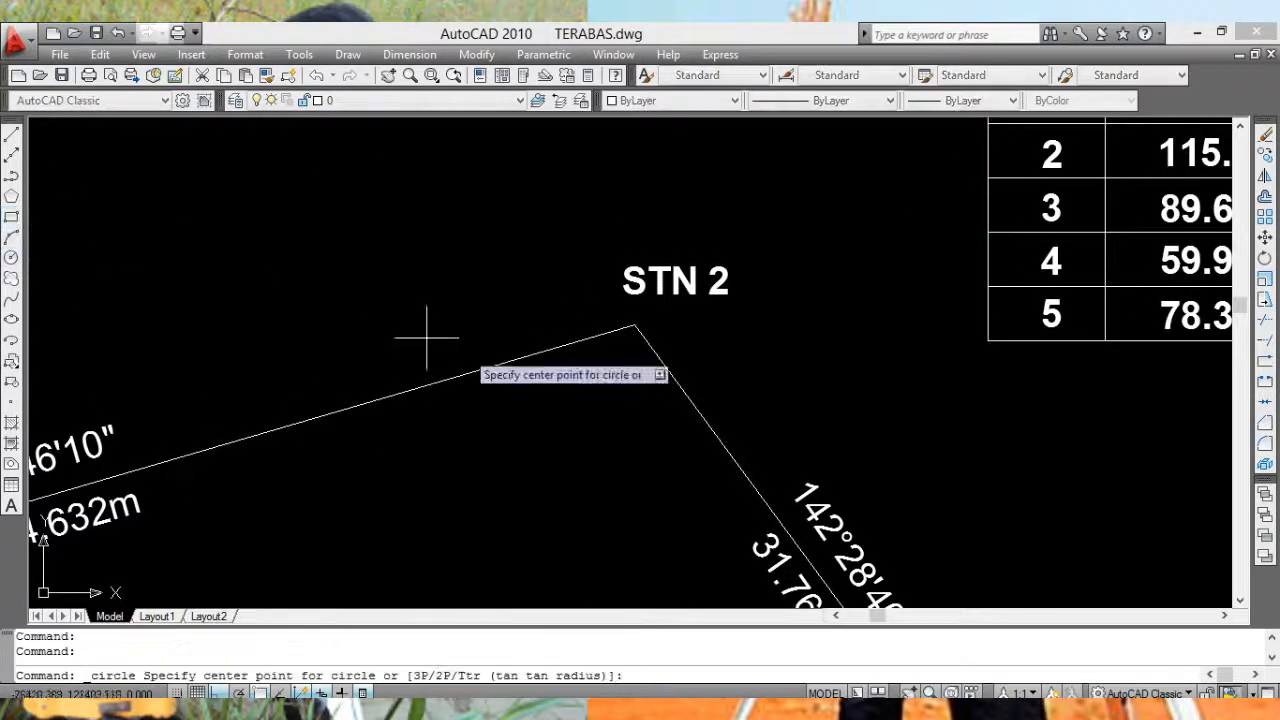
pyautogui.click(634, 327)
pyautogui.write('2')
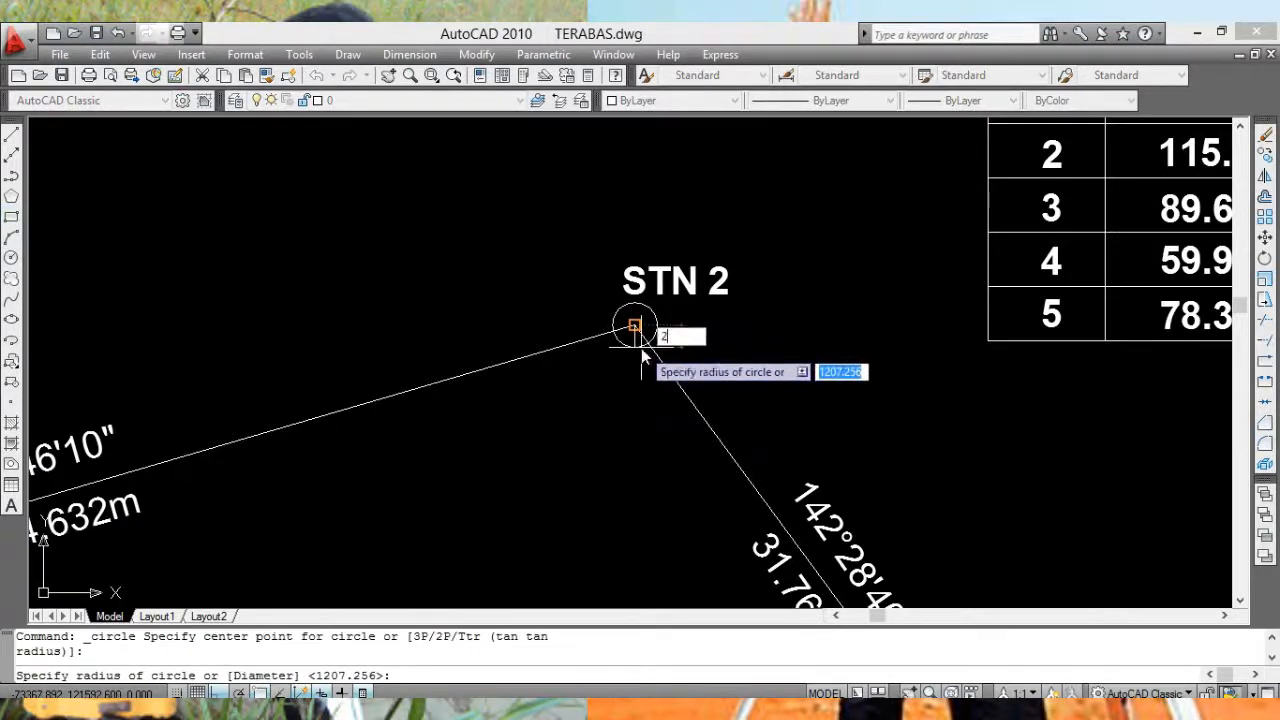
pyautogui.write('00')
pyautogui.press('Return')
pyautogui.moveTo(748, 337); pyautogui.dragTo(754, 303, button='middle')
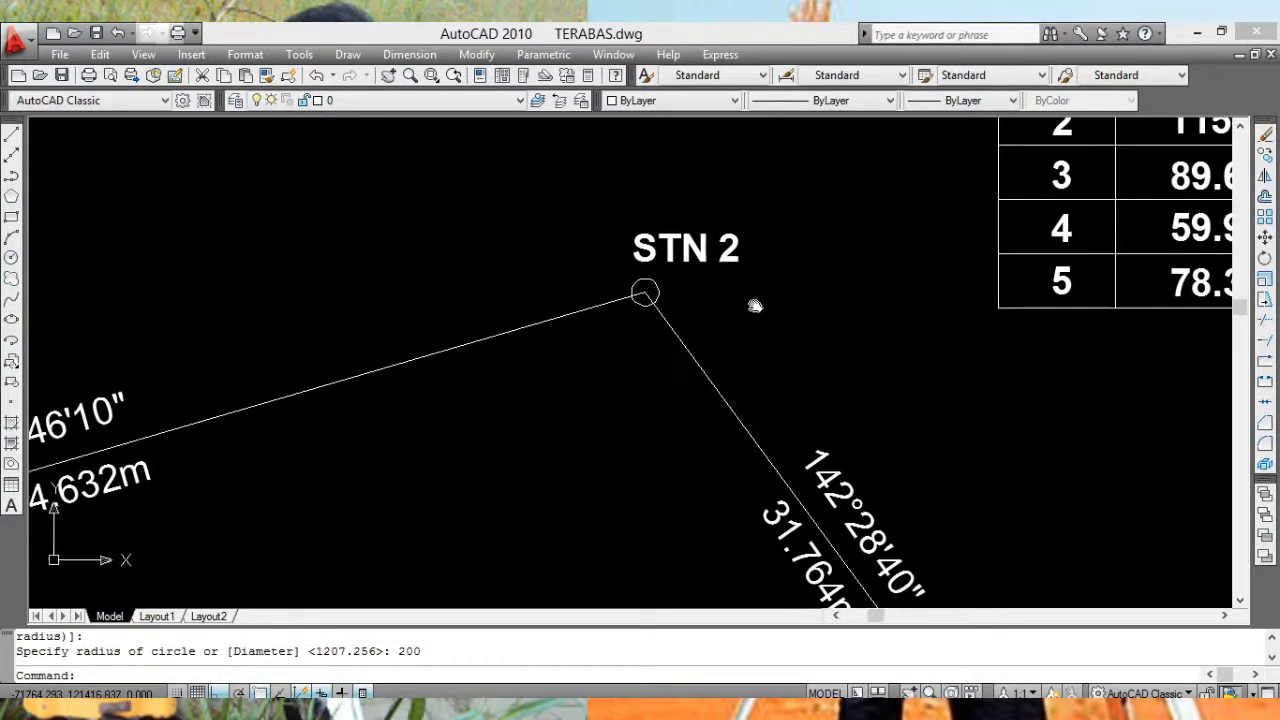
# Step: Copy the STN 2 circle by its centre to the traverse corner at STN 3, with Ortho off
pyautogui.click(1264, 155)
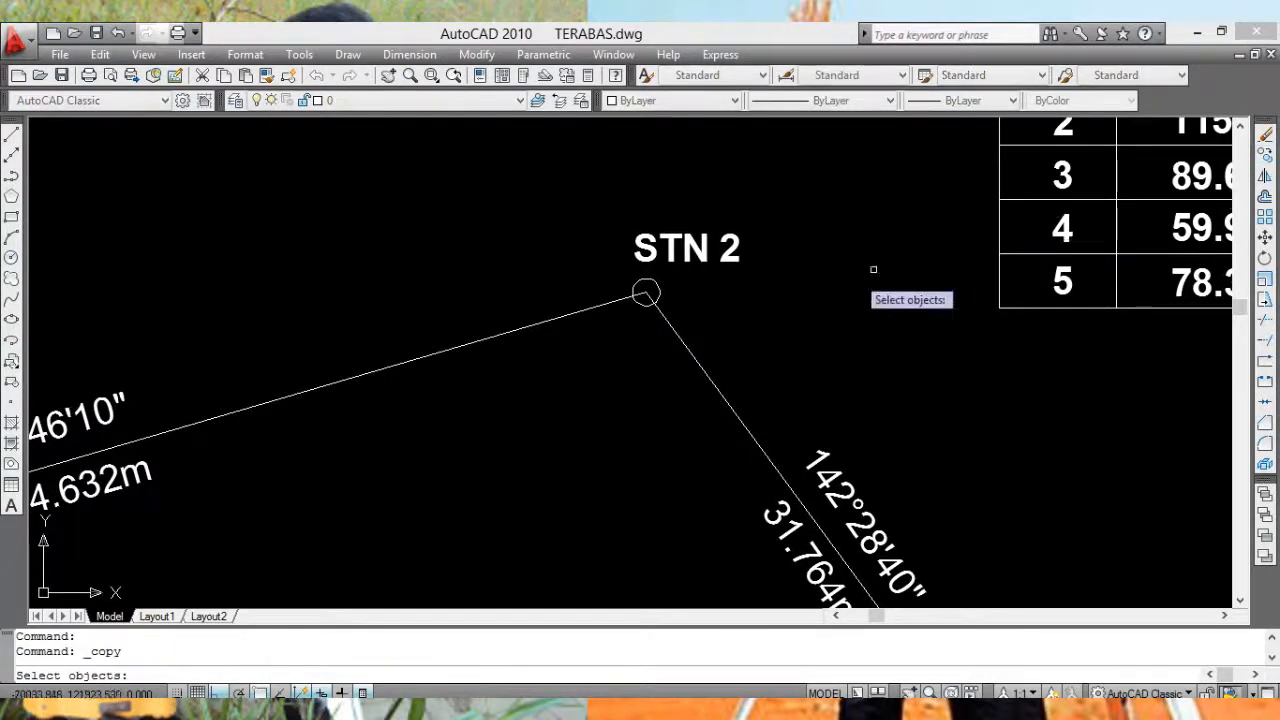
pyautogui.click(646, 291)
pyautogui.press('Return')
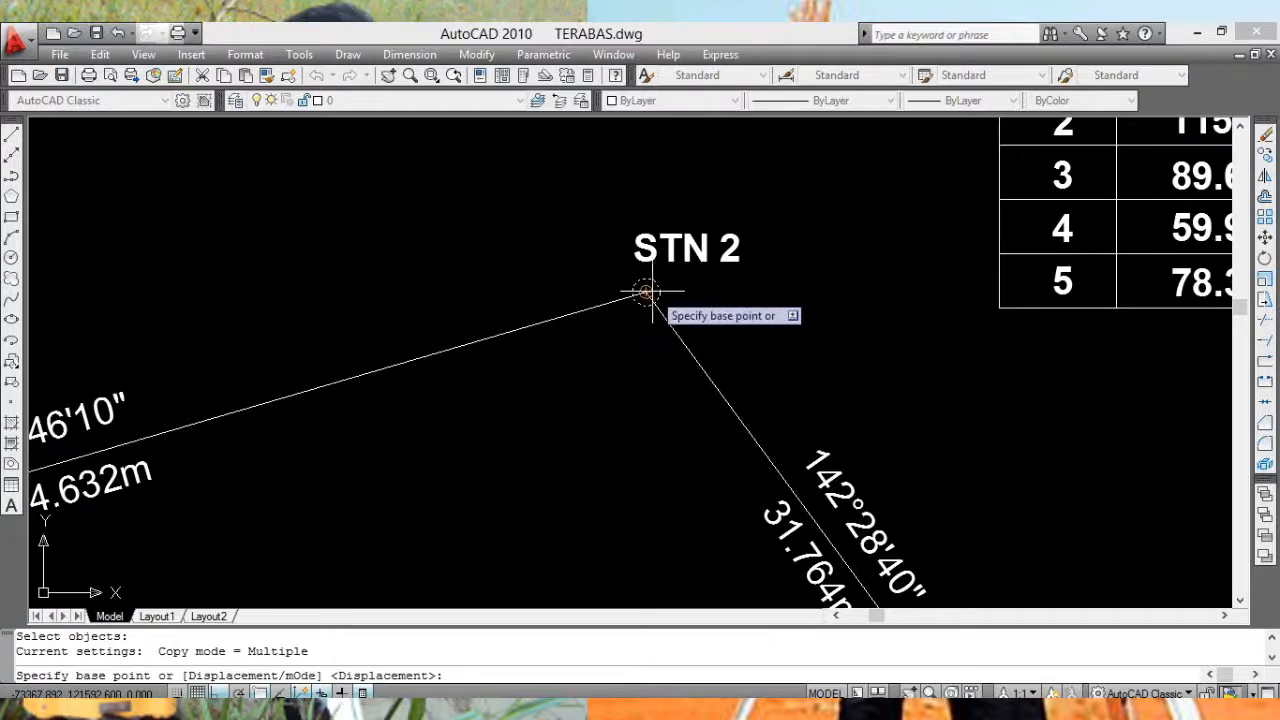
pyautogui.click(647, 292)
pyautogui.scroll(-6, 650, 300)
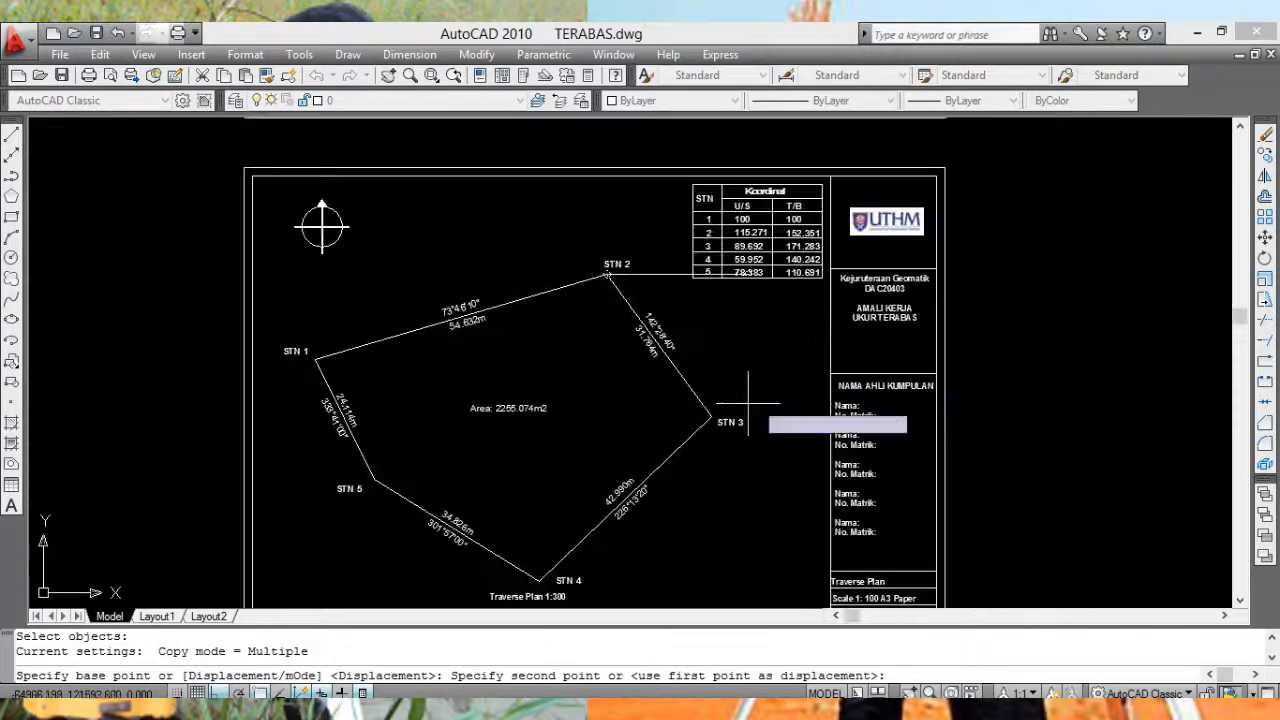
pyautogui.press('F8')
pyautogui.scroll(6, 715, 415)
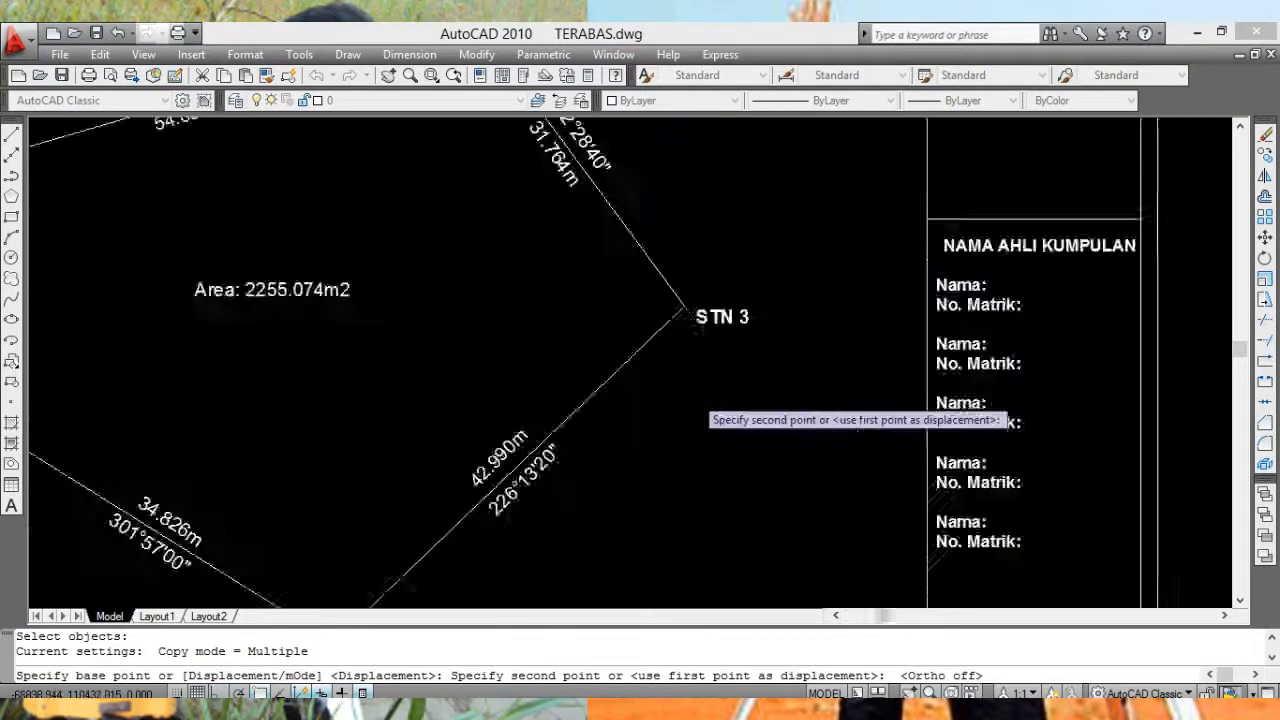
pyautogui.click(677, 217)
# Step: Place further copies of the station circle on the traverse corners at STN 4, STN 5 and STN 1
pyautogui.moveTo(614, 291); pyautogui.dragTo(777, 228, button='middle')
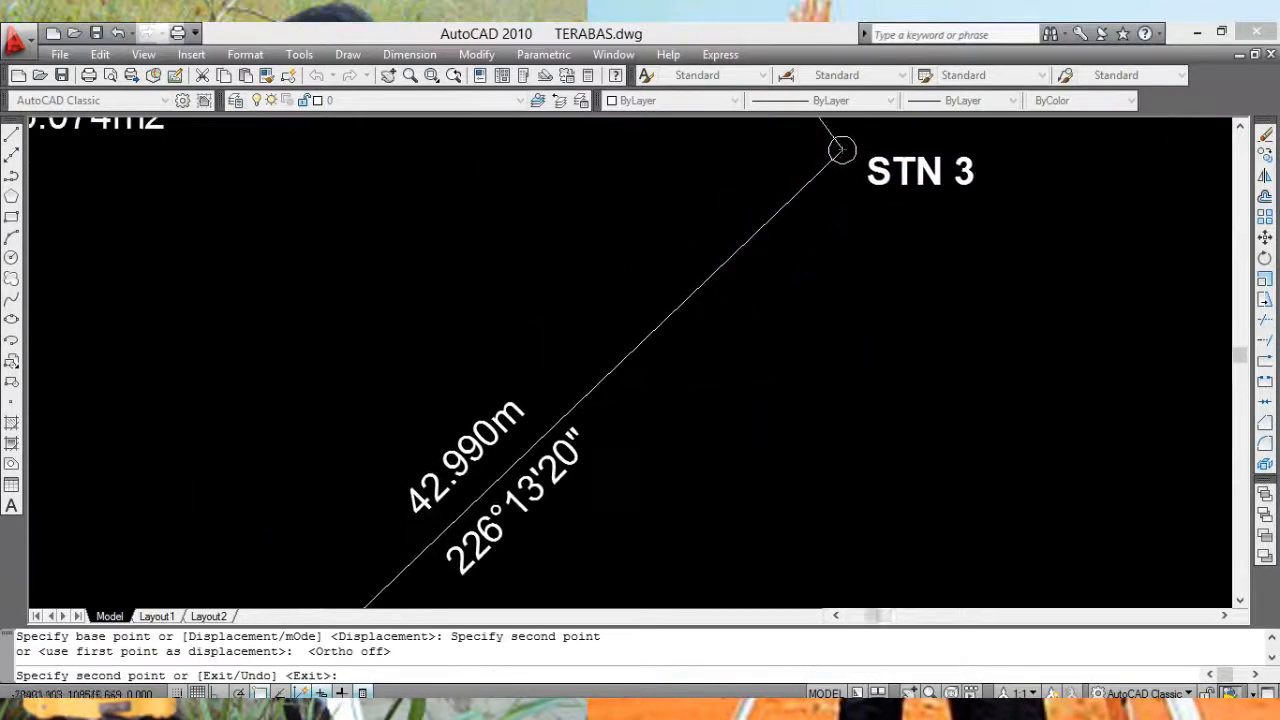
pyautogui.scroll(-6, 740, 340)
pyautogui.moveTo(649, 425); pyautogui.dragTo(713, 273, button='middle')
pyautogui.scroll(6, 713, 272)
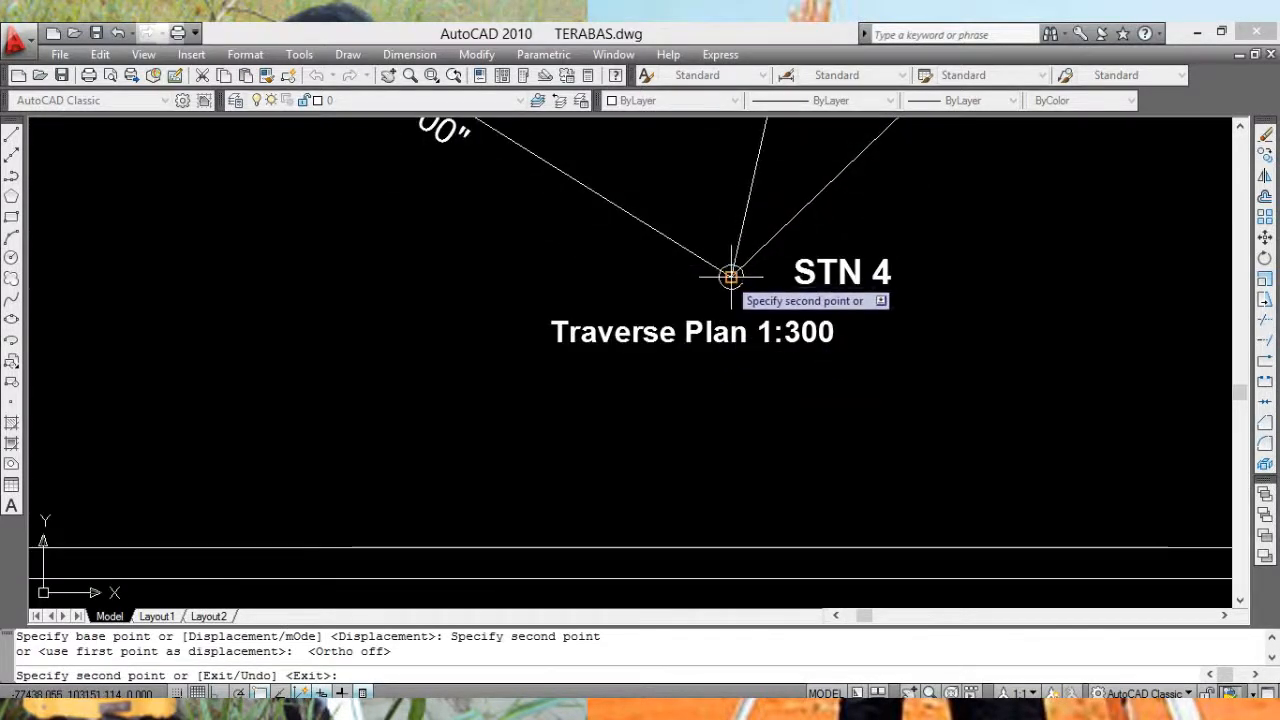
pyautogui.click(731, 277)
pyautogui.scroll(-5, 731, 277)
pyautogui.scroll(6, 586, 286)
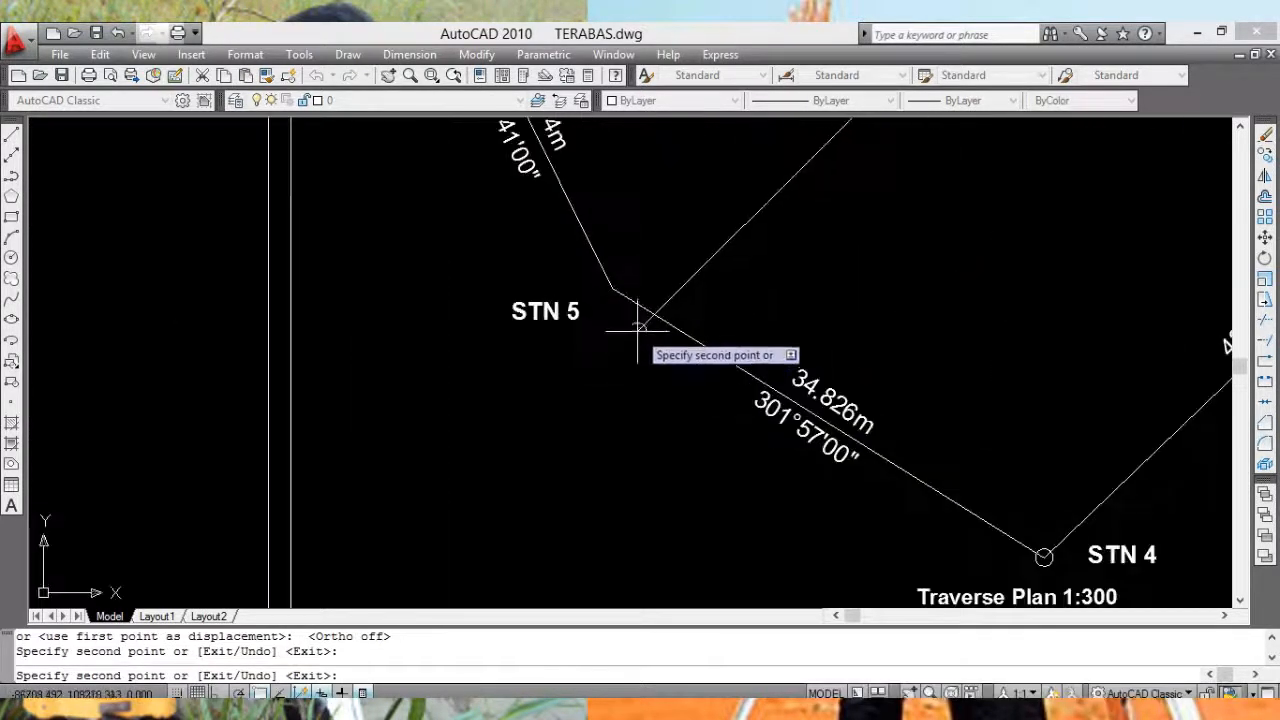
pyautogui.click(612, 288)
pyautogui.moveTo(691, 206); pyautogui.dragTo(749, 457, button='middle')
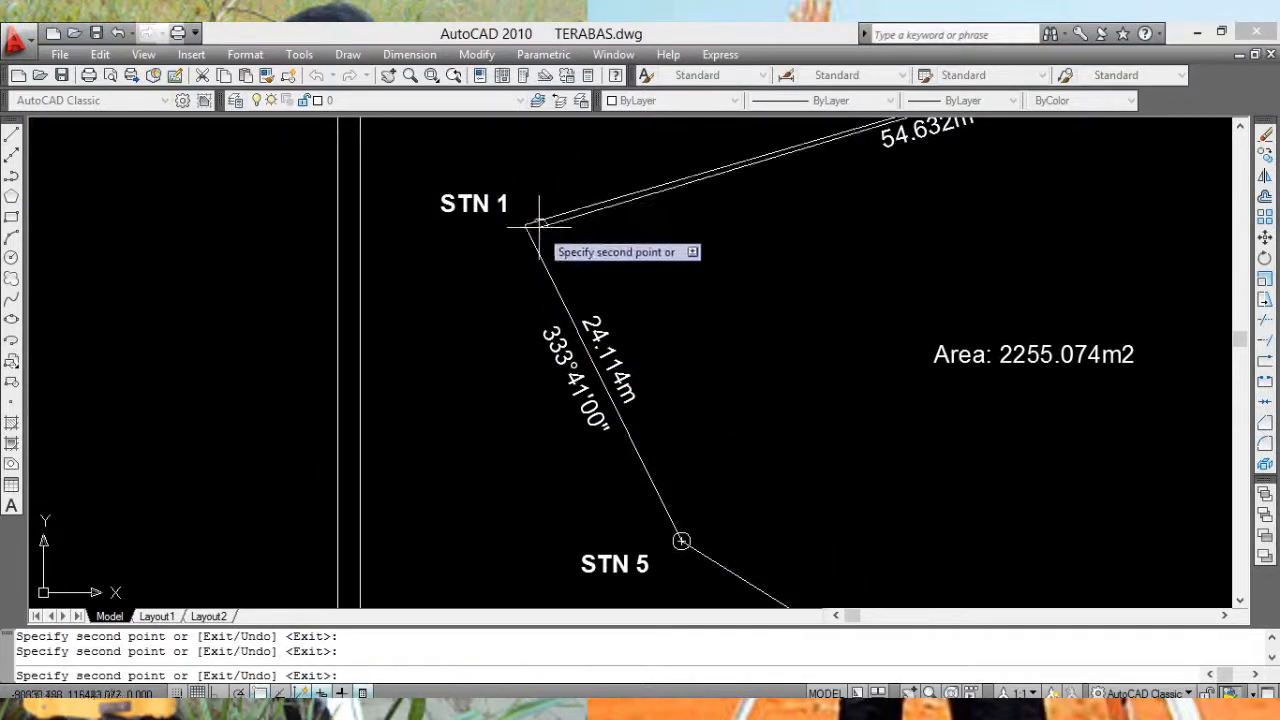
pyautogui.scroll(-2, 650, 270)
pyautogui.press('Escape')
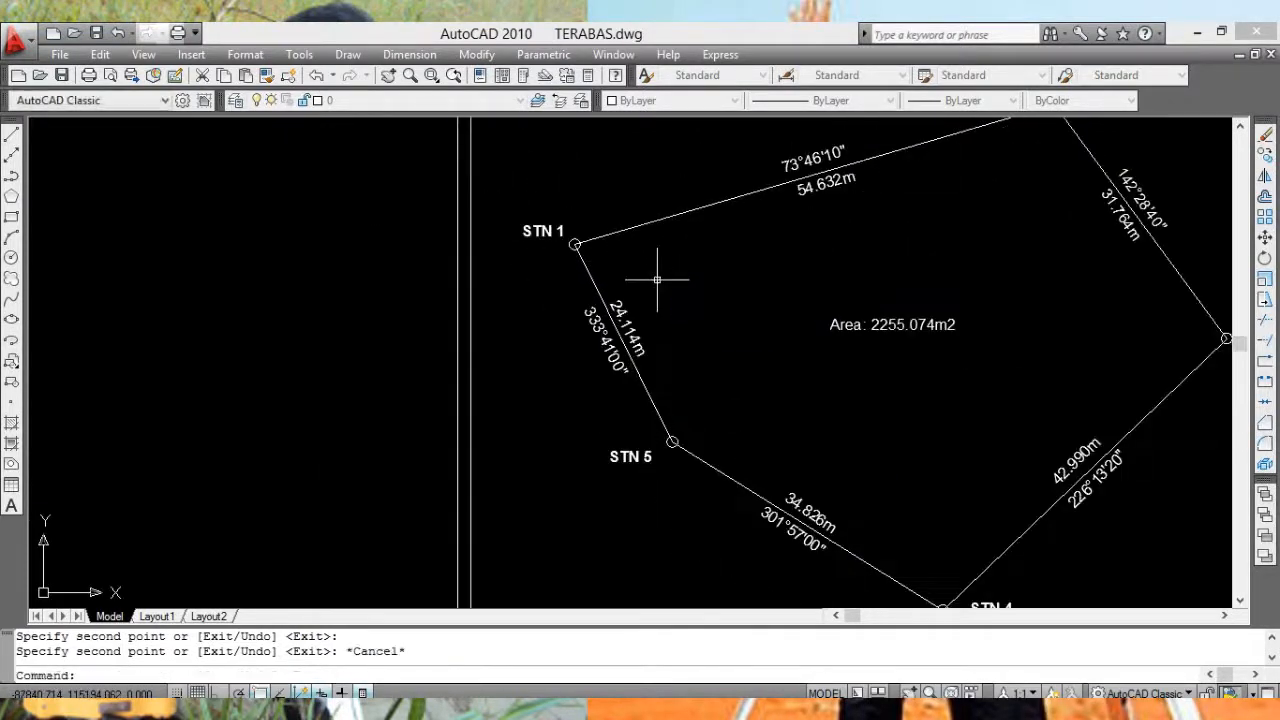
# Step: Preview the plot again and check the station circles at the traverse corners
pyautogui.scroll(-4, 735, 318)
pyautogui.moveTo(735, 318); pyautogui.dragTo(507, 333, button='middle')
pyautogui.click(18, 40)
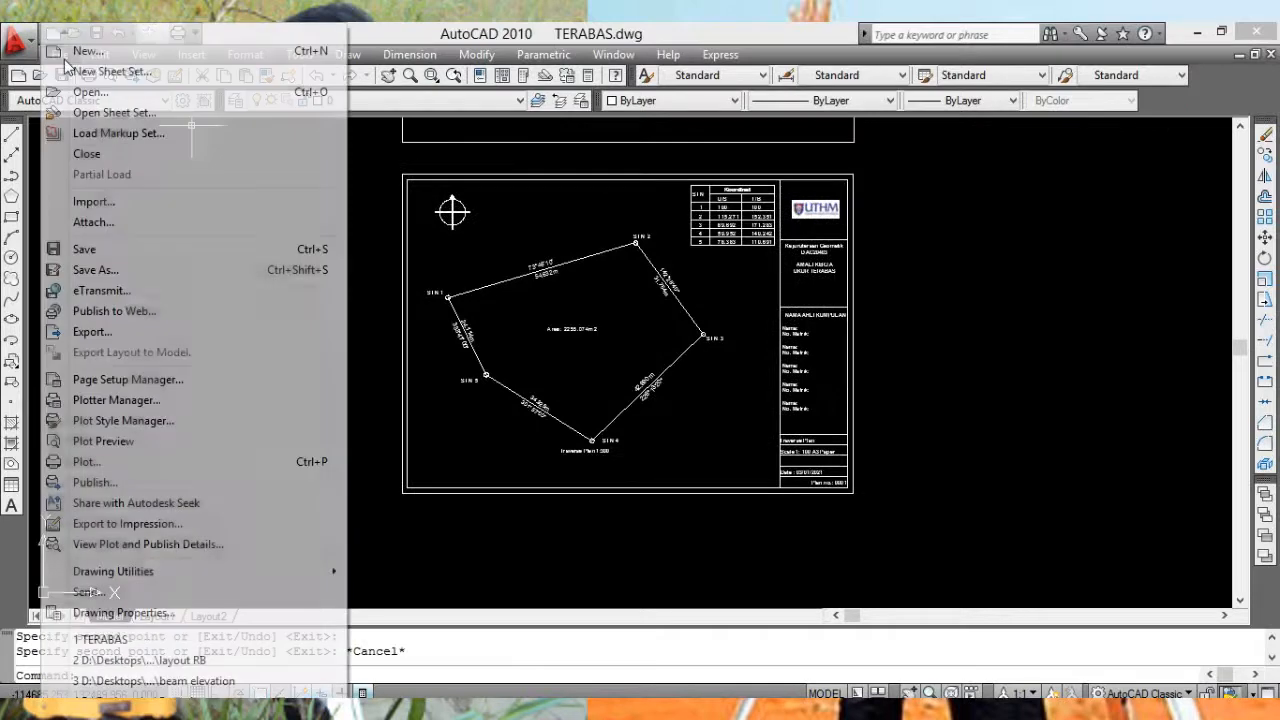
pyautogui.click(88, 461)
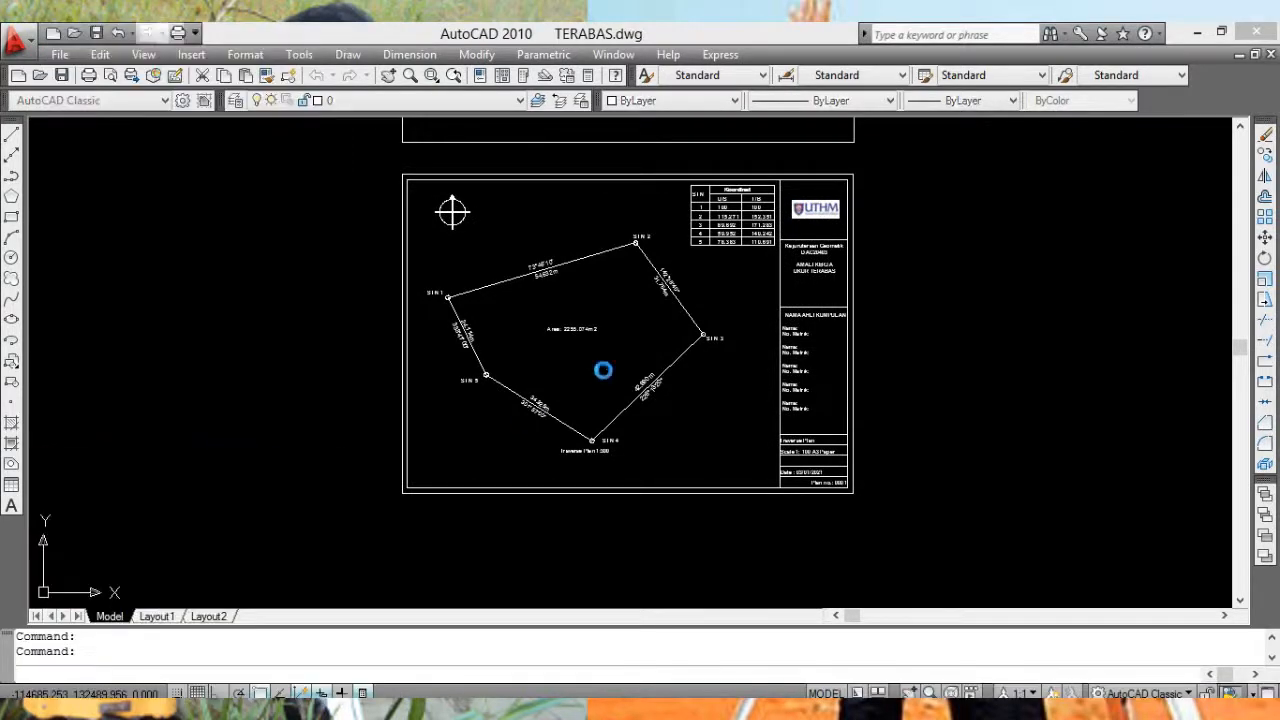
pyautogui.click(442, 606)
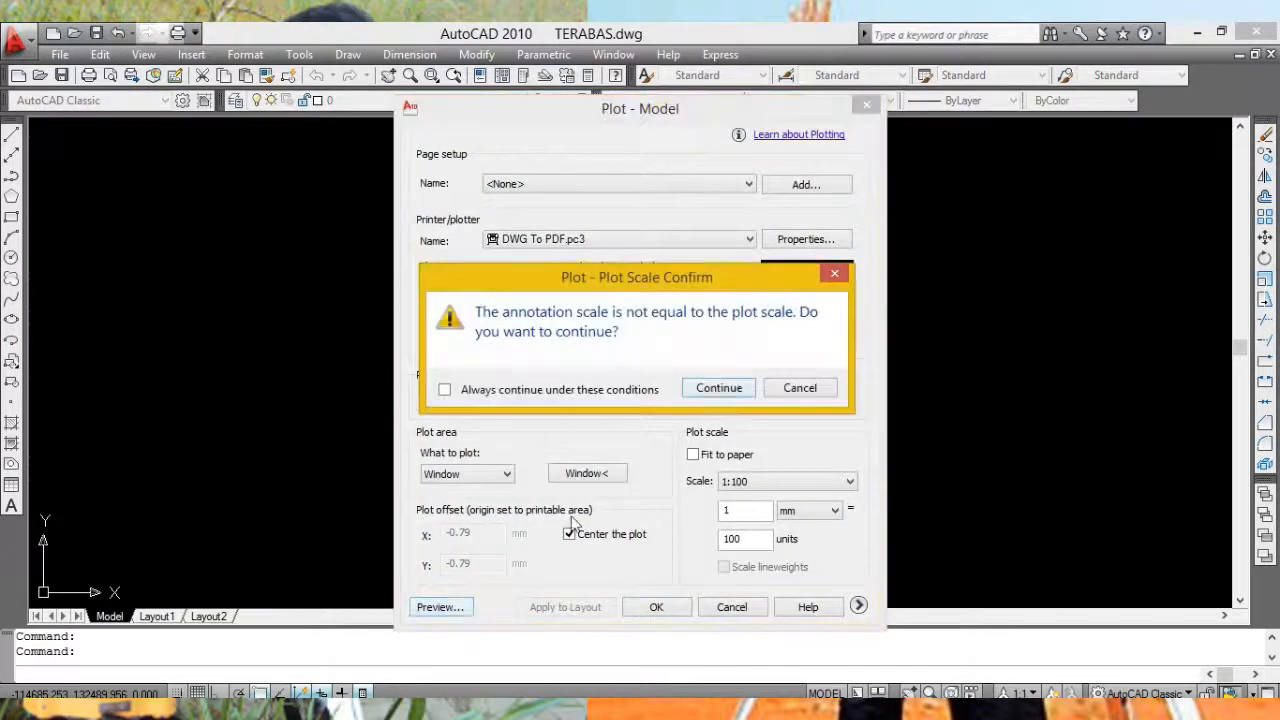
pyautogui.click(719, 388)
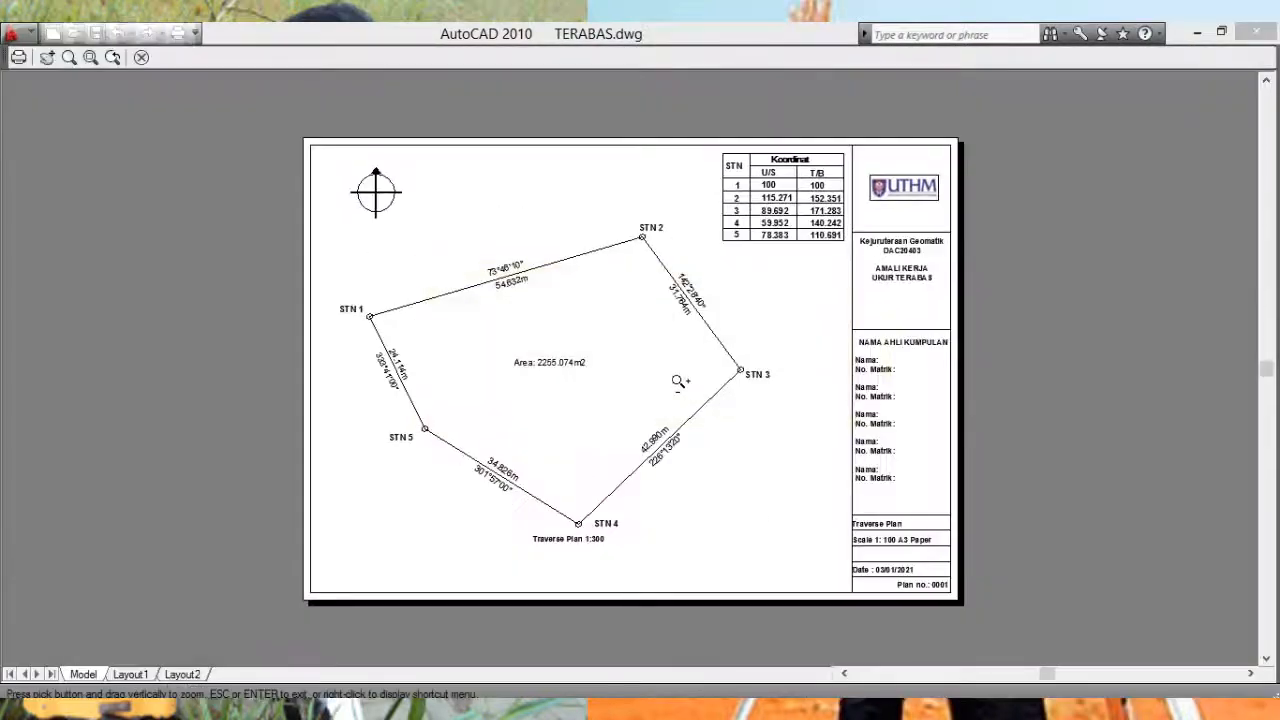
pyautogui.scroll(10, 650, 279)
pyautogui.scroll(-8, 646, 274)
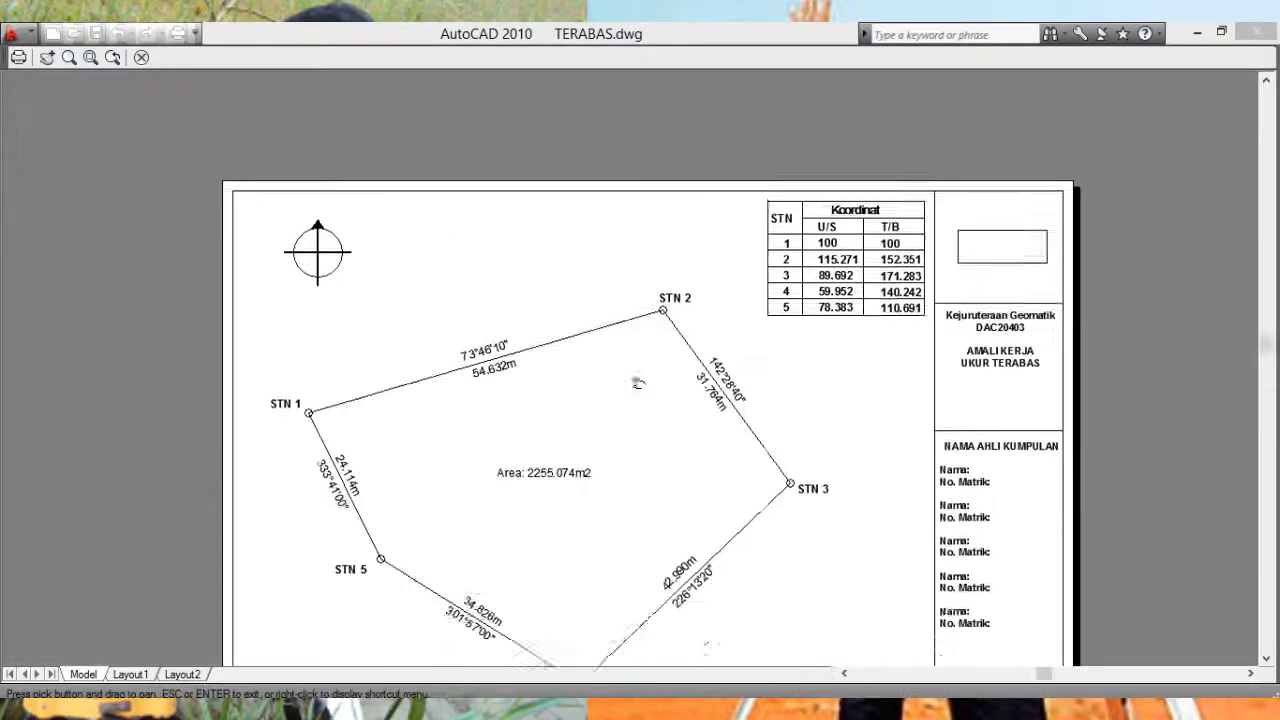
pyautogui.scroll(-3, 625, 340)
# Step: Plot the previewed sheet to a PDF saved on the Desktop as TERABAS1-Model.pdf
pyautogui.rightClick(601, 293)
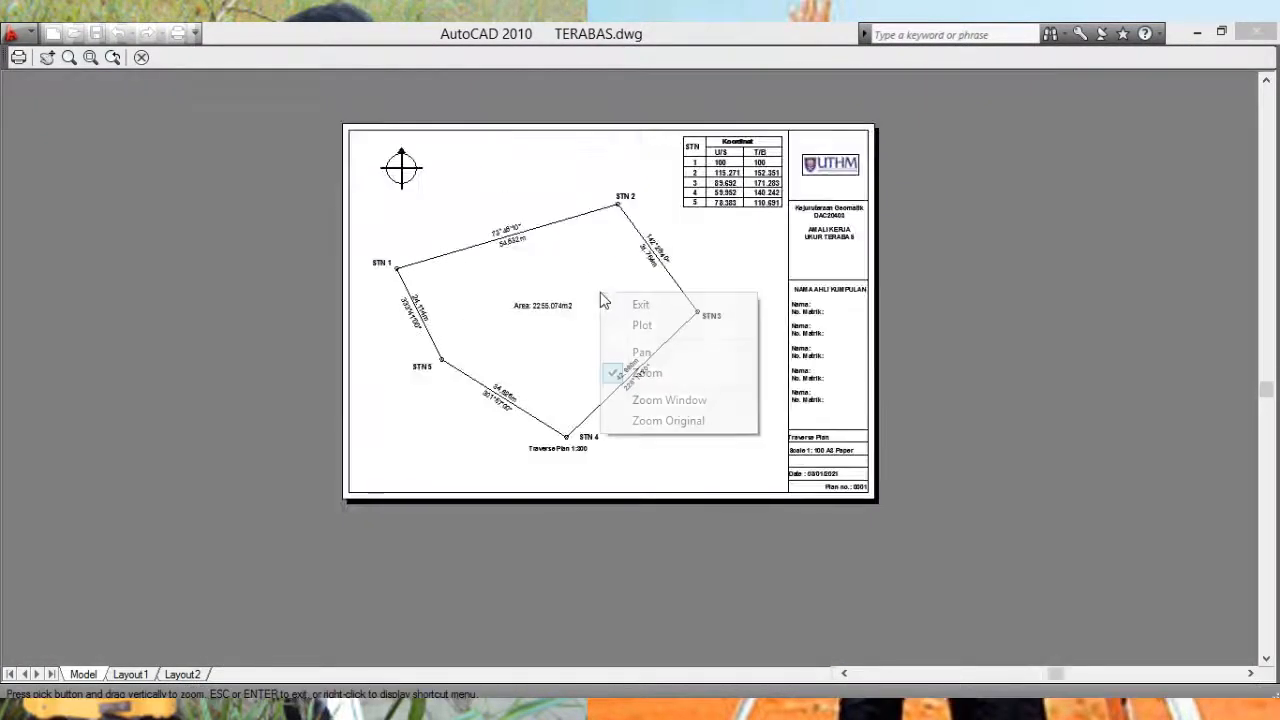
pyautogui.click(648, 325)
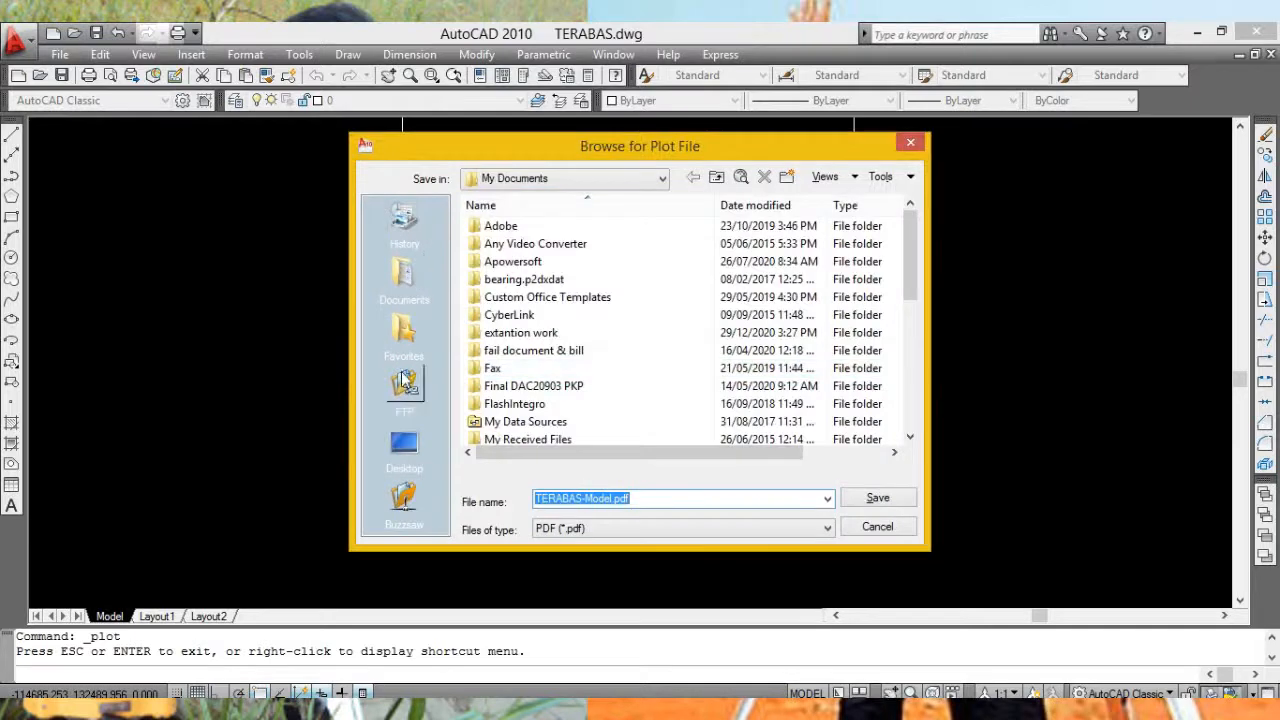
pyautogui.click(405, 460)
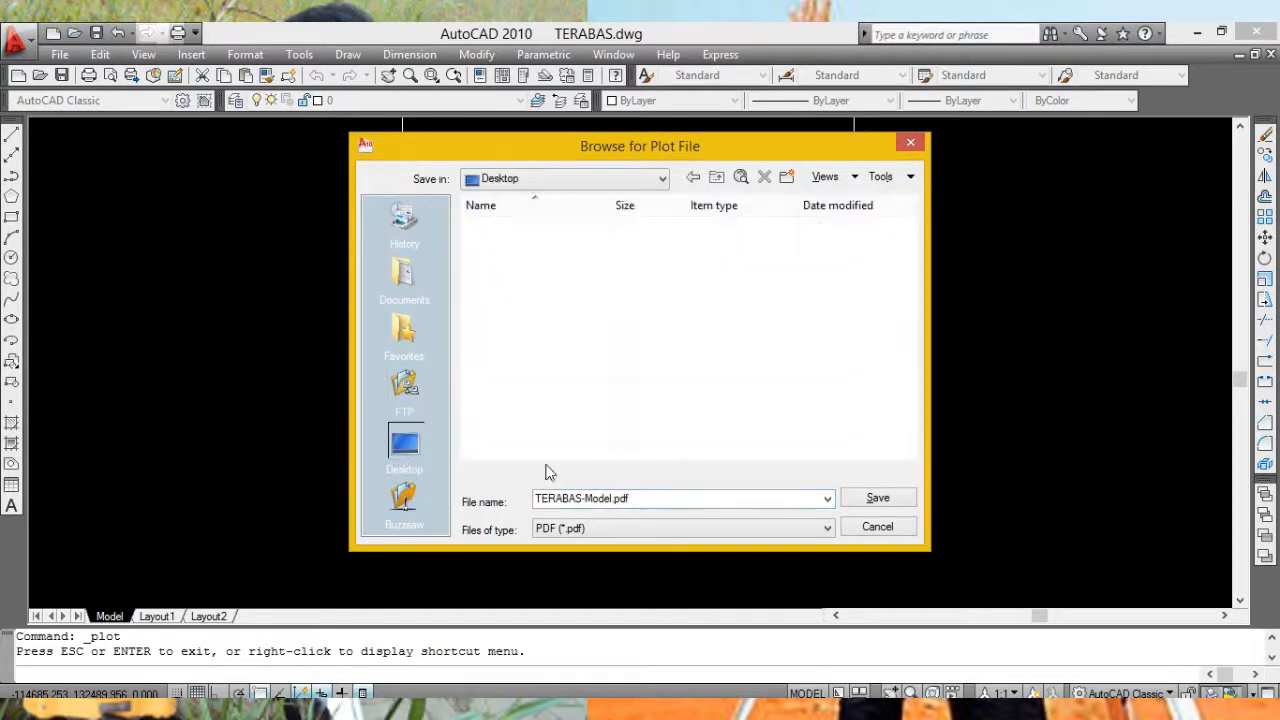
pyautogui.click(595, 500)
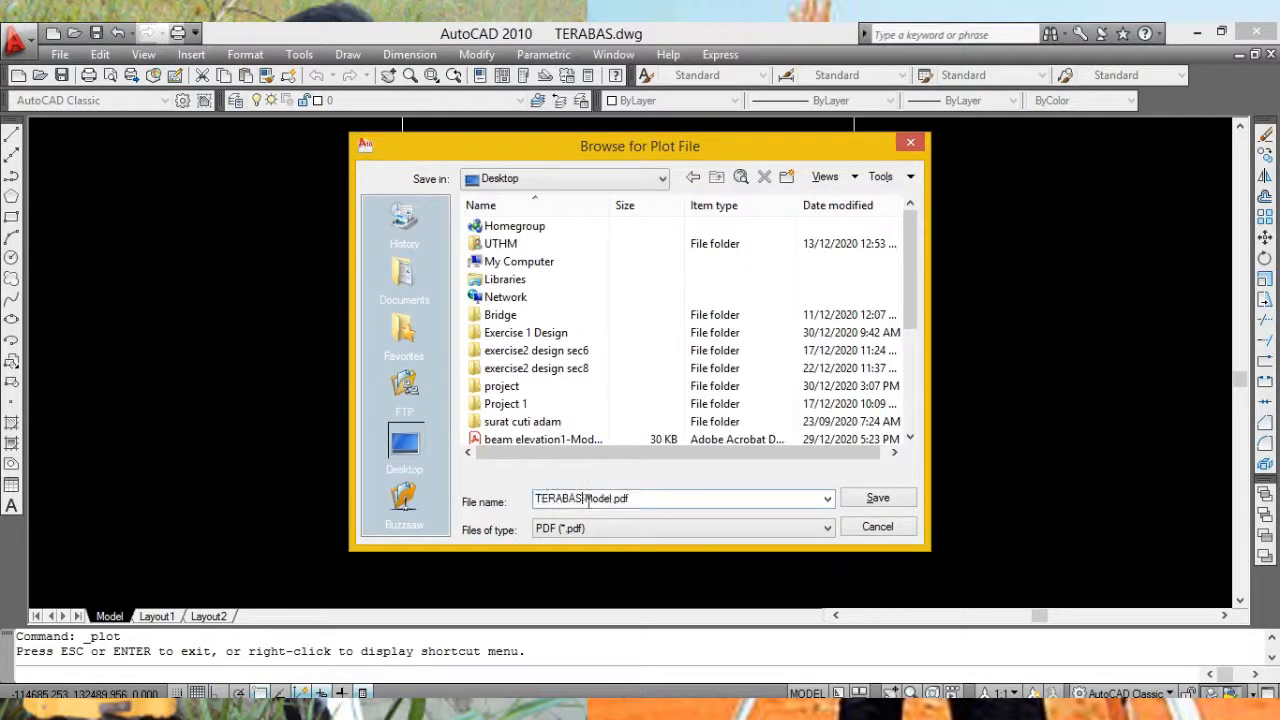
pyautogui.click(879, 497)
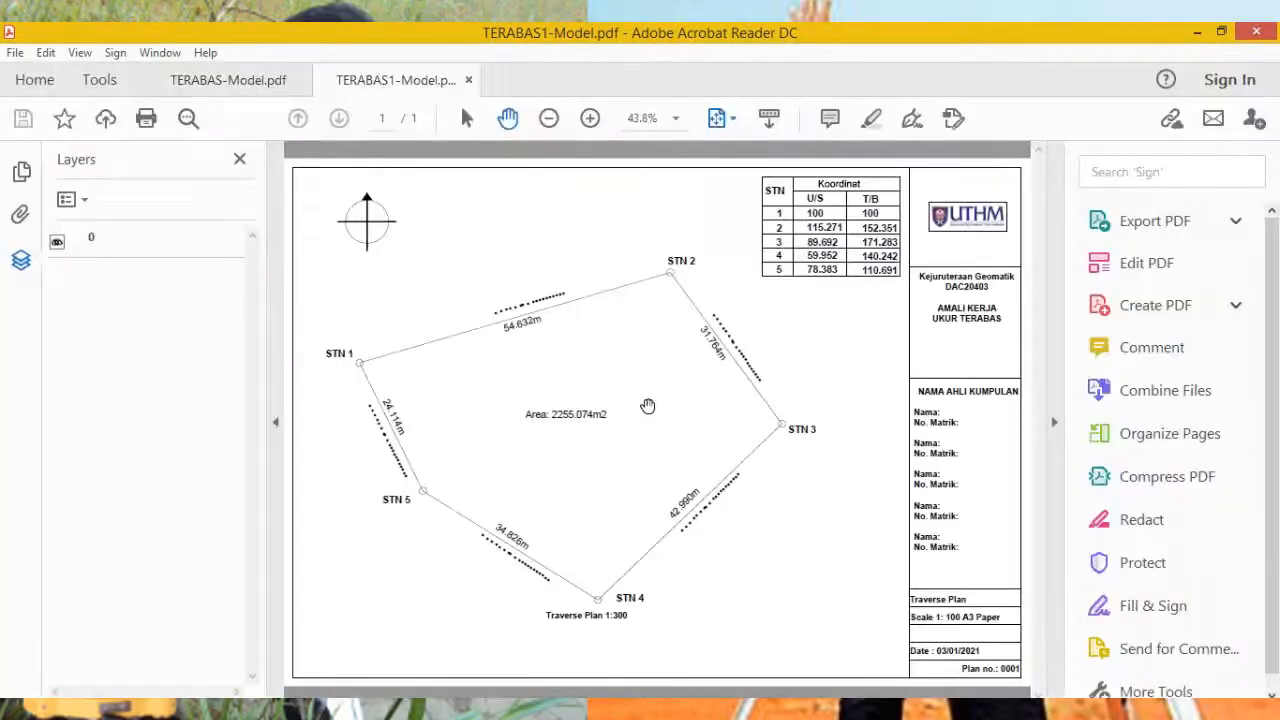
pyautogui.click(860, 413)
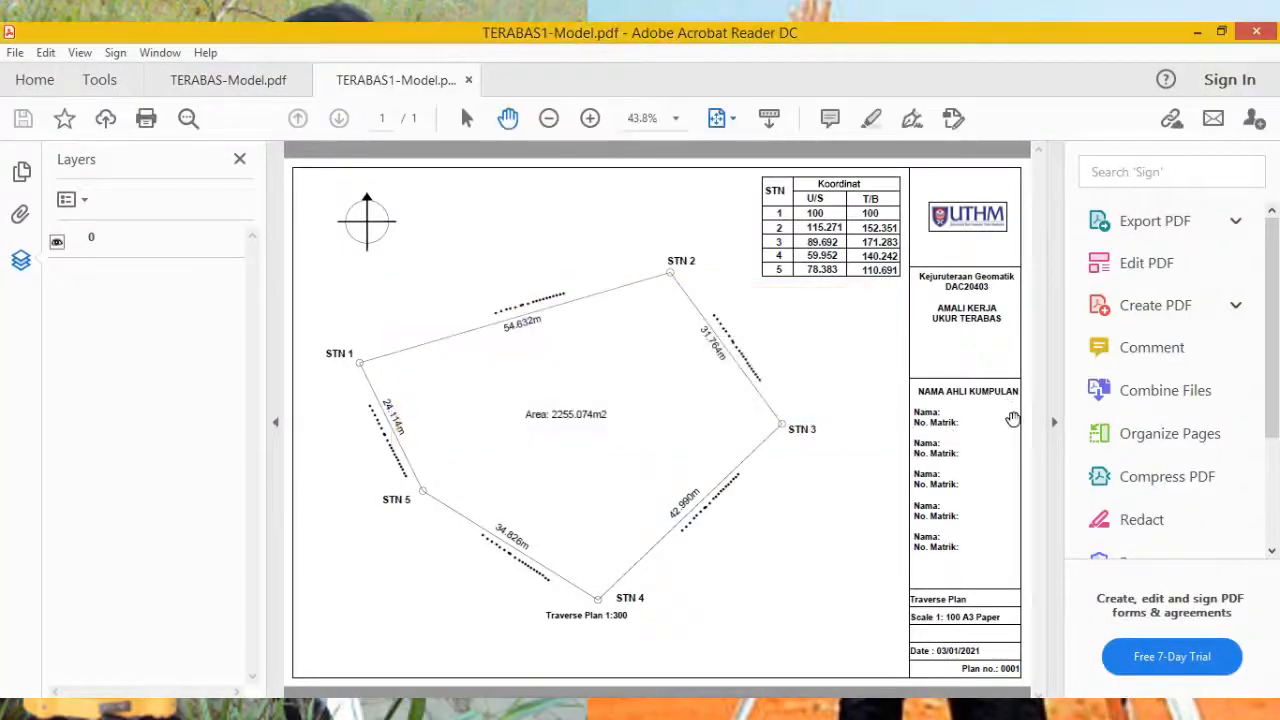
# Step: Hide both side panes and examine the bearing labels along the traverse lines in TERABAS1-Model.pdf
pyautogui.click(1054, 421)
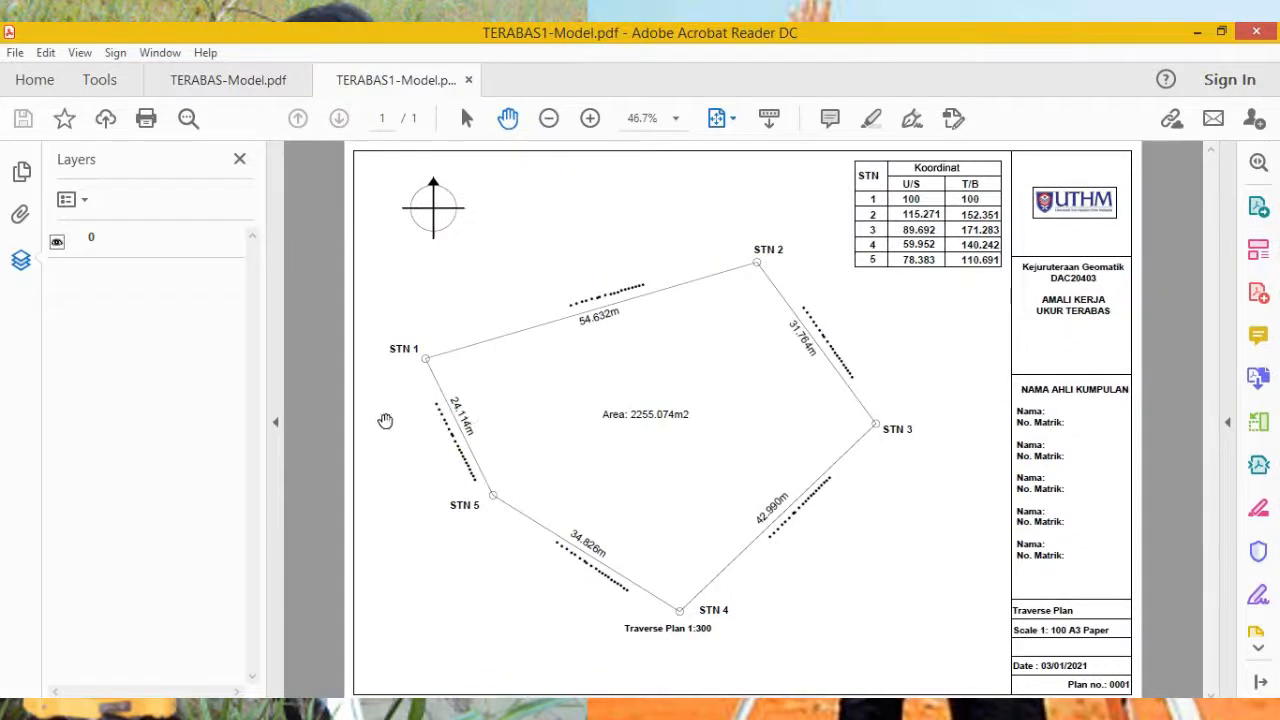
pyautogui.click(278, 425)
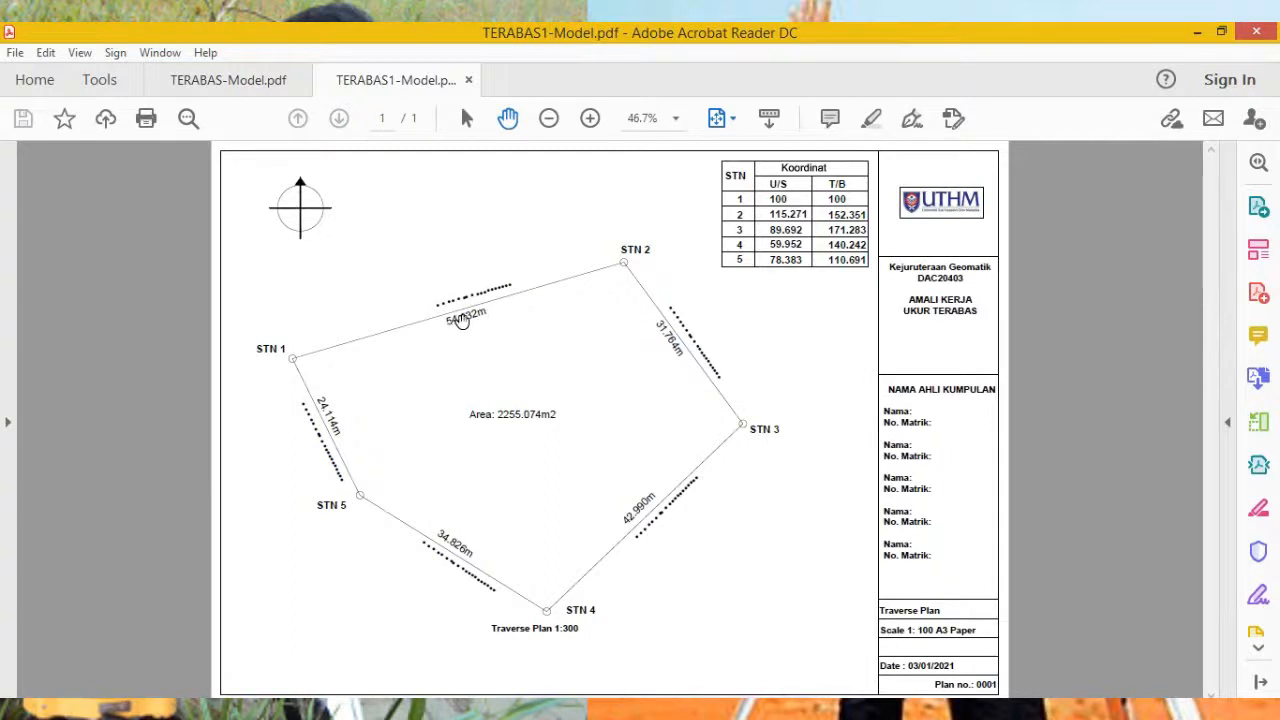
pyautogui.rightClick(554, 316)
pyautogui.click(838, 268)
# Step: Close TERABAS1-Model.pdf and TERABAS-Model.pdf and exit the PDF reader to return to AutoCAD
pyautogui.click(470, 80)
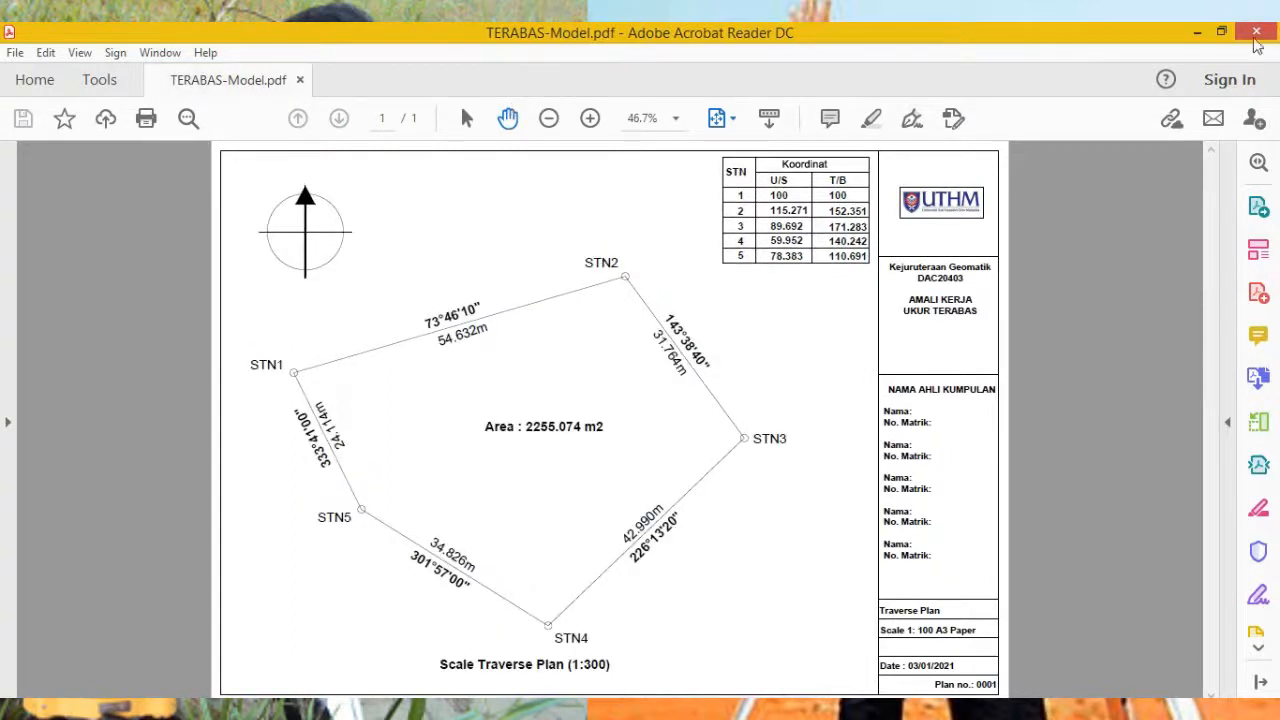
pyautogui.click(300, 80)
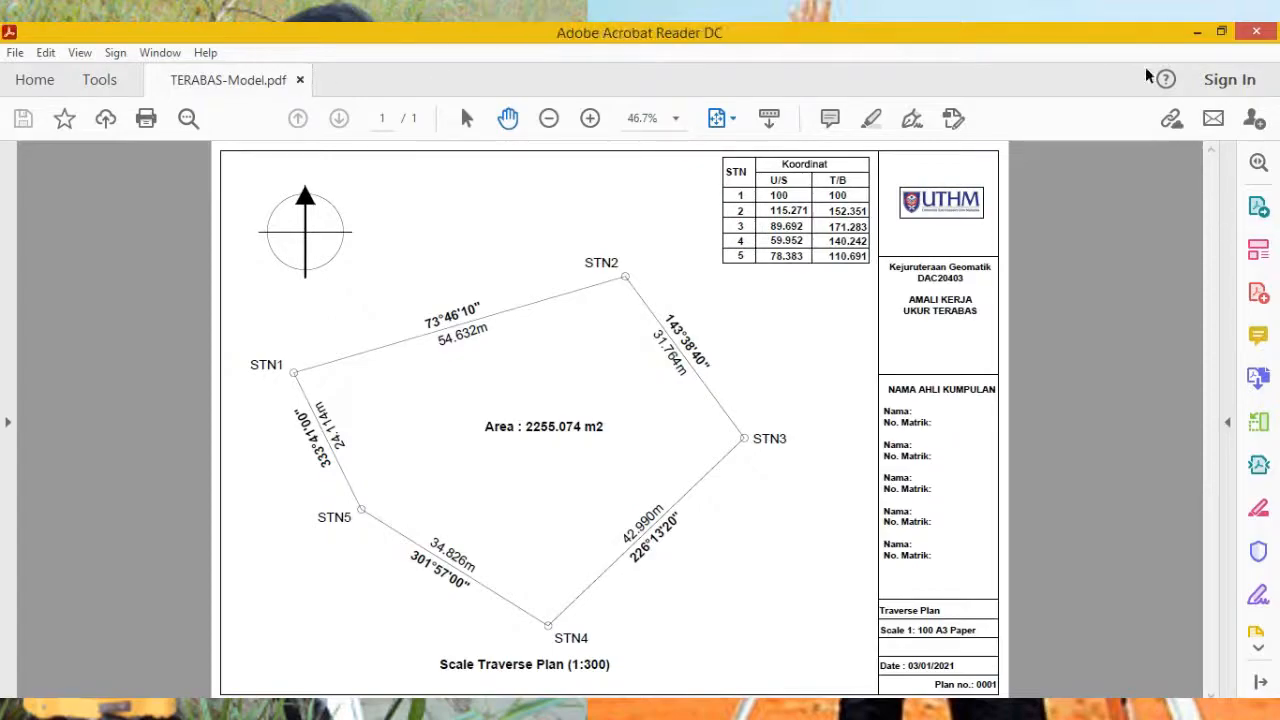
pyautogui.click(1256, 31)
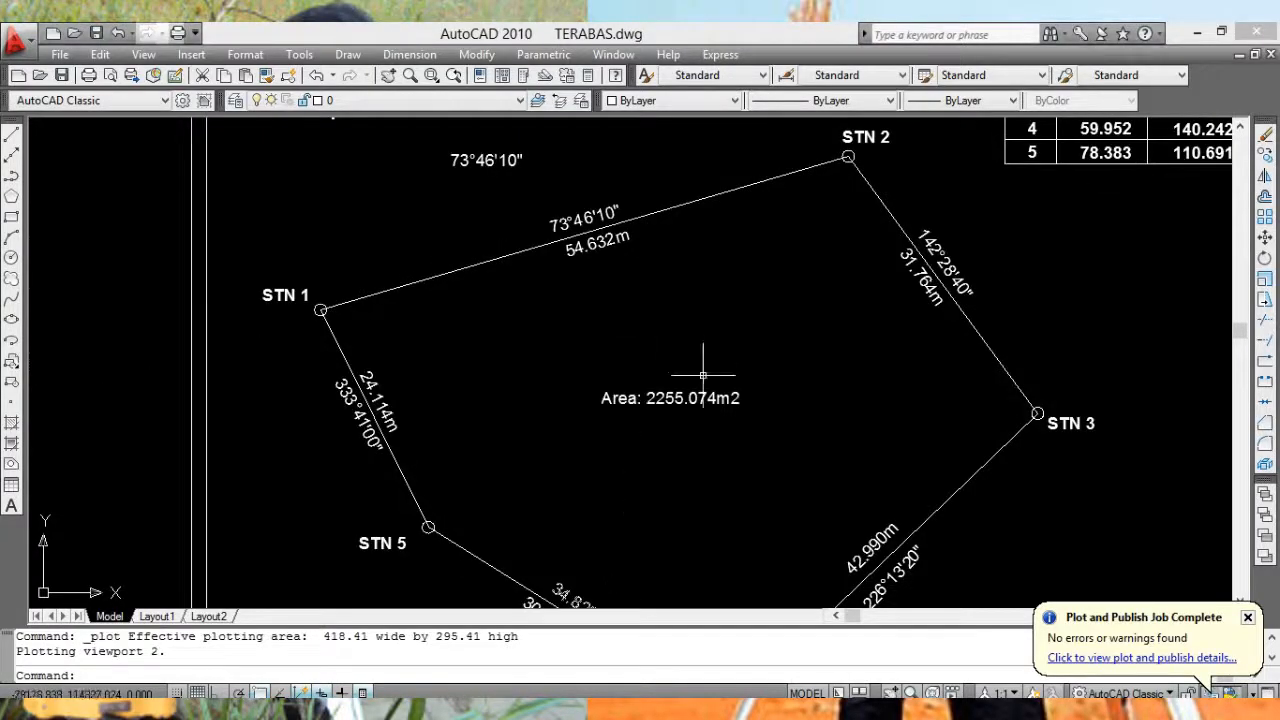
pyautogui.moveTo(682, 309); pyautogui.dragTo(761, 383, button='middle')
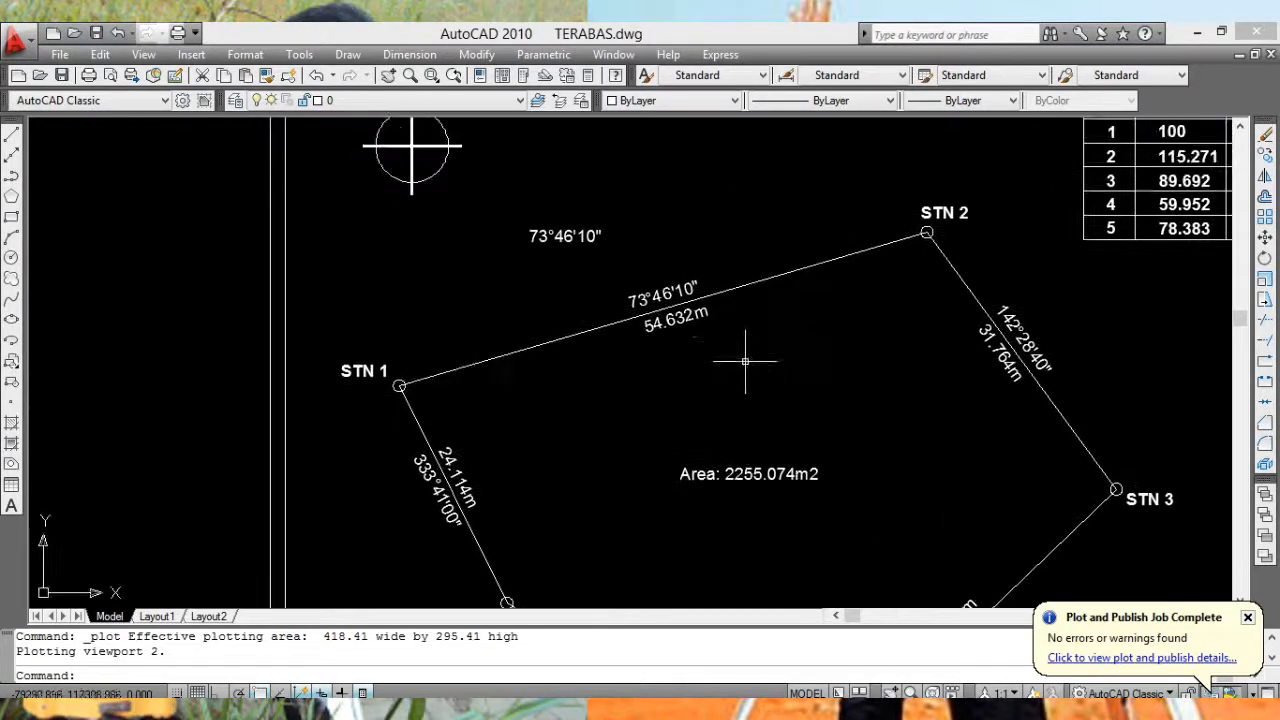
pyautogui.moveTo(727, 334); pyautogui.dragTo(759, 301, button='middle')
pyautogui.moveTo(681, 288); pyautogui.dragTo(682, 330, button='middle')
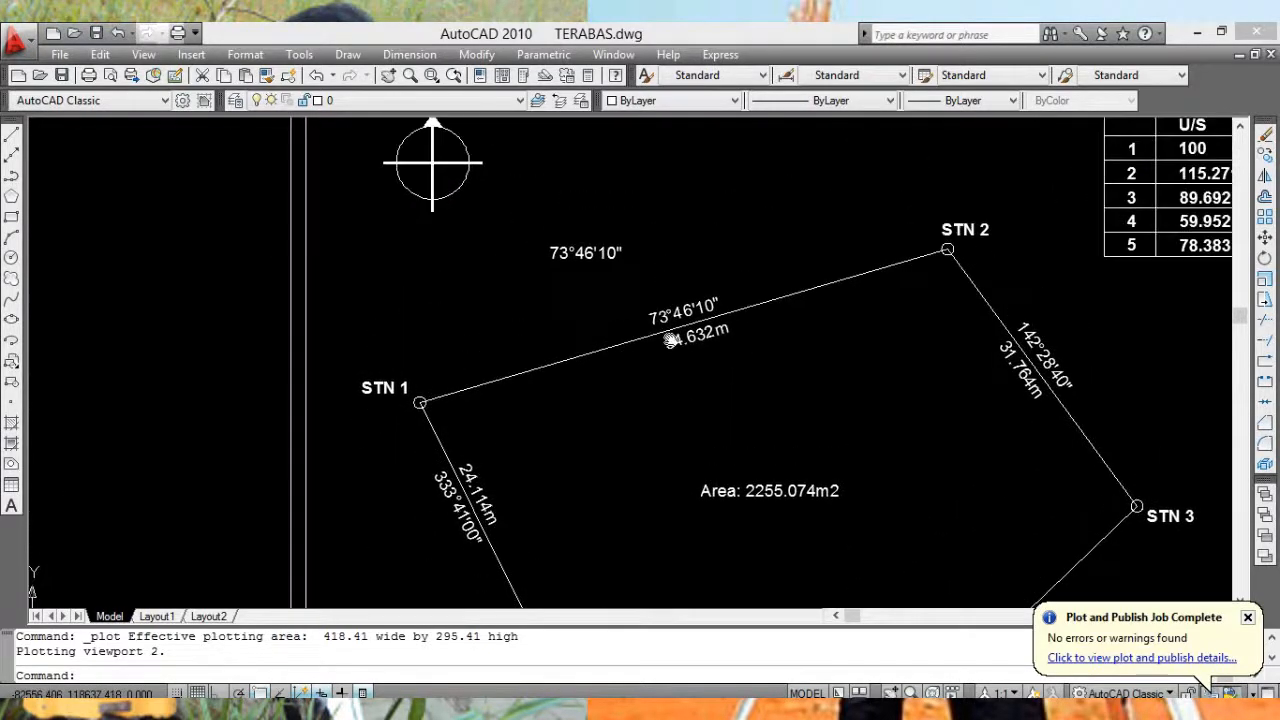
pyautogui.scroll(3, 682, 330)
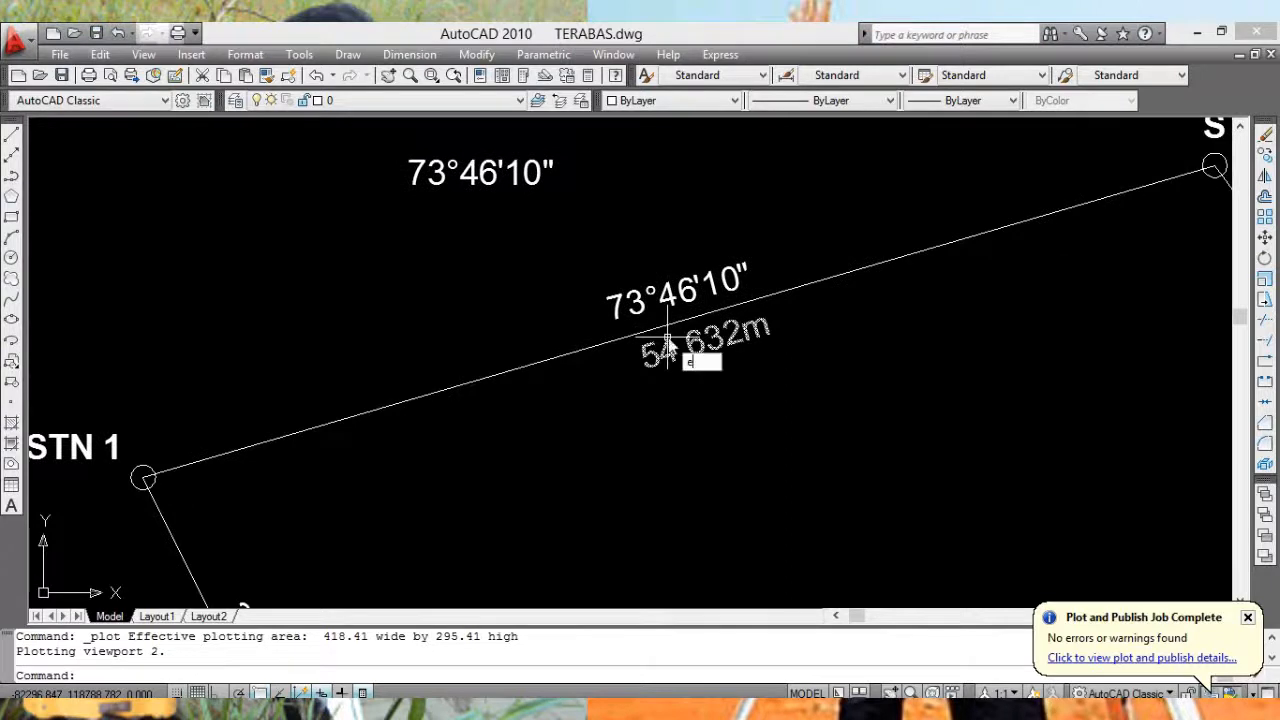
pyautogui.press('Return')
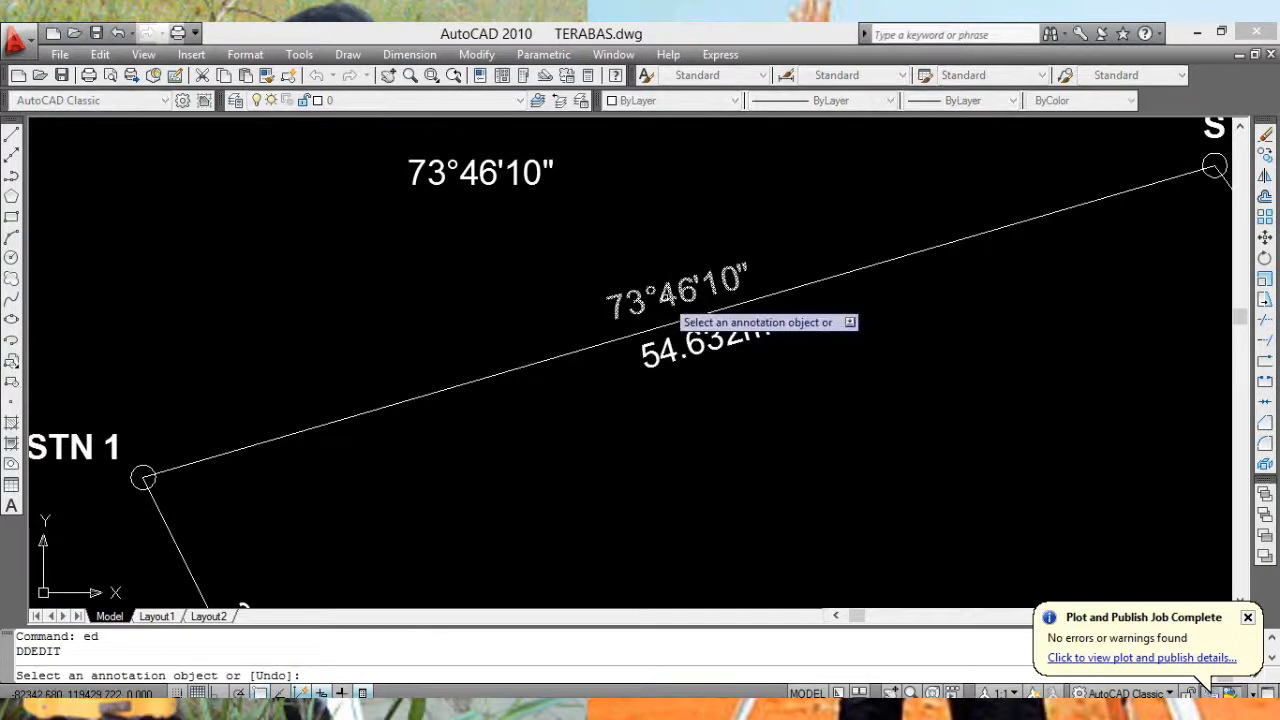
pyautogui.click(672, 305)
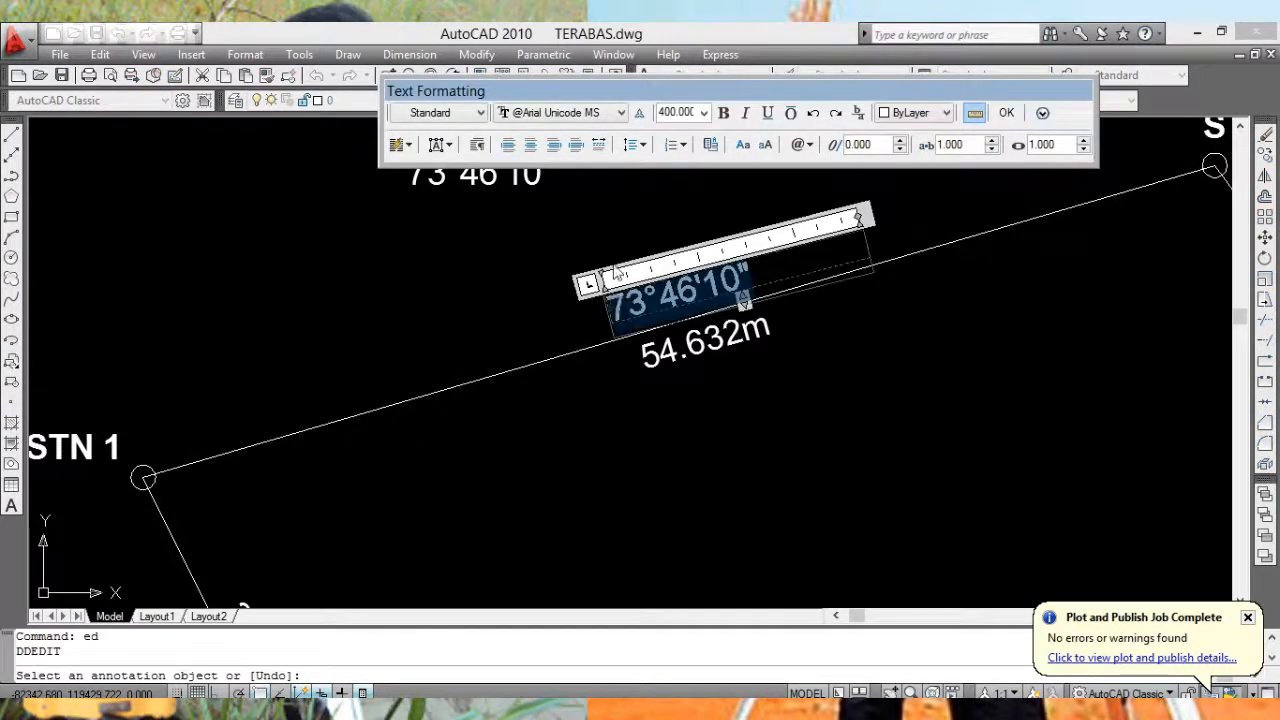
pyautogui.click(622, 112)
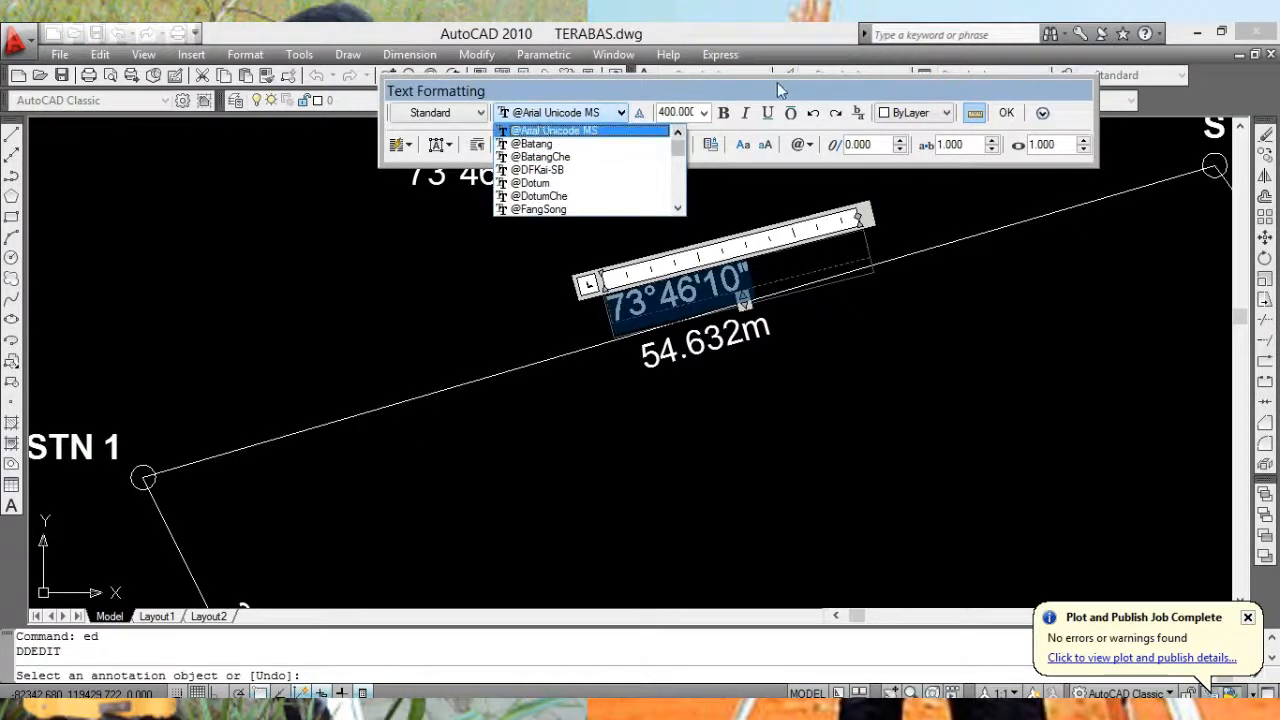
pyautogui.click(576, 131)
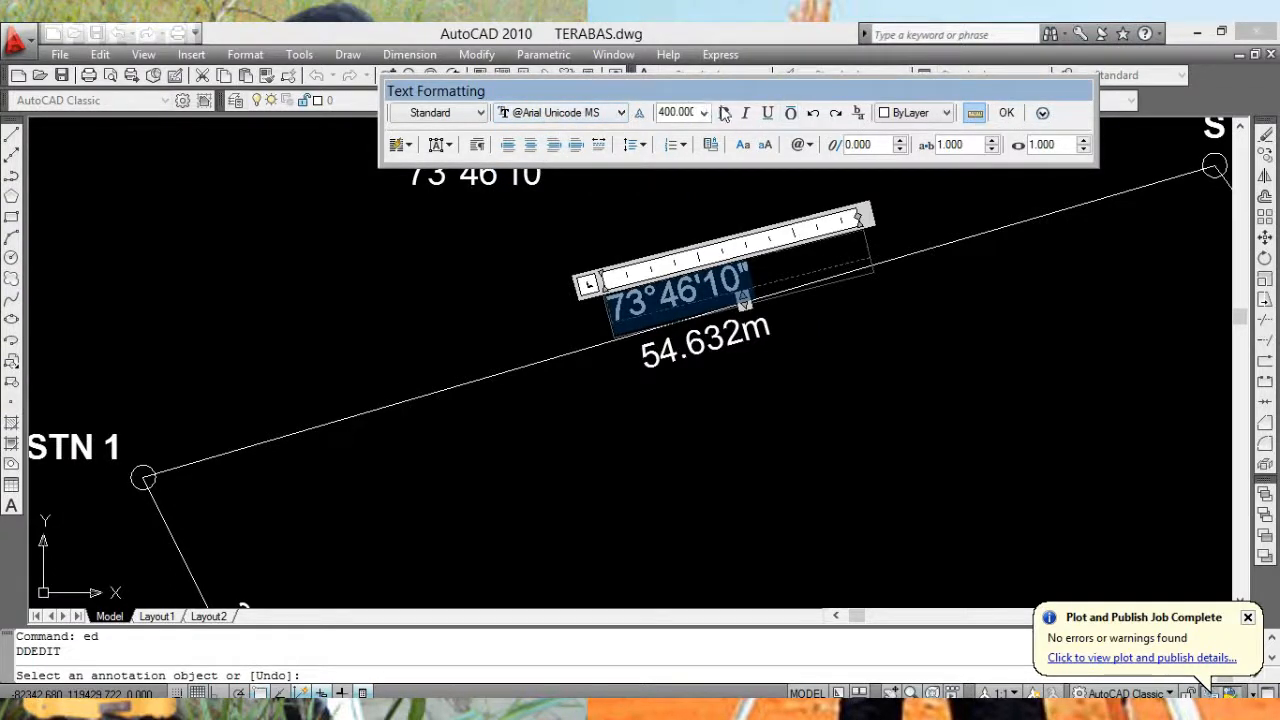
pyautogui.click(1006, 113)
pyautogui.scroll(-2, 910, 295)
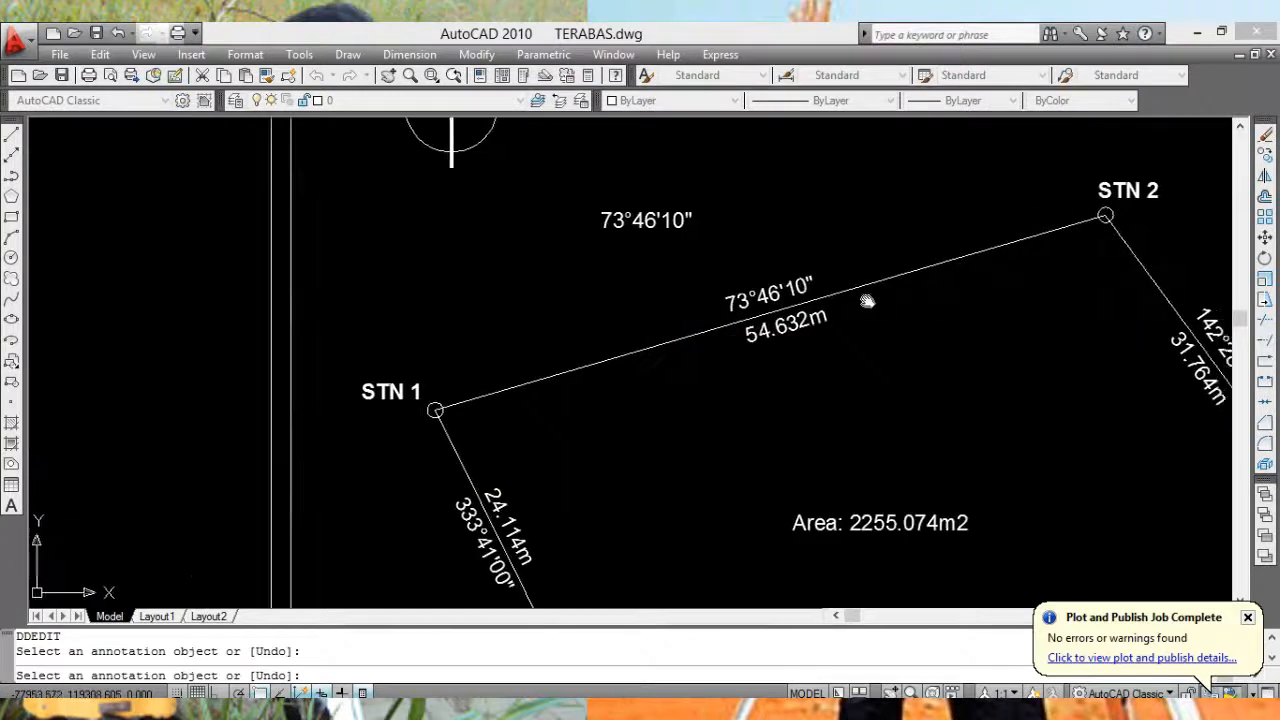
pyautogui.moveTo(866, 302); pyautogui.dragTo(500, 262, button='middle')
pyautogui.click(912, 350)
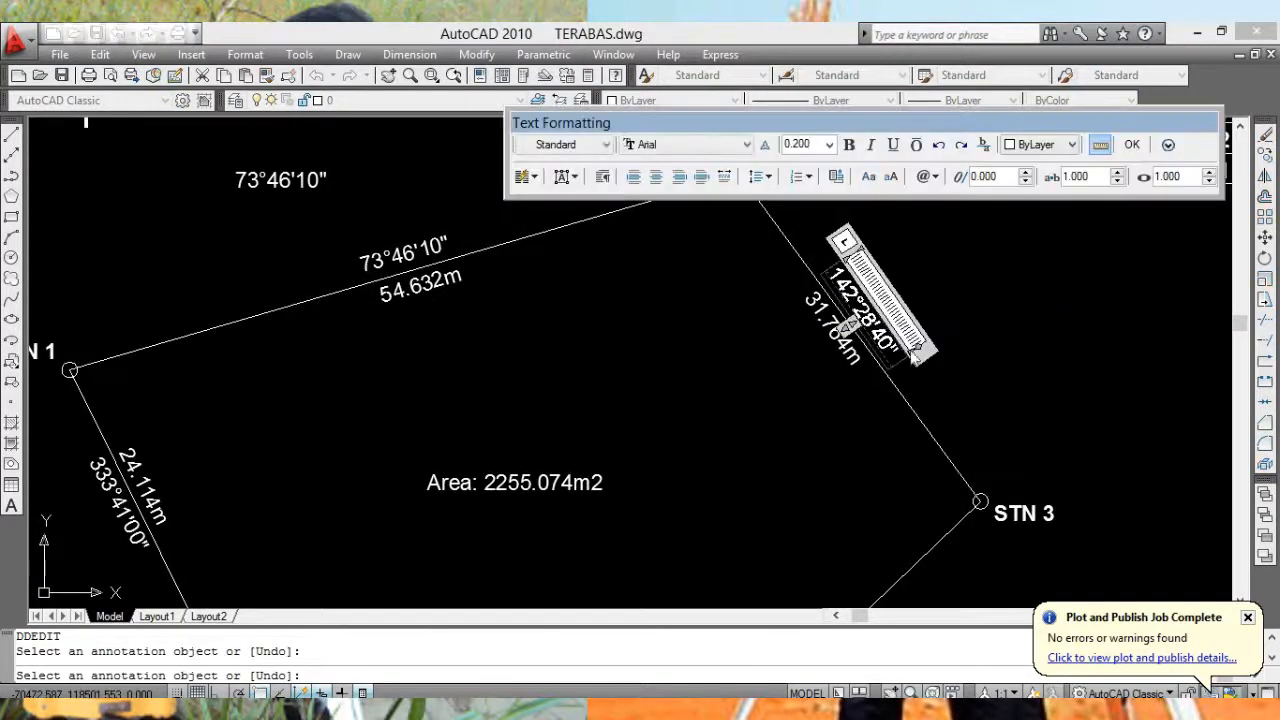
pyautogui.moveTo(913, 355); pyautogui.dragTo(835, 258)
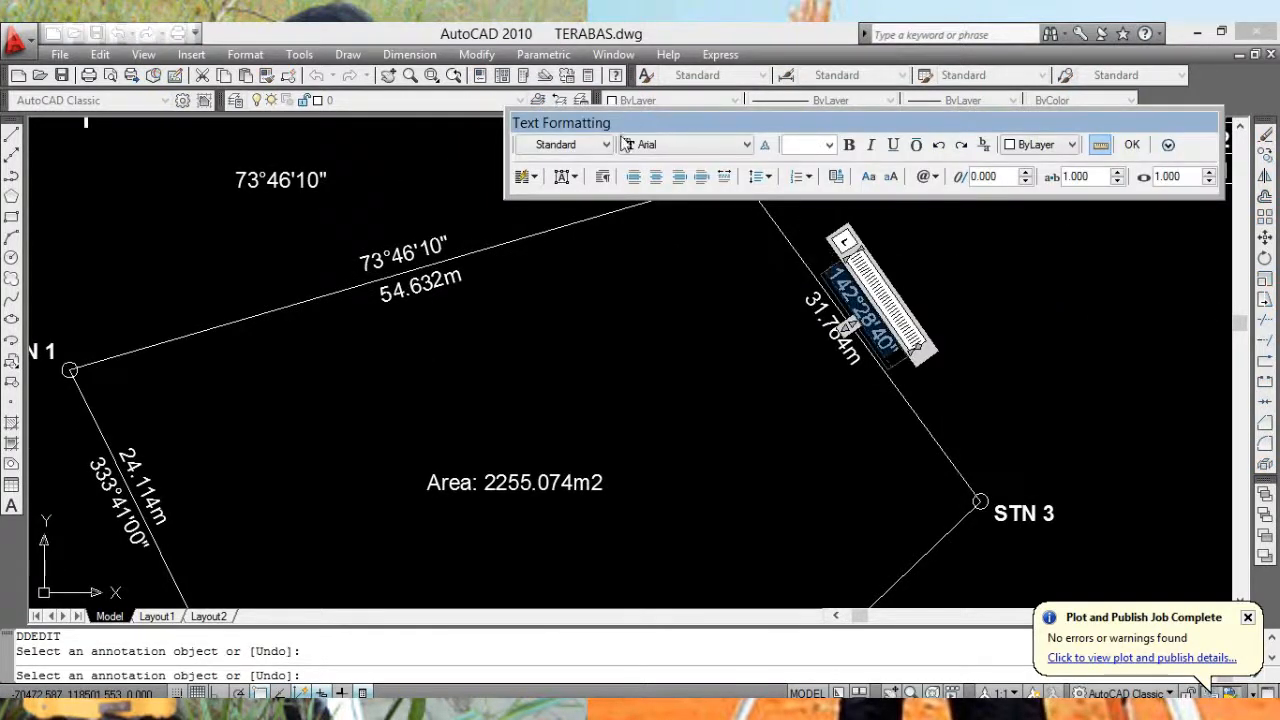
pyautogui.click(745, 146)
pyautogui.moveTo(801, 192); pyautogui.dragTo(802, 174)
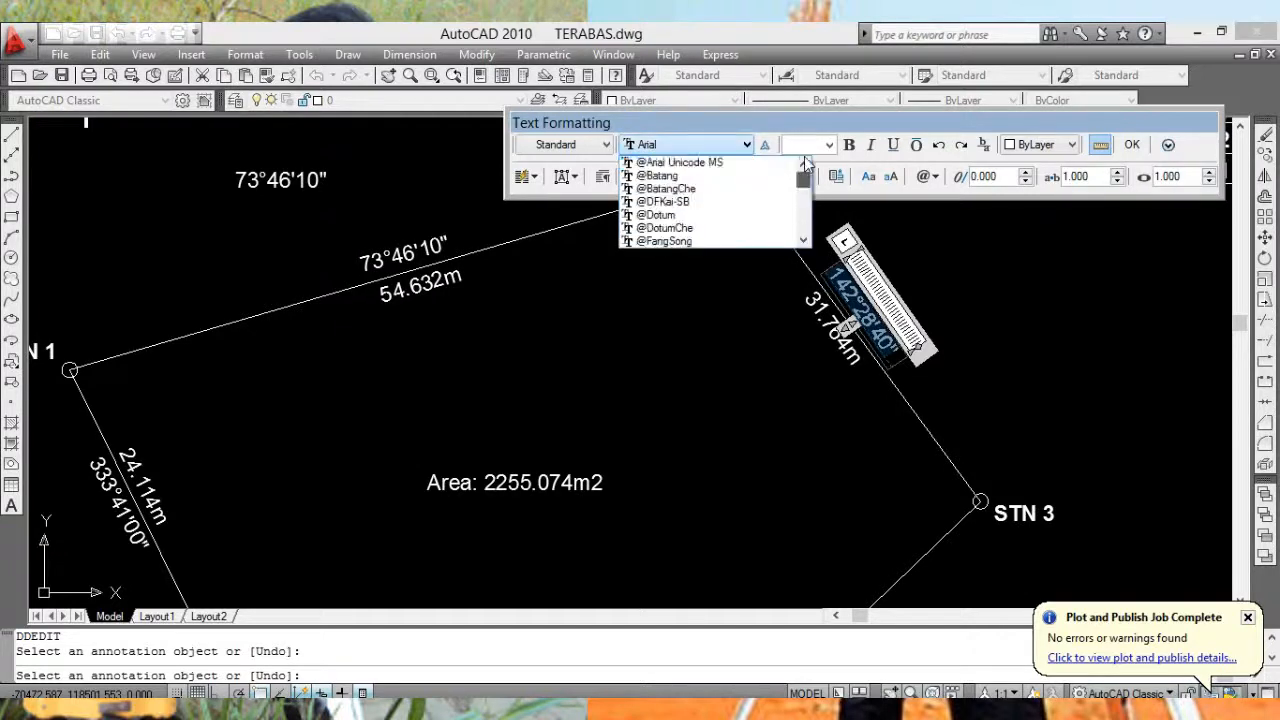
pyautogui.click(697, 164)
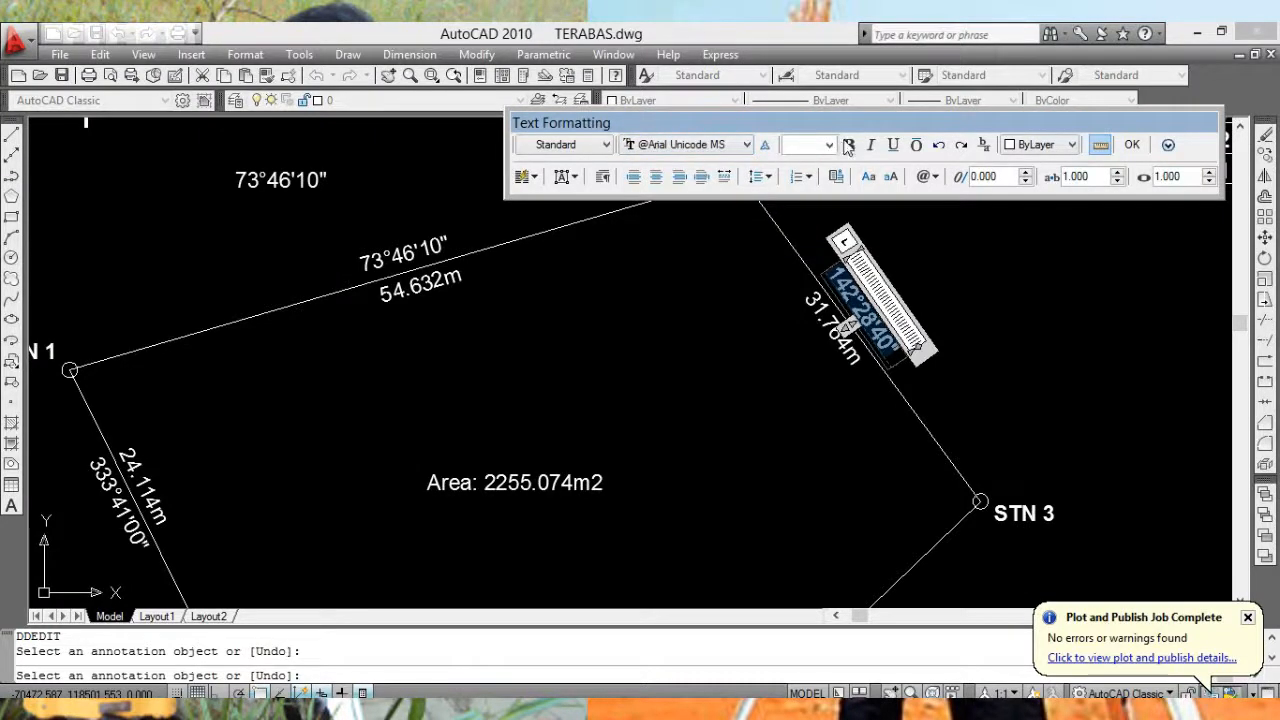
pyautogui.click(1131, 144)
pyautogui.moveTo(926, 498); pyautogui.dragTo(889, 228, button='middle')
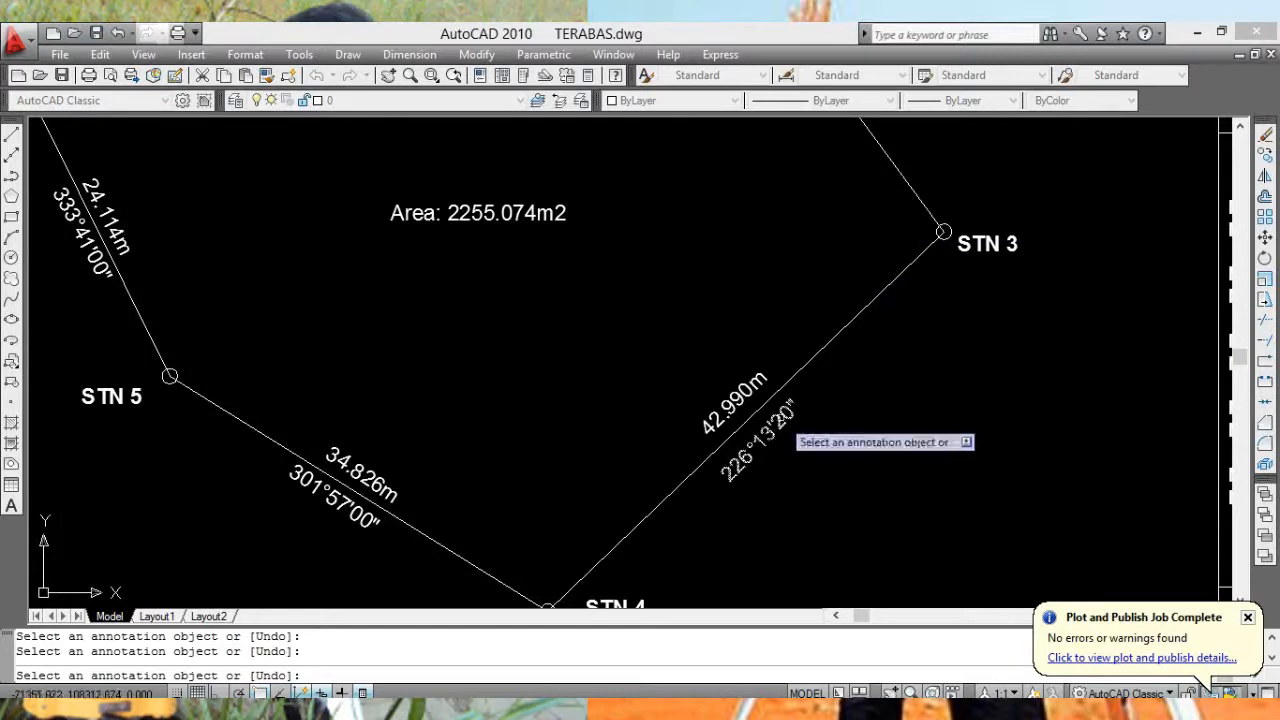
pyautogui.click(765, 443)
pyautogui.moveTo(802, 408); pyautogui.dragTo(736, 489)
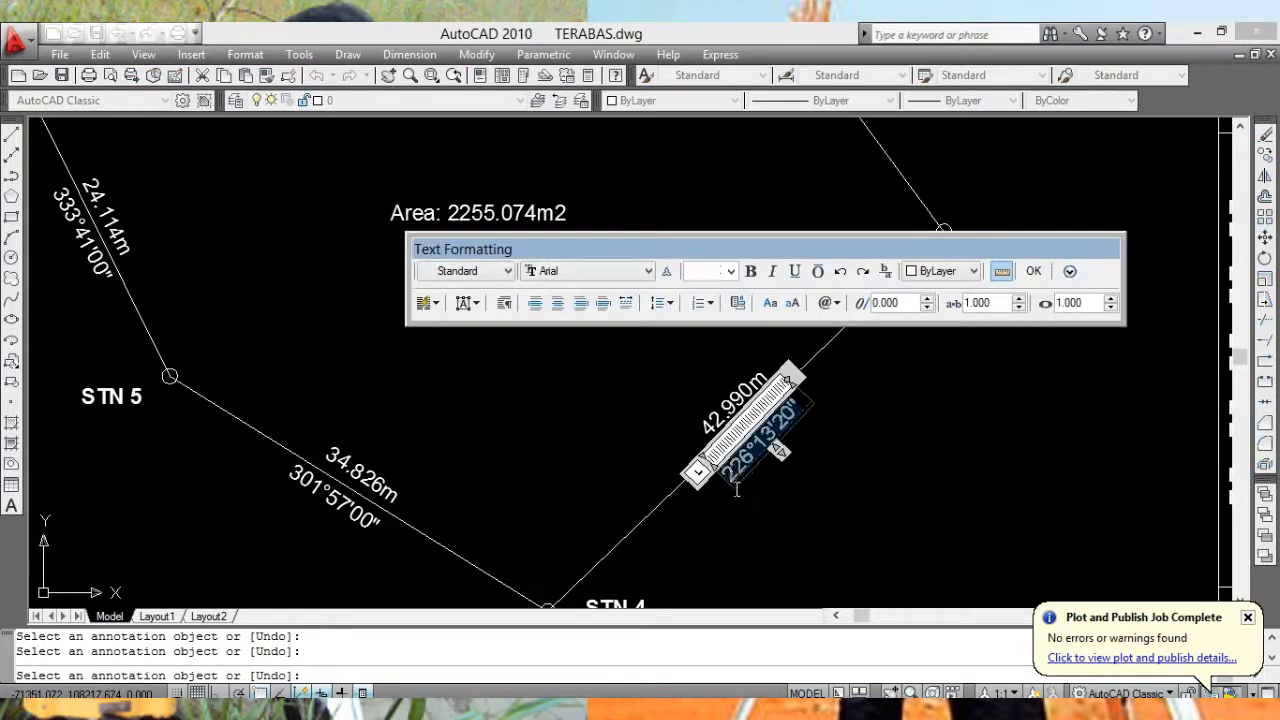
pyautogui.click(649, 271)
pyautogui.scroll(5, 643, 331)
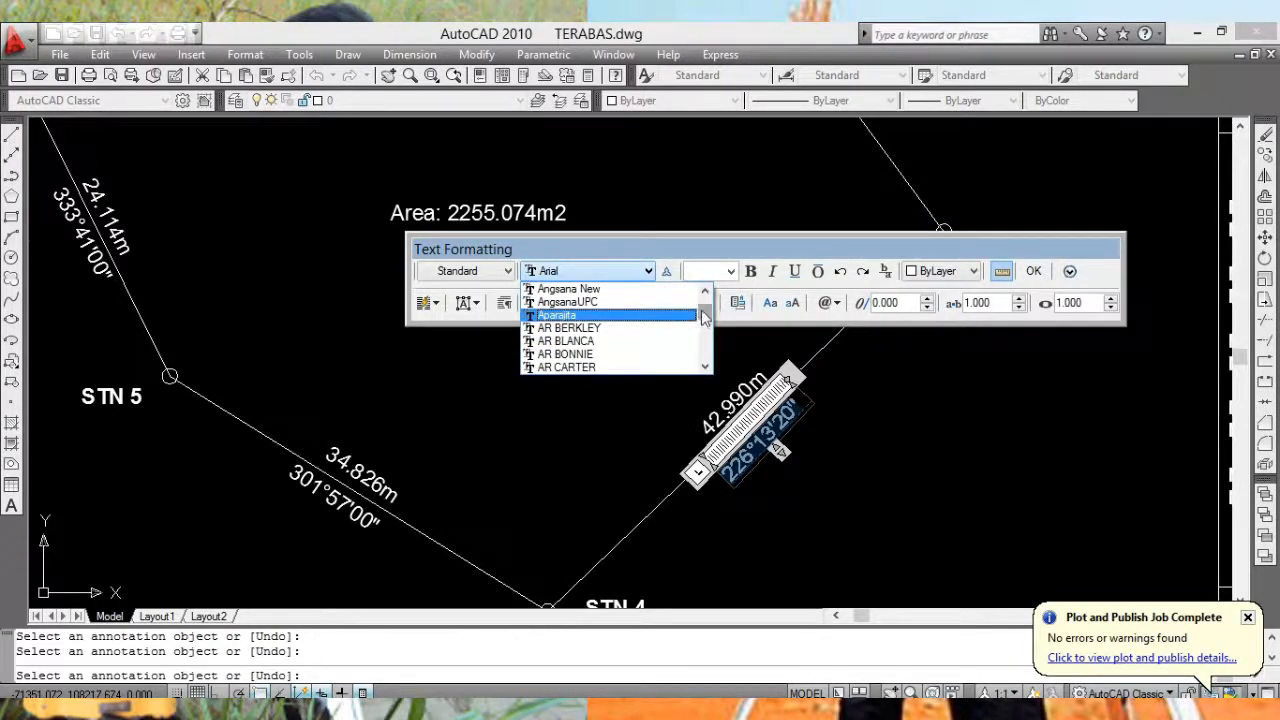
pyautogui.moveTo(704, 317); pyautogui.dragTo(705, 290)
pyautogui.click(604, 289)
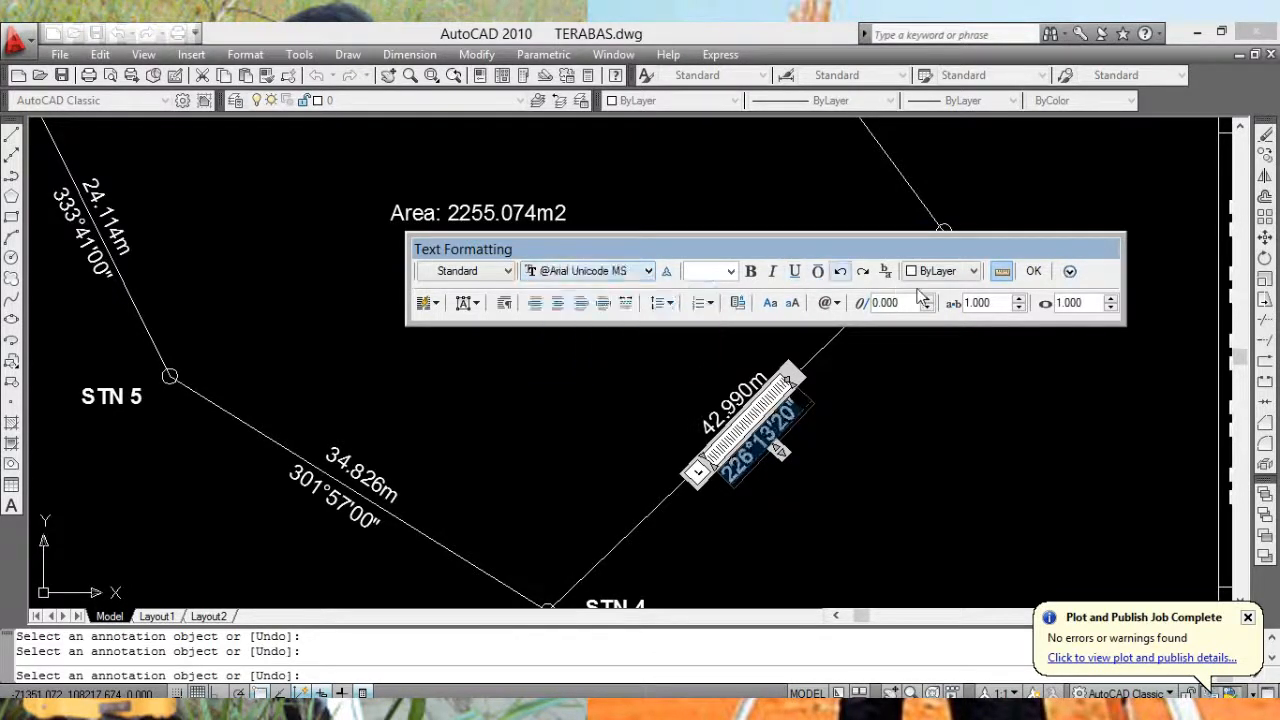
pyautogui.click(1035, 272)
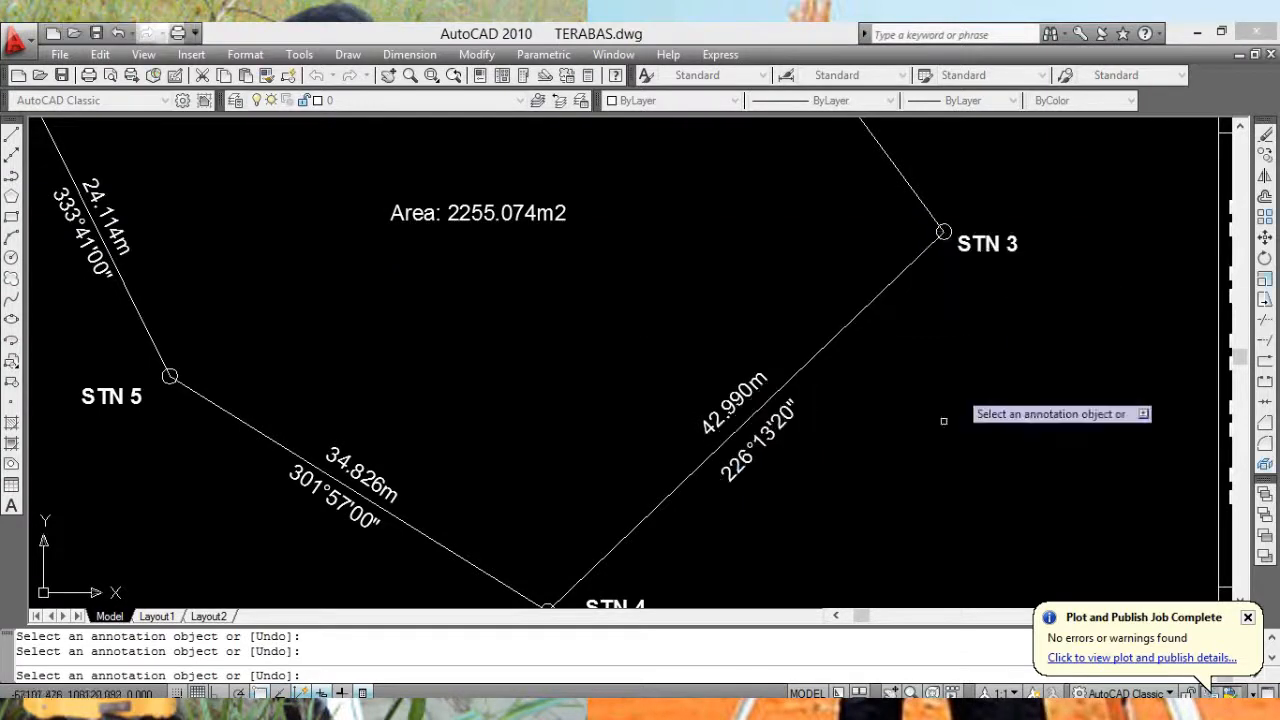
pyautogui.moveTo(895, 483); pyautogui.dragTo(1086, 329, button='middle')
pyautogui.click(588, 350)
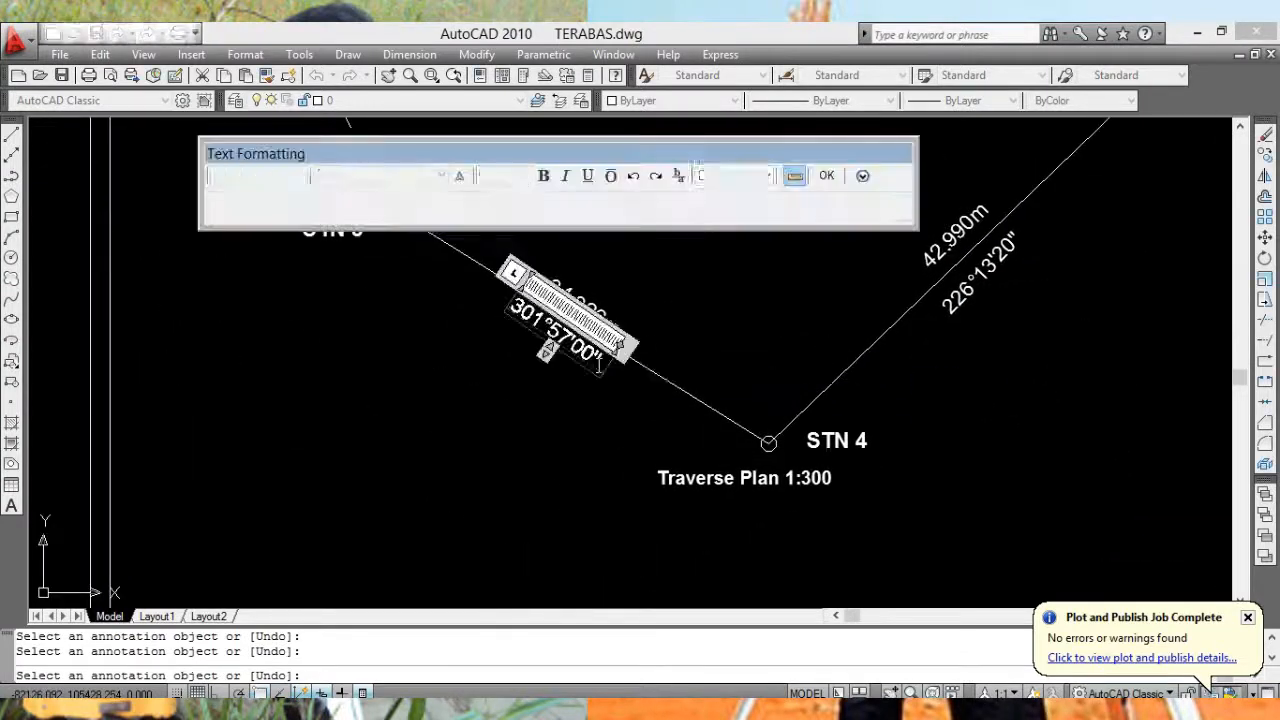
pyautogui.moveTo(613, 372); pyautogui.dragTo(500, 250)
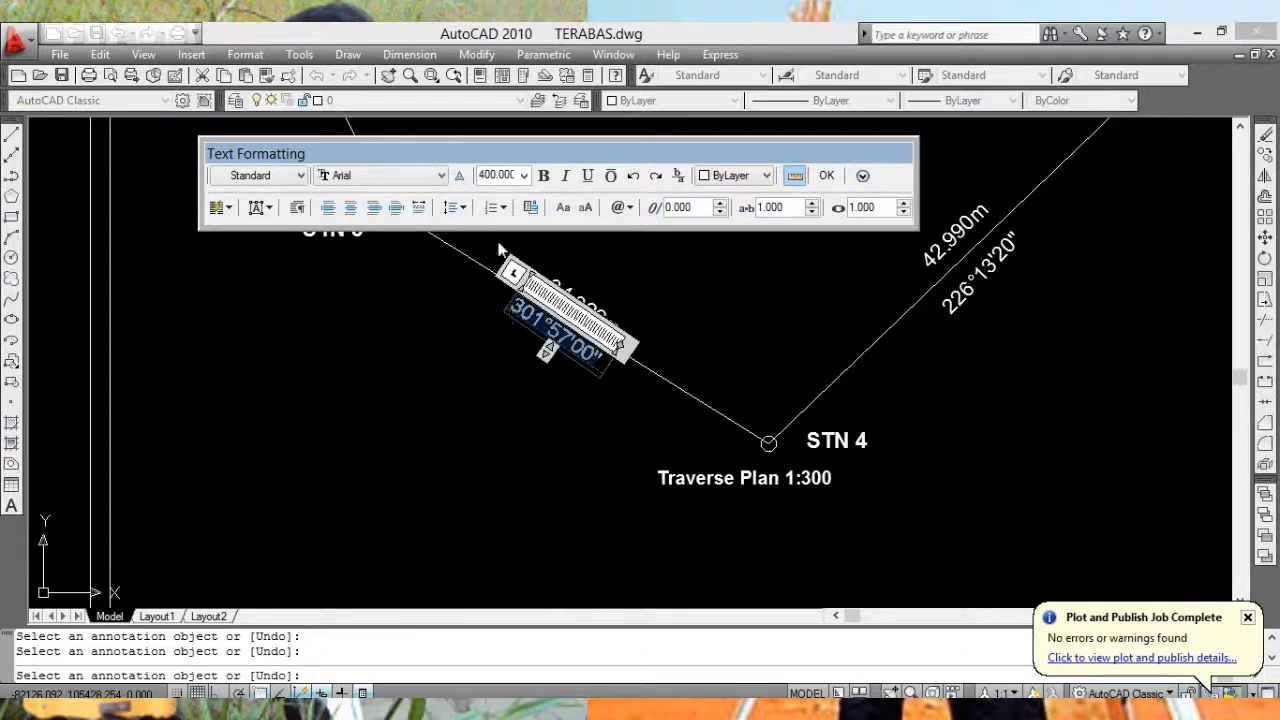
pyautogui.click(430, 177)
pyautogui.scroll(3, 478, 218)
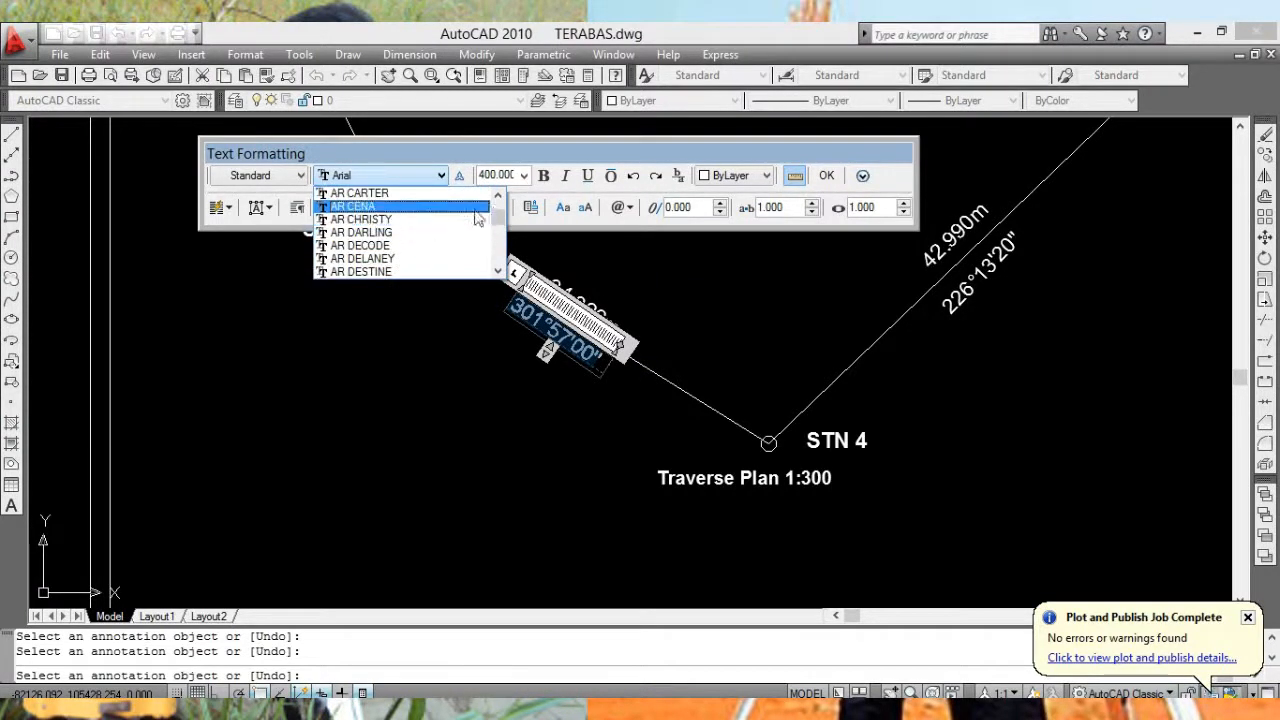
pyautogui.moveTo(498, 222); pyautogui.dragTo(500, 198)
pyautogui.click(436, 196)
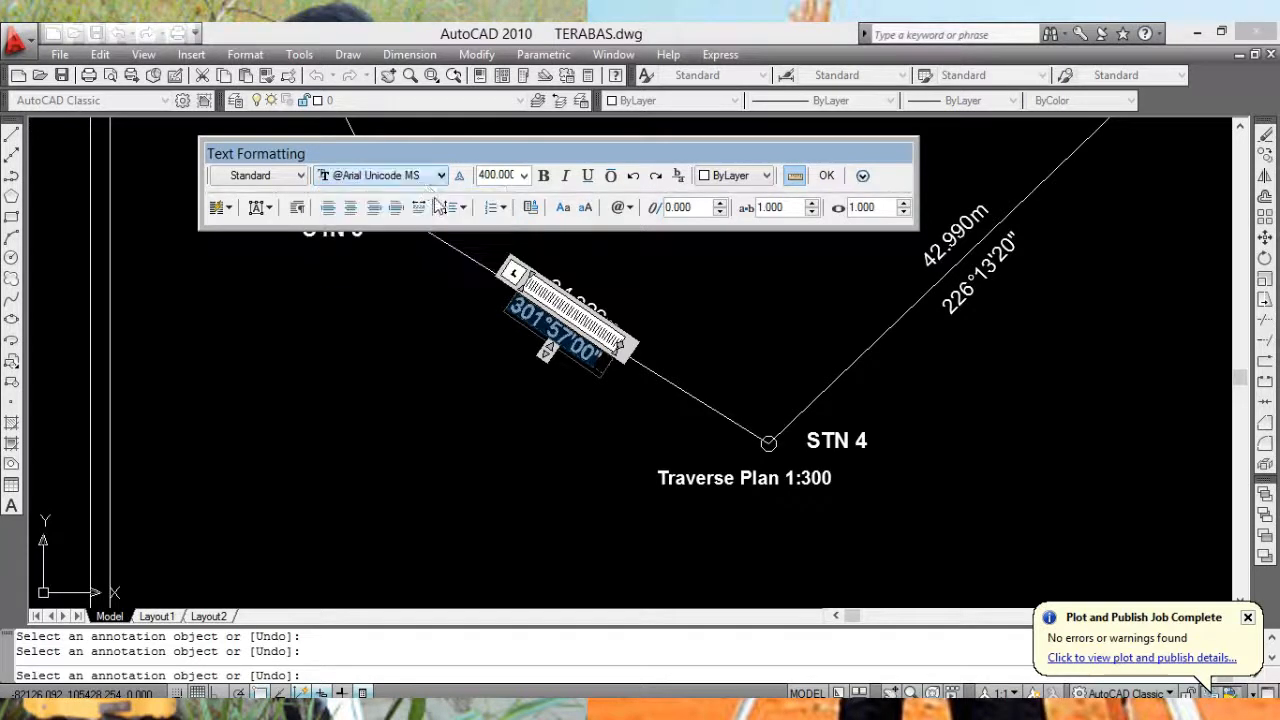
pyautogui.click(826, 177)
pyautogui.moveTo(719, 291); pyautogui.dragTo(911, 485, button='middle')
pyautogui.click(512, 296)
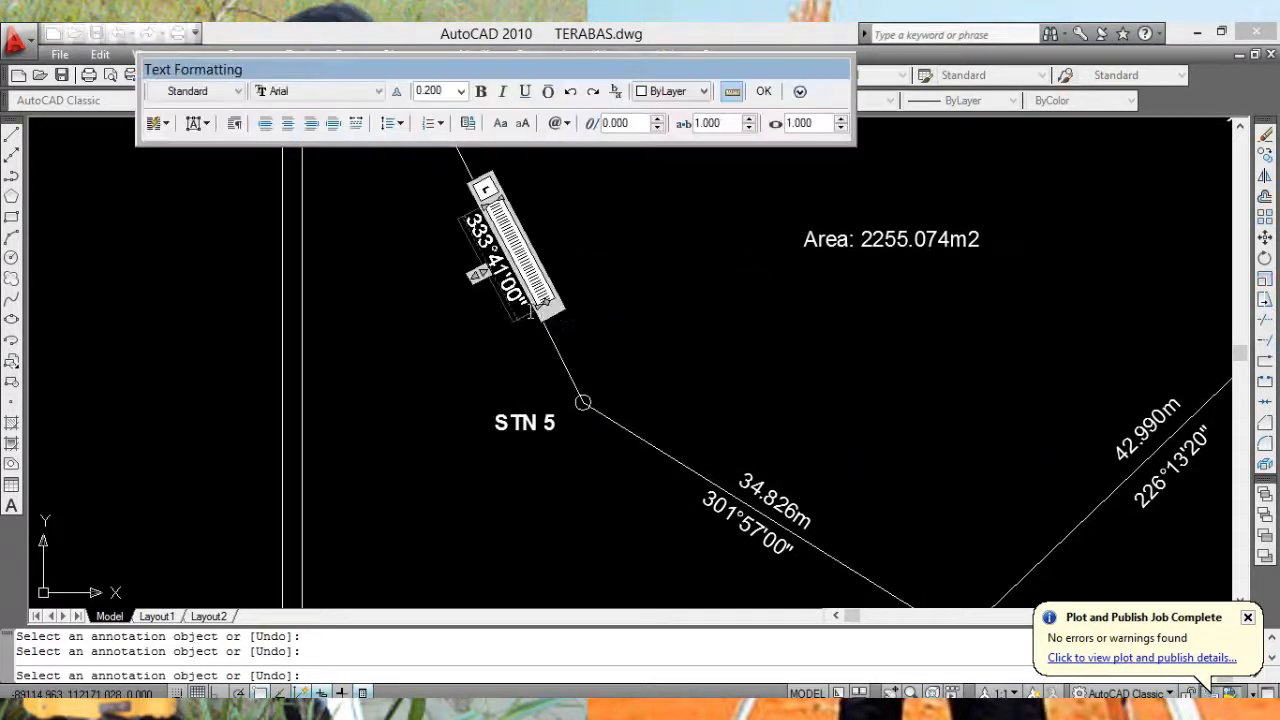
pyautogui.moveTo(527, 308); pyautogui.dragTo(480, 229)
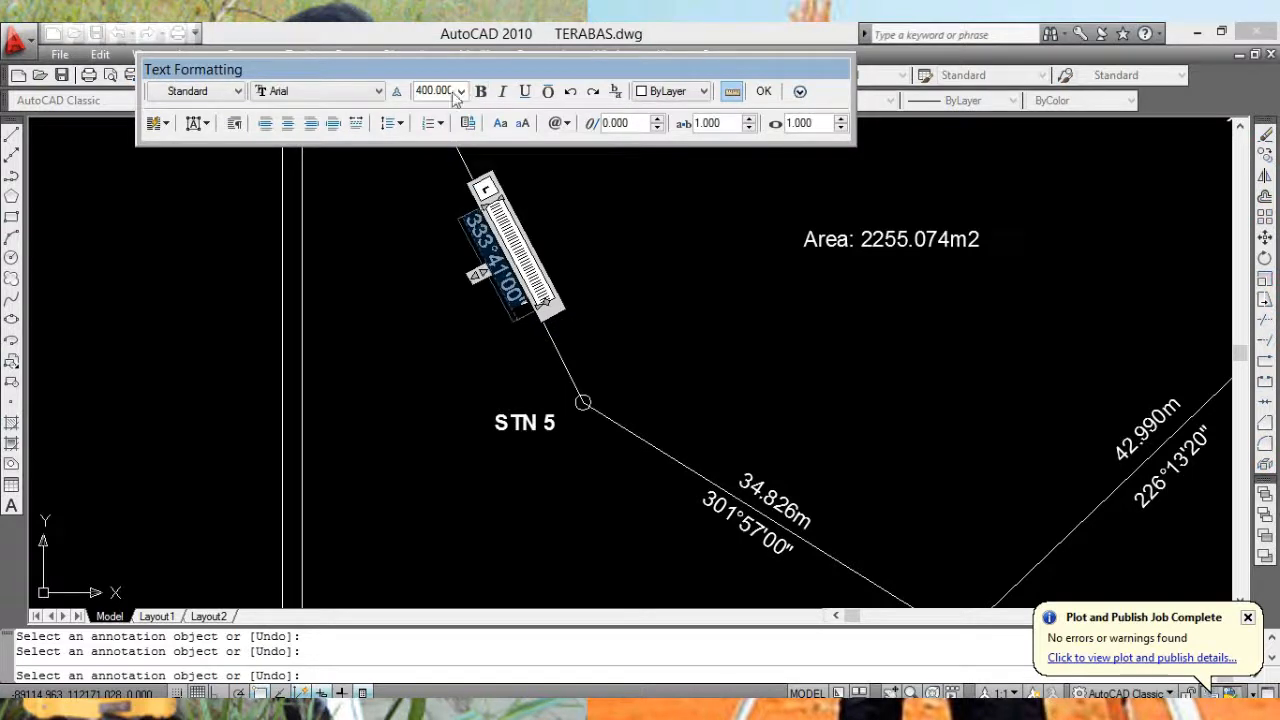
pyautogui.click(378, 91)
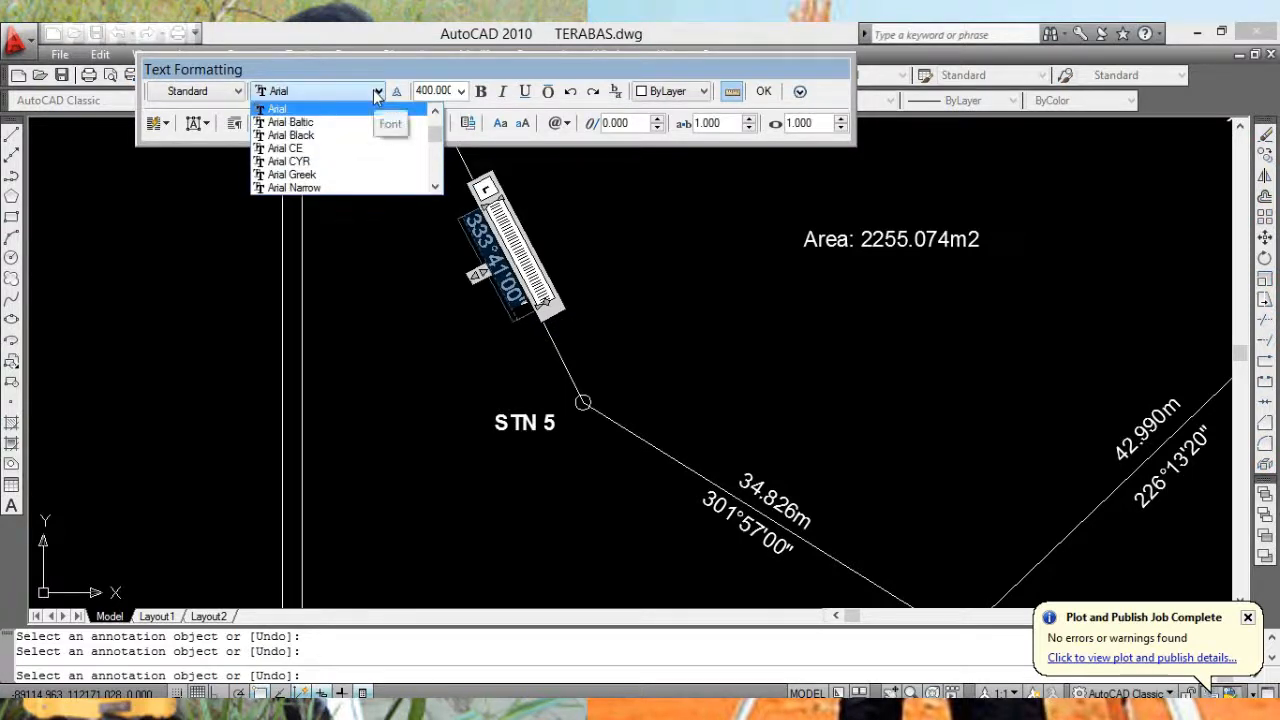
pyautogui.scroll(3, 434, 123)
pyautogui.click(374, 109)
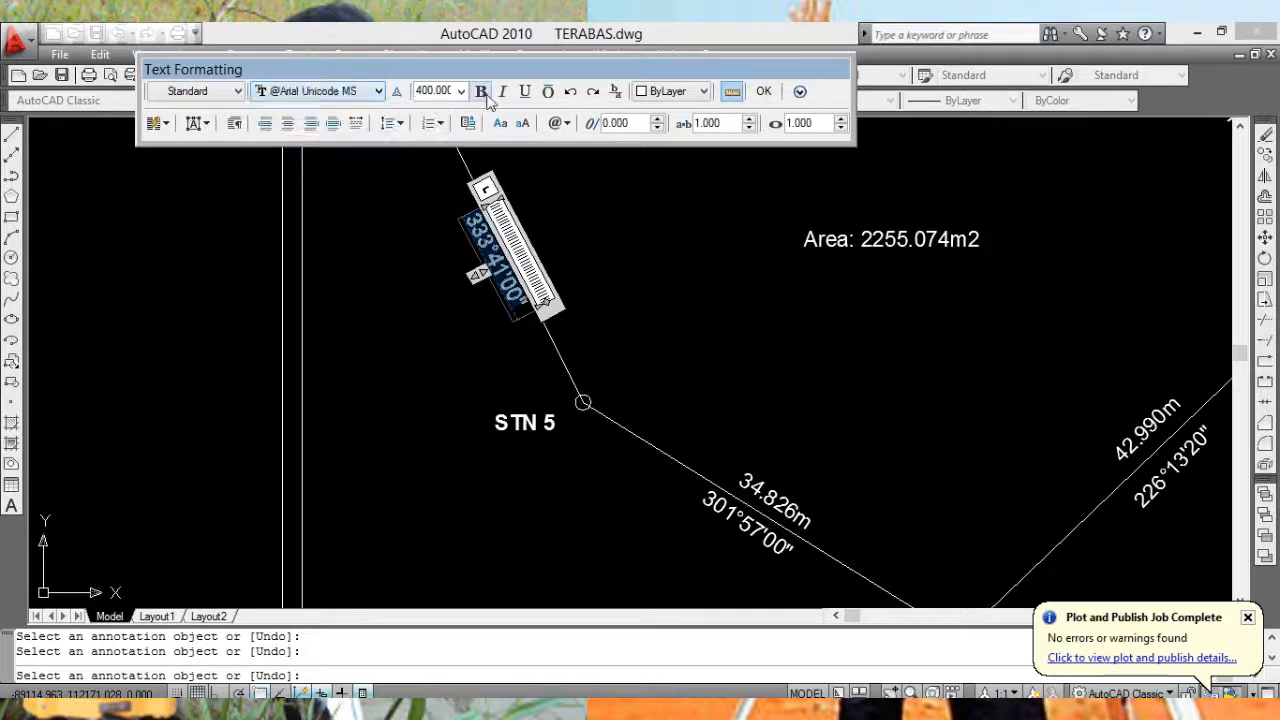
pyautogui.click(760, 92)
# Step: End the text editing and delete the loose horizontal 73°46'10" text above the STN 1 to STN 2 line
pyautogui.moveTo(685, 226); pyautogui.dragTo(561, 475, button='middle')
pyautogui.press('Escape')
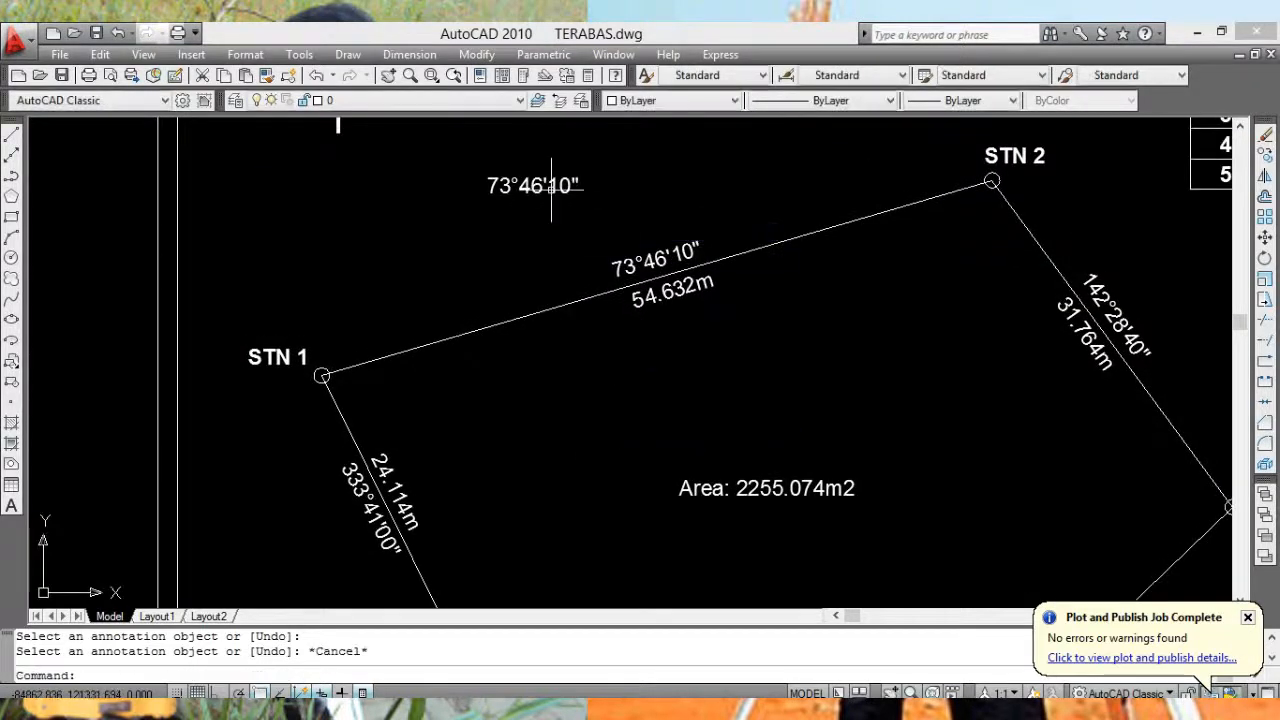
pyautogui.click(548, 186)
pyautogui.press('Delete')
# Step: Start plotting the drawing and set the plot window to the opposite corners of the sheet's outer border
pyautogui.scroll(-6, 548, 186)
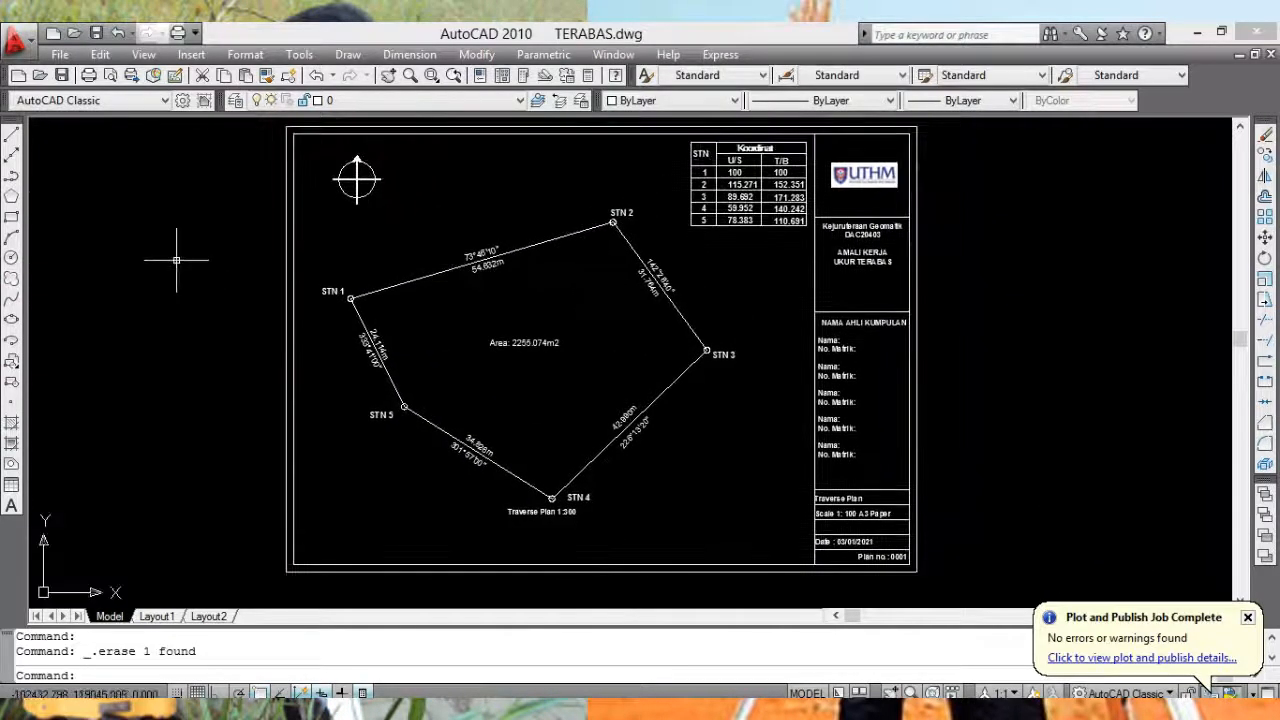
pyautogui.click(60, 54)
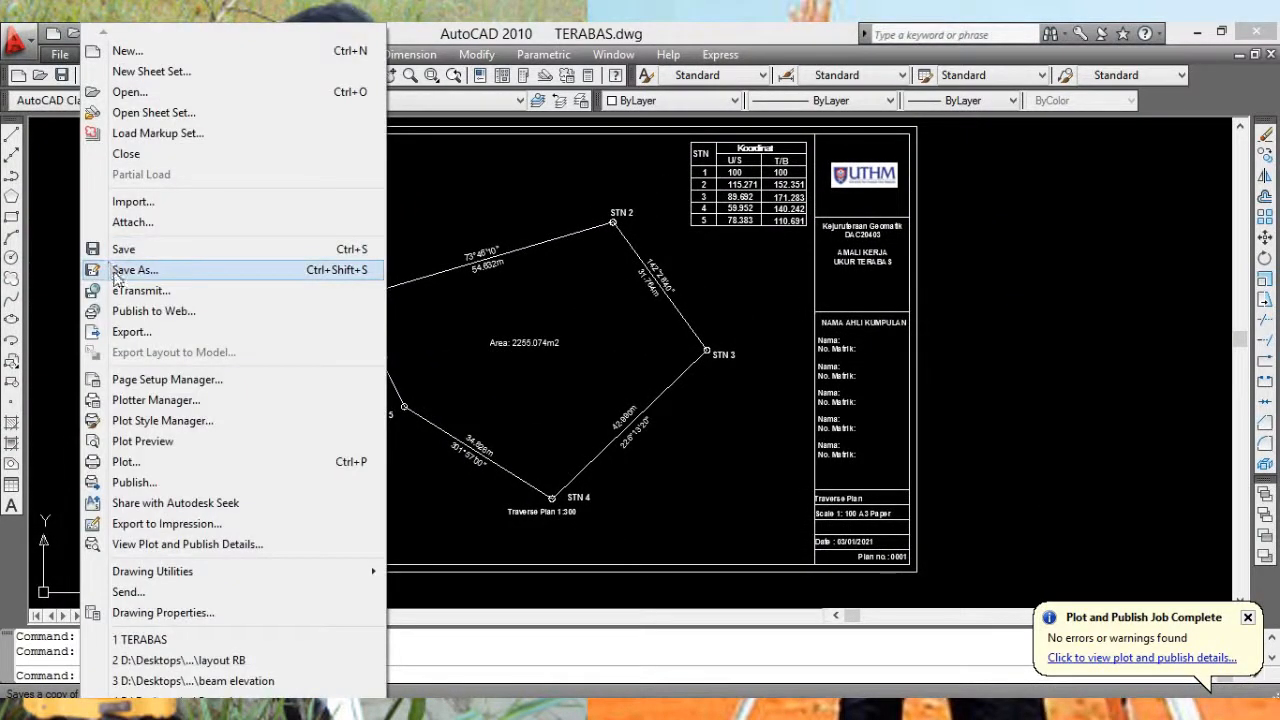
pyautogui.click(128, 461)
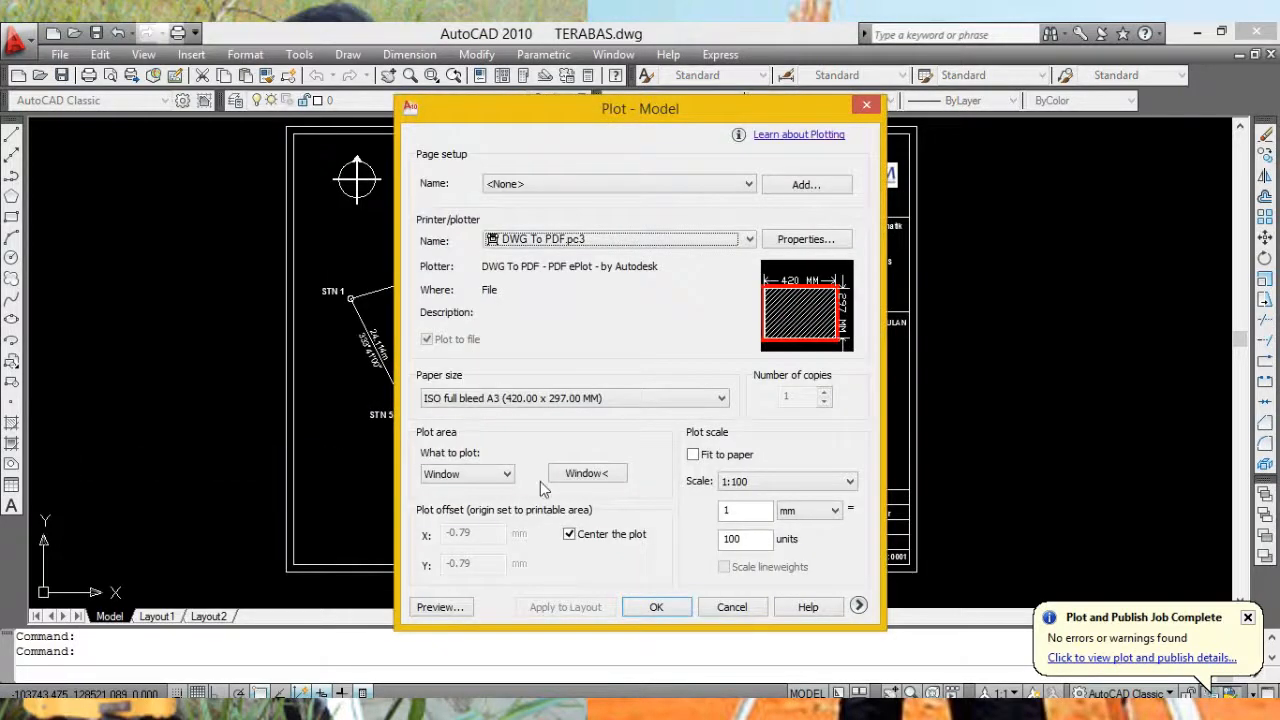
pyautogui.click(588, 477)
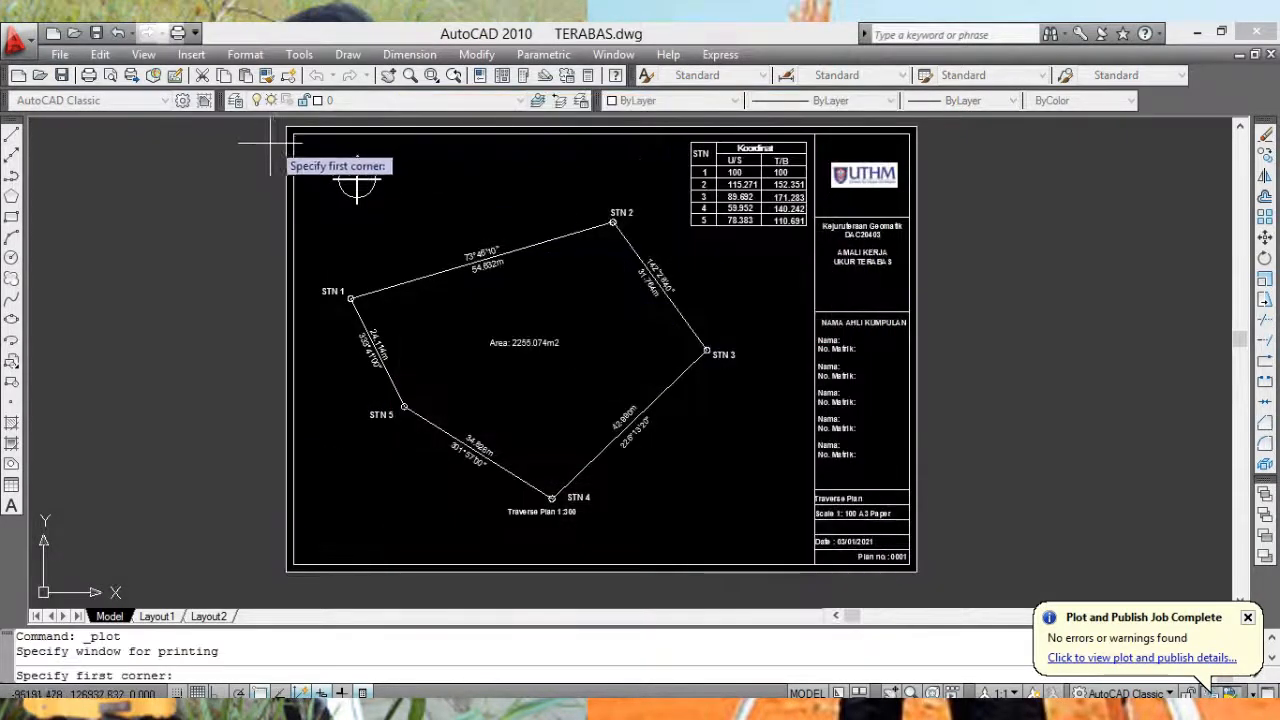
pyautogui.click(285, 127)
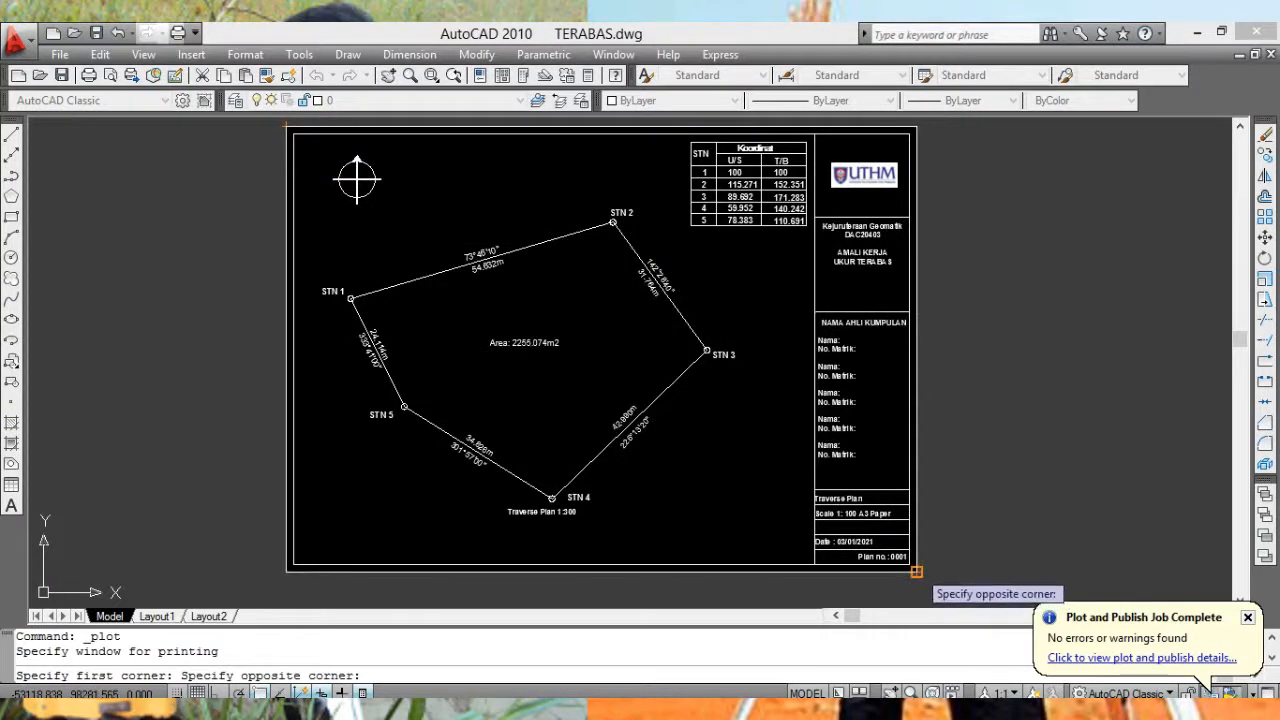
pyautogui.click(917, 572)
pyautogui.click(652, 607)
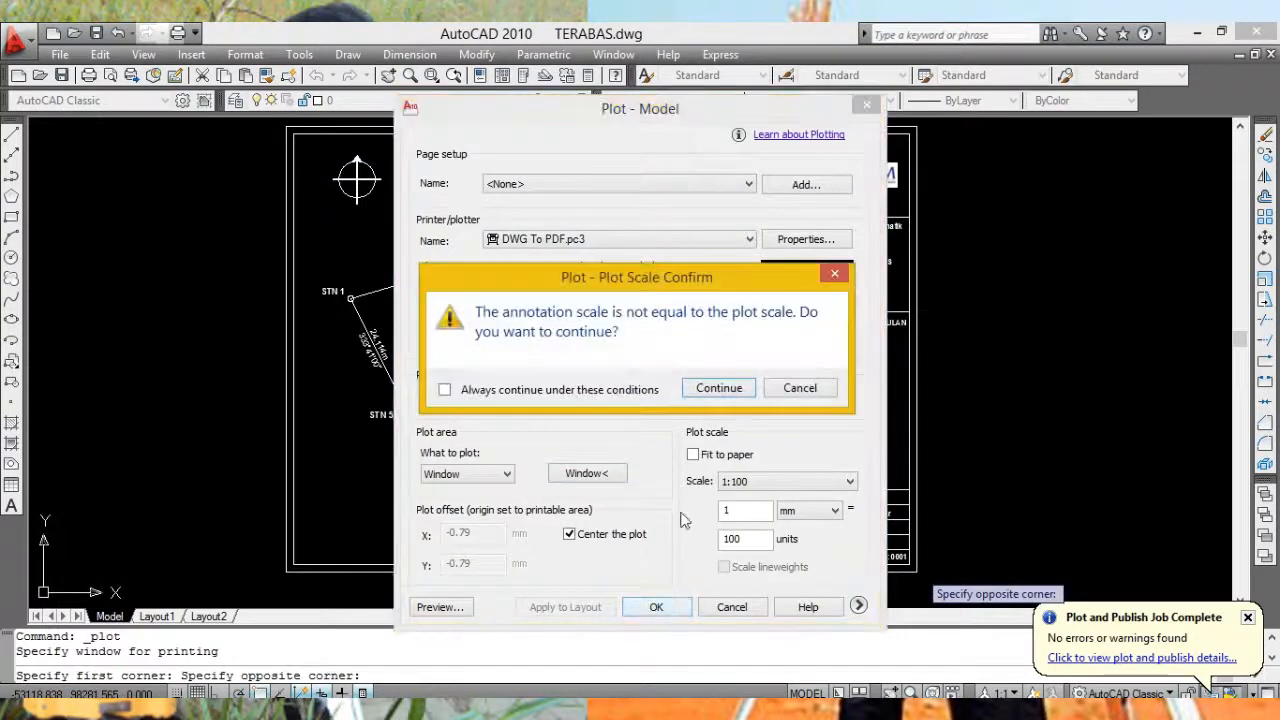
pyautogui.click(719, 389)
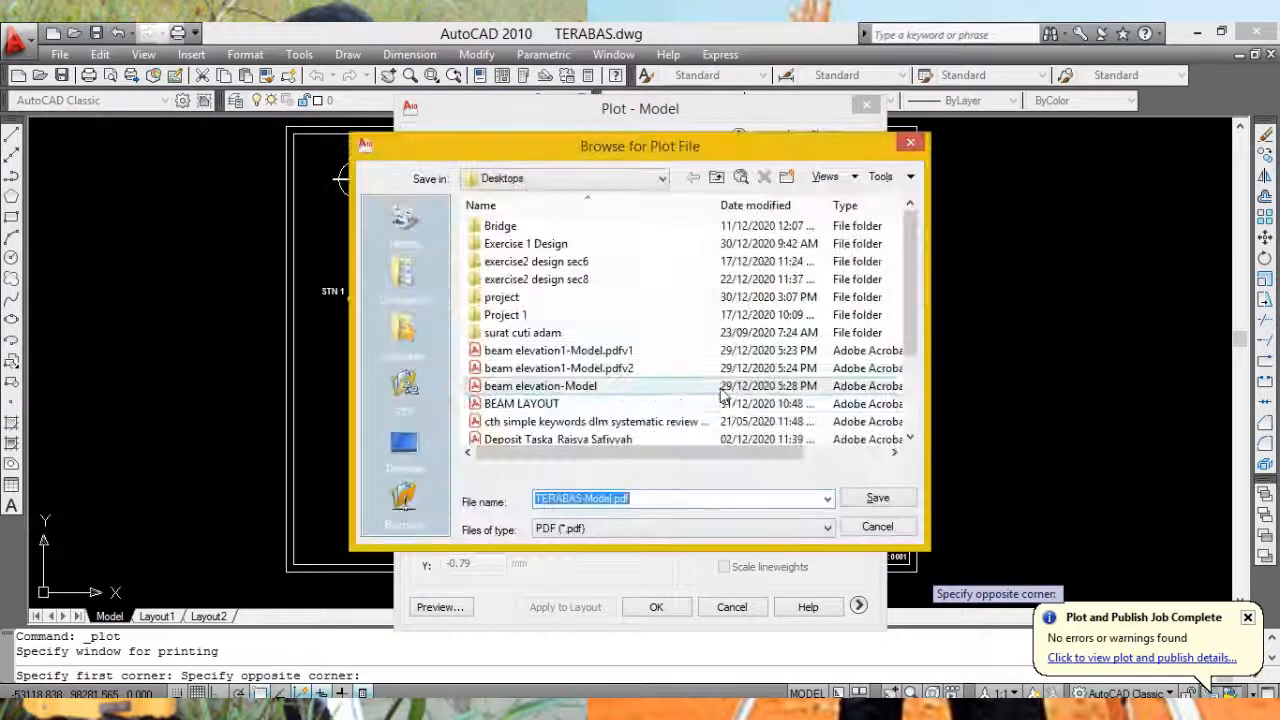
pyautogui.click(910, 143)
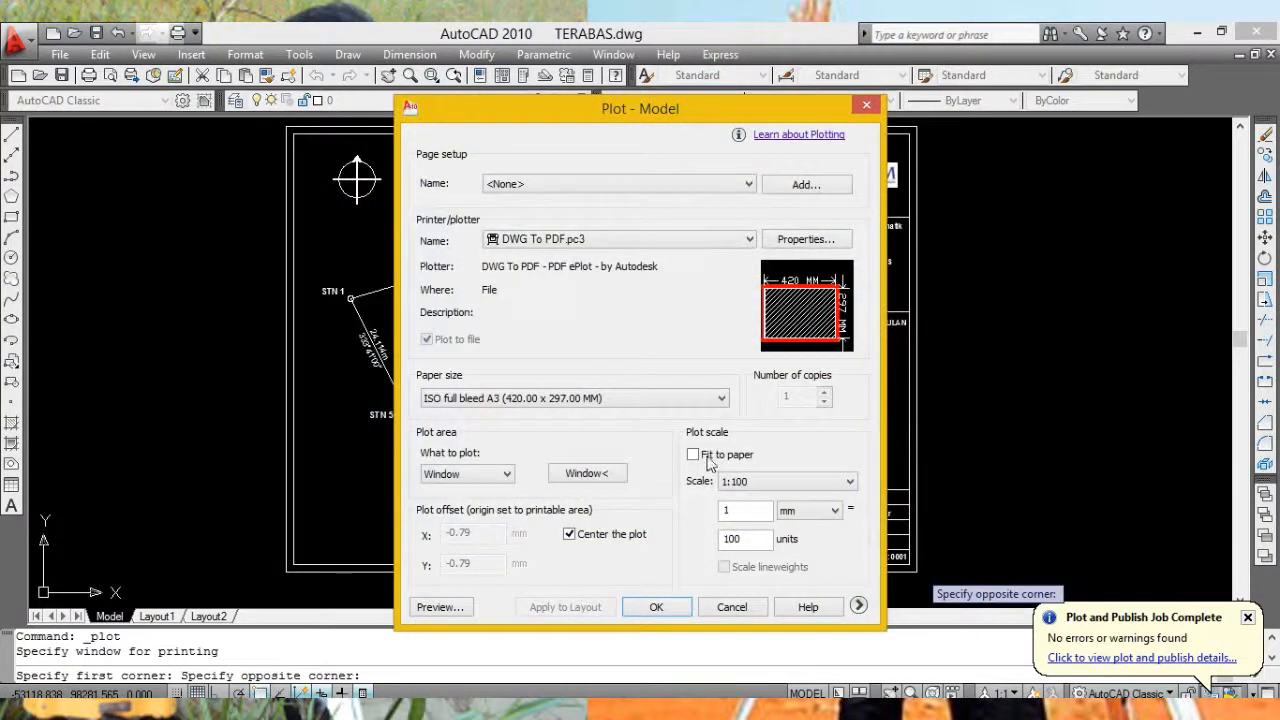
# Step: Plot the sheet at 1:100 despite the annotation scale difference and save it as TERABAS-Model.pdf in the Desktops folder
pyautogui.click(731, 539)
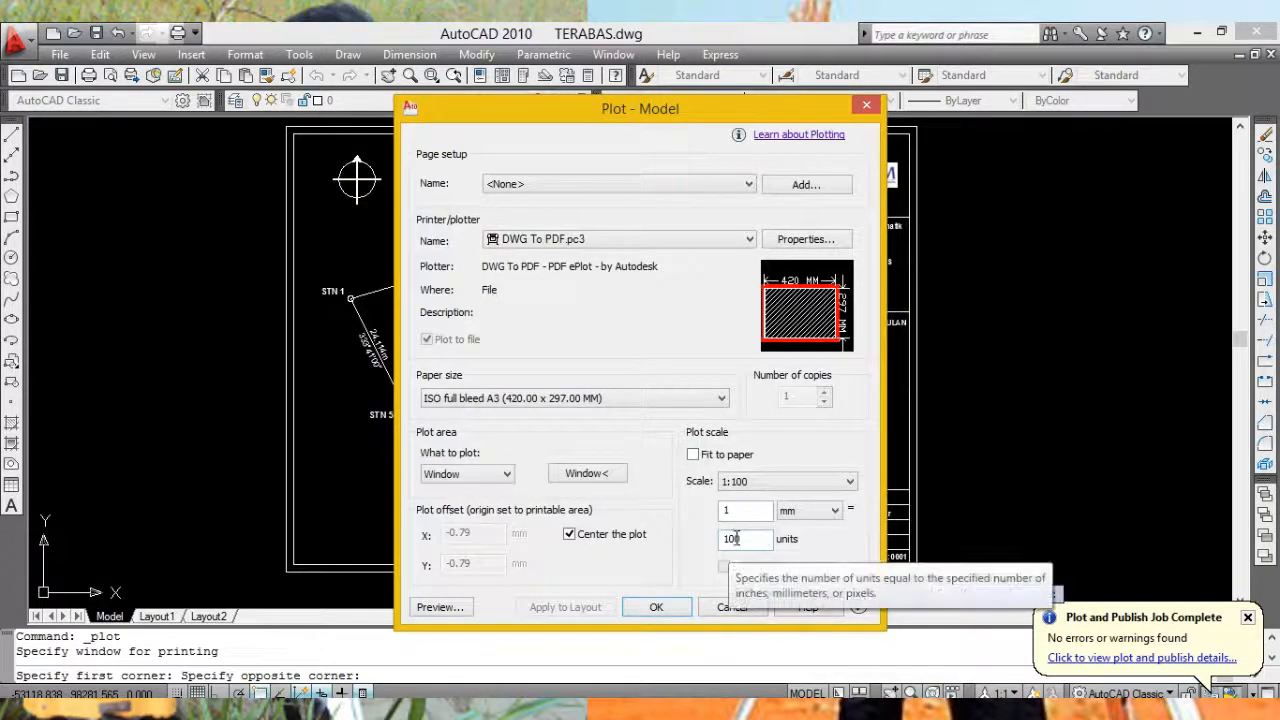
pyautogui.click(655, 607)
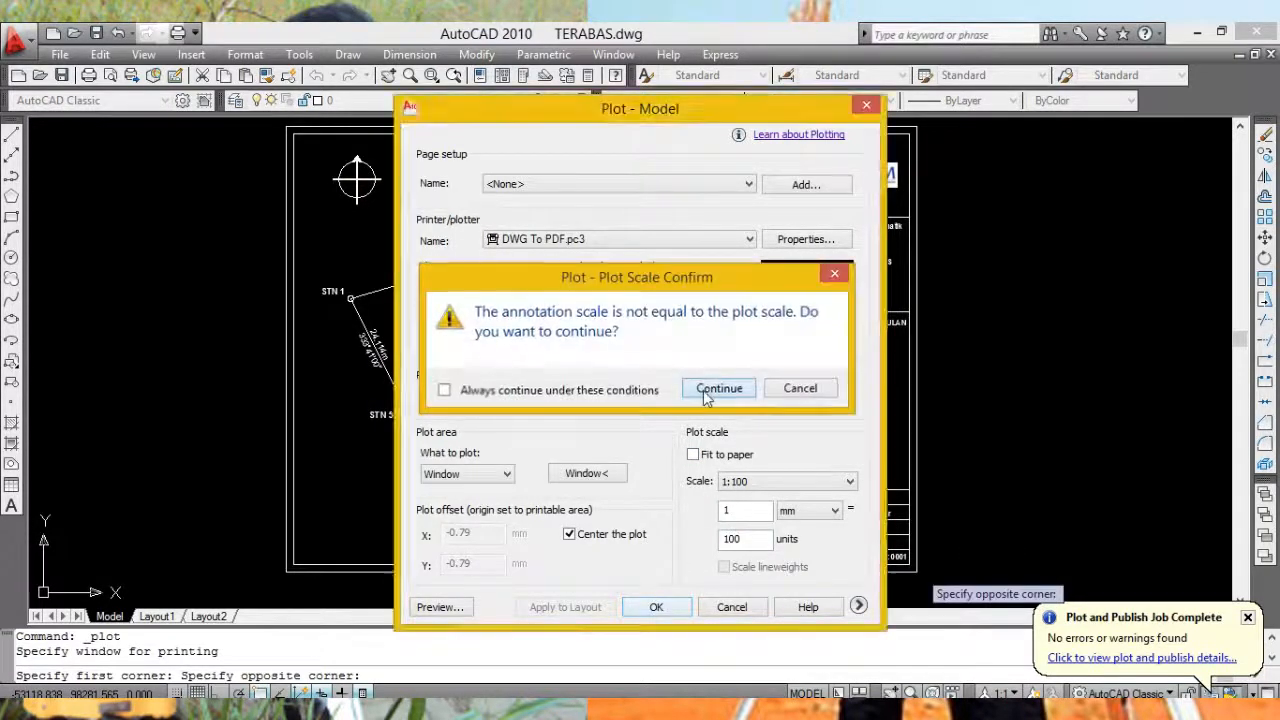
pyautogui.click(706, 389)
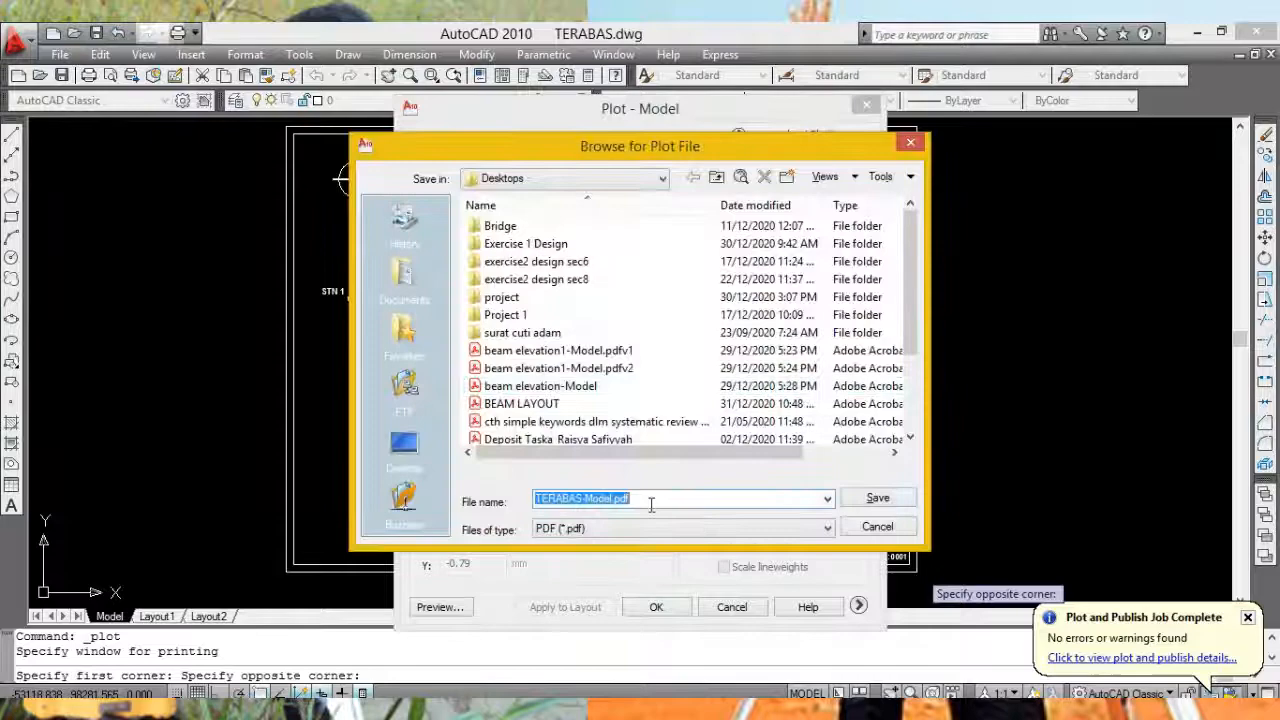
pyautogui.click(873, 499)
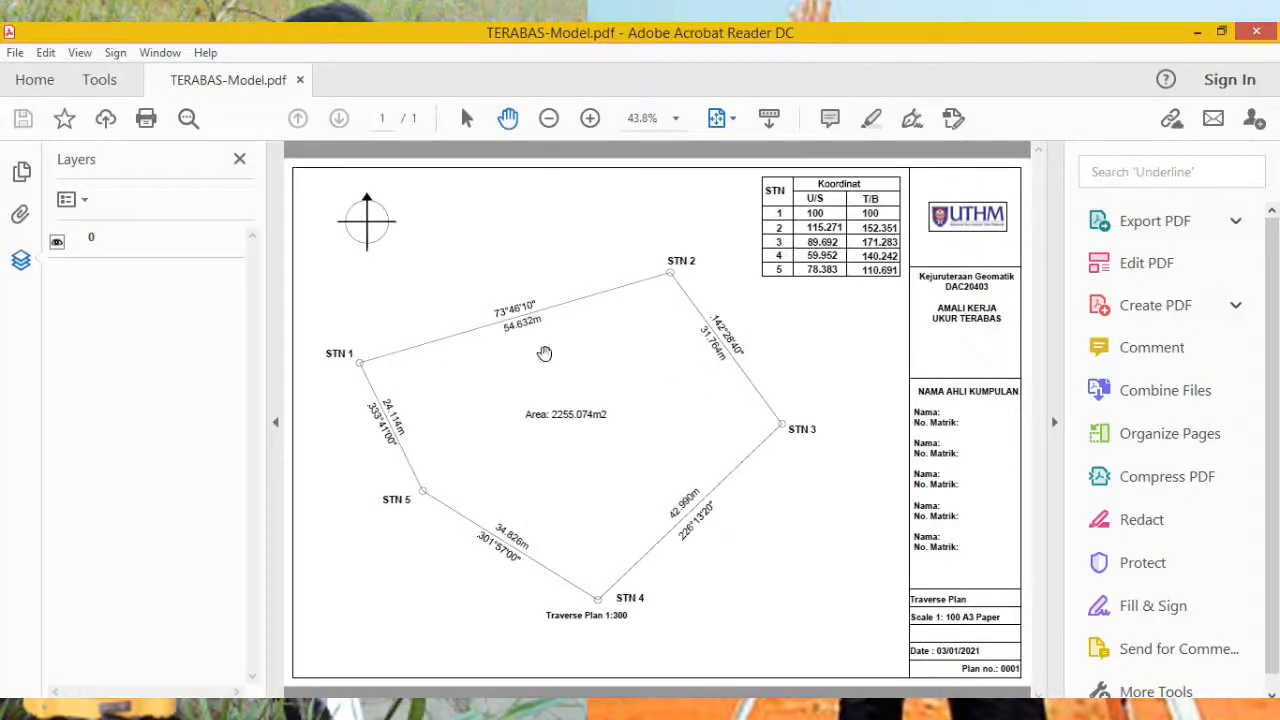
# Step: Clear the side panes around the plotted PDF and examine the bearing texts and coordinate table enlarged
pyautogui.click(277, 424)
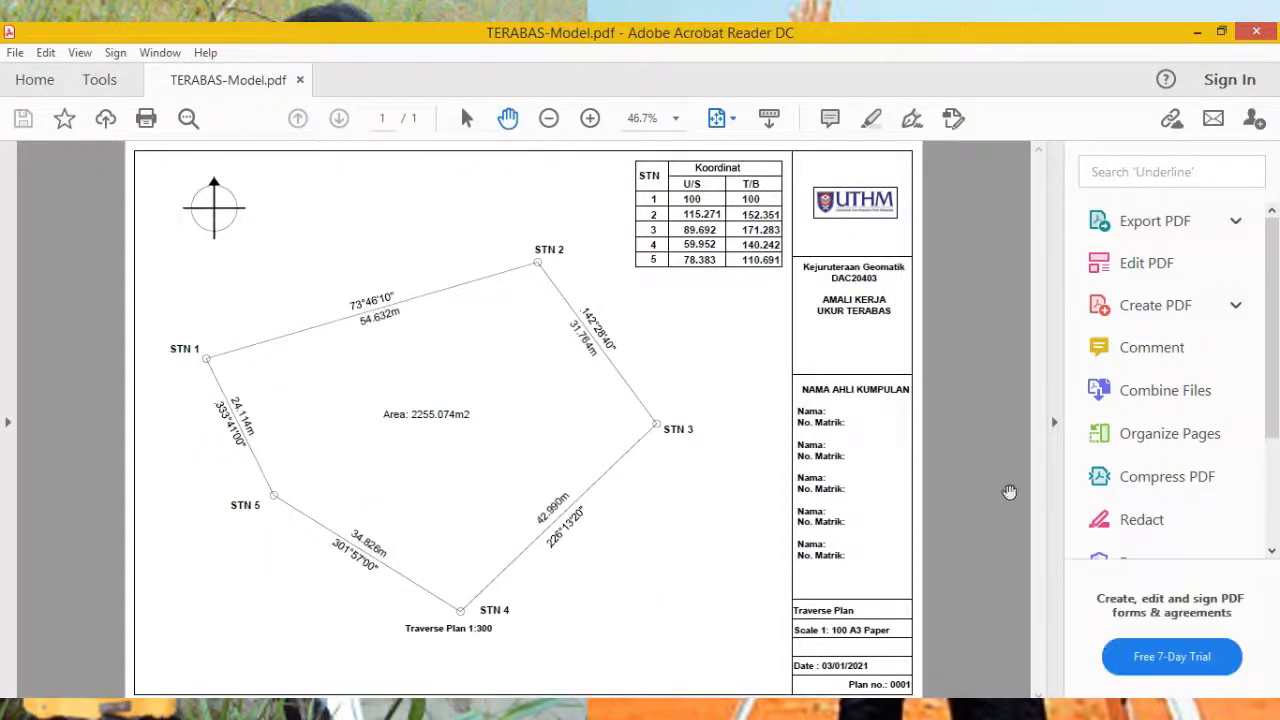
pyautogui.click(1054, 422)
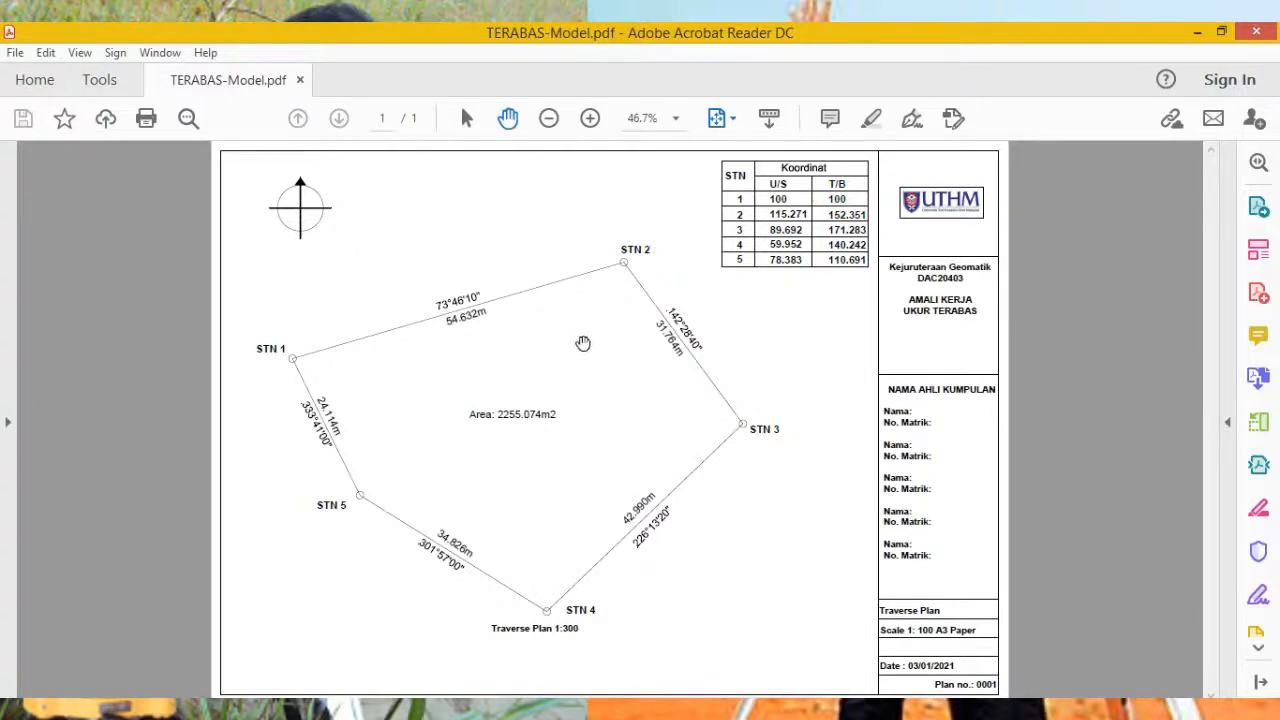
pyautogui.click(589, 120)
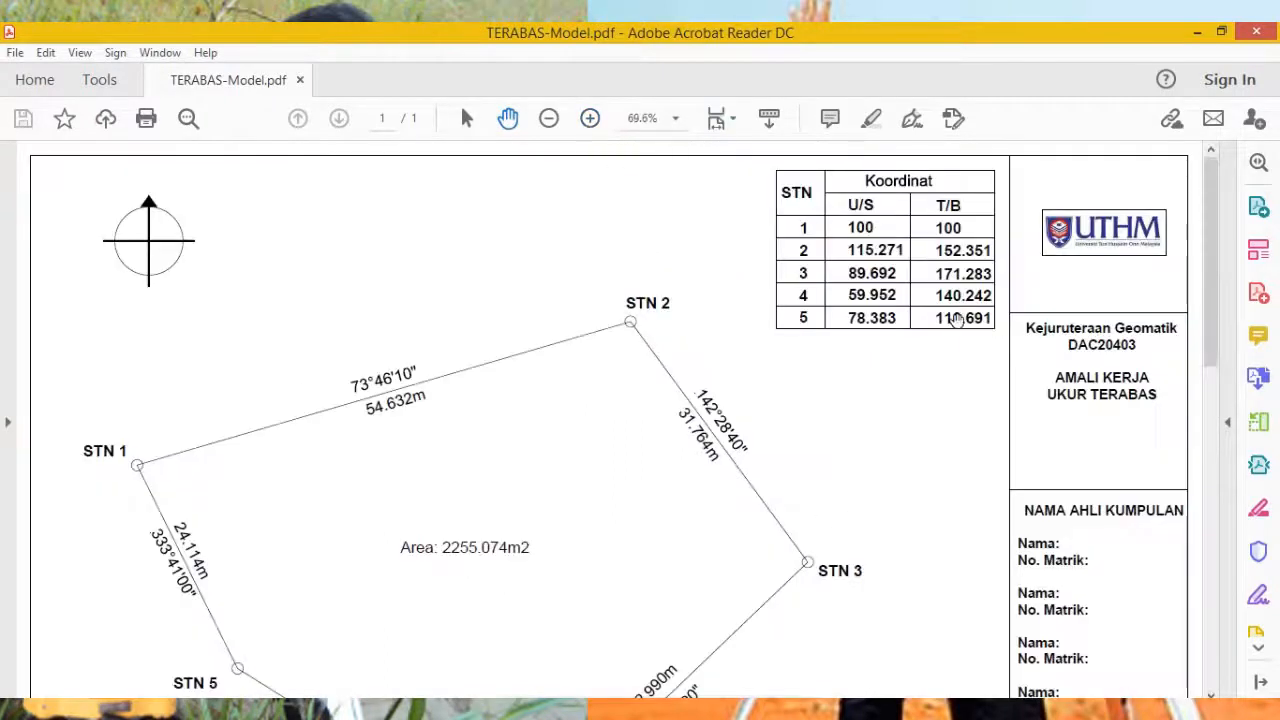
pyautogui.moveTo(1210, 300)
pyautogui.mouseDown()
pyautogui.moveTo(1203, 507)
pyautogui.moveTo(1179, 632)
pyautogui.moveTo(1174, 410)
pyautogui.moveTo(1148, 279)
pyautogui.moveTo(1222, 617)
pyautogui.moveTo(1215, 330)
pyautogui.mouseUp()
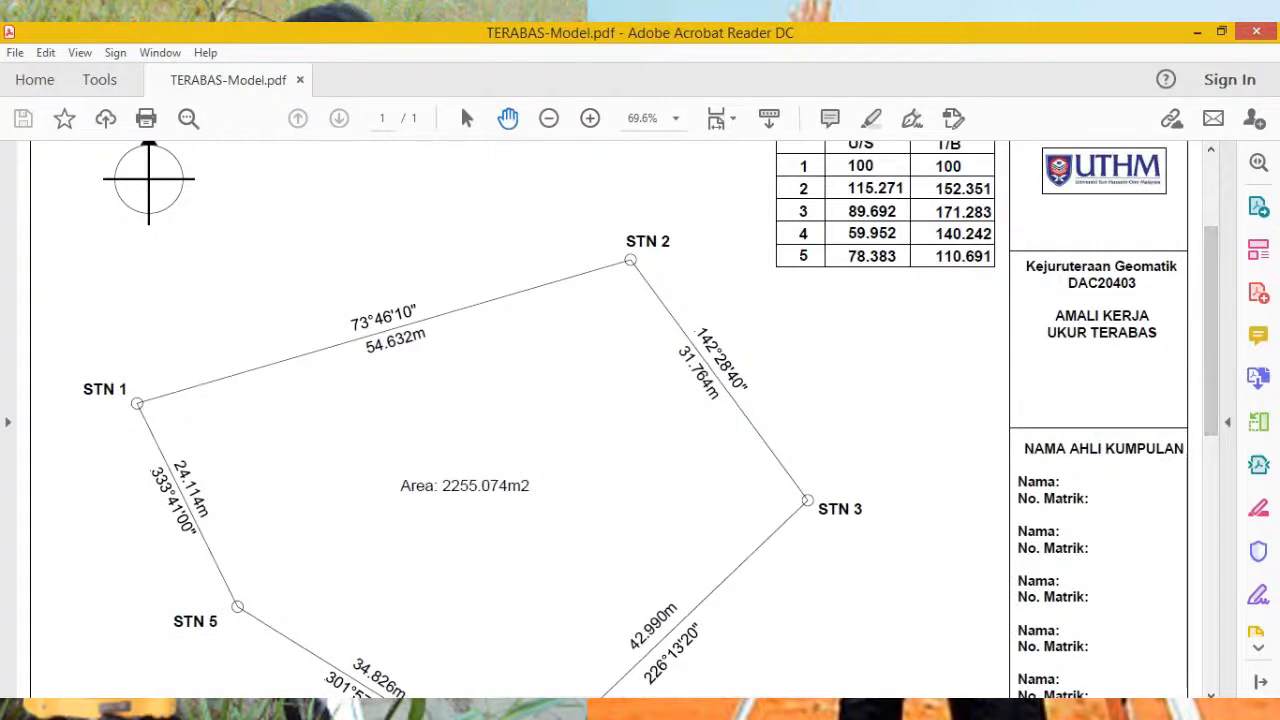